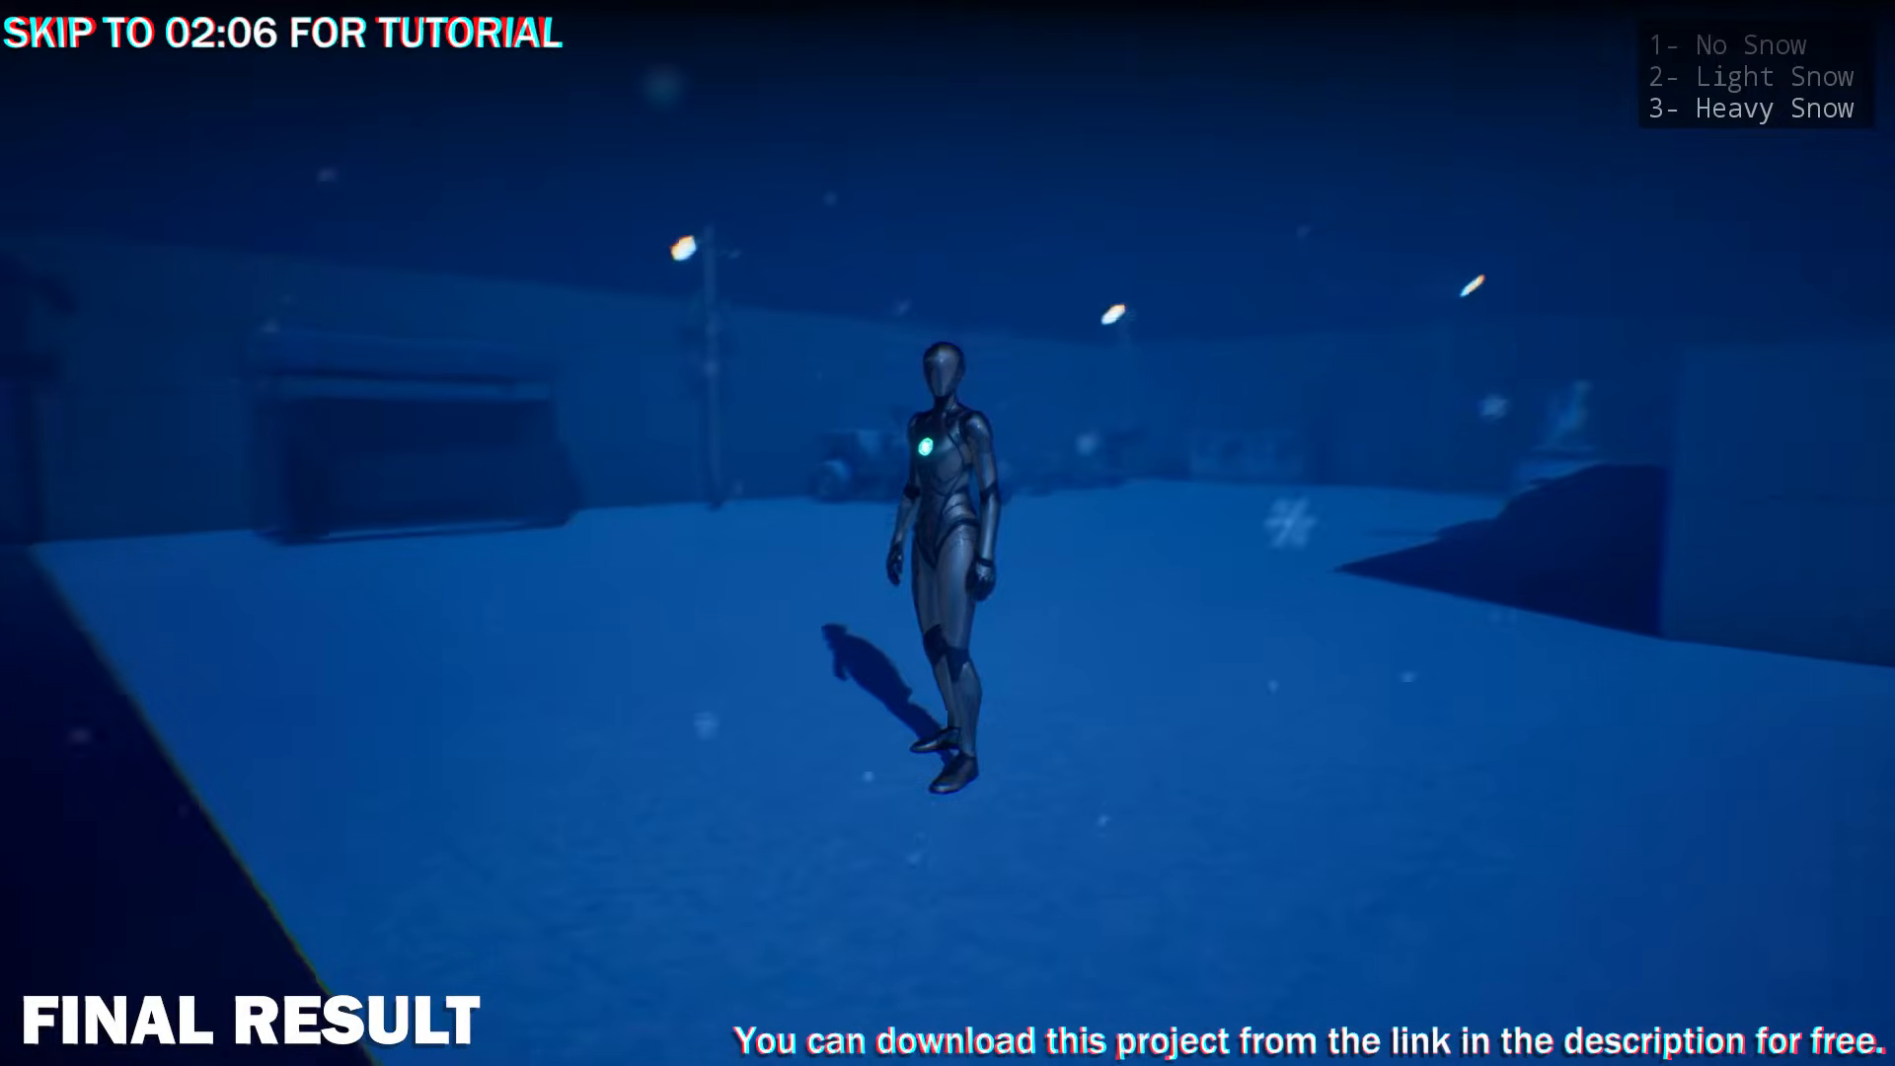
key(w)
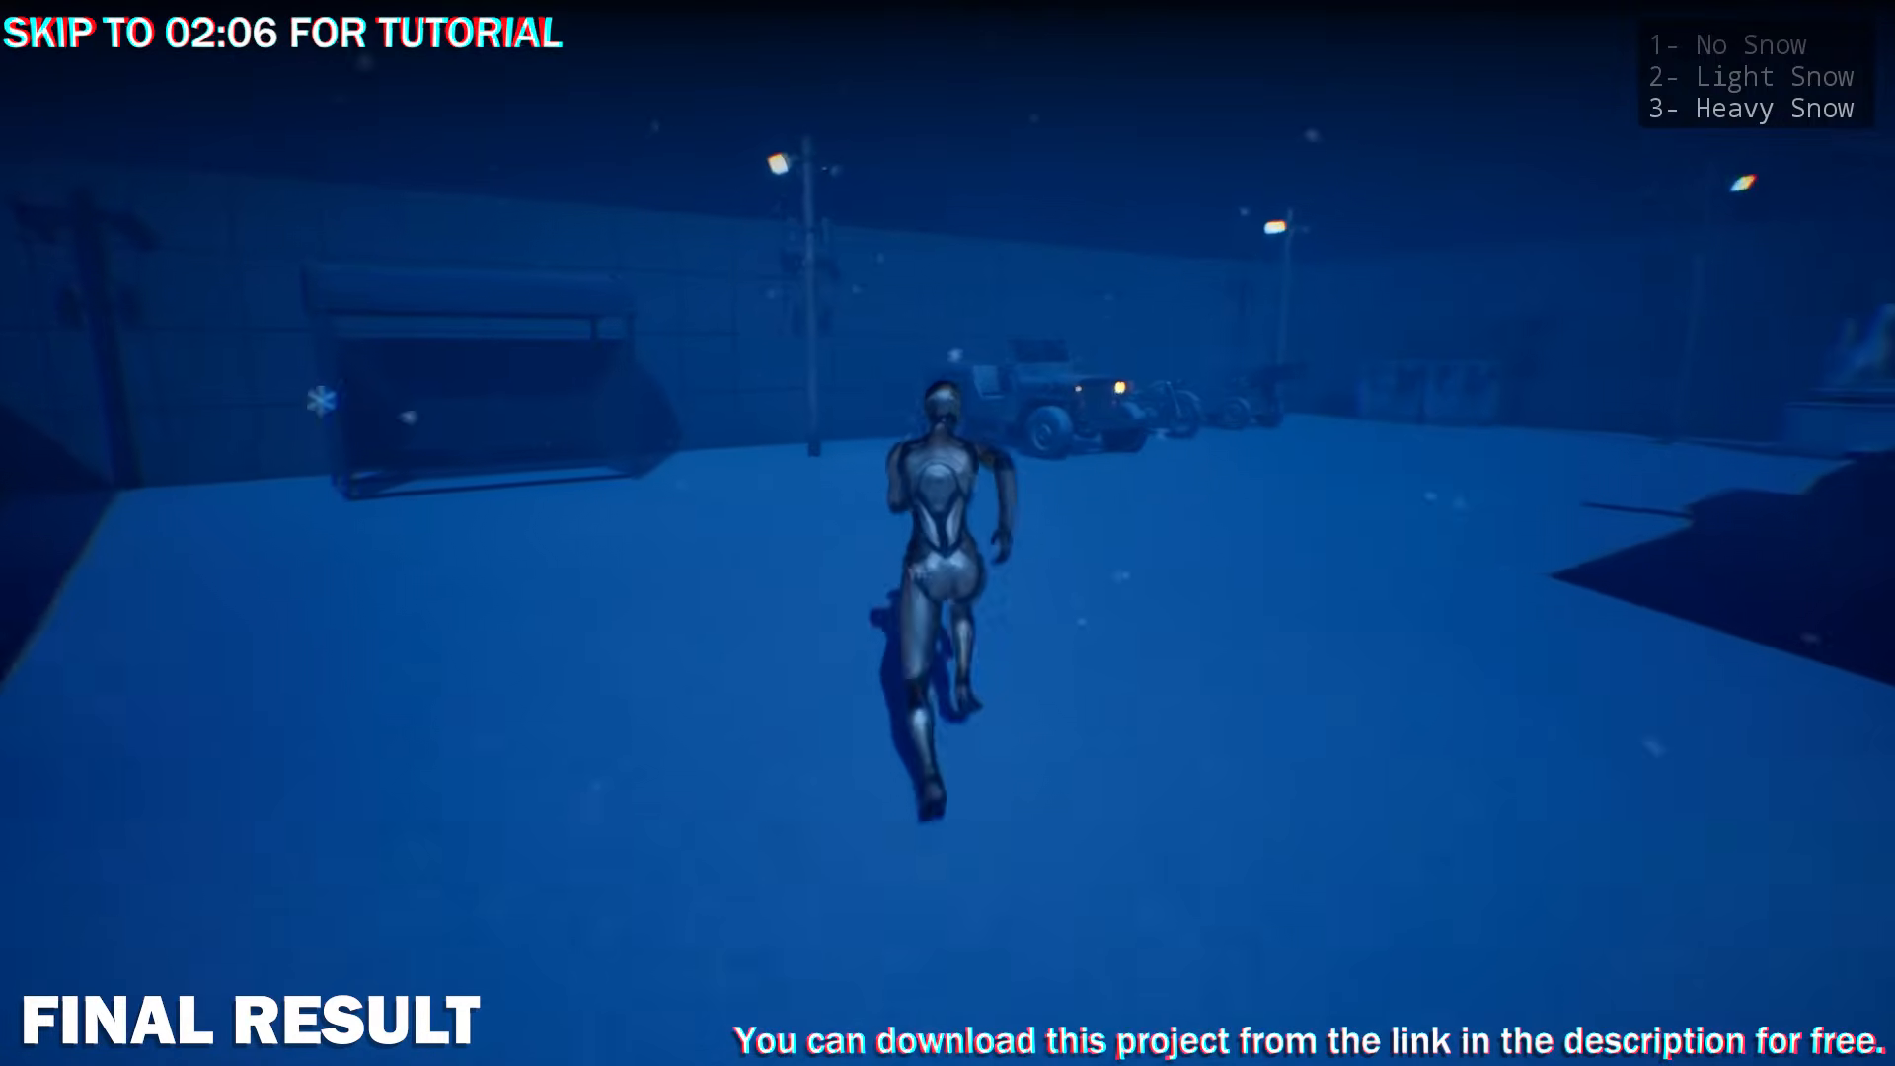
key(d)
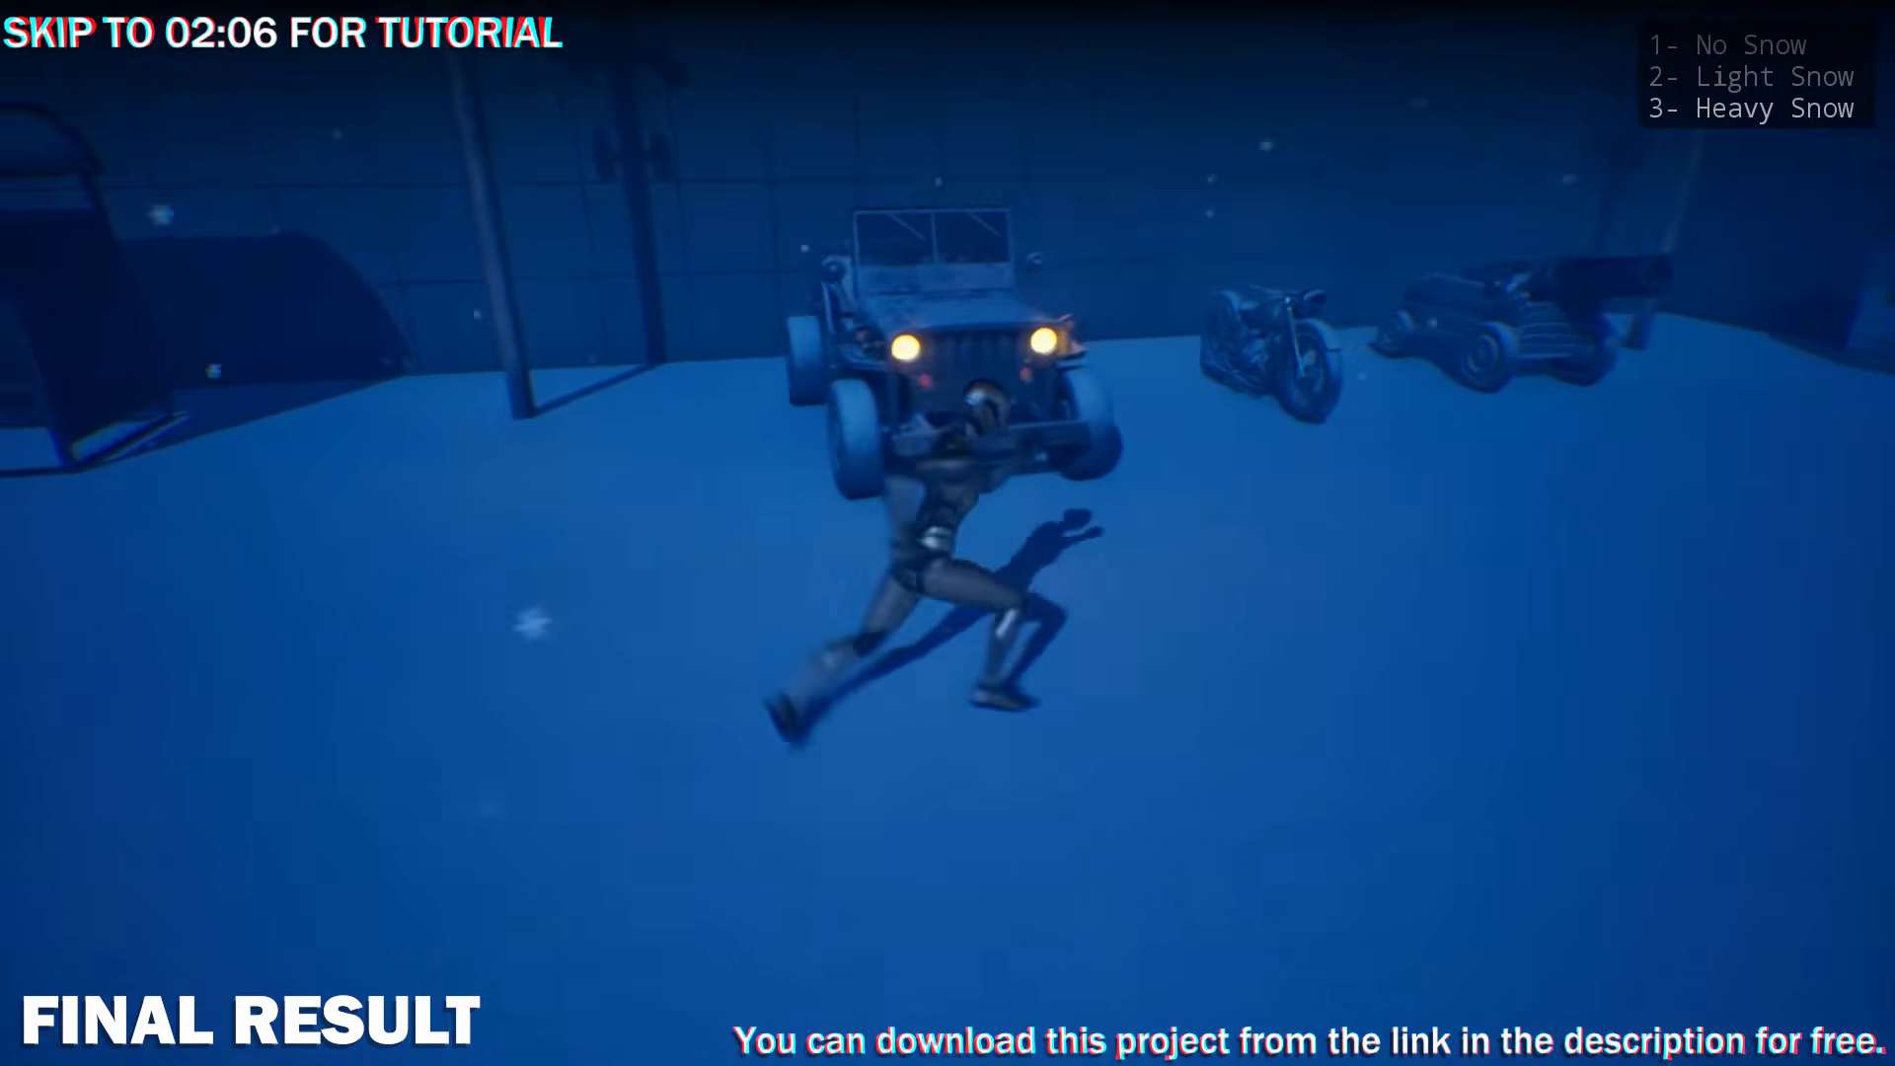
key(a)
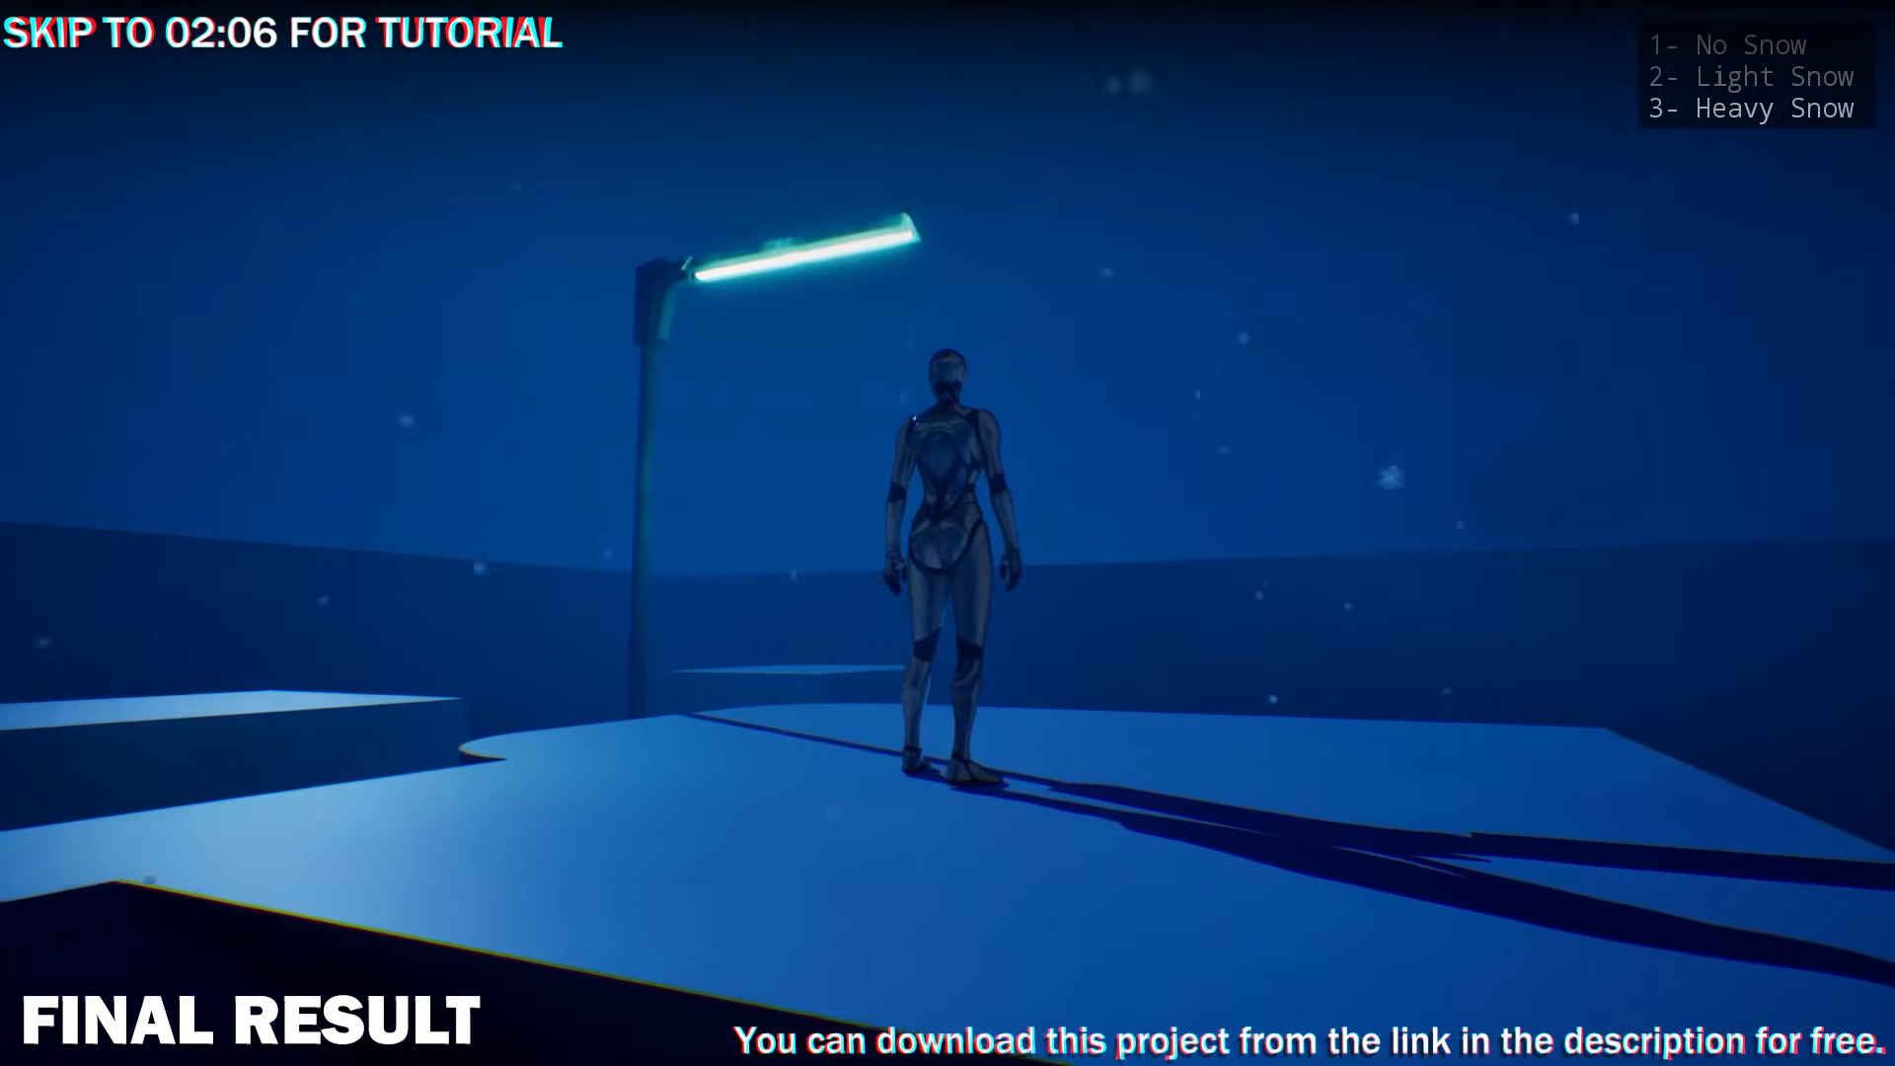
key(w)
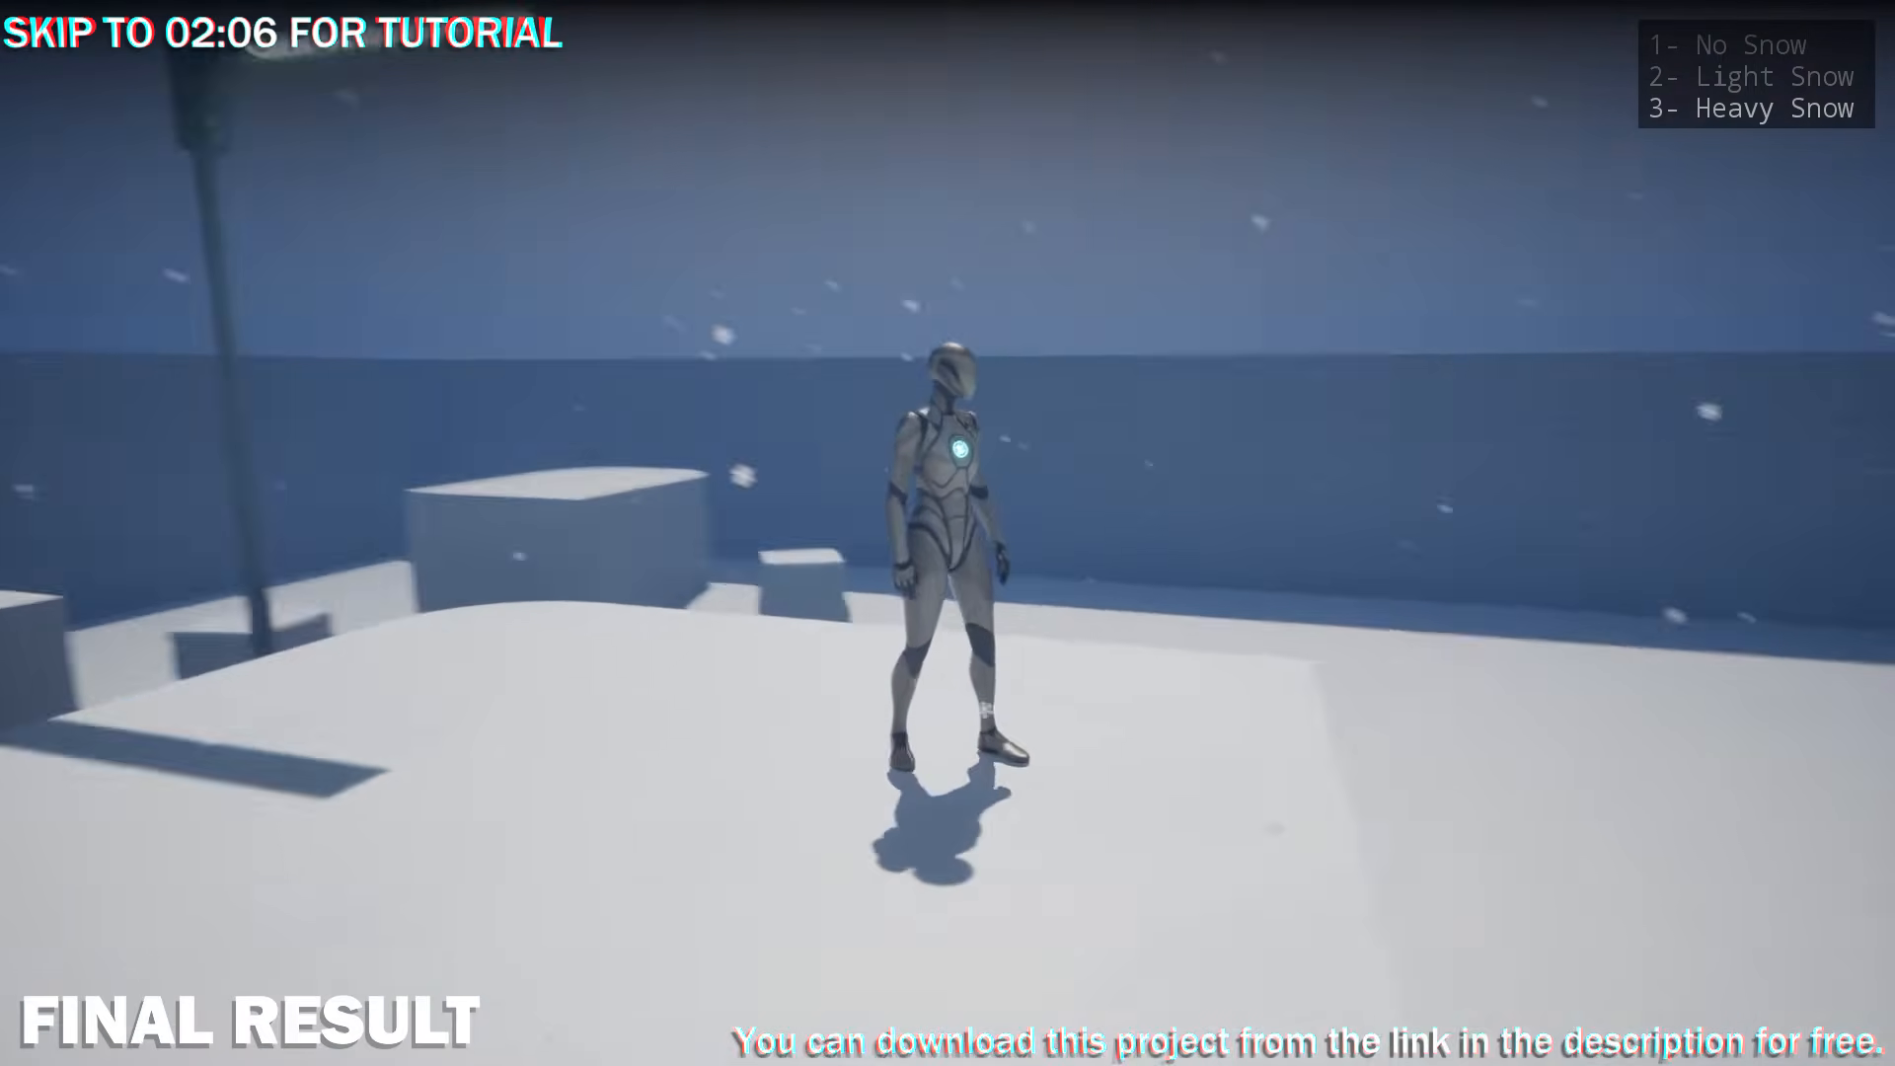
key(w)
key(space)
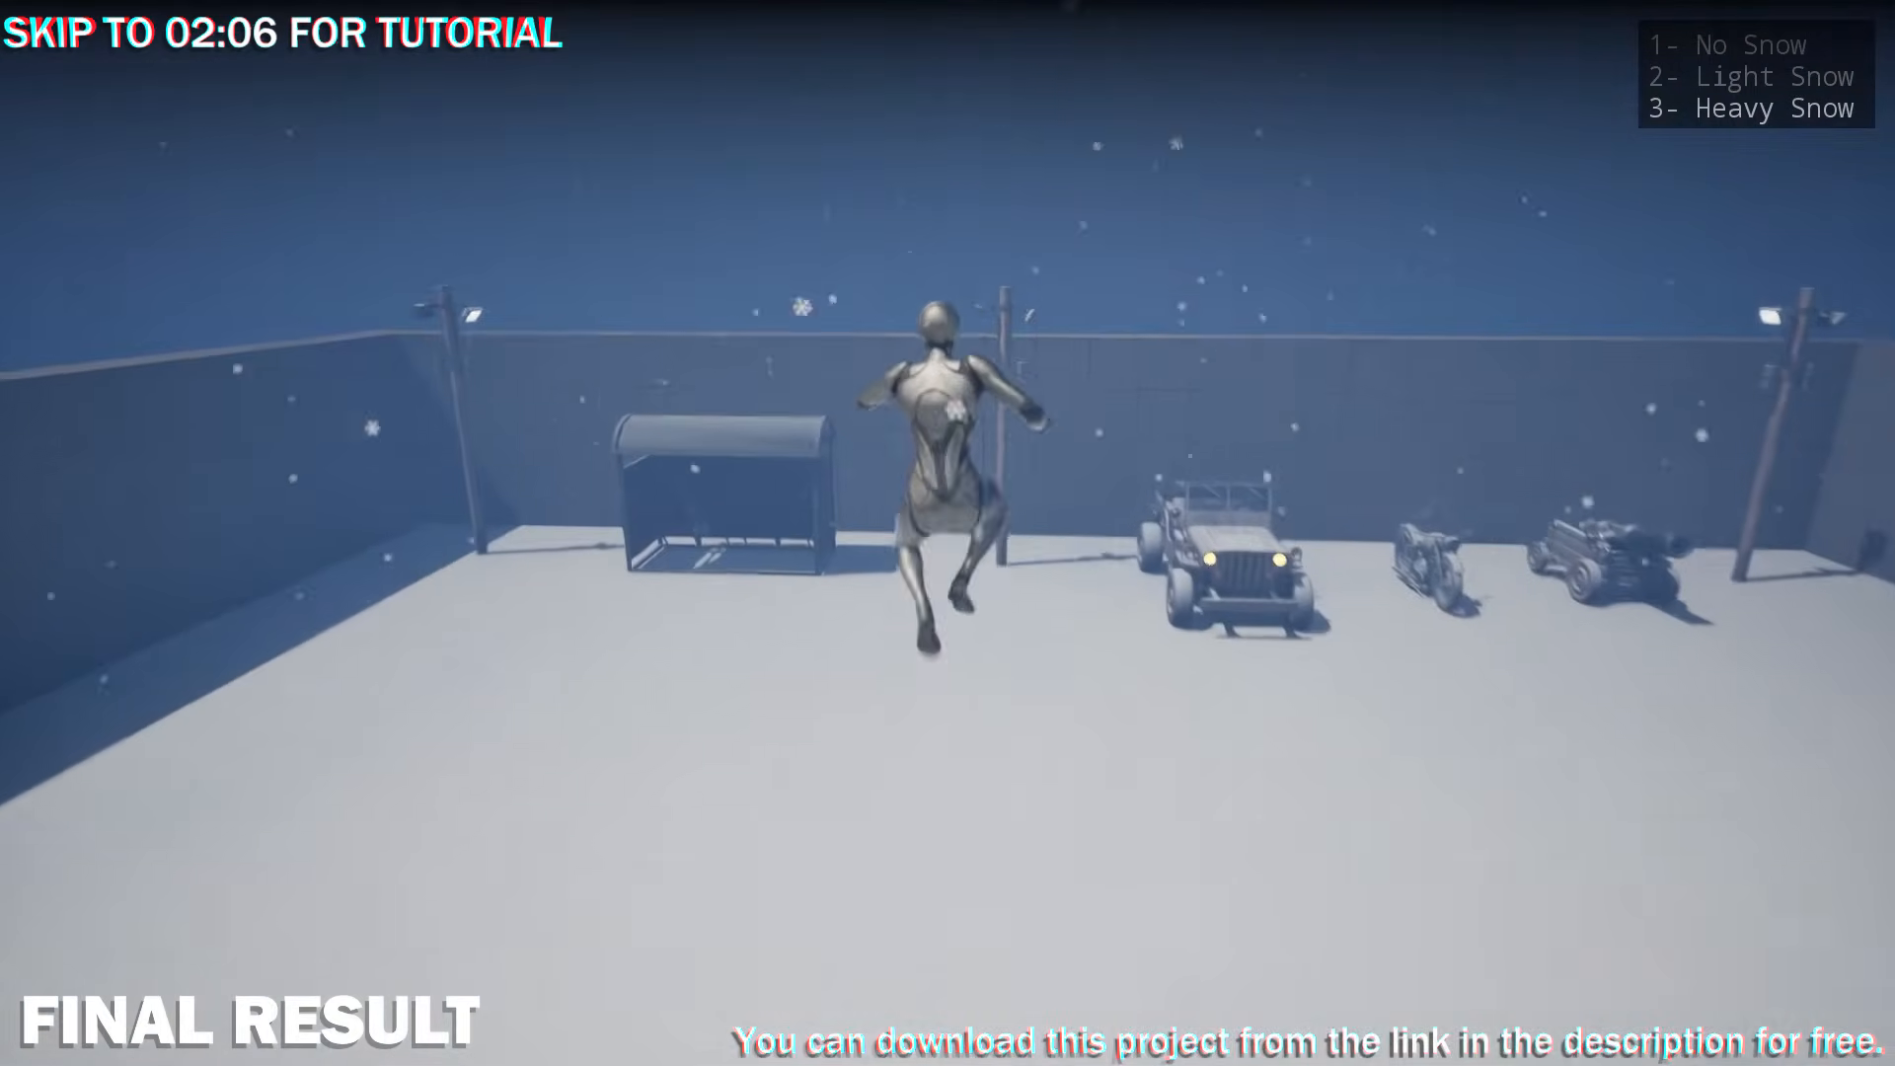
key(d)
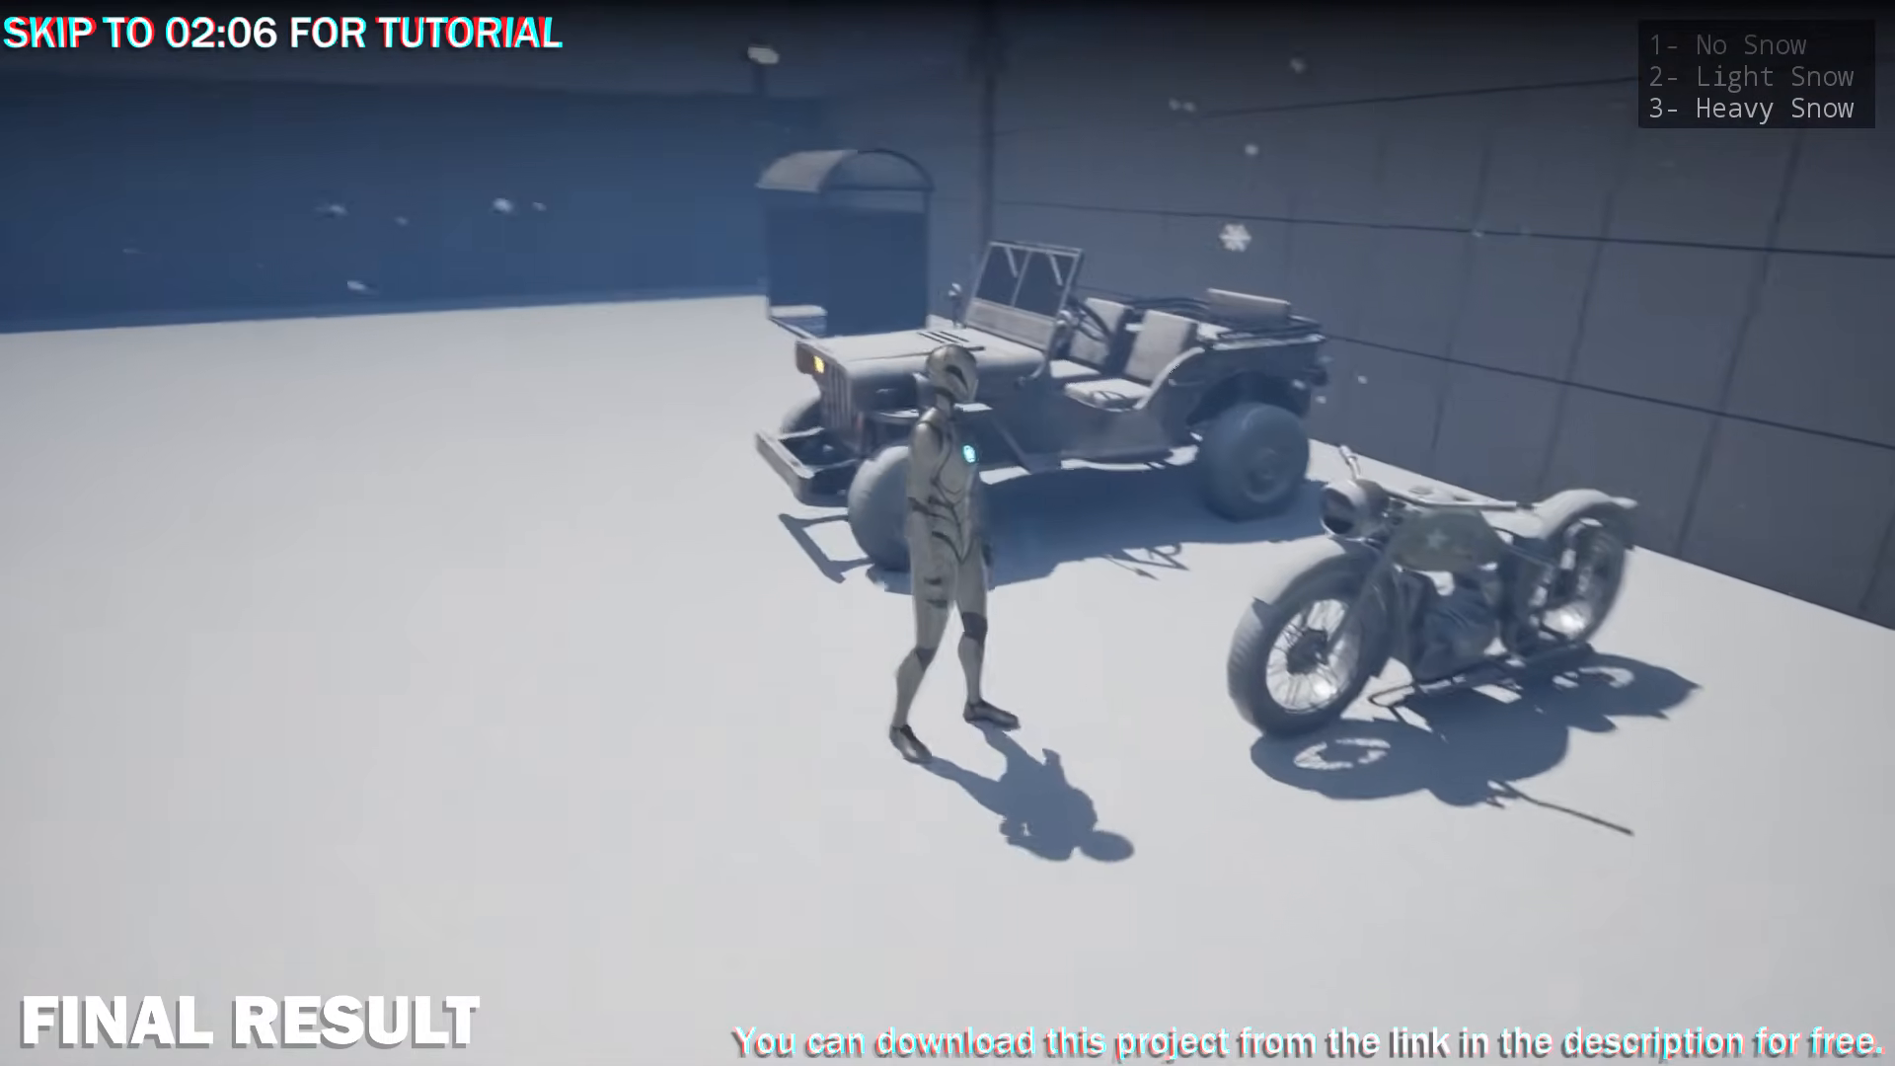
key(w)
key(1)
key(space)
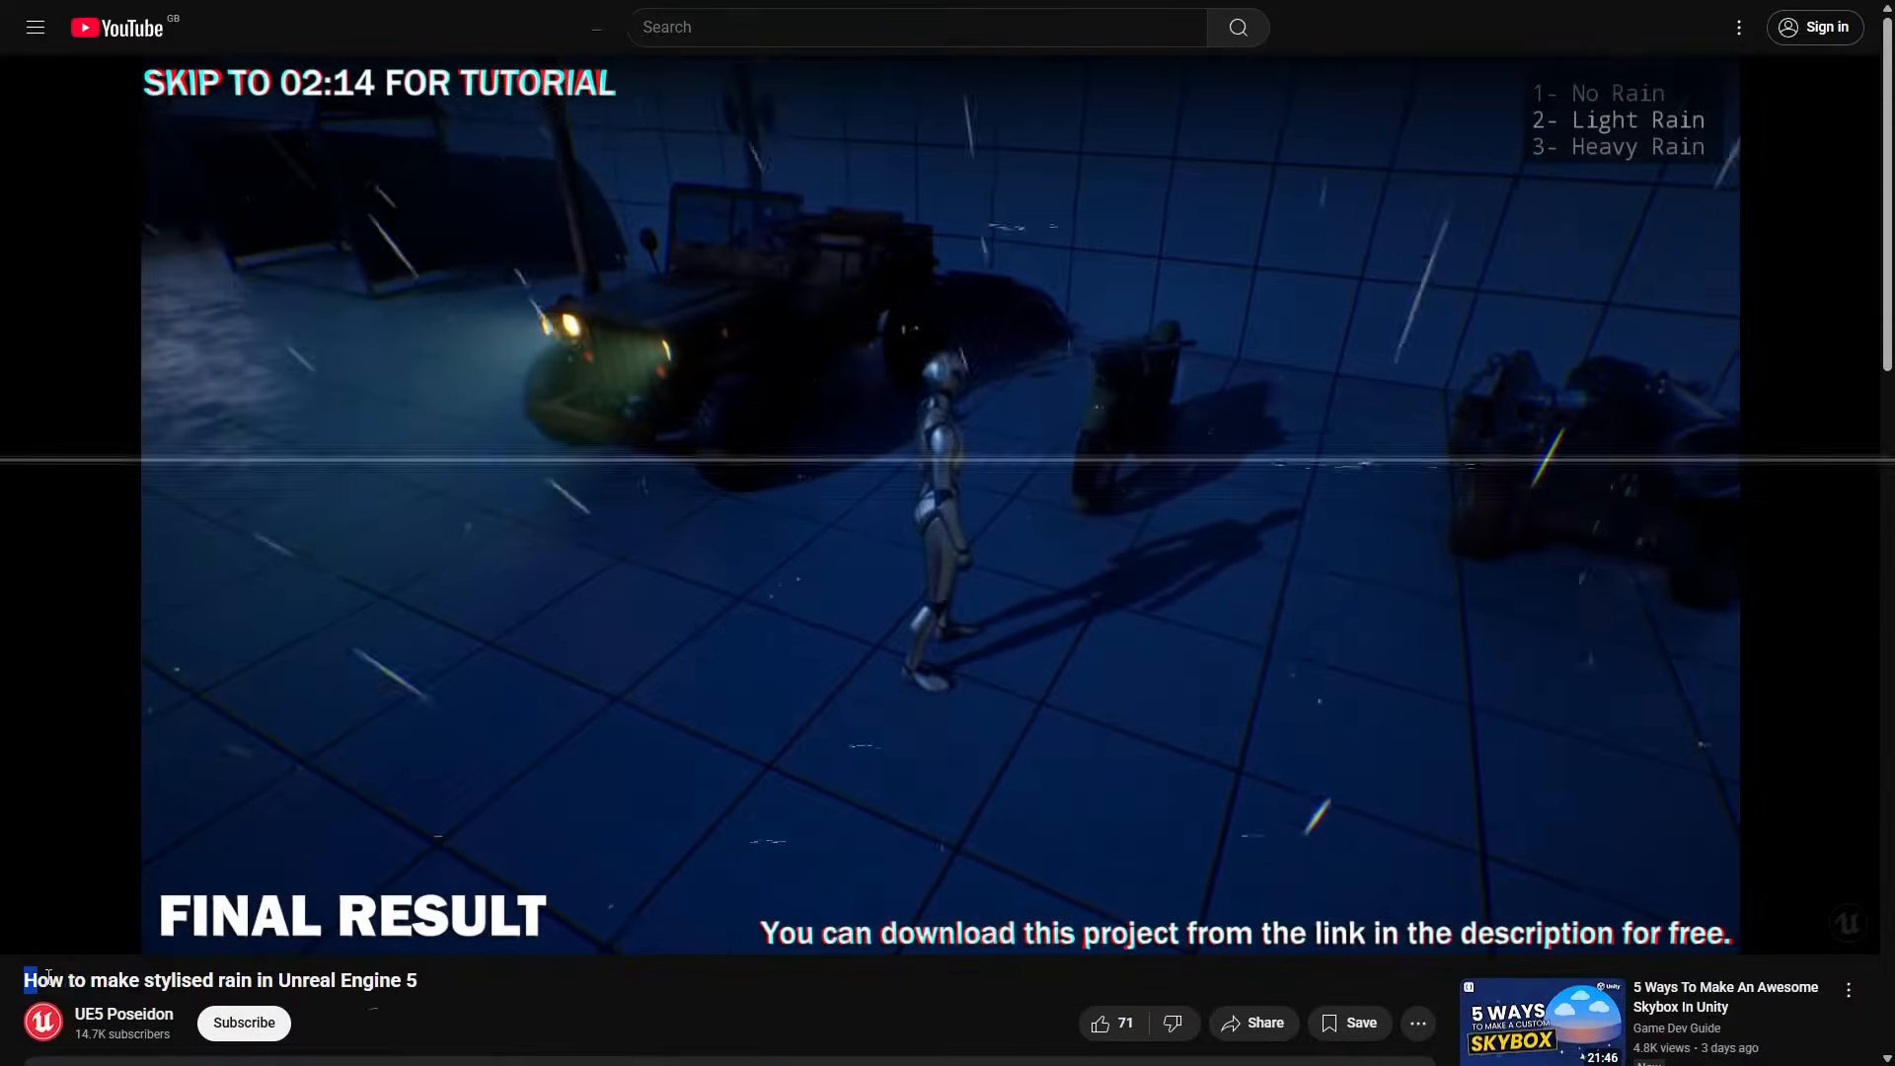
Step: Skim the YouTube video "How to make stylised rain in Unreal Engine 5" to near its end
drag(296, 979, 418, 977)
click(494, 905)
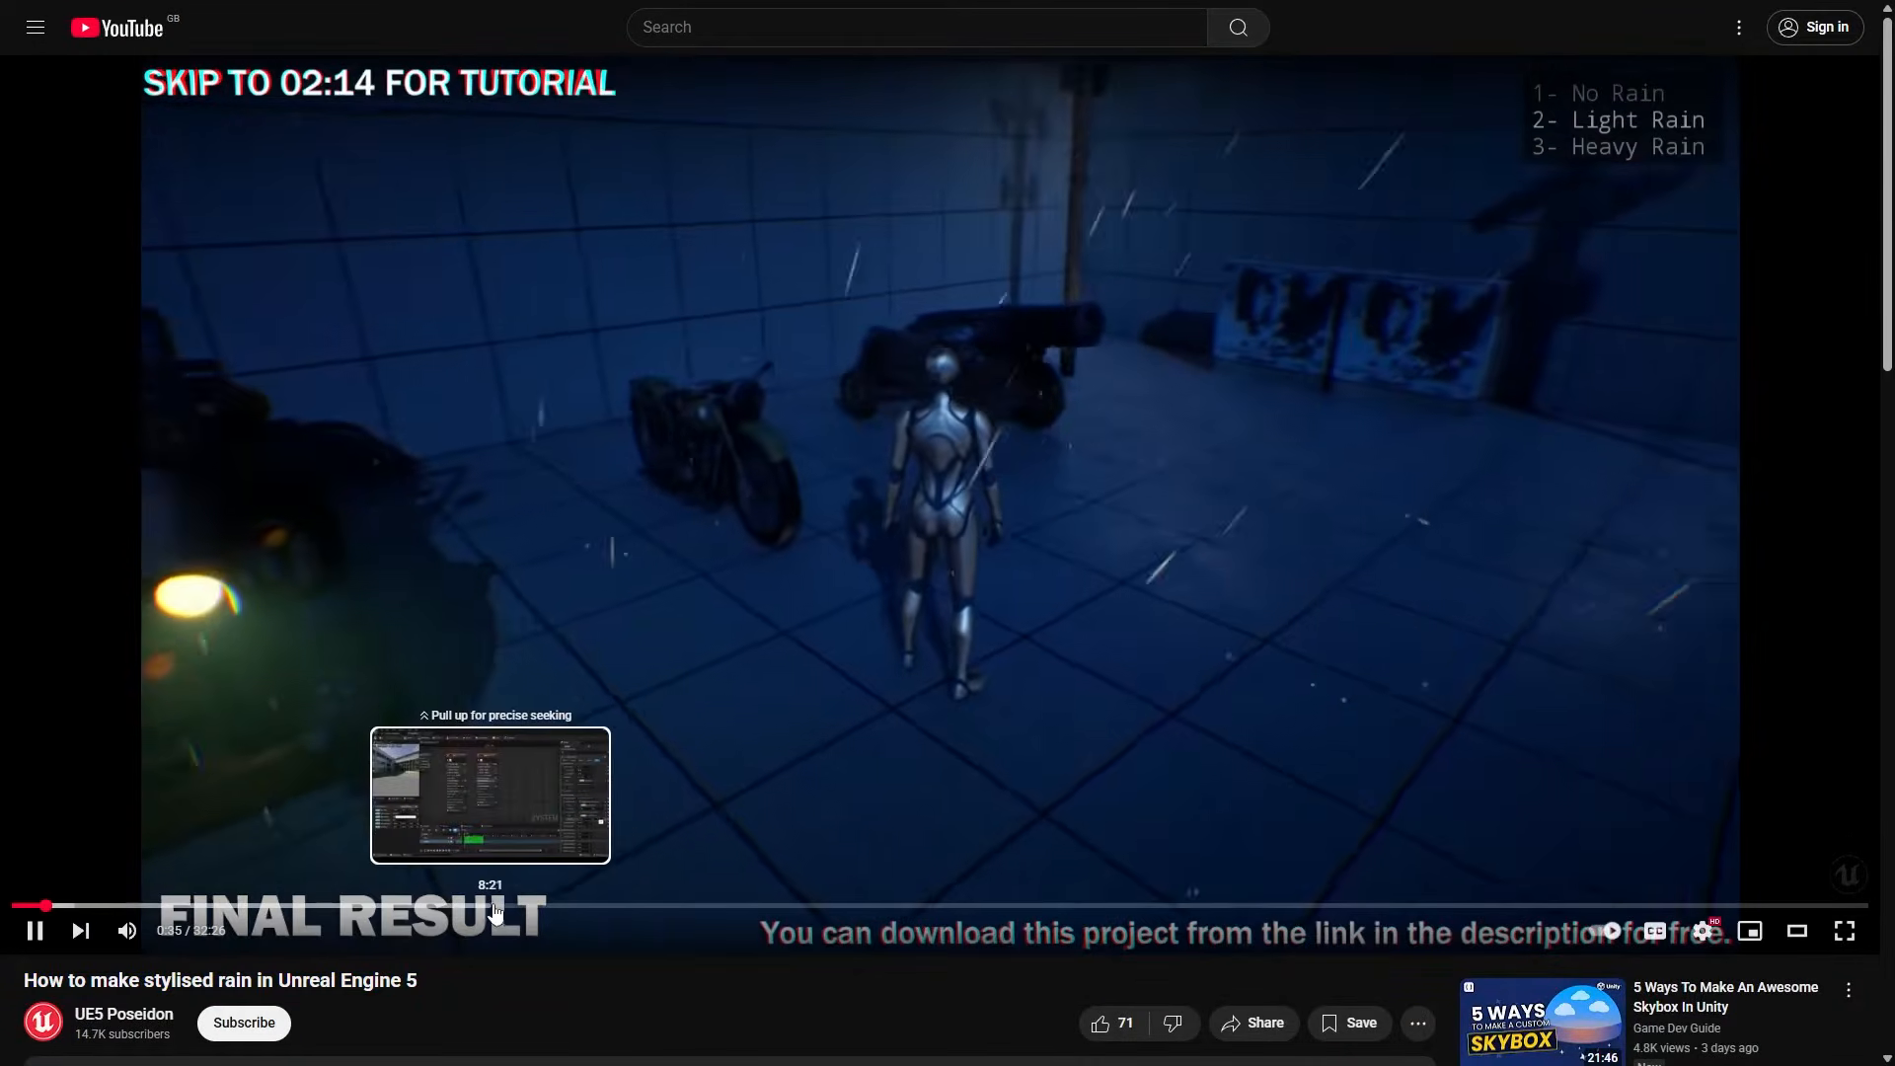
drag(933, 908, 1340, 907)
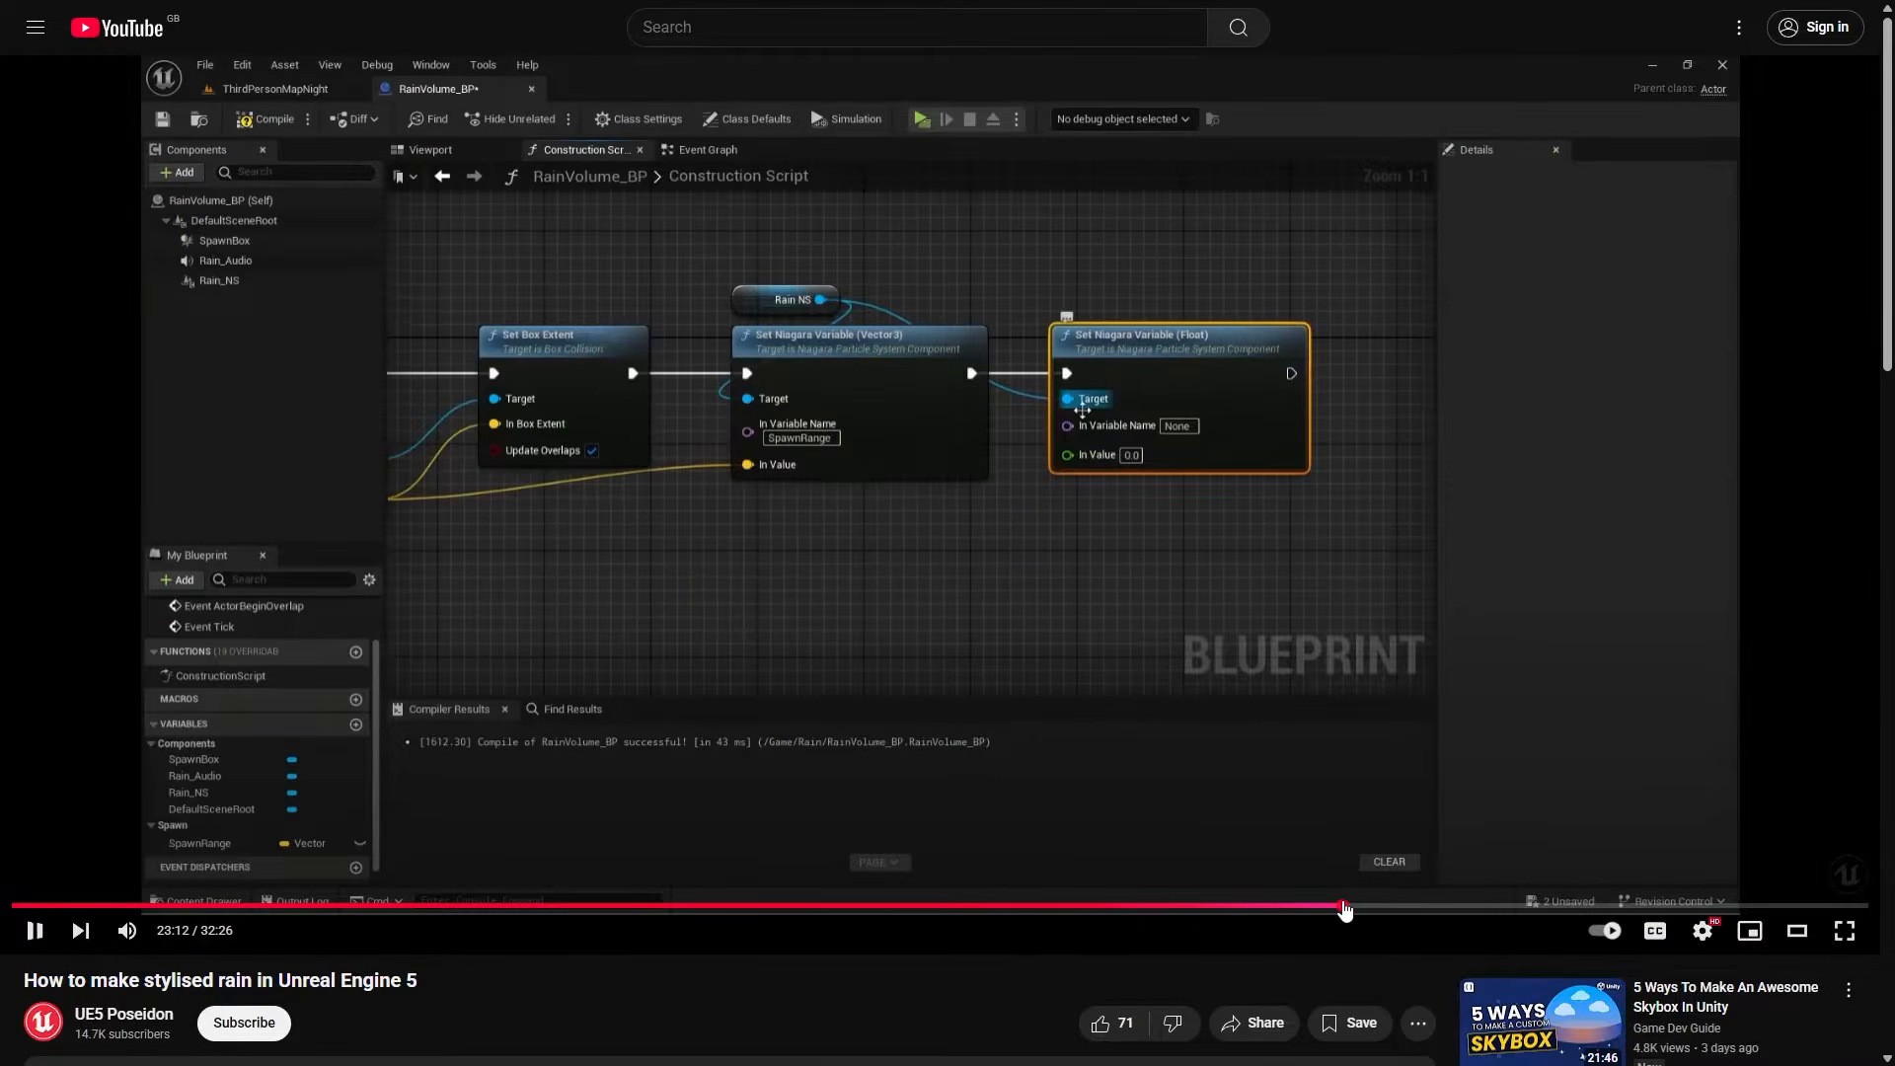
drag(1727, 905, 1814, 906)
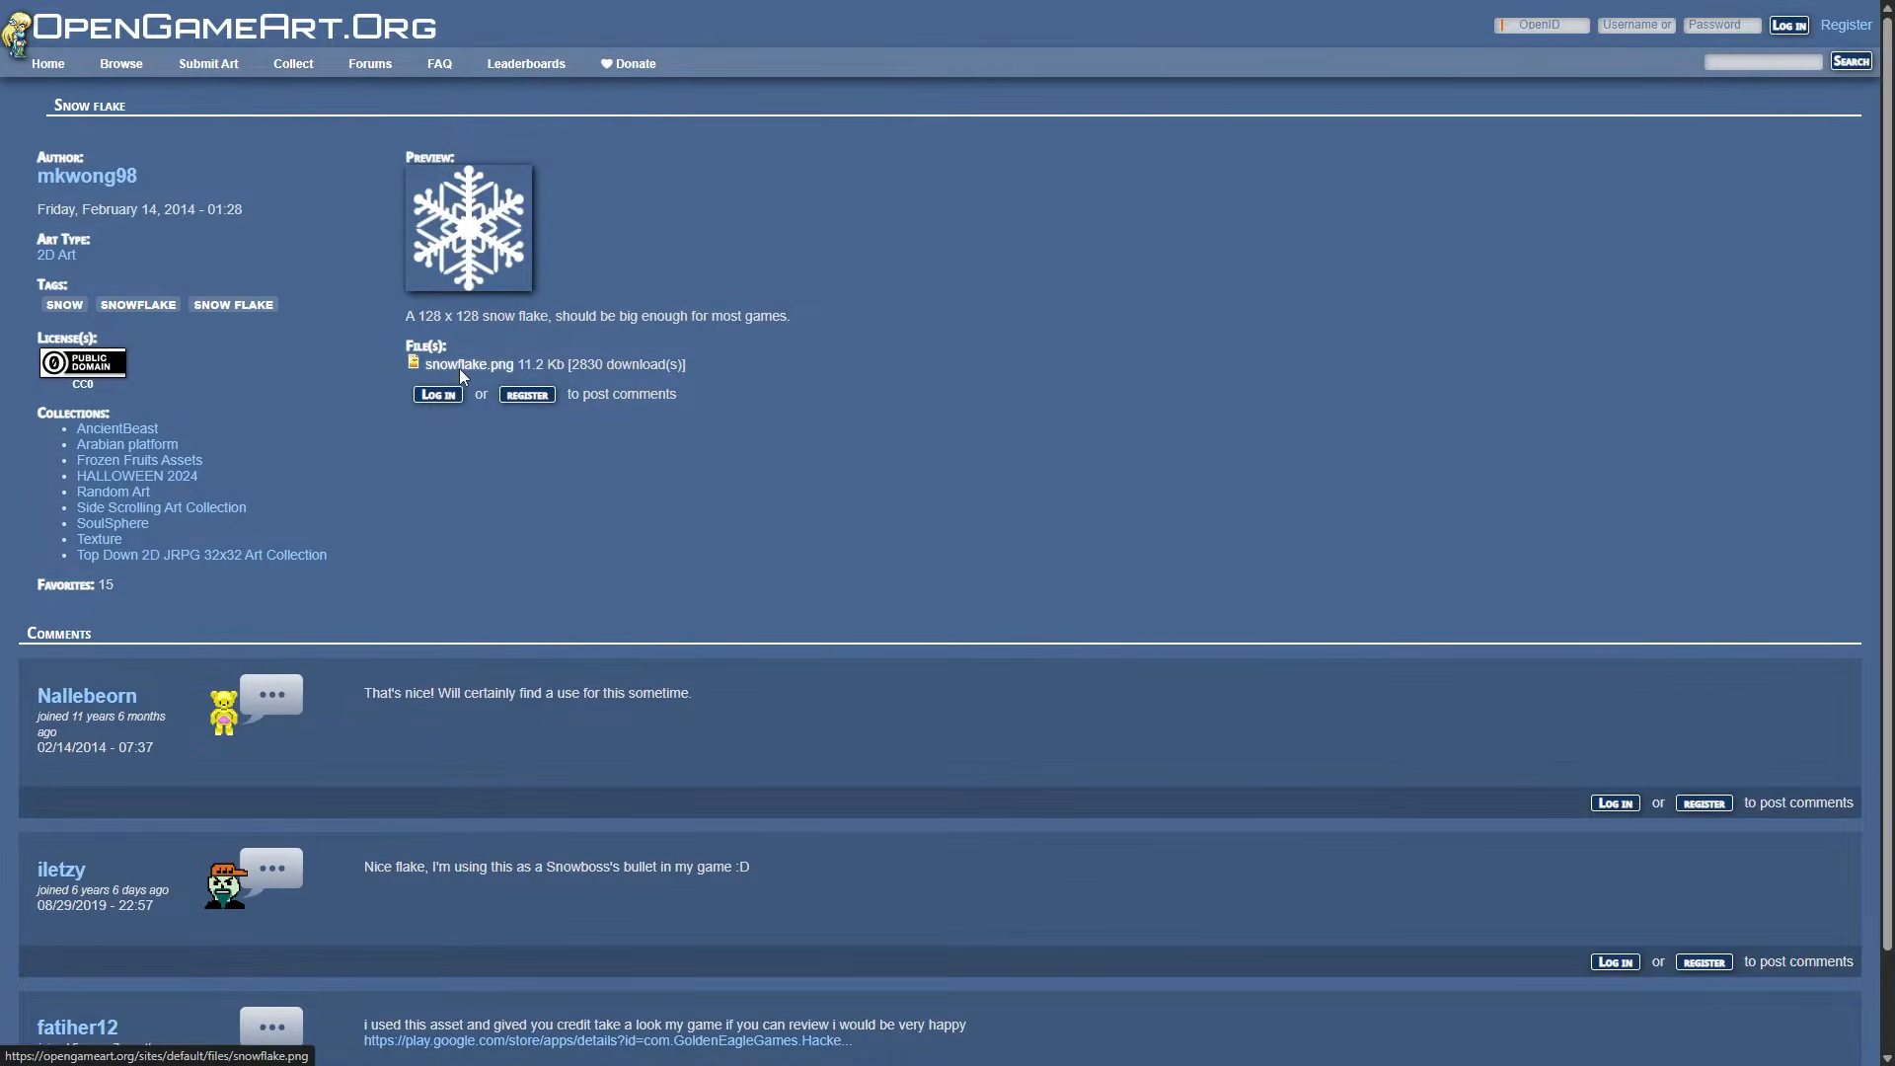
Step: Download the snowflake.png file from the Snow flake page on OpenGameArt.Org
click(459, 365)
click(768, 518)
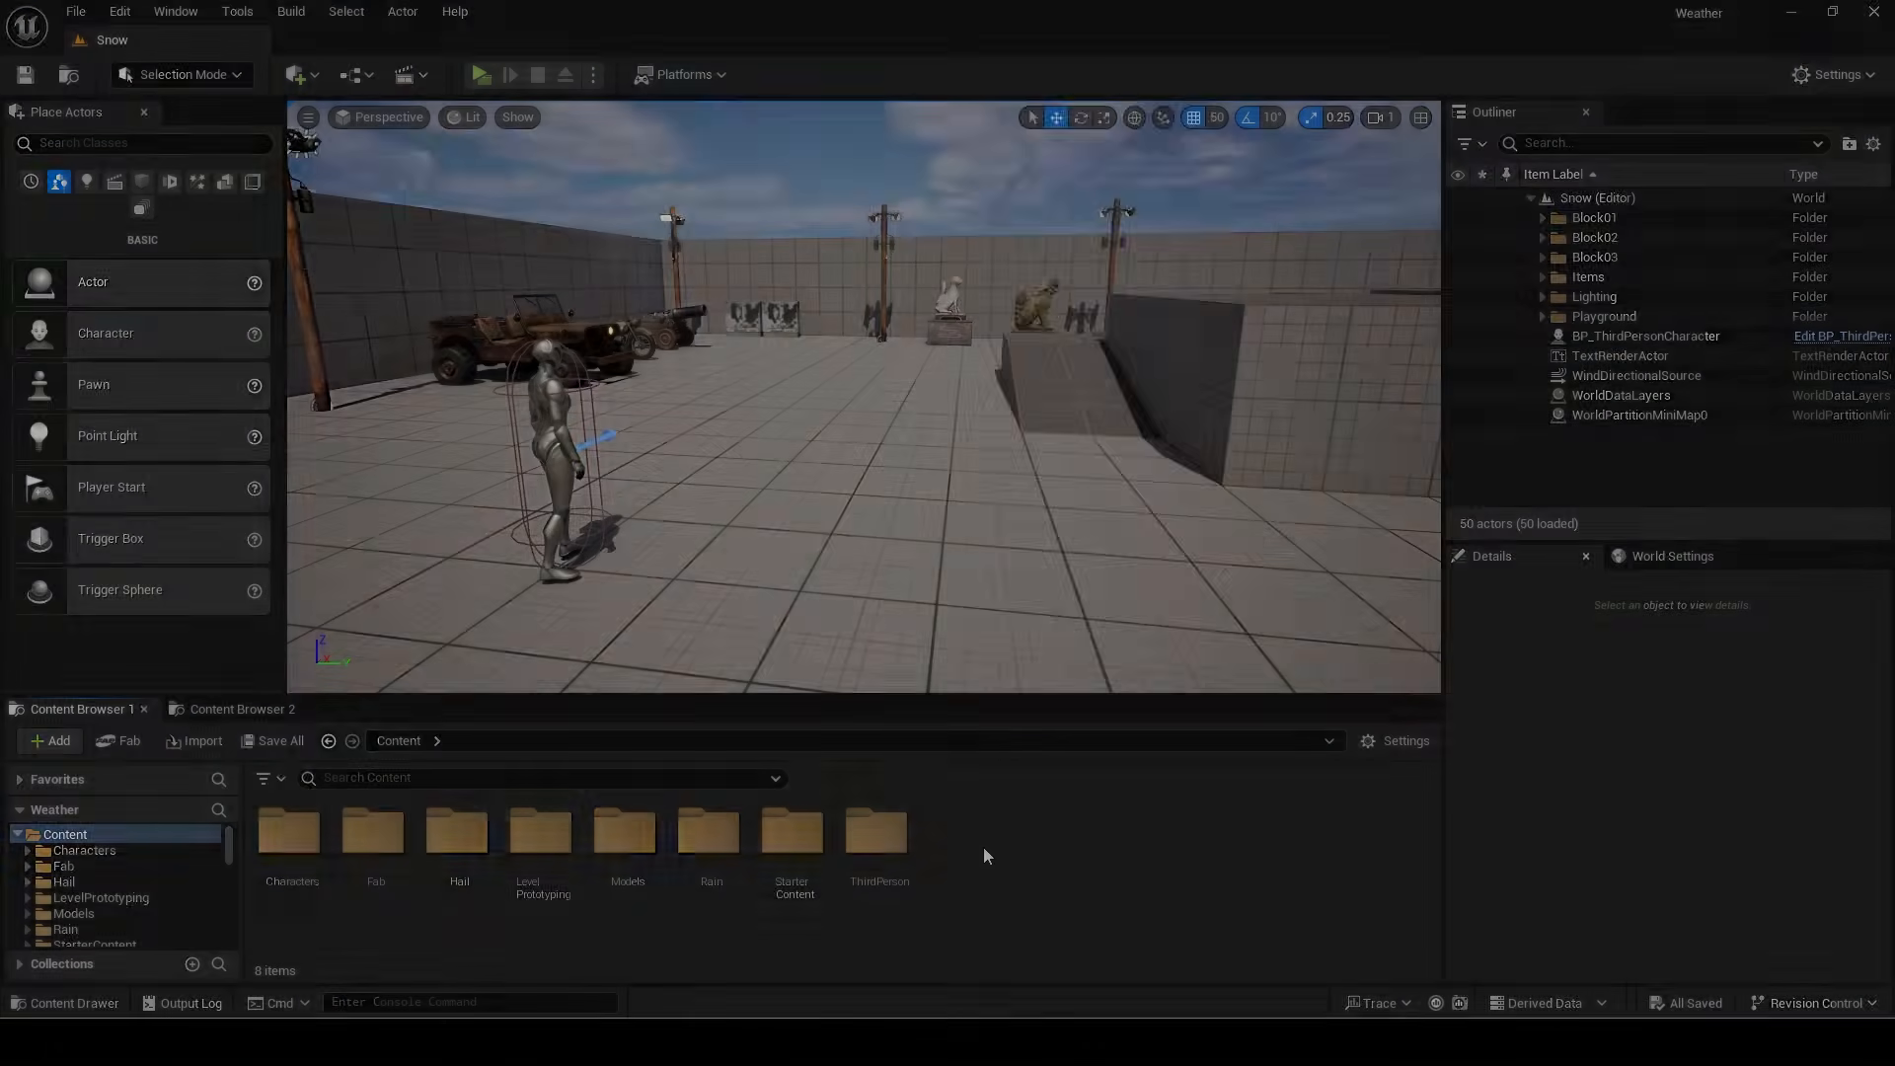
Step: Switch to the Unreal Editor, create a folder named Snow in Content and open it
right_click(983, 847)
click(1063, 256)
text(Snow)
key(Return)
key(Return)
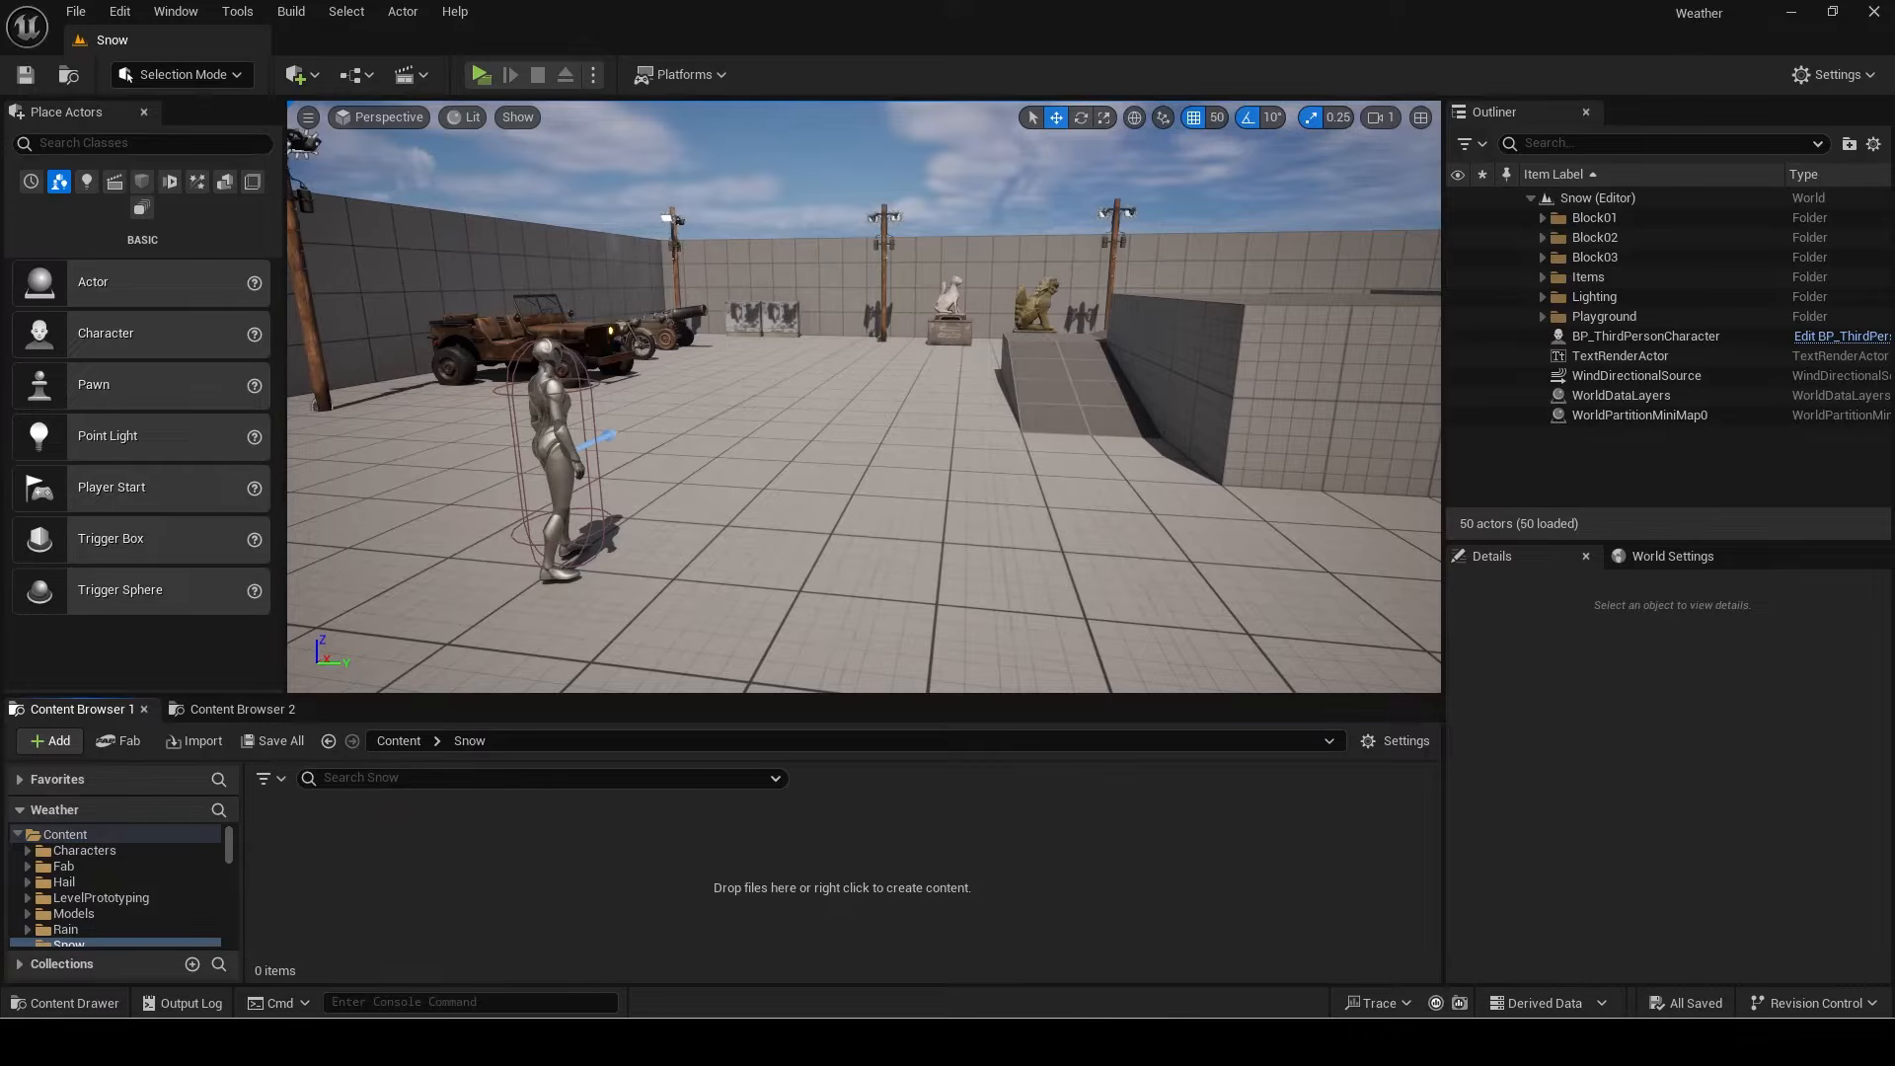
Step: Create a subfolder named Materials inside the Snow folder and open it
right_click(920, 798)
click(879, 240)
text(Materials)
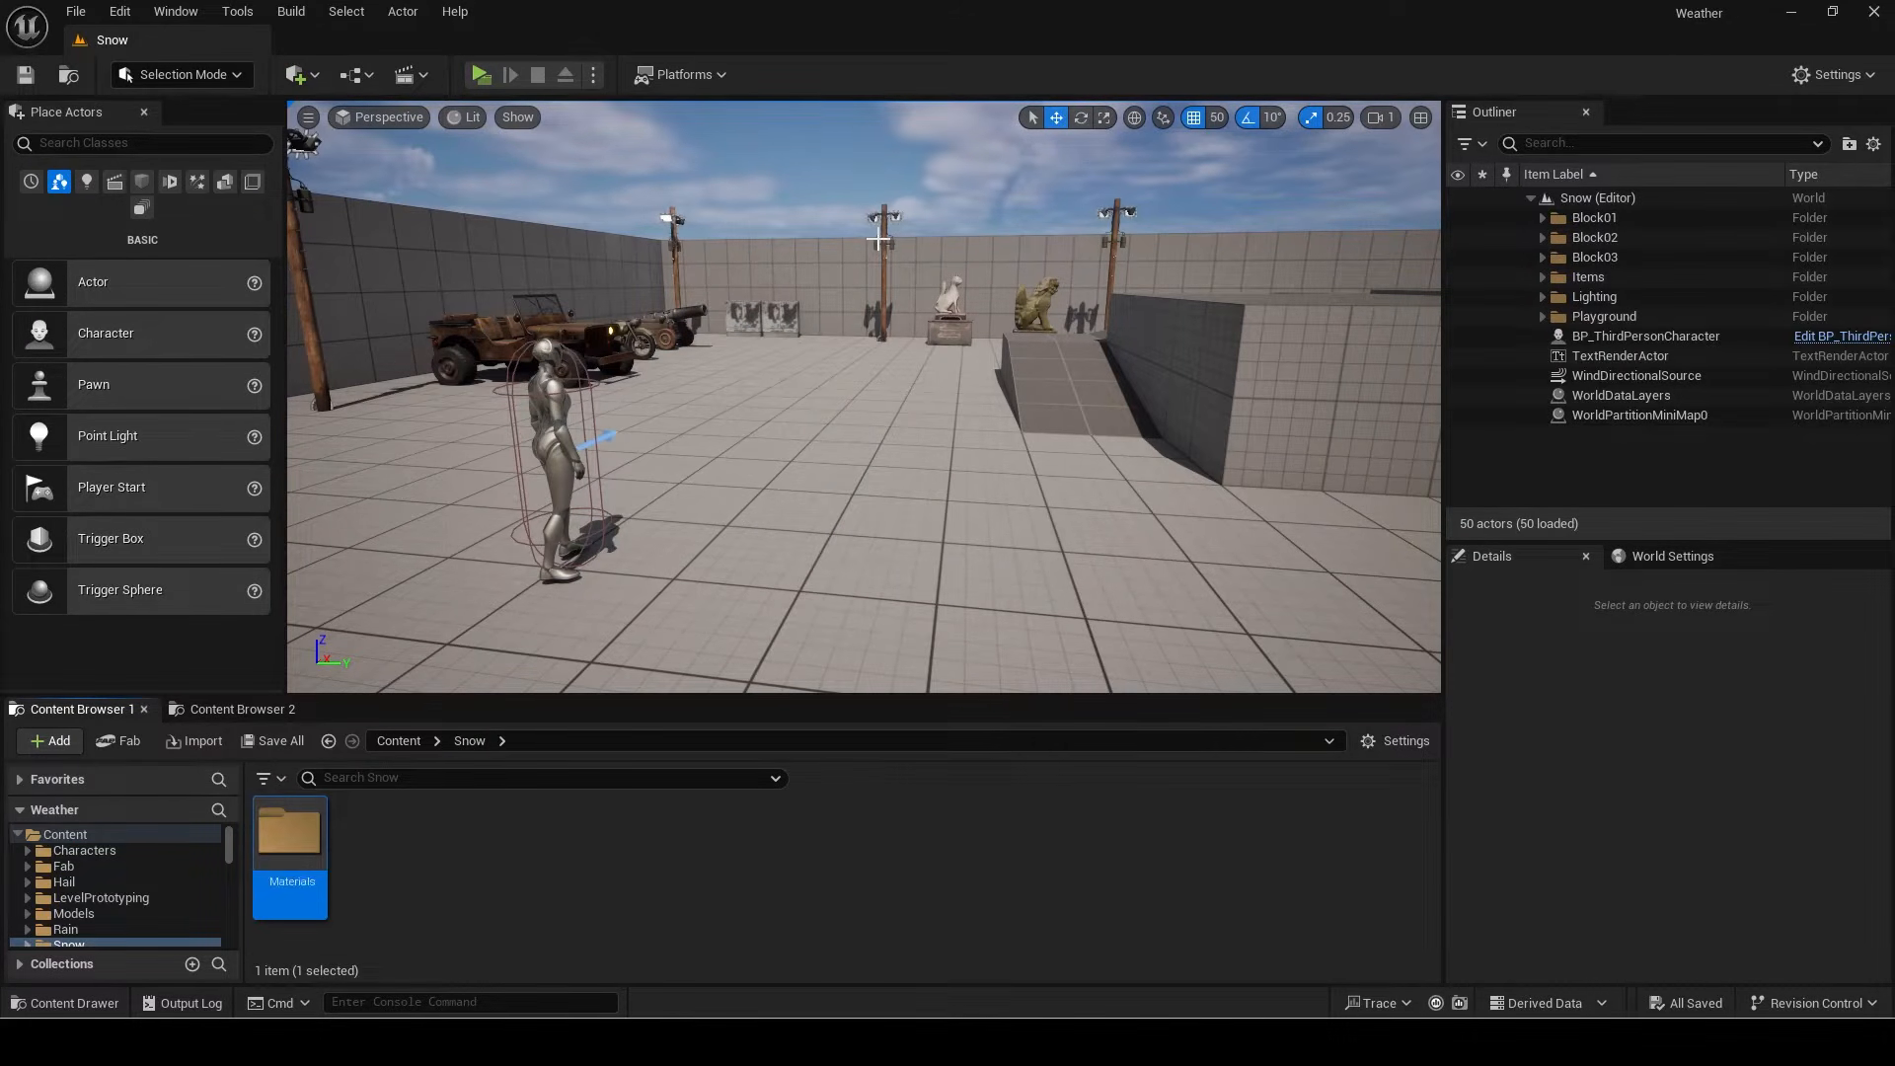
key(Return)
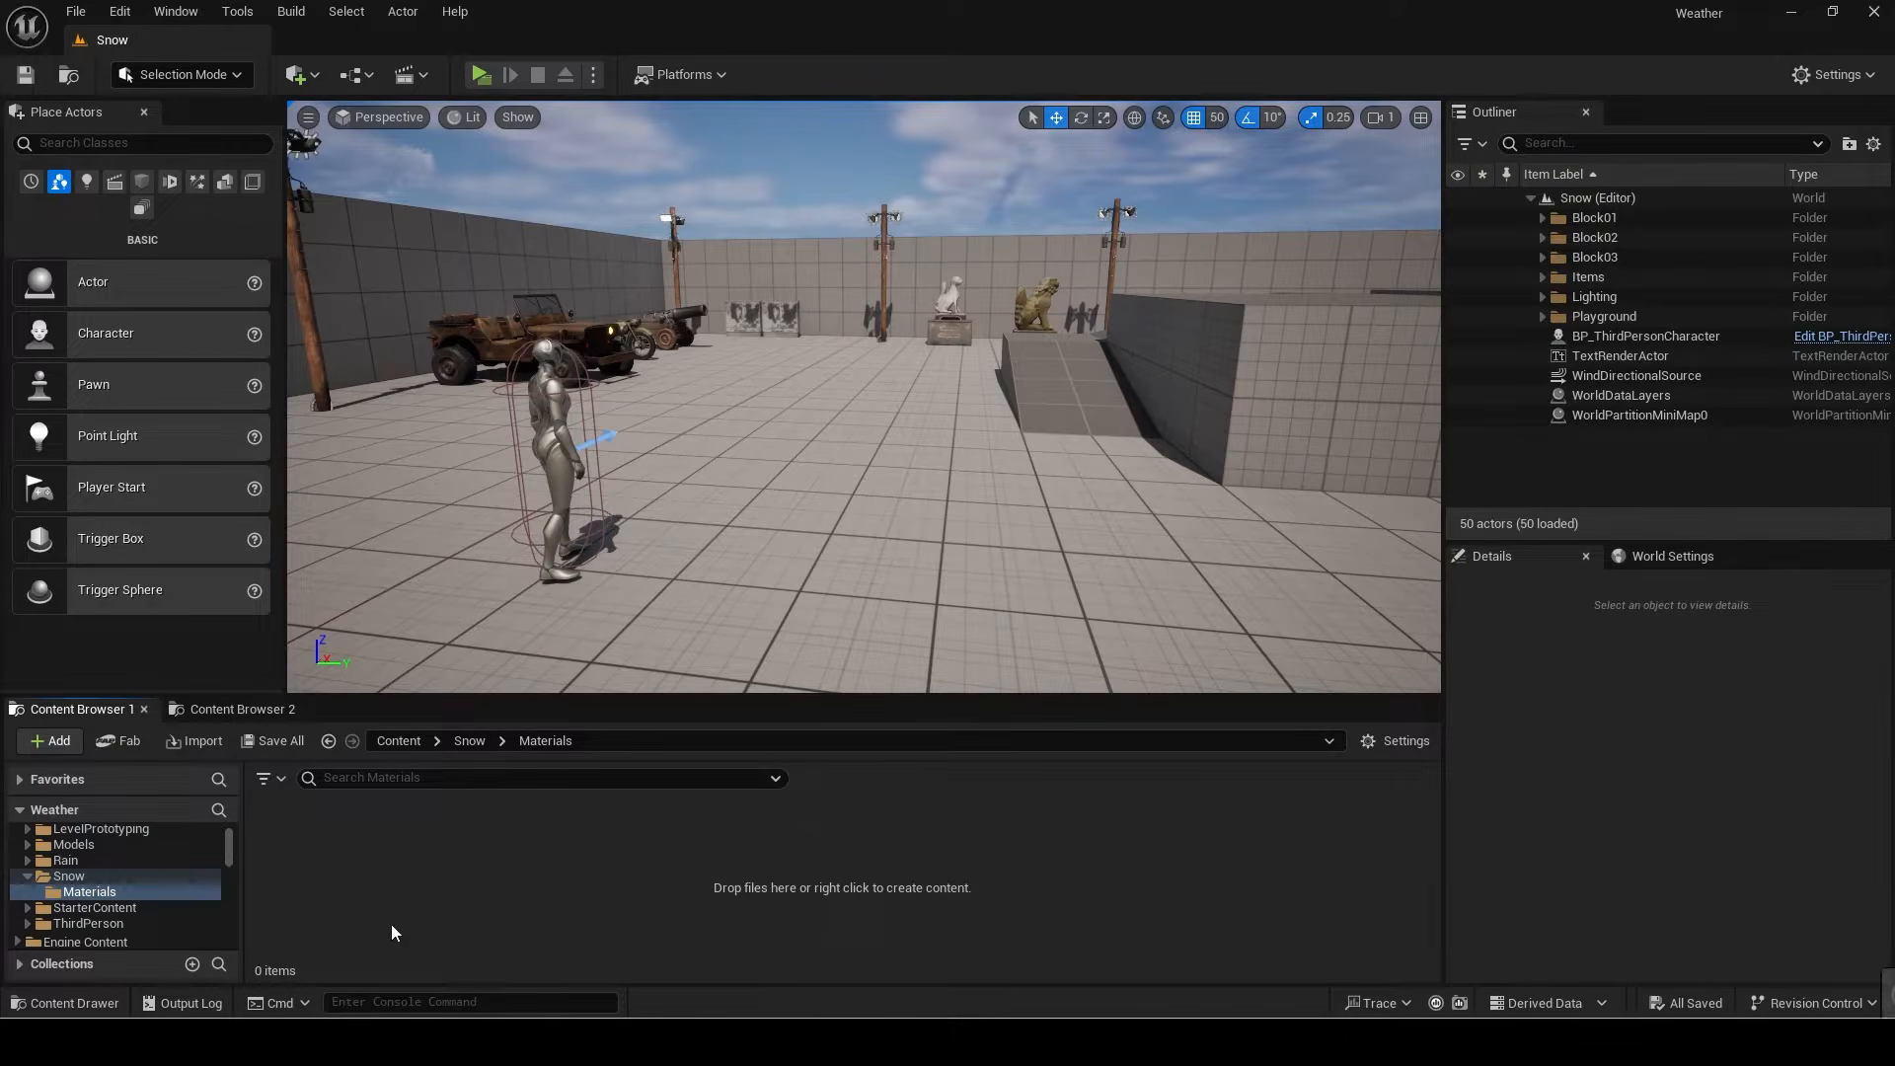
Step: Rename the imported snowflake texture as Snowflake and create a material from it
click(297, 891)
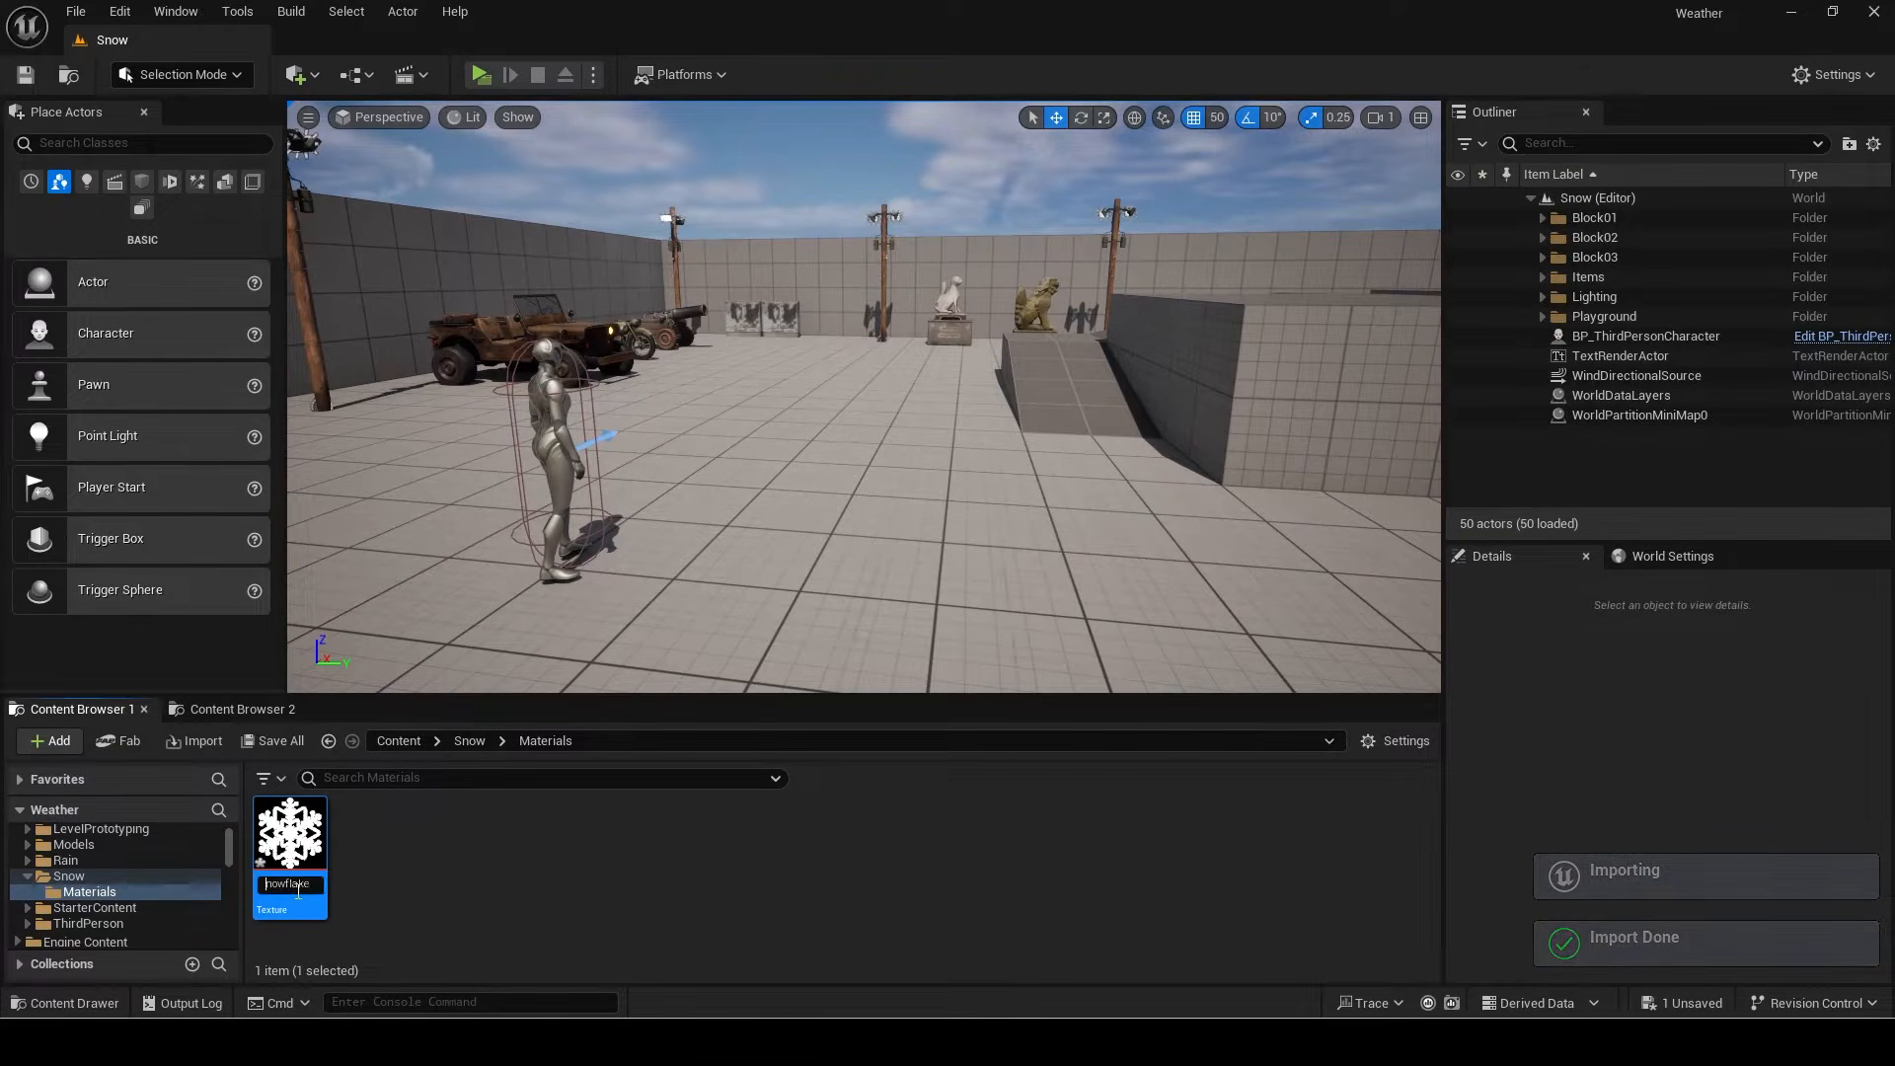
right_click(299, 851)
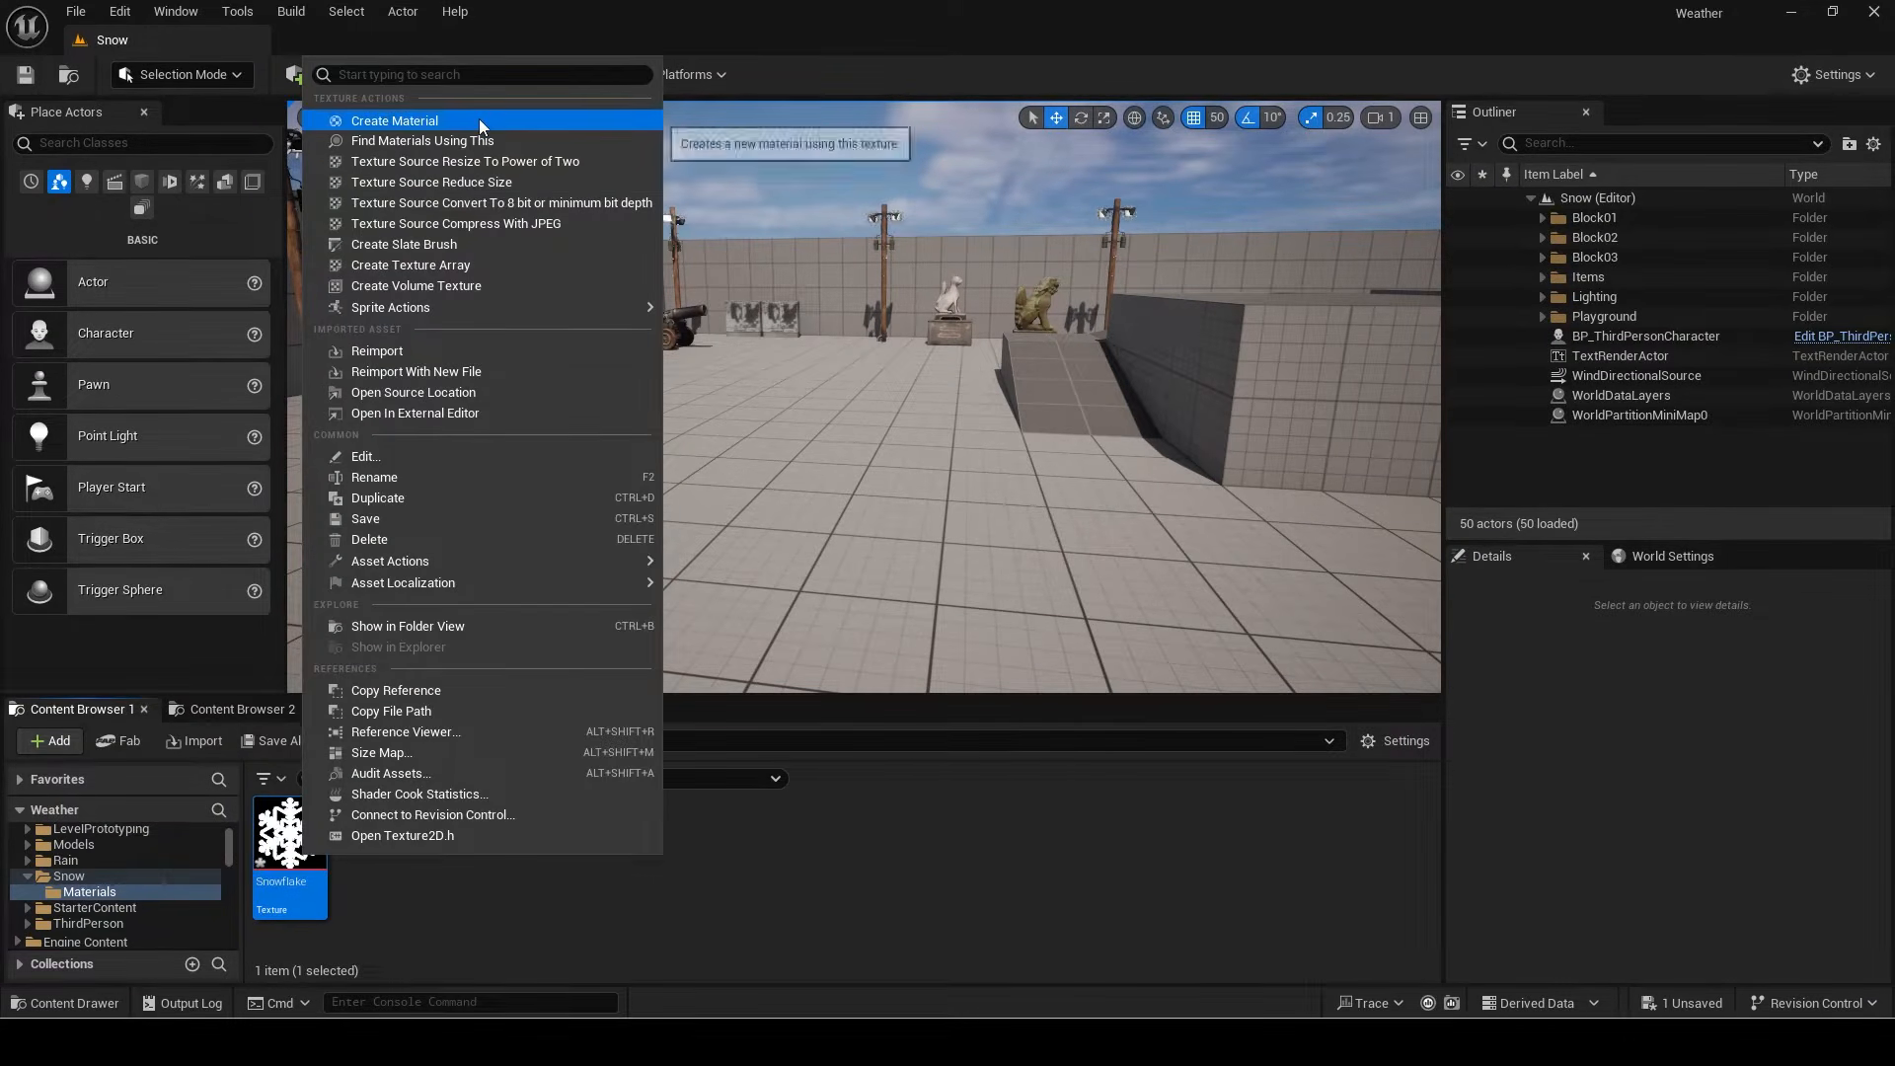
click(464, 119)
Step: Open Snowflake_Mat as a docked editor and insert a Multiply node between the texture's RGB output and Base Color
double_click(375, 829)
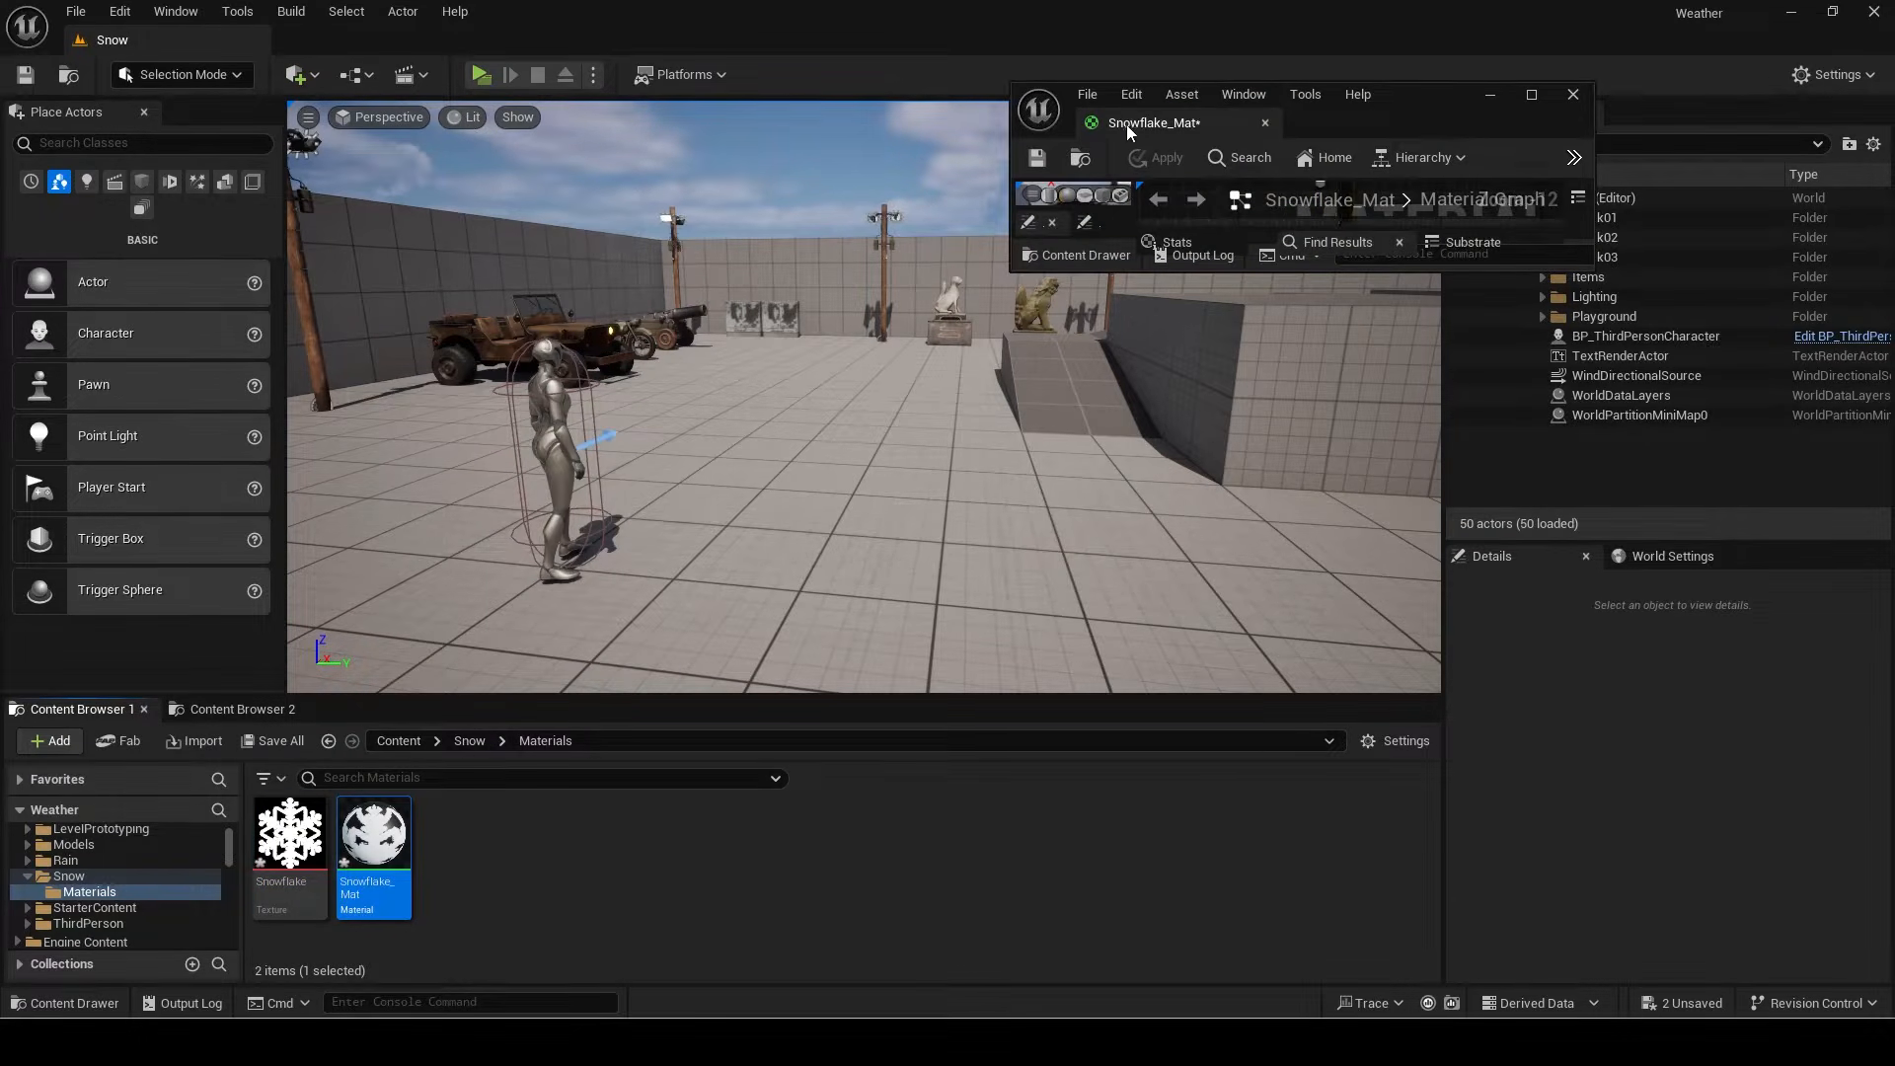
drag(1127, 125, 448, 53)
right_drag(646, 247, 896, 541)
scroll(827, 385, up, 12)
drag(1014, 388, 1409, 387)
text(mul)
drag(829, 414, 1298, 422)
key(Return)
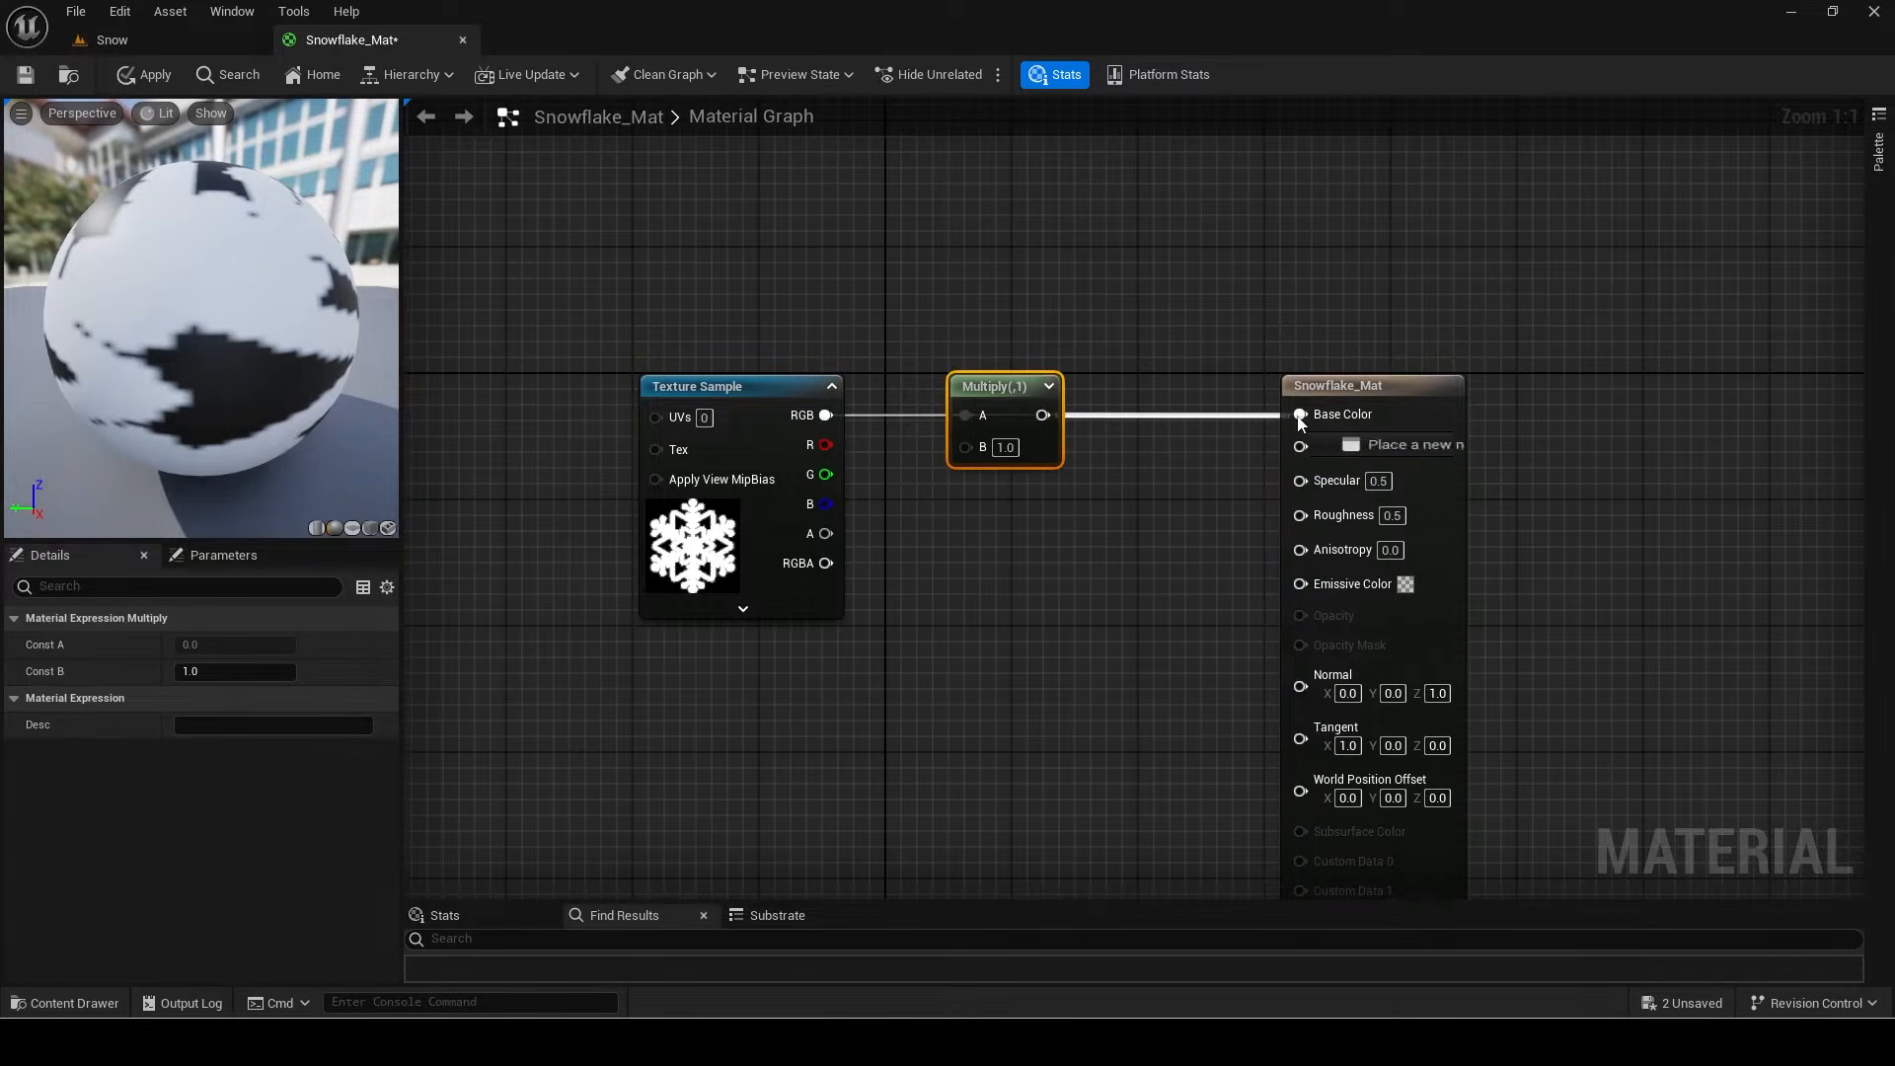
Step: Add a Particle Color node and connect its RGB output to the Multiply node's B input
drag(820, 654, 752, 679)
text(partic)
key(Return)
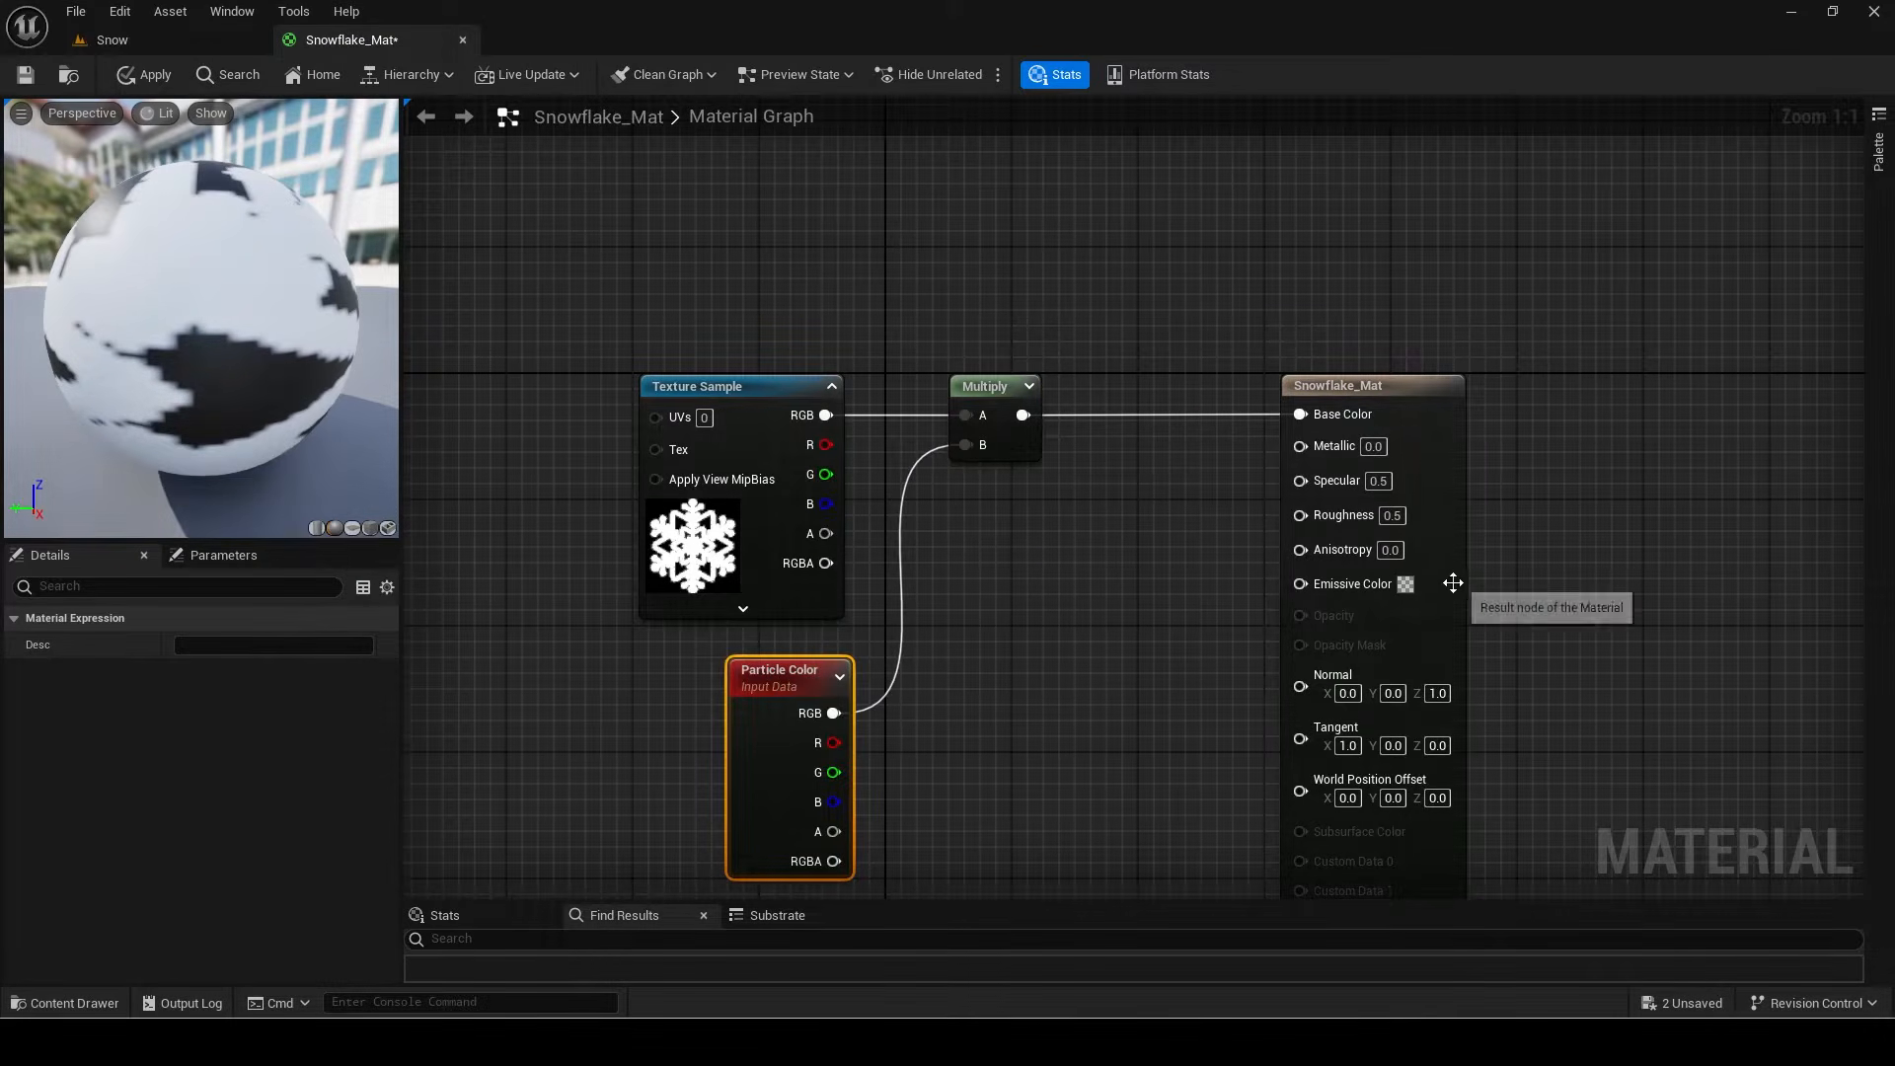
Step: Set the material's blend mode to Translucent and connect the texture's alpha output to Opacity
drag(1453, 583, 1347, 589)
click(253, 673)
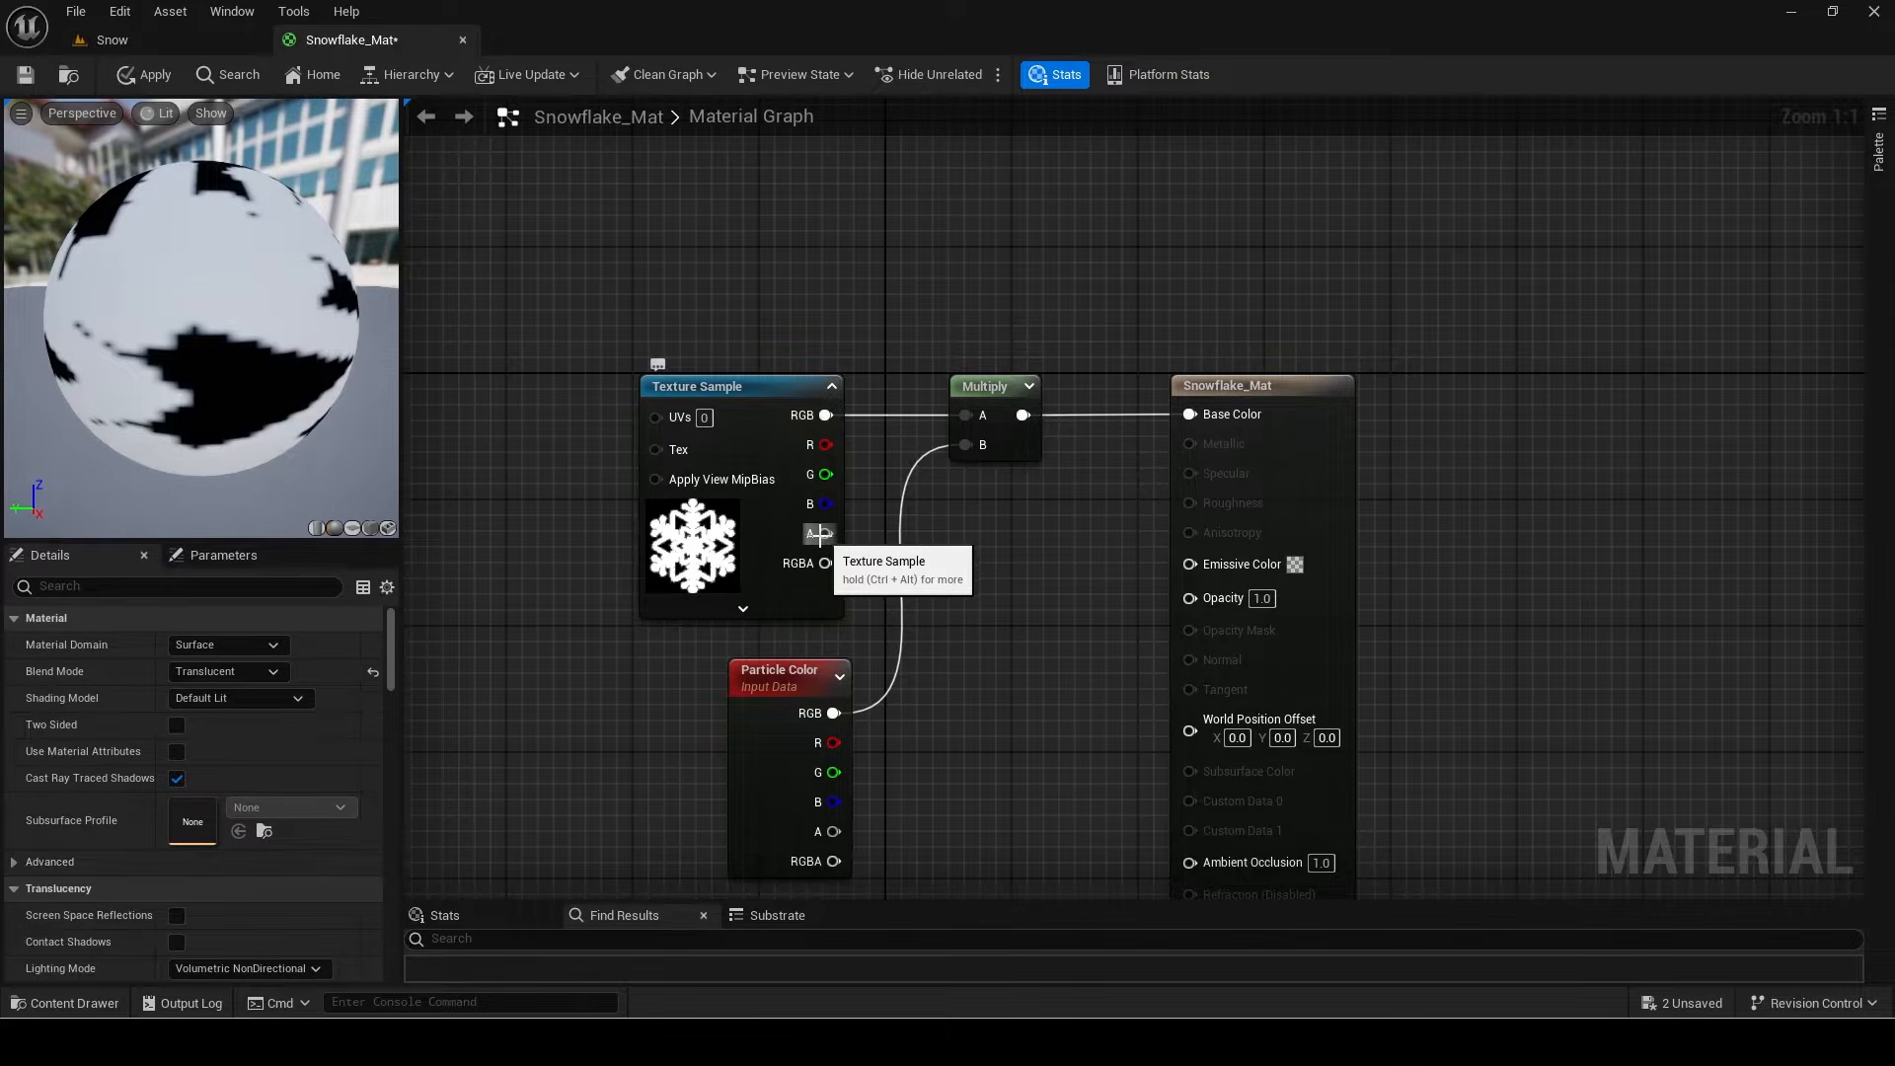
drag(1159, 606, 1189, 598)
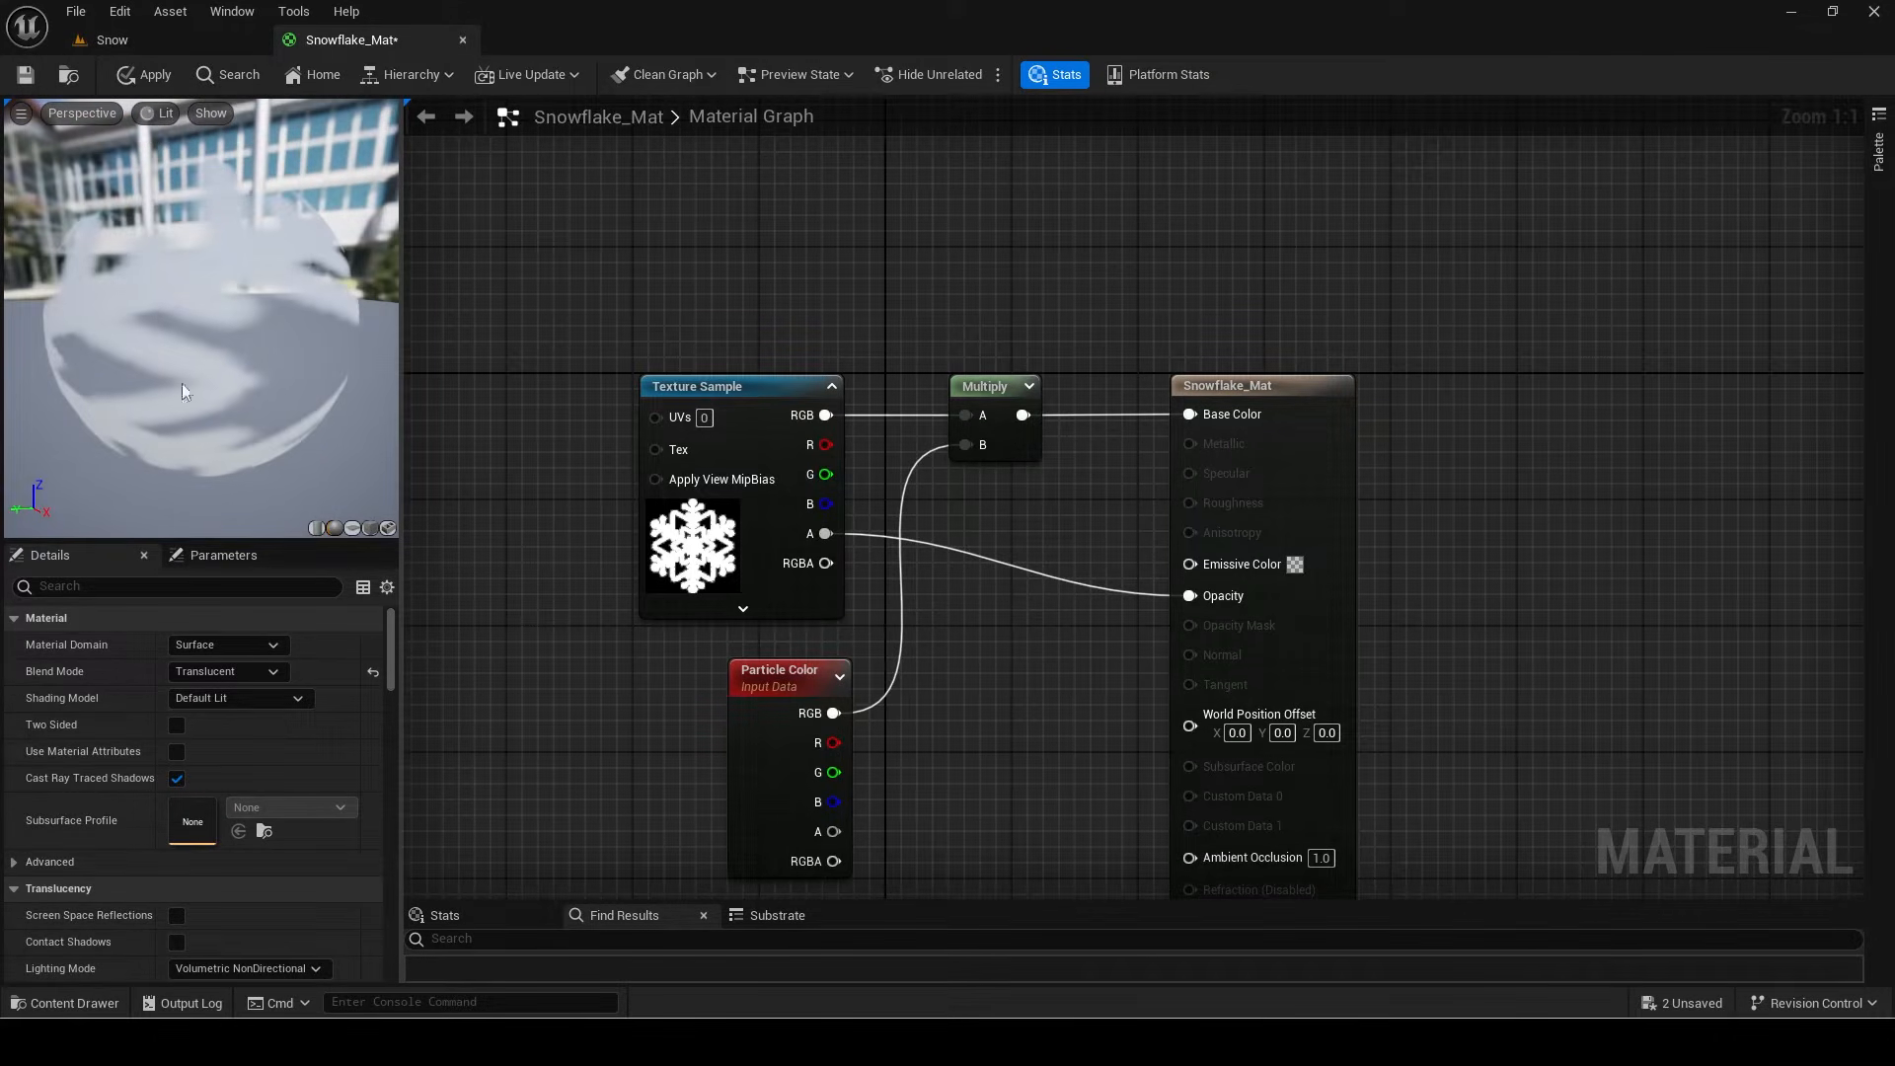
Step: Preview the snowflake material on a plane, then apply its changes and return to the Snow folder
click(352, 529)
click(128, 77)
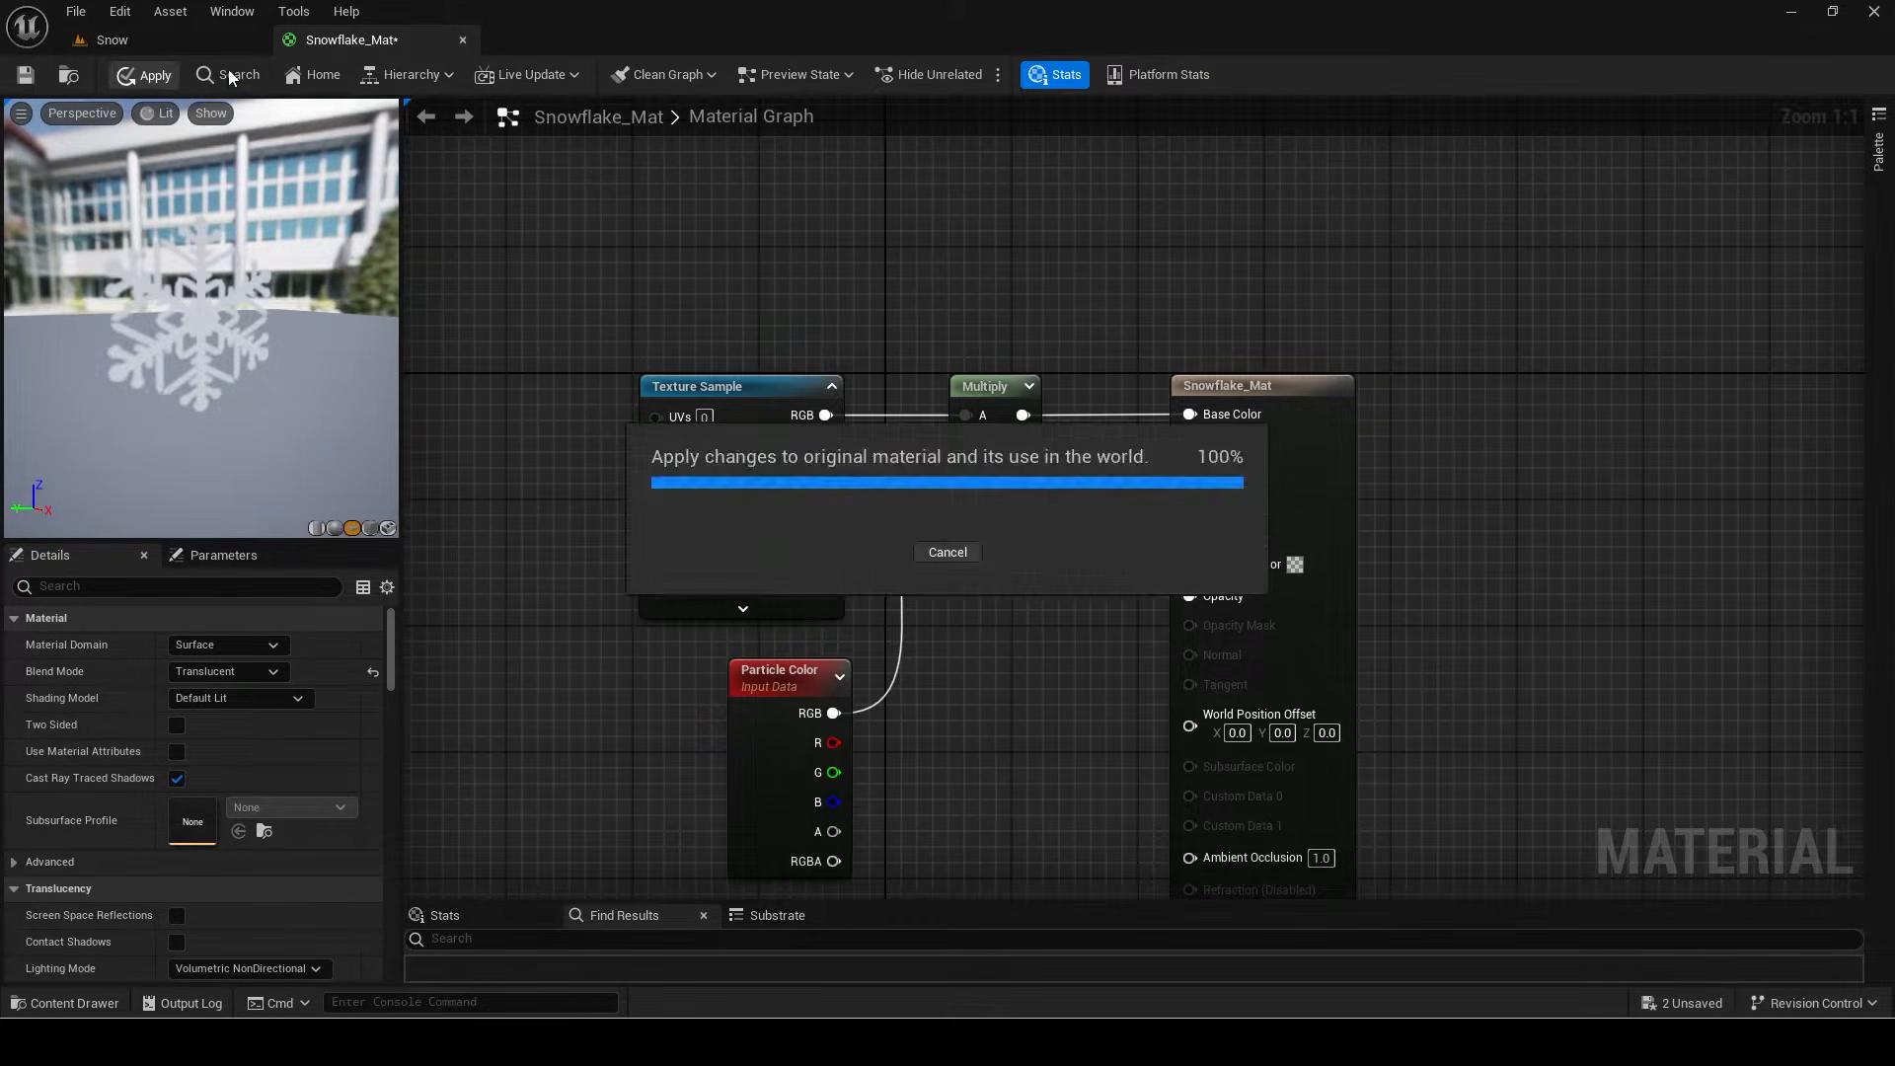
click(462, 40)
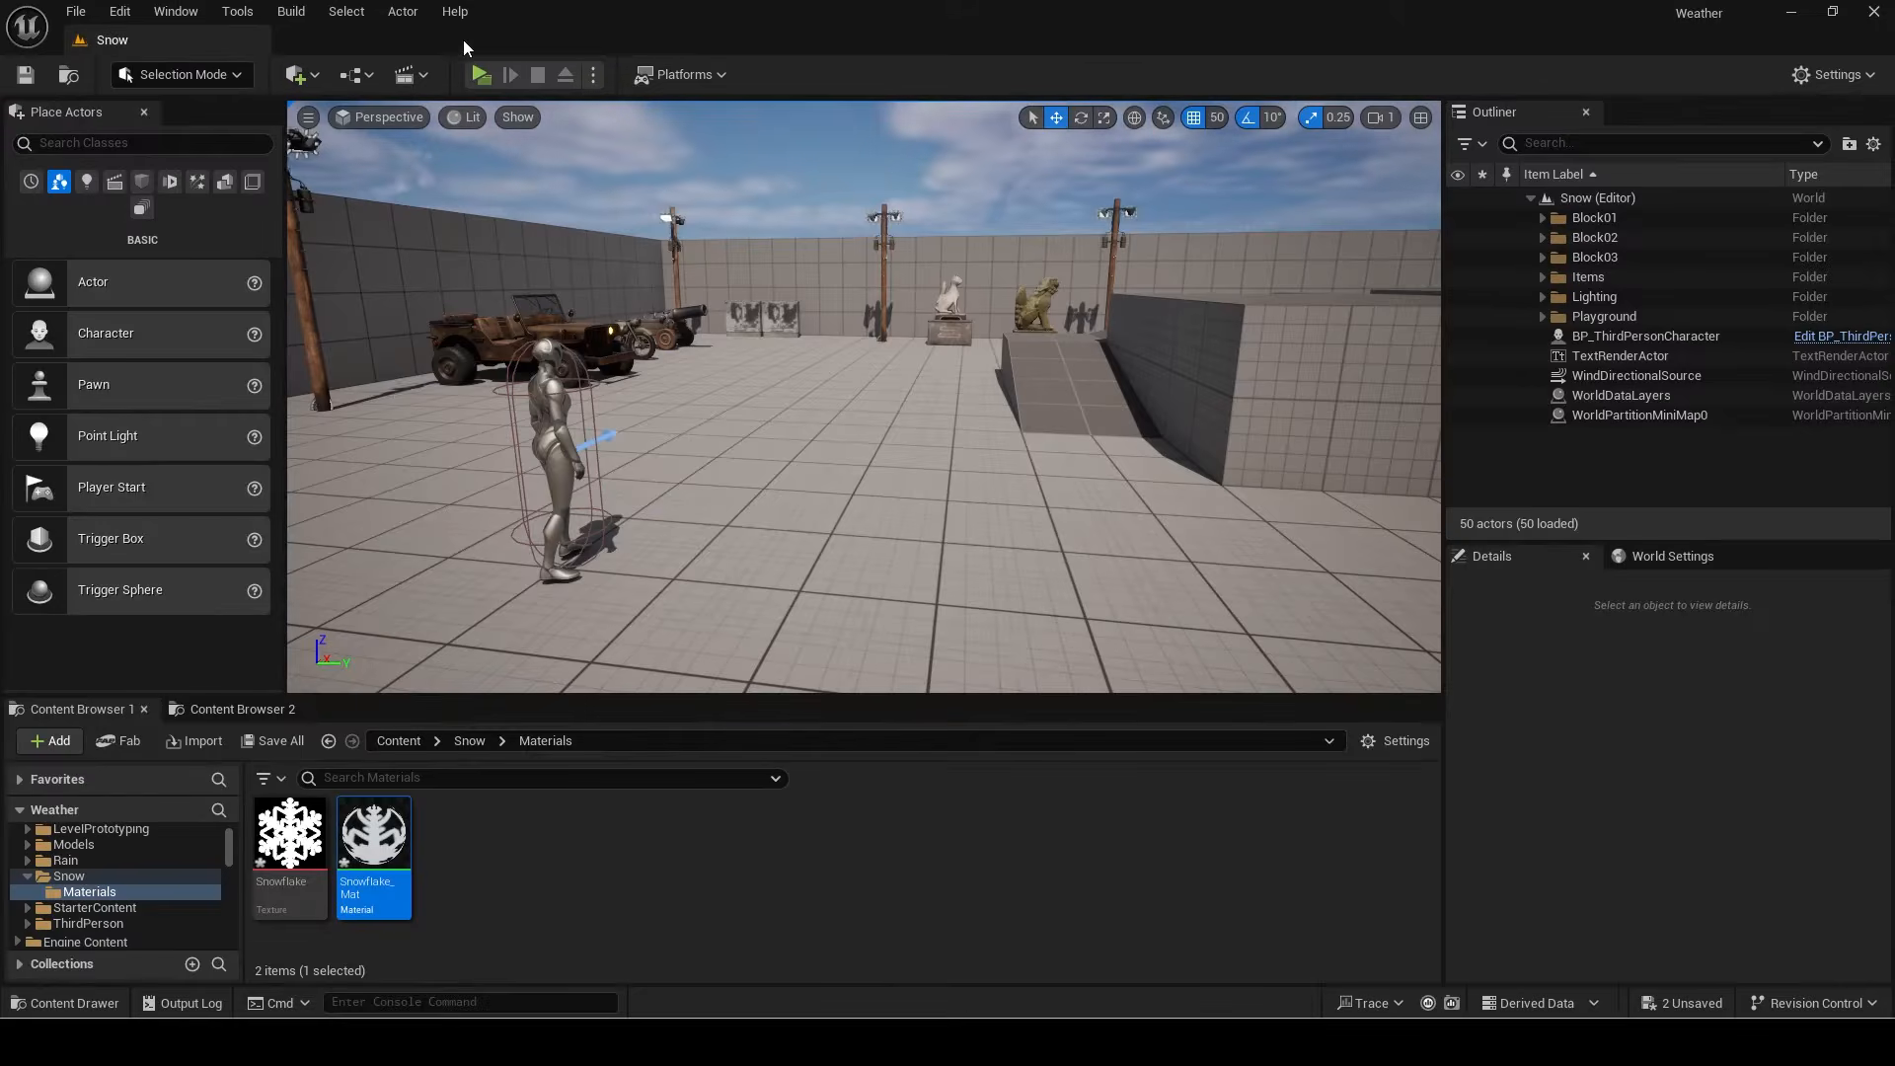
click(104, 875)
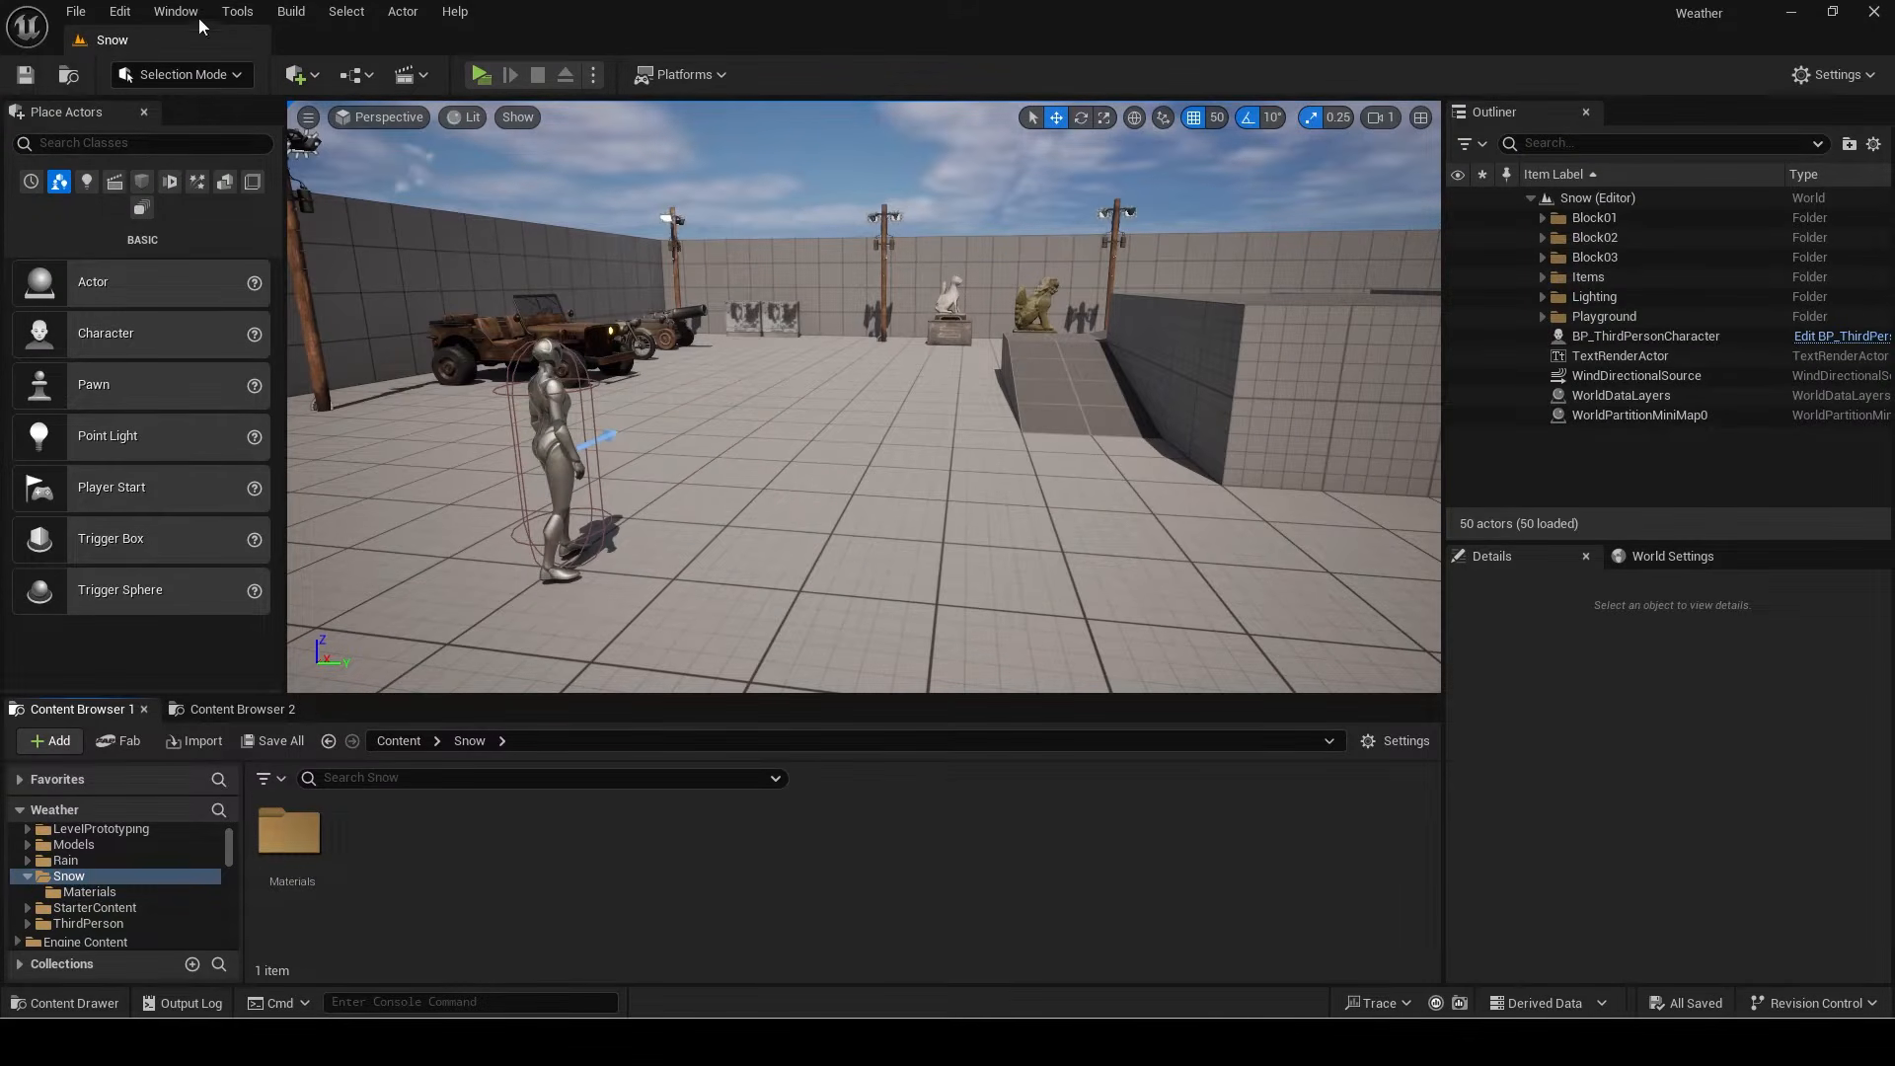
Step: Enable Support Hardware Ray Tracing in the project settings and restart the editor to apply it
click(120, 12)
click(204, 319)
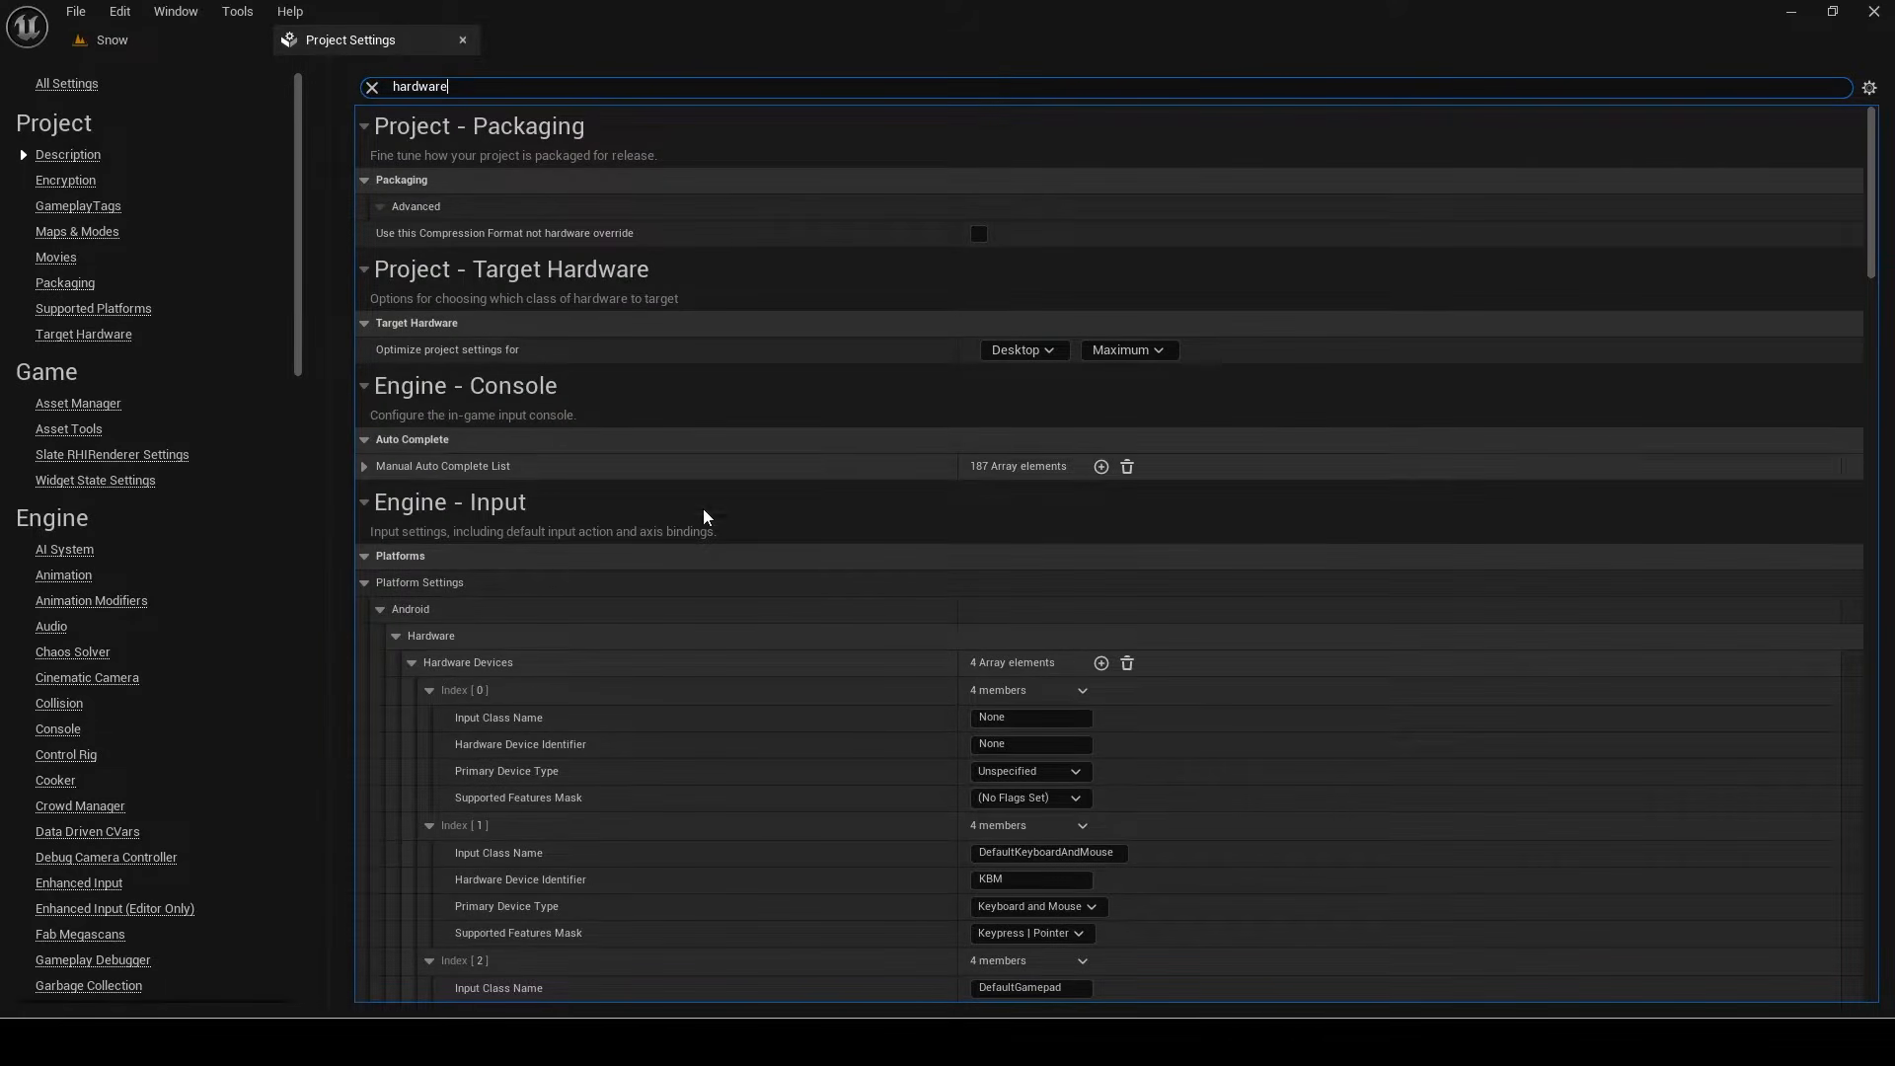
click(364, 556)
scroll(944, 681, down, 2)
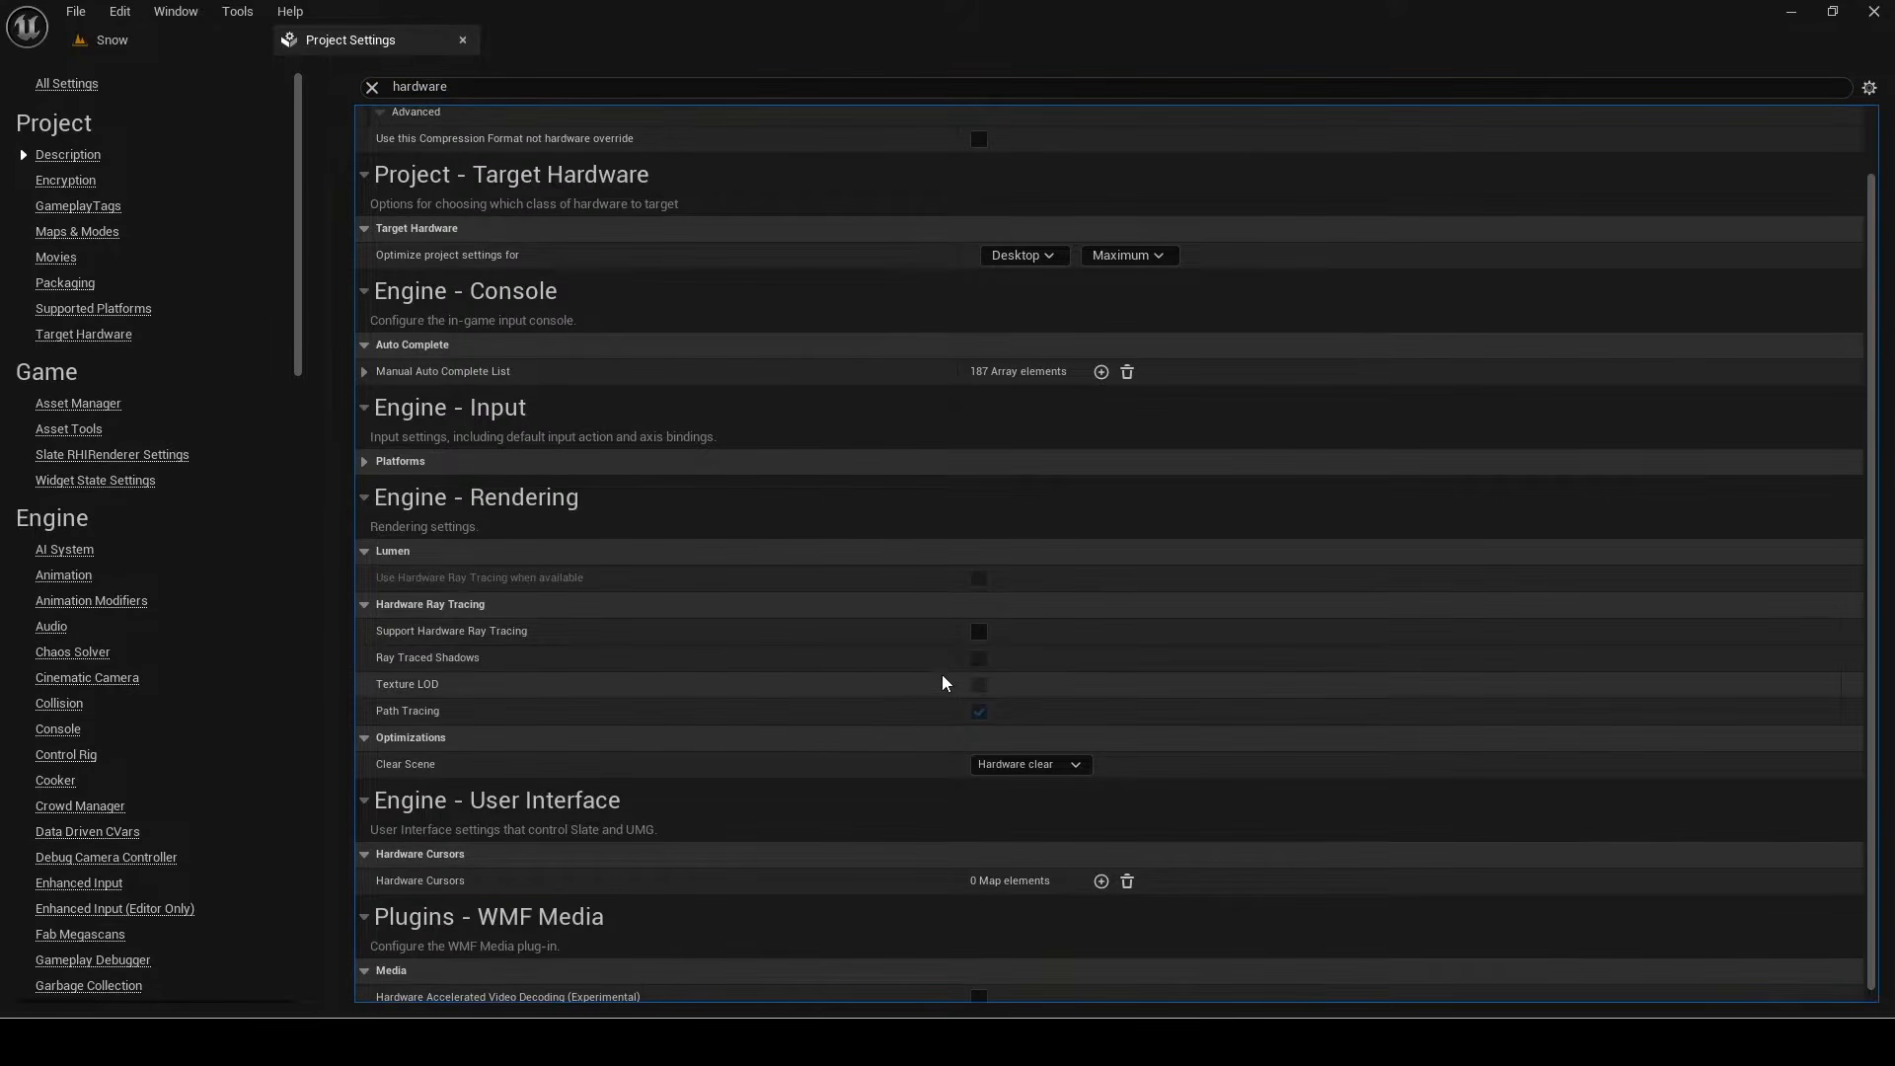
click(979, 631)
click(1086, 555)
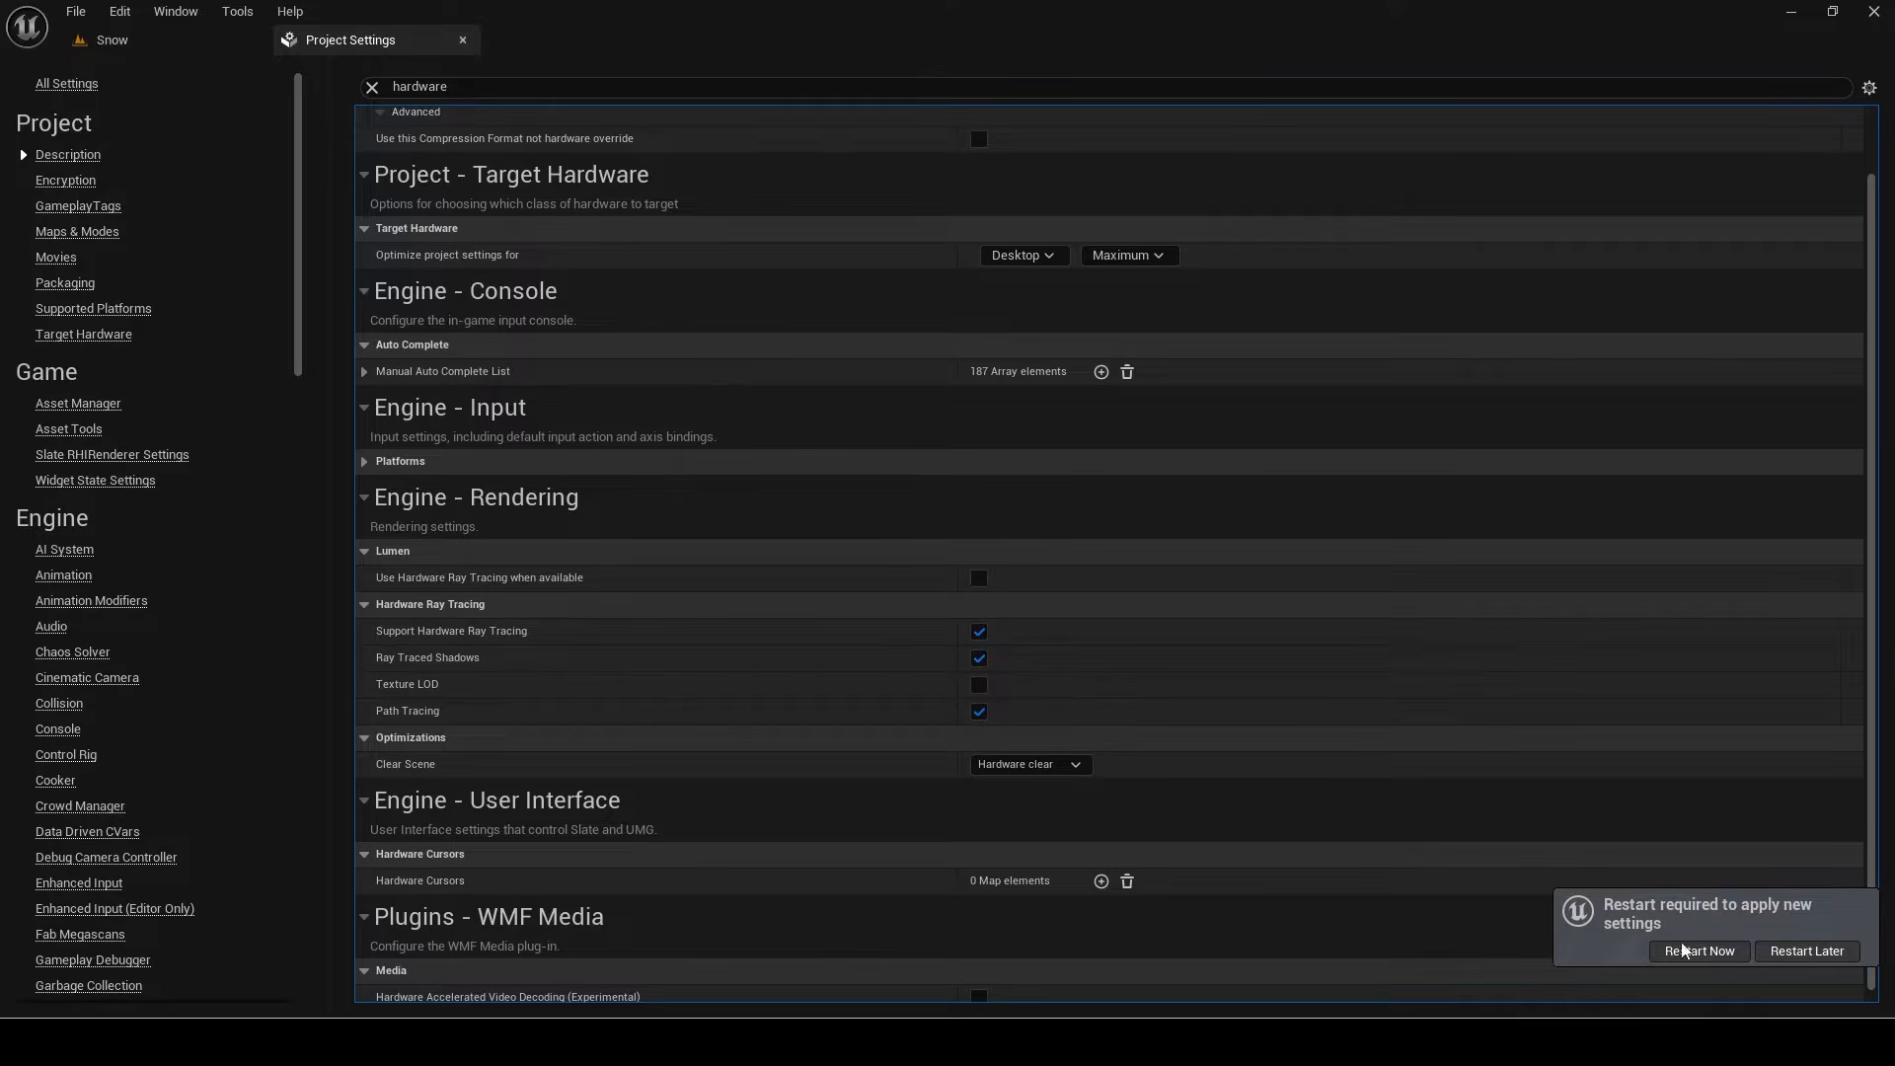
click(1694, 952)
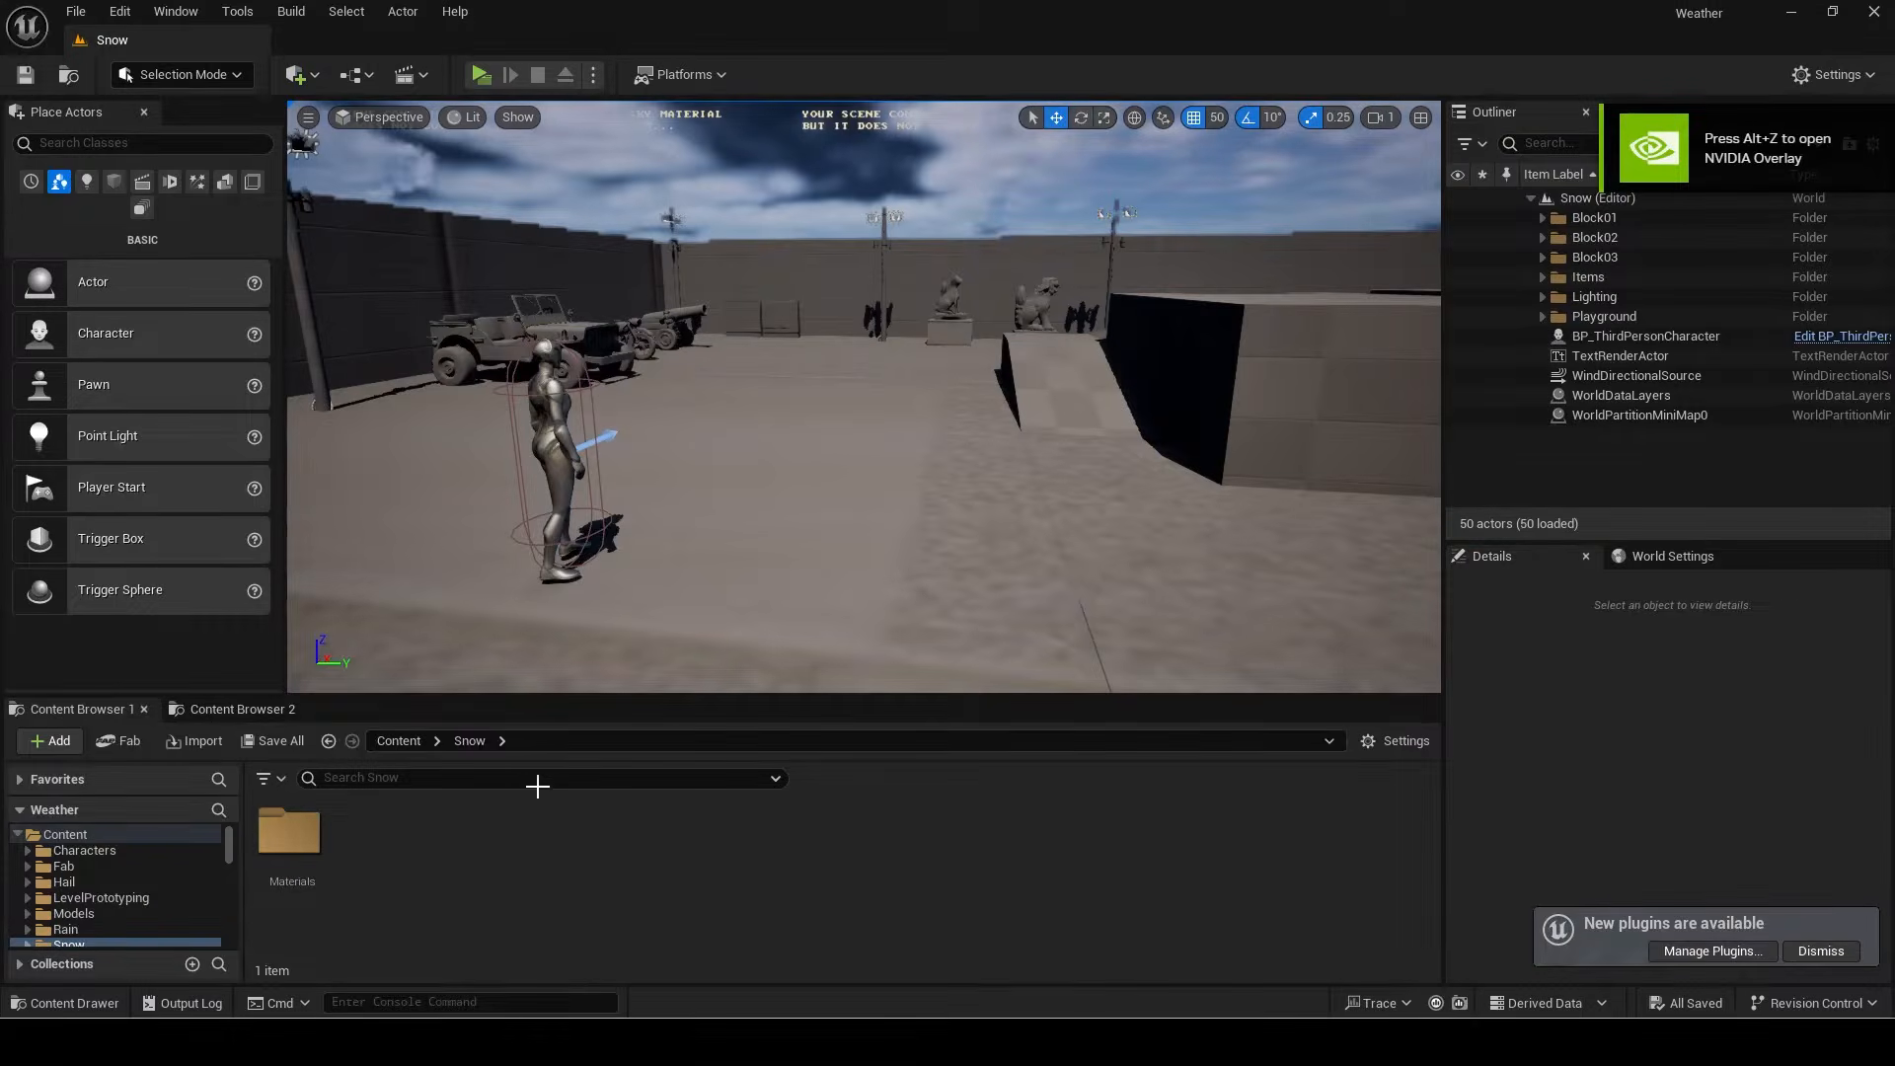
Step: Create a Niagara System named Snow_NS from the HangingParticulates template in the Snow folder, and reset its preview playback to the start
right_click(442, 850)
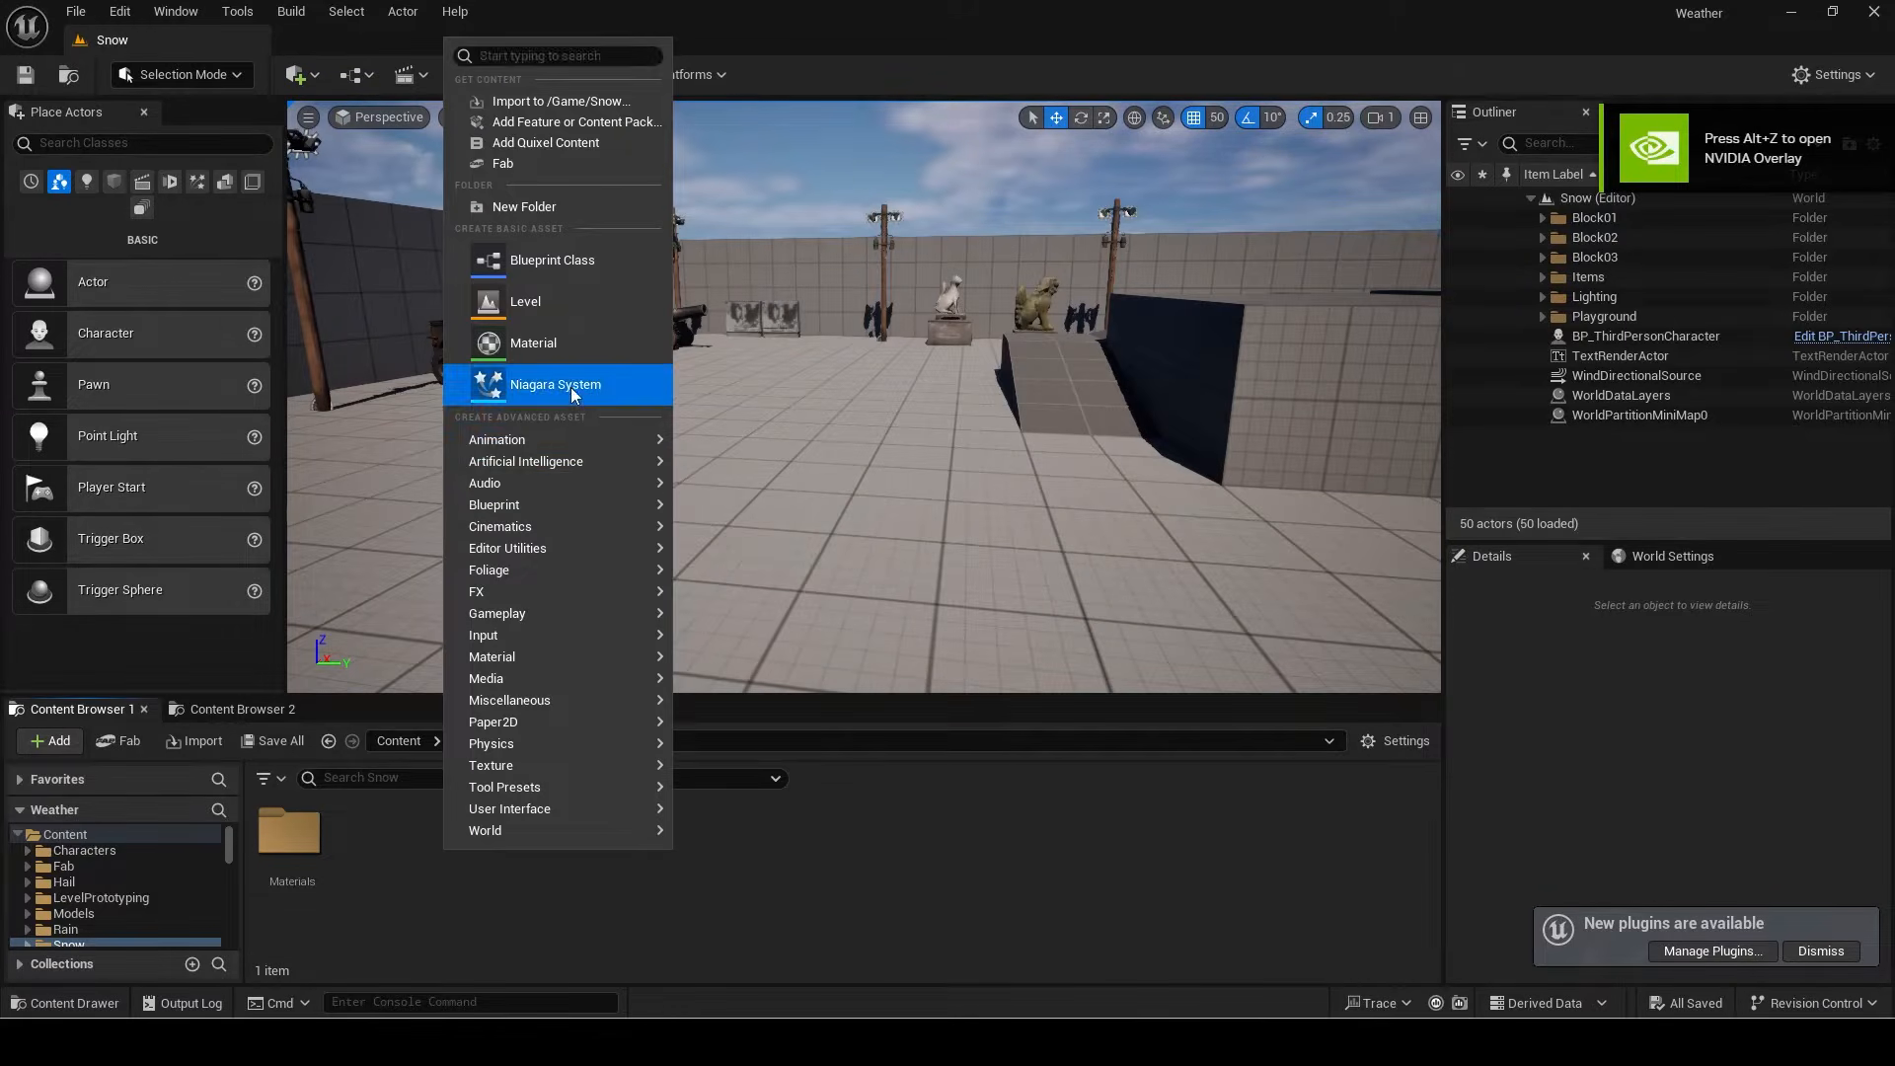
click(570, 387)
click(1084, 273)
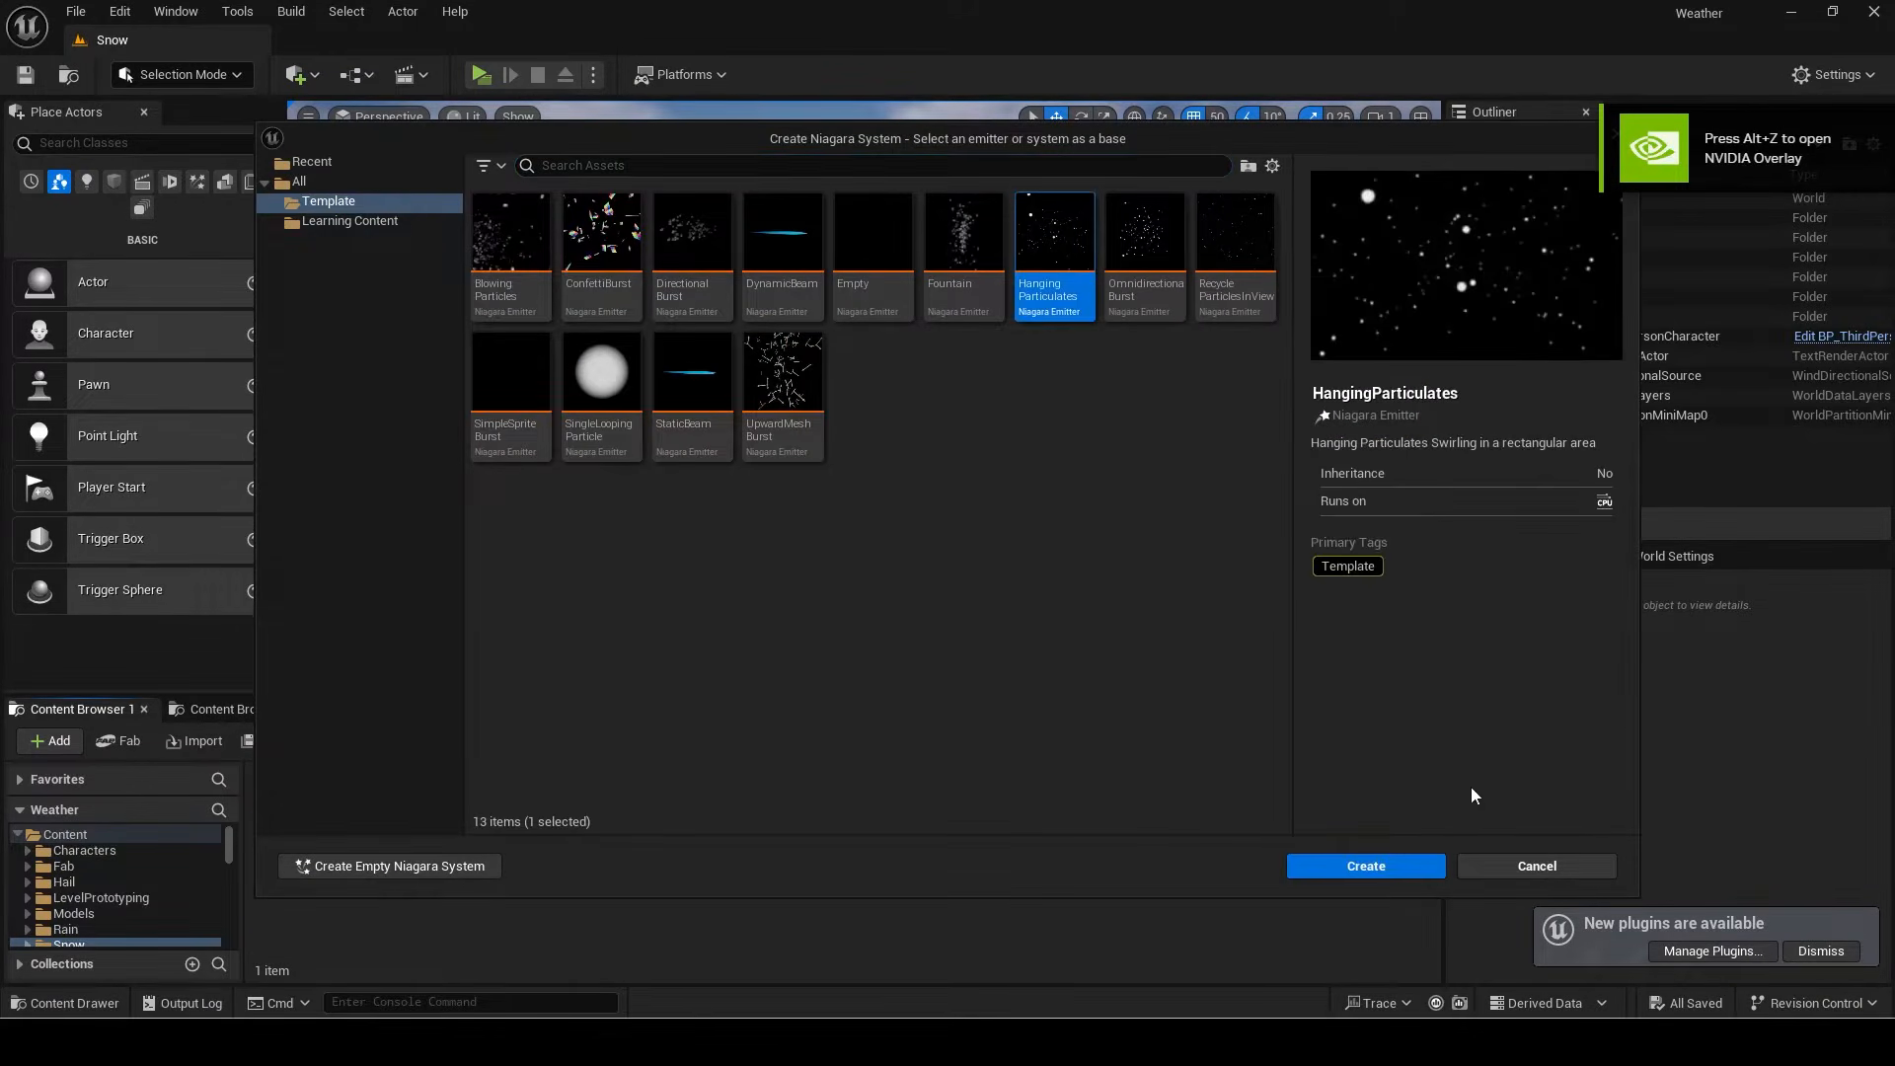
click(1375, 857)
text(Snow_NS)
key(Return)
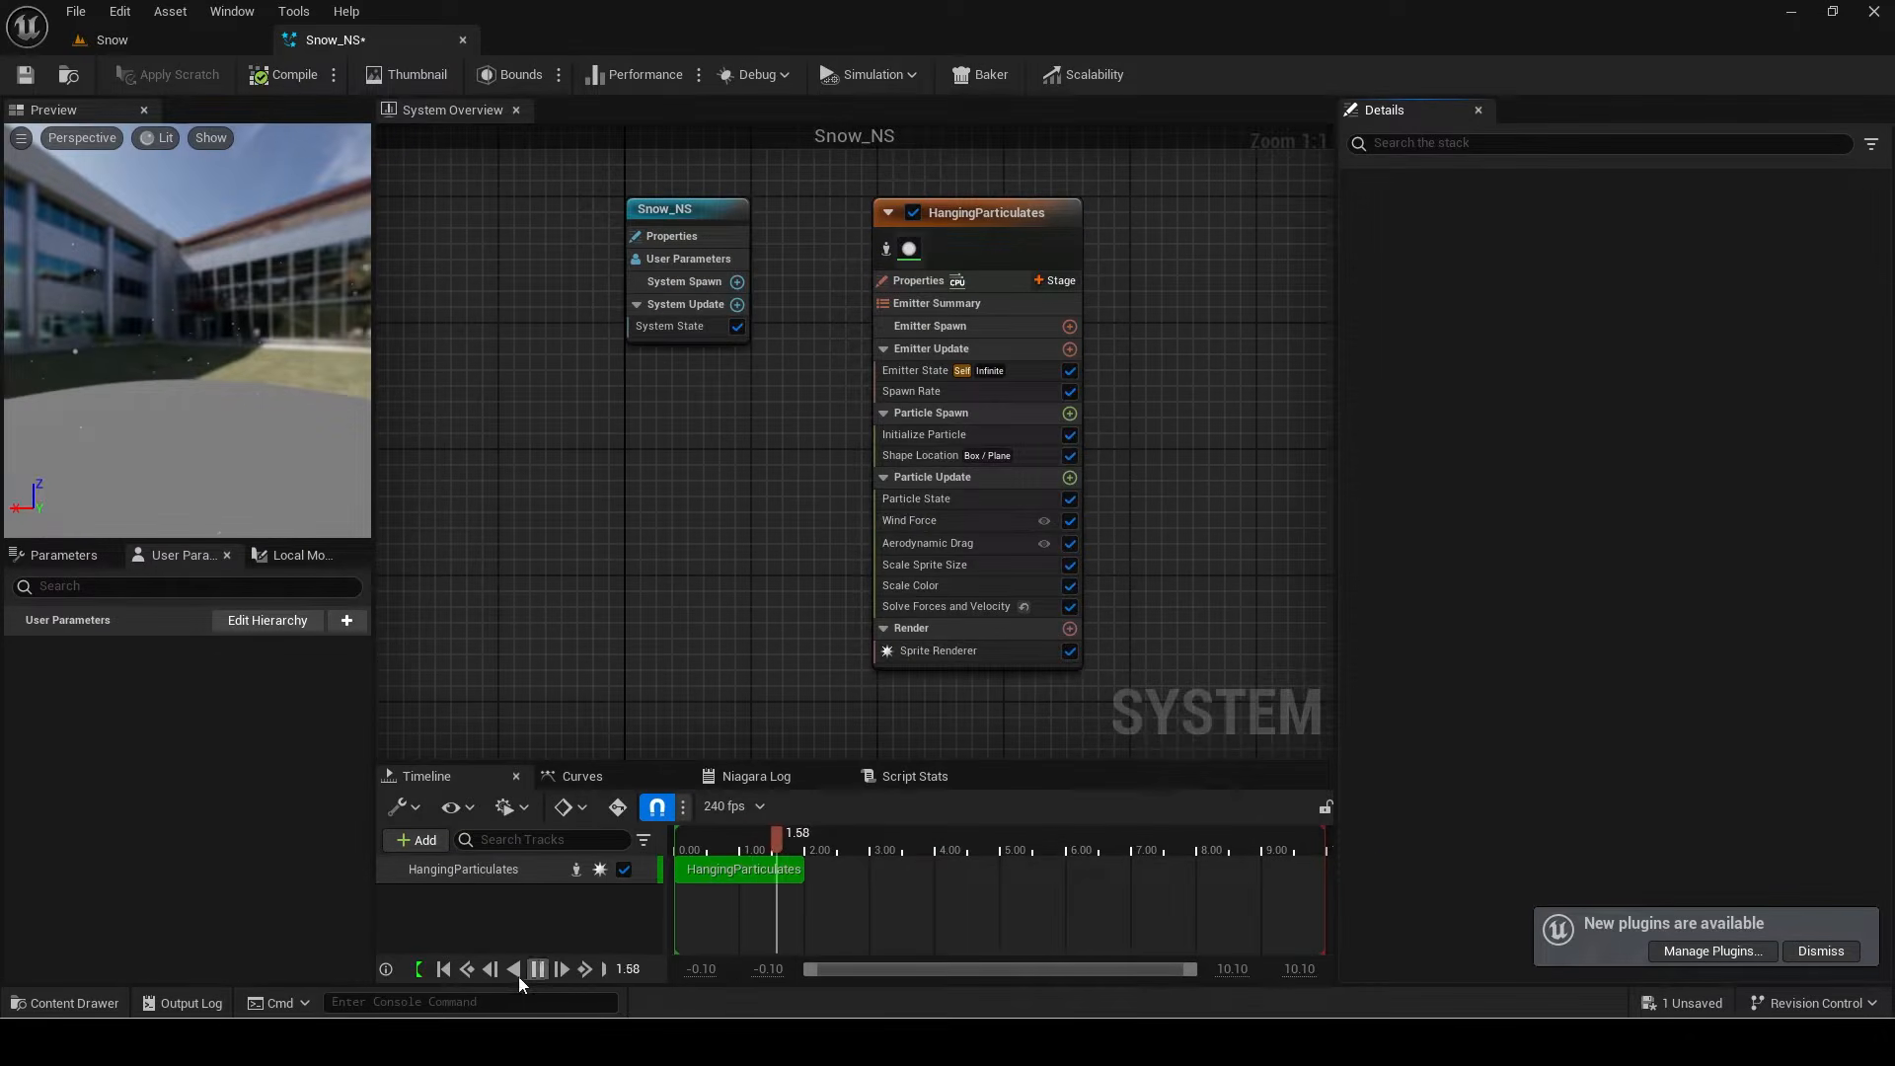
click(443, 969)
Step: Add a float user parameter named SizeMultiplier and set its value to 1
text(float)
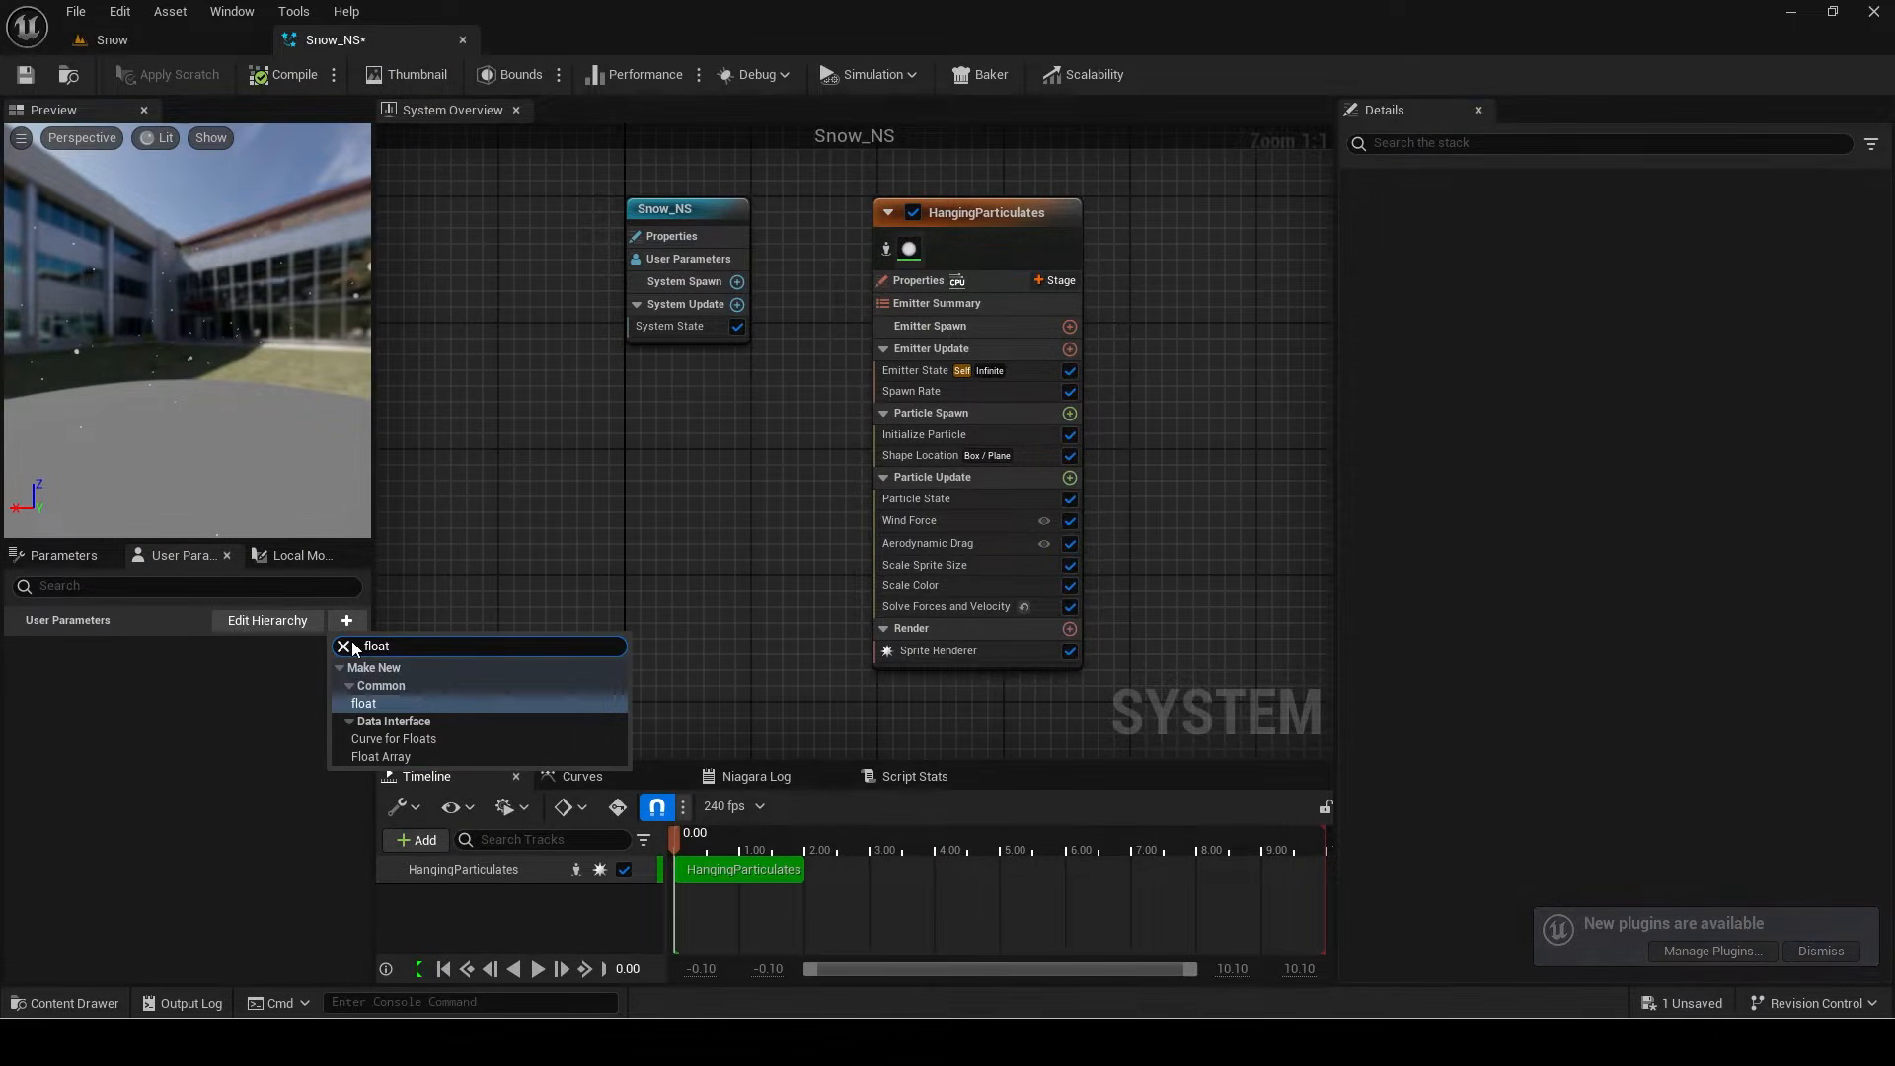
key(Return)
text(SizeMultiplier)
key(Return)
click(276, 648)
text(1)
key(Return)
Step: Add a float user parameter named SnowAmount and set the SizeMultiplier value to 5000
click(349, 622)
text(float)
key(Return)
text(SnowAmount)
key(Return)
click(238, 649)
key(Return)
Step: Add a colour user parameter named SnowColour to the snow system
click(345, 621)
click(369, 703)
text(SnowColo)
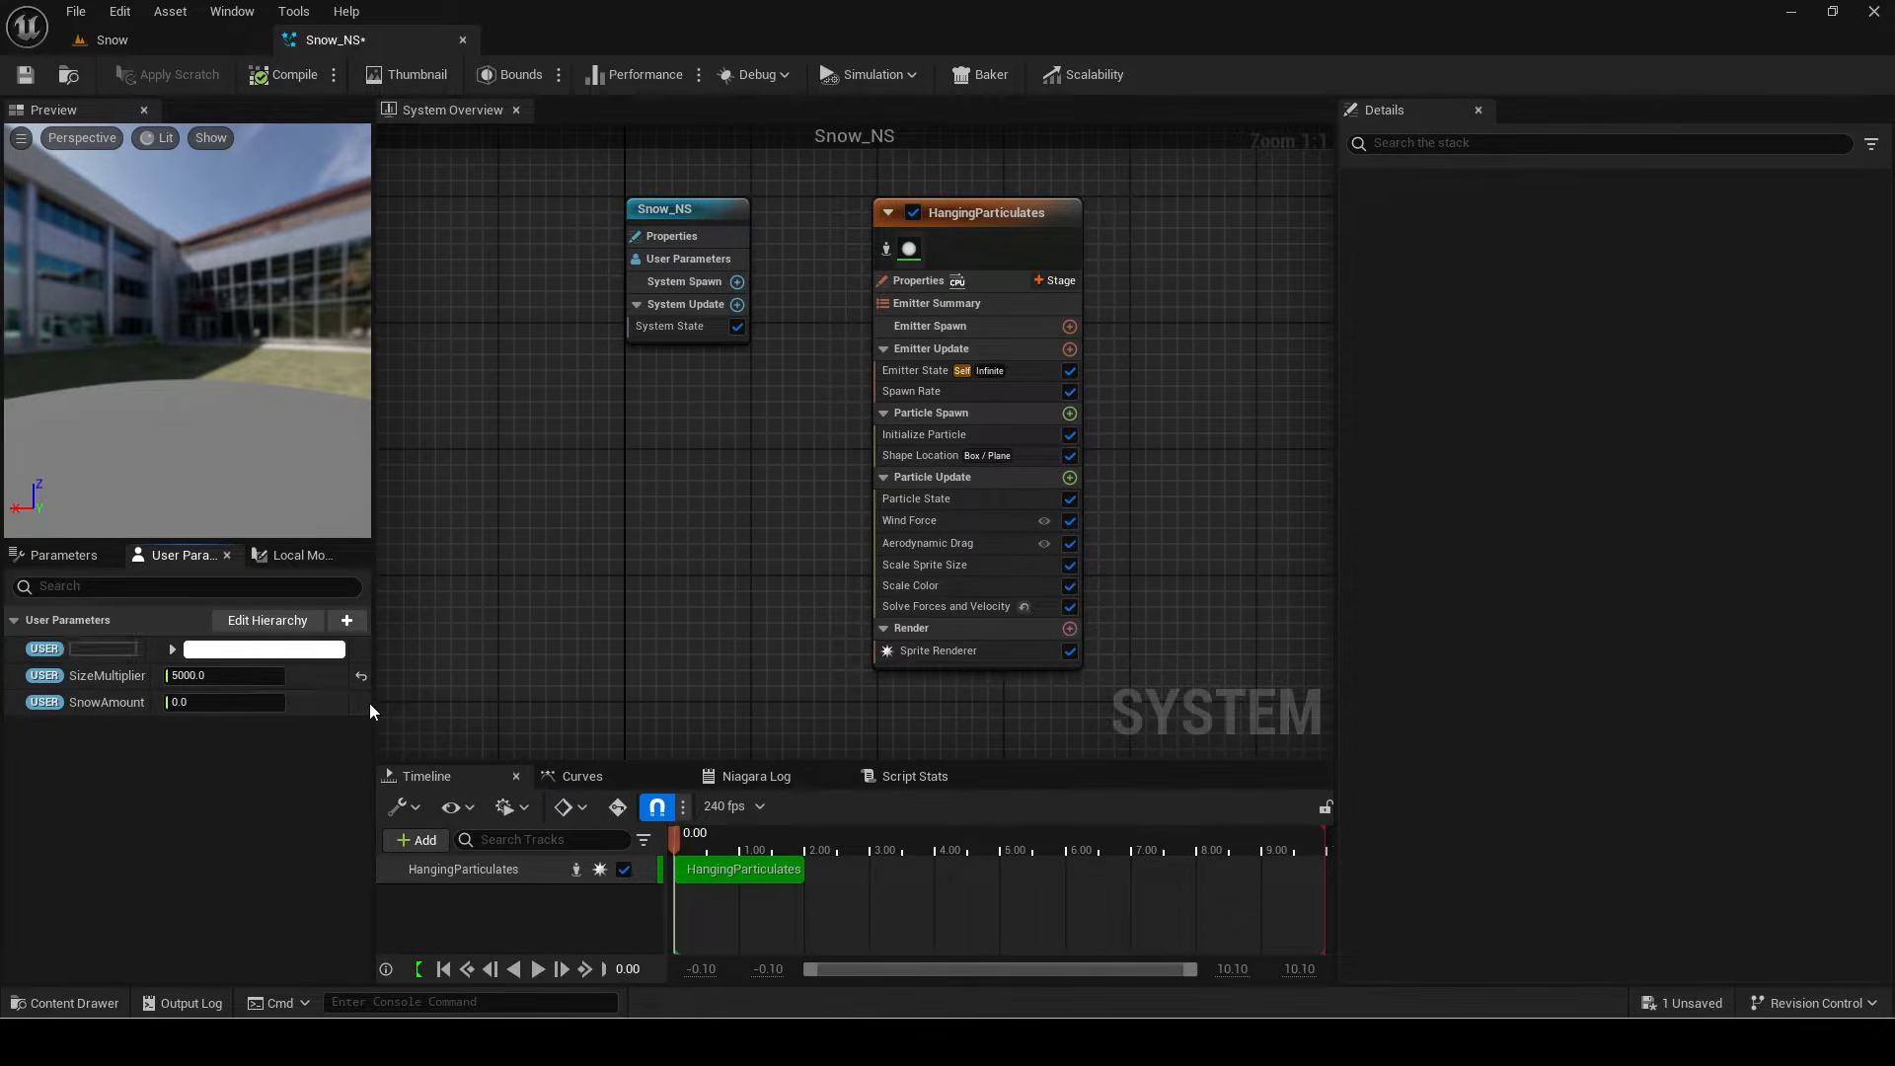
text(ur)
key(Return)
Step: Add a vector user parameter named SpawnRange and set its values to 5000, 5000 and 400
click(358, 628)
text(vec)
key(Return)
text(SpawnRange)
key(Return)
click(197, 731)
text(5000.0)
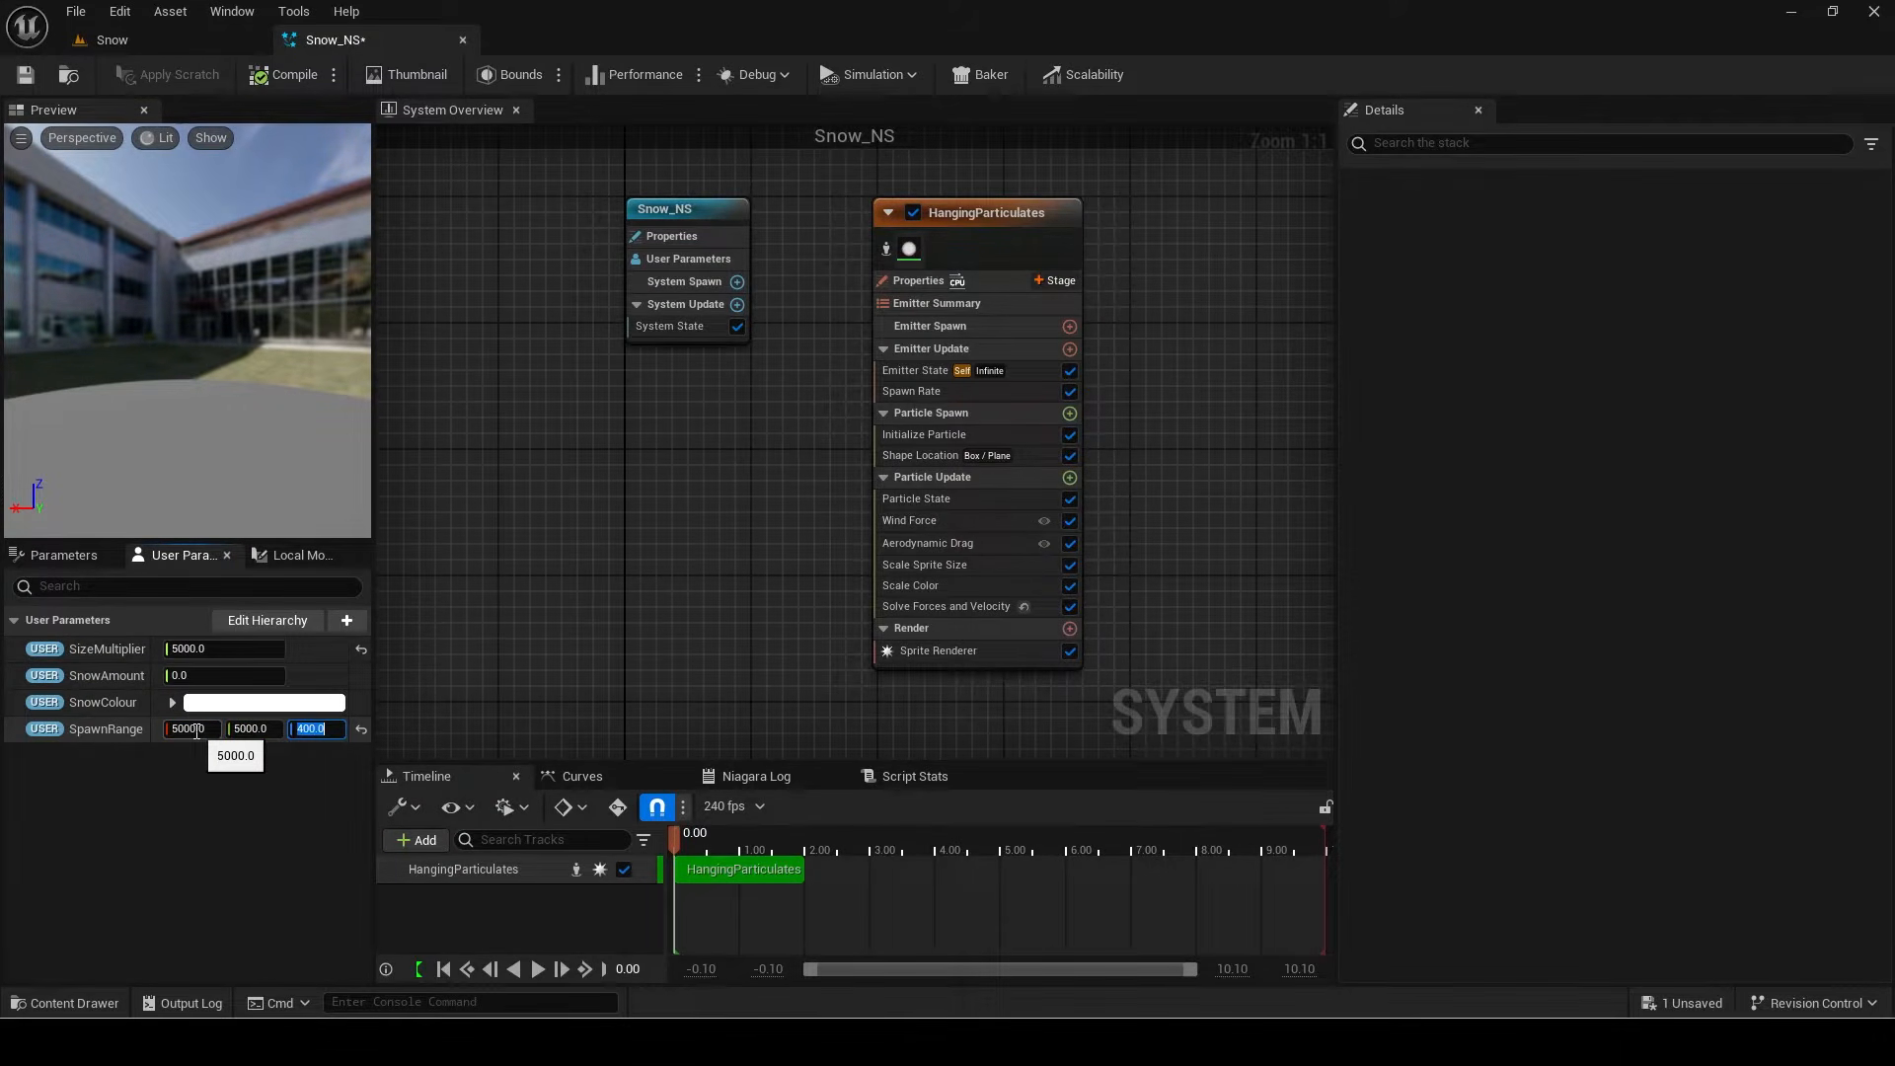
Step: Add a vector user parameter named WindMin and set its values to -50, -50 and -200
click(343, 626)
text(vec)
key(Return)
text(W)
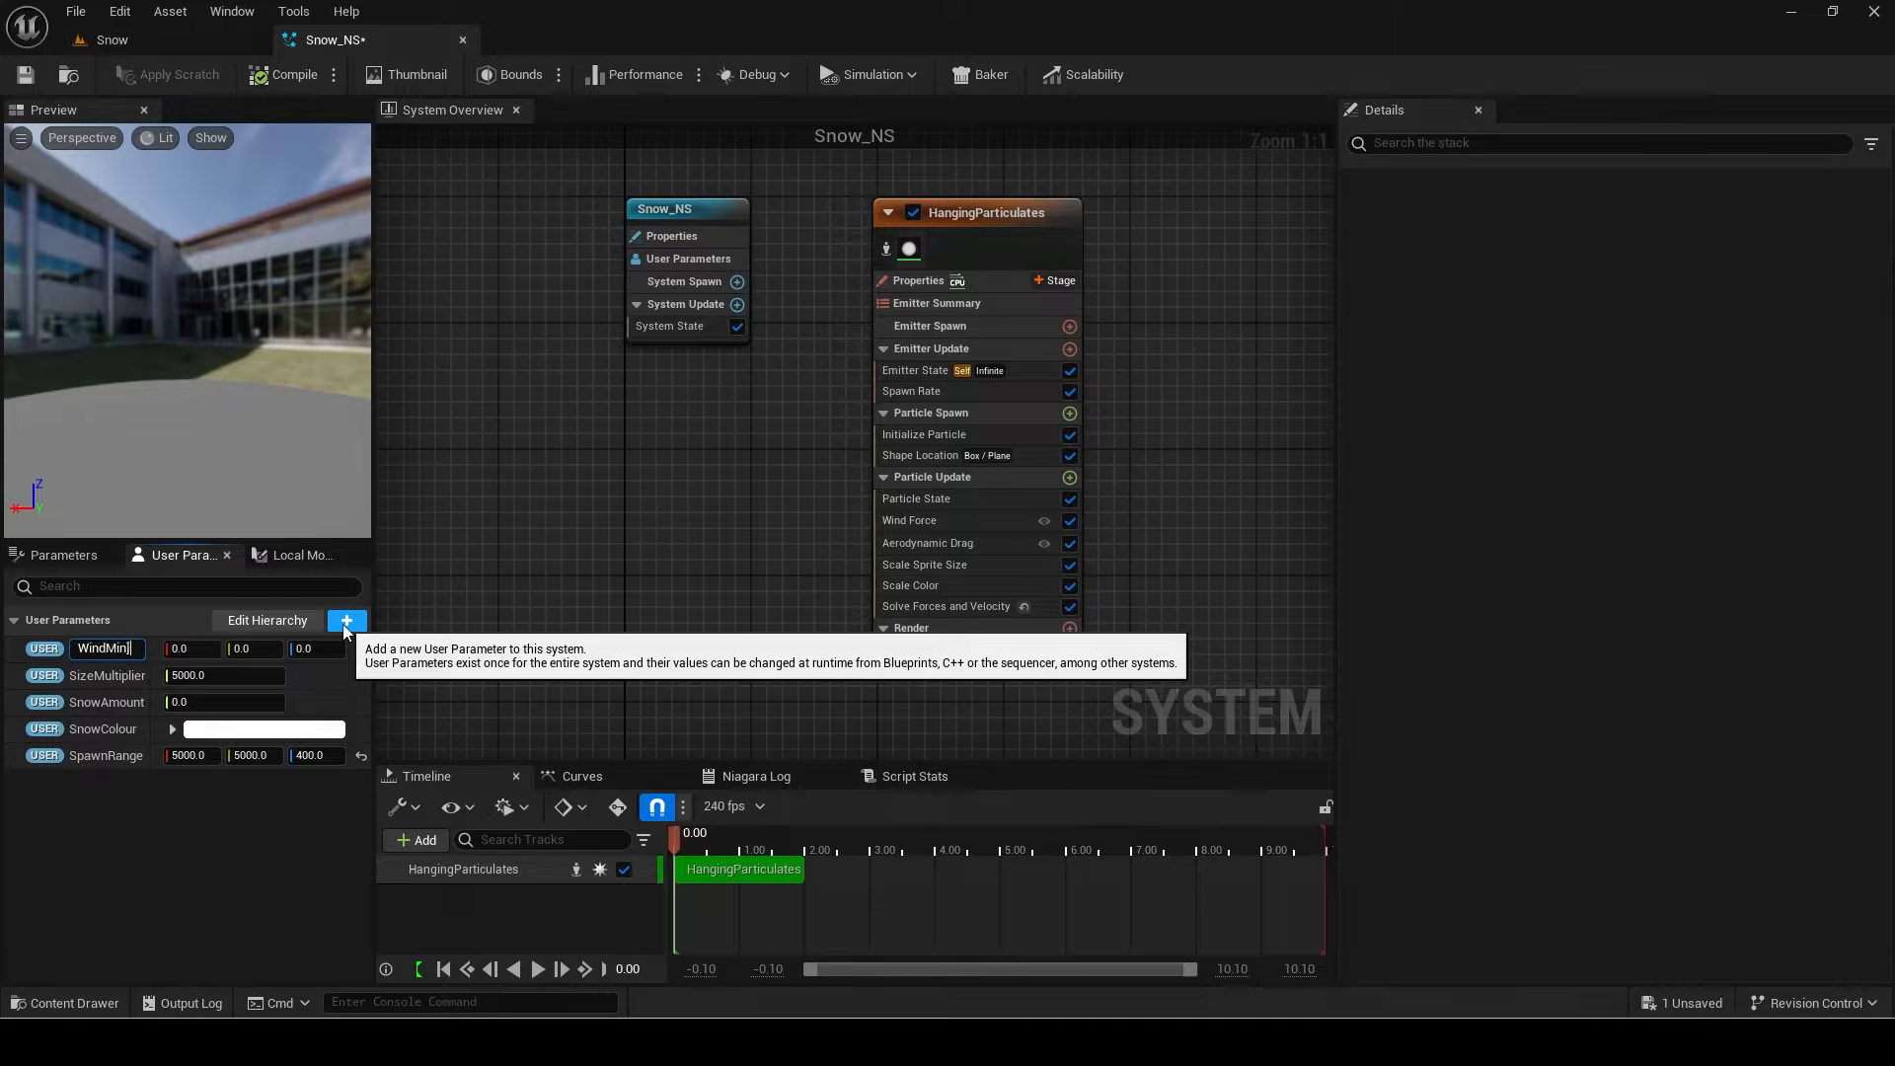
text(indMin)
key(Return)
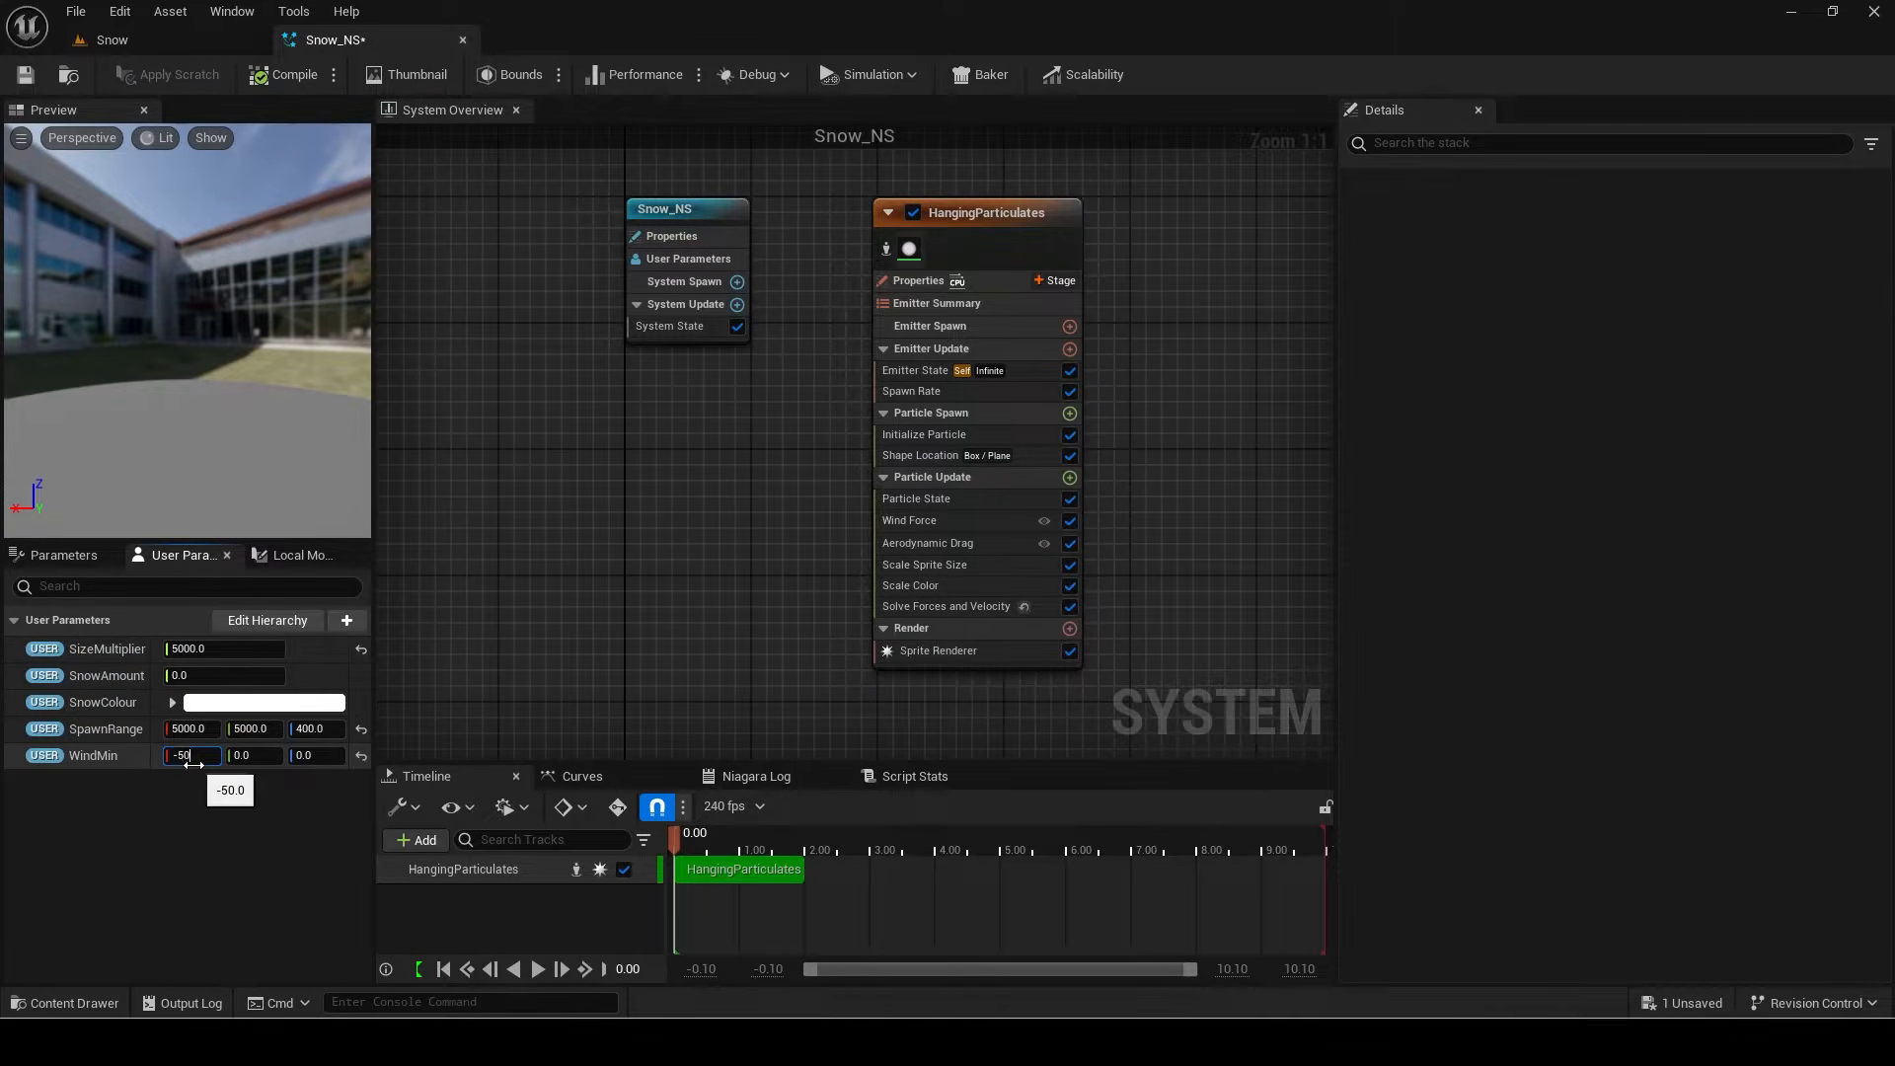
Step: Add a vector user parameter named WindMax and set its values to 50, 50 and 0
click(347, 620)
text(vec)
key(Return)
text(WindMax)
key(Return)
click(198, 786)
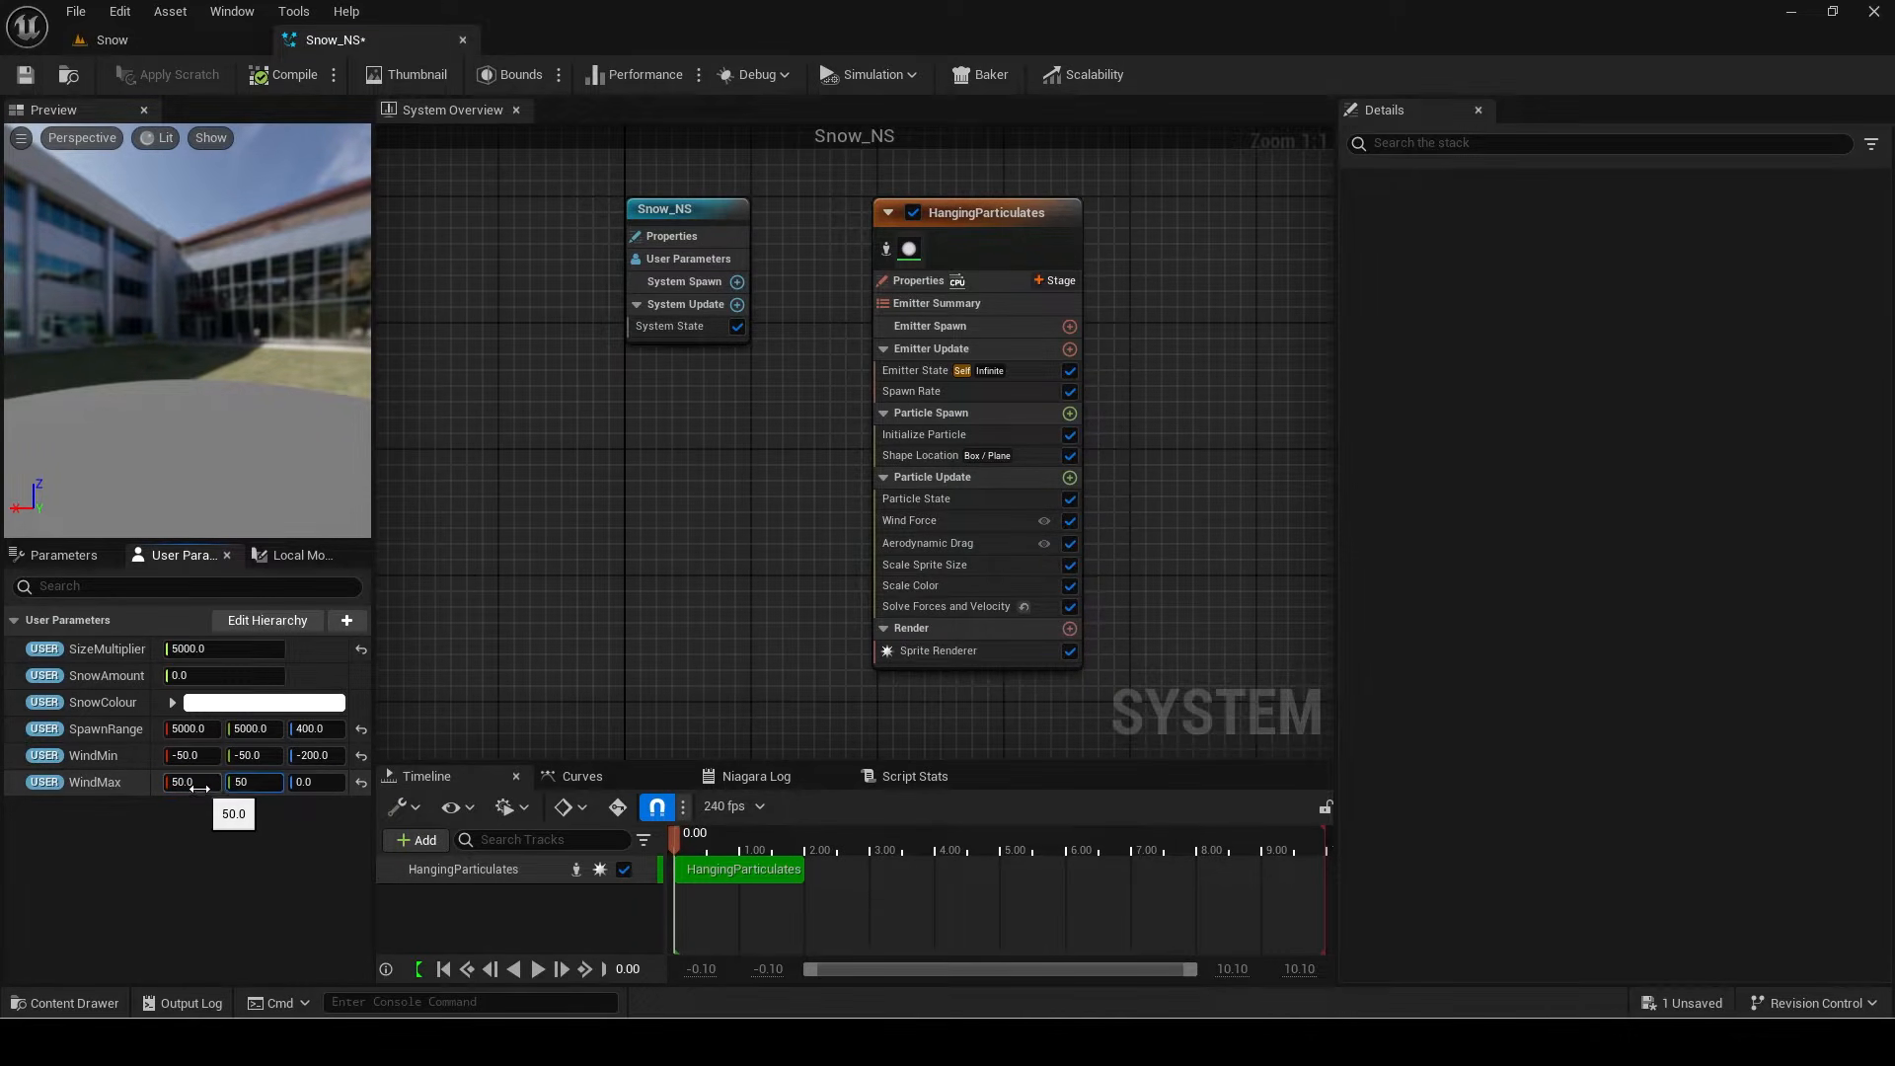
Step: Set the HangingParticulates emitter to GPUCompute Sim with fixed bounds from -10000 to 10000 on every axis
click(992, 227)
click(1572, 334)
click(1556, 369)
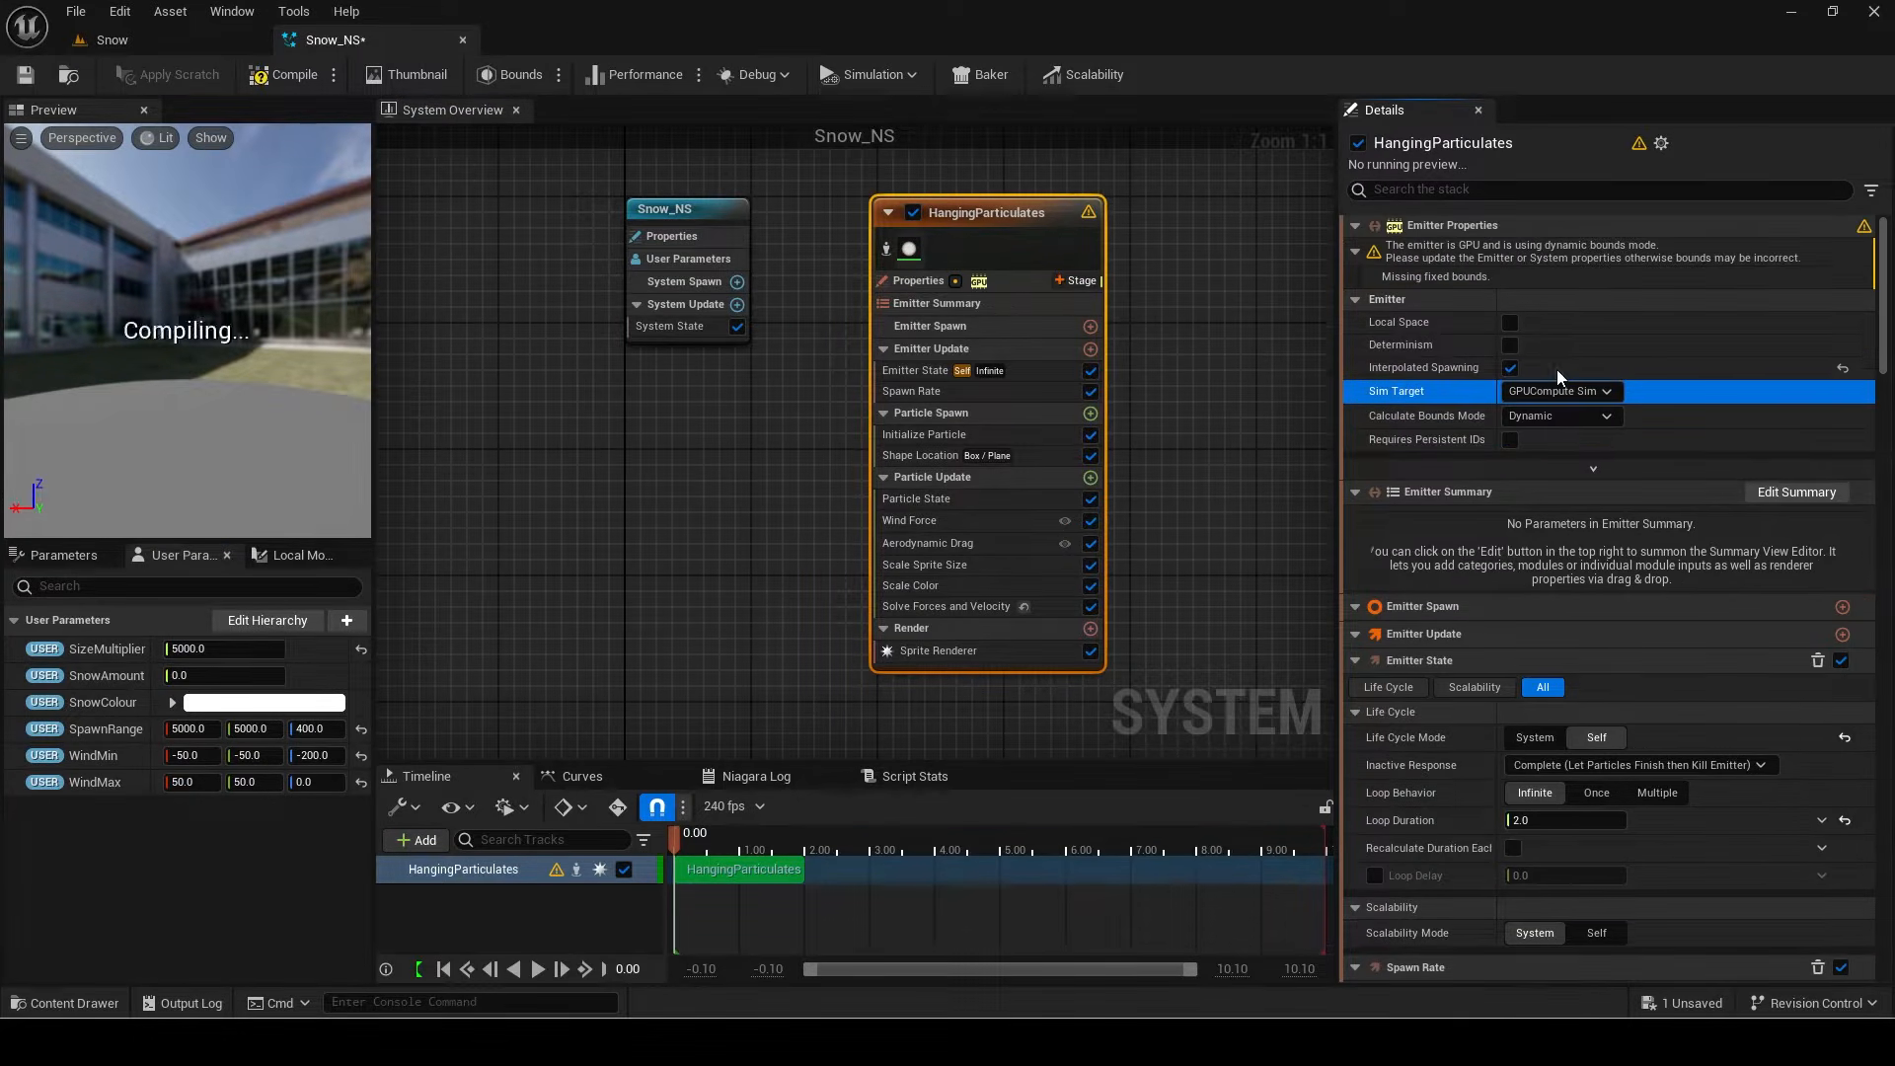
click(1543, 413)
click(1540, 453)
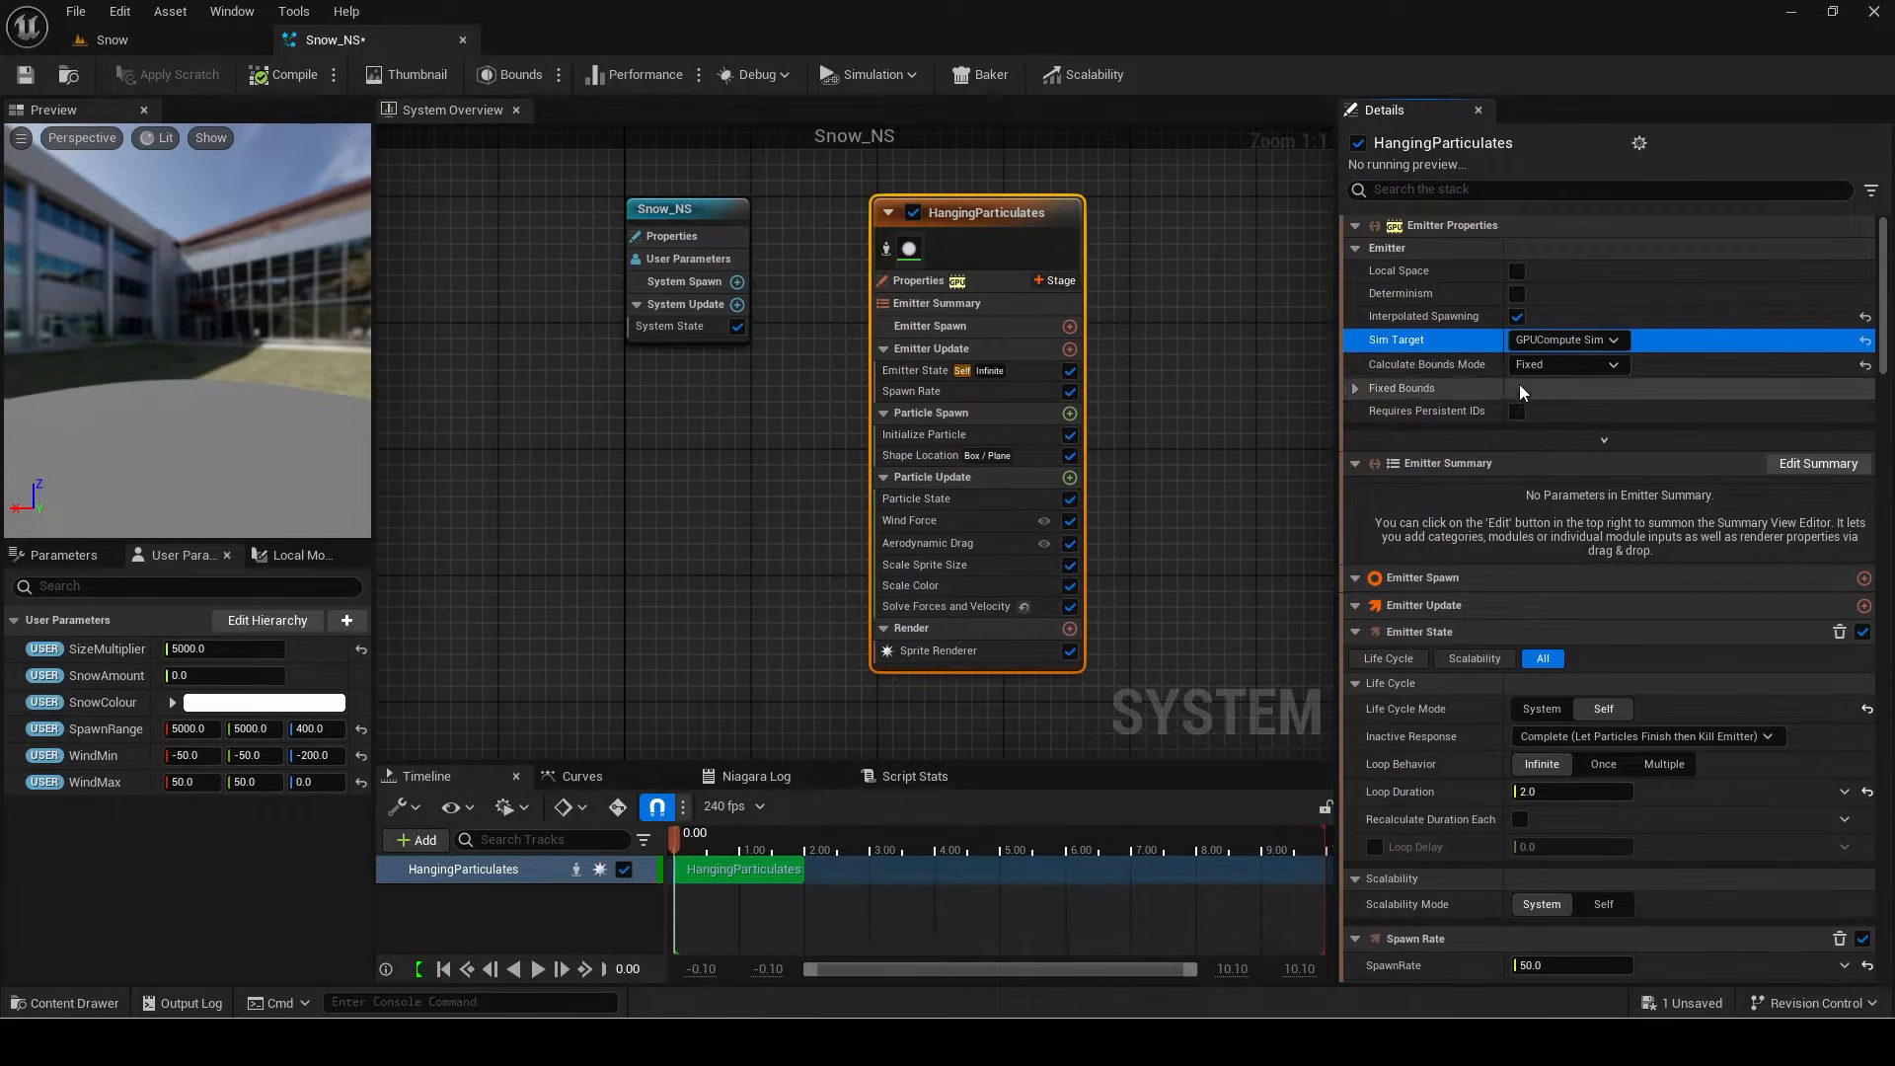
click(1355, 388)
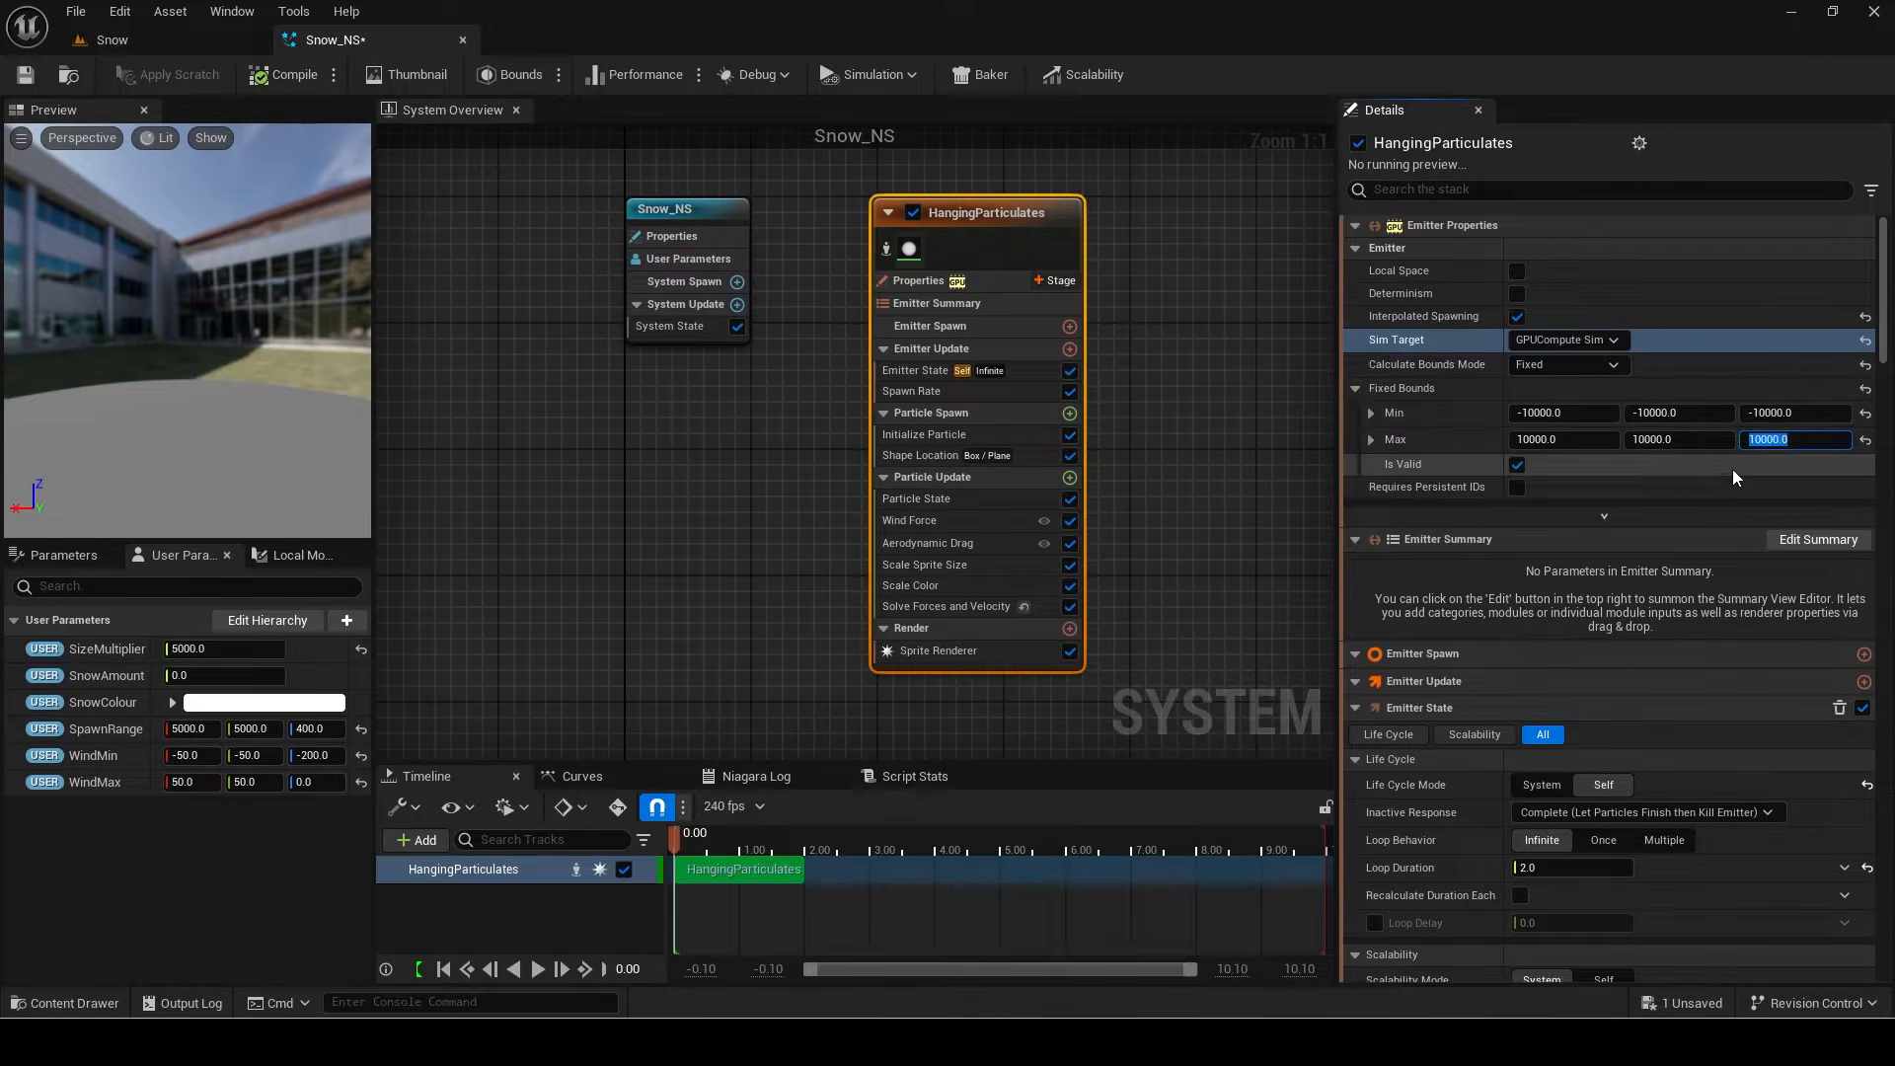
Step: Link the emitter's spawn rate to the SnowAmount user parameter
click(932, 375)
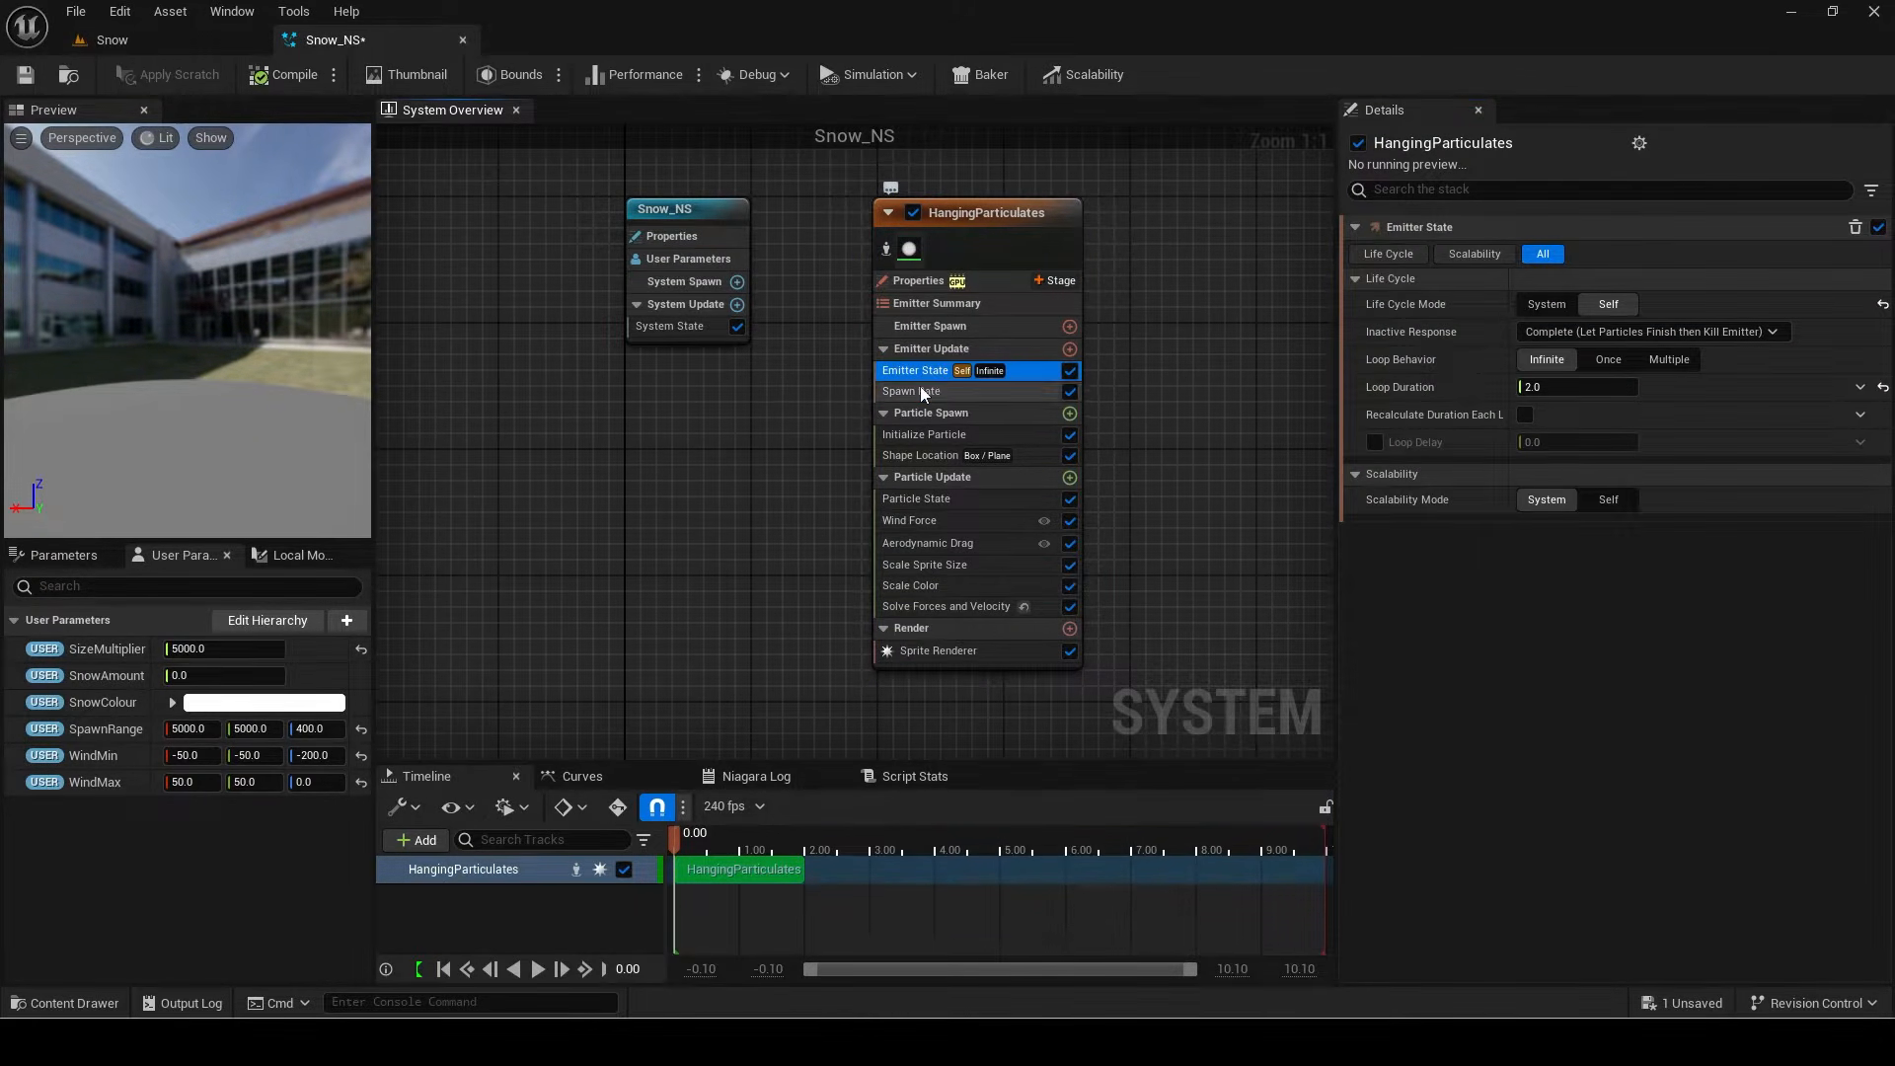
click(923, 392)
drag(104, 675, 1570, 255)
Step: In Initialize Particle, set the lifetime range to 10–20 and link the colour to the SnowColour user parameter
click(946, 439)
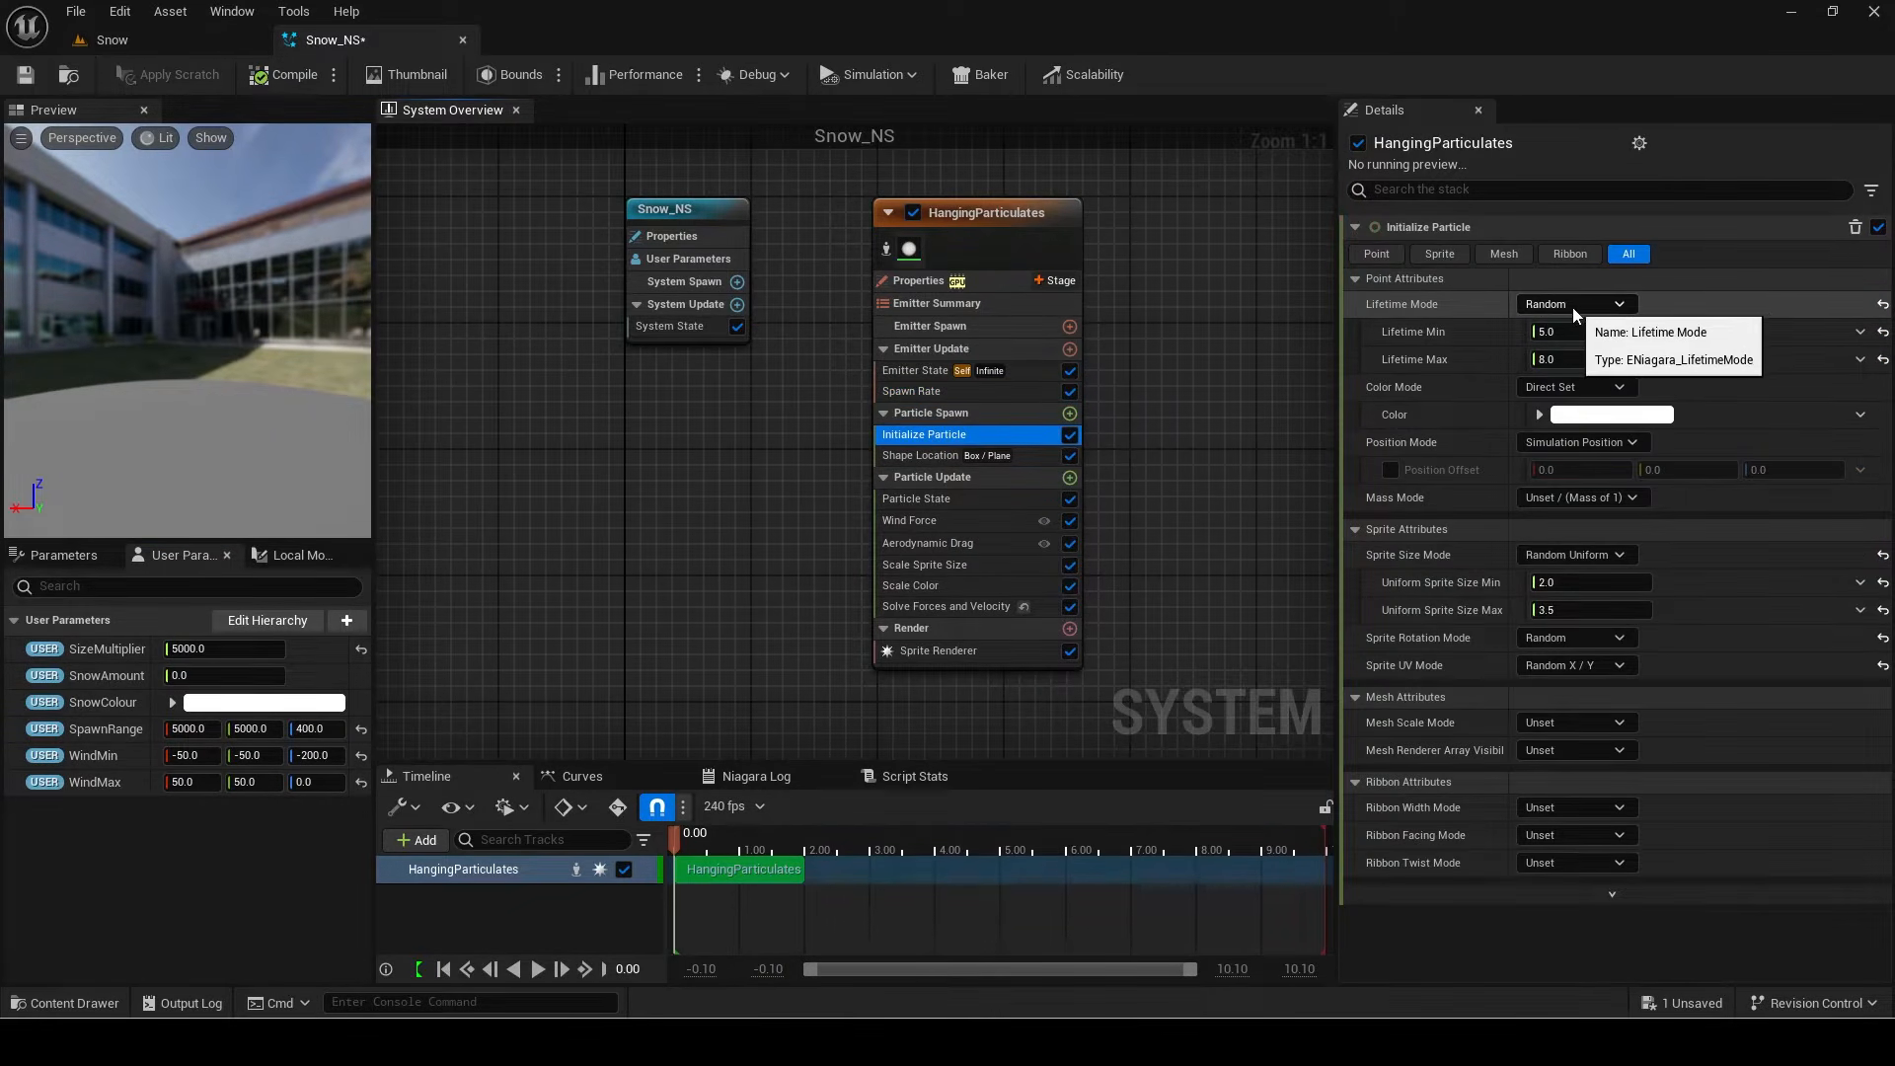
click(1591, 331)
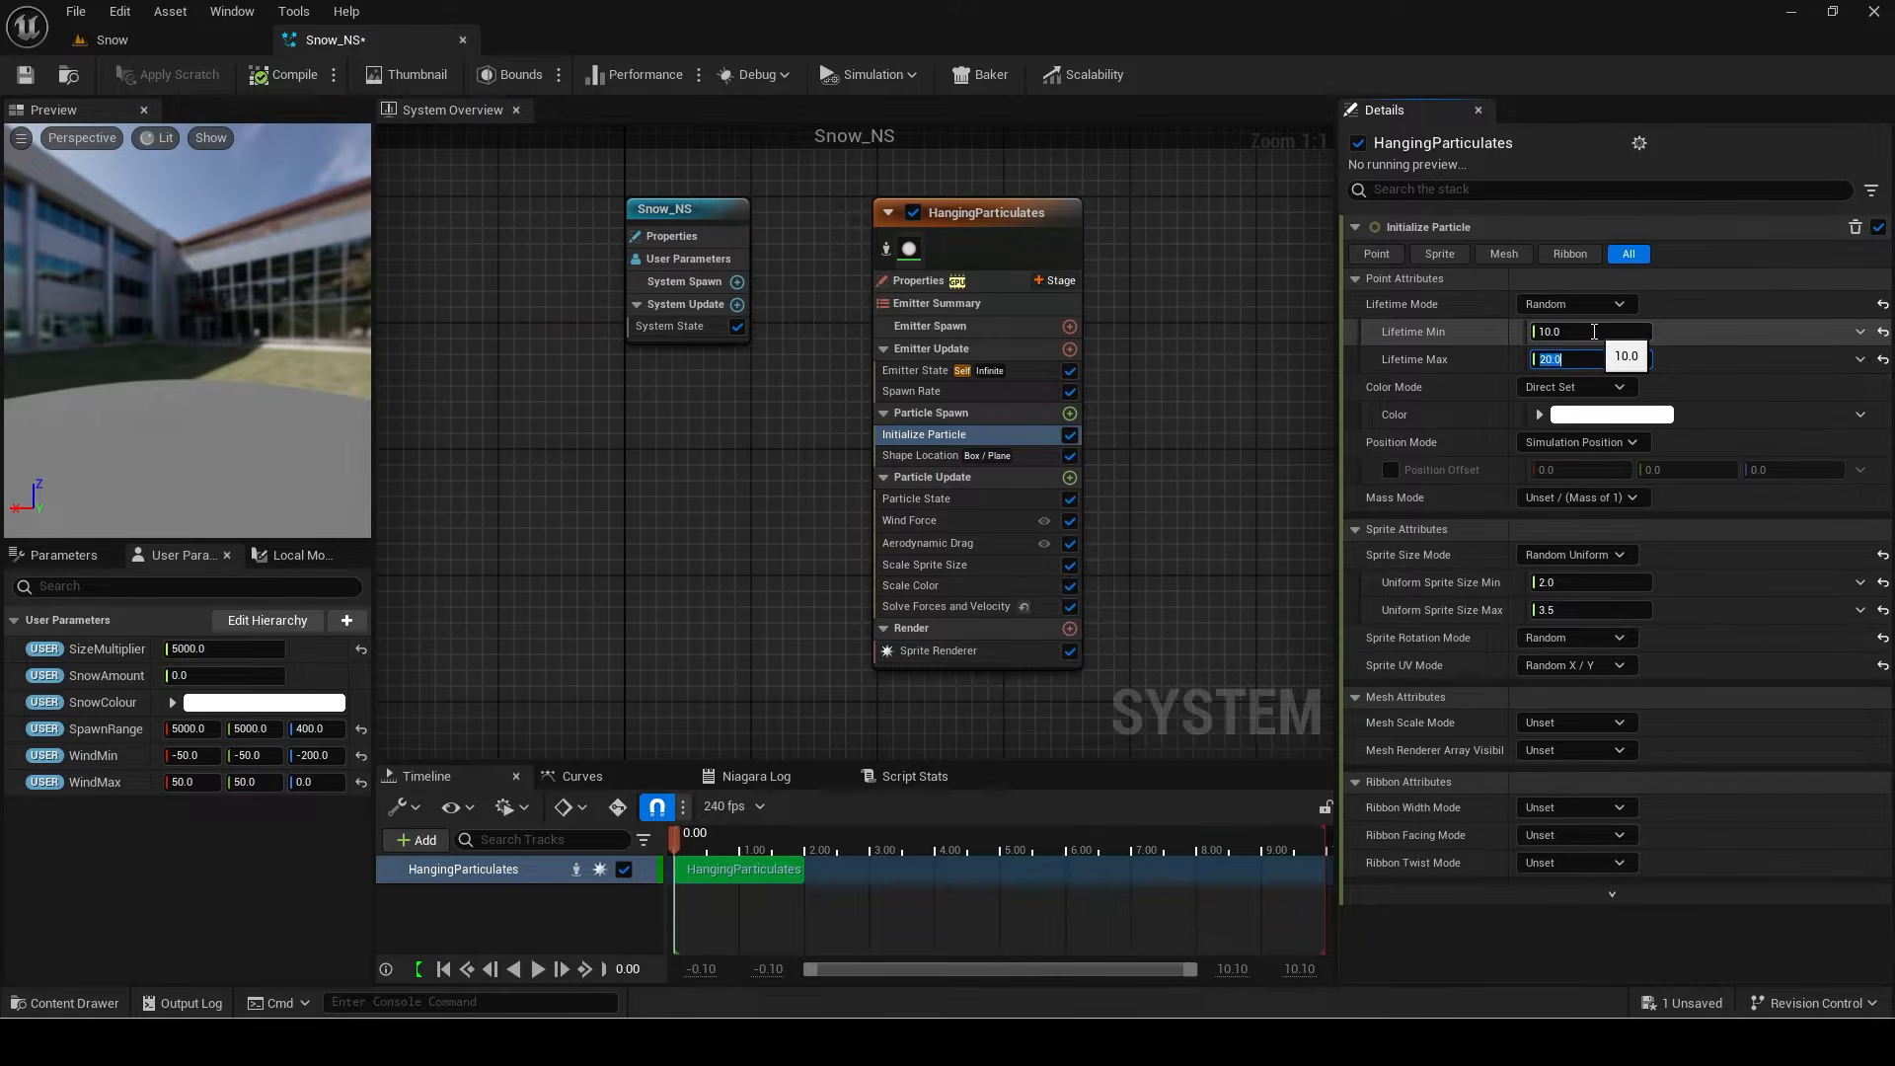
drag(99, 701, 1594, 420)
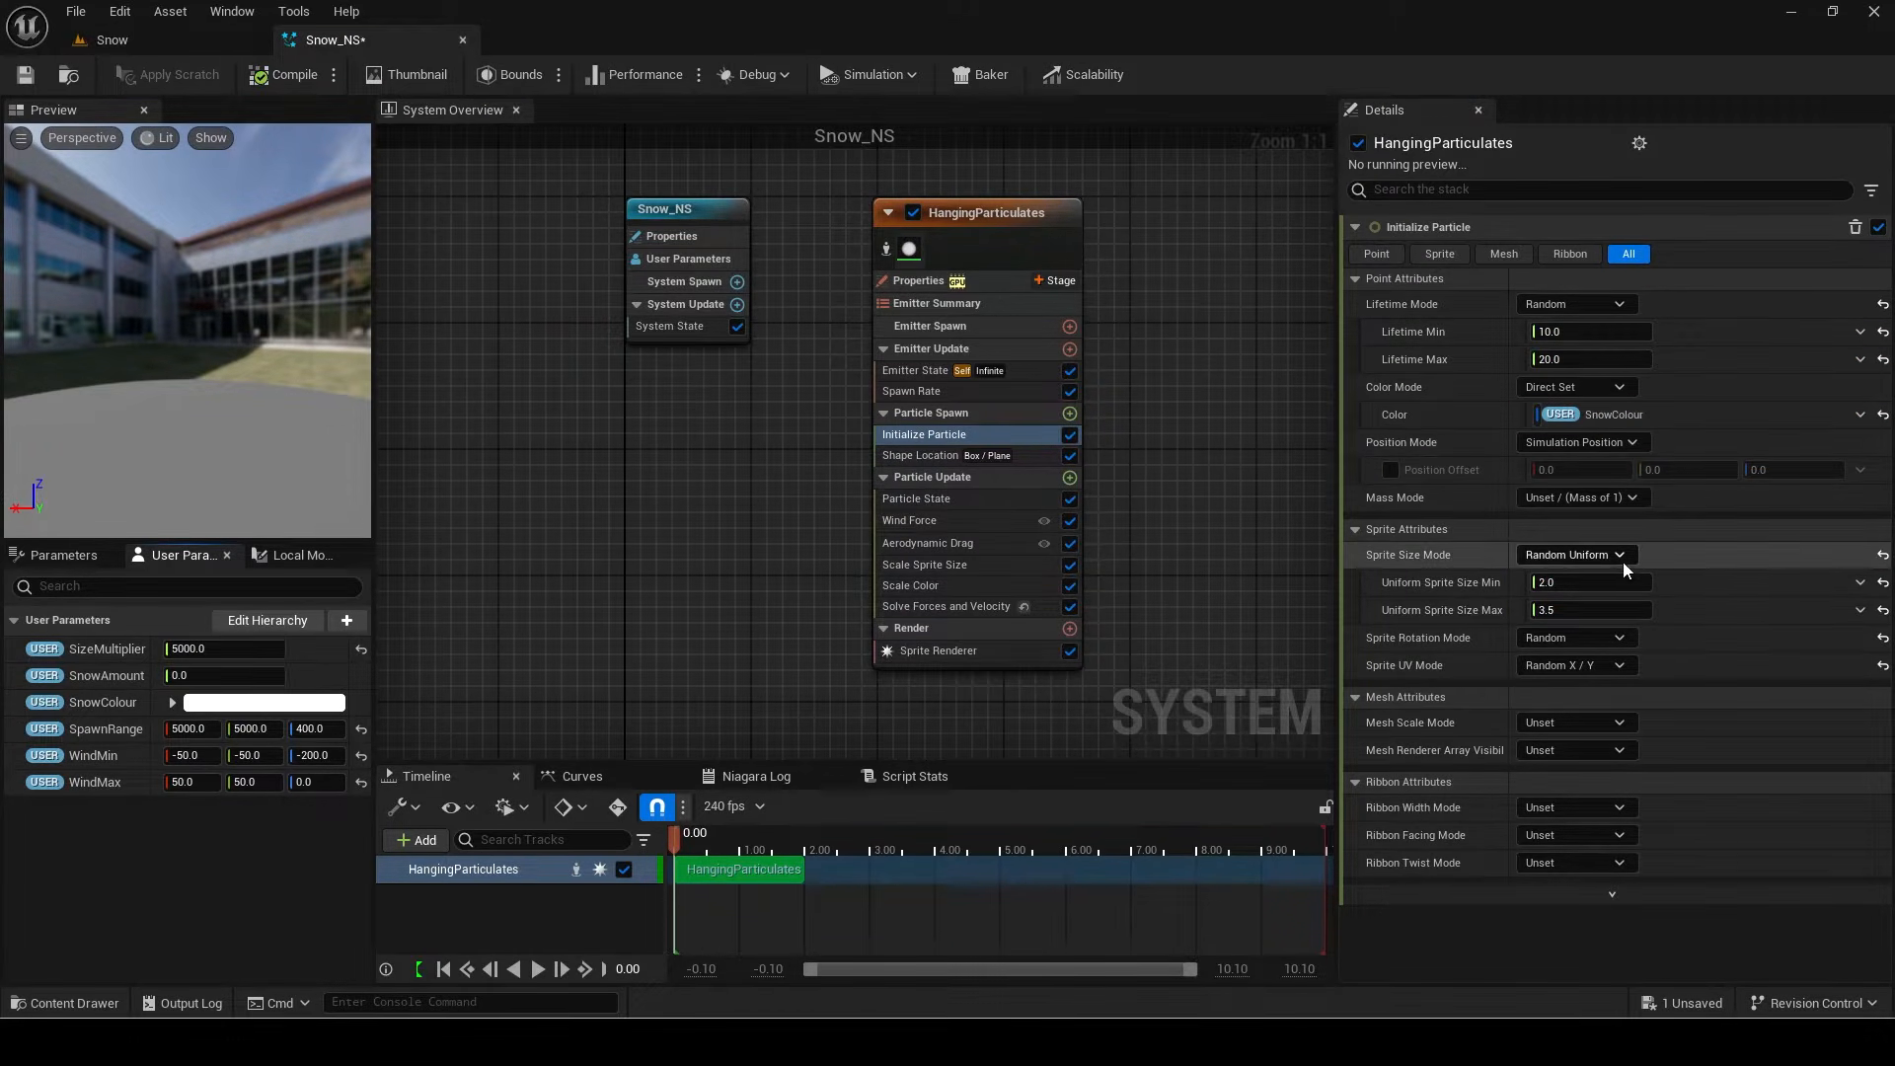
Step: Assign a Multiply Float dynamic input to both the minimum and maximum uniform sprite size
click(1860, 584)
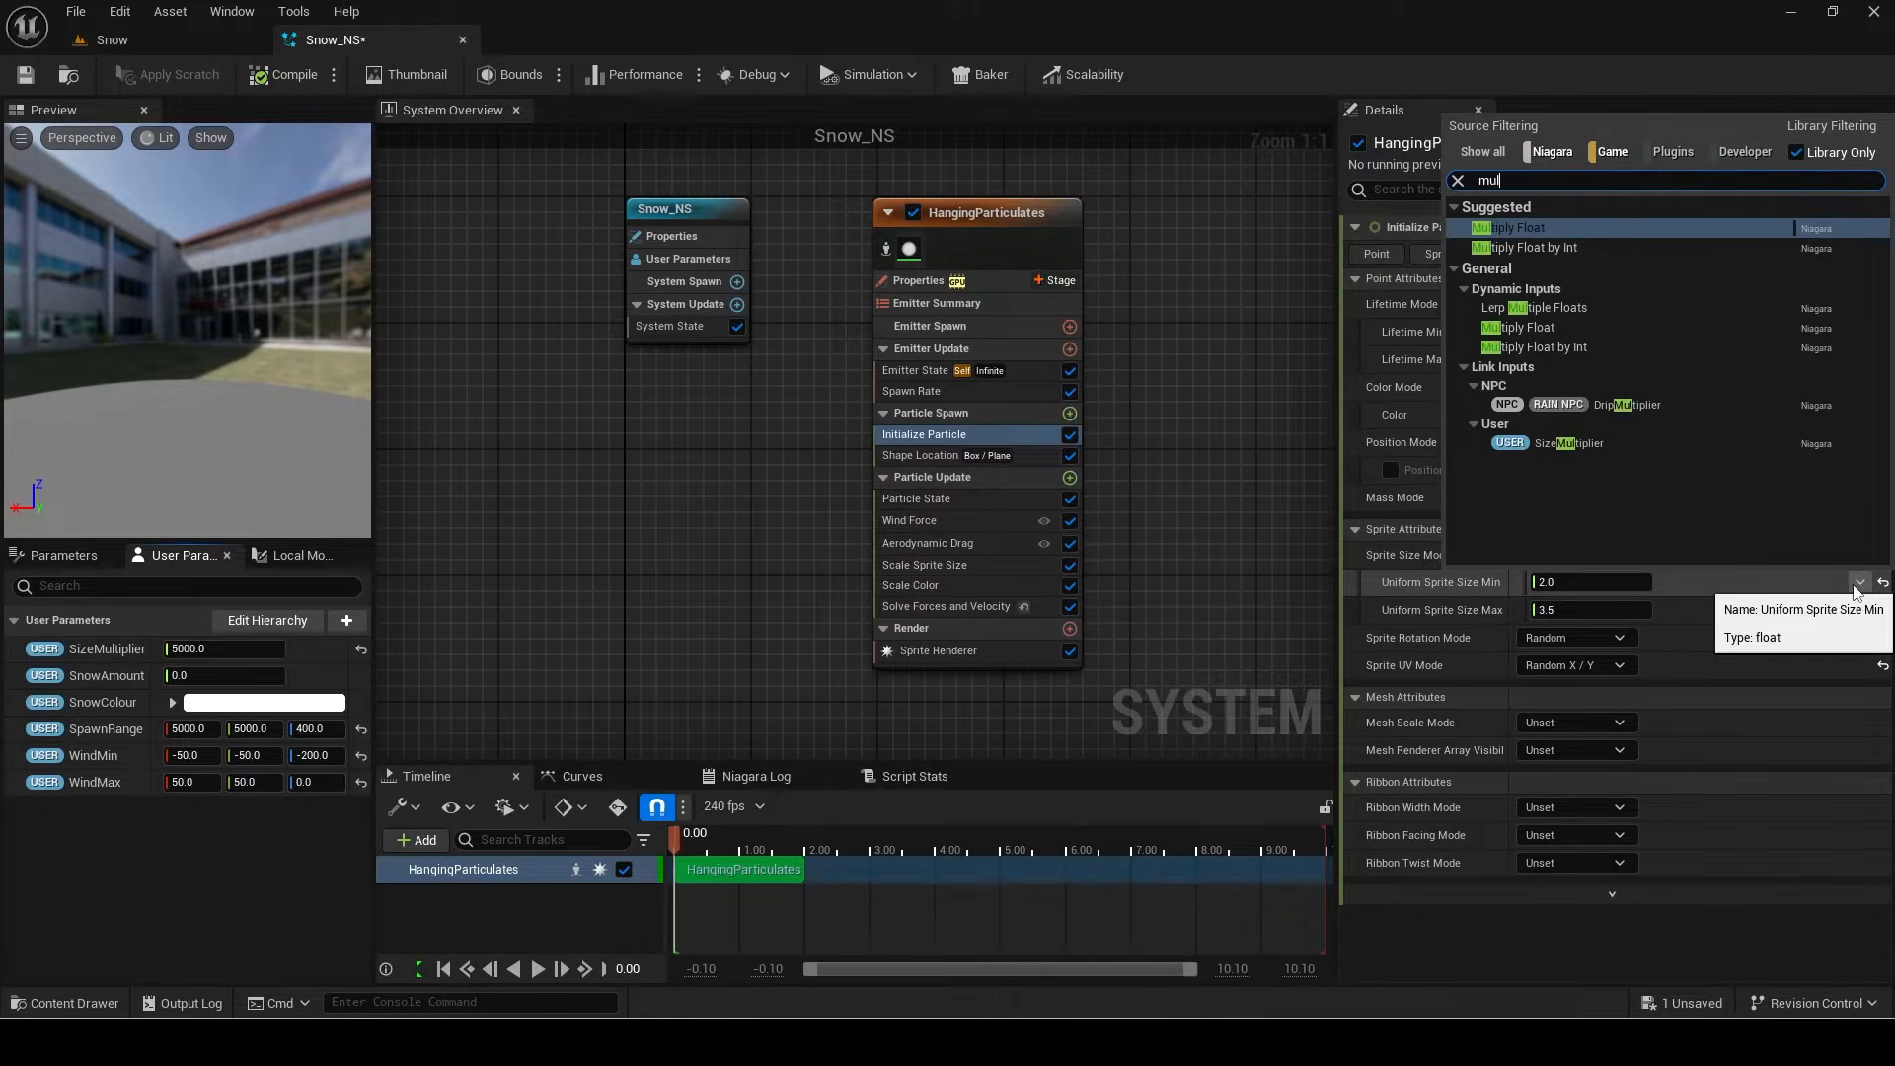
click(1508, 287)
click(1861, 665)
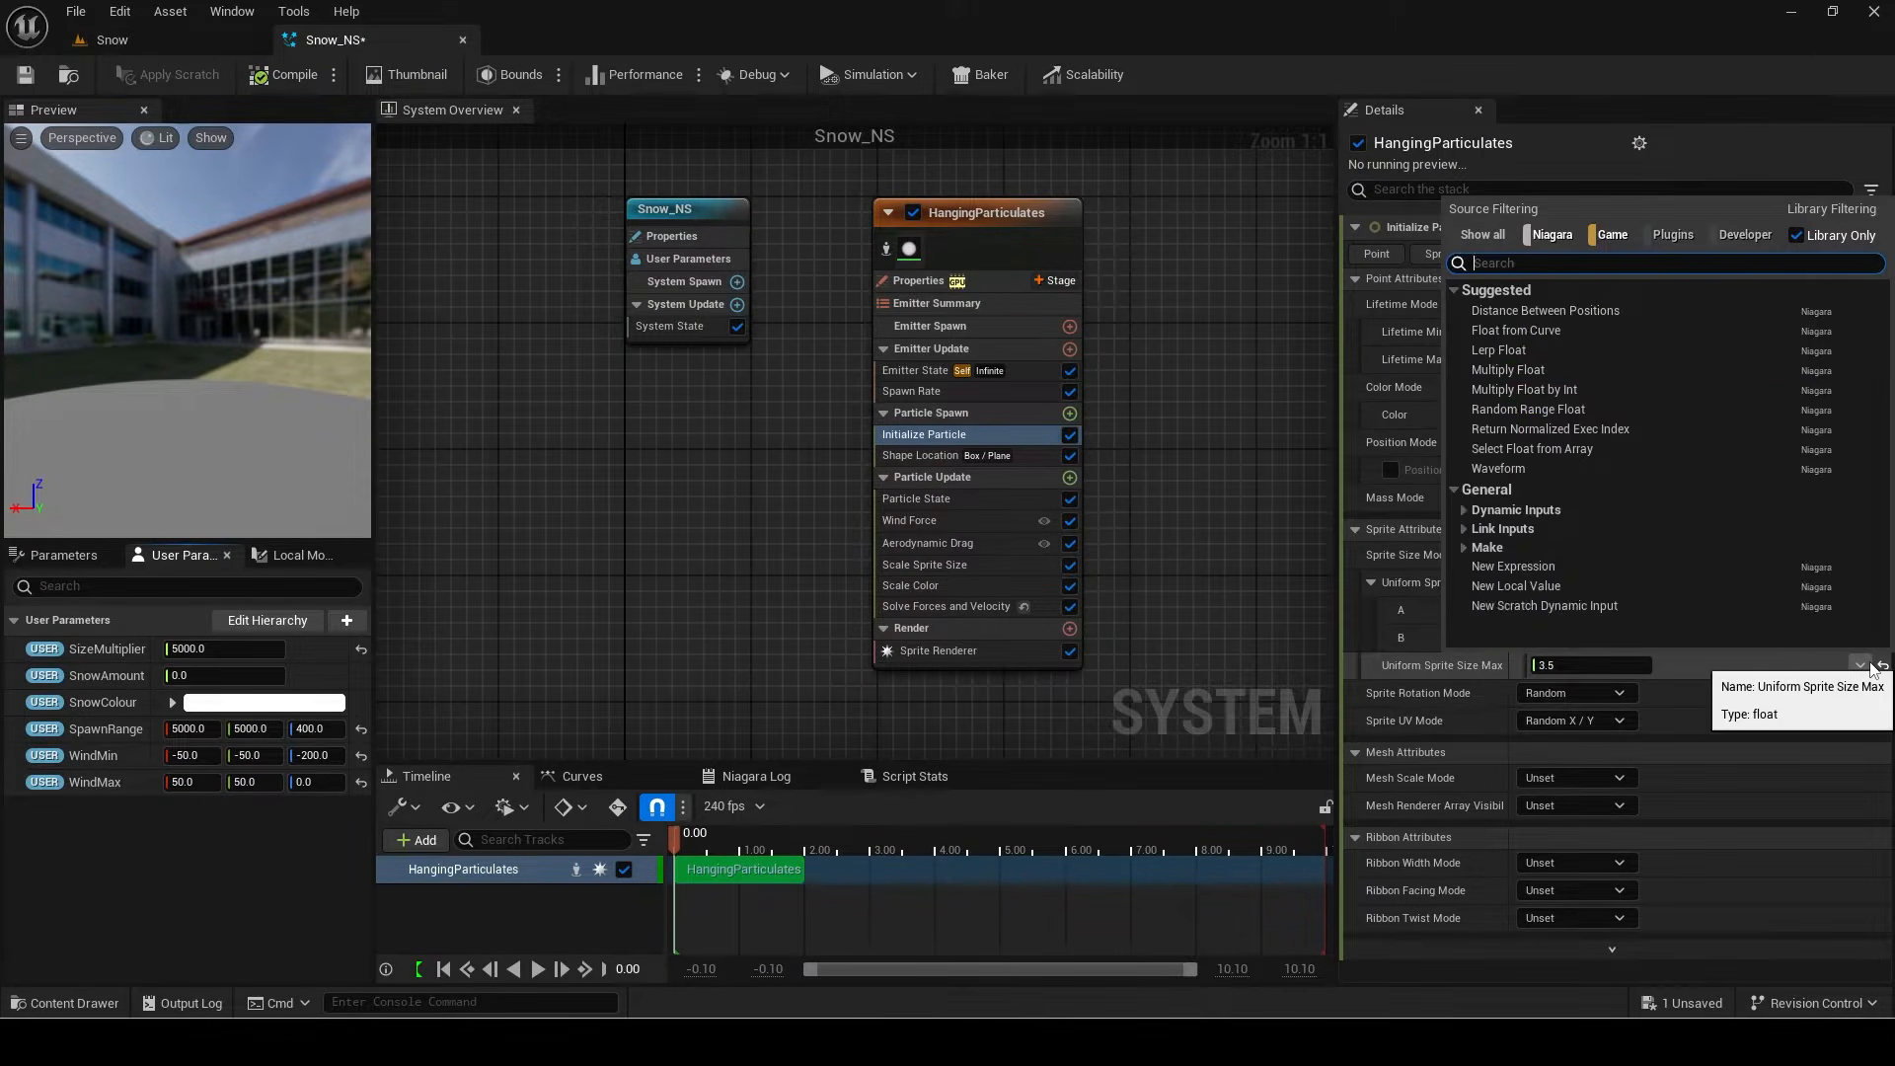
text(mult)
click(1508, 311)
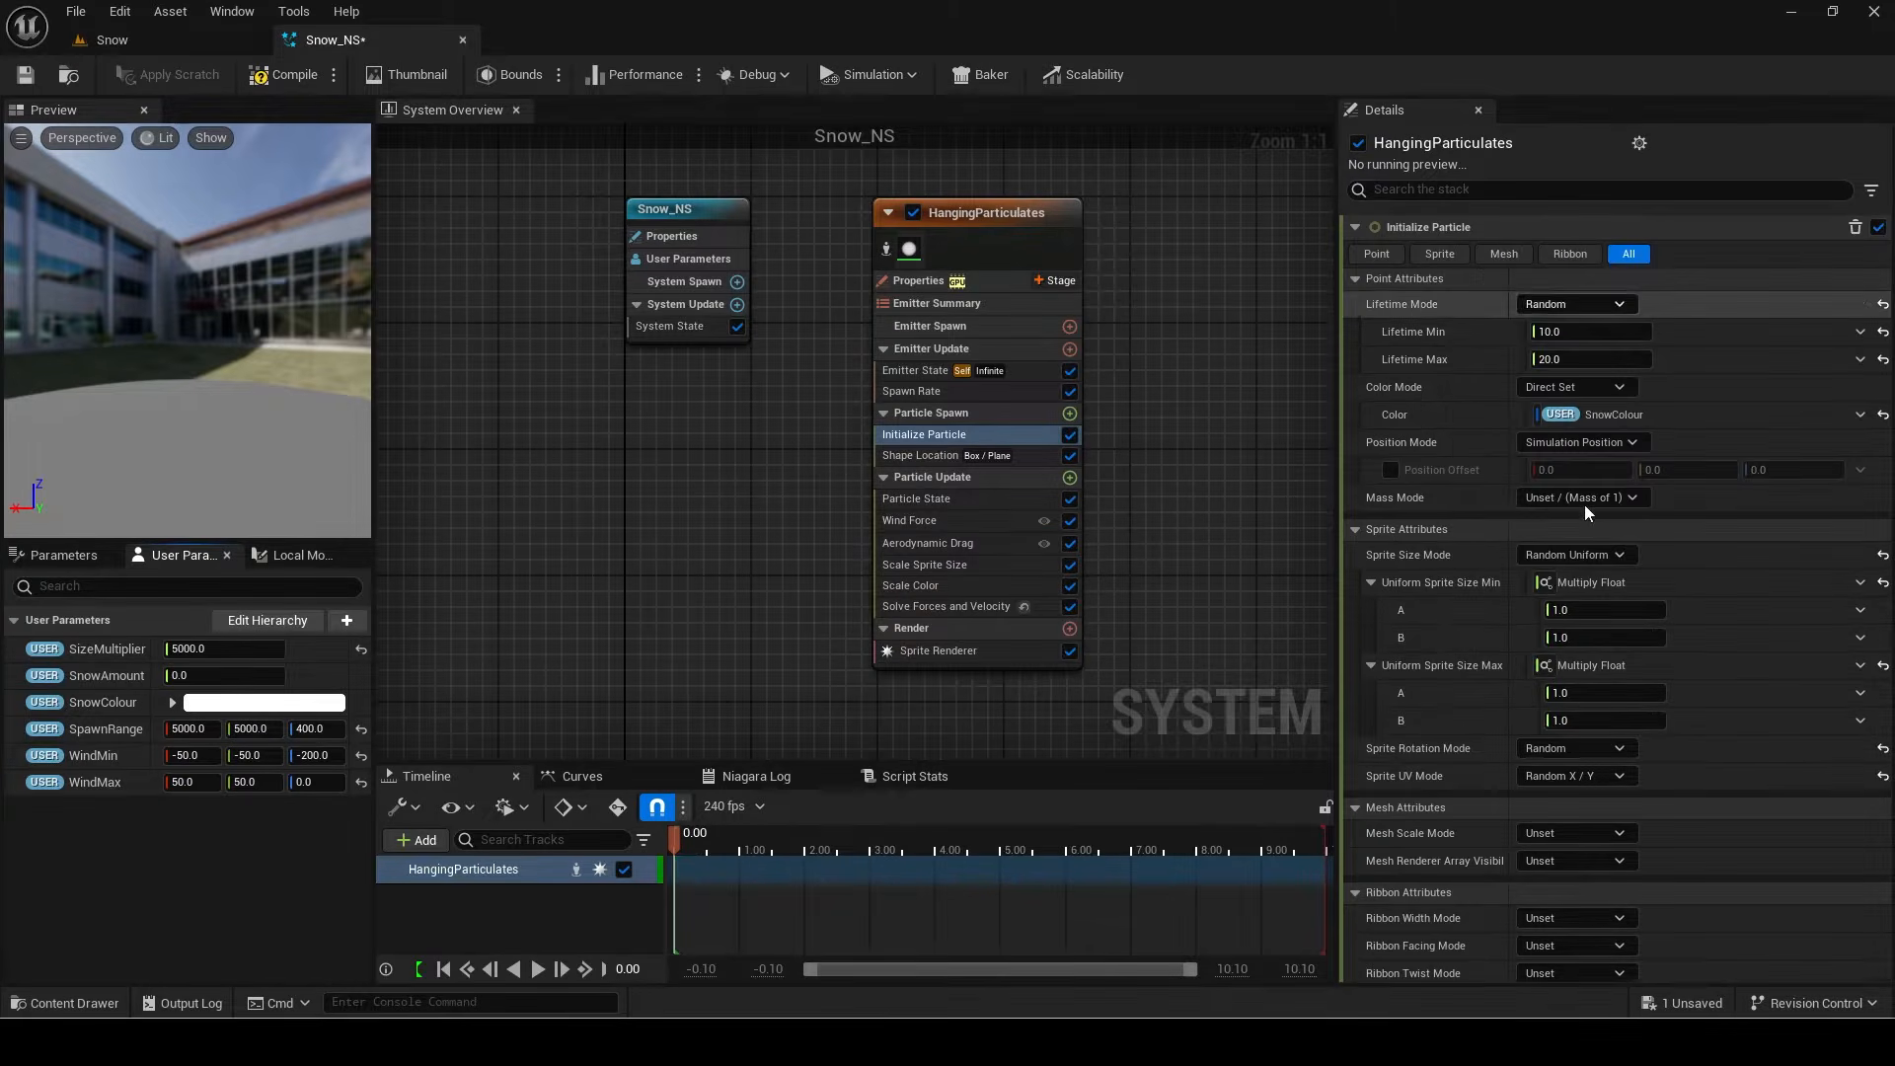
Step: Set A to 2 for the minimum and 5 for the maximum sprite size, and link both B inputs to SizeMultiplier
click(1561, 609)
text(2)
click(1579, 691)
text(5)
key(Return)
drag(52, 637, 1594, 637)
drag(106, 648, 1552, 731)
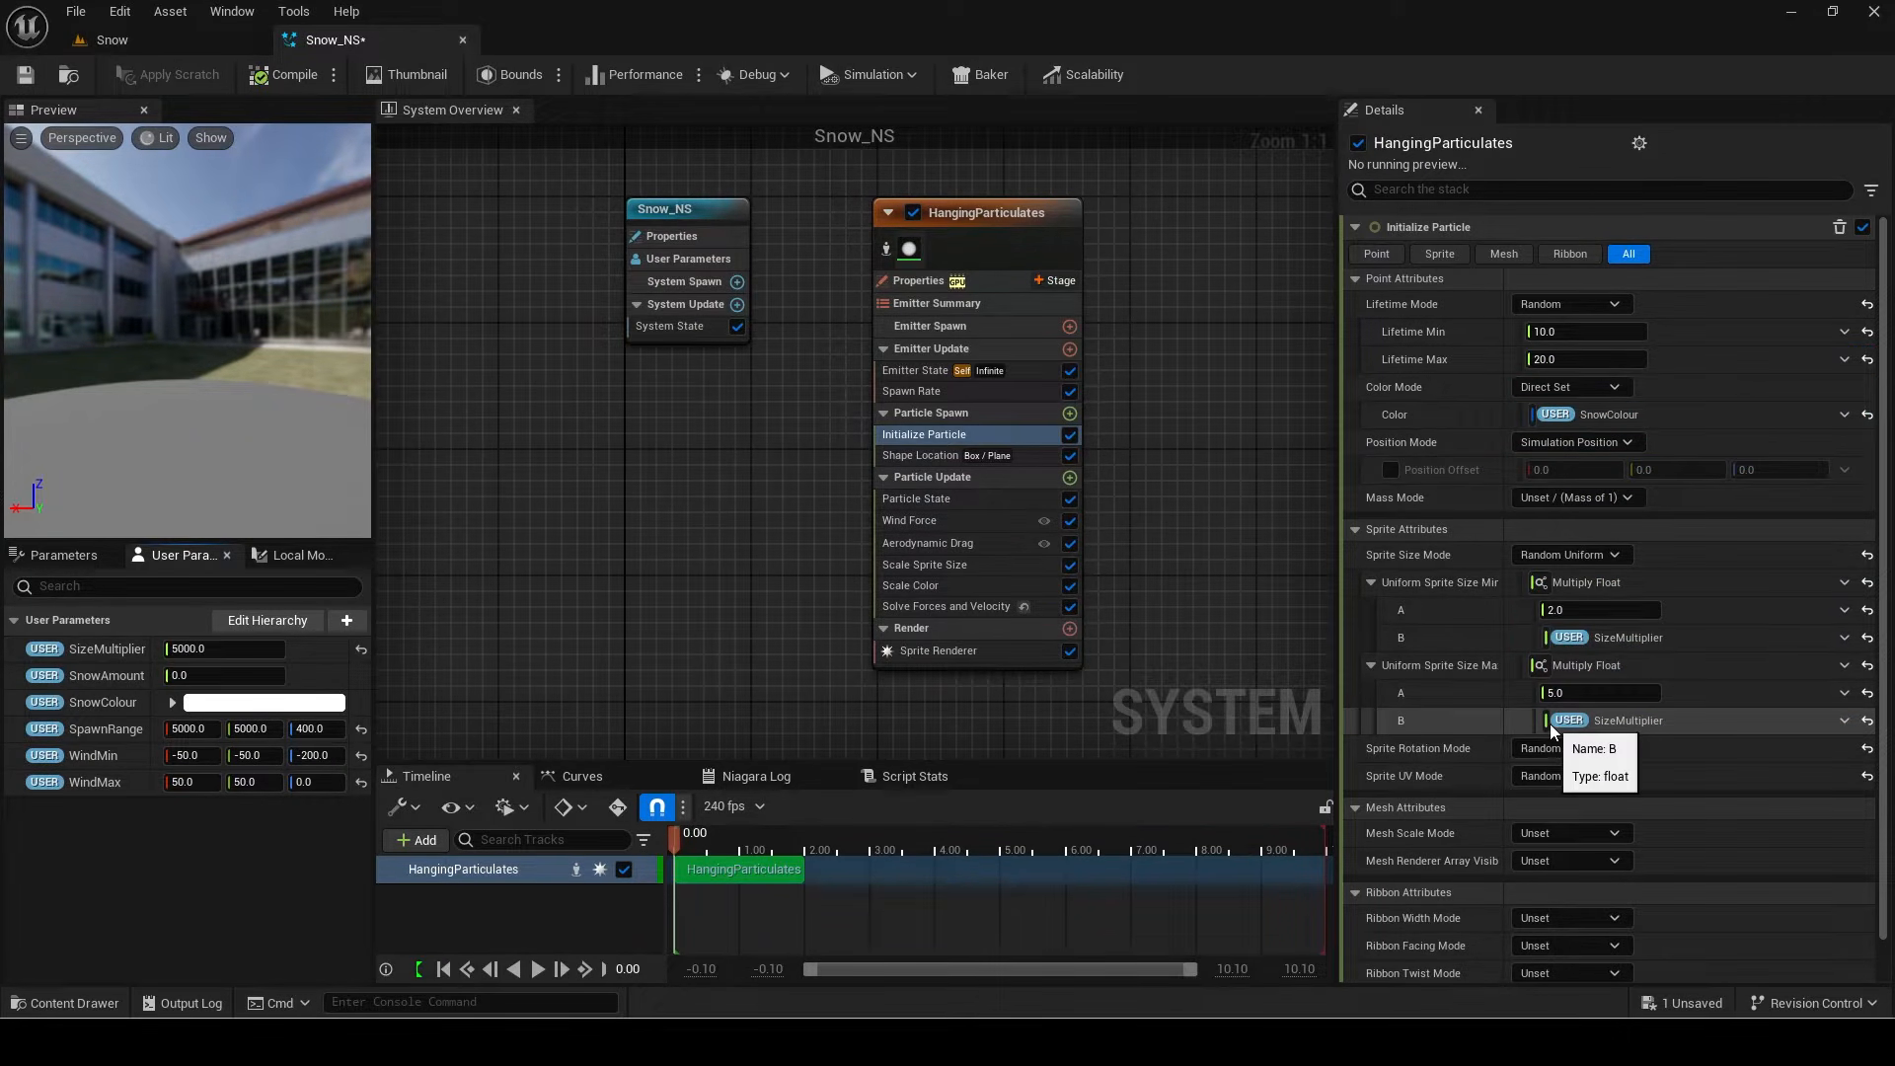
Step: Link the Shape Location box size to SpawnRange and add an Add Velocity module to Particle Spawn
click(928, 456)
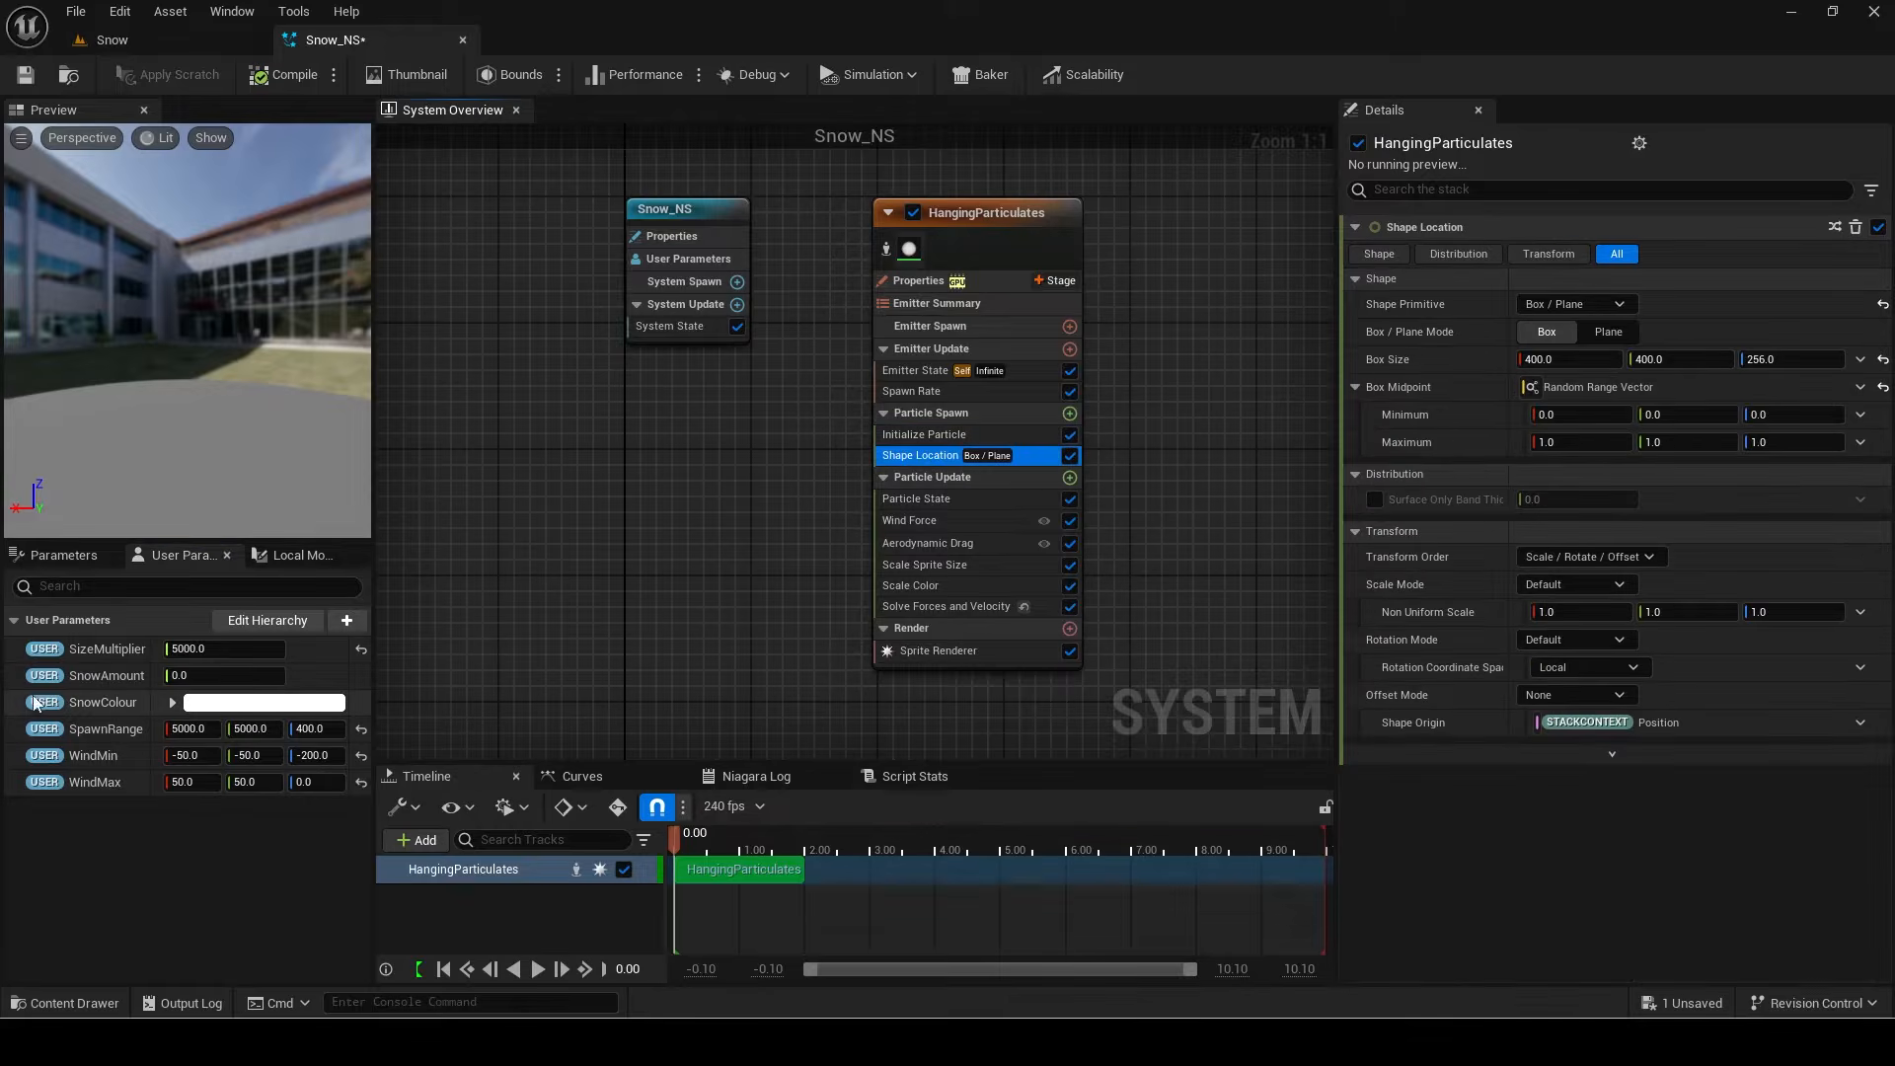
drag(79, 732, 1597, 362)
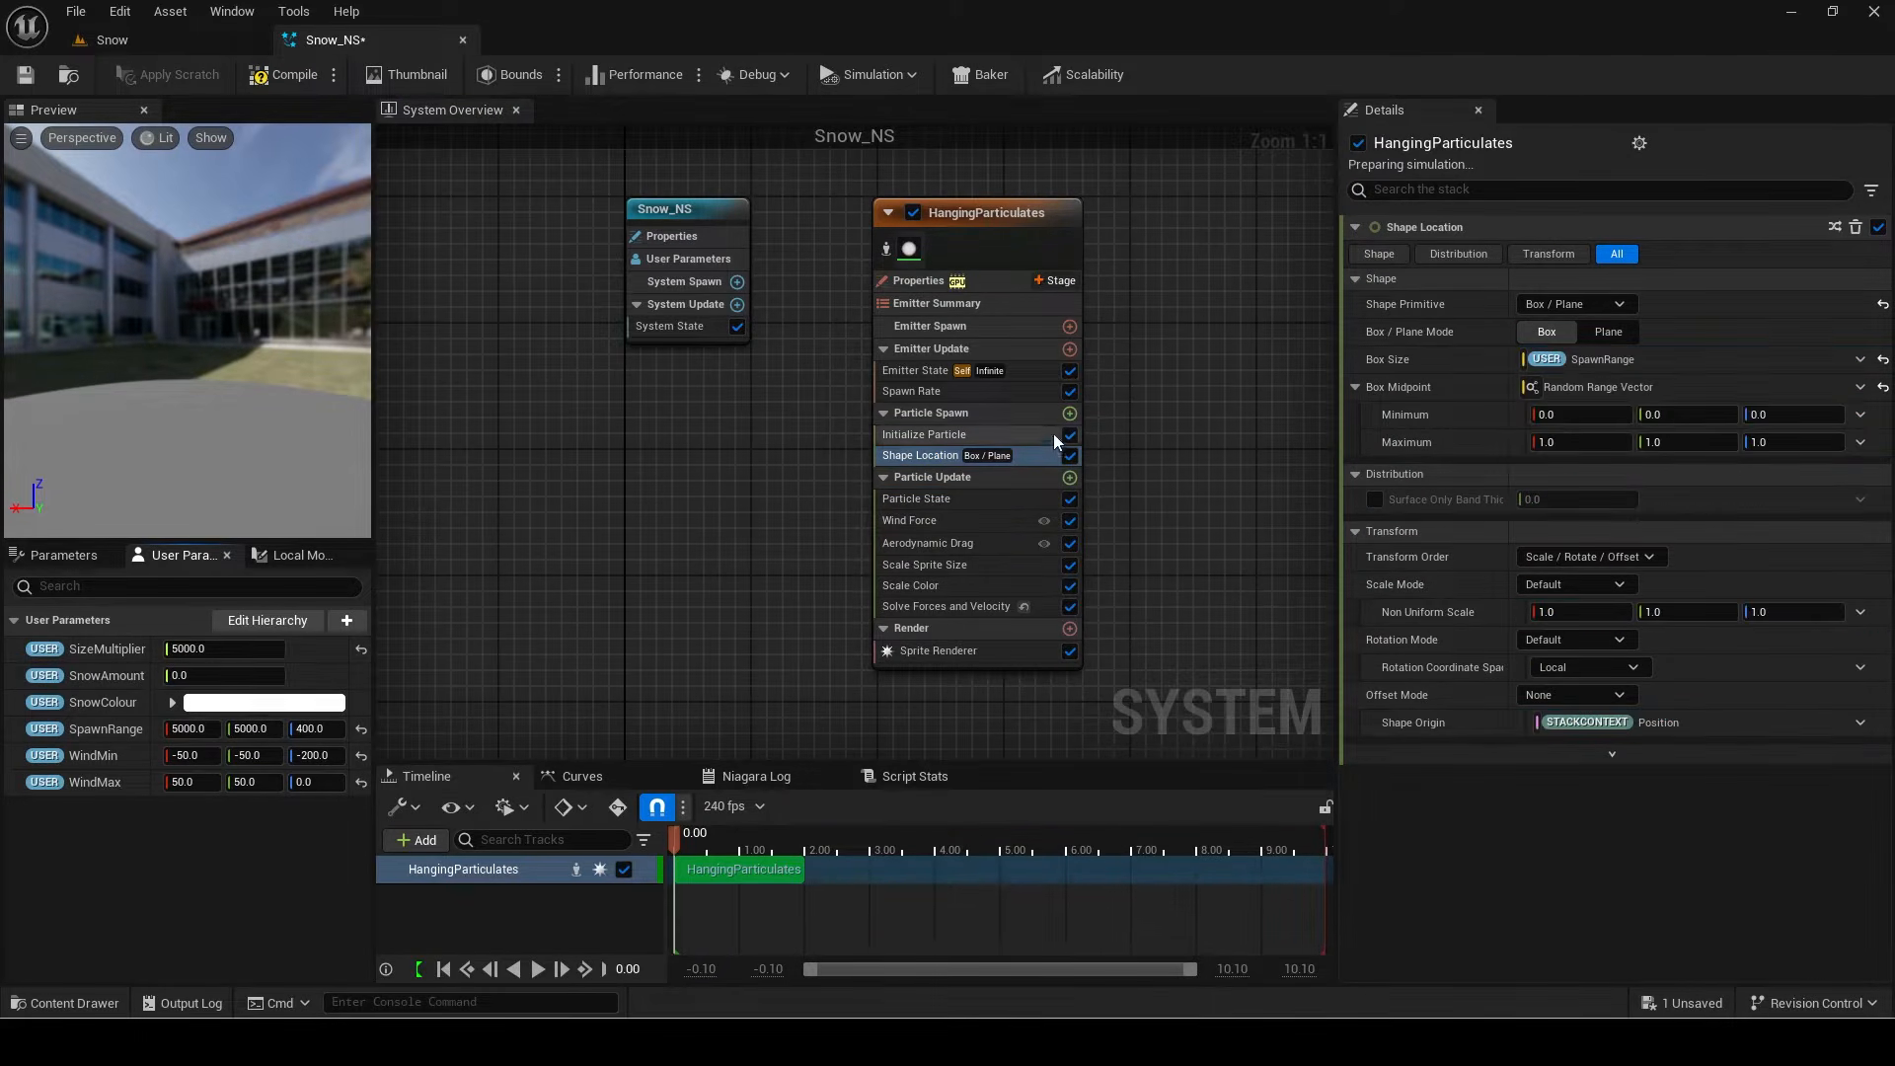
click(1069, 414)
text(add velocity)
key(Return)
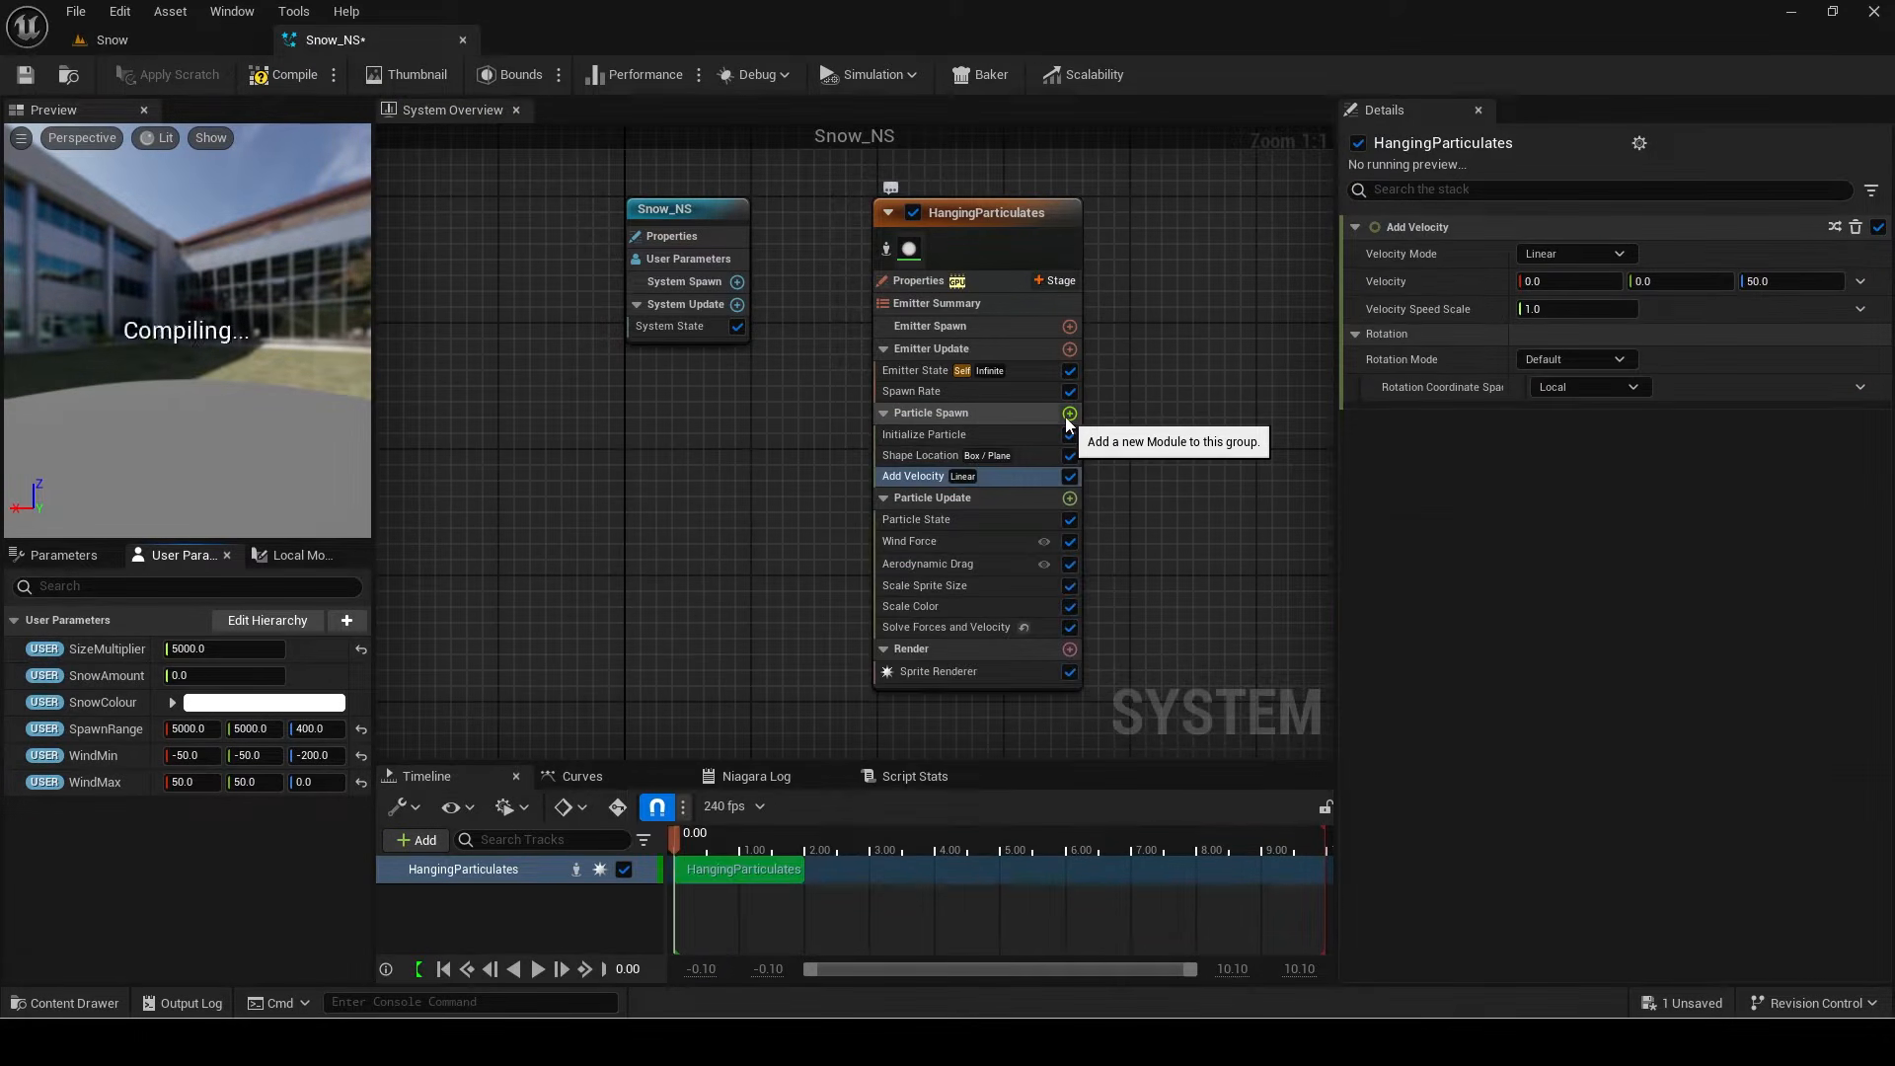
Step: Make the added velocity a Random Range Vector with WindMin as its minimum and WindMax as its maximum
click(1861, 281)
text(random)
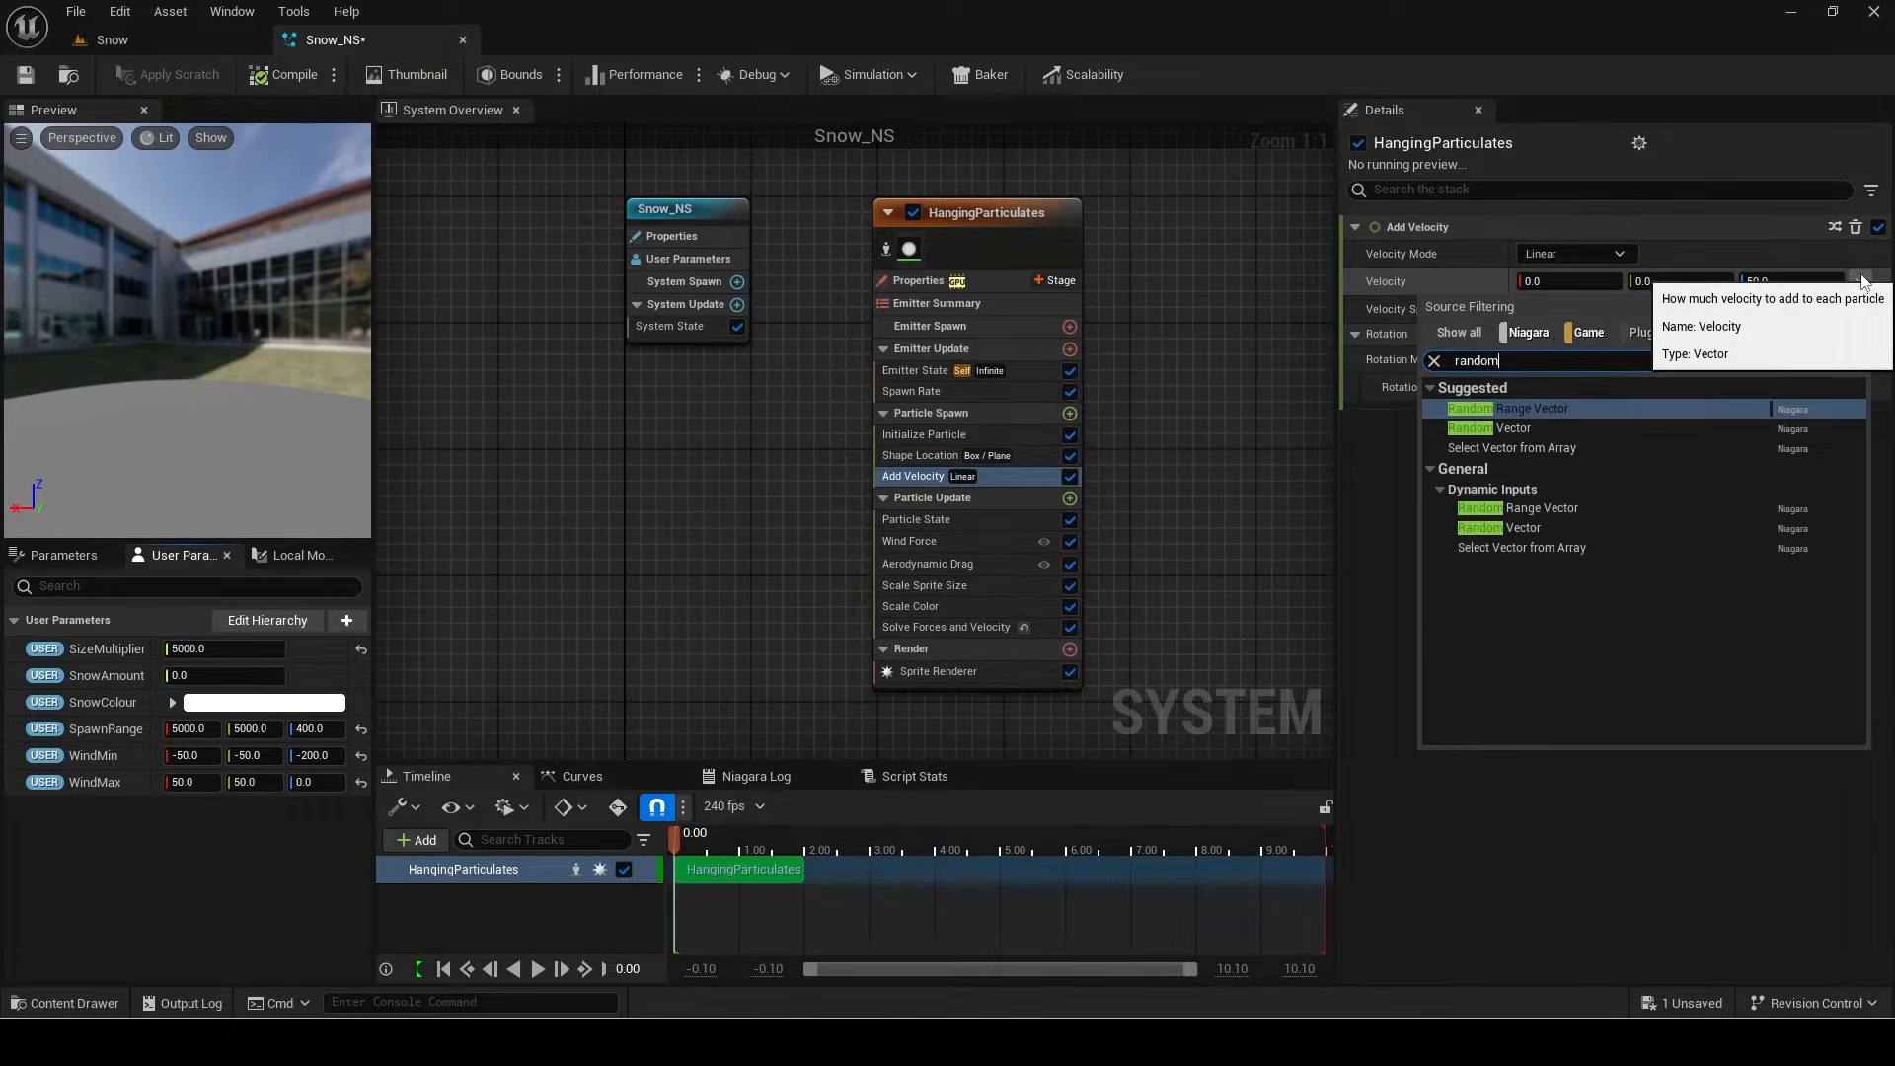
key(Return)
drag(94, 755, 1530, 314)
drag(94, 781, 1584, 336)
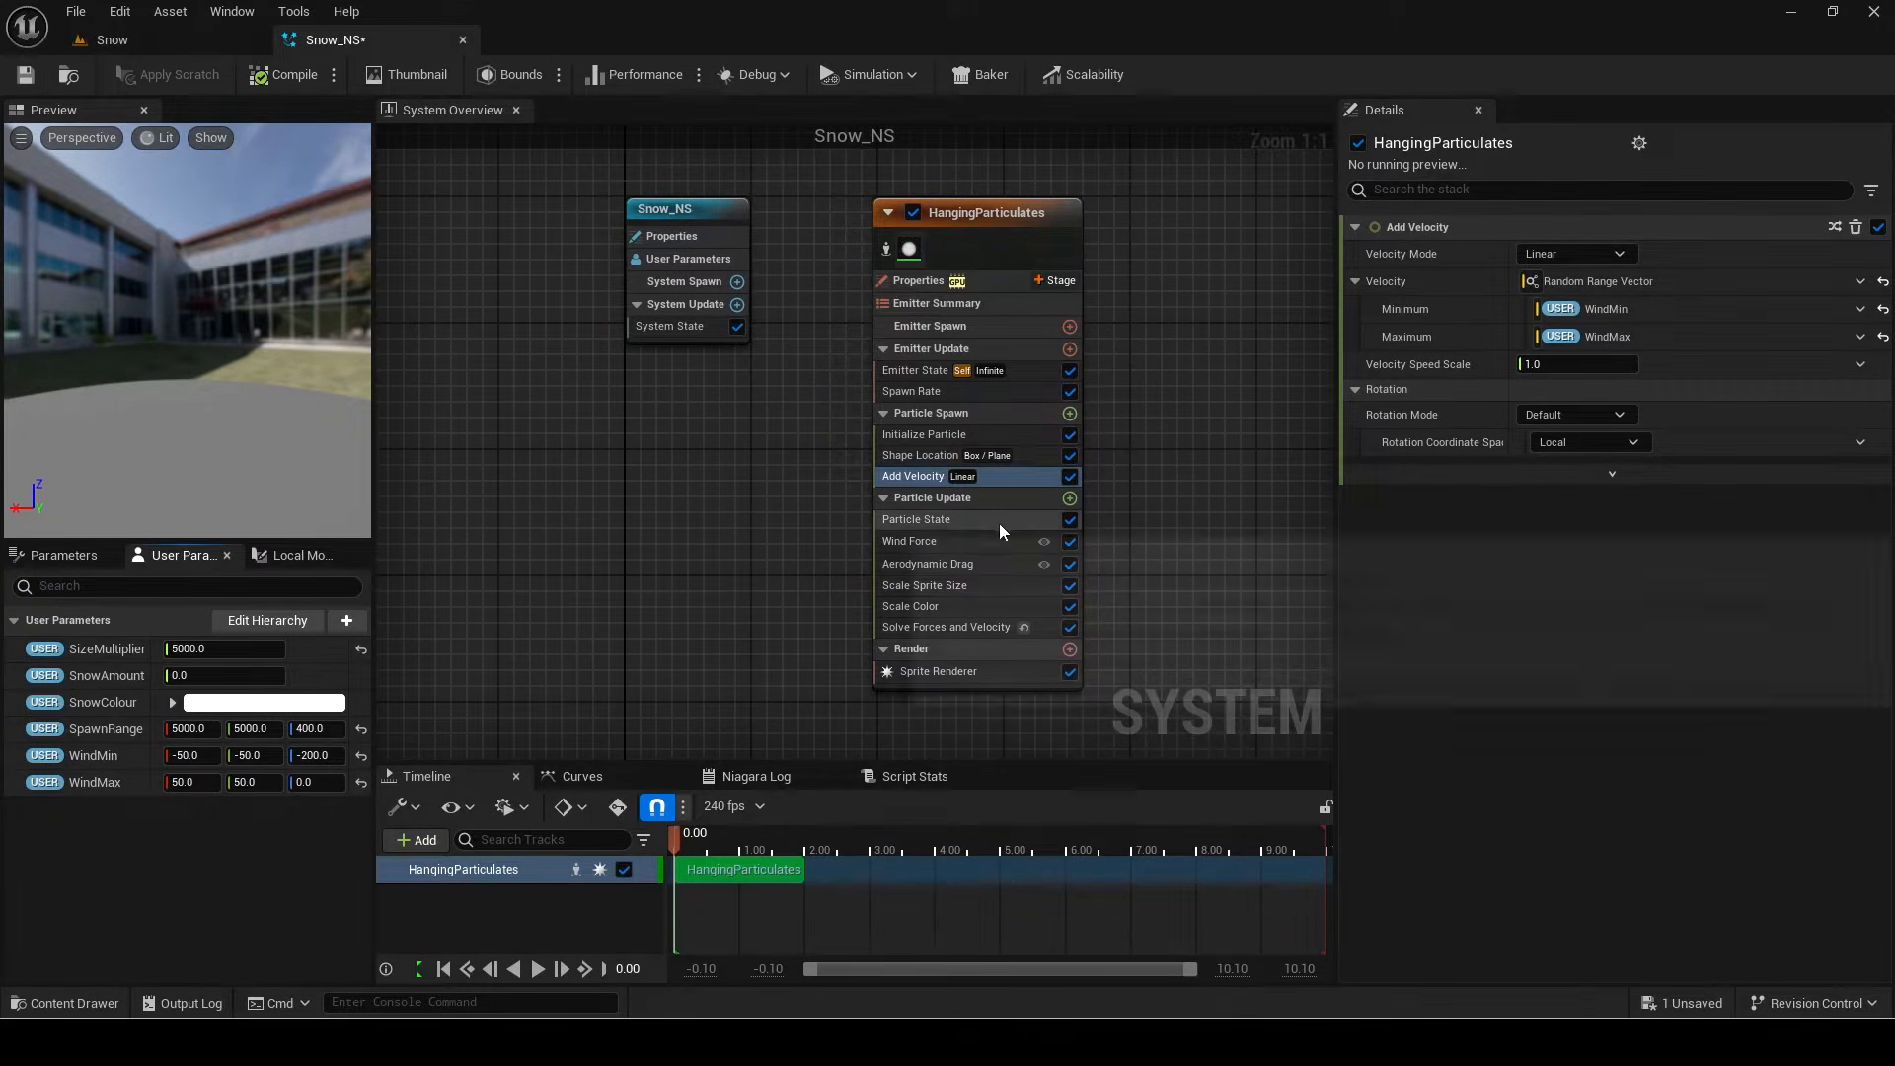
Step: Delete the Wind Force and Aerodynamic Drag modules from Particle Update
click(957, 547)
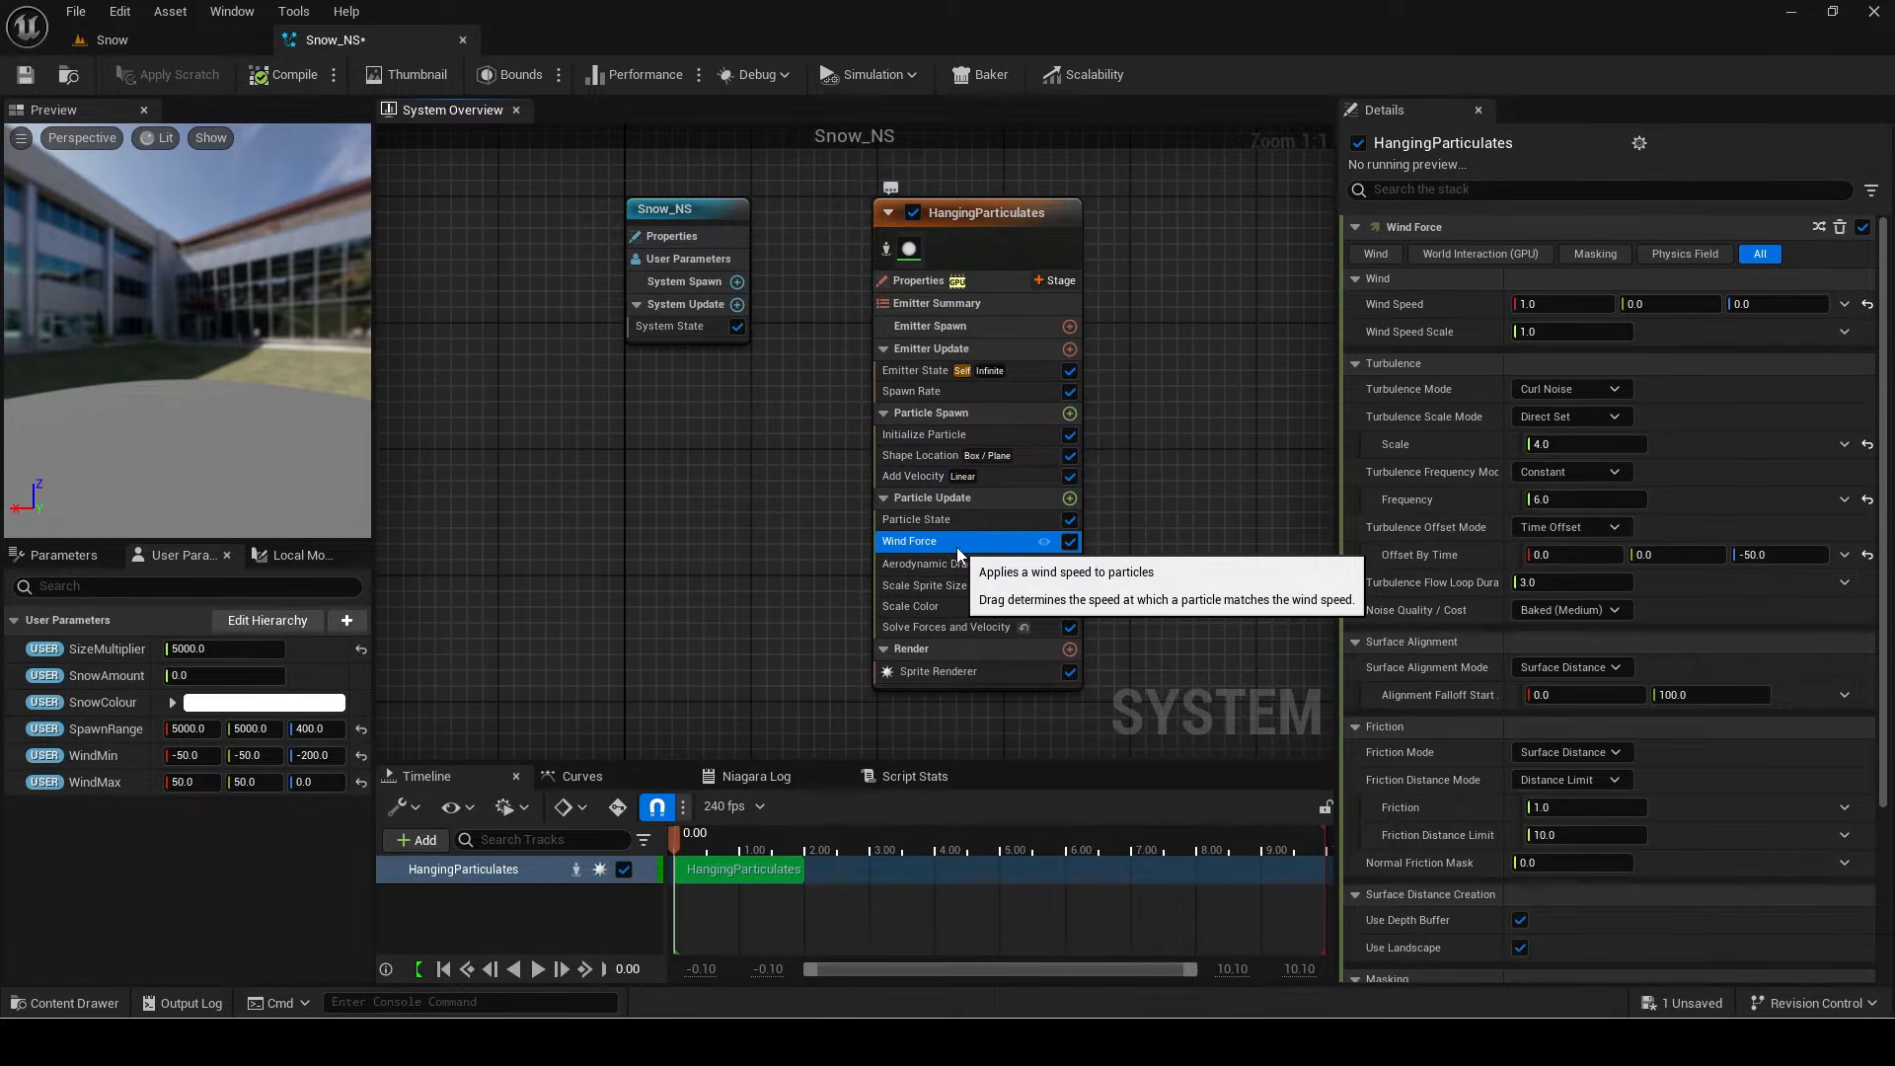
key(Delete)
key(Delete)
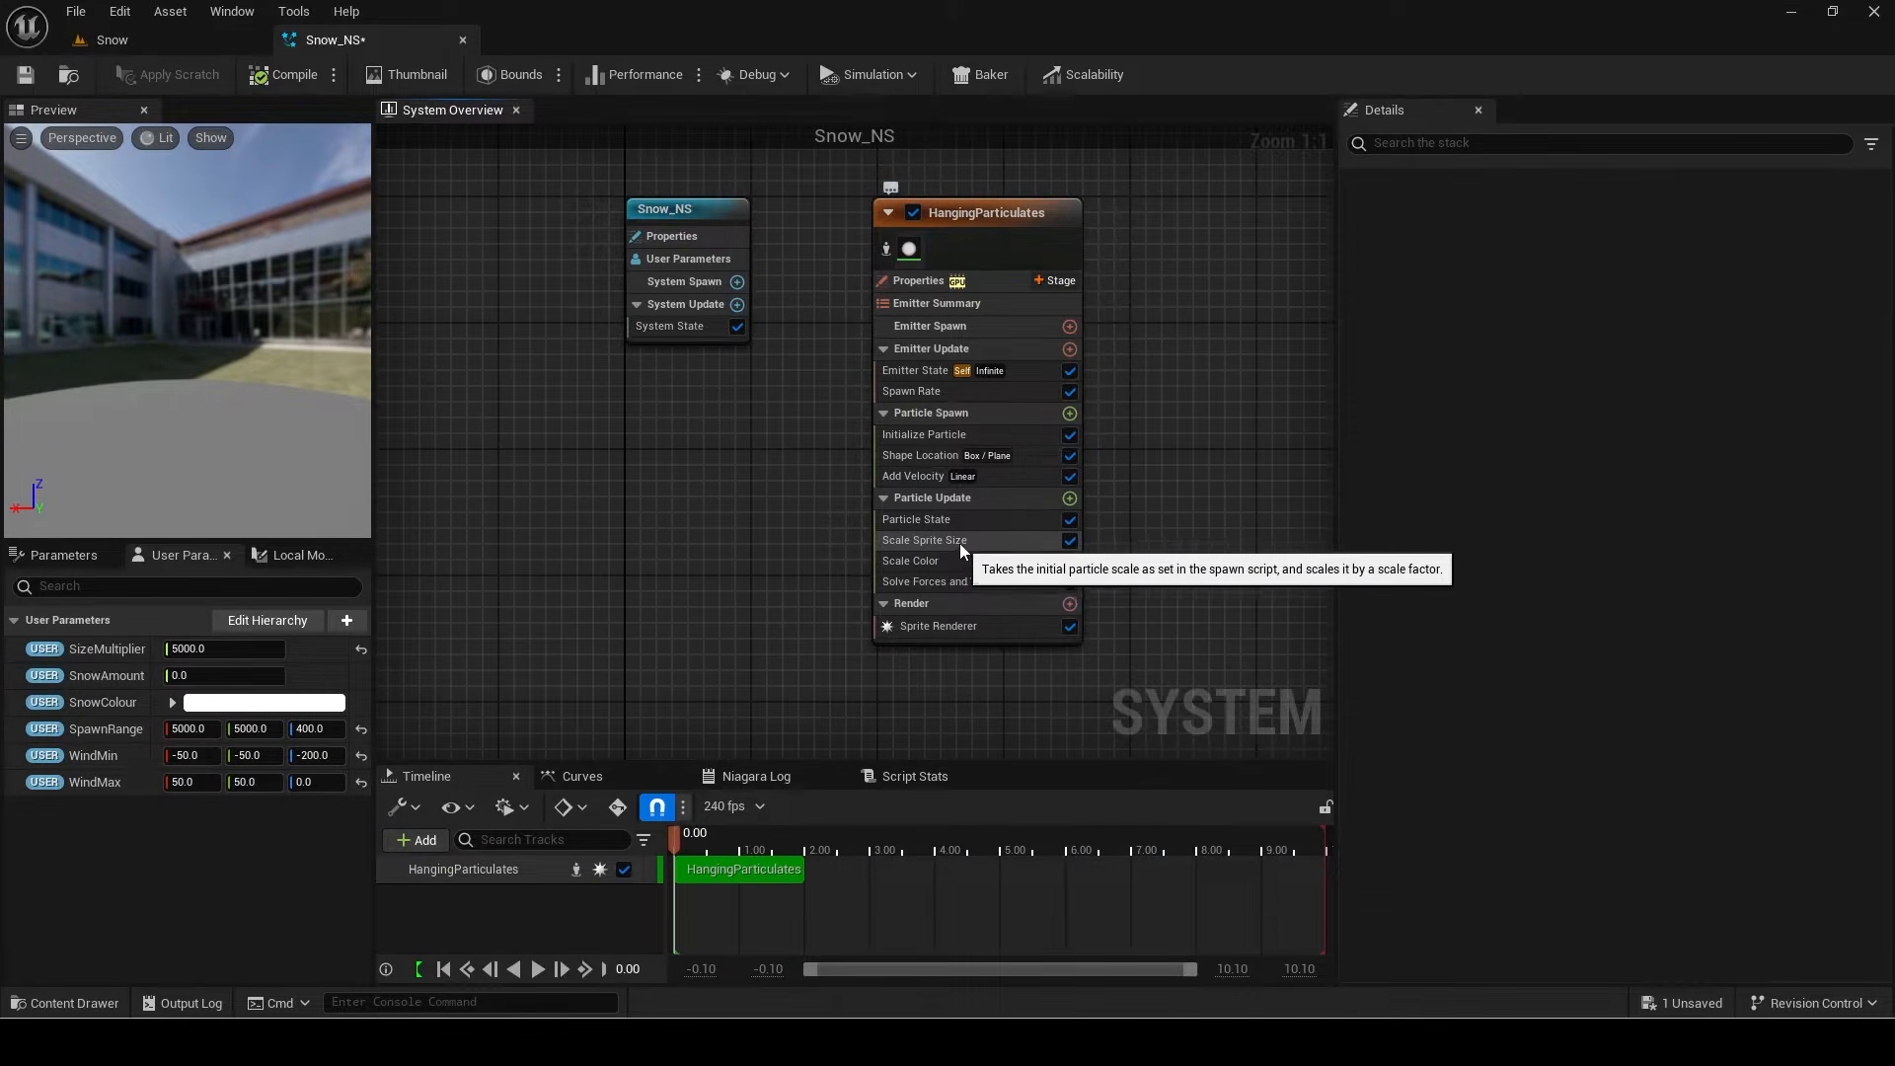
Step: Review the Scale Sprite Size and Scale Color curves and add a Curl Noise Force module to Particle Update
click(962, 543)
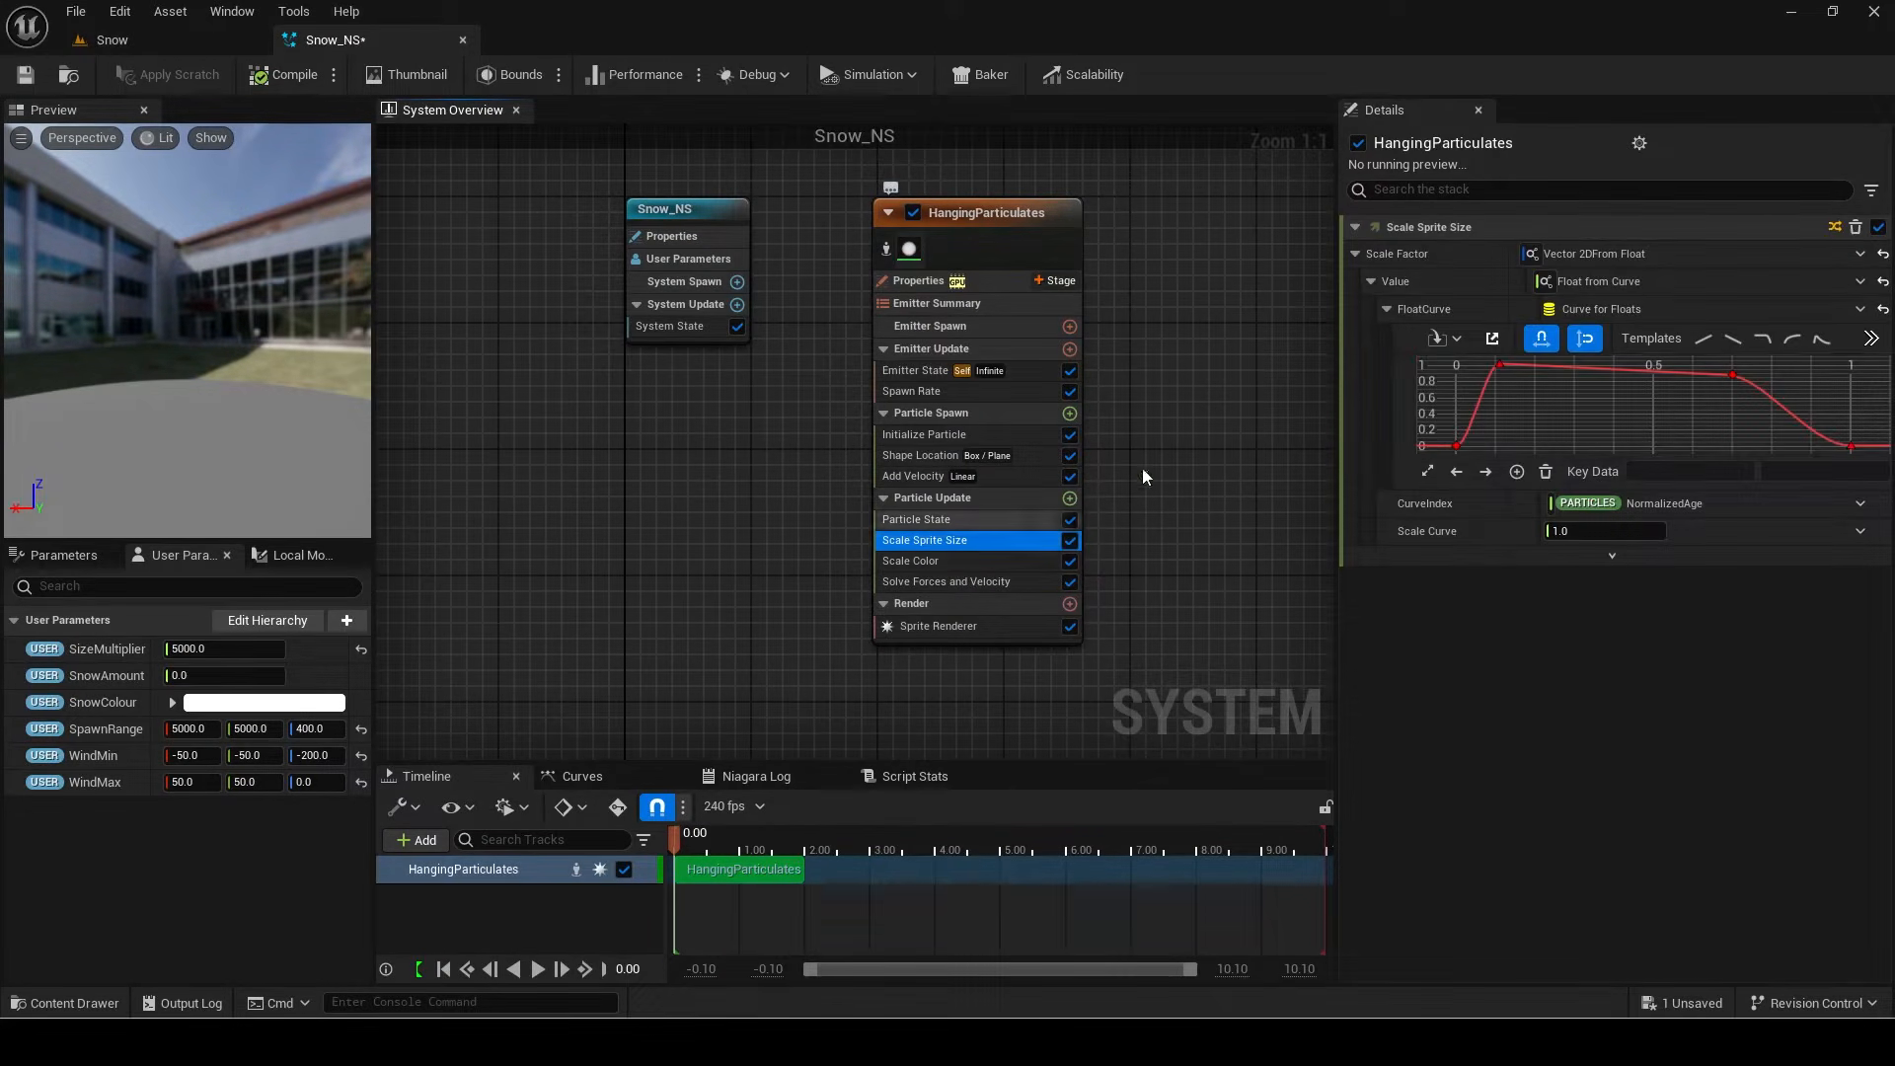
click(959, 567)
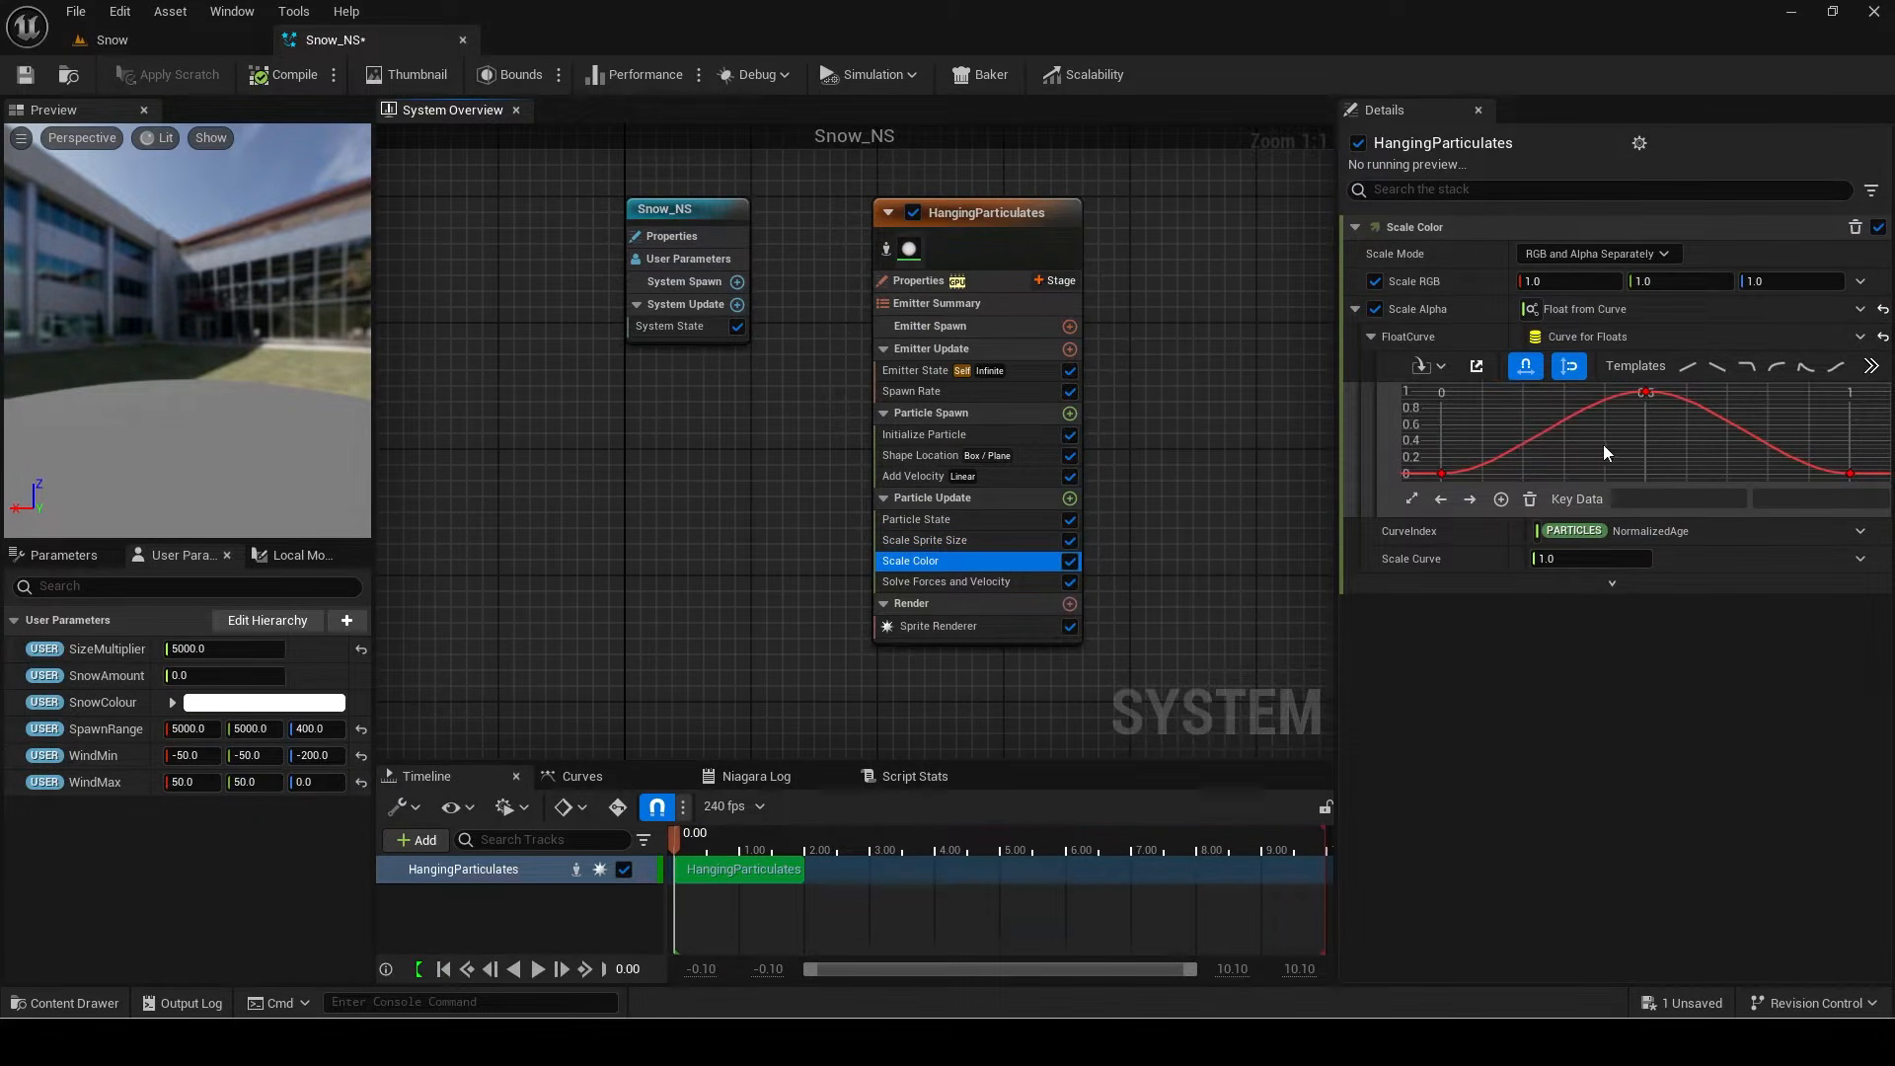
click(1072, 500)
text(noise)
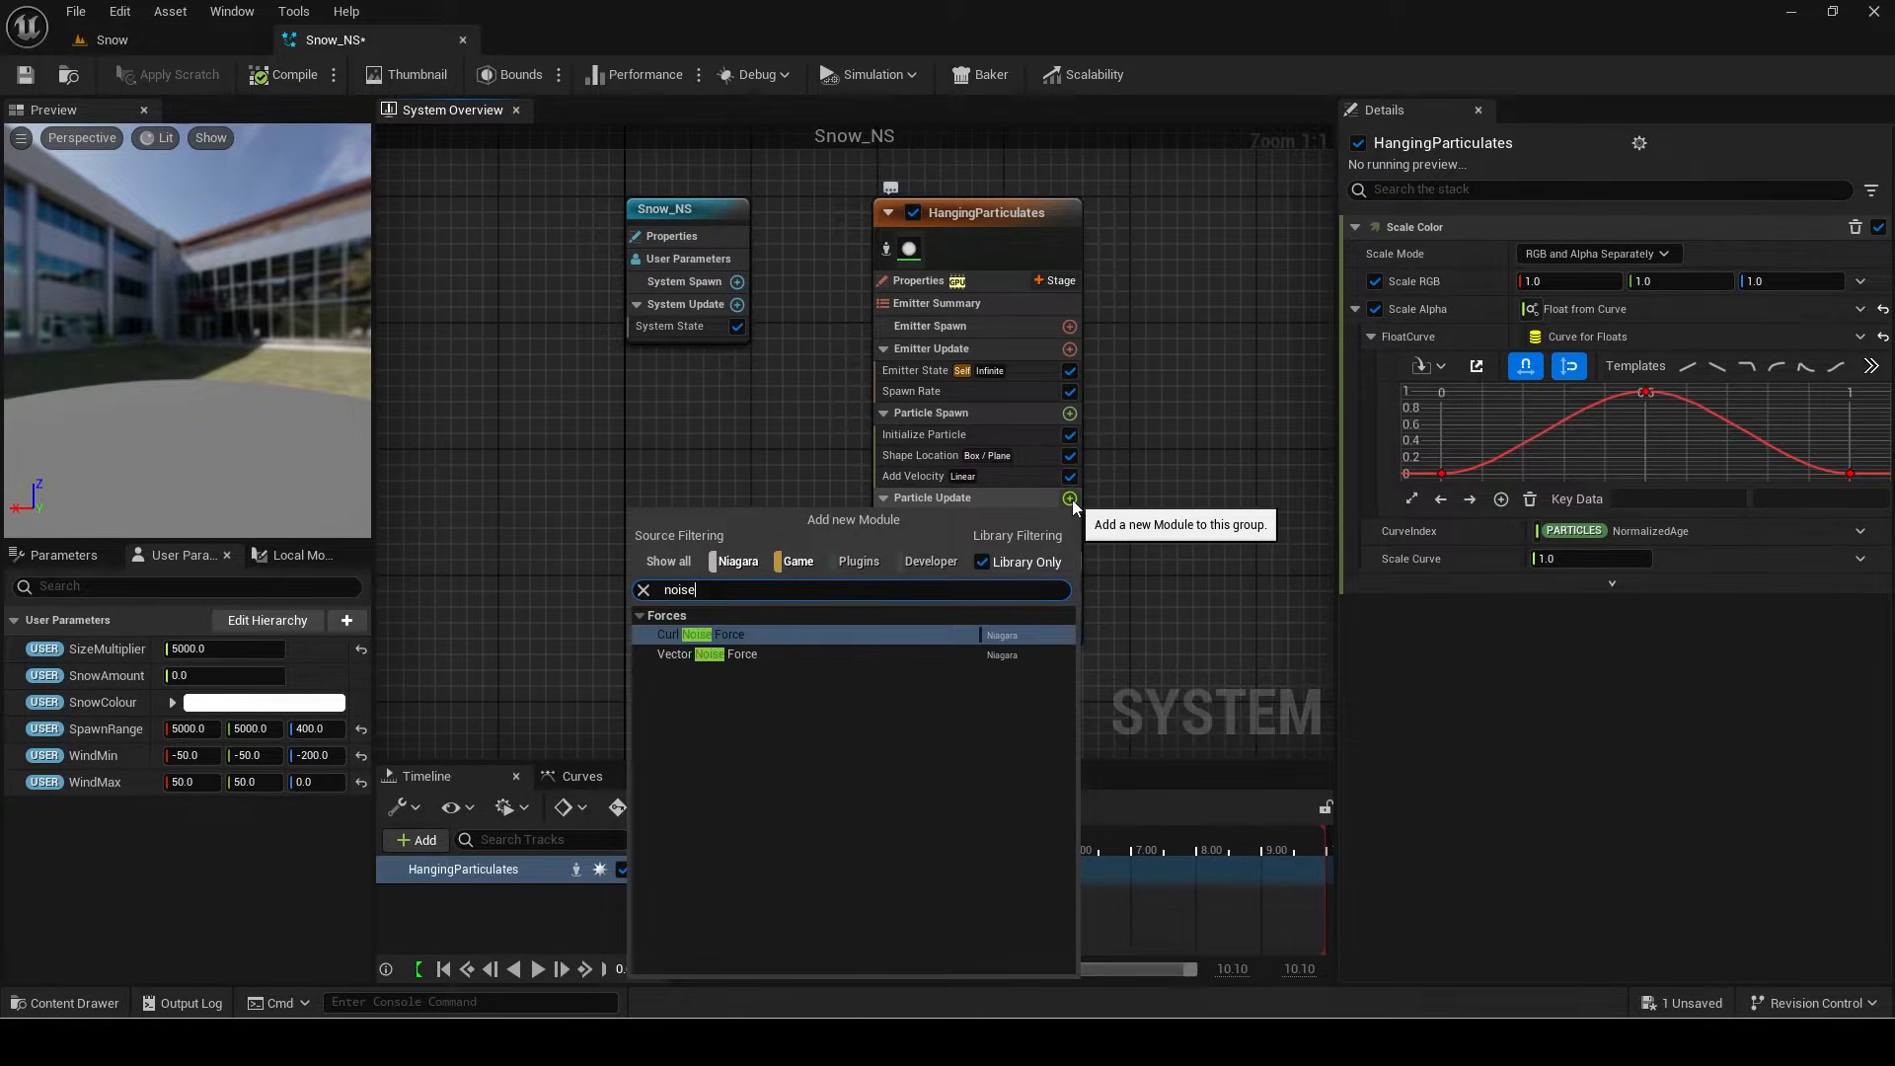
key(Return)
Step: Add a Vector 2D user parameter named Noise and set its values to 100 and 500
click(337, 627)
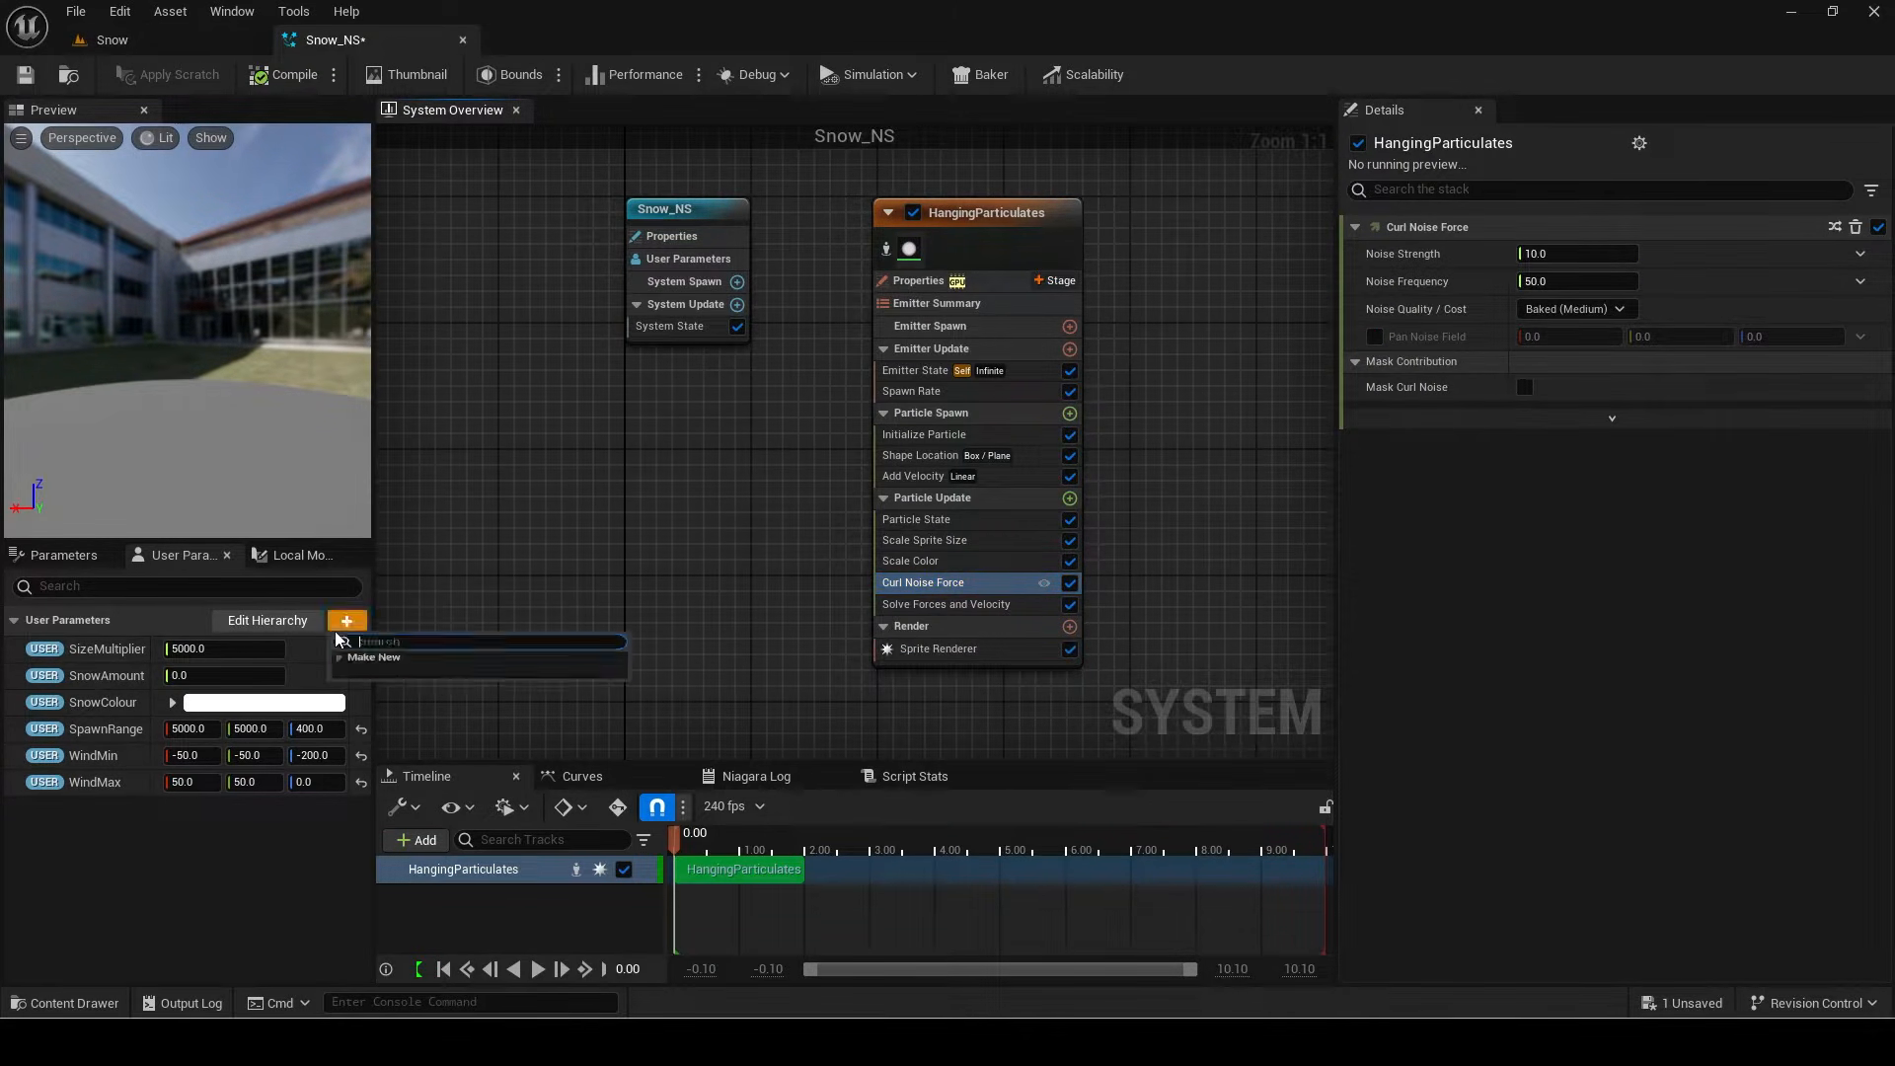
text(vec)
key(Down)
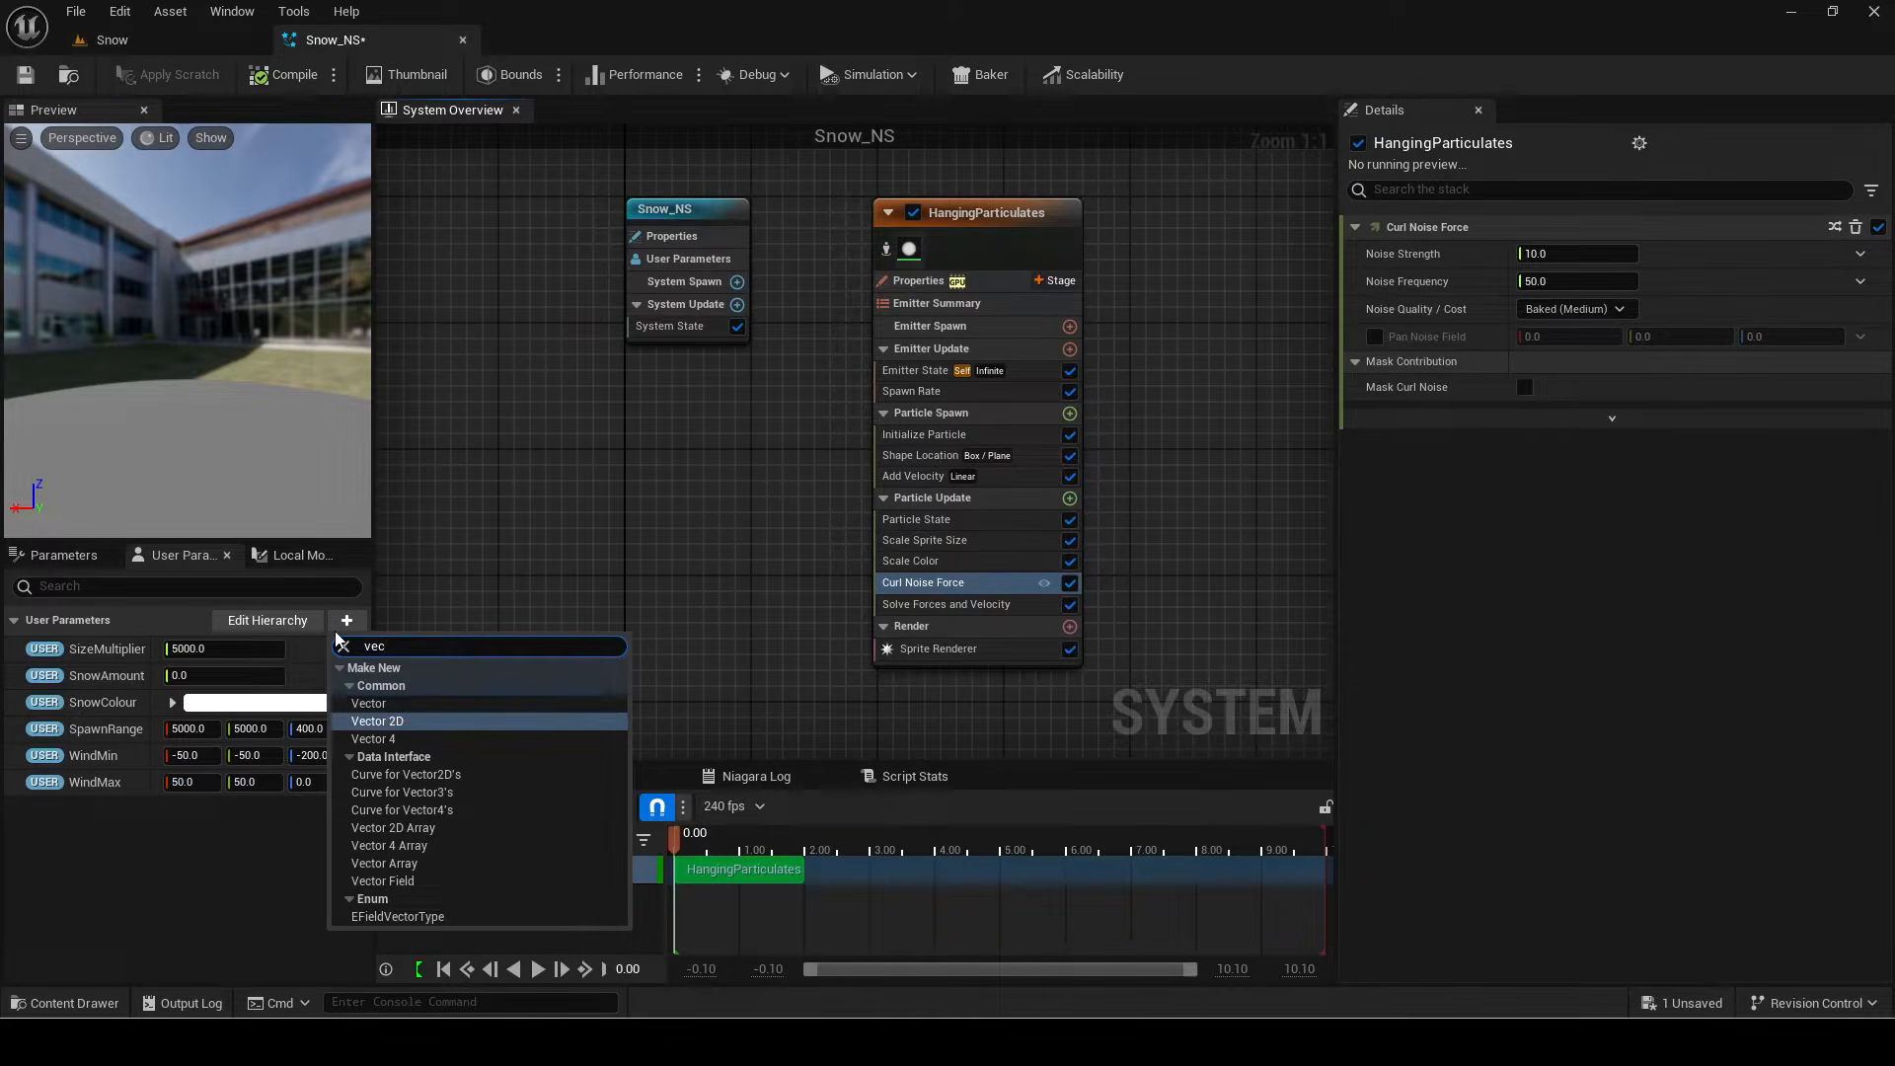
key(Return)
text(Noise)
key(Return)
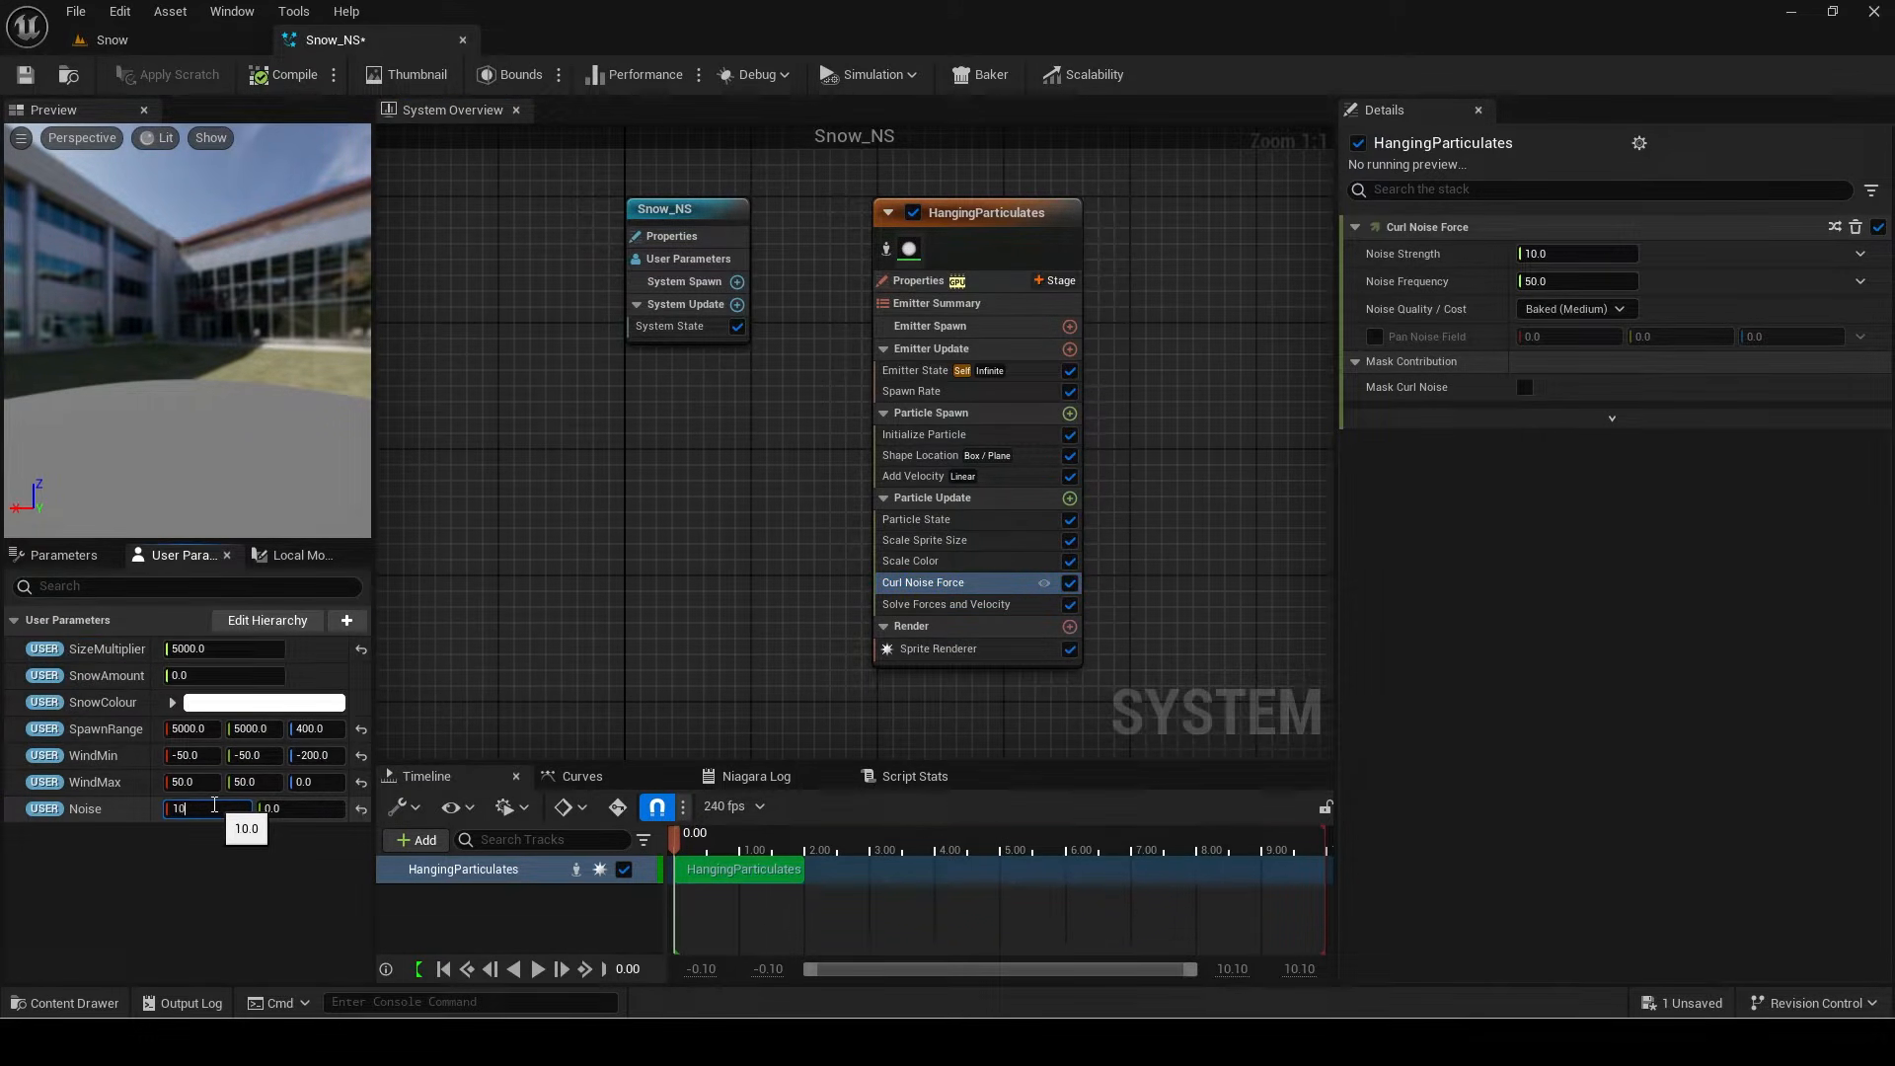
Step: Drive the curl noise strength with Make Float from Vector 2d, linking its vector to the Noise user parameter
click(1861, 254)
text(vector)
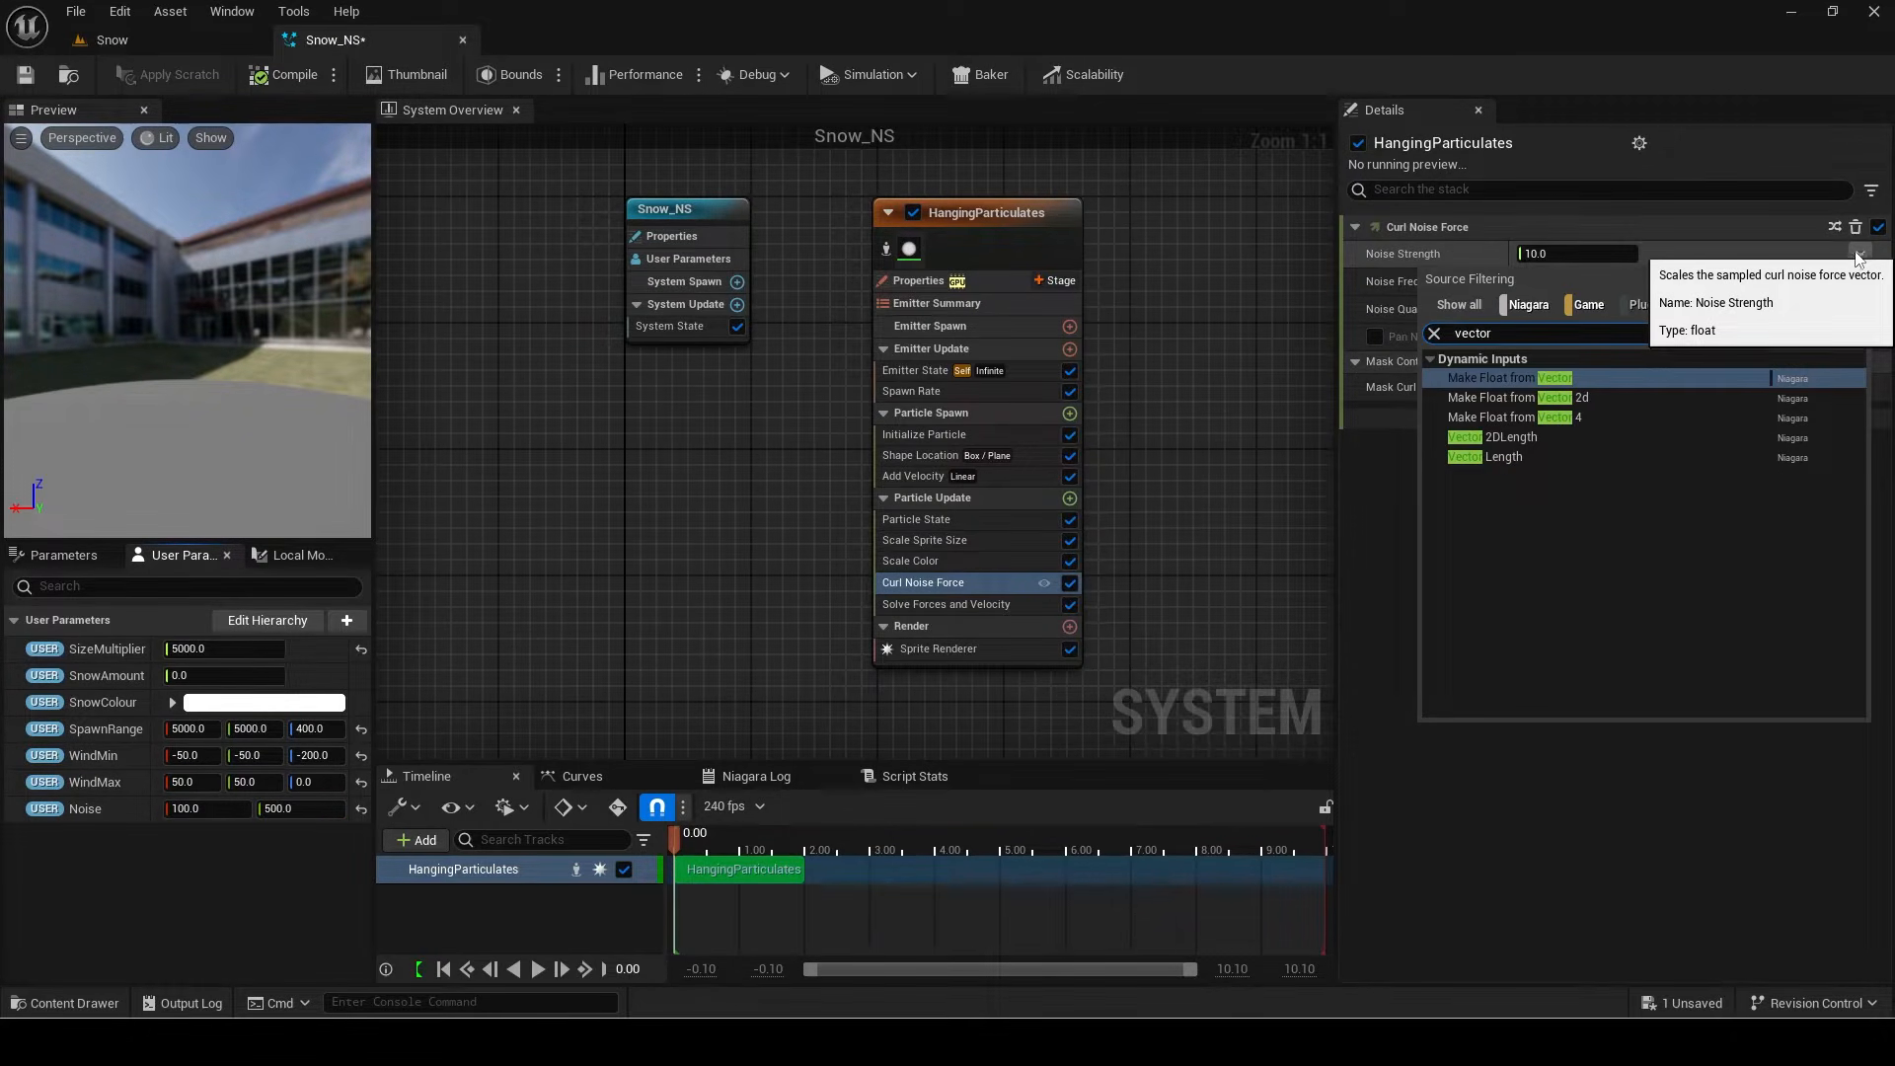
click(1615, 397)
drag(82, 809, 1592, 283)
Step: Copy the noise strength input onto Noise Frequency and switch the copy's channel to the other vector component
right_click(1577, 258)
click(1647, 416)
right_click(1489, 336)
click(1572, 519)
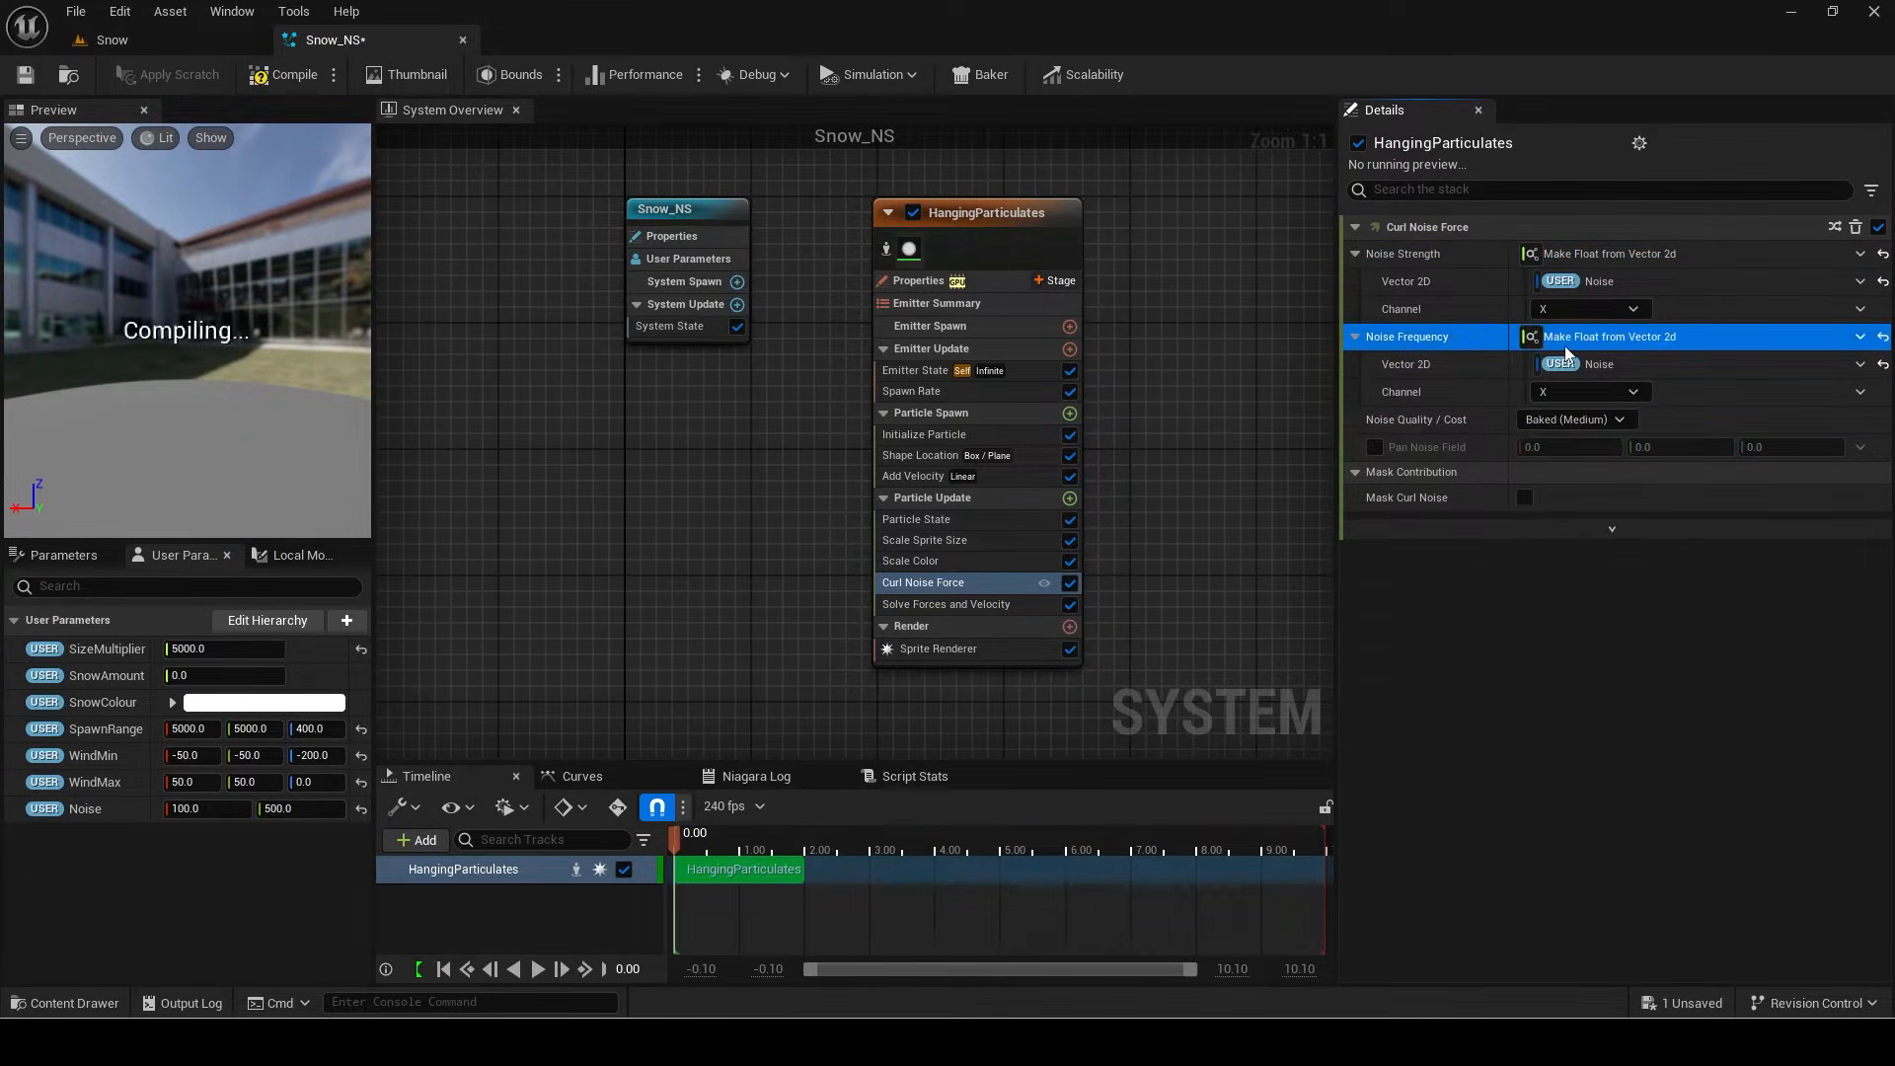
click(1559, 385)
click(1560, 430)
Step: Add a Collision module to Particle Update and set its GPU collision type to GPU Ray Traces (Experimental)
click(1069, 505)
text(coll)
key(Return)
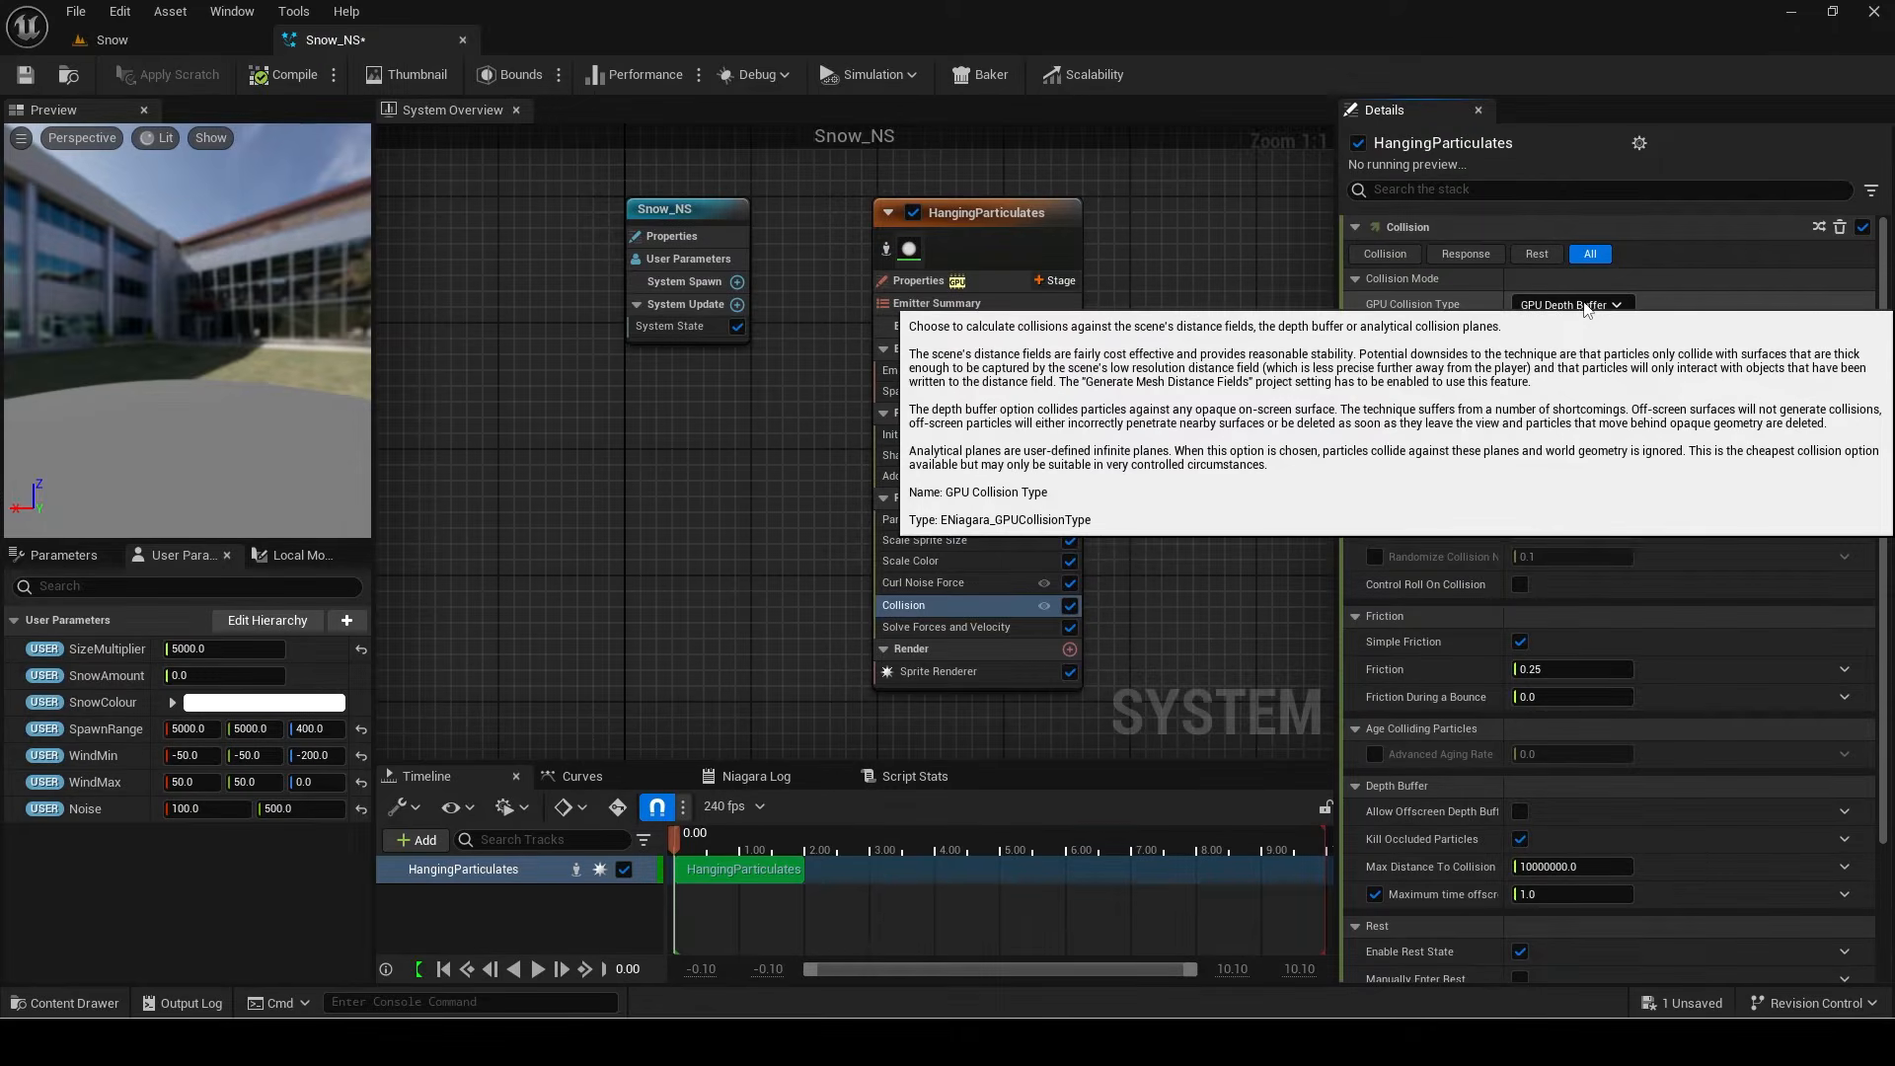
click(1586, 306)
click(1575, 370)
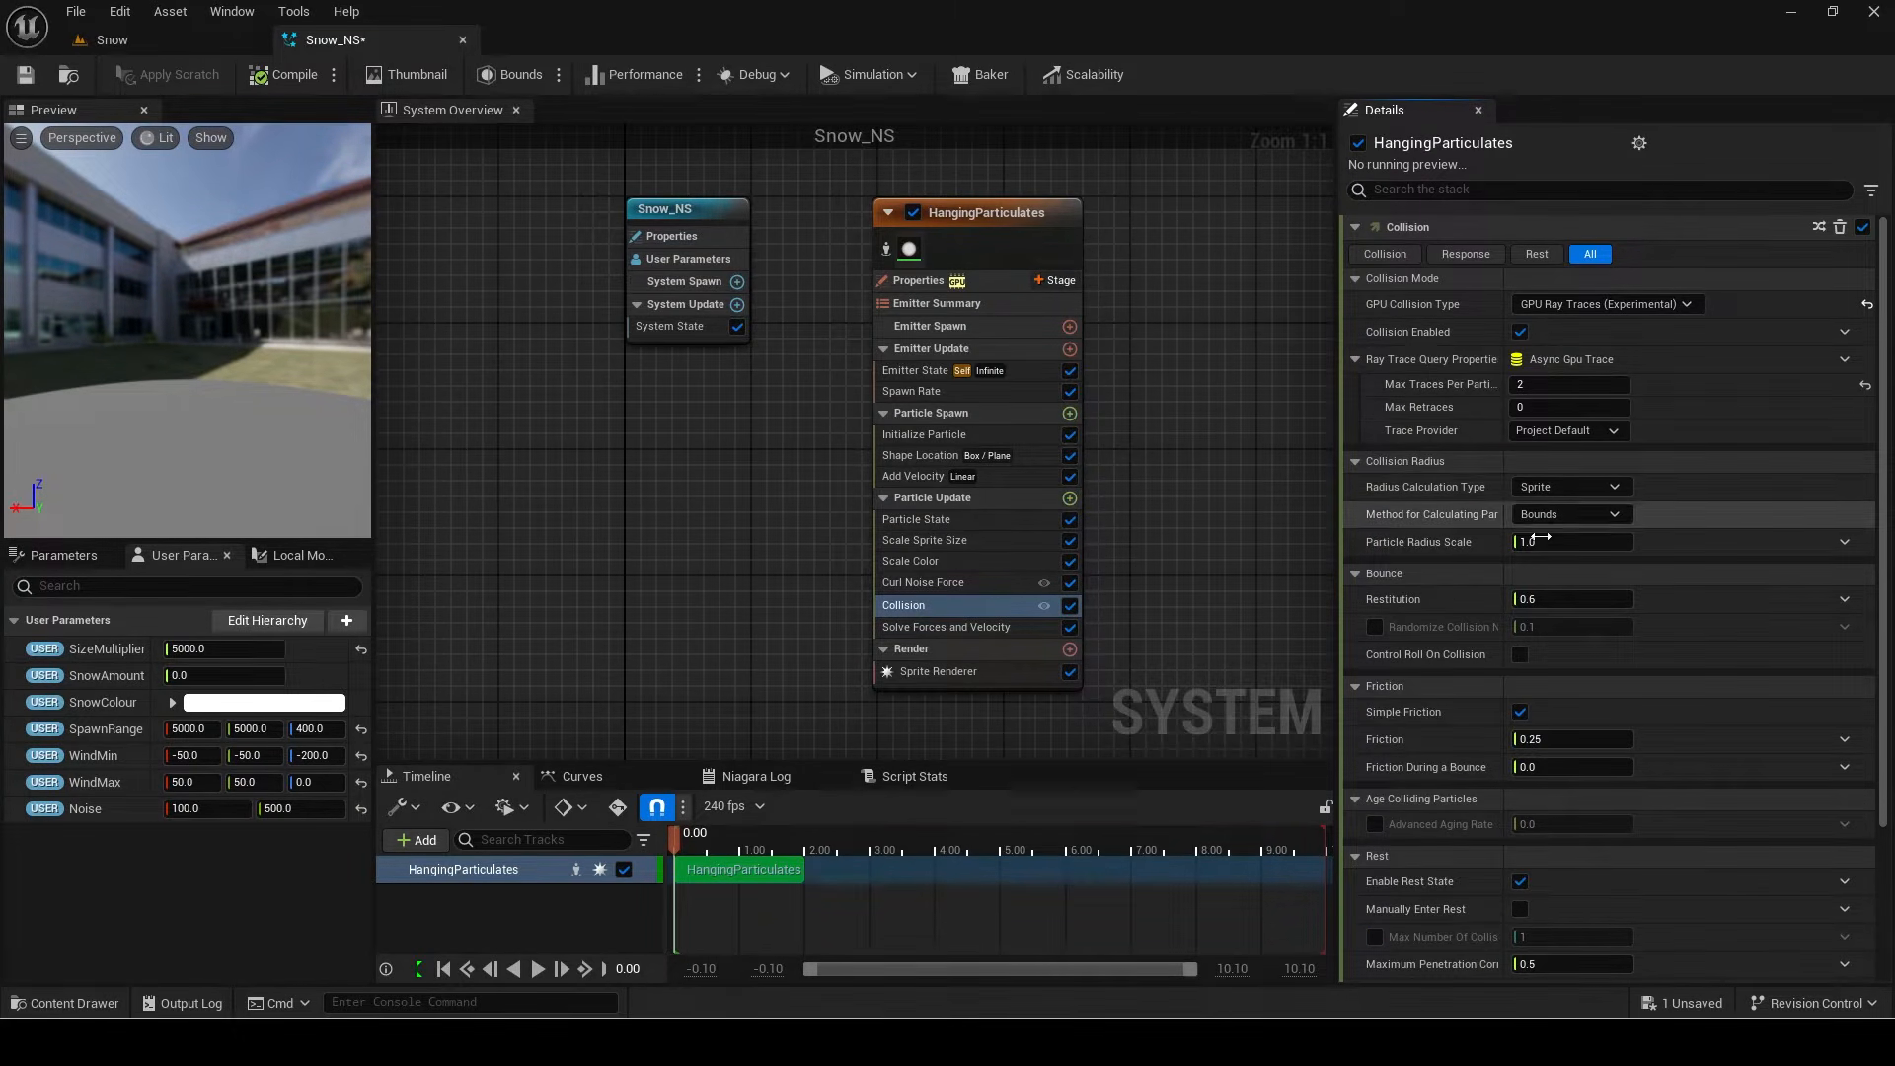
Step: Set the collision's particle radius scale to 0.5, restitution to 0 and friction to 5
click(1543, 541)
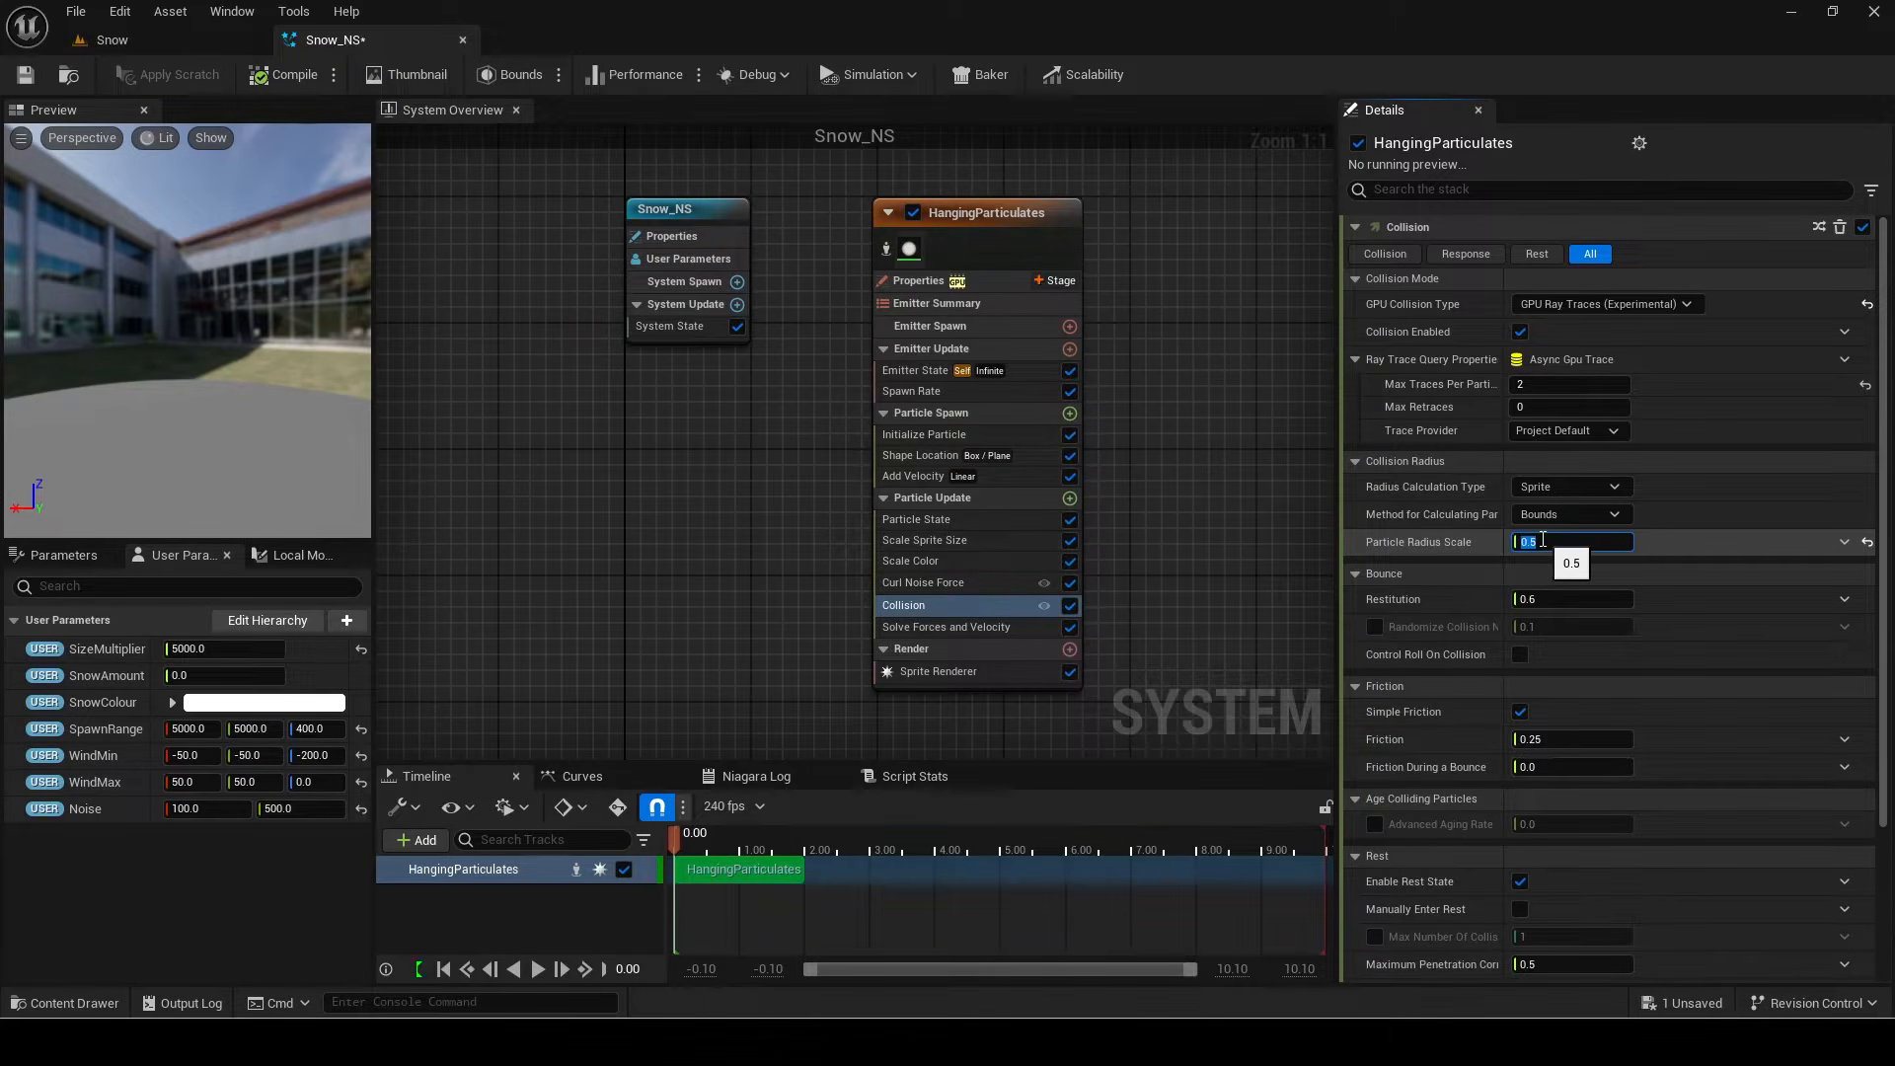
key(Return)
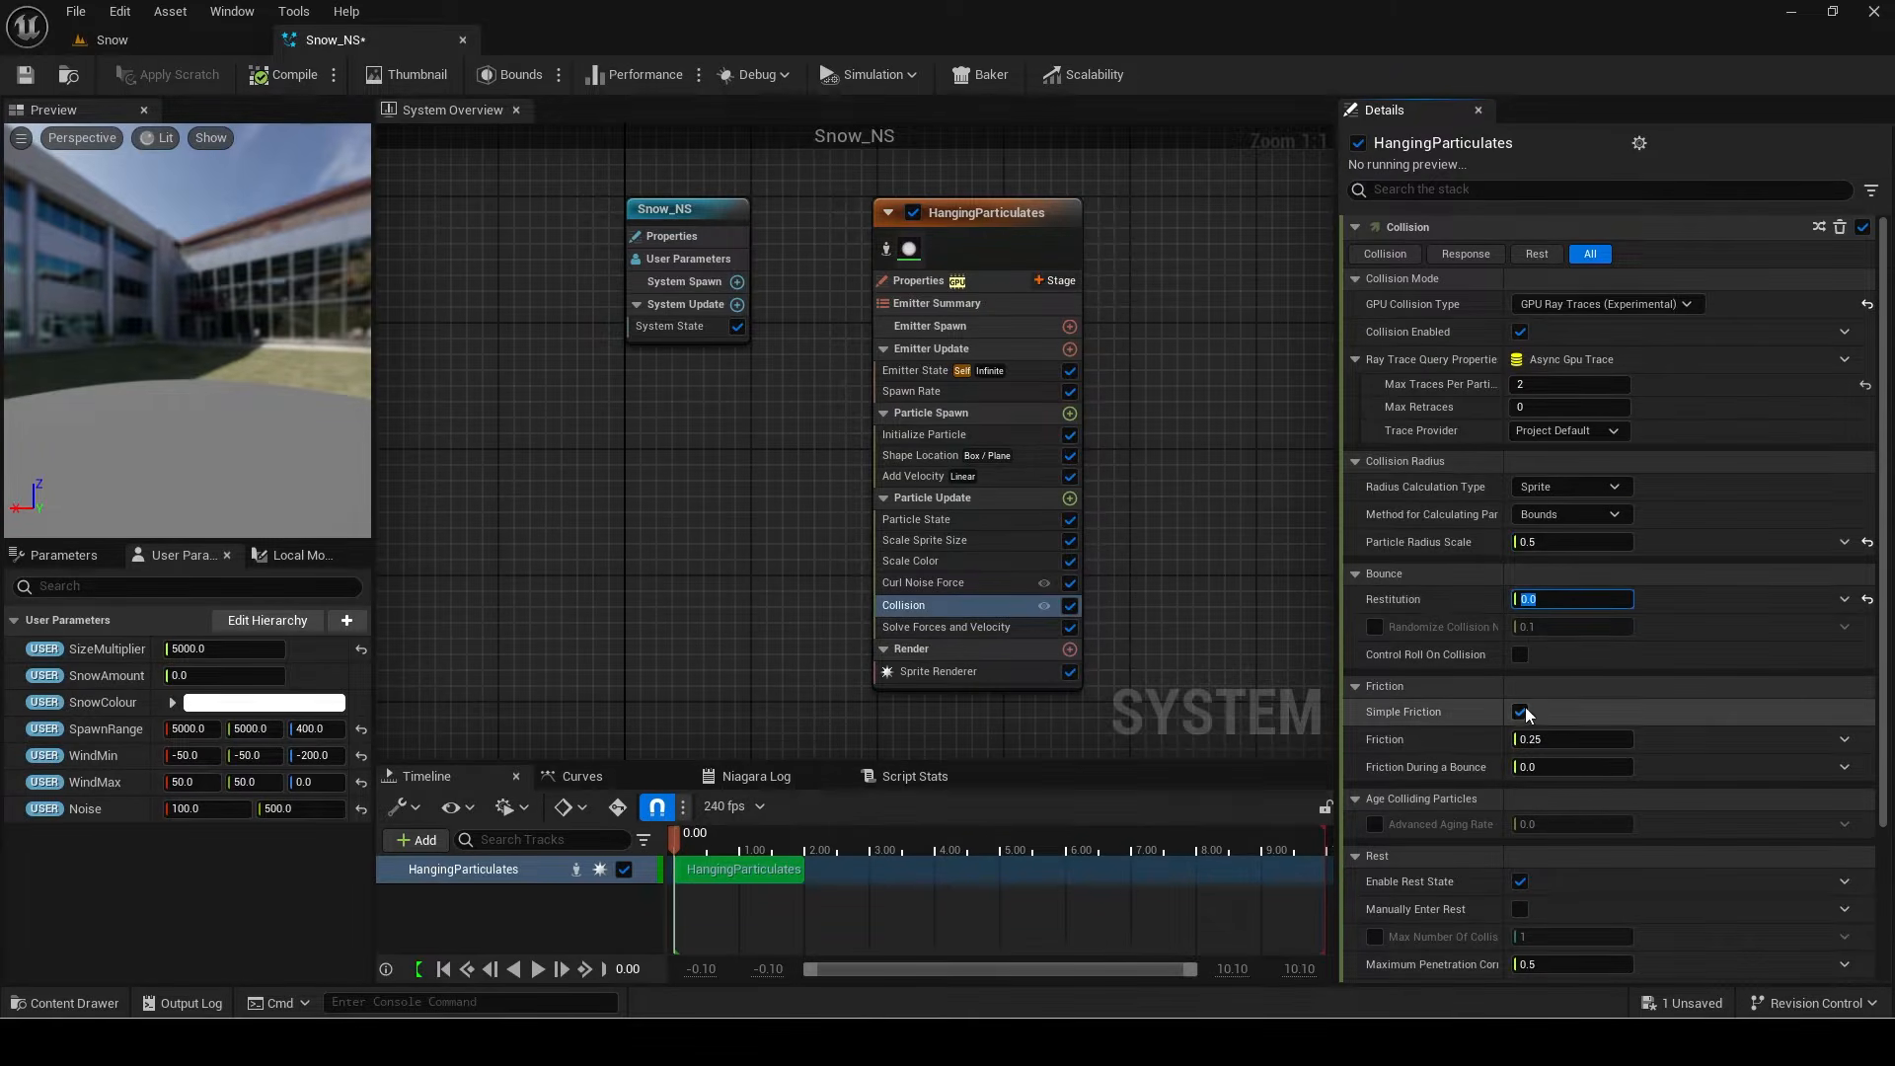
key(Return)
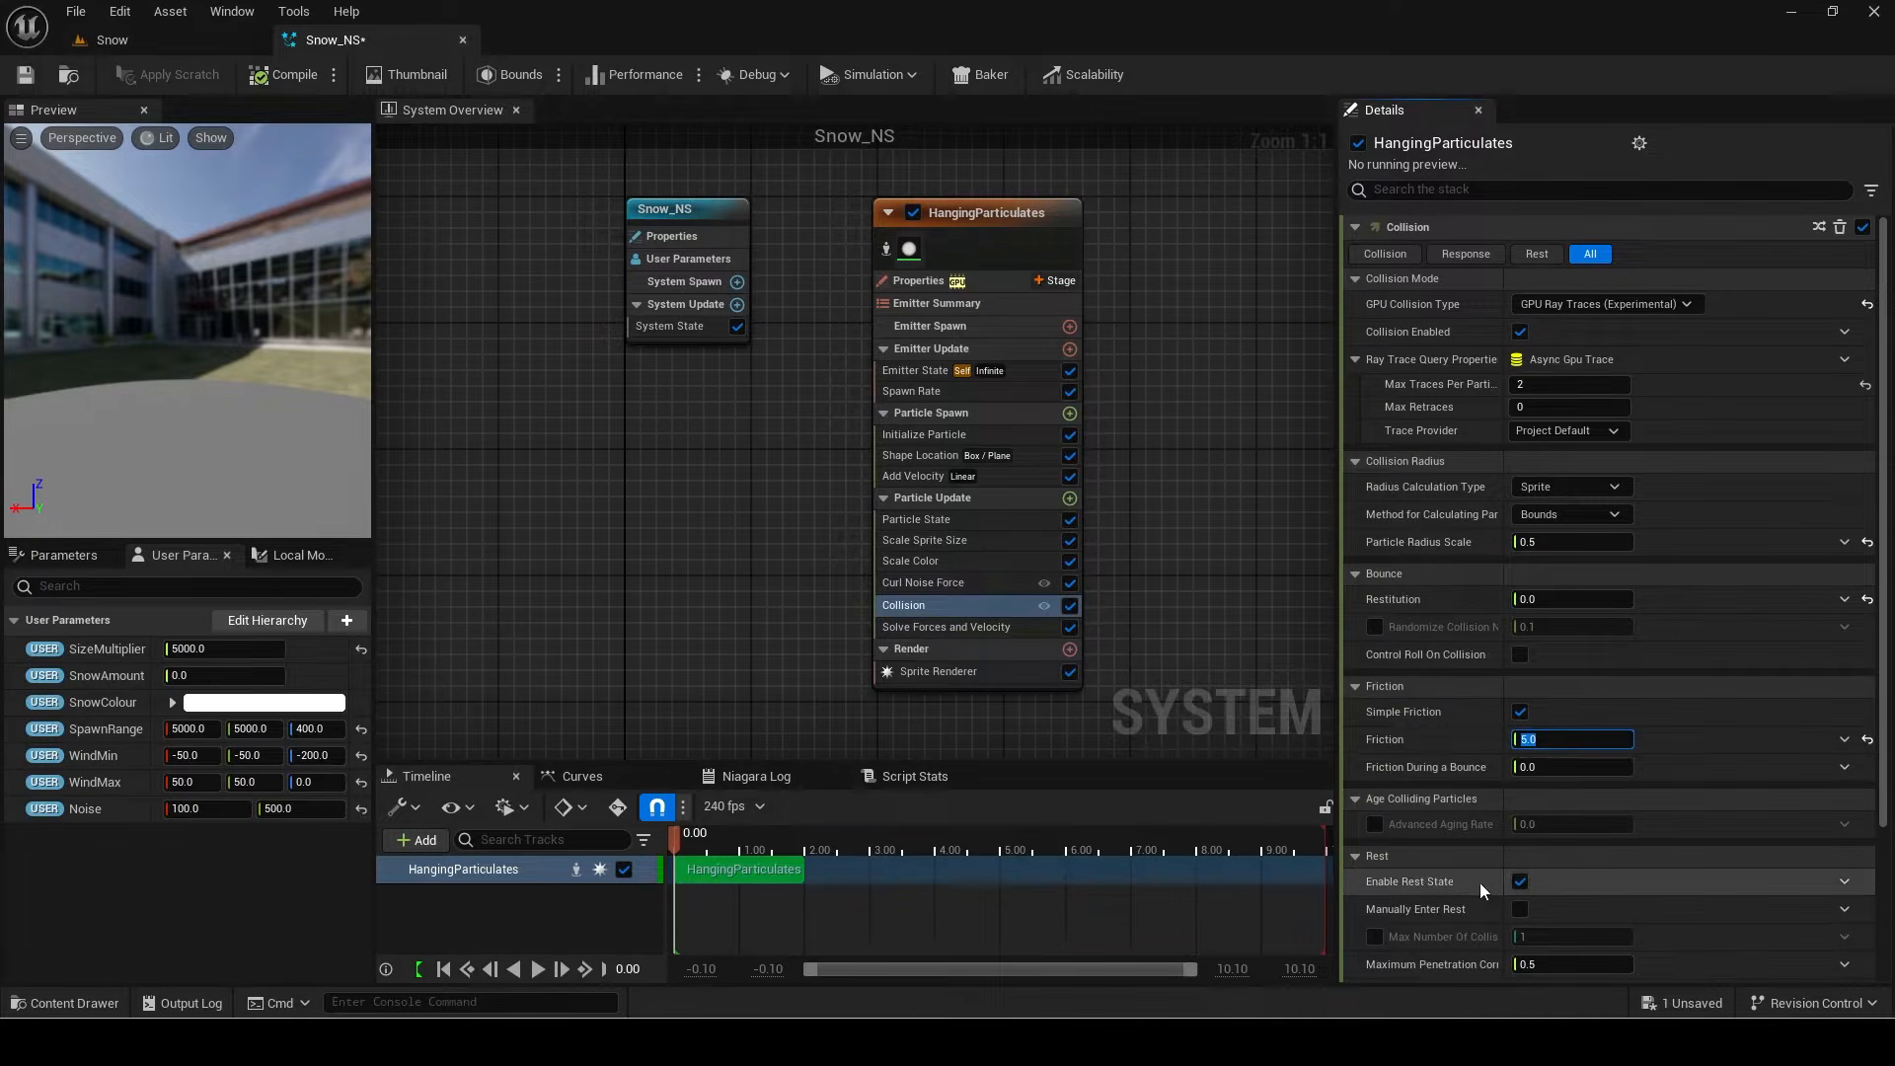
Step: Enable the limit on the maximum number of collisions in the Collision module's Rest settings
scroll(1479, 882, down, 2)
click(1375, 847)
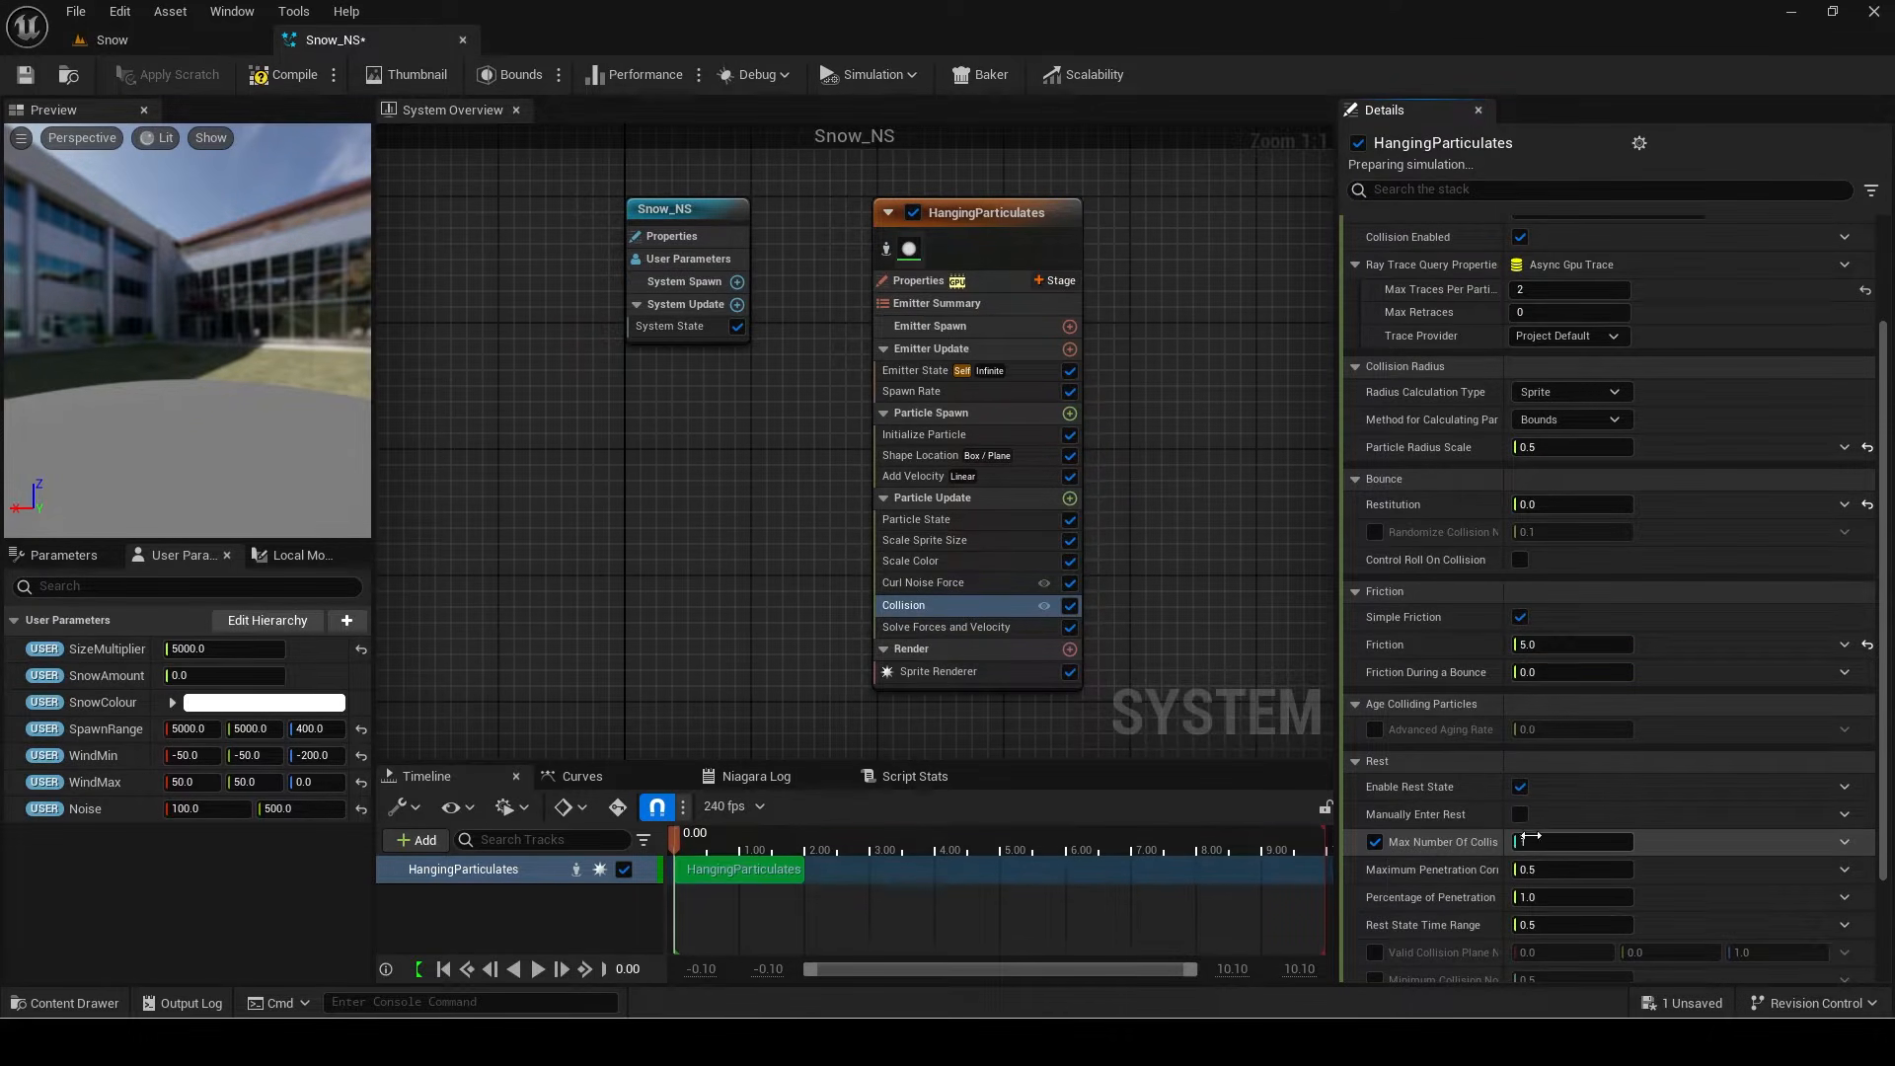
scroll(1485, 819, down, 2)
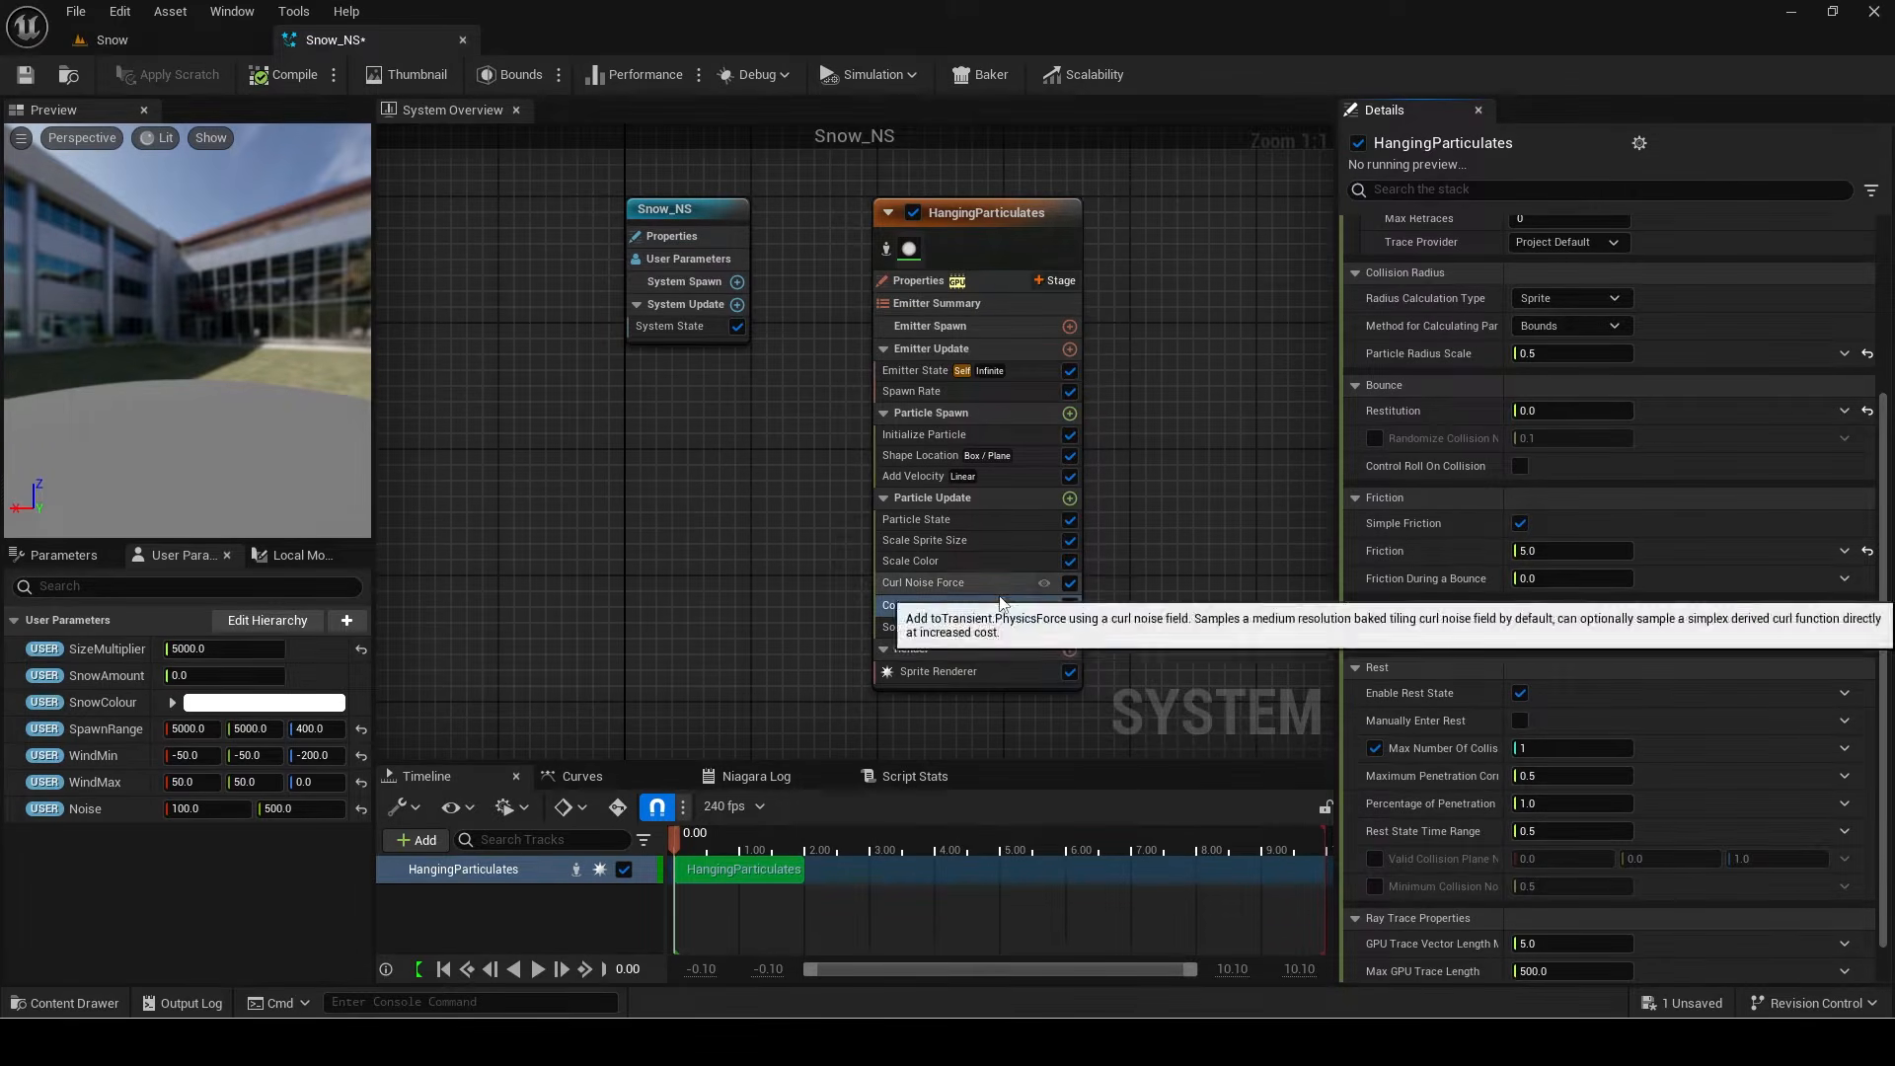
Step: Add a Kill Particles module to Particle Update and link its Kill Particles input to the particles' HasCollided attribute
click(1069, 500)
text(kill)
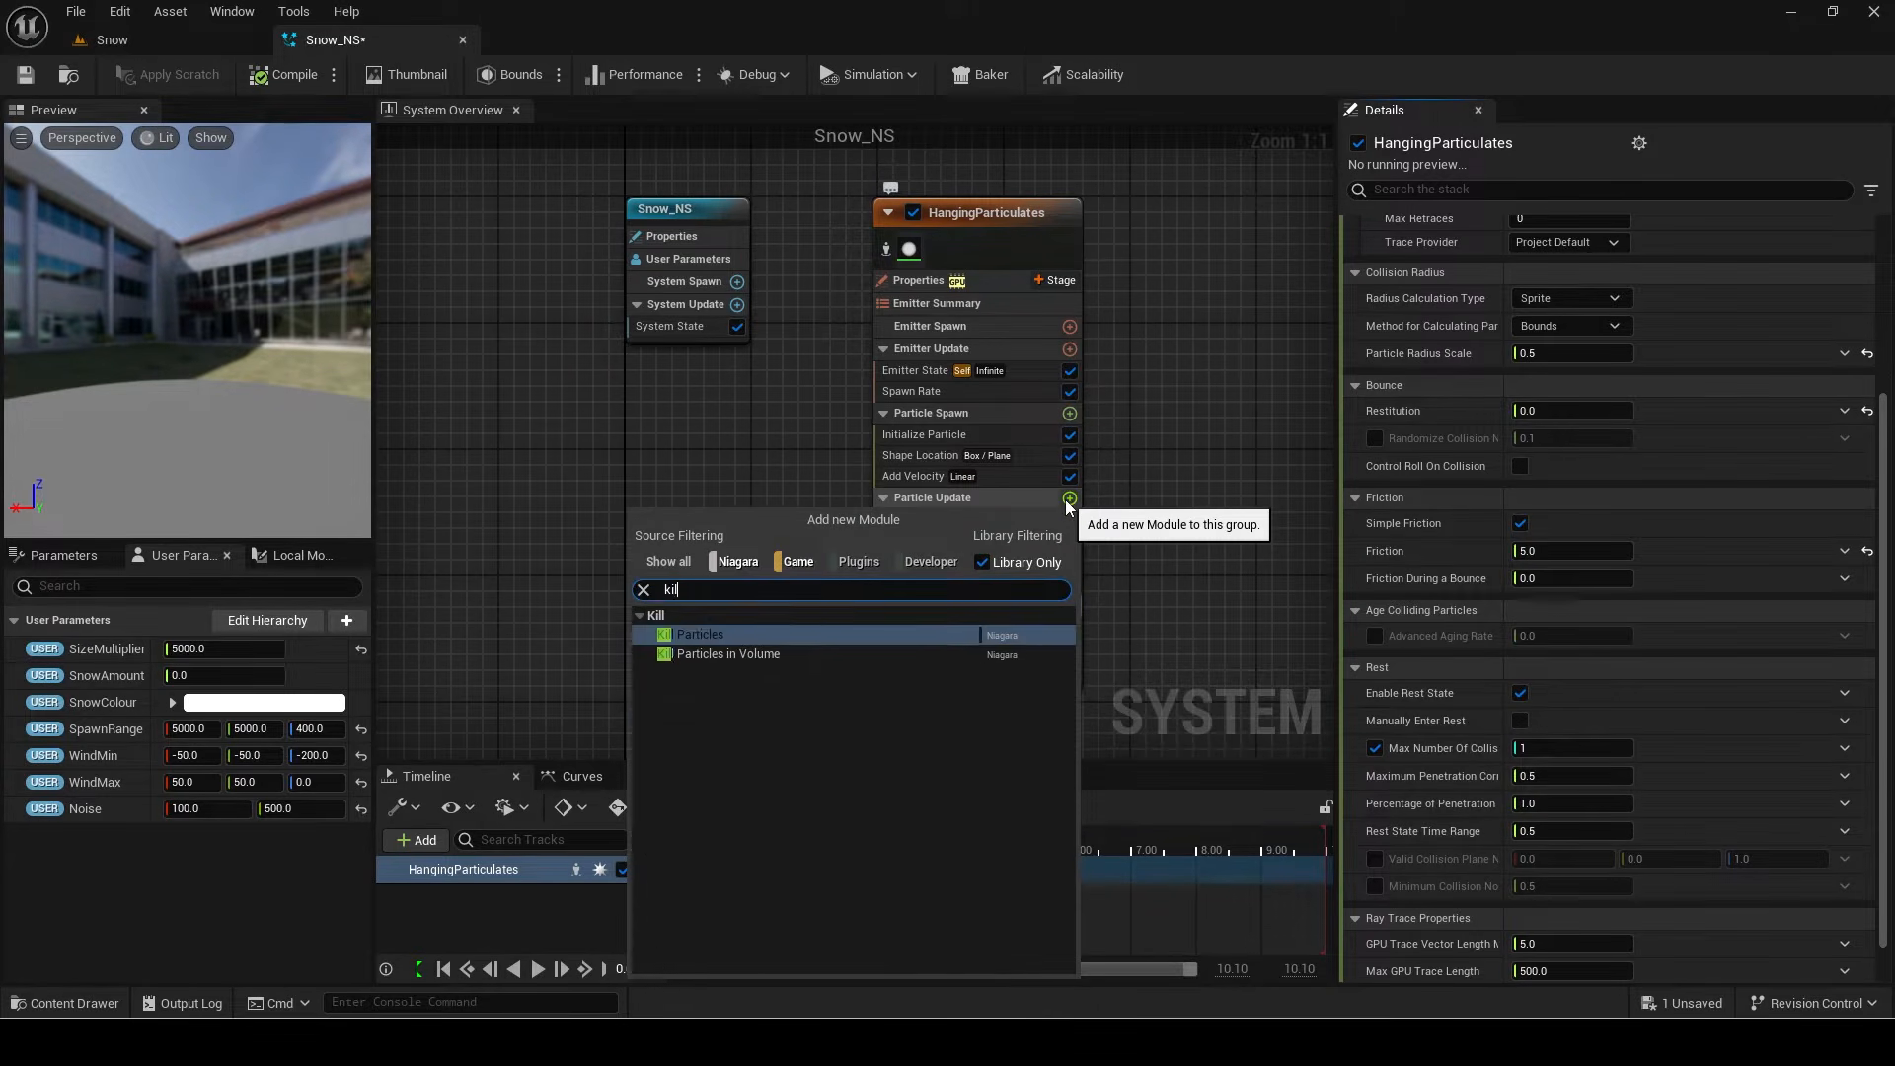
key(Return)
click(1860, 253)
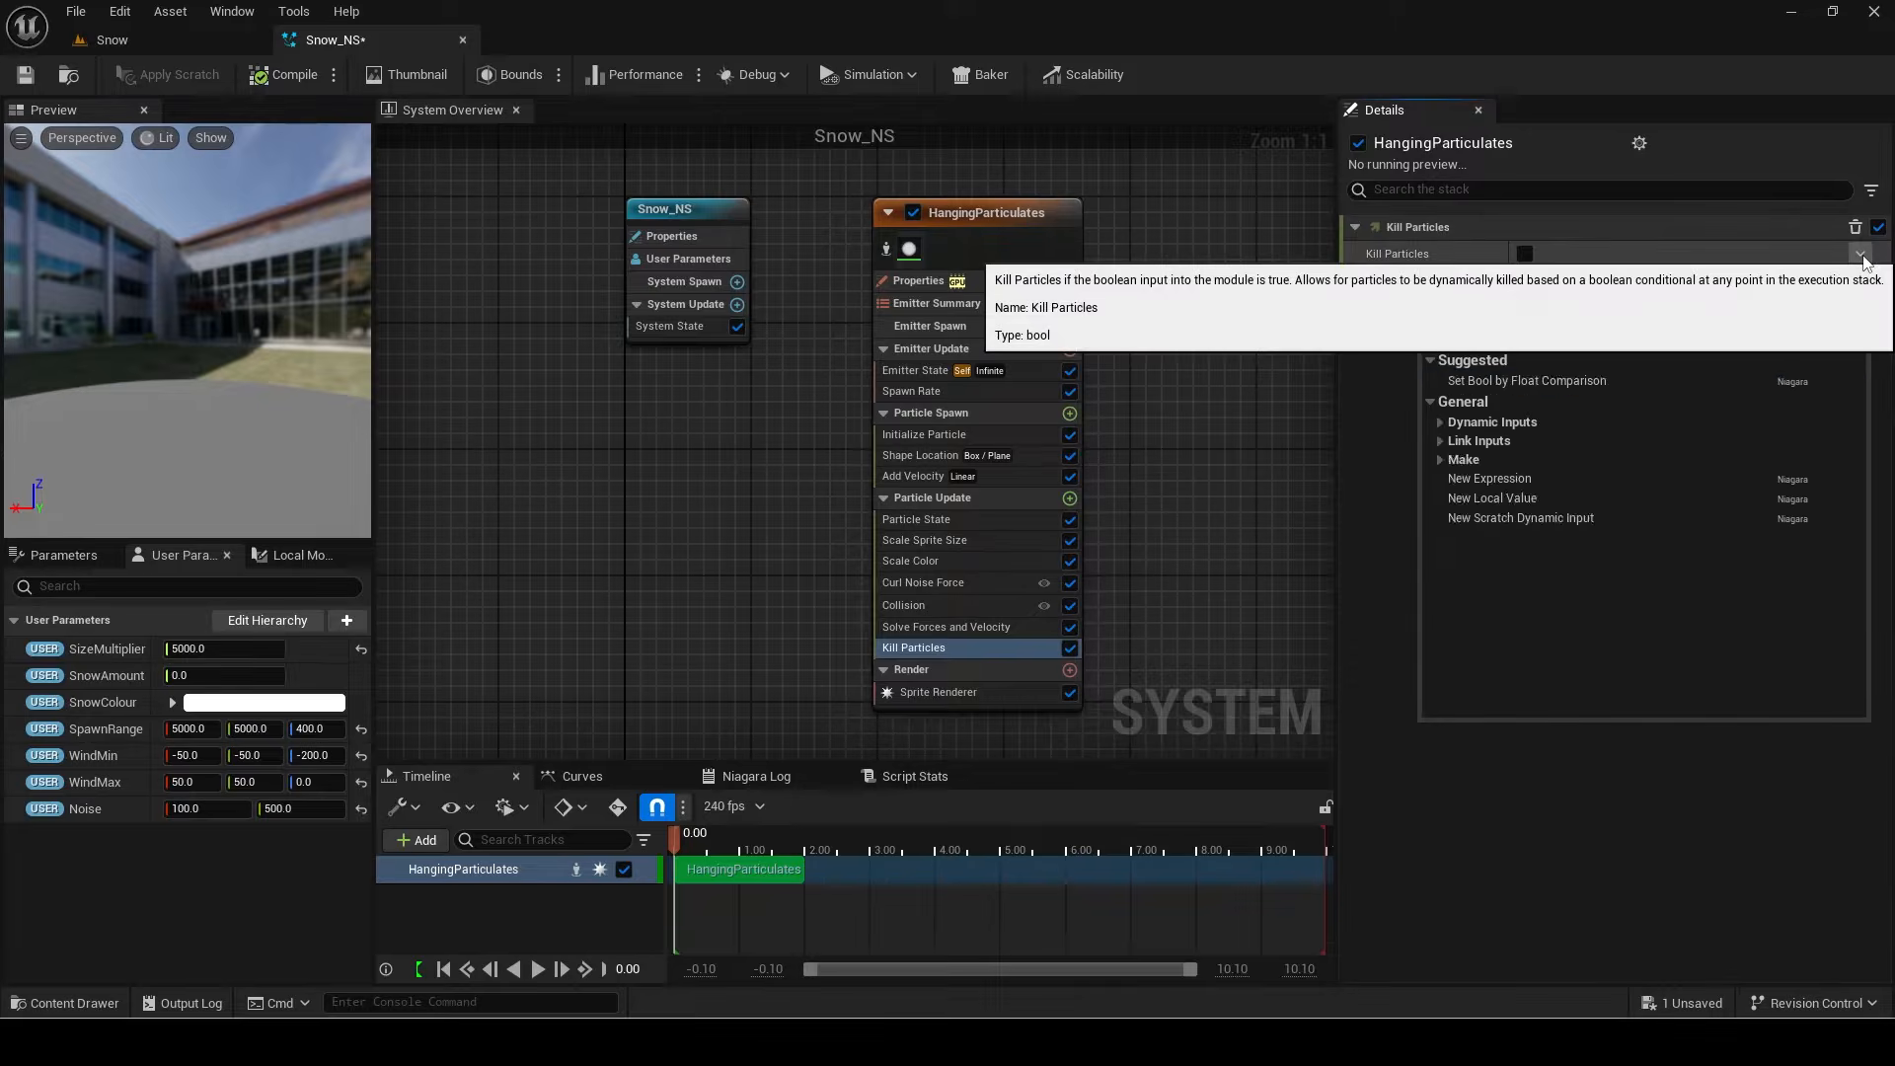
text(hasc)
click(1601, 397)
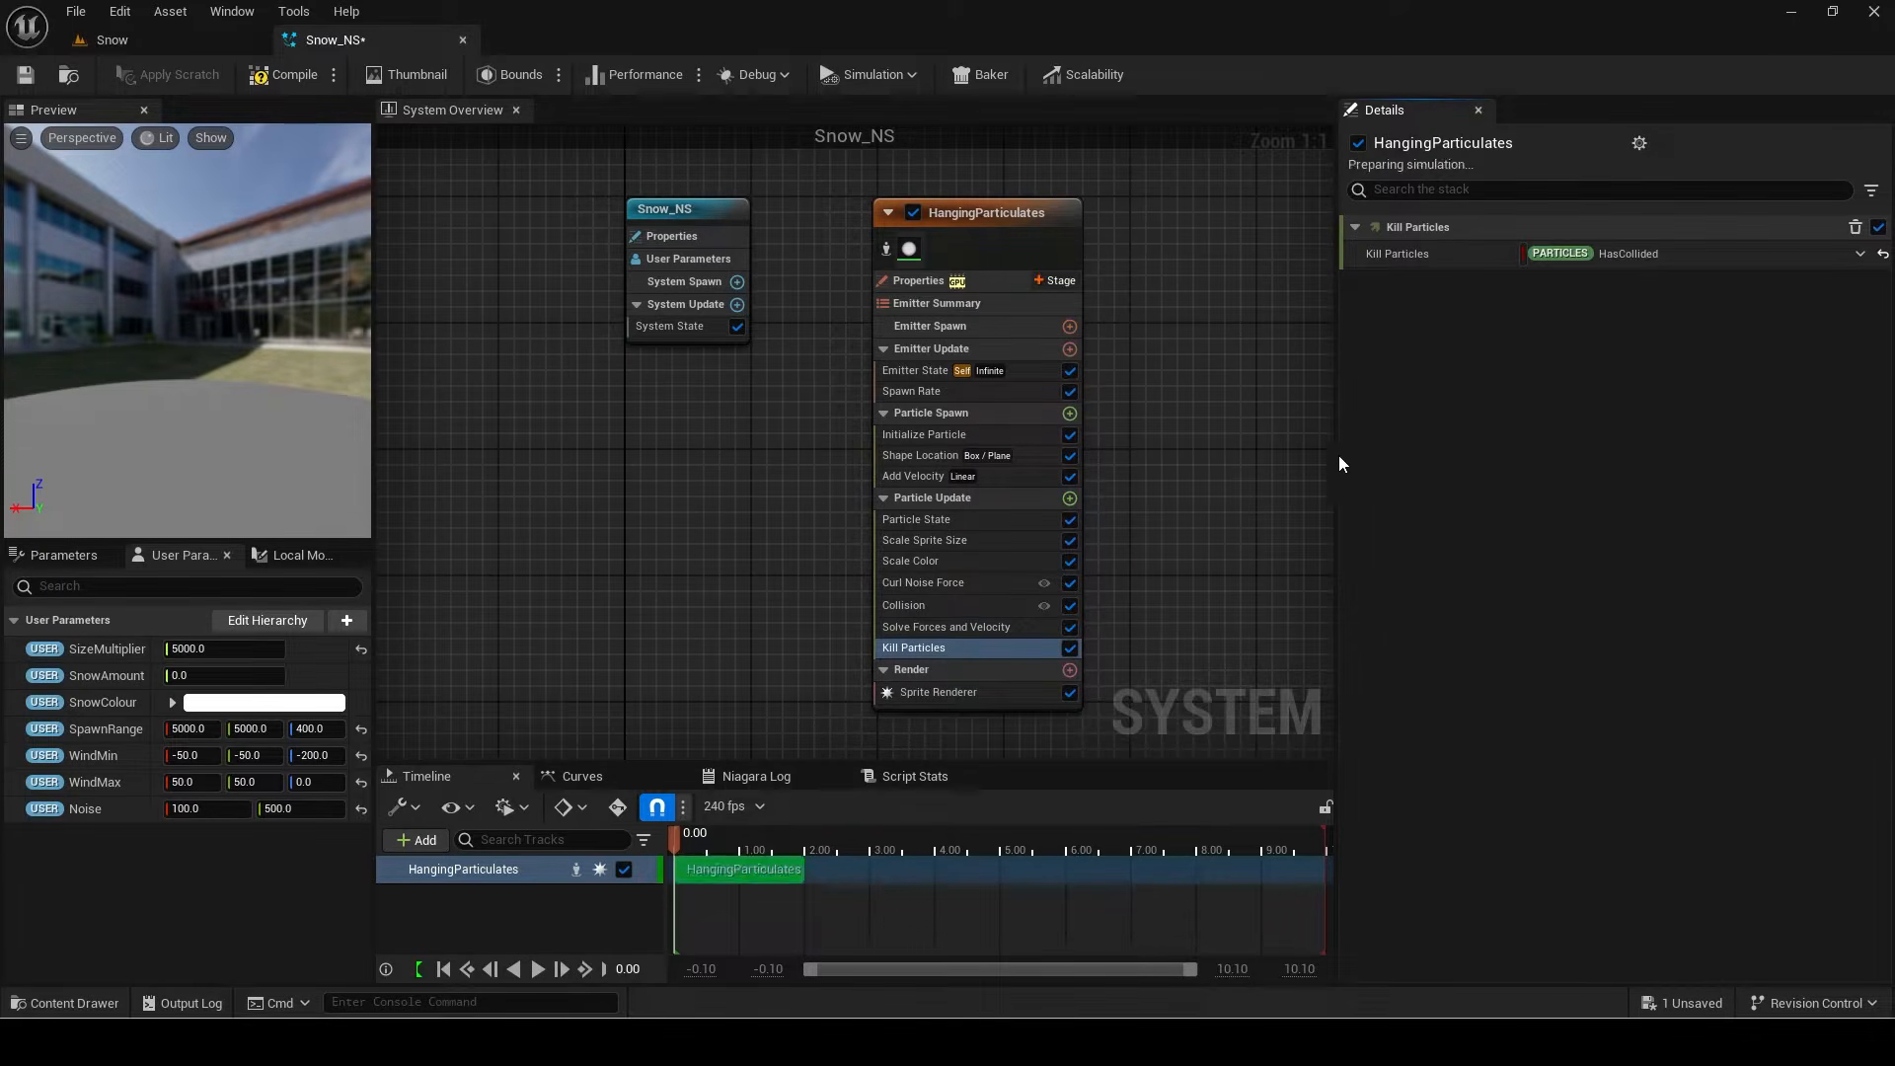
Step: Assign Snowflake_Mat as the Sprite Renderer's material
click(985, 692)
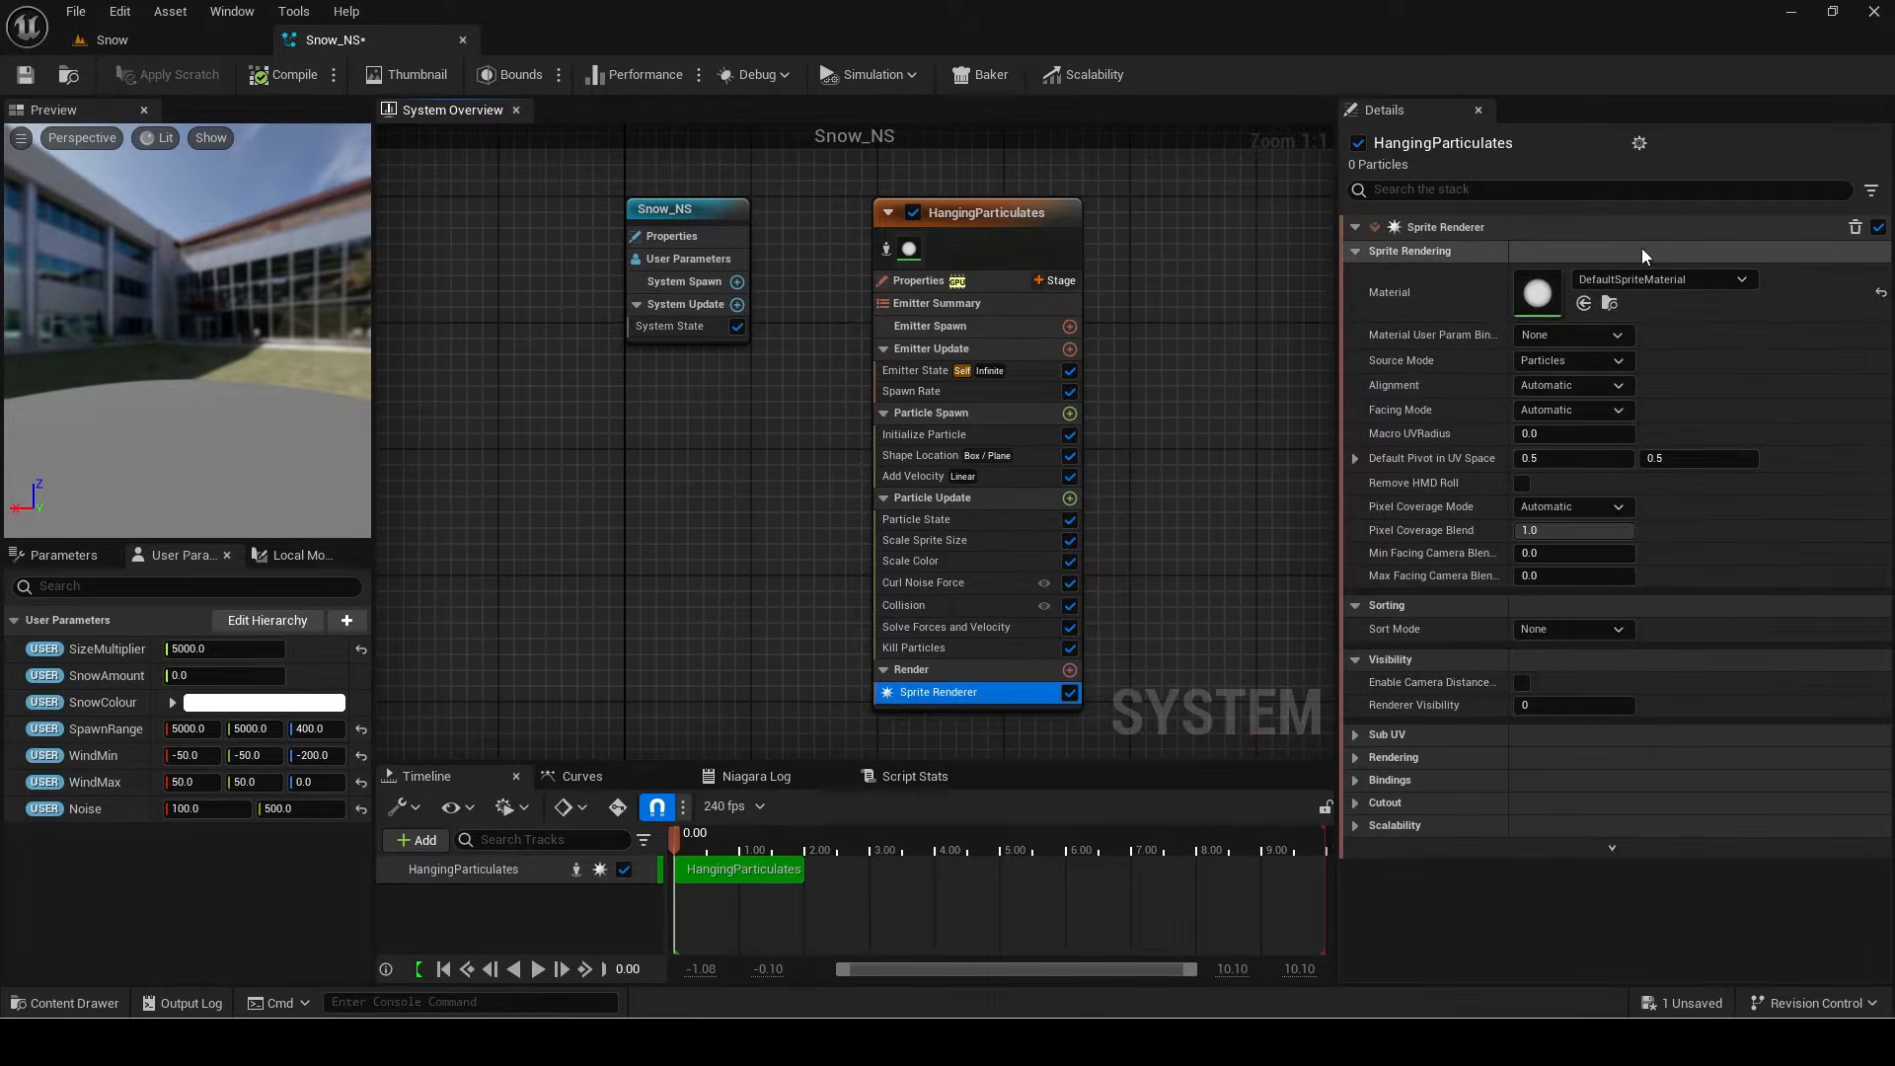
click(1631, 284)
text(snow)
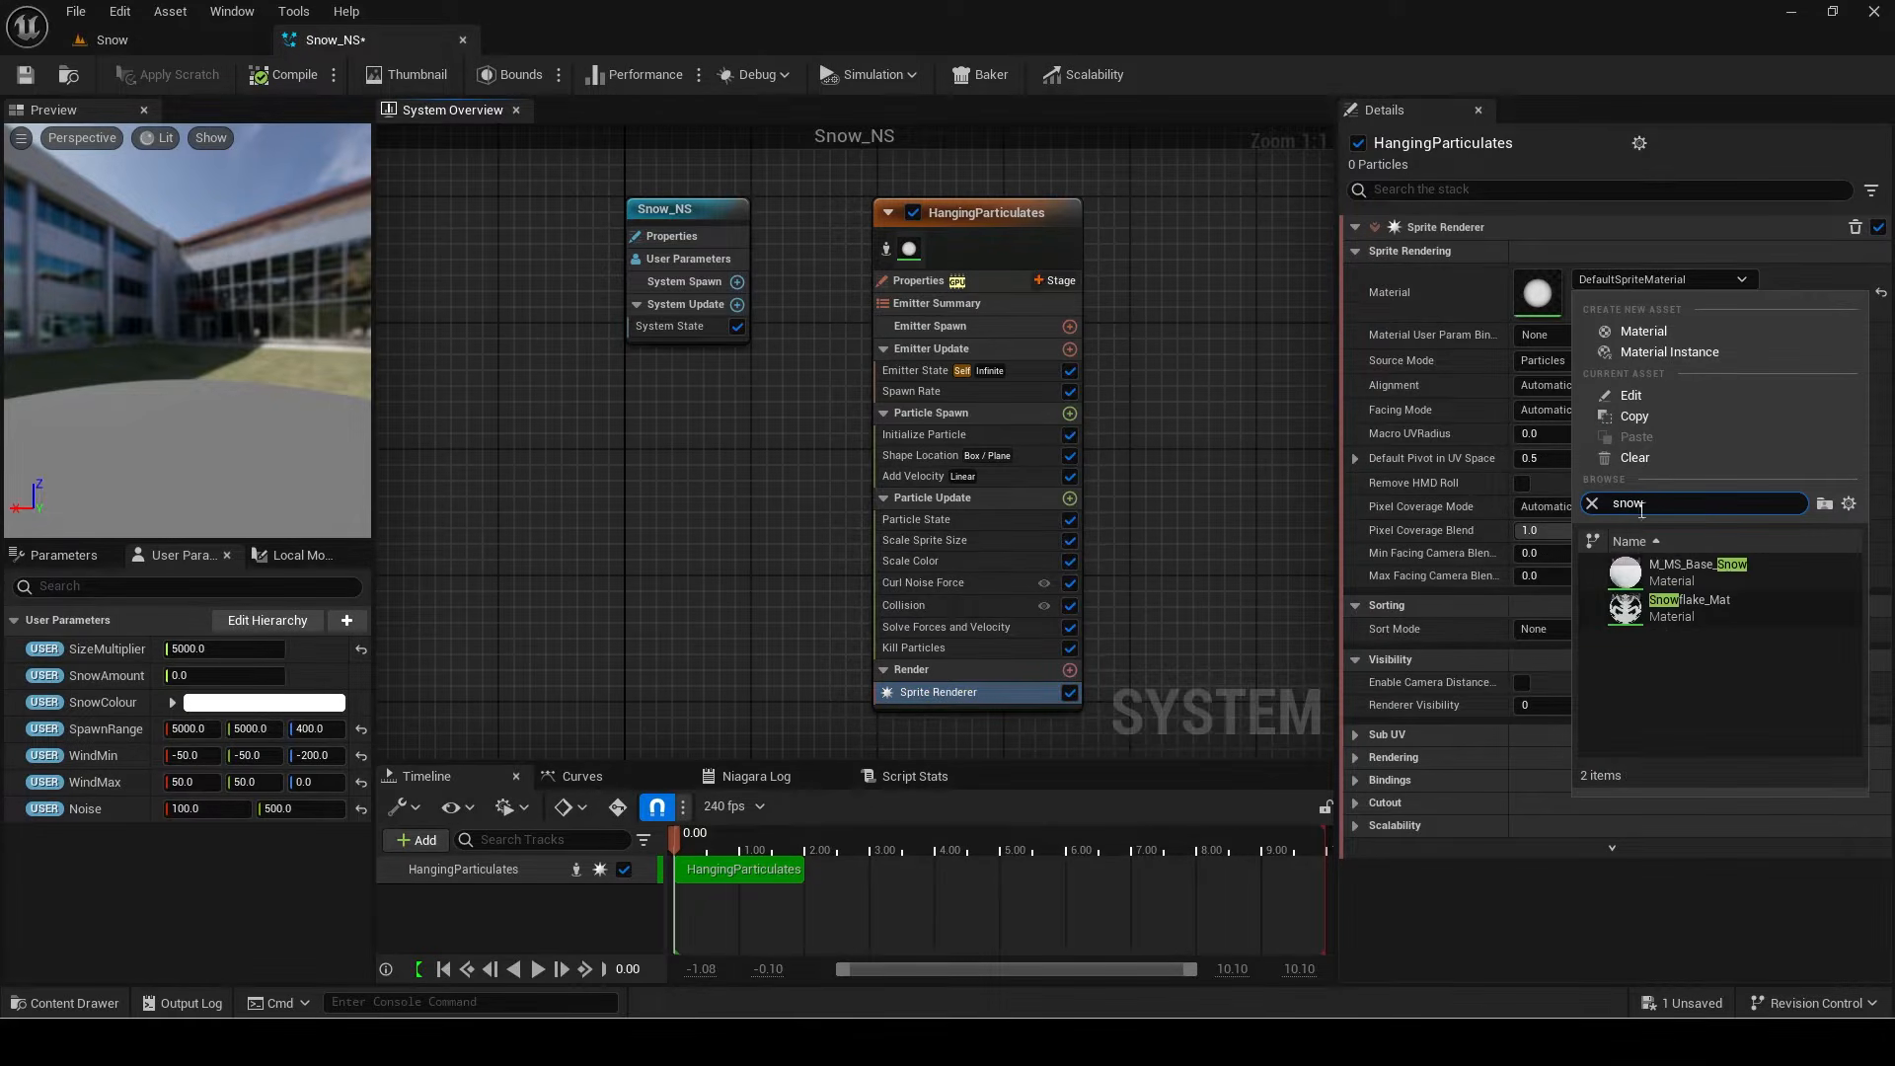
click(1700, 624)
Step: Set the user parameters SizeMultiplier to 1 and SnowAmount to 5000, and preview the simulation from the start
click(208, 657)
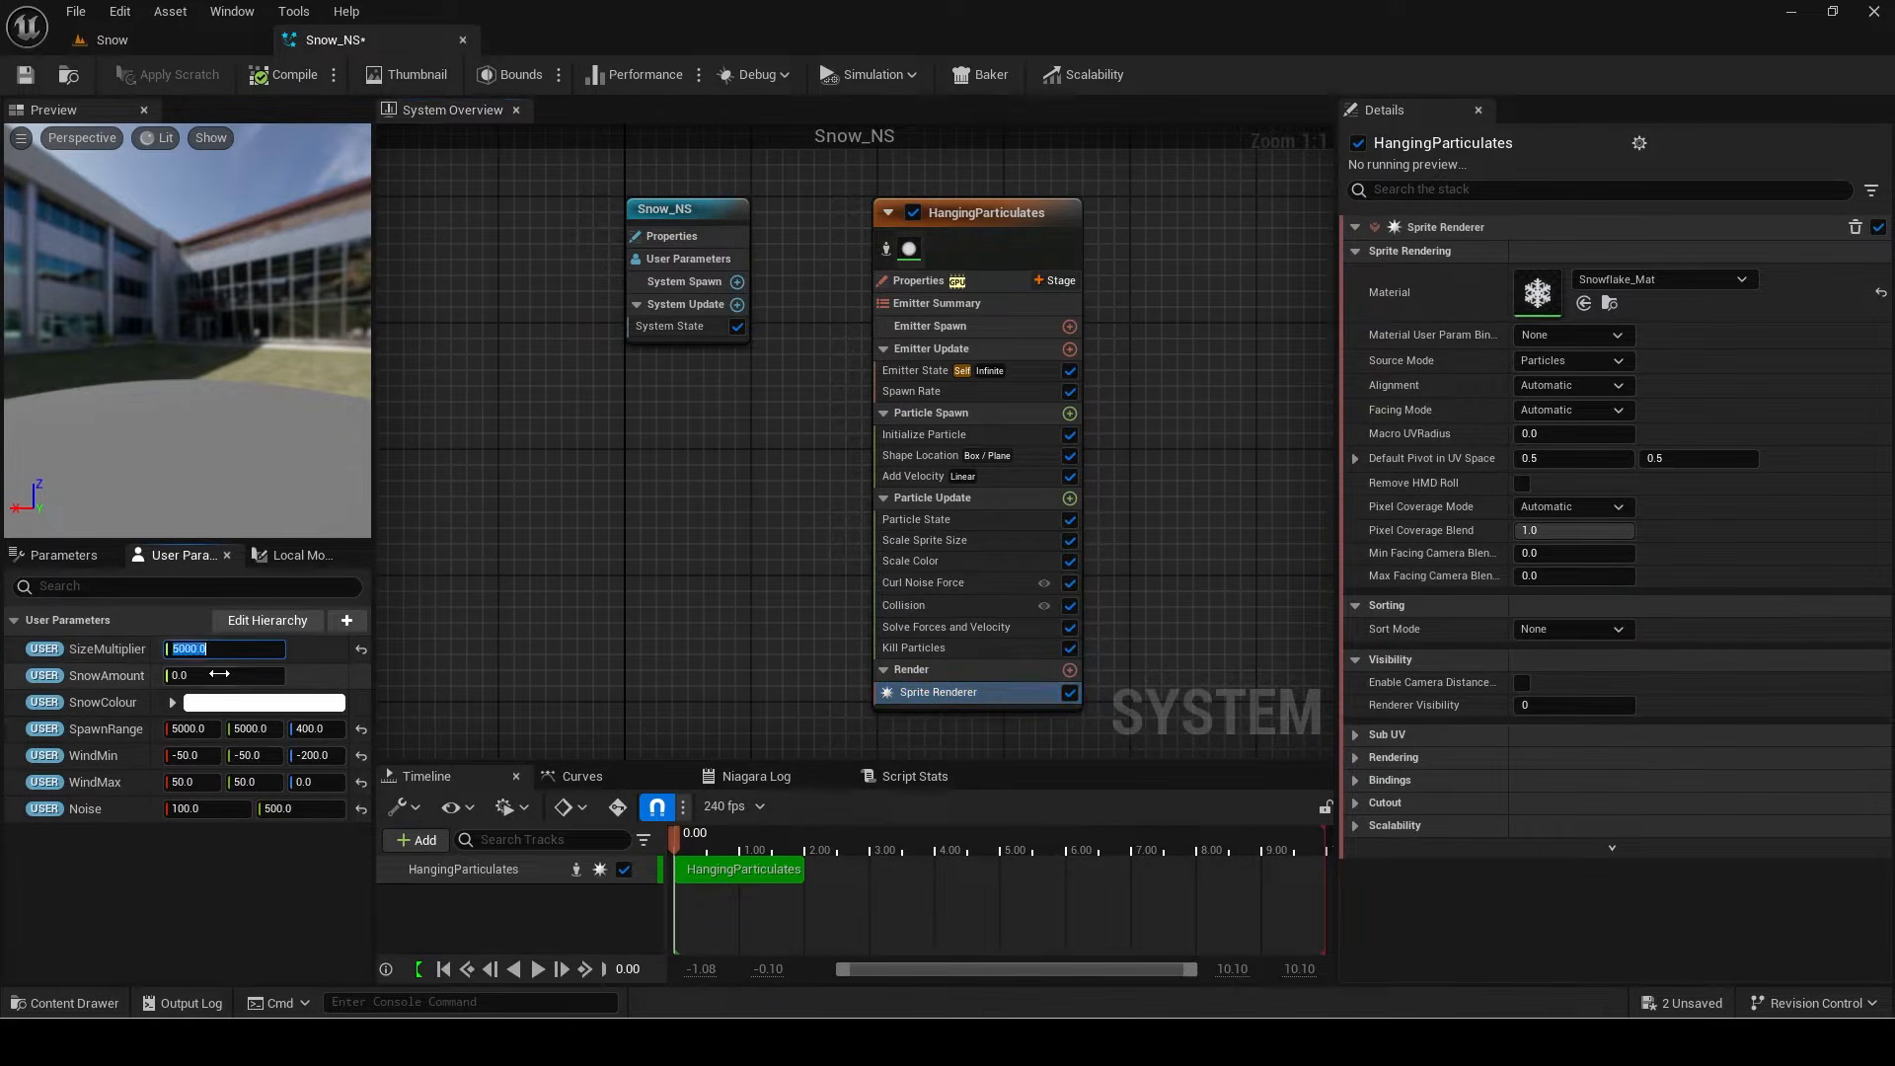
click(684, 840)
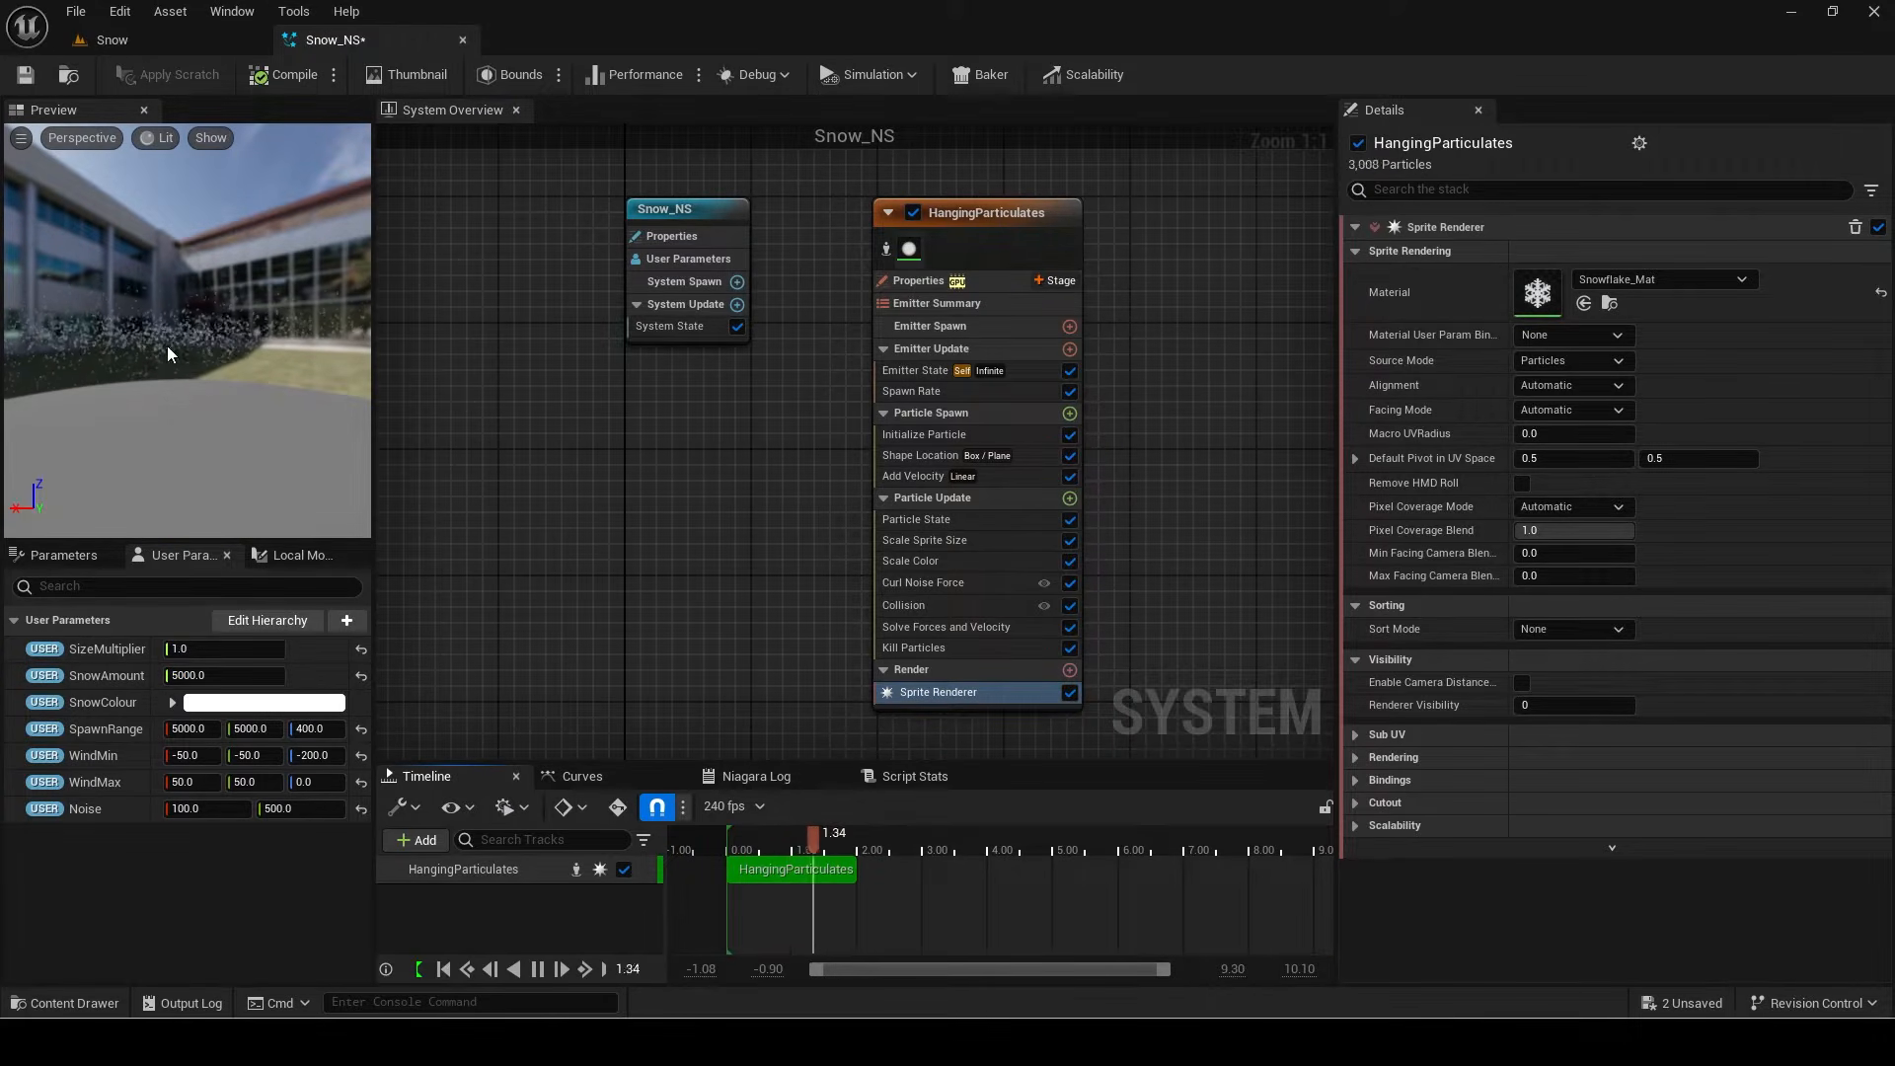
click(755, 849)
click(444, 969)
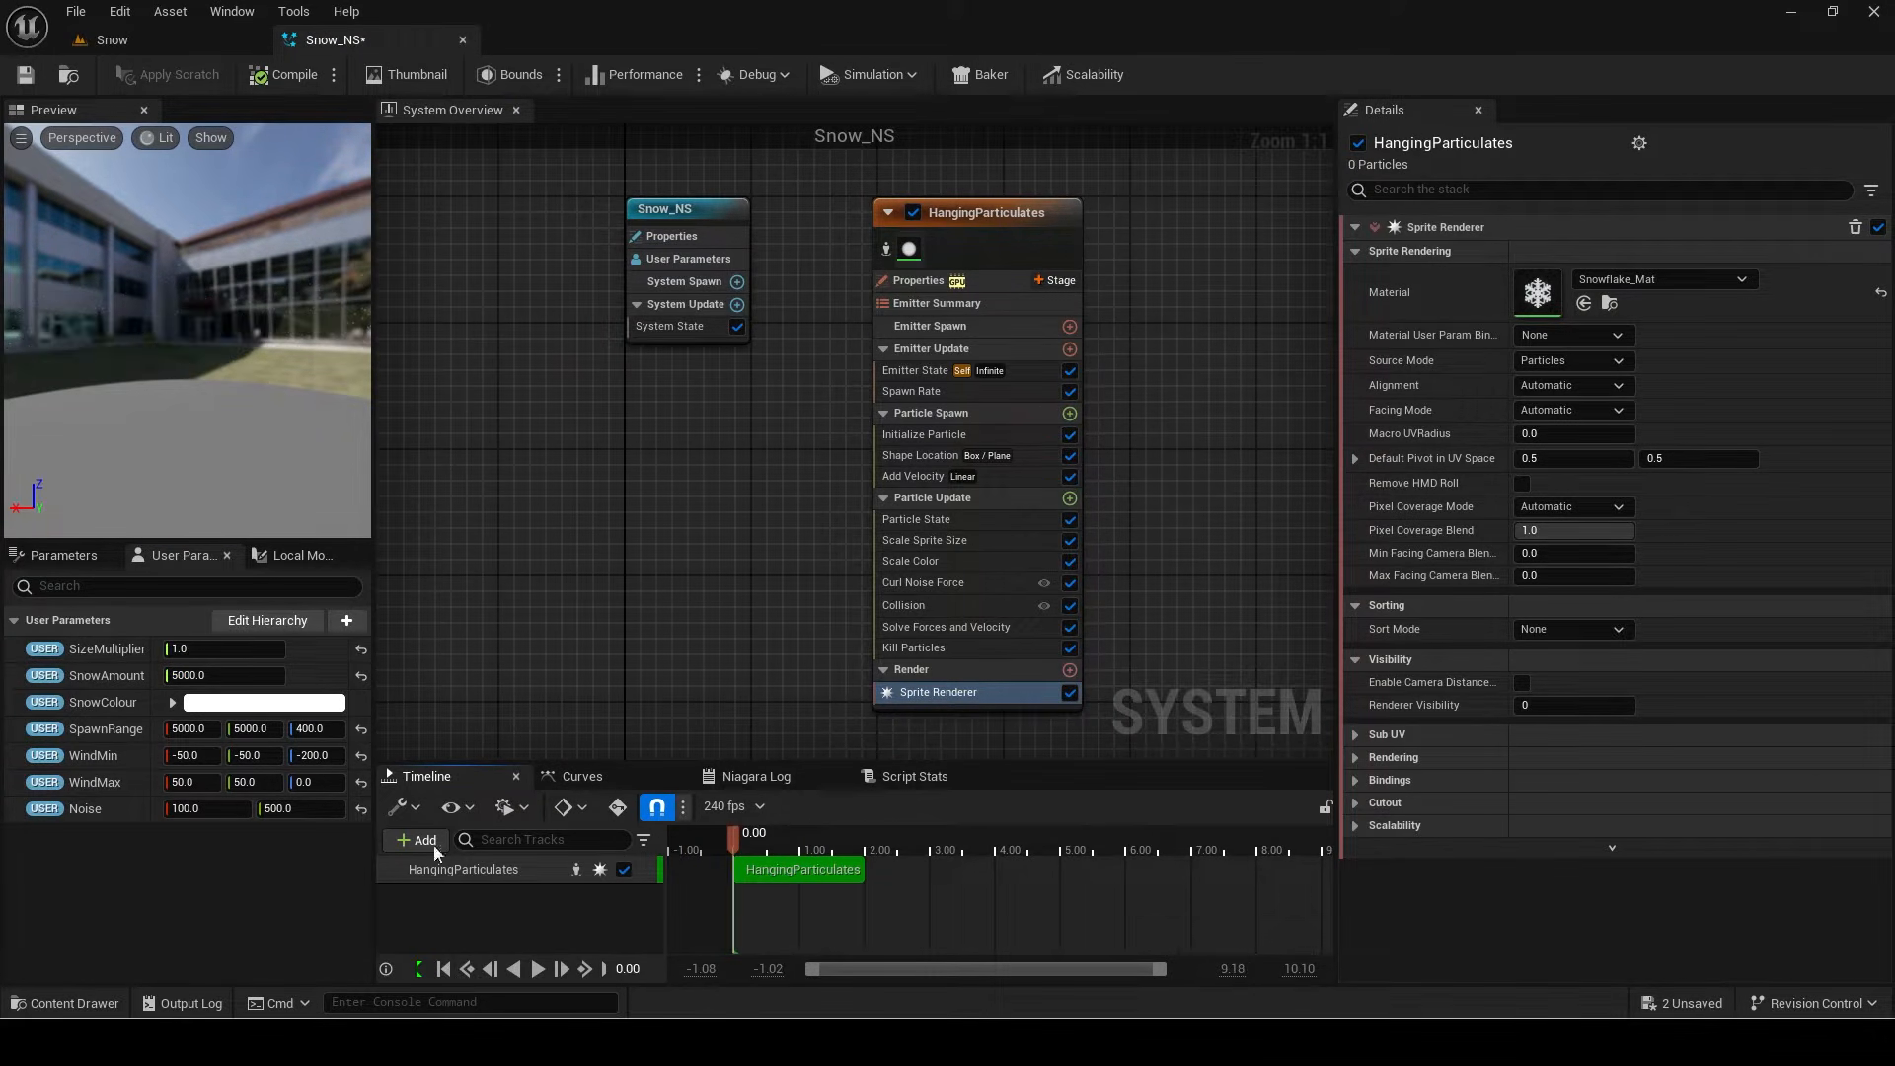
Step: Close the Snow_NS system and save all unsaved content from the Snow level
click(462, 39)
right_drag(864, 397, 864, 513)
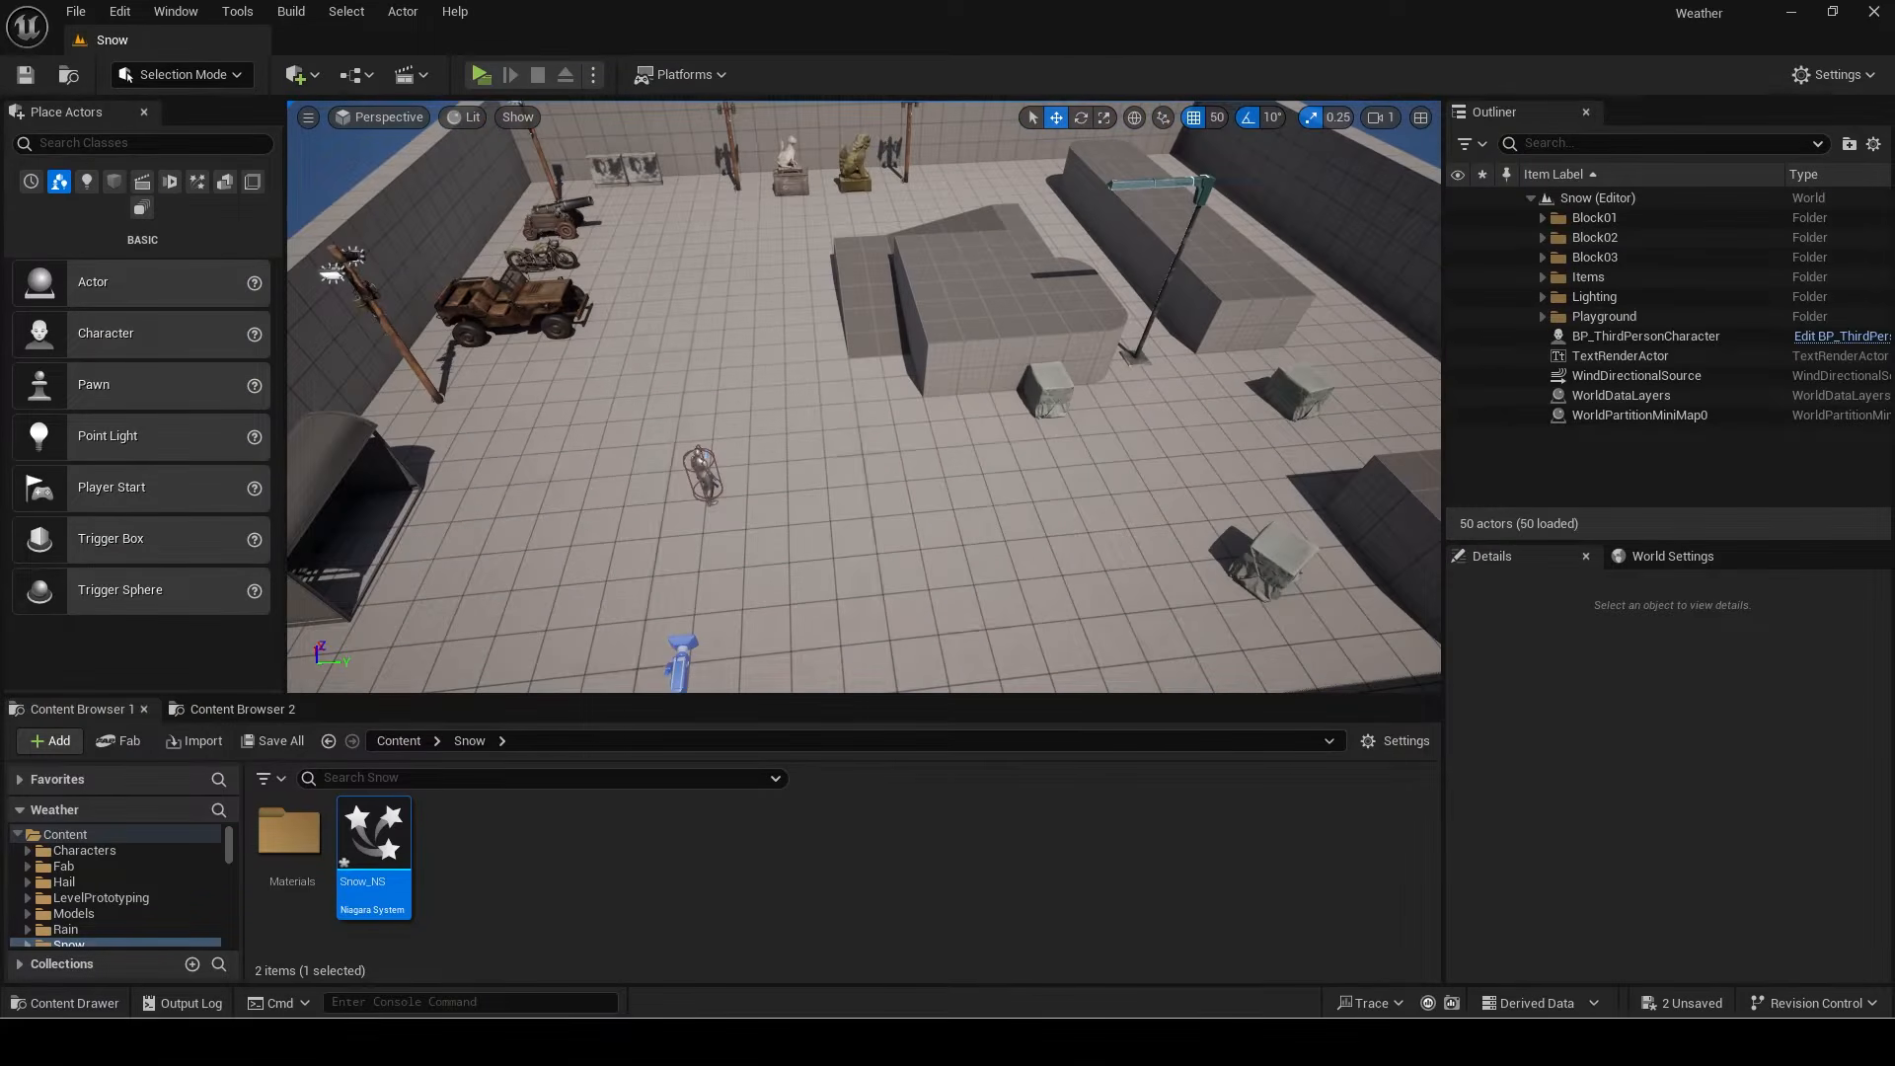
click(302, 743)
click(1113, 741)
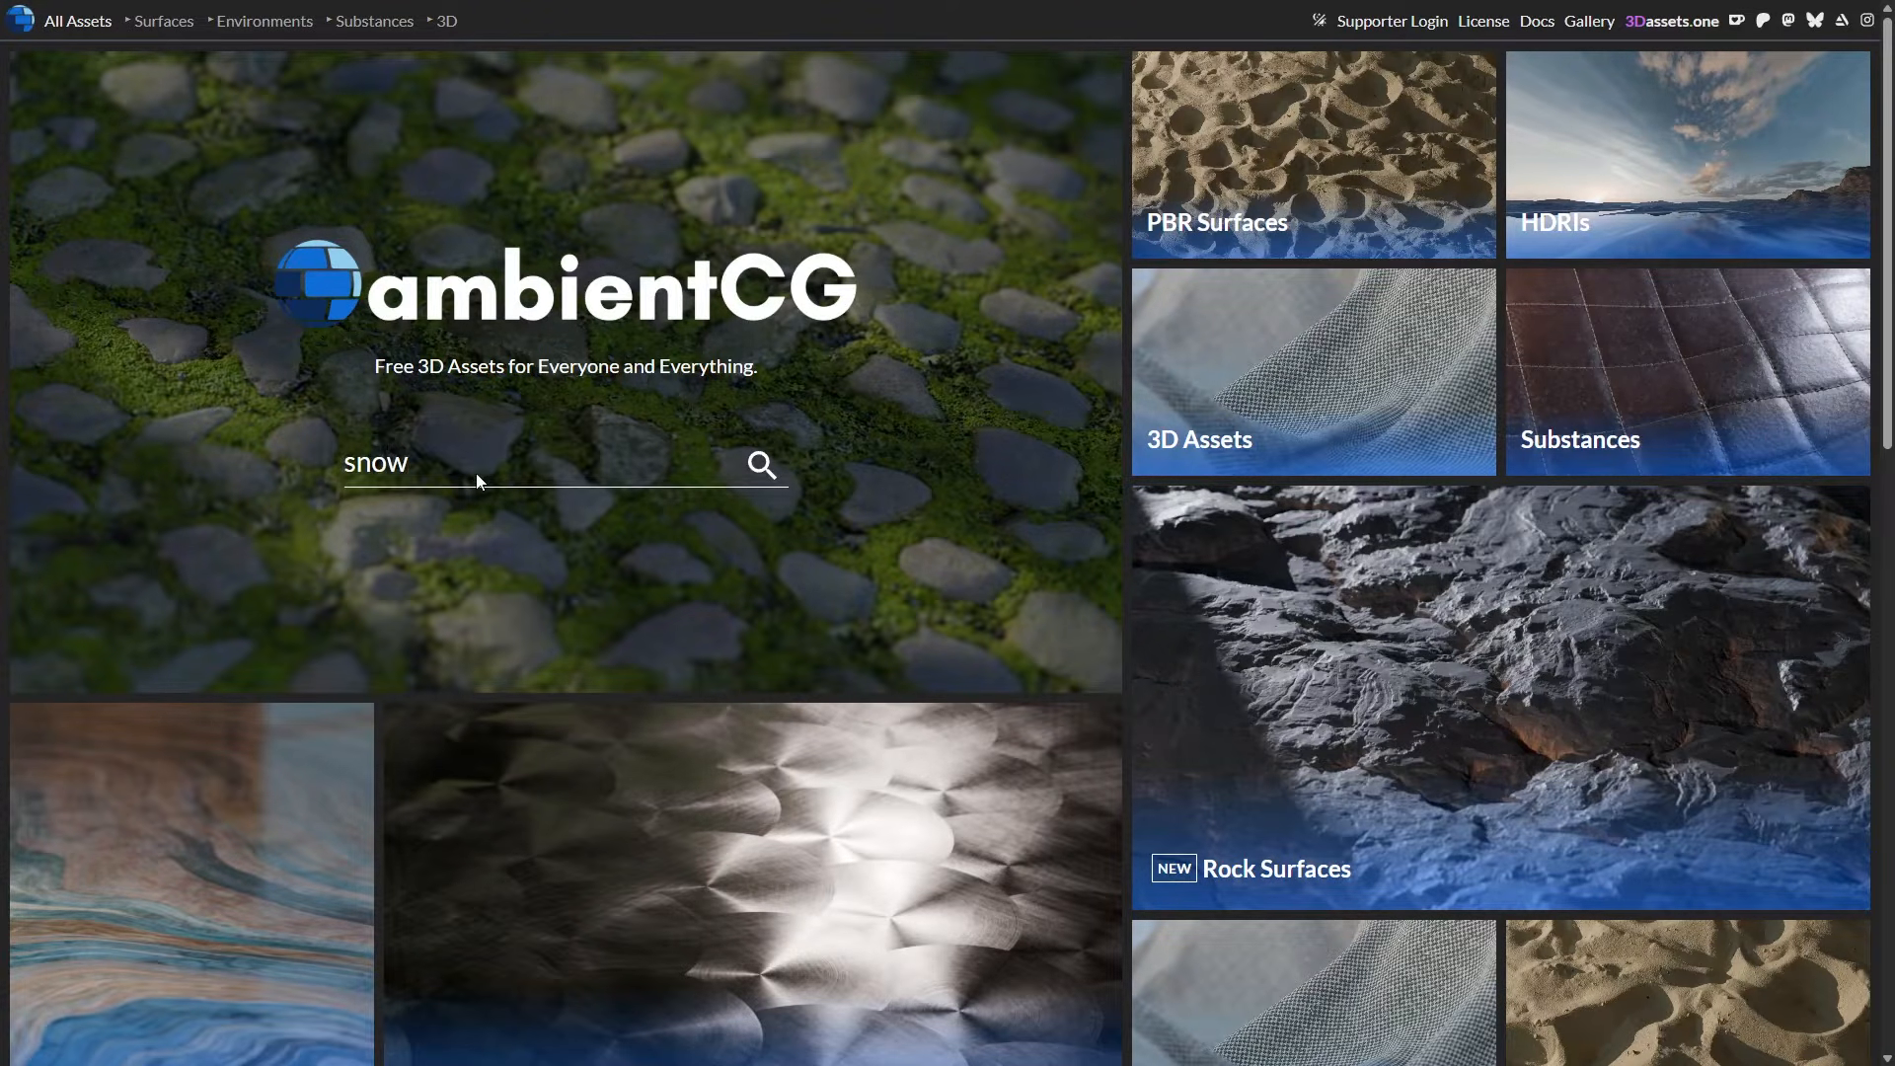
Step: Search the ambientCG website for snow, accepting the privacy notice, and open the first snow surface
key(Return)
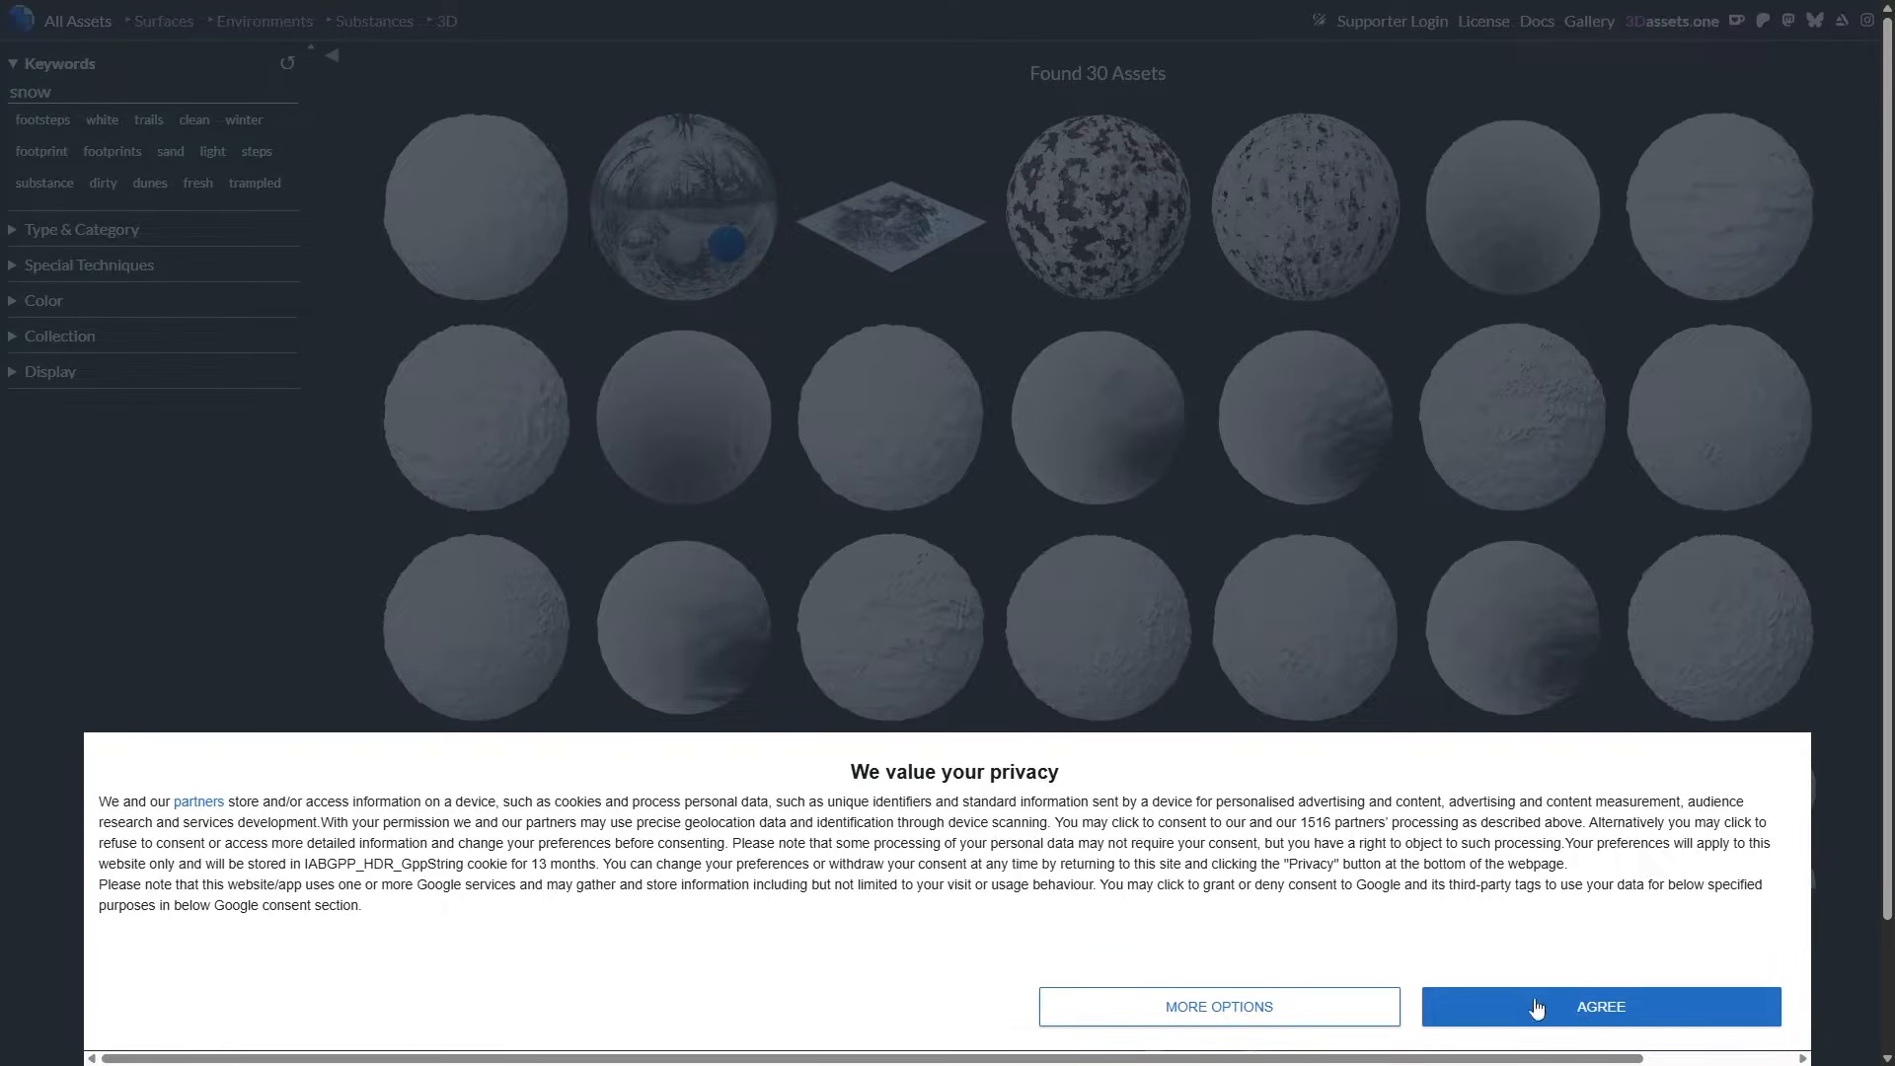
click(1537, 1005)
click(497, 210)
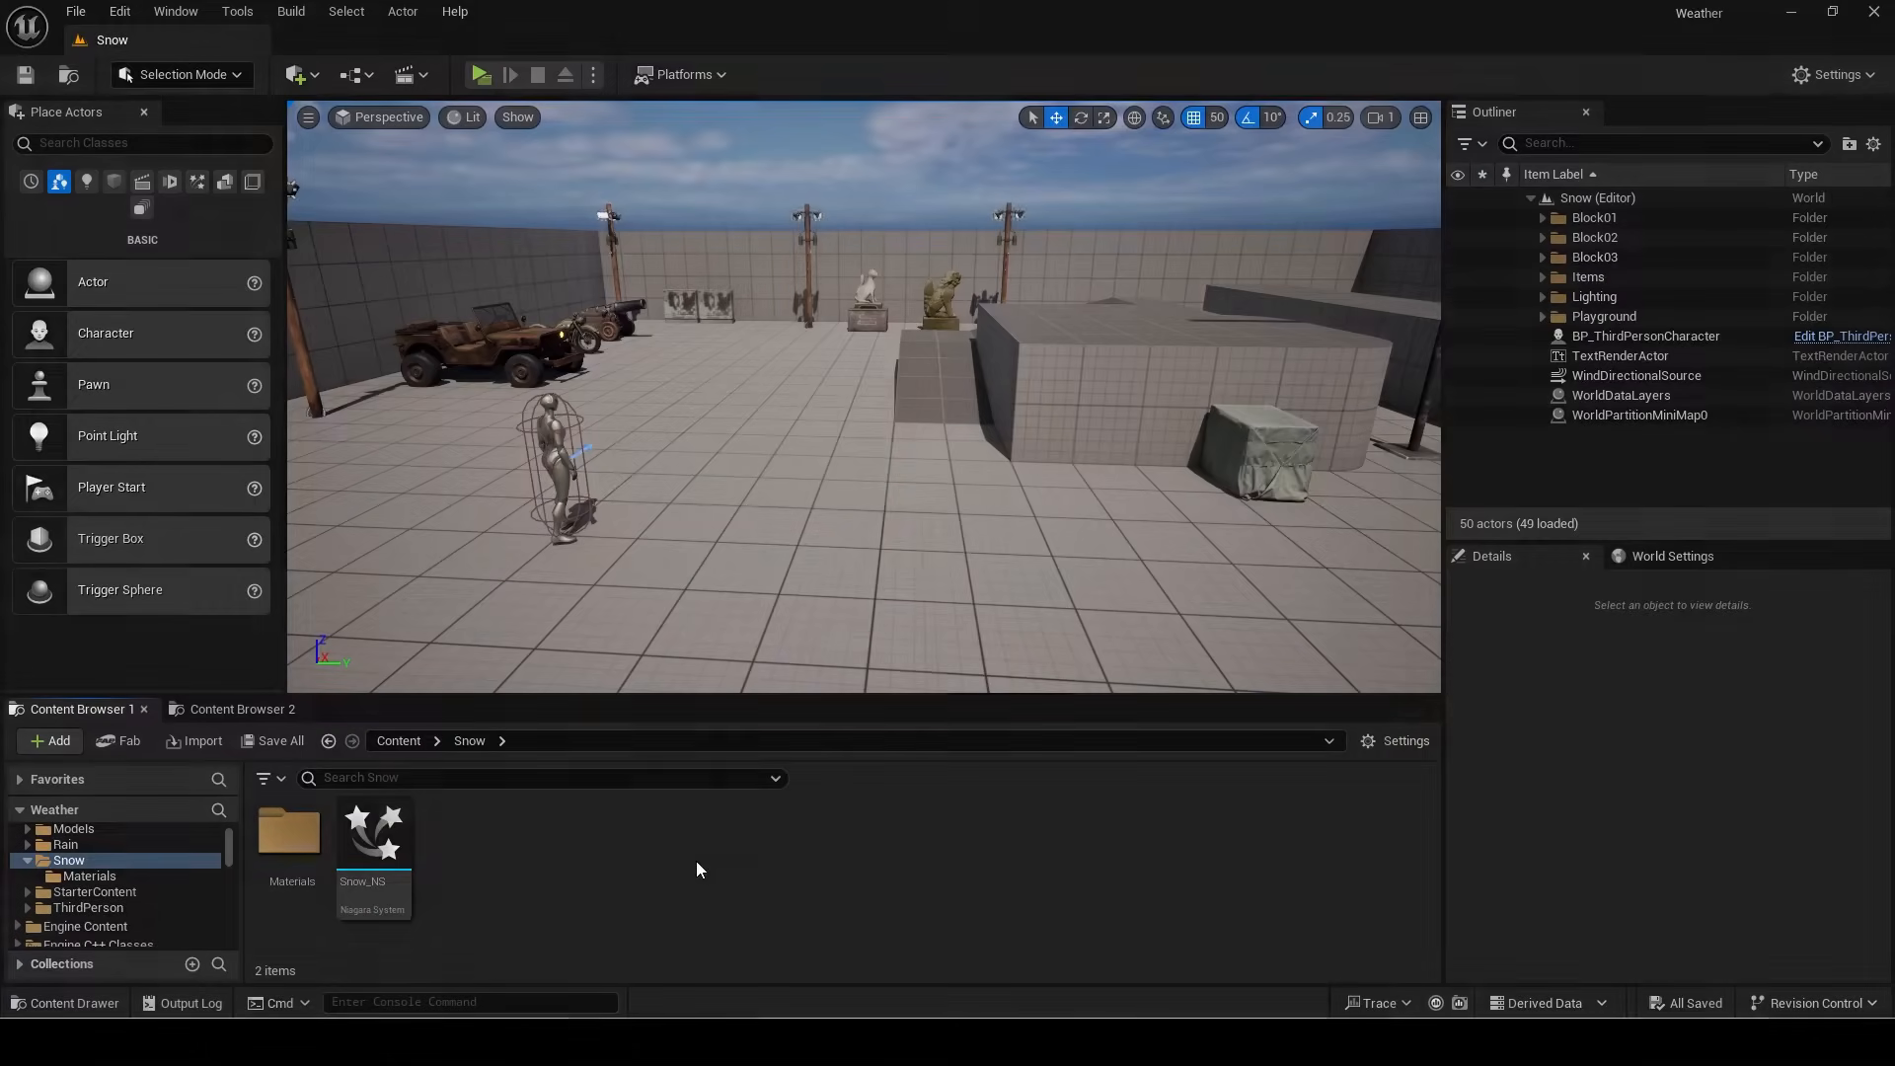
Step: Back in Unreal Engine, create a folder named Surface inside Snow and import the Snow010A color and NormalDX textures into it
right_click(698, 863)
click(795, 222)
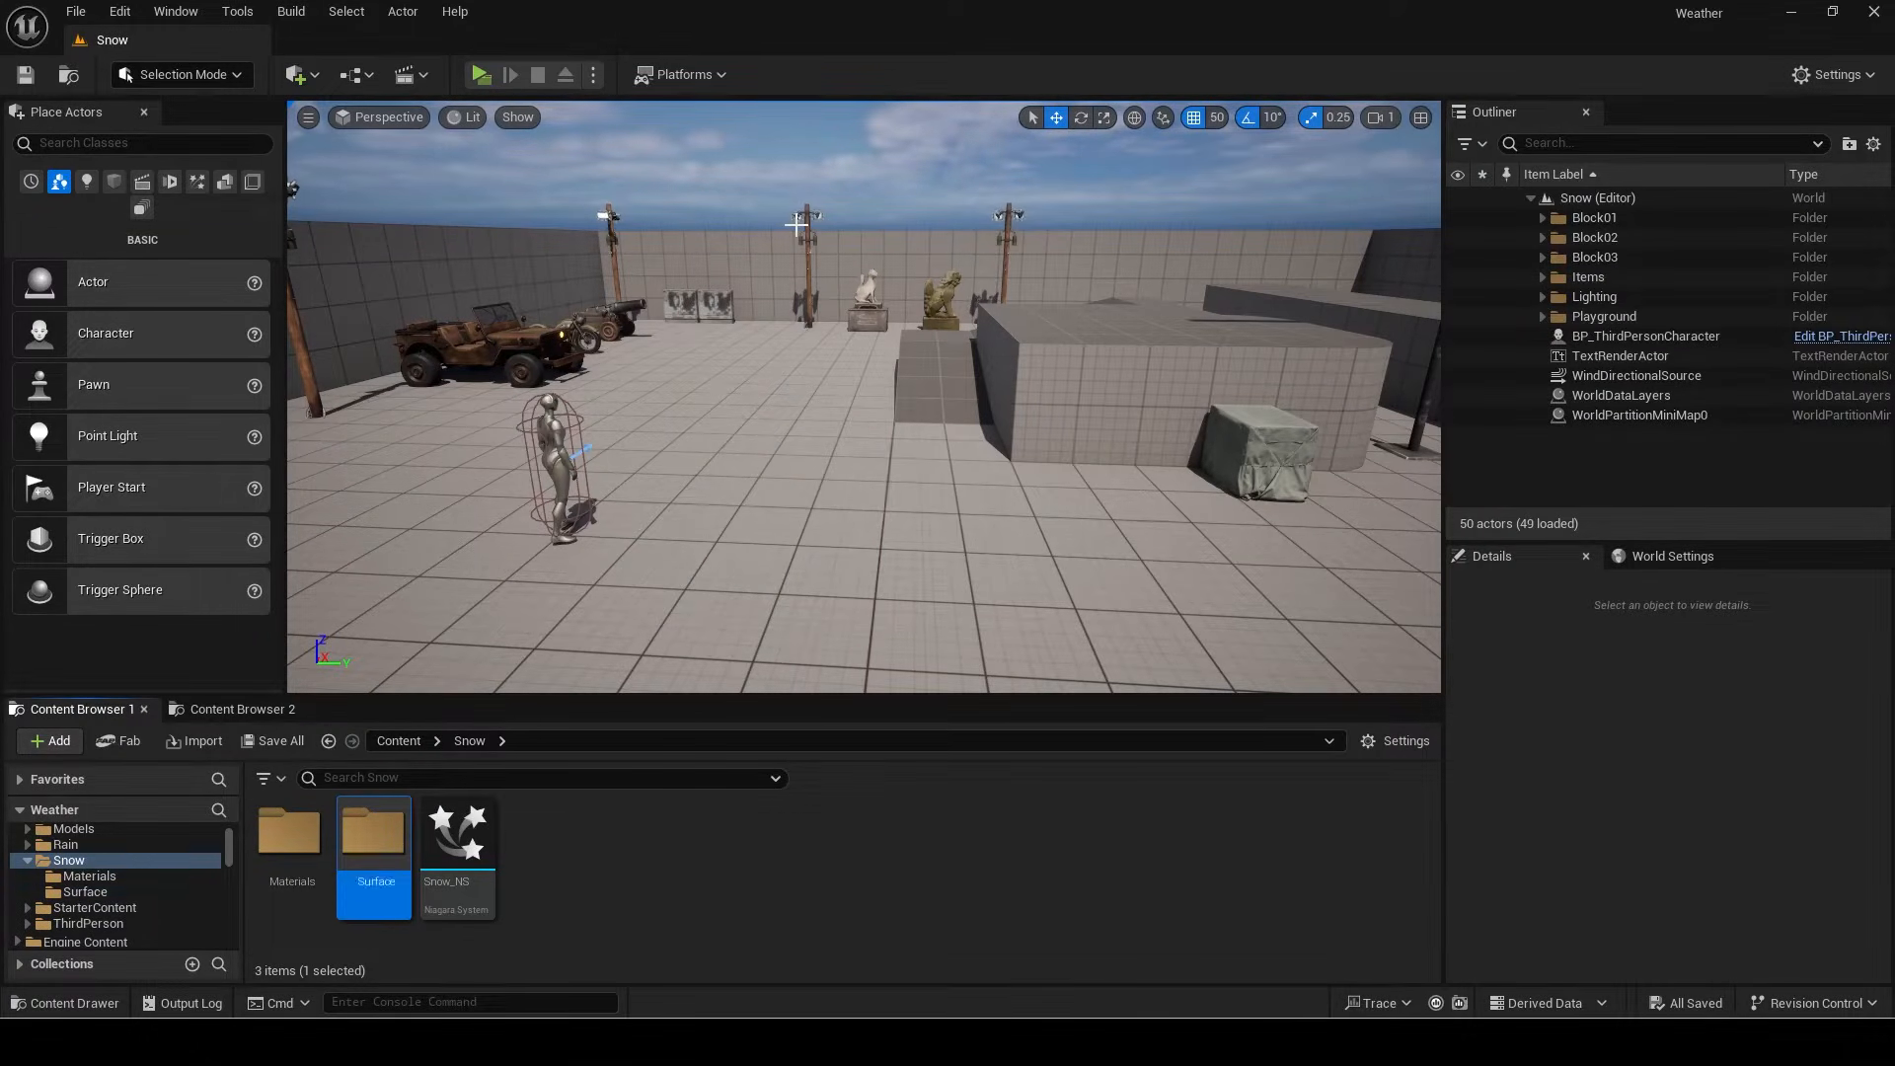
key(Return)
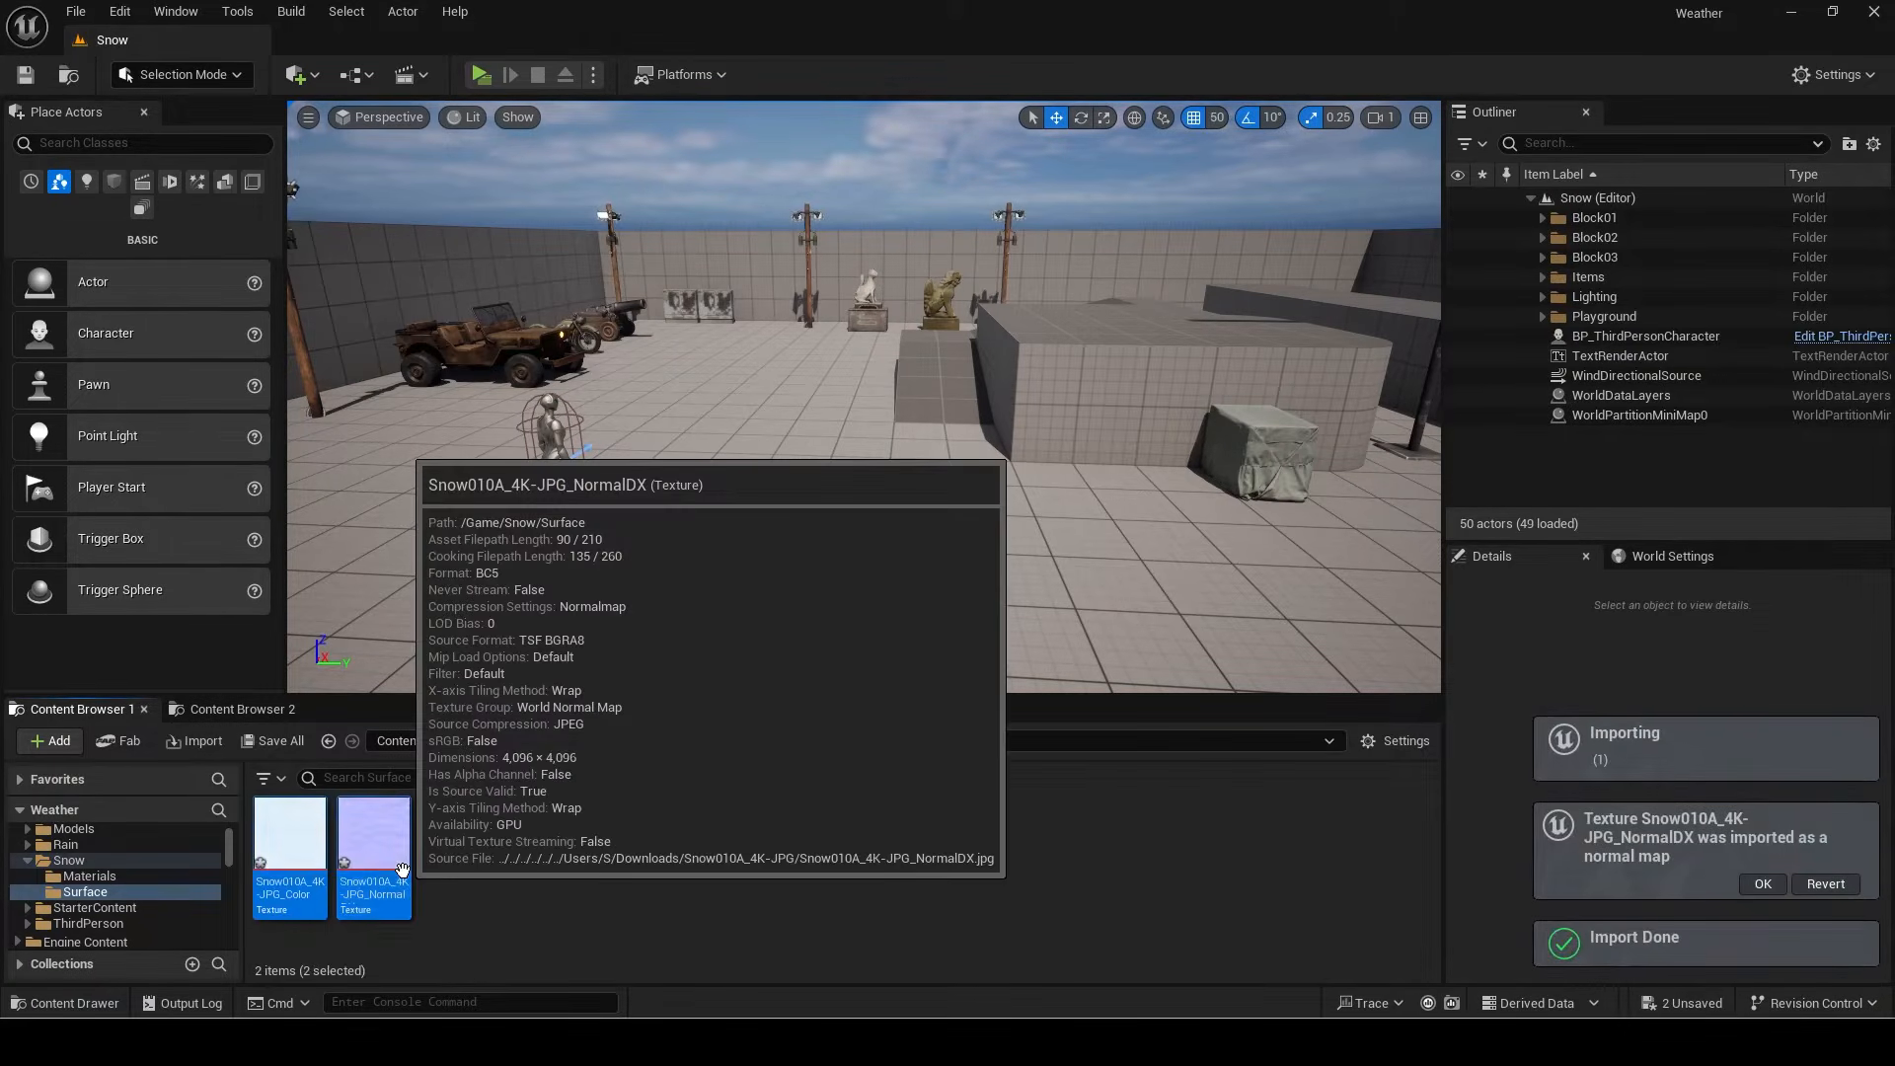
Step: Rename the imported normal texture Snow_Normal and the color texture Snow_Diffuse
click(402, 875)
key(F2)
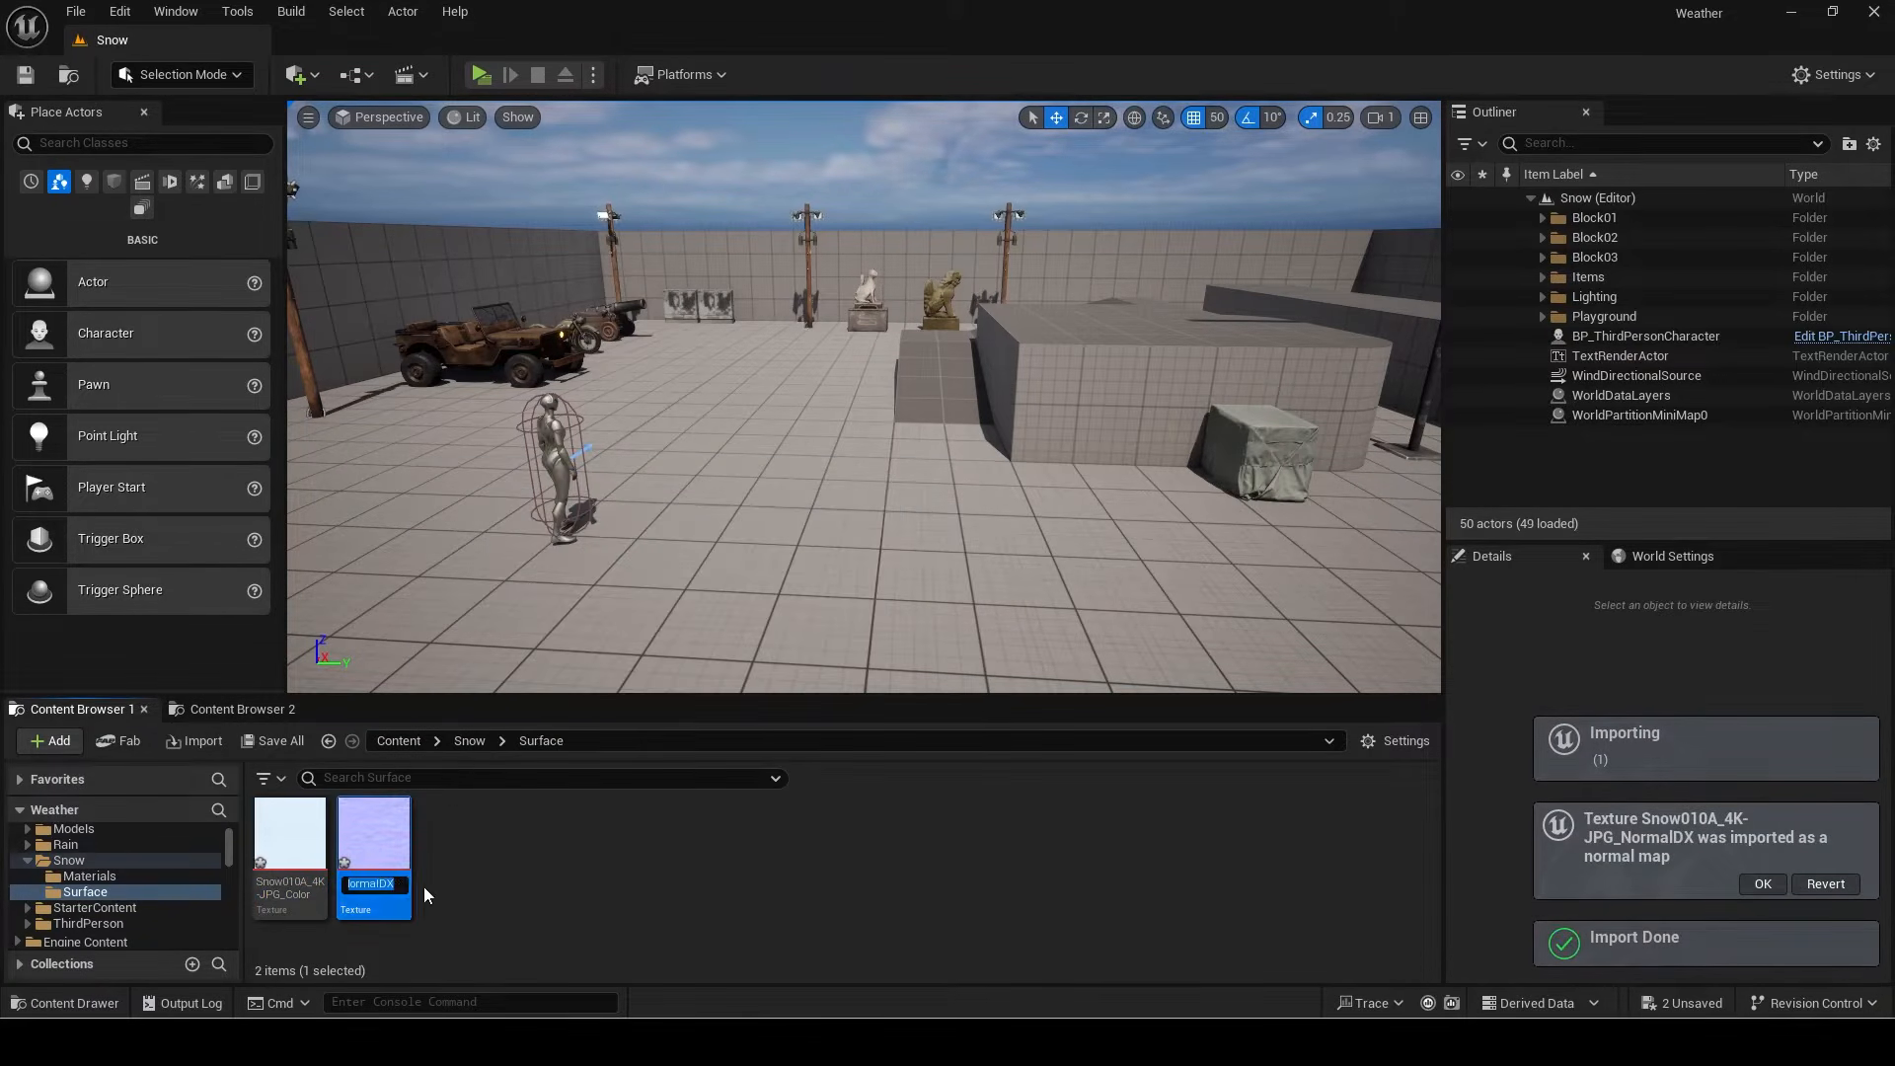
text(Snow_Normal)
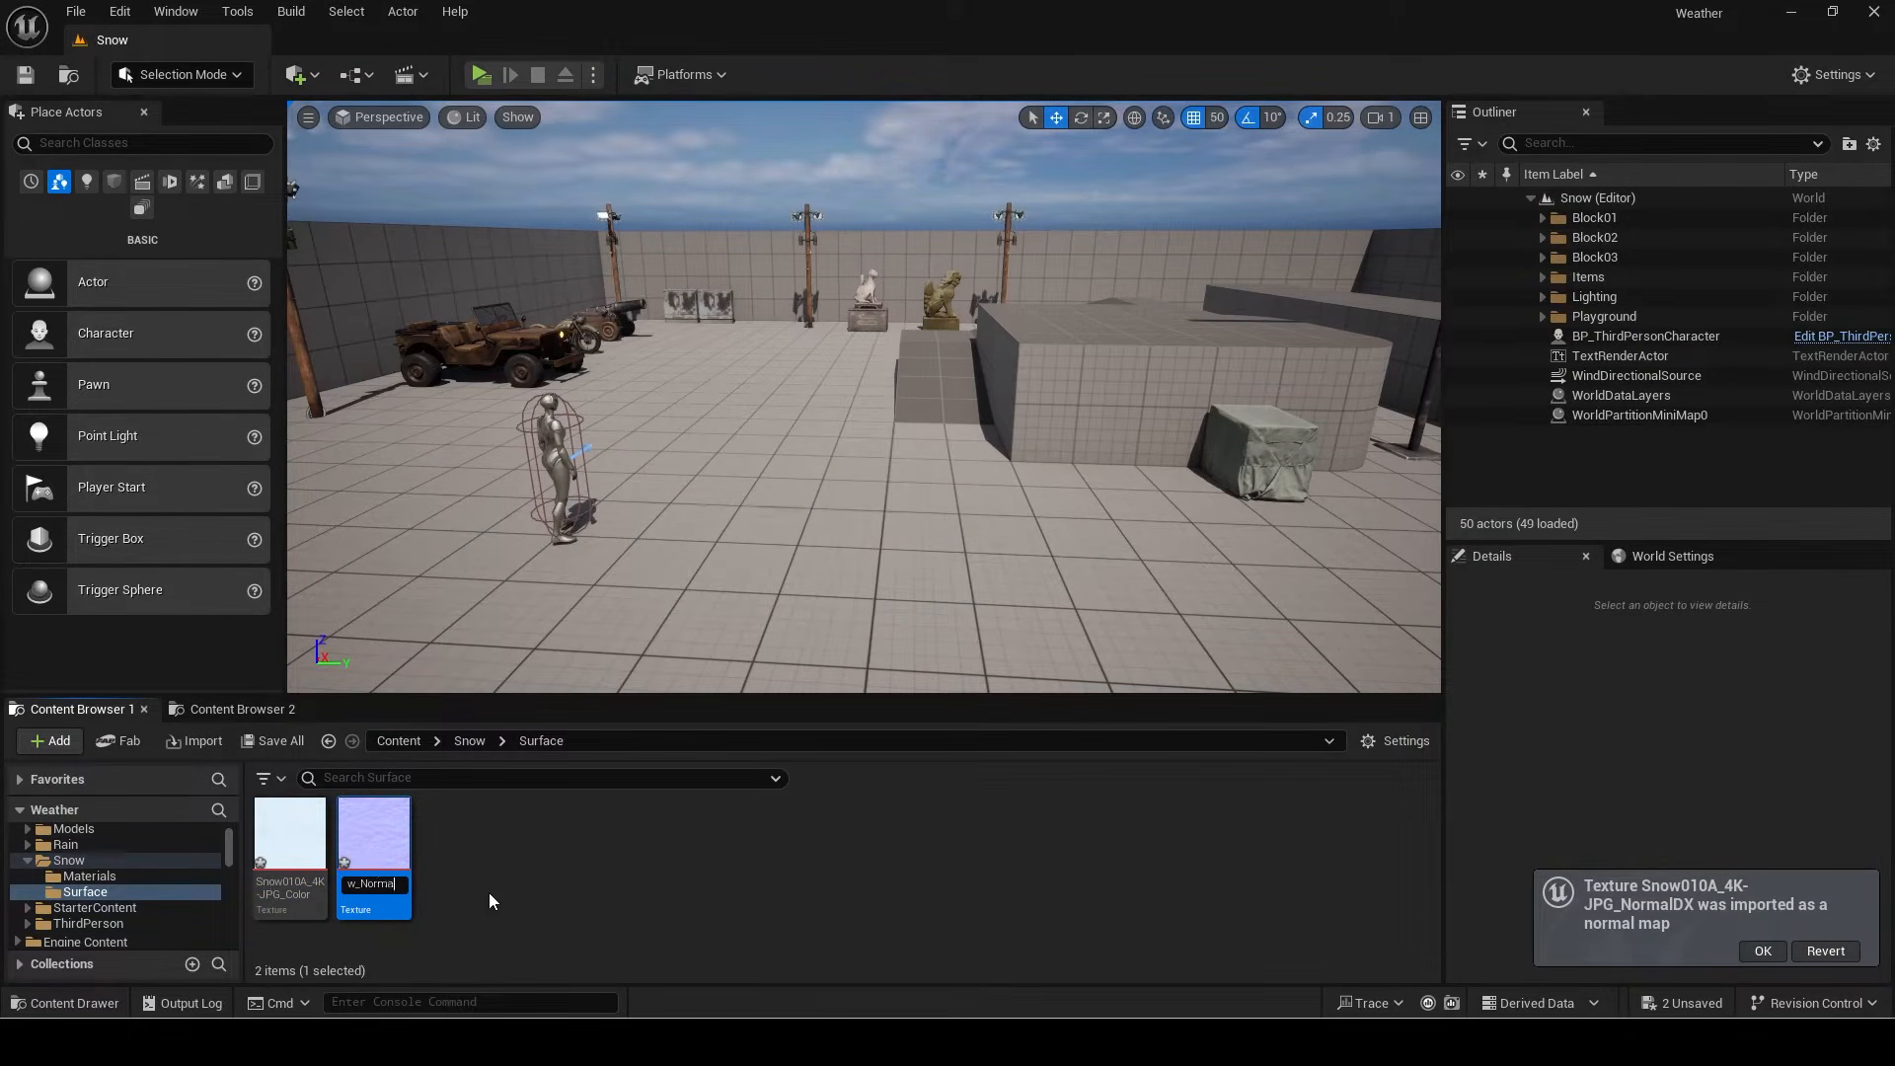
click(316, 882)
key(F2)
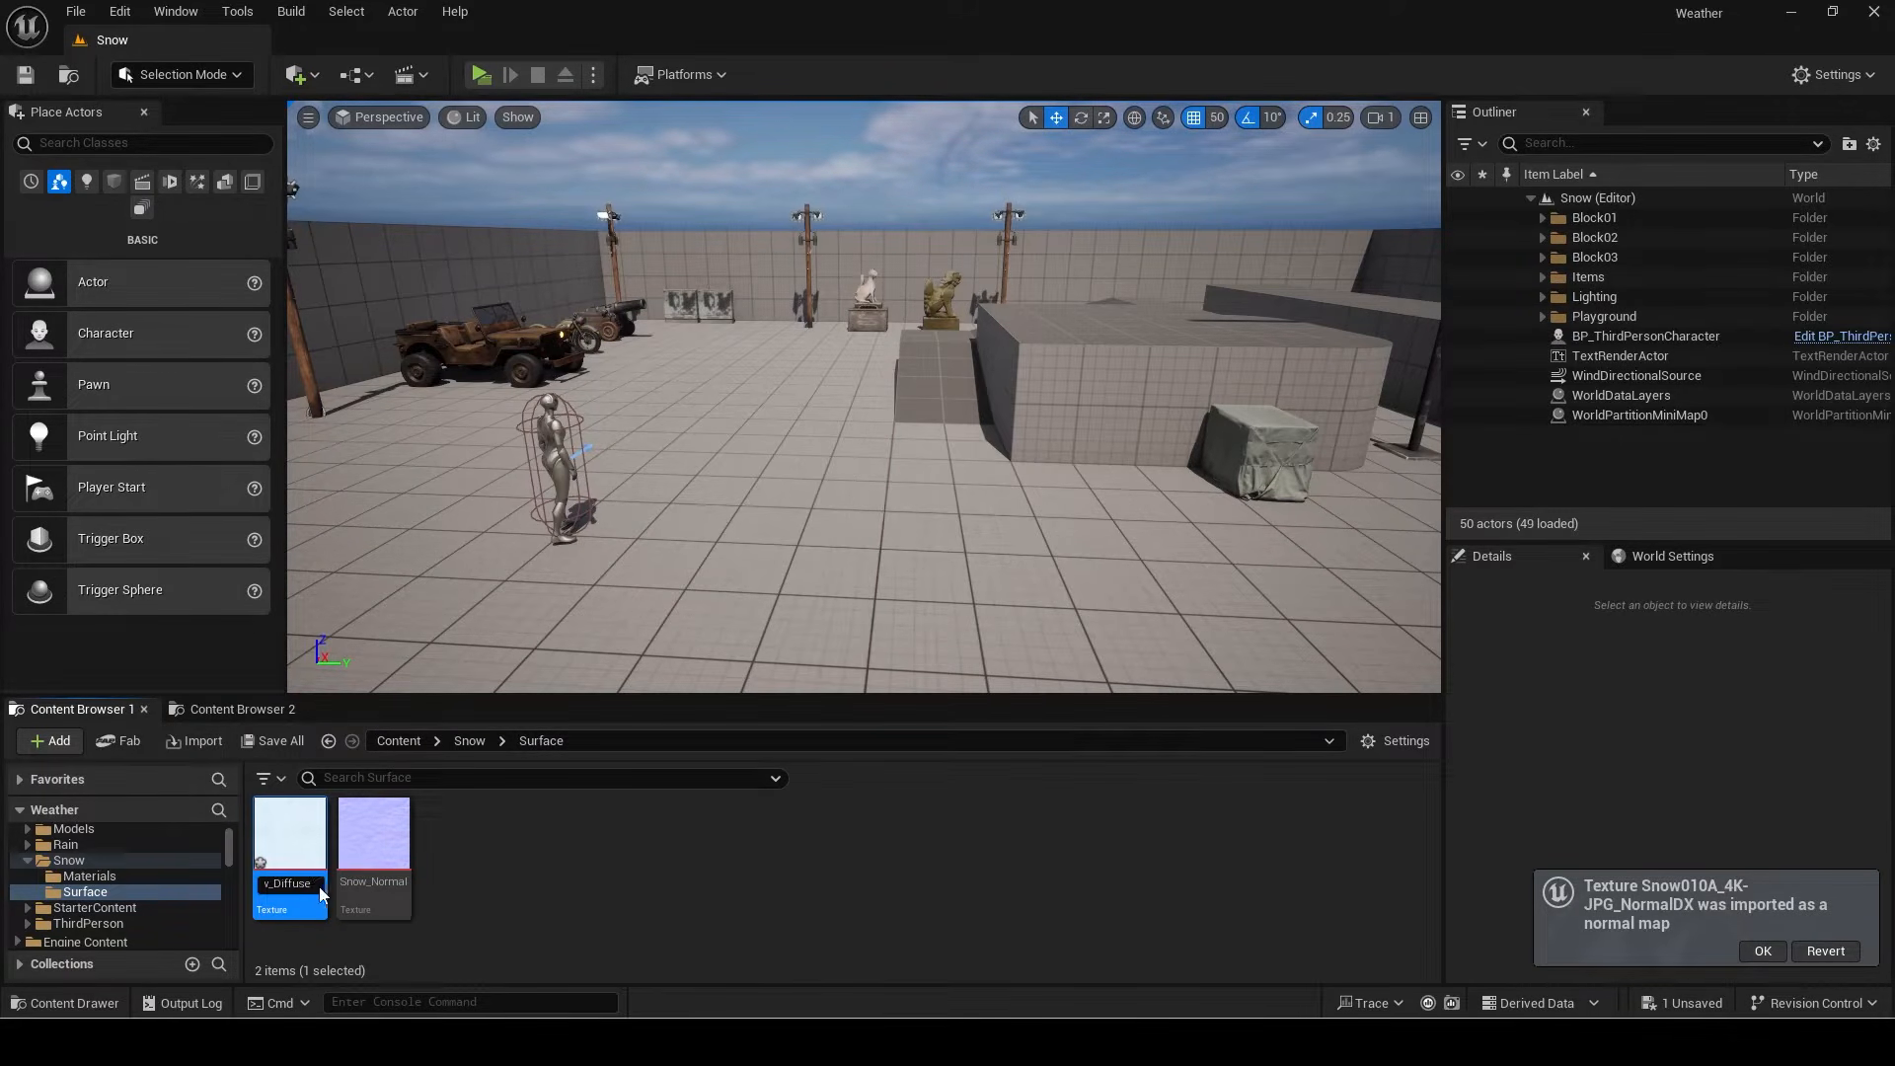
Step: Add a scalar parameter named SnowAmount to the Rain_PC material parameter collection in the Rain Surface folder
double_click(65, 844)
click(85, 876)
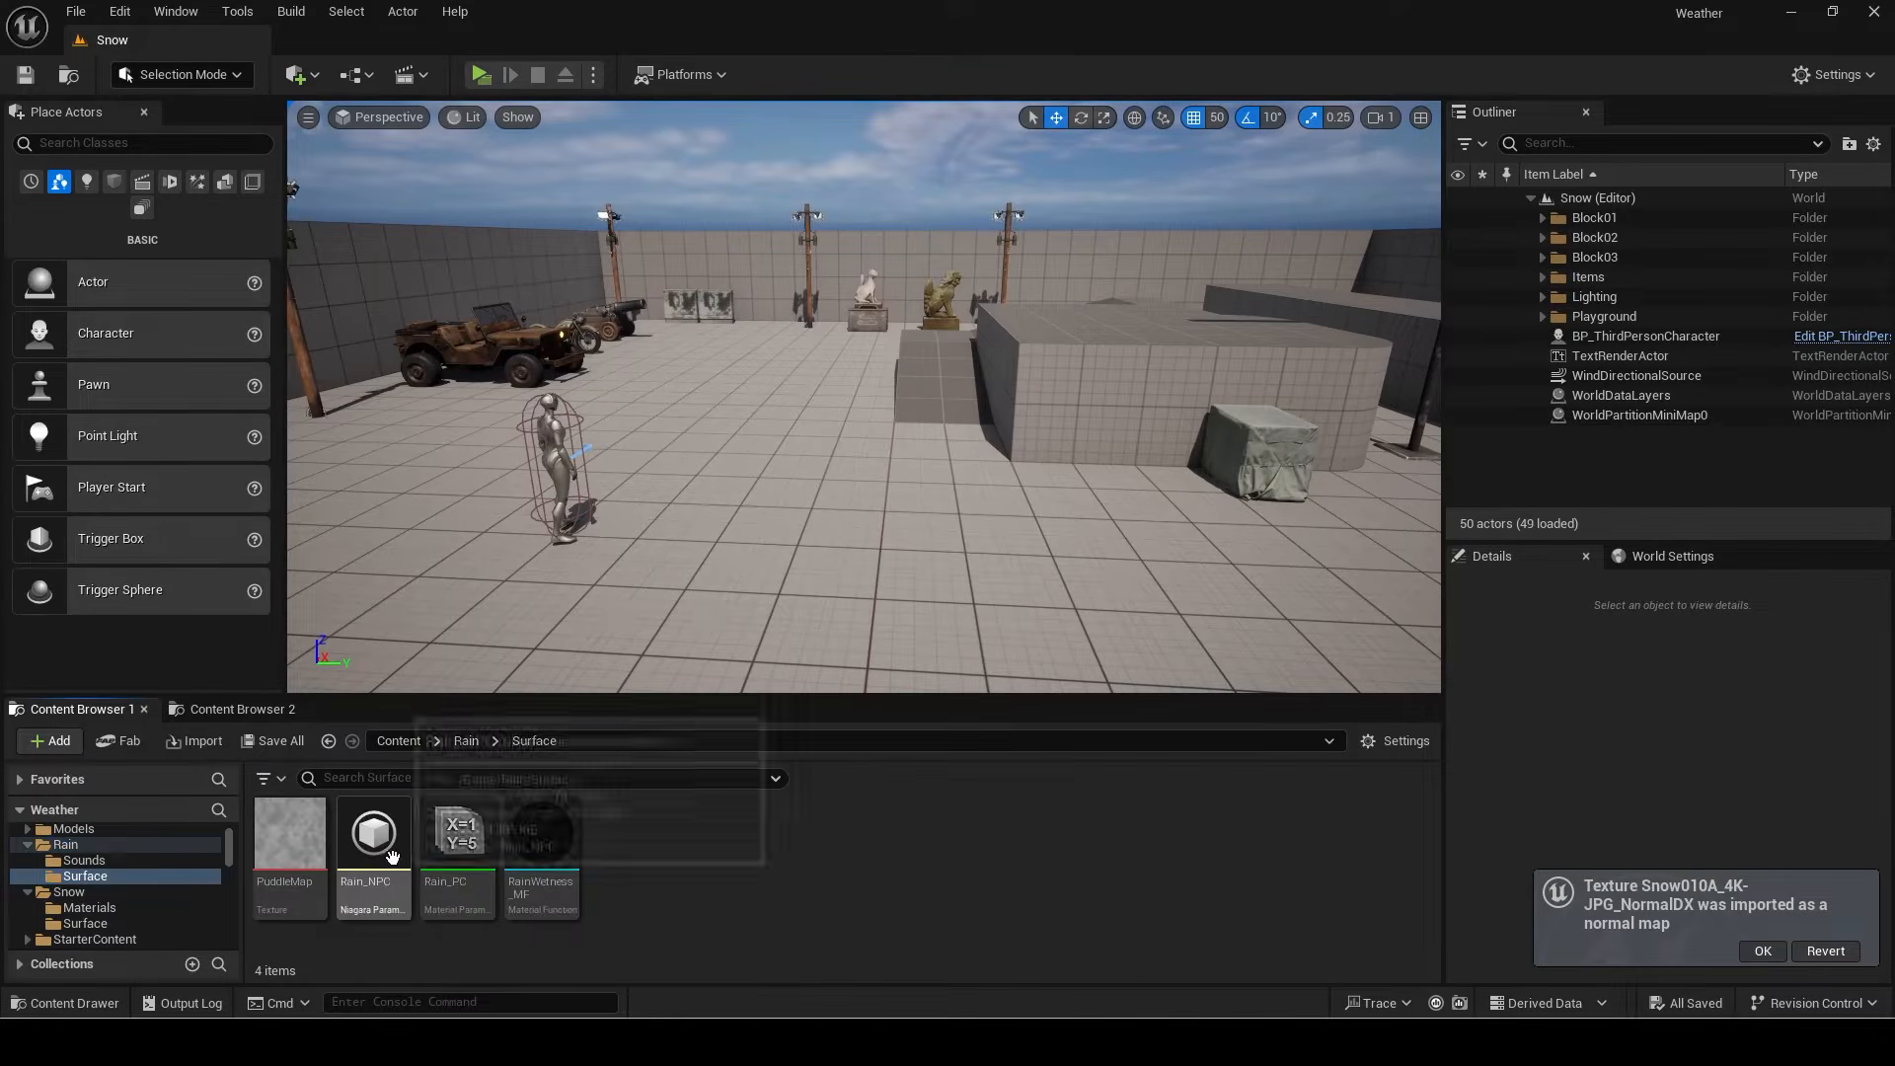
double_click(458, 872)
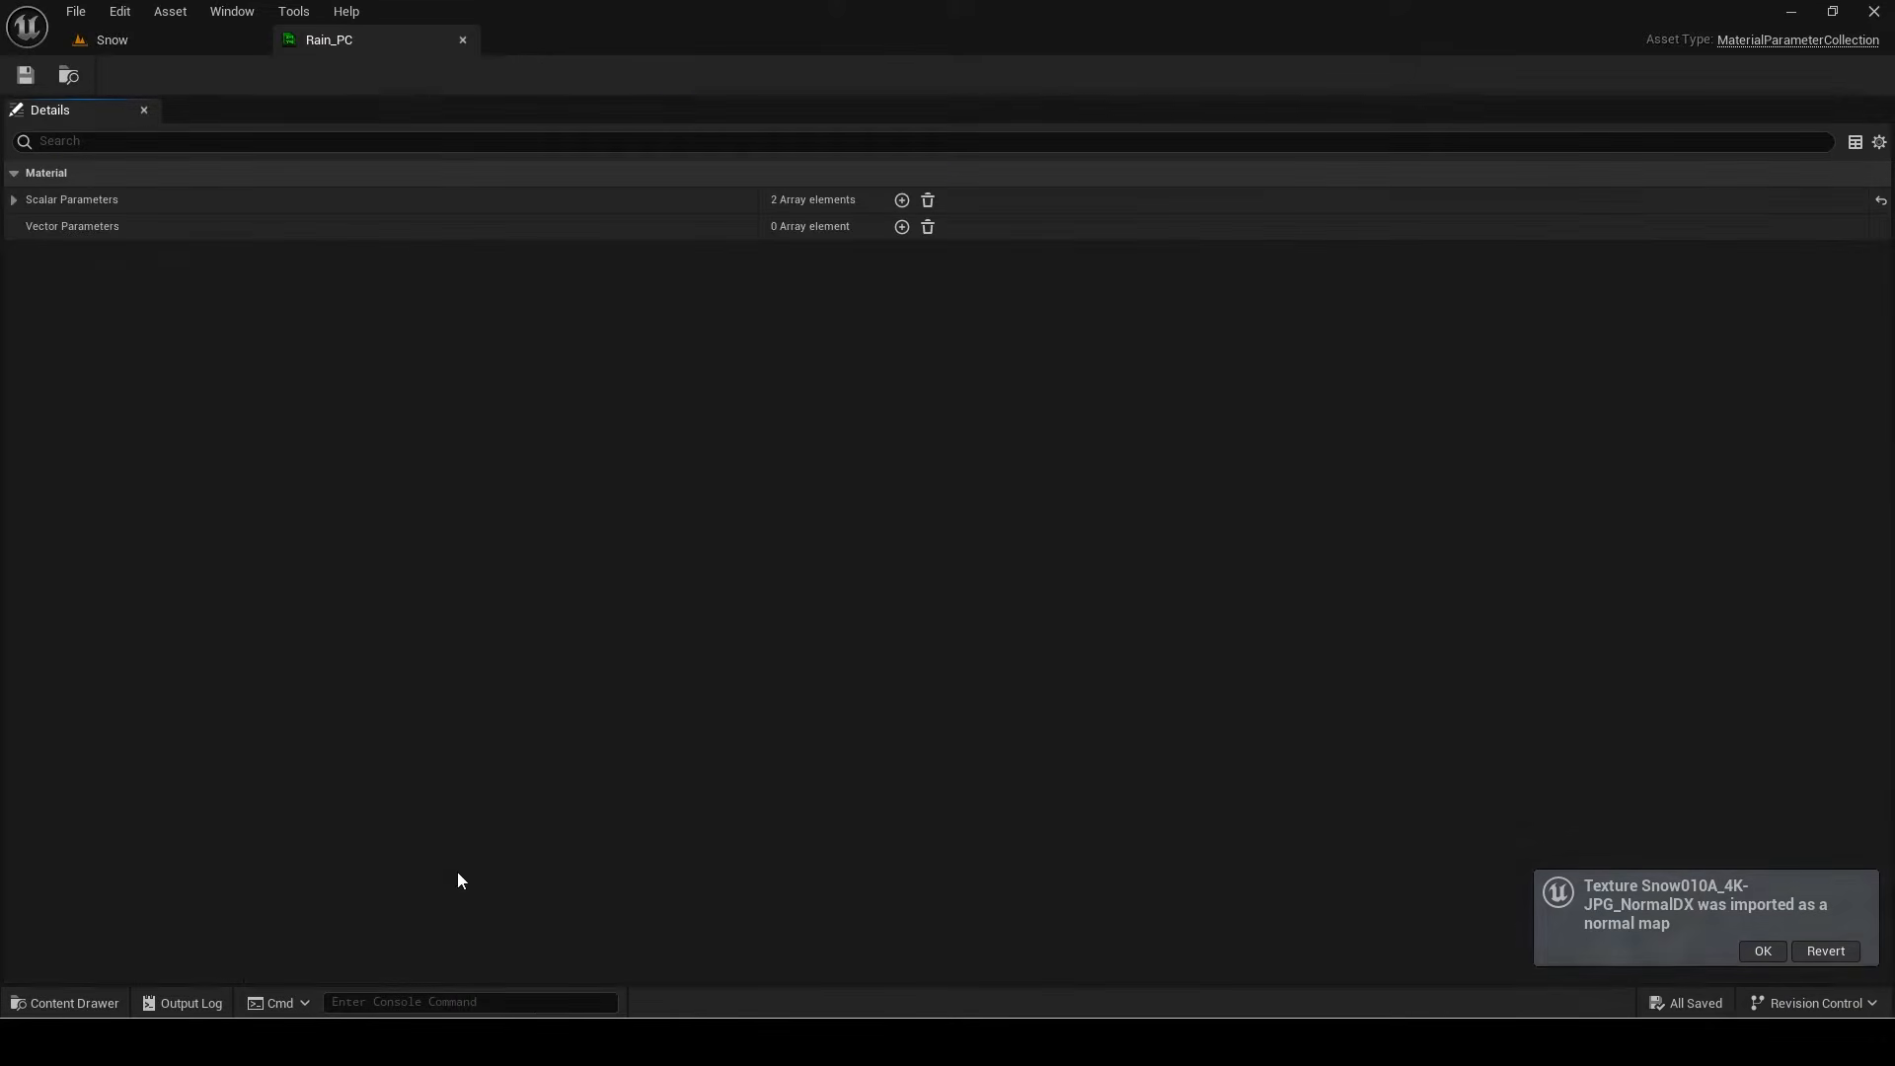
click(901, 201)
click(215, 286)
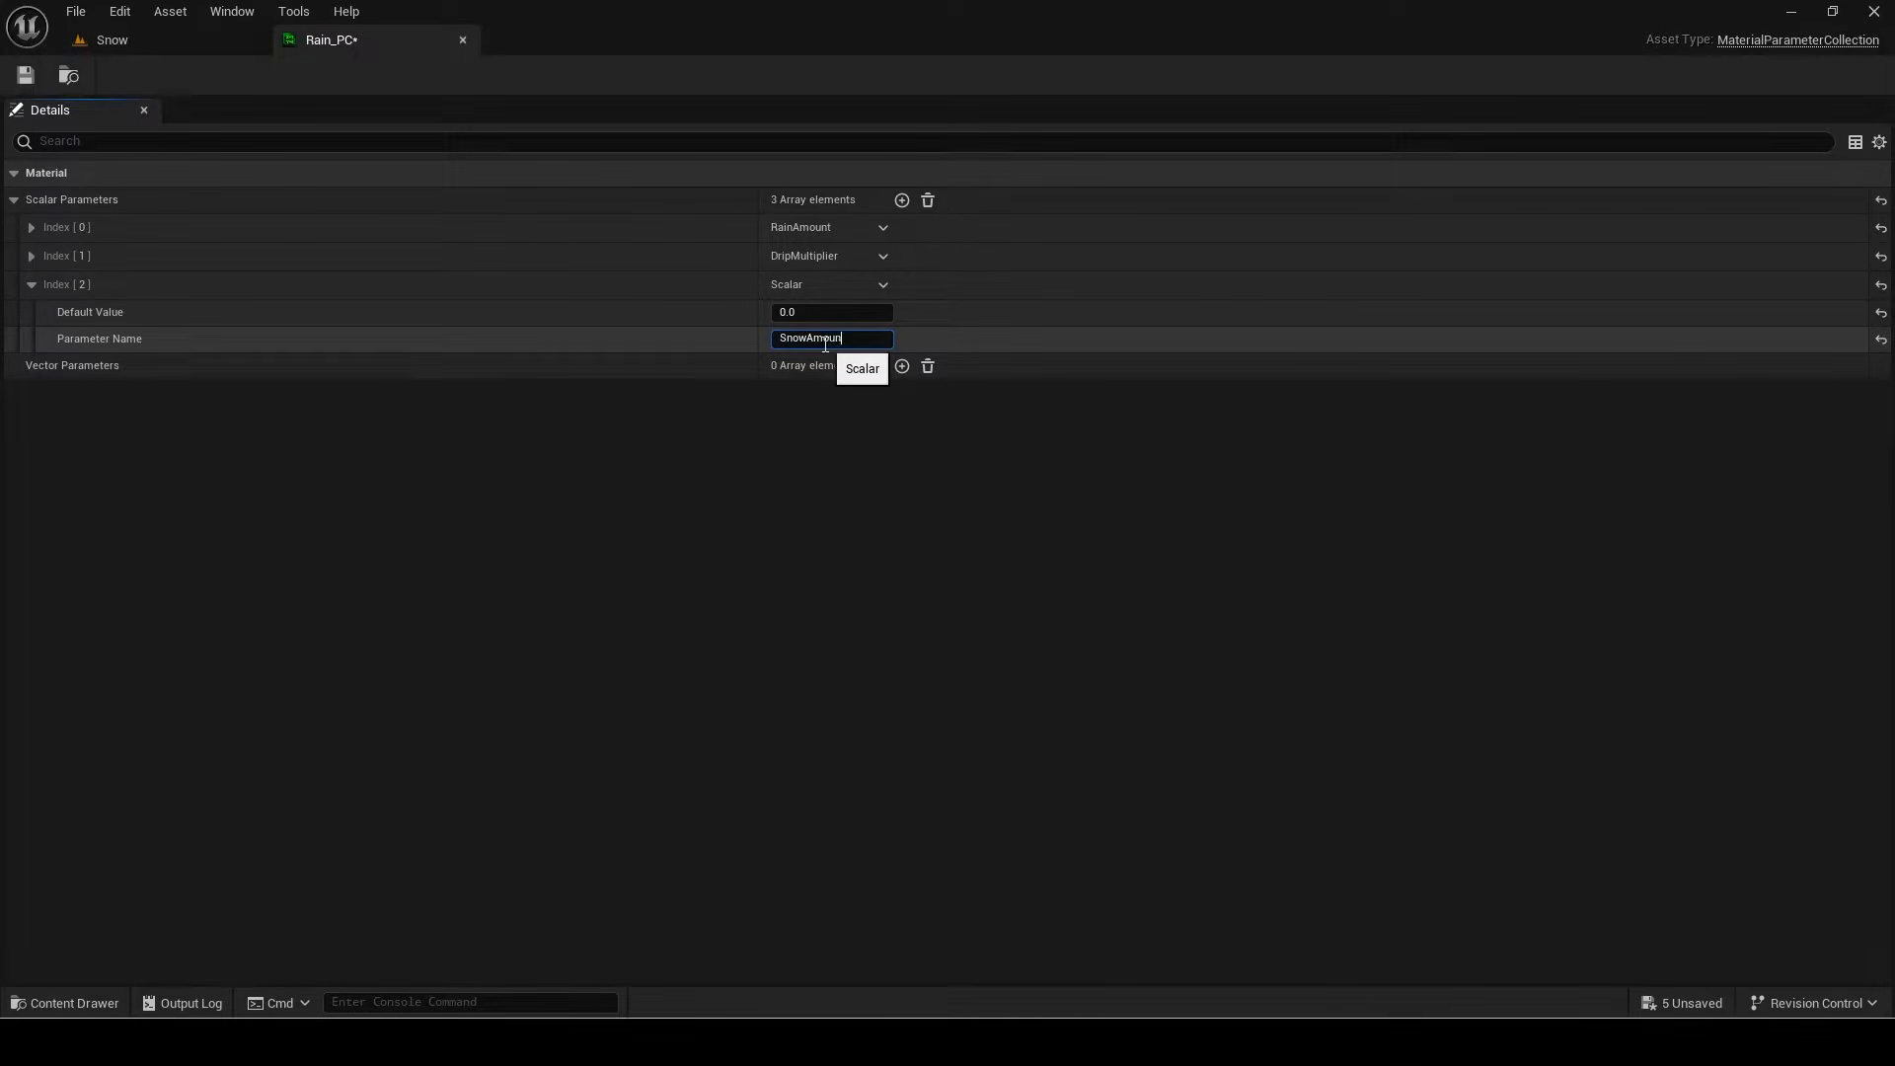
click(463, 40)
Step: Create a material function named SnowAccumulation_MF in the Snow Surface folder and open it
click(28, 844)
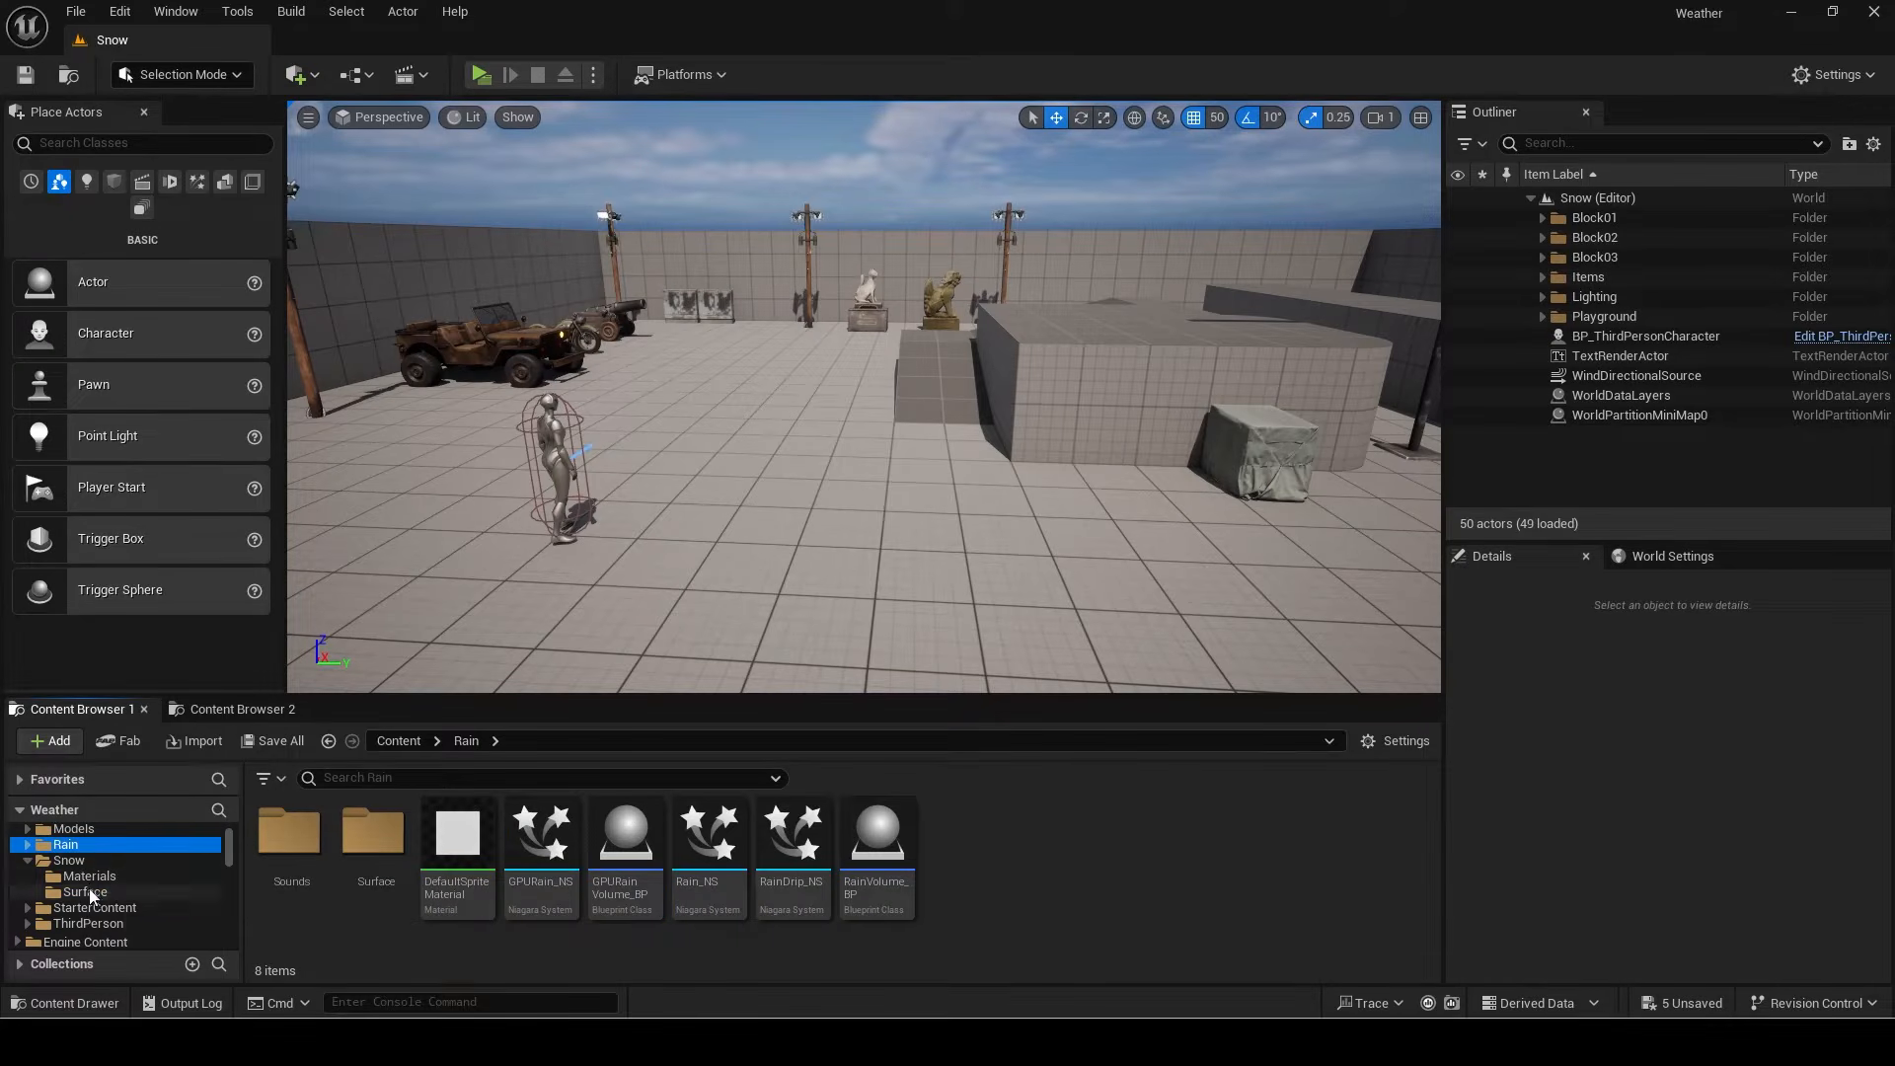
click(87, 893)
right_click(505, 909)
mouse_move(570, 718)
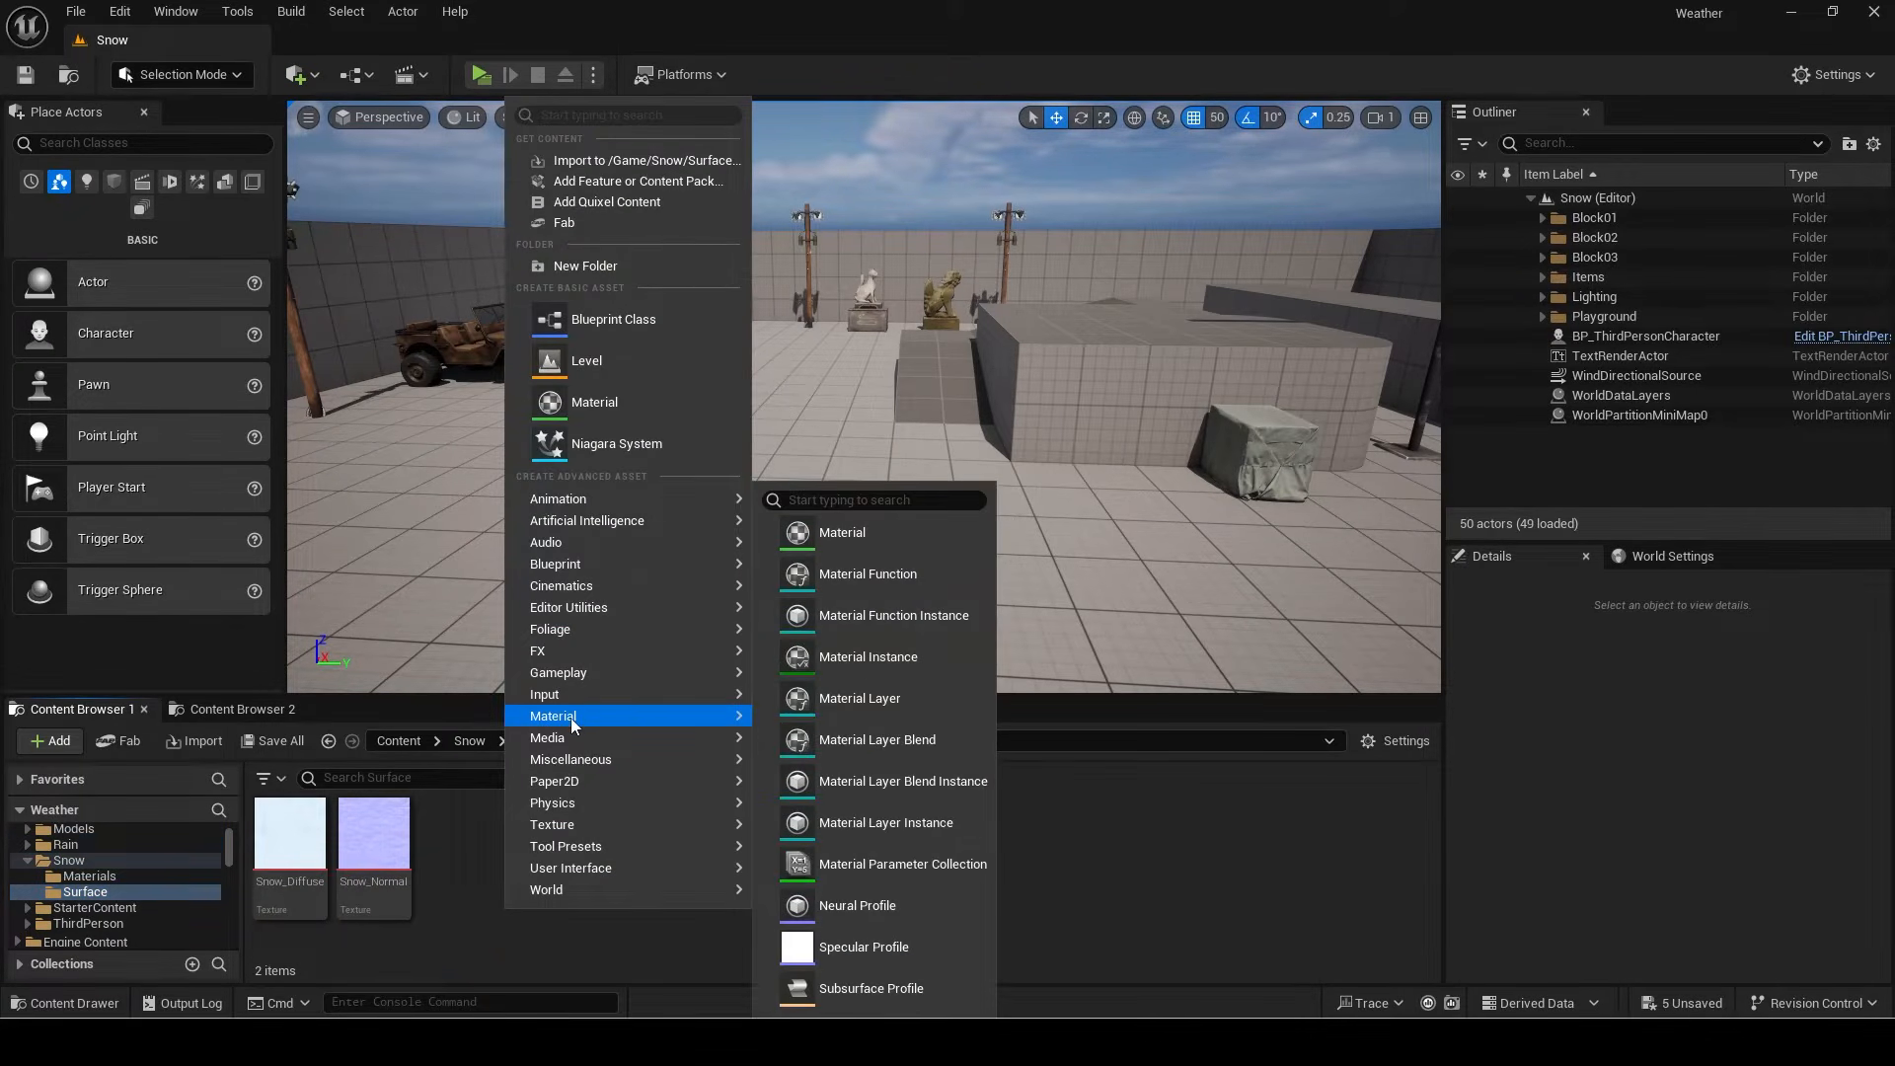
click(880, 583)
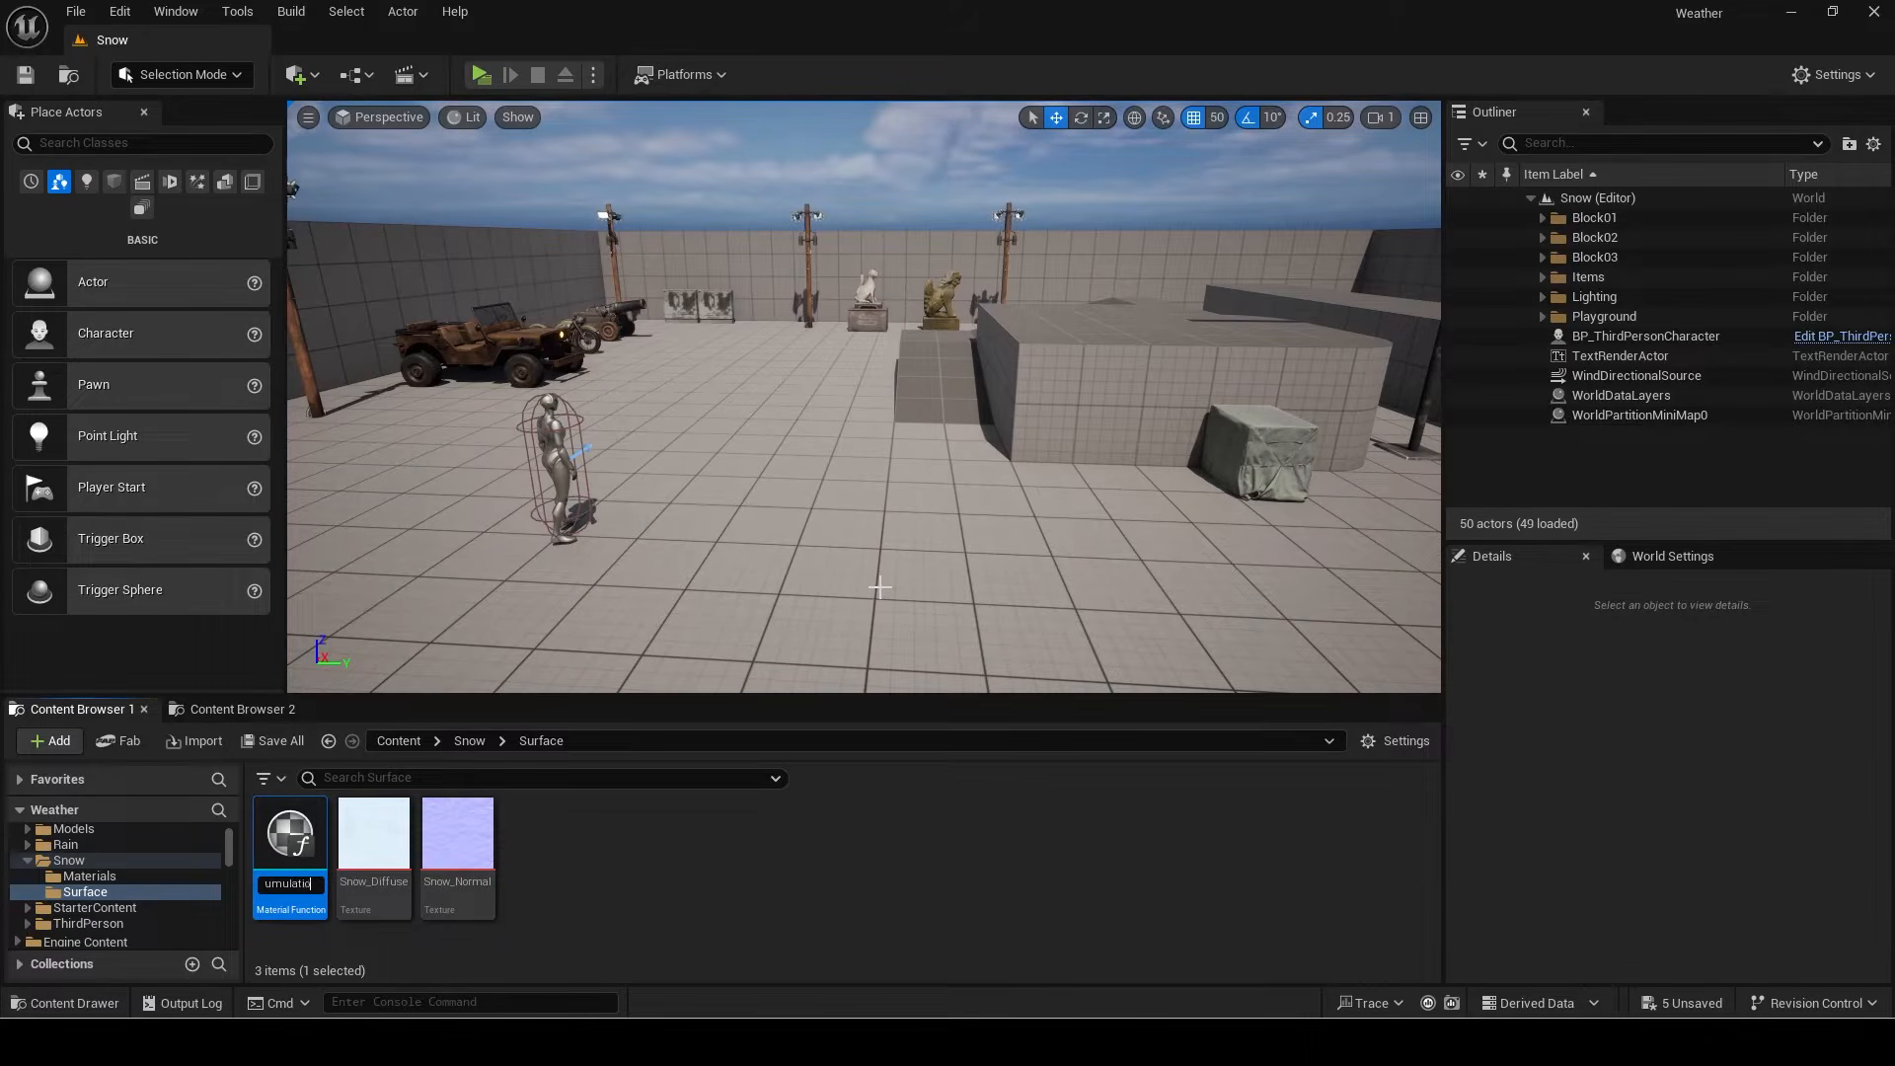
key(Return)
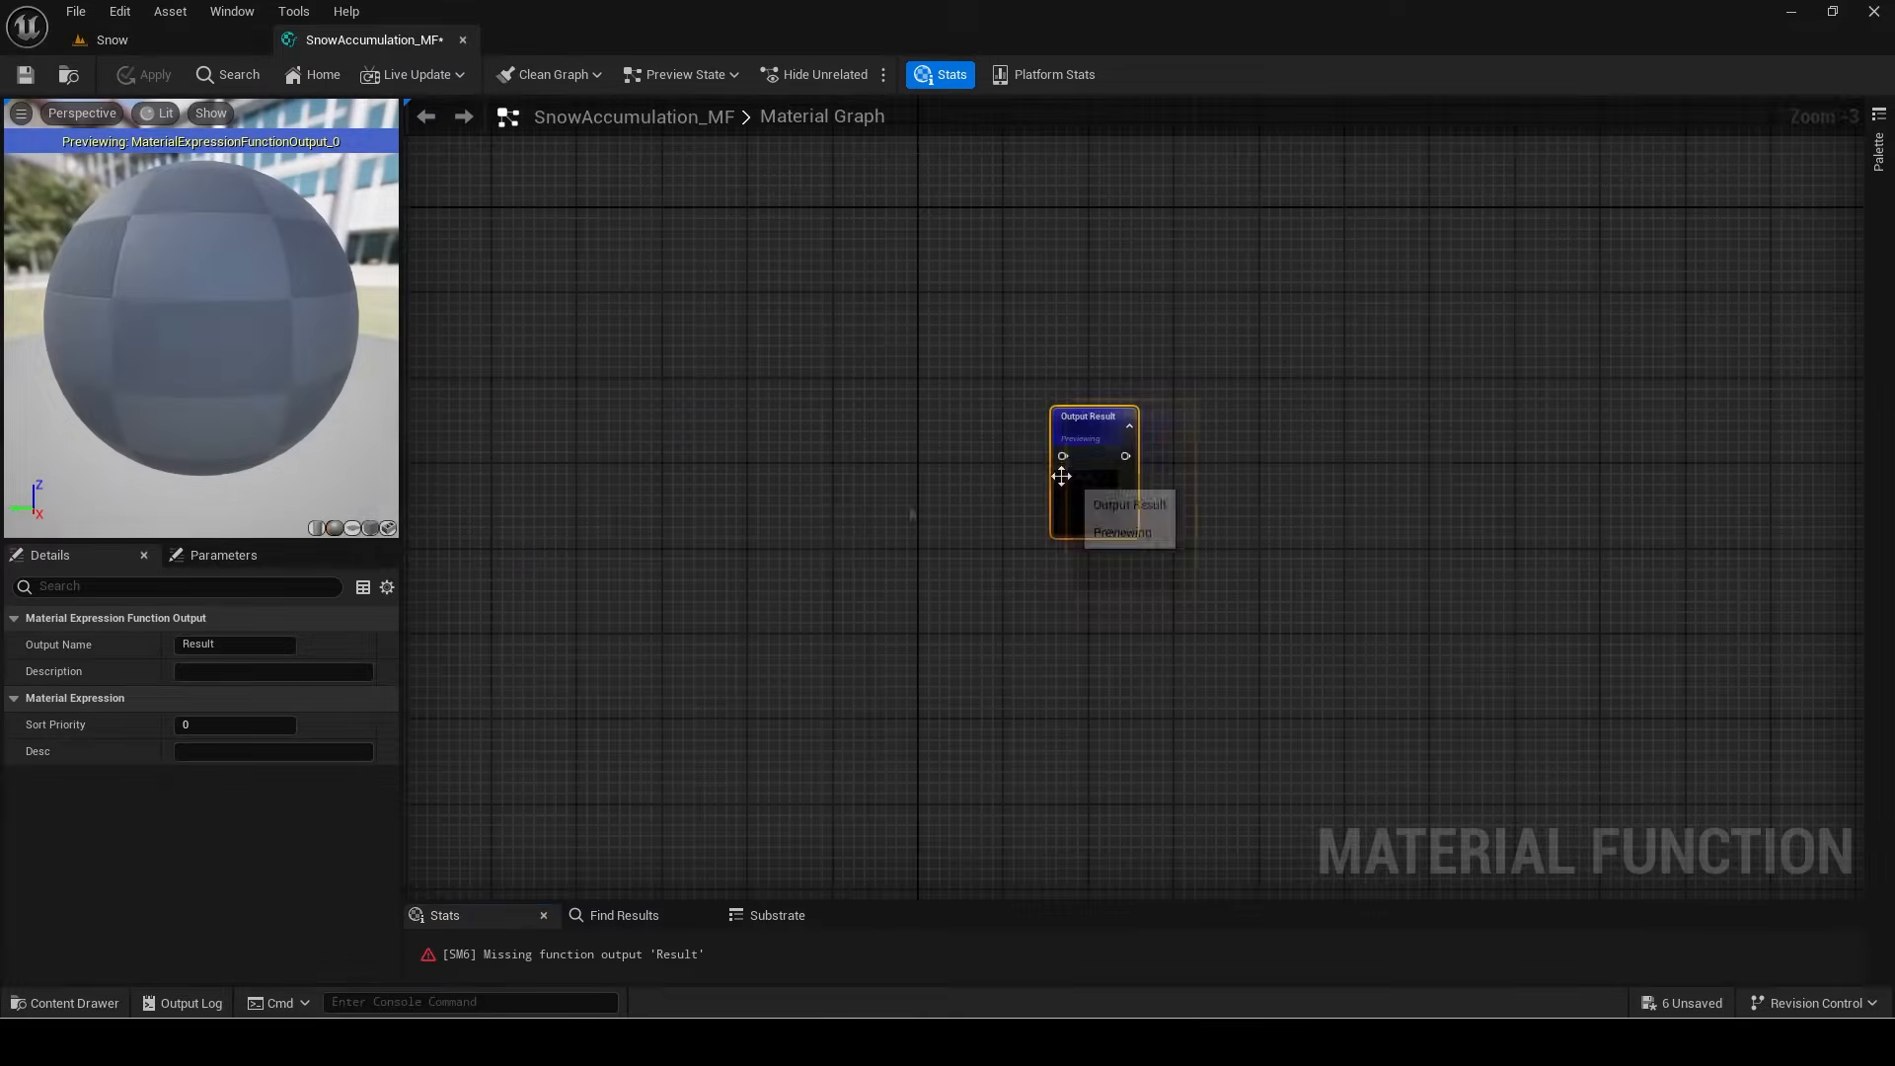
Step: Add a three-component constant of 0,0,1 and feed it into a TransformVector node from tangent to world space
right_drag(820, 308, 1222, 659)
right_drag(671, 388, 709, 376)
scroll(708, 376, up, 3)
click(597, 391)
drag(787, 434, 925, 399)
text(transform)
key(Return)
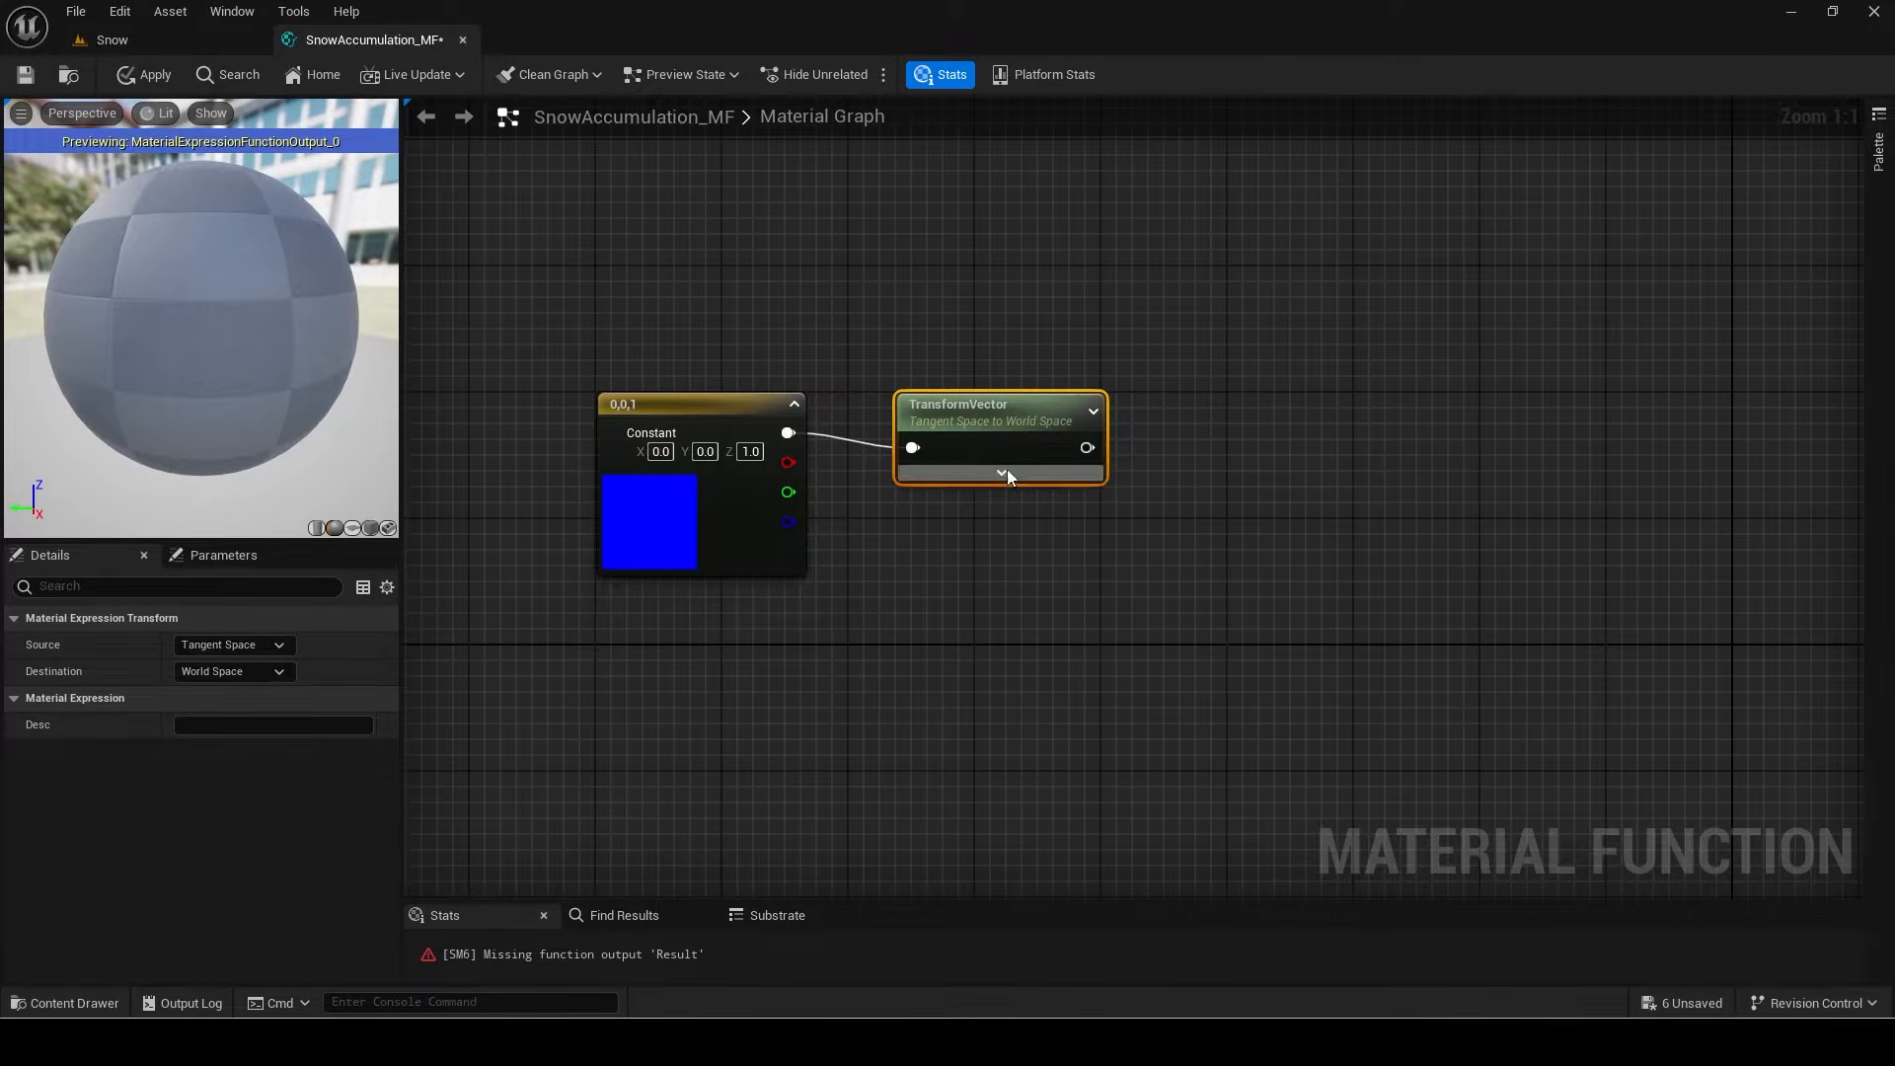
Step: Connect the TransformVector output to a ComponentMask with only the B channel enabled
drag(1087, 447, 1196, 442)
text(comp mask)
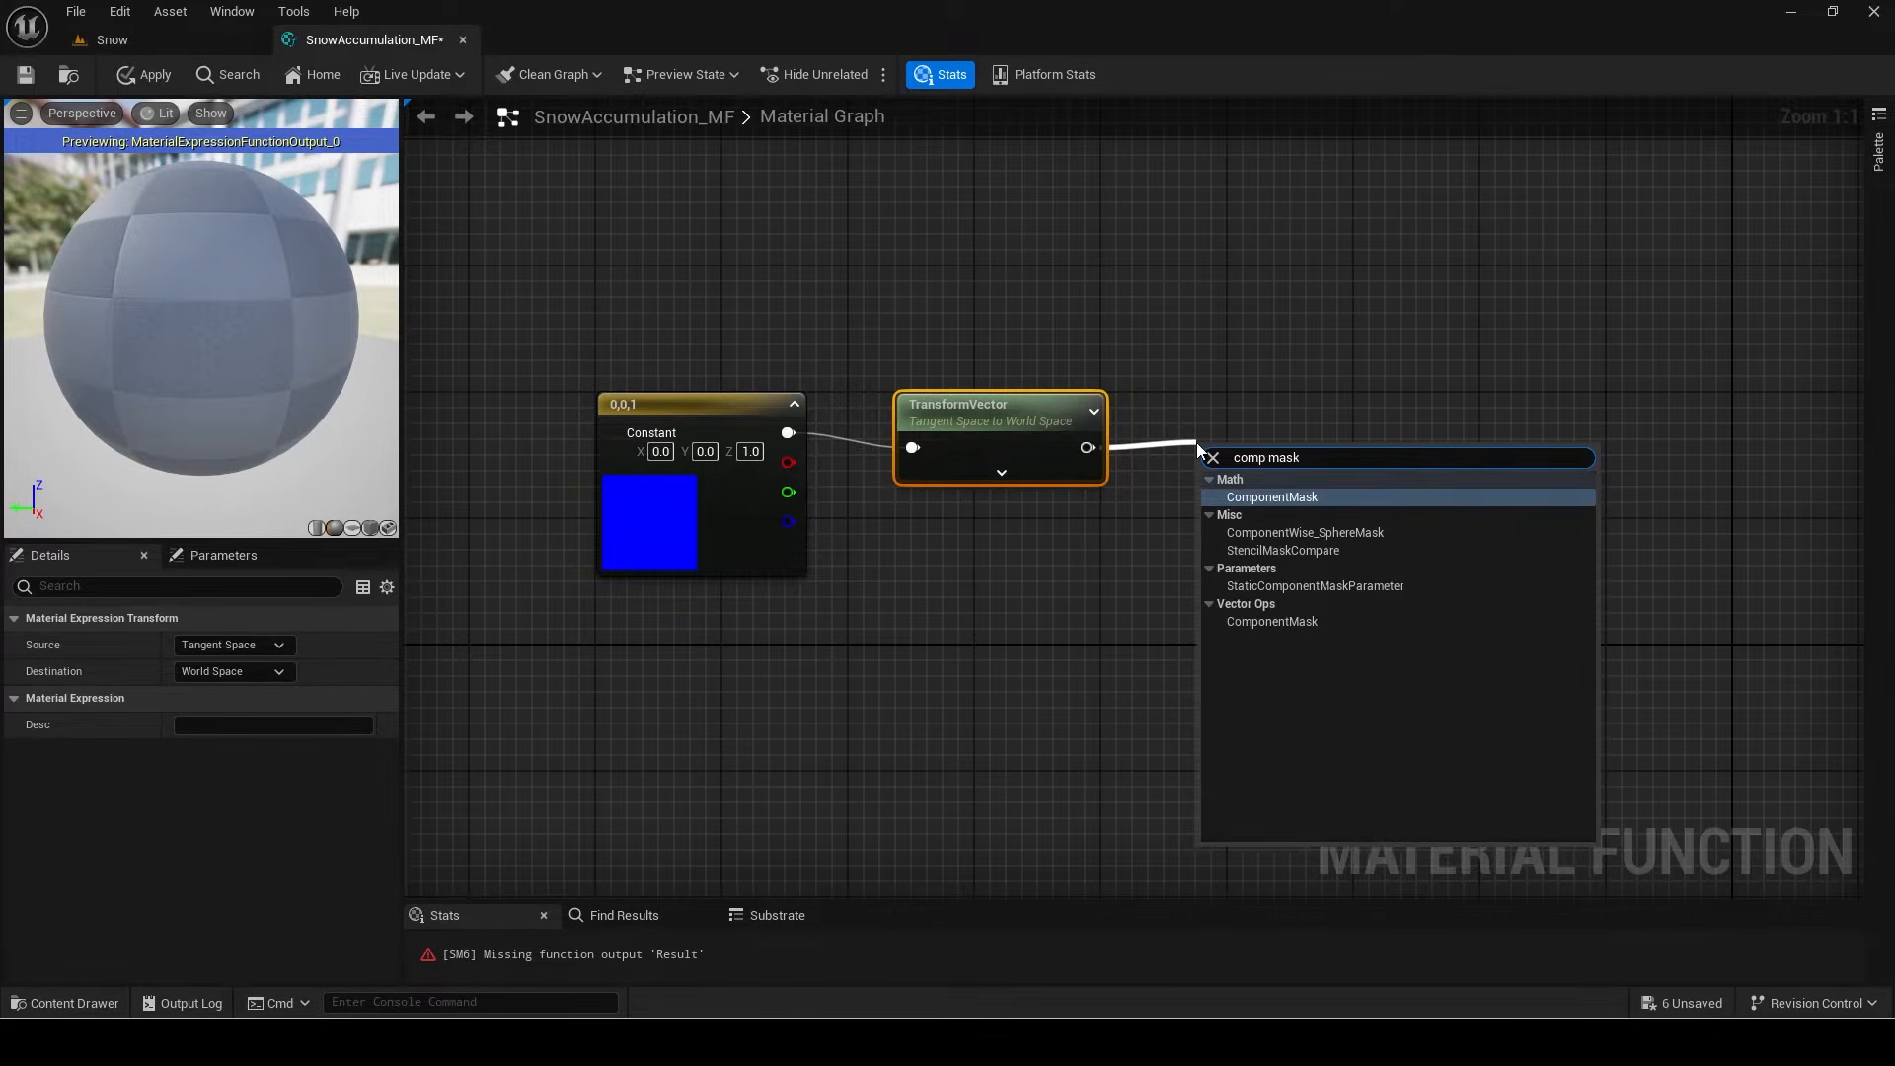
key(Return)
click(183, 699)
click(182, 645)
click(183, 645)
Step: Feed the masked B channel through a Clamp node into a named reroute called Mask
drag(1285, 484, 1356, 472)
text(clamp)
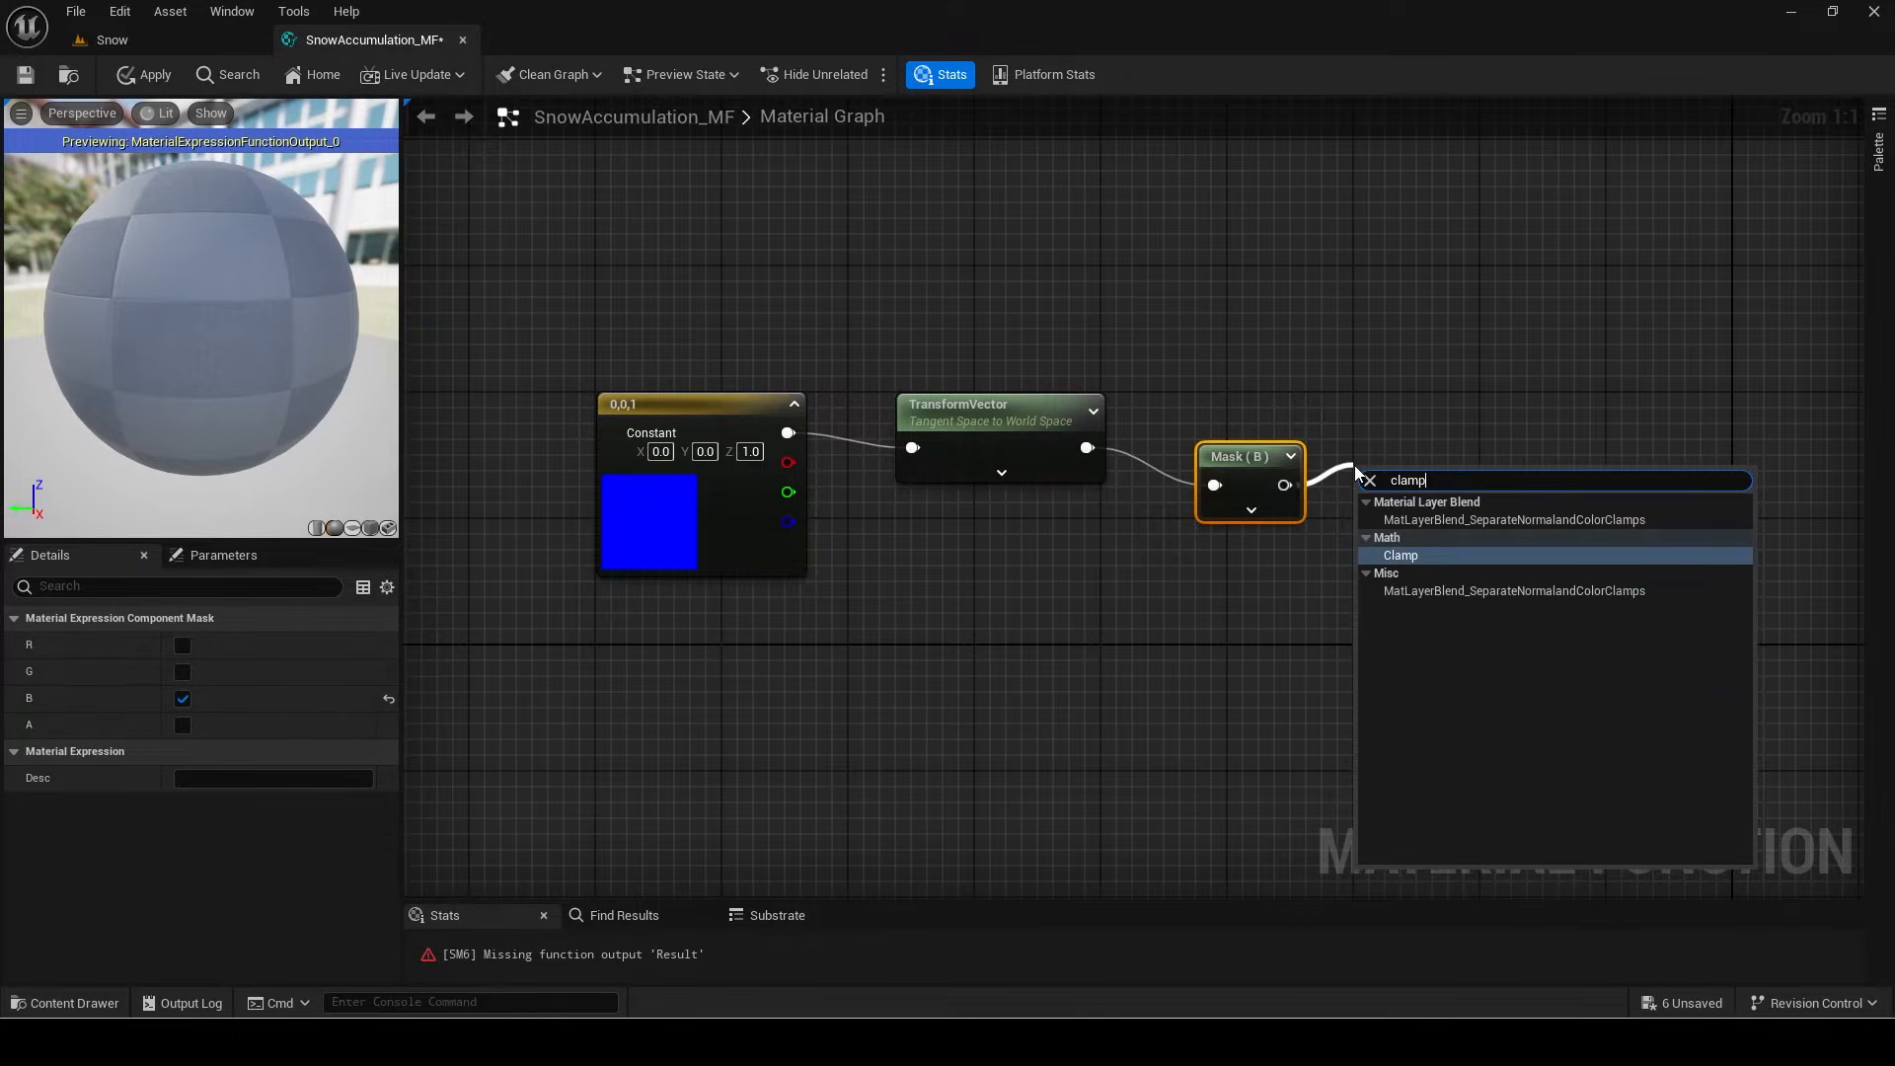
key(Return)
drag(1461, 507, 1560, 500)
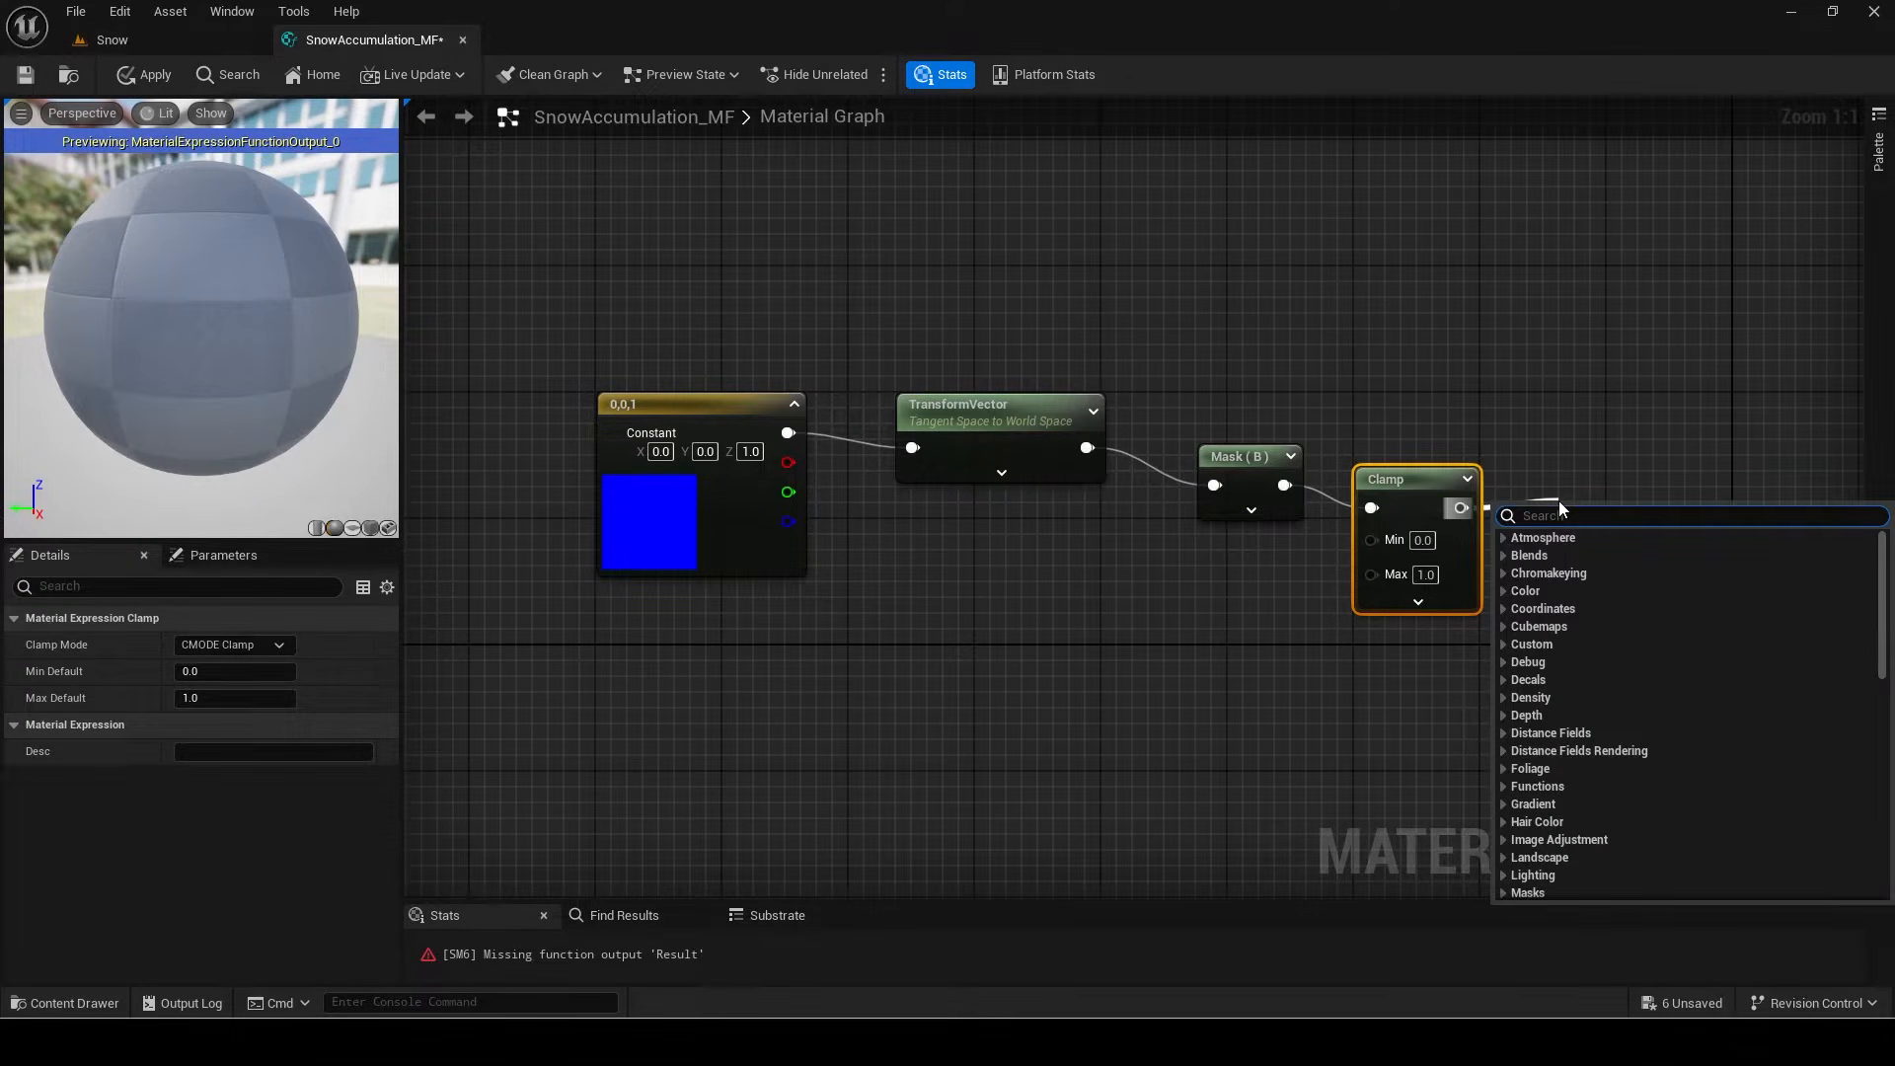
text(named re)
key(Return)
text(Mask)
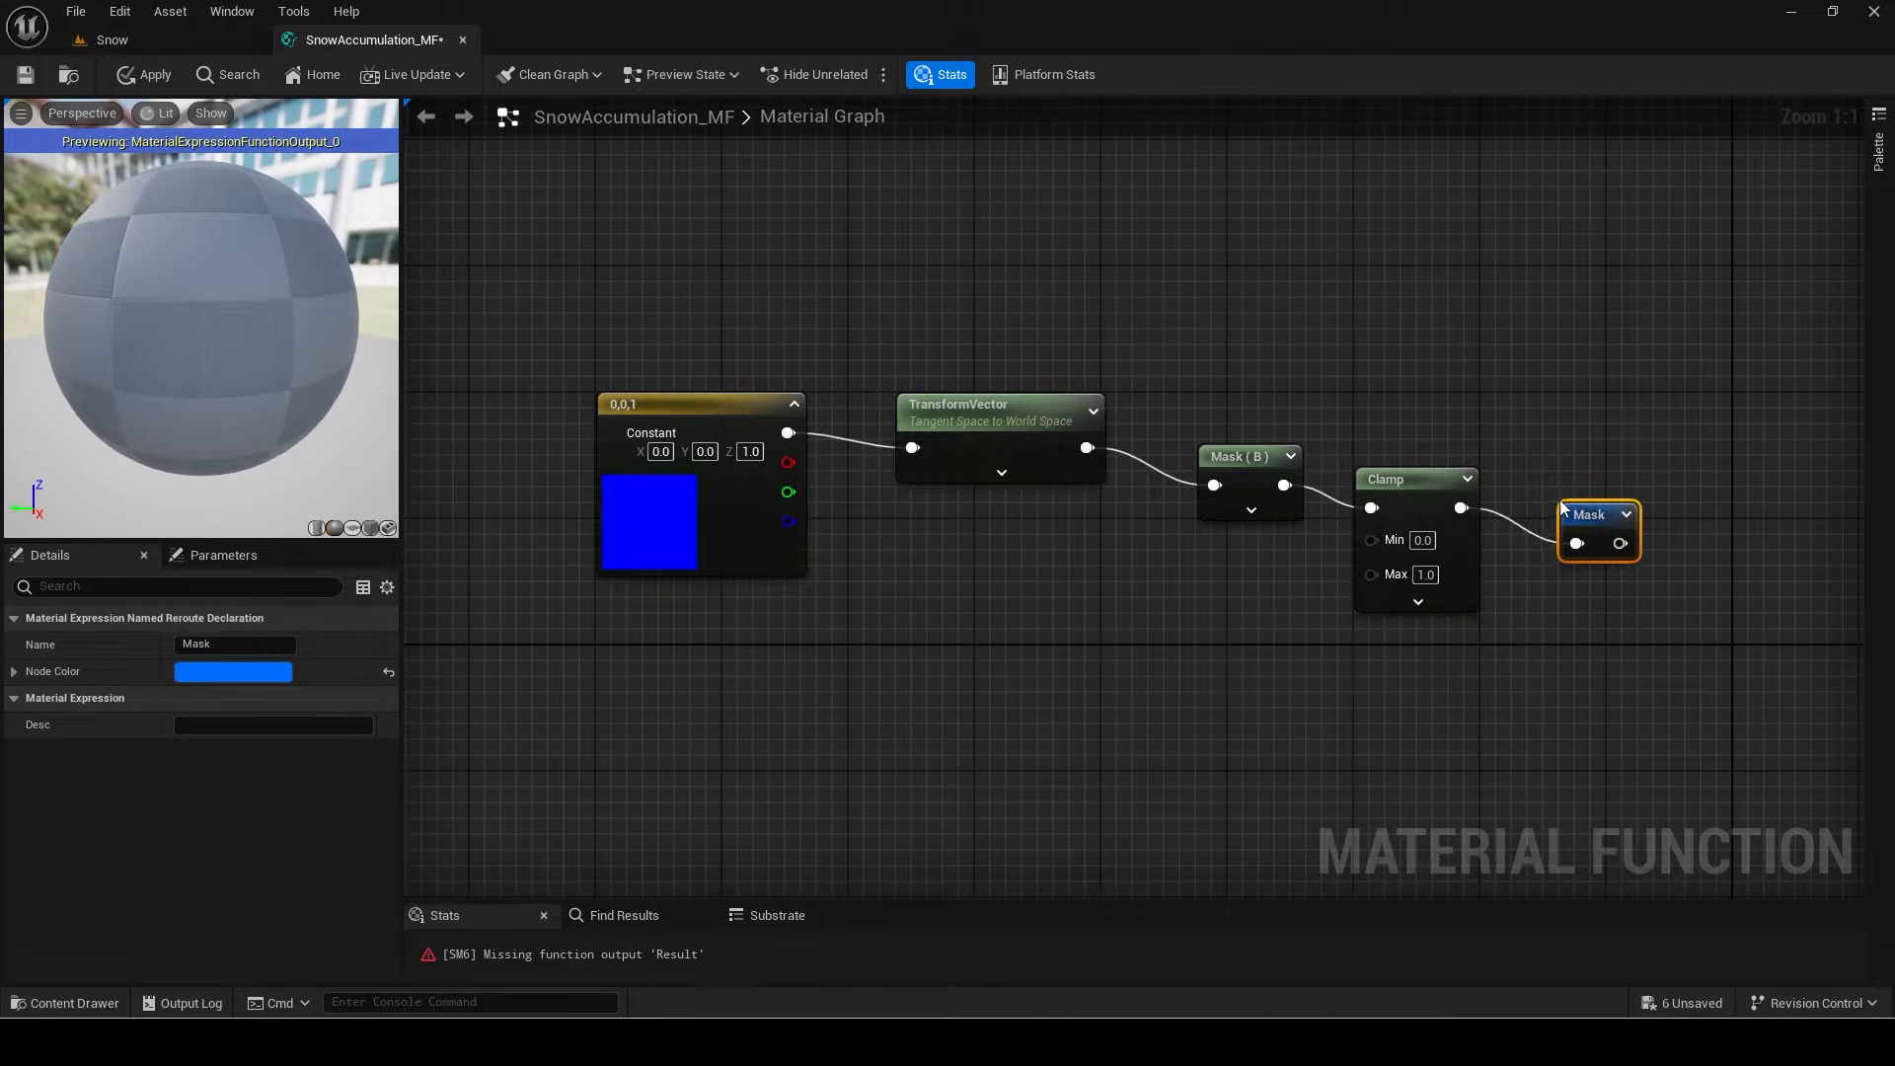
Step: Straighten the mask node chain and group it in a comment titled "Slope mask"
drag(832, 416, 1599, 619)
key(q)
text(c)
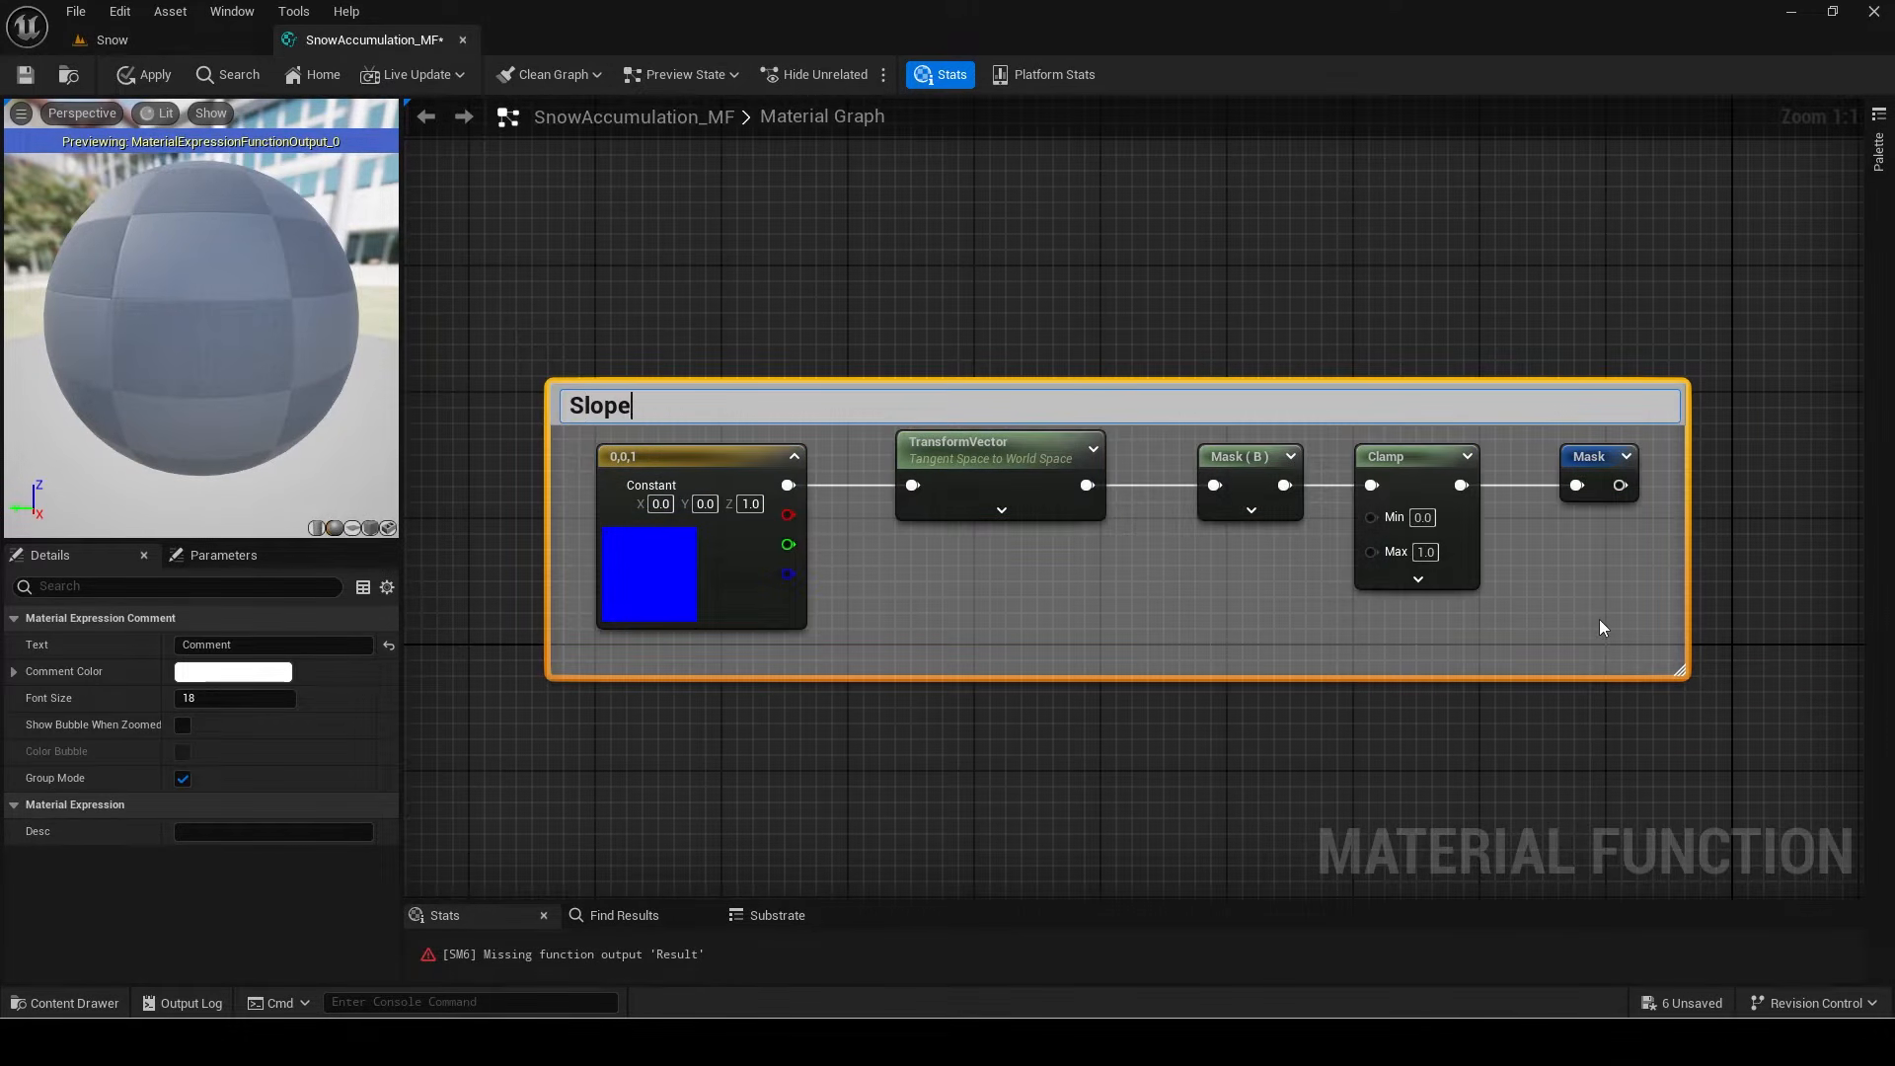
text(Slope mask)
key(Return)
Step: Add a Texture Object node beside the slope mask group and assign the T_Smoke_Tiled_D texture to it
scroll(839, 361, down, 3)
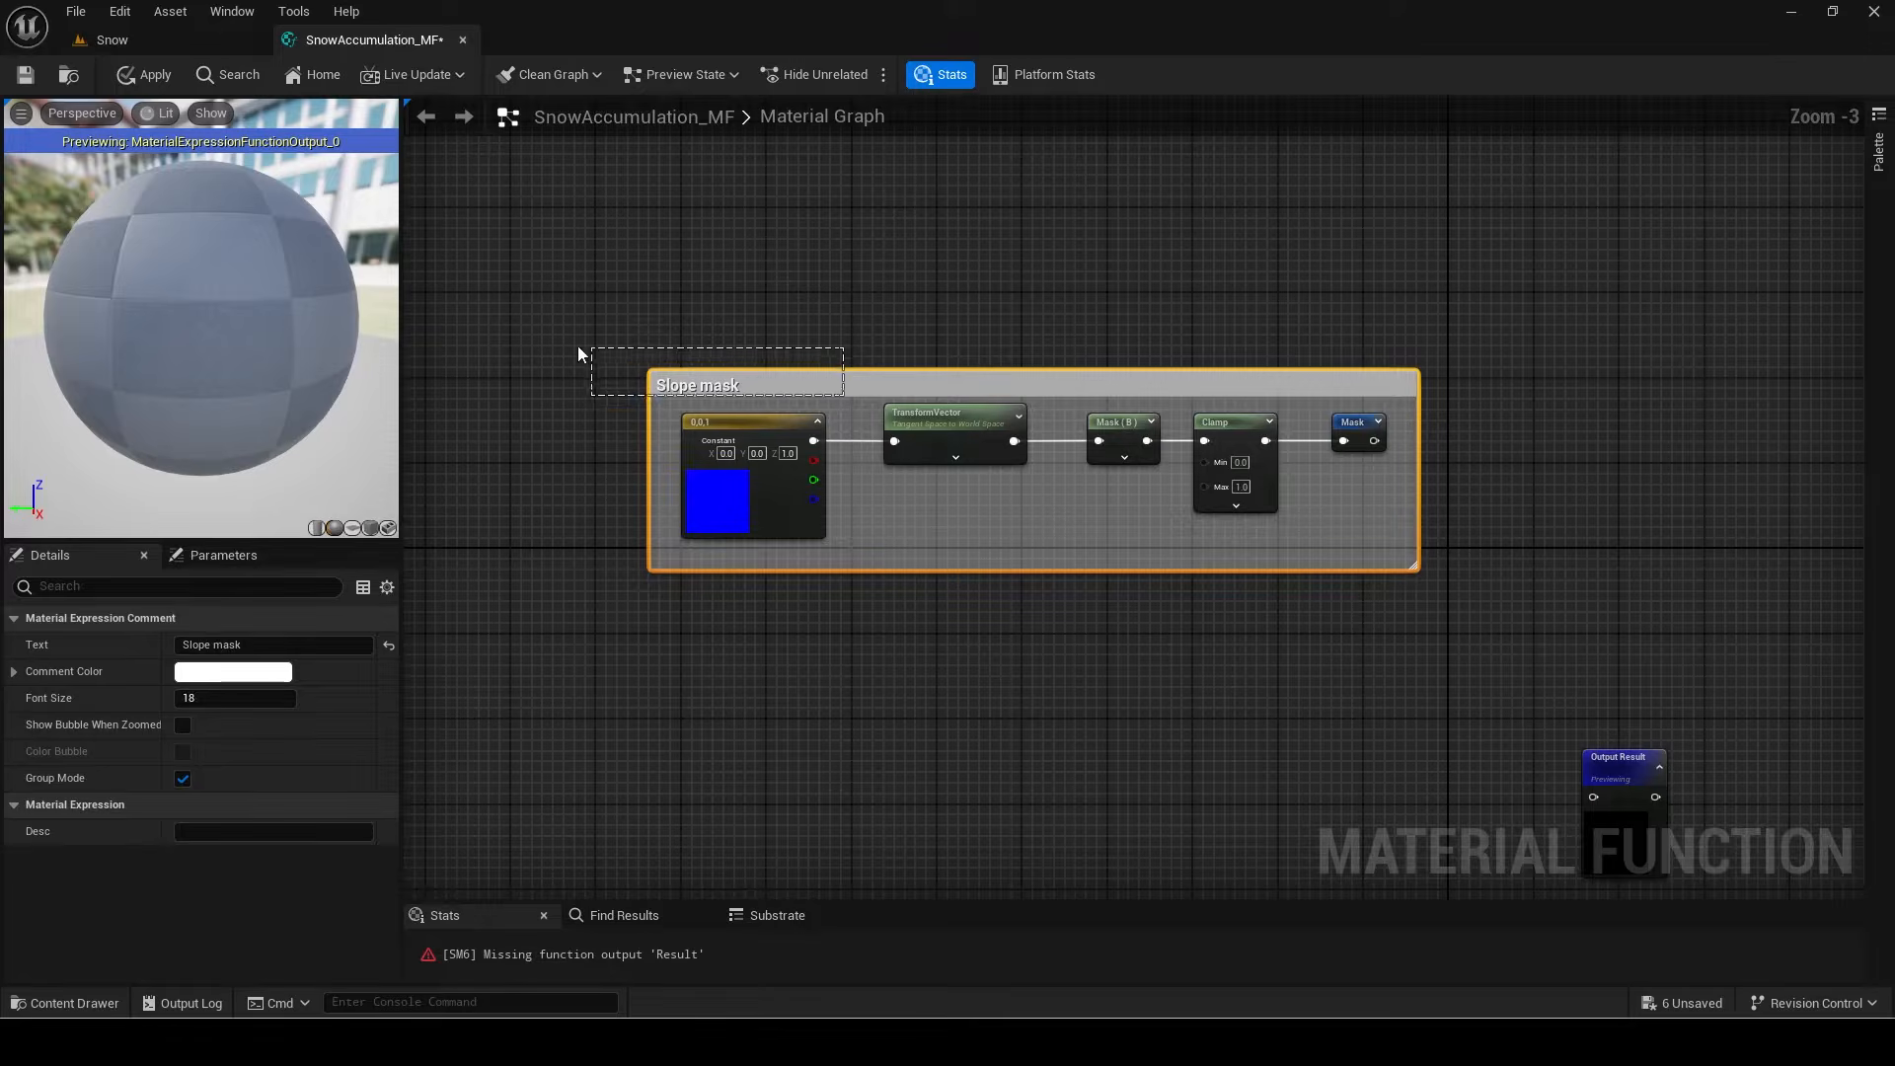
right_drag(838, 382, 1121, 317)
scroll(901, 342, up, 3)
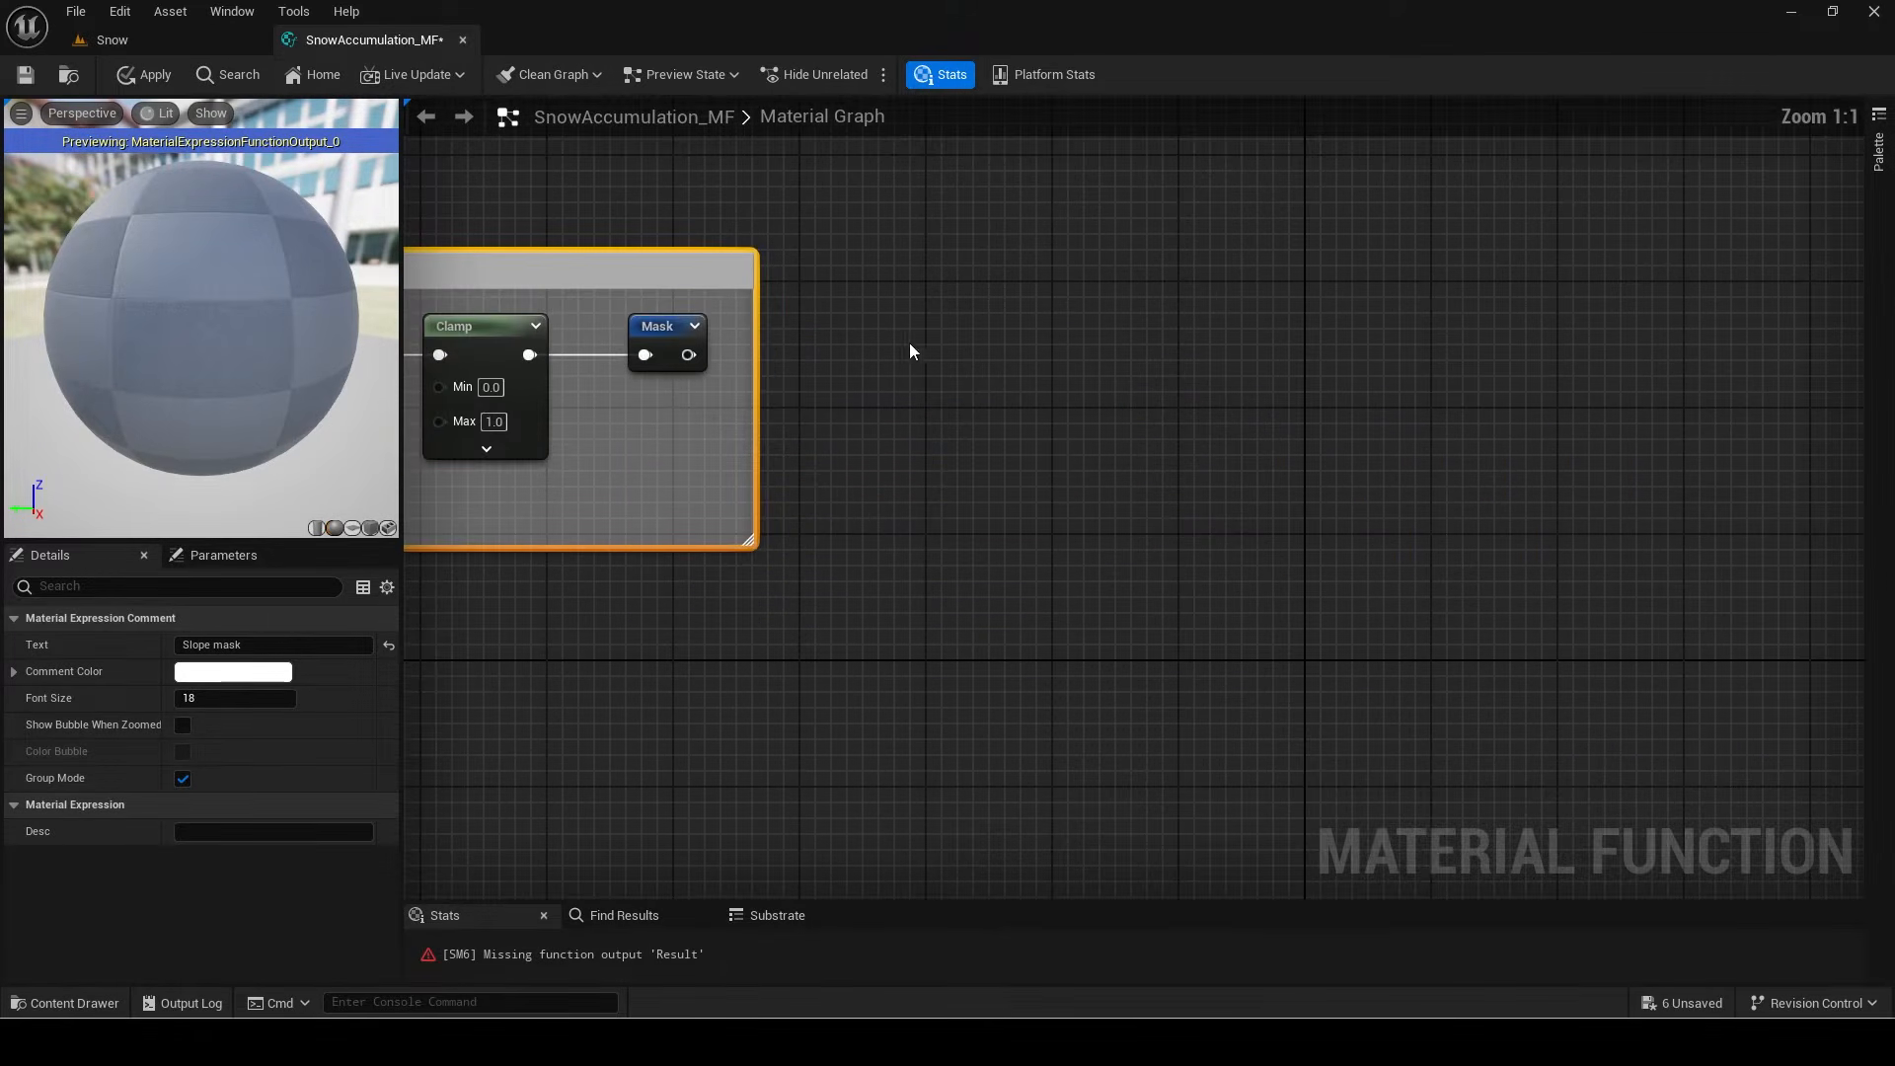
right_drag(900, 342, 765, 361)
right_click(855, 337)
text(texture same)
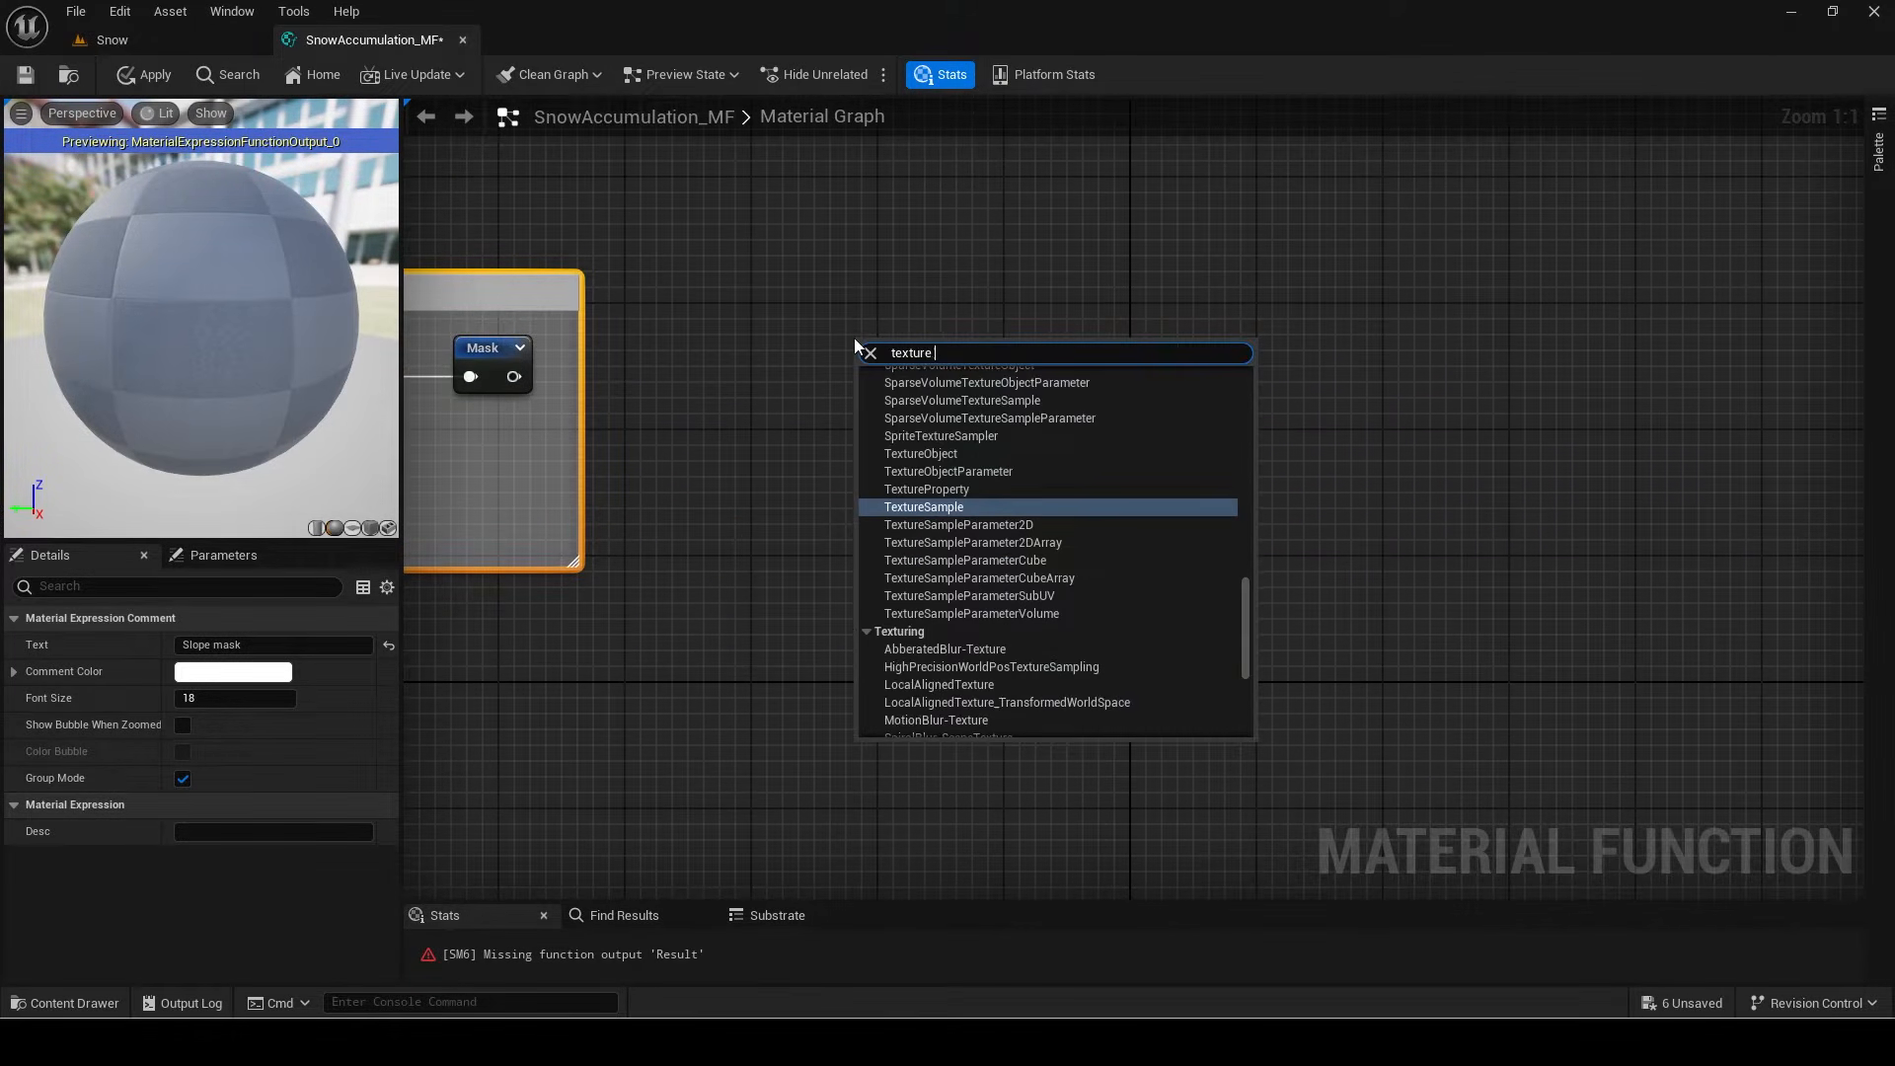
key(BackSpace)
key(BackSpace)
key(BackSpace)
key(BackSpace)
text(obj)
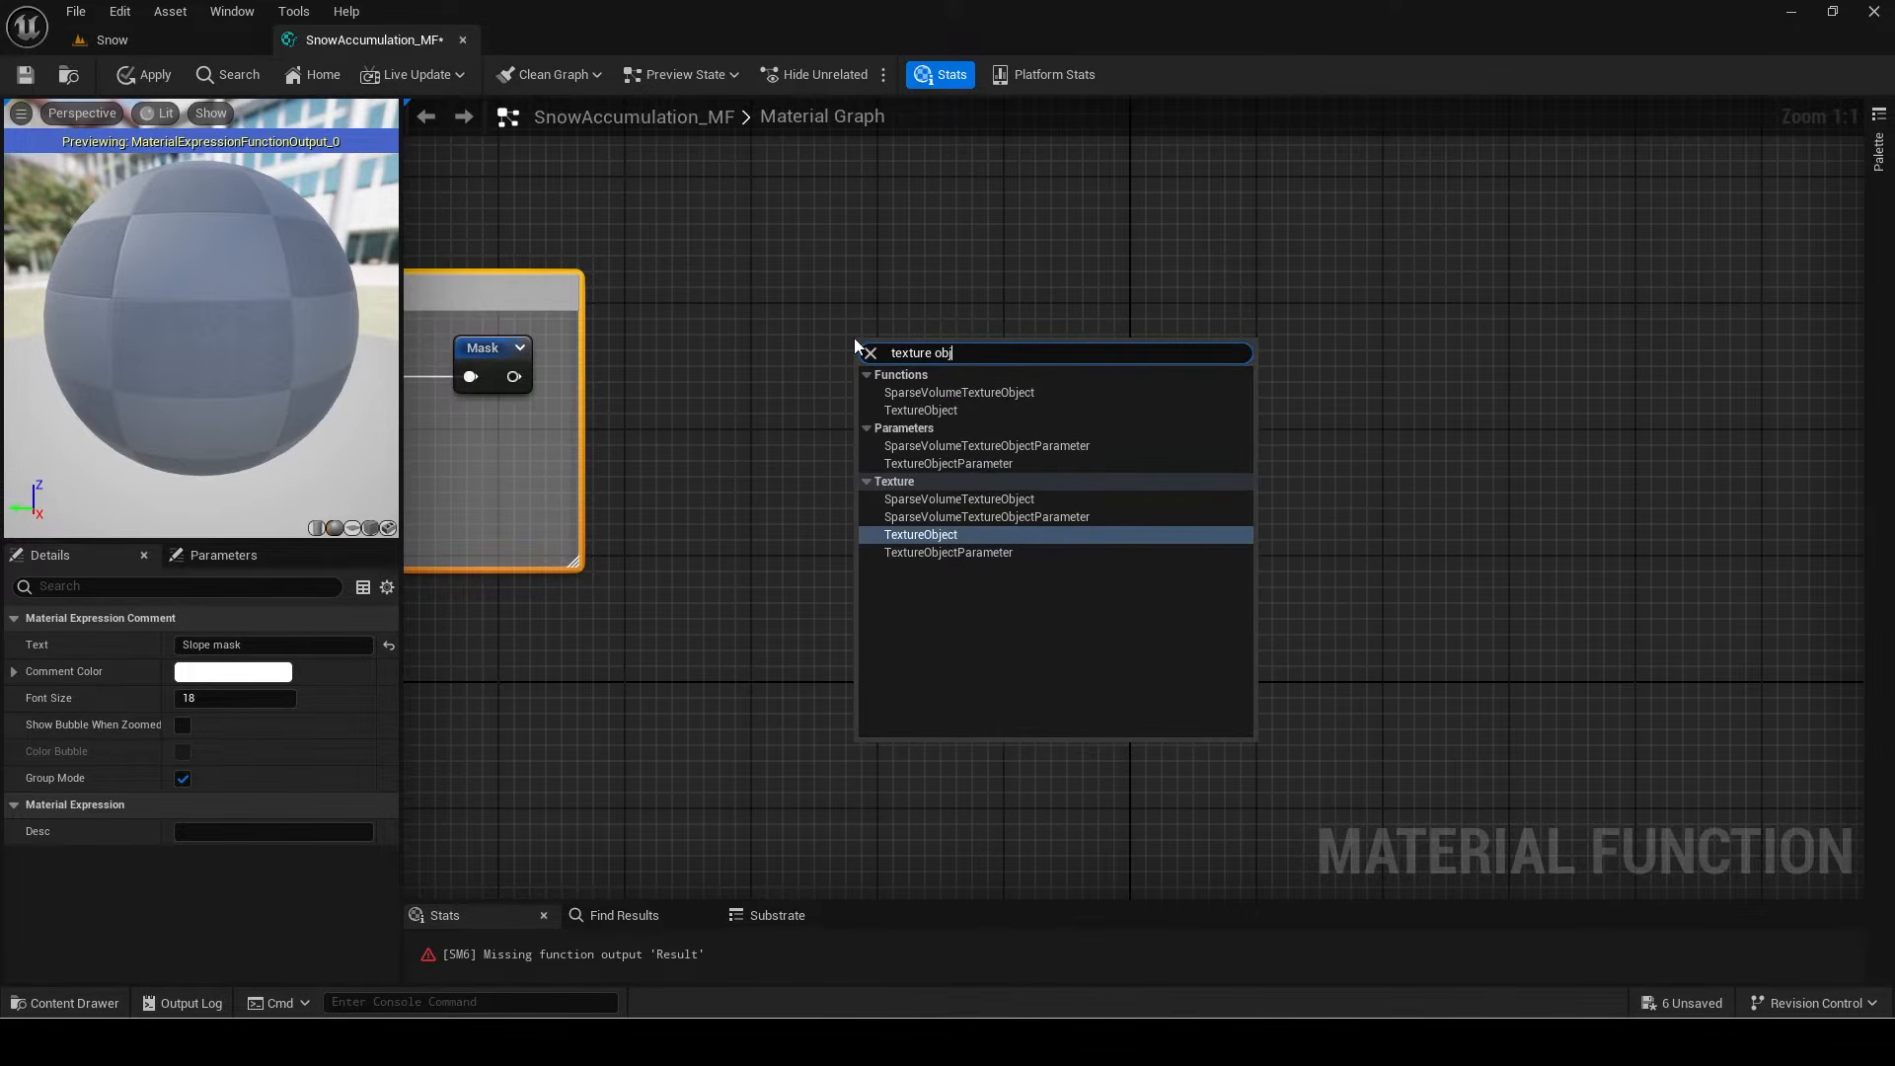
key(Return)
click(335, 651)
text(smoke)
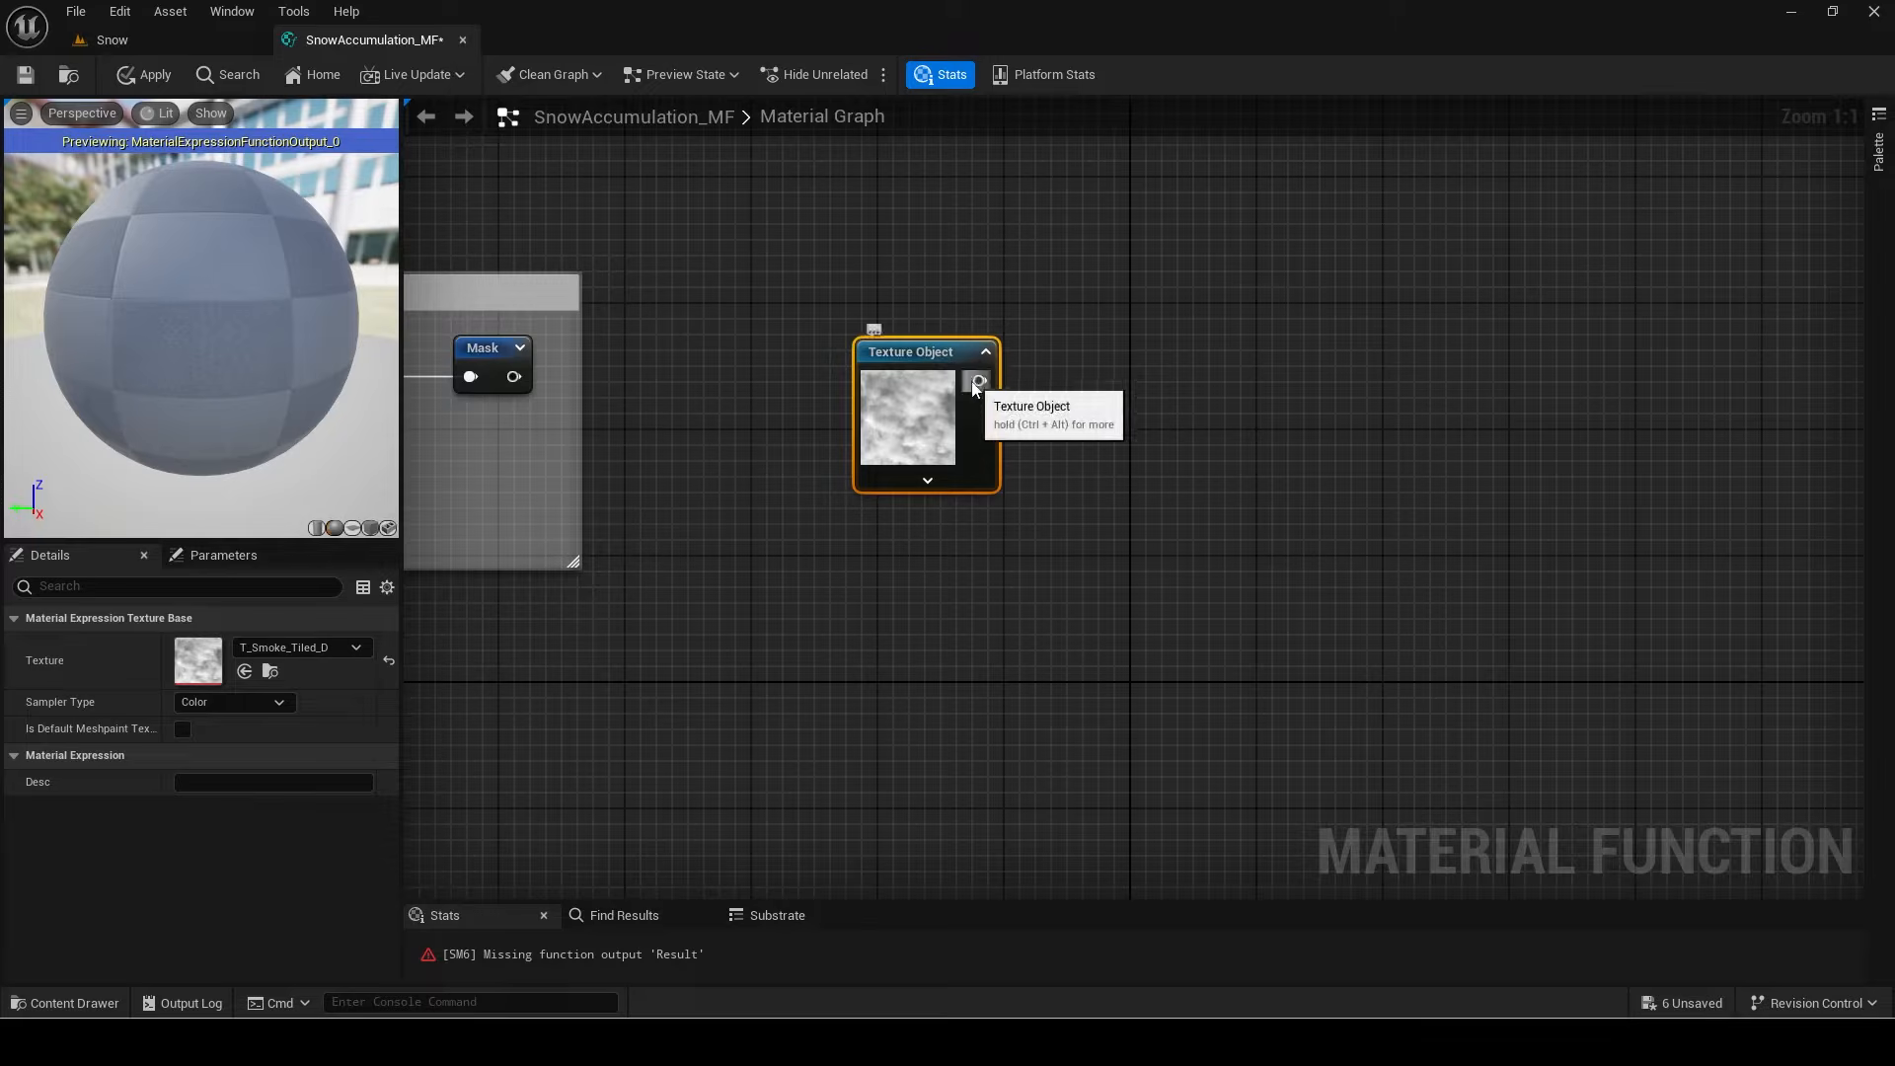
Step: Feed the smoke Texture Object into the TextureObject input of a new WorldAlignedTexture node
drag(979, 380, 1115, 381)
text(world al)
key(BackSpace)
key(BackSpace)
text(laig)
key(BackSpace)
key(BackSpace)
key(BackSpace)
key(BackSpace)
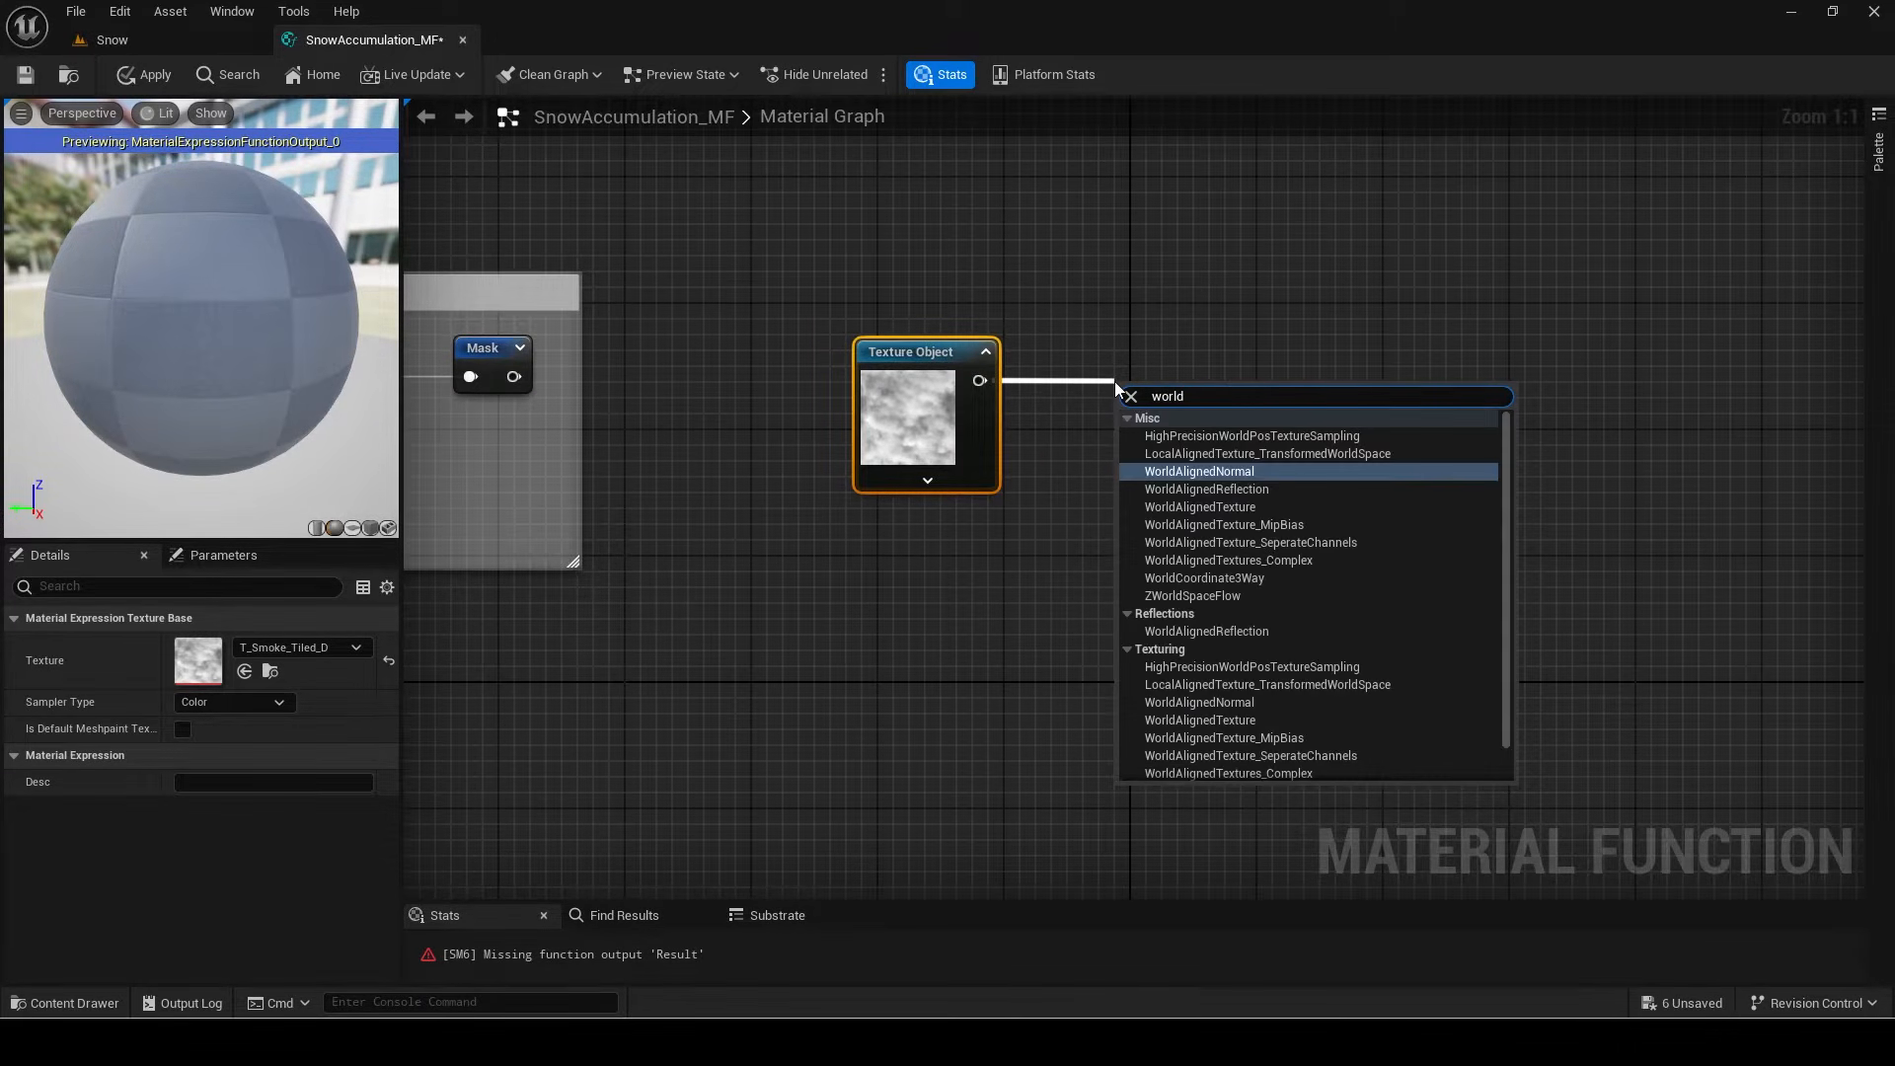
text(alig)
click(1206, 489)
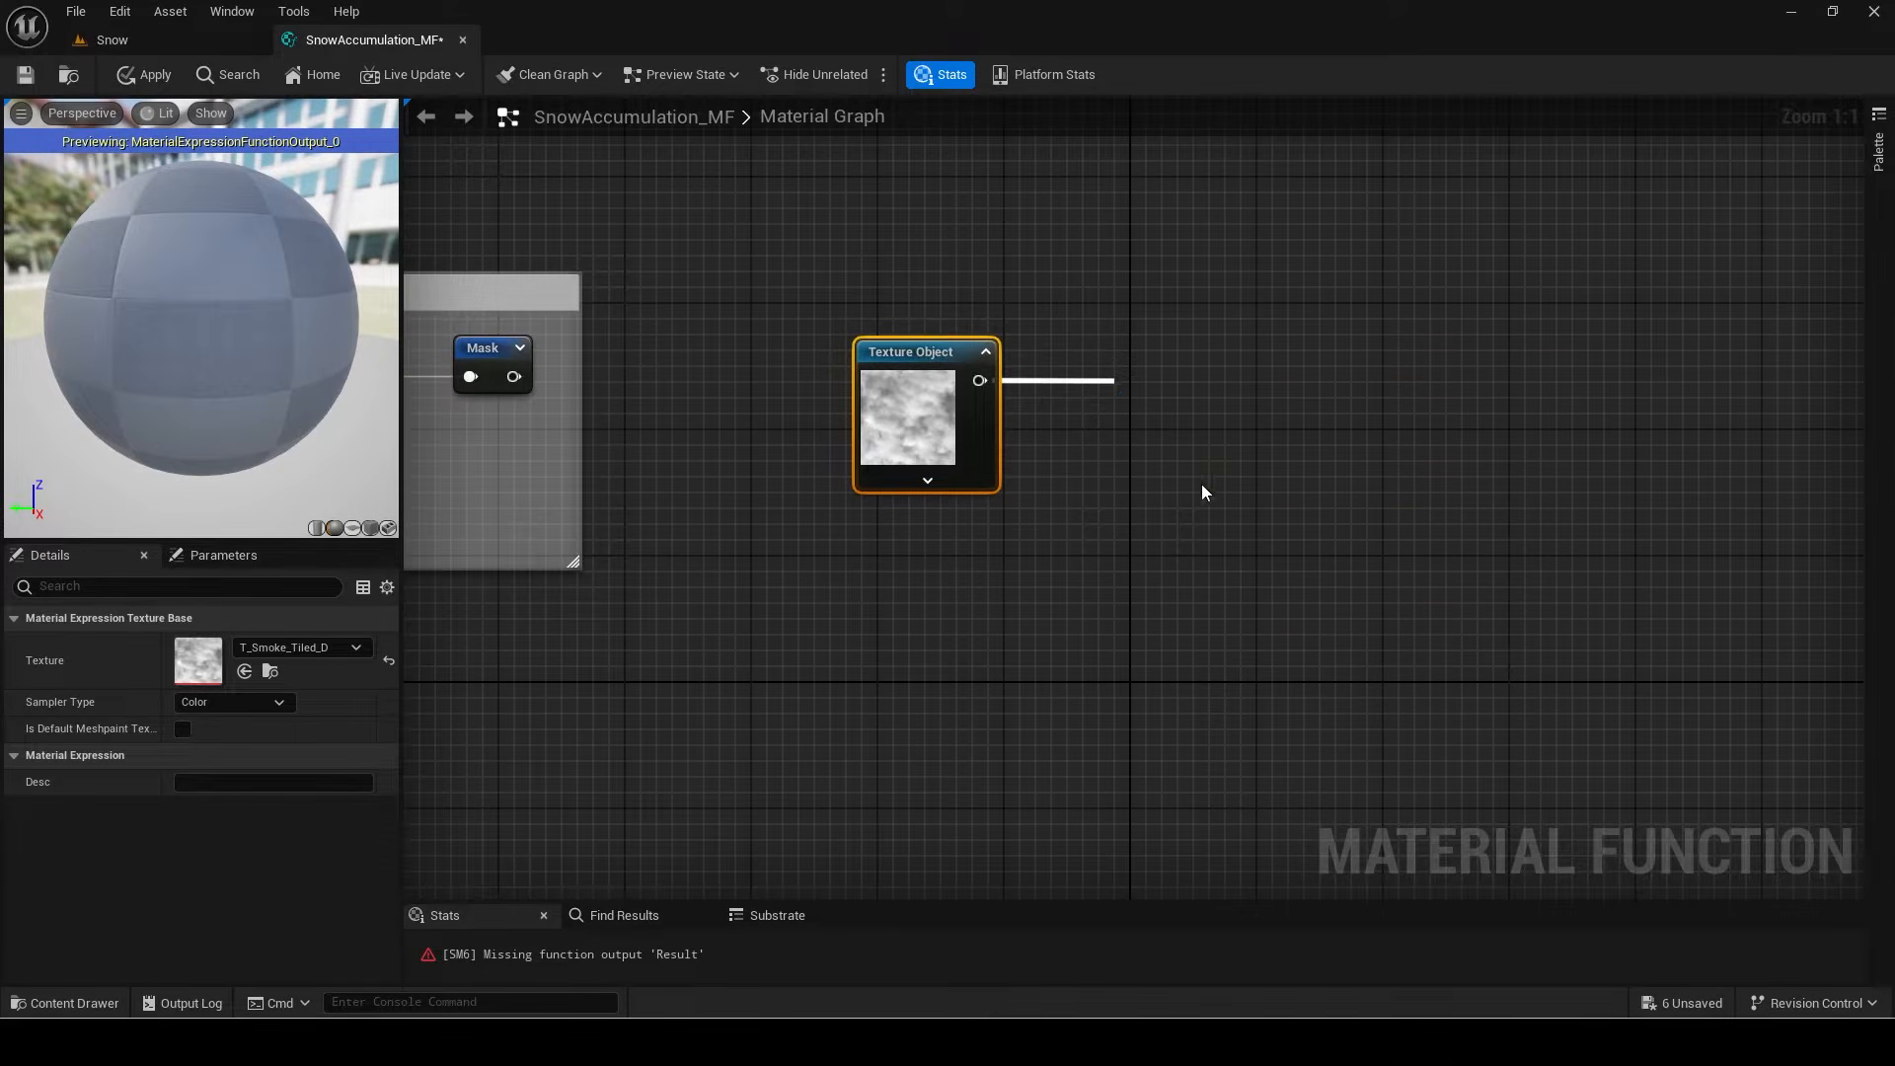
Step: Add a three-component constant of 1,1,1 and connect it to input A of a new Multiply node
right_drag(974, 464, 1028, 435)
key(3)
click(787, 525)
click(848, 585)
text(1)
key(Tab)
text(1)
key(Tab)
text(1)
drag(963, 565, 1064, 560)
text(mul)
key(Return)
Step: Connect a scalar parameter named SnowPatternTiling, with a default value of 2000, to the Multiply node's B input
drag(1078, 633, 1028, 703)
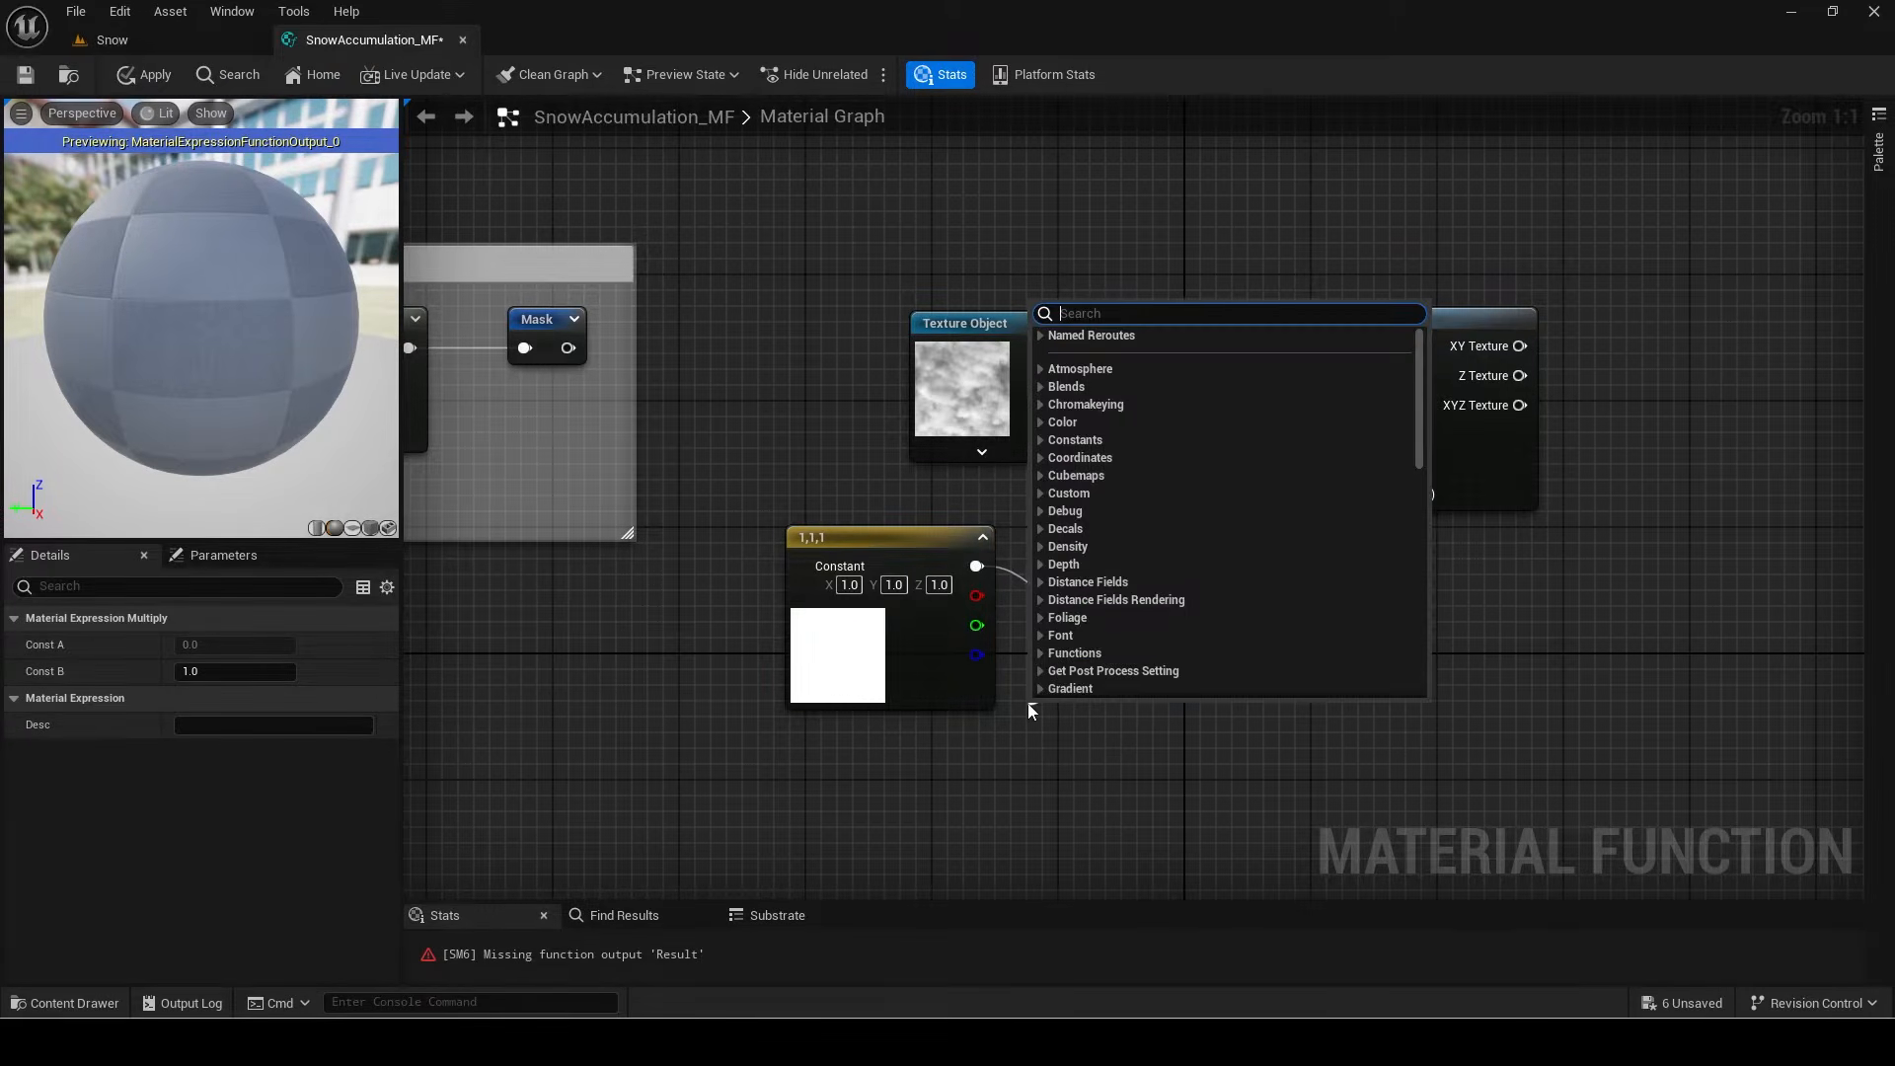
text(scalar)
key(Return)
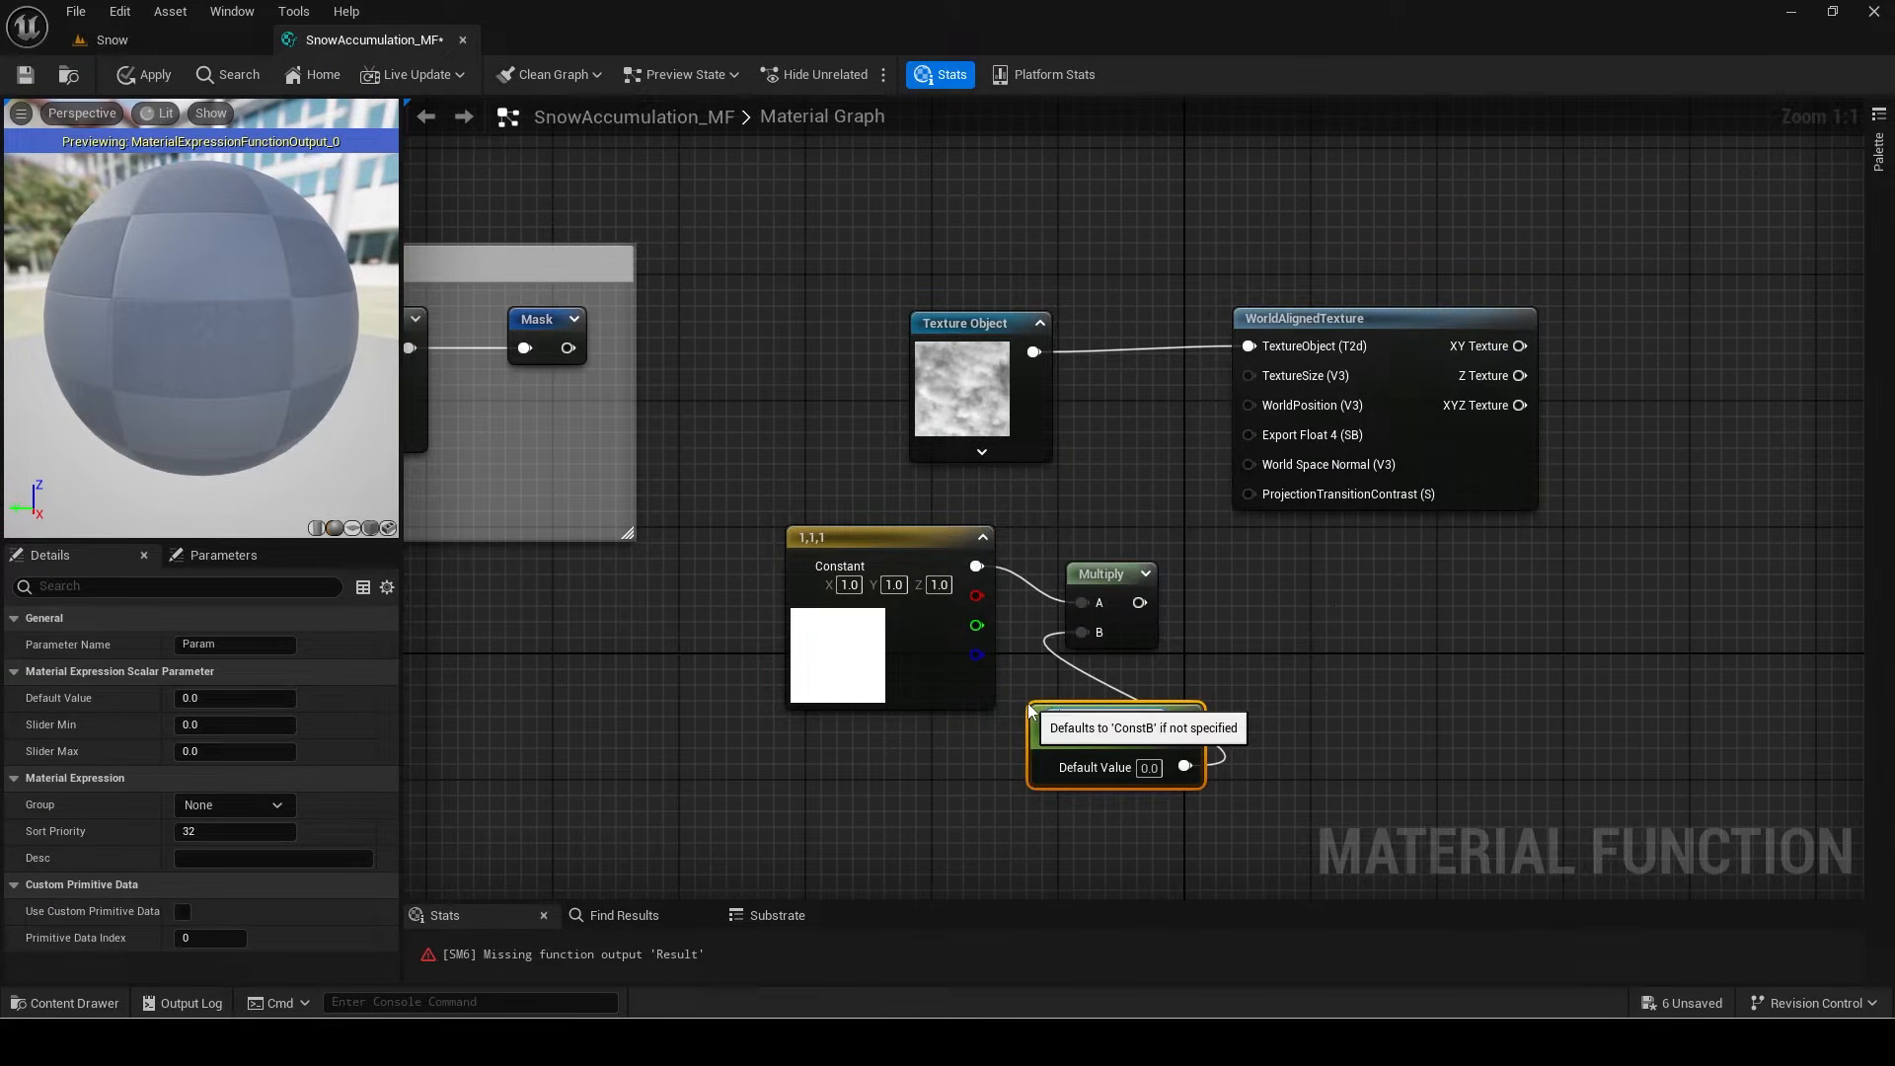
drag(1066, 712, 890, 757)
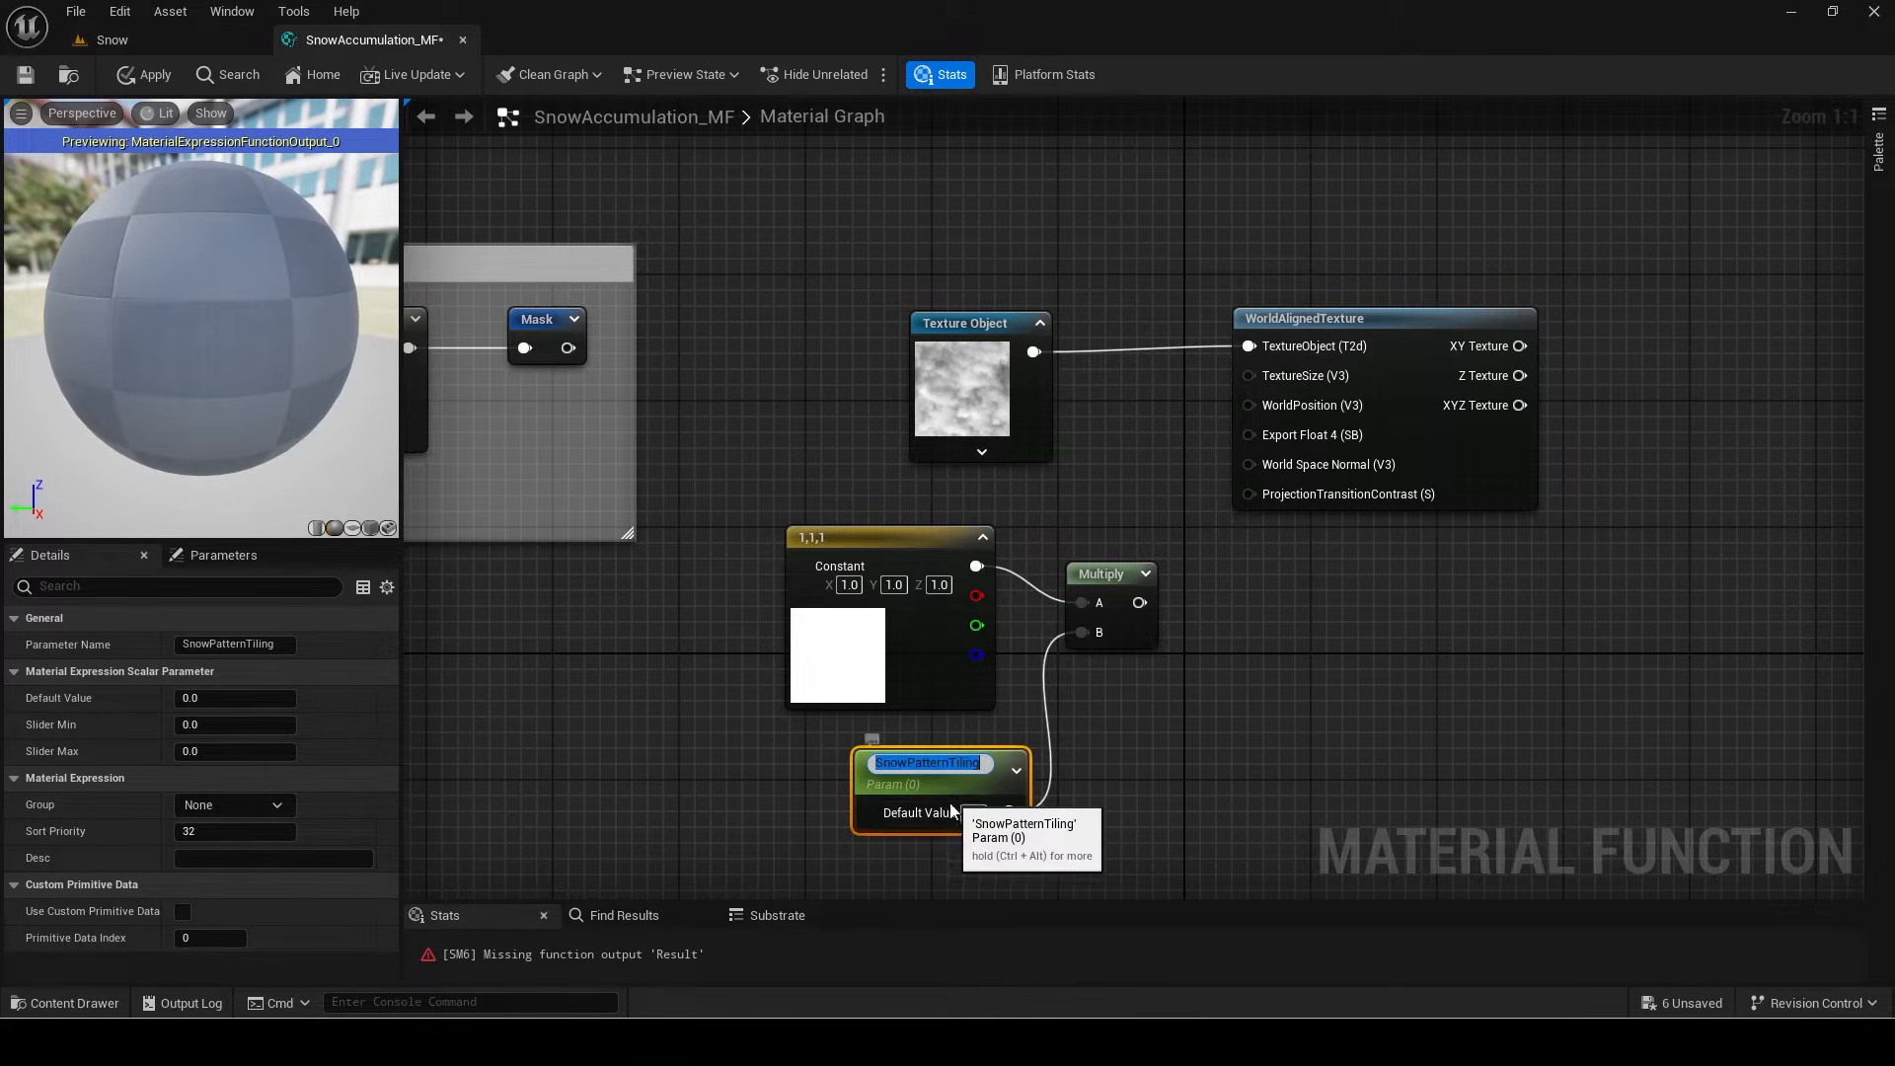
click(973, 807)
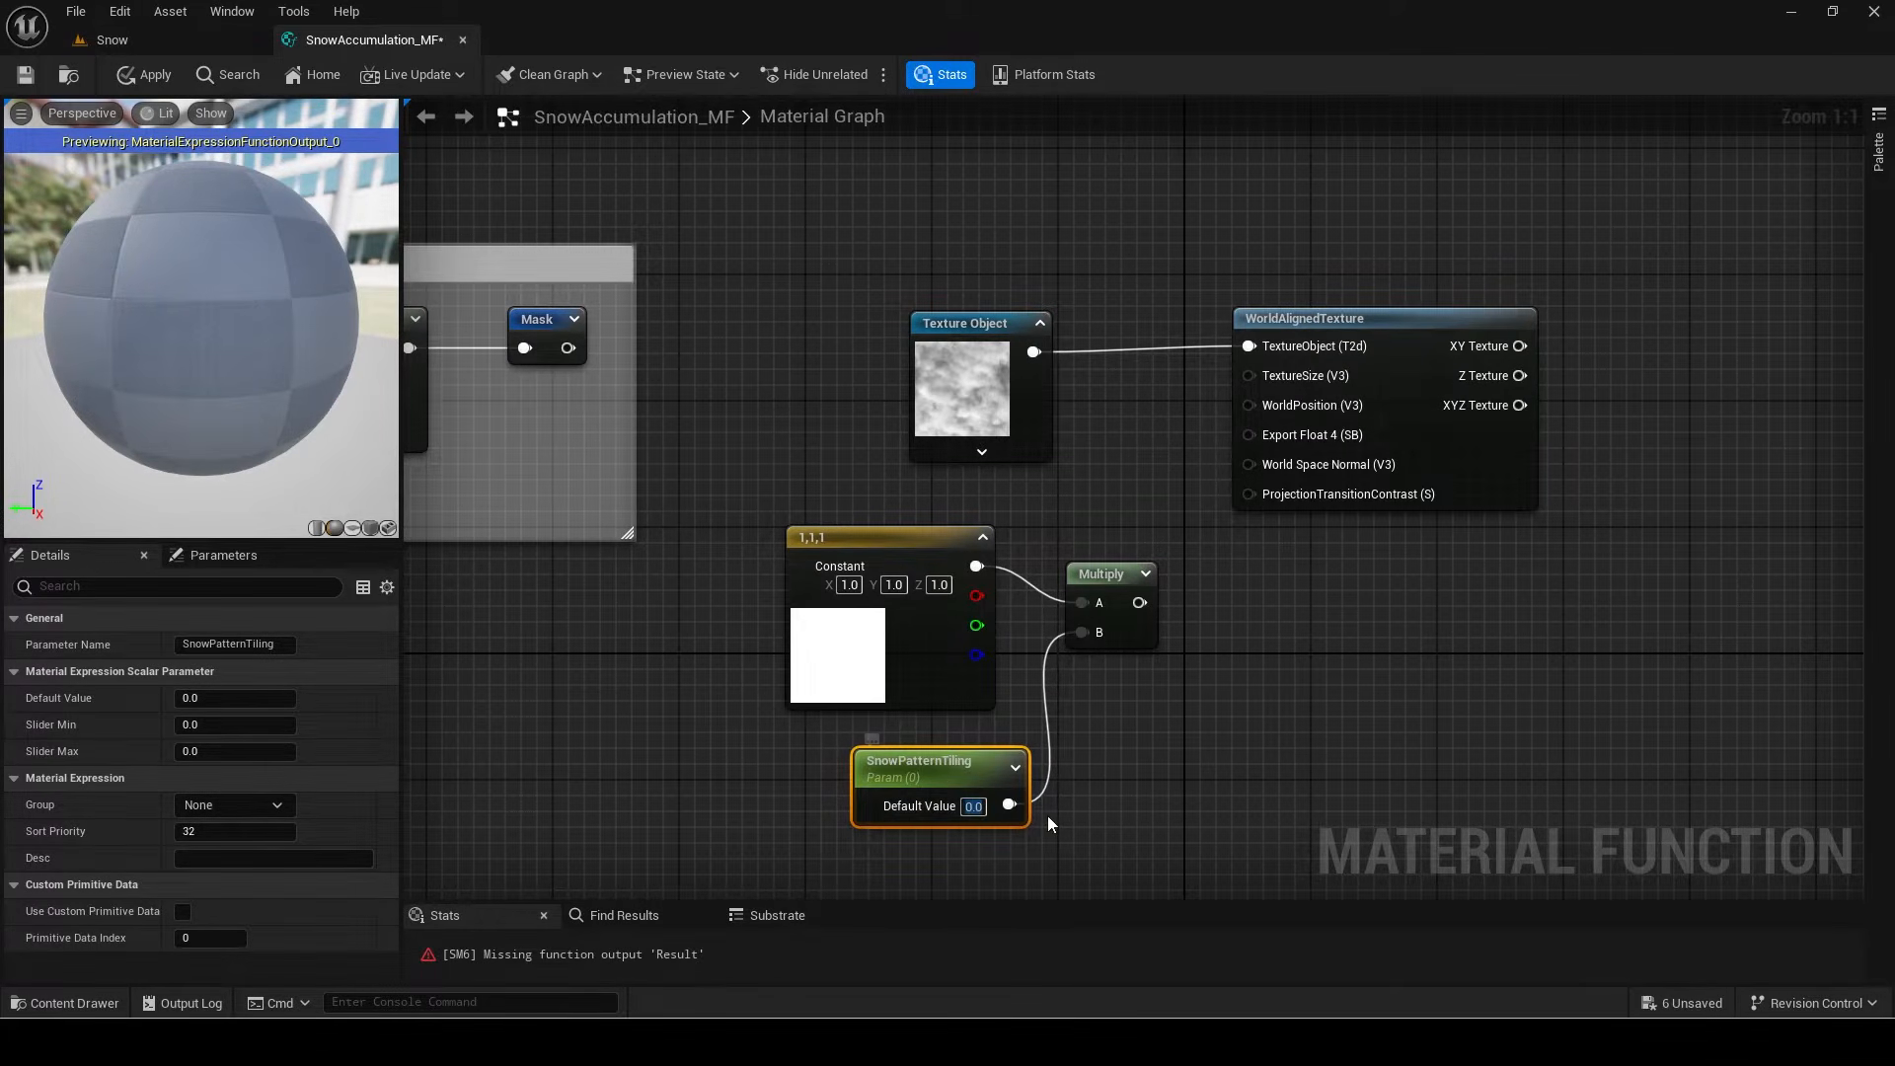
text(2000)
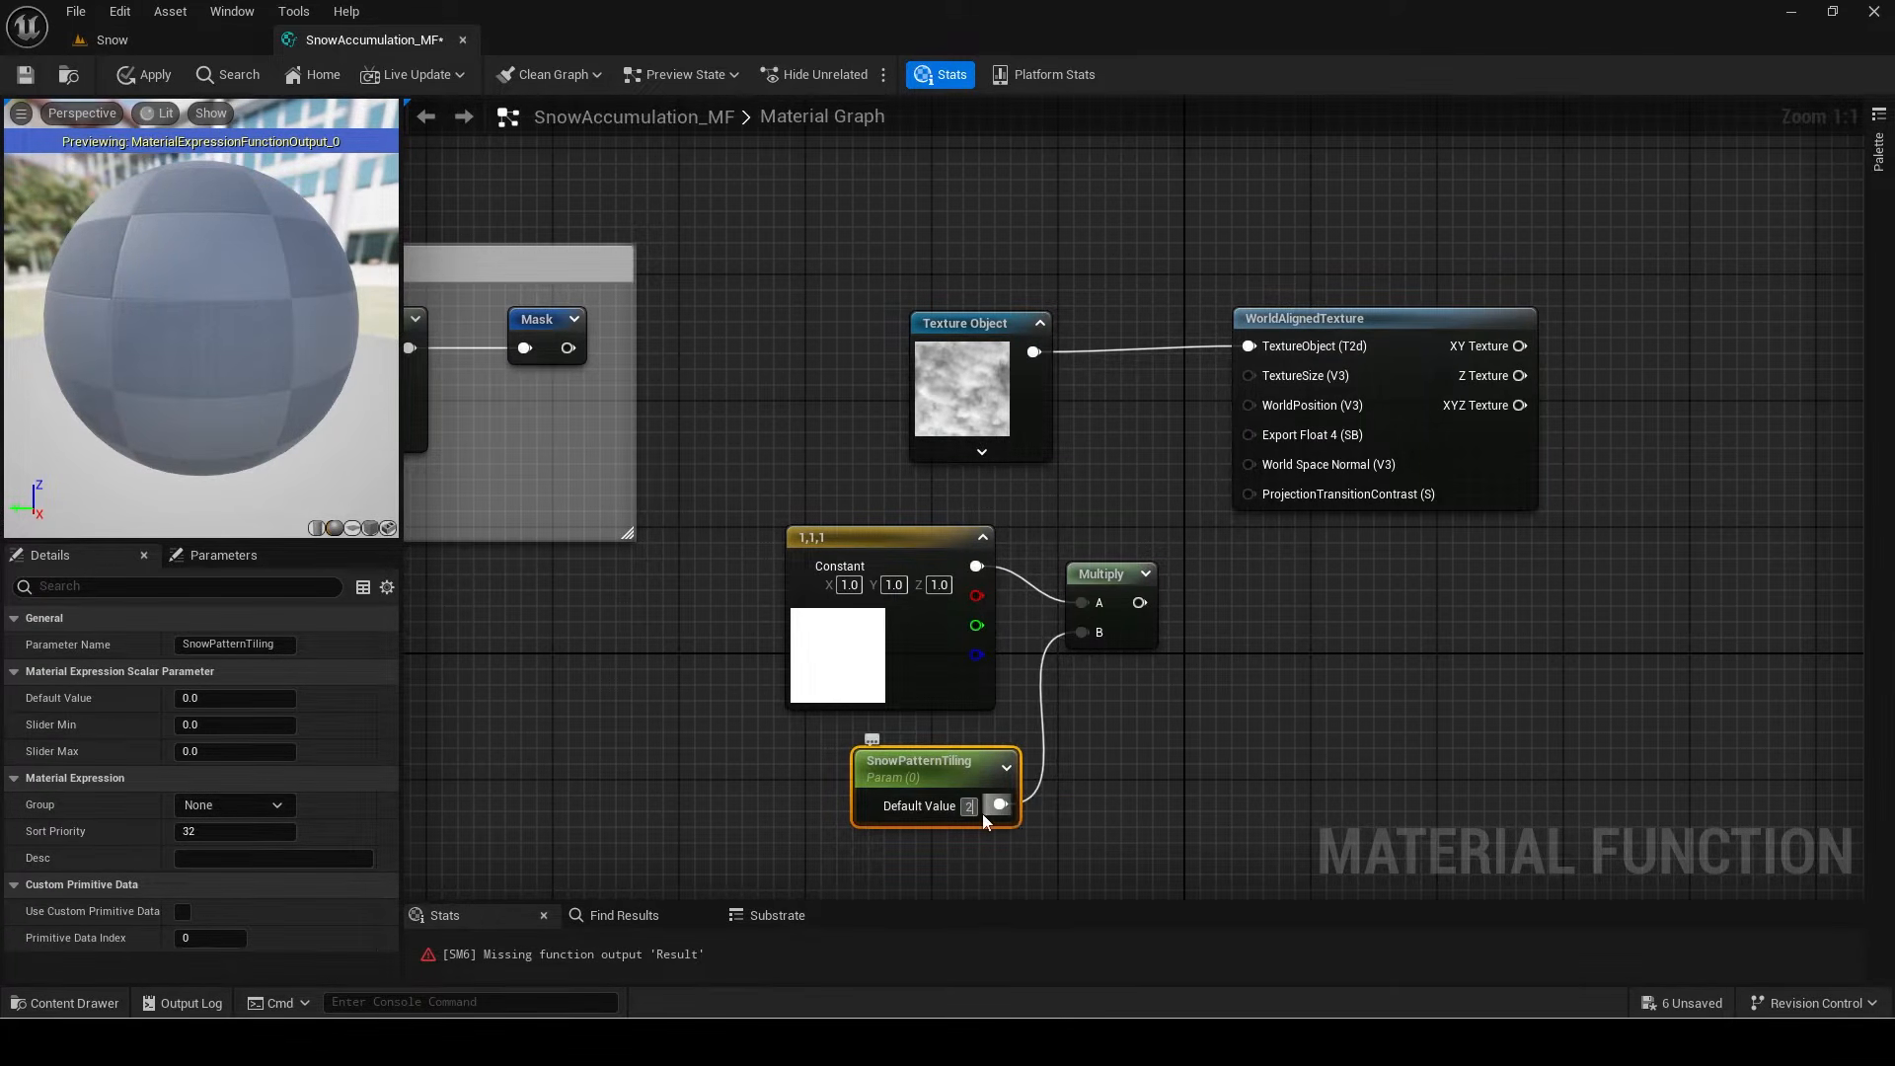
Step: Feed the Multiply into WorldAlignedTexture's TextureSize and an Absolute World Position node into its WorldPosition, tidying the node layout
drag(1139, 602, 1157, 577)
drag(1273, 383, 1254, 377)
drag(1173, 523, 776, 873)
drag(1108, 580, 1023, 515)
click(1303, 318)
shift+click(965, 323)
drag(1249, 405, 1255, 542)
text(world pos)
key(Return)
Step: Feed the XYZ Texture output through a Power node into a named reroute called SnowLayer
right_drag(1254, 548, 914, 582)
drag(1179, 439, 1429, 446)
text(power)
key(Return)
text(named re)
key(Return)
text(Snow)
key(Return)
Step: Group the snow pattern nodes in a comment titled "Snow build up using pattern at first."
scroll(867, 383, down, 4)
drag(1204, 626, 691, 385)
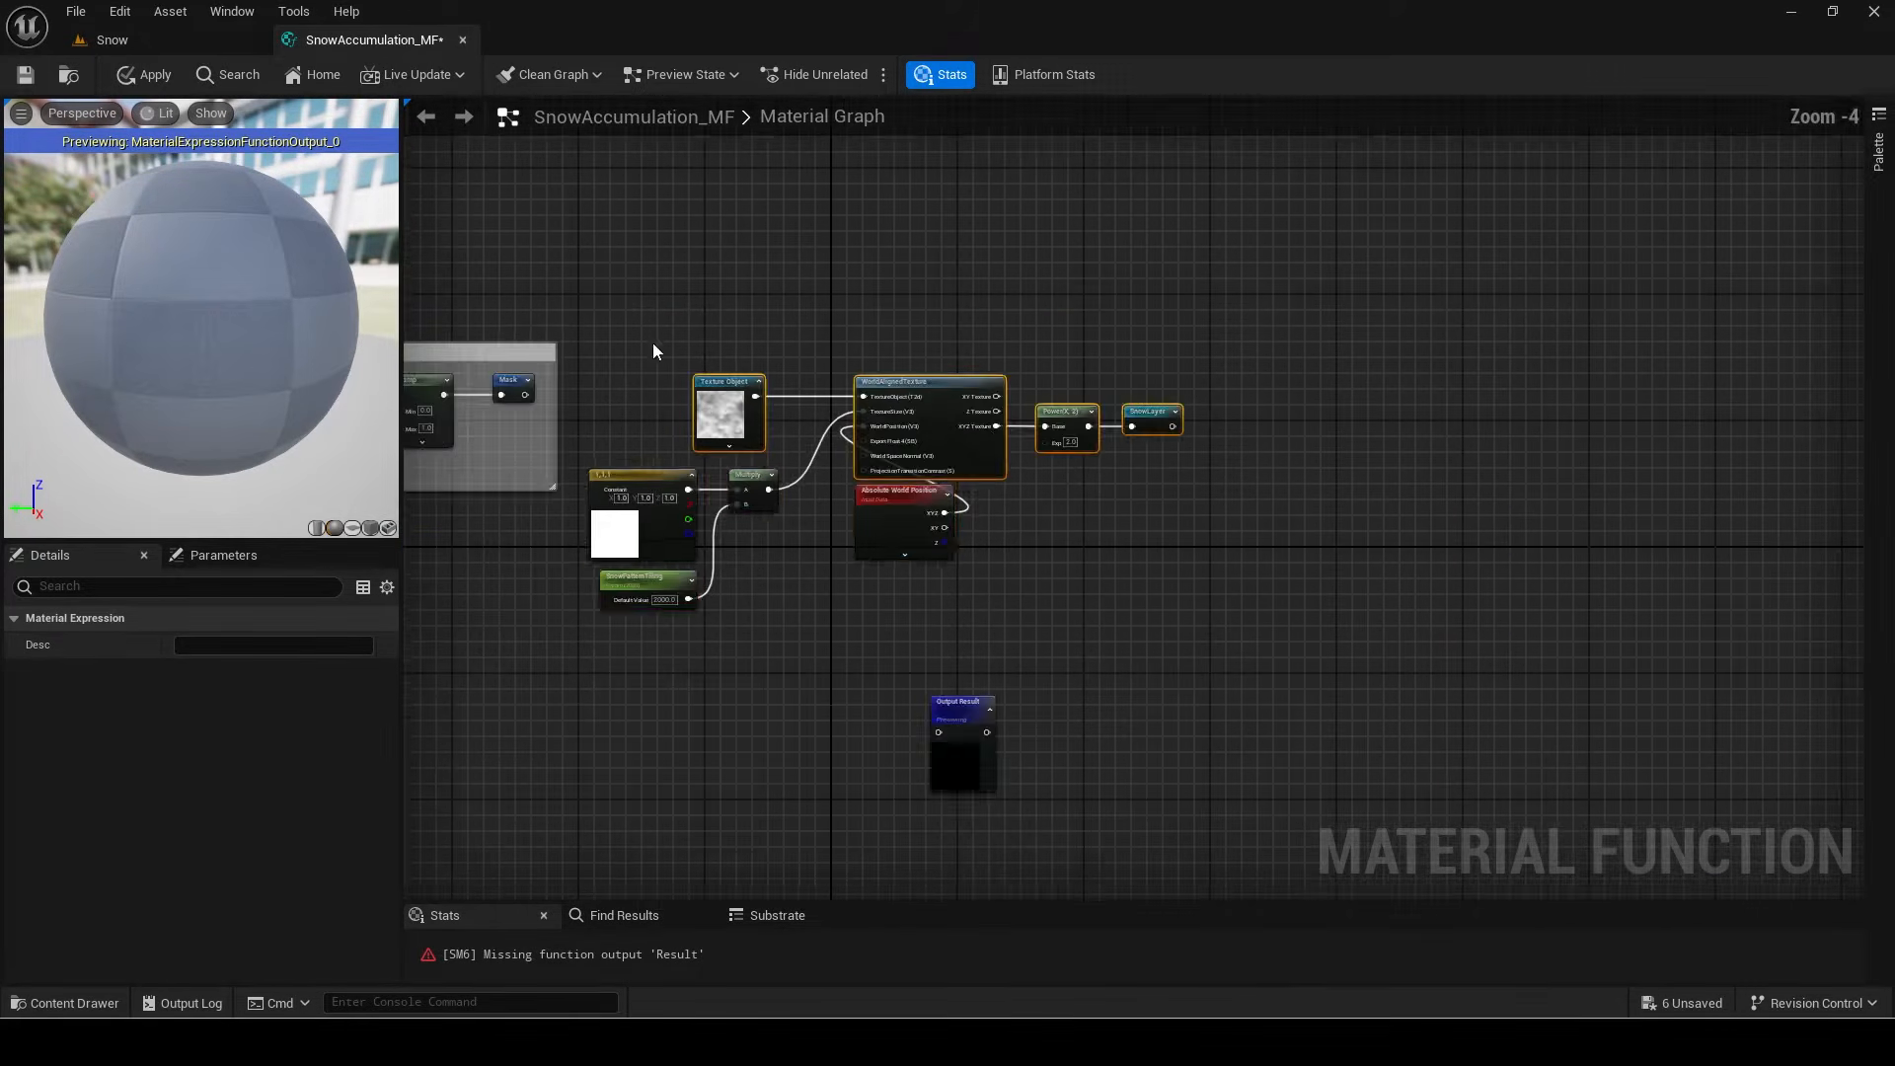
scroll(893, 642, up, 1)
text(cSnow build up using pattern at first.)
key(Return)
Step: Add a Vector3 function input below the slope mask group and name it Diffuse
right_drag(590, 444, 1573, 131)
scroll(573, 481, up, 1)
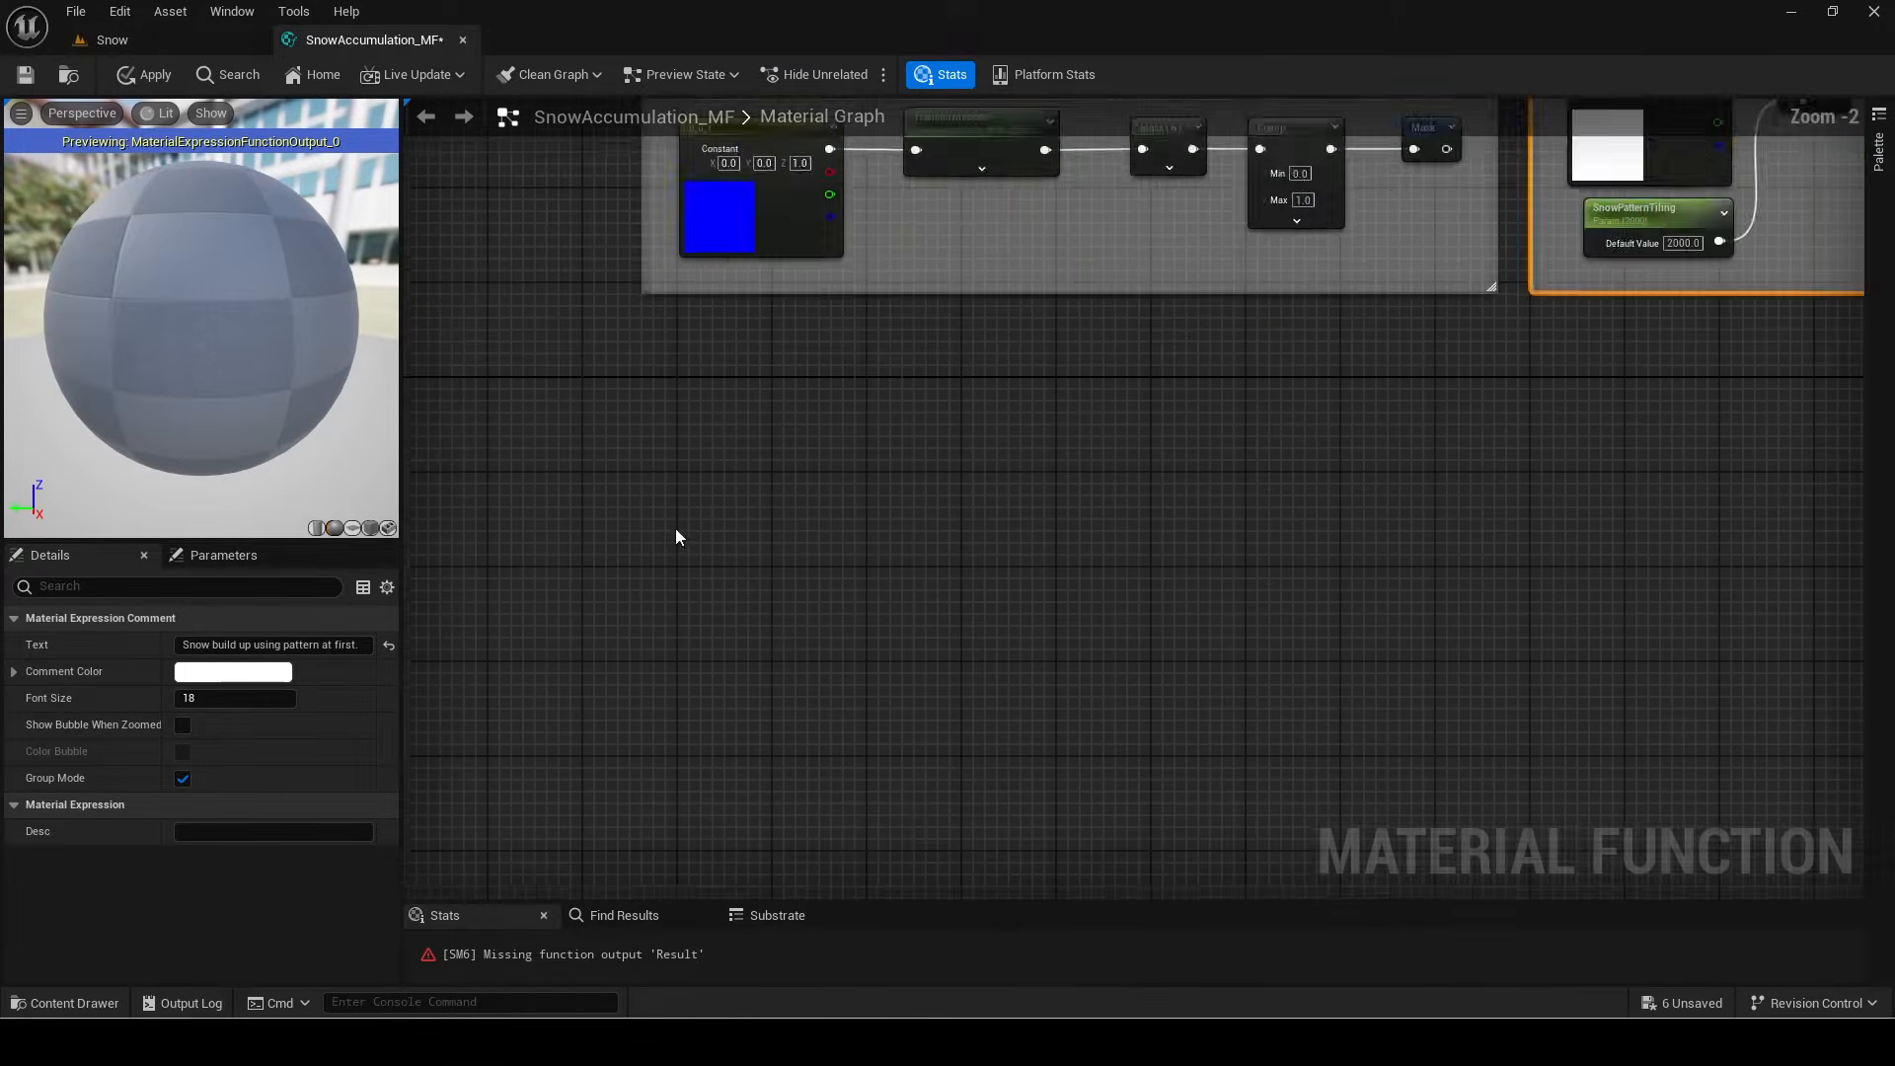
right_drag(678, 469, 678, 394)
scroll(678, 394, up, 2)
right_click(678, 394)
text(inpu)
key(Return)
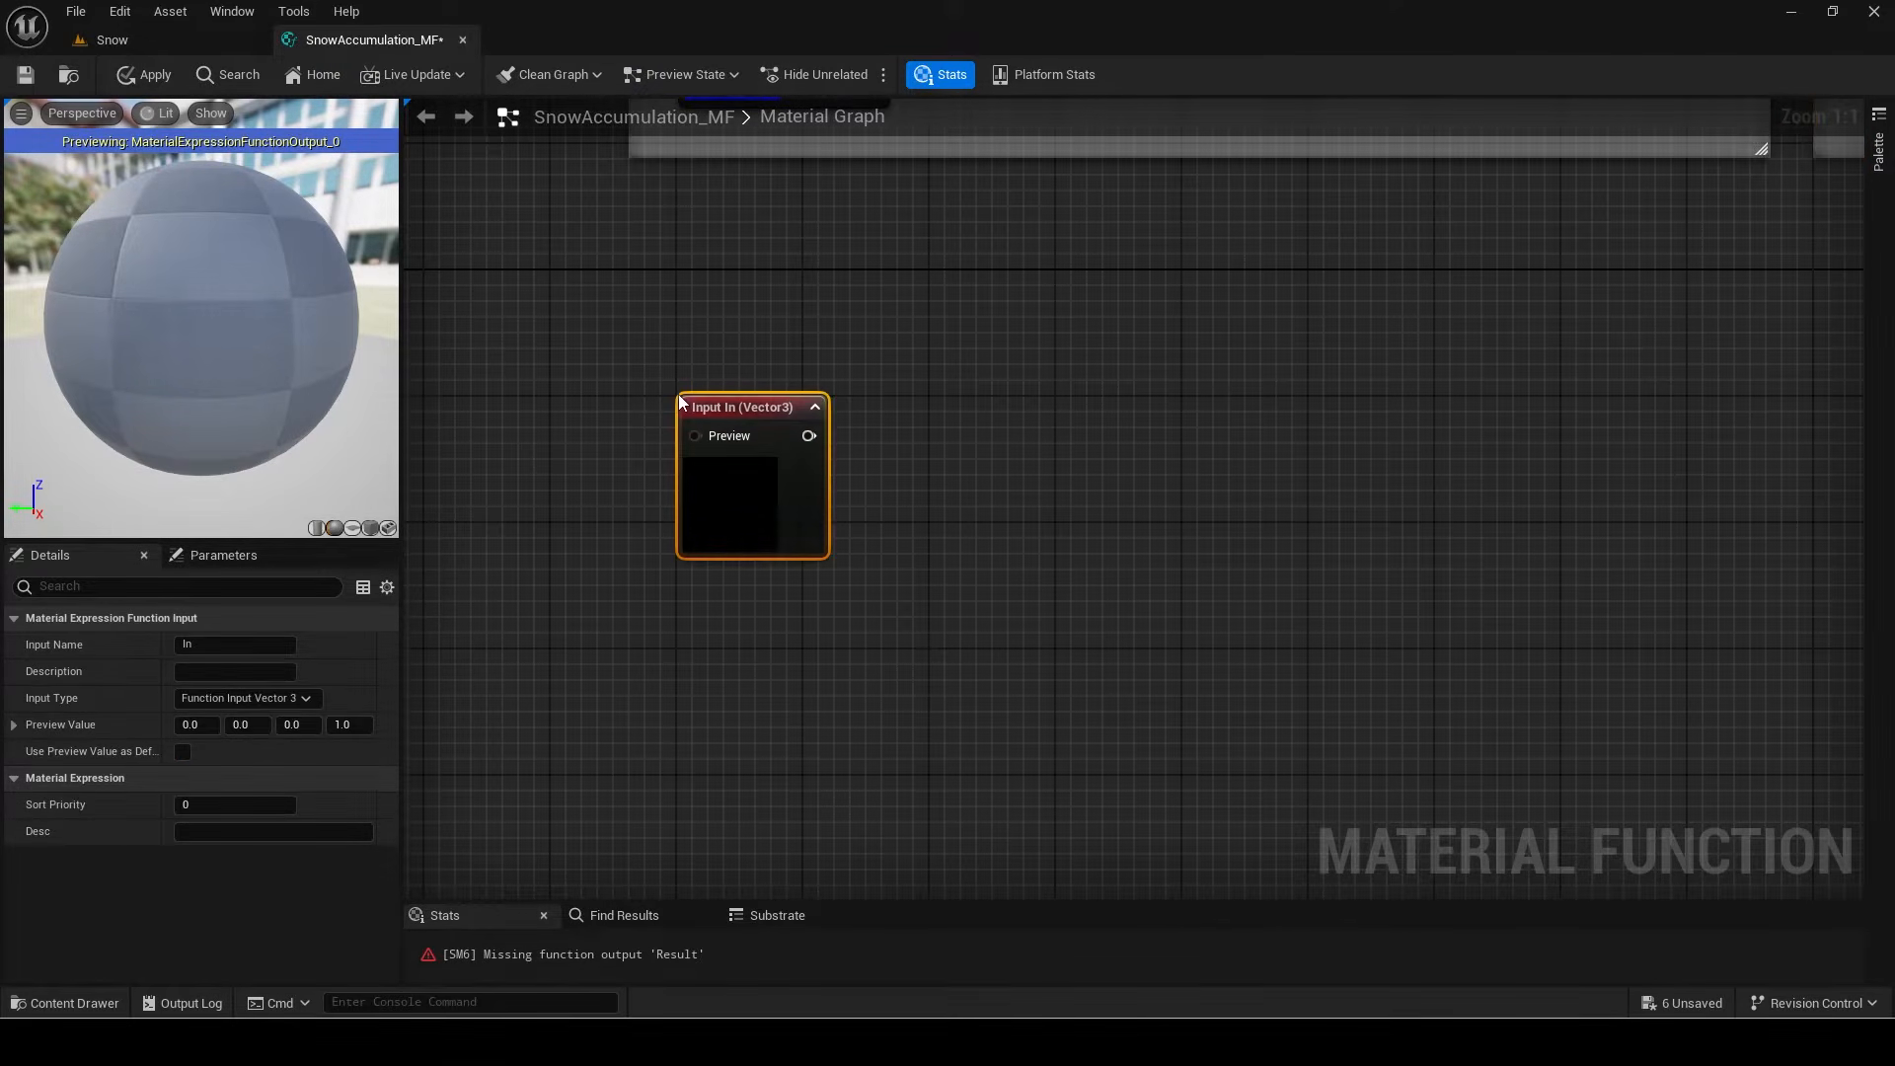
click(252, 645)
text(Diffuse)
key(Return)
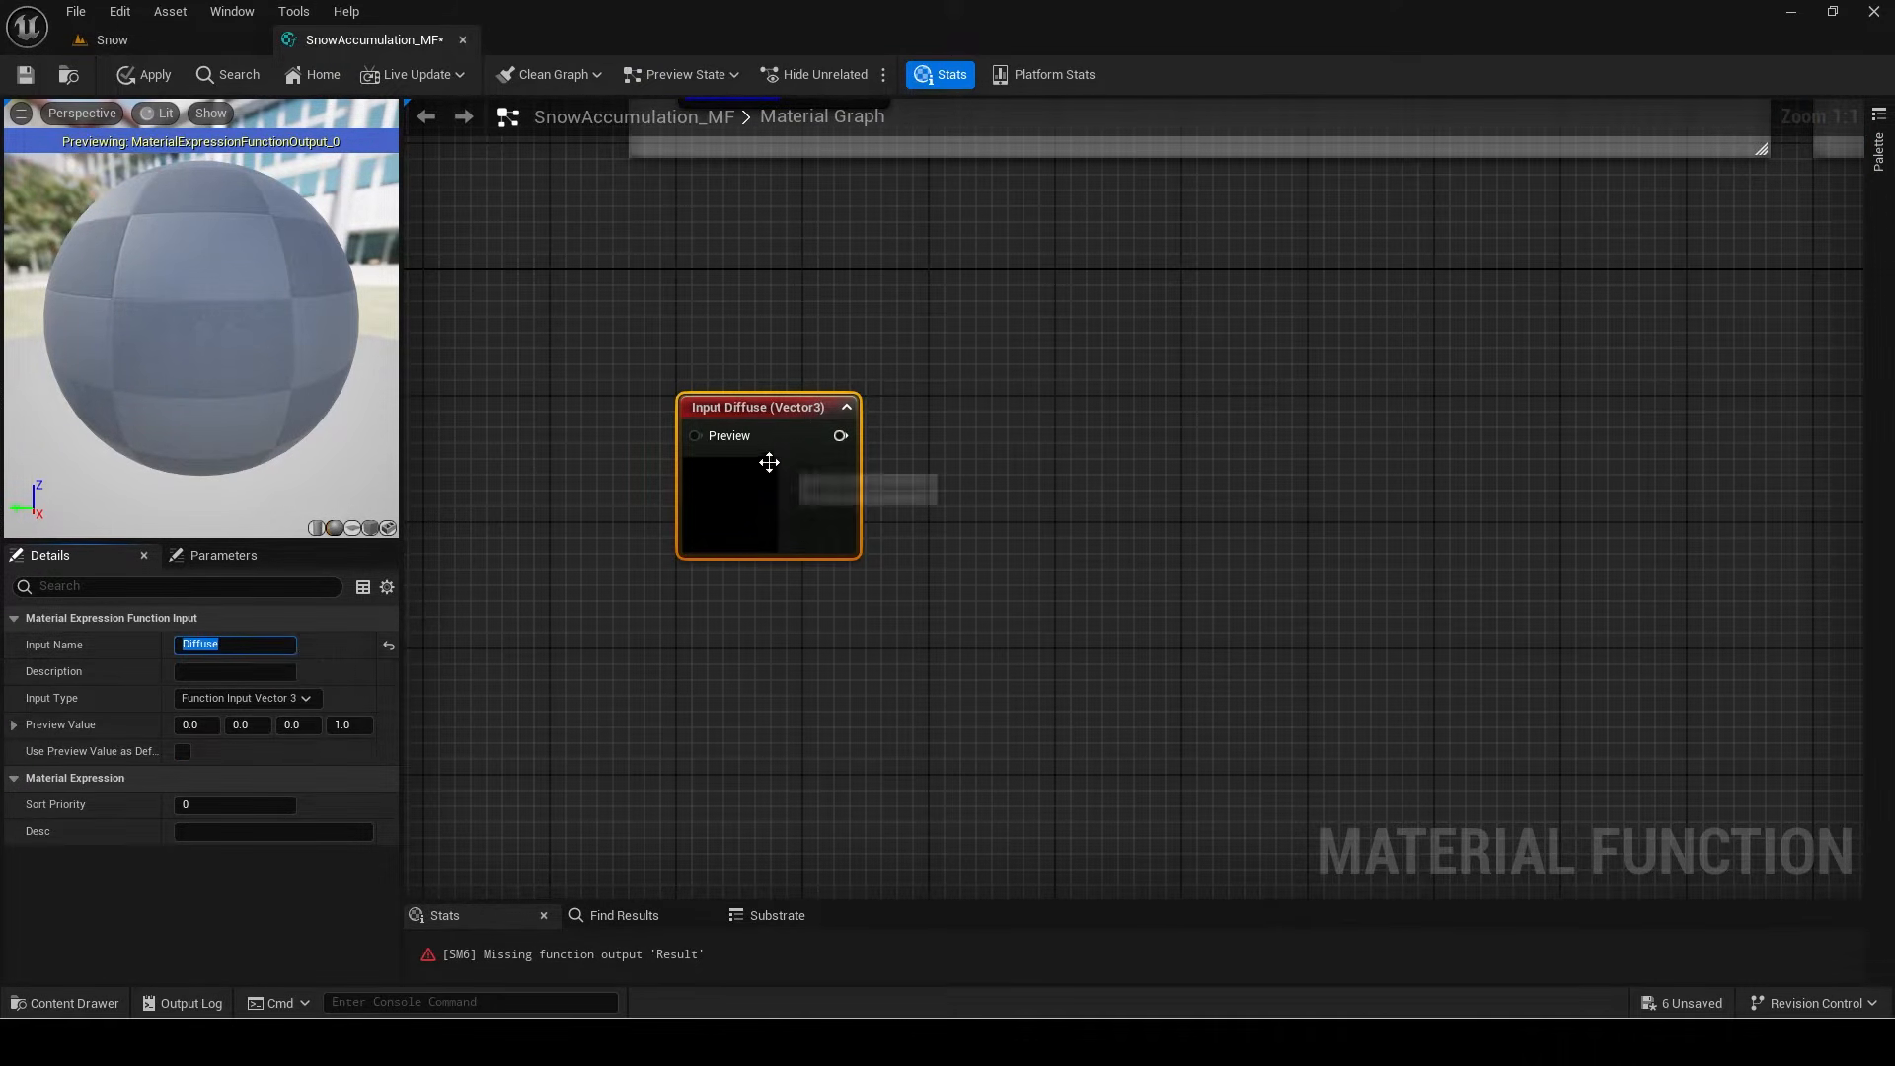
Step: Connect the Diffuse input to the A pins of two Lerp nodes, with one Lerp feeding the other's B
drag(841, 446, 1273, 412)
text(lerp)
key(Return)
key(ctrl+d)
drag(1031, 534, 1244, 470)
drag(1103, 549, 1087, 549)
Step: Add a Texture Sample node below the Diffuse input and assign the Snow_Diffuse texture to it
right_drag(878, 638, 1021, 368)
right_click(714, 452)
text(texture sam)
key(Return)
click(255, 813)
text(snow f)
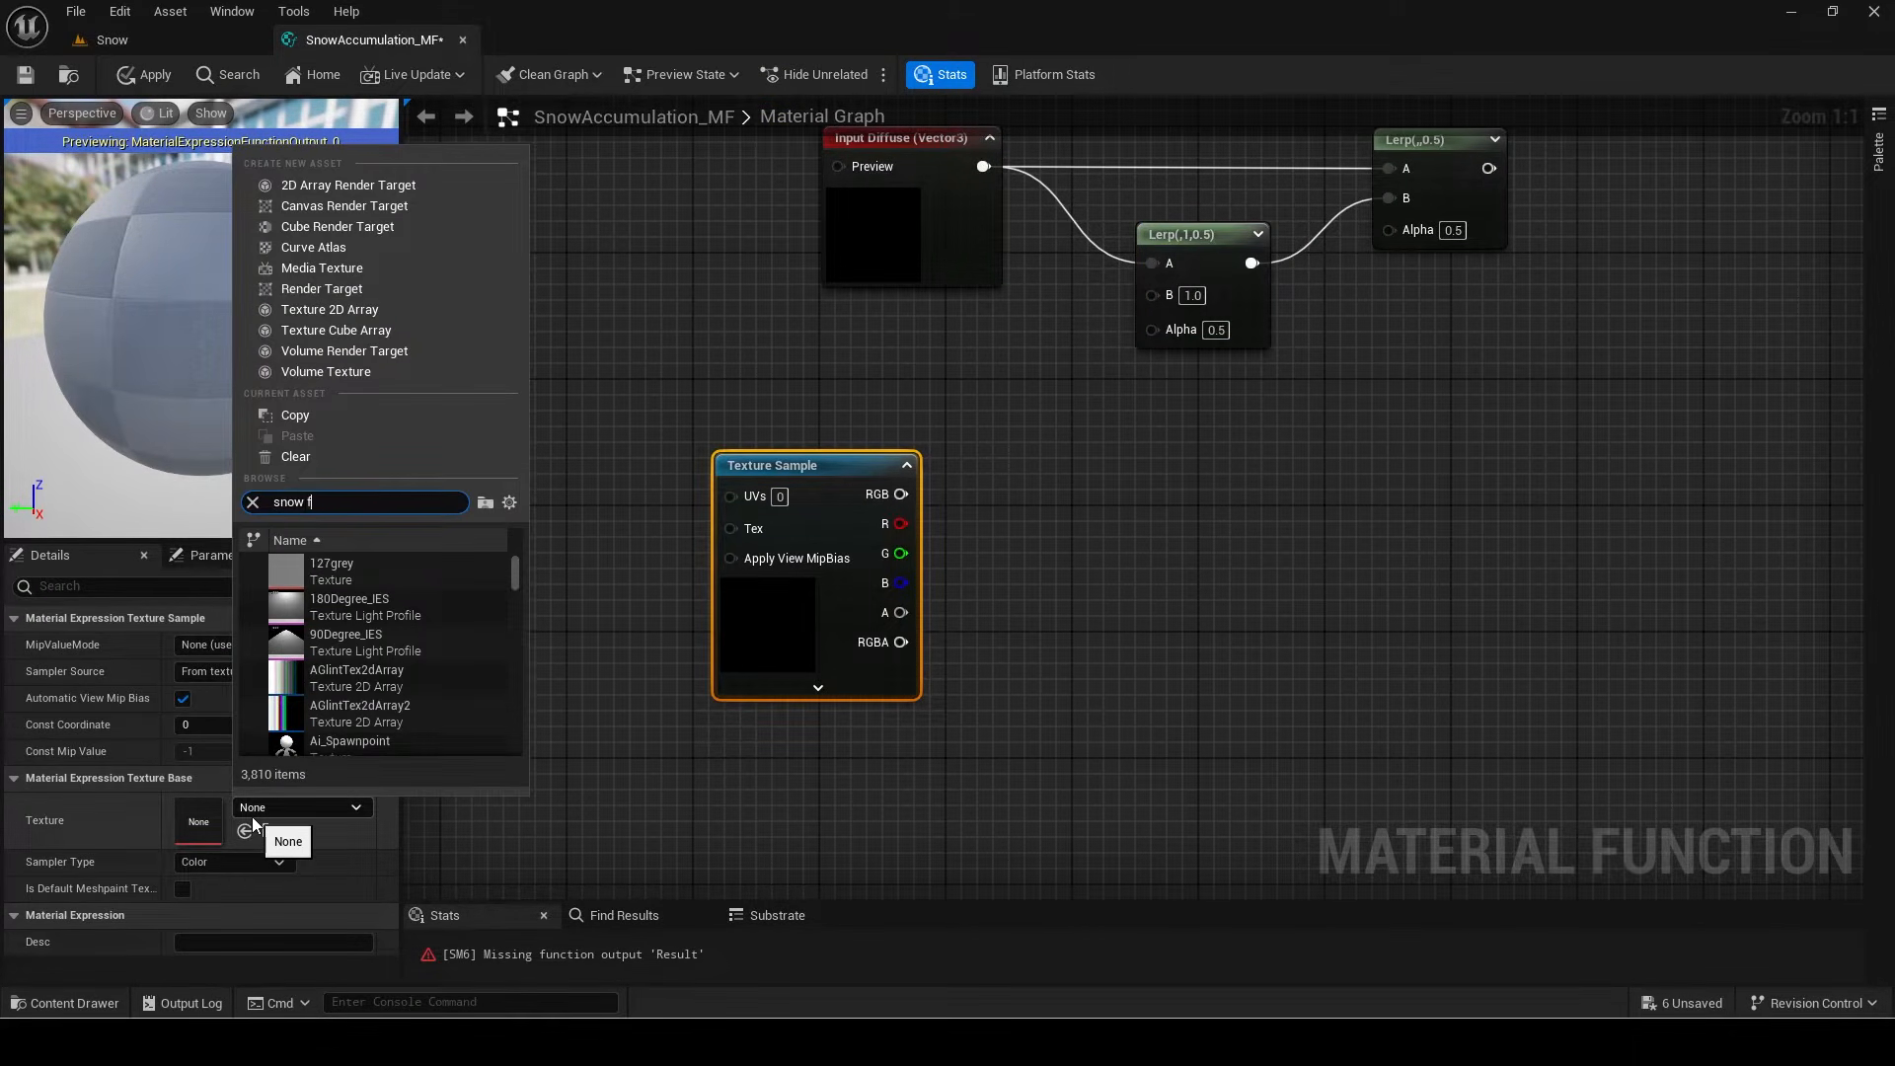
key(BackSpace)
text(dif)
click(345, 568)
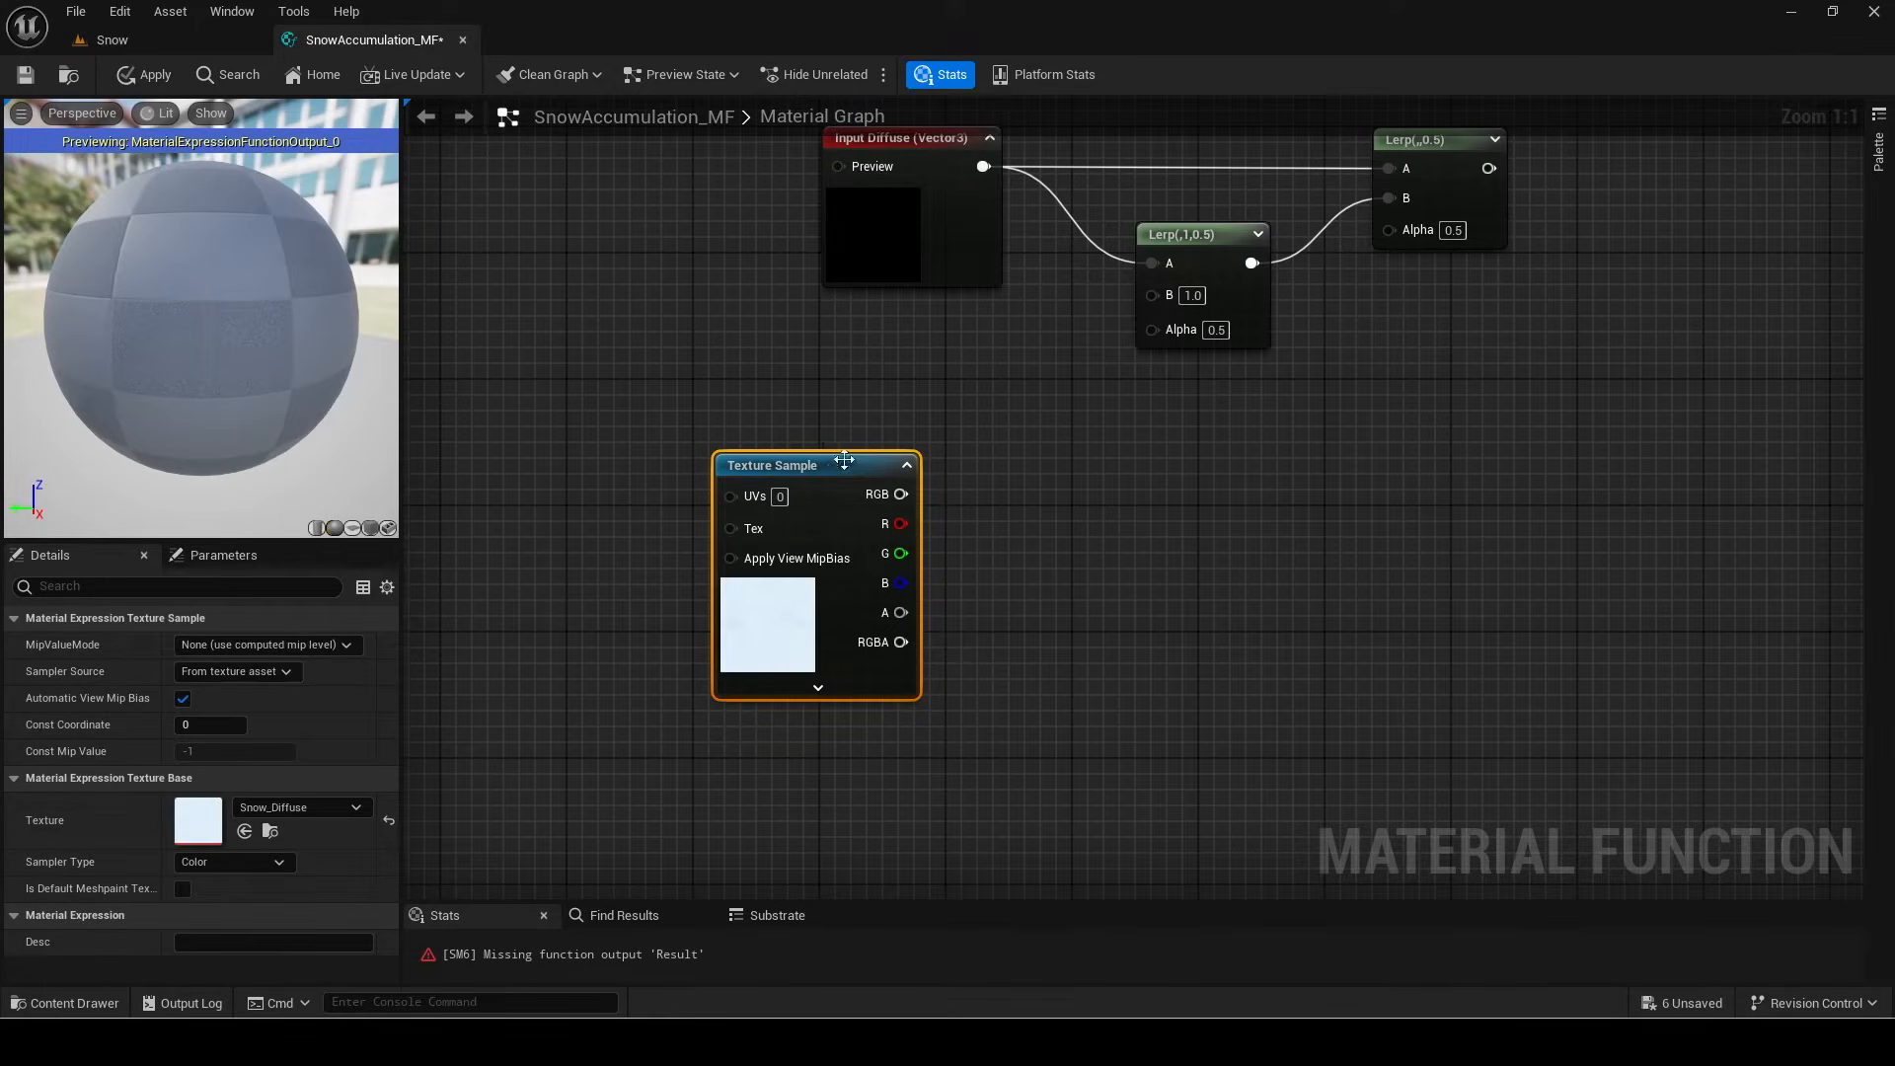
Step: Duplicate the Lerp and connect the Diffuse input to its A and the snow texture's RGB to its B
click(1175, 296)
key(ctrl+d)
drag(983, 166, 995, 513)
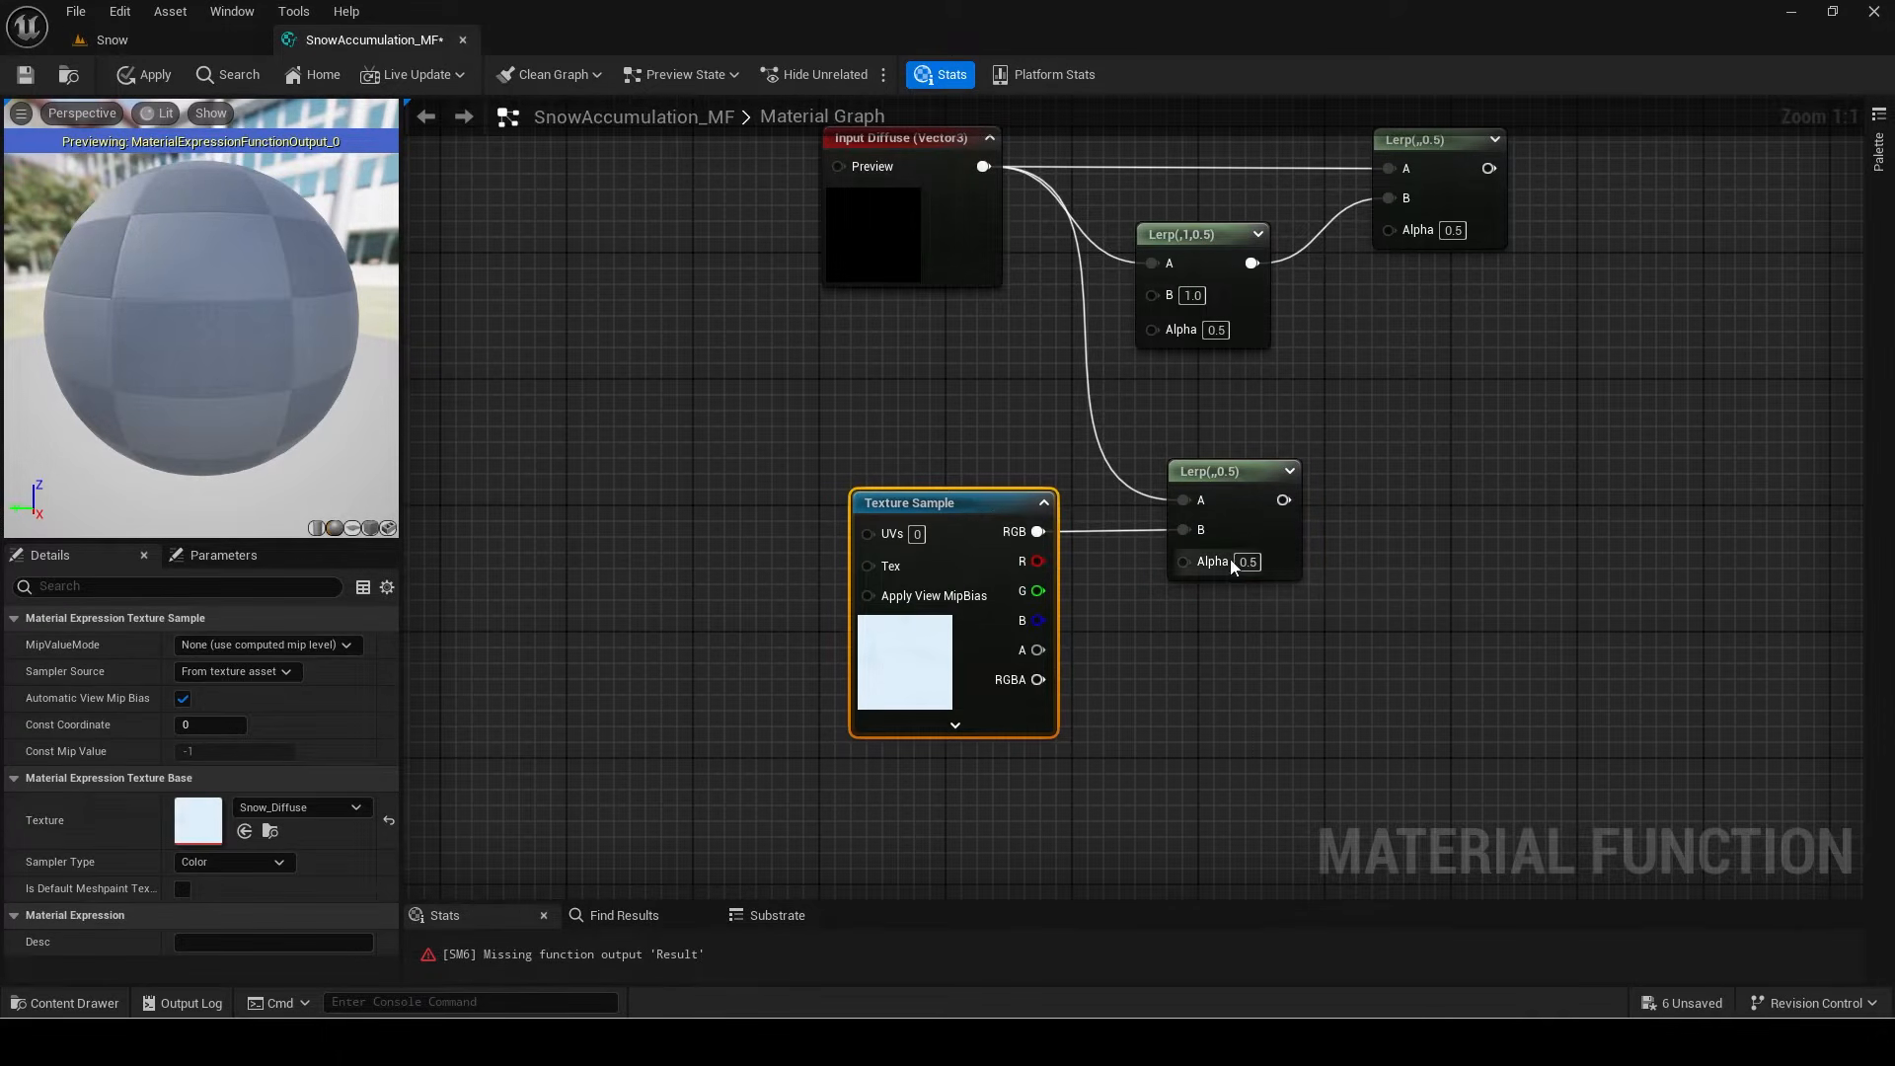
drag(1295, 582, 1294, 581)
right_drag(1276, 504, 1119, 589)
Step: Connect the snow texture Lerp to the middle Lerp's B and the SnowLayer reroute to its Alpha
drag(1127, 585, 1007, 381)
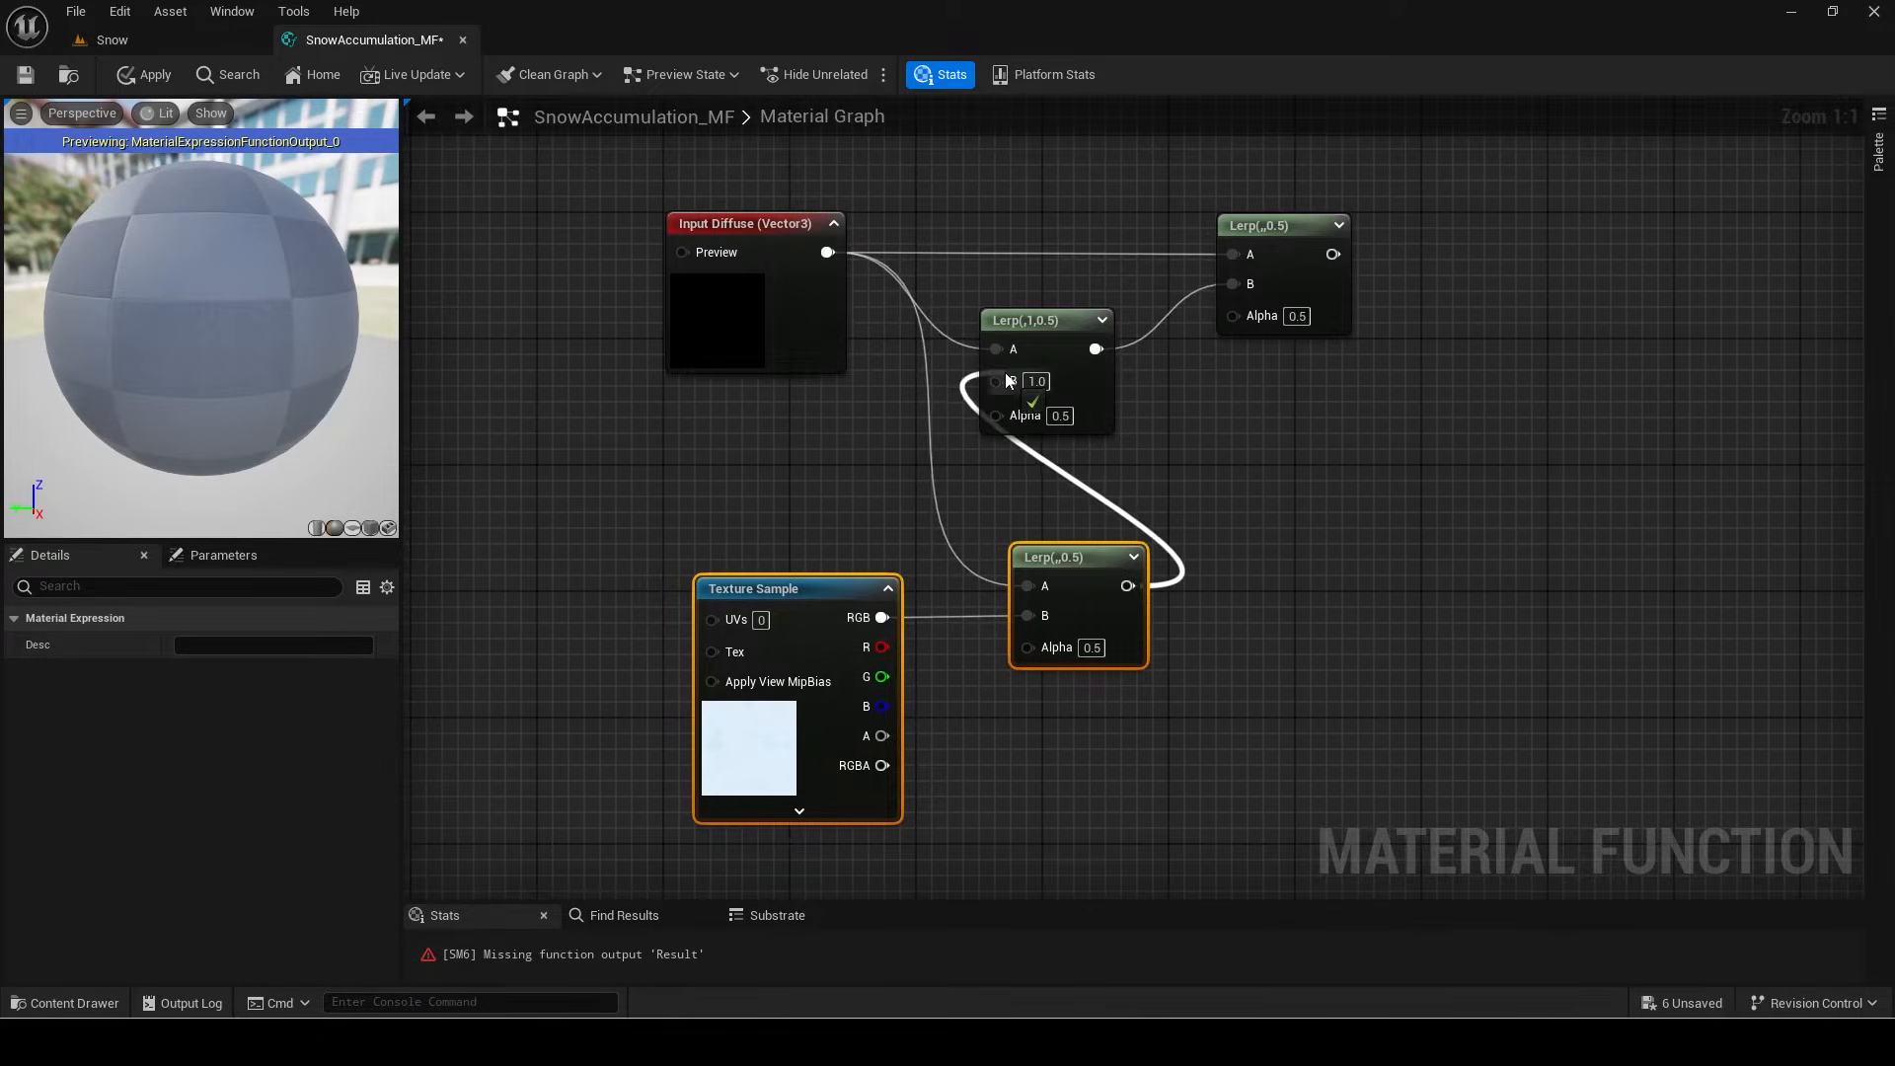
drag(1109, 601, 1077, 506)
drag(997, 410, 842, 419)
text(snow lay)
key(Return)
Step: Duplicate another Lerp, feed the upper Lerp's output into its A, and move the diffuse blending nodes further down
right_drag(1234, 408, 935, 511)
click(1019, 338)
key(ctrl+d)
drag(1128, 401, 1317, 329)
right_drag(626, 218, 947, 446)
scroll(754, 440, down, 3)
drag(713, 412, 1365, 711)
click(1365, 506)
drag(775, 497, 1385, 859)
drag(813, 589, 812, 642)
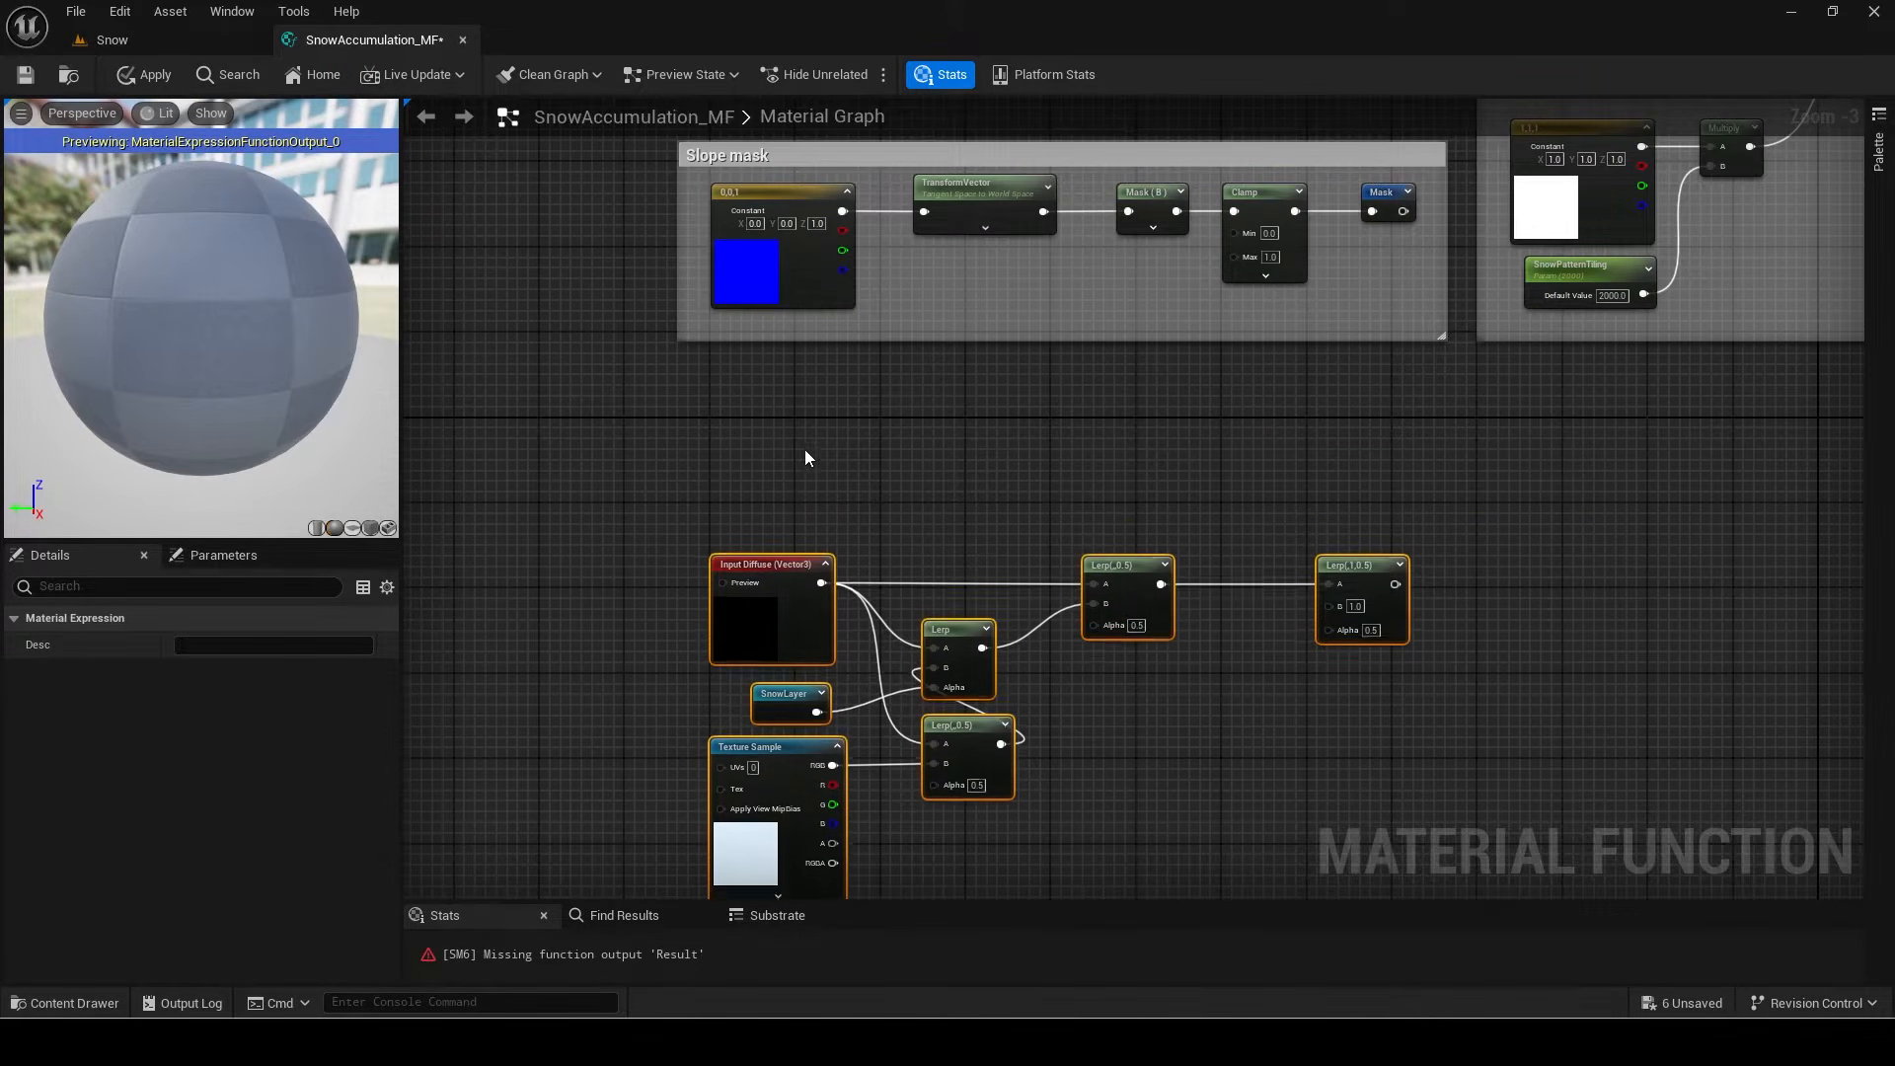
Step: Add a Collection Parameter node above the diffuse nodes, using the Rain_PC collection and its SnowAmount parameter
scroll(807, 442, up, 2)
right_click(807, 443)
text(param col)
key(Return)
drag(849, 444, 878, 391)
click(301, 647)
click(341, 486)
click(243, 702)
click(215, 749)
Step: Feed SnowAmount through a Subtract node into a Divide node with B at 2, and align the chain
drag(982, 449, 1204, 460)
text(subtr)
key(Return)
text(div)
key(Return)
drag(1353, 401, 977, 518)
key(q)
drag(1075, 452, 1048, 397)
Step: Duplicate the Divide node between SnowAmount and the first blending Lerp's Alpha, and set the Subtract node's B to 2
click(1182, 466)
drag(1198, 447, 1216, 424)
key(ctrl+d)
drag(954, 406, 1135, 515)
drag(1137, 491, 1061, 492)
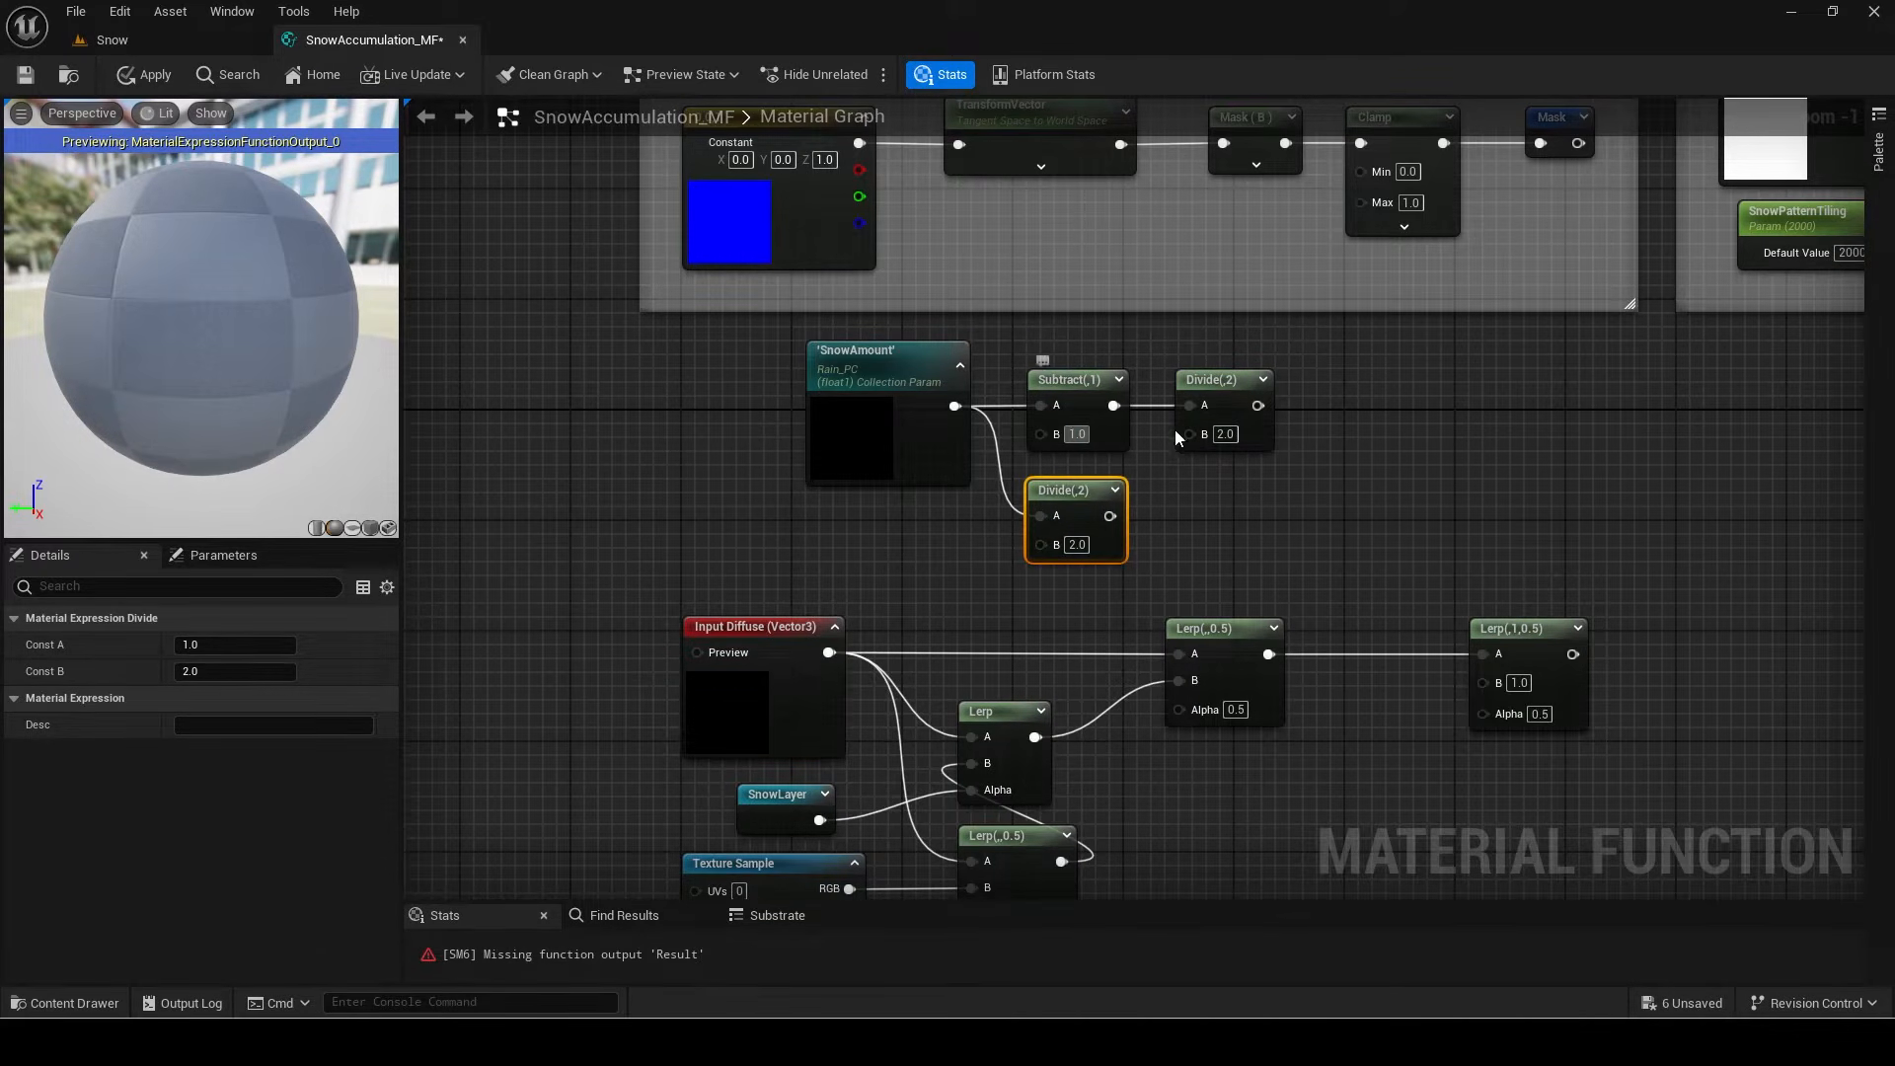
text(2)
drag(1109, 515, 1179, 707)
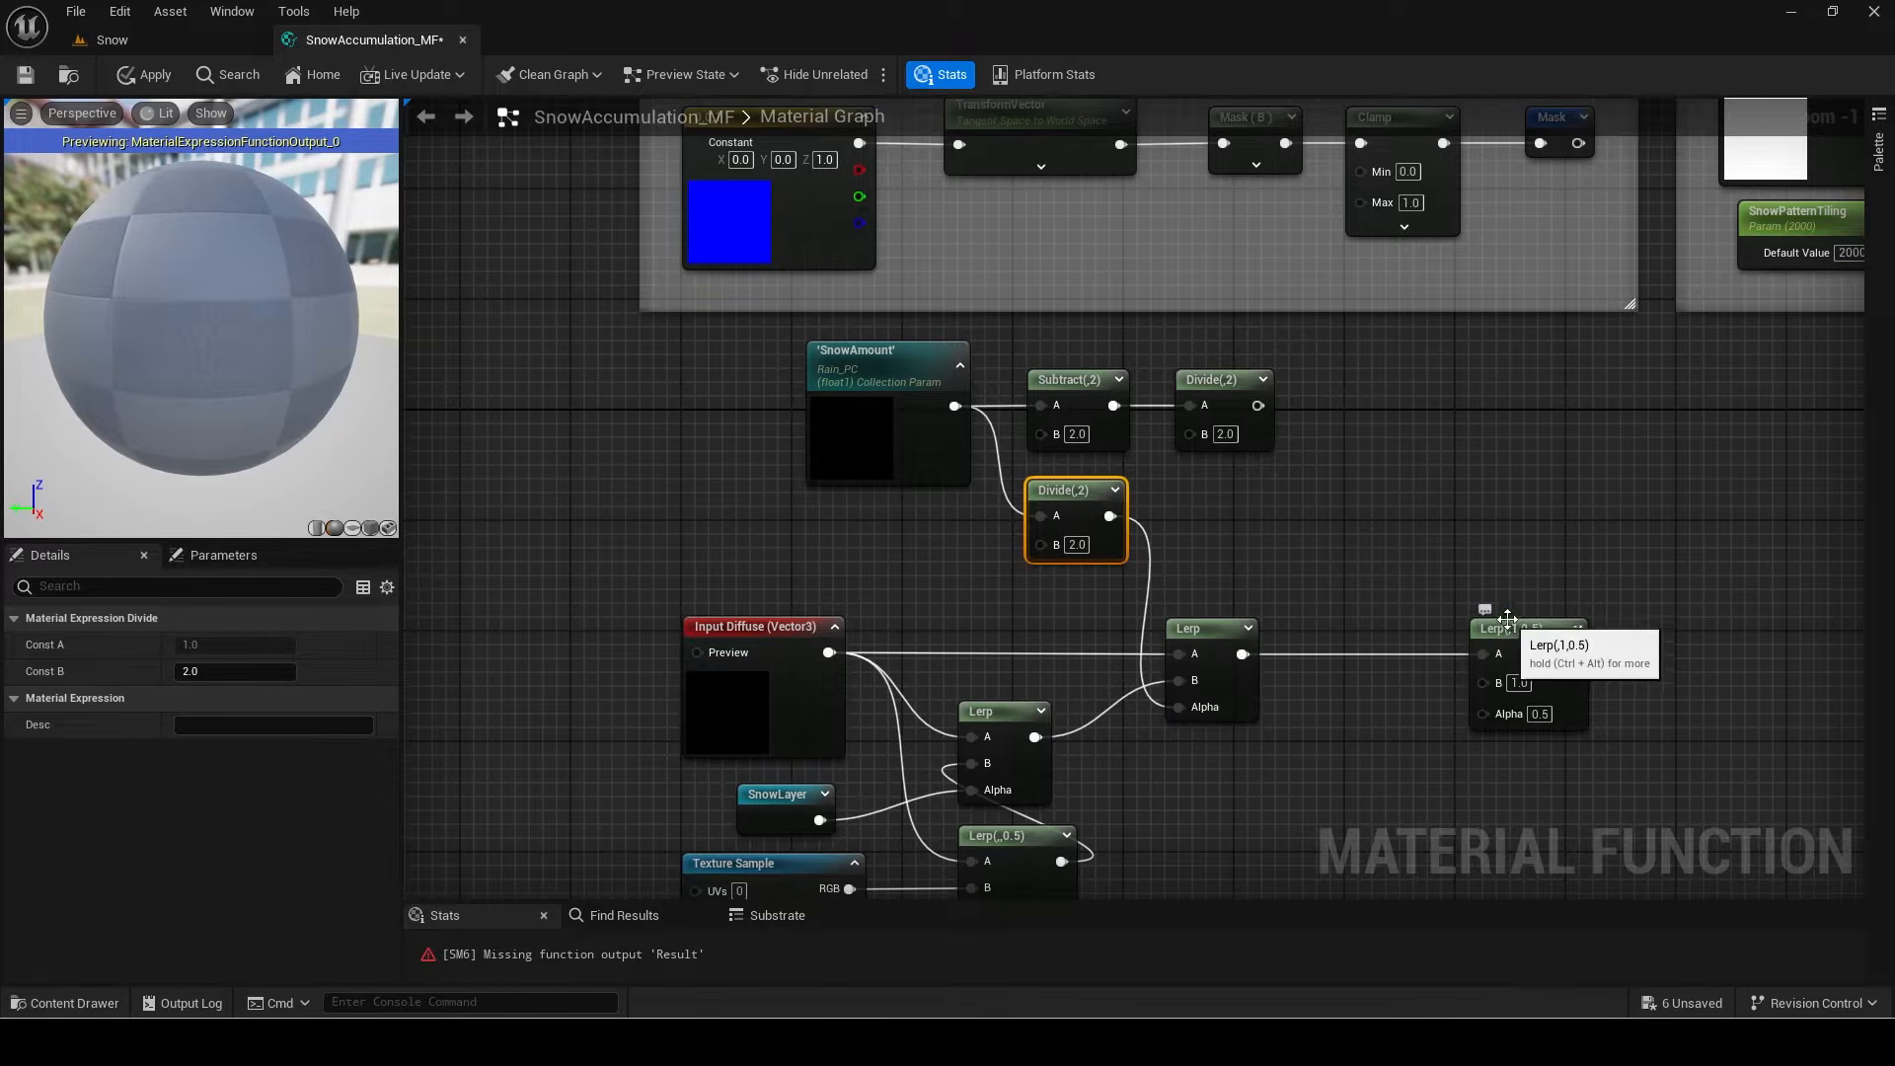
Step: Connect the subtracted-and-divided SnowAmount to the final Lerp's Alpha and the snow texture Lerp to its B through a reroute point
right_drag(1341, 493, 1241, 478)
drag(1158, 392, 1397, 701)
drag(1262, 489, 713, 342)
drag(750, 346, 750, 359)
right_drag(1252, 661, 1195, 443)
drag(1323, 448, 1246, 628)
double_click(970, 619)
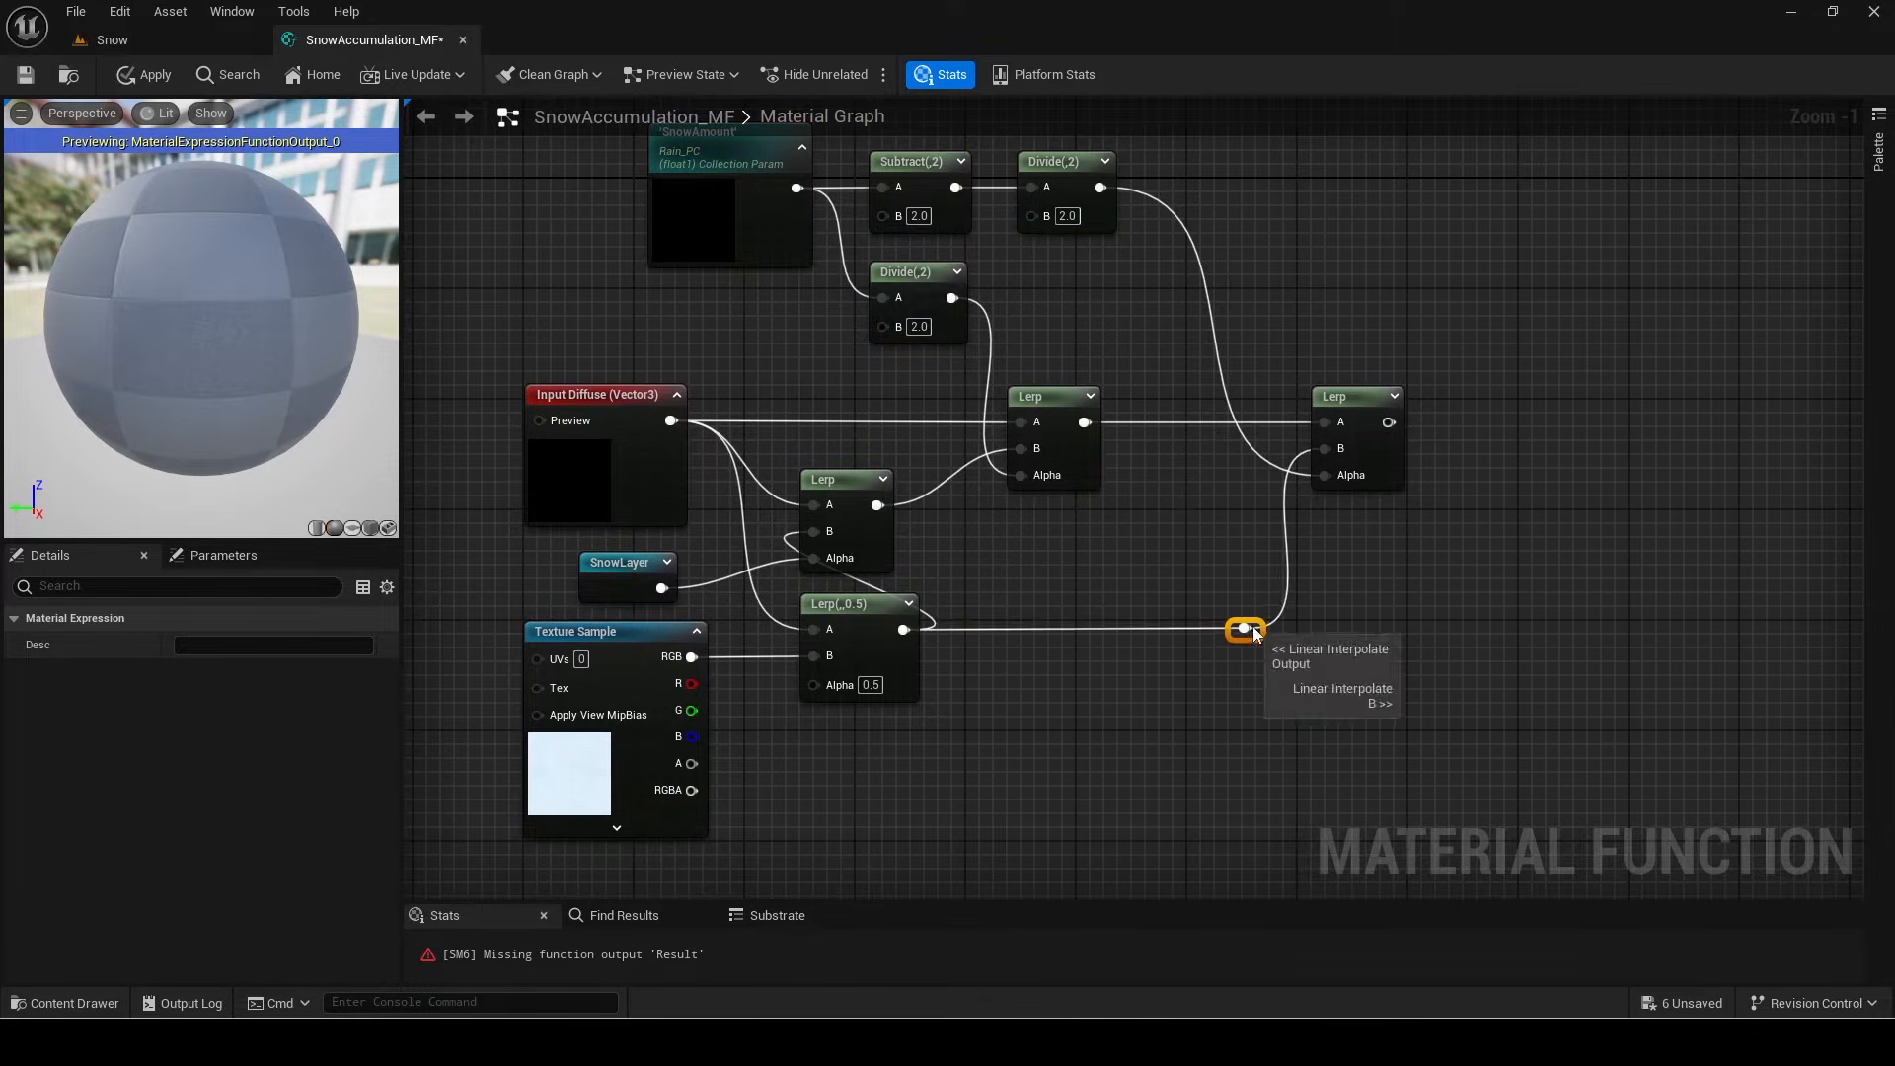
Step: Add an If node after the final Lerp, routing SnowAmount into A via reroute points and setting B to 2
right_drag(1268, 621, 824, 692)
drag(943, 491, 1109, 549)
text(if)
key(Return)
drag(1138, 483, 488, 256)
double_click(1005, 403)
double_click(622, 202)
drag(1005, 402, 1122, 201)
text(2)
Step: Connect the first blending Lerp to the If node's A < B input through two reroute points and align the main nodes
right_drag(1222, 569, 1335, 443)
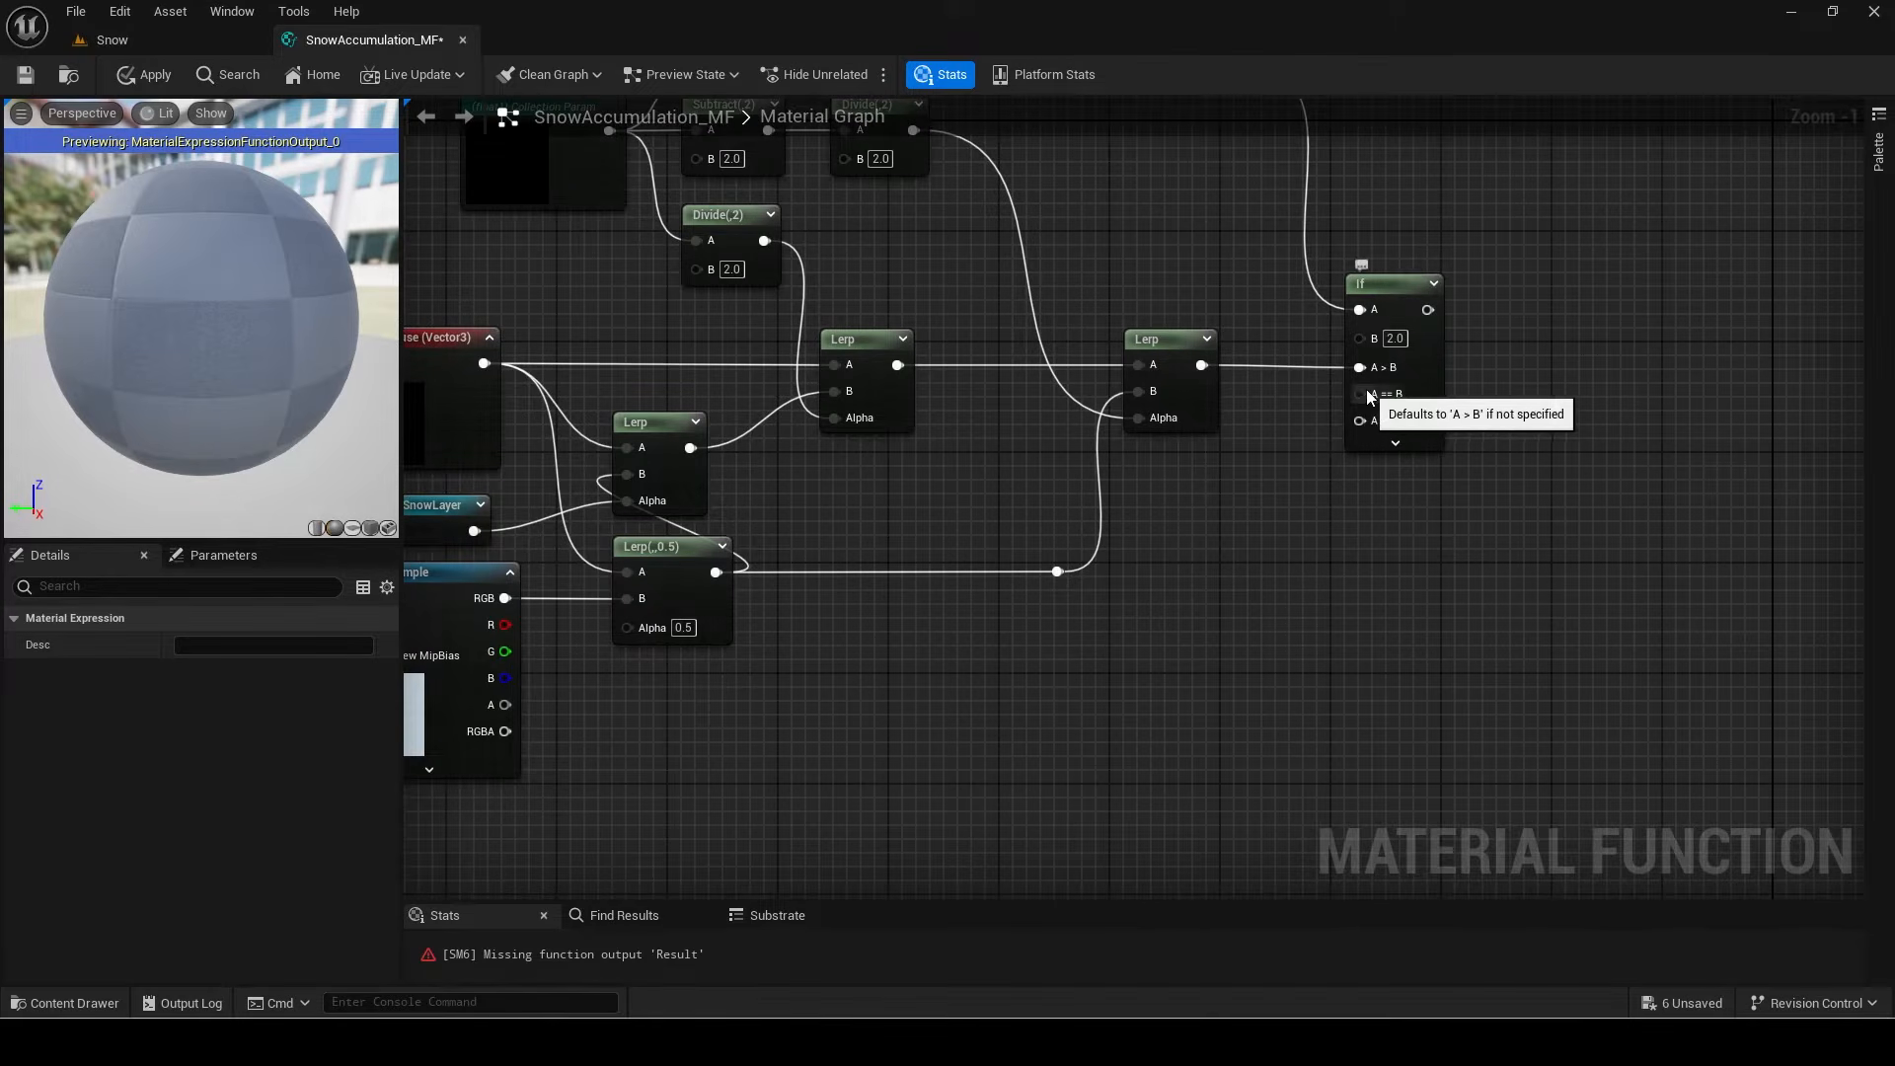
drag(1362, 393, 909, 379)
drag(1356, 423, 1328, 423)
double_click(1076, 375)
drag(1076, 375, 977, 460)
double_click(1246, 412)
drag(1246, 412, 1366, 428)
click(1309, 391)
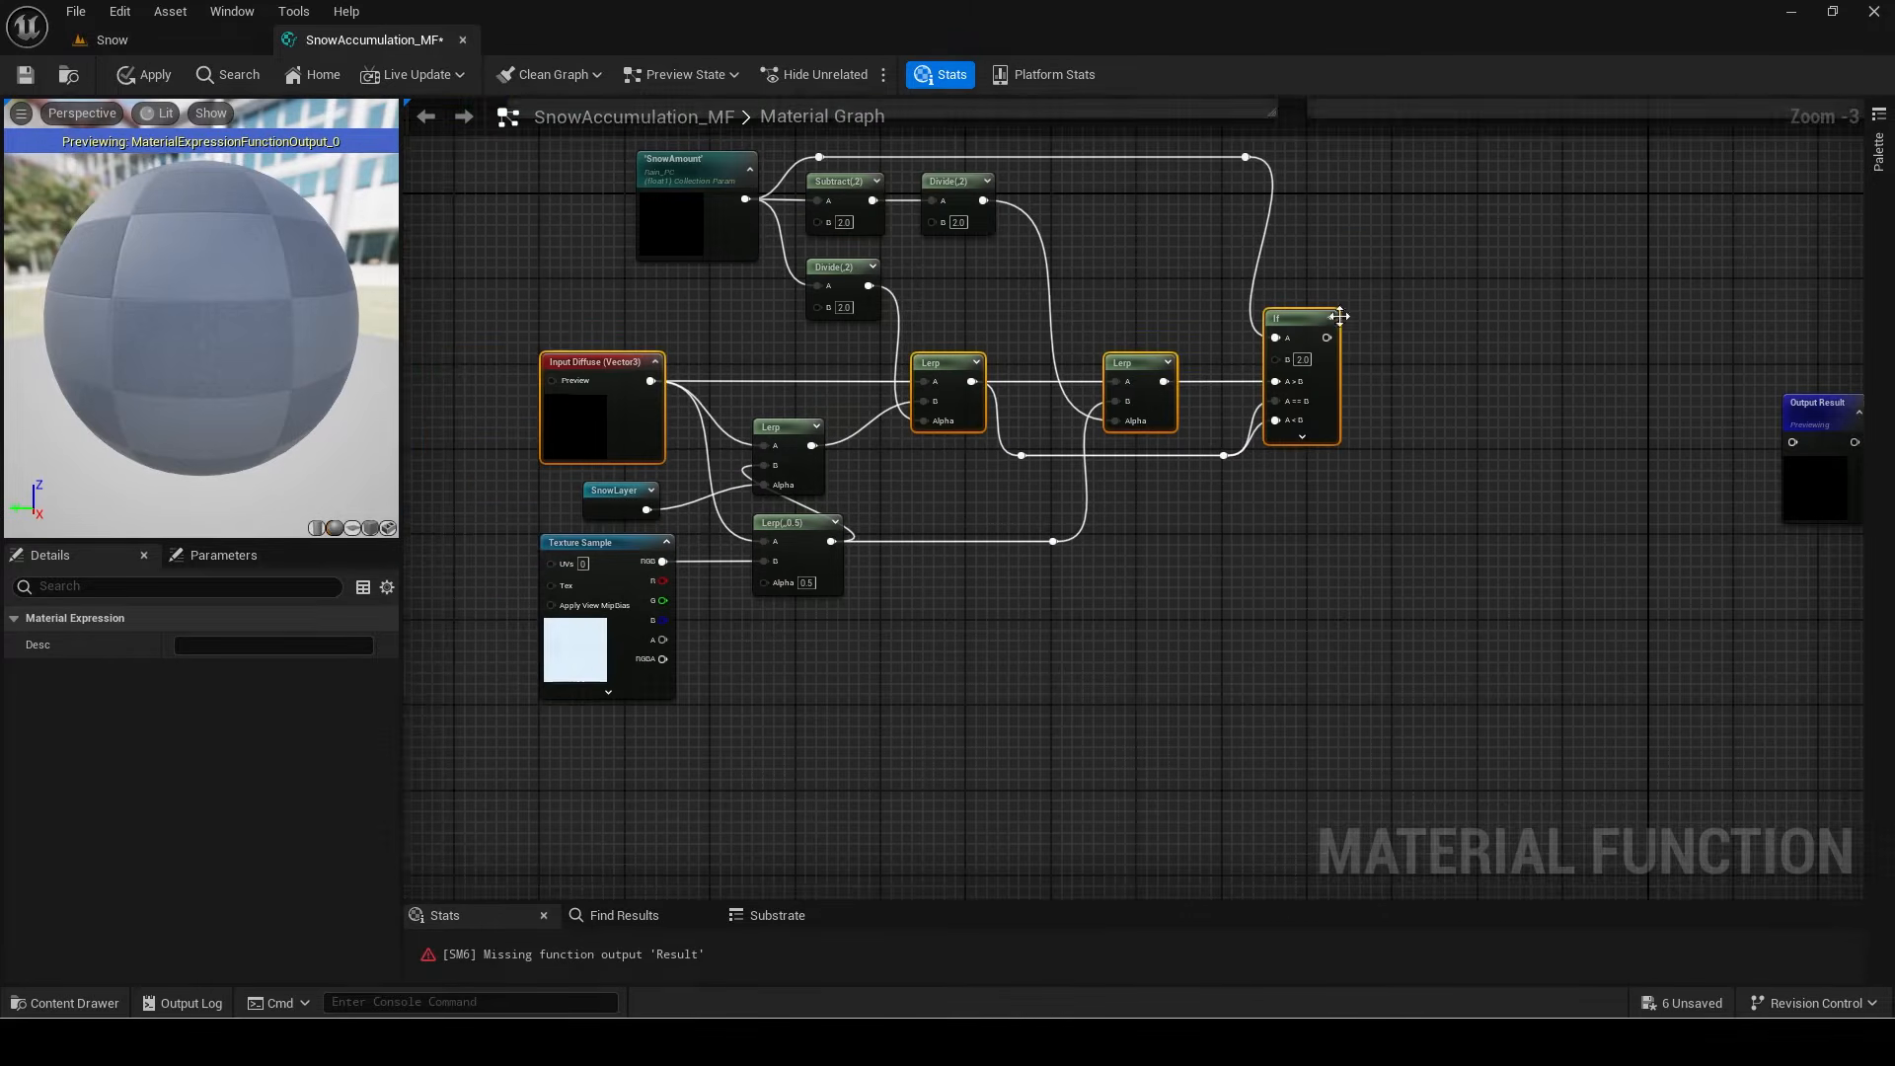
Step: Add a Lerp node after the If node, feeding the If output into the Lerp's B input
drag(1246, 157, 1197, 157)
right_drag(1339, 323, 1116, 324)
scroll(1115, 324, up, 2)
drag(1101, 342, 1259, 363)
text(lerp)
key(Return)
drag(1281, 308, 1281, 294)
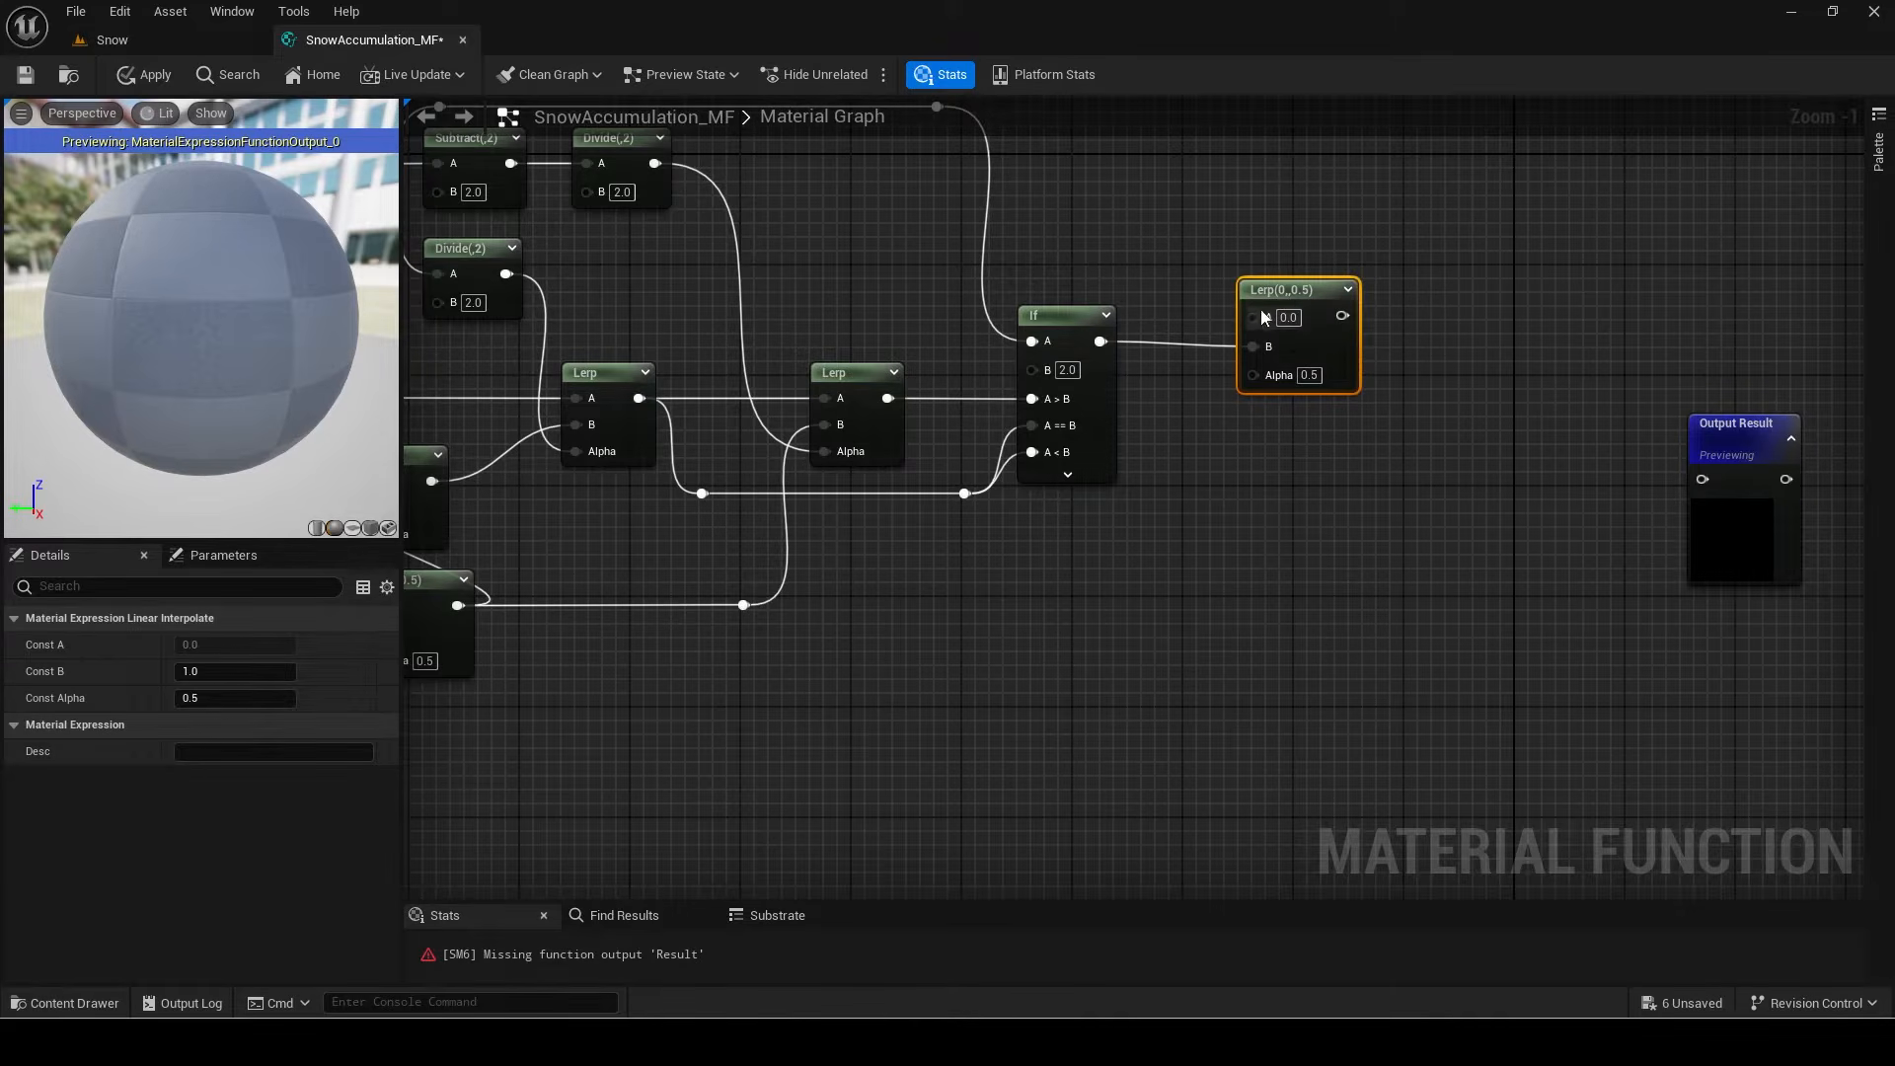
Step: Feed a duplicate Lerp with Alpha 0.8 into the new Lerp's A, blending the If output with the snow texture Lerp through two reroute points
key(ctrl+d)
drag(1251, 313, 530, 397)
double_click(1396, 508)
double_click(938, 643)
drag(1396, 508, 1379, 645)
text(0.8)
key(Return)
Step: Connect the Mask named reroute to the Alpha of the Lerp that follows the 0.8 Lerp
right_drag(1564, 541, 1245, 583)
drag(1270, 363, 1352, 476)
text(mask)
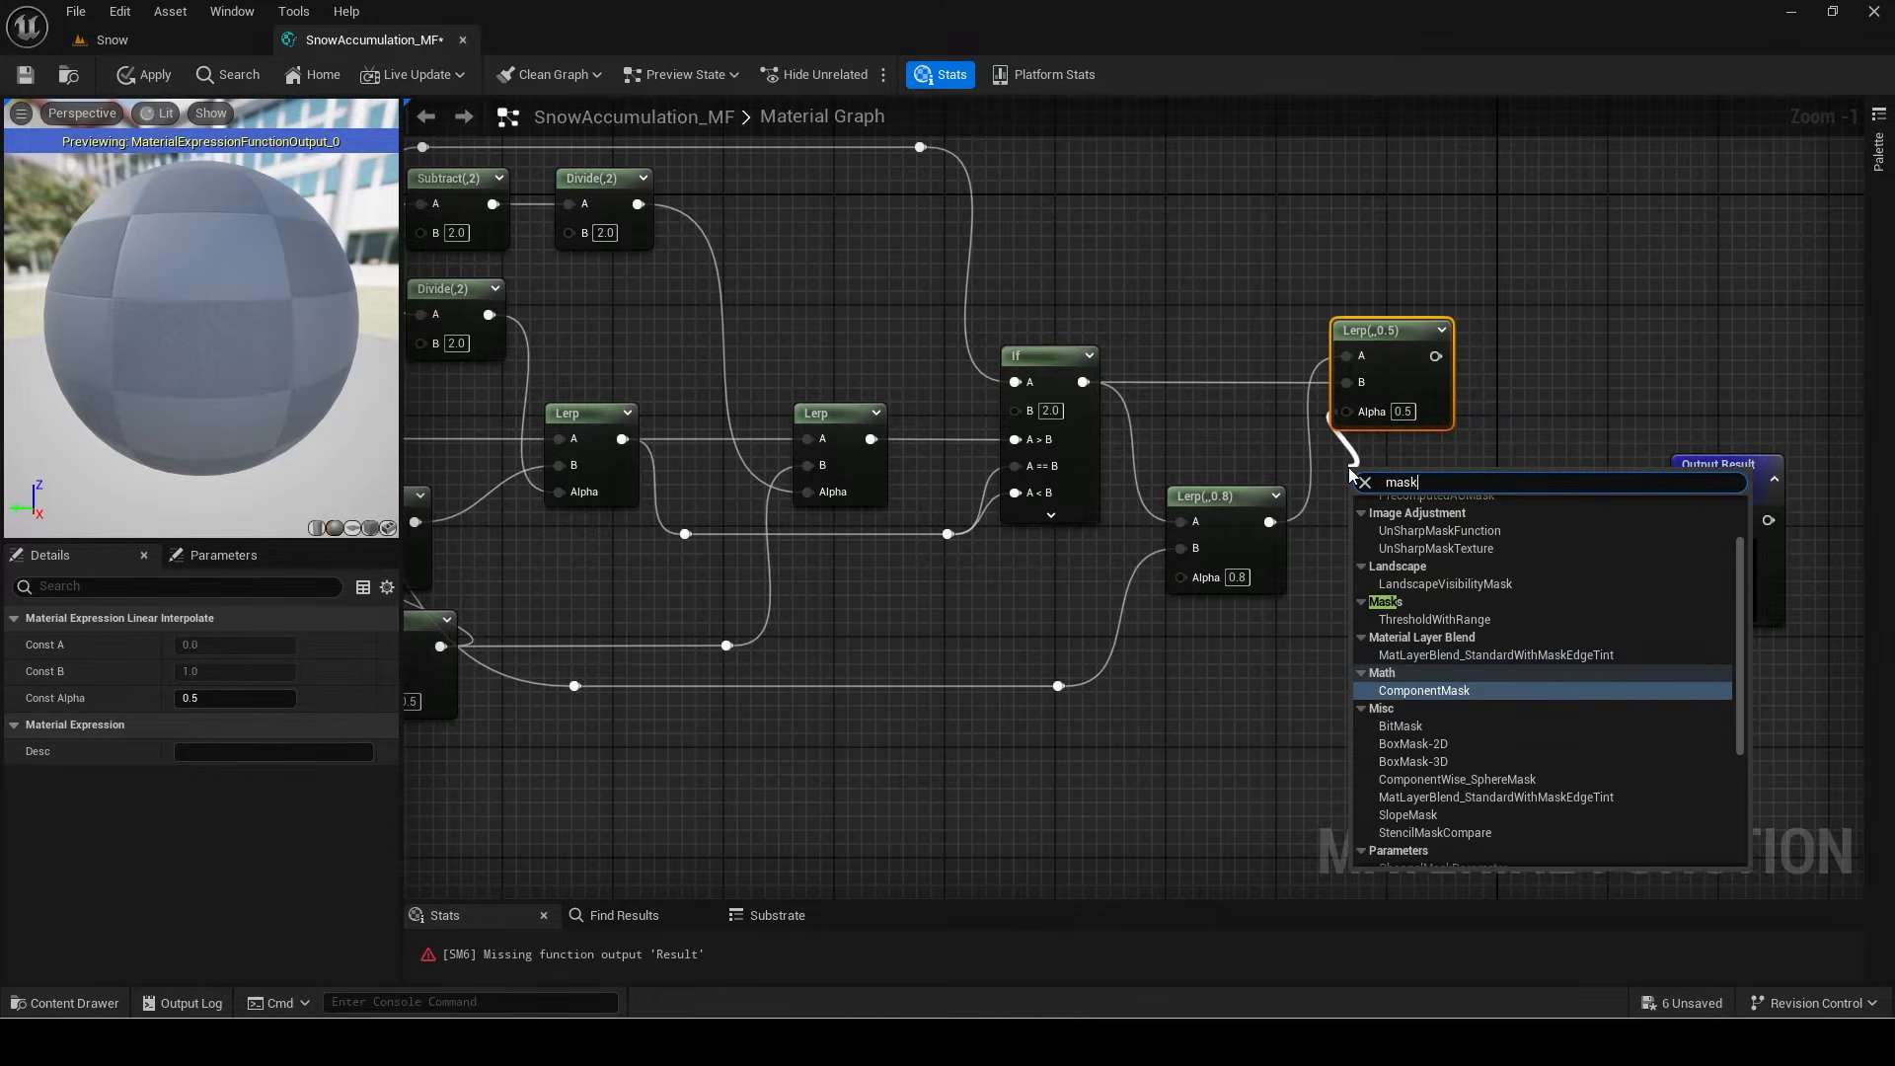
scroll(1436, 599, up, 2)
click(1422, 521)
Step: Add a static switch parameter named IsExterior? with the masked Lerp connected to True
drag(1409, 356, 1477, 357)
text(static swi)
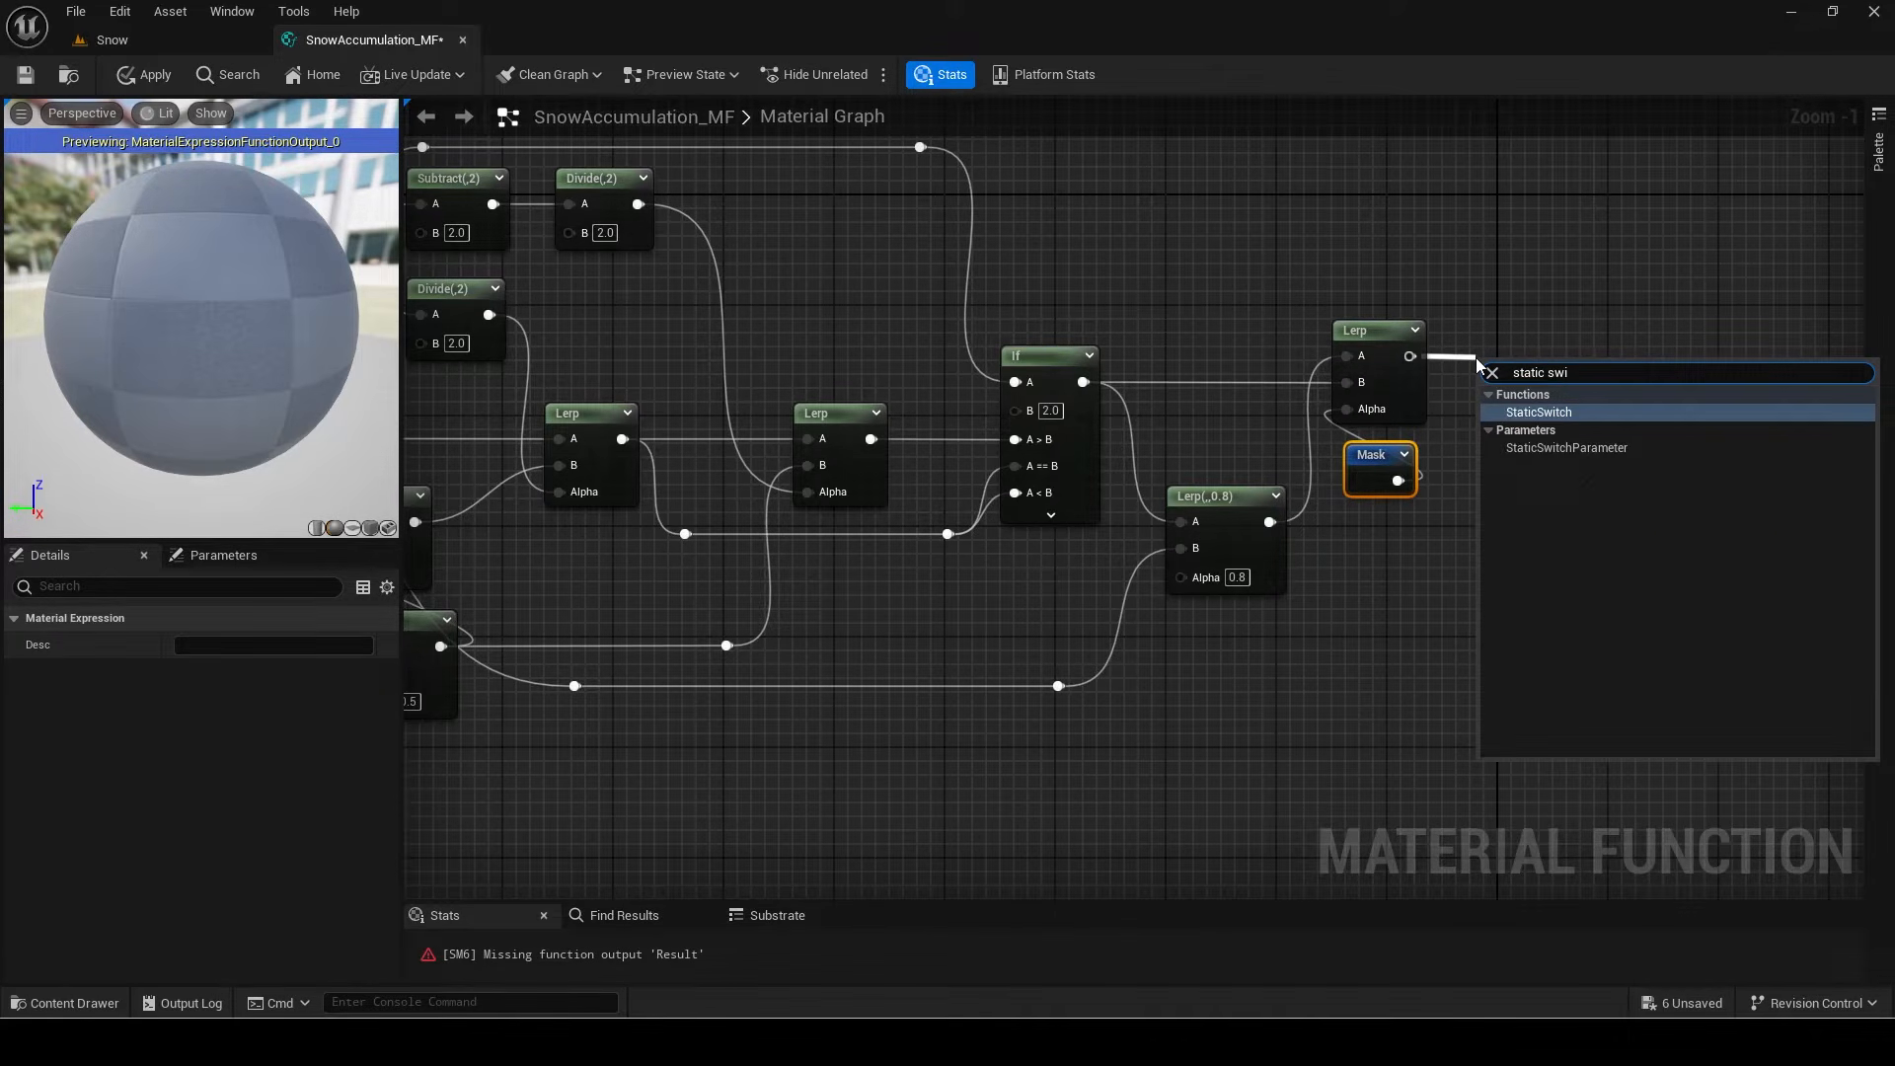
key(Down)
key(Return)
text(IsExterior?)
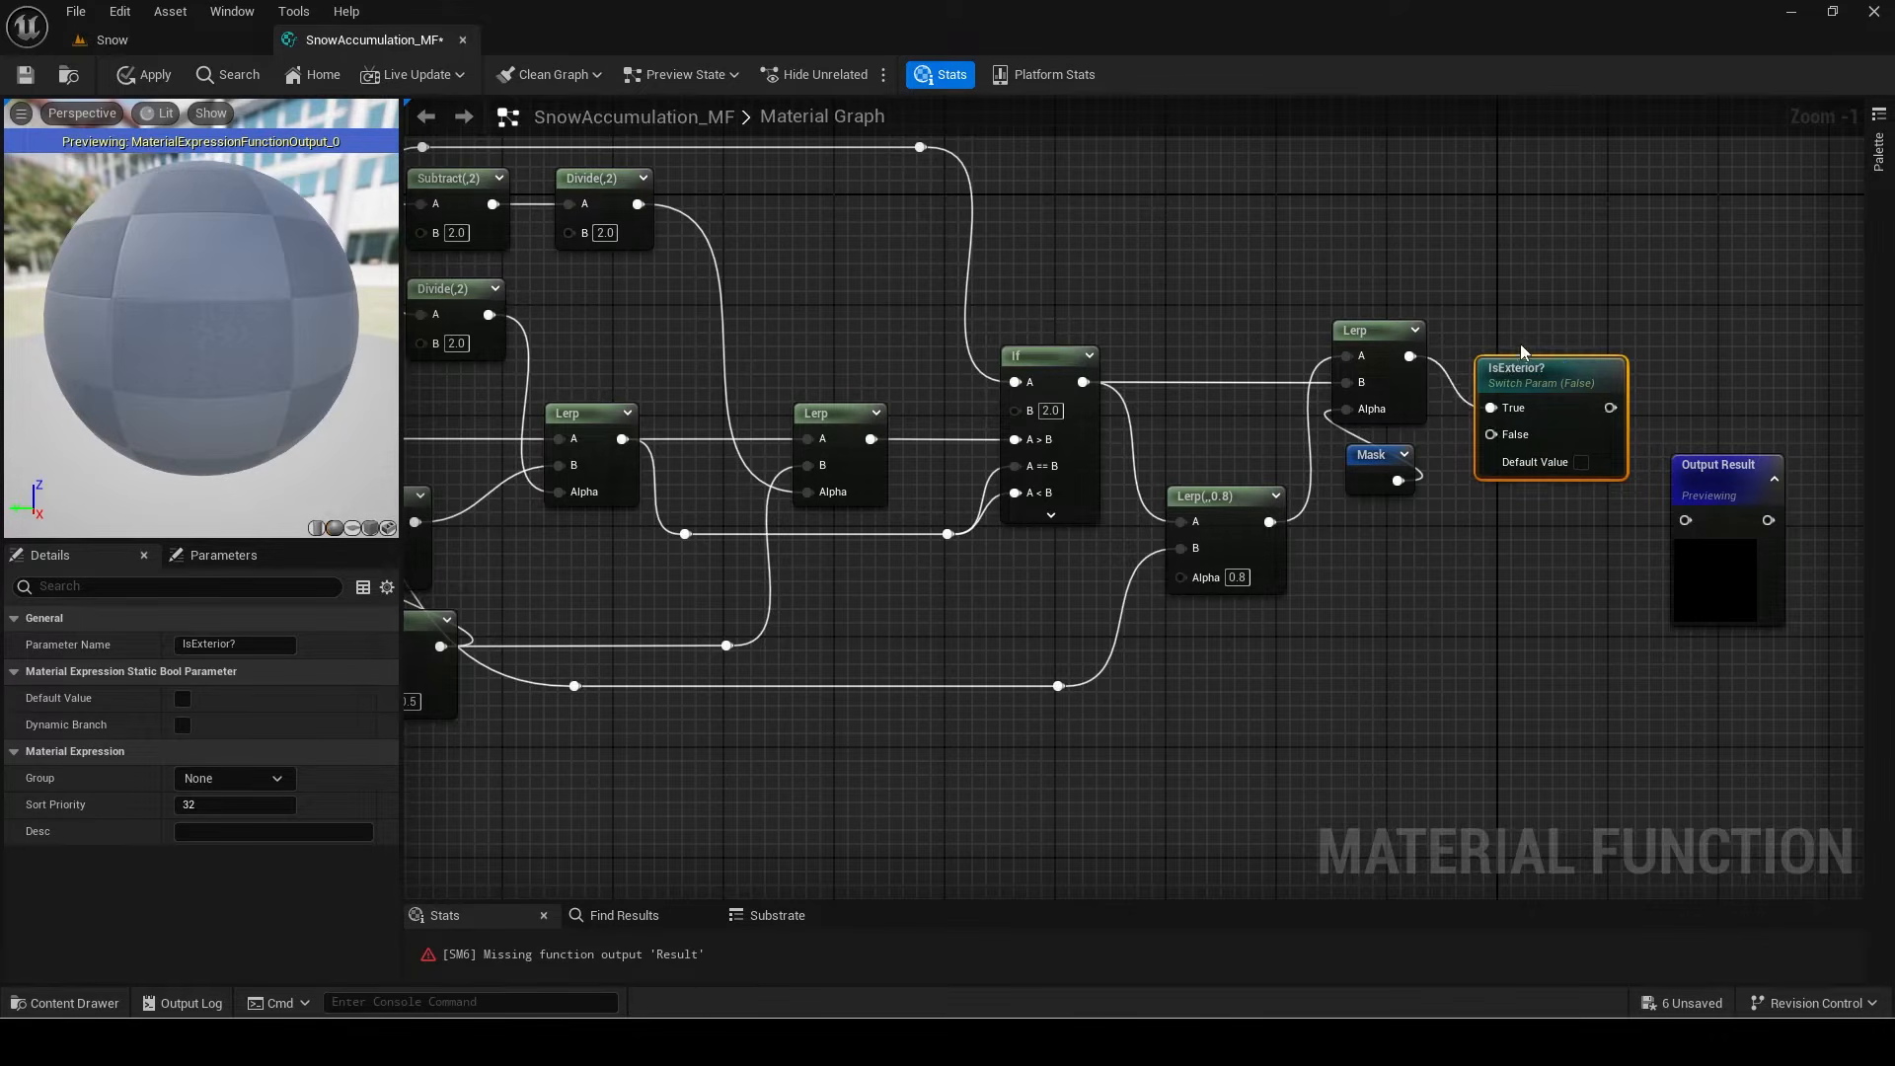
key(Return)
Step: Connect IsExterior? to Output Result, align both nodes, and link the switch's False input to the lower snow reroute line
right_drag(1798, 362, 1492, 369)
click(1492, 368)
drag(1490, 370, 1490, 324)
drag(1327, 364, 1469, 377)
drag(1517, 351, 1471, 340)
right_drag(1229, 382, 1503, 285)
drag(1503, 285, 1029, 599)
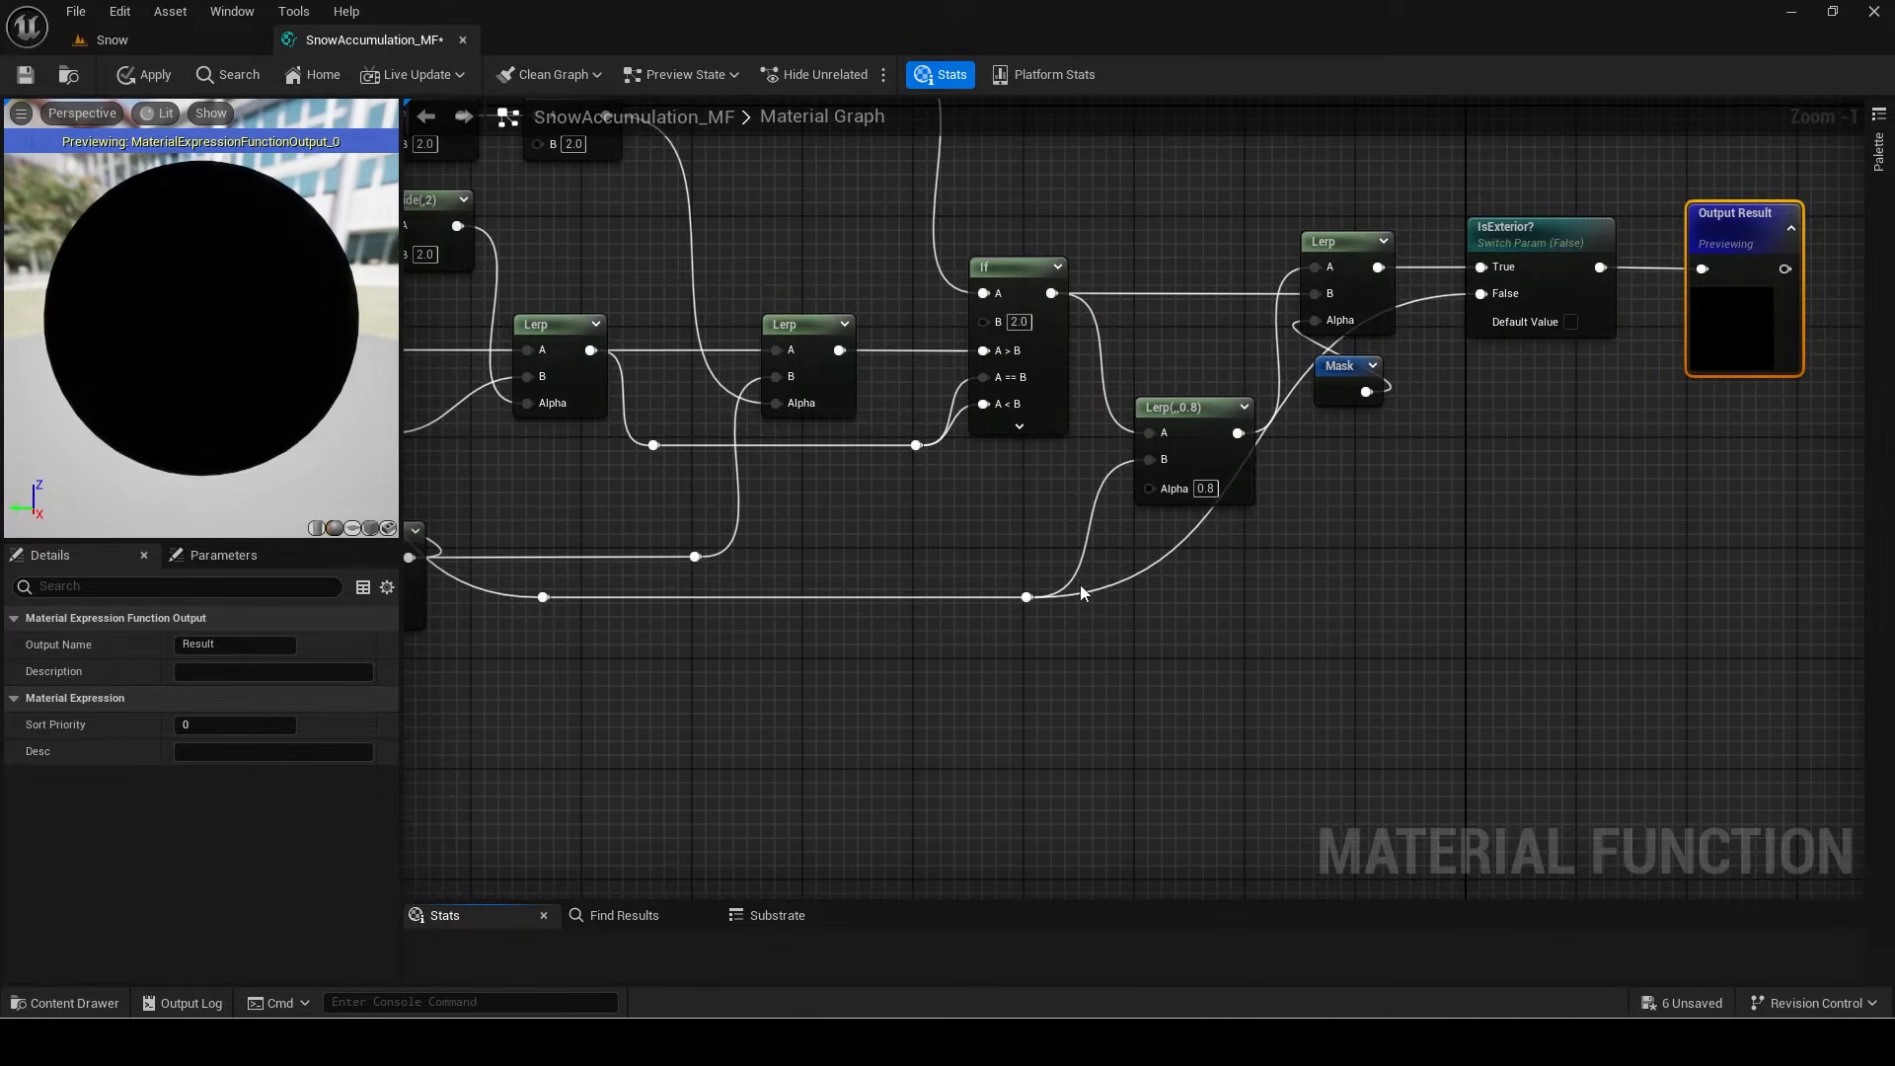
Step: Wrap the diffuse blending nodes in a comment titled "Overlay snow with amount."
scroll(1248, 583, down, 4)
click(1570, 665)
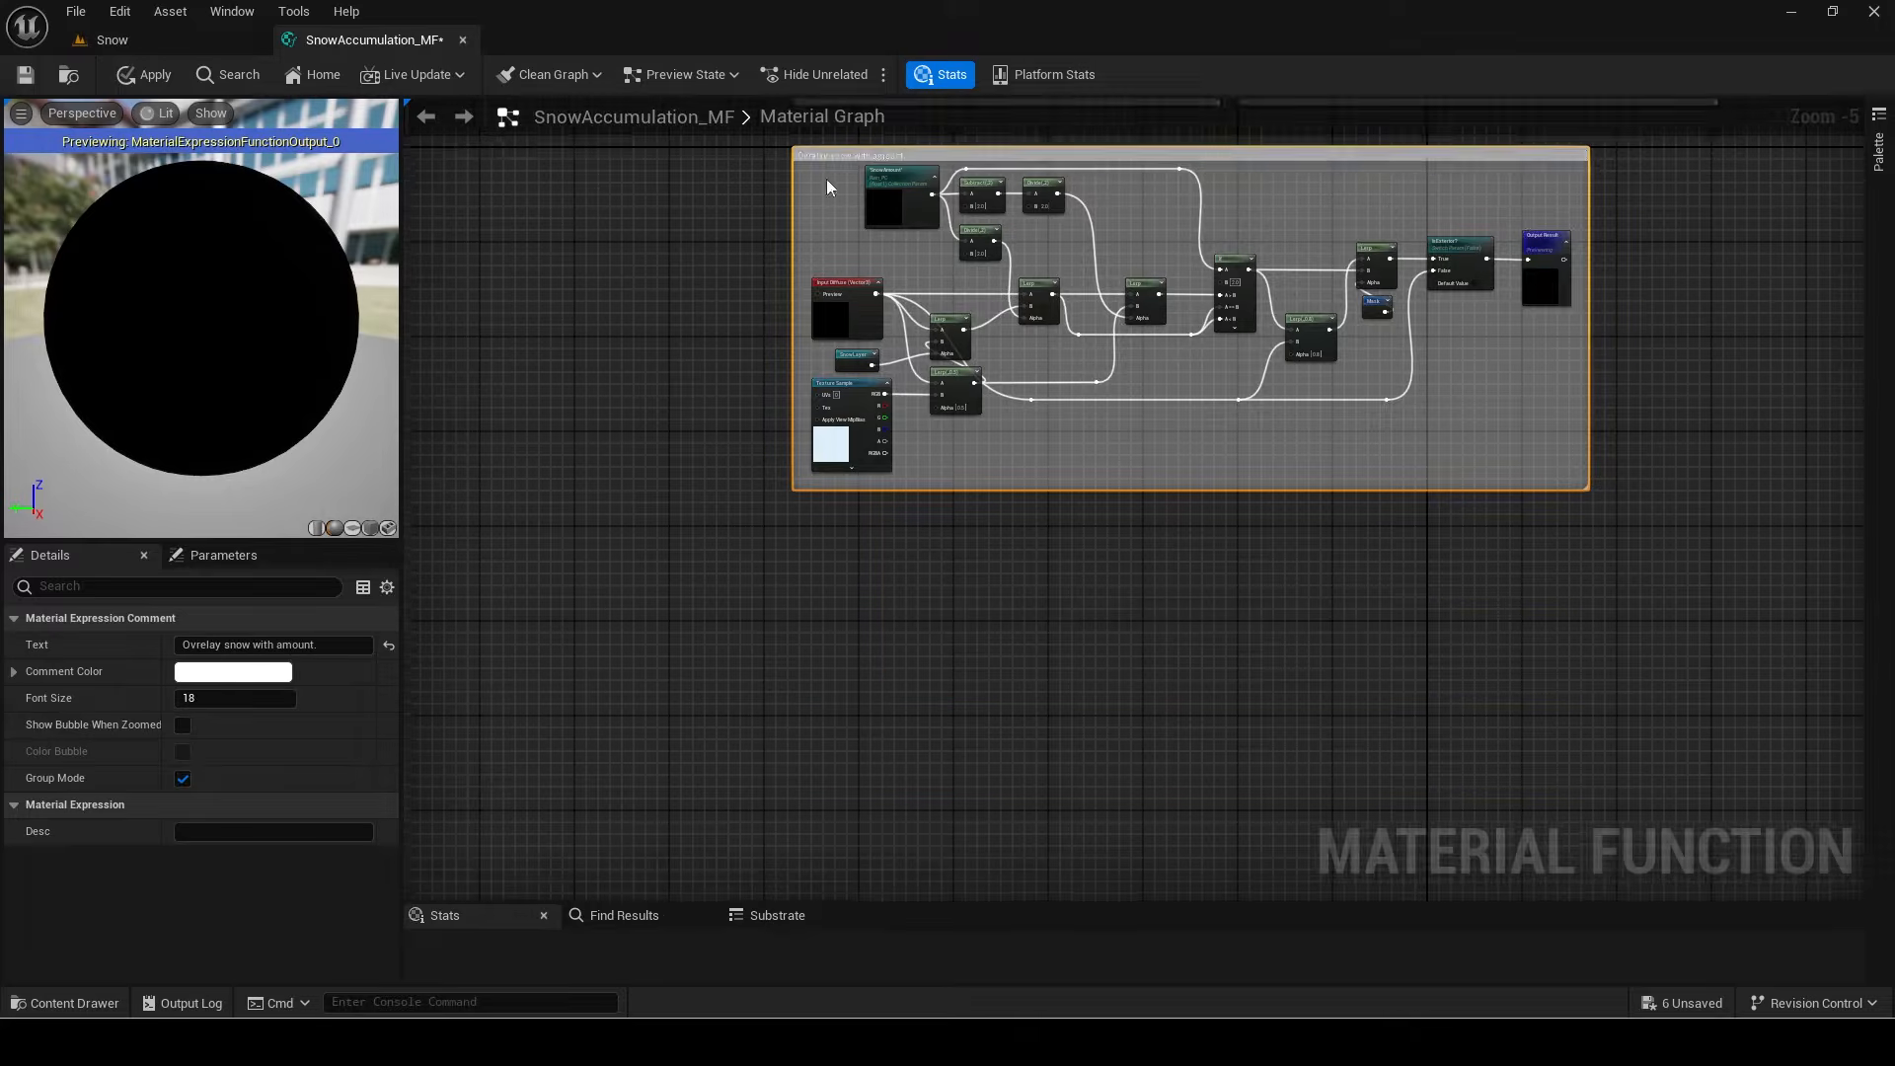
scroll(836, 252, up, 2)
scroll(836, 252, down, 2)
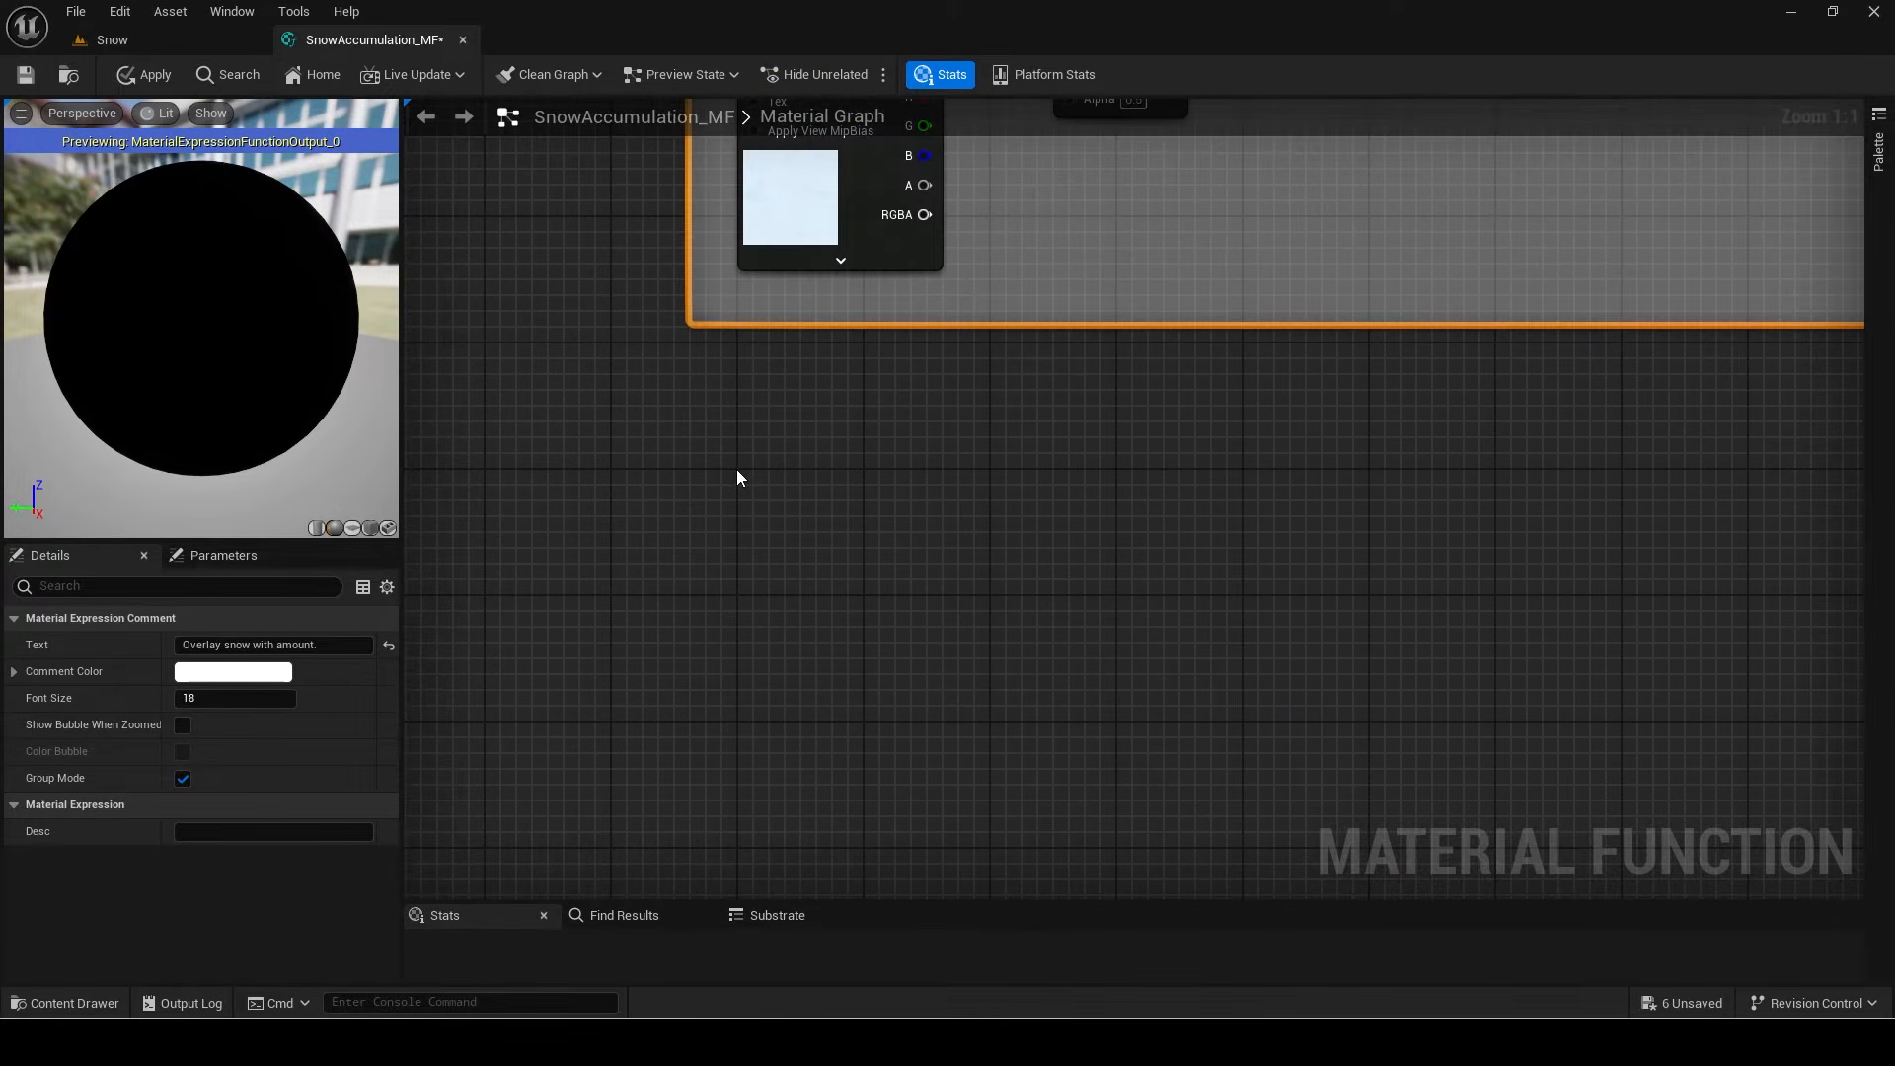
right_click(736, 470)
text(param coll)
key(Return)
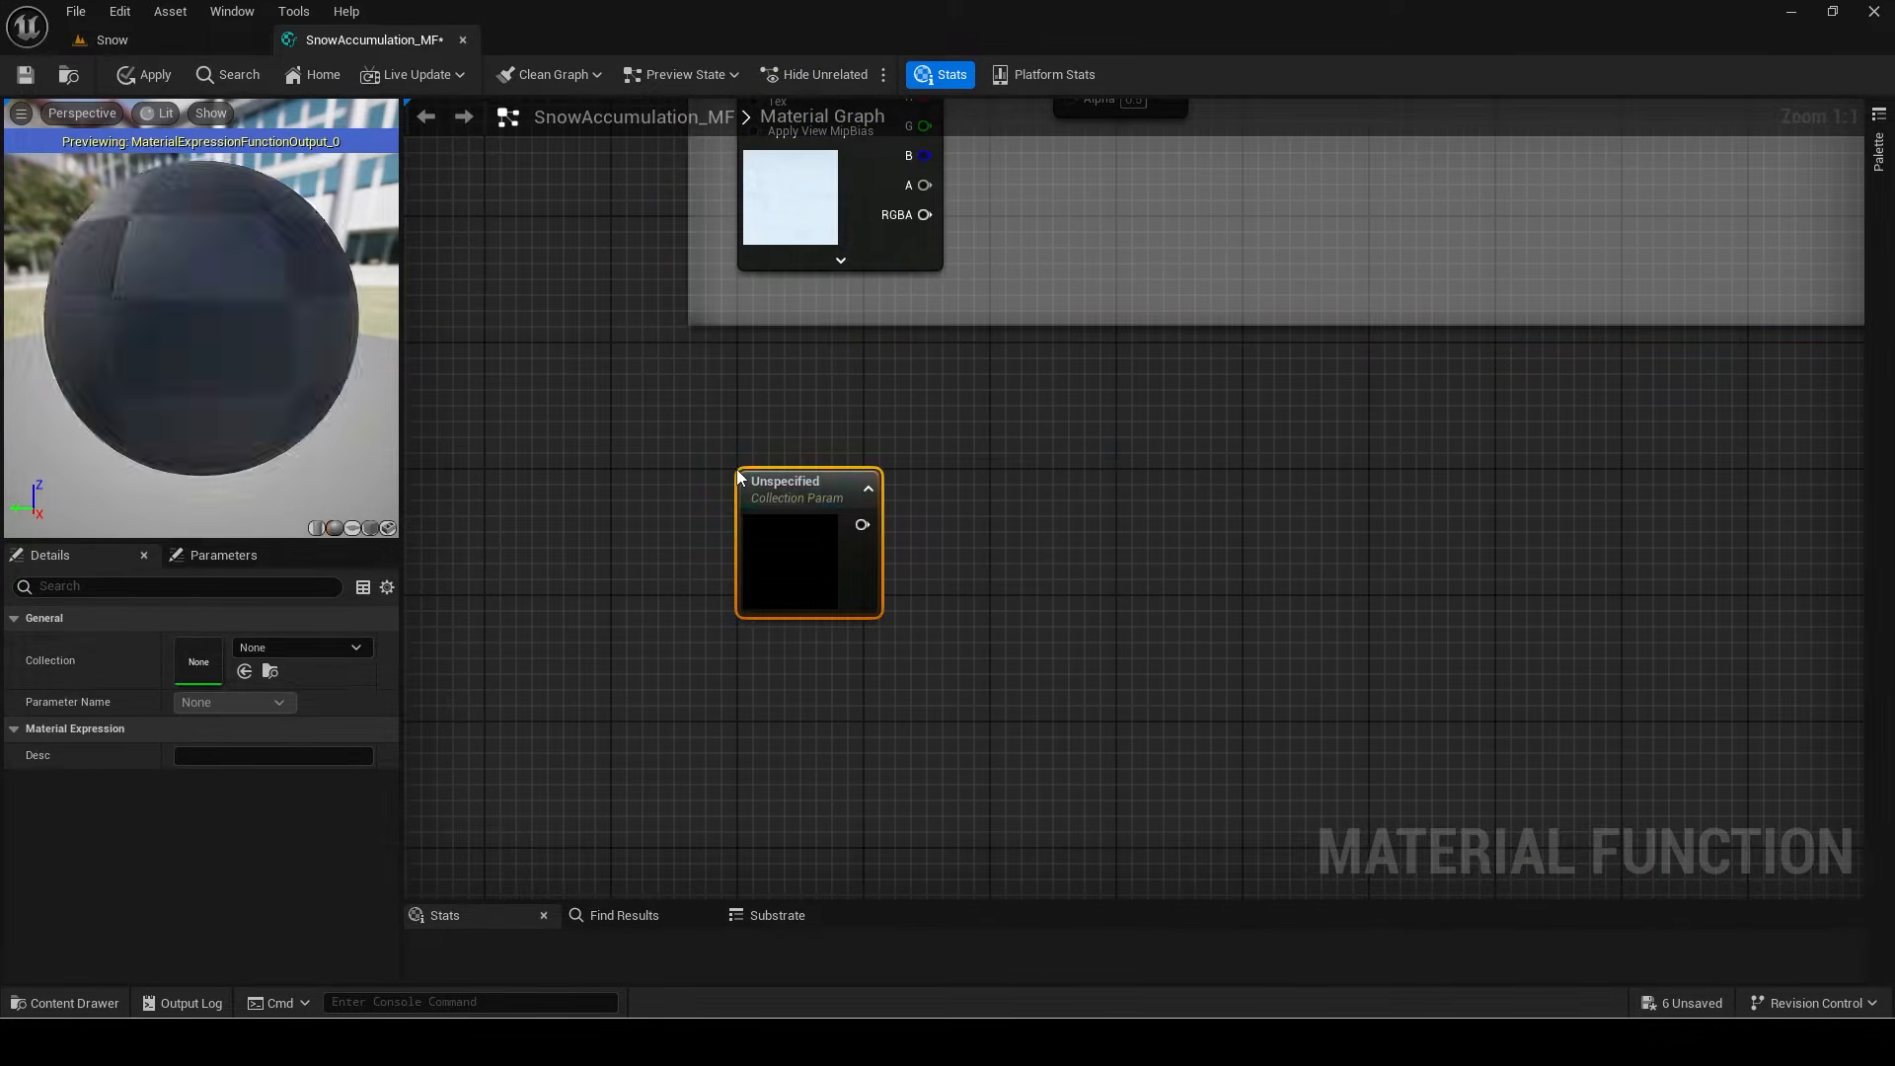
click(296, 648)
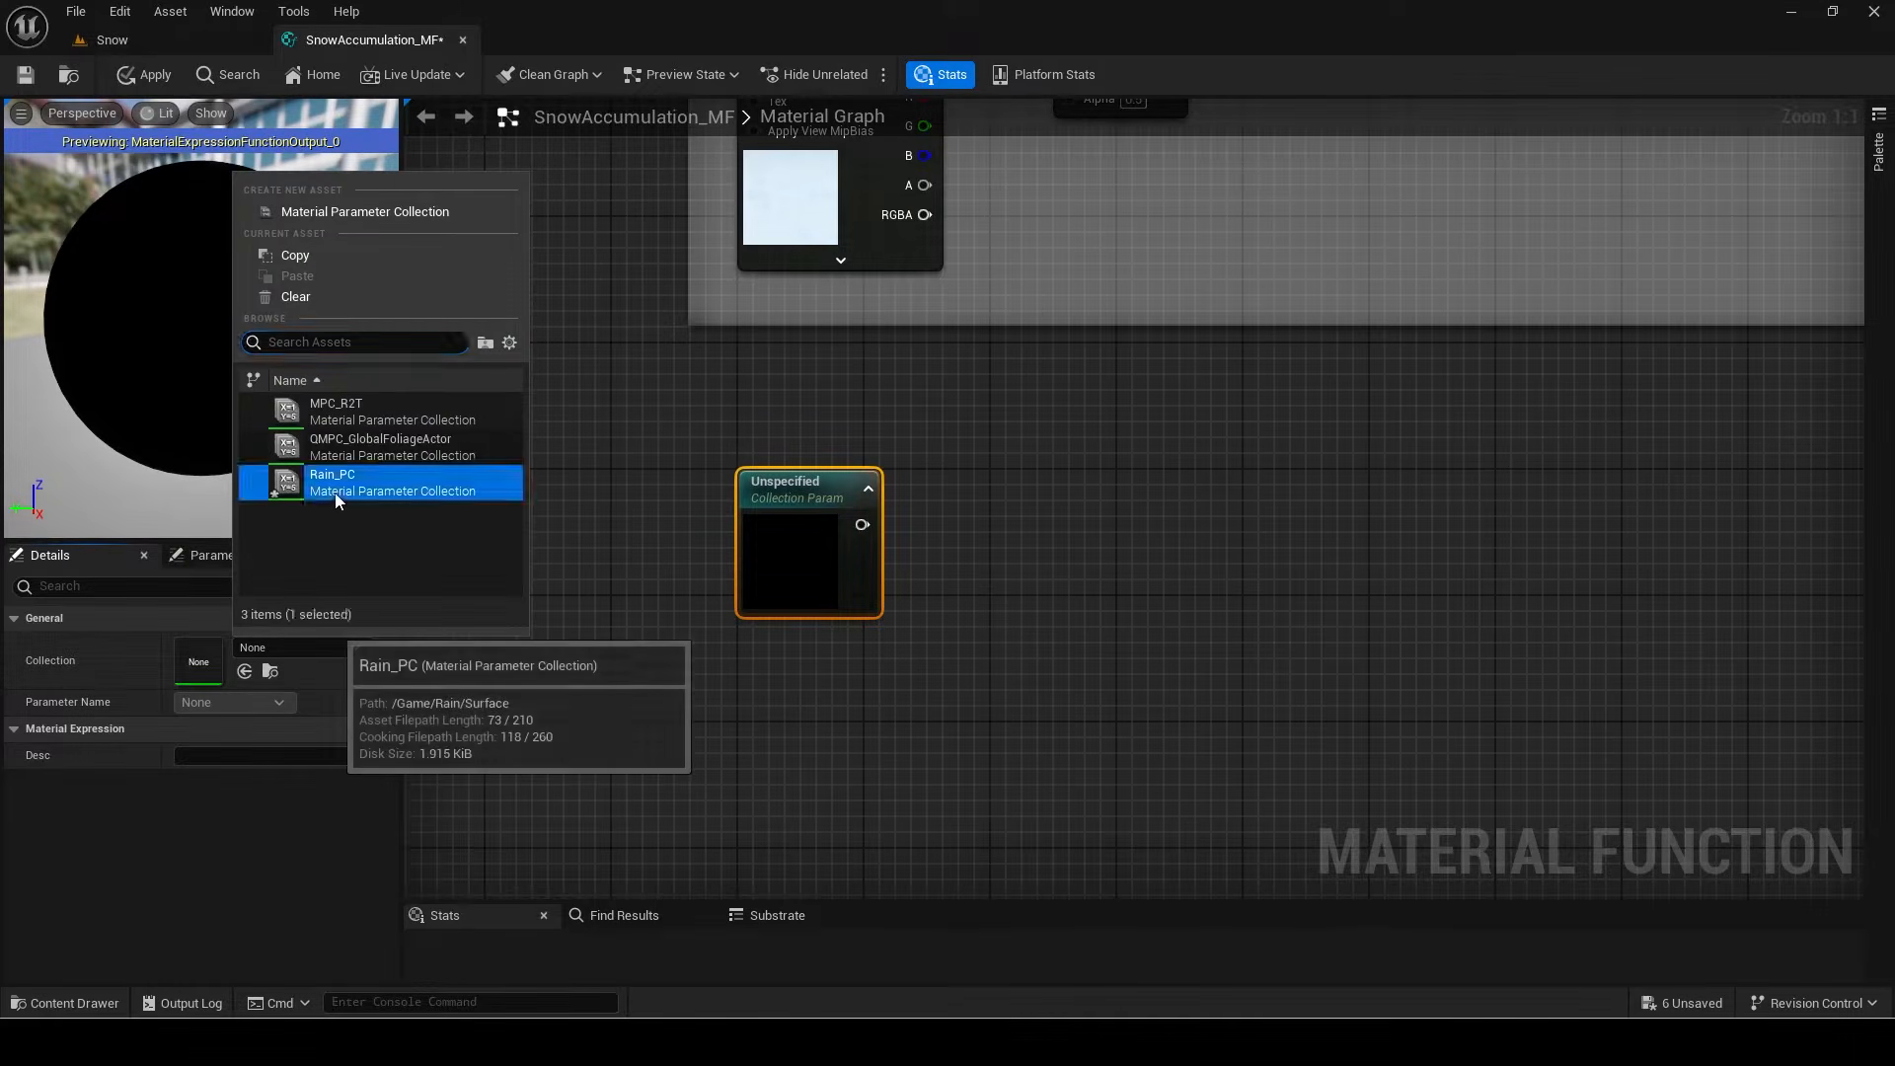
click(414, 479)
click(211, 750)
drag(900, 541, 995, 535)
key(Escape)
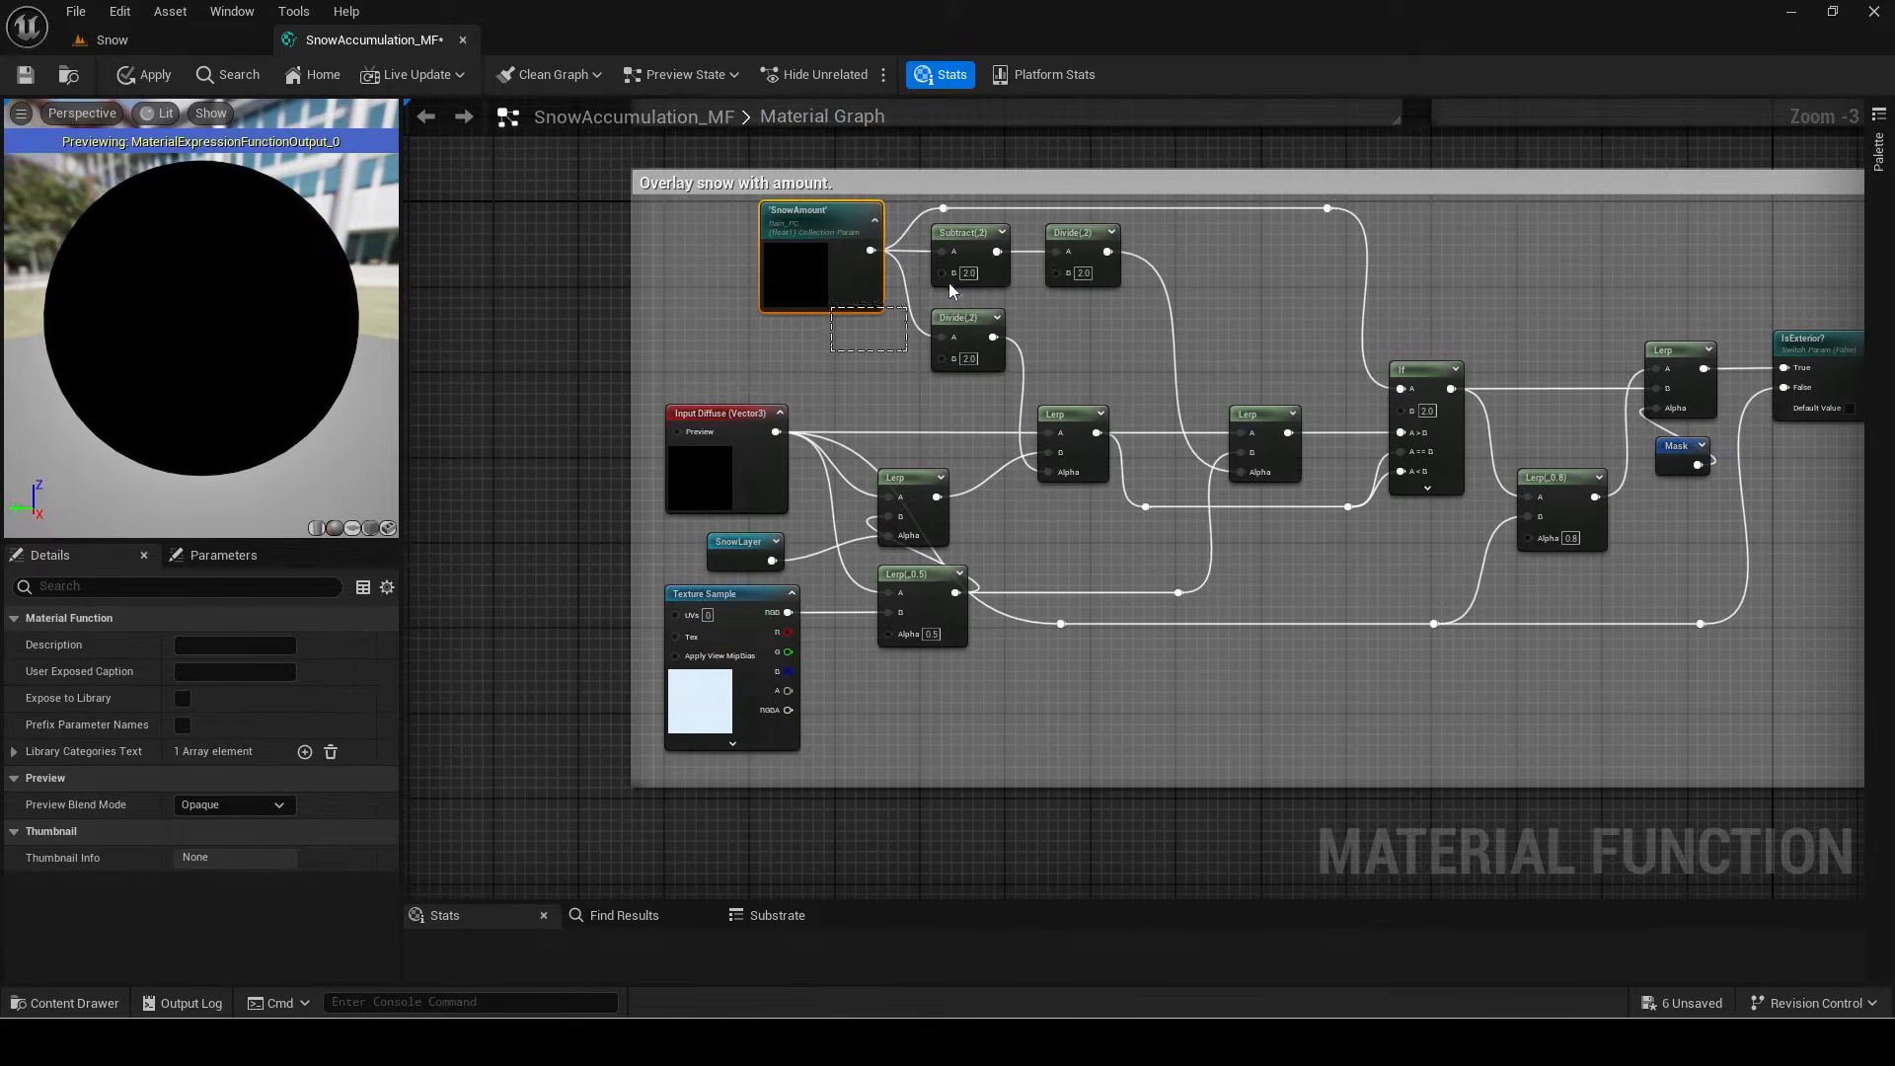
Step: Copy the SnowAmount, Subtract, Divide, reroute and If nodes and paste them below the "Overlay snow with amount." comment
drag(949, 283, 1119, 243)
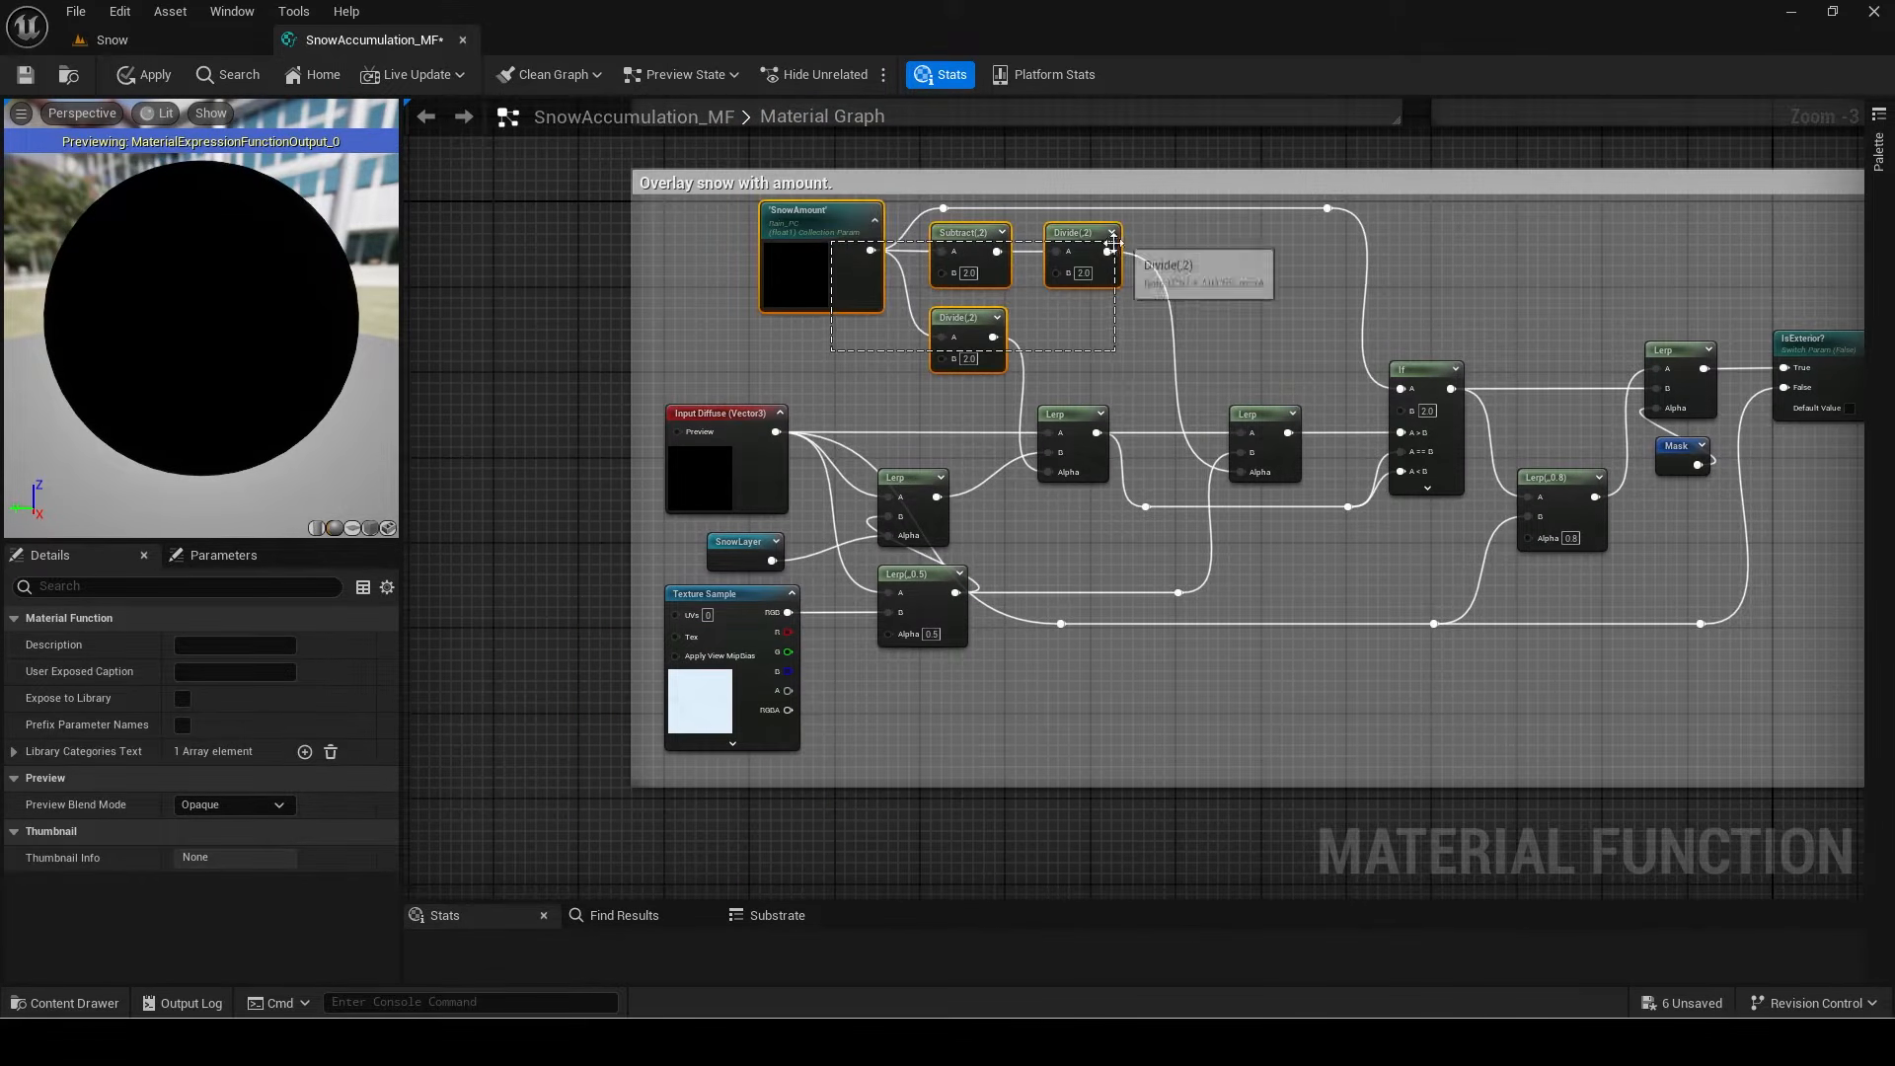
right_drag(896, 709, 912, 461)
right_drag(1198, 343, 1151, 567)
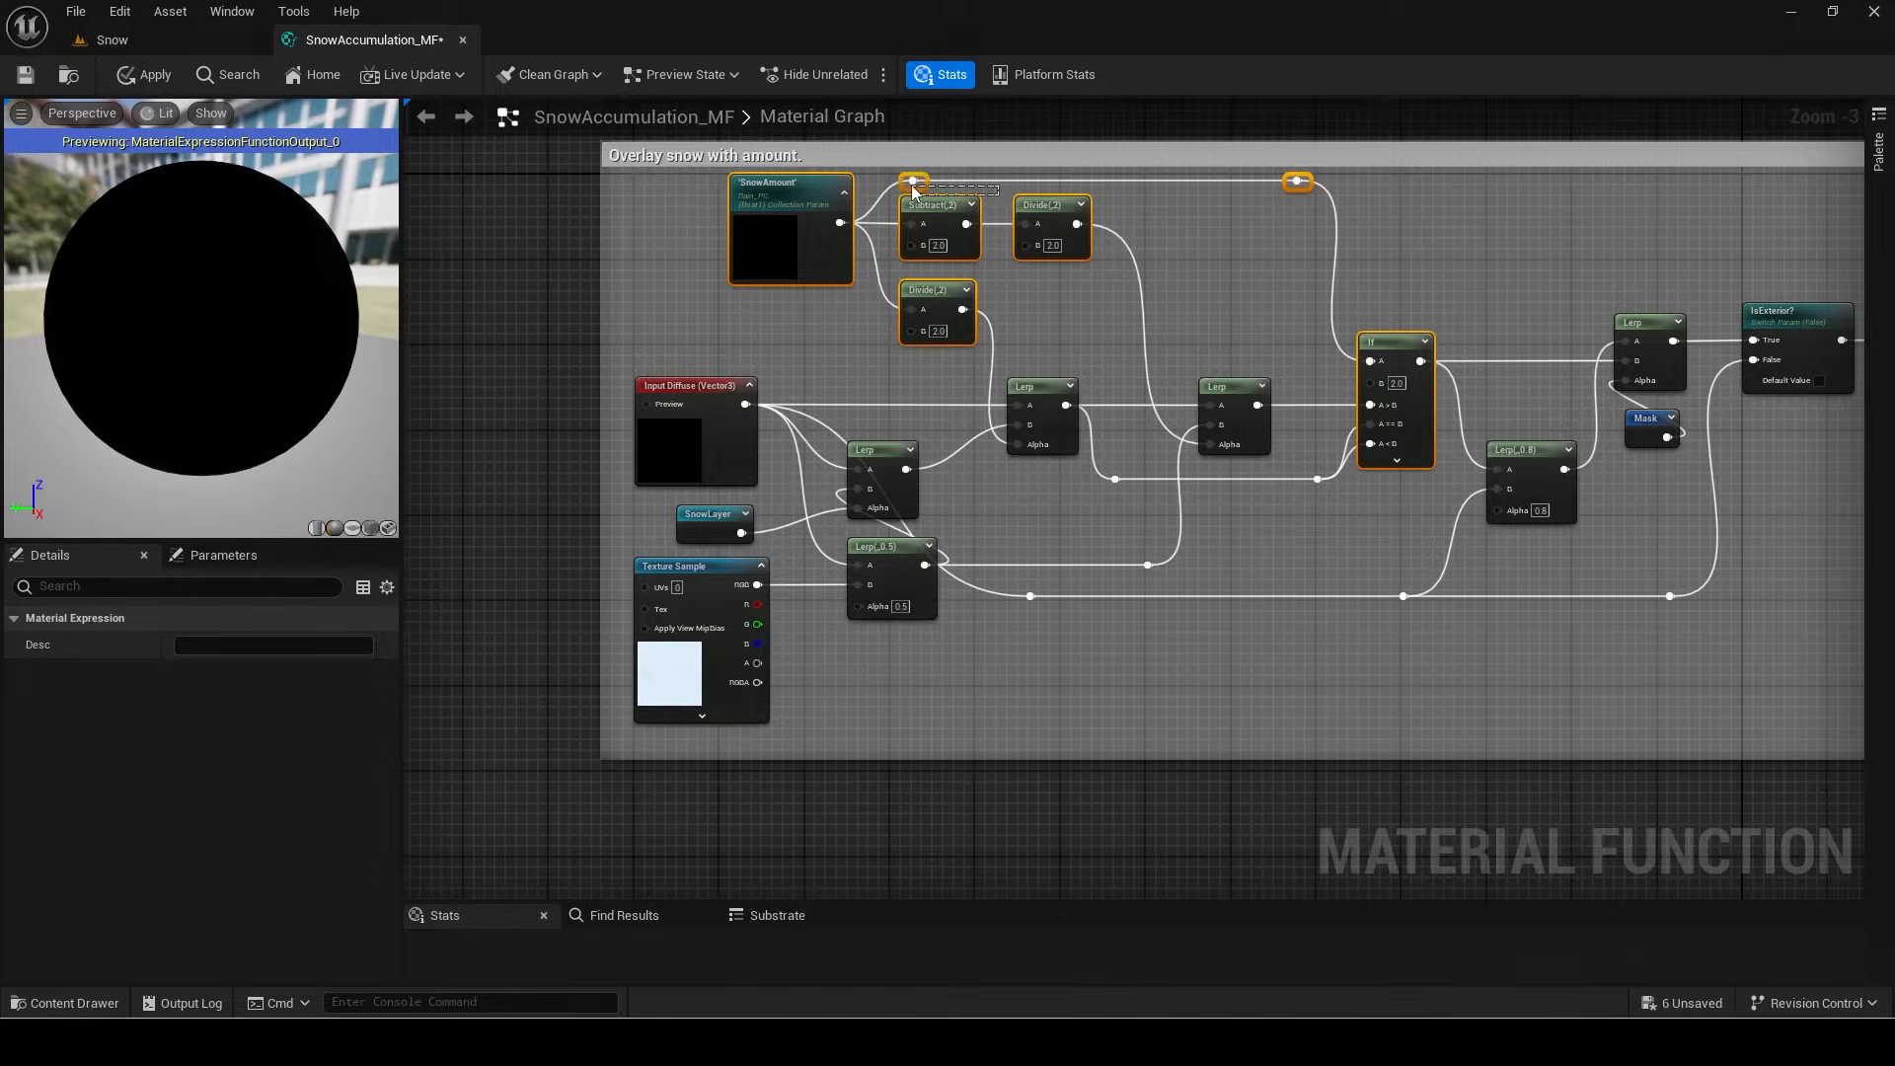
shift+drag(912, 185, 912, 186)
key(ctrl+c)
right_drag(995, 629, 975, 421)
right_drag(948, 532, 946, 316)
key(ctrl+v)
right_drag(1214, 609, 1211, 481)
drag(1272, 581, 1294, 512)
right_drag(948, 548, 1019, 503)
Step: Copy the Input Diffuse node below the pasted SnowAmount nodes and rename the input as Normal
right_drag(760, 499, 827, 962)
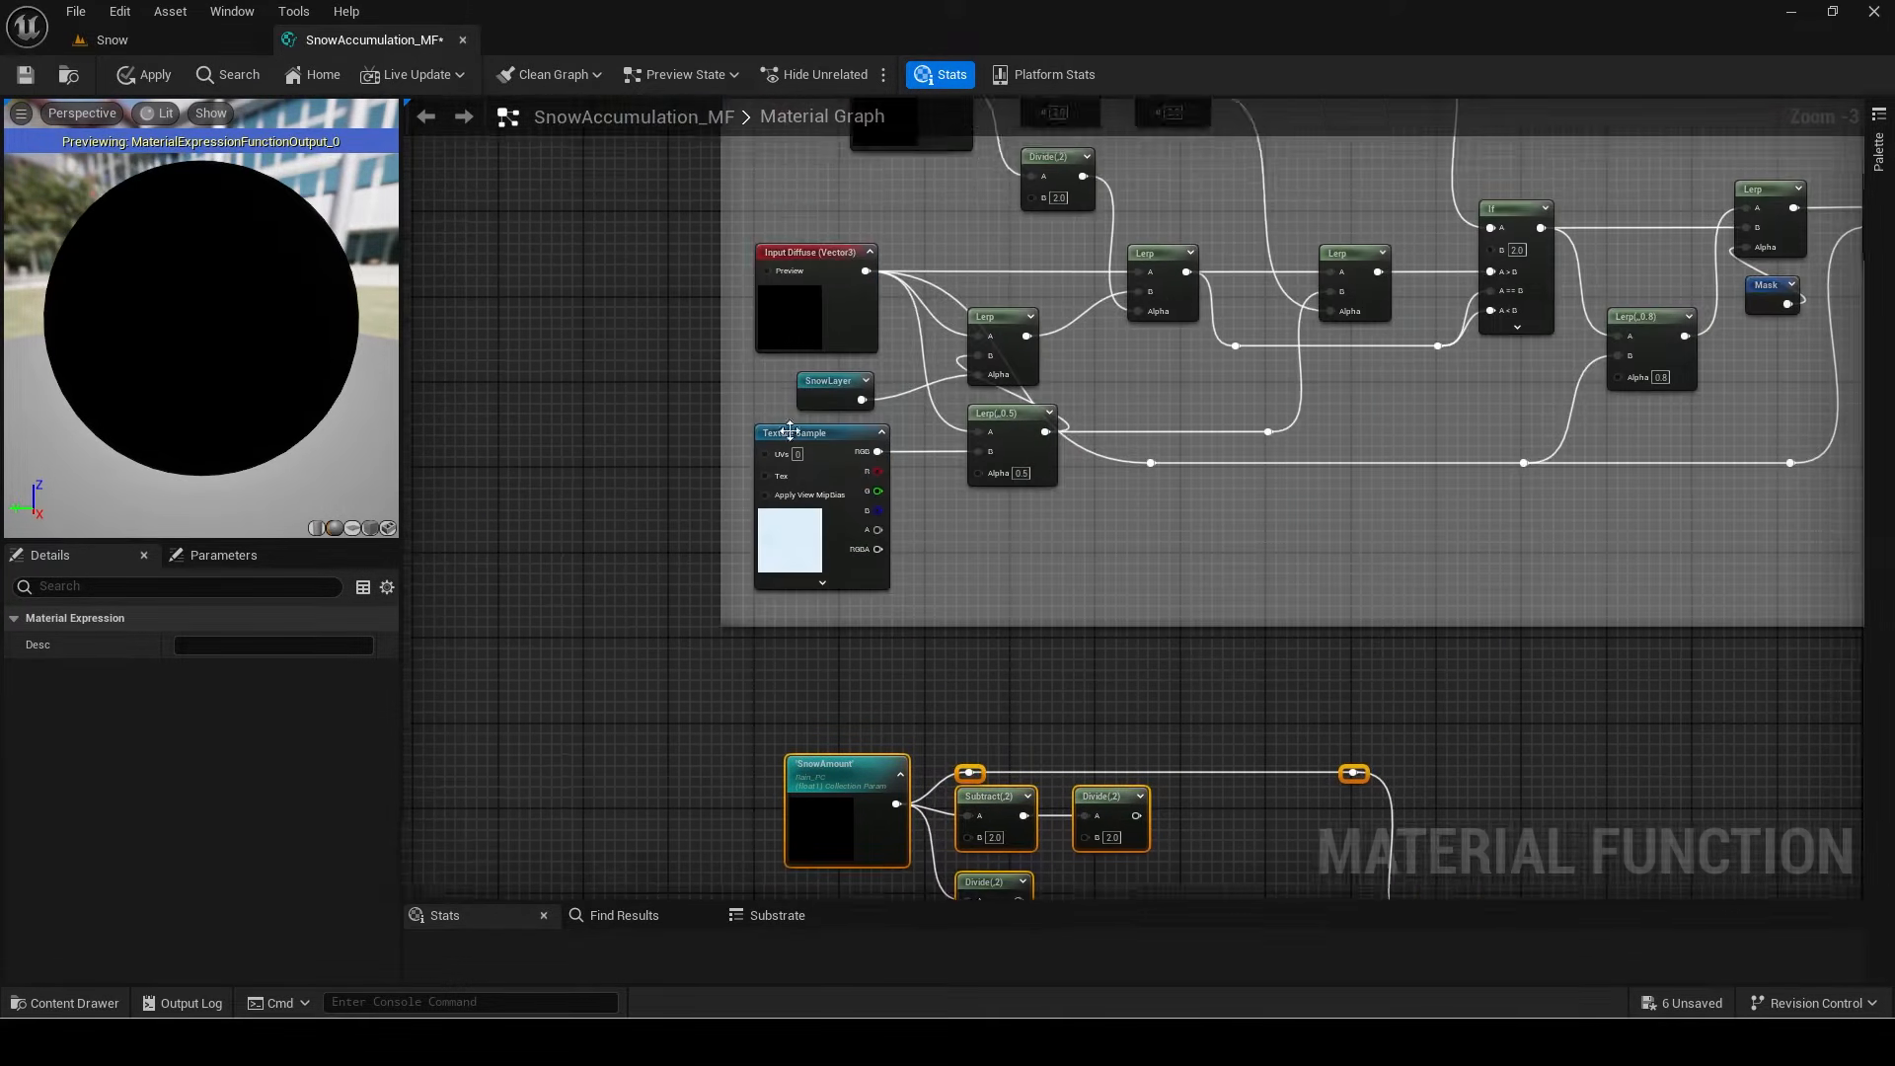
click(782, 336)
key(ctrl+c)
right_drag(840, 724, 841, 432)
key(ctrl+v)
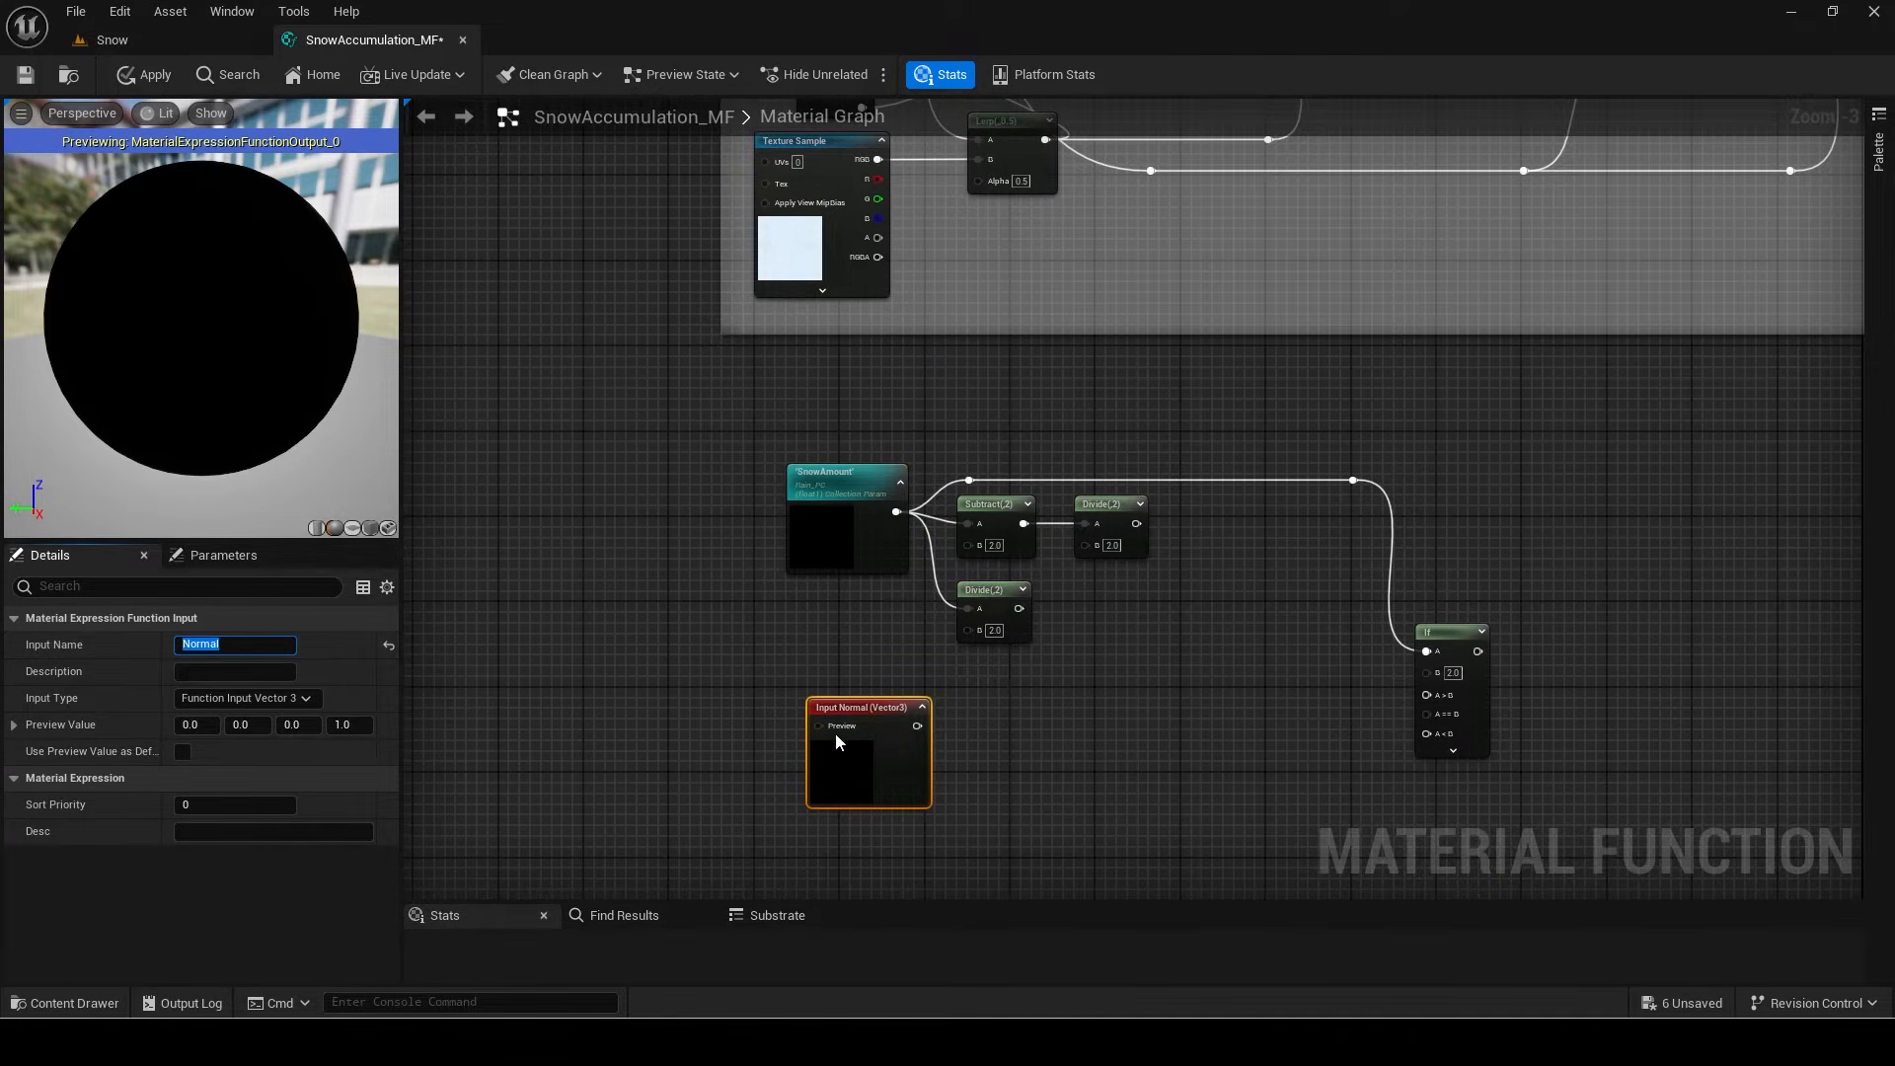
Step: Add two Lerp nodes with Input Normal in both A inputs, connecting the first Lerp's output to the second's B
scroll(835, 734, up, 3)
drag(909, 608, 1220, 568)
text(lerp)
key(Return)
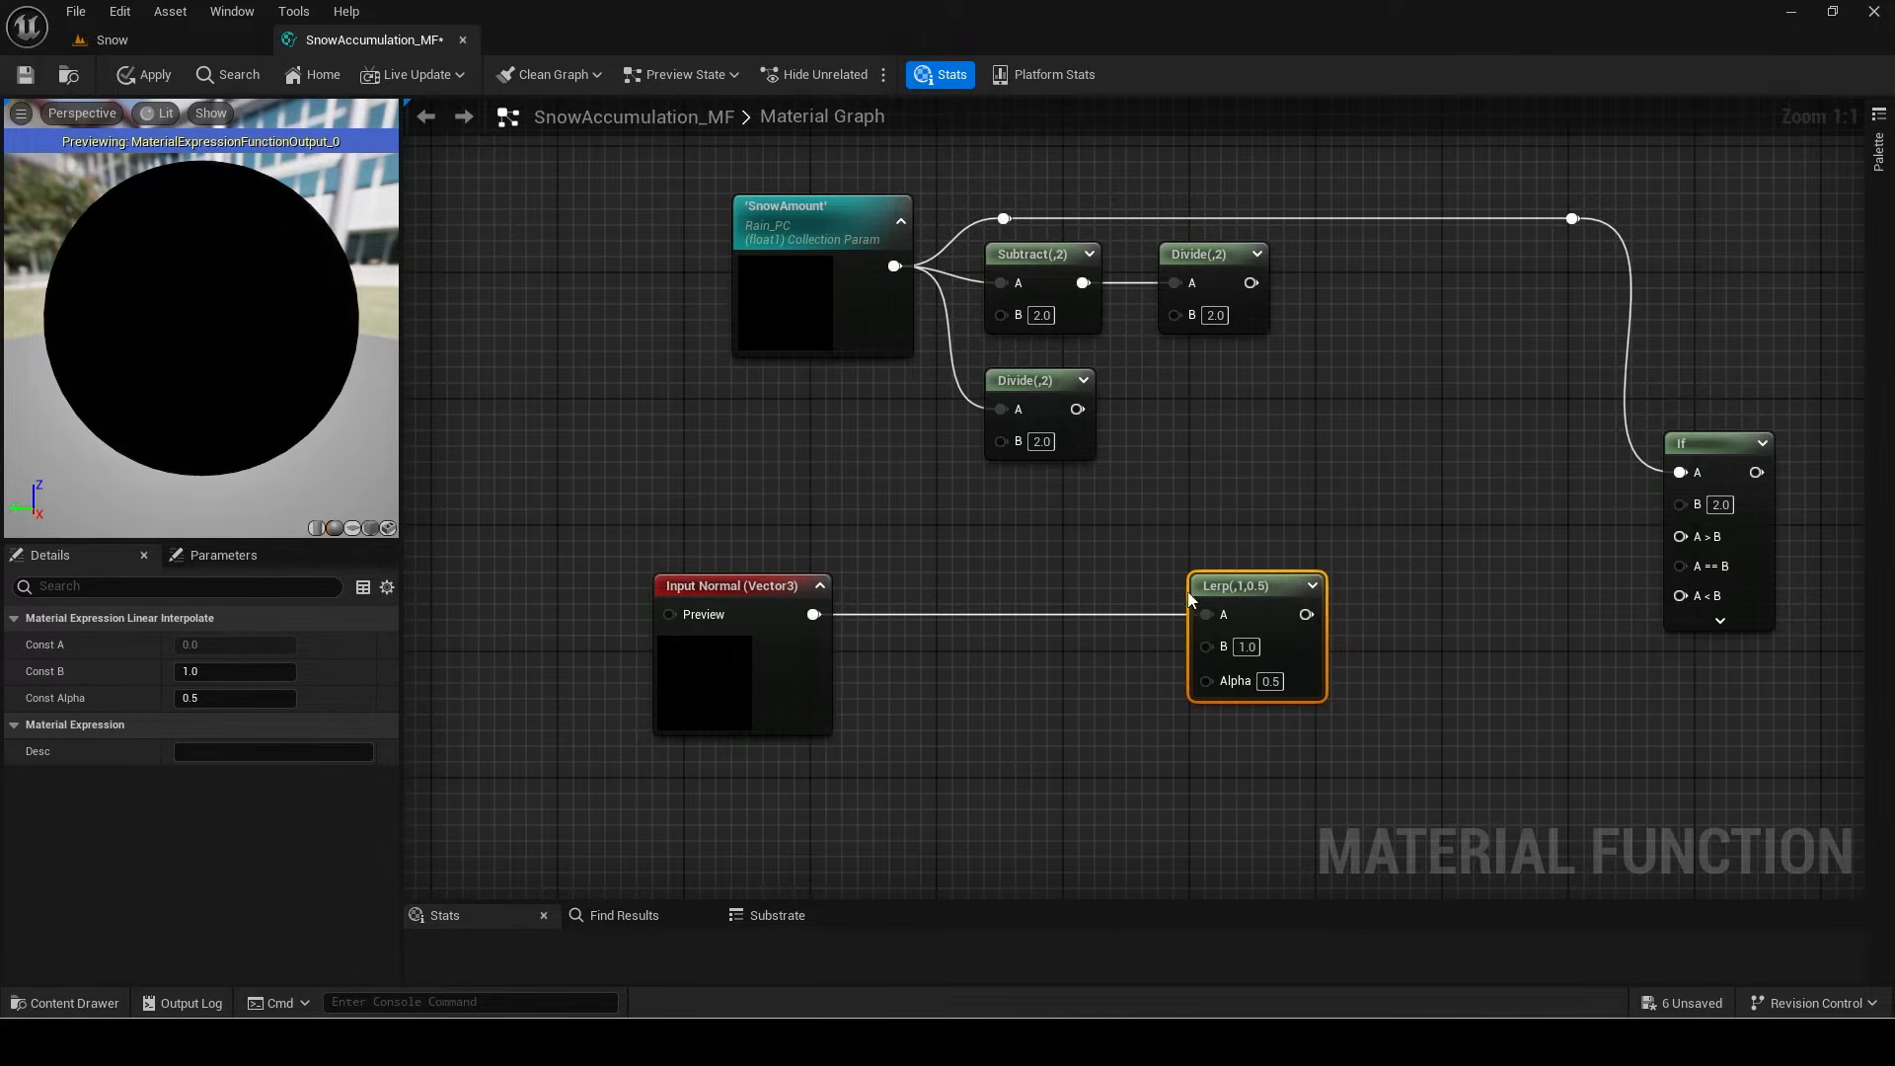
key(ctrl+c)
key(ctrl+v)
drag(812, 614, 1222, 654)
Step: Copy the world-aligned snow pattern texture nodes and paste them below Input Normal
right_drag(883, 679, 936, 499)
scroll(1058, 520, down, 2)
right_drag(1058, 520, 1161, 497)
scroll(1161, 498, down, 2)
right_drag(1454, 107, 903, 783)
right_drag(1102, 148, 1039, 292)
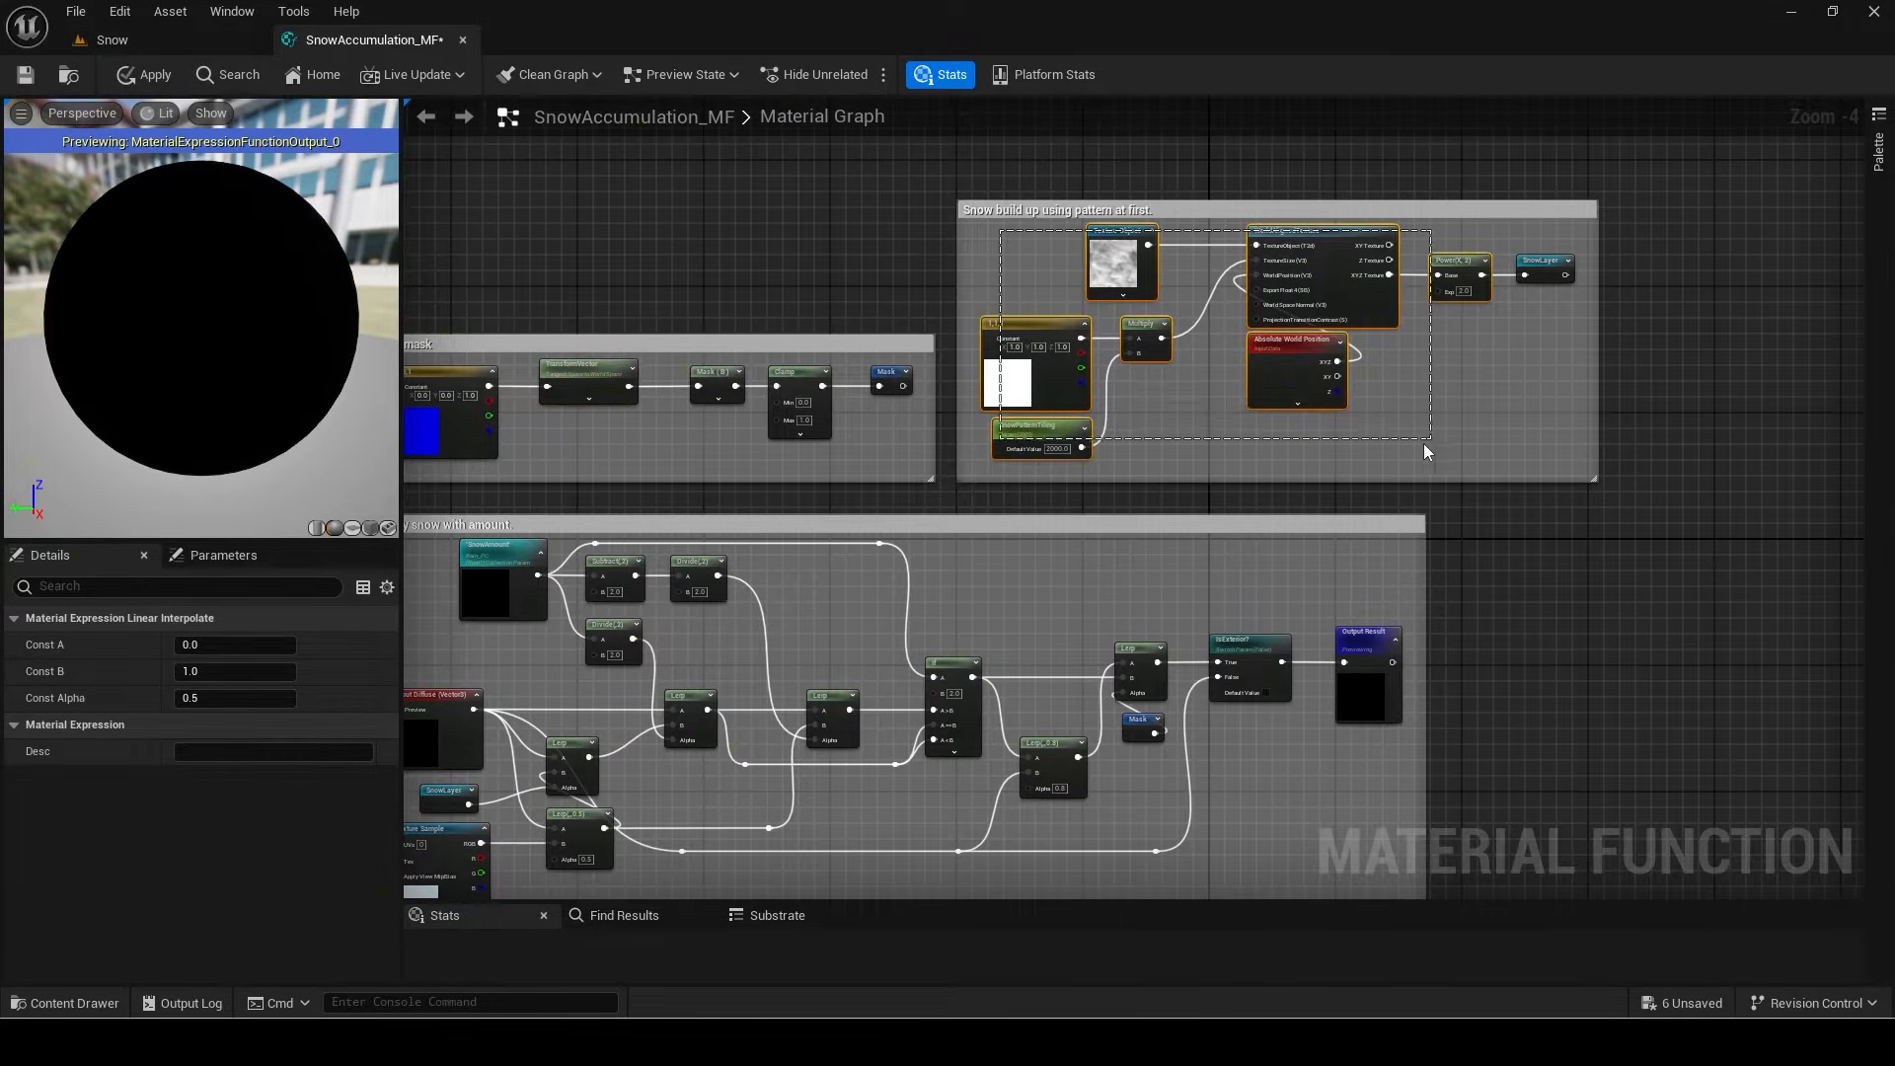
drag(1427, 442, 1354, 464)
right_drag(876, 740, 1311, 235)
right_drag(844, 804, 1064, 333)
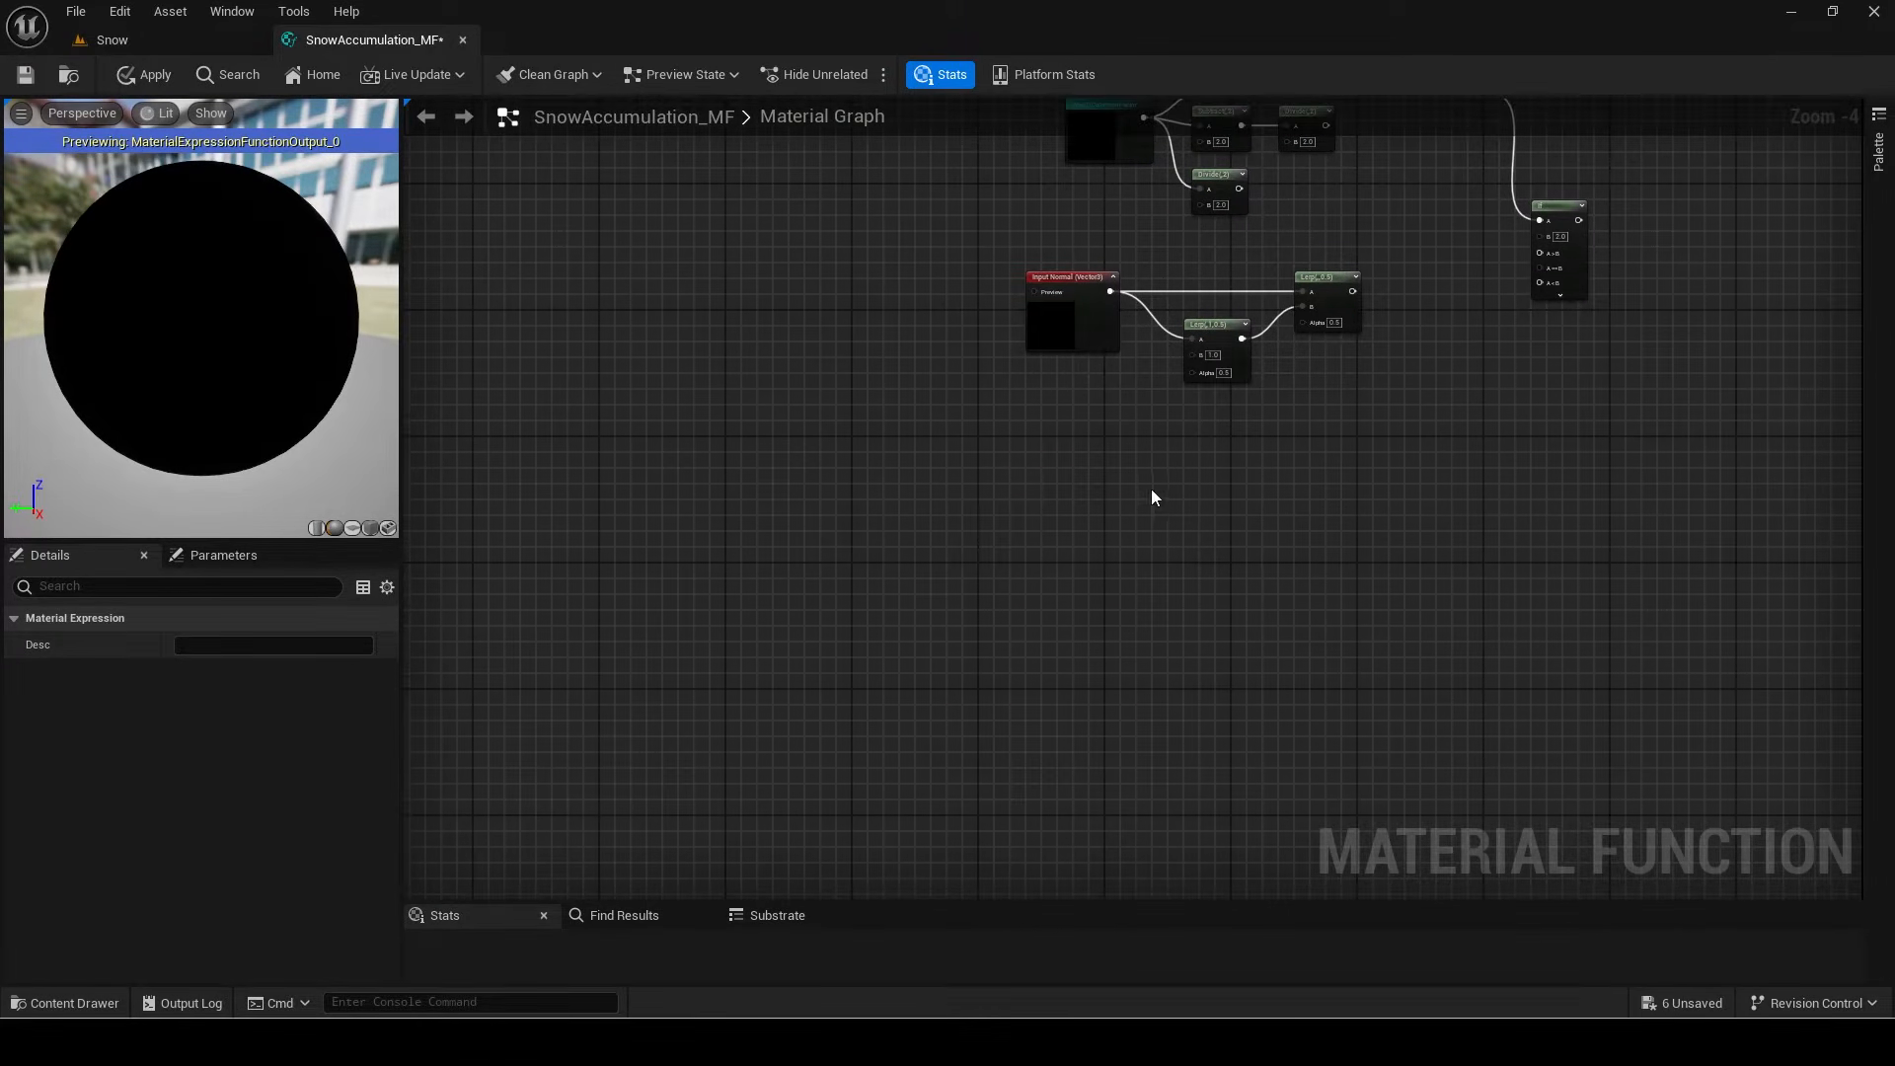
key(ctrl+v)
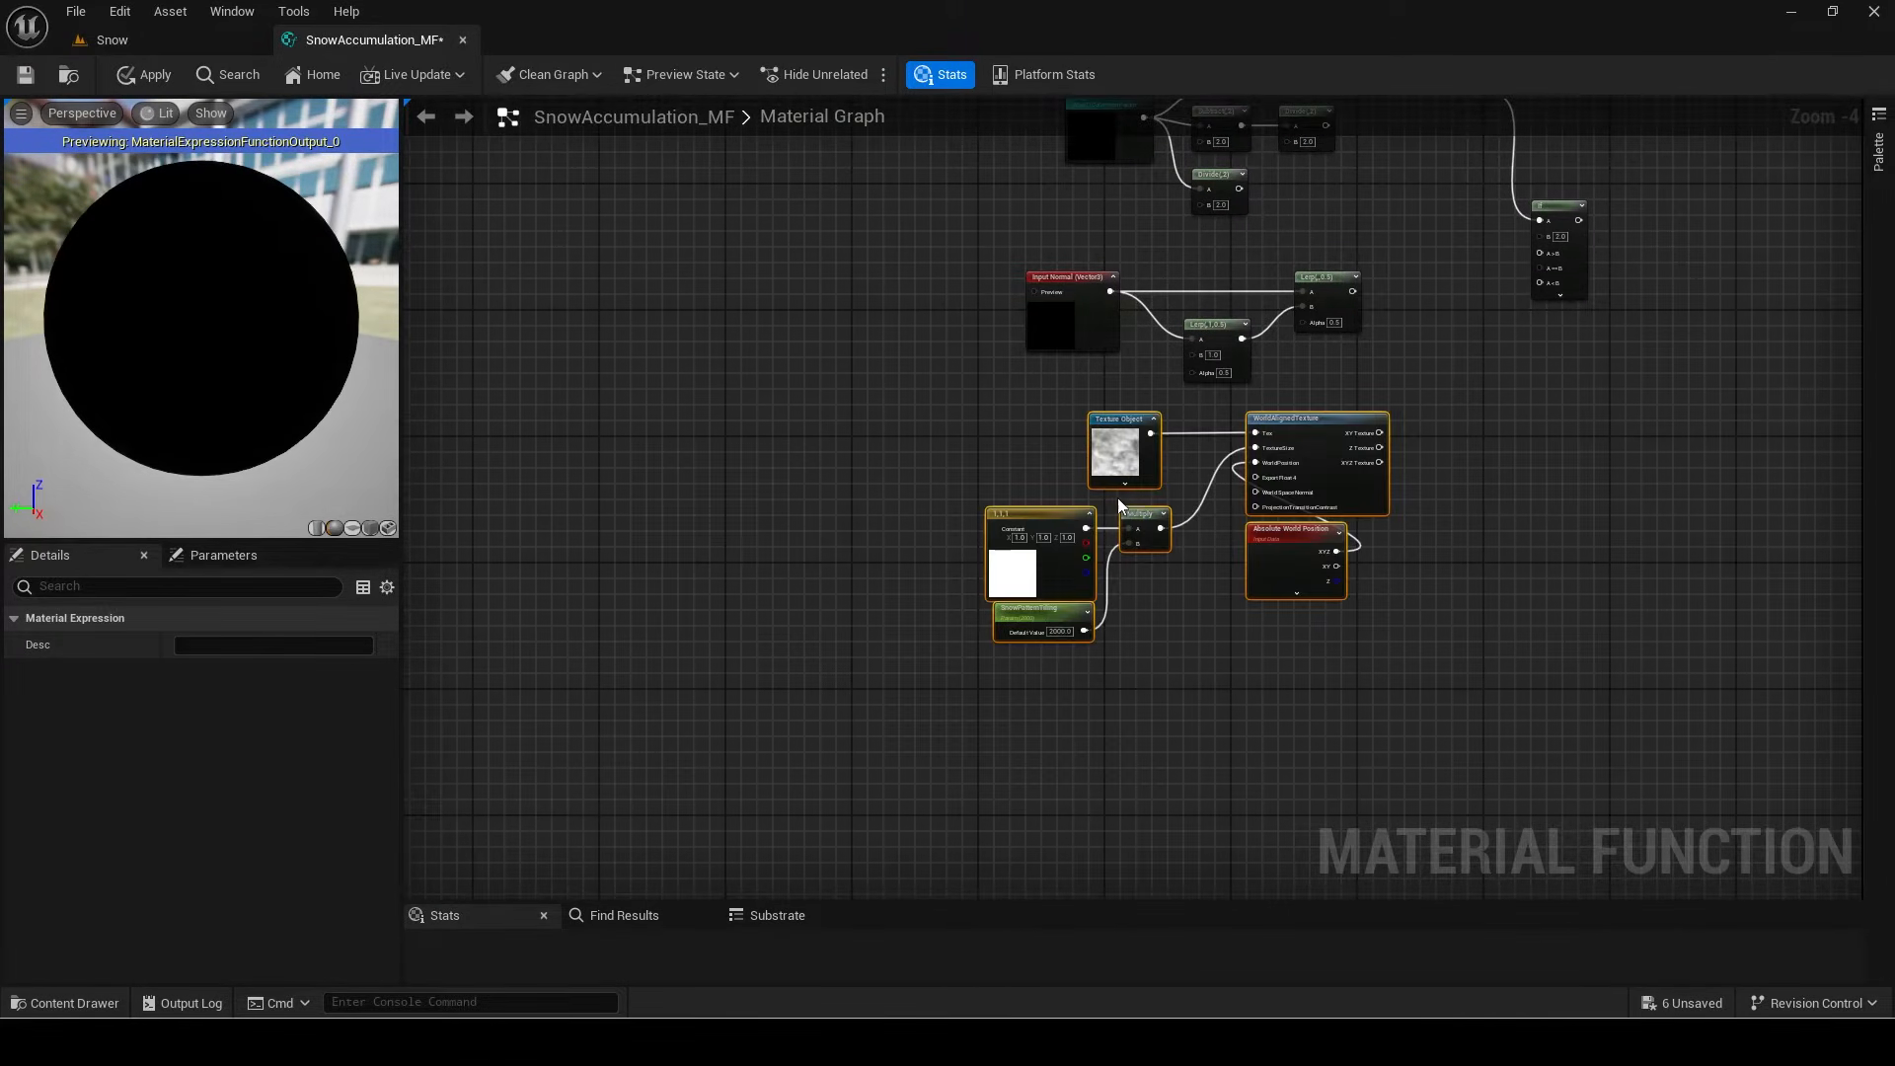
Step: Set the copied Texture Object's texture to Snow_Normal
scroll(1134, 449, up, 3)
click(1134, 449)
click(360, 645)
text(snow)
click(536, 821)
right_drag(1208, 525, 776, 598)
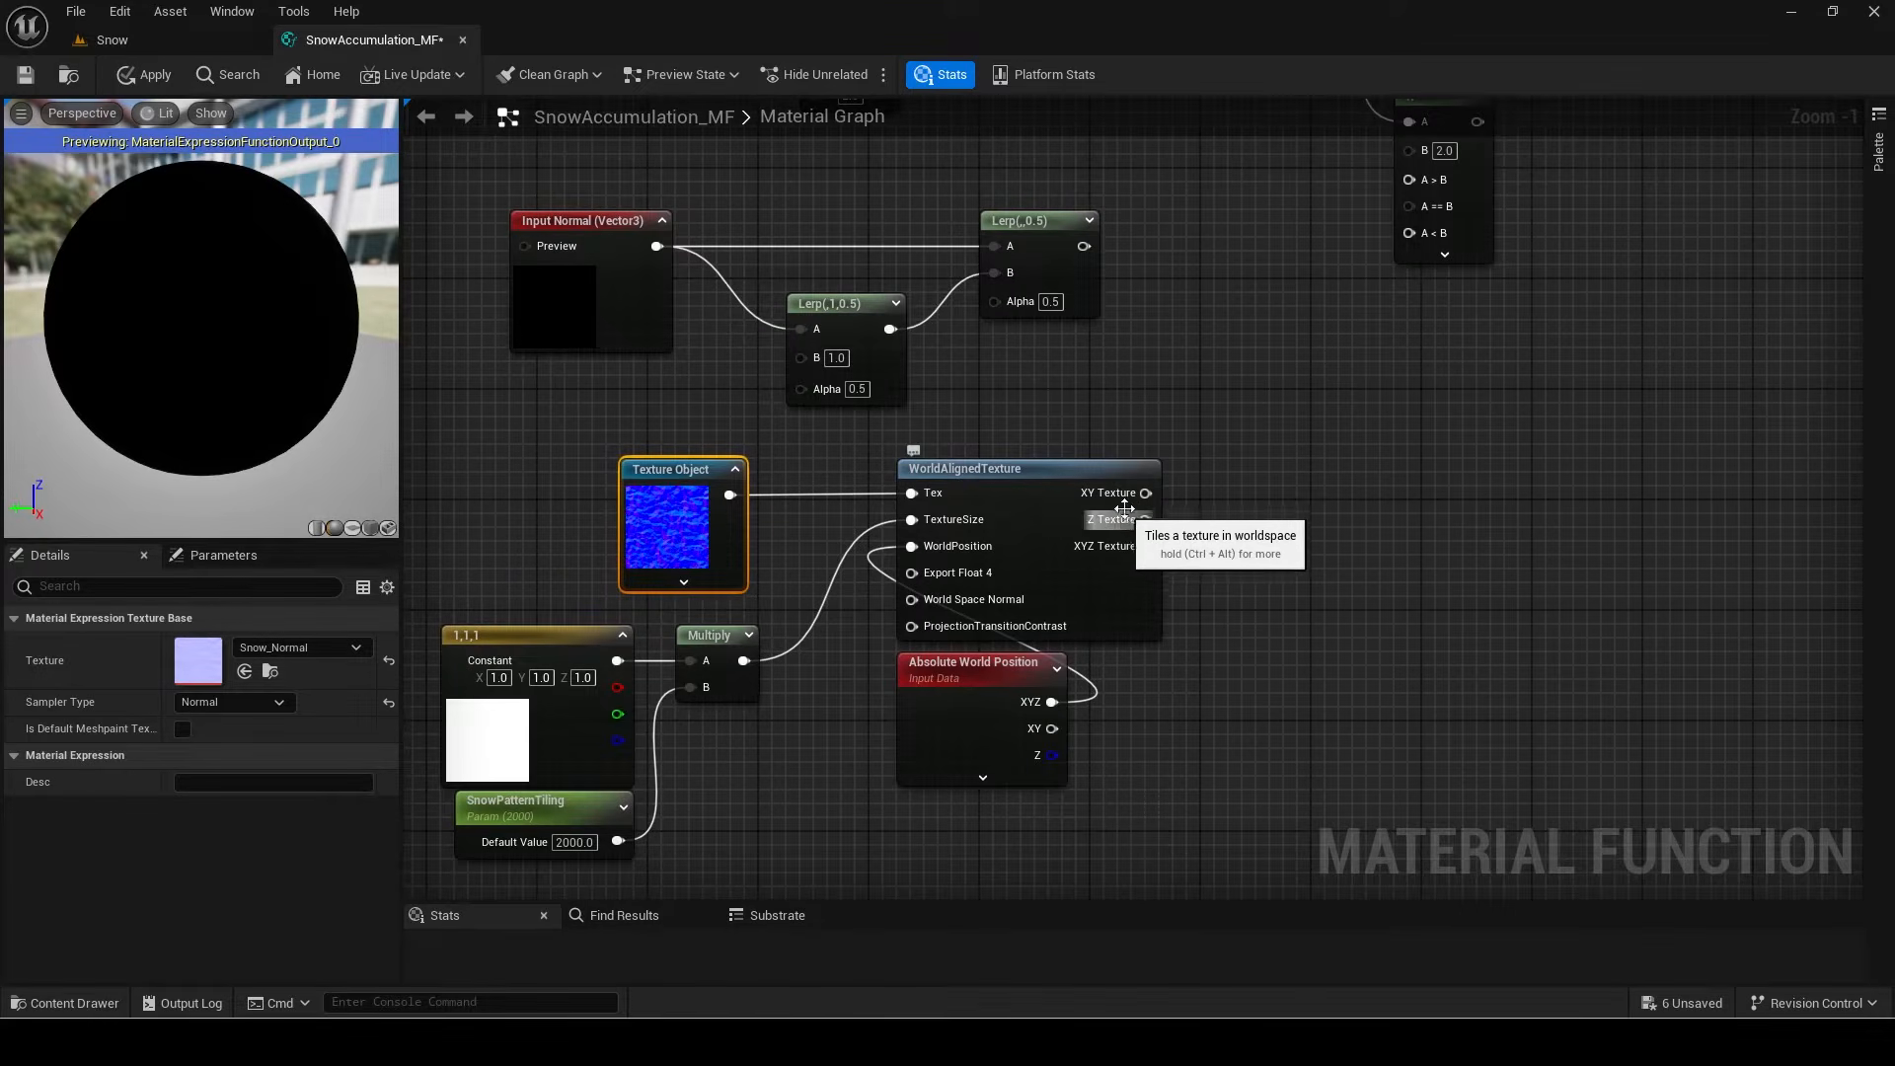
Step: Add two Lerp nodes fed by the WorldAlignedTexture's XYZ Texture output, setting the first Lerp's Alpha to 0.8 and leaving the second at 0.5
text(lerp)
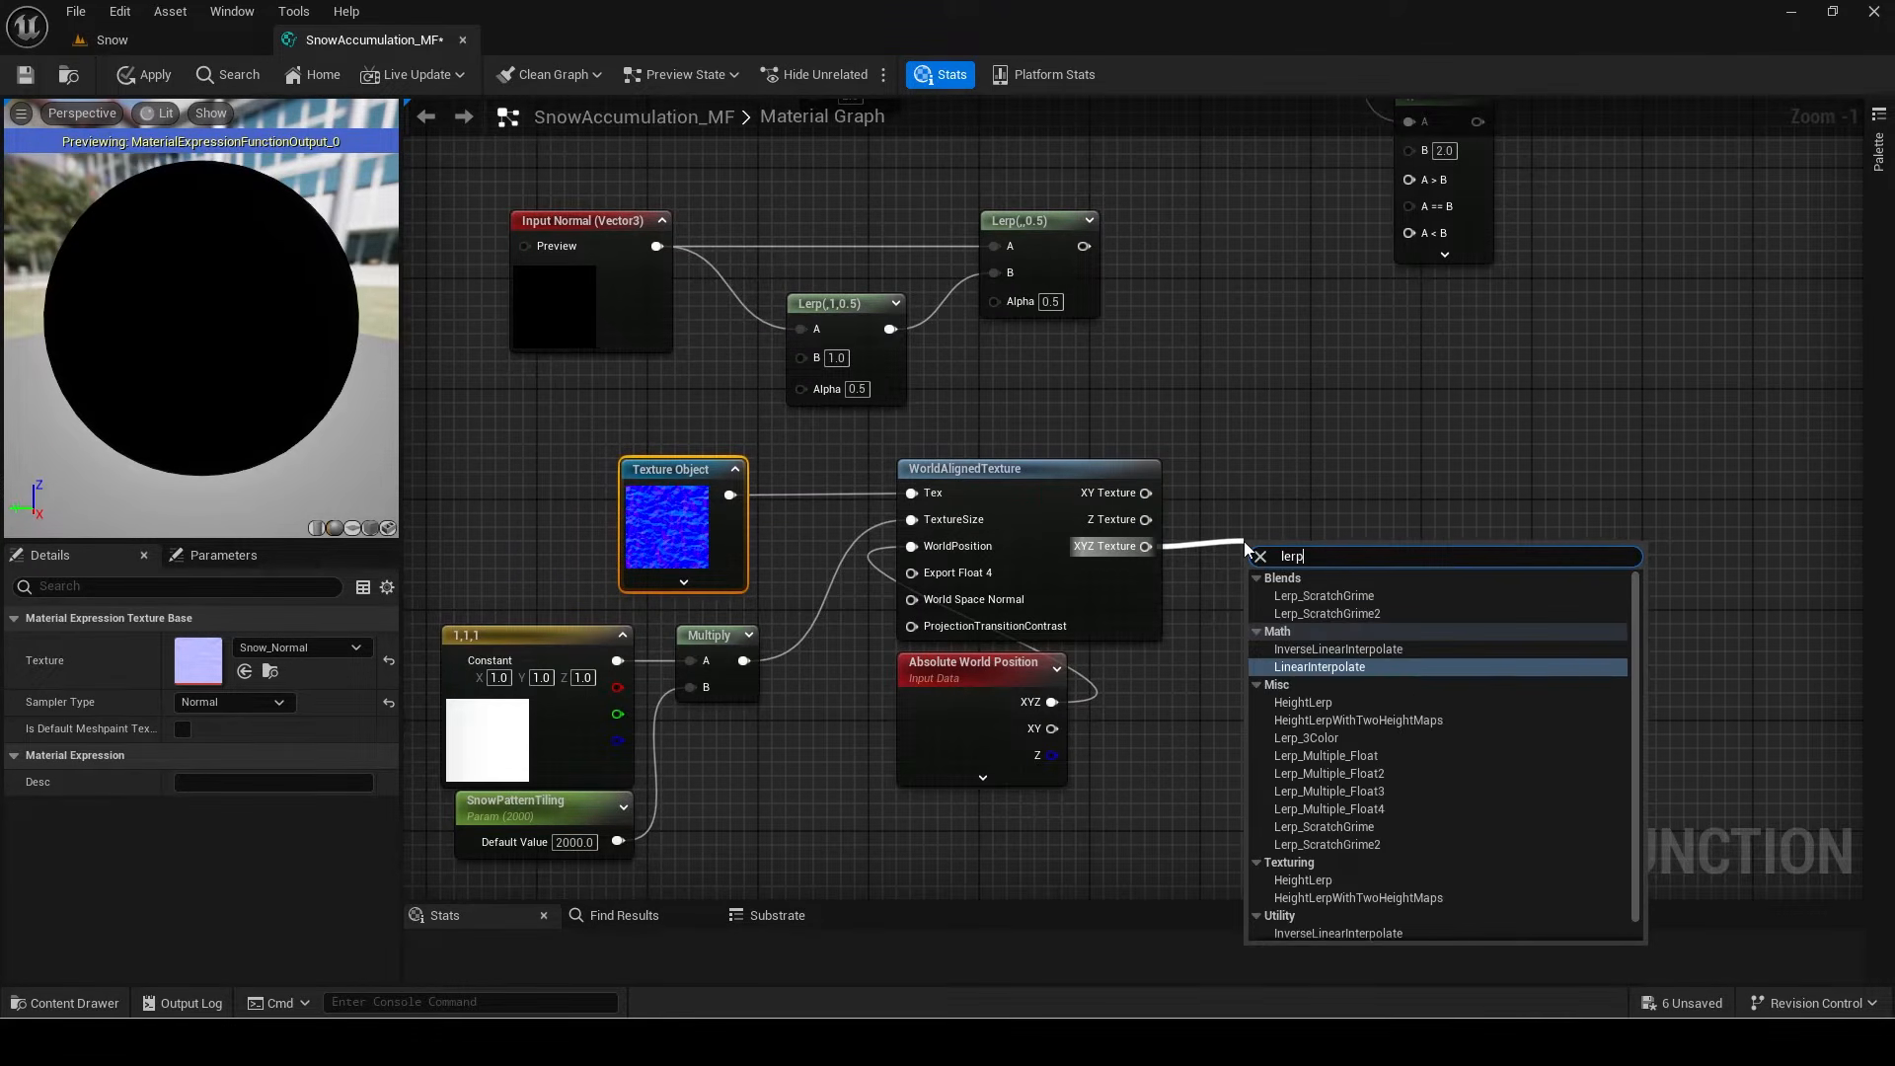
key(Return)
key(ctrl+w)
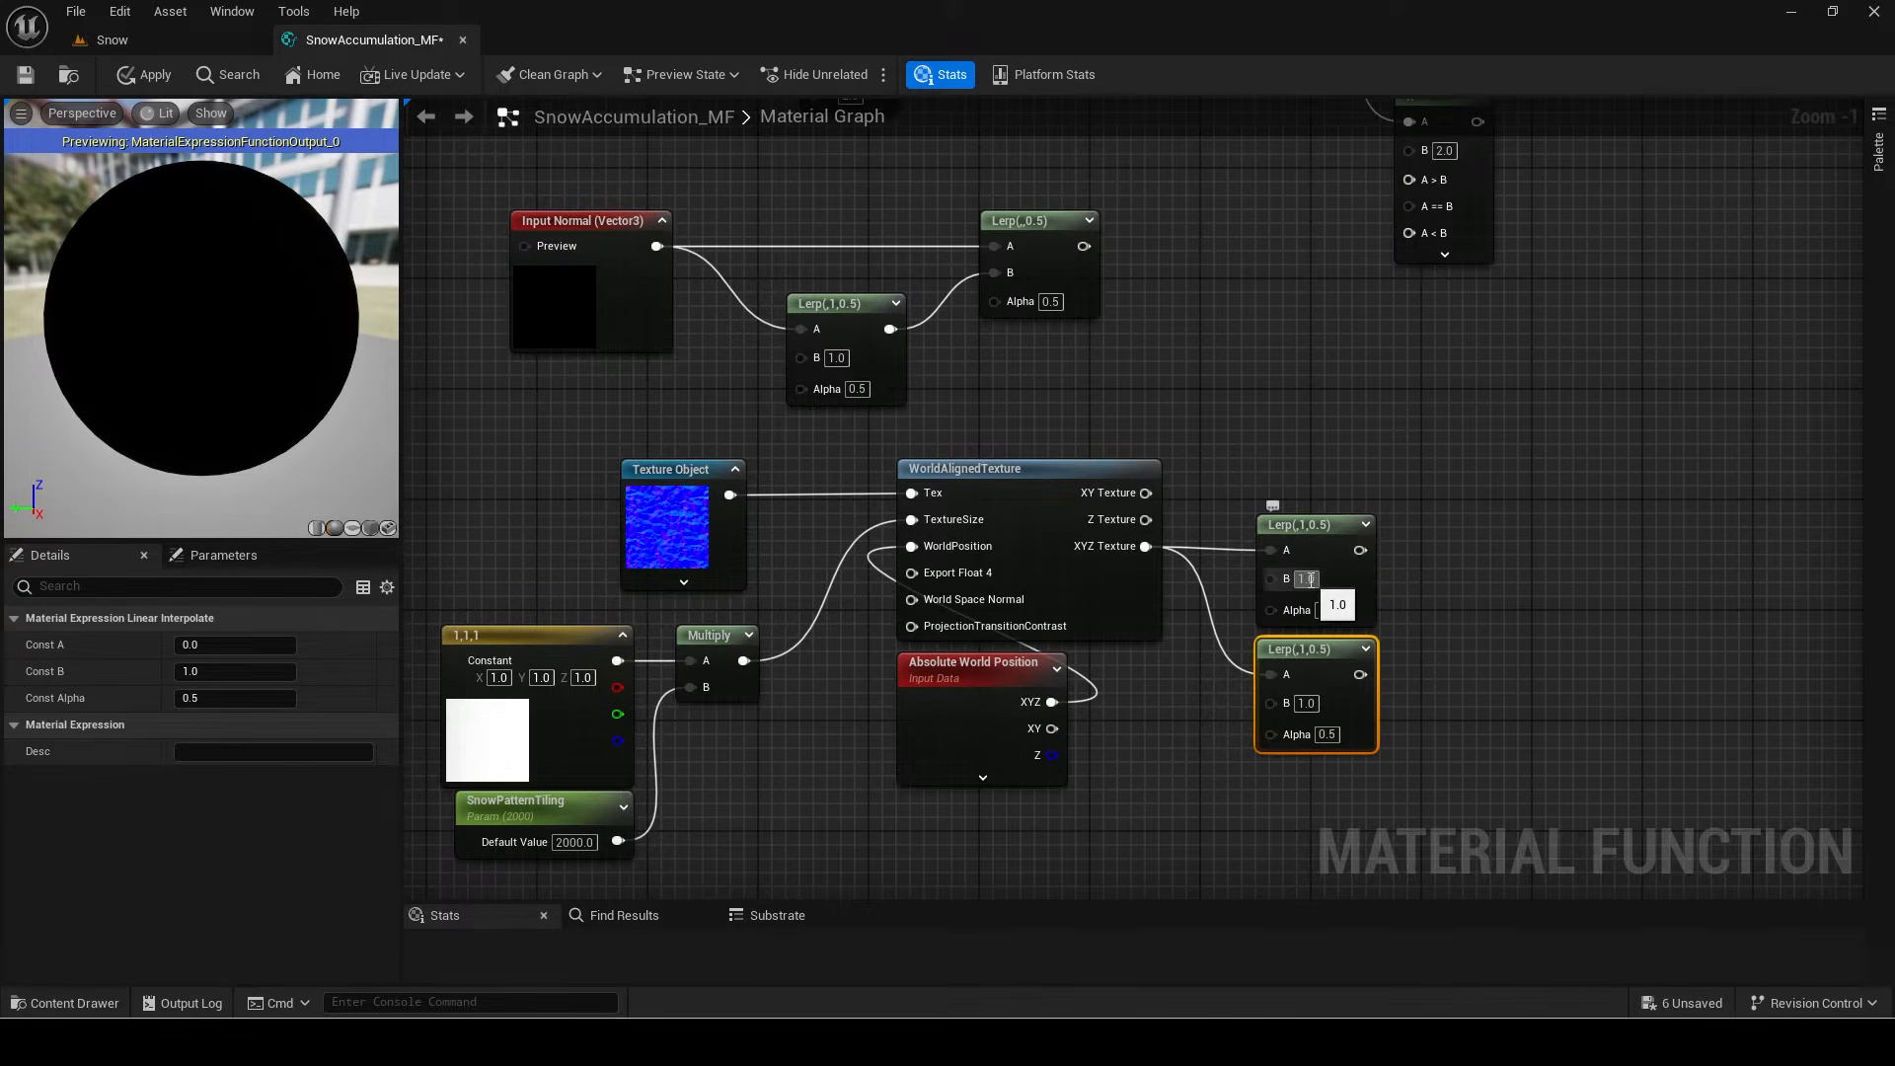
text(0.8)
key(Return)
click(1326, 735)
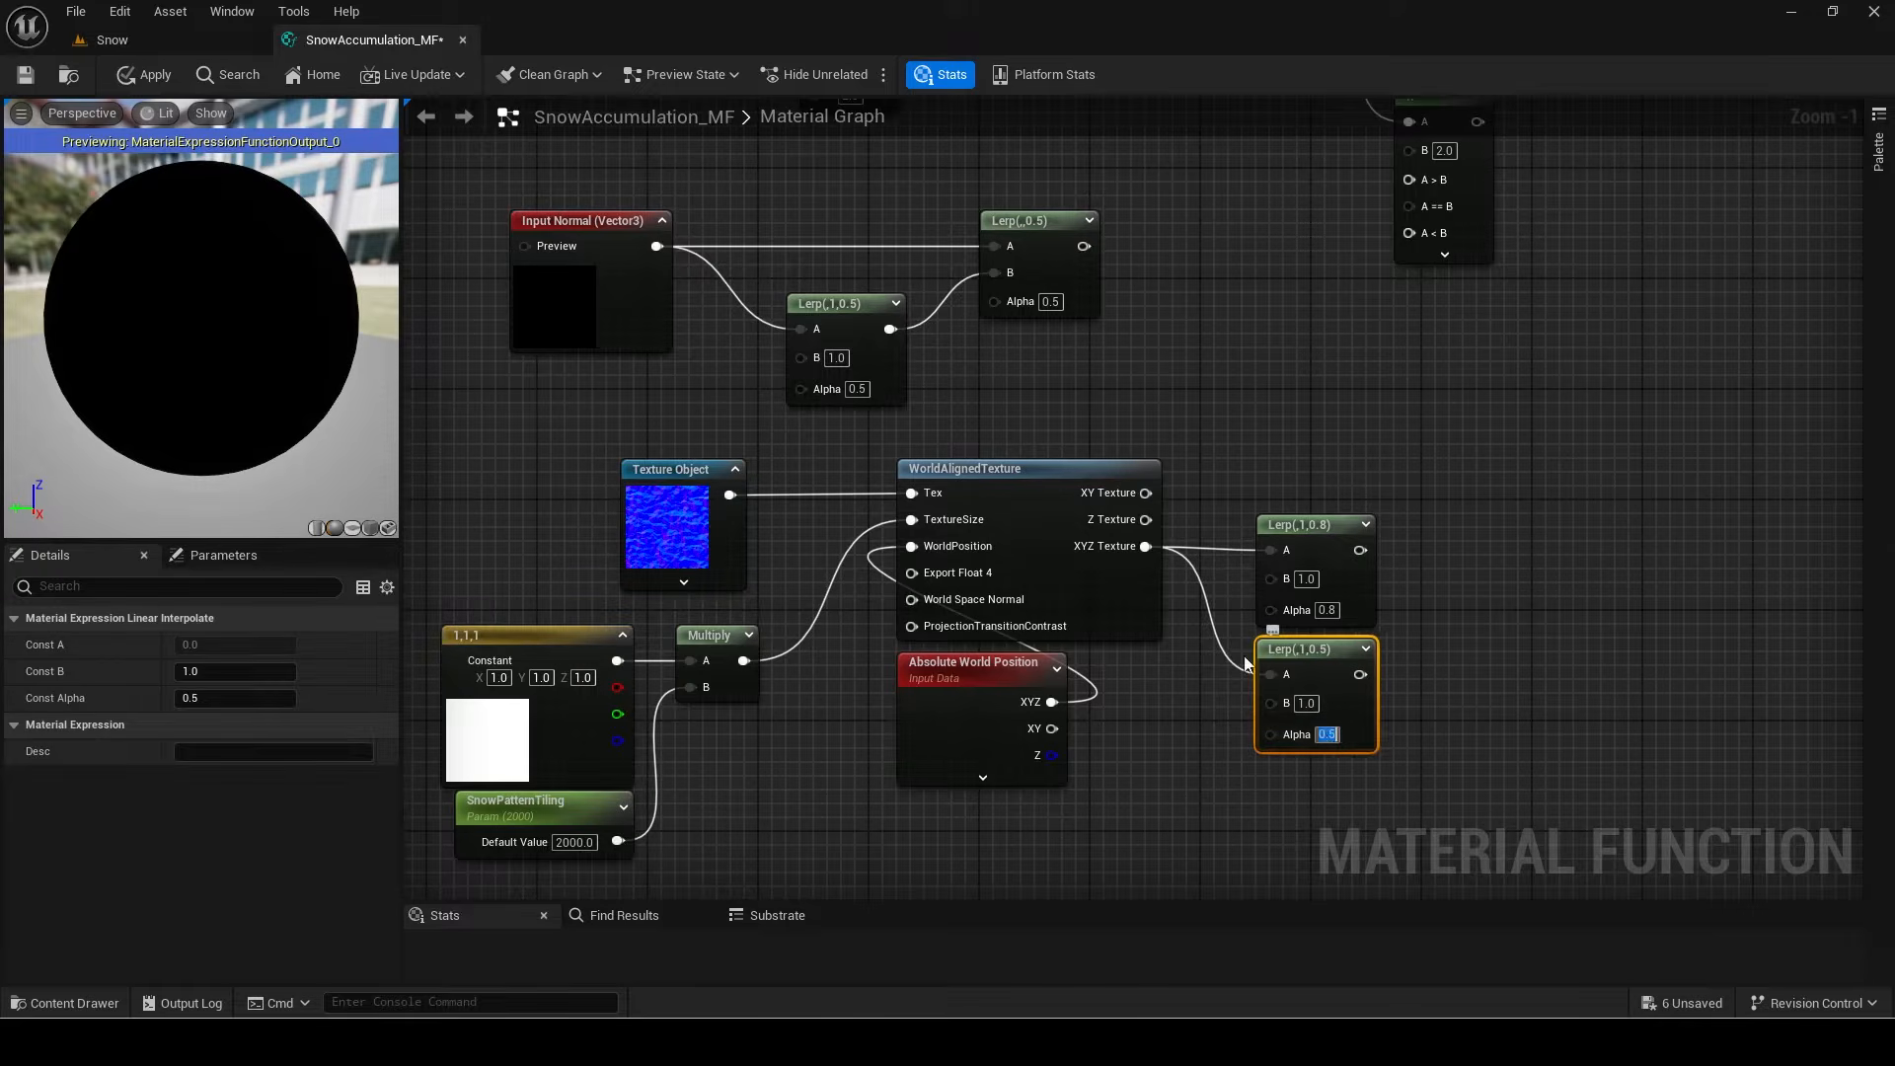
Step: Copy the 0,0,1 constant vector below the two snow normal Lerps and connect it to the 0.8 Lerp's B
scroll(1134, 473, down, 6)
drag(965, 277, 1100, 571)
scroll(1099, 570, up, 5)
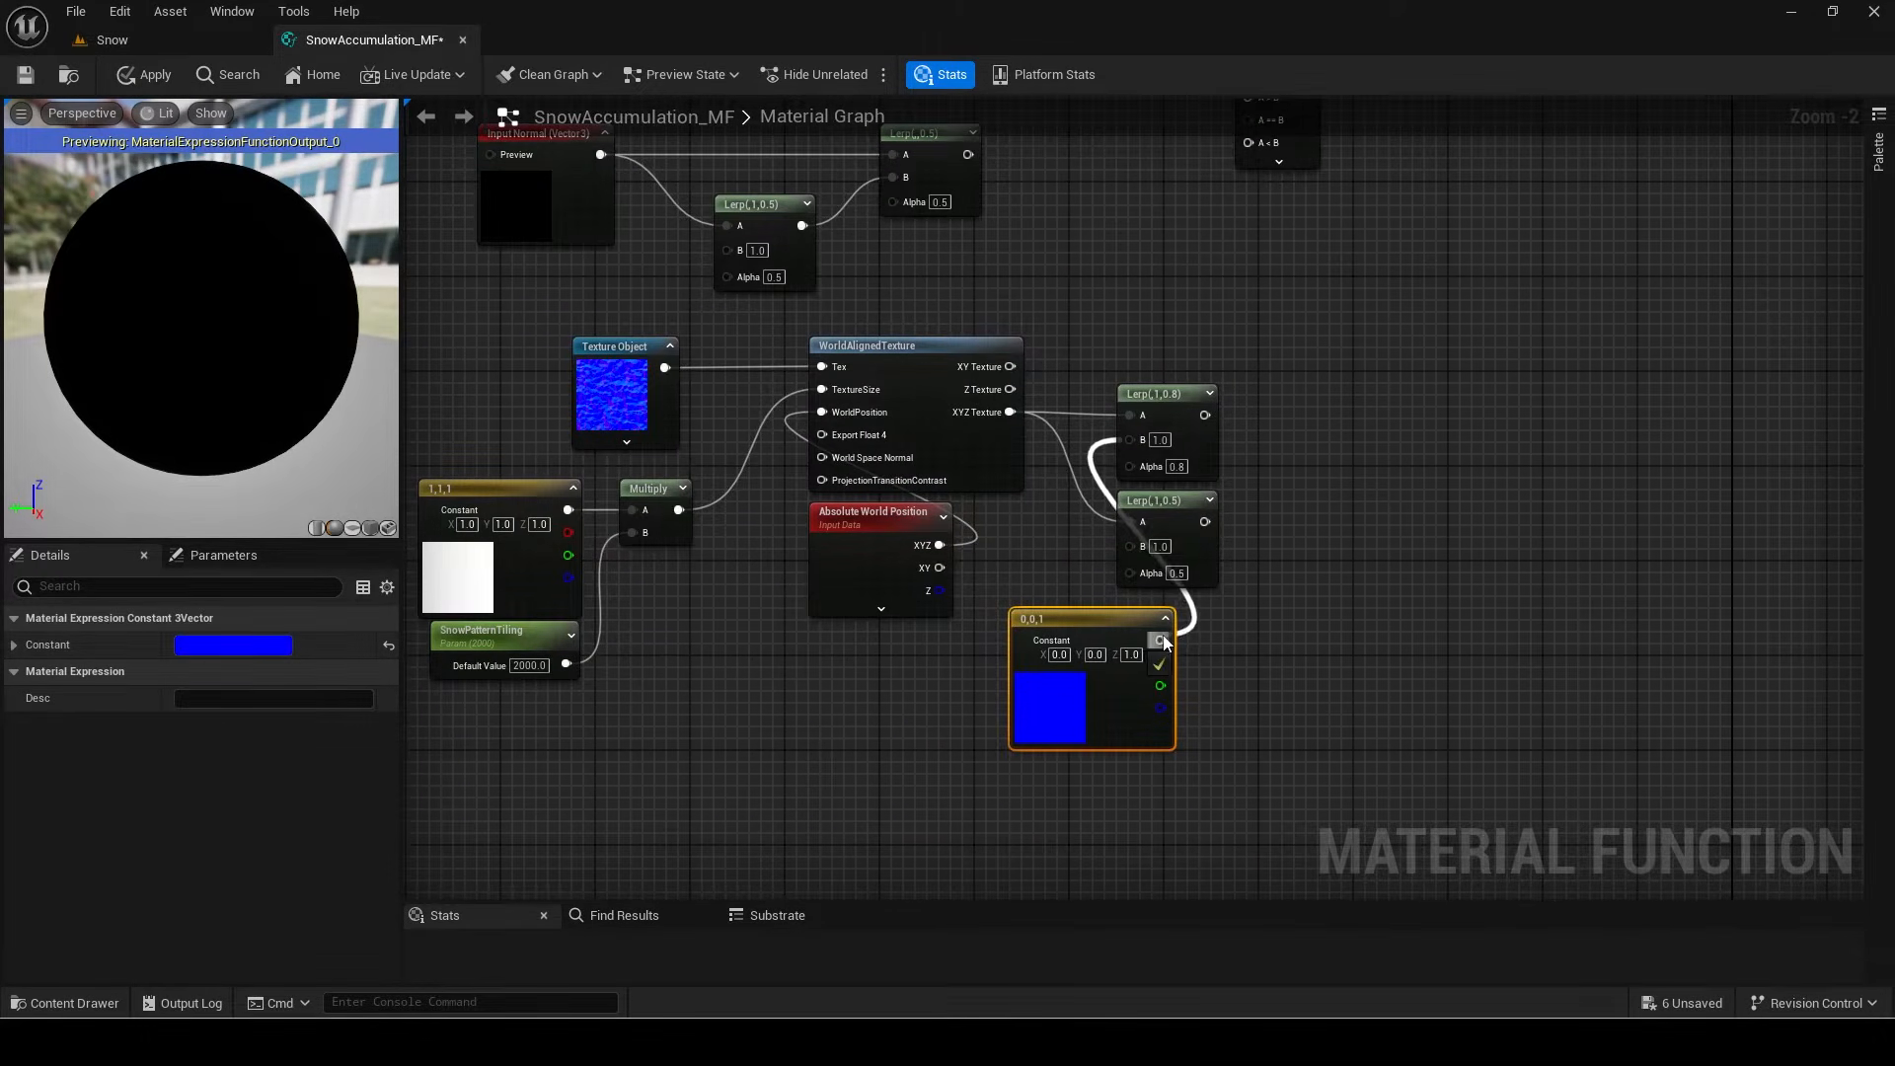
drag(1090, 634, 1069, 540)
drag(1206, 620, 1244, 397)
Step: Connect the 0.8 Lerp to the B of Input Normal's first Lerp and move the snow normal texture nodes aside
drag(1427, 357, 513, 632)
click(1238, 501)
right_drag(1358, 465, 1283, 691)
scroll(1215, 620, down, 1)
drag(704, 480, 1195, 625)
right_drag(1249, 607, 1387, 535)
scroll(1386, 535, down, 1)
drag(1498, 509, 809, 720)
drag(1074, 546, 677, 471)
scroll(861, 557, up, 1)
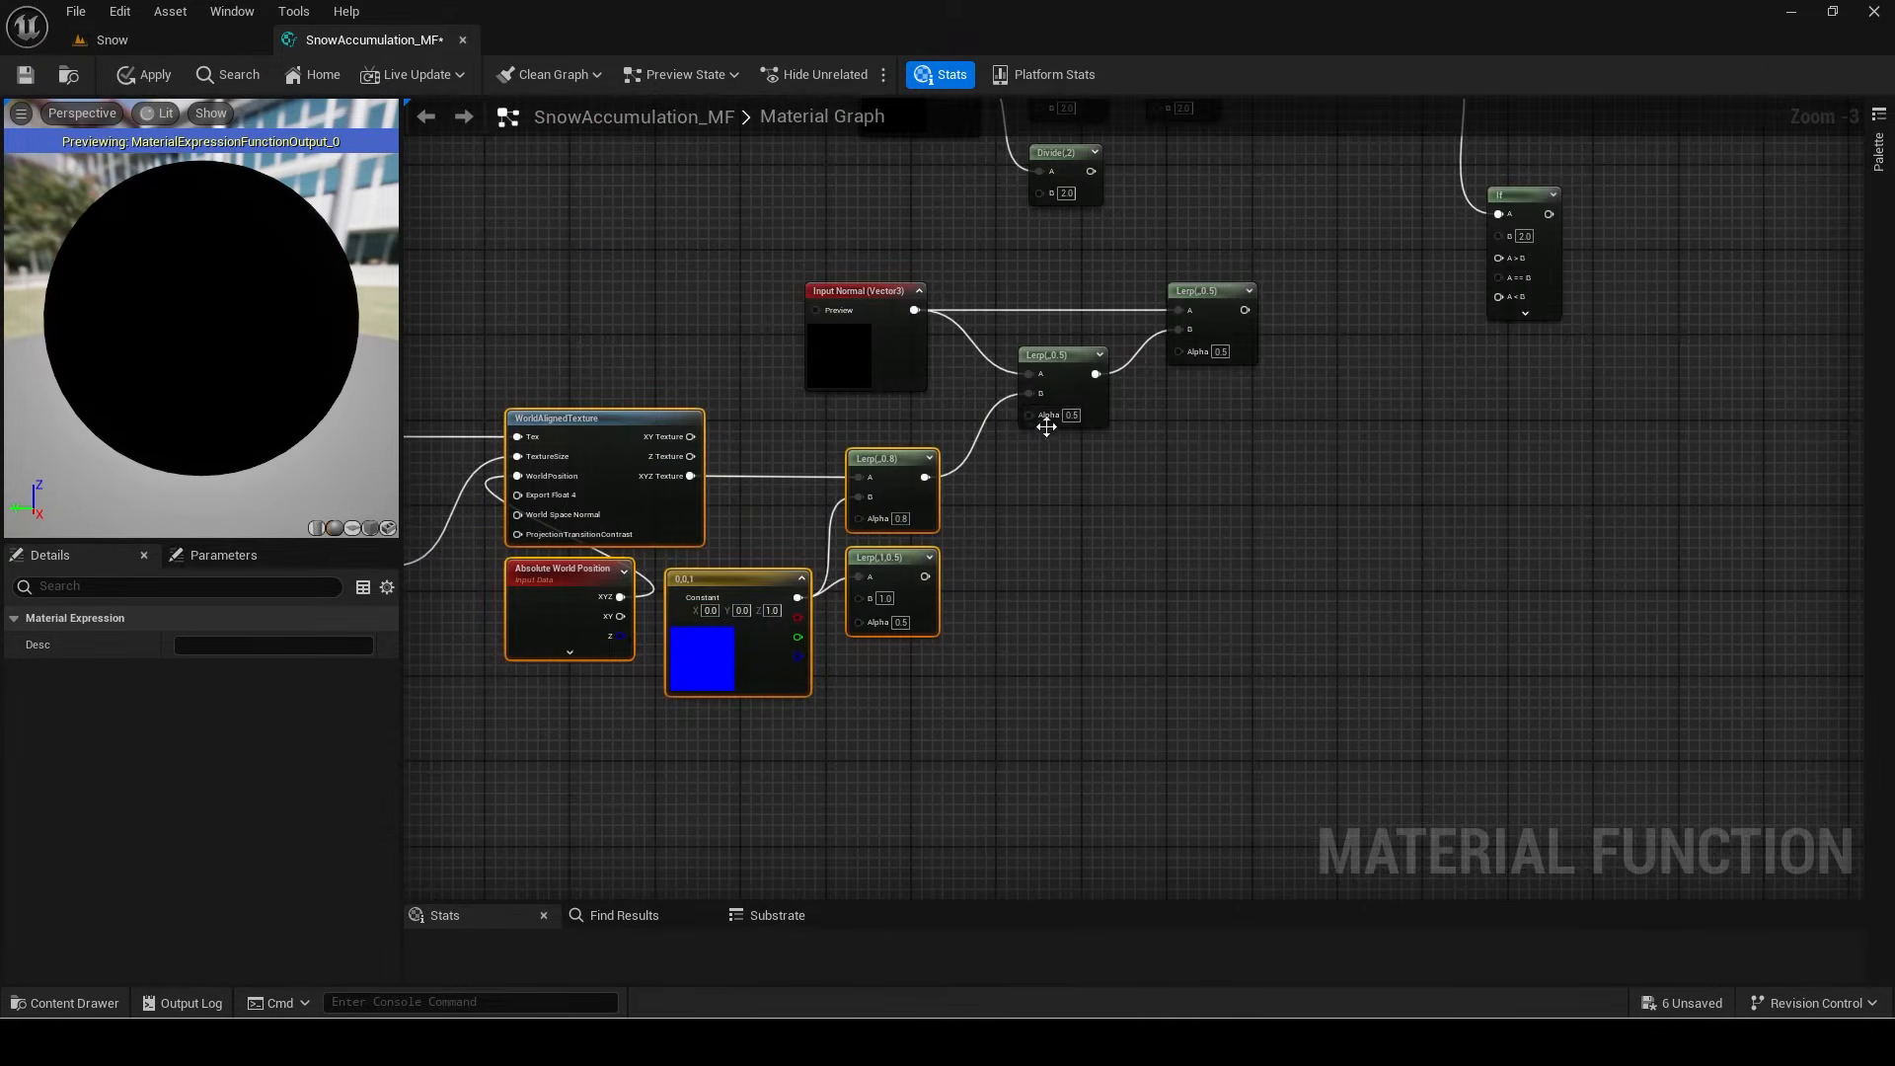
Step: Connect the SnowLayer reroute to the first normal Lerp's Alpha and the divided SnowAmount to the second's Alpha
drag(1060, 454, 1060, 456)
text(snow la)
key(Return)
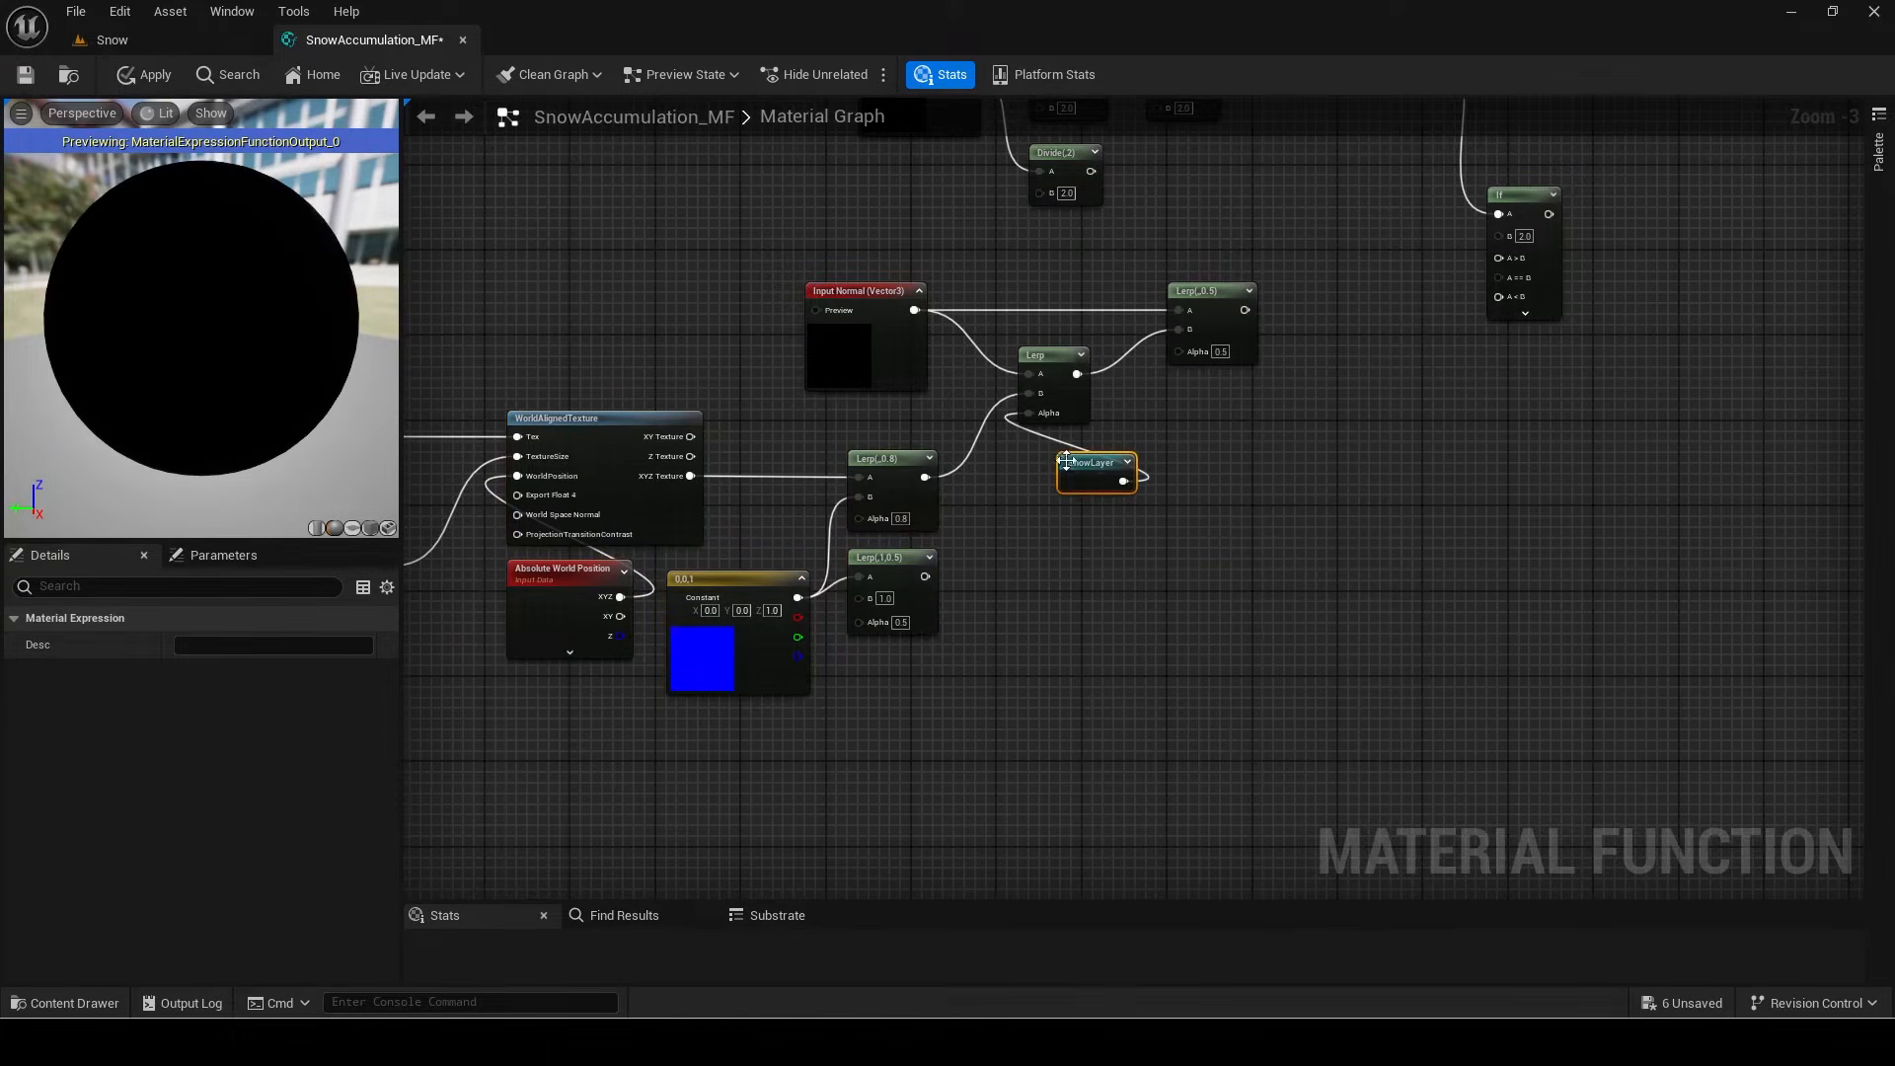
right_drag(1181, 332, 1164, 512)
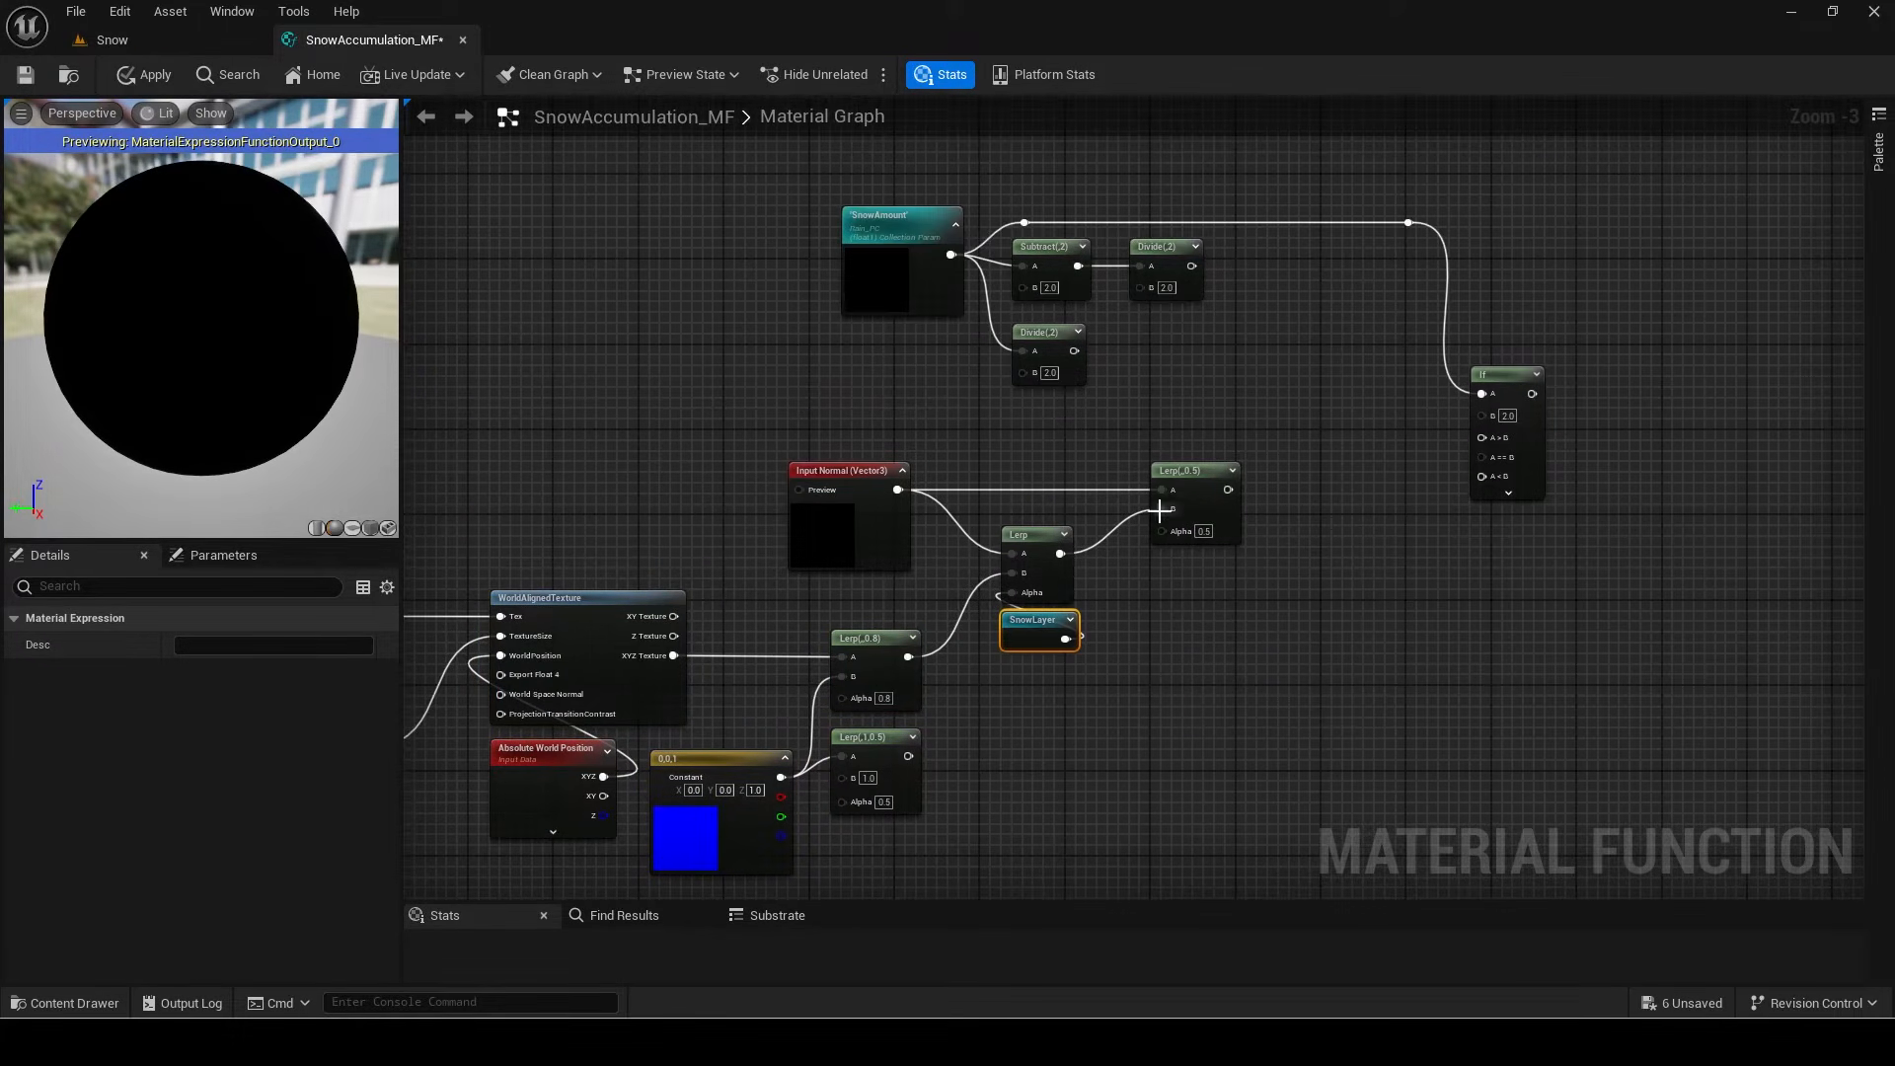
drag(1073, 353, 1069, 414)
Step: Add a Lerp after the normal blend, with the 0.5 Lerp in B and the subtracted-and-divided SnowAmount in Alpha
right_drag(1265, 489, 1237, 383)
drag(1181, 384, 1271, 387)
text(lerp)
key(Return)
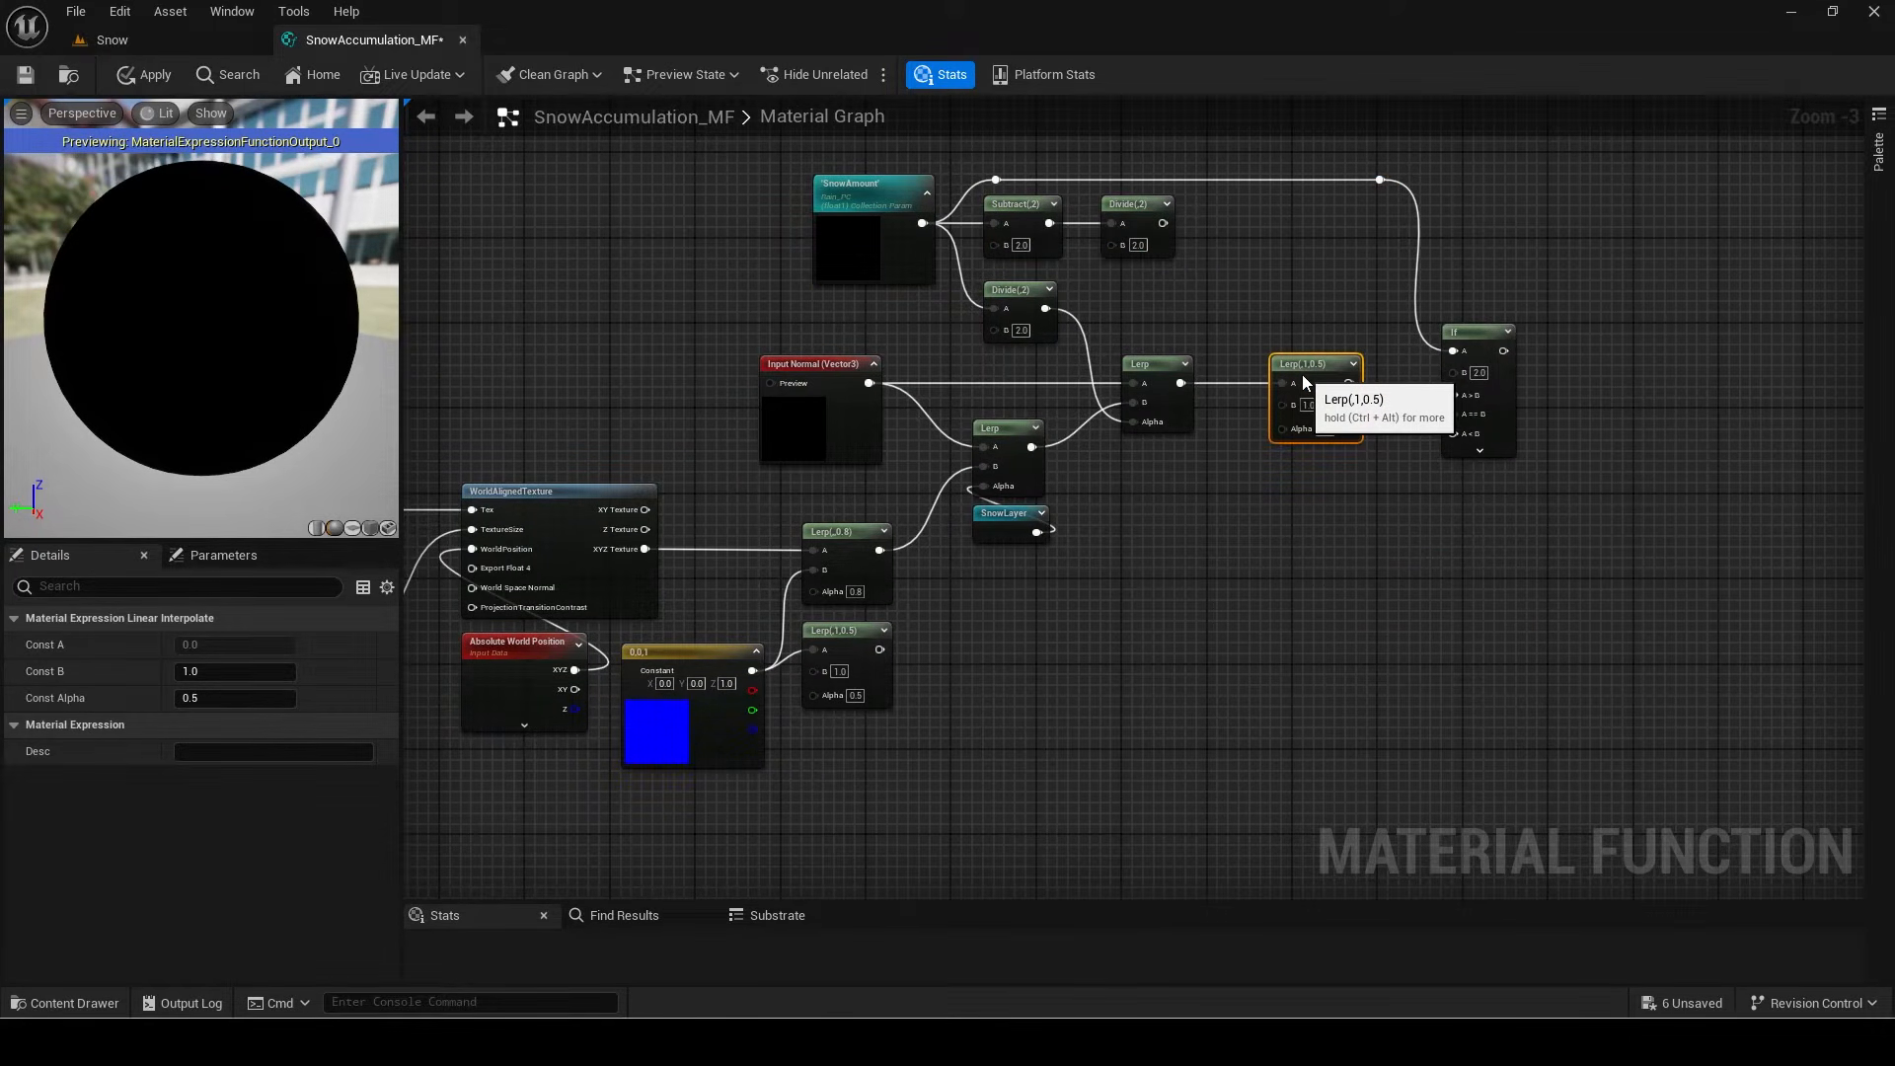
drag(1283, 402, 751, 678)
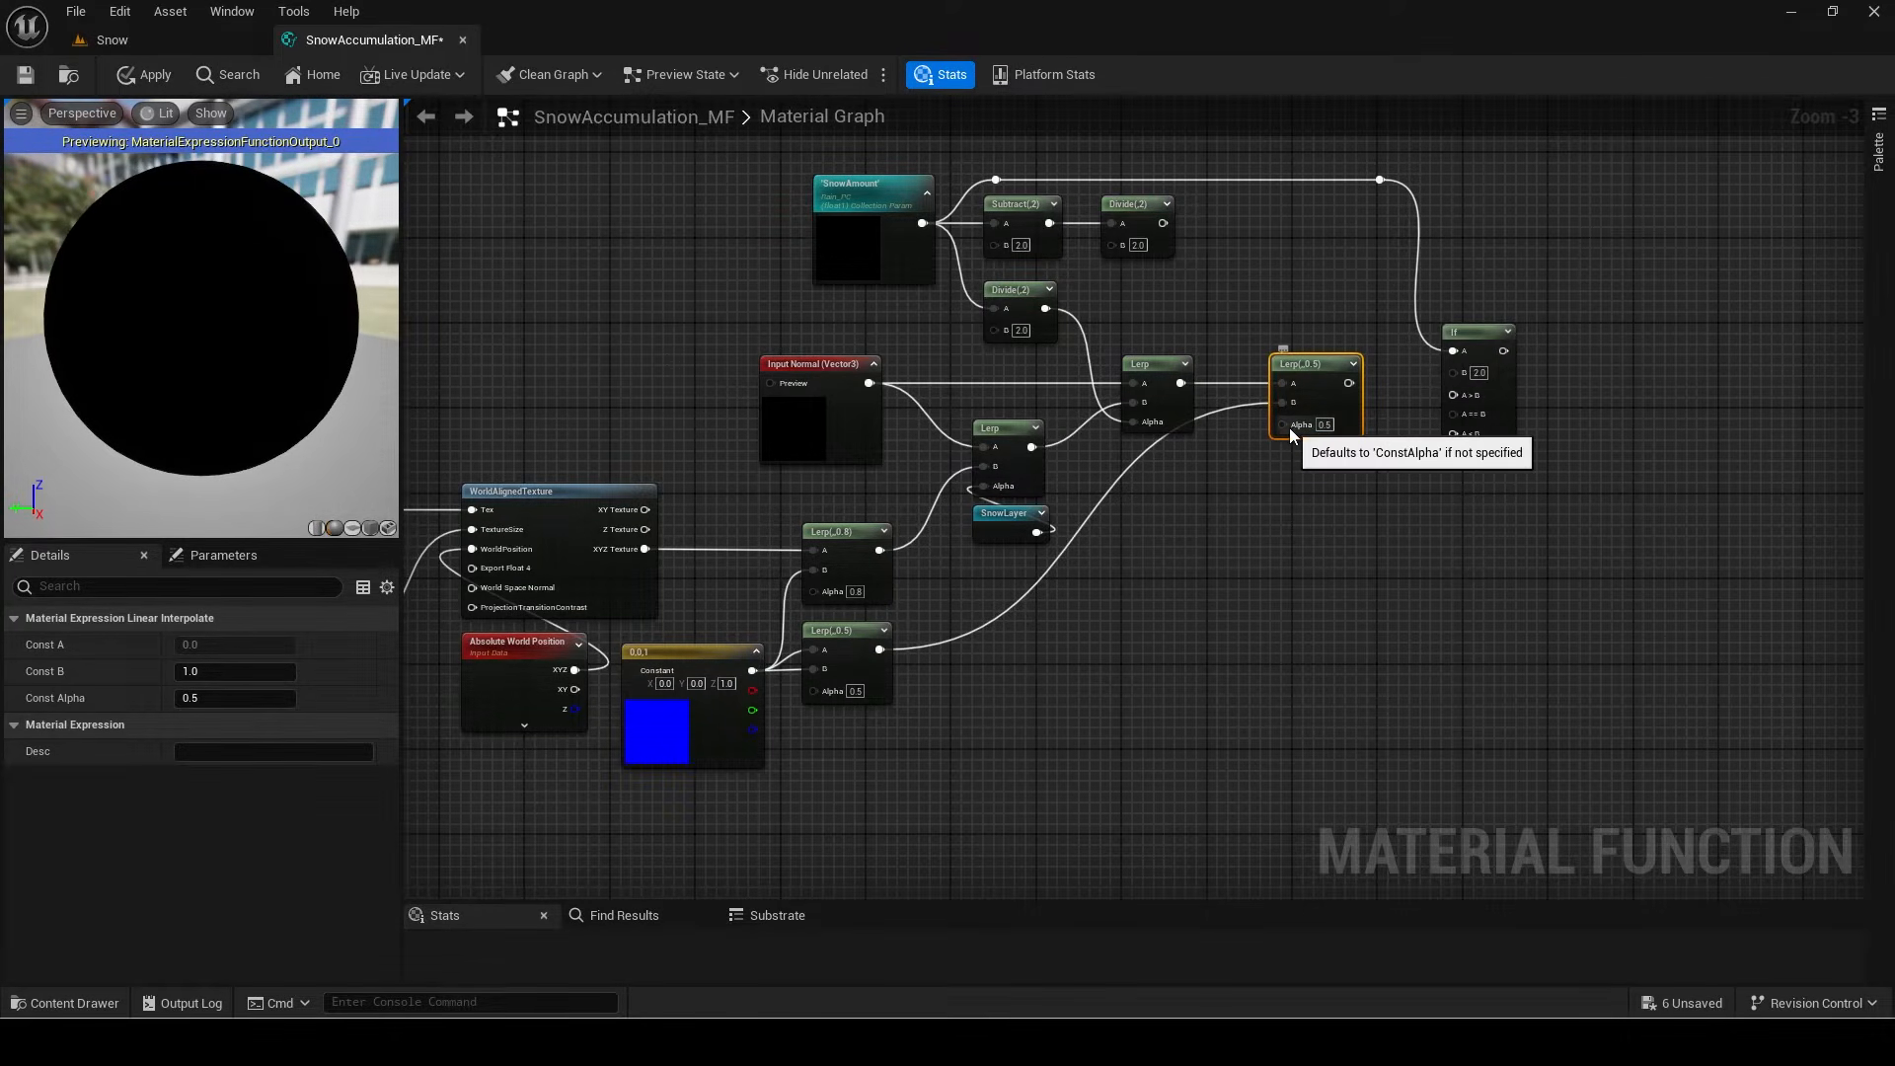
drag(1289, 429, 1163, 223)
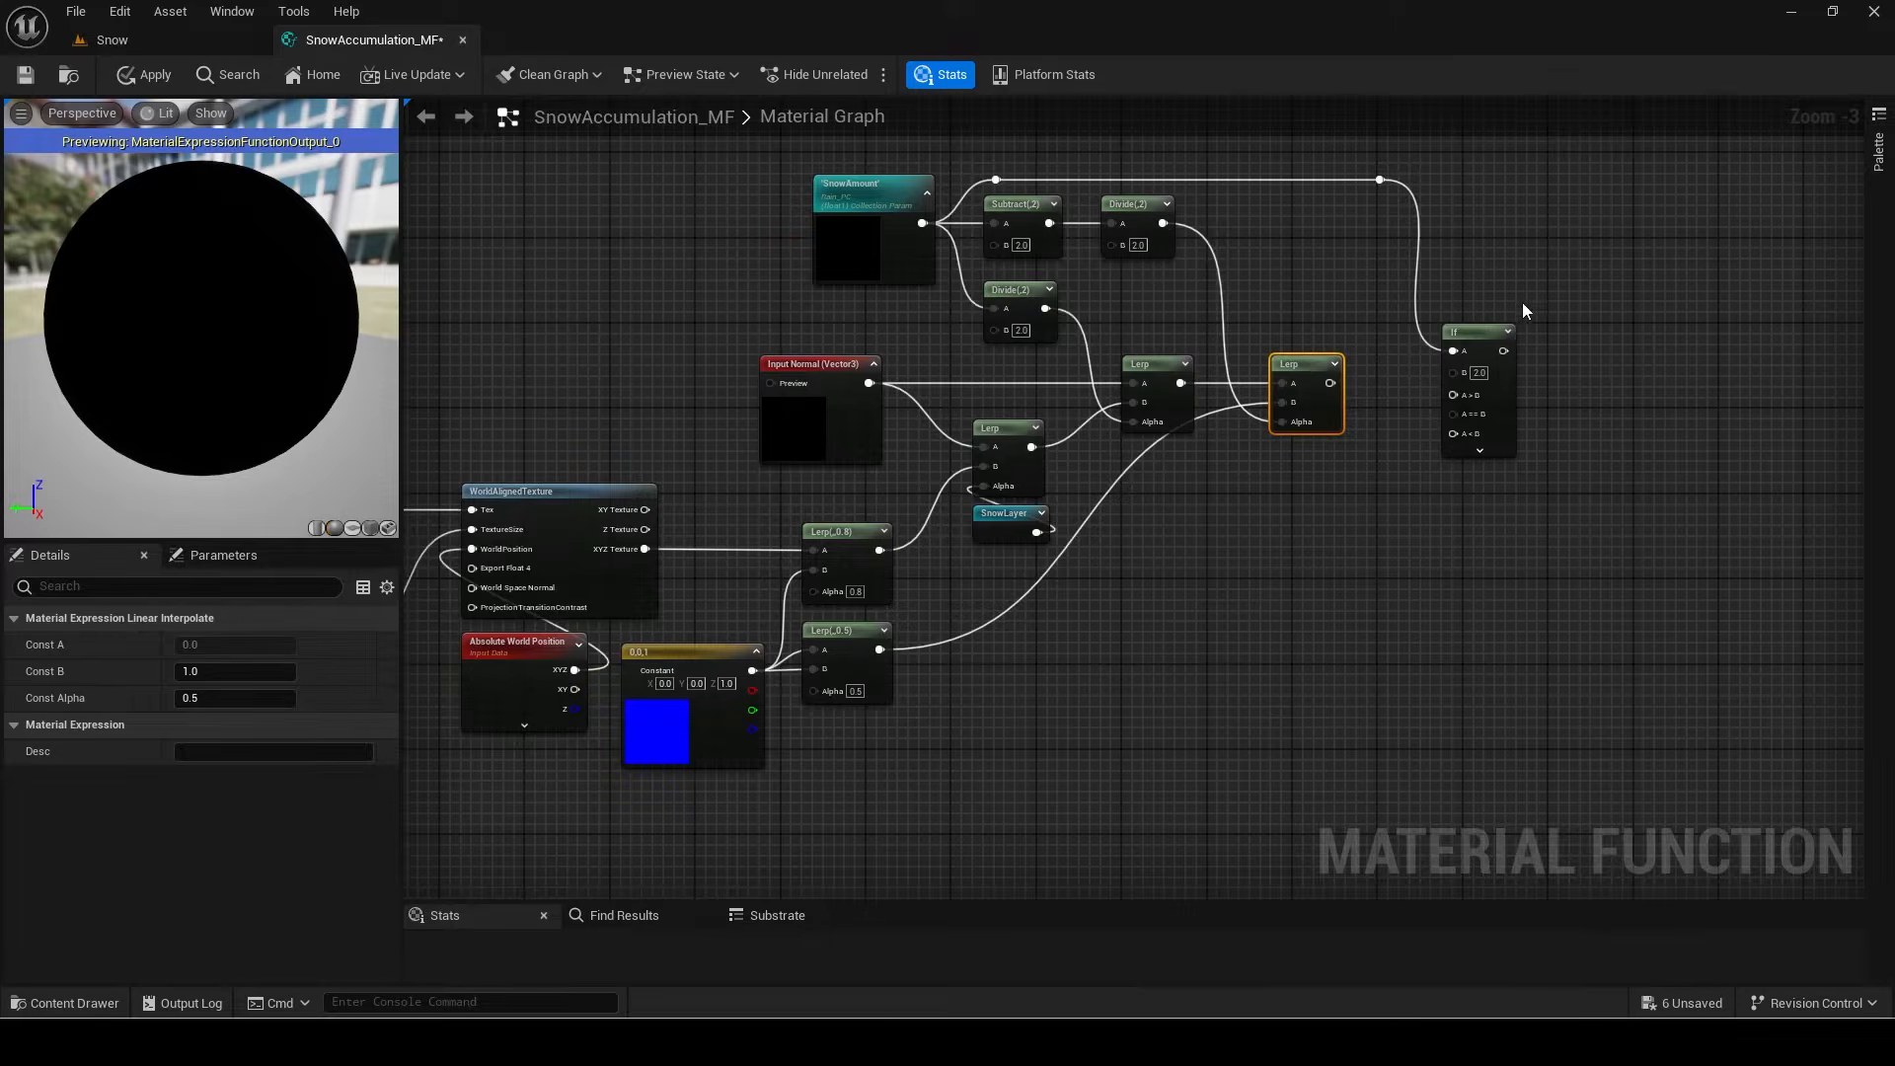
Step: Connect the last normal Lerp to the If node's A > B and the preceding Lerp to A == B and A < B through two reroute points
right_drag(1619, 327, 1431, 321)
drag(1312, 344, 1418, 343)
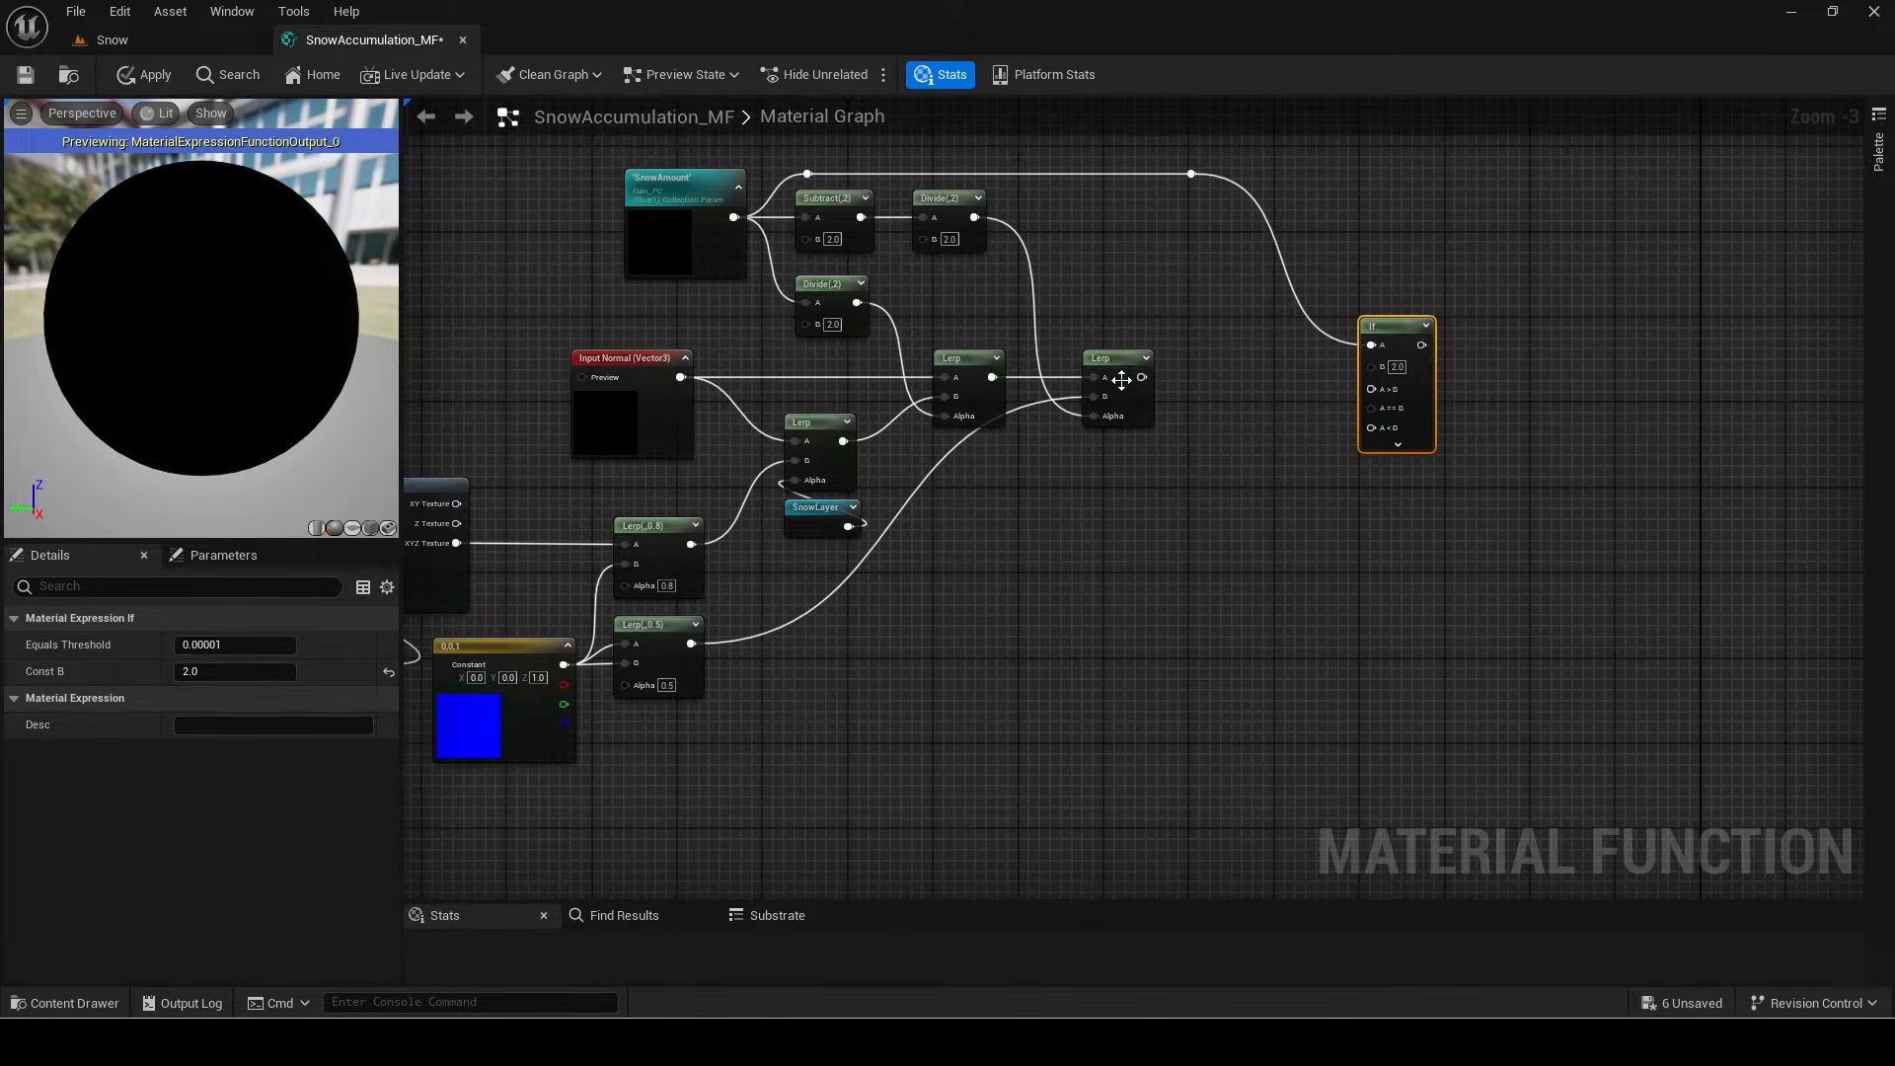
drag(1142, 379, 1006, 390)
key(ctrl+z)
double_click(1190, 397)
drag(1191, 397, 1041, 440)
double_click(1105, 434)
drag(1106, 434, 1275, 408)
drag(1041, 440, 1052, 441)
drag(1190, 174, 1170, 174)
right_drag(1335, 313, 1183, 282)
Step: Add a Lerp after the normal If node, with the If output in B and the Mask named reroute in Alpha
drag(1151, 302, 1267, 302)
text(lerp)
key(Return)
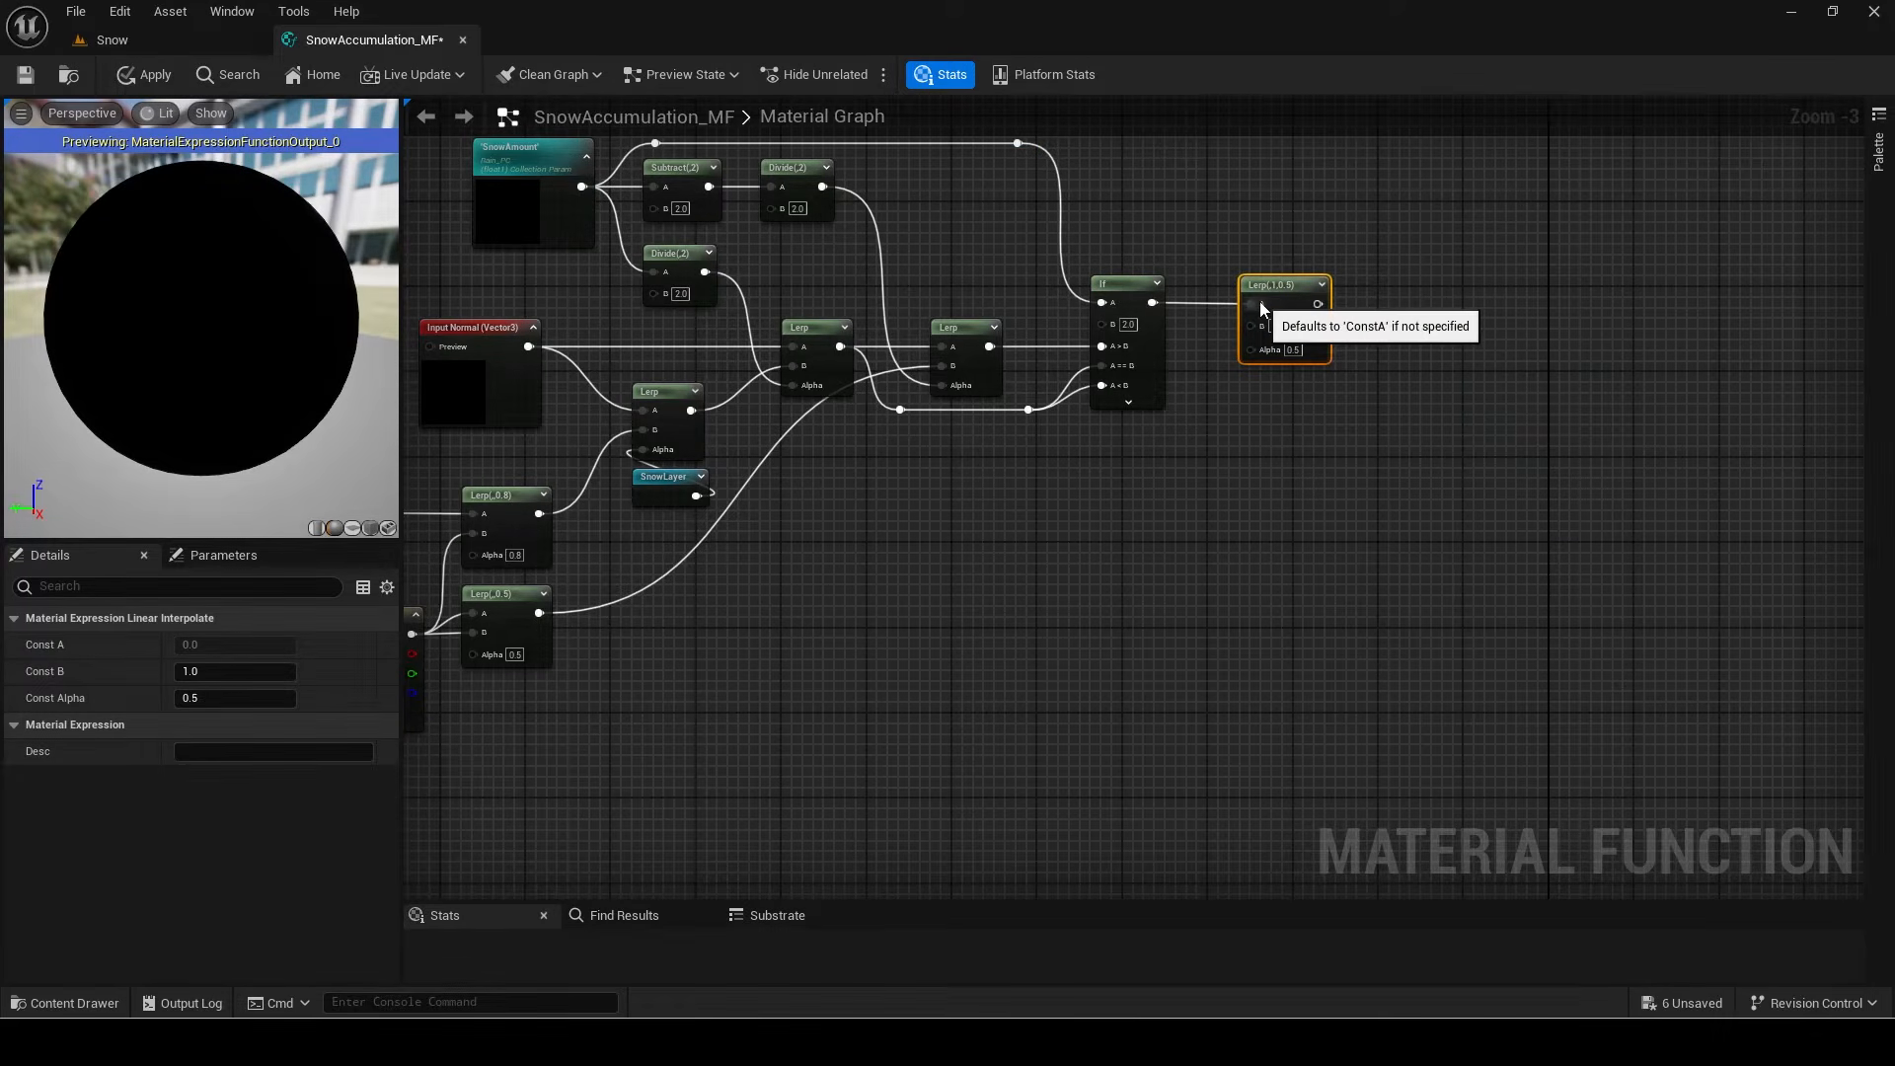
ctrl+drag(1259, 300, 1254, 364)
text(mask)
scroll(1361, 485, up, 2)
click(1348, 428)
click(1247, 385)
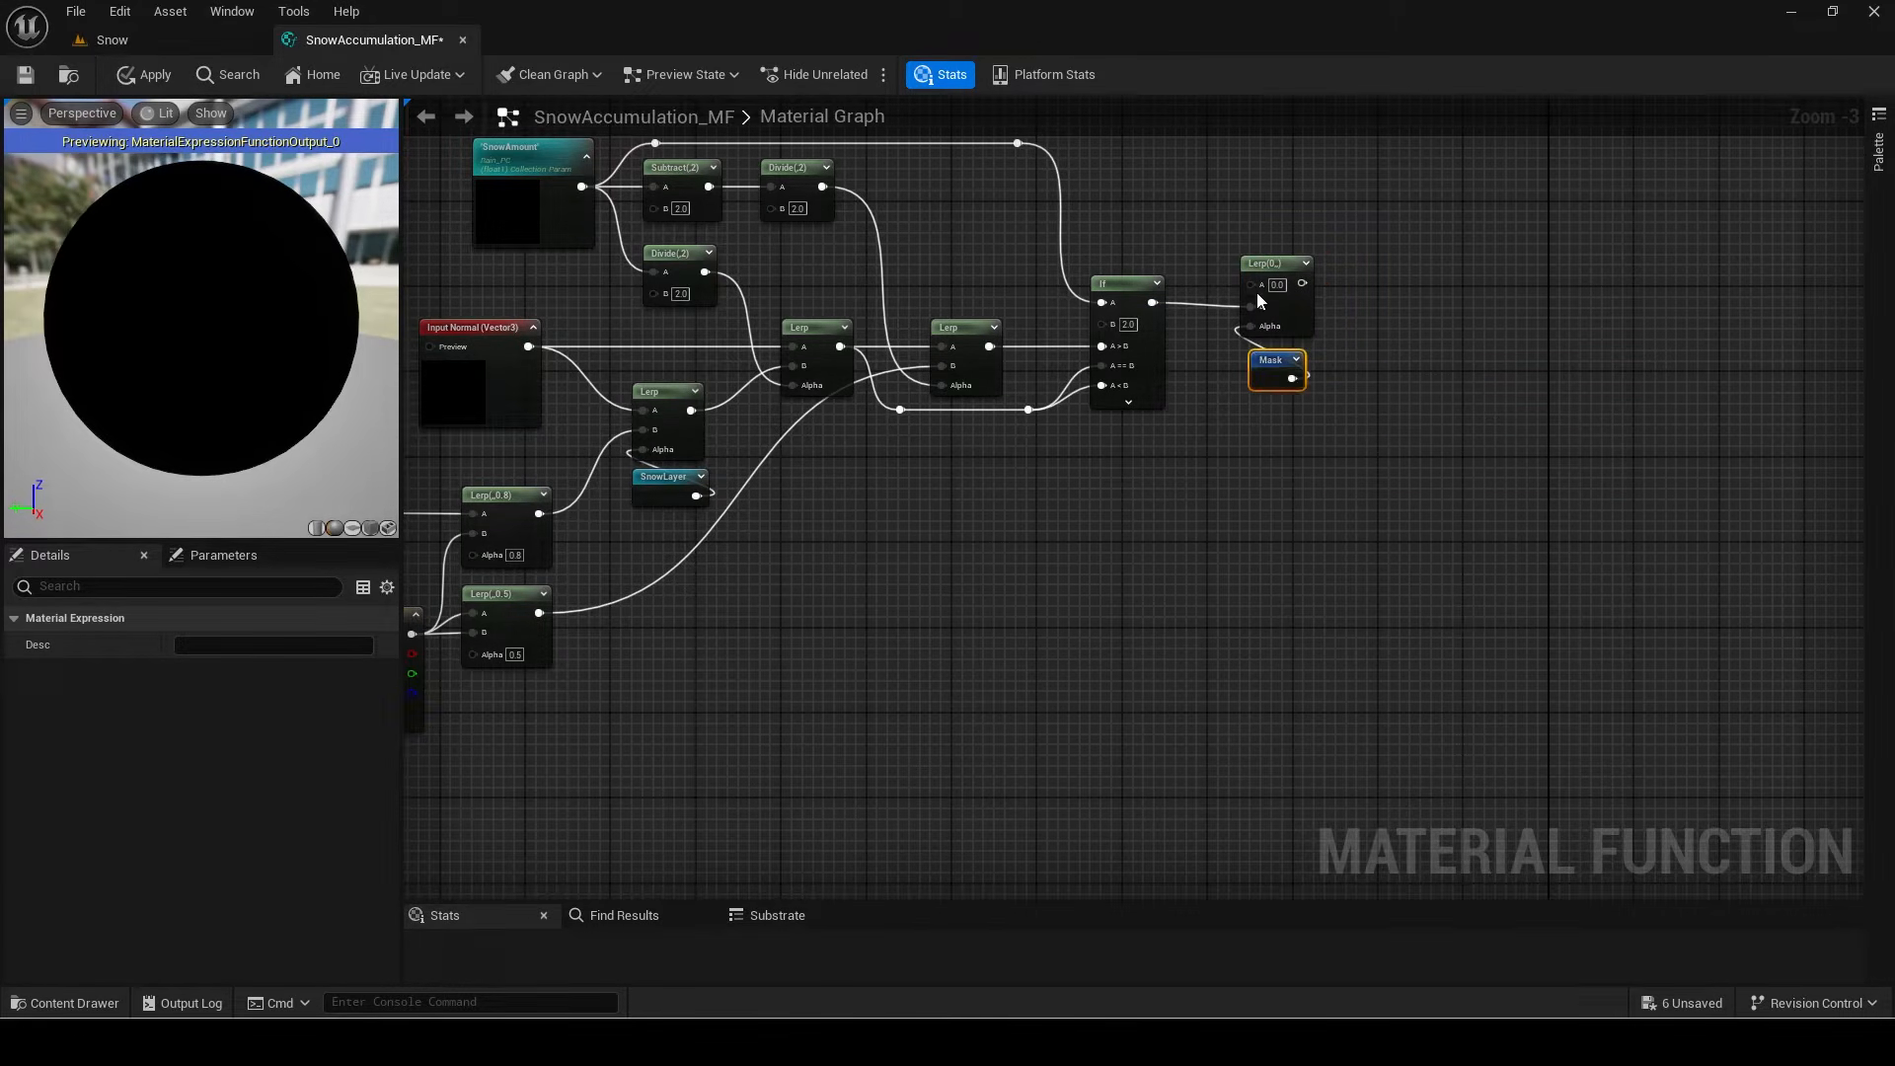
Step: Route Input Normal through two reroute points into the masked Lerp's A and a copied IsExterior? switch's False, with the Lerp in True
right_drag(1257, 292, 1463, 407)
drag(734, 461, 1456, 398)
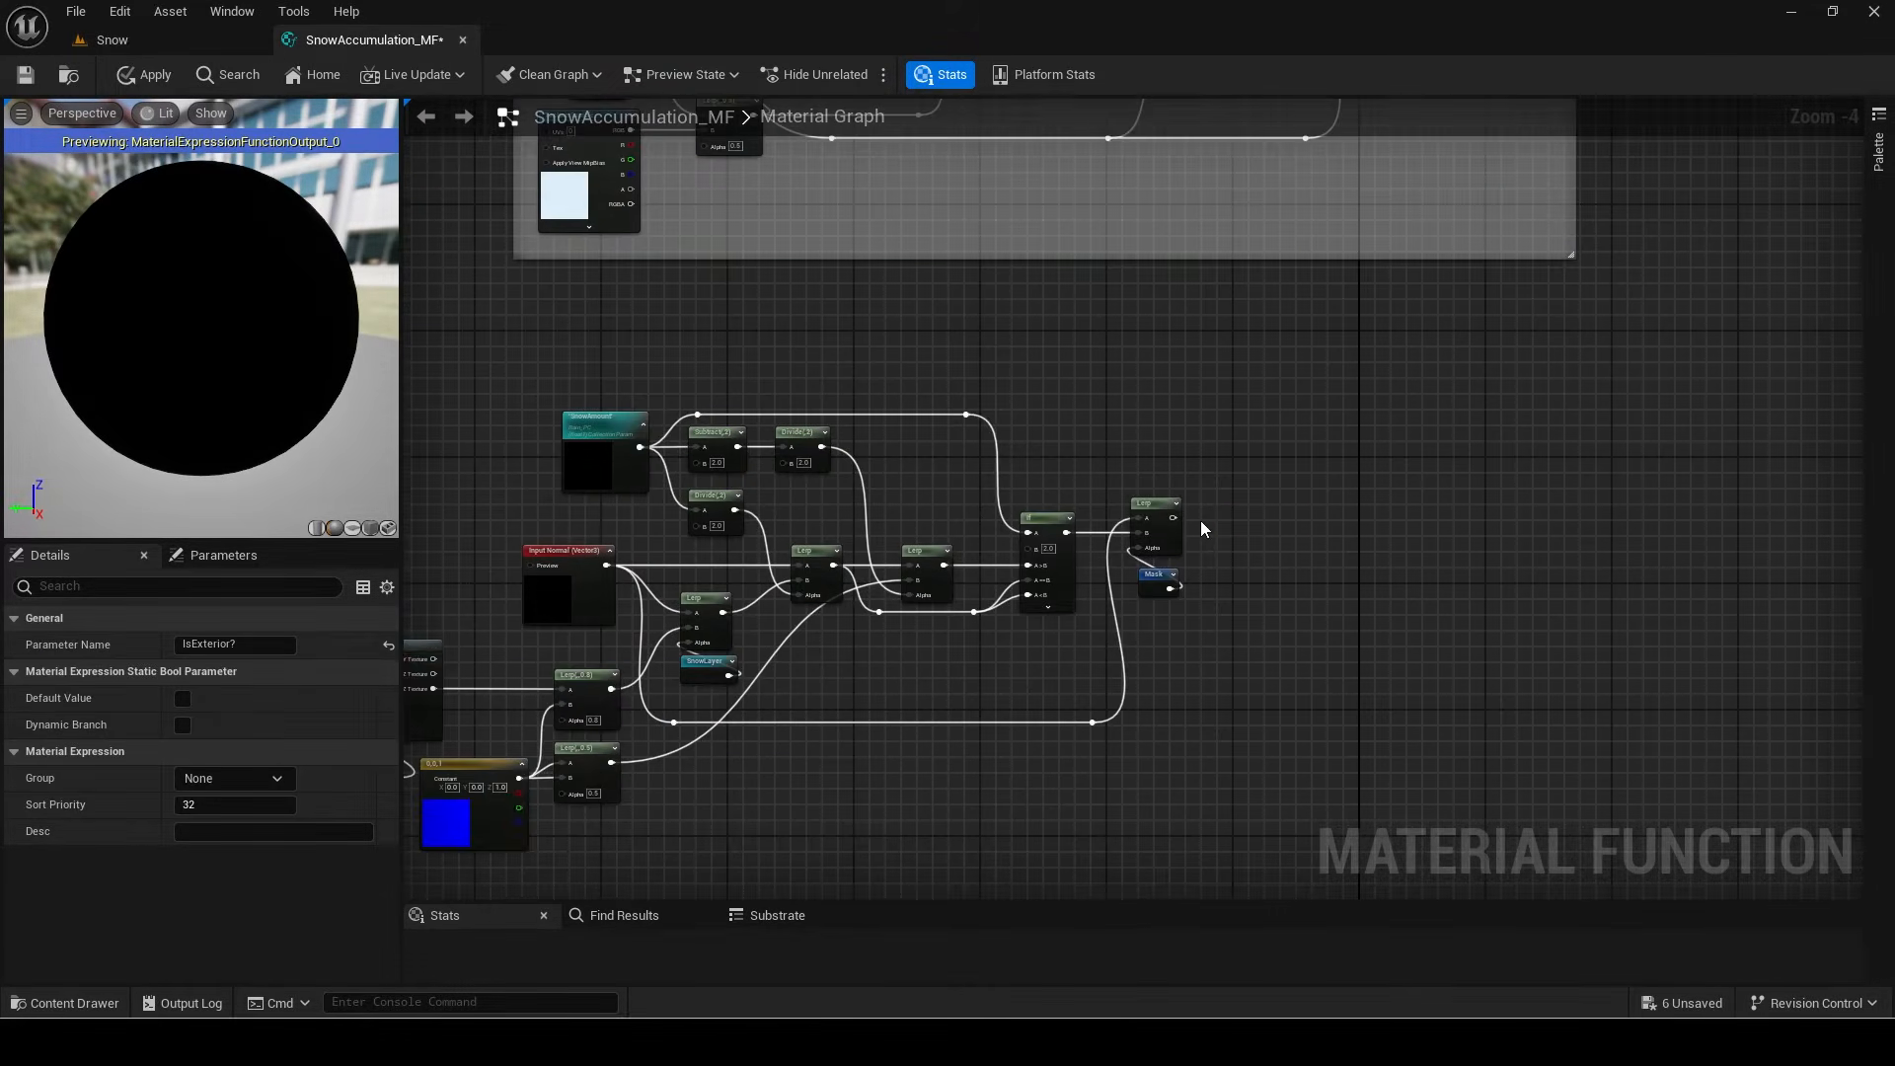
drag(1160, 516, 1039, 823)
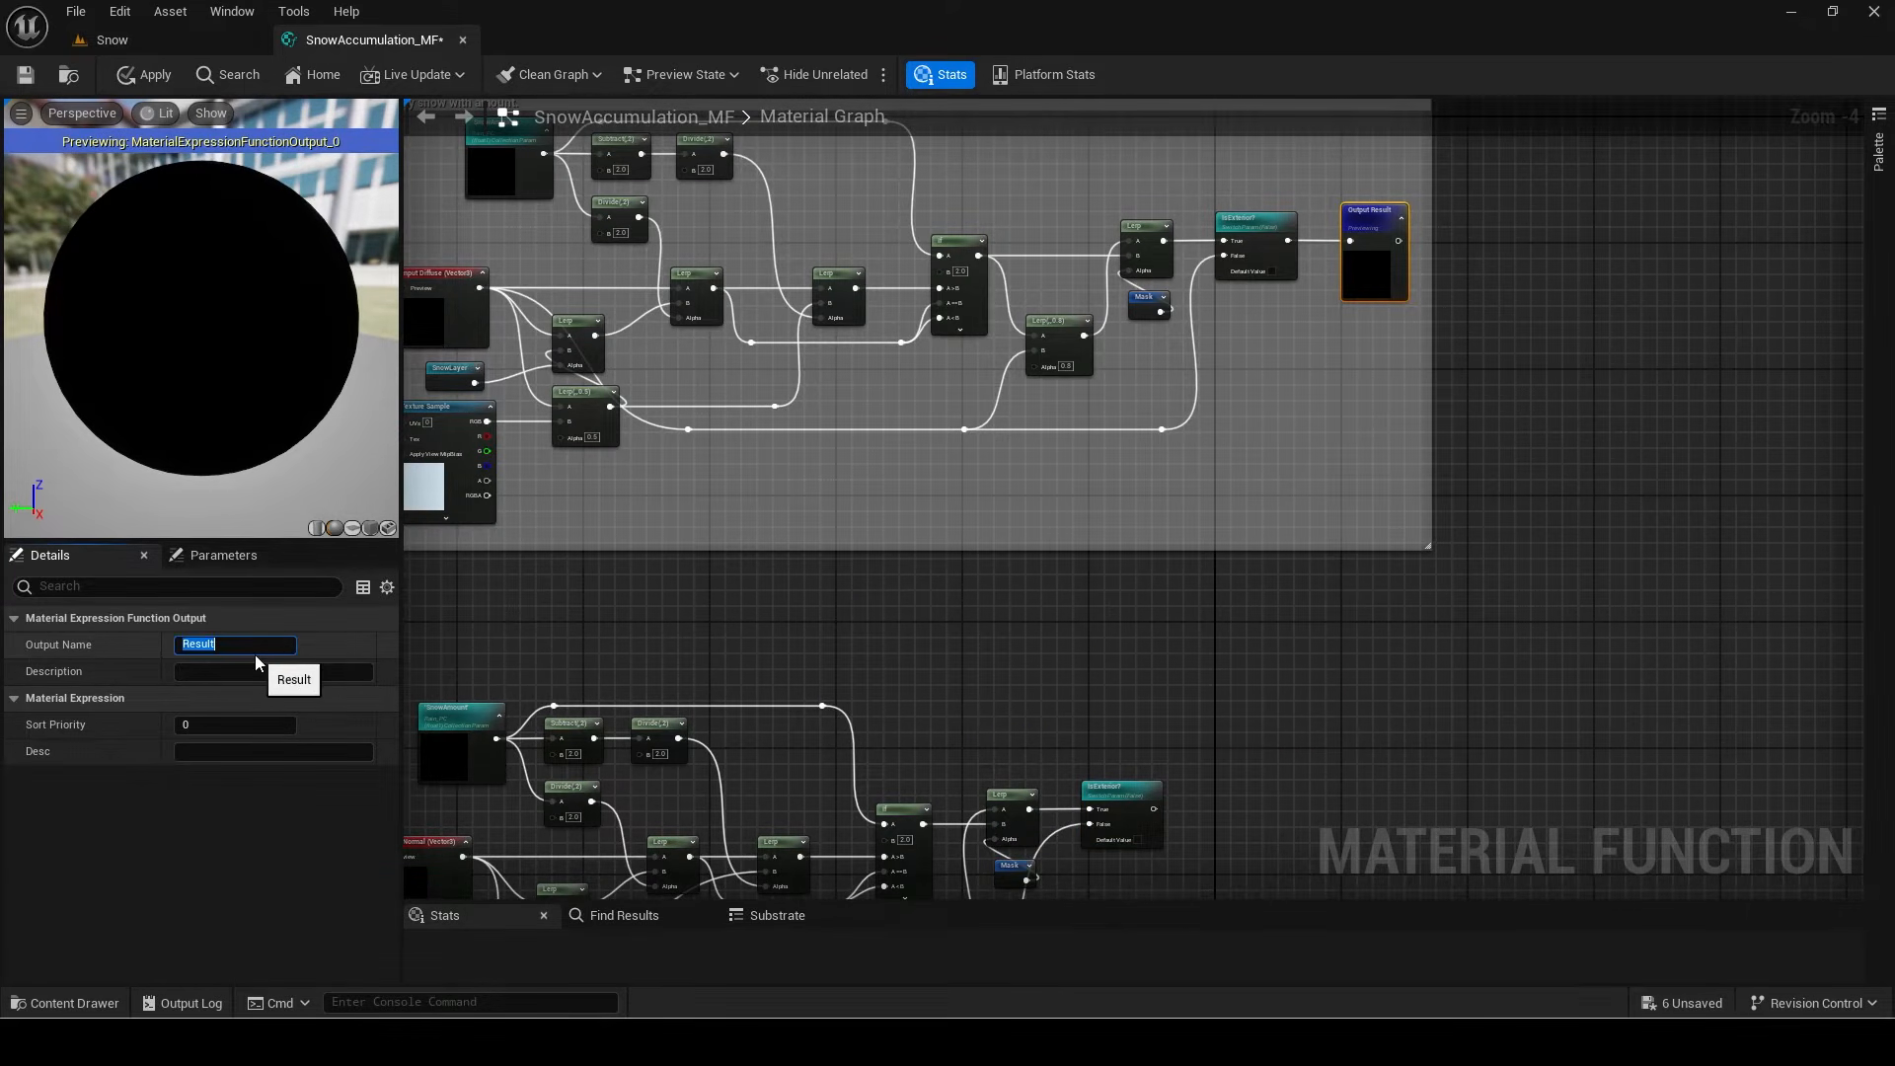
Step: Rename the function's Result output as Diffuse
click(255, 654)
text(Diuff)
key(BackSpace)
key(BackSpace)
key(BackSpace)
text(ffuse)
key(Return)
right_drag(1297, 352, 1339, 233)
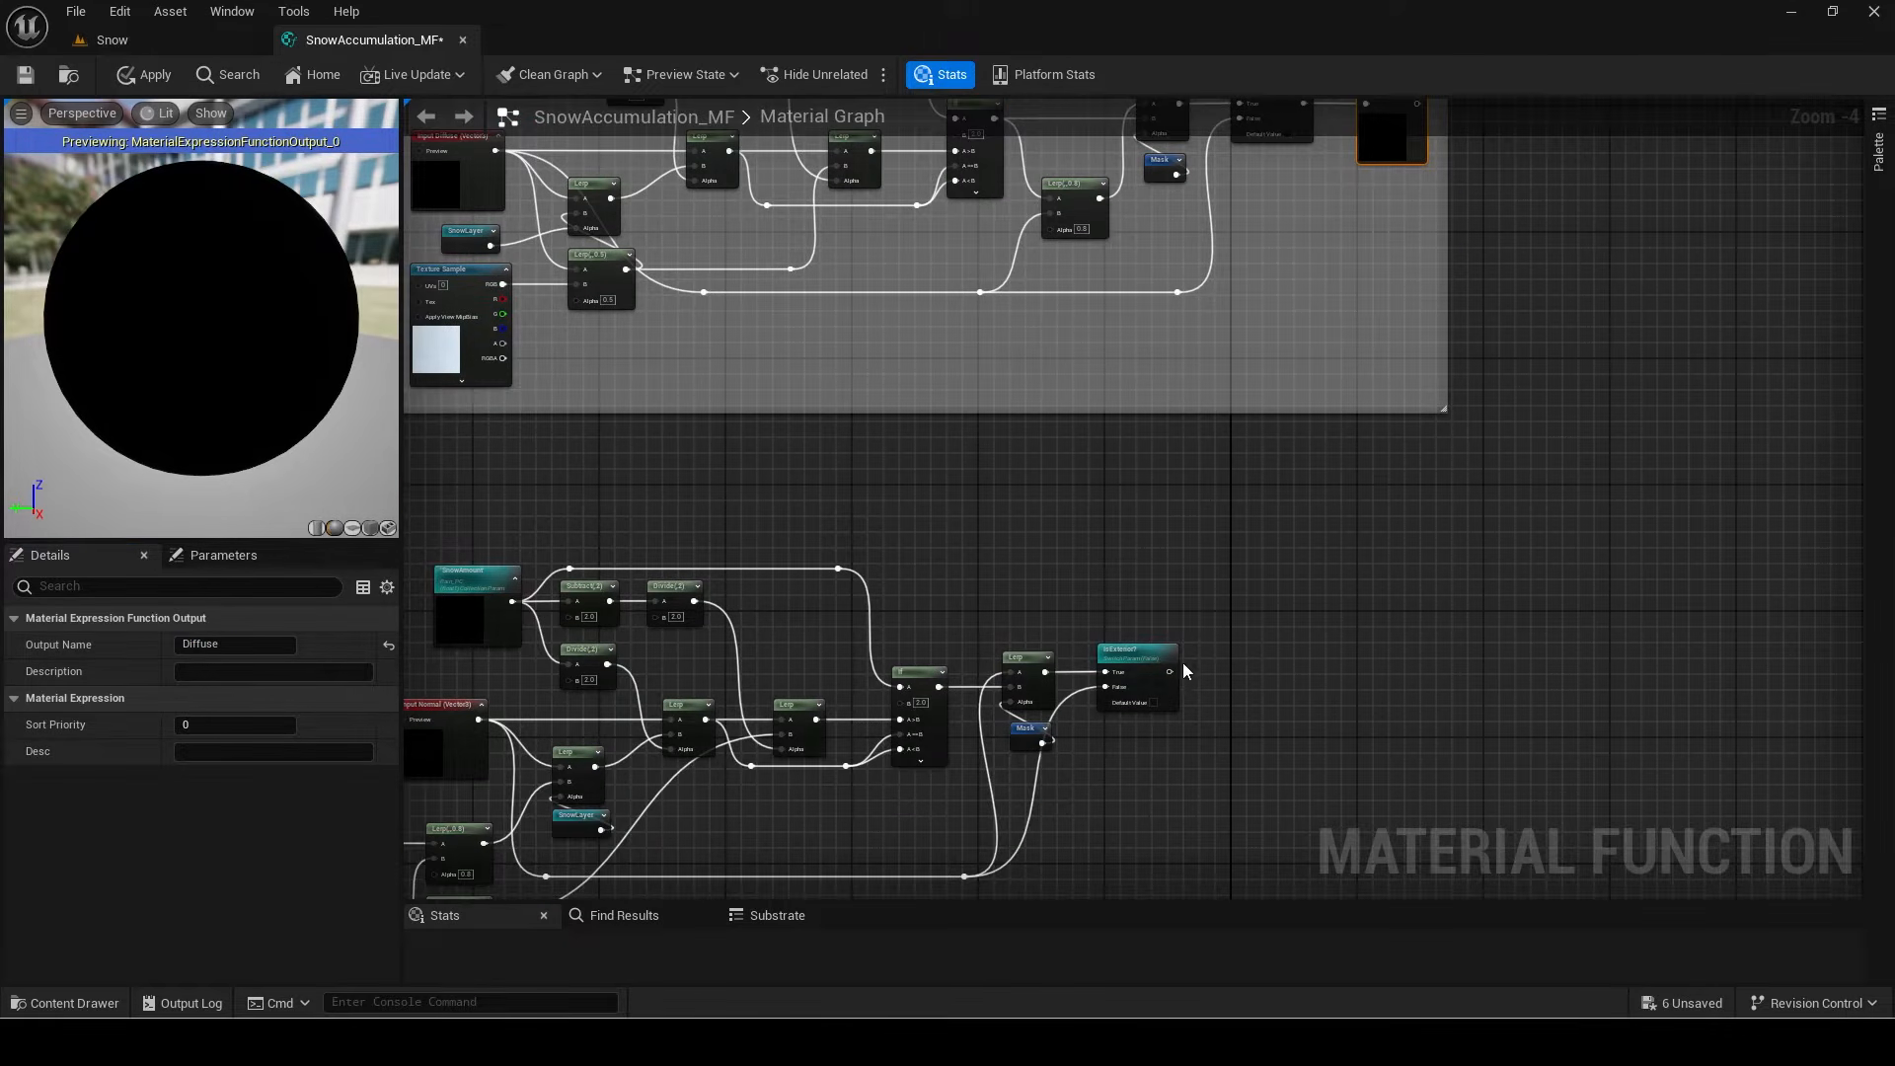
Step: Connect the IsExterior? switch to a new function output named Normal, wrap the normal nodes in an "Overlay snow normal." comment, and save
drag(1168, 673, 1224, 664)
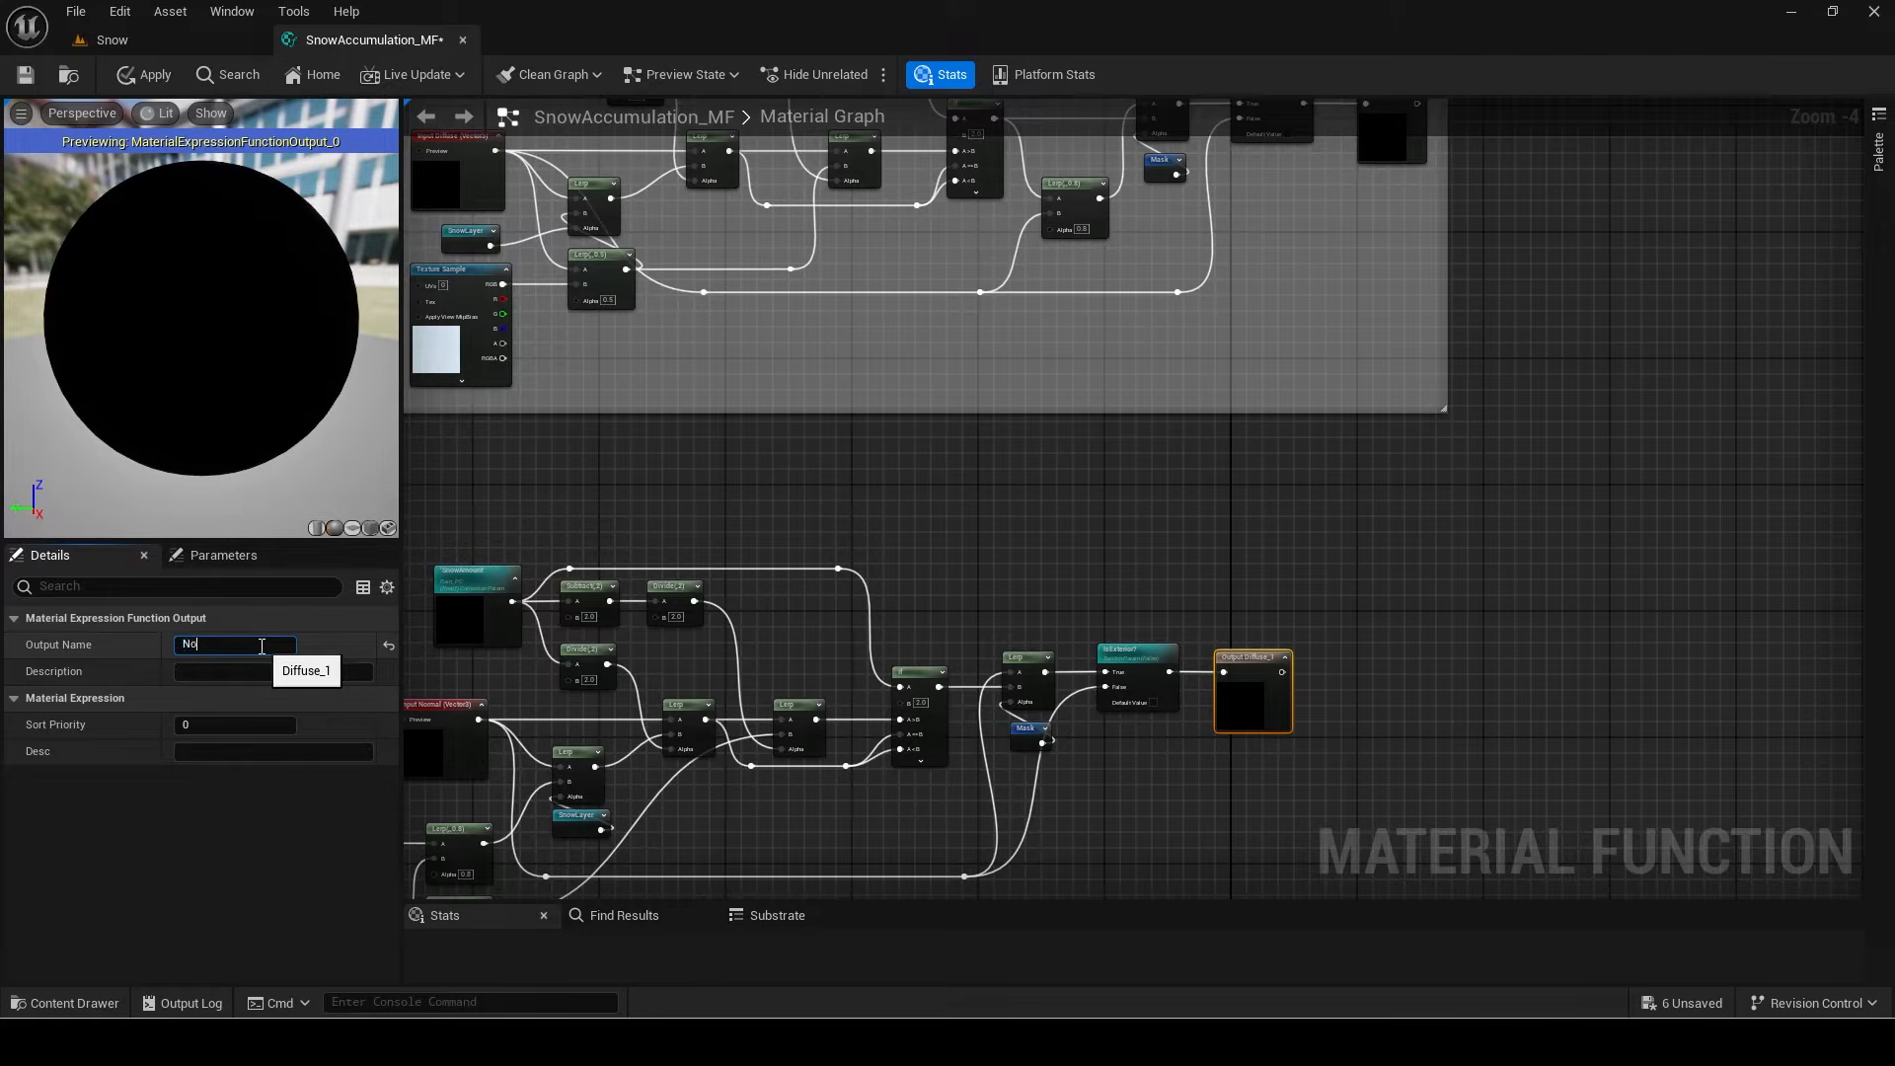
right_drag(827, 586, 981, 524)
scroll(1231, 428, down, 2)
drag(1368, 434, 622, 696)
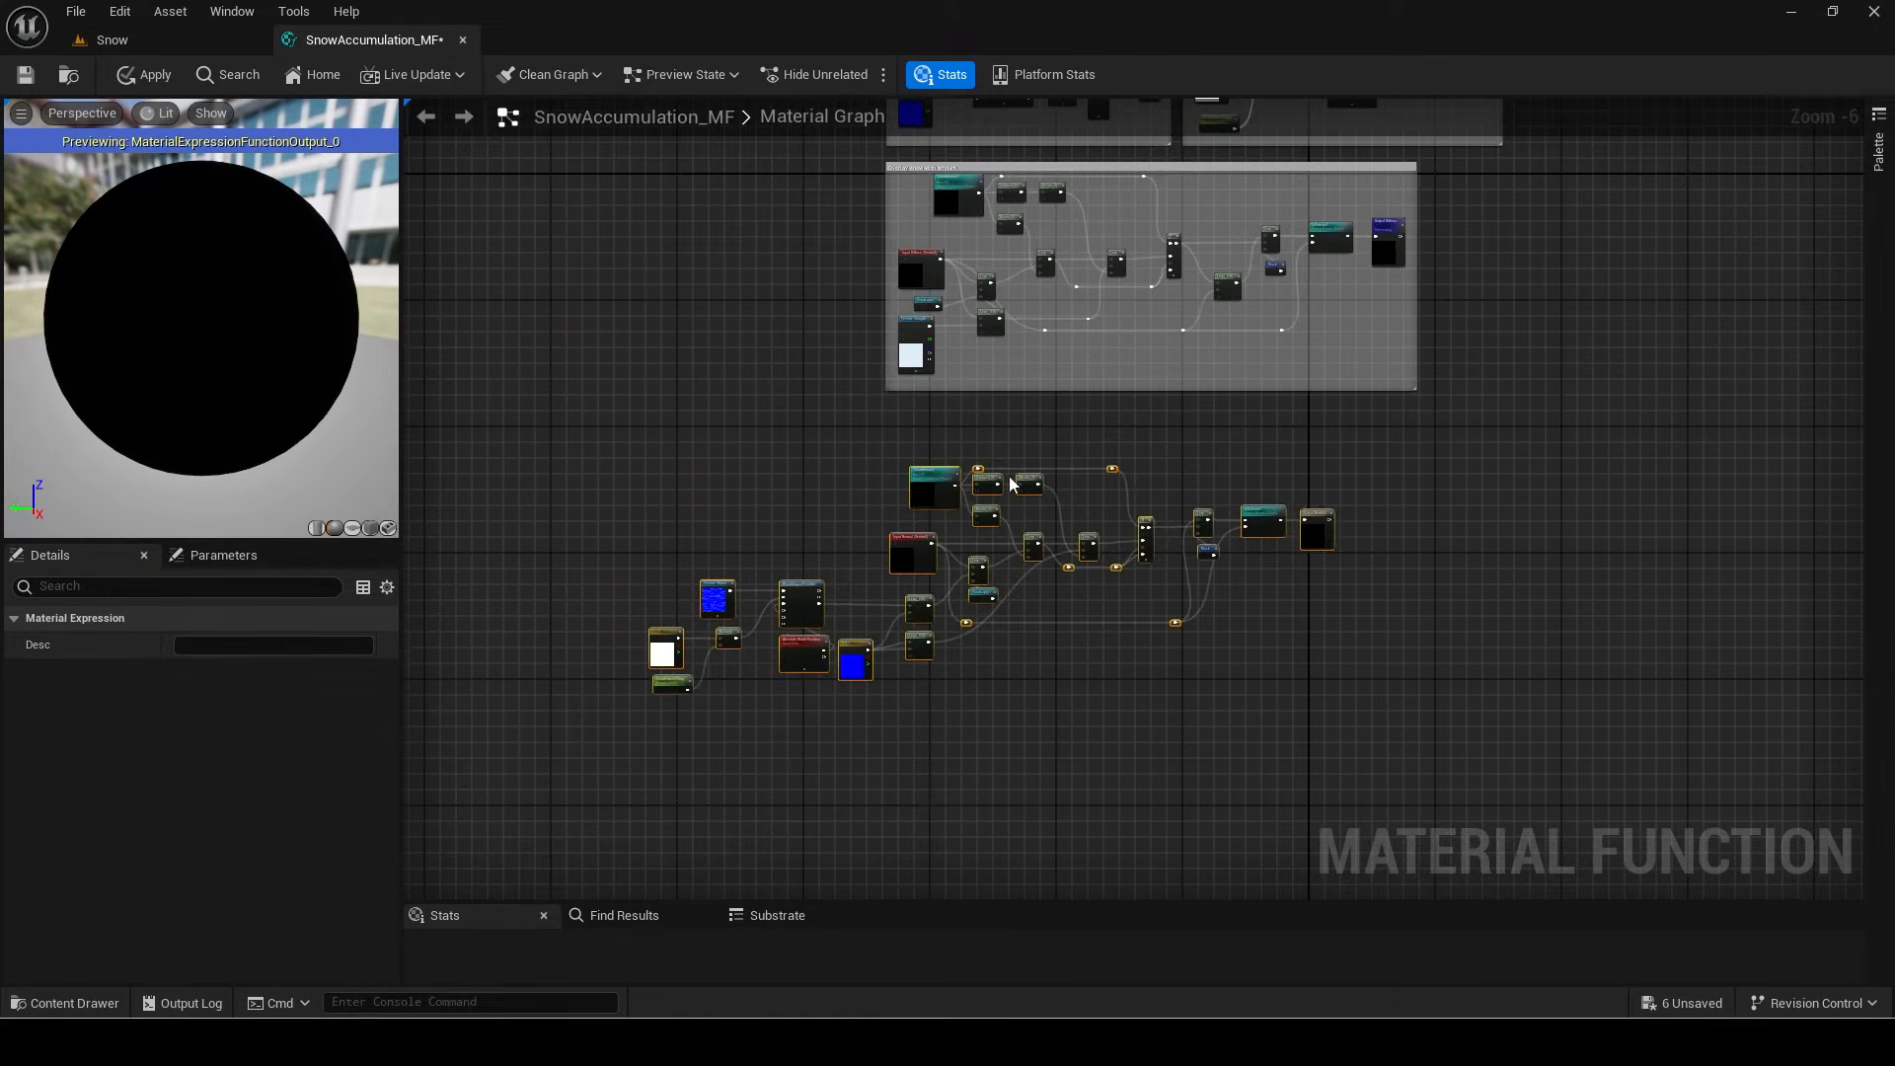
key(c)
scroll(728, 494, up, 2)
text(Ovwer)
drag(1074, 599, 899, 490)
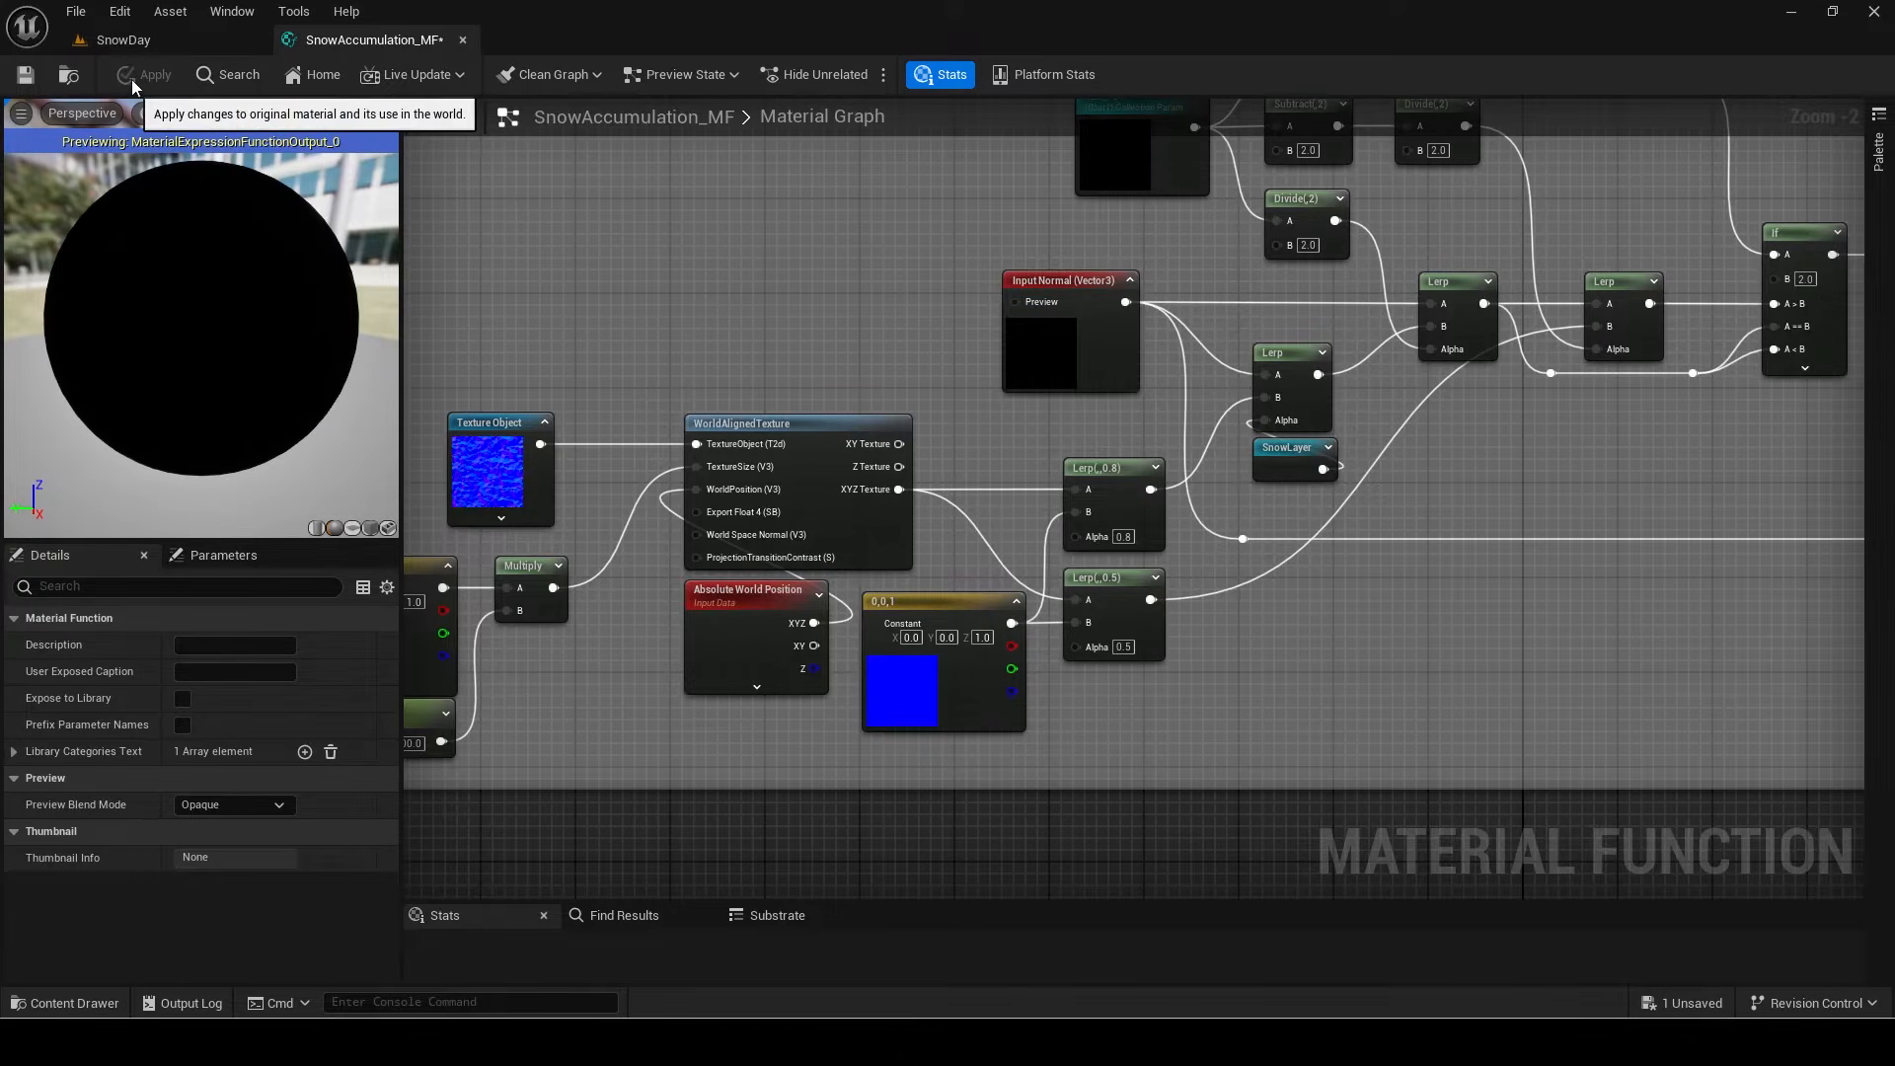
click(75, 10)
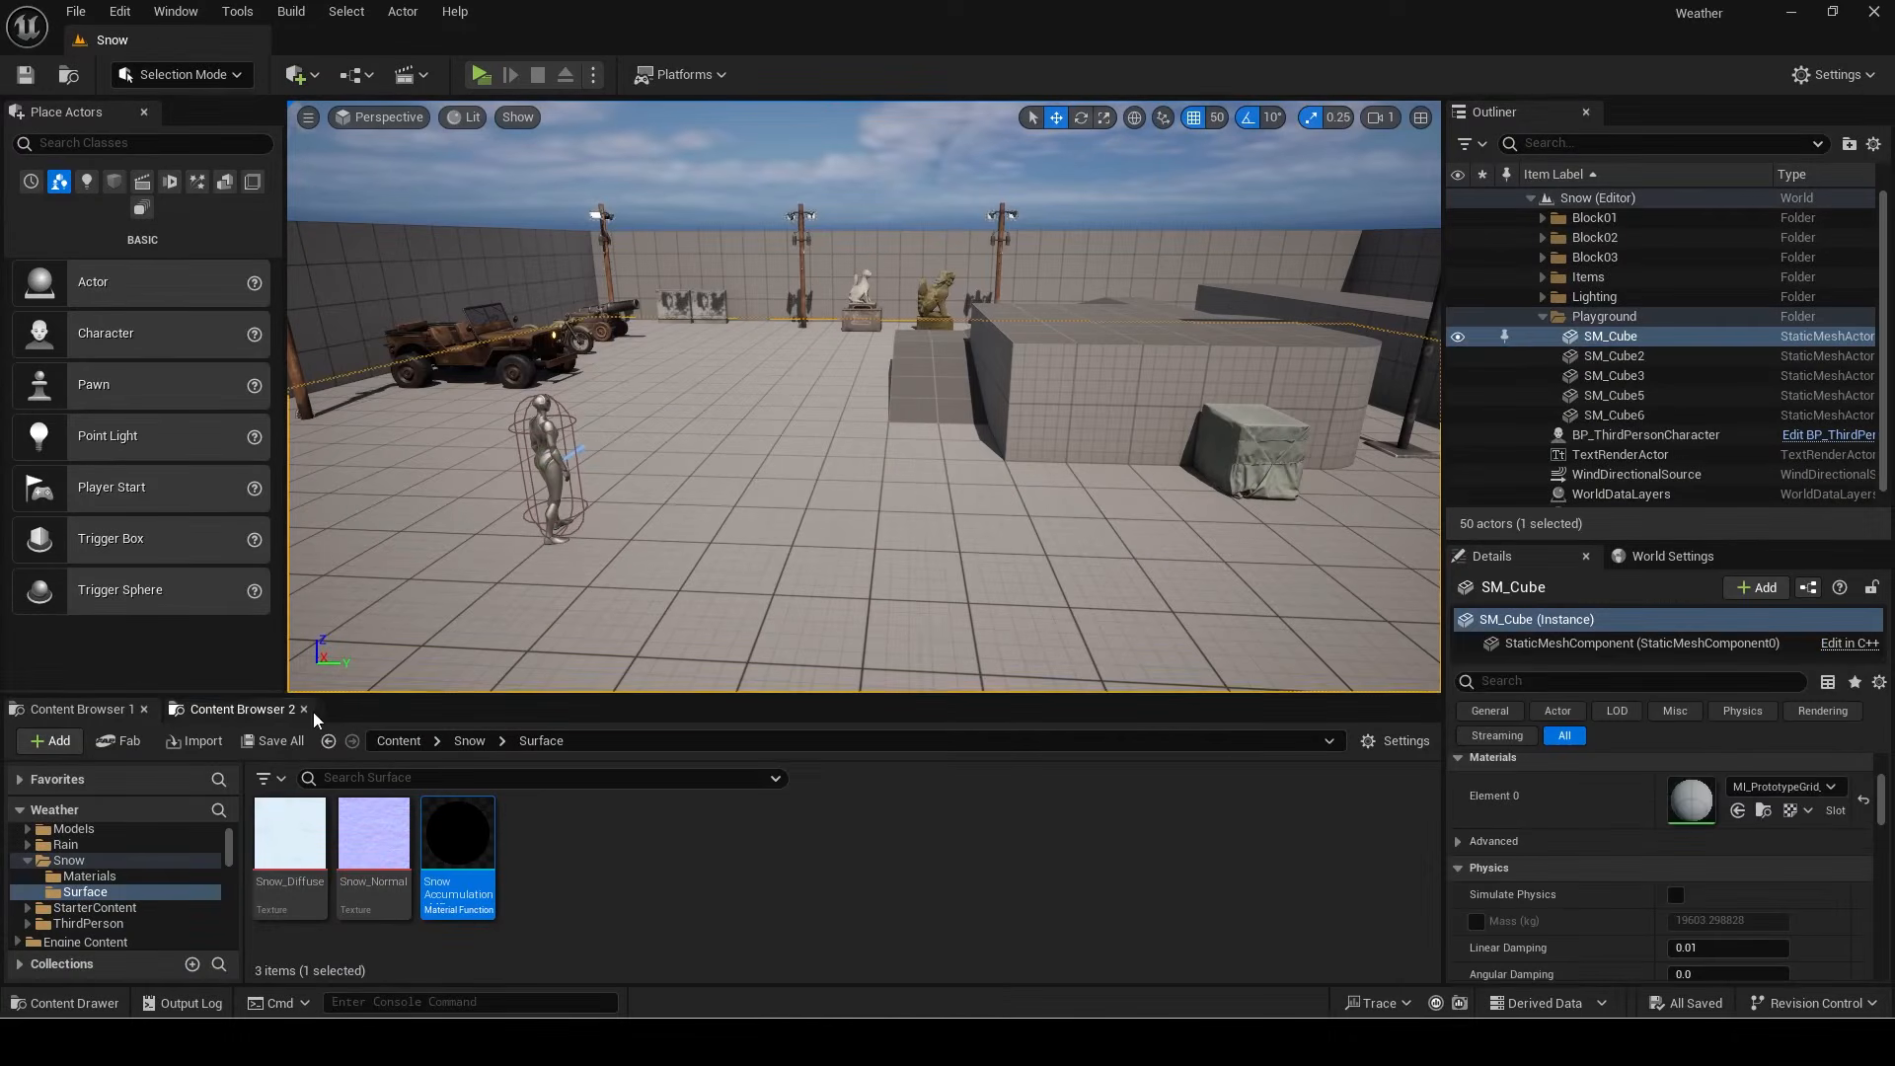
Step: Locate the floor cube's material instance MI_PrototypeGrid_Gray and open its parent material M_PrototypeGrid
click(398, 740)
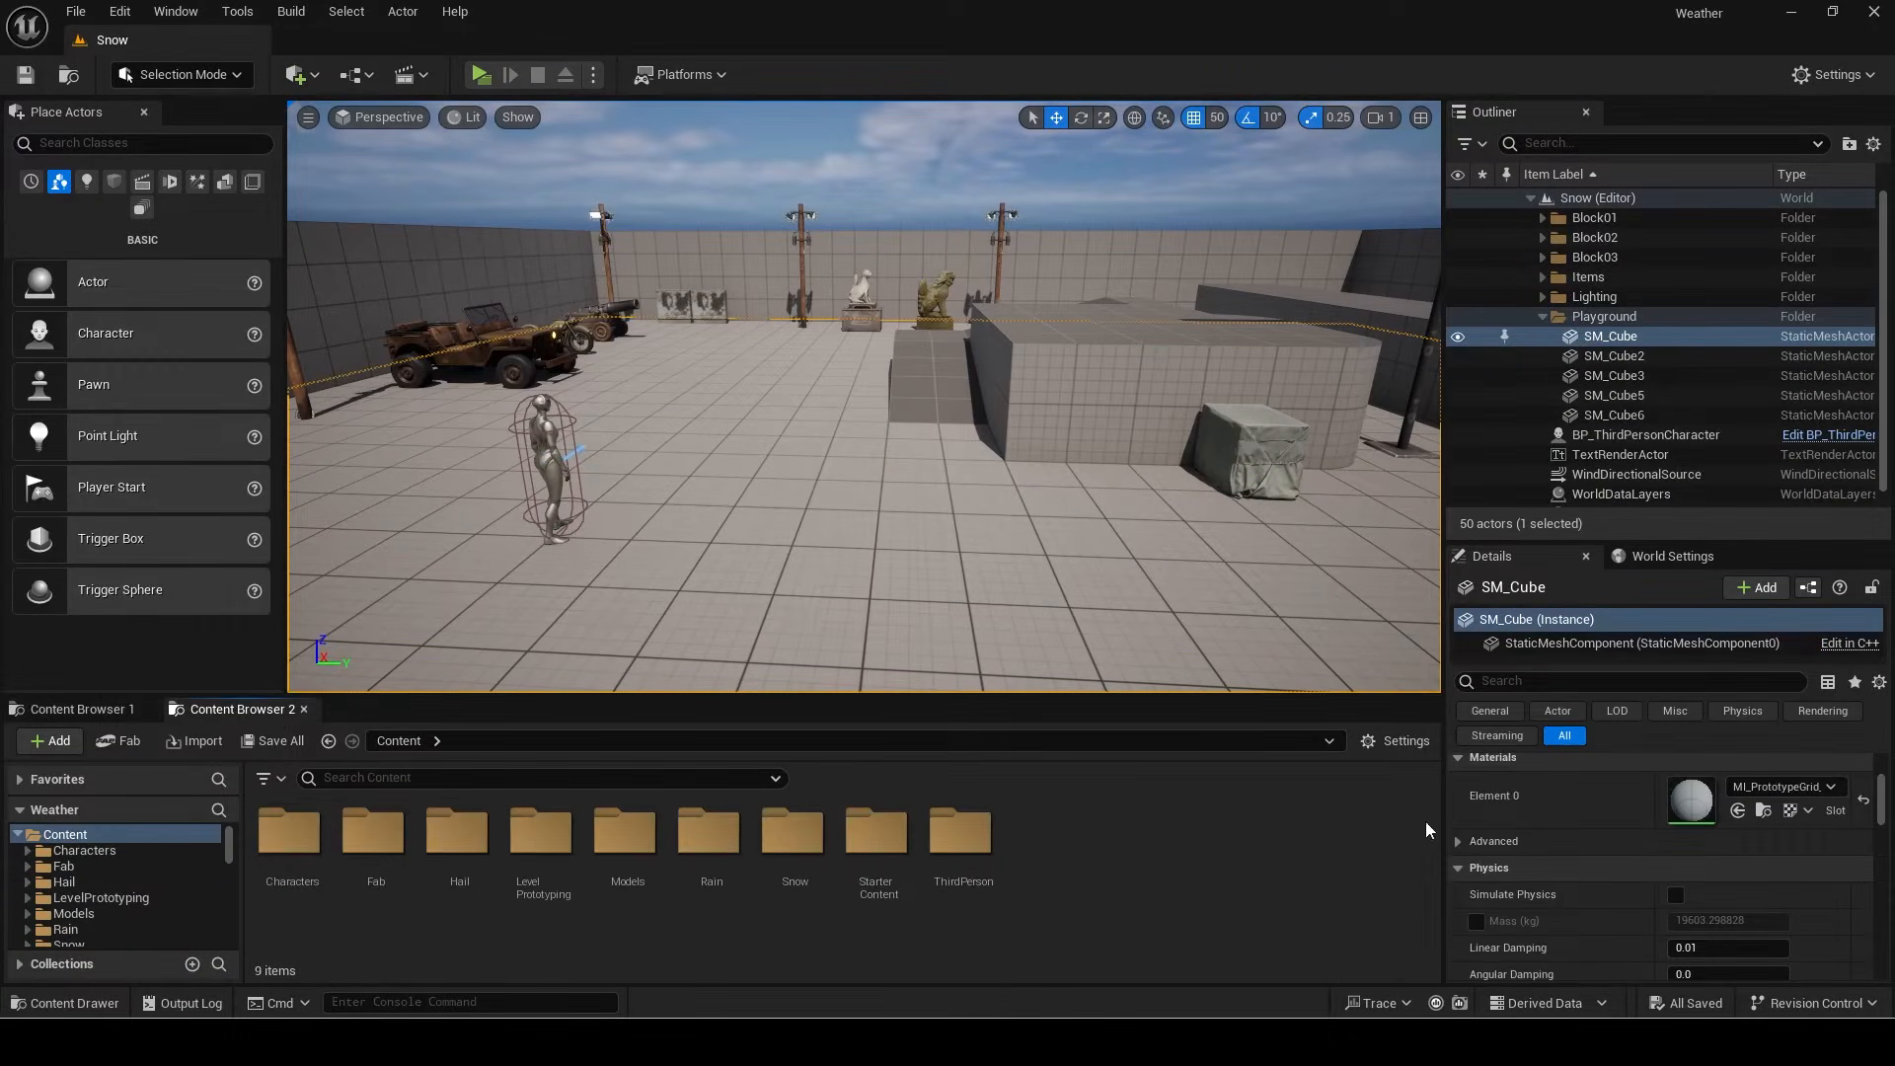
click(1764, 810)
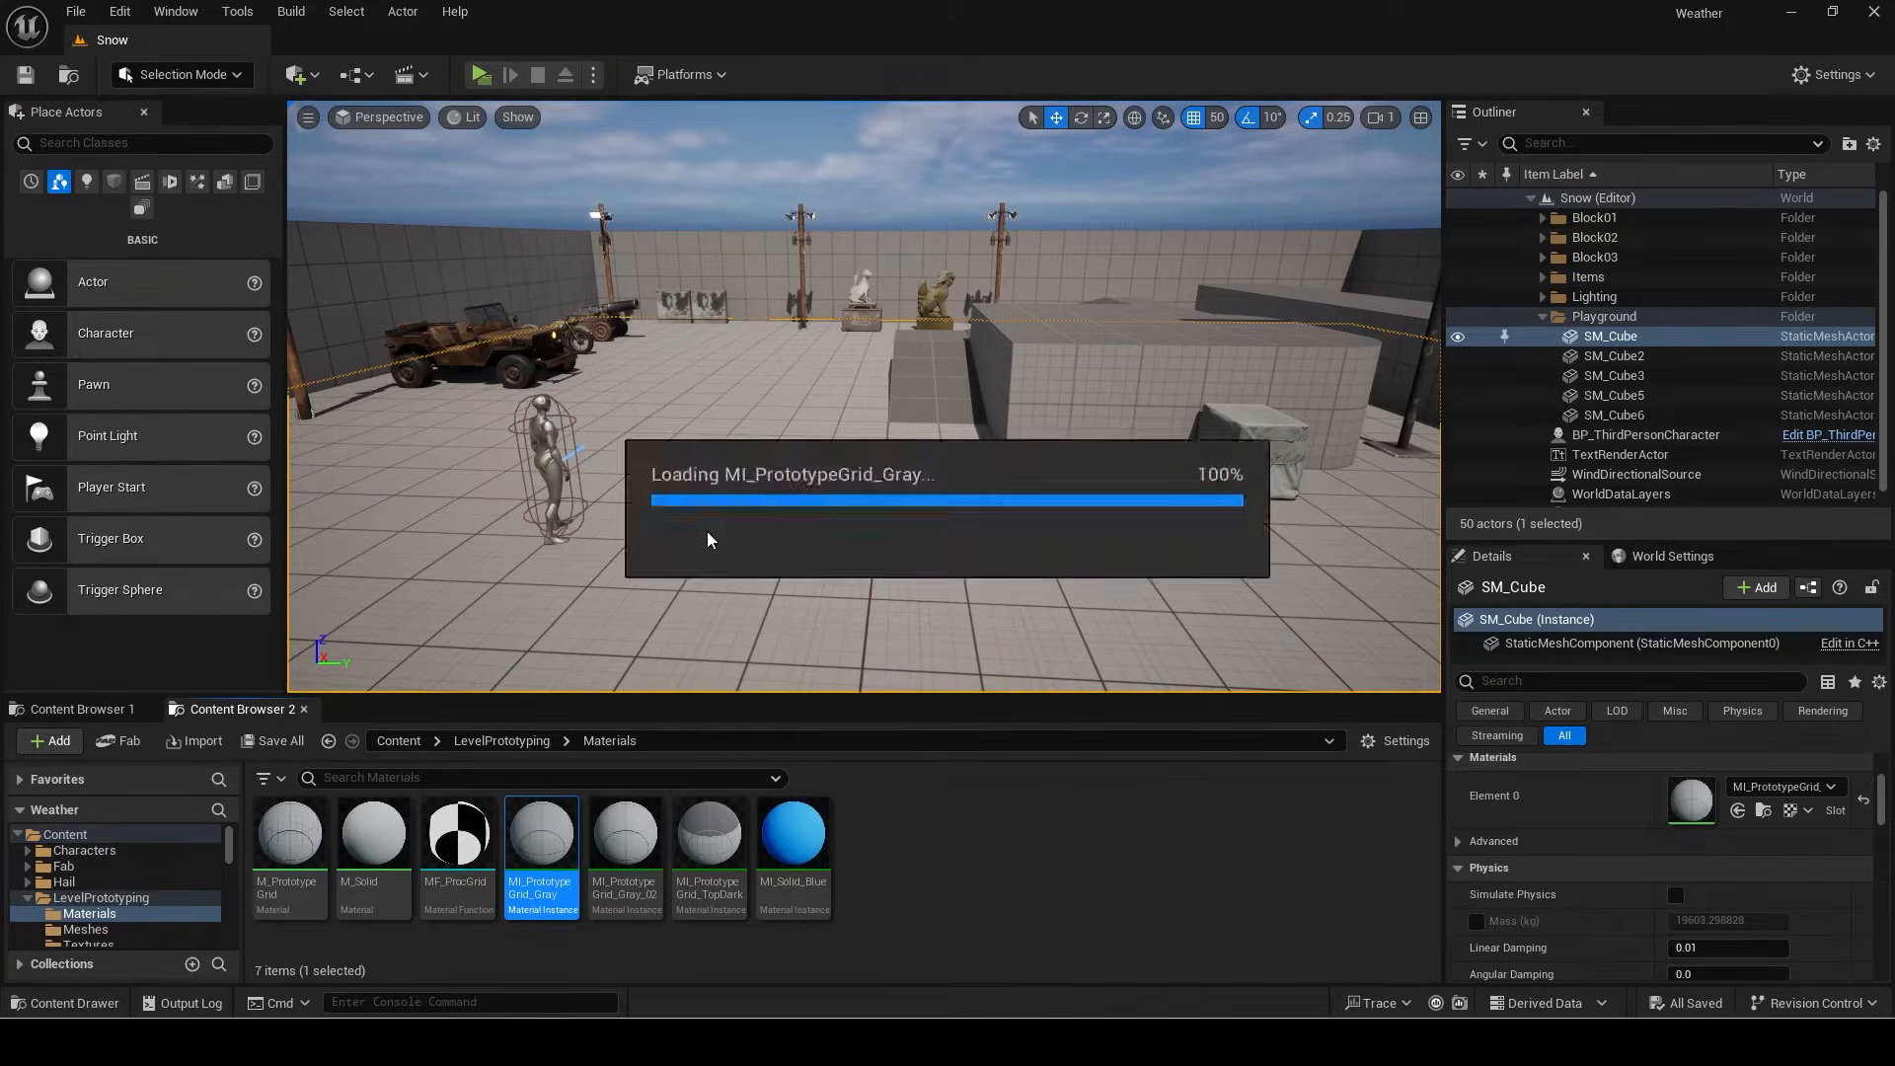
double_click(541, 848)
double_click(1519, 438)
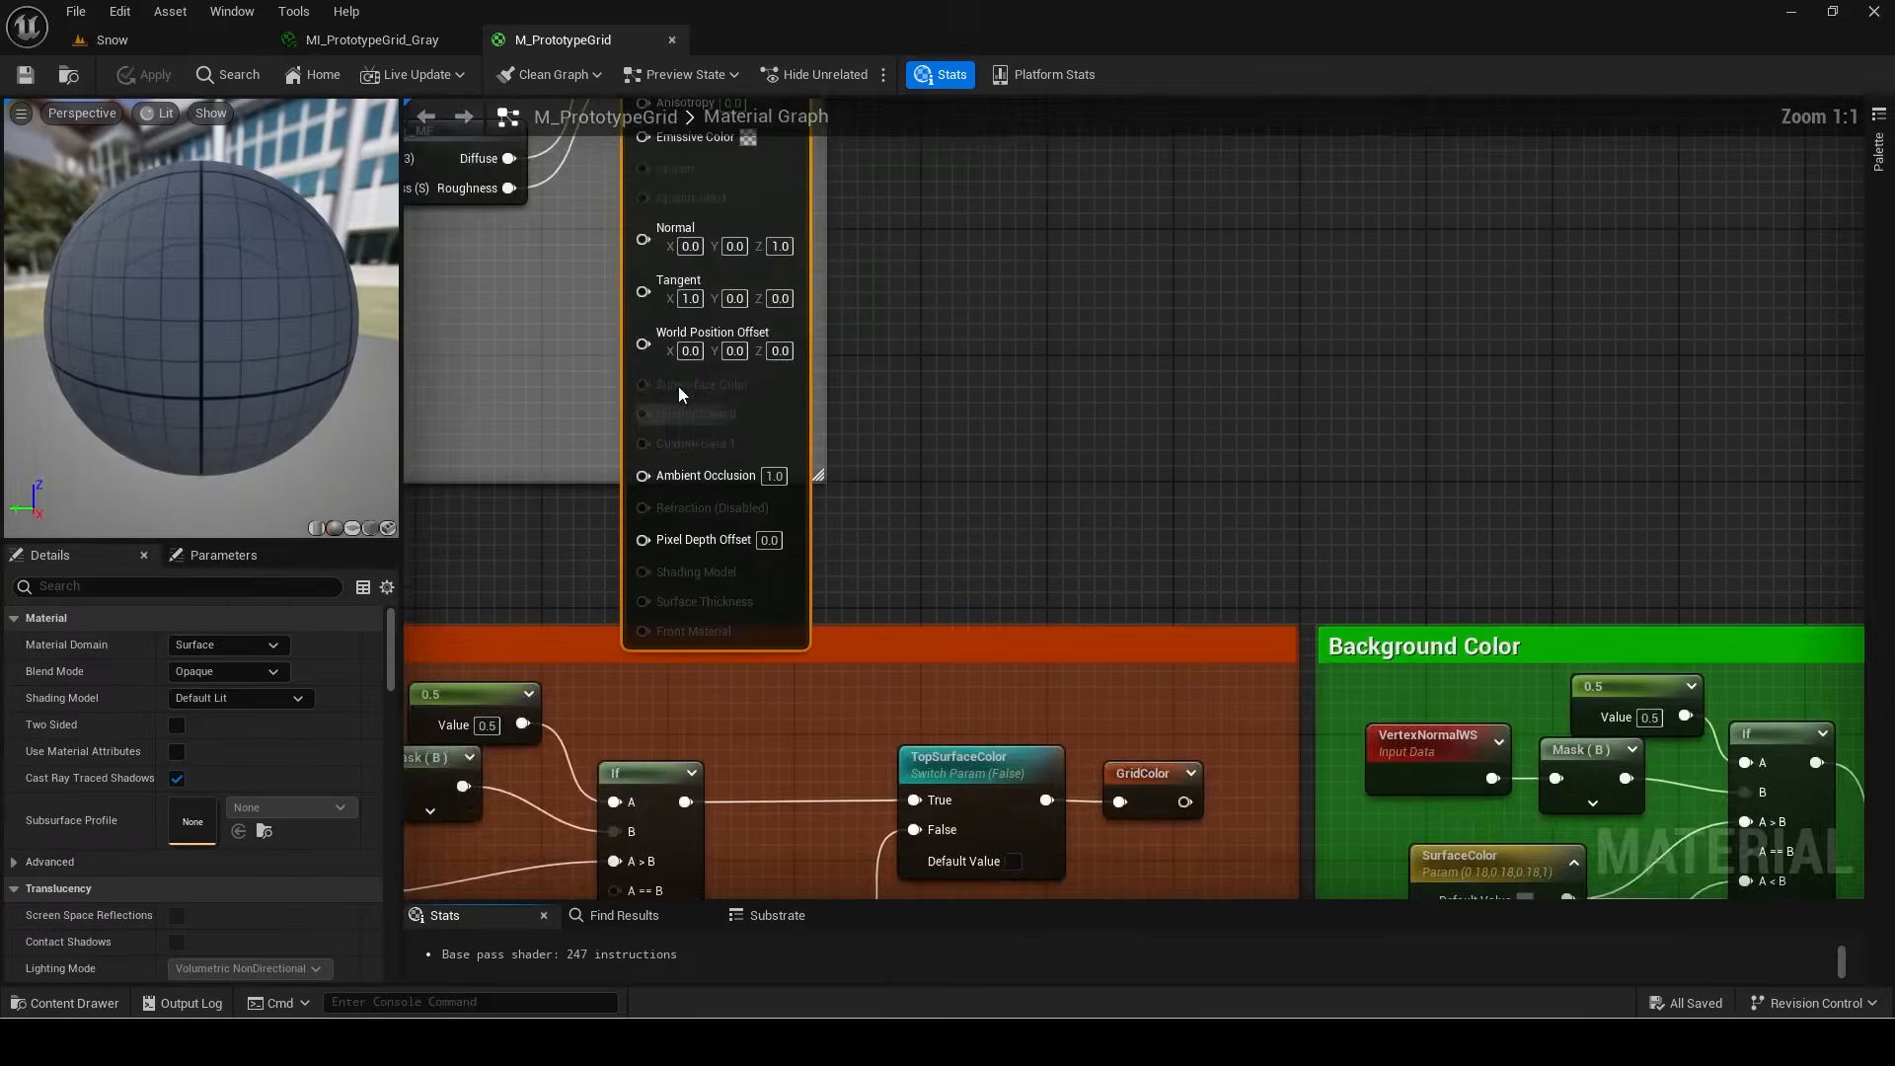
Step: Duplicate M_PrototypeGrid as M_PrototypeGrid_Snow and open the copy
click(68, 75)
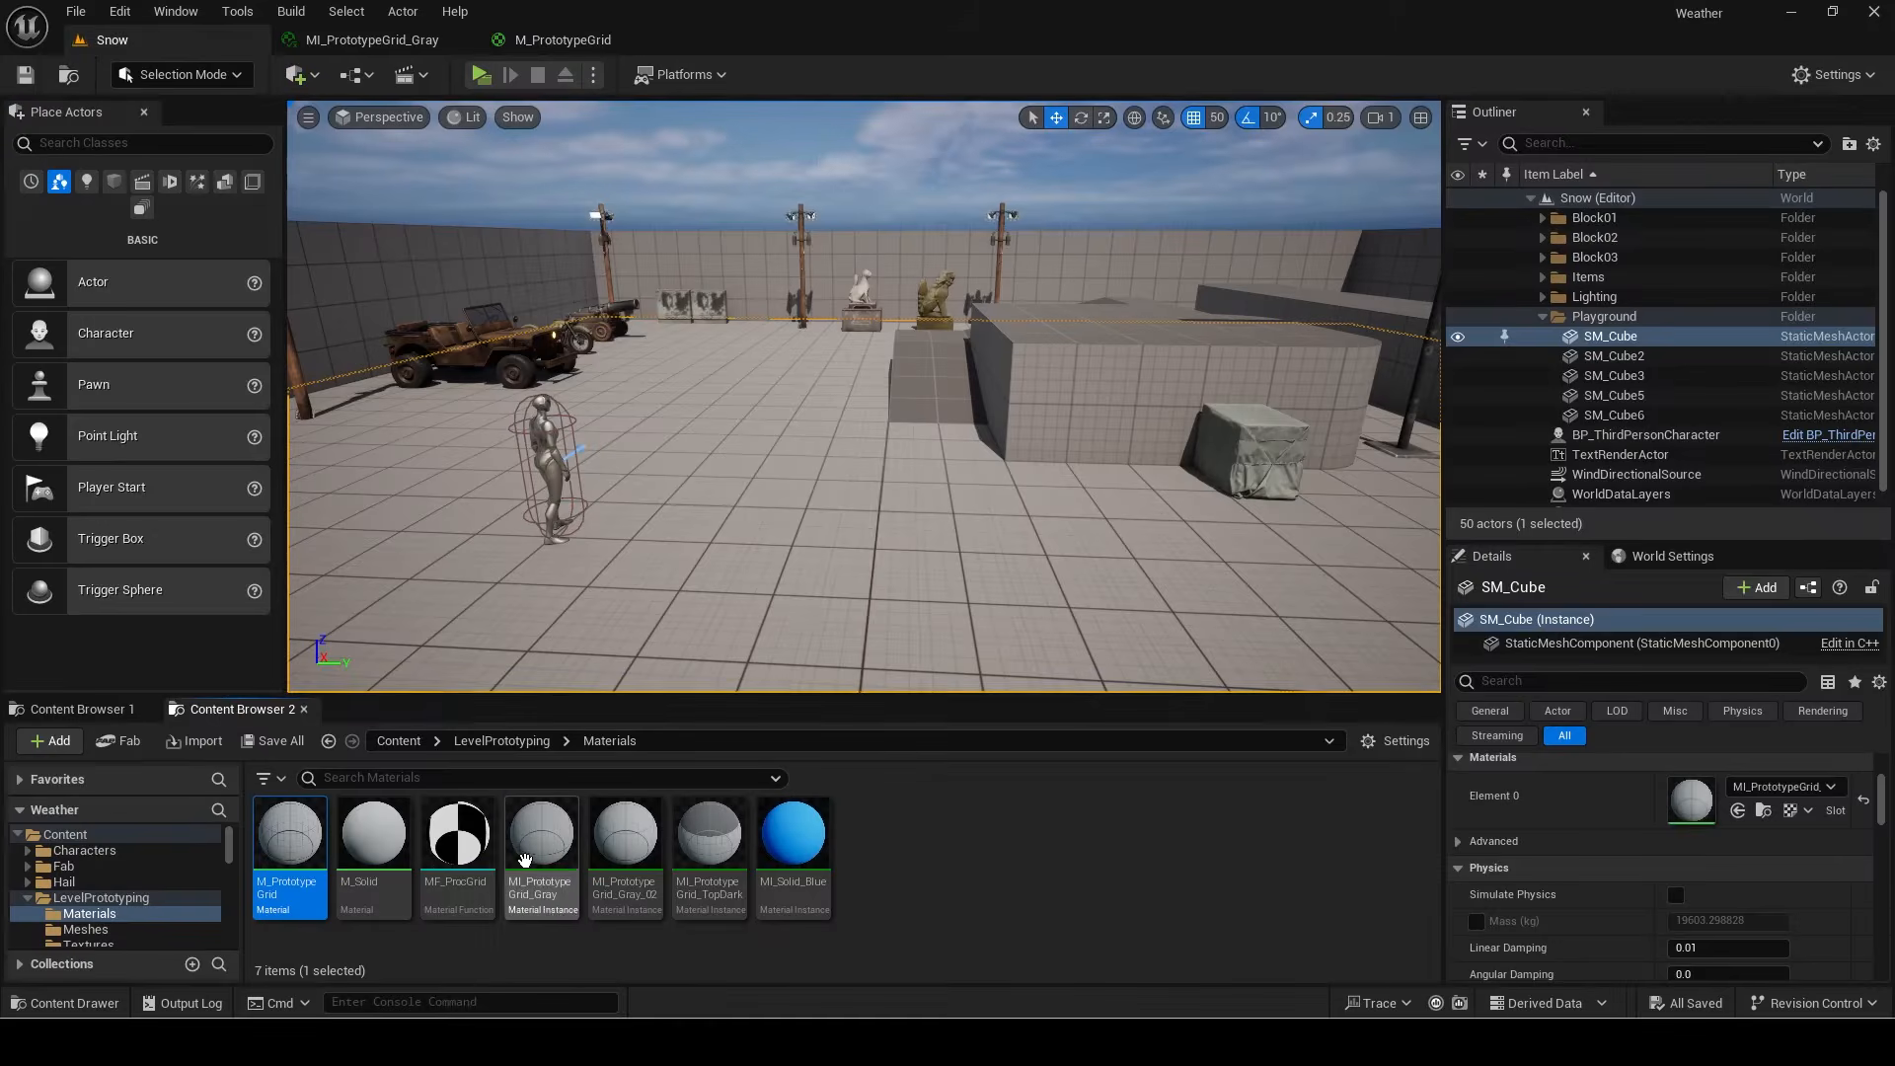
key(ctrl+d)
key(Return)
key(Return)
Step: Swap the RainWetness_MF function call in M_PrototypeGrid_Snow for SnowAccumulation_MF
right_drag(840, 523, 942, 626)
drag(932, 578, 955, 468)
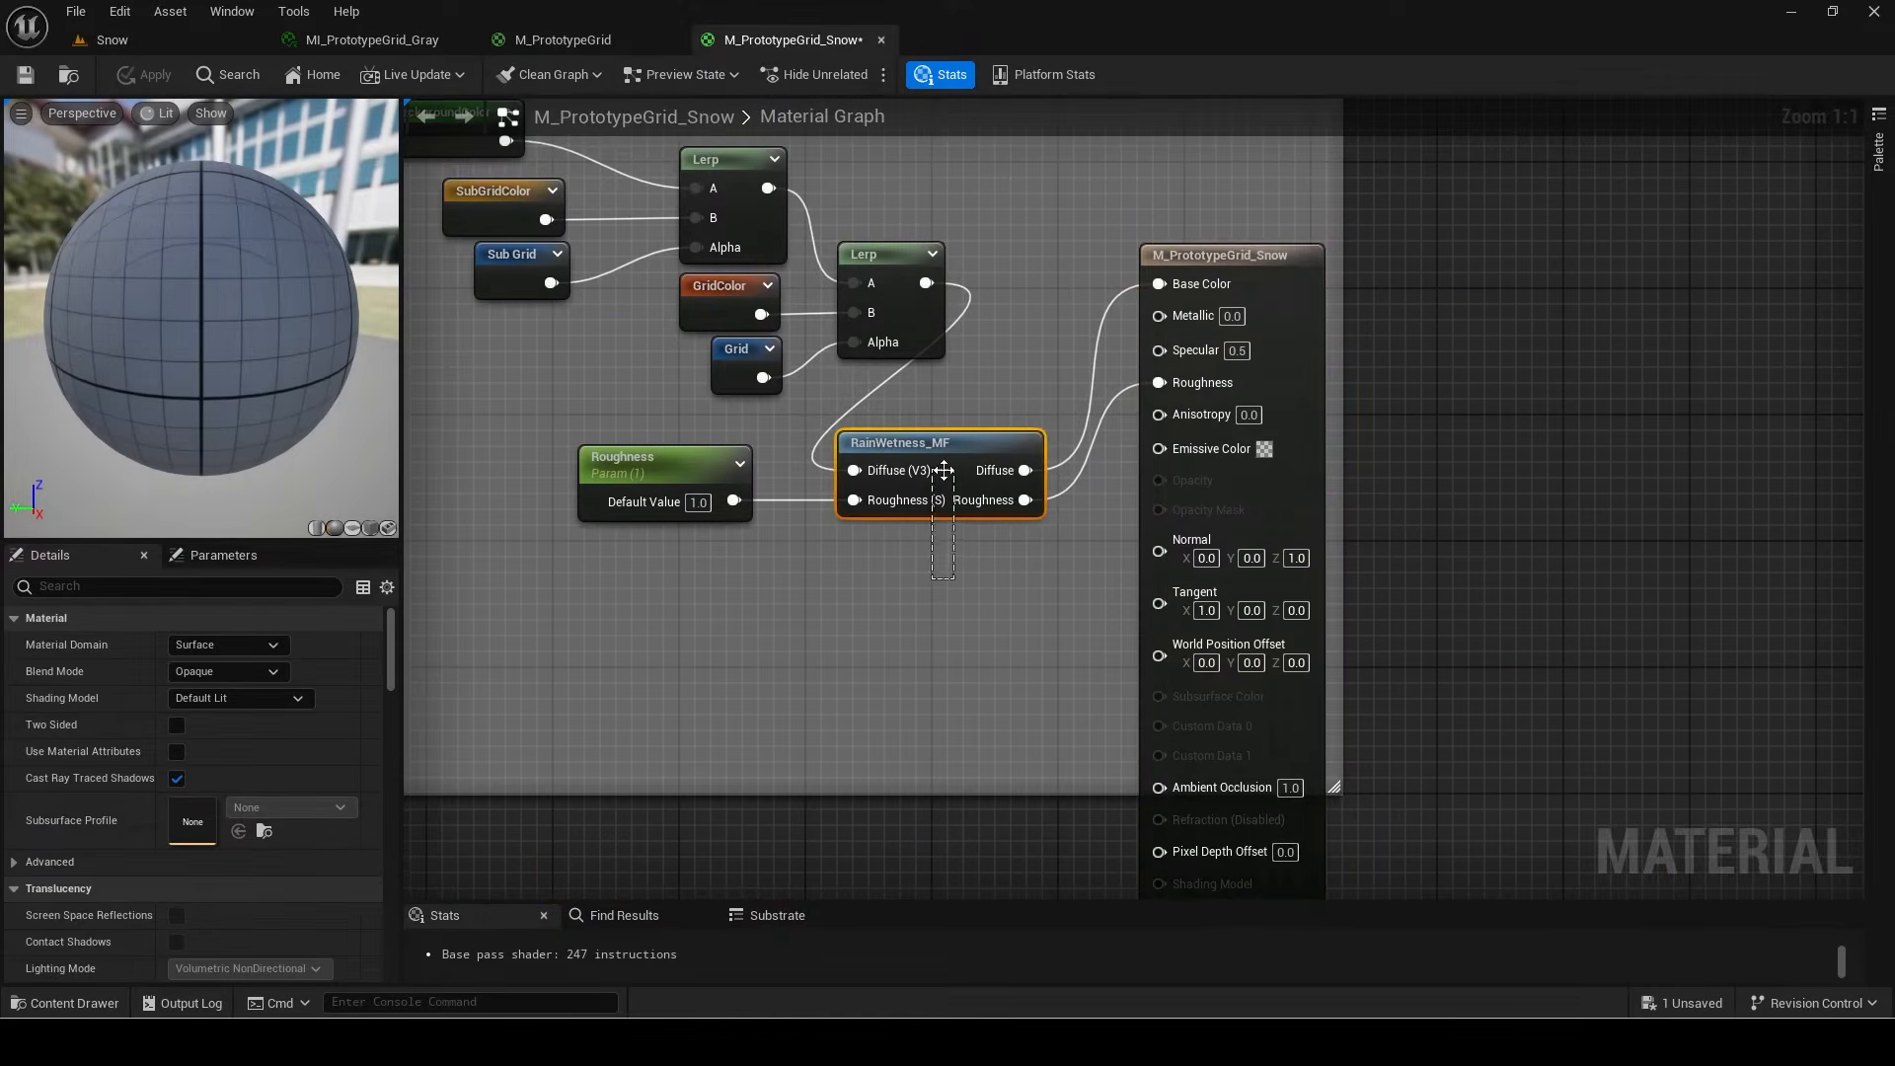
click(273, 649)
text(snow)
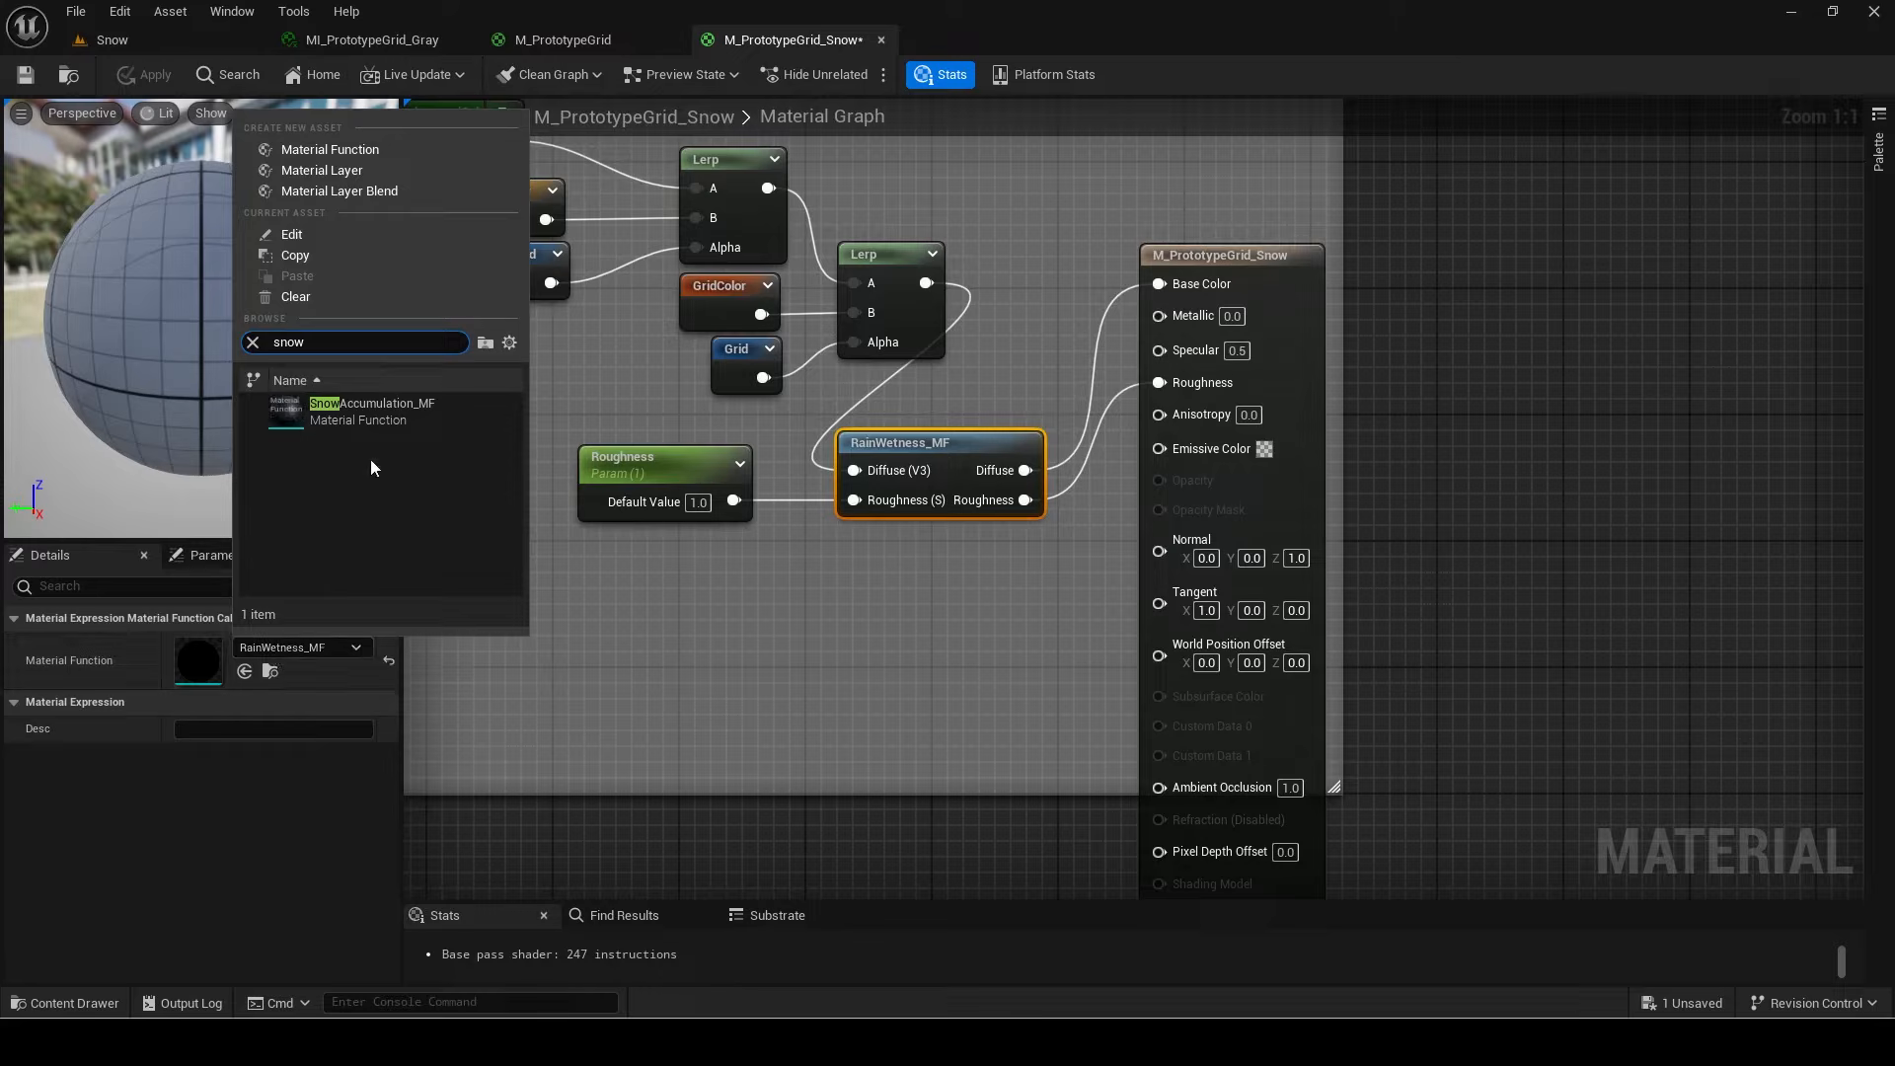
click(381, 414)
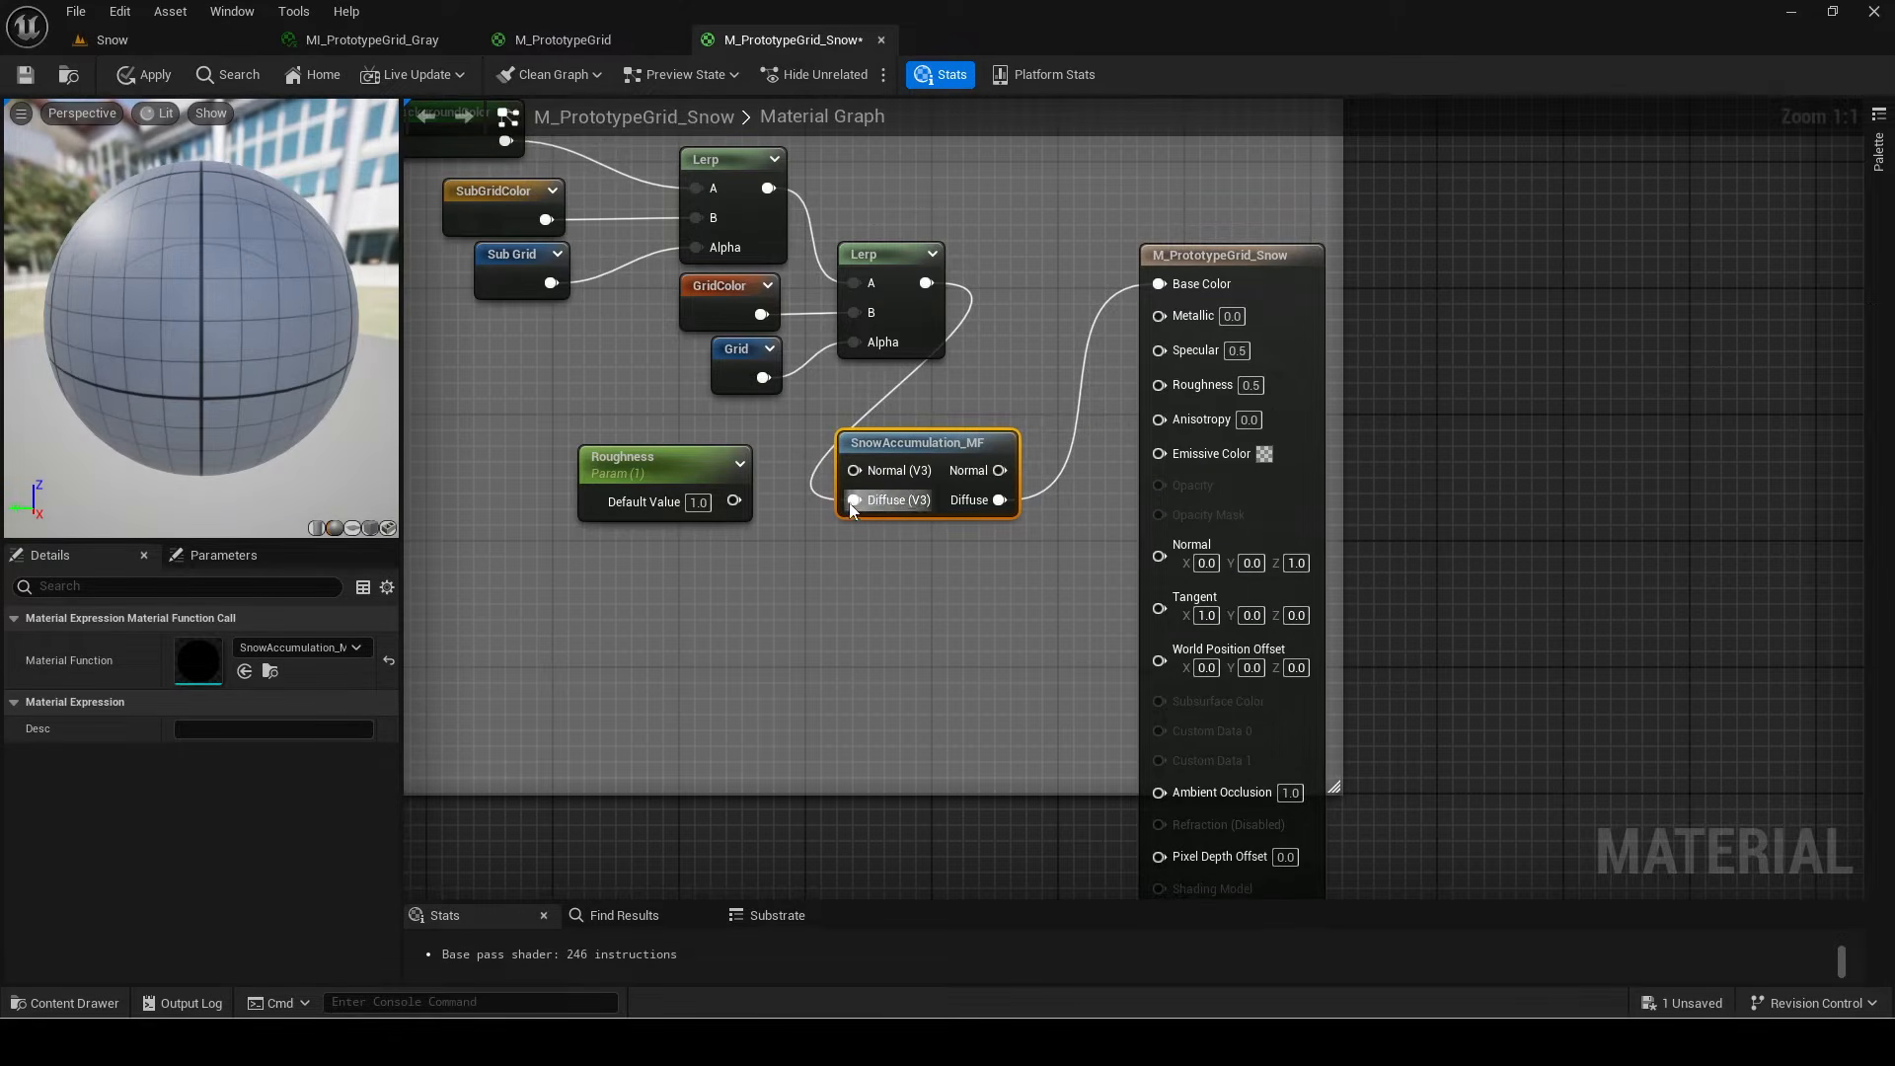
Step: Delete the Roughness parameter and connect SnowAccumulation_MF's Normal output to the material's Normal input
drag(696, 496, 697, 498)
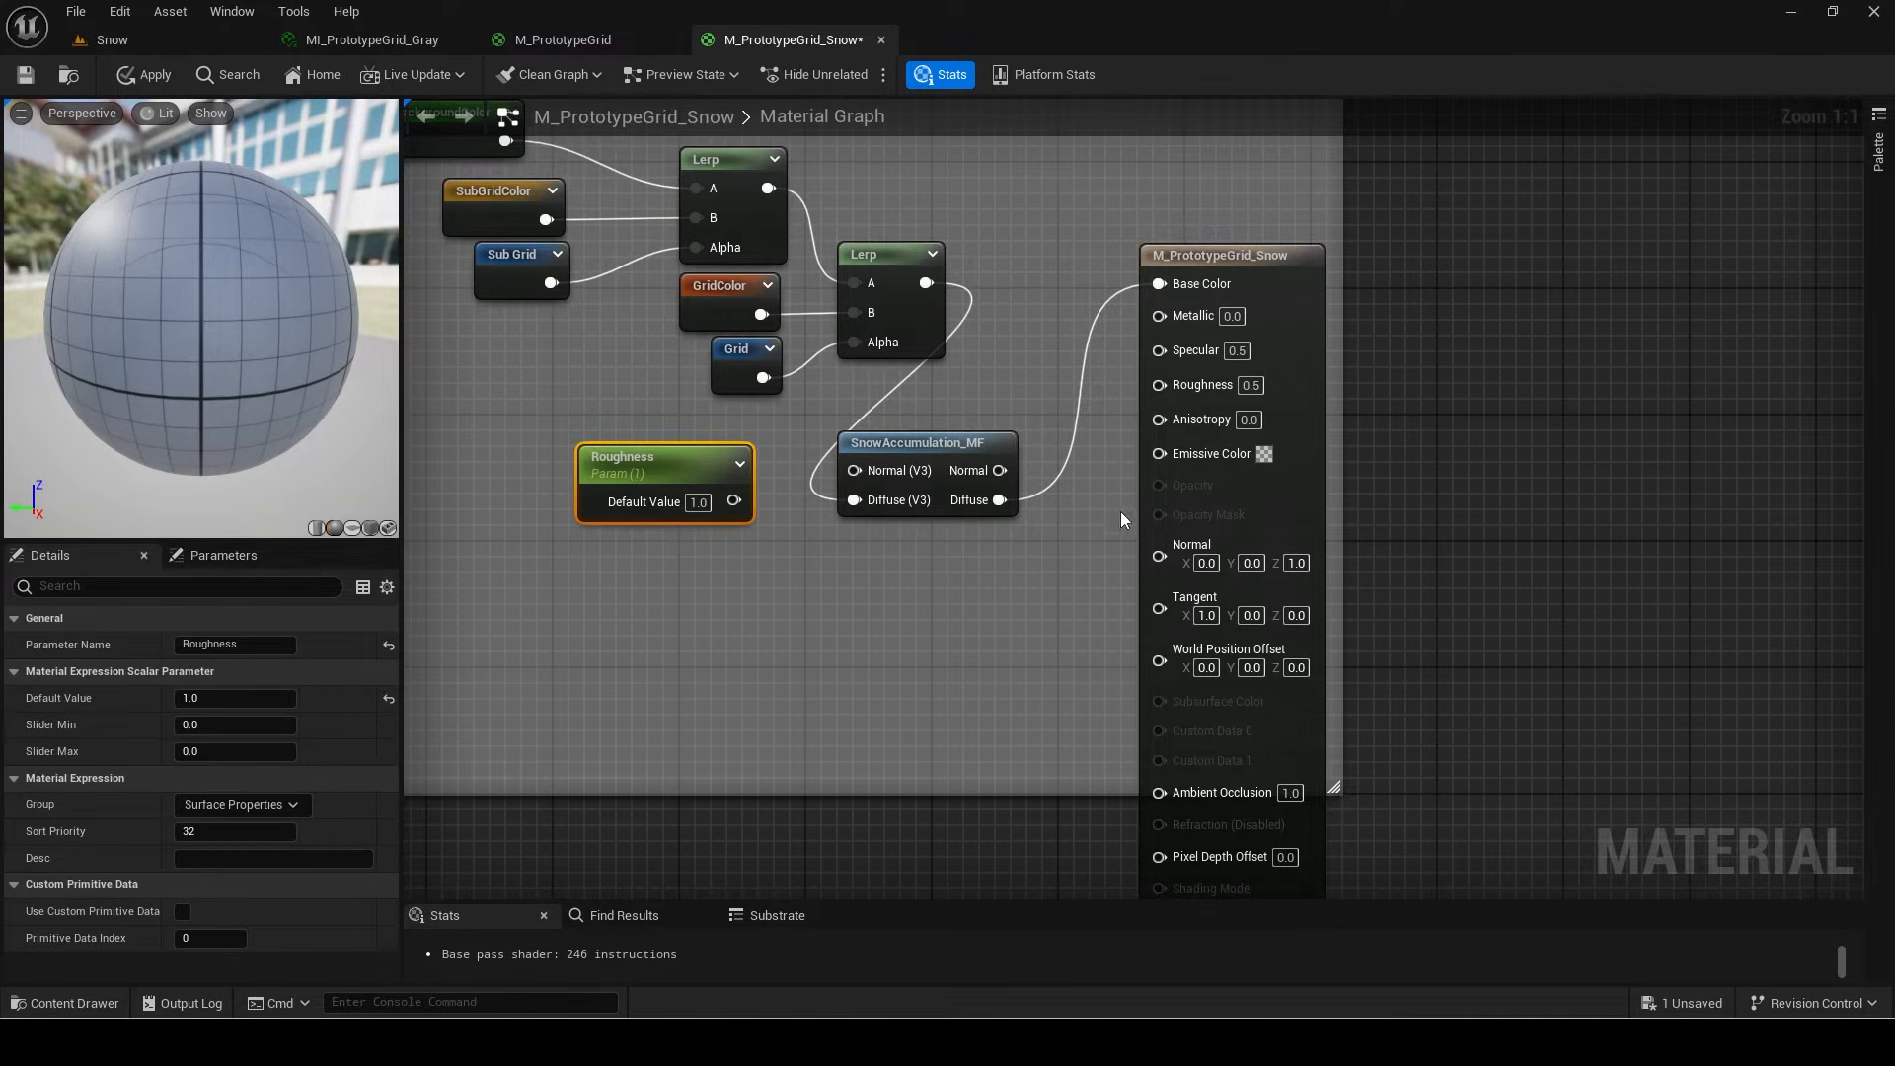
click(1125, 518)
right_drag(999, 542, 997, 668)
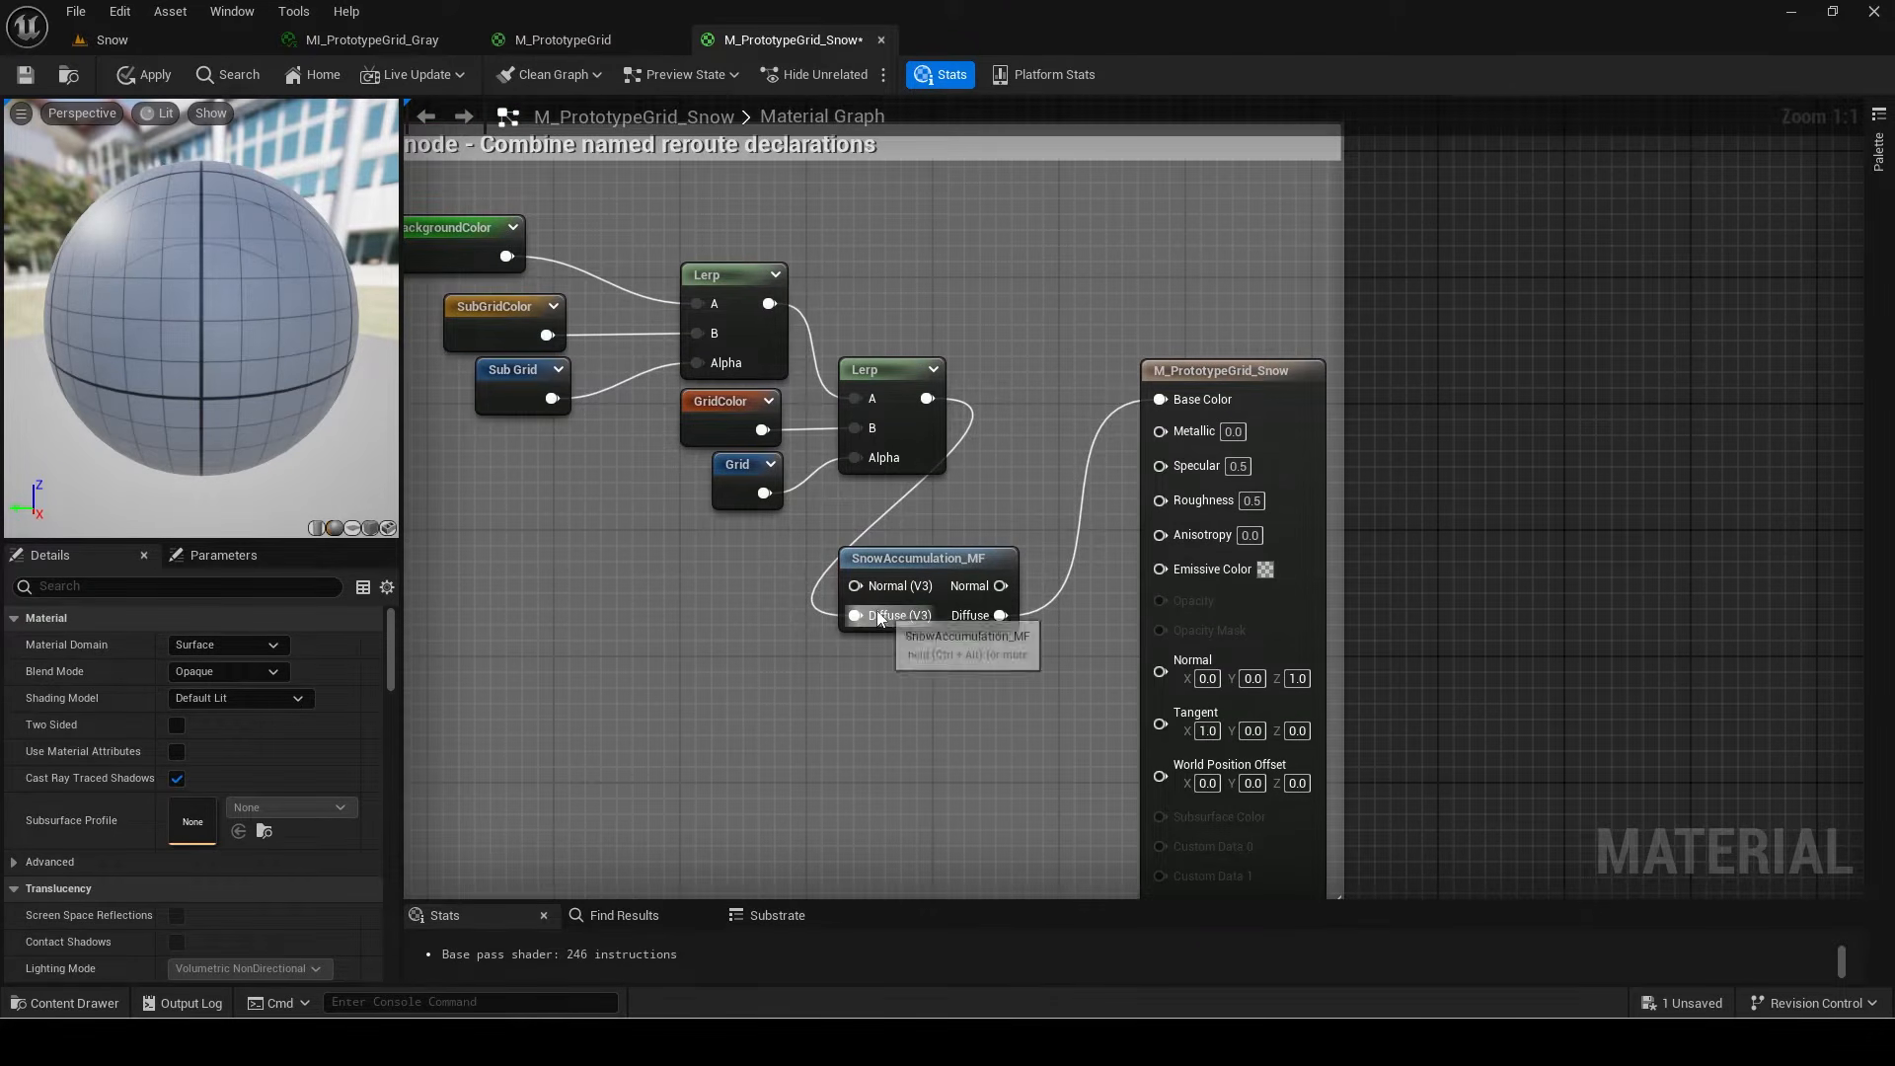
drag(999, 585, 1160, 670)
Step: Add a three-component vector constant of 0,0,1 and connect it to SnowAccumulation_MF's Normal input
right_drag(556, 583, 624, 588)
key(3)
click(624, 588)
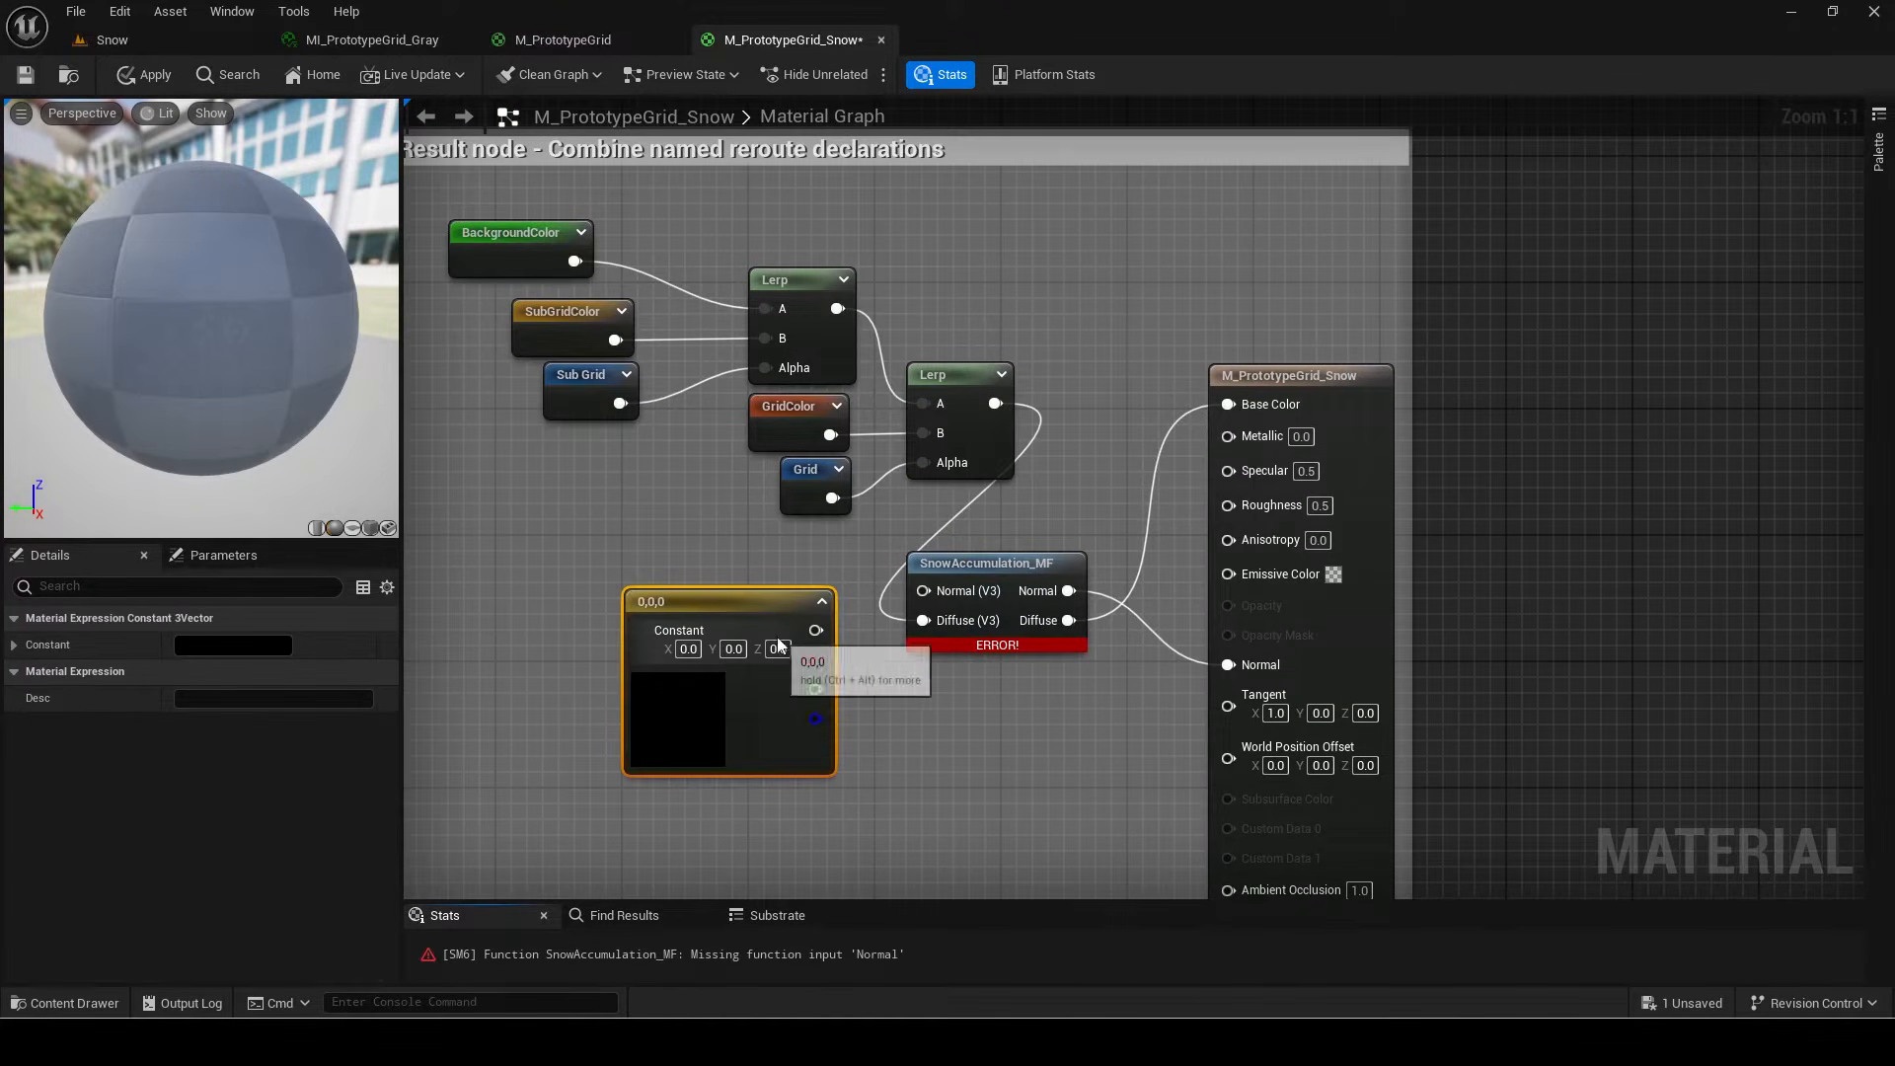
text(1)
drag(815, 630, 943, 605)
drag(745, 607, 759, 586)
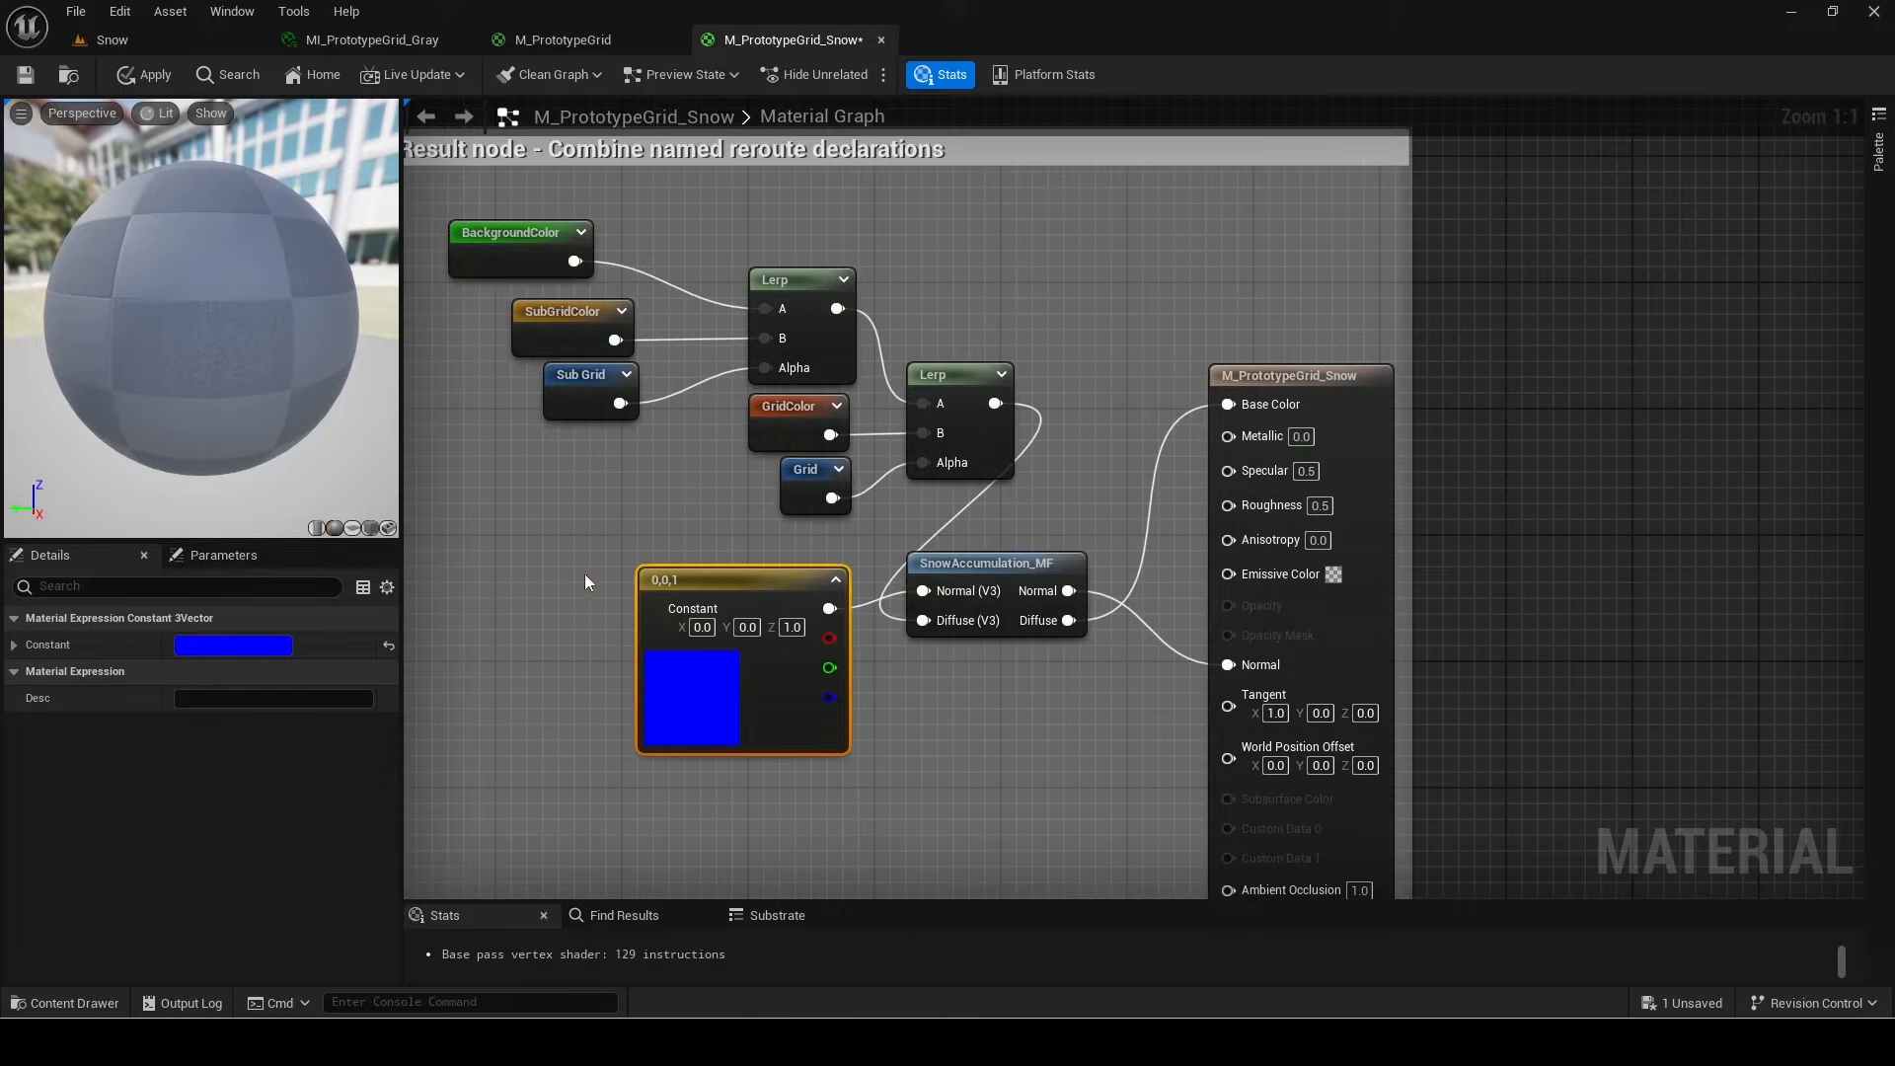
Step: Straighten the link between the 0,0,1 constant and SnowAccumulation_MF, and apply the material changes
drag(596, 572, 923, 639)
key(q)
drag(794, 653, 792, 651)
drag(791, 651, 782, 649)
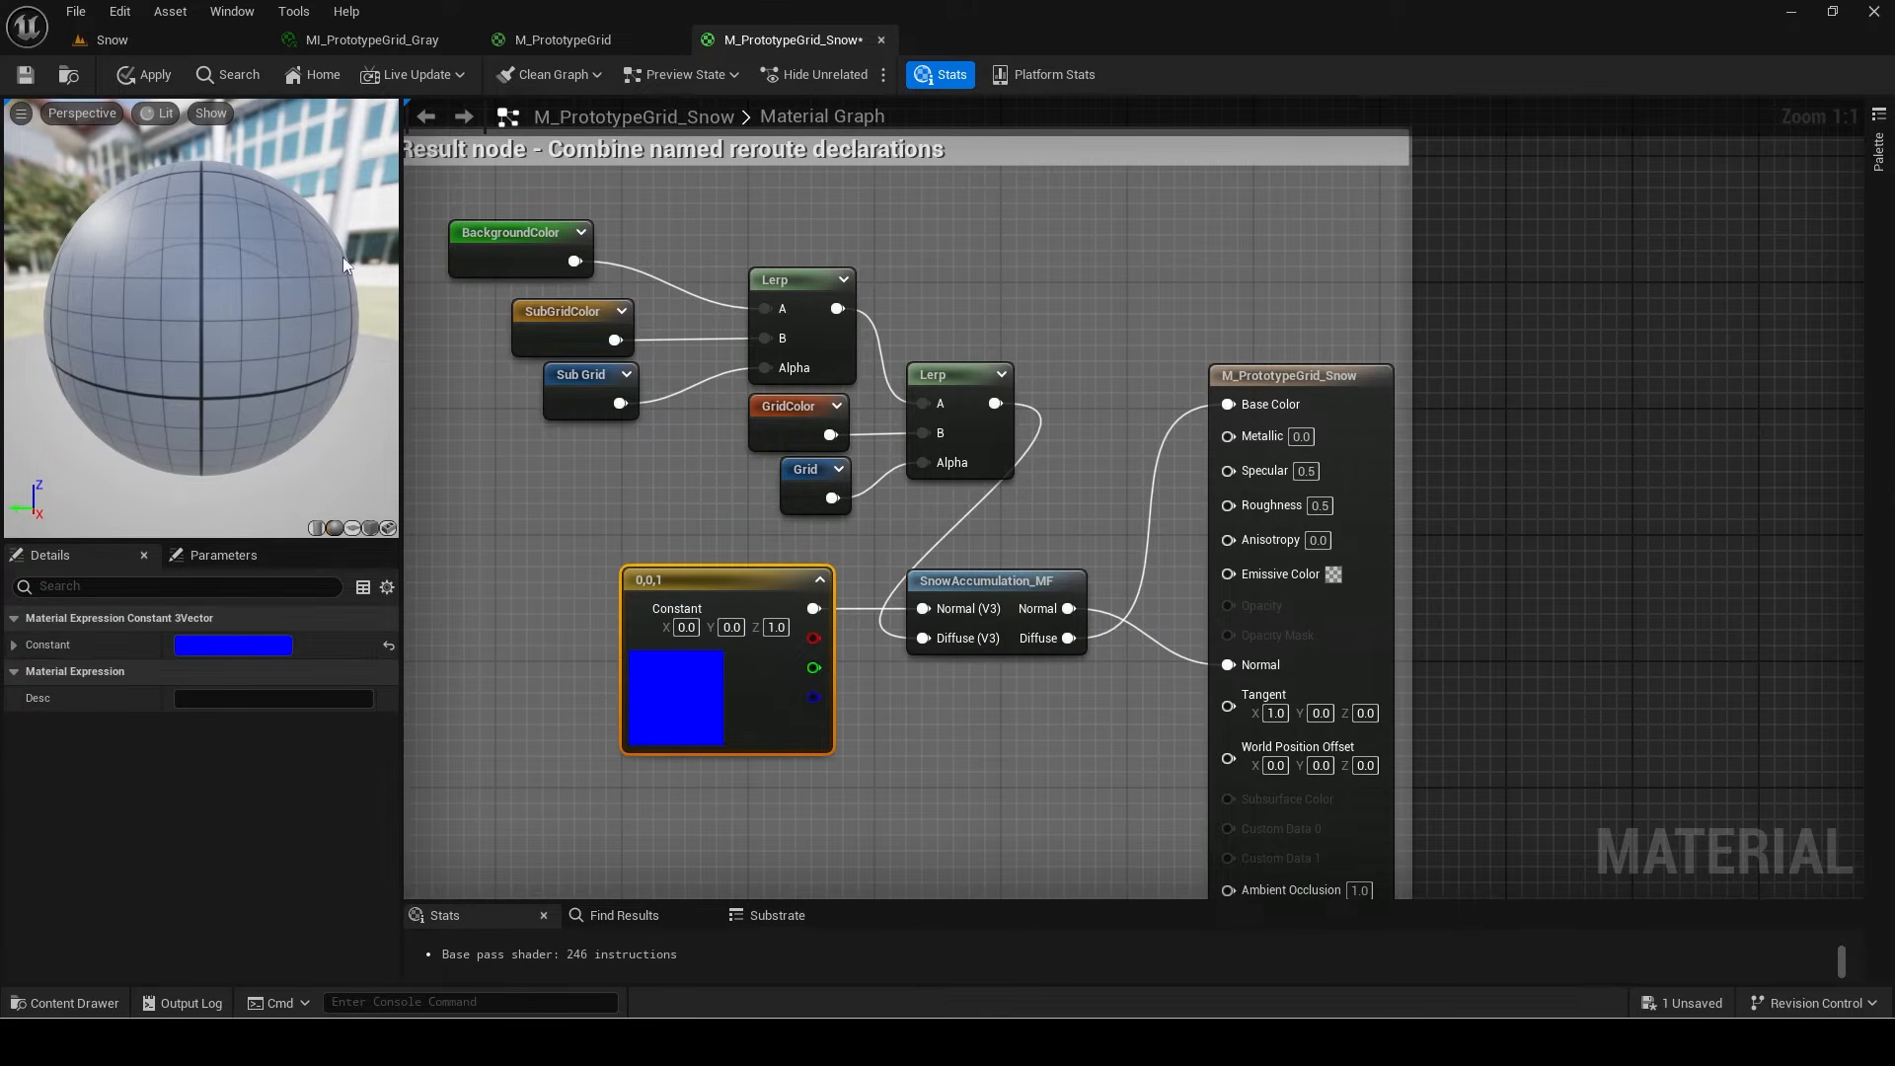
click(153, 76)
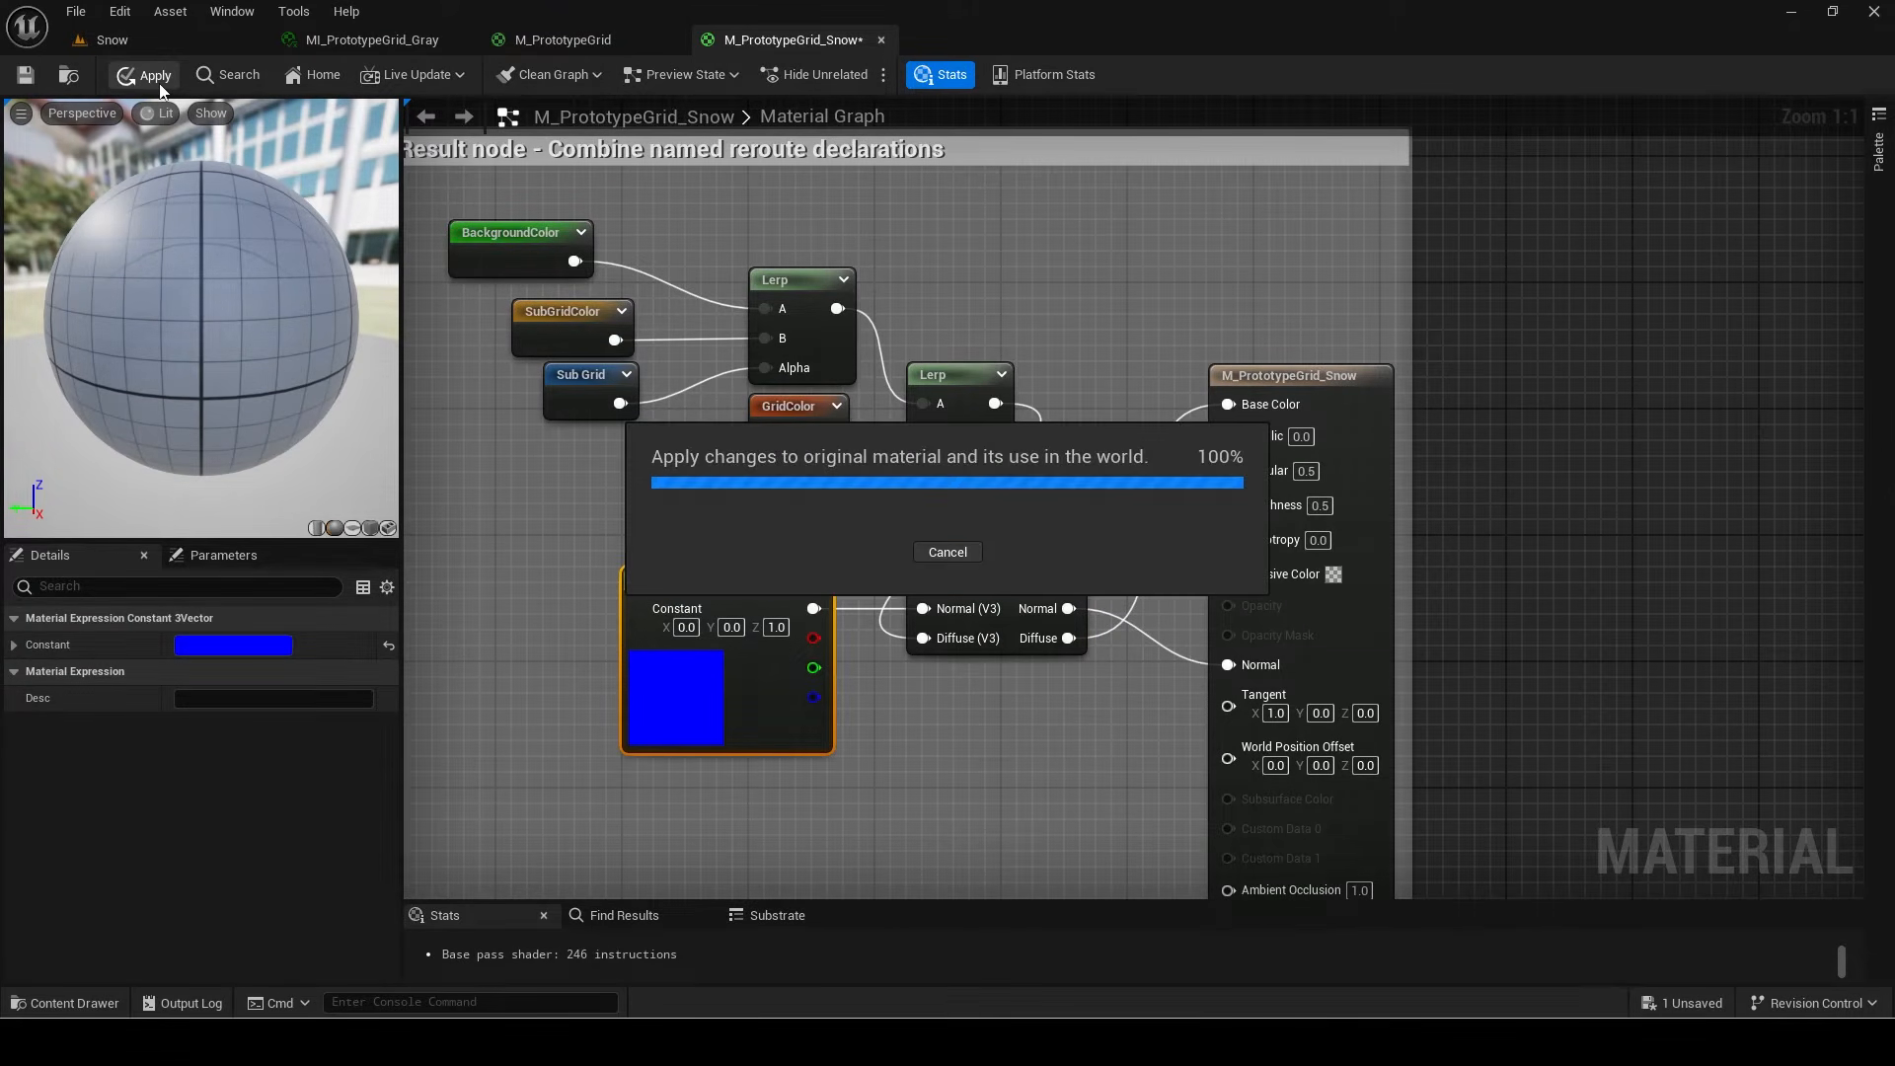
Step: Locate the floor cube's material instance MI_PrototypeGrid_Gray and duplicate it for the snow version
click(74, 77)
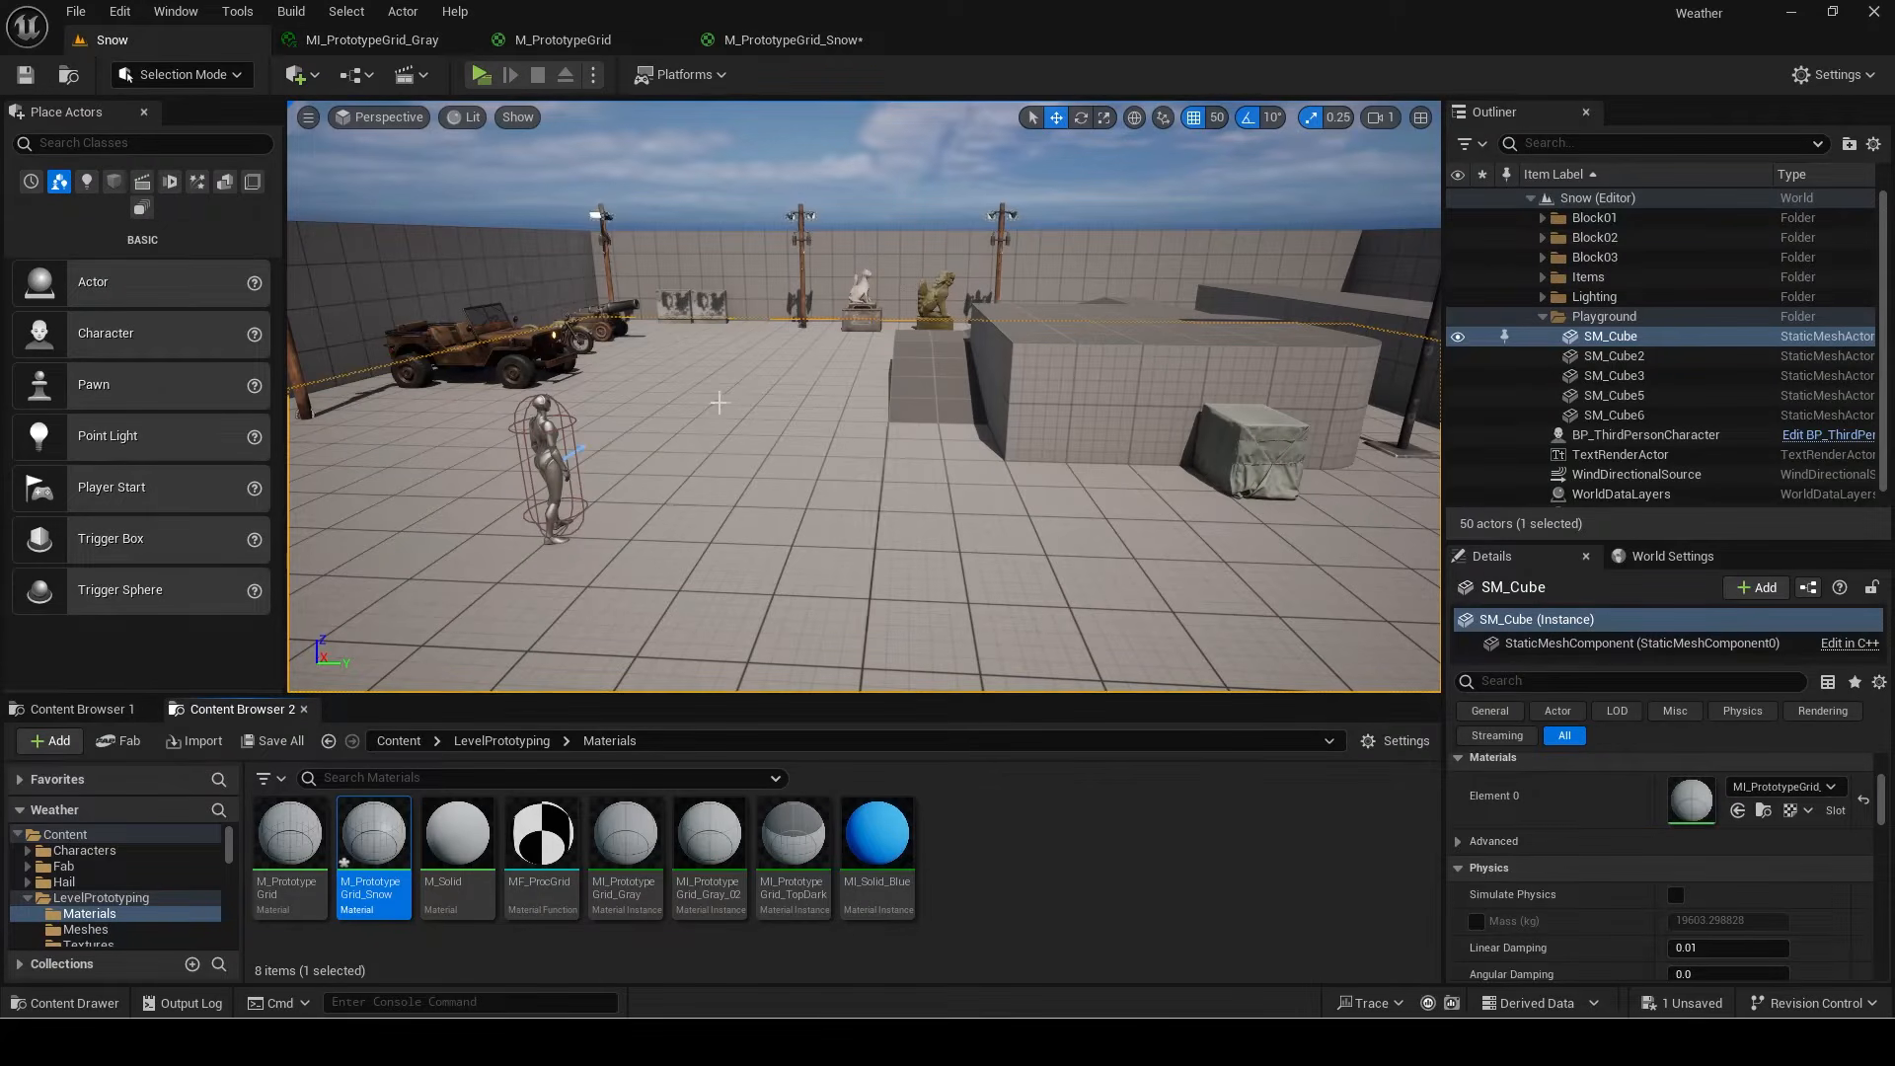
click(1763, 810)
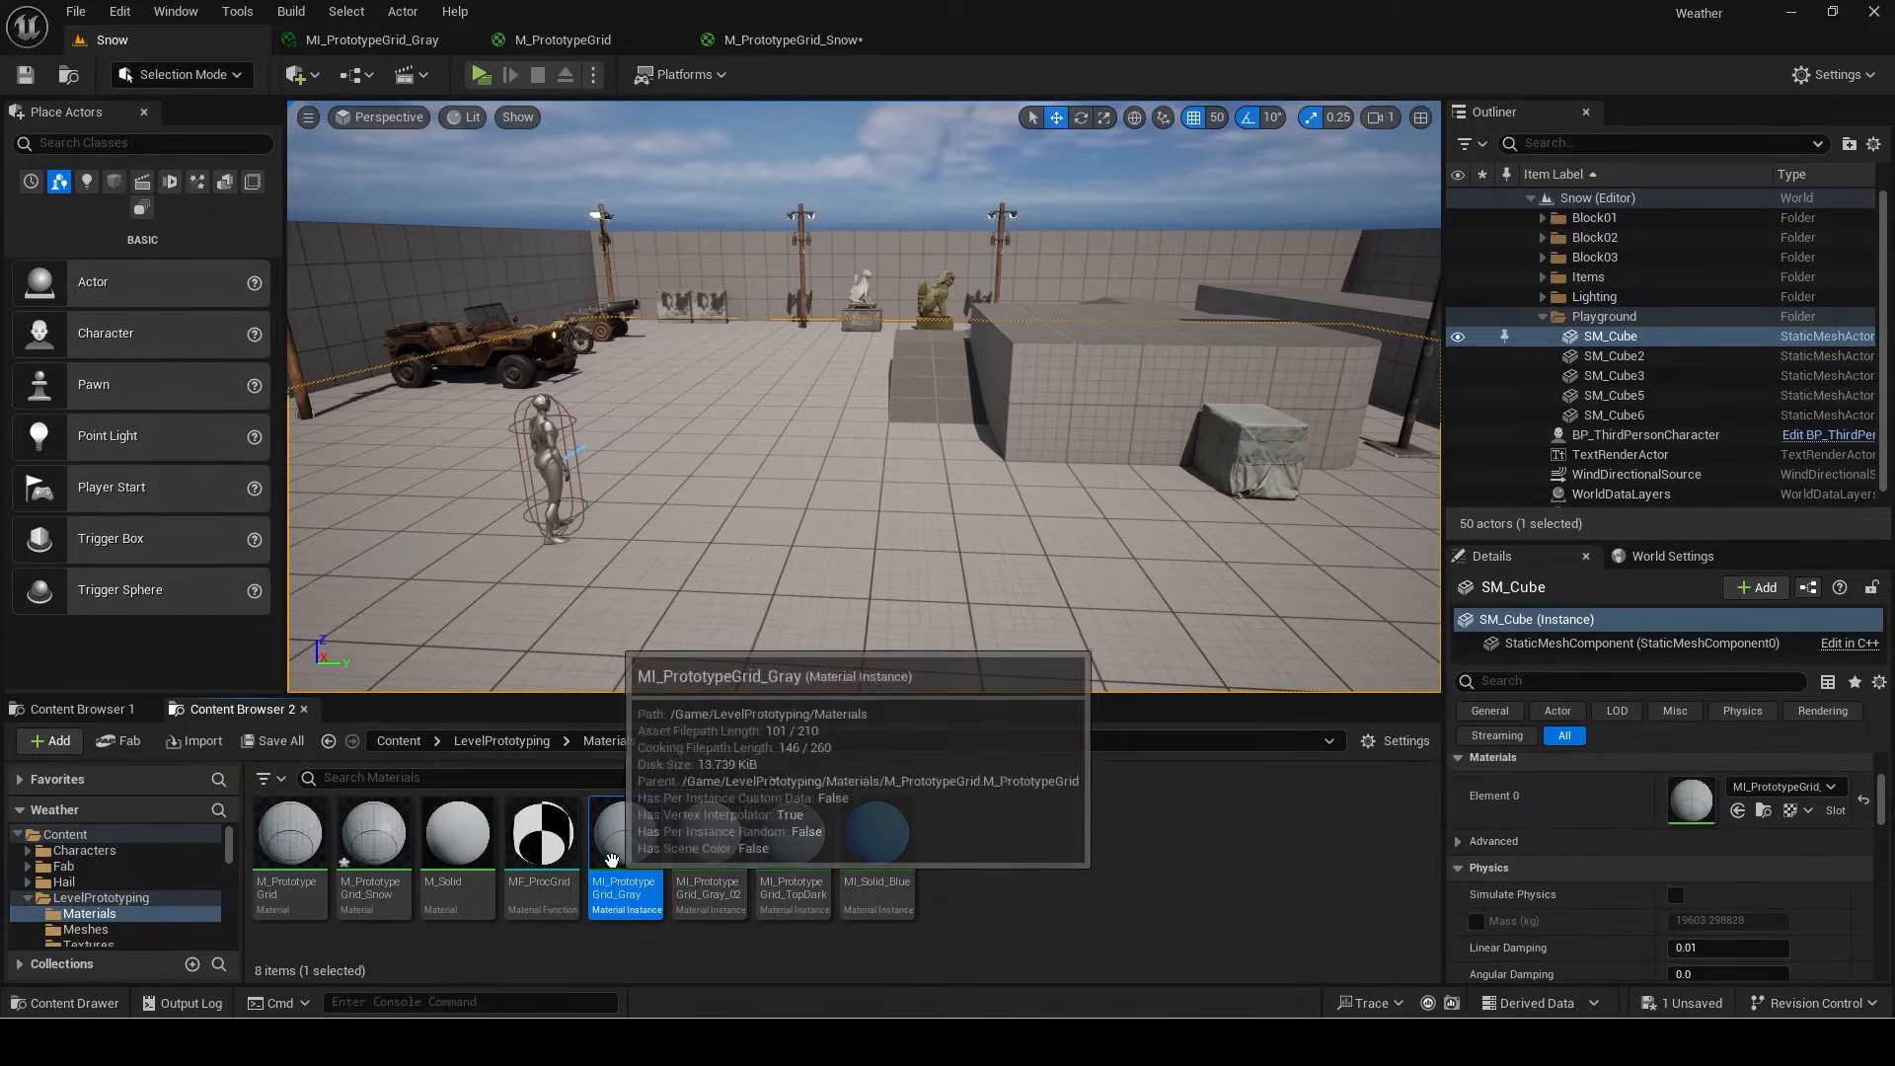
key(ctrl+d)
key(Return)
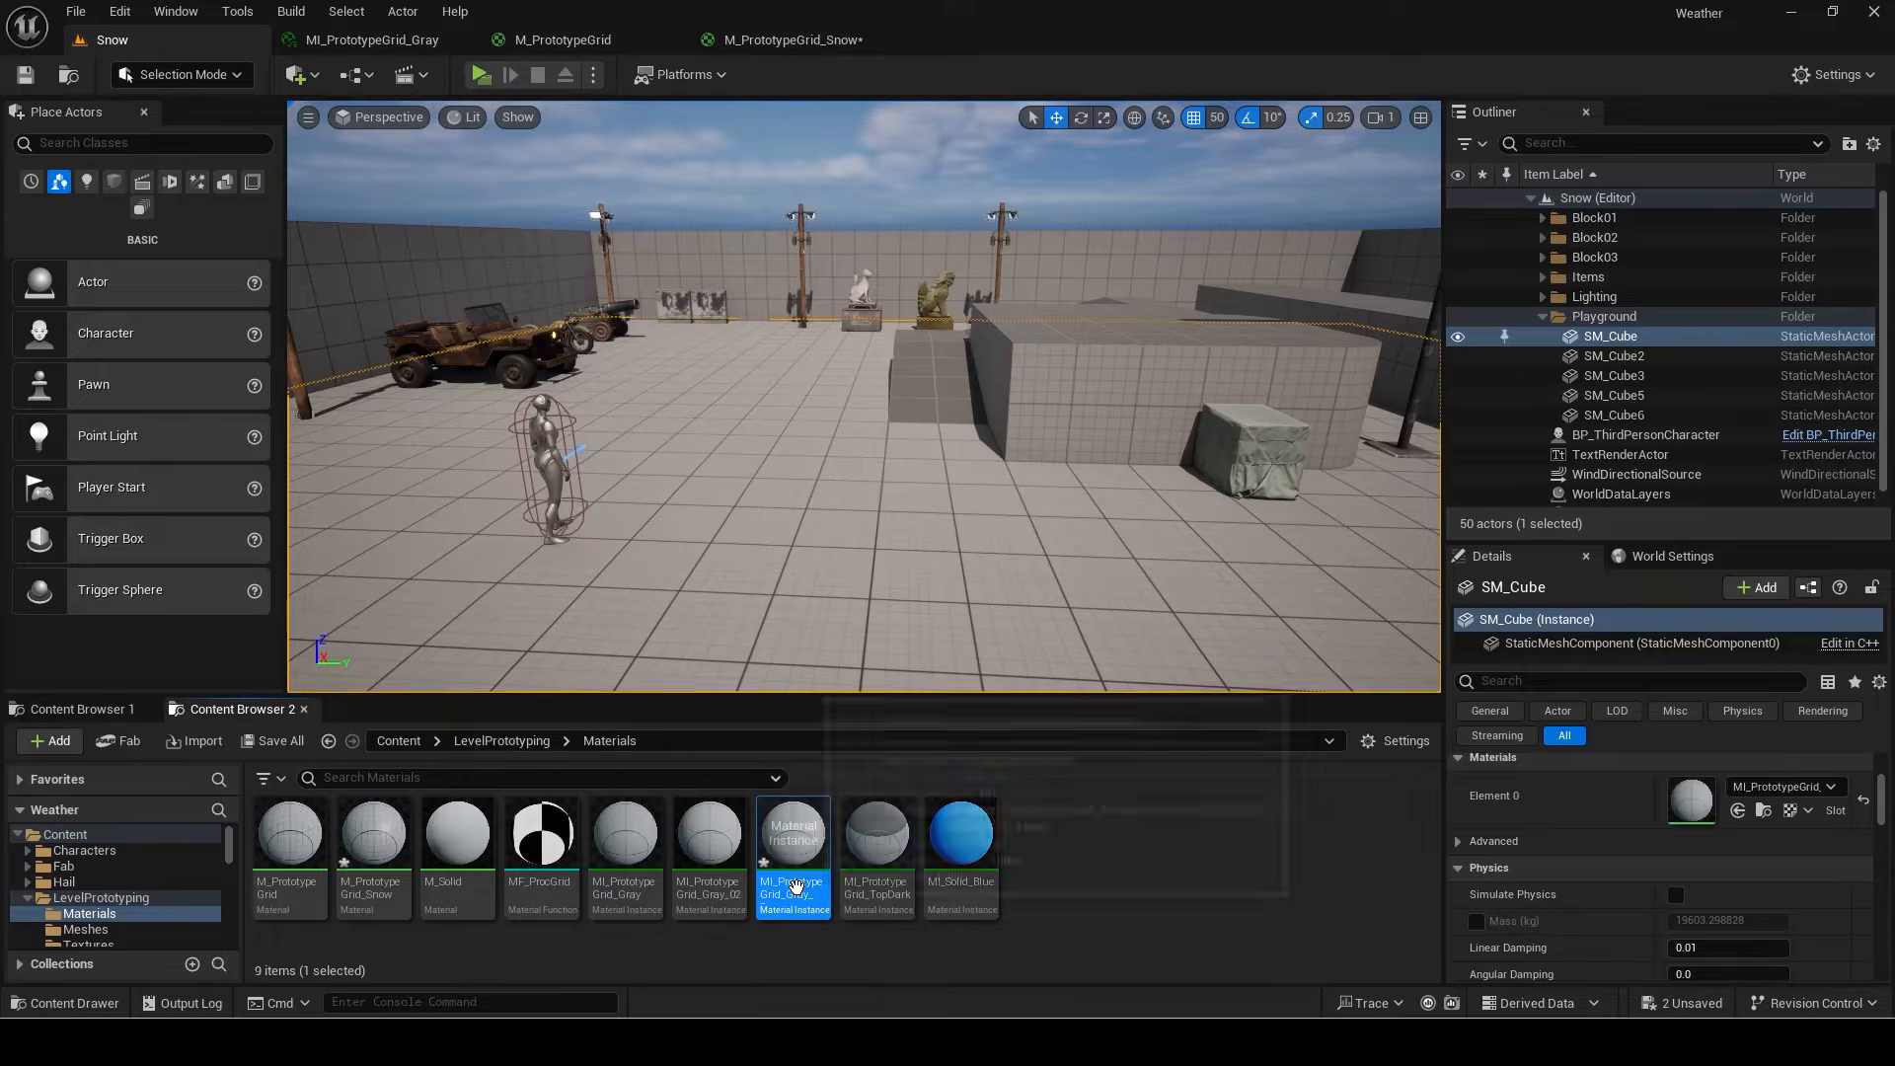
Step: Open the duplicated gray grid instance and set its parent to M_PrototypeGrid_Snow
double_click(795, 849)
click(1602, 426)
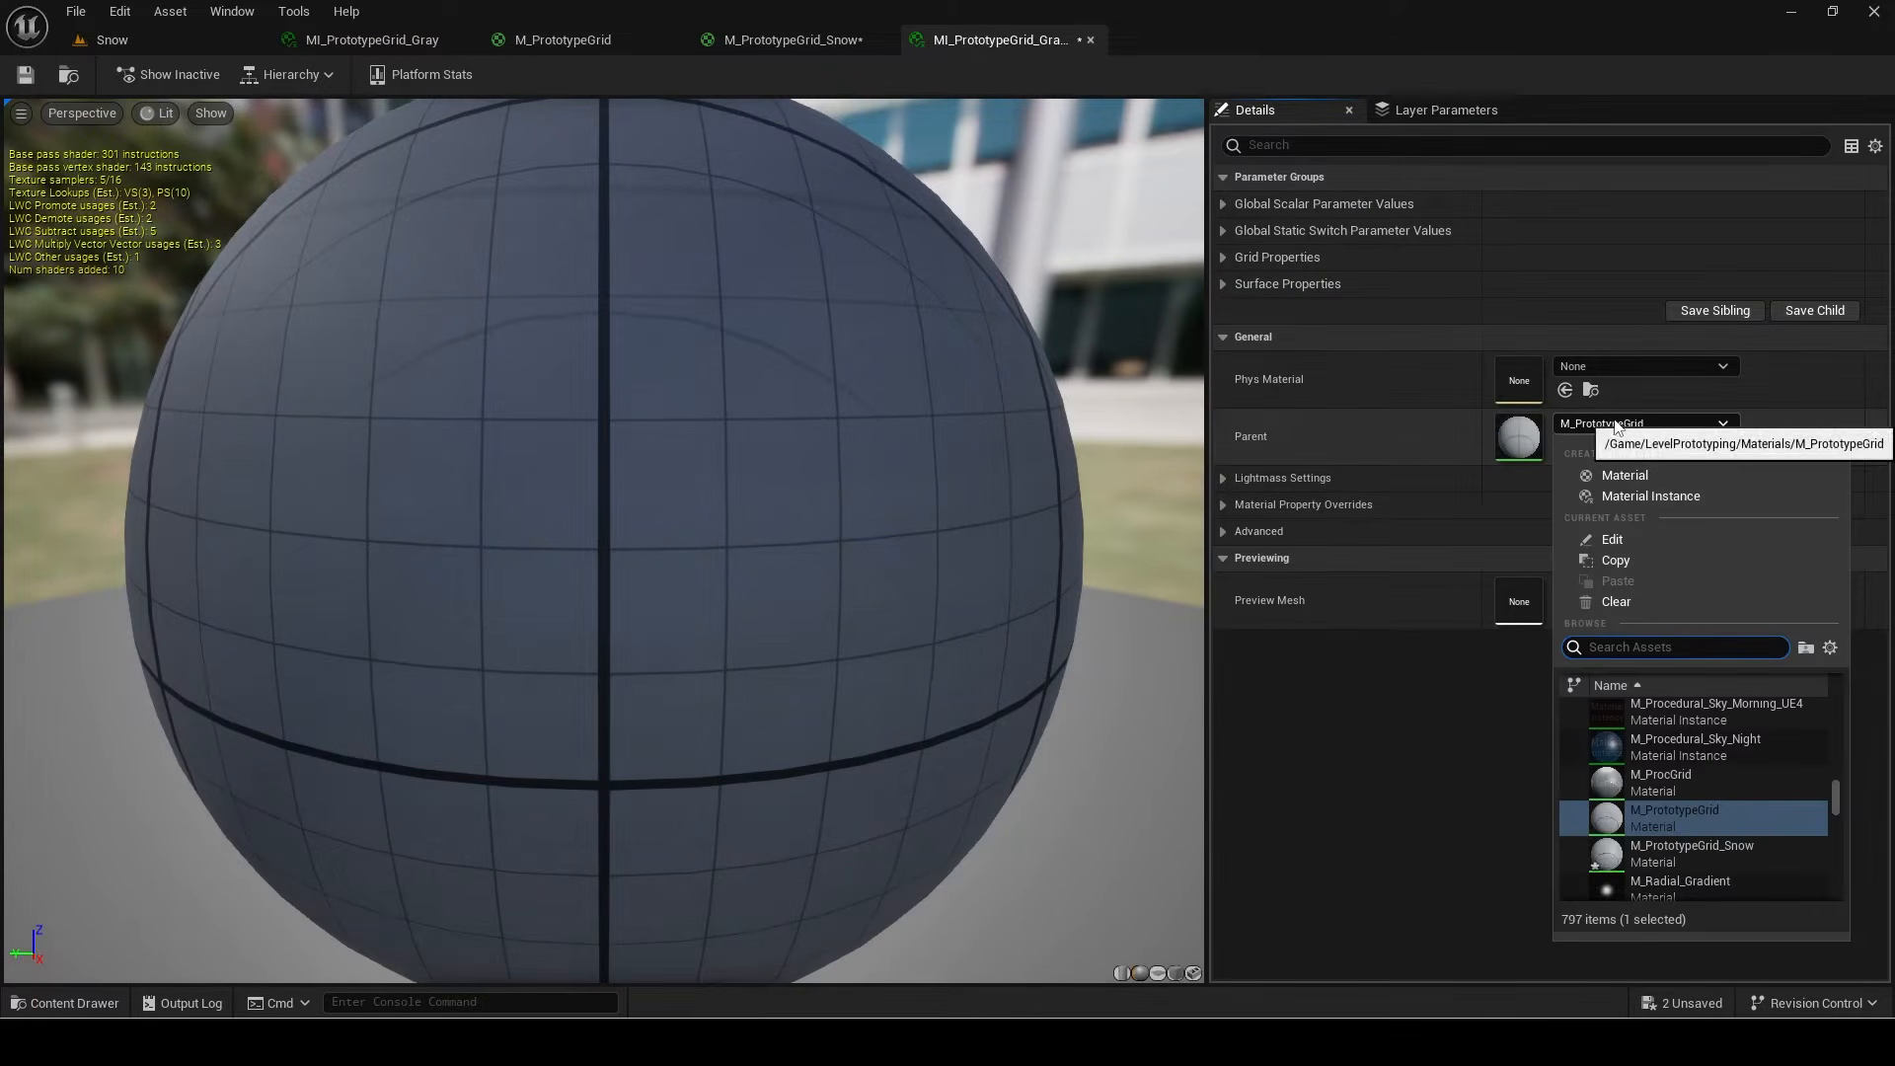
click(1688, 832)
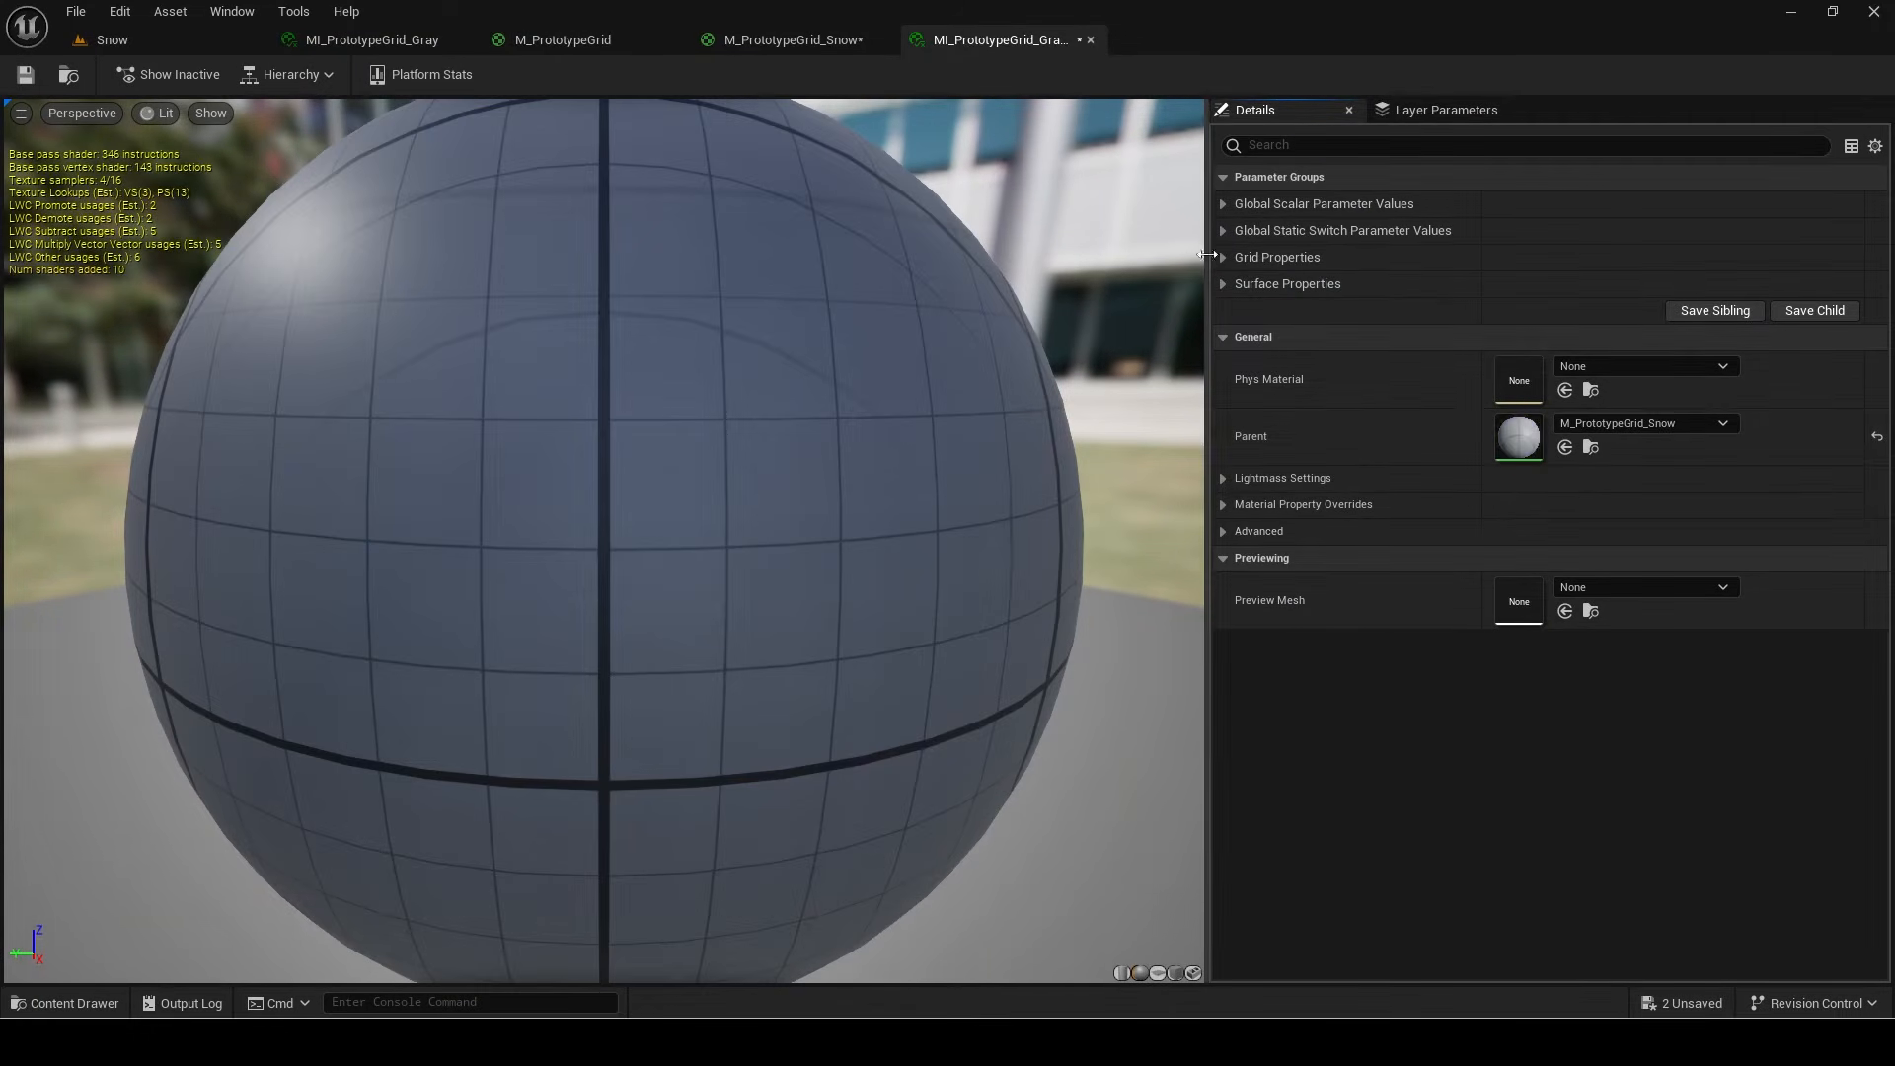
Step: Make sure the IsExterior? switch is enabled in the duplicated gray instance and save it
click(1223, 257)
click(1224, 257)
click(1228, 229)
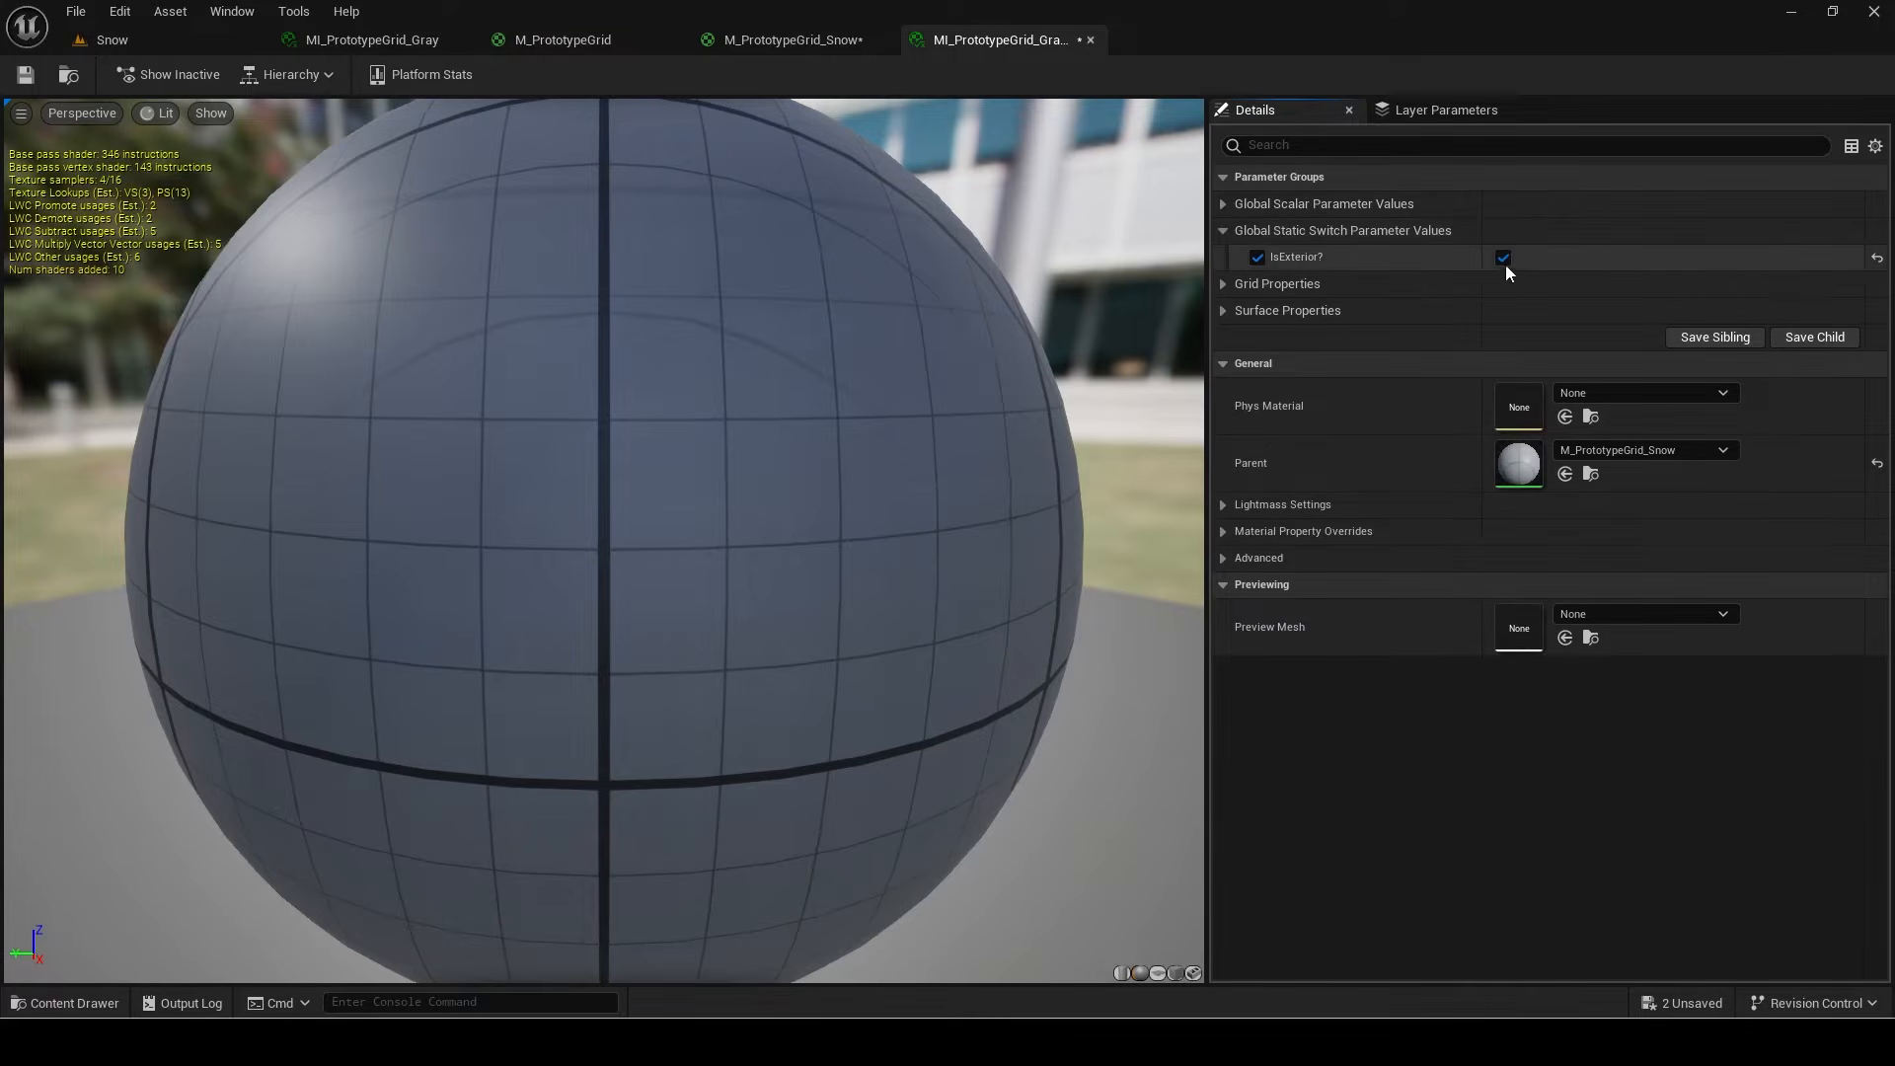
click(1503, 256)
click(26, 75)
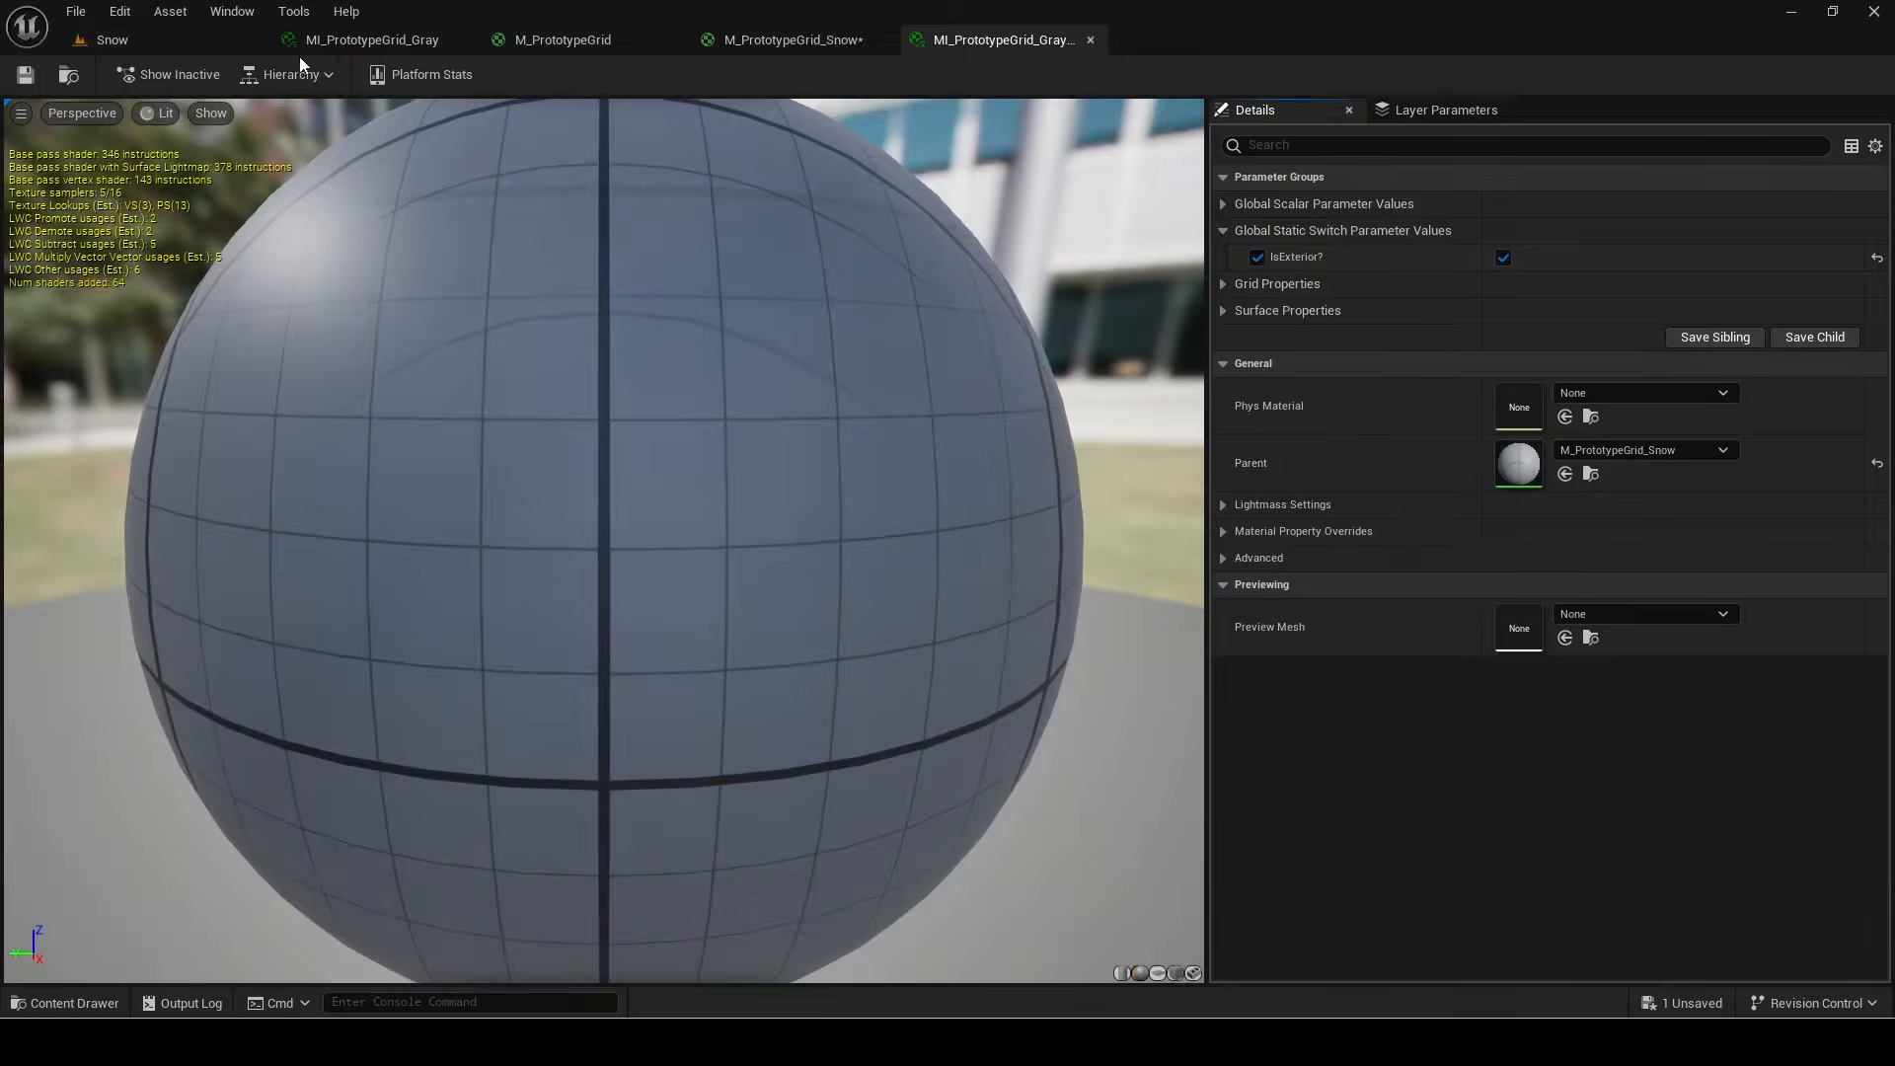
Step: Open the Rain_PC parameter collection in Rain/Surface and set SnowAmount's default value to 4
click(178, 40)
click(29, 897)
click(69, 929)
double_click(373, 834)
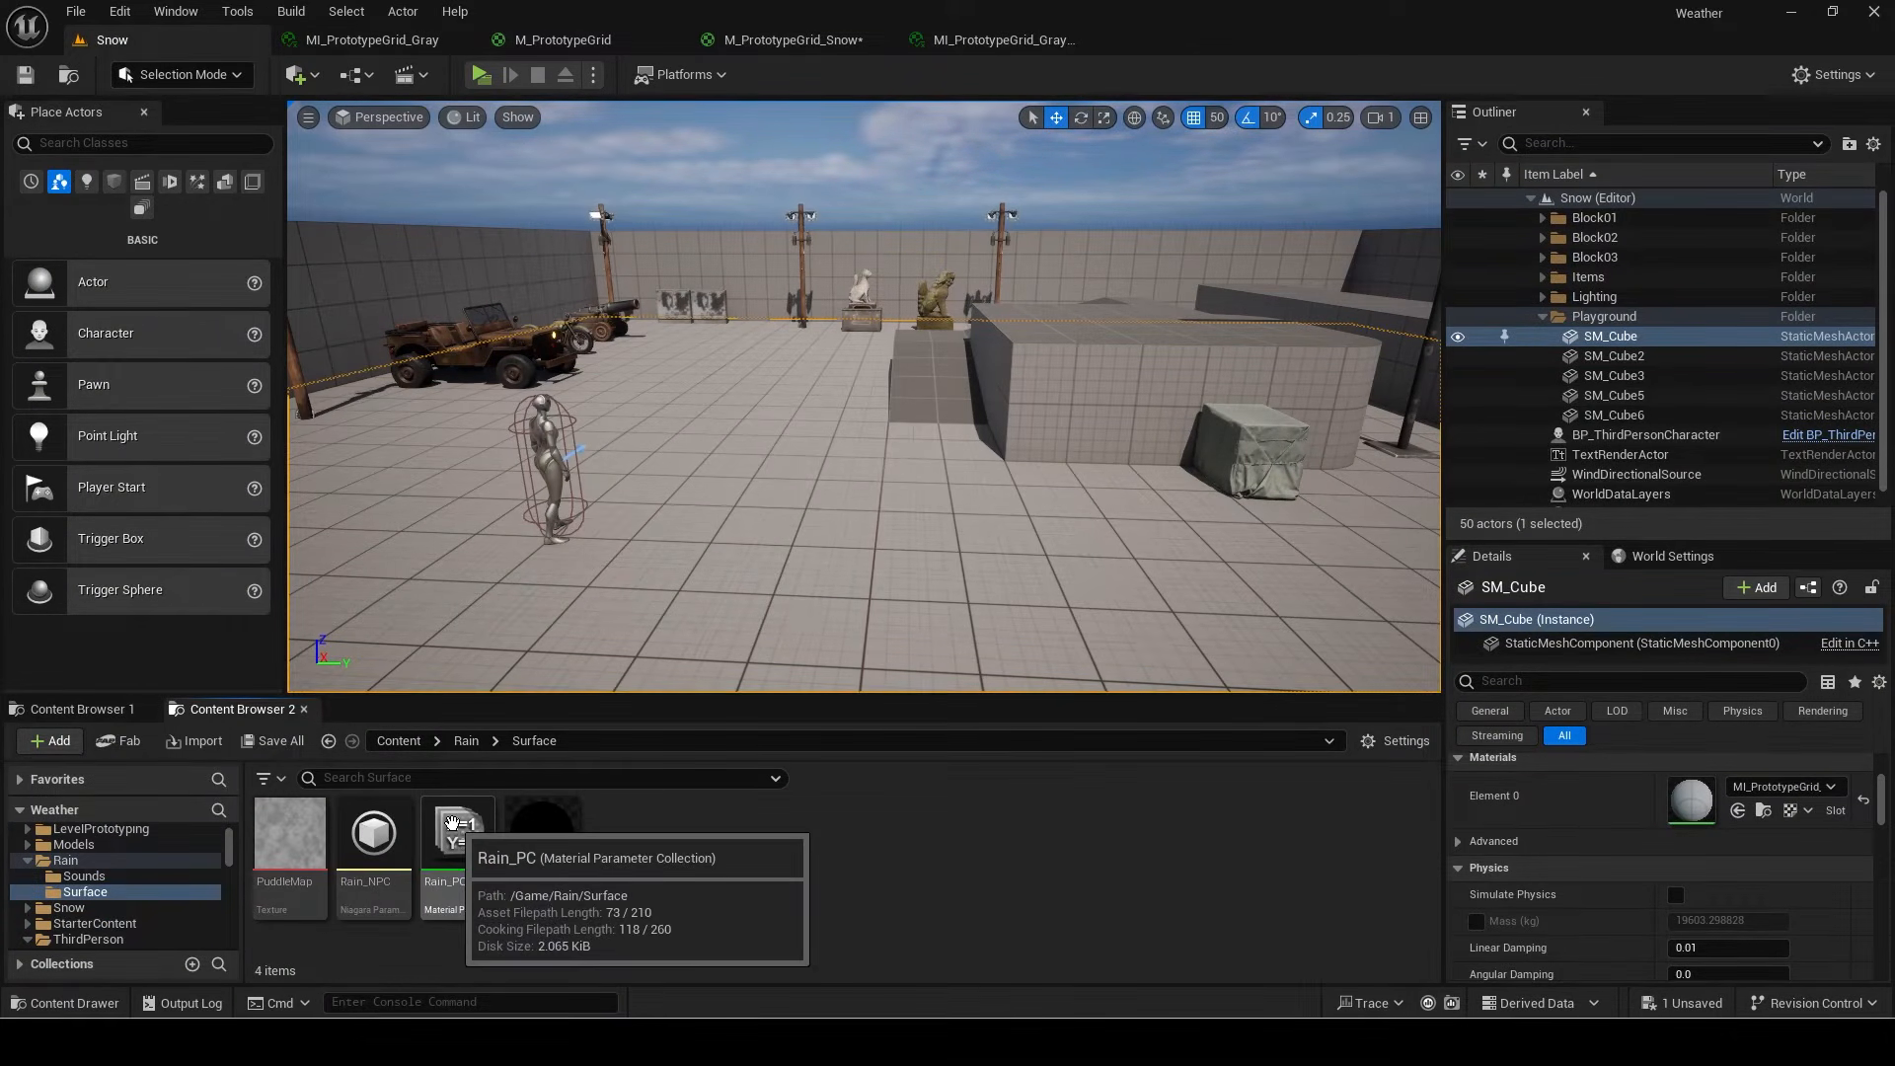
double_click(437, 822)
click(793, 312)
text(4)
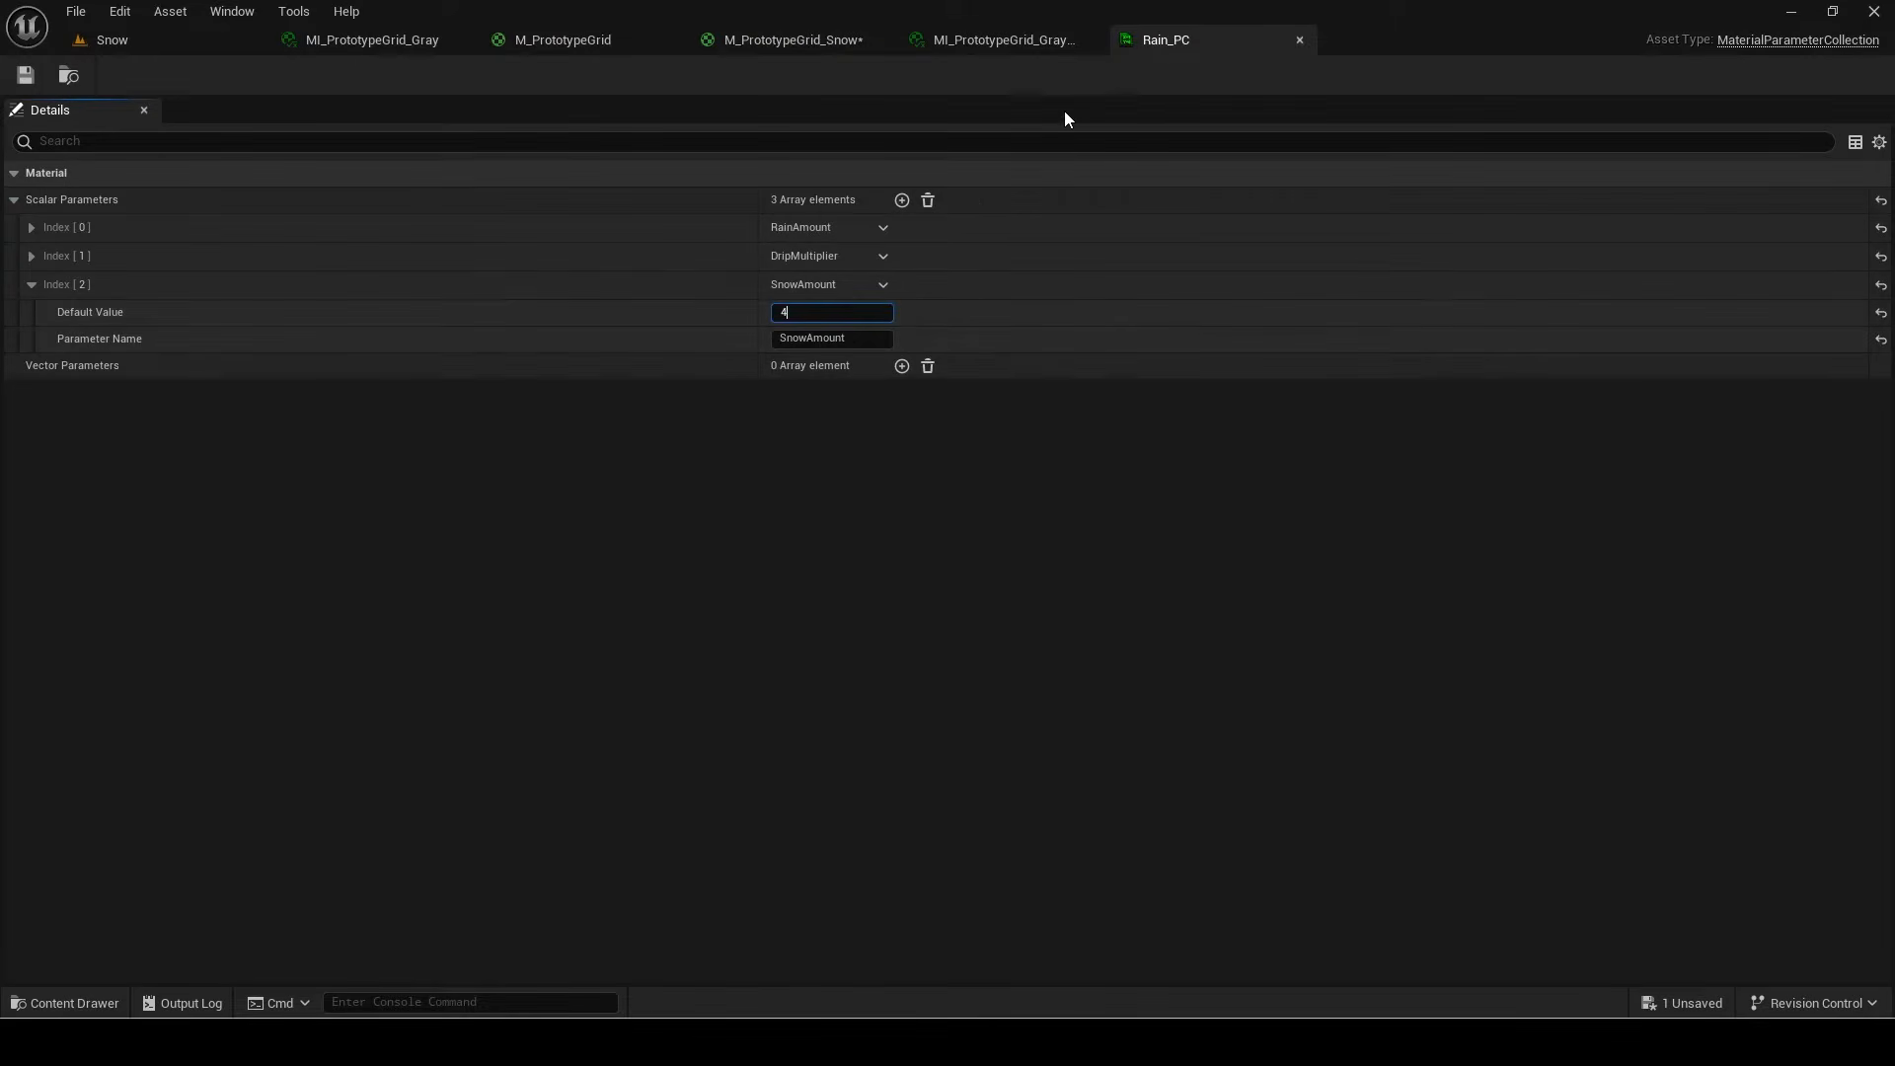
Step: Assign the duplicated gray snow instance to Element 0 of the floor cube SM_Cube in the Snow level
click(111, 39)
key(w)
right_drag(997, 387, 1048, 449)
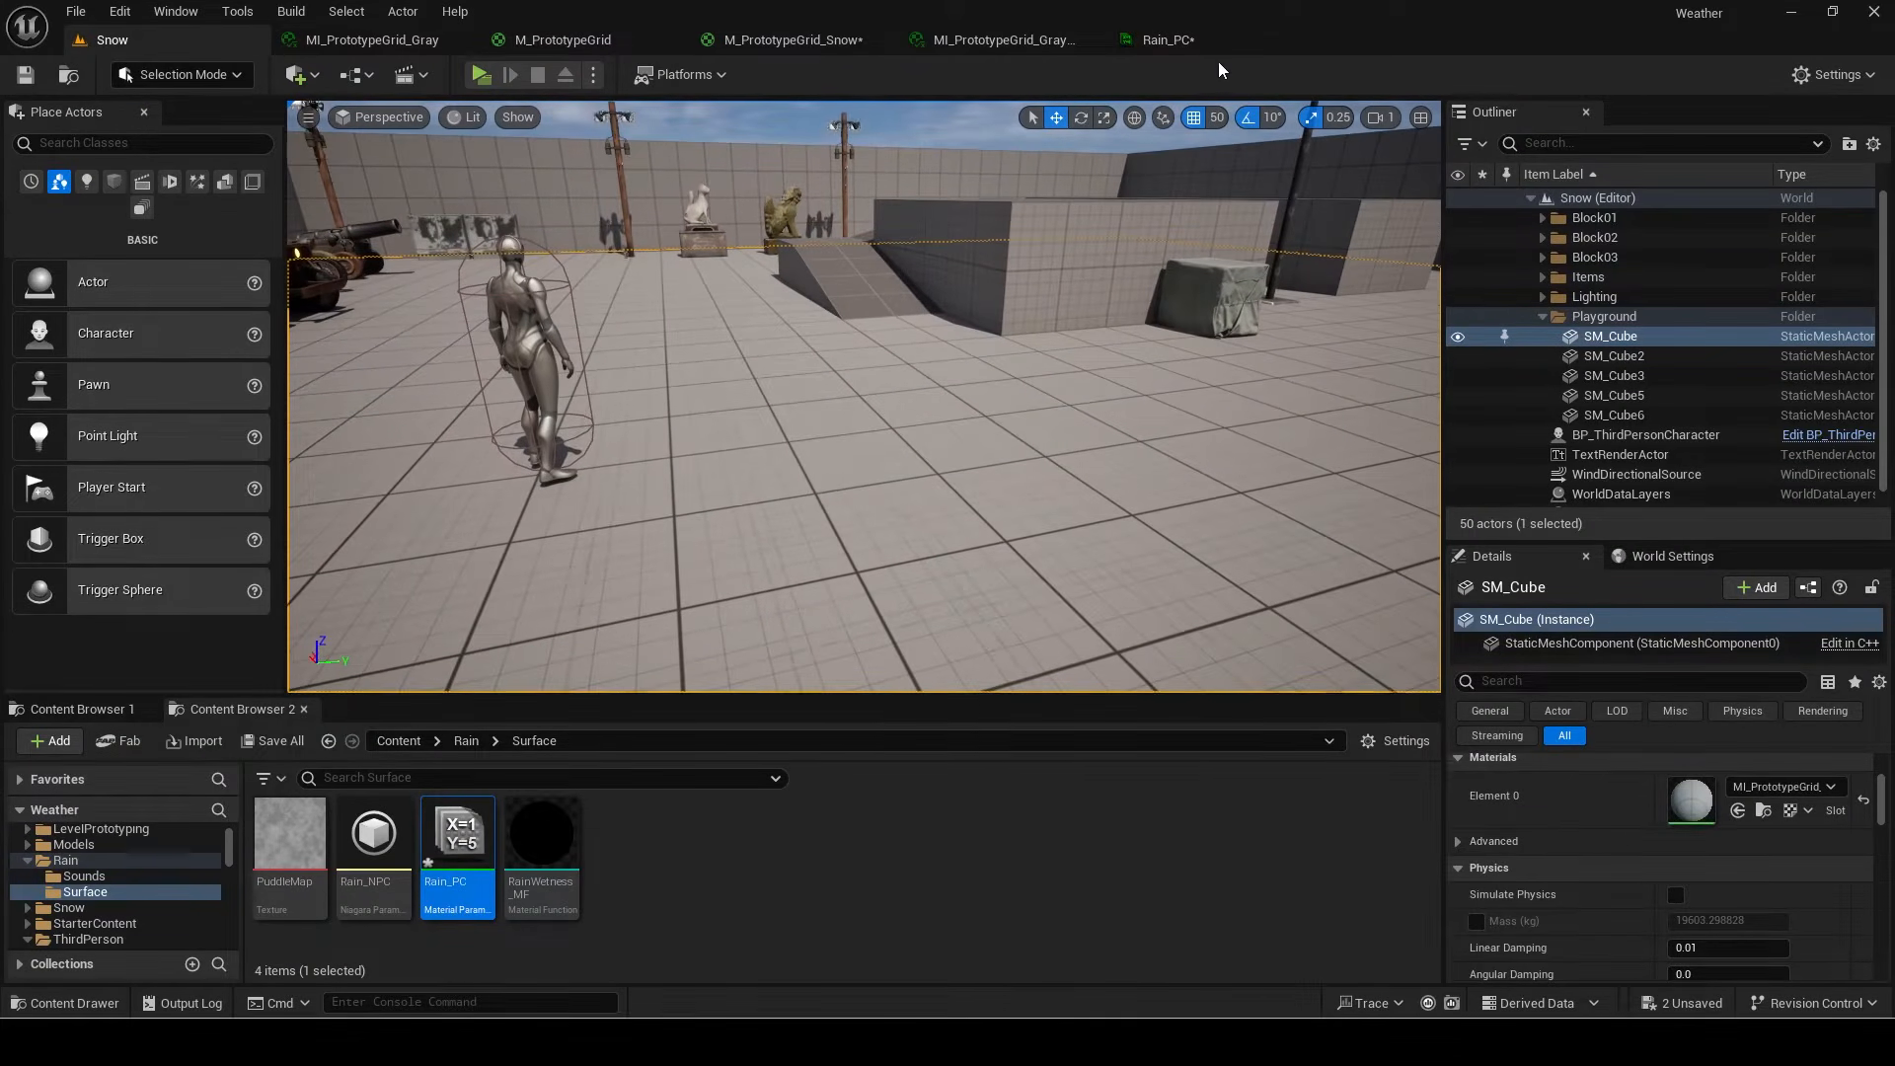
click(1764, 809)
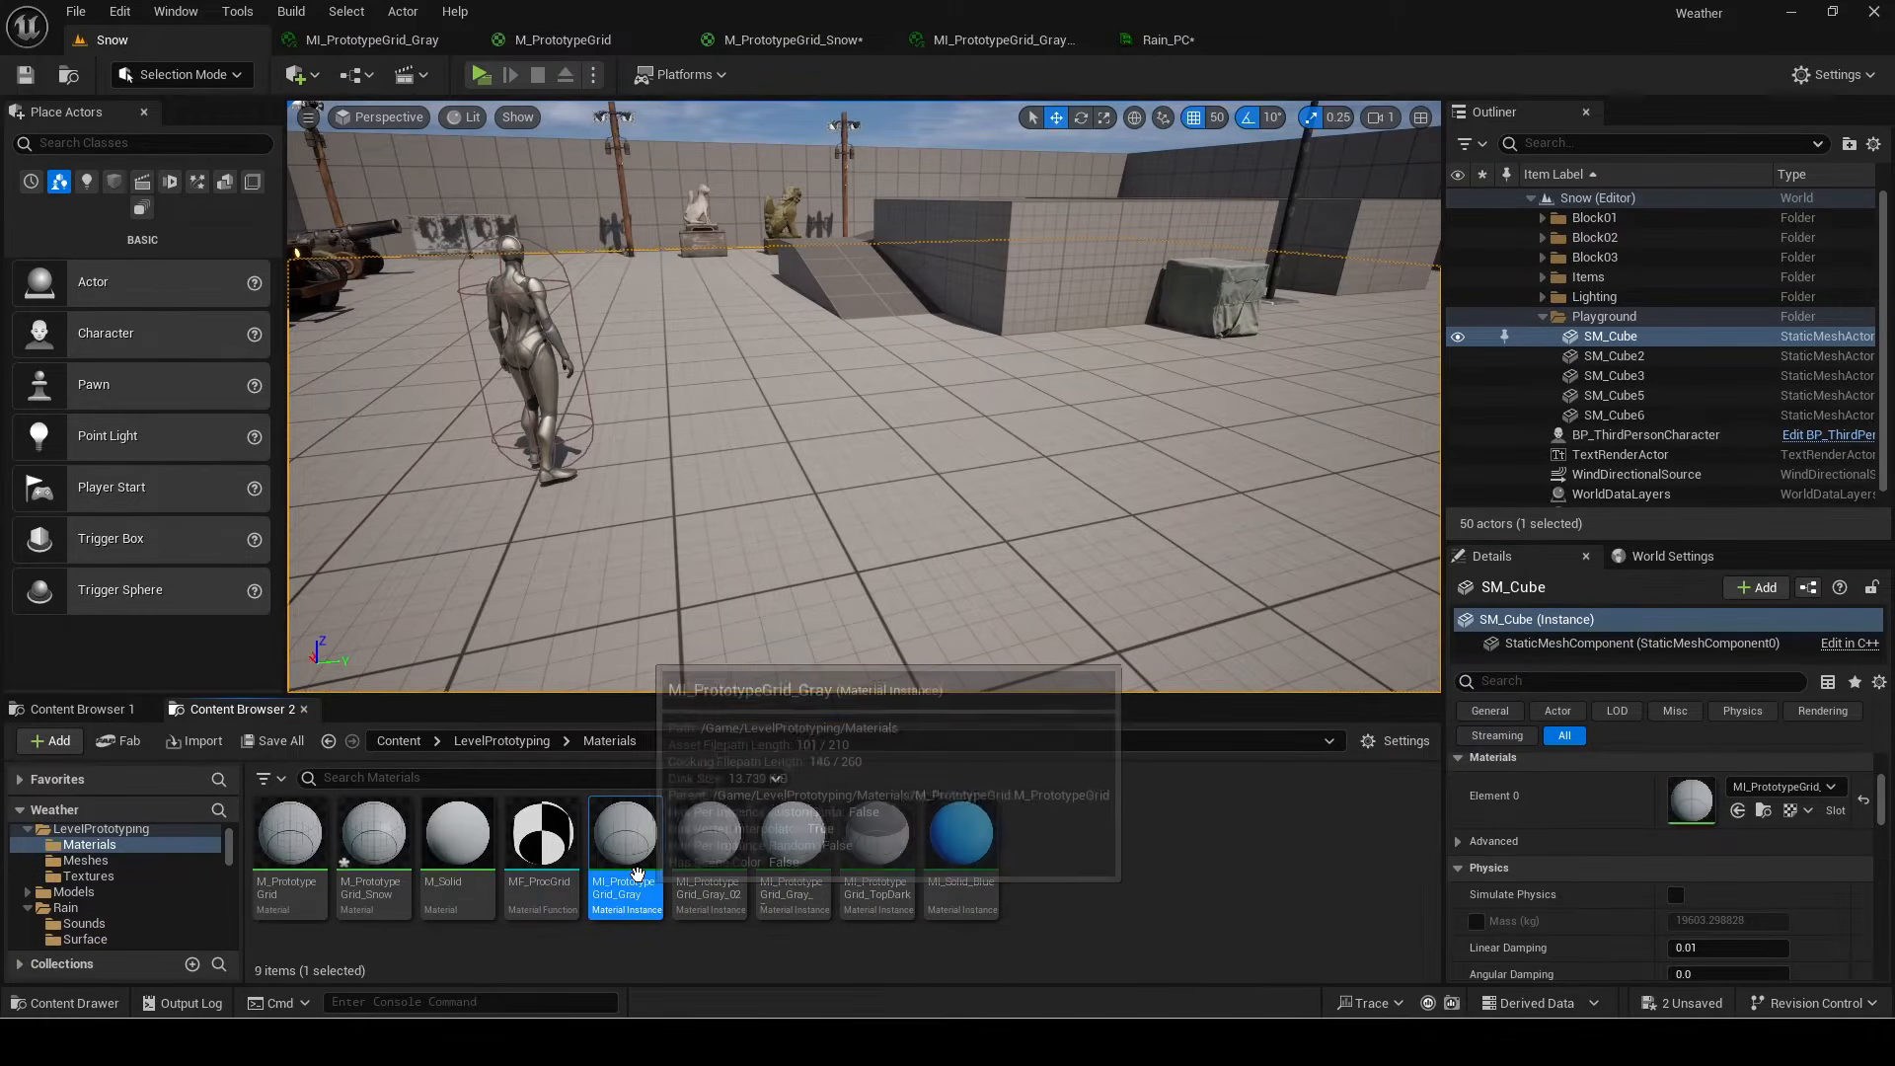
click(794, 839)
drag(793, 839, 1692, 799)
Step: Float the Rain_PC editor over the level, try lower snow levels, and set SnowAmount's default value to 2
drag(1168, 39, 1194, 173)
click(198, 41)
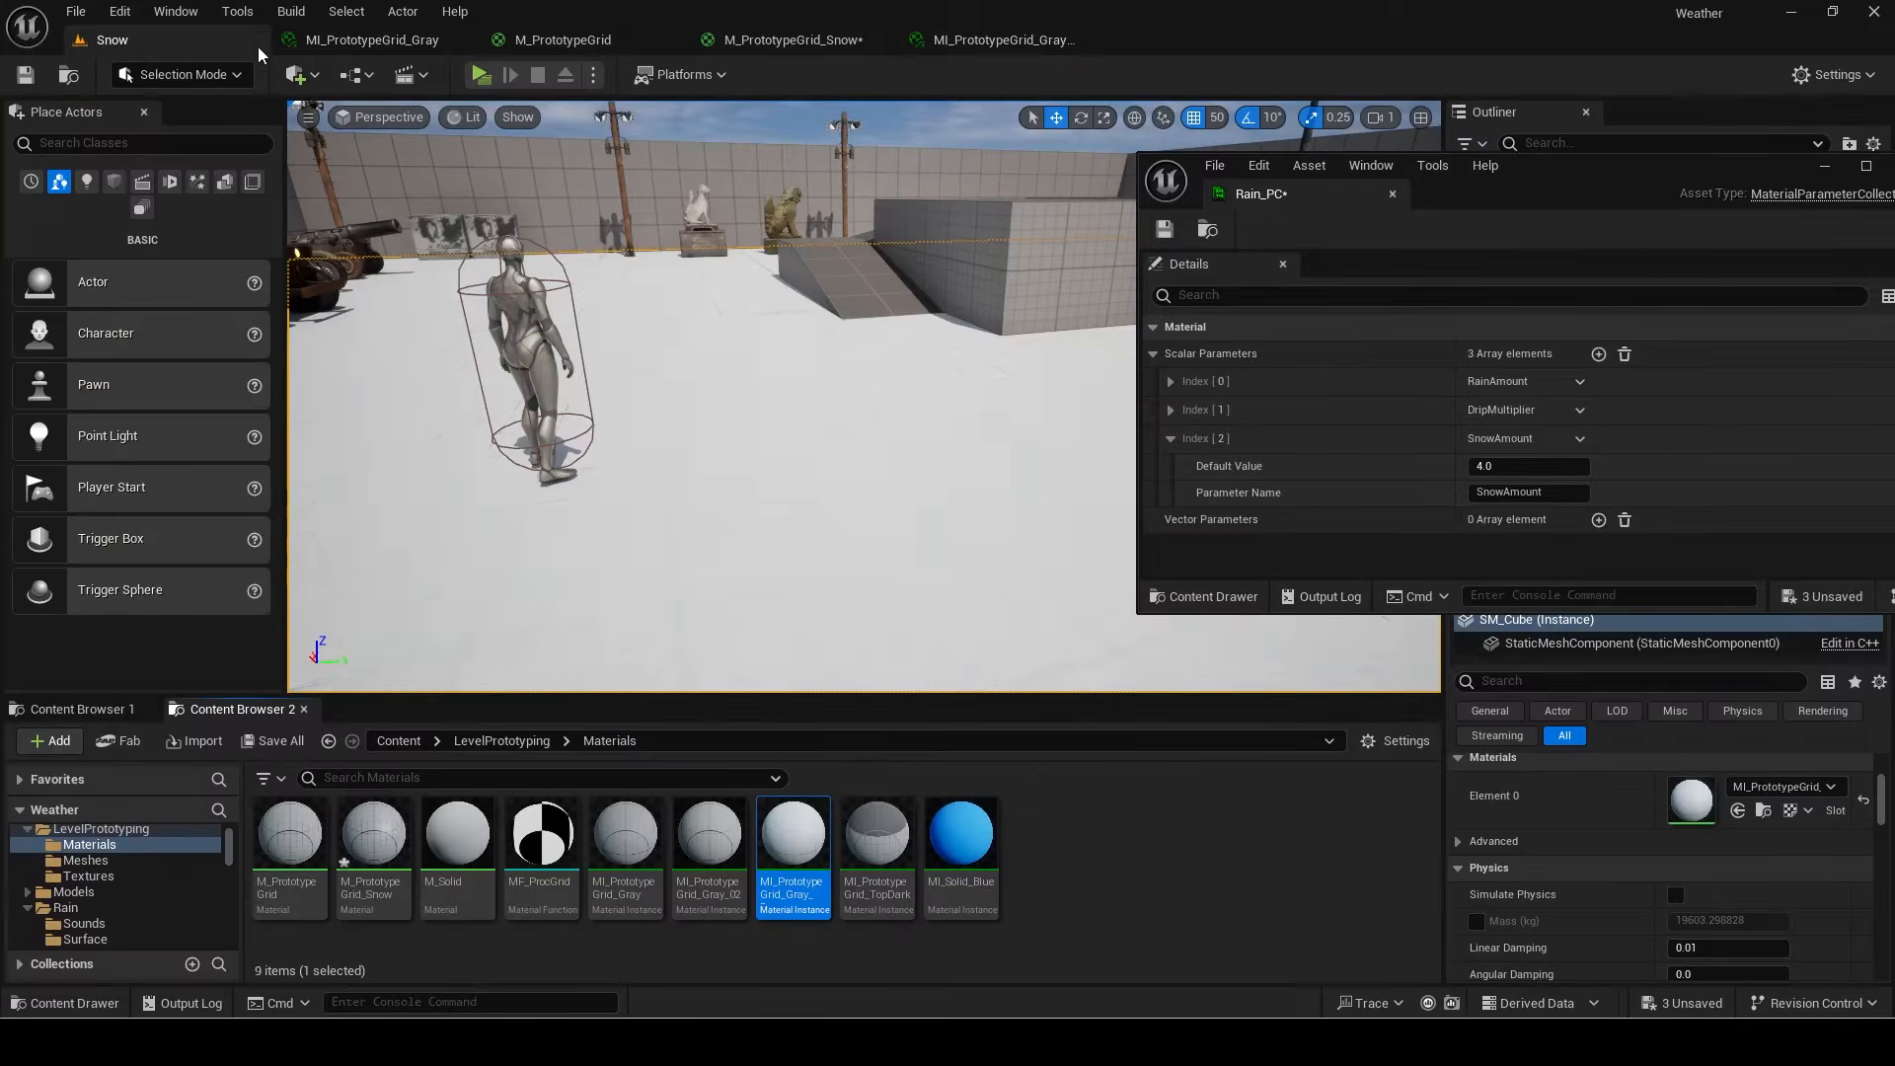
drag(1506, 466, 1481, 466)
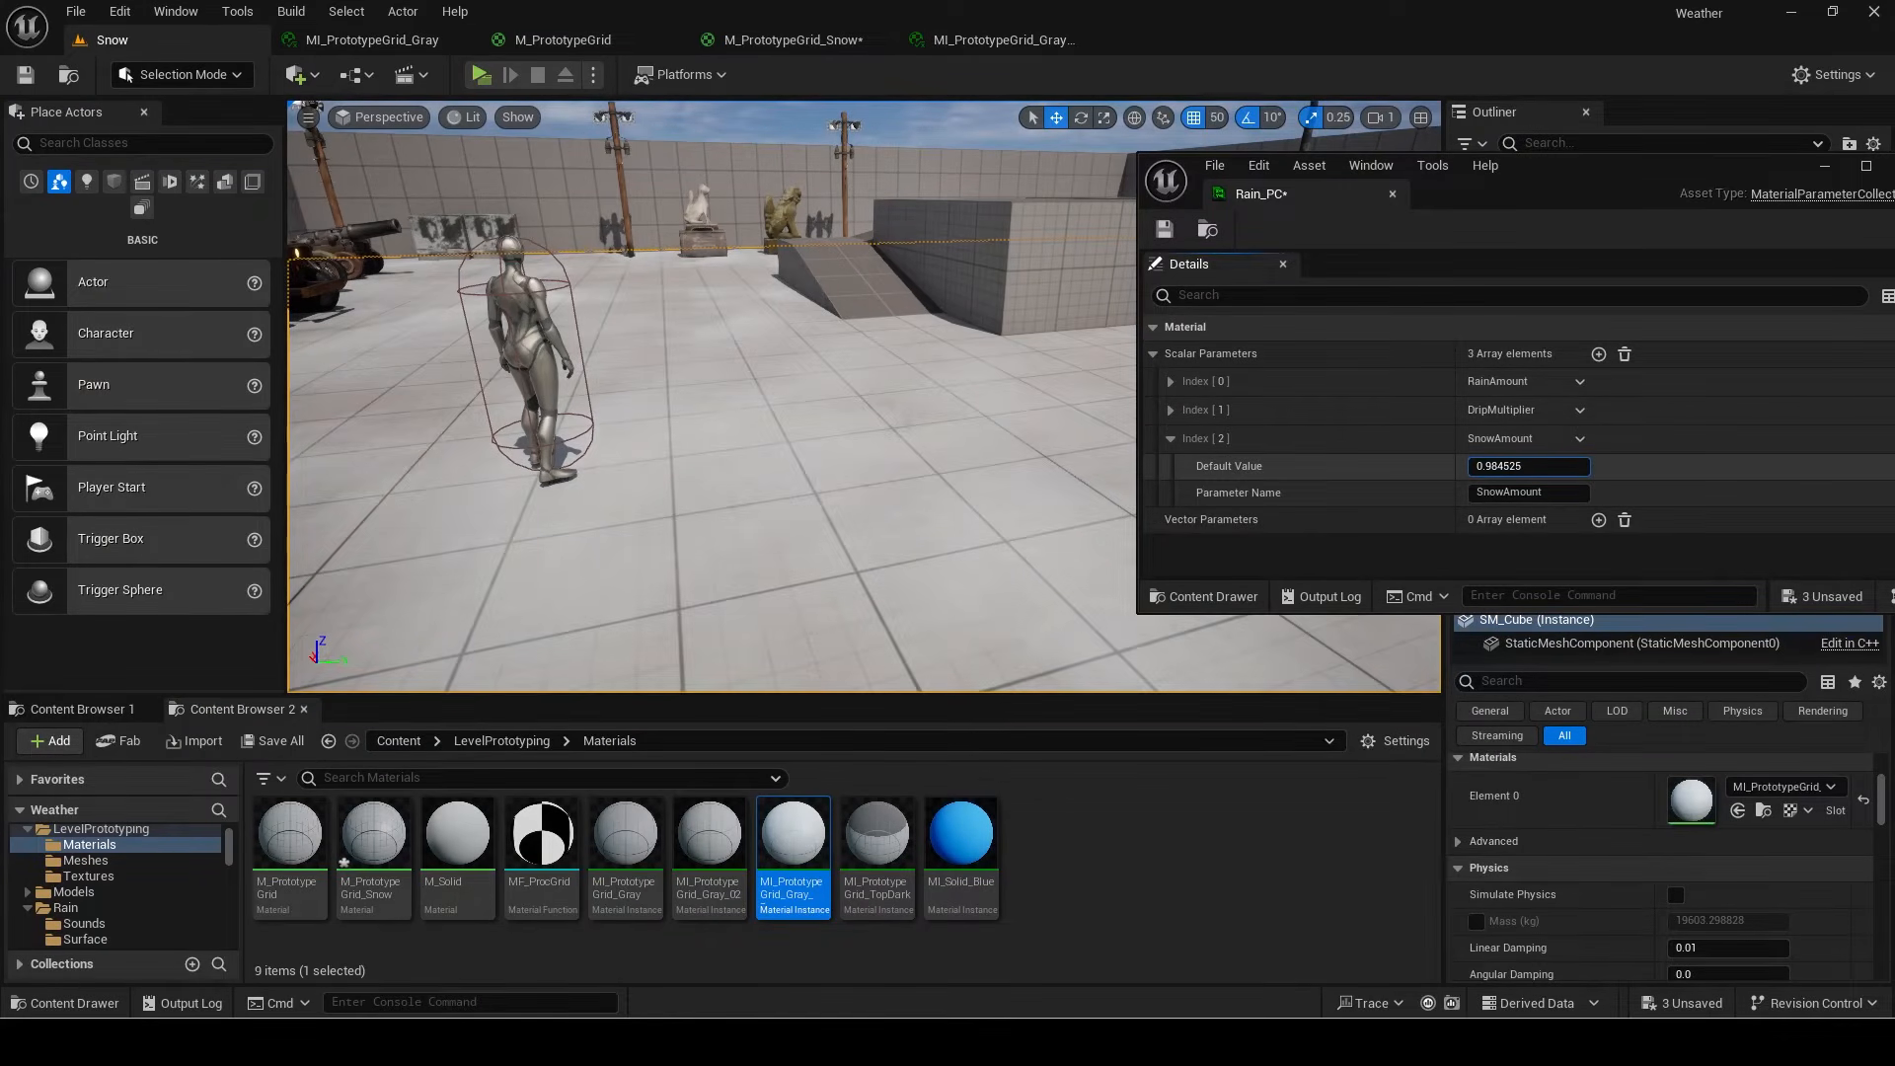
text(2)
key(Return)
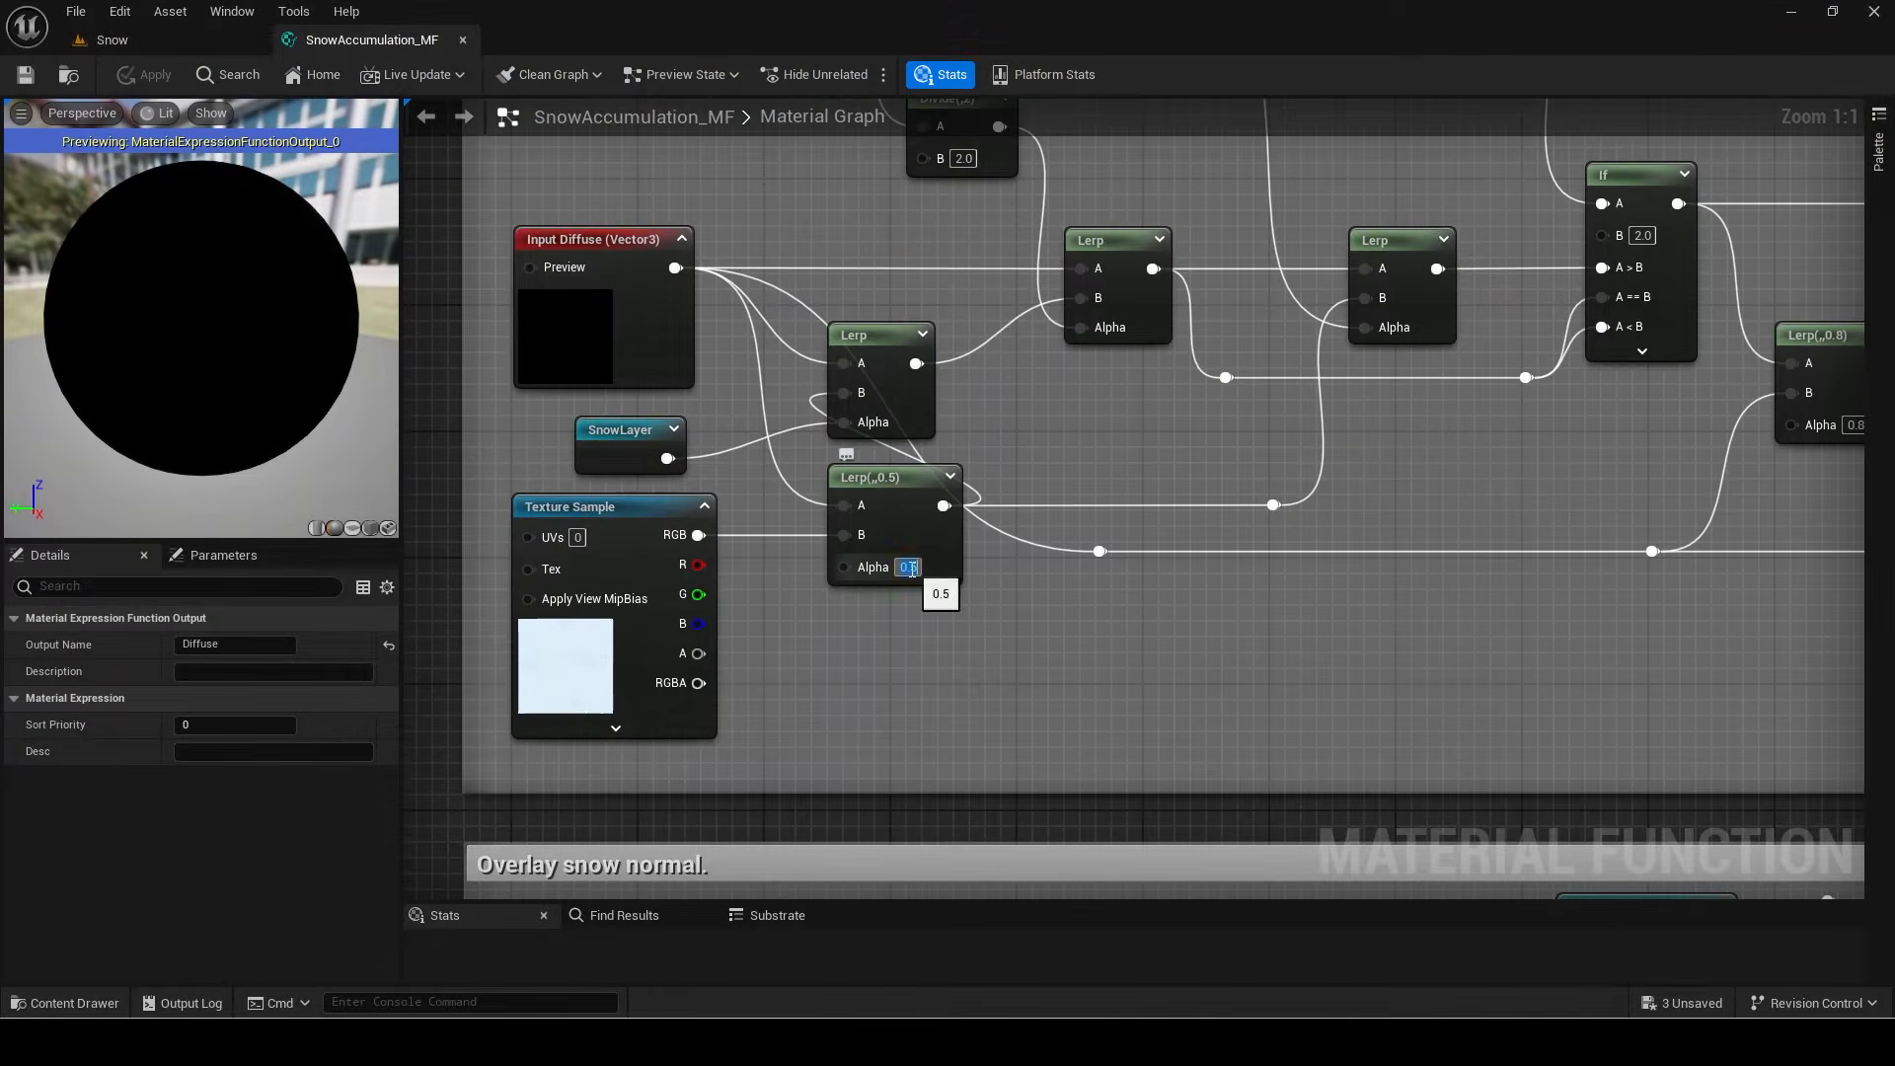
Step: Set the Alpha of the Lerp fed by the snow Texture Sample to 0.7 in SnowAccumulation_MF
right_drag(900, 628, 925, 601)
text(0.7)
key(Return)
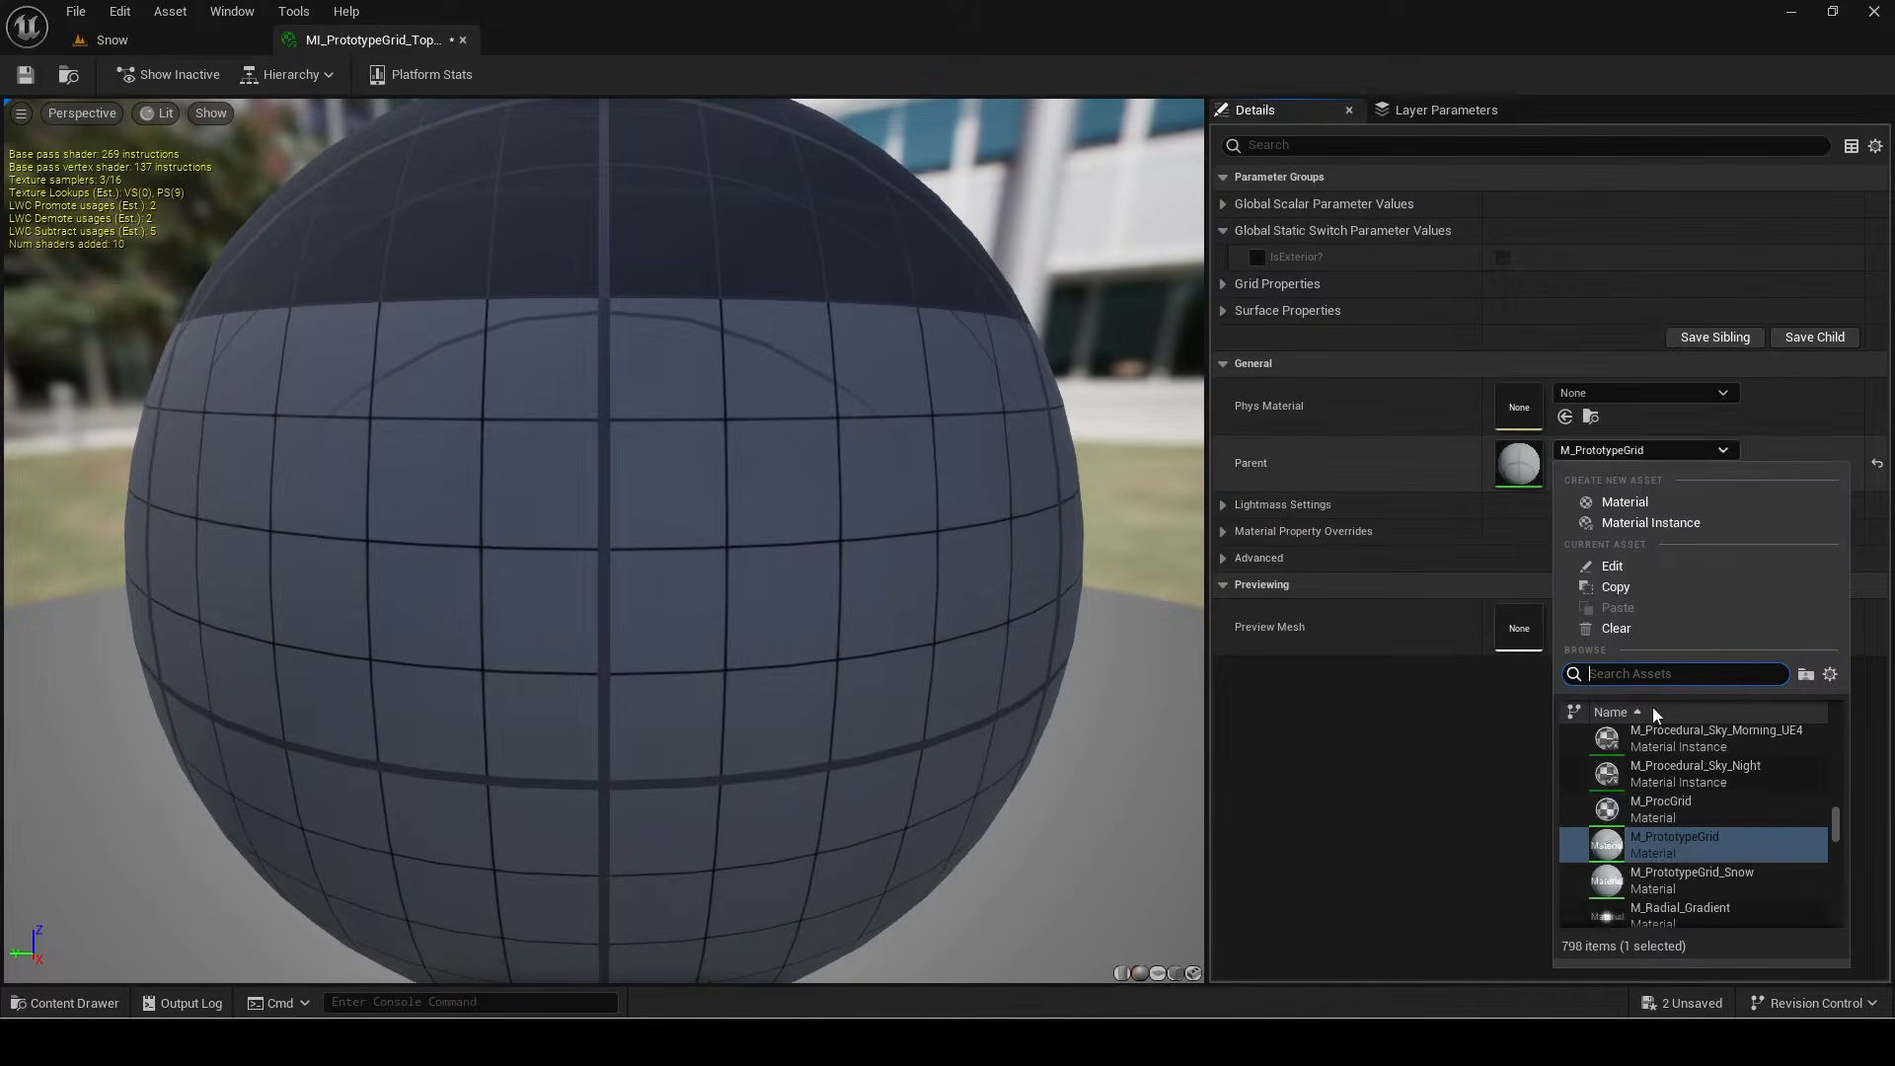
Step: Set the copied TopDark instance's parent to M_PrototypeGrid_Snow, override its IsExterior? parameter, and close the instance
click(1692, 878)
click(1257, 258)
click(463, 41)
Step: Select all cube, ramp and quarter-cylinder pieces of Block01 and assign the copied TopDark snow instance to them
click(916, 393)
ctrl+click(790, 375)
ctrl+click(746, 252)
ctrl+click(868, 173)
ctrl+click(987, 129)
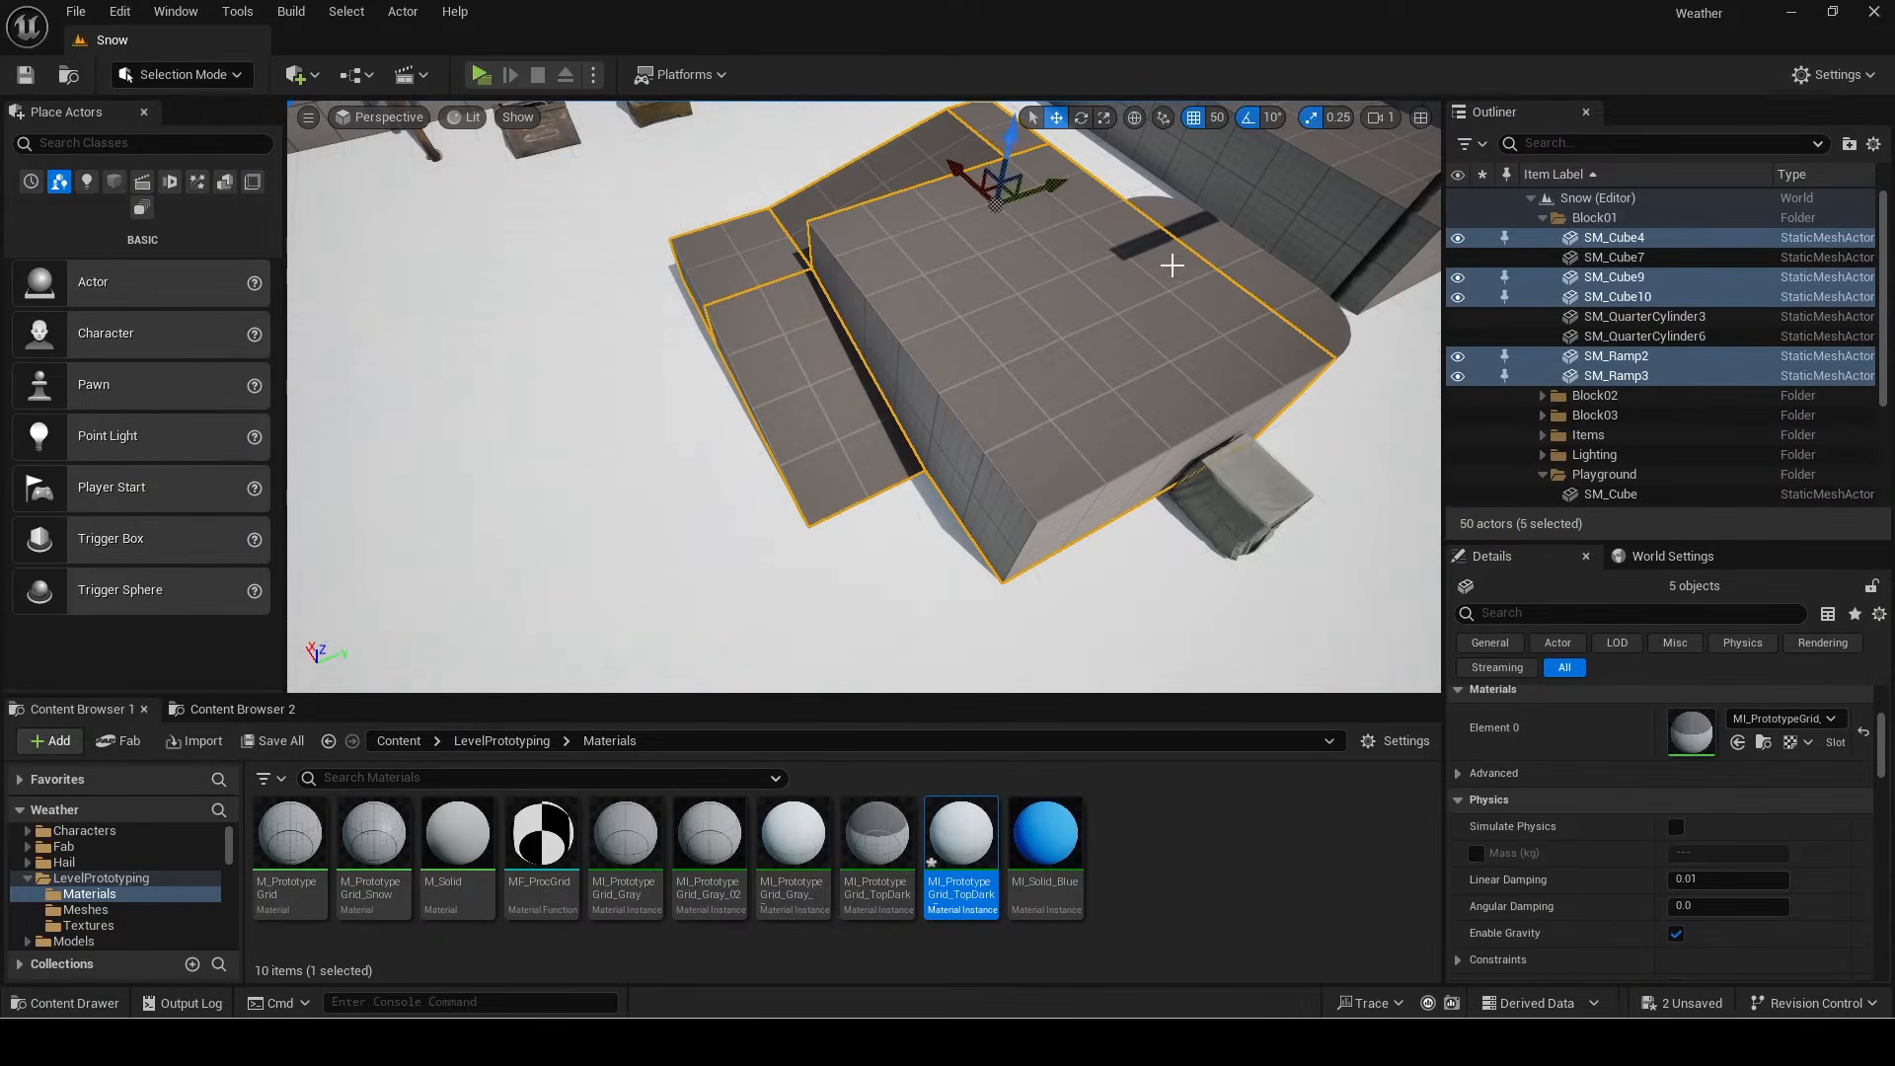
ctrl+click(1173, 219)
ctrl+click(1227, 253)
ctrl+click(1283, 295)
drag(957, 825, 1692, 731)
Step: Select the pieces of the Block02 and Block03 structures and give them the copied TopDark snow instance
right_drag(987, 395, 987, 464)
click(681, 436)
click(677, 435)
ctrl+click(652, 459)
ctrl+click(637, 502)
ctrl+click(696, 457)
ctrl+click(997, 504)
ctrl+click(1076, 503)
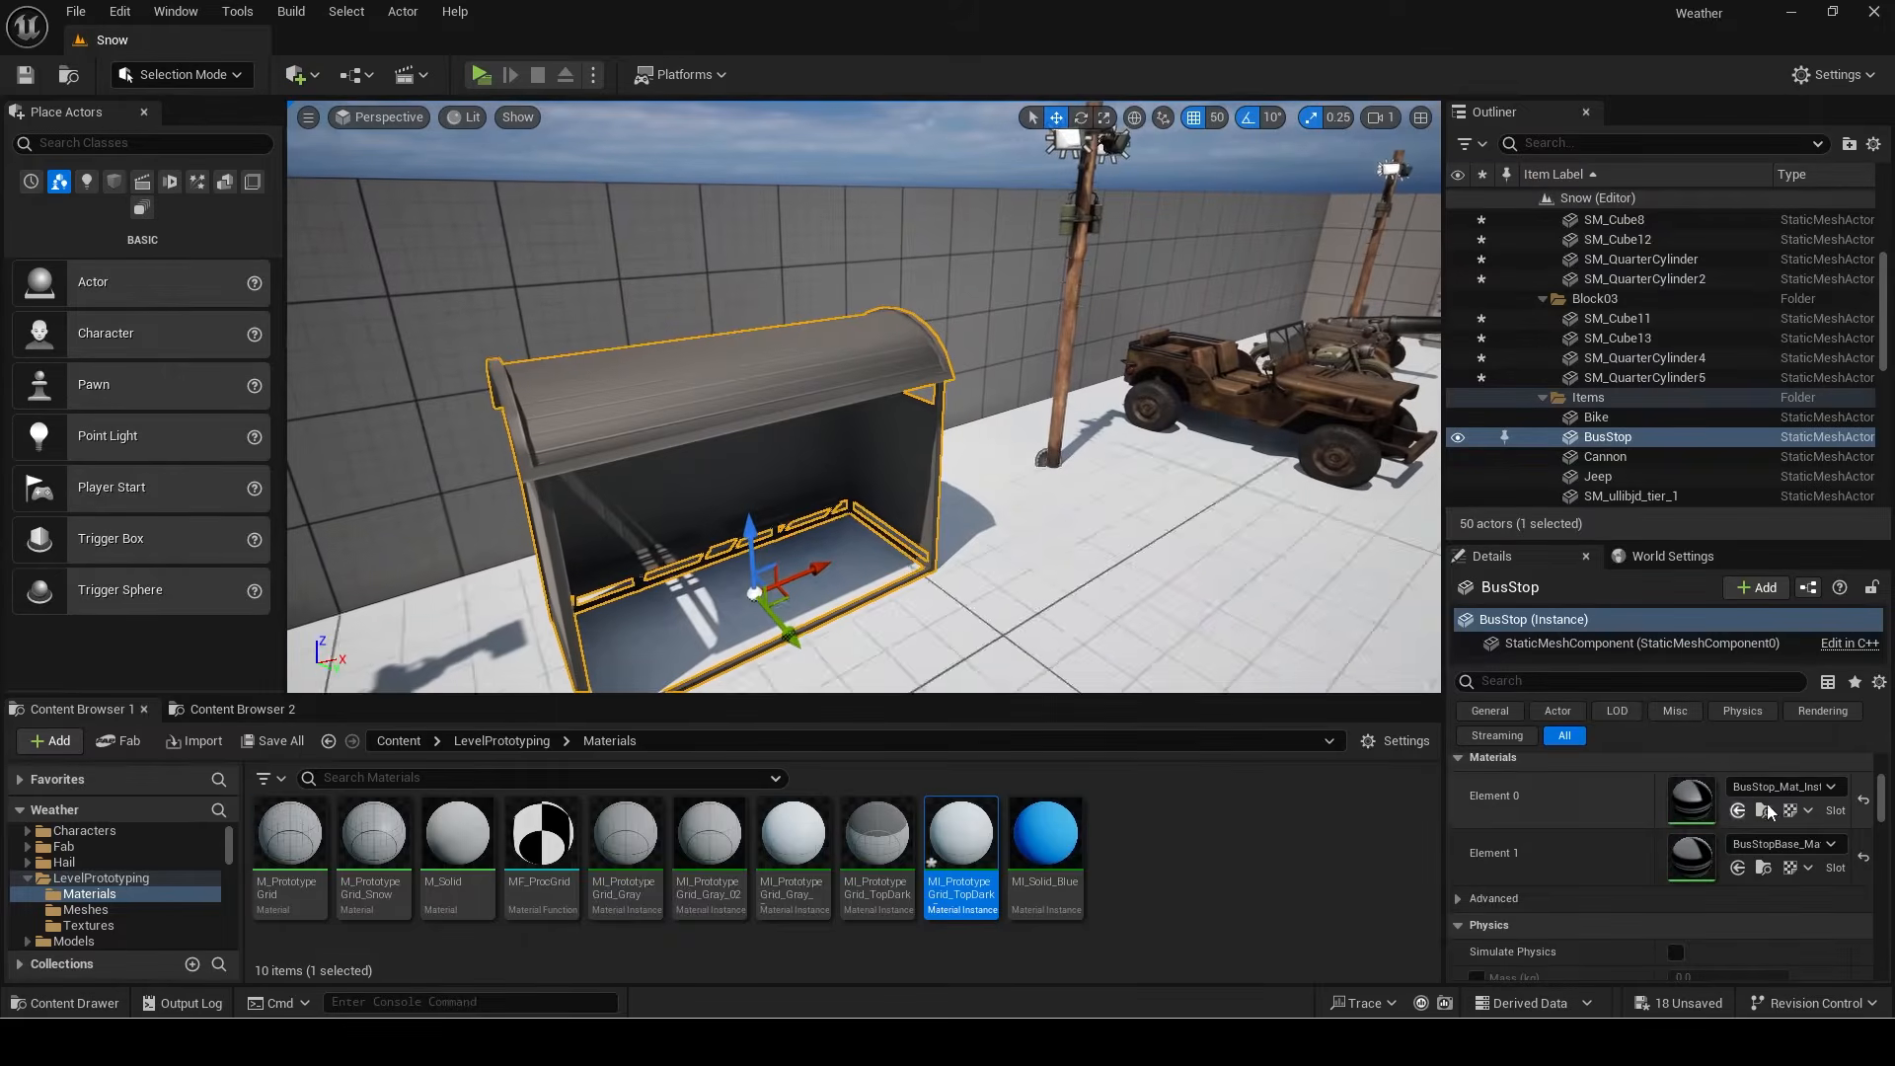
Step: Locate the bus stop's material instance BusStop_Mat_Inst and open its parent material Master_Mat
click(1767, 803)
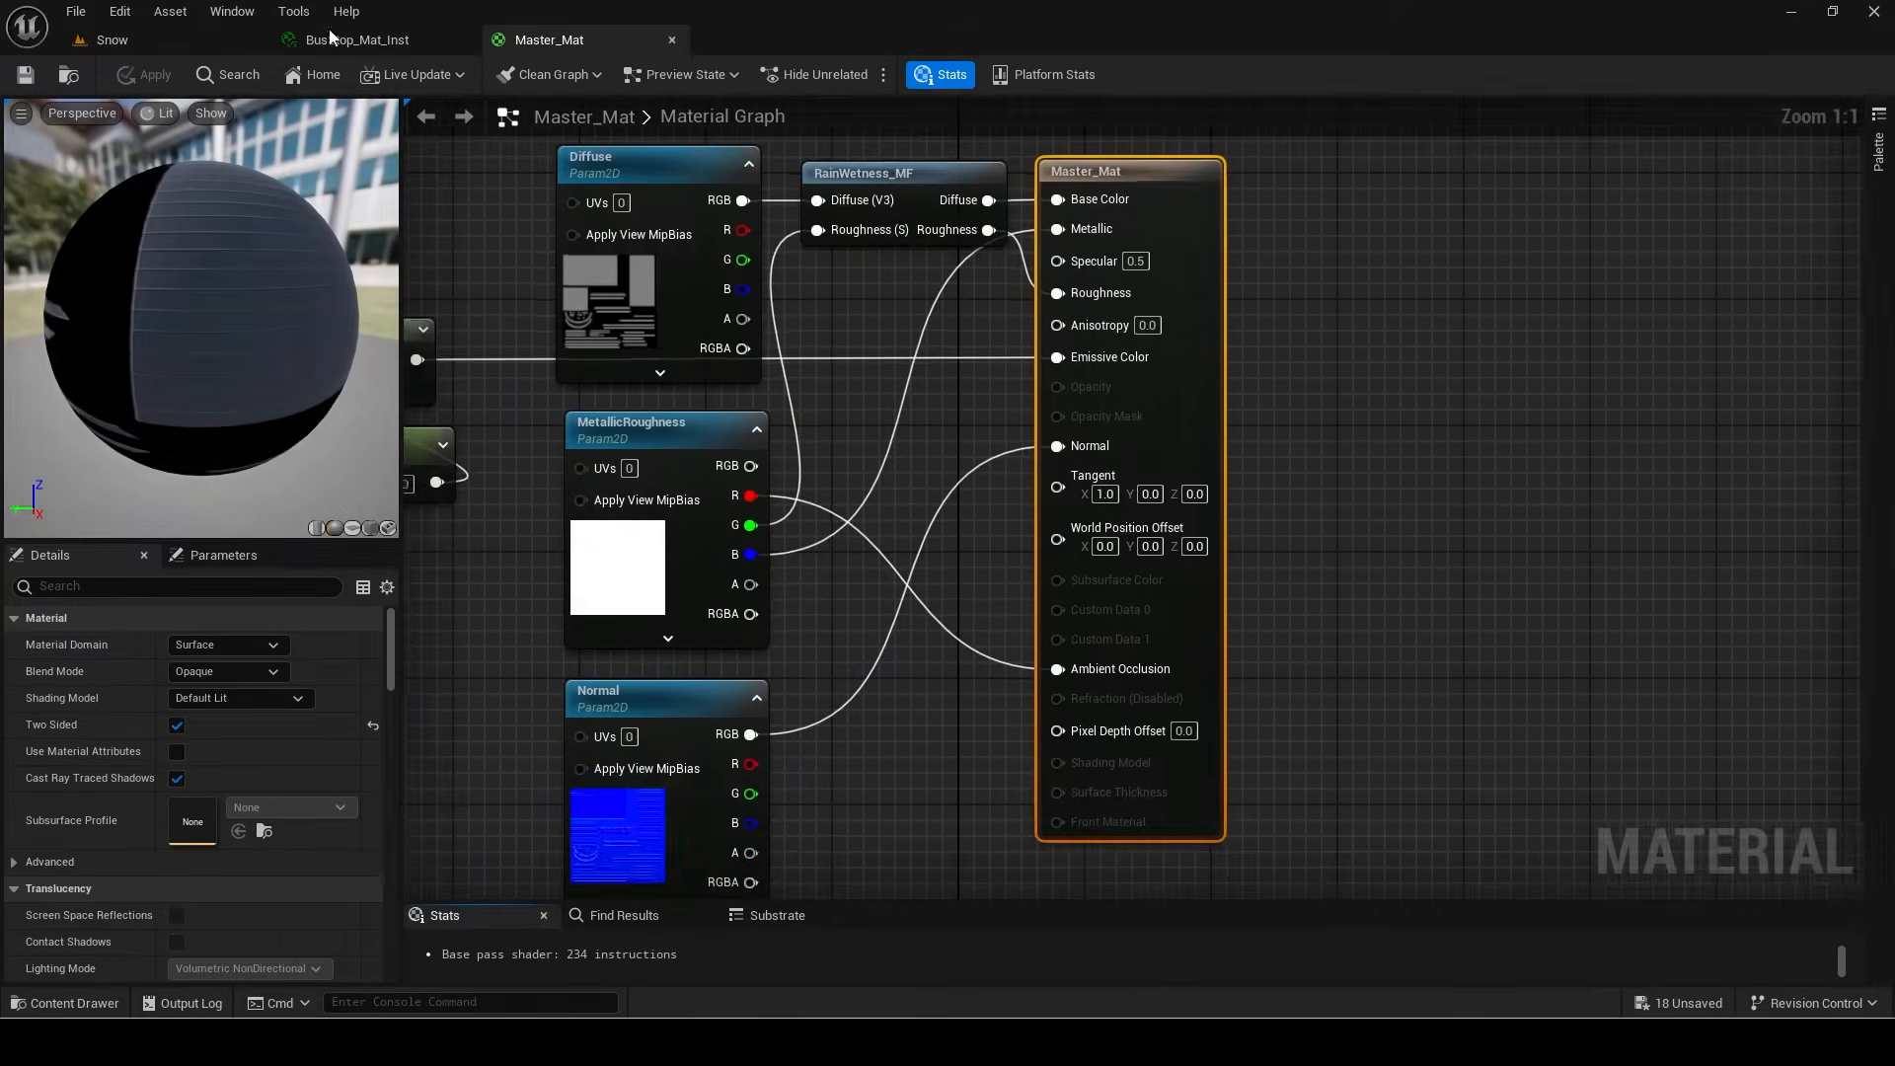
Step: In the Master_Mat_Snow copy, replace RainWetness_MF with SnowAccumulation_MF wired to diffuse and normal, apply the change and close the material
double_click(869, 867)
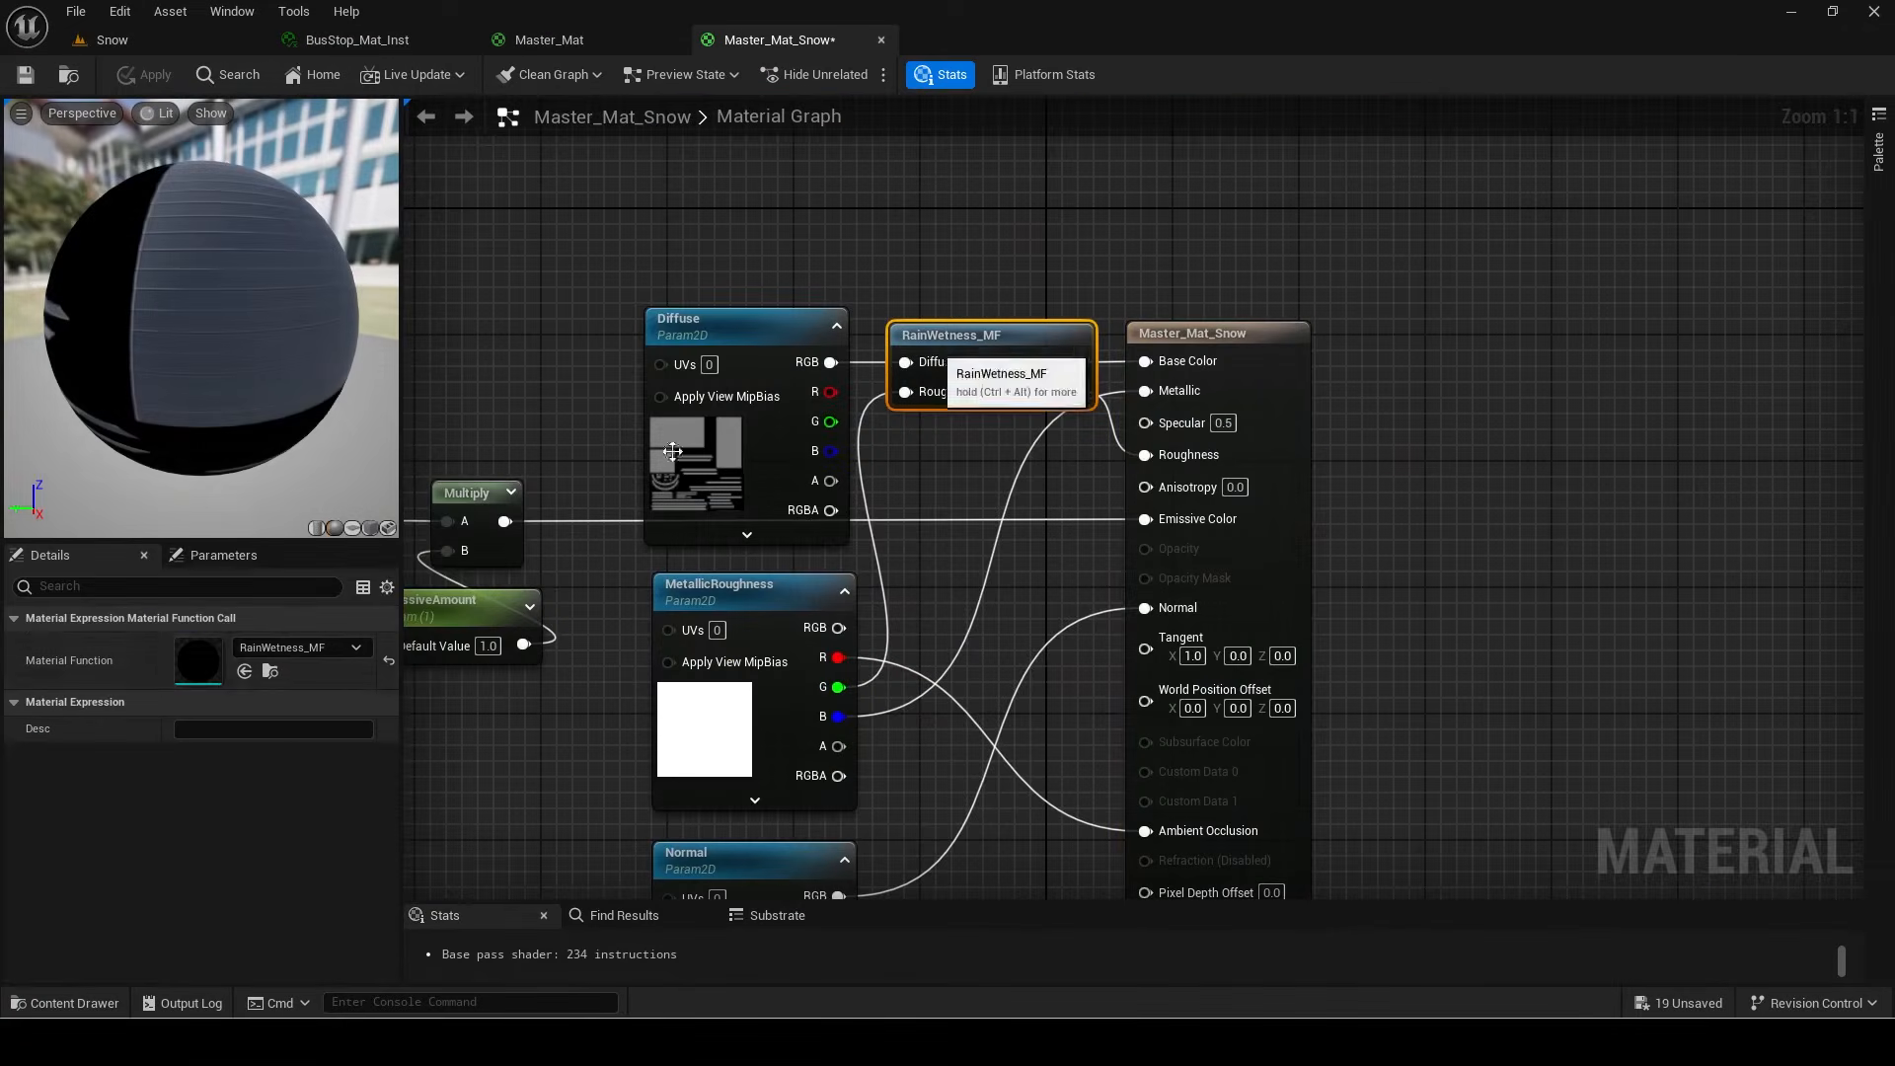
drag(1139, 388, 1139, 386)
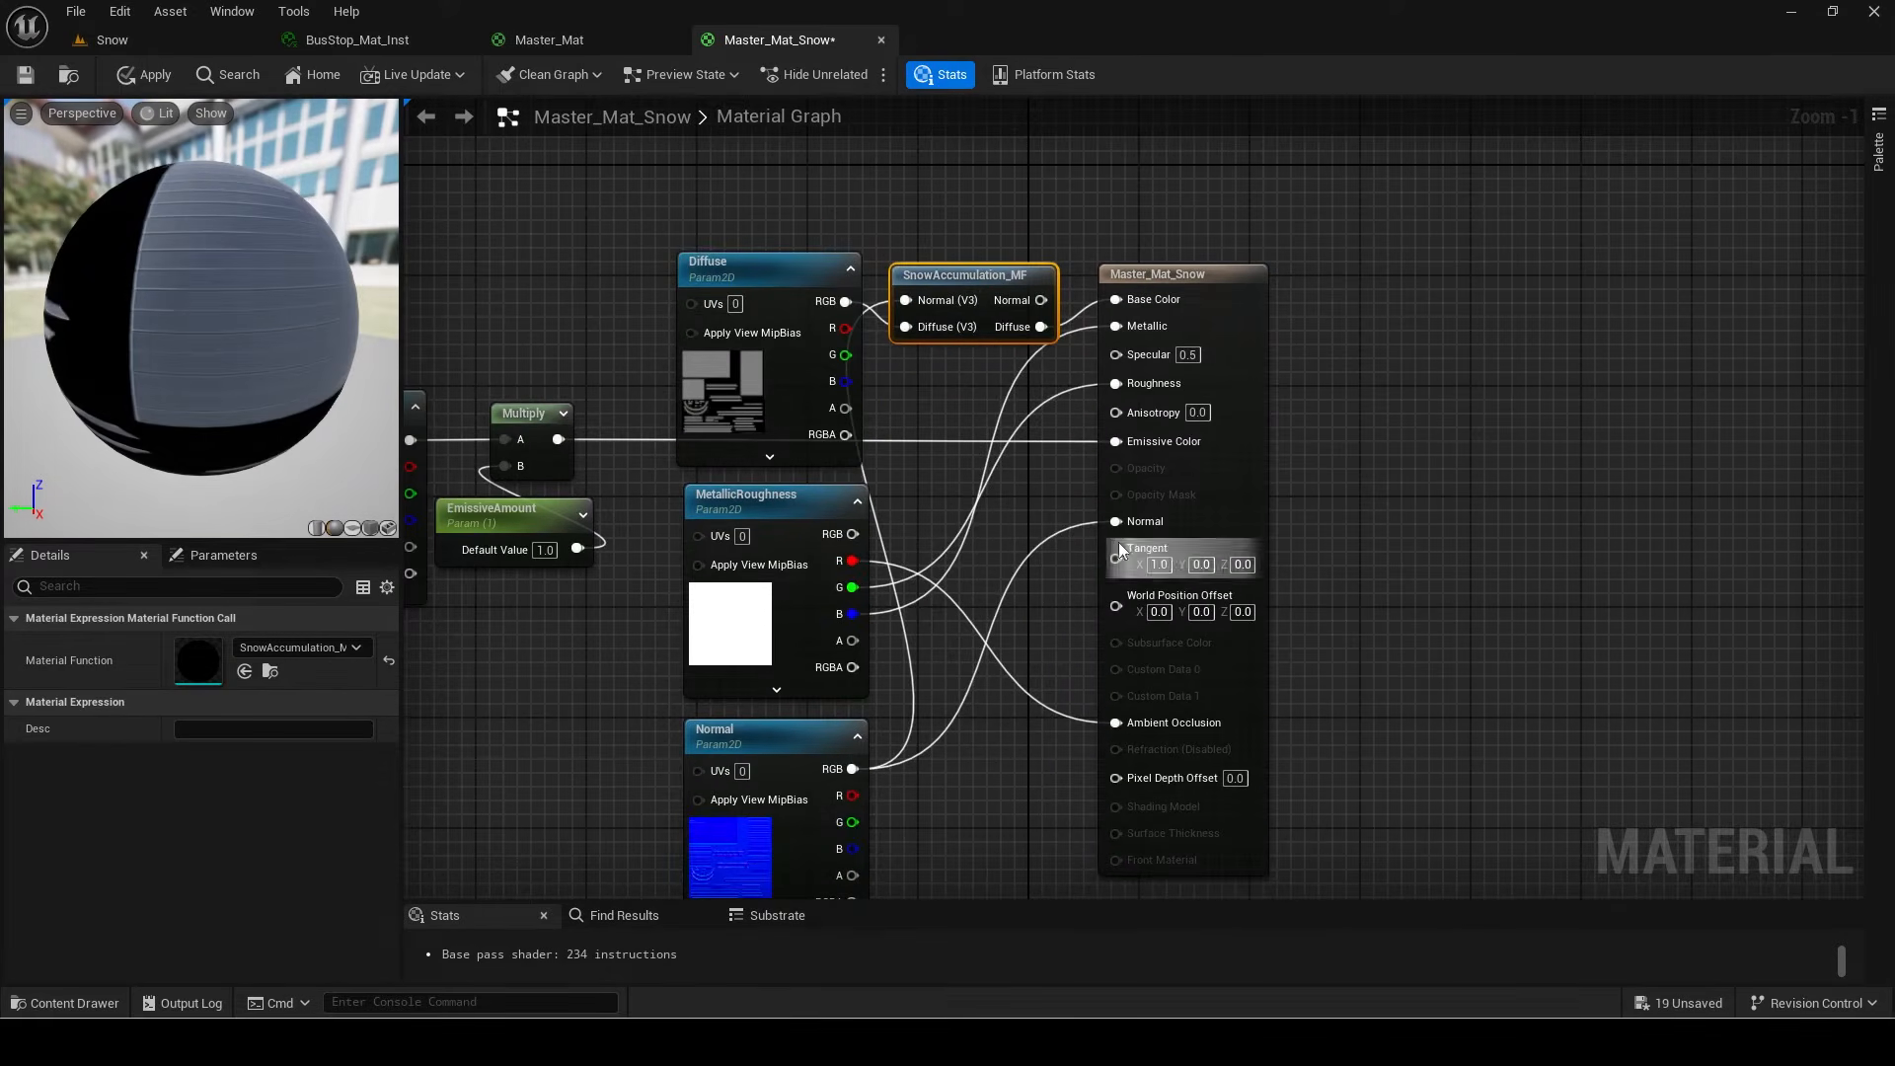
drag(1116, 547, 1115, 381)
key(ctrl+z)
drag(1303, 750, 829, 227)
key(q)
key(ctrl+z)
drag(970, 220, 1008, 304)
click(144, 74)
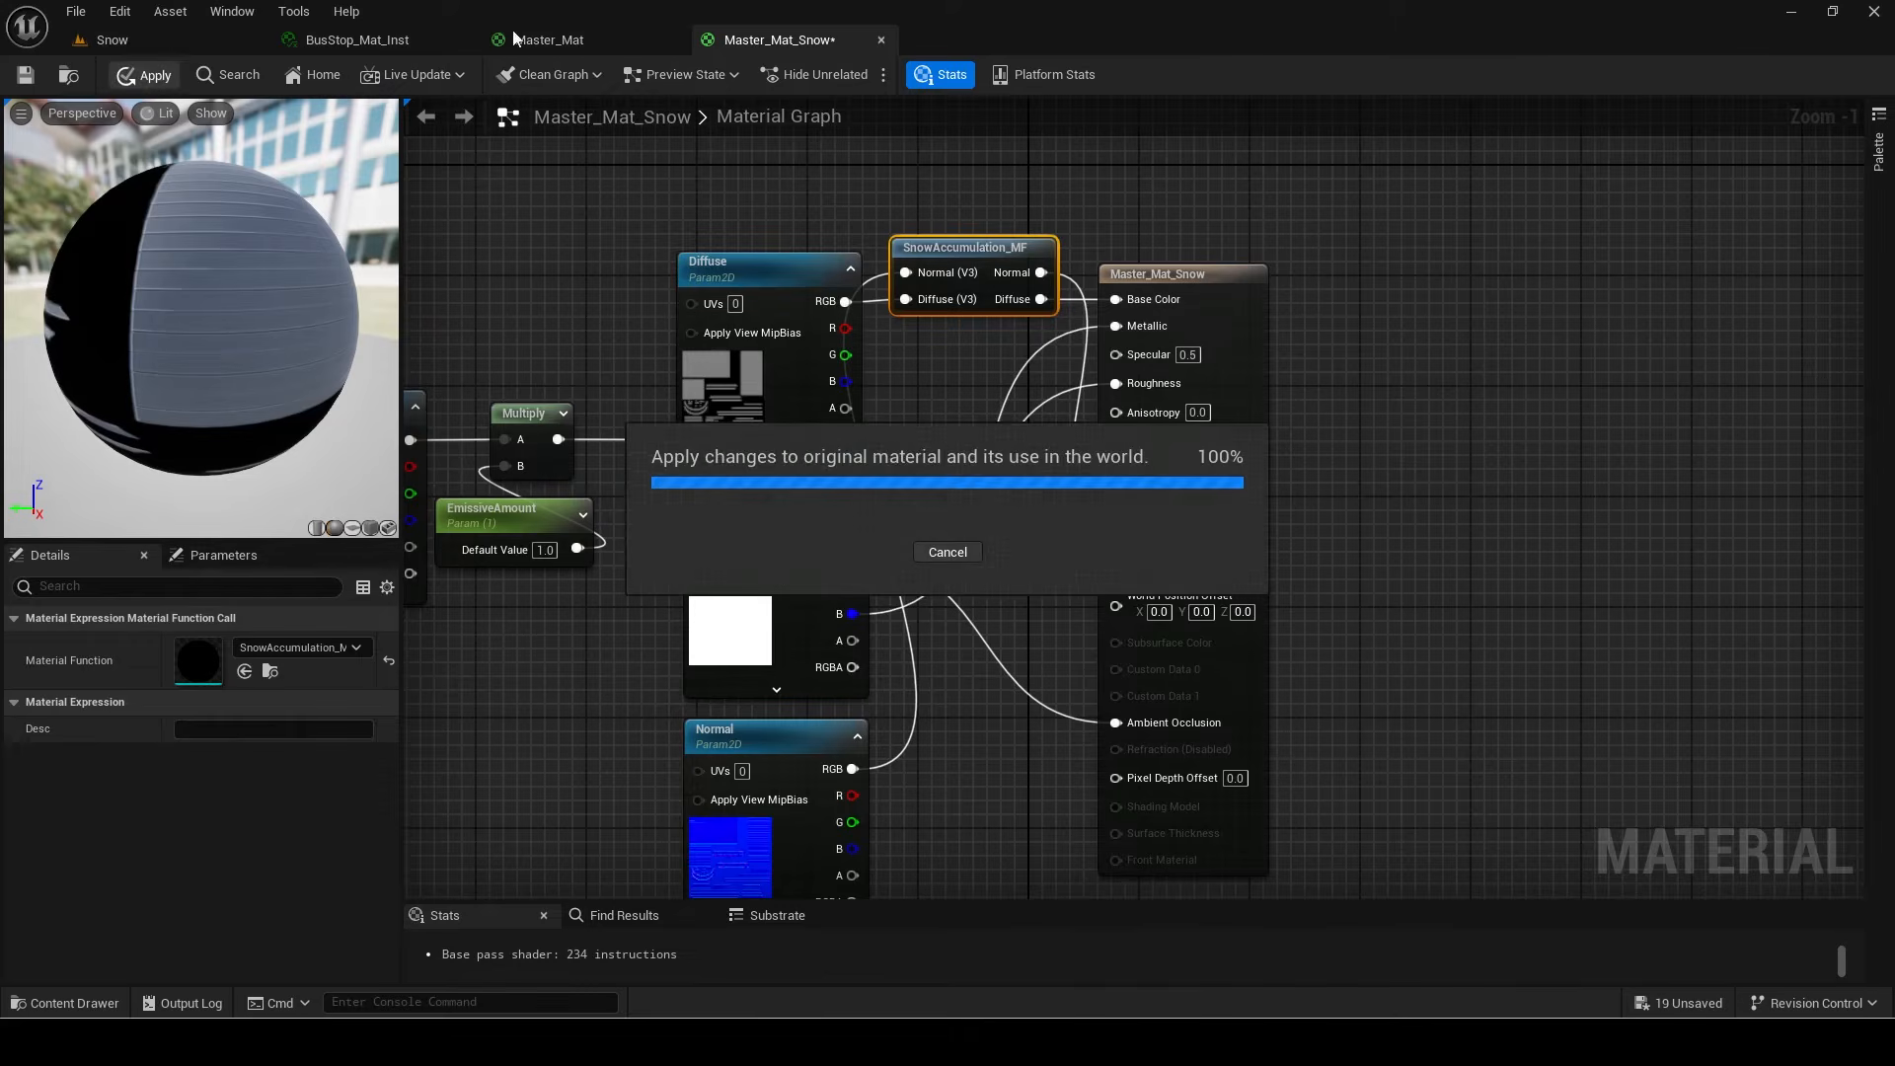
click(880, 40)
middle_click(581, 45)
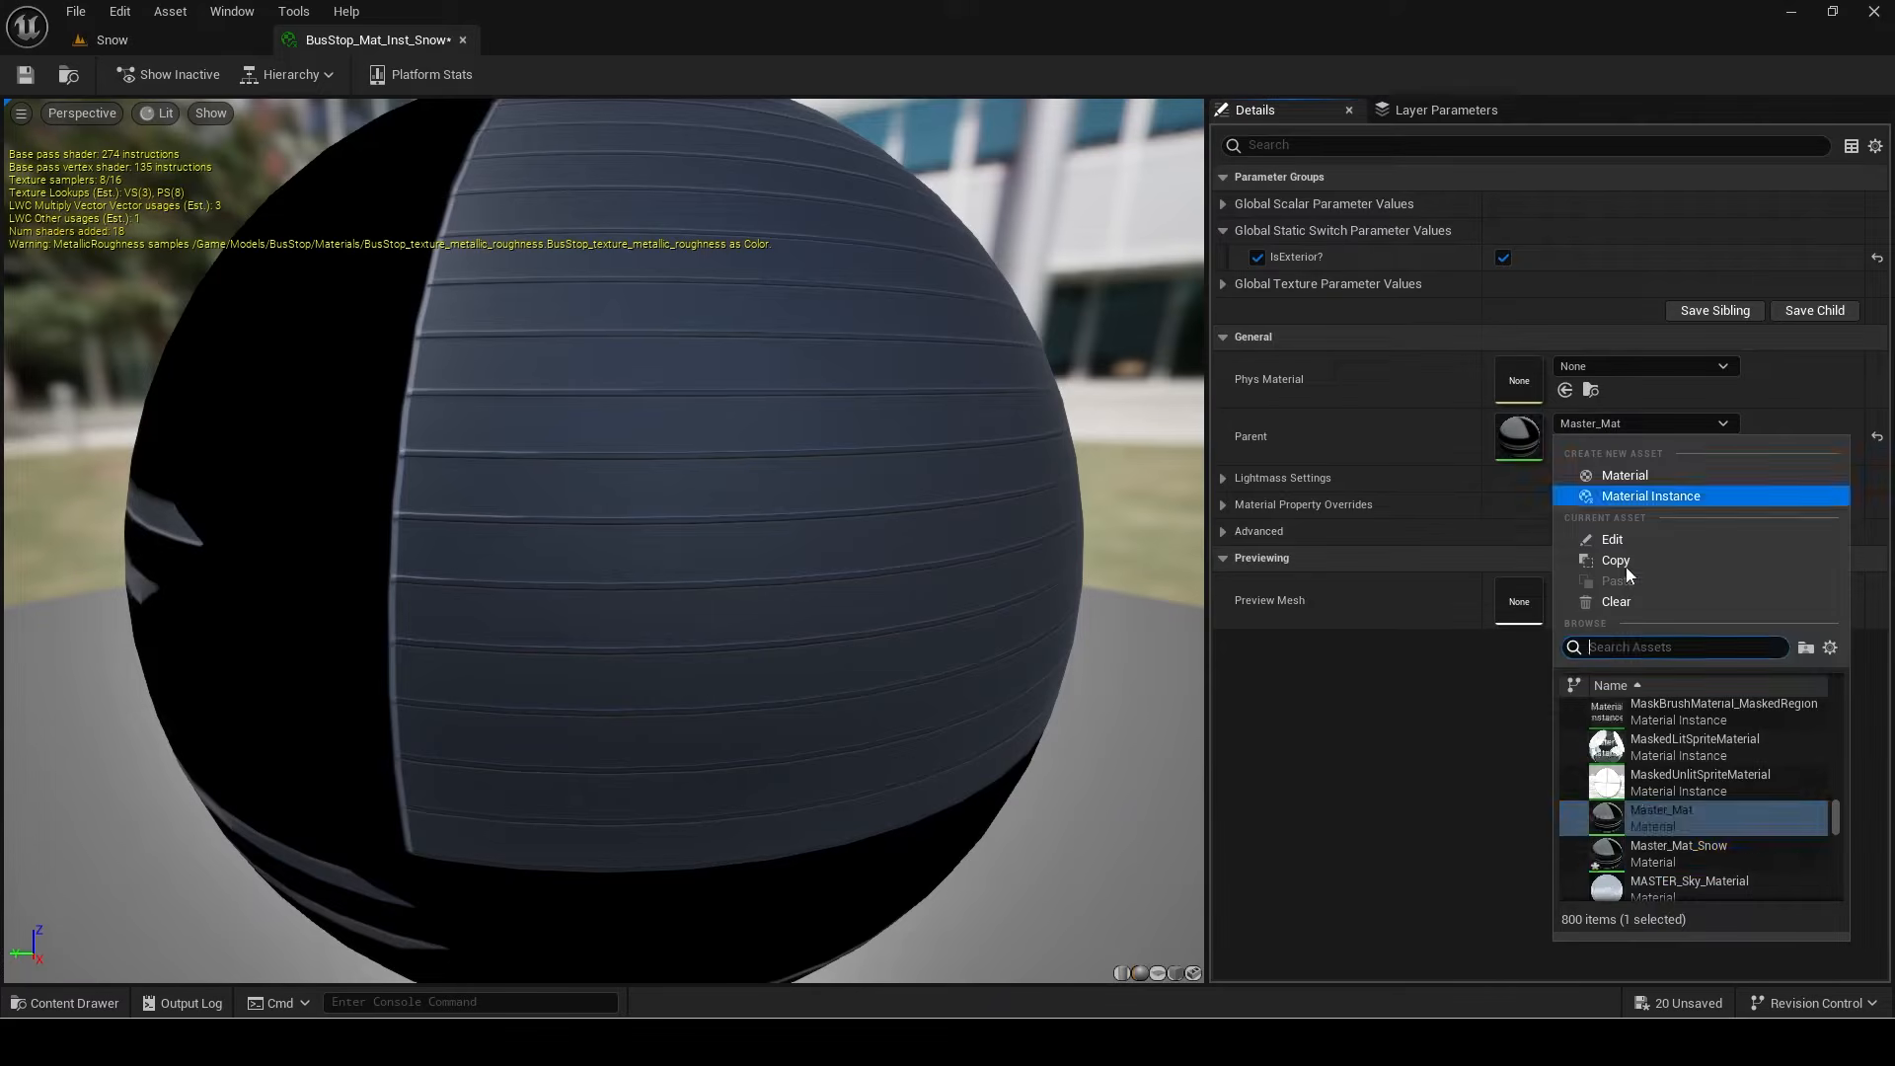
Step: Set BusStop_Mat_Inst_Snow's parent to Master_Mat_Snow, save it, and assign the instance to the bus stop's Element 0 material slot
click(1678, 853)
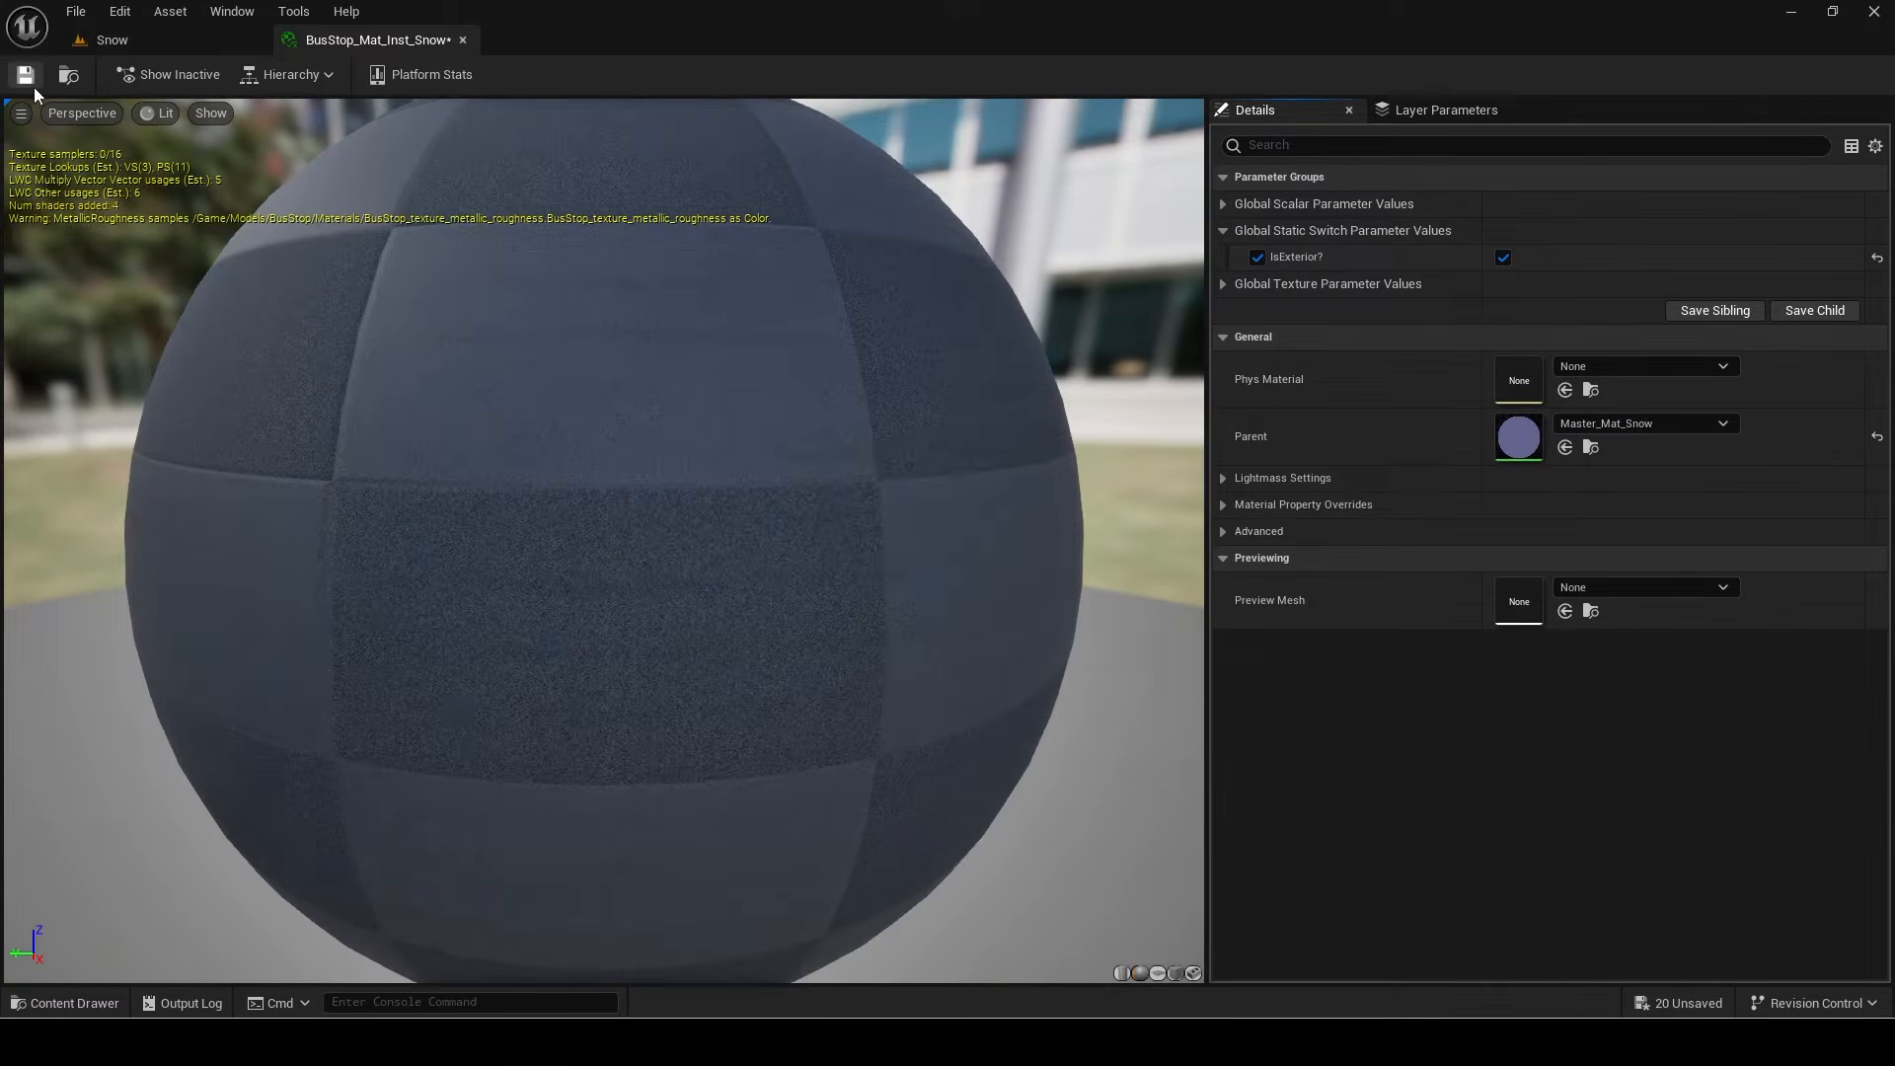
click(26, 75)
middle_click(430, 49)
drag(373, 857, 1690, 802)
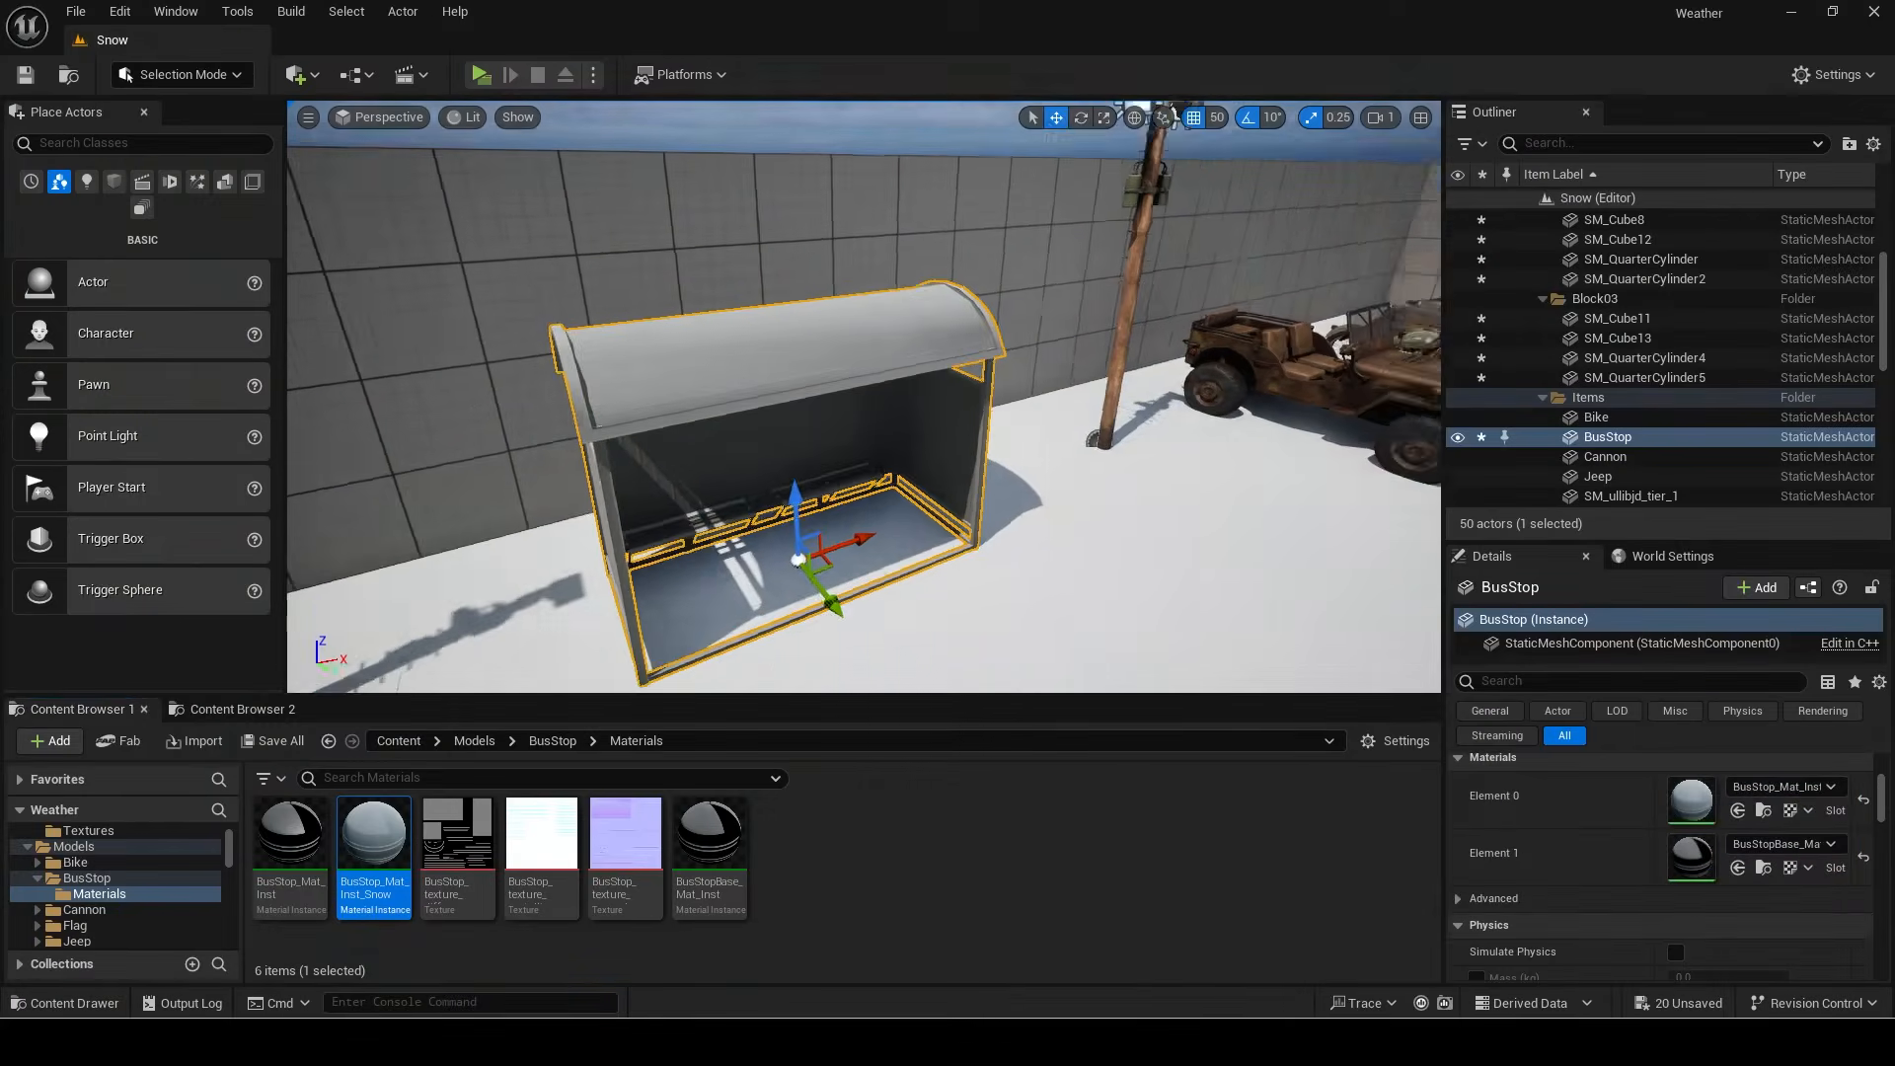
Step: Focus on the Jeep, locate its material instance Jeep_Mat_Inst and duplicate it for the snow version
double_click(1598, 476)
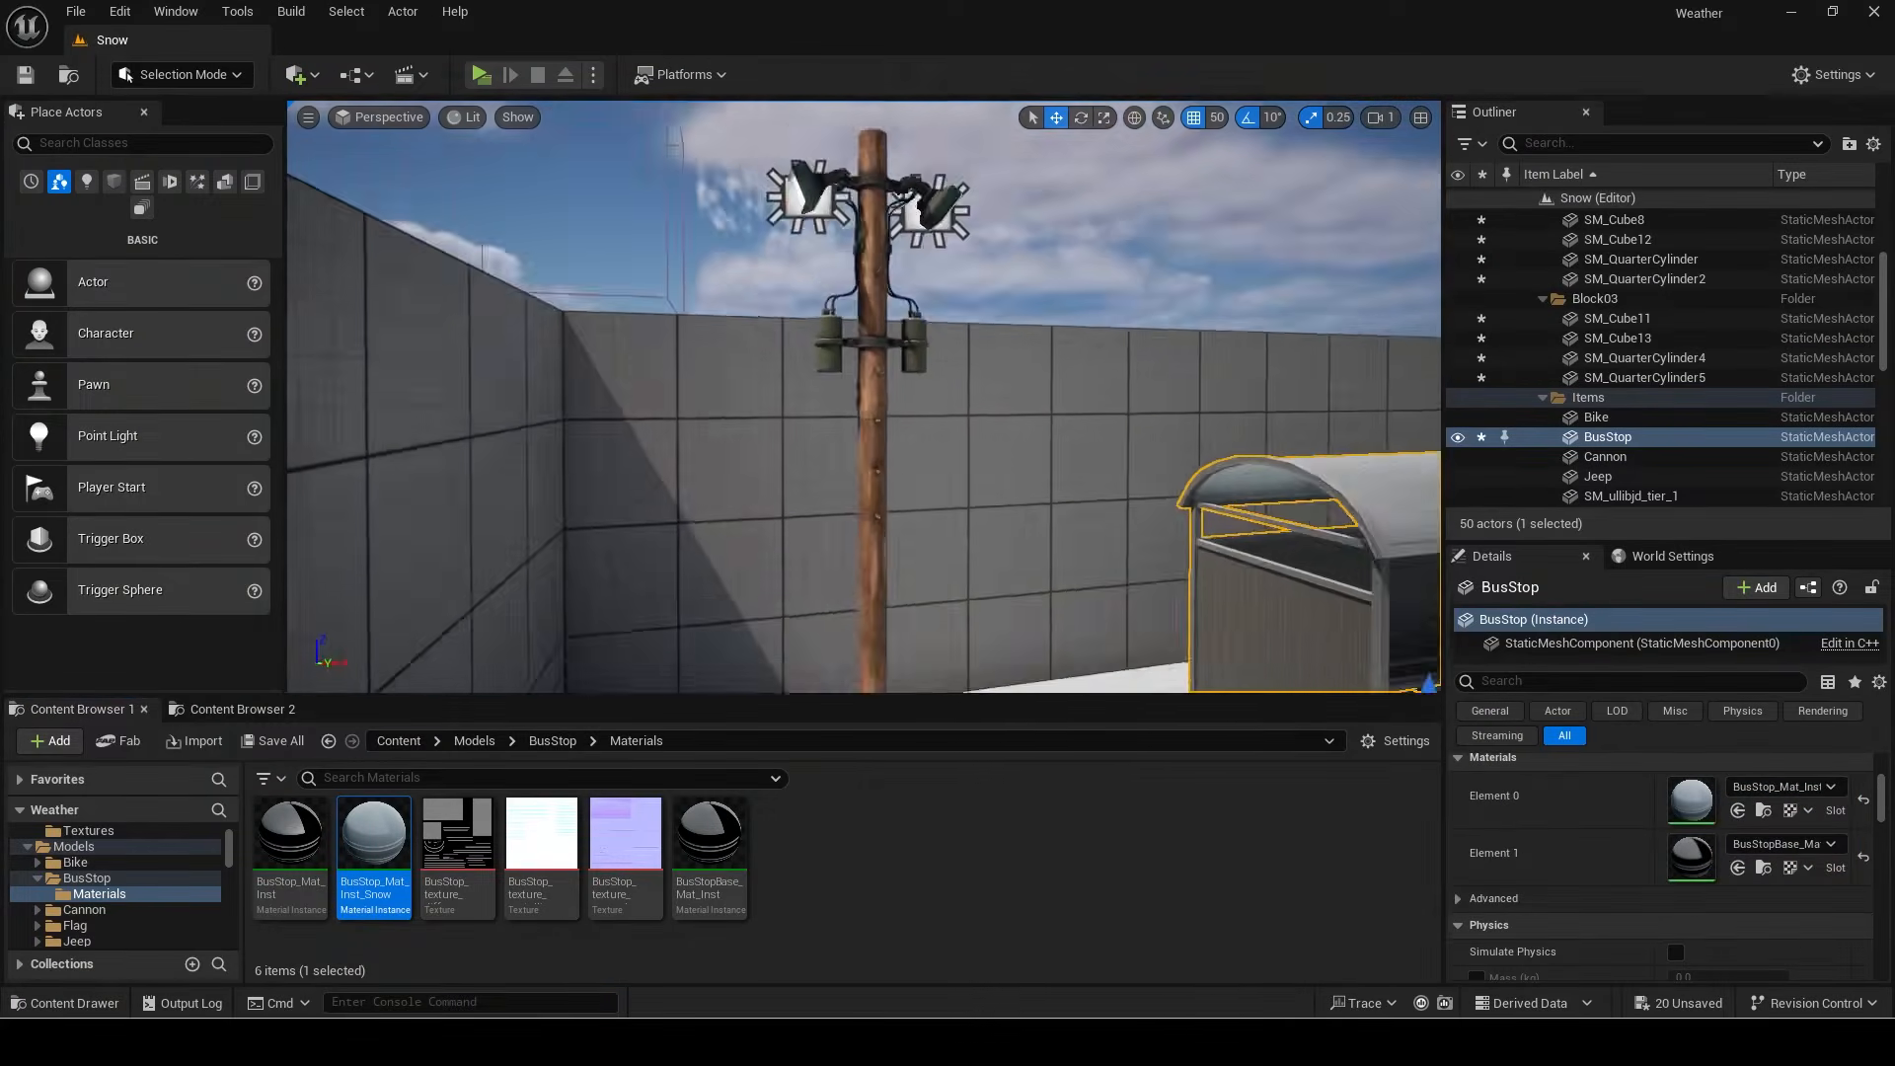
click(1764, 810)
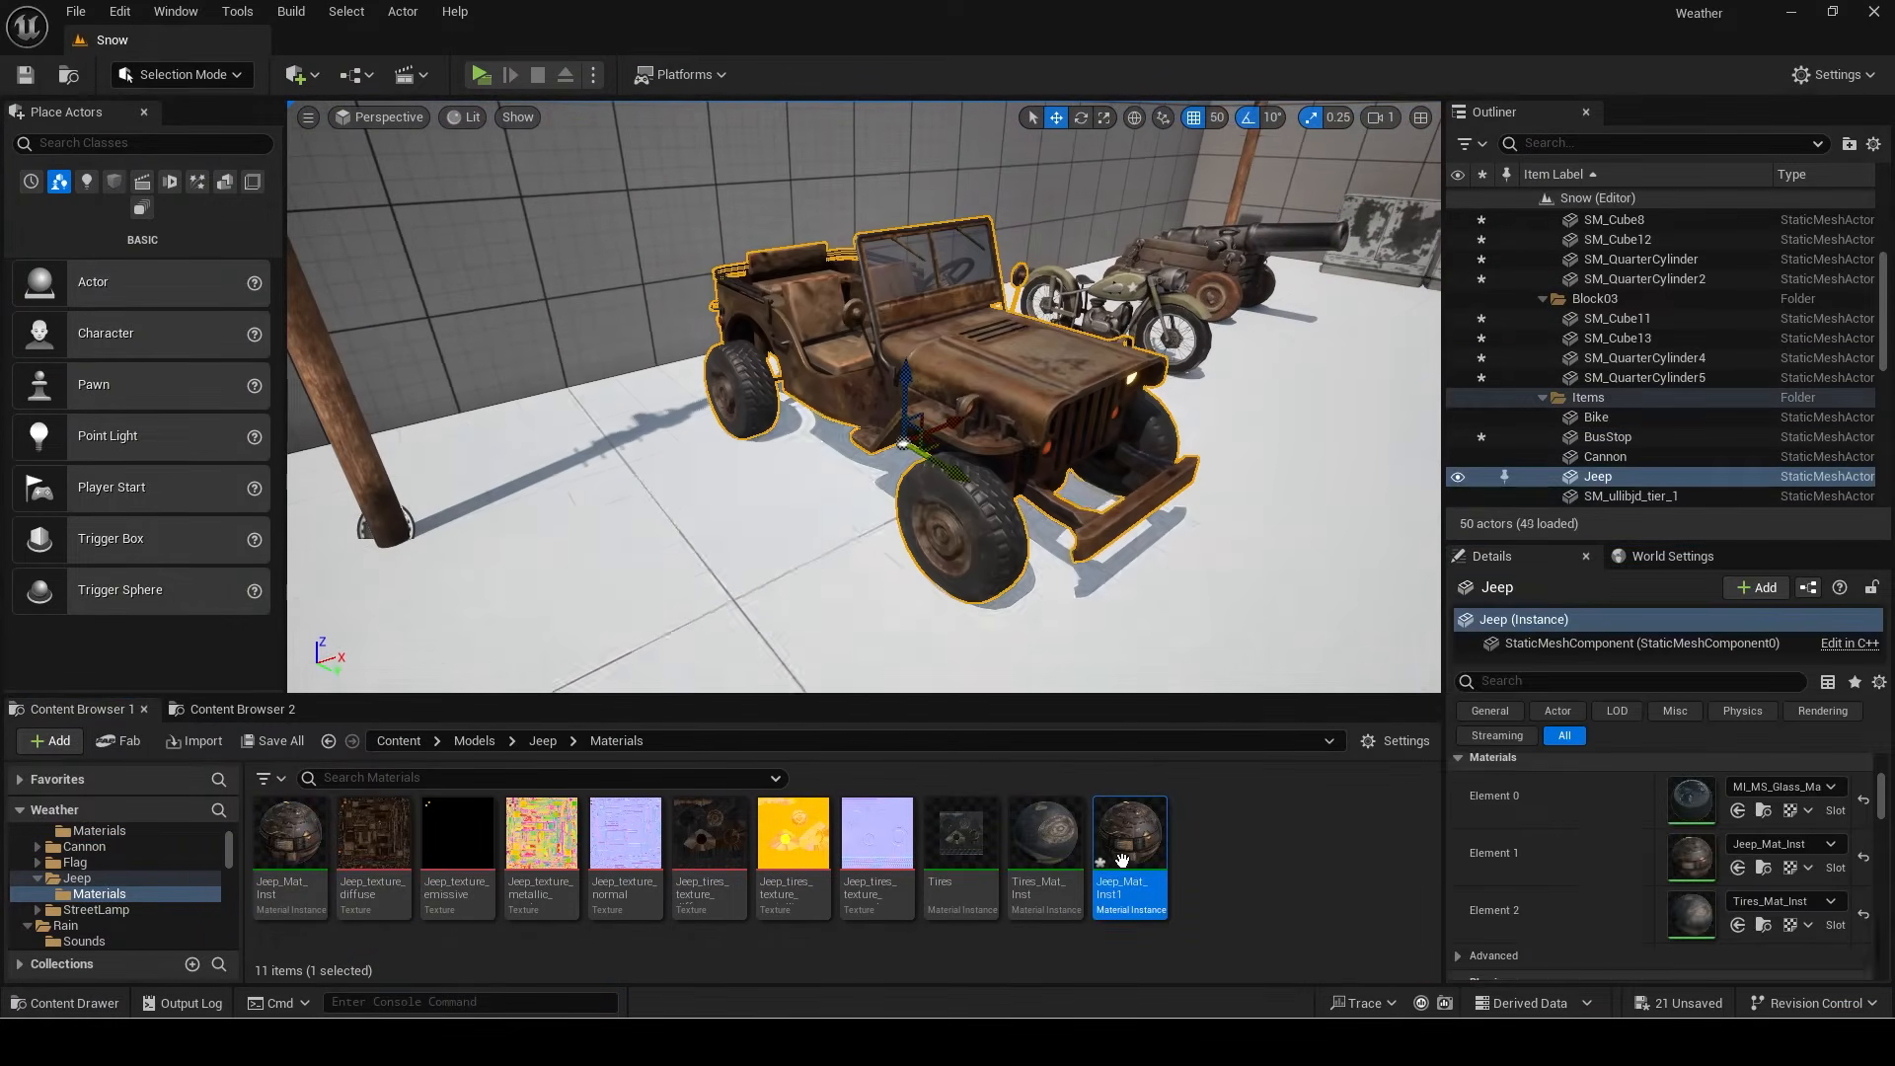
double_click(345, 859)
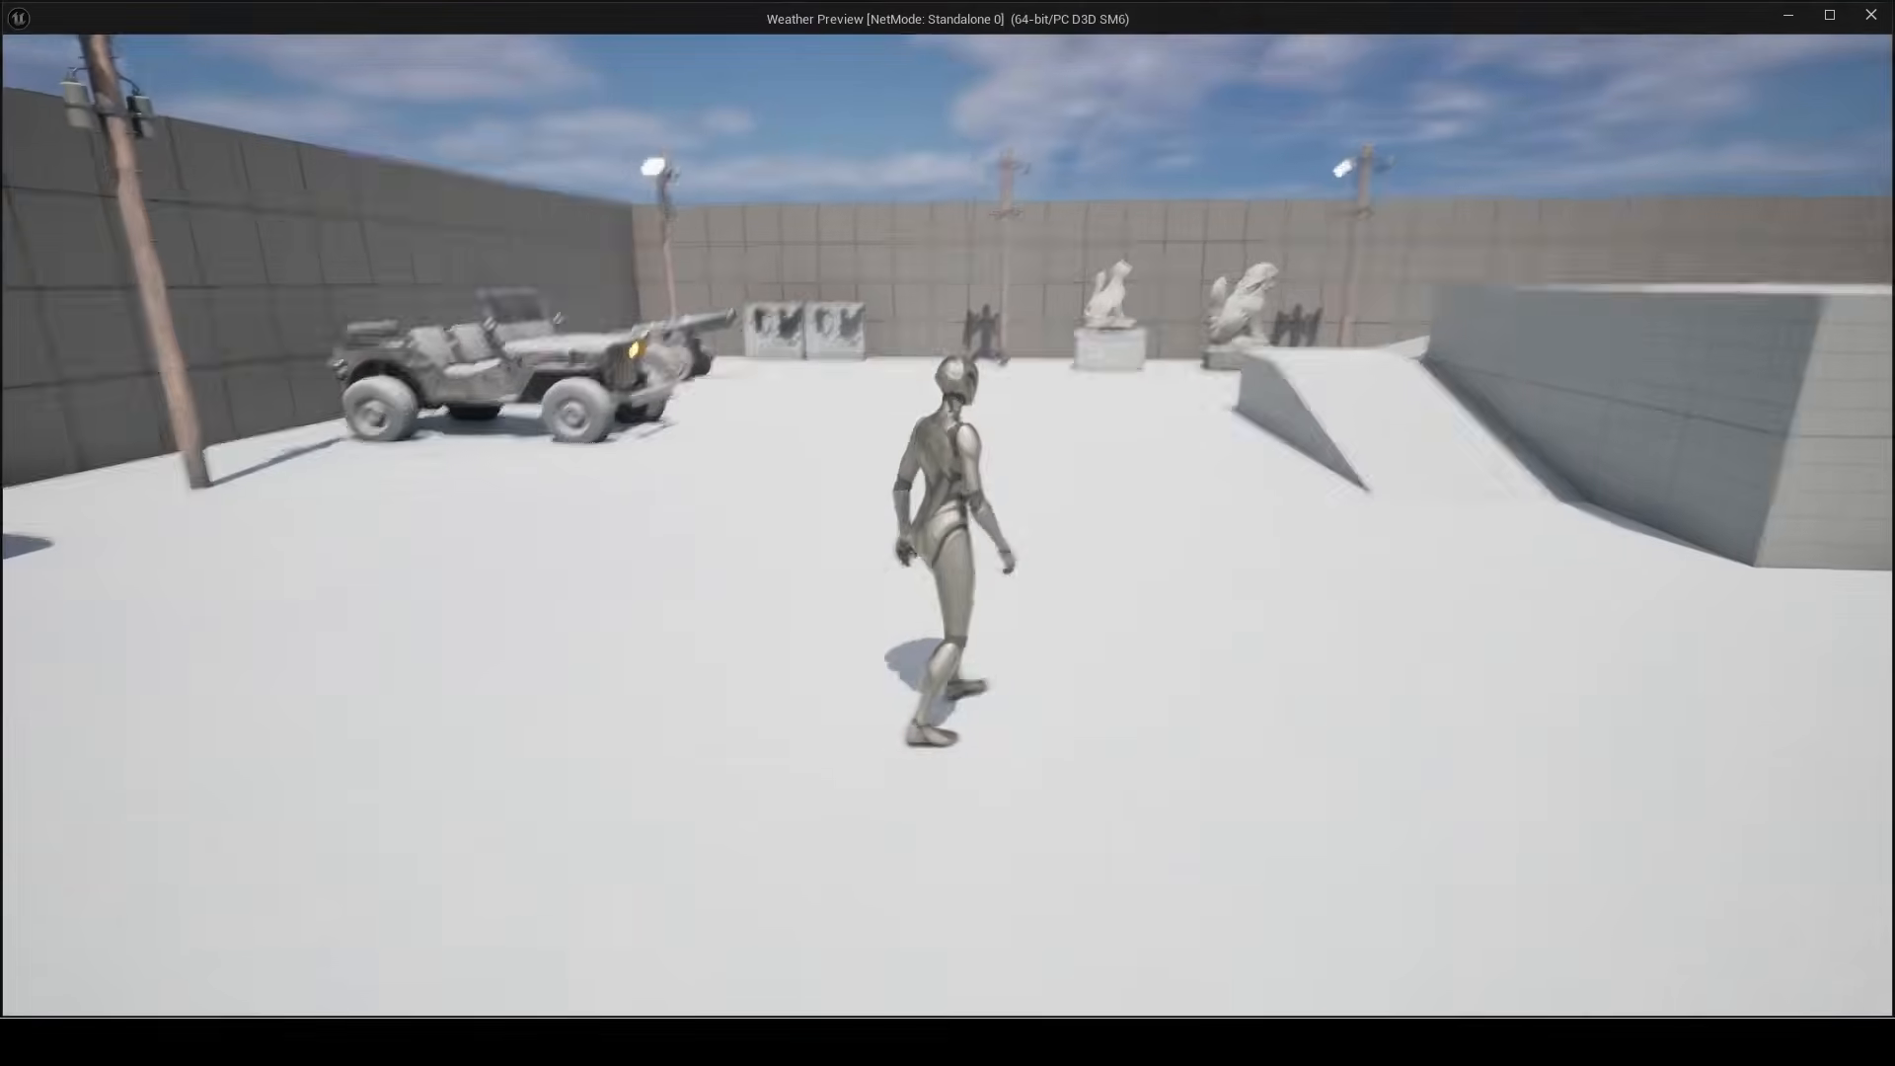
Step: Run the character around the level in play mode to check the snow accumulation on the ground, vehicles and statues
key(w)
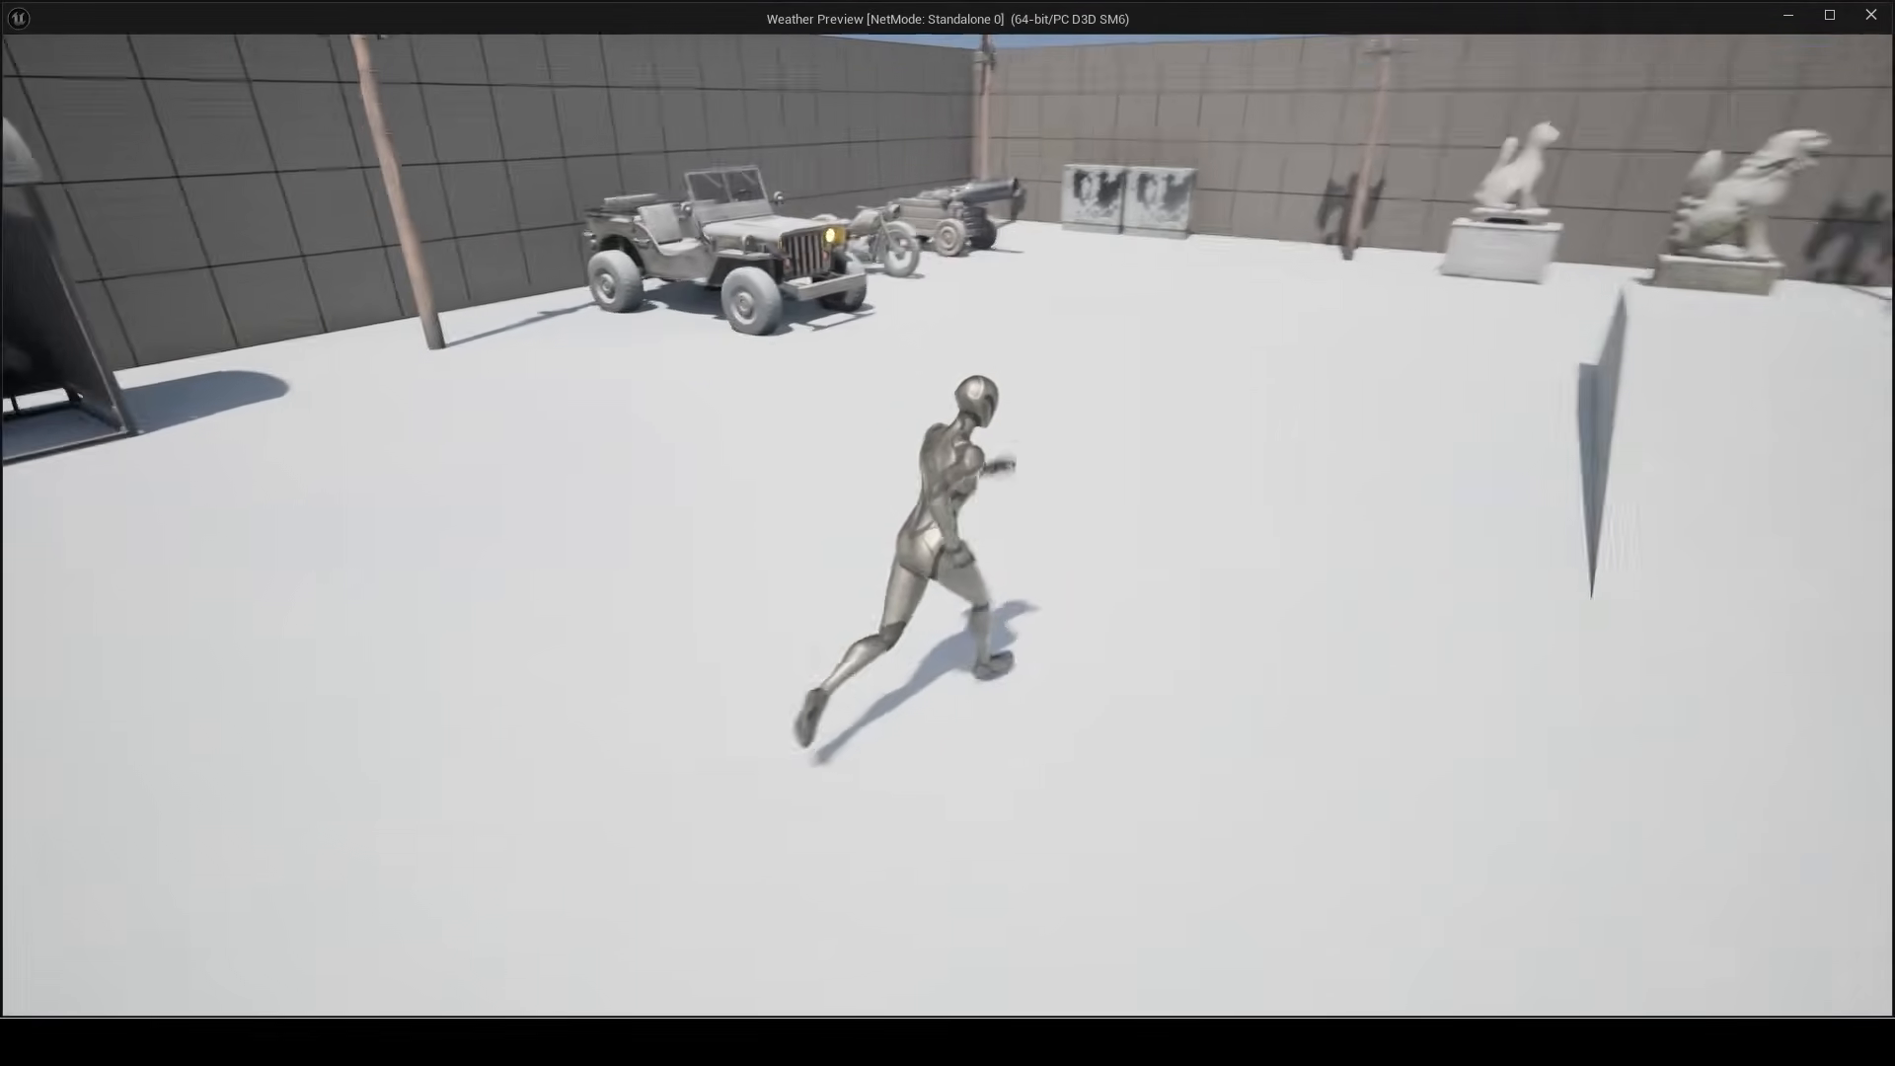
key(w)
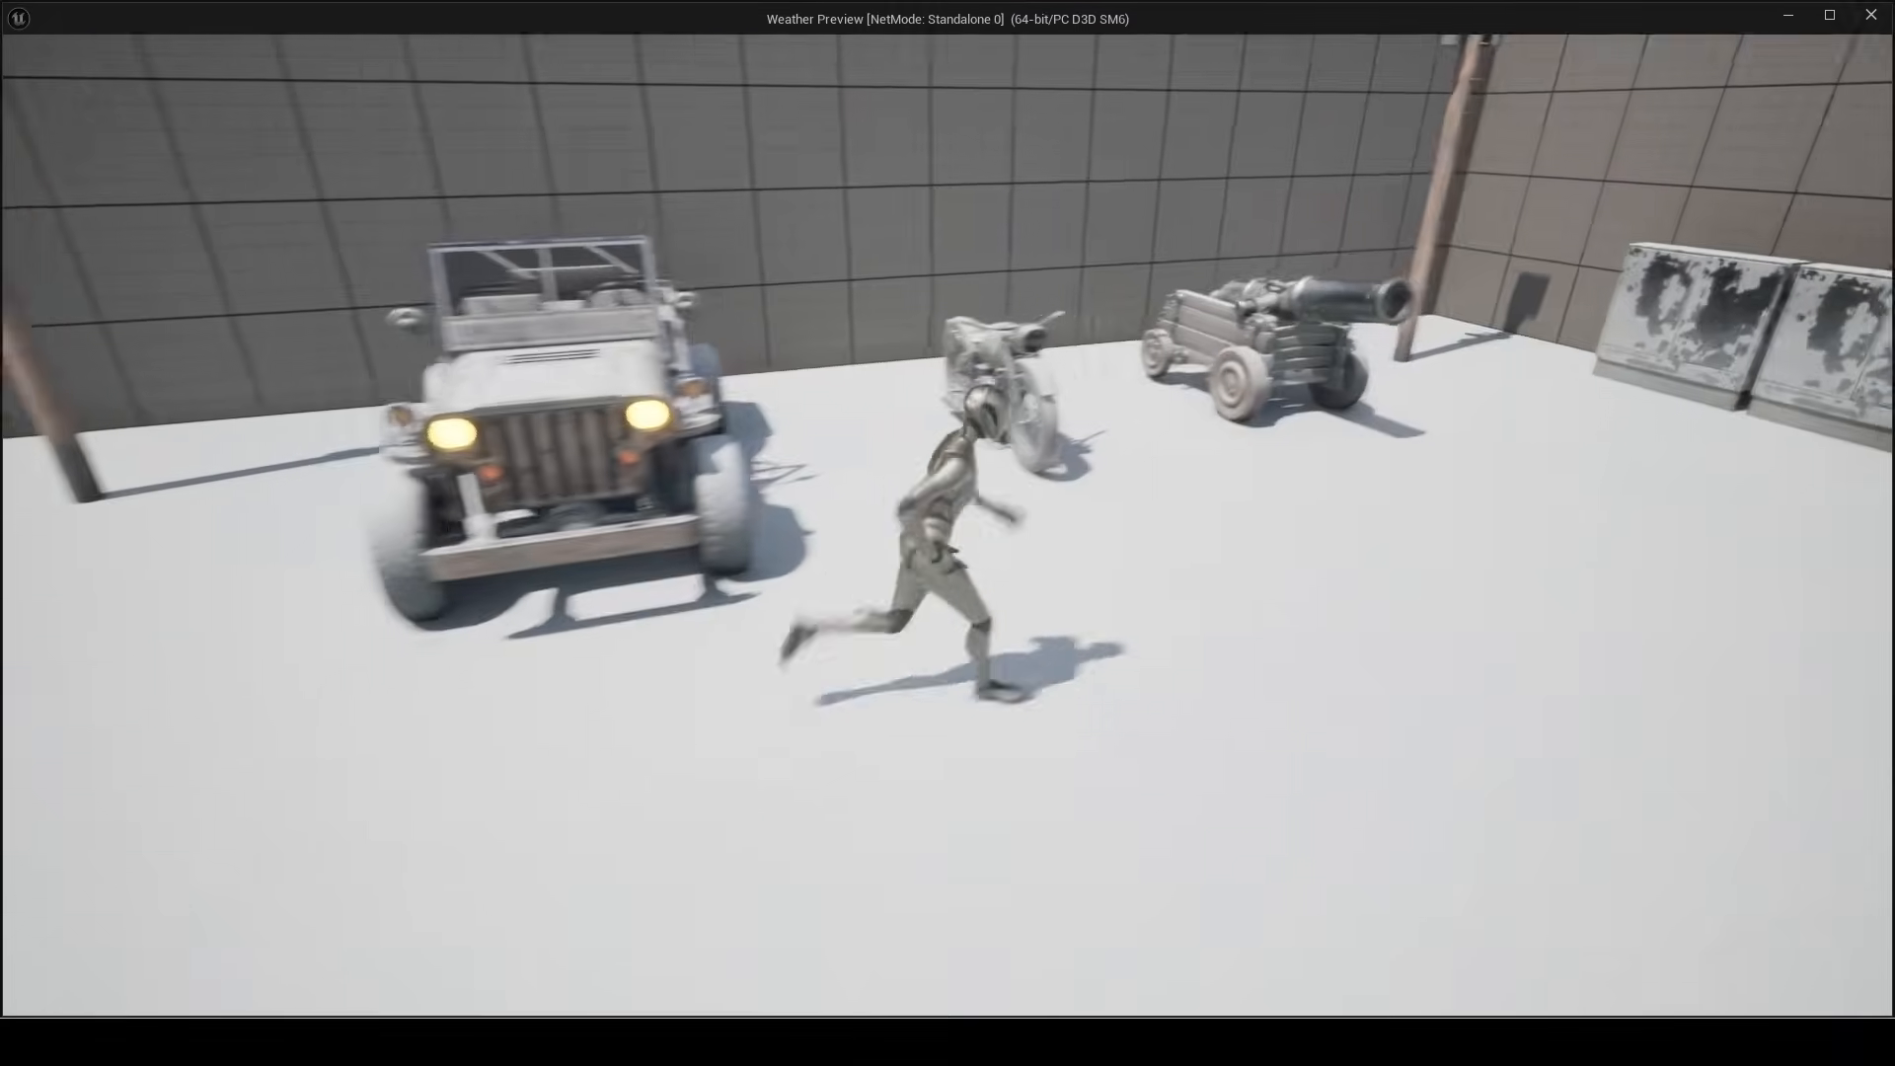
key(w)
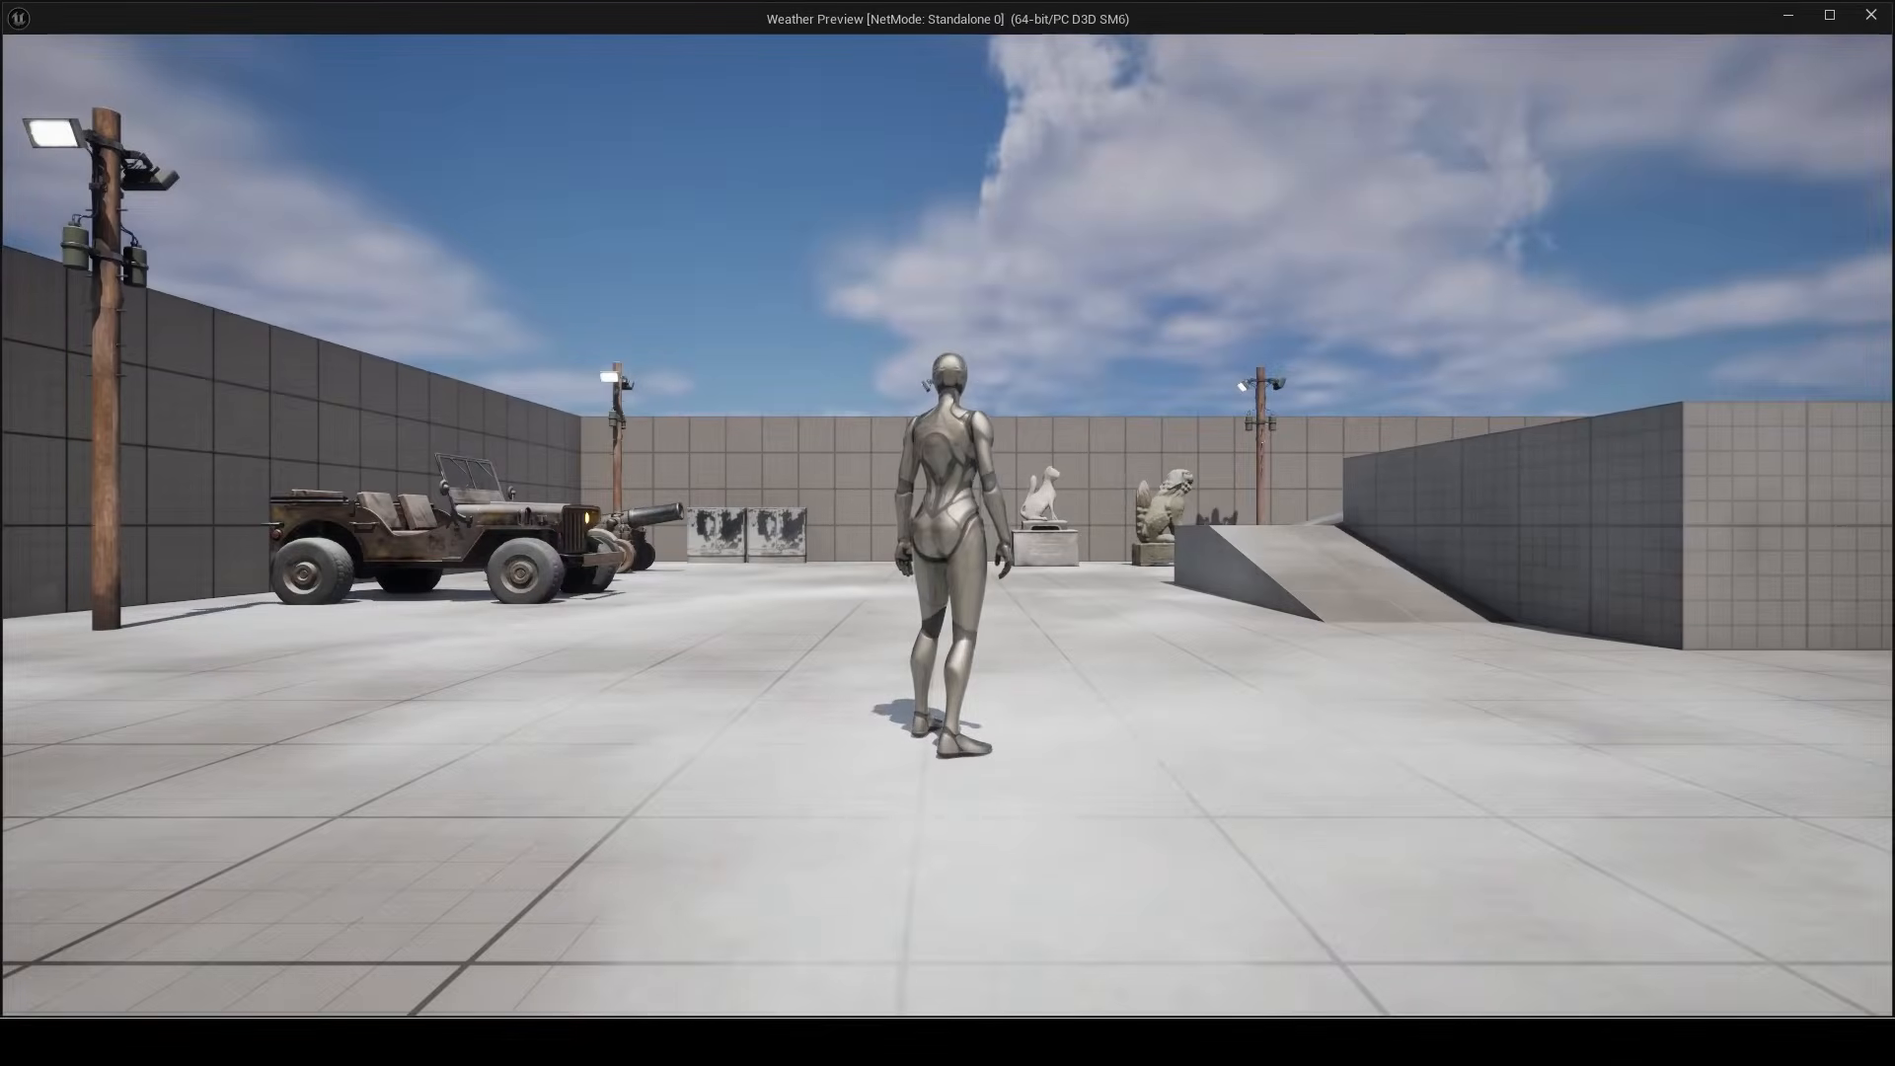
key(w)
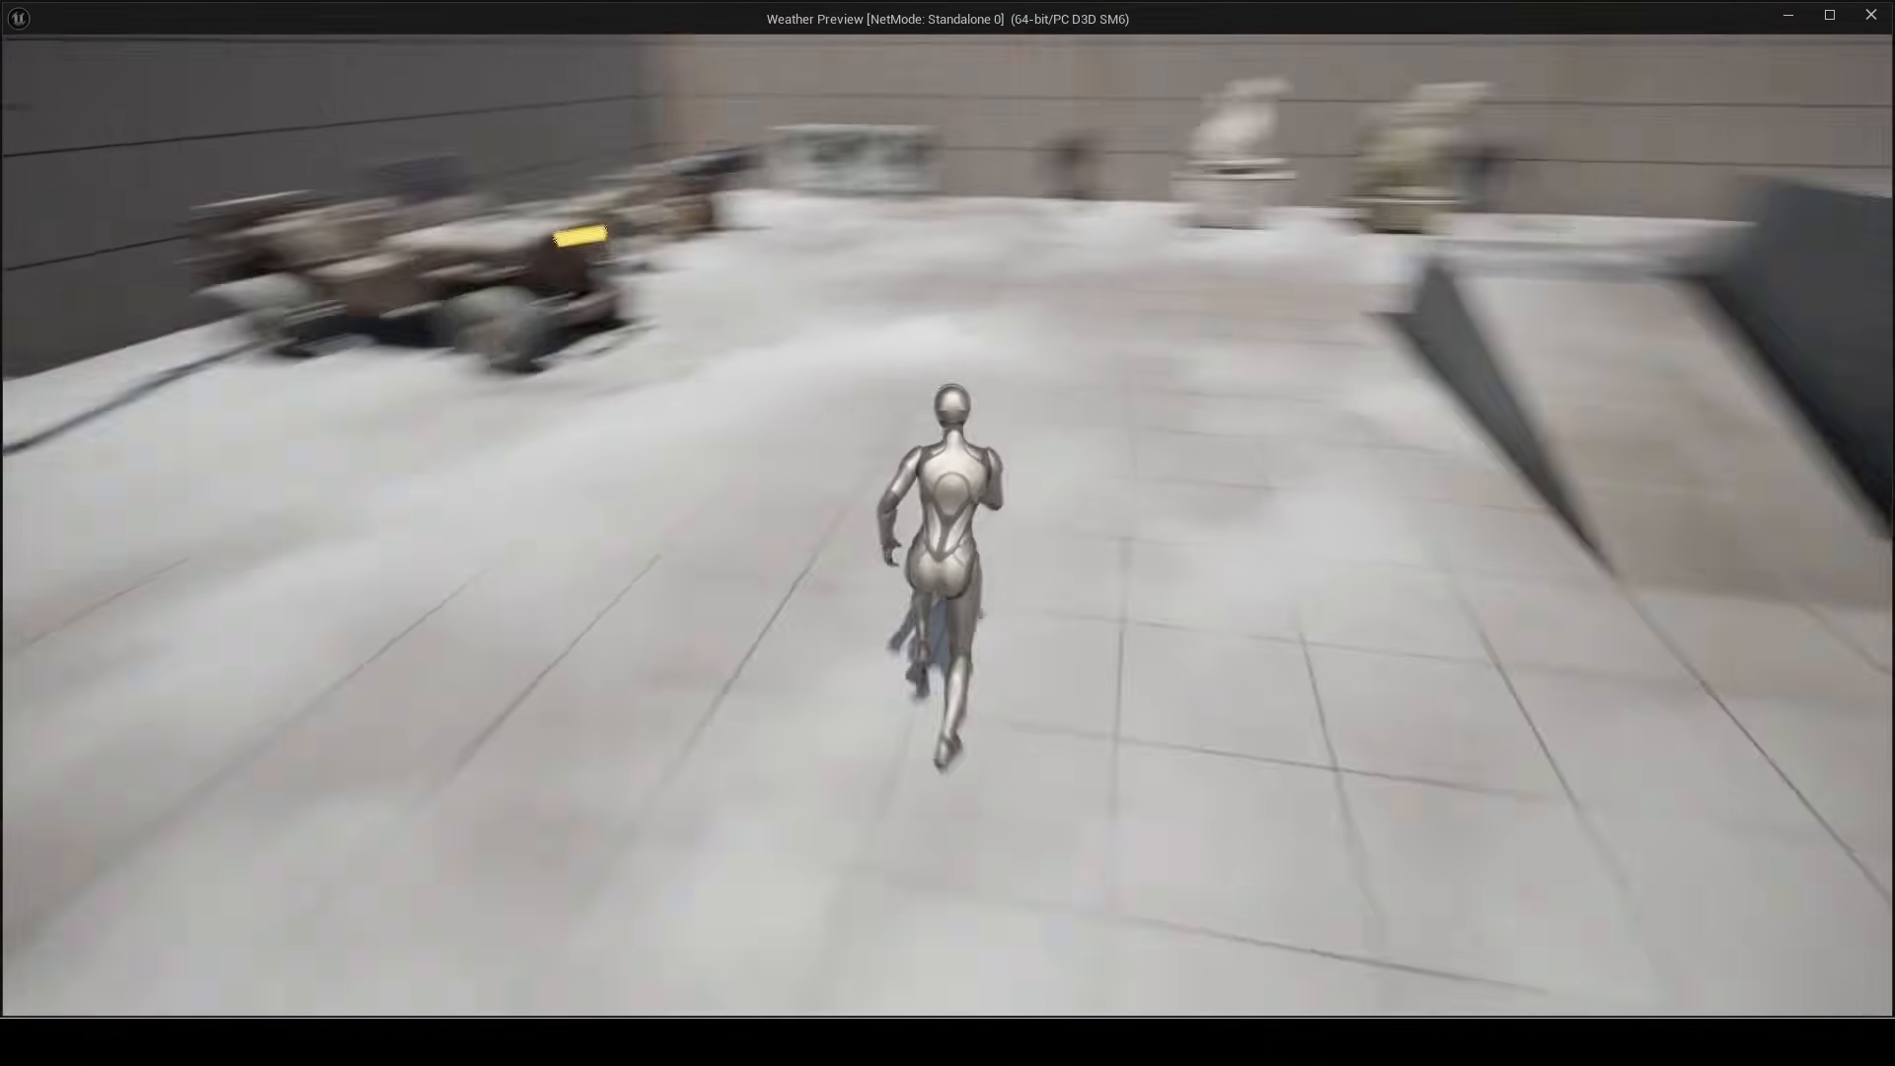
key(w)
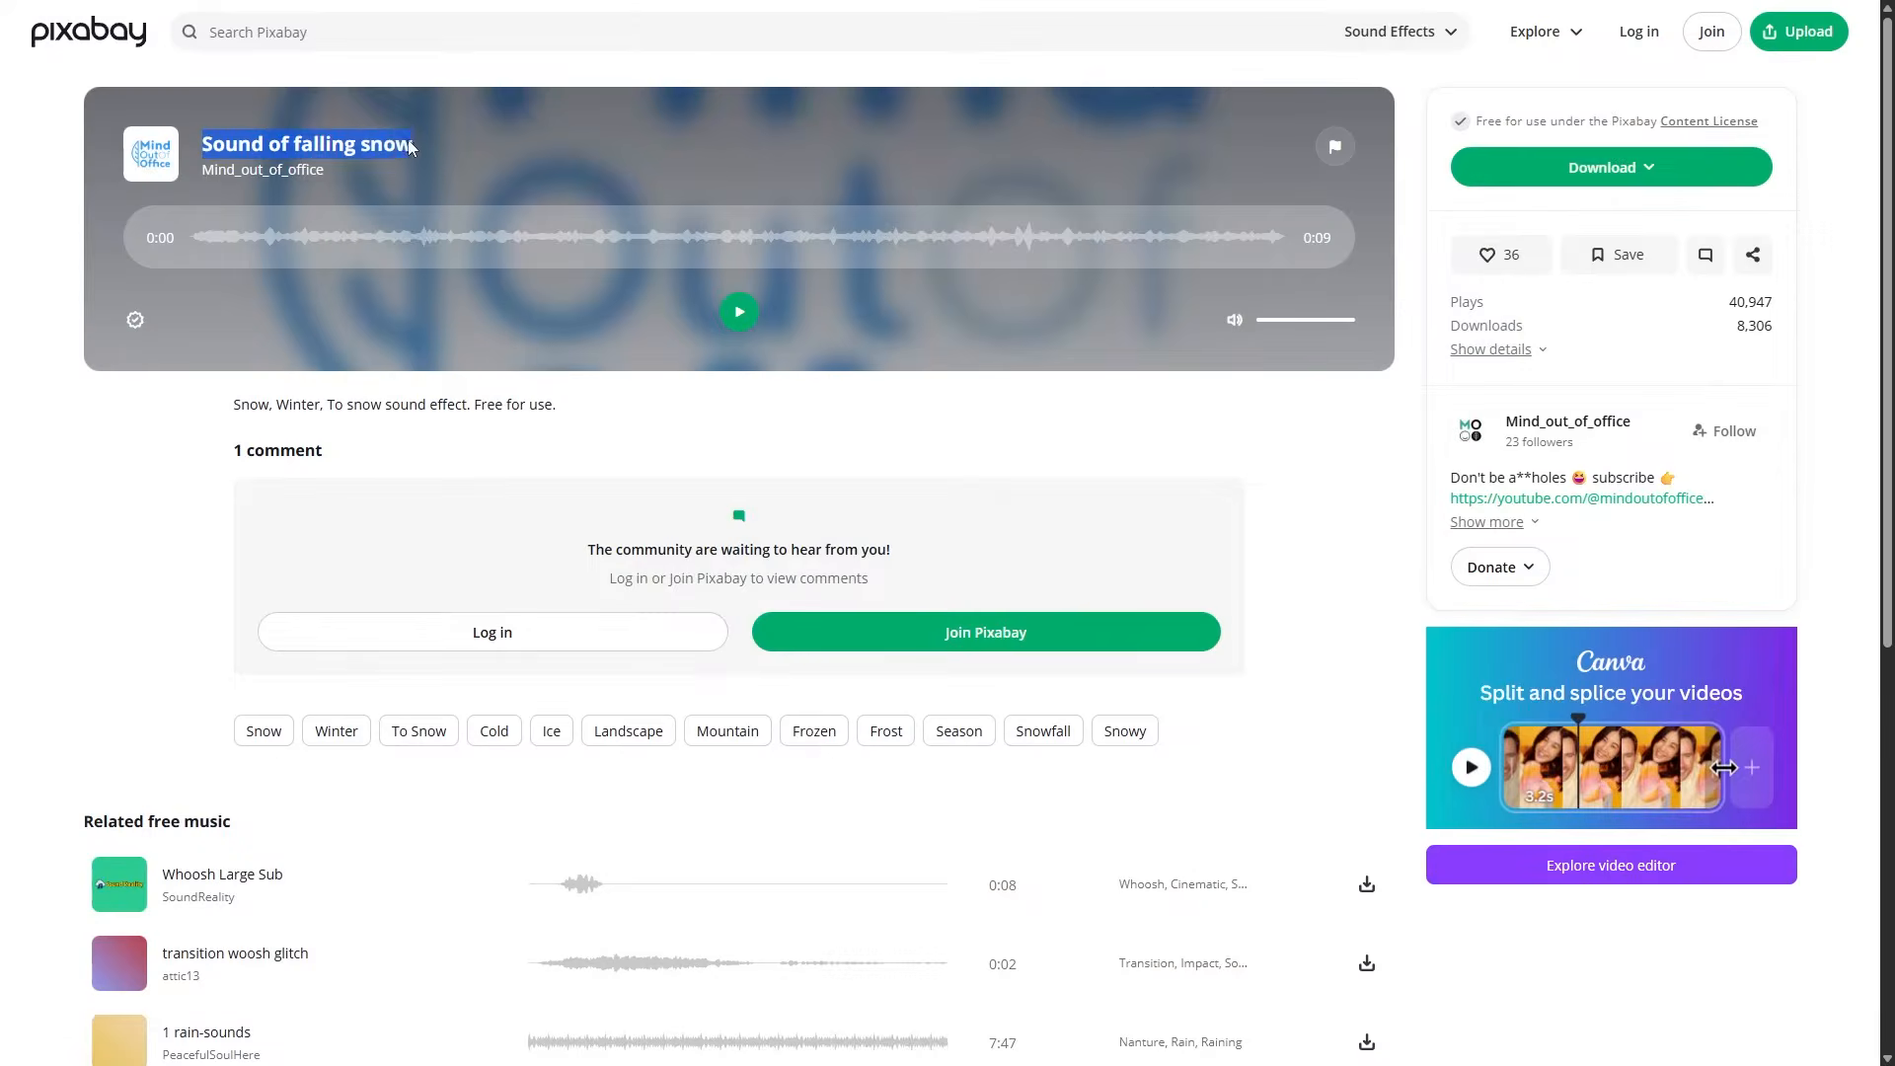
Step: Switch to Pixabay and play the "Sound of falling snow" effect
click(741, 315)
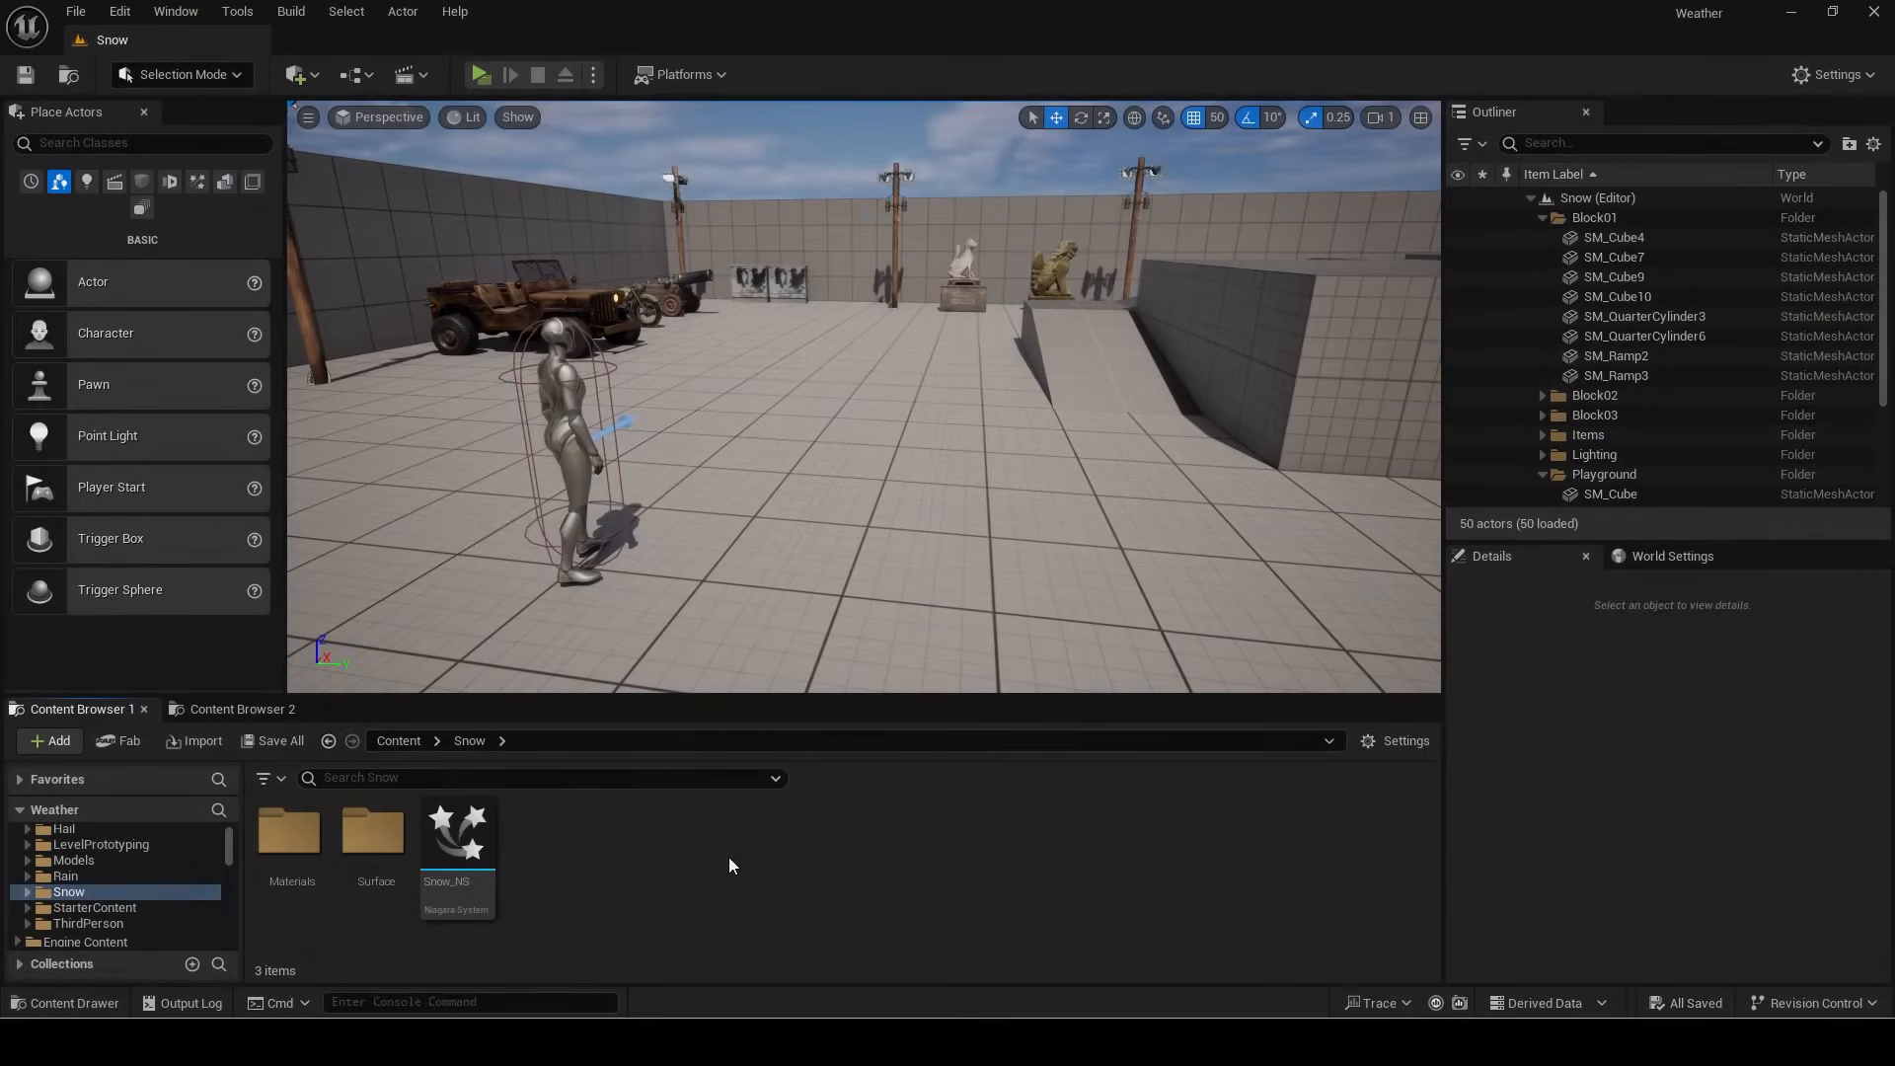
Step: Create a folder named Sounds inside the Snow content folder
right_click(728, 856)
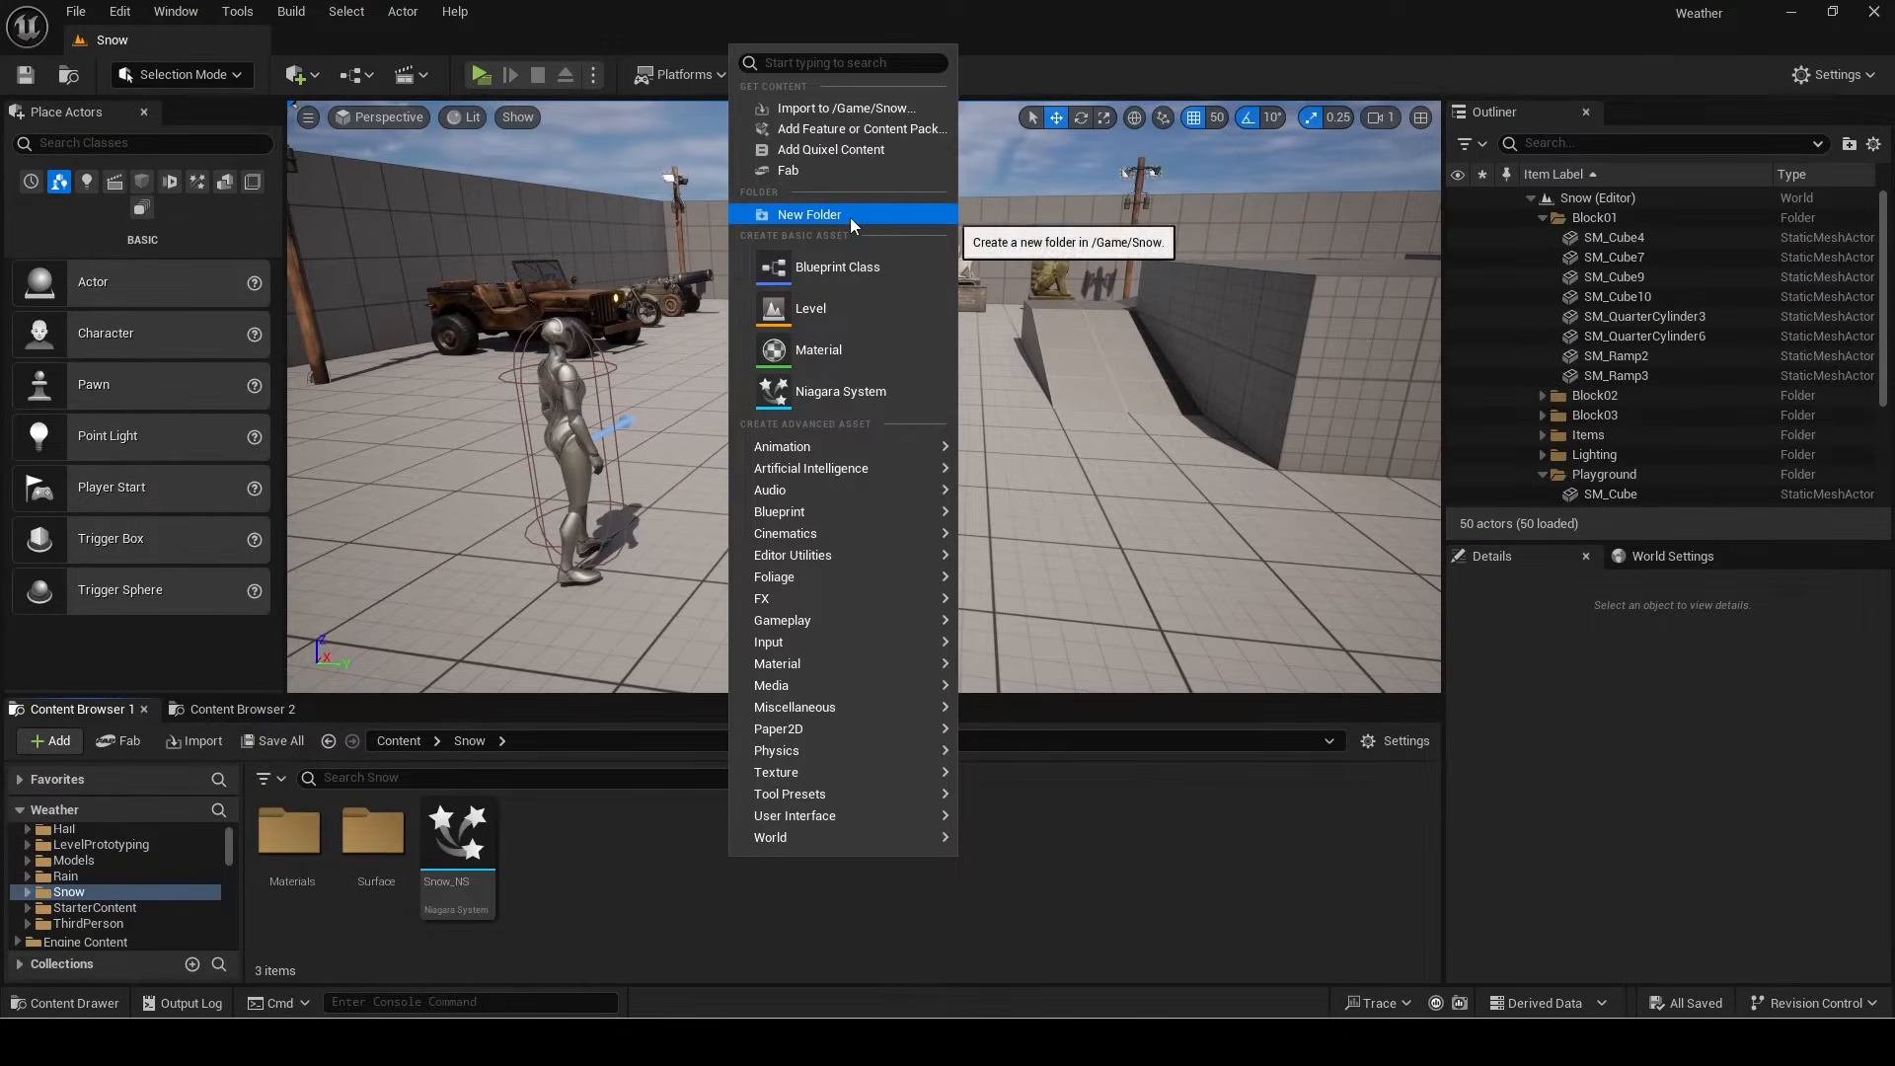
click(850, 217)
key(Return)
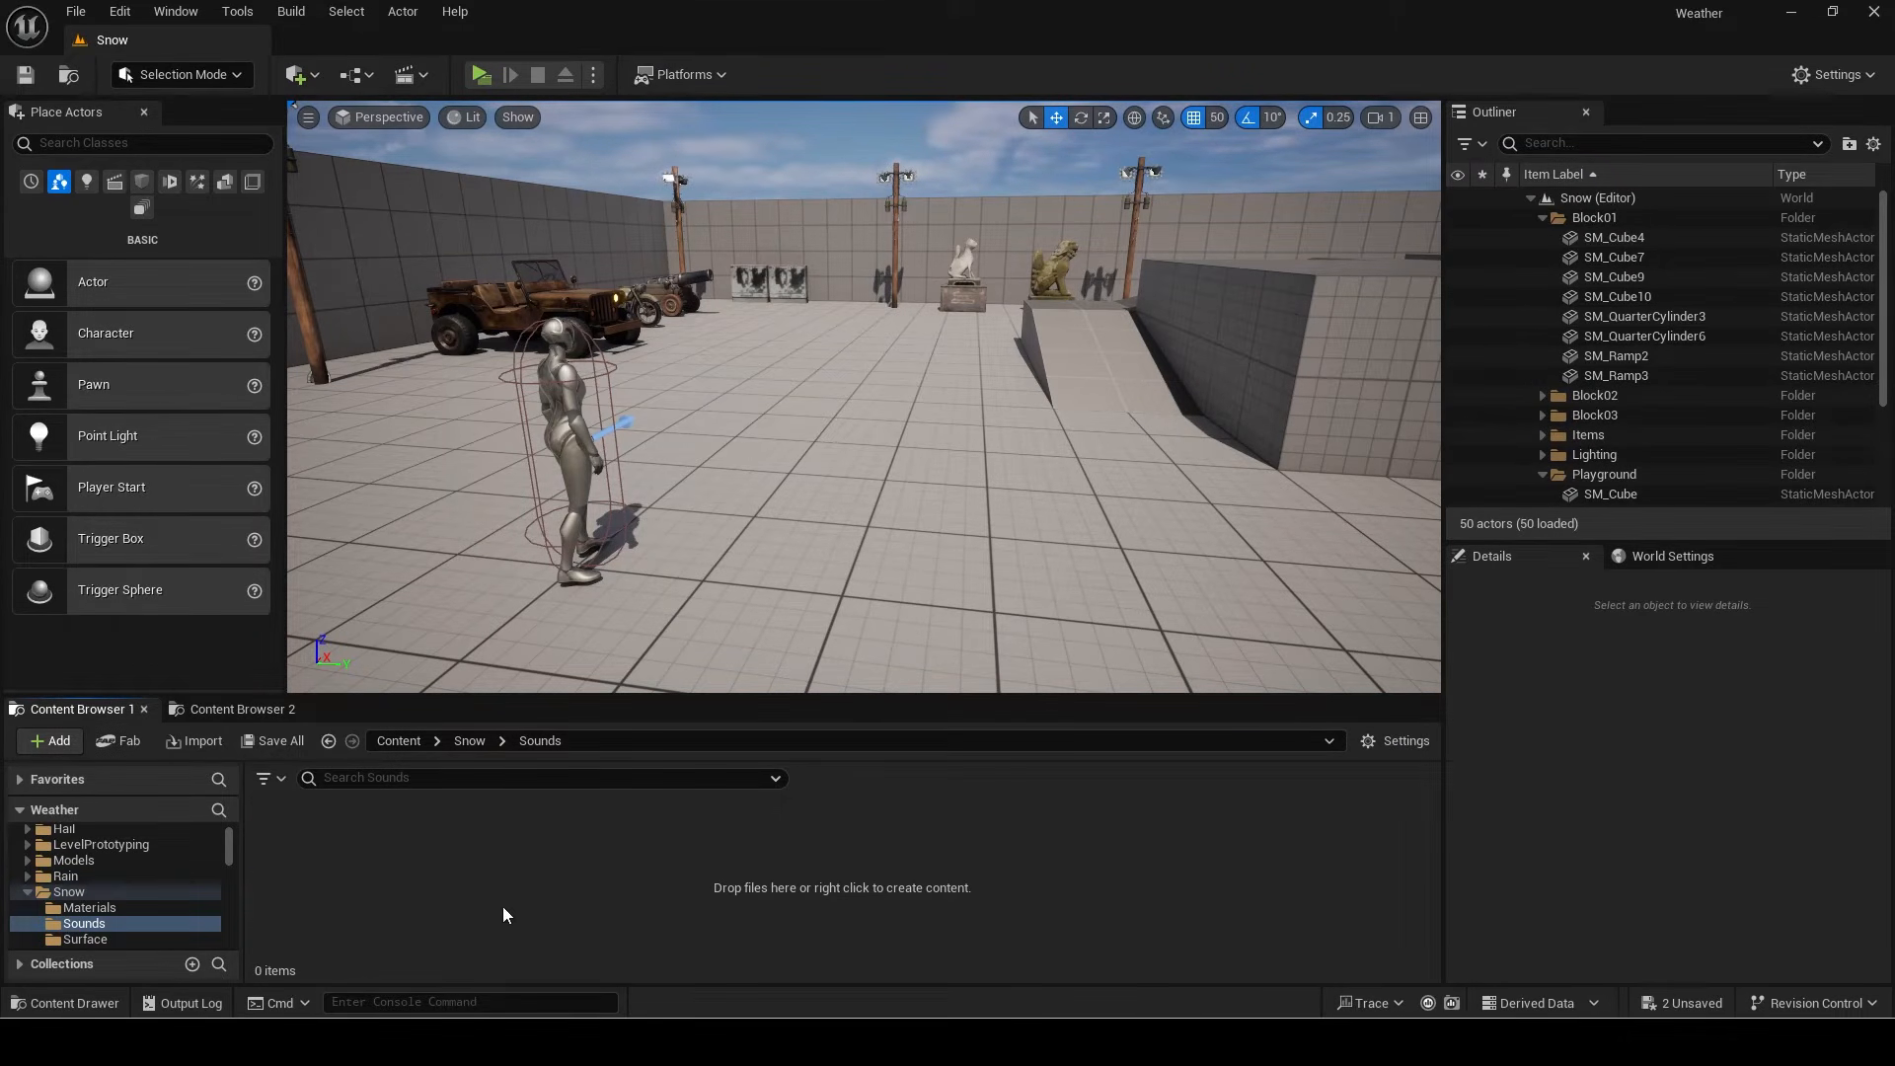
Step: Enable looping on the SnowLoop and BlizzardLoop sound waves and close their editors
double_click(373, 847)
click(772, 336)
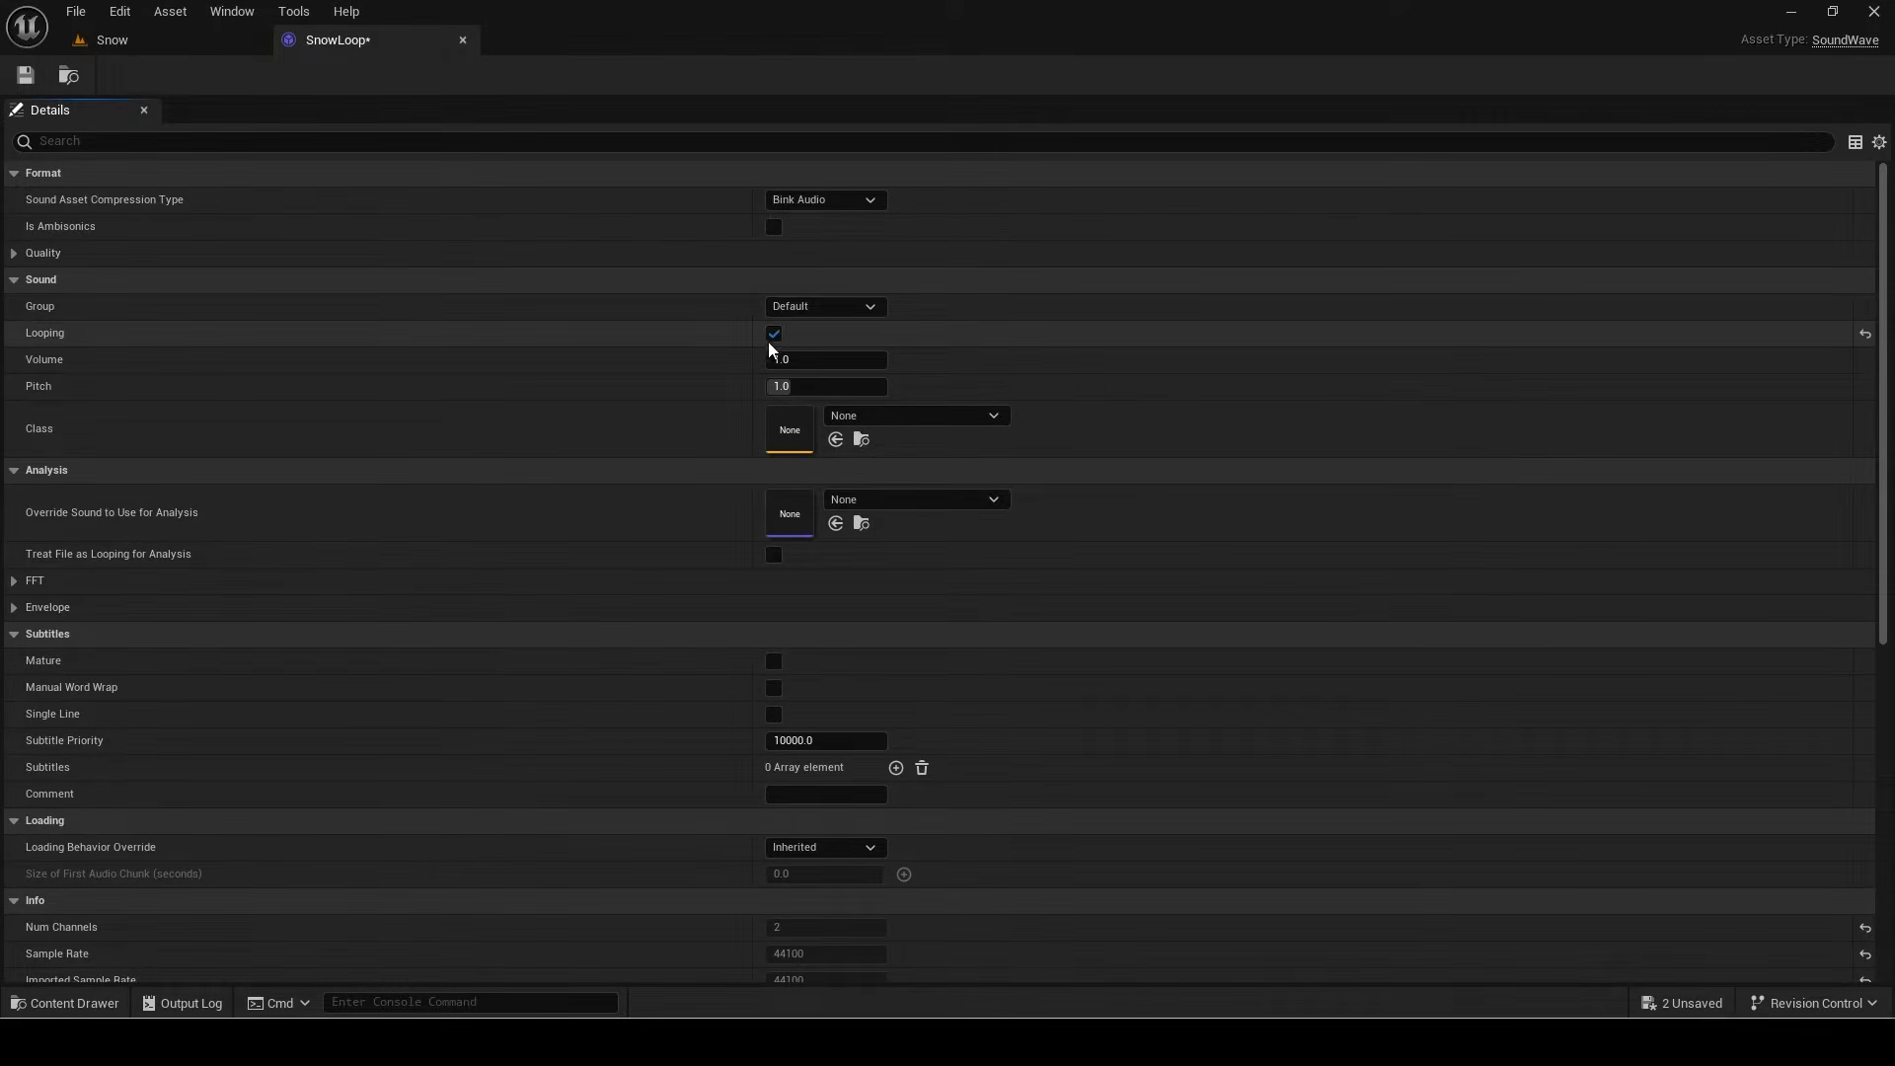
click(113, 39)
double_click(284, 859)
click(774, 333)
click(462, 40)
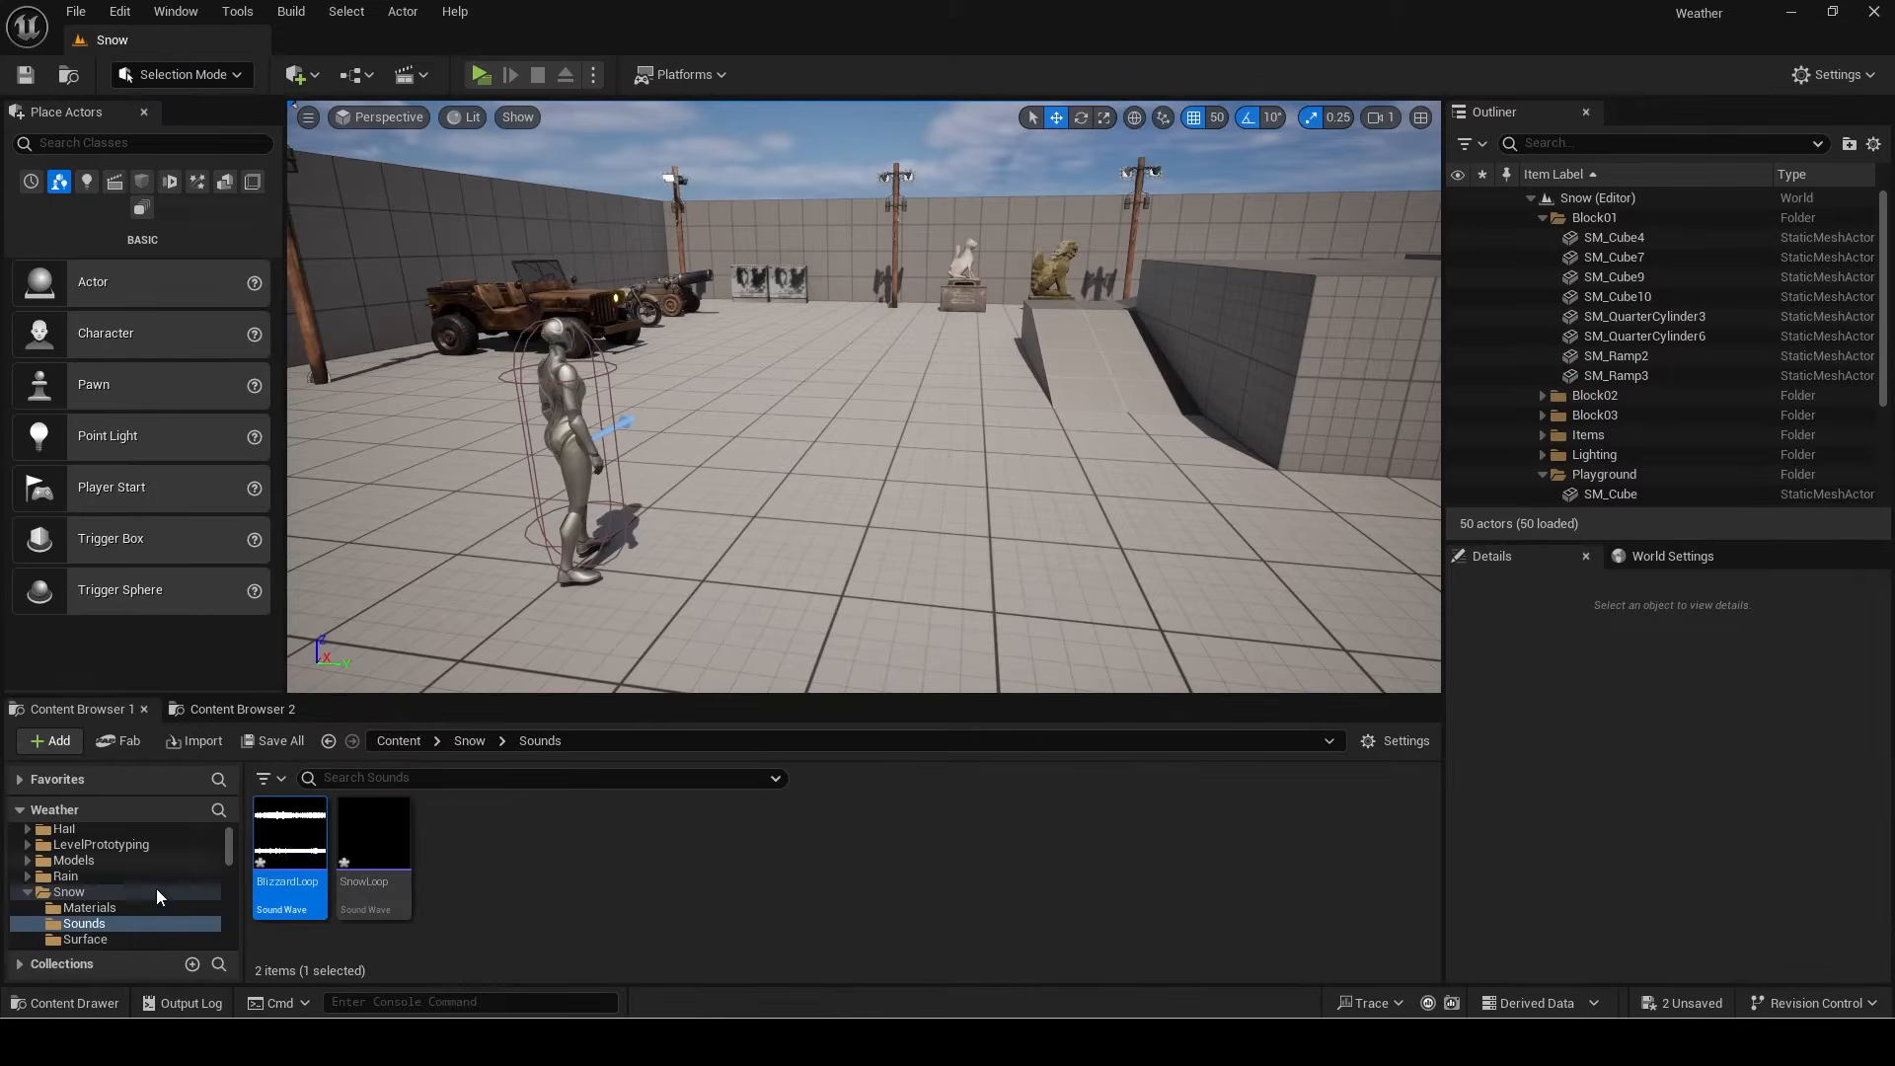
Step: Copy the rain volume blueprint into the Snow folder, rename the copy SnowVolume_BP and open it
click(876, 848)
drag(876, 849, 138, 894)
click(167, 955)
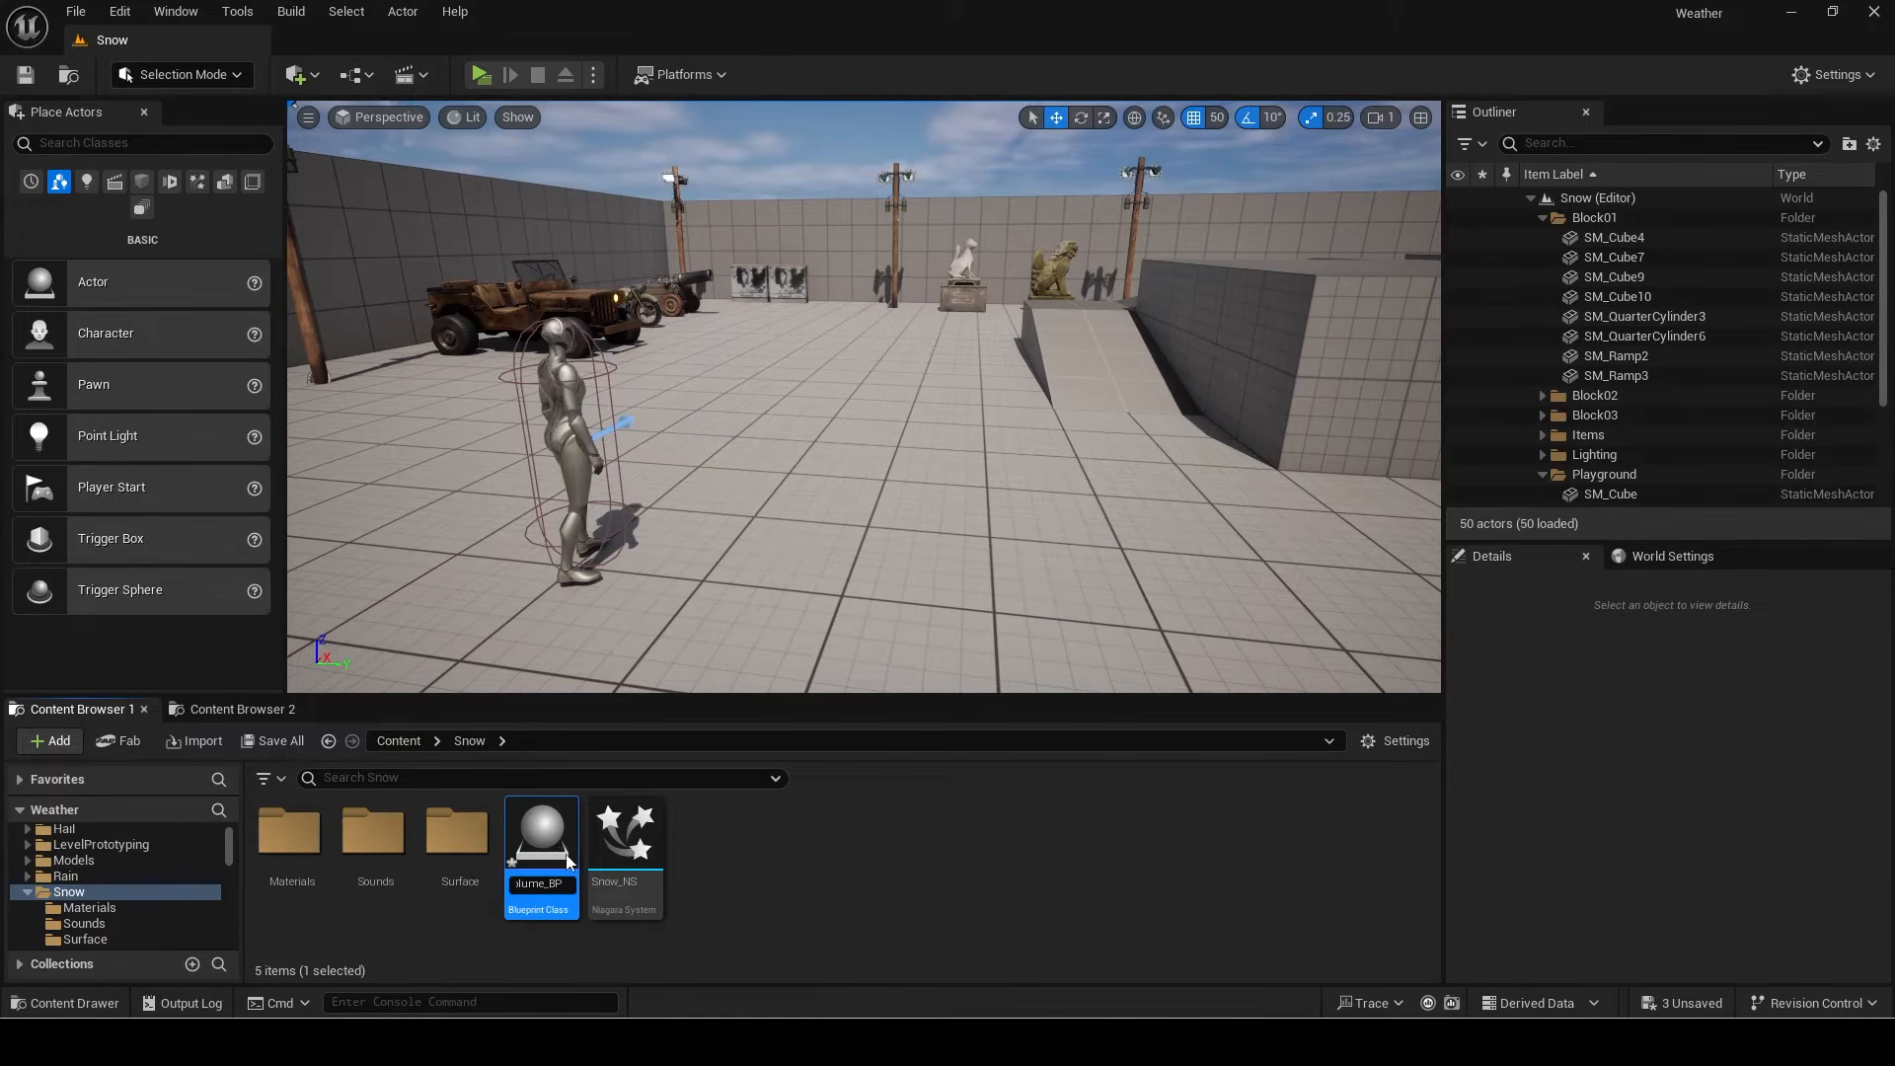
double_click(540, 837)
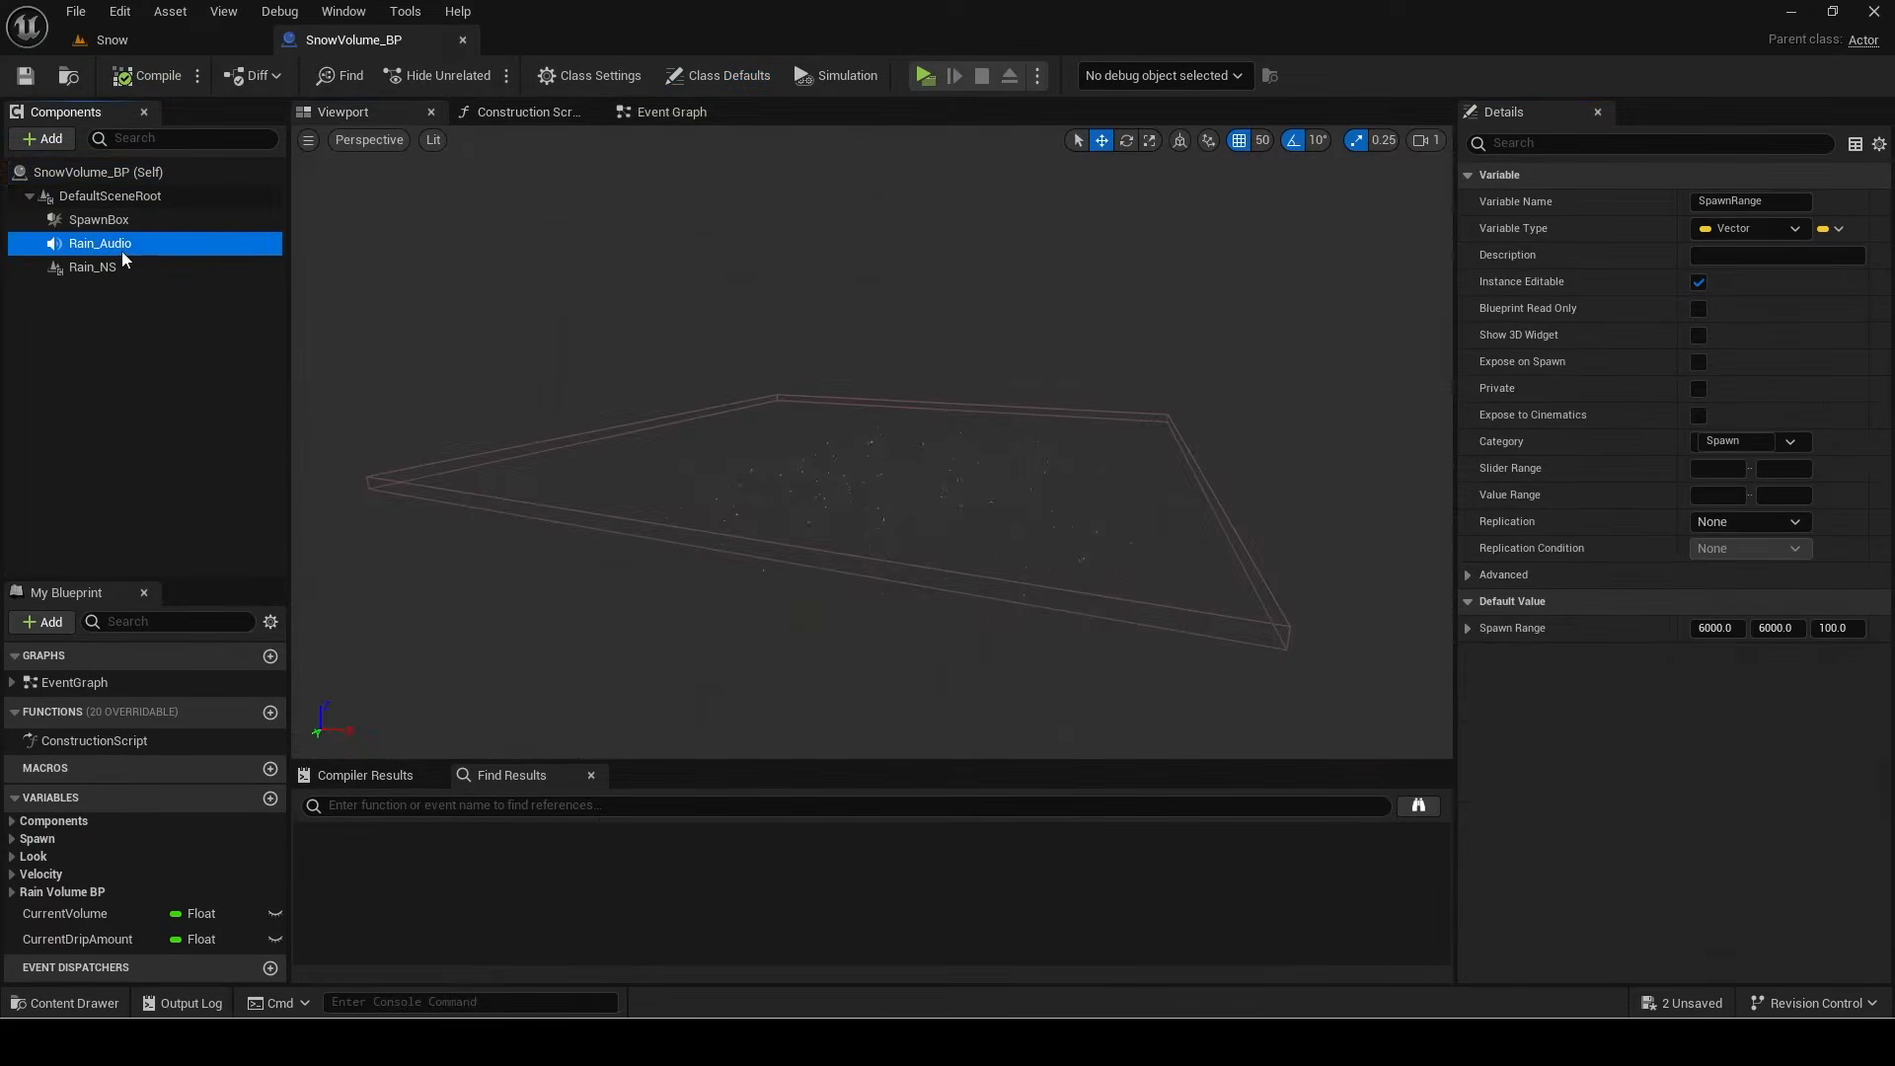
Step: Rename the Rain_Audio and Rain_NS components as Snow_Audio and Snow_NS
click(124, 247)
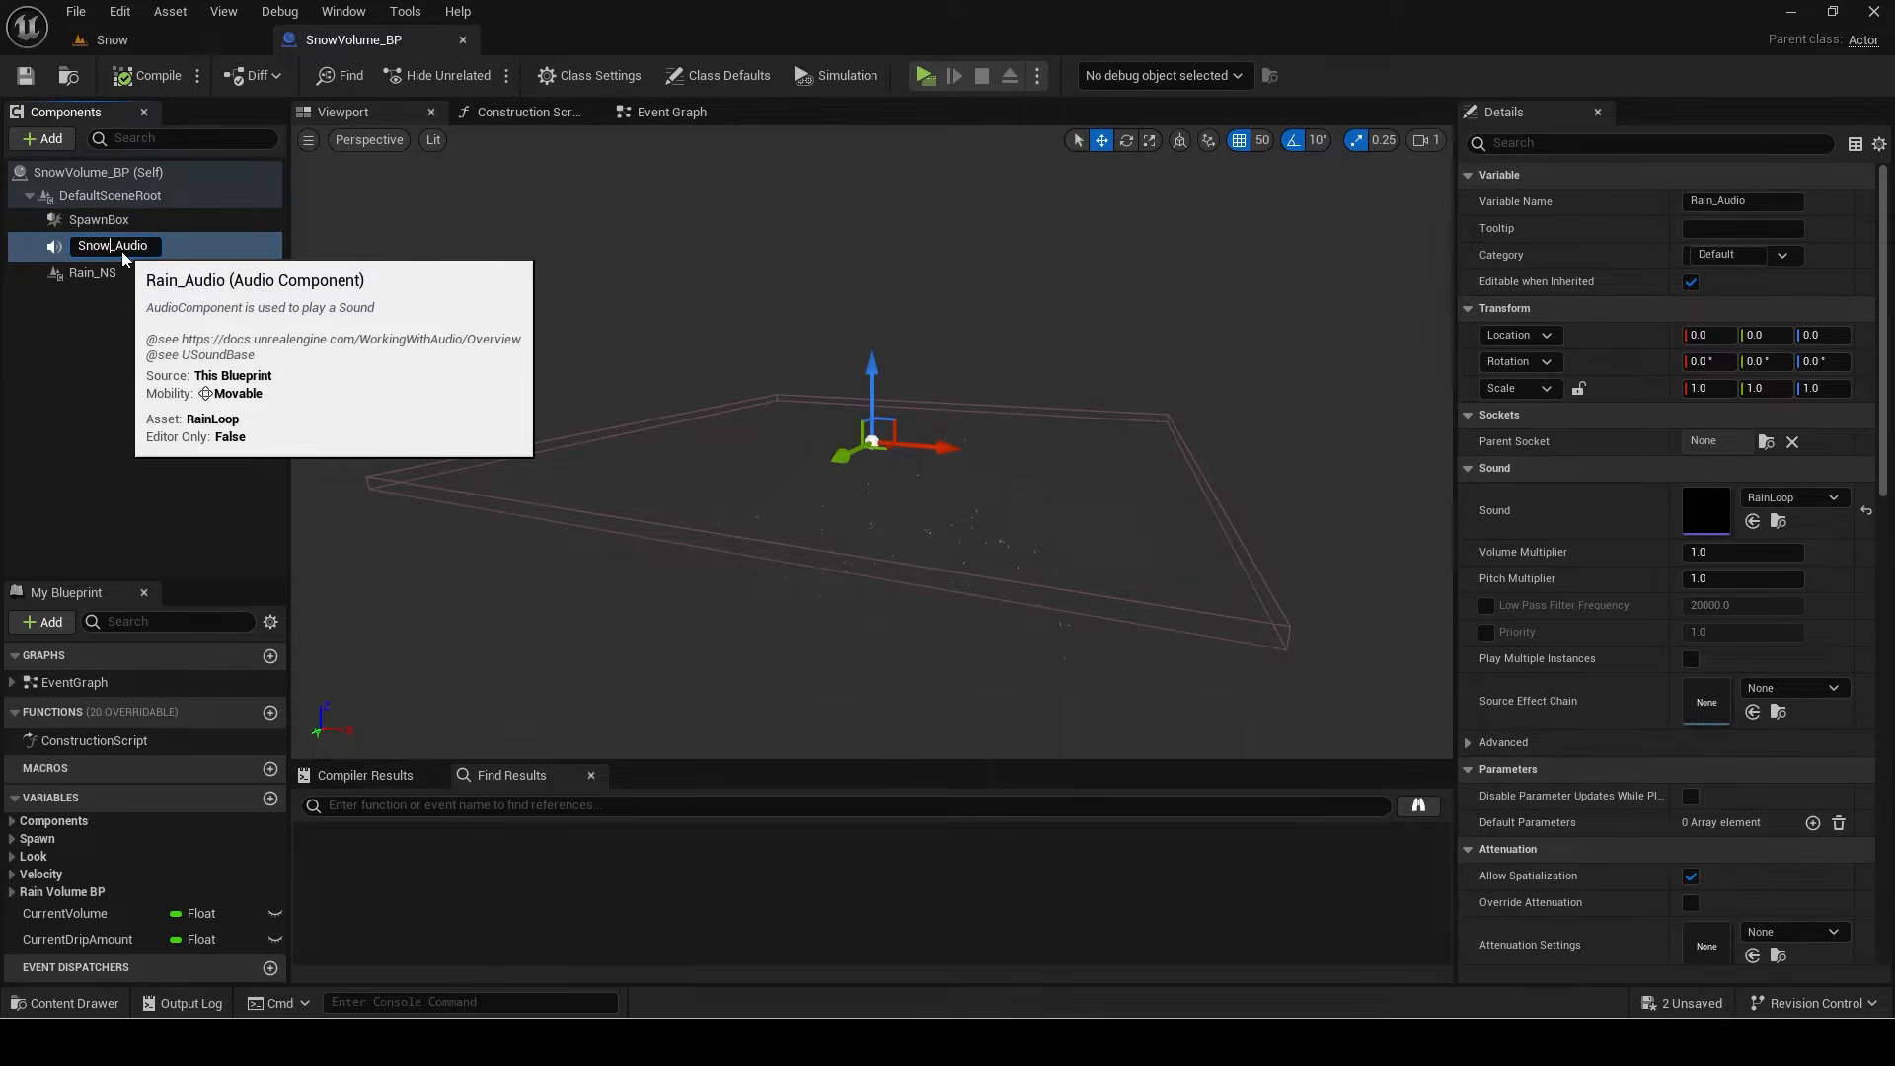
key(Return)
click(108, 271)
click(111, 270)
key(BackSpace)
key(BackSpace)
key(BackSpace)
key(BackSpace)
text(Snow)
key(Return)
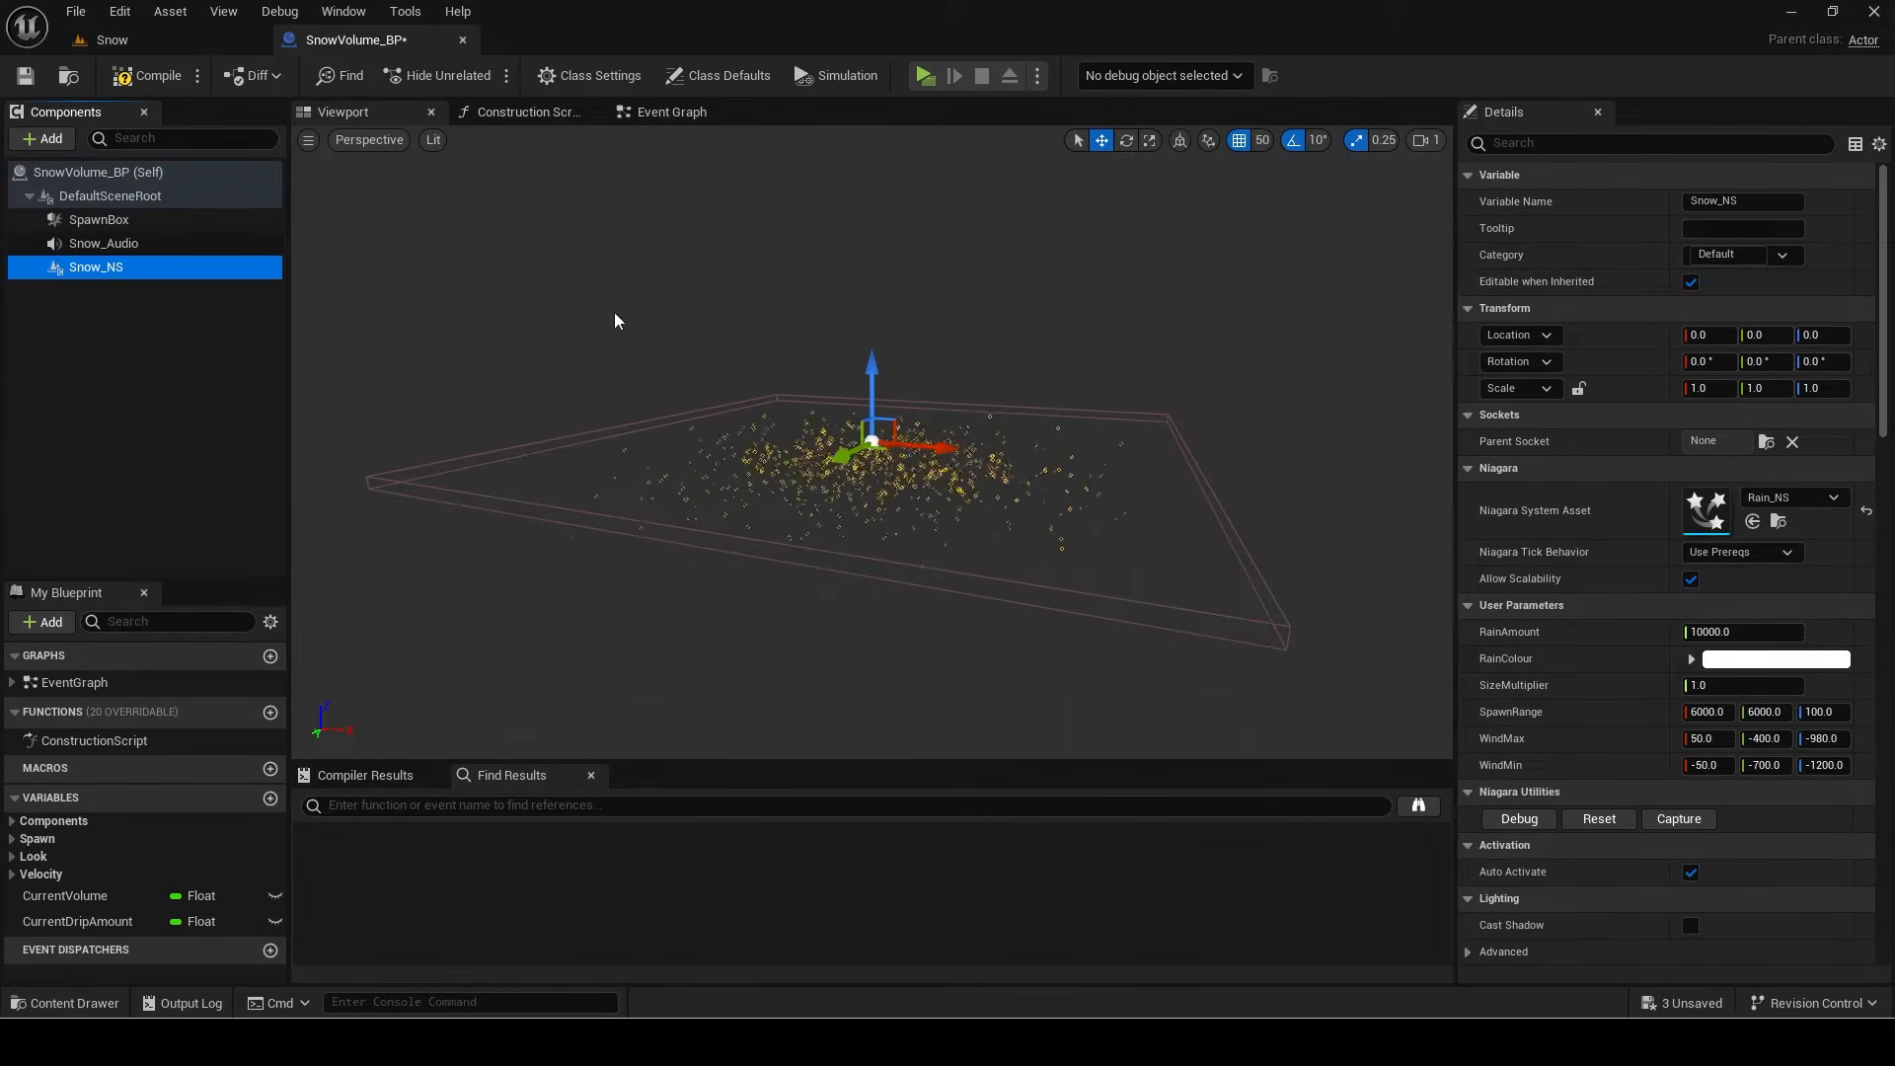
Step: Assign the Snow_NS Niagara system to the Snow_NS component and the SnowLoop sound to Snow_Audio
click(1774, 499)
text(snow)
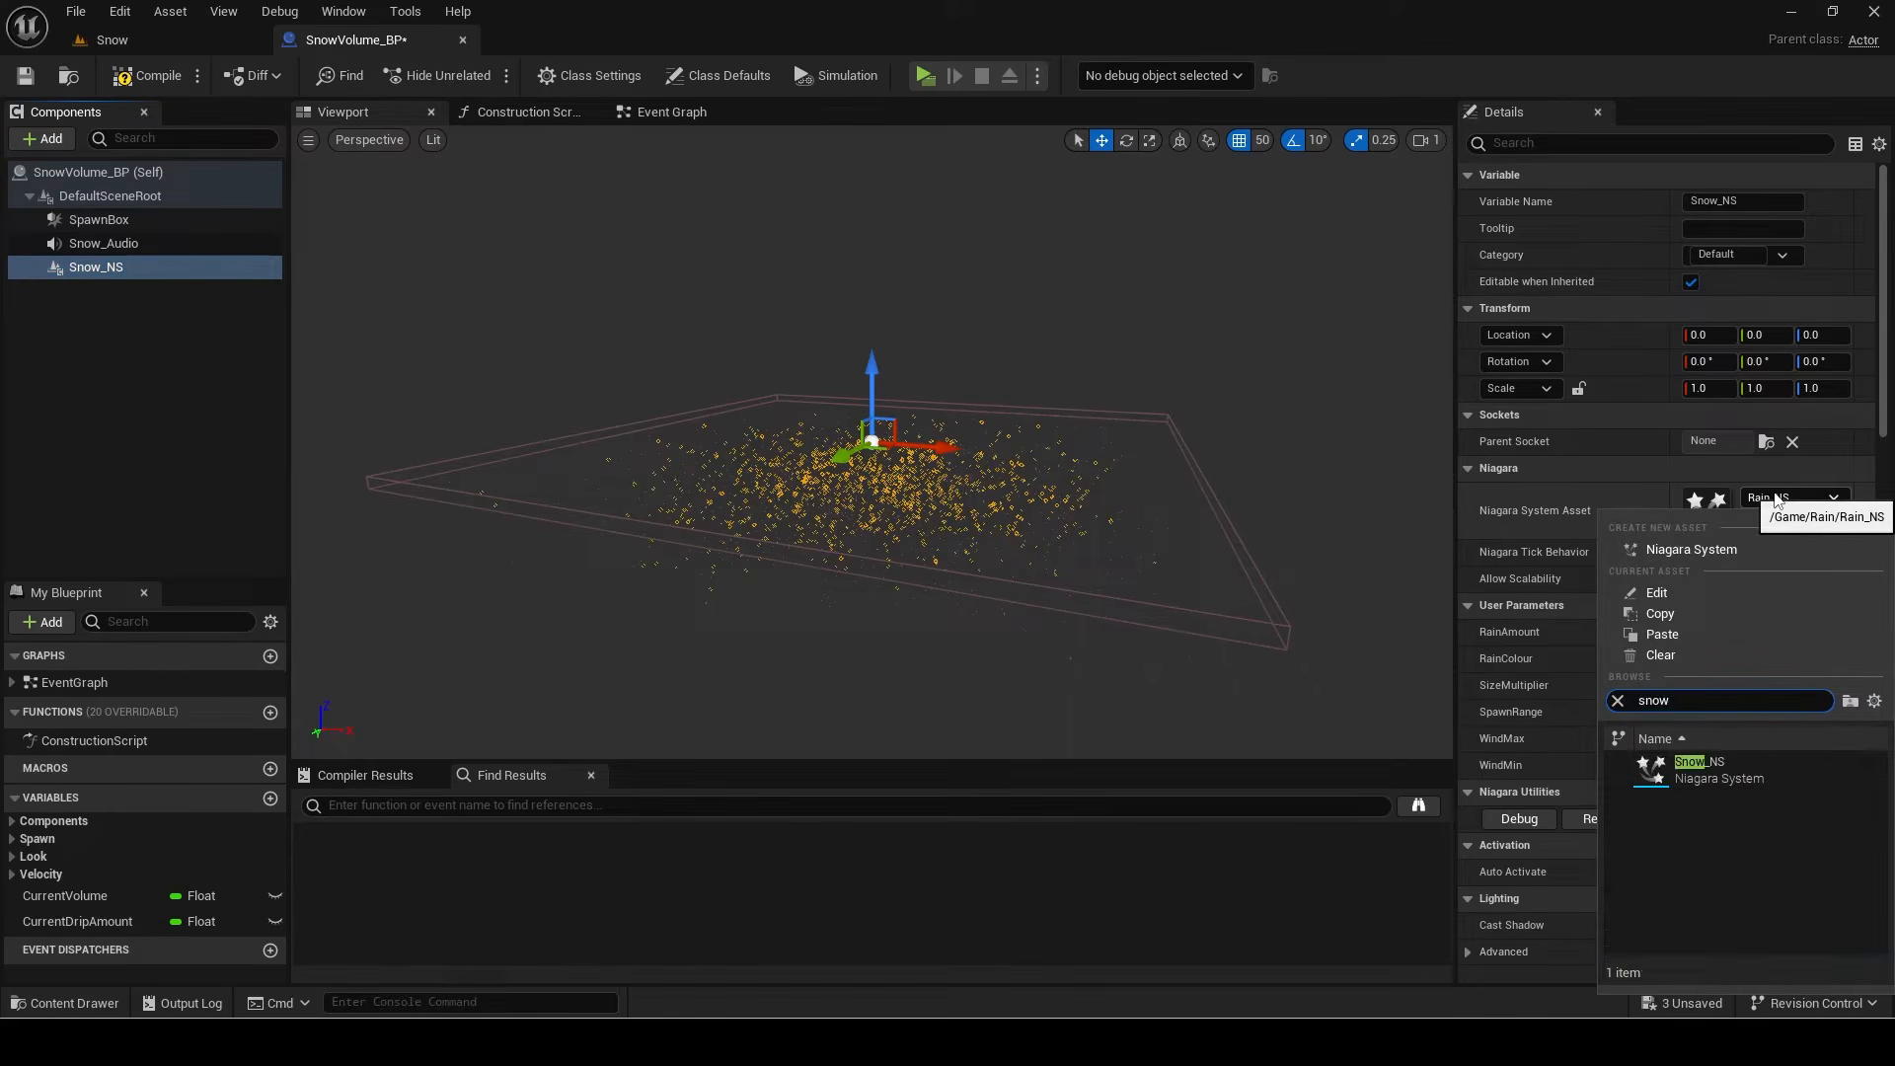
click(1724, 784)
click(216, 246)
click(1804, 504)
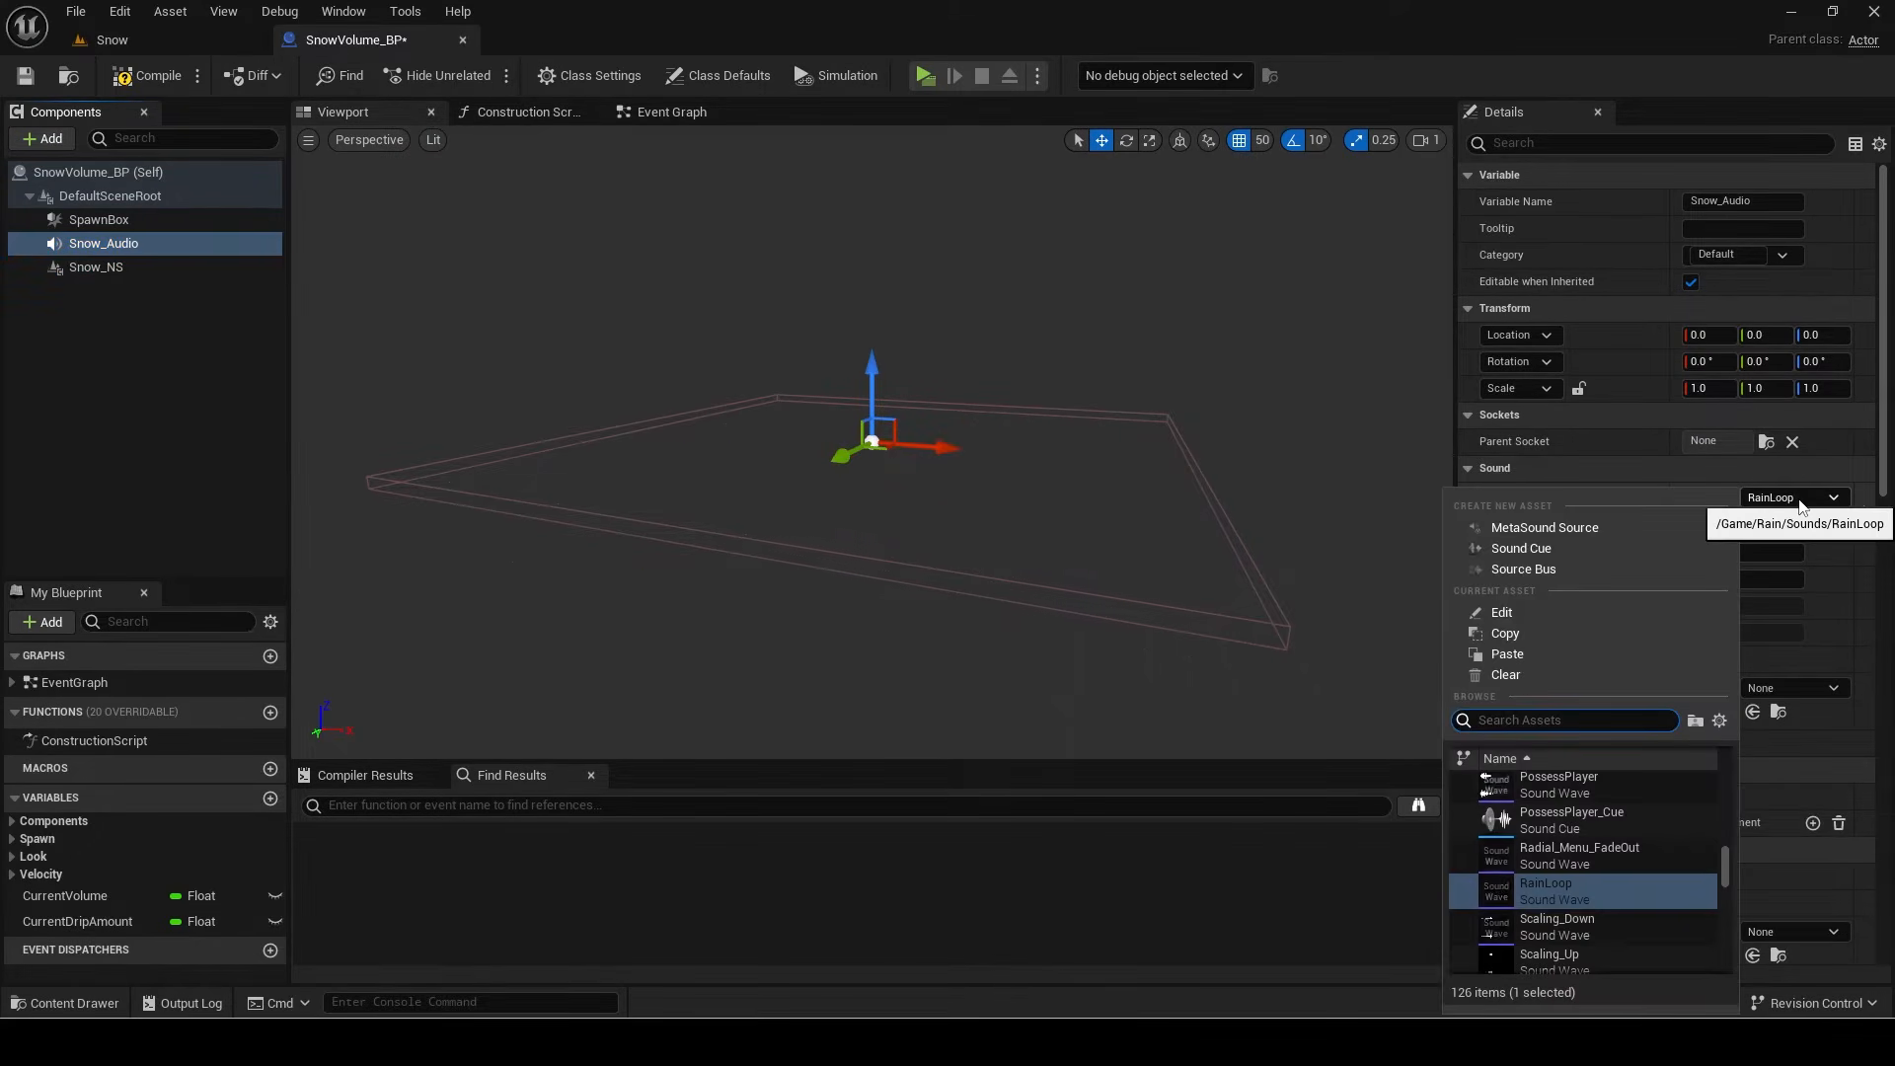
click(1626, 831)
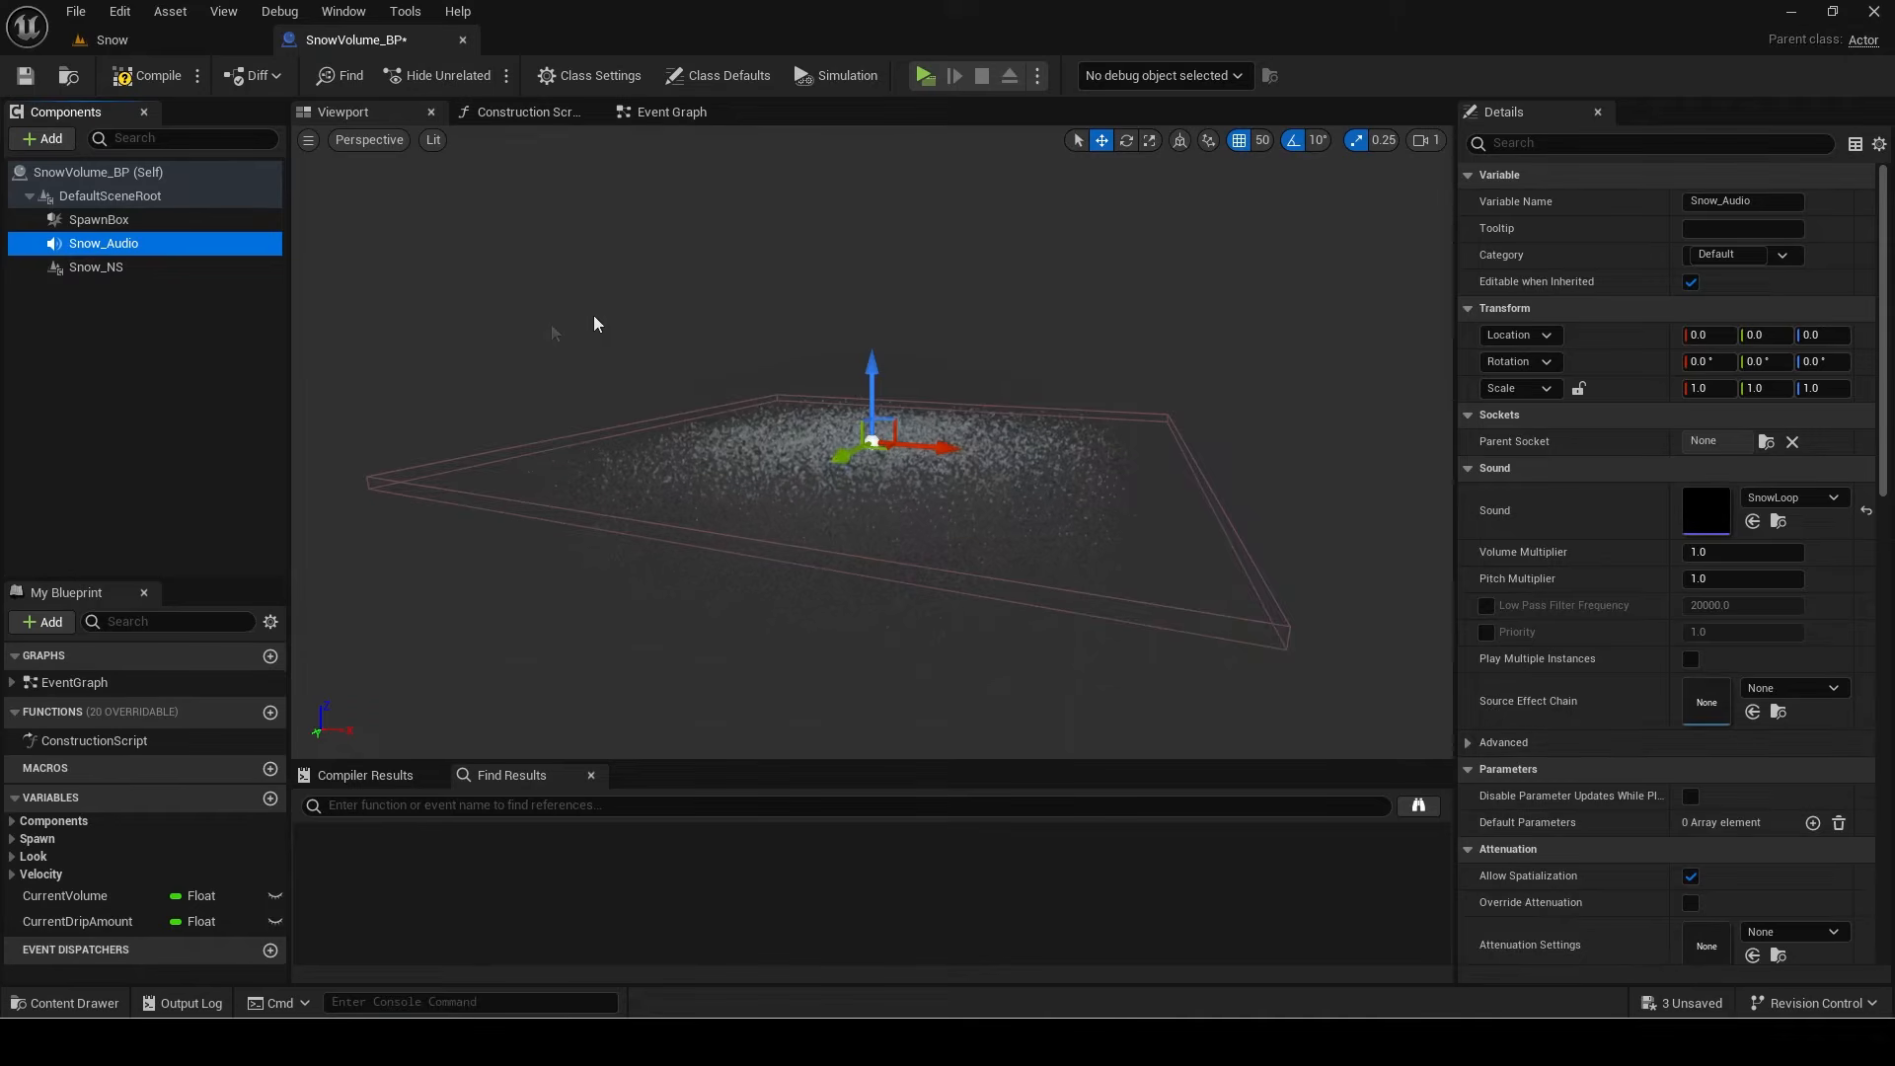
Step: Duplicate Snow_Audio as Blizzard_Audio, with BlizzardLoop as its sound and a volume multiplier of 0
key(ctrl+d)
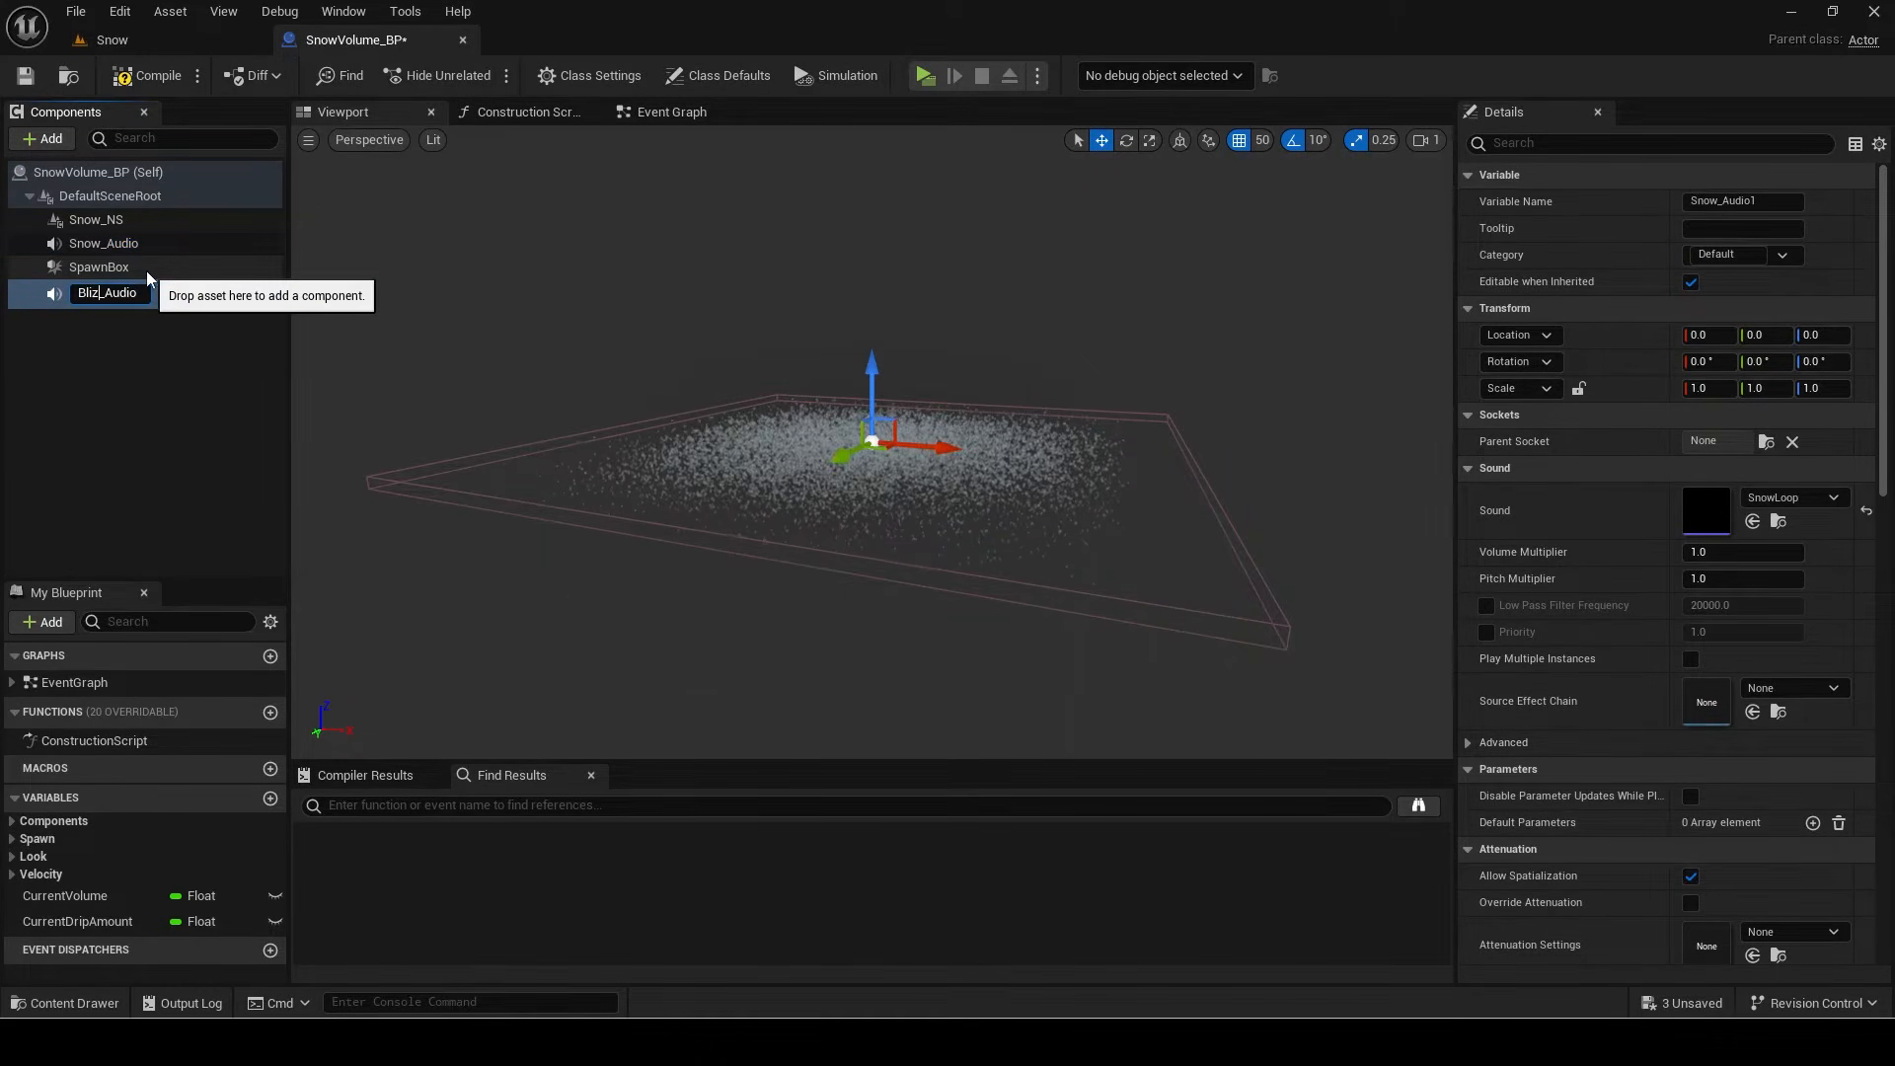
key(Return)
click(1789, 499)
text(bli)
click(1570, 790)
click(1696, 553)
Step: Rename the RainAmount variable in the Spawn category as SnowAmount
click(37, 838)
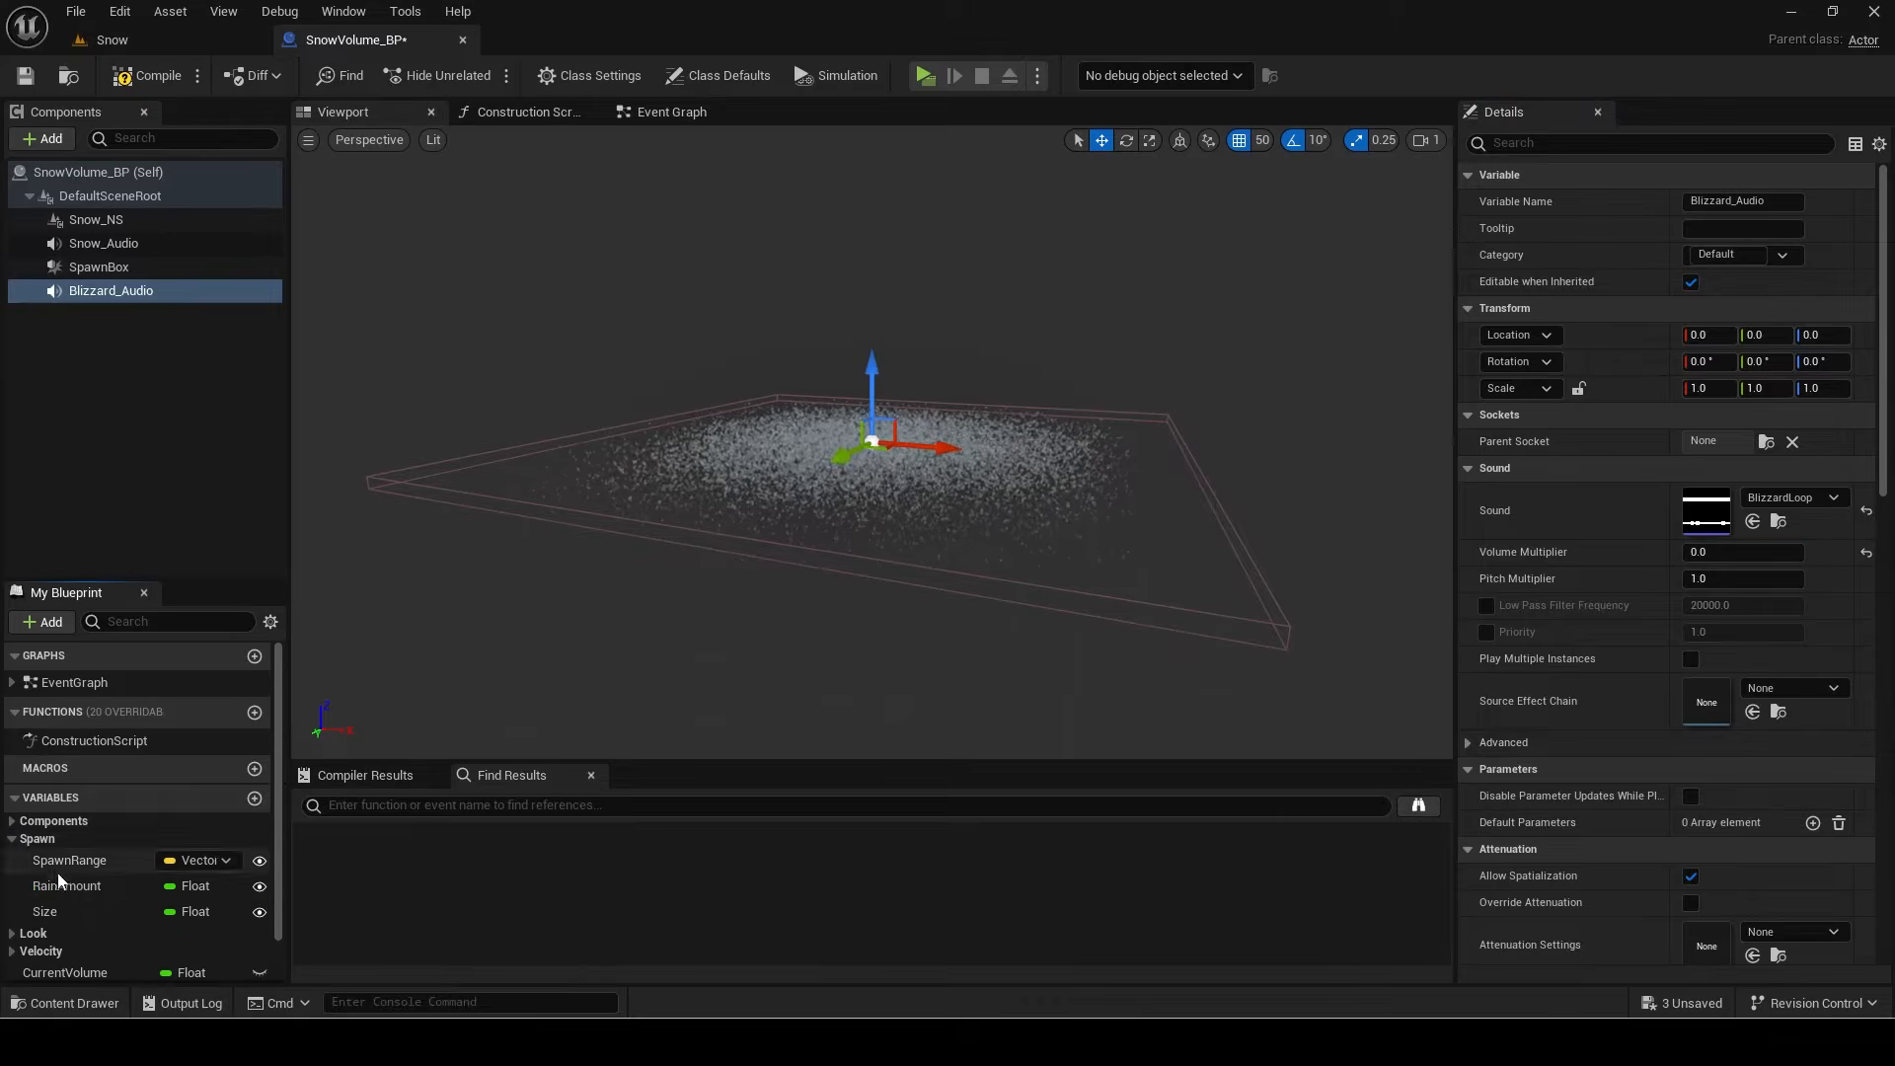
click(63, 887)
text(SnowAmount)
key(Return)
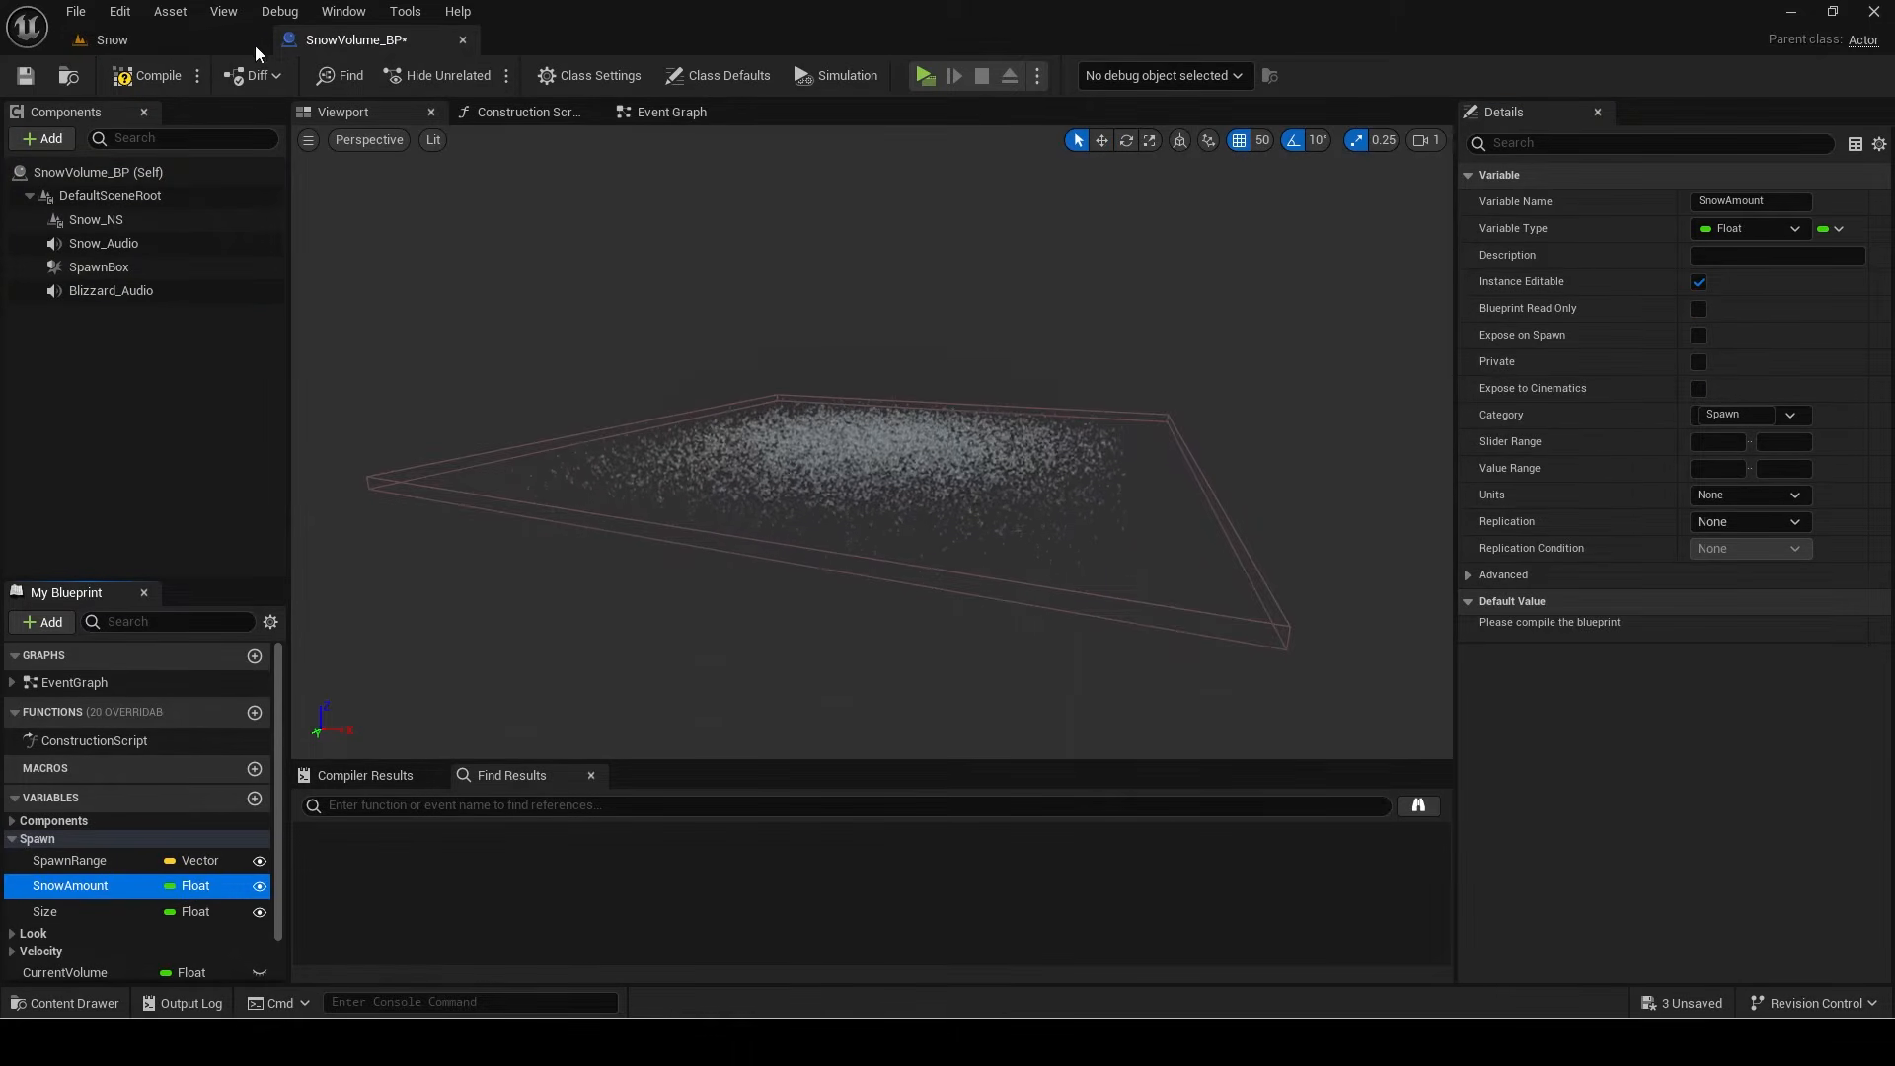
Step: Set the default value of the Look category's Opacity variable to 1.0
click(39, 933)
click(99, 928)
click(89, 950)
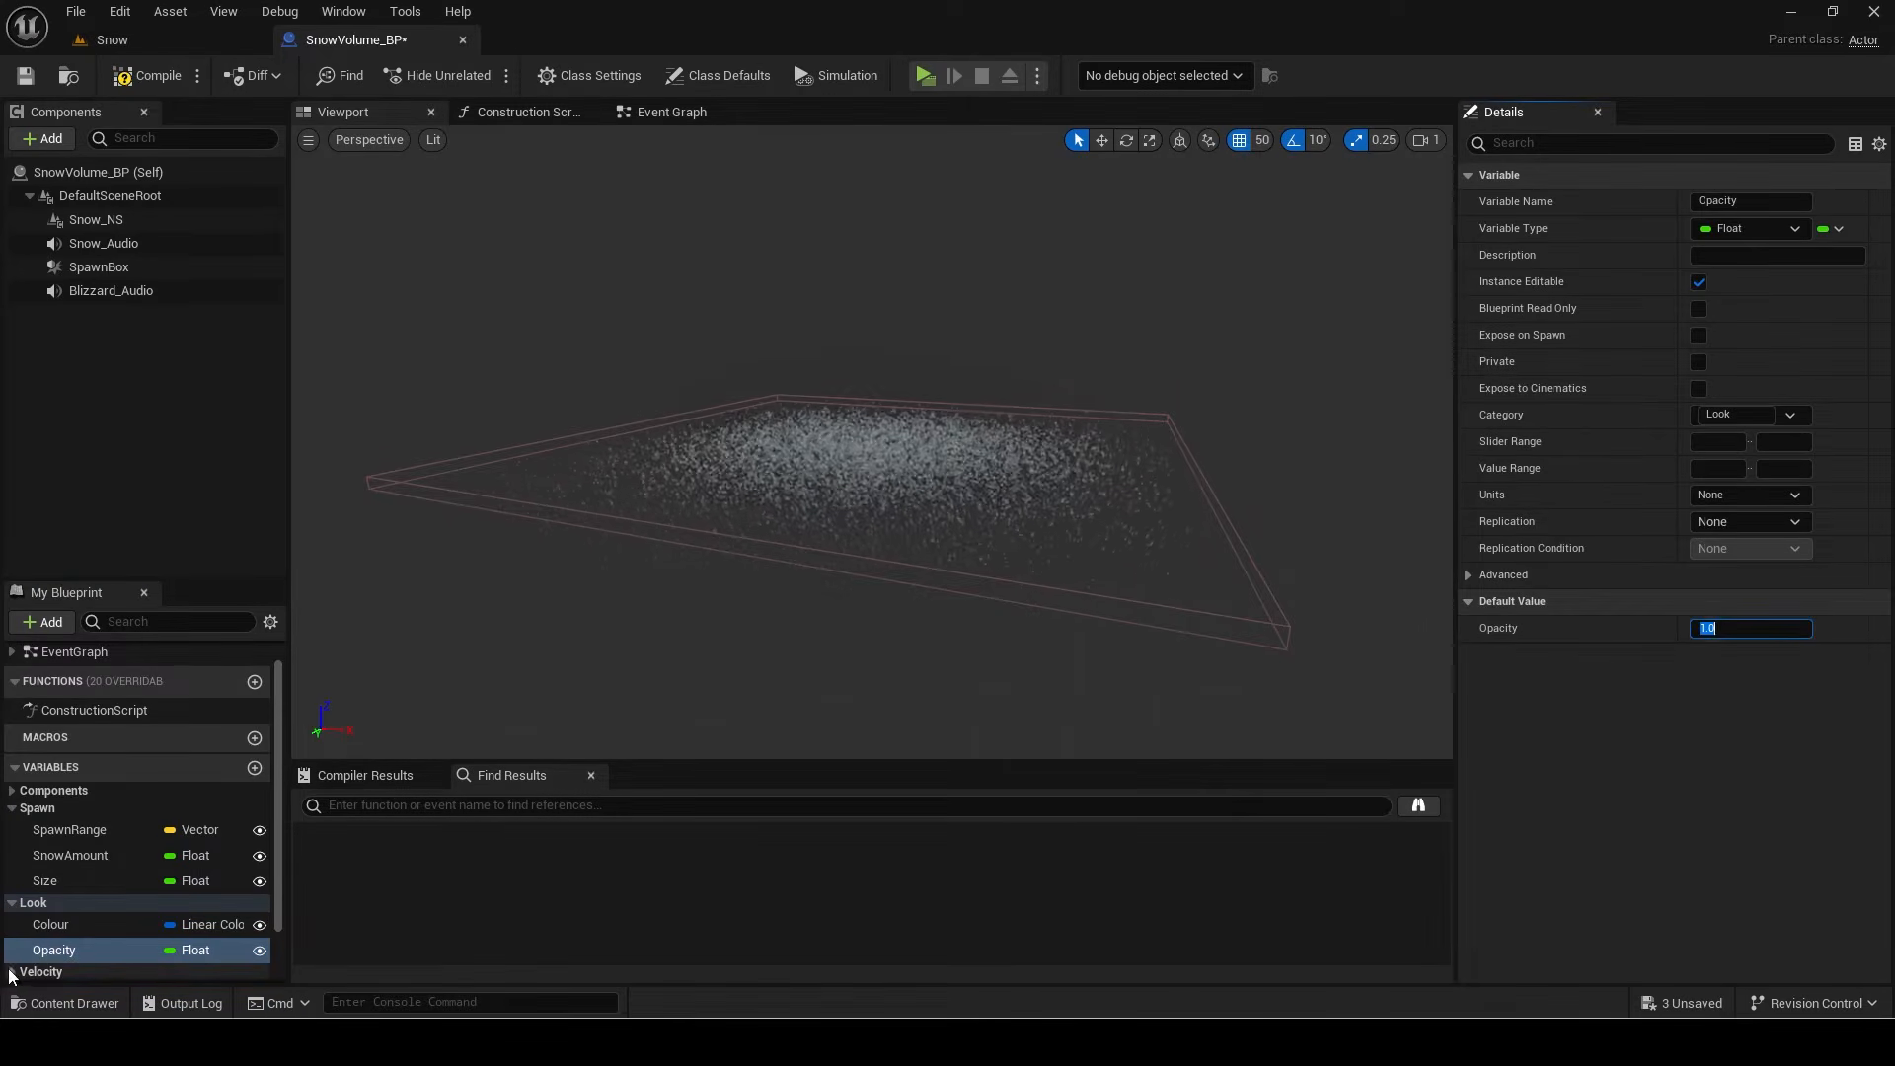
Step: Set the default value of the Velocity category's Gravity variable to -100 and 0
click(39, 971)
click(85, 901)
click(55, 949)
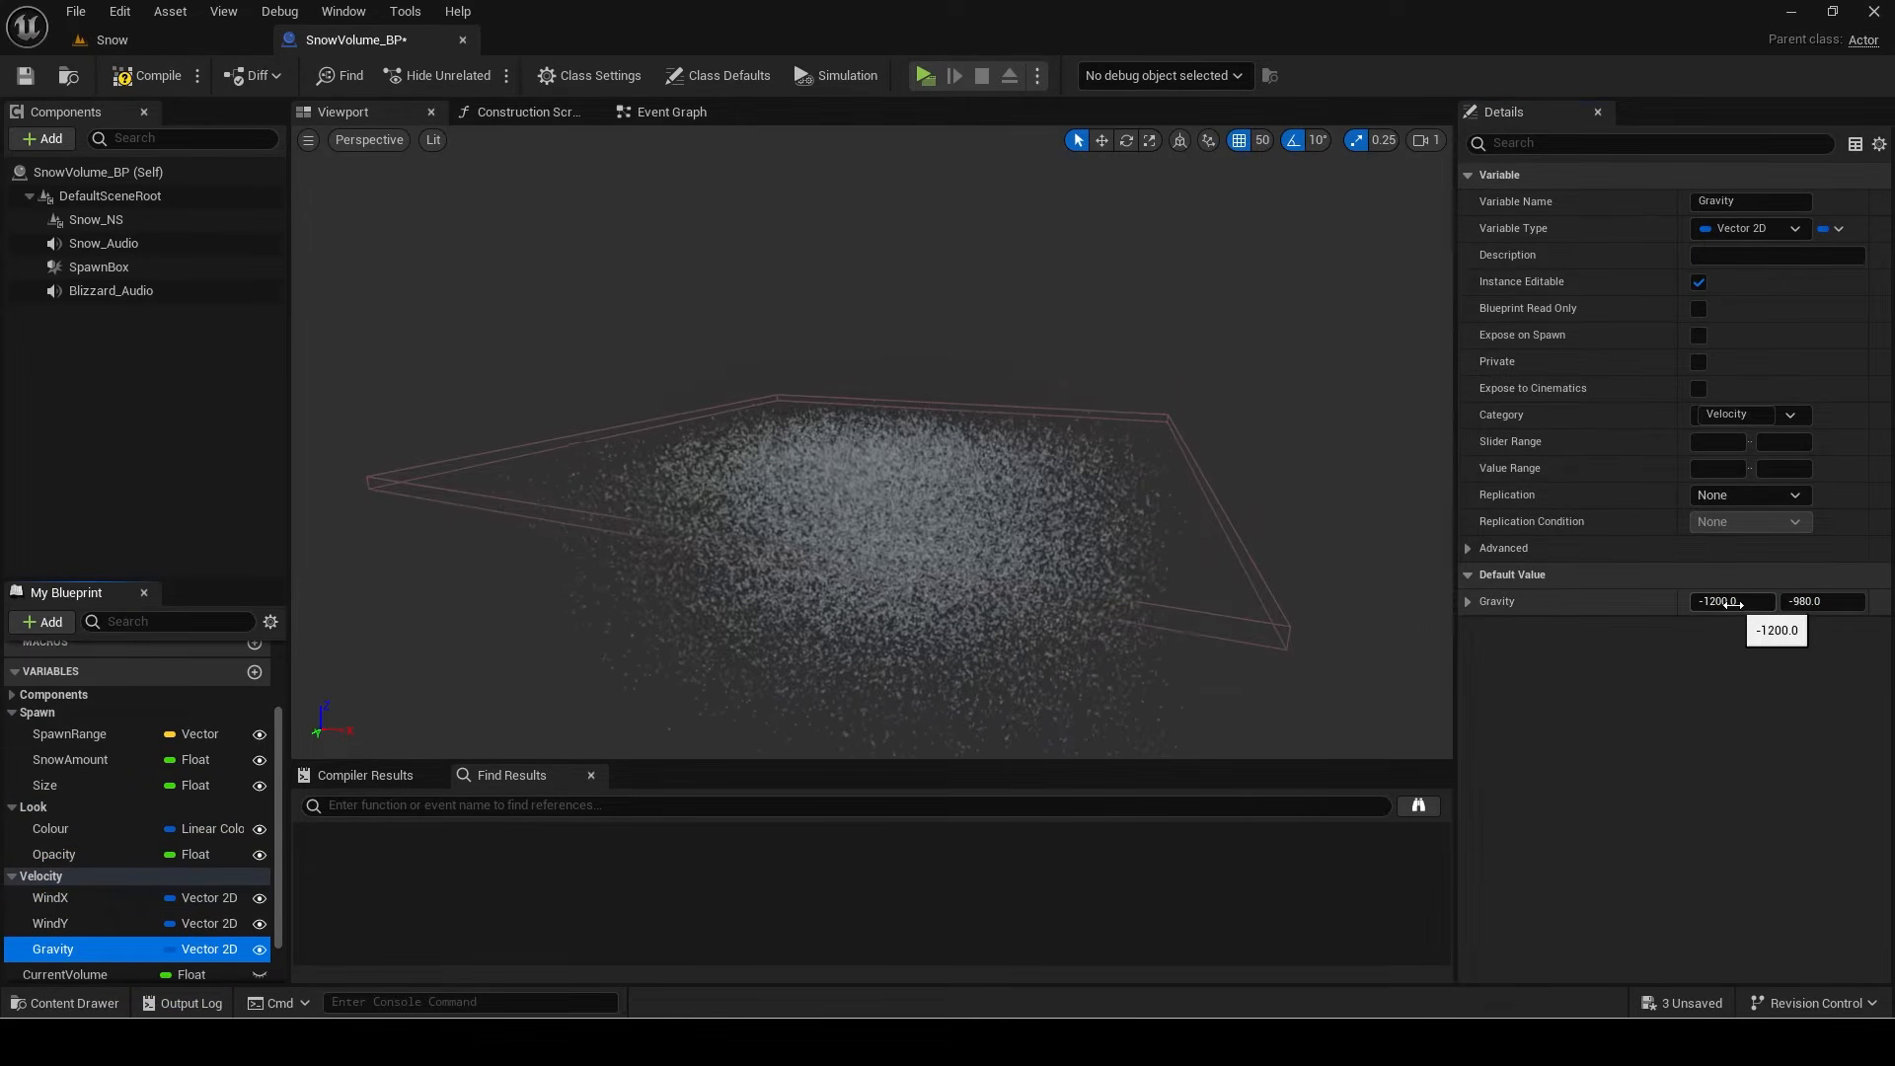
click(1733, 603)
text(-100)
key(Tab)
text(0)
key(Return)
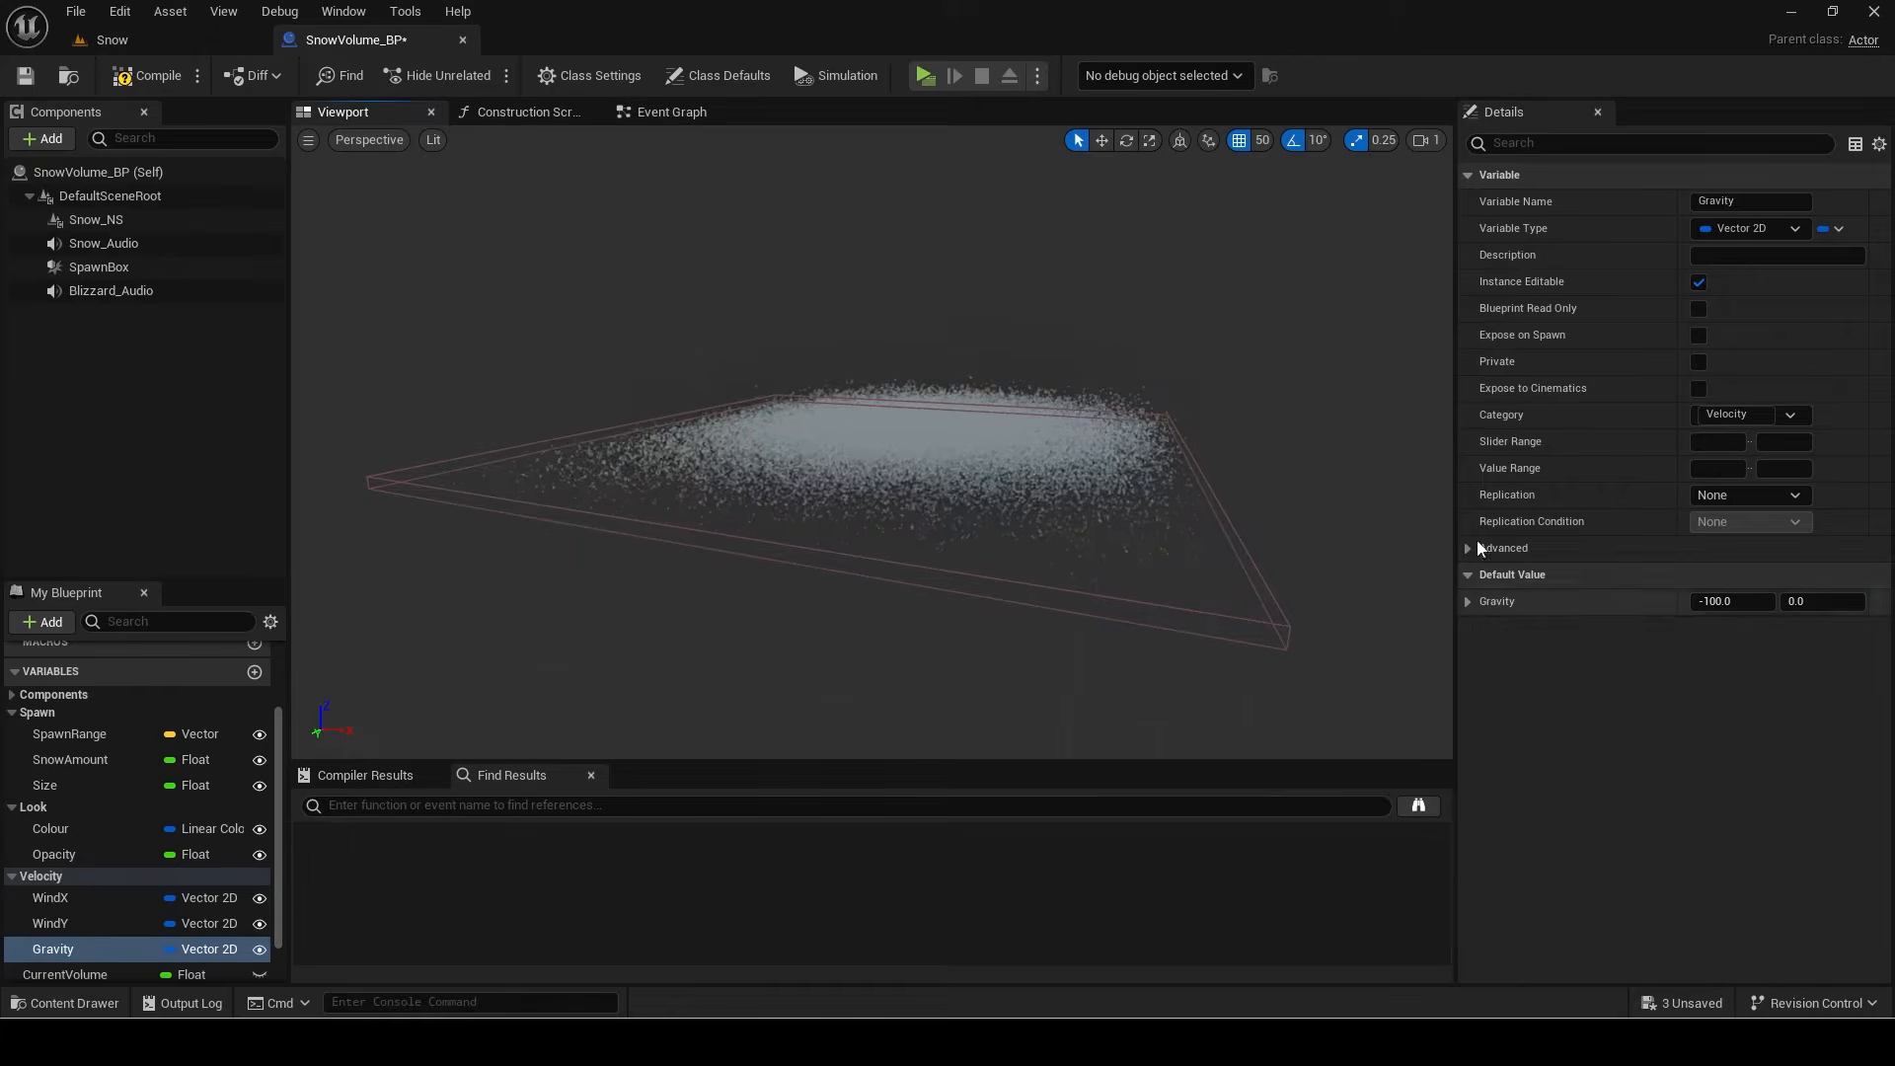
Step: In the Construction Script, rename the Set Niagara Variable names RainAmount to SnowAmount and RainColour to SnowColour
click(510, 118)
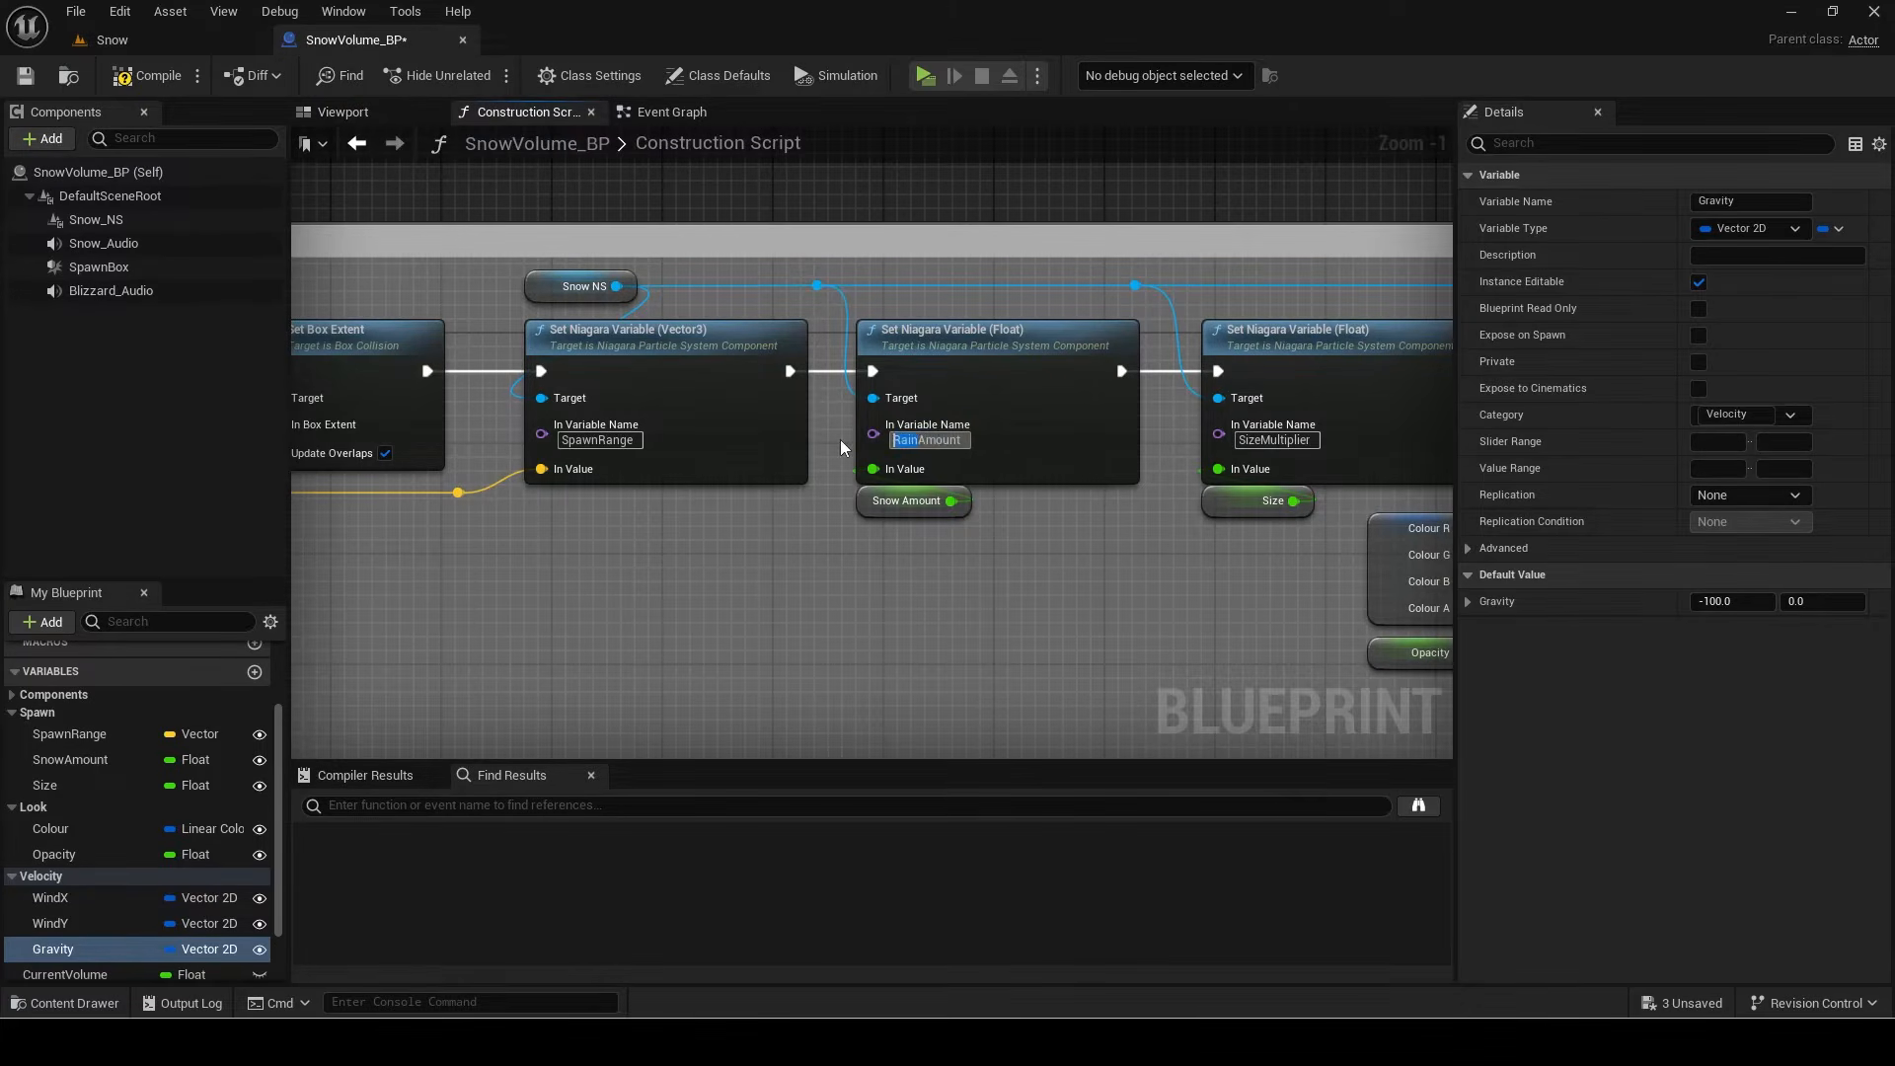
right_drag(839, 447, 629, 464)
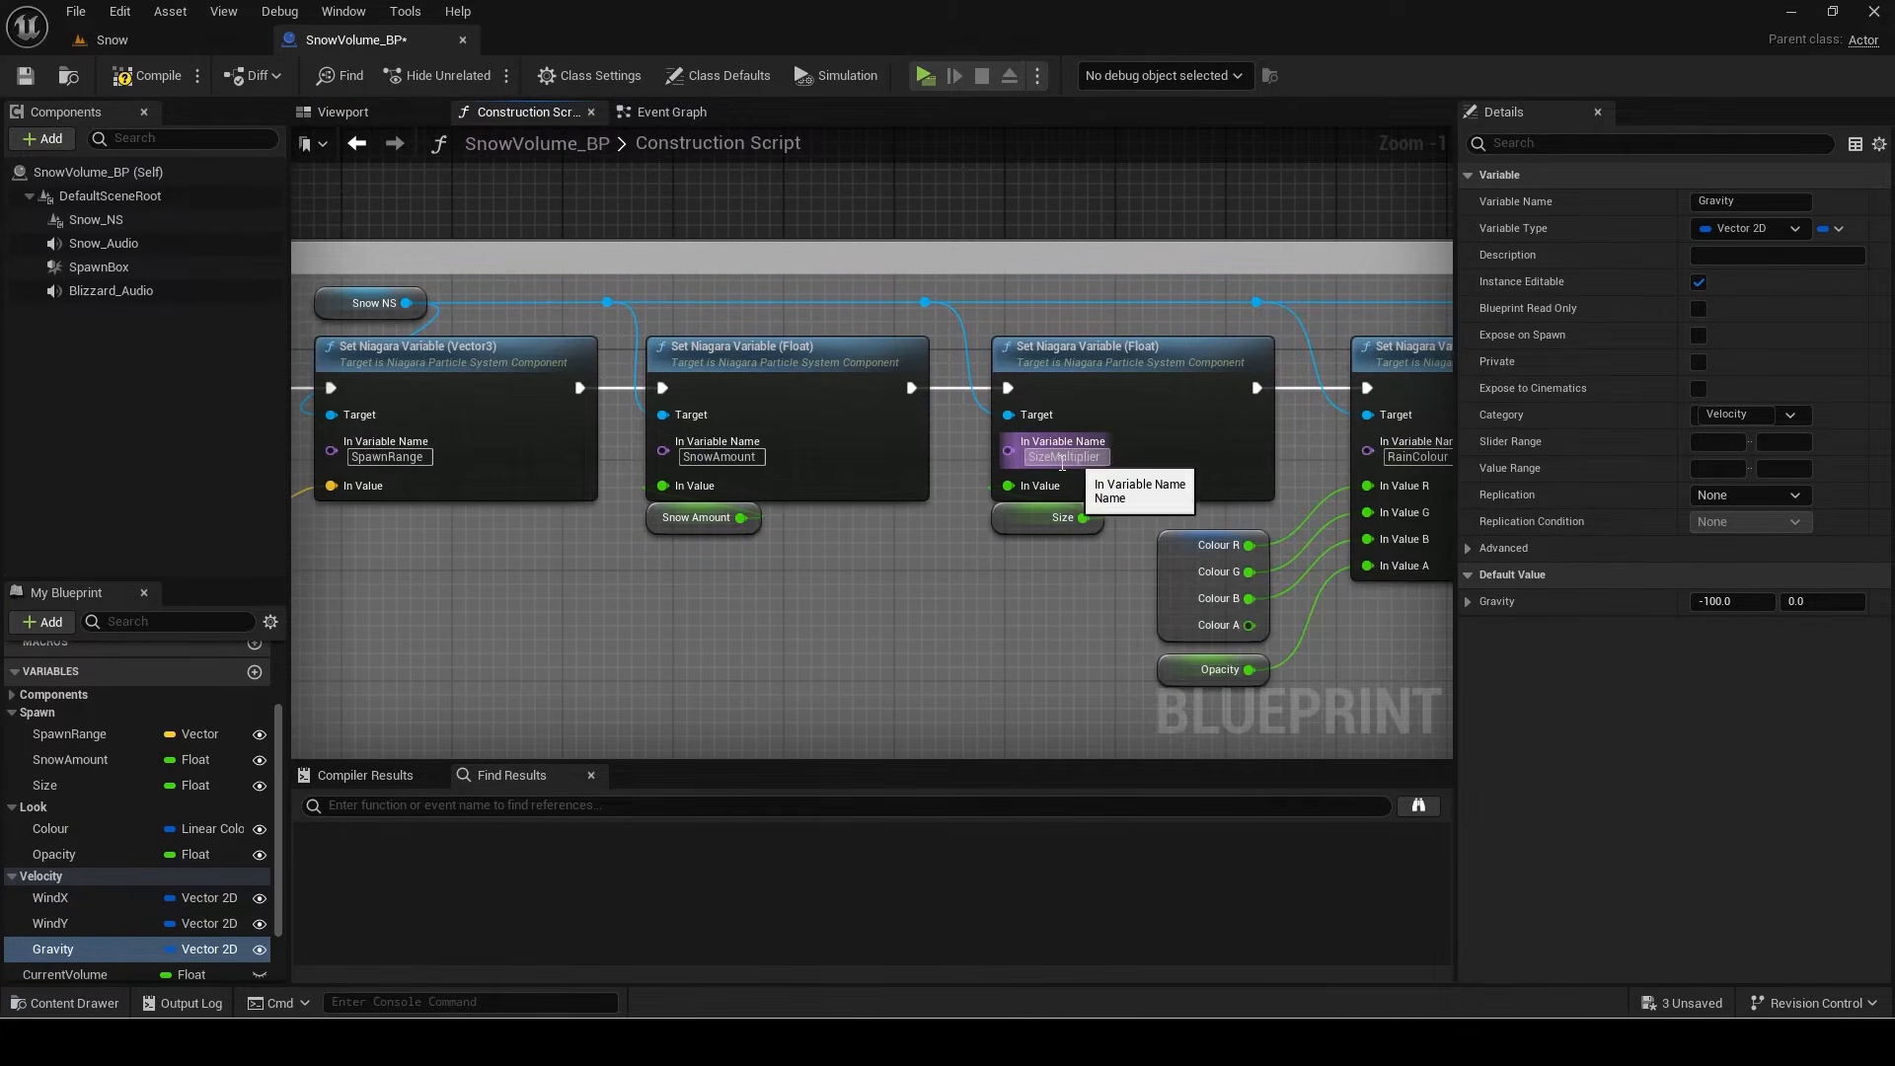
drag(1412, 459, 1302, 459)
text(Sjno)
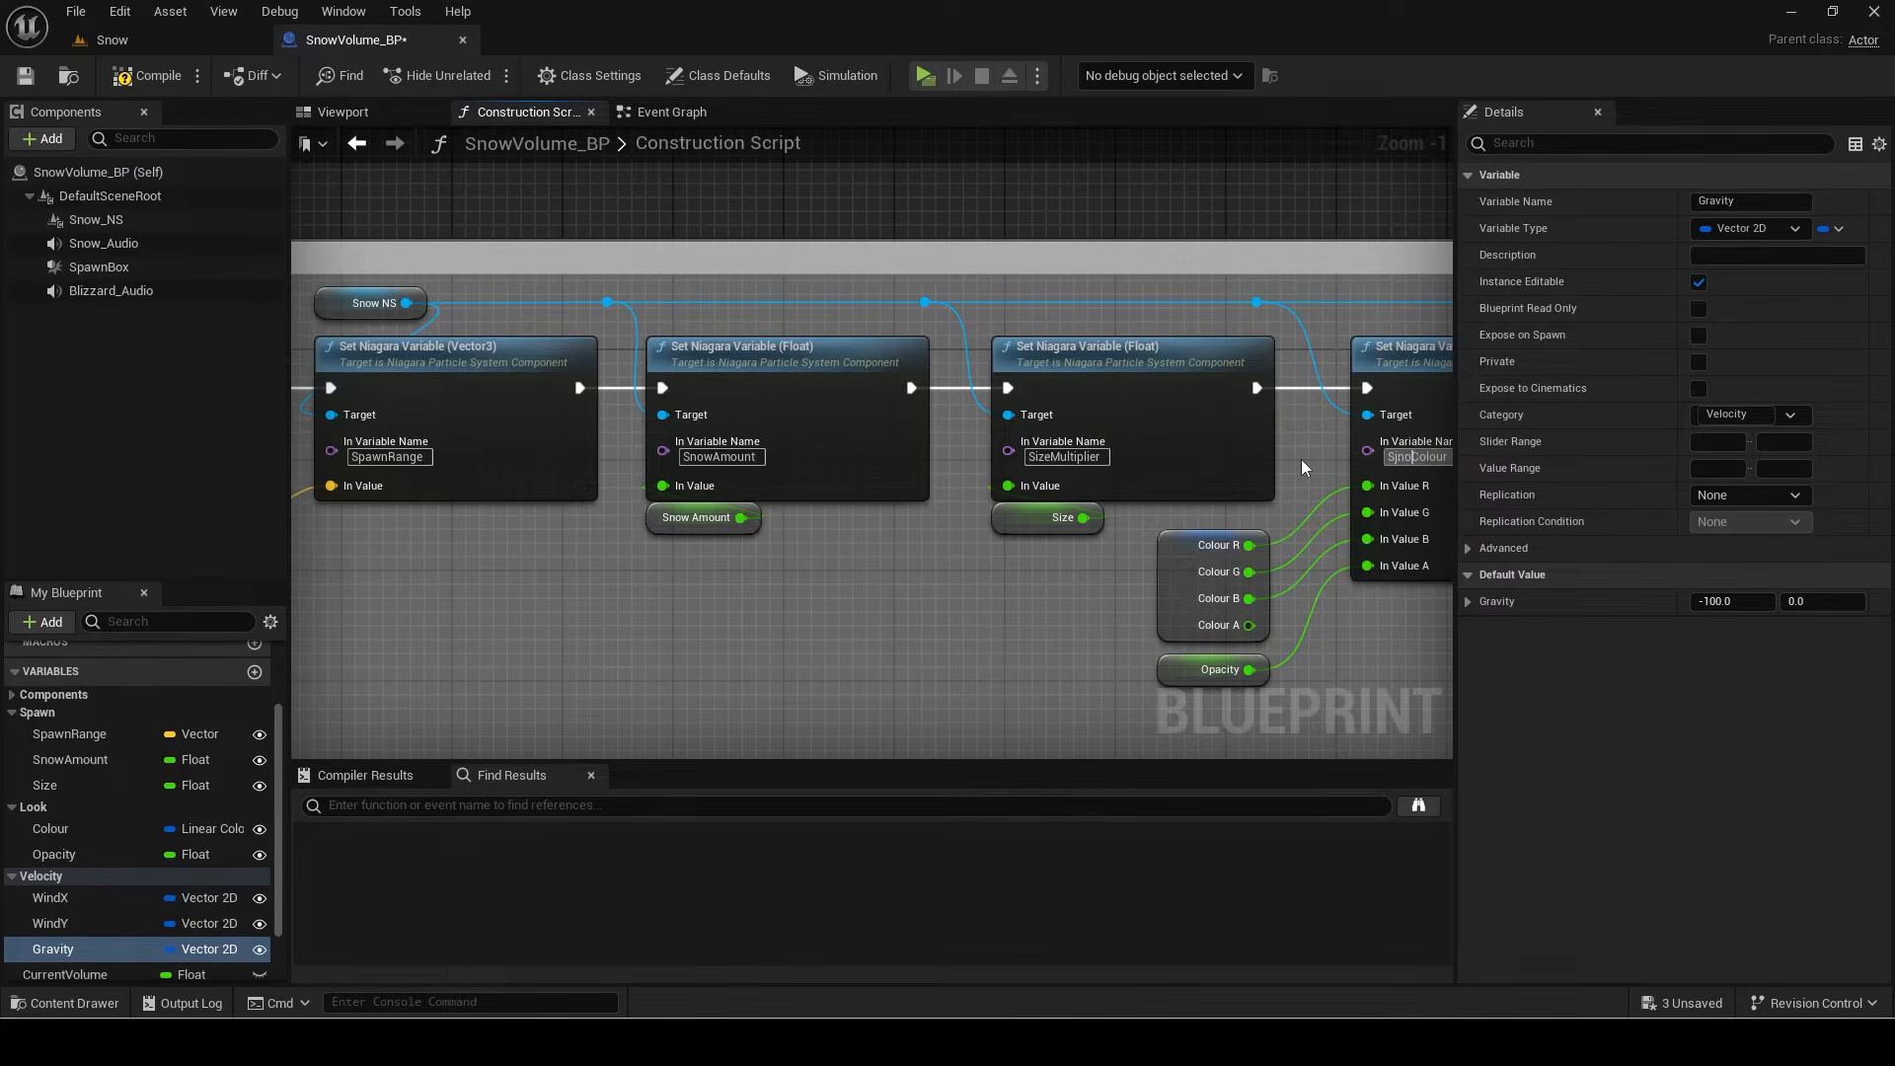
key(BackSpace)
key(BackSpace)
key(BackSpace)
text(now)
right_drag(1301, 459, 806, 460)
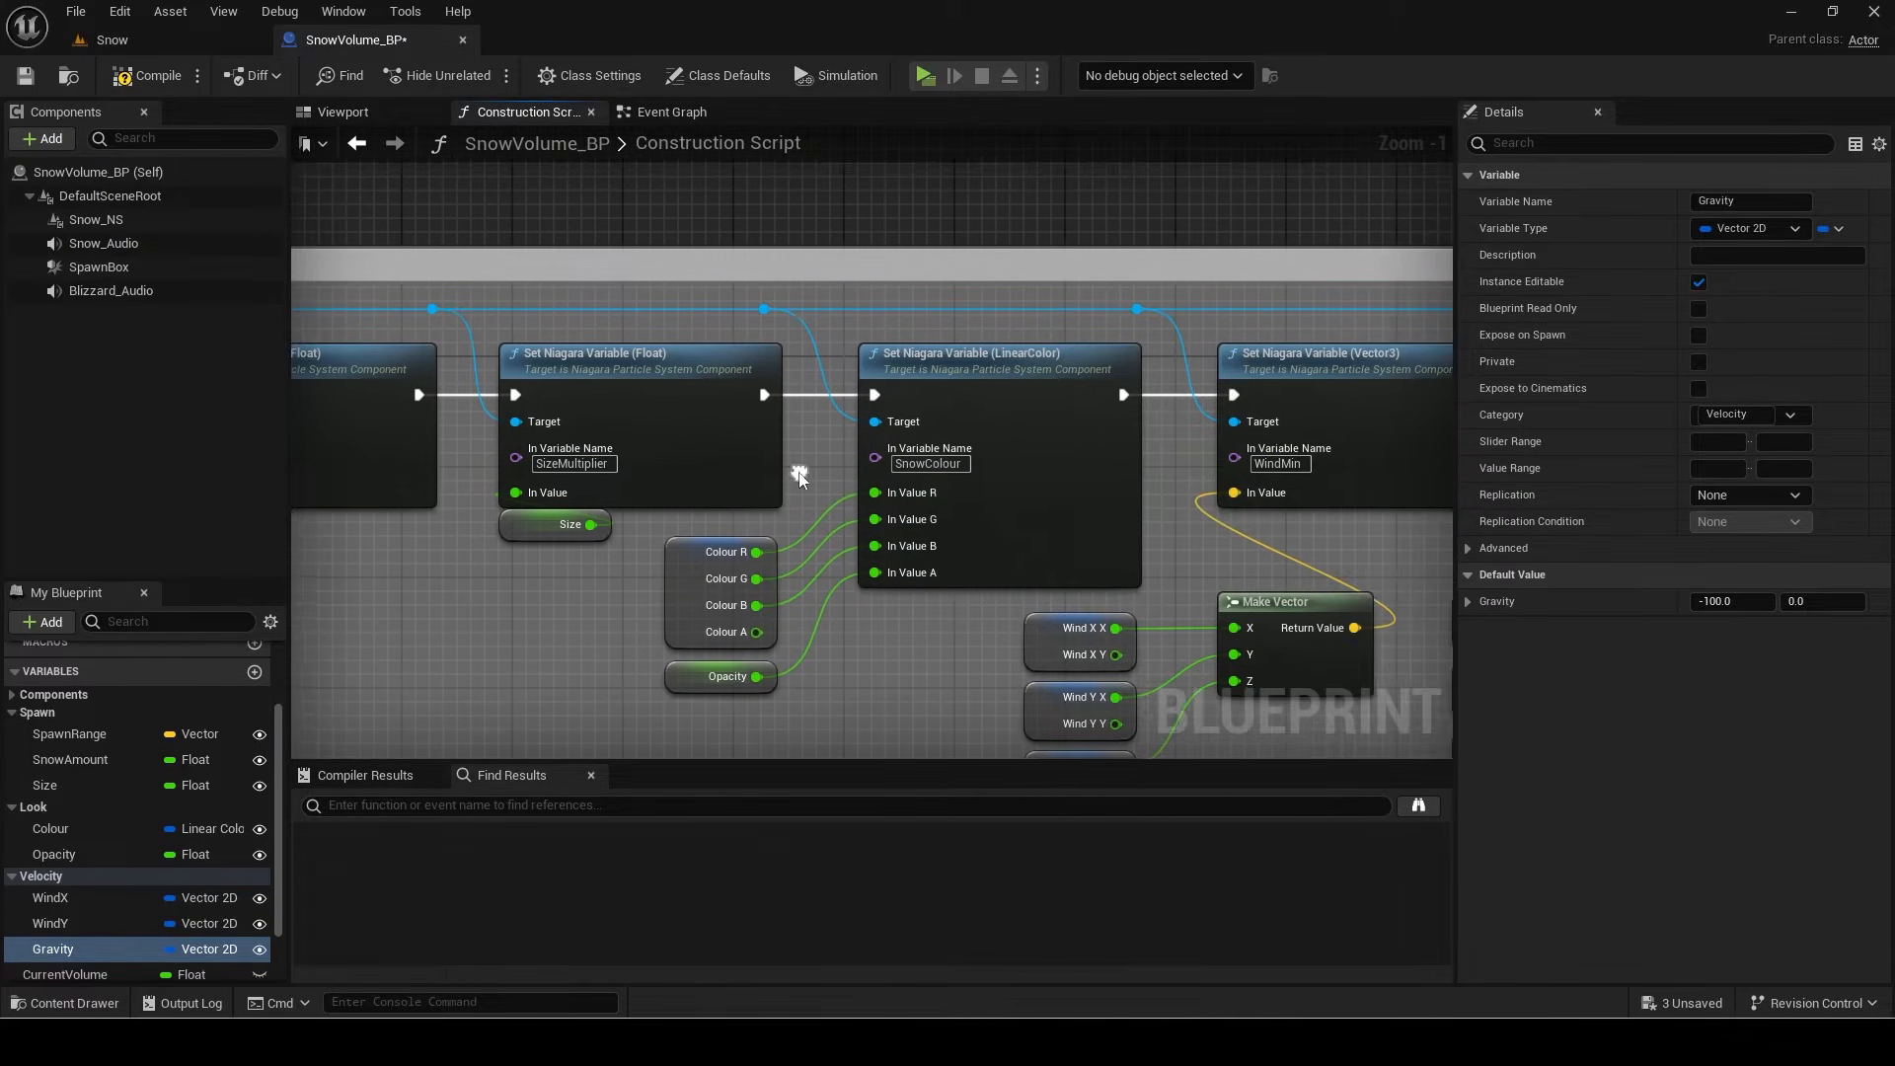
Step: Delete the drip amount nodes at the end of the Construction Script and shrink the comment box around the remaining nodes
right_drag(1209, 461, 762, 389)
scroll(762, 395, down, 2)
right_drag(1036, 438, 648, 425)
drag(927, 300, 1259, 443)
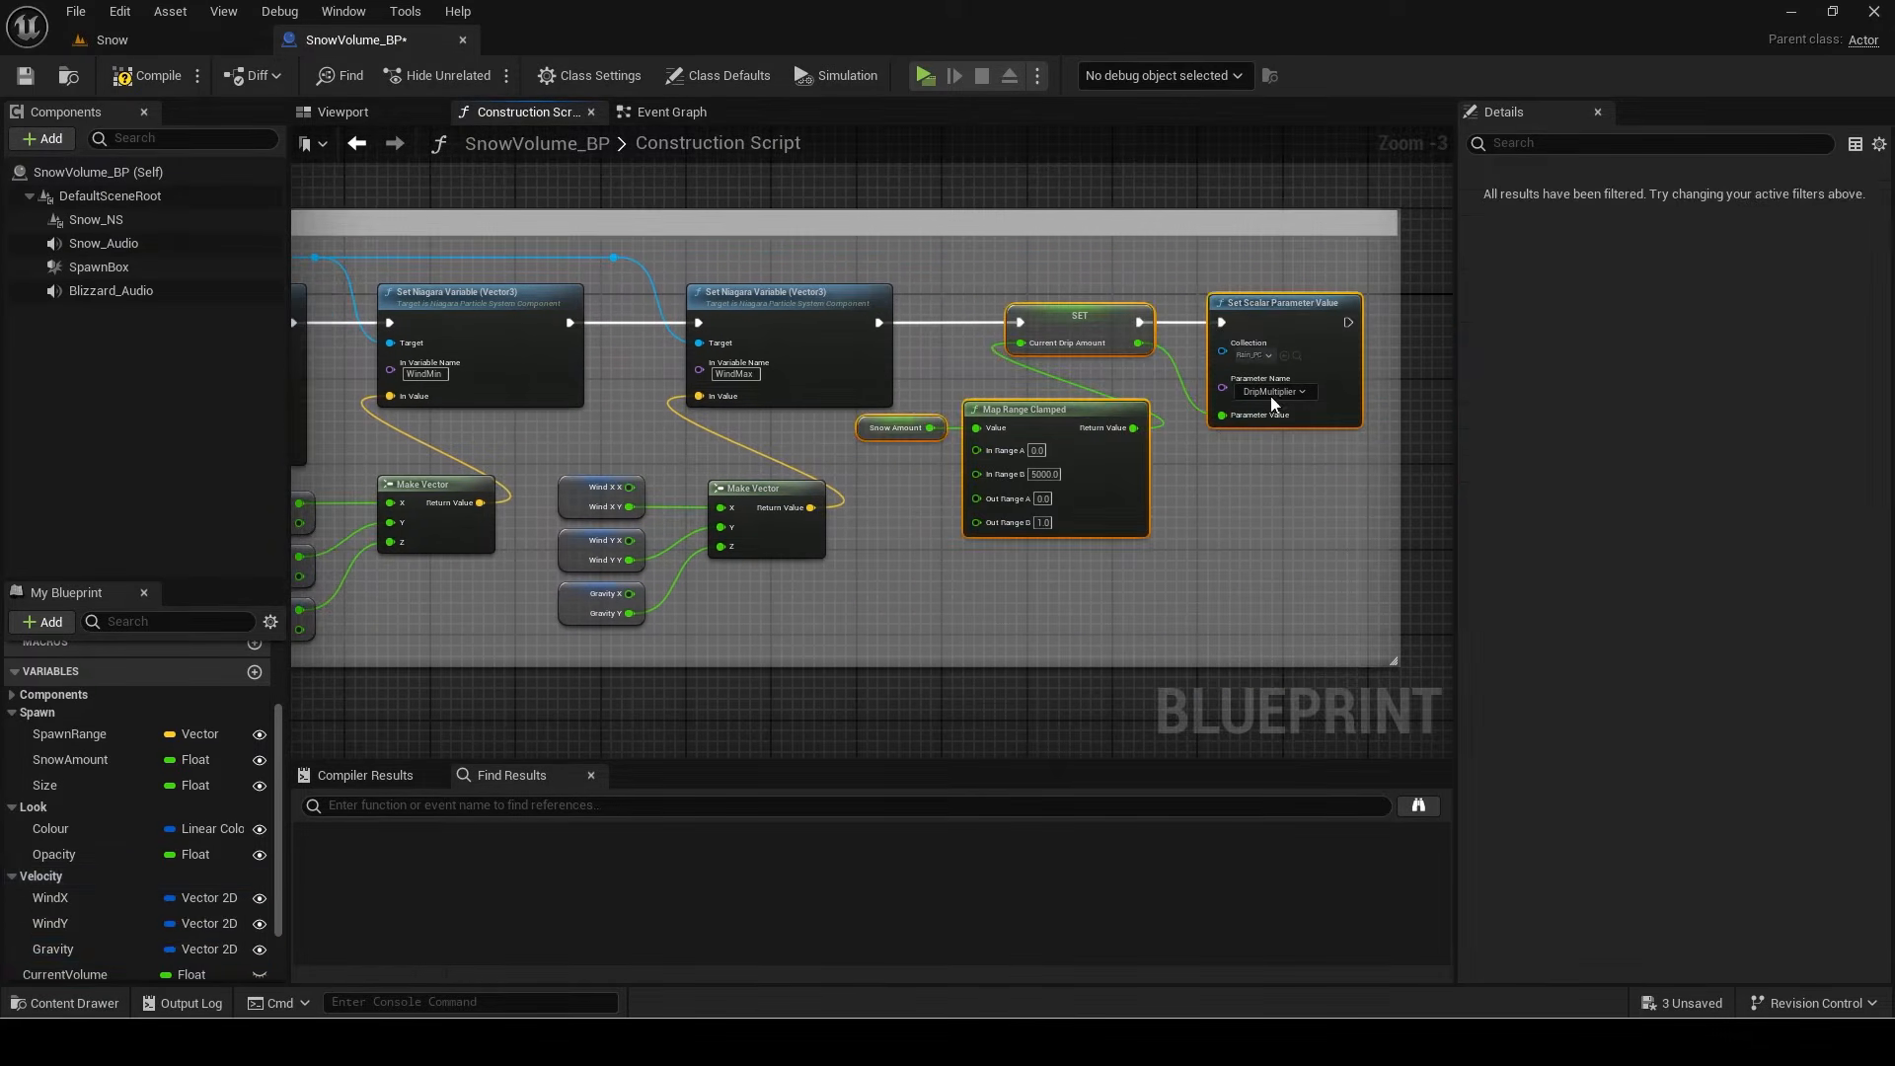
key(Delete)
drag(1397, 281, 928, 287)
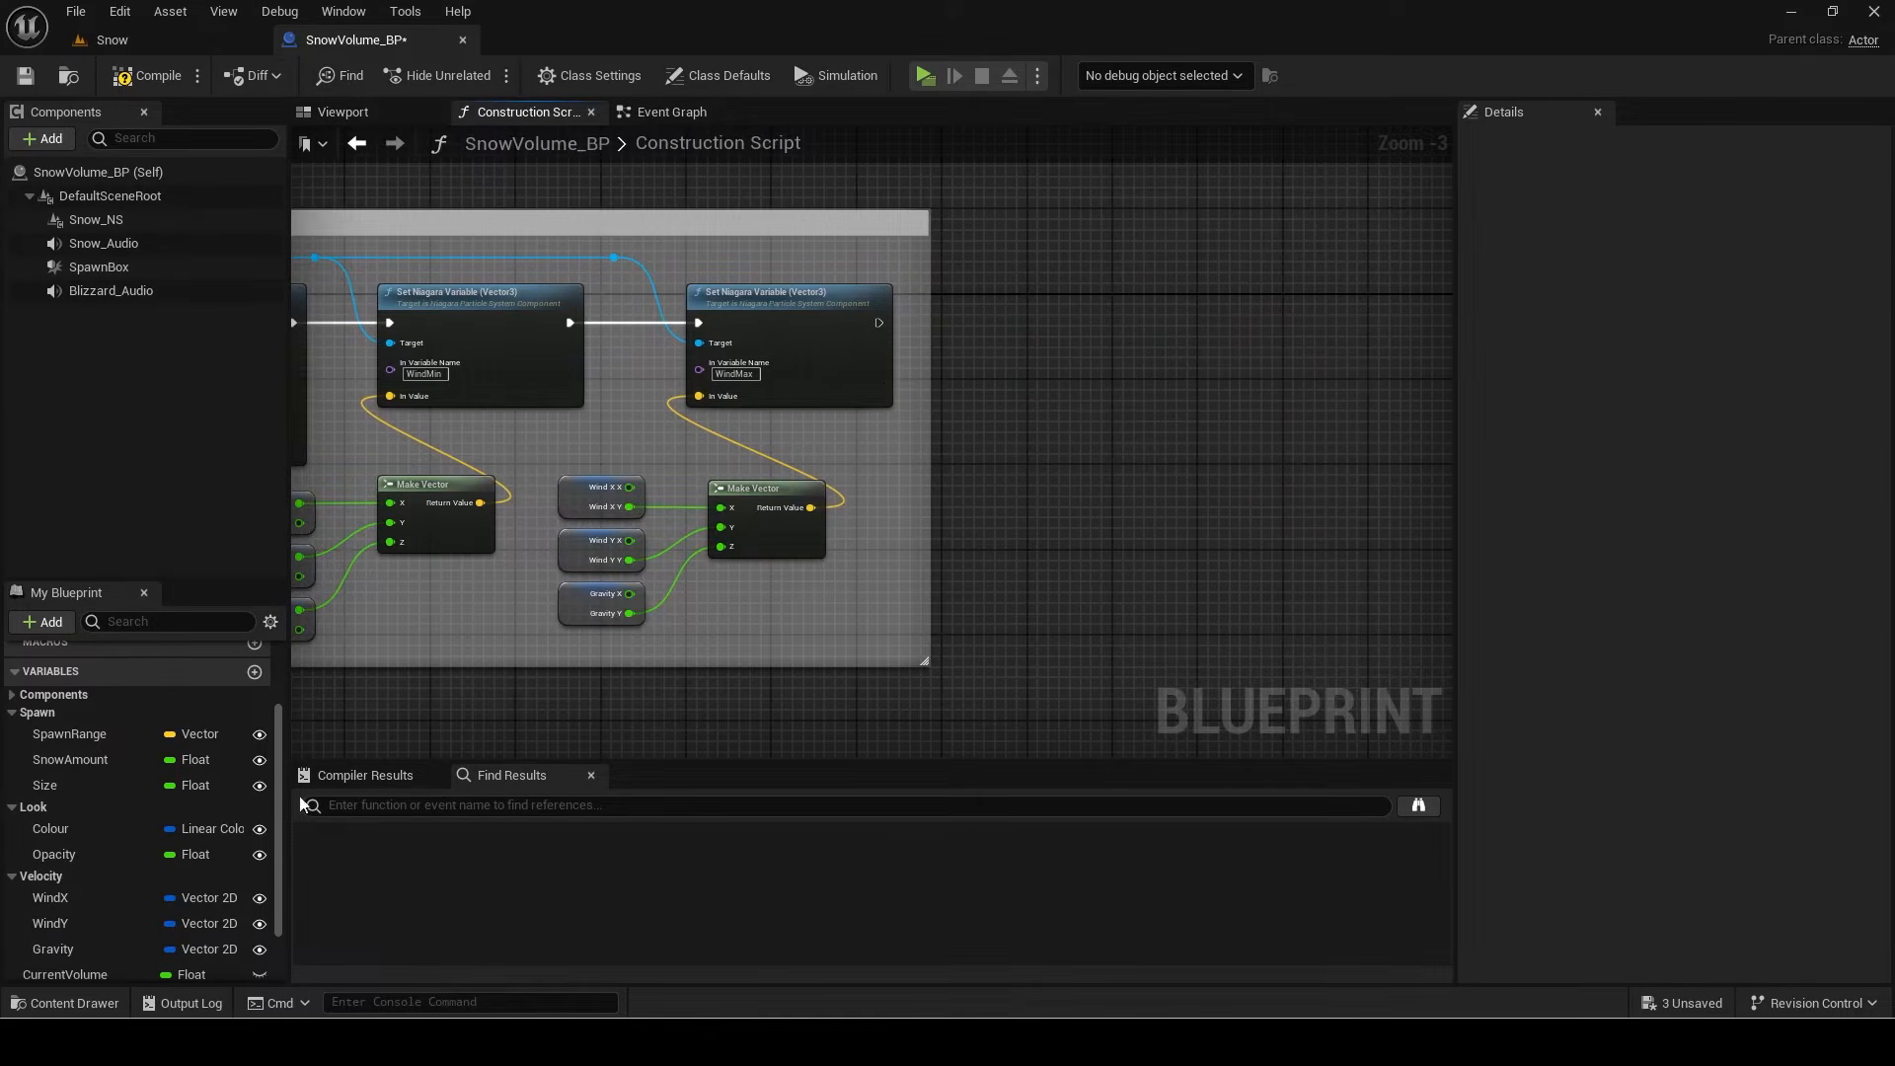
Step: Delete the CurrentDripAmount variable from the blueprint
scroll(85, 975, down, 1)
click(85, 969)
key(Delete)
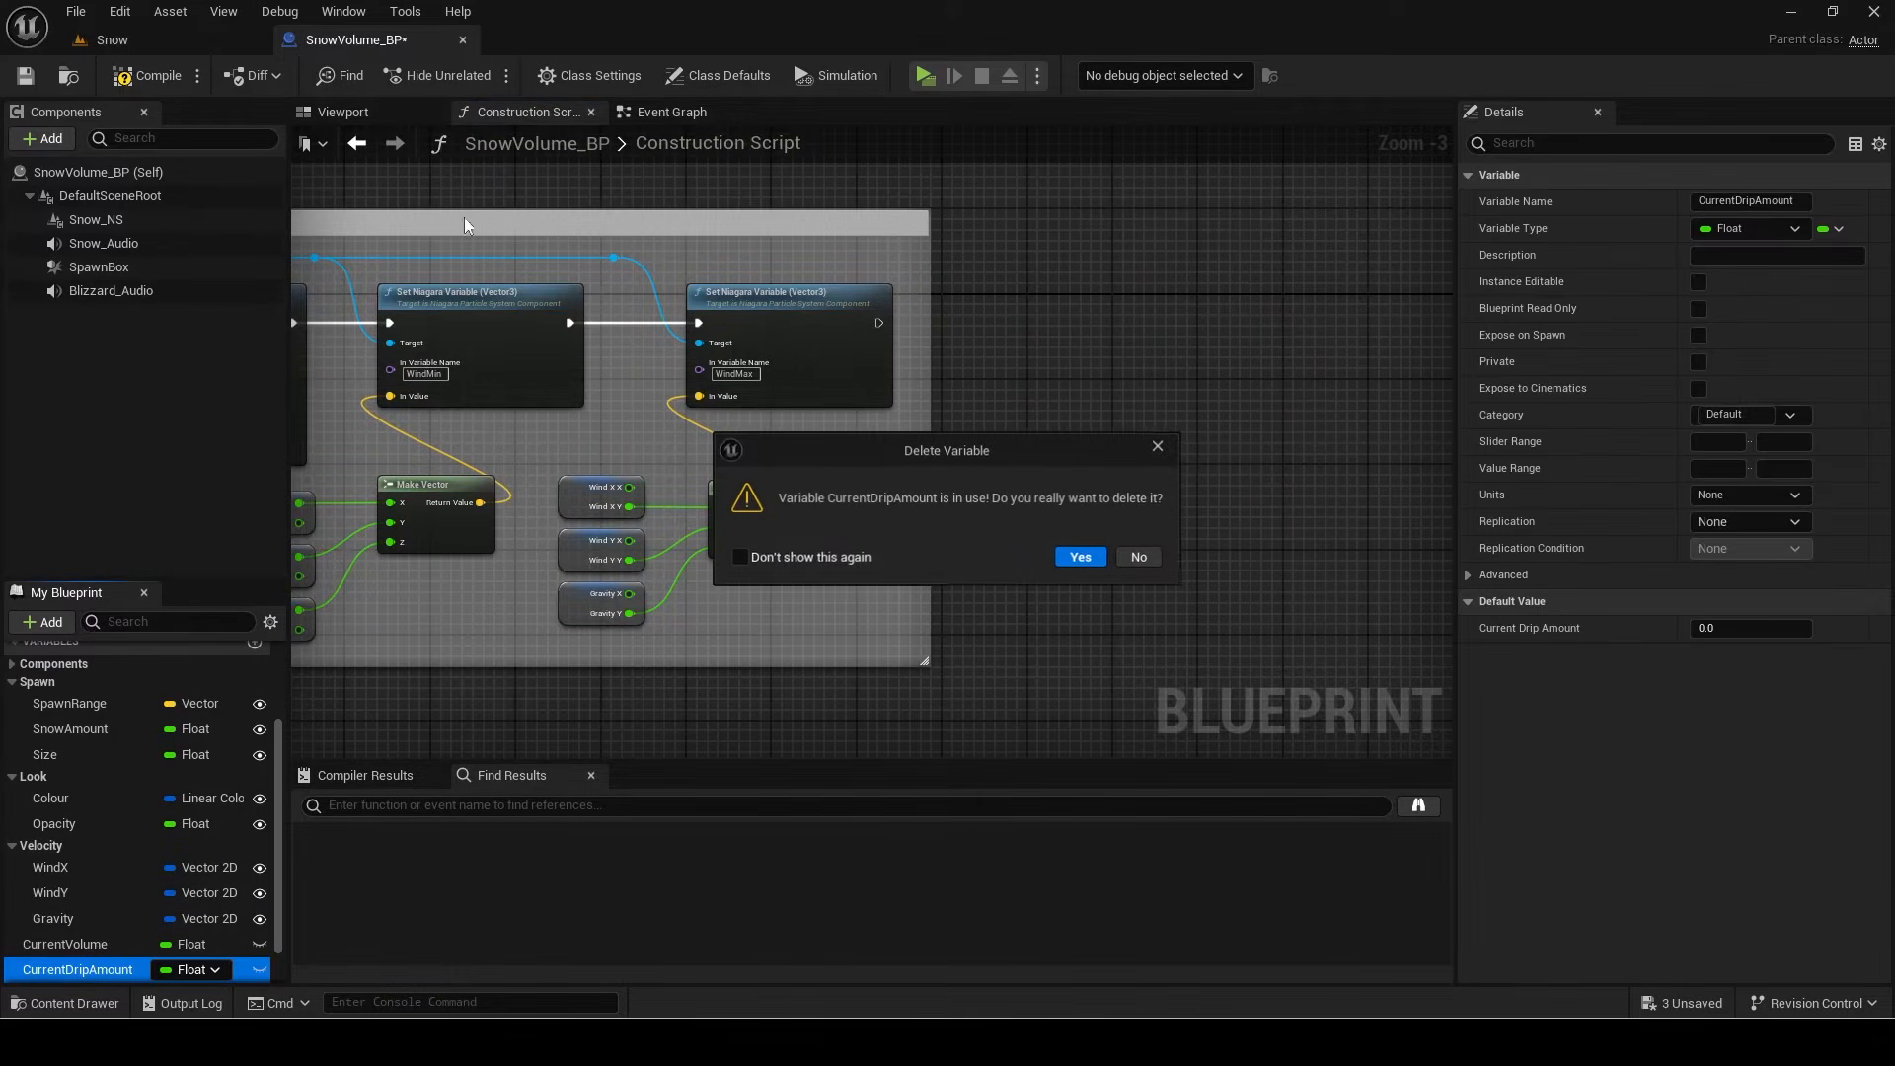
click(1080, 558)
Step: Create a new blueprint function named GetBlizzardAudio
click(683, 115)
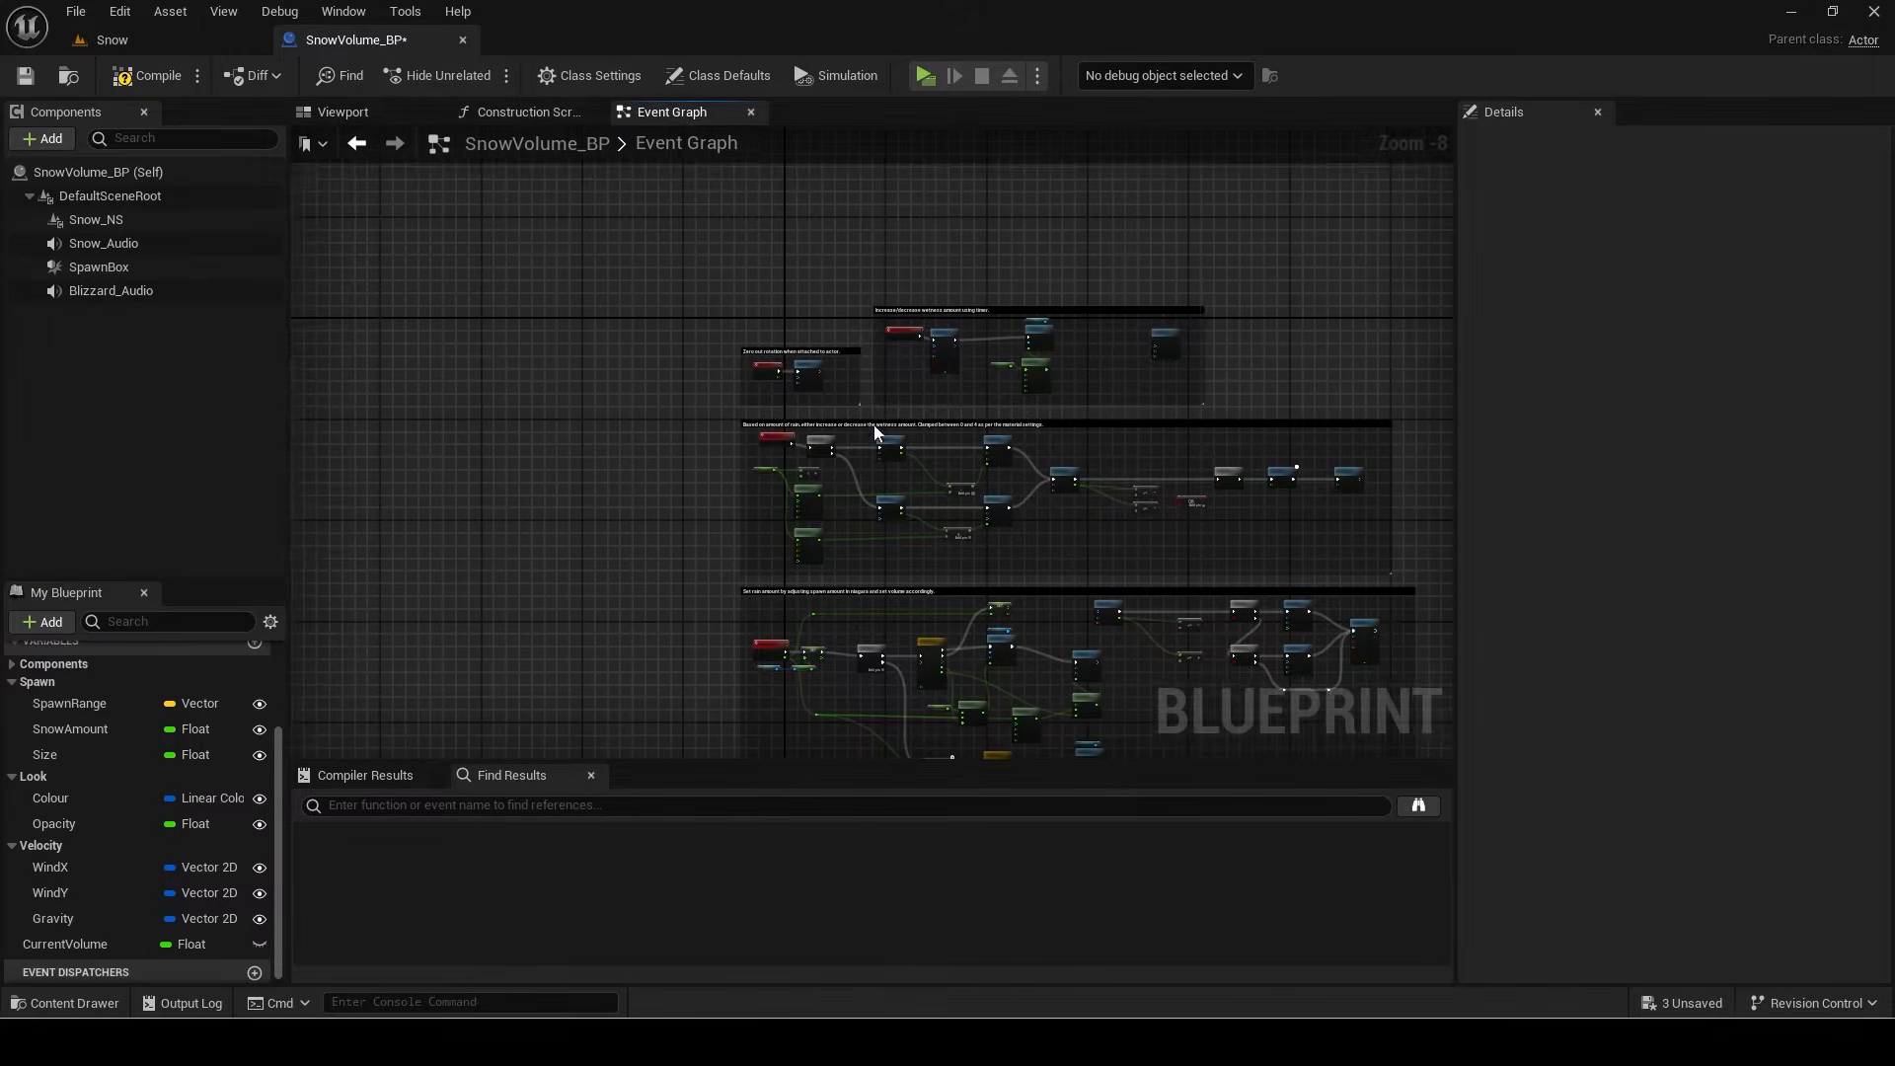
scroll(884, 439, up, 5)
scroll(146, 745, up, 4)
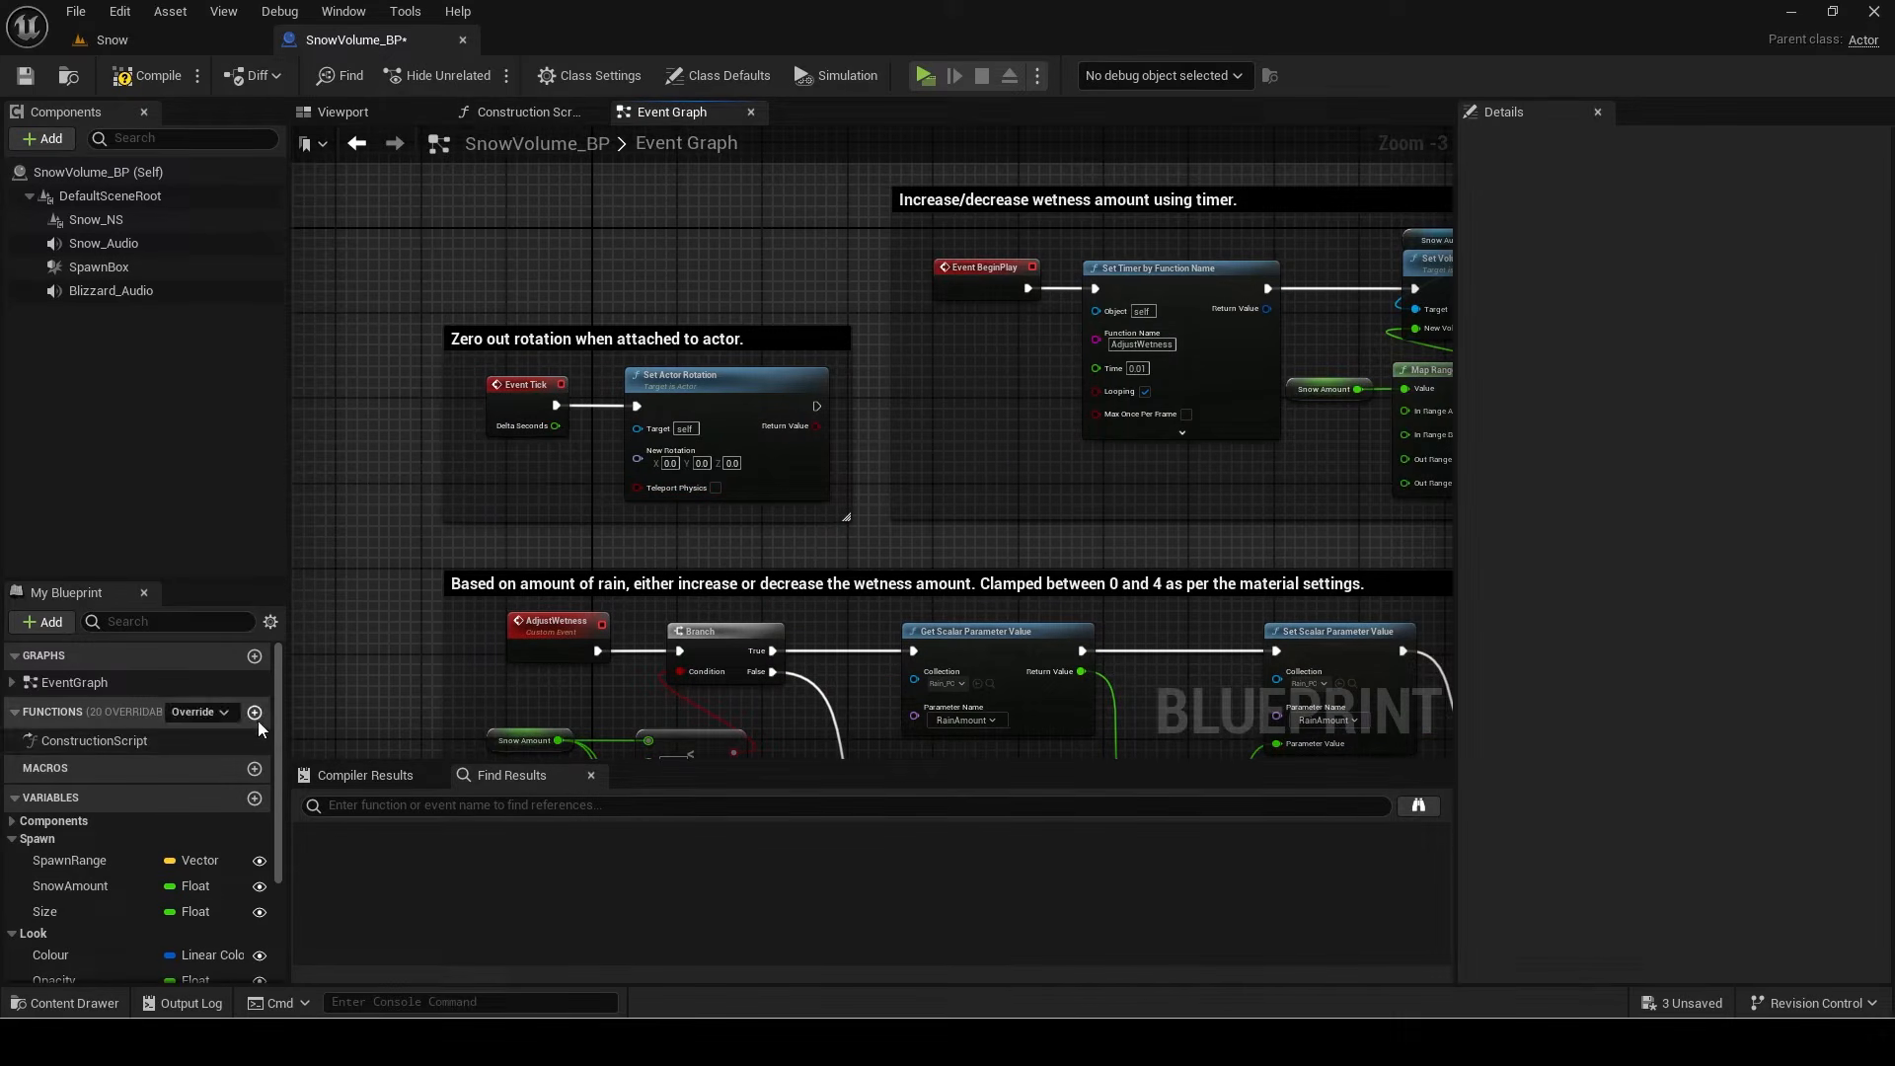
click(258, 715)
text(GetBlizzardAudio)
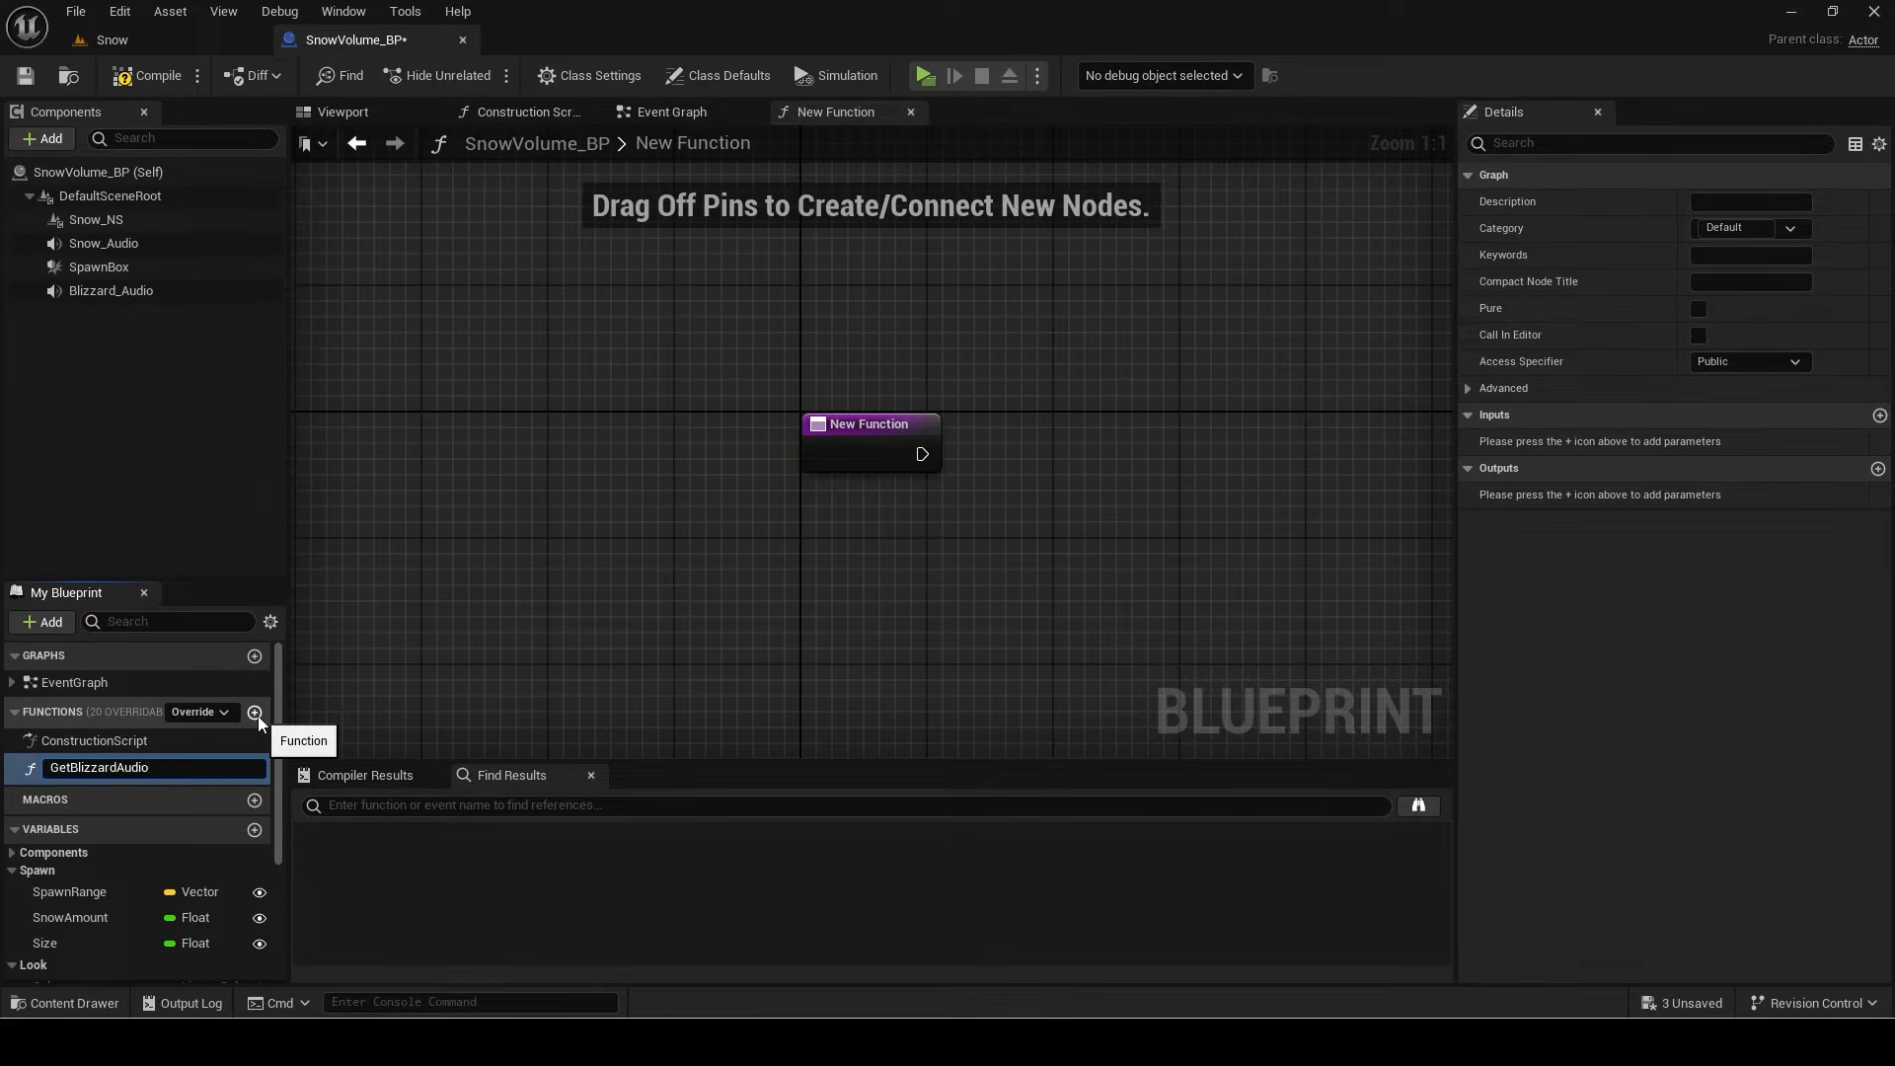
key(Return)
Step: Add a Branch node driven by the Get Blizzard Audio entry node
right_drag(950, 484, 513, 447)
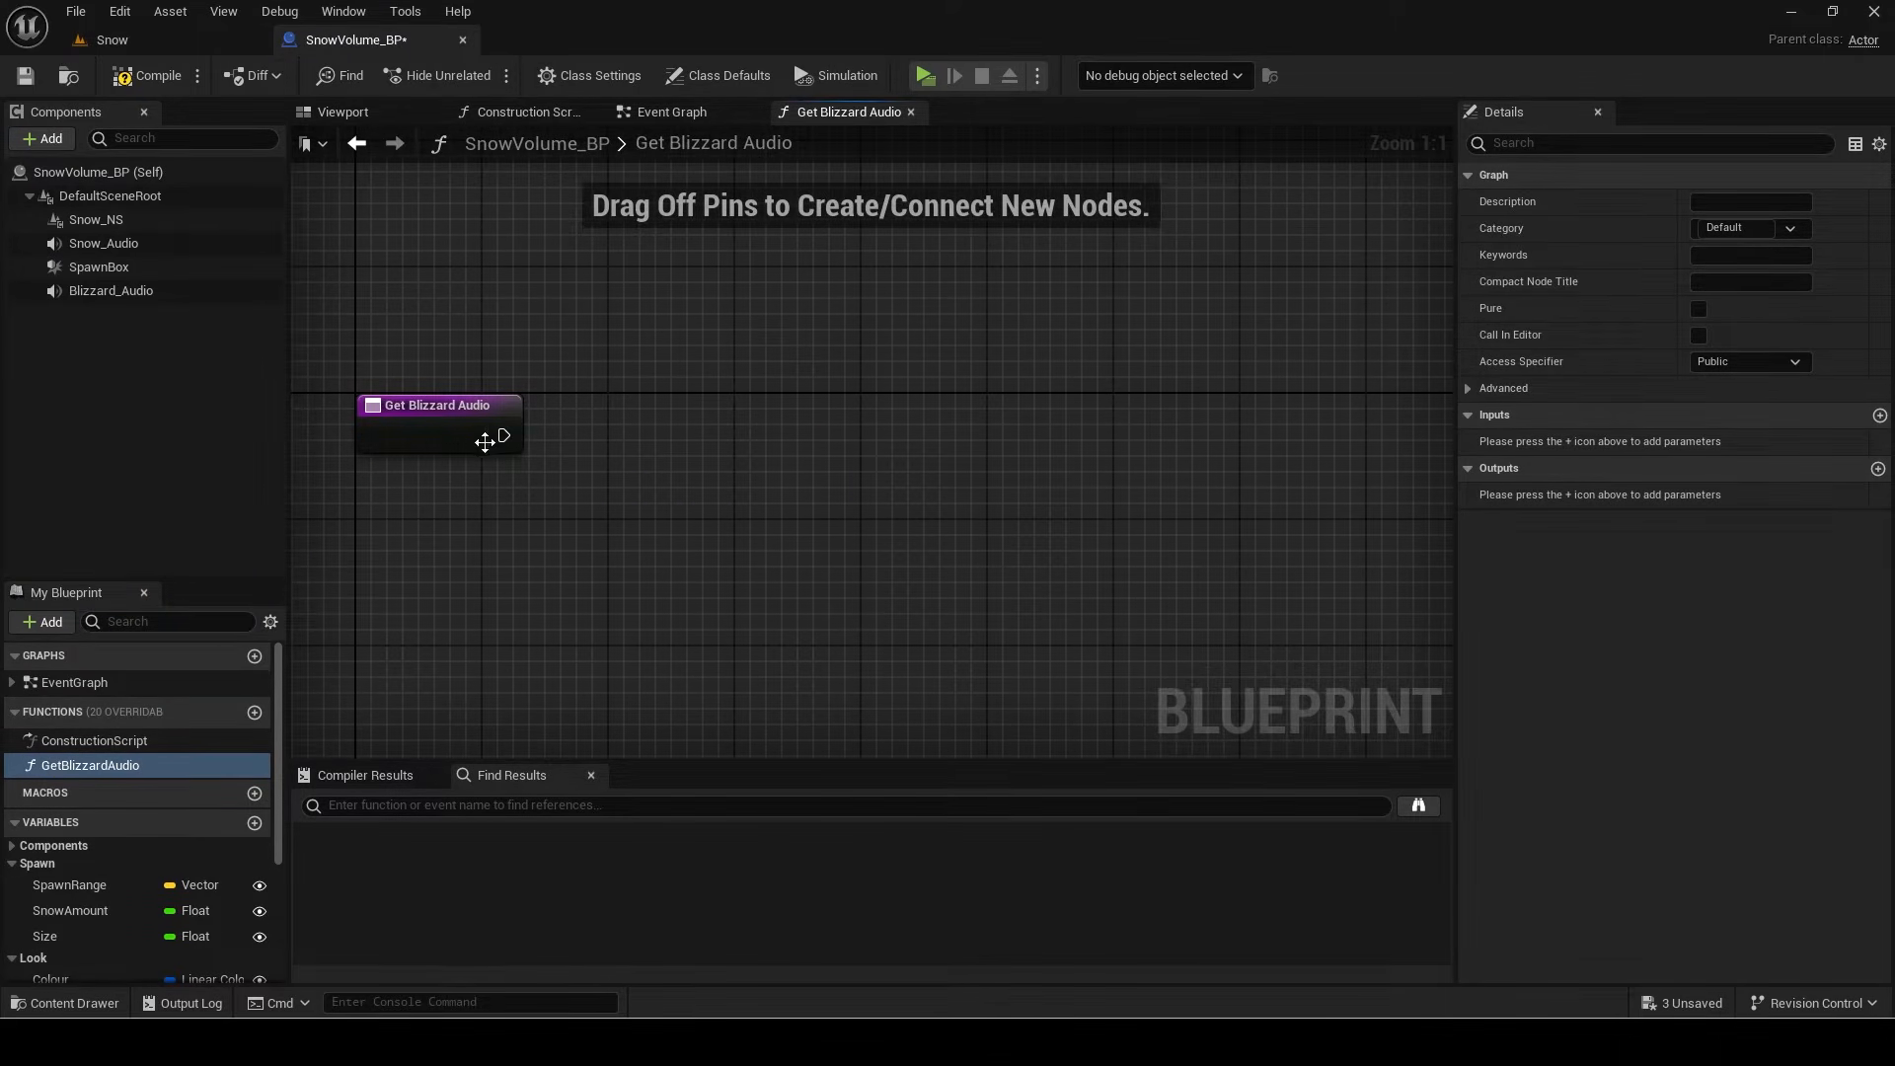
text(bra)
drag(786, 430, 960, 396)
key(Return)
right_drag(981, 486, 1272, 462)
Step: Place WindX and WindY getters, split Wind X into components, and feed each component into its own Absolute node
scroll(138, 869, down, 3)
drag(51, 923, 483, 653)
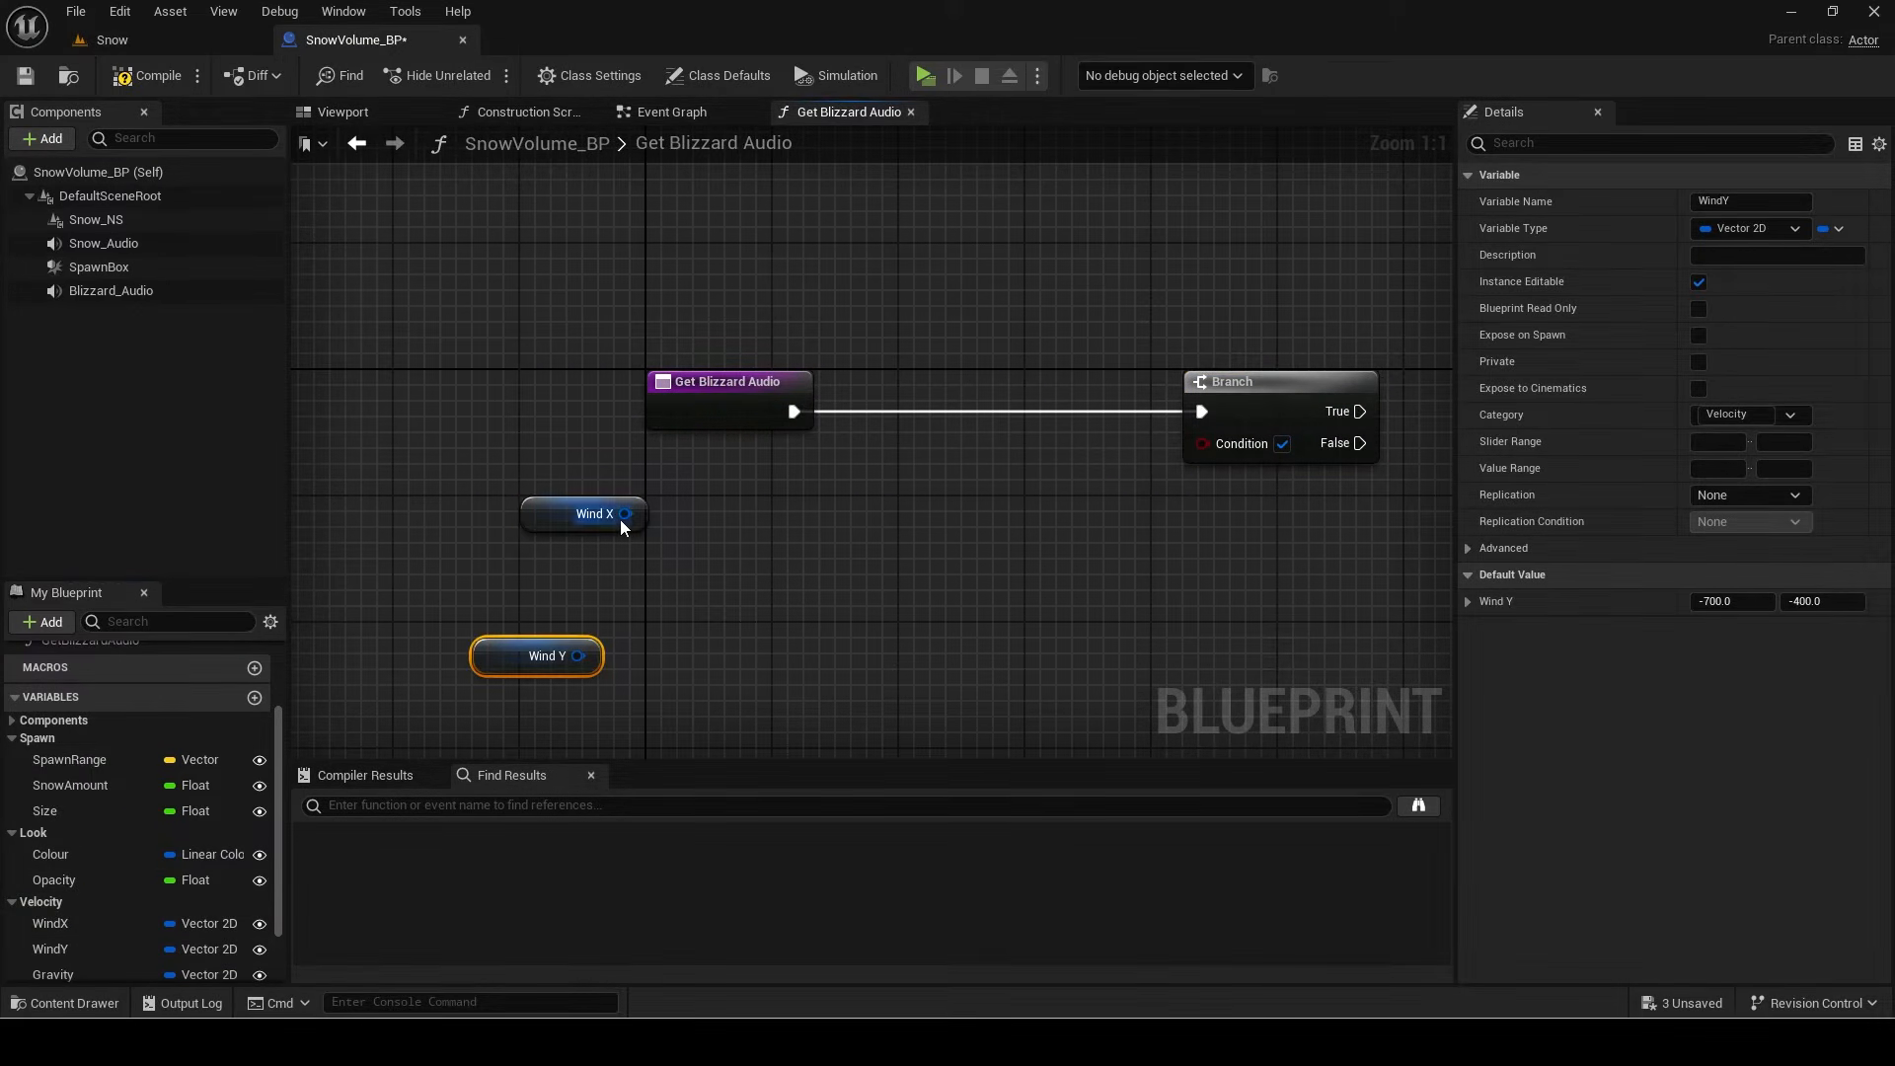
right_click(626, 515)
click(682, 625)
drag(624, 514, 689, 512)
text(abs)
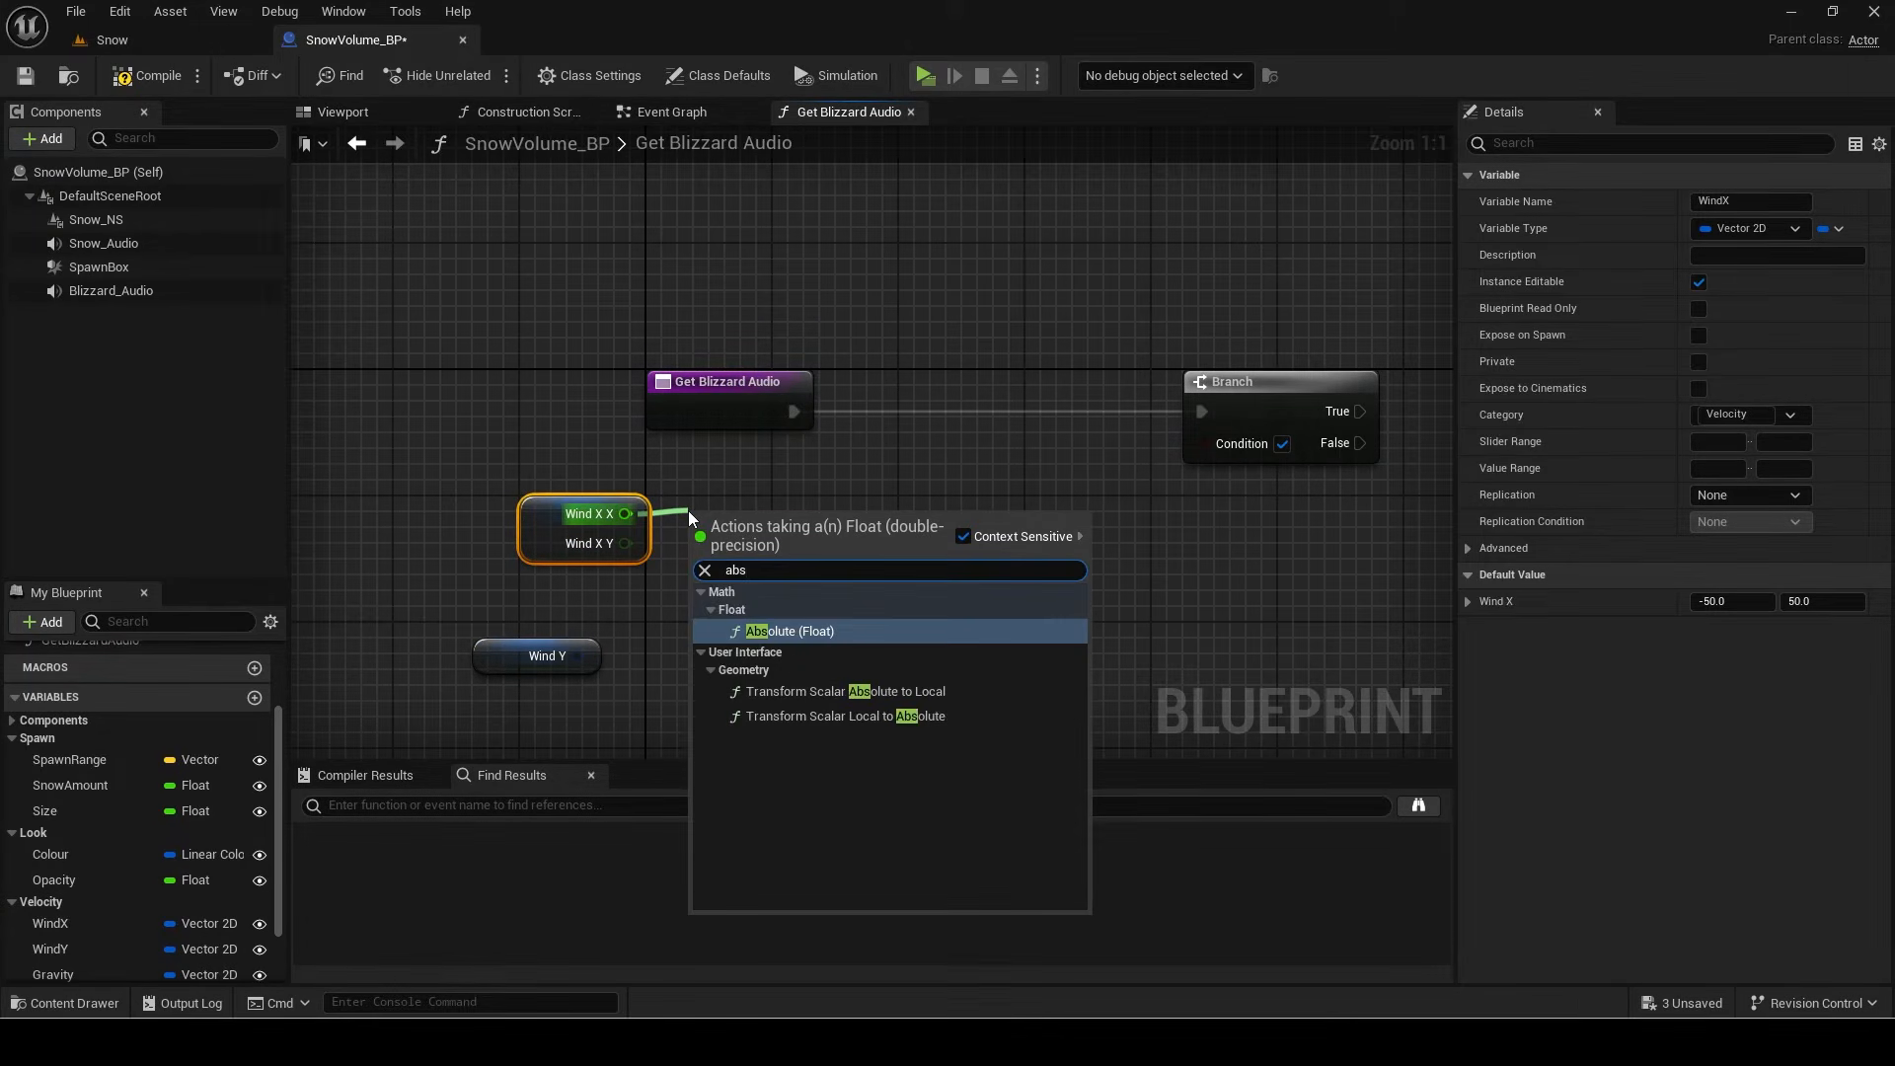
key(Return)
key(ctrl+d)
drag(625, 544, 759, 543)
drag(790, 474, 647, 592)
Step: Split Wind Y into its components, feed each into an Absolute node, and align these nodes below the Wind X ones
right_click(569, 657)
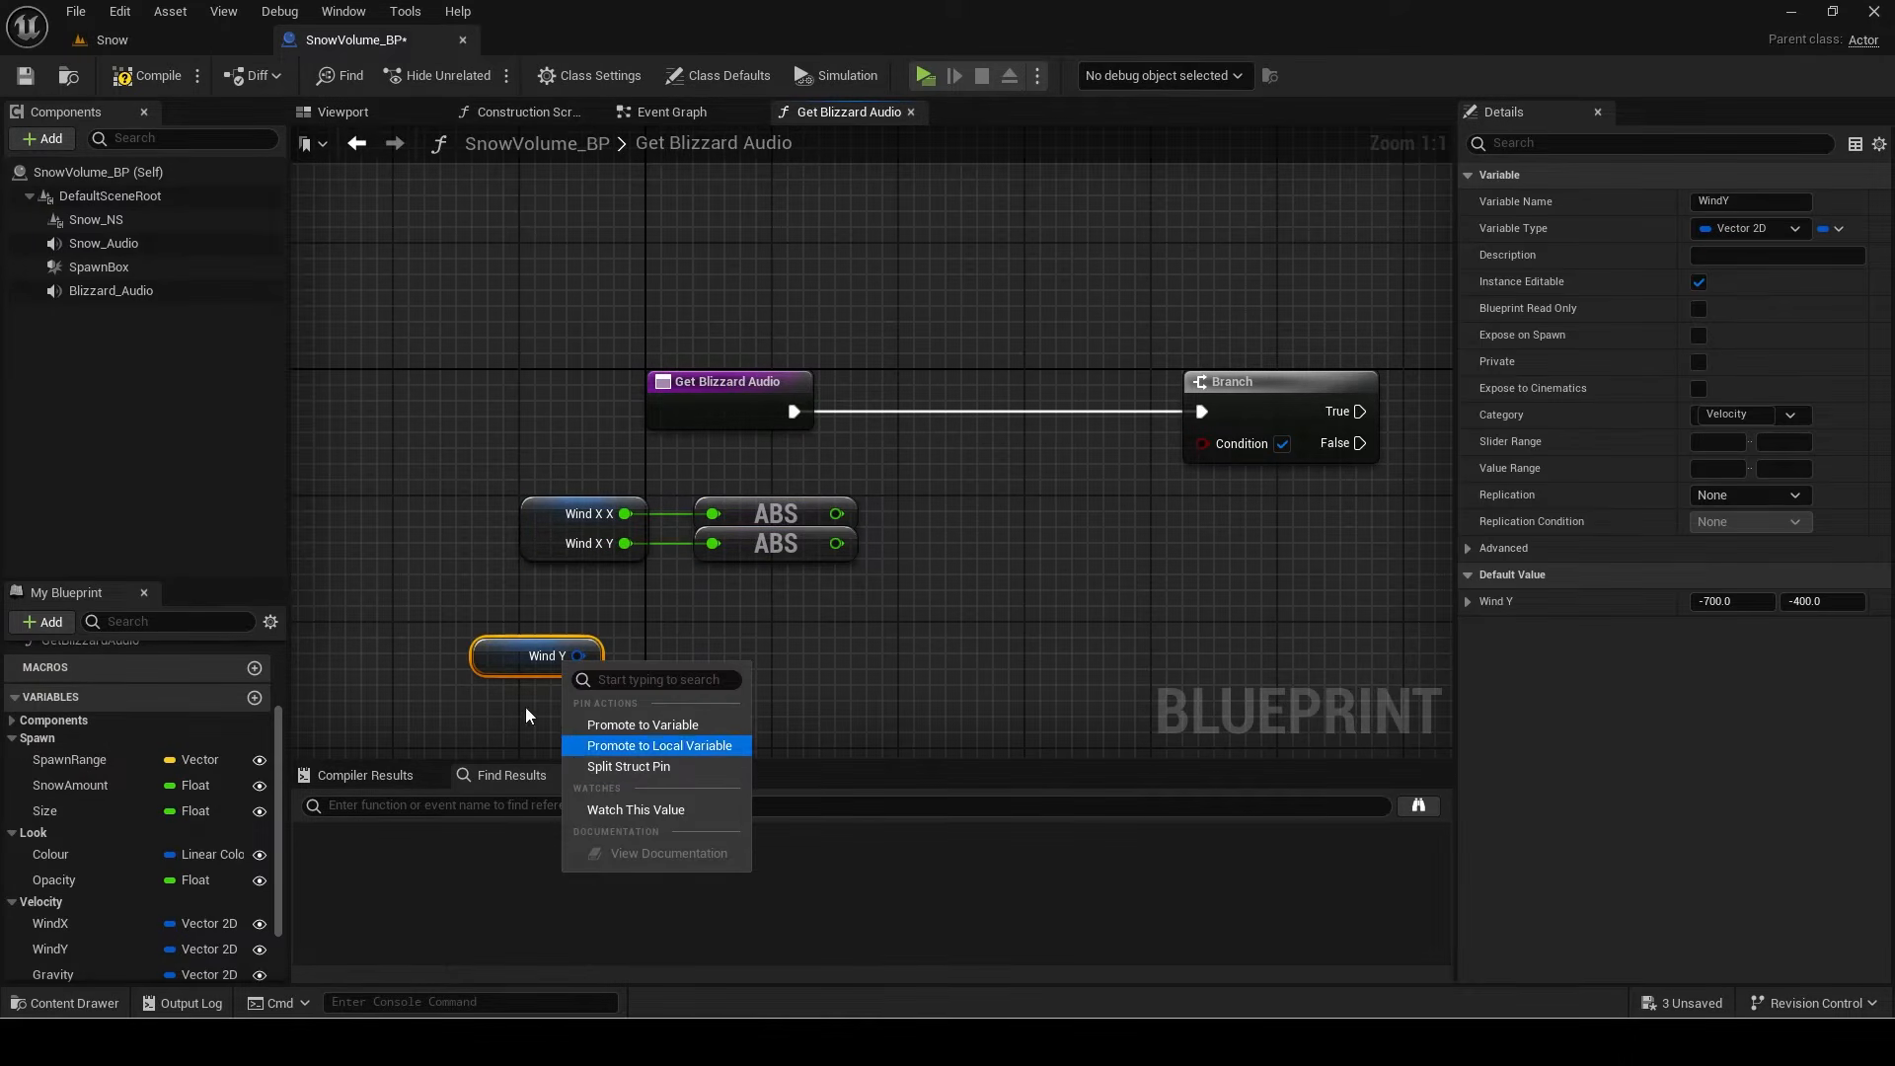
click(590, 766)
drag(507, 680, 556, 665)
drag(689, 599, 751, 515)
key(ctrl+d)
drag(630, 643, 744, 610)
drag(637, 681, 626, 670)
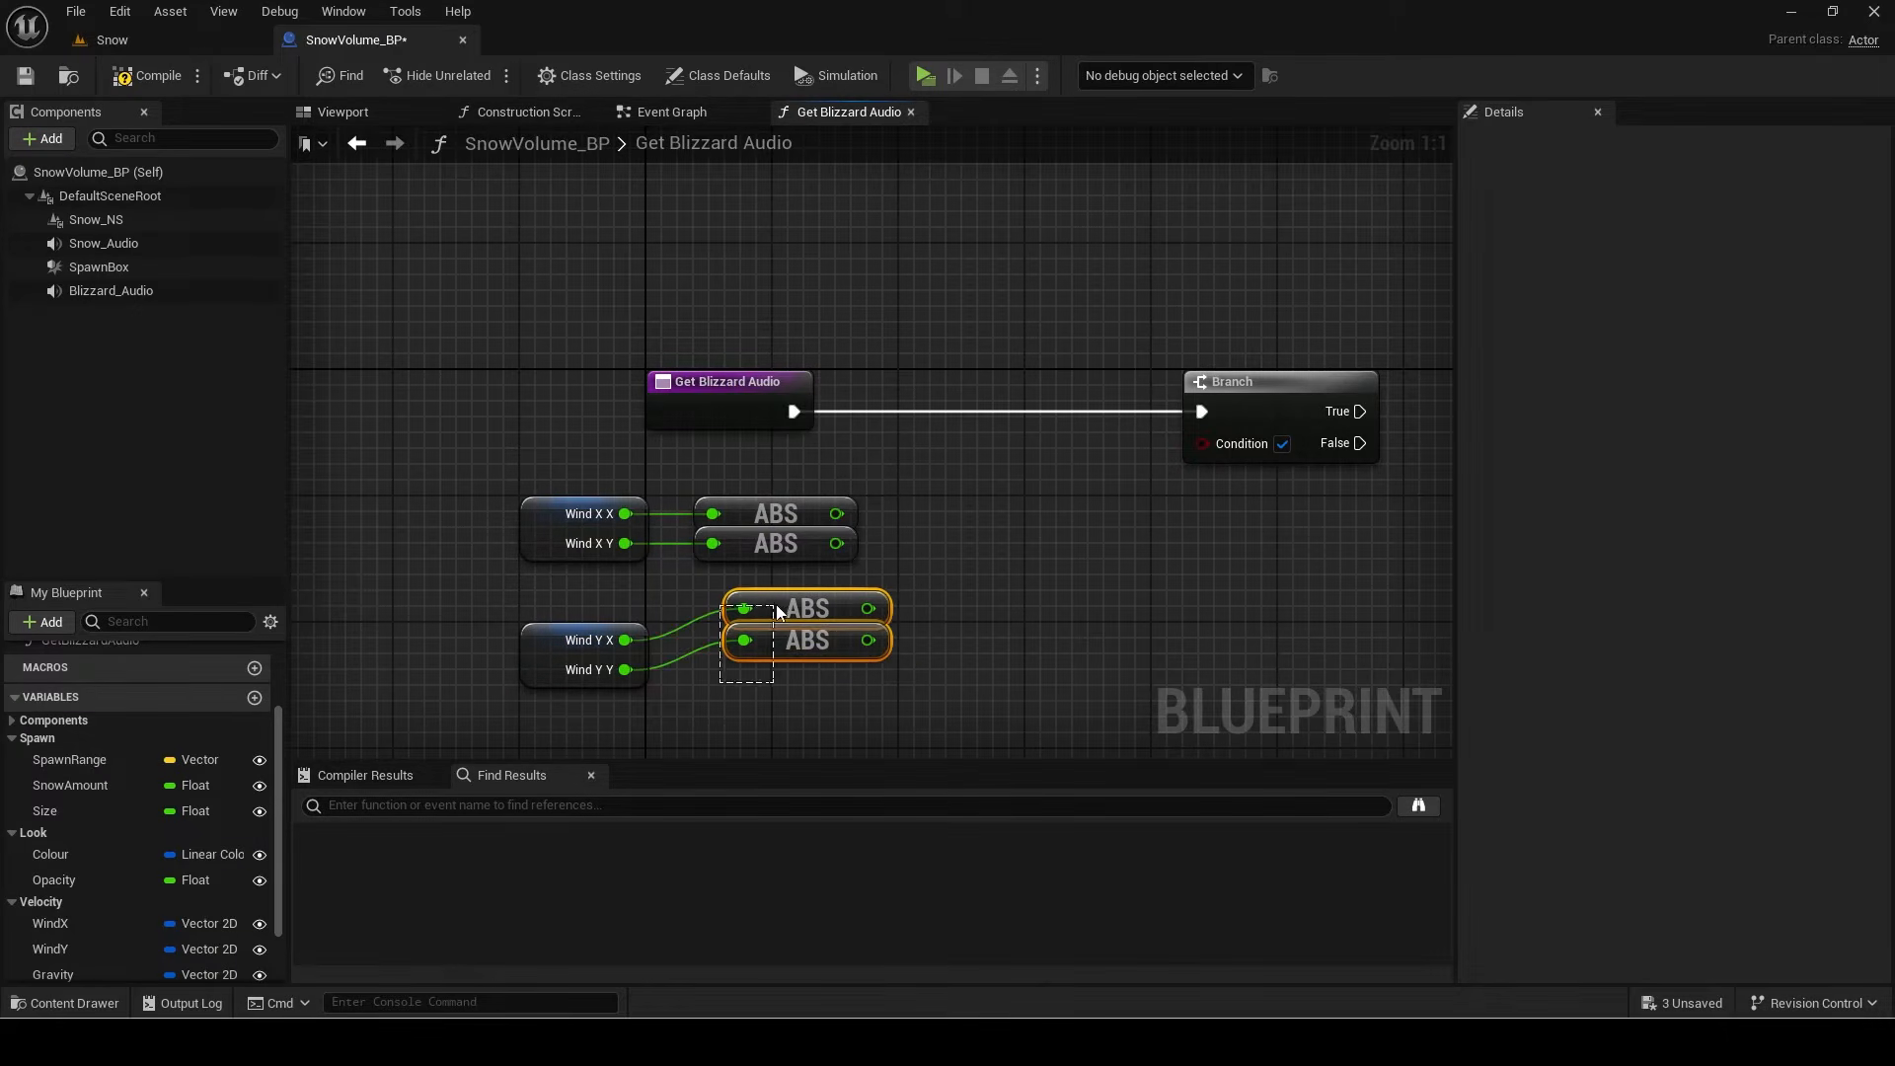
drag(777, 608, 747, 638)
drag(920, 598, 636, 688)
Step: Add a Max node fed by the first Wind X absolute value and give it extra input pins
drag(836, 513, 910, 511)
text(max)
key(Return)
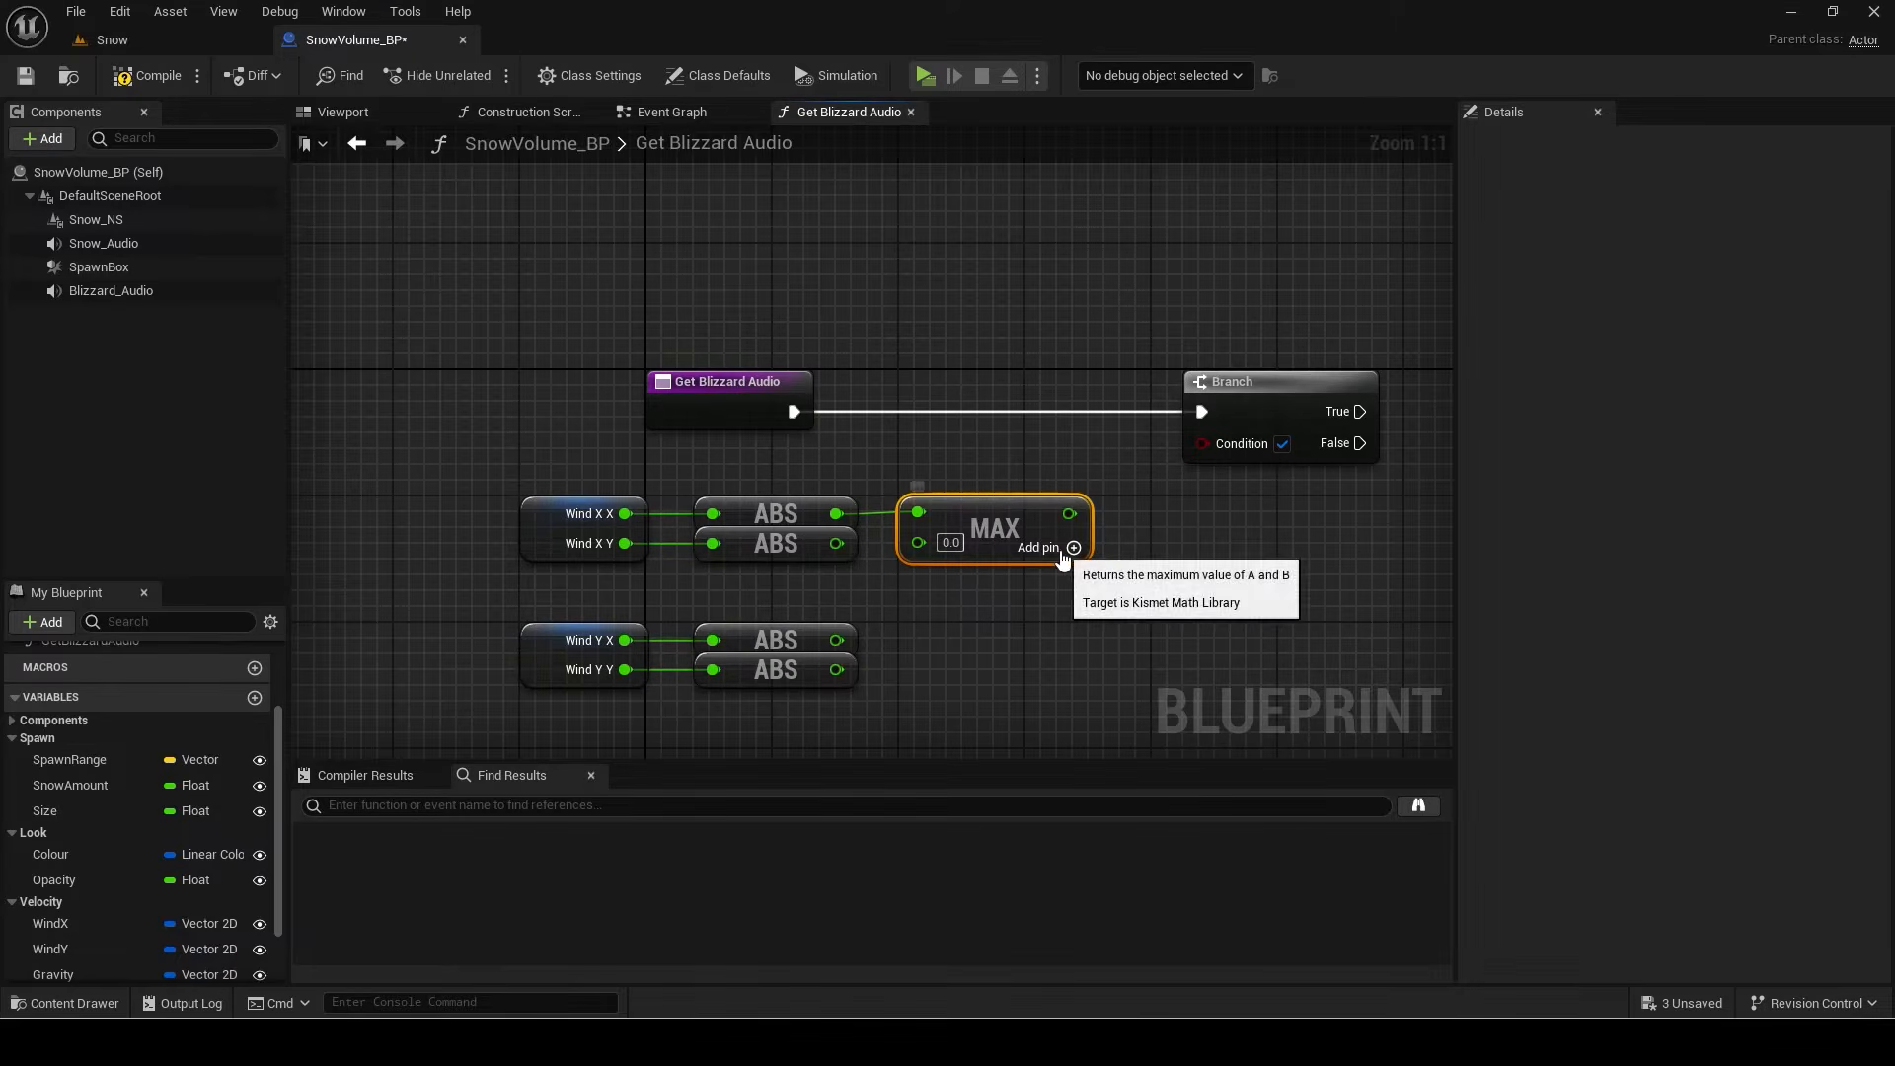
click(1074, 546)
click(1074, 565)
click(1074, 582)
Step: Connect the remaining absolute values to the Max node, remove its surplus pin, and tidy the Wind Y nodes beneath Wind X
drag(916, 545, 836, 543)
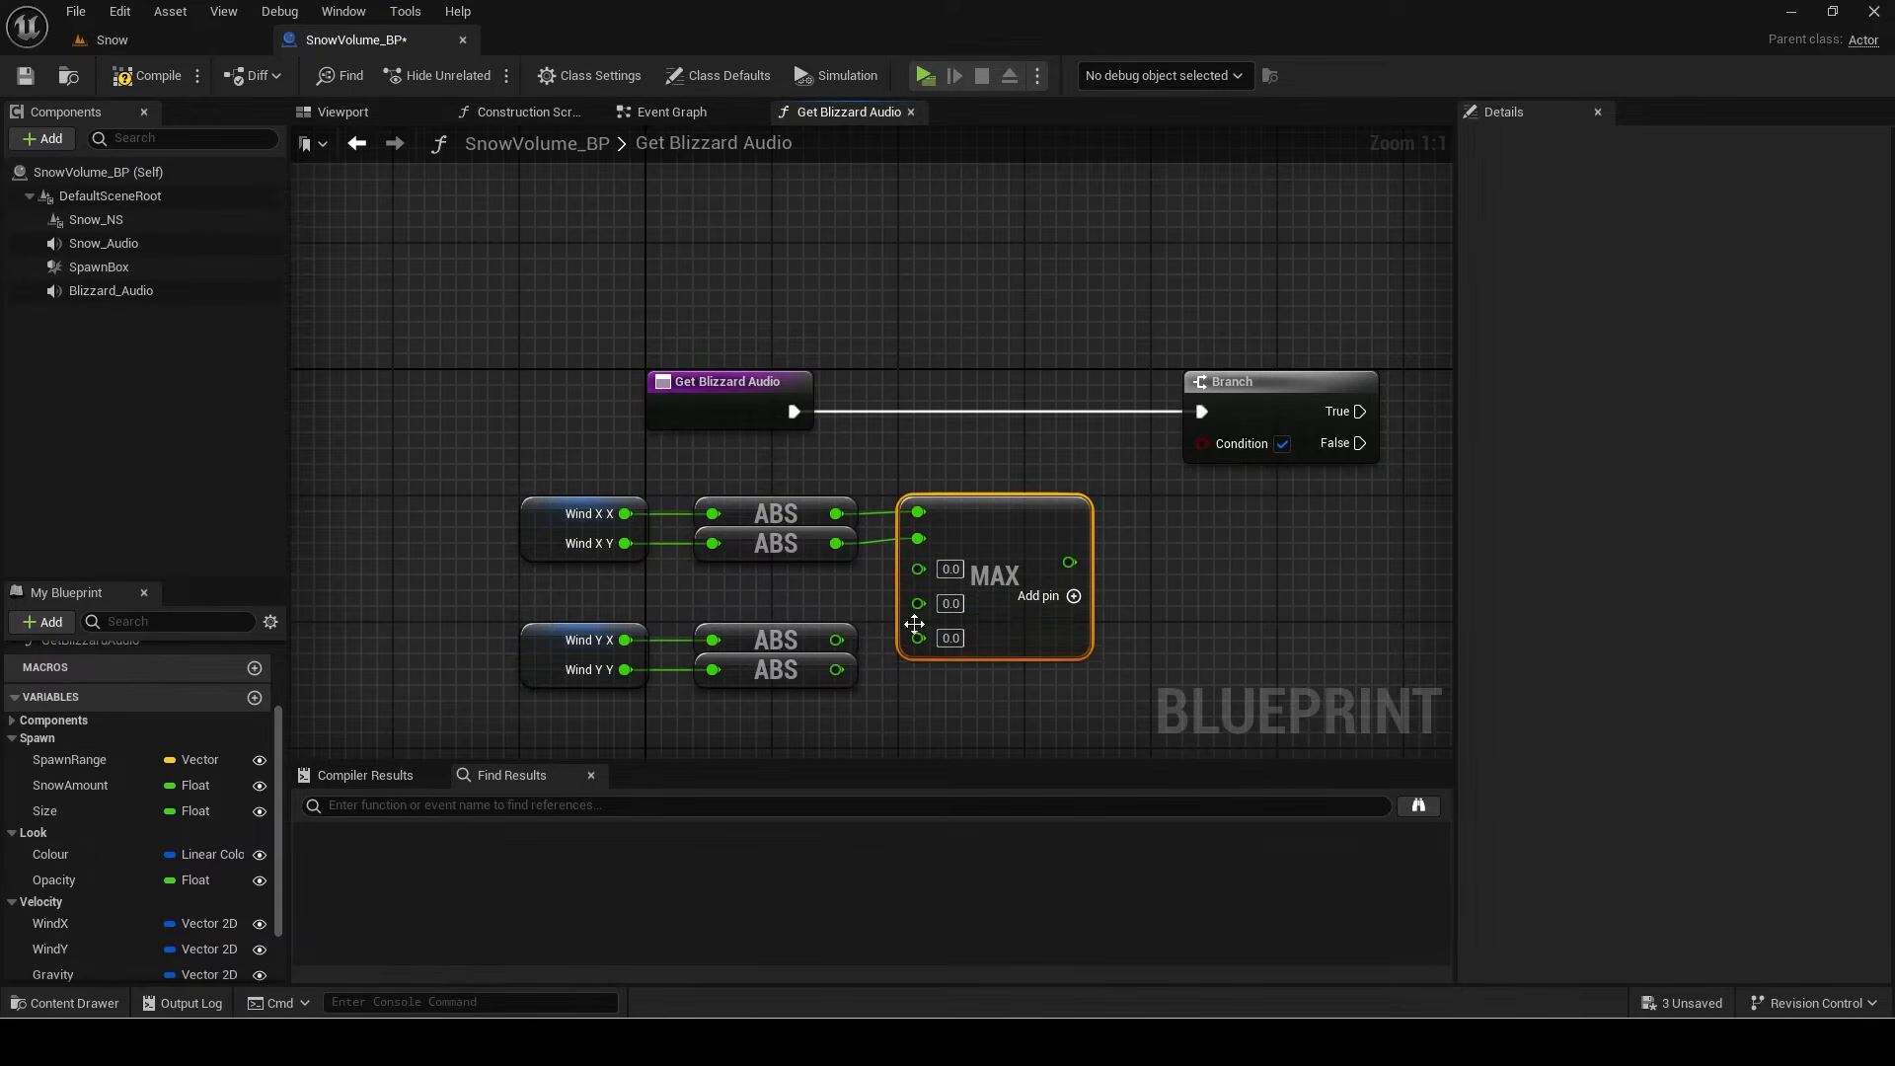
right_click(918, 630)
click(977, 865)
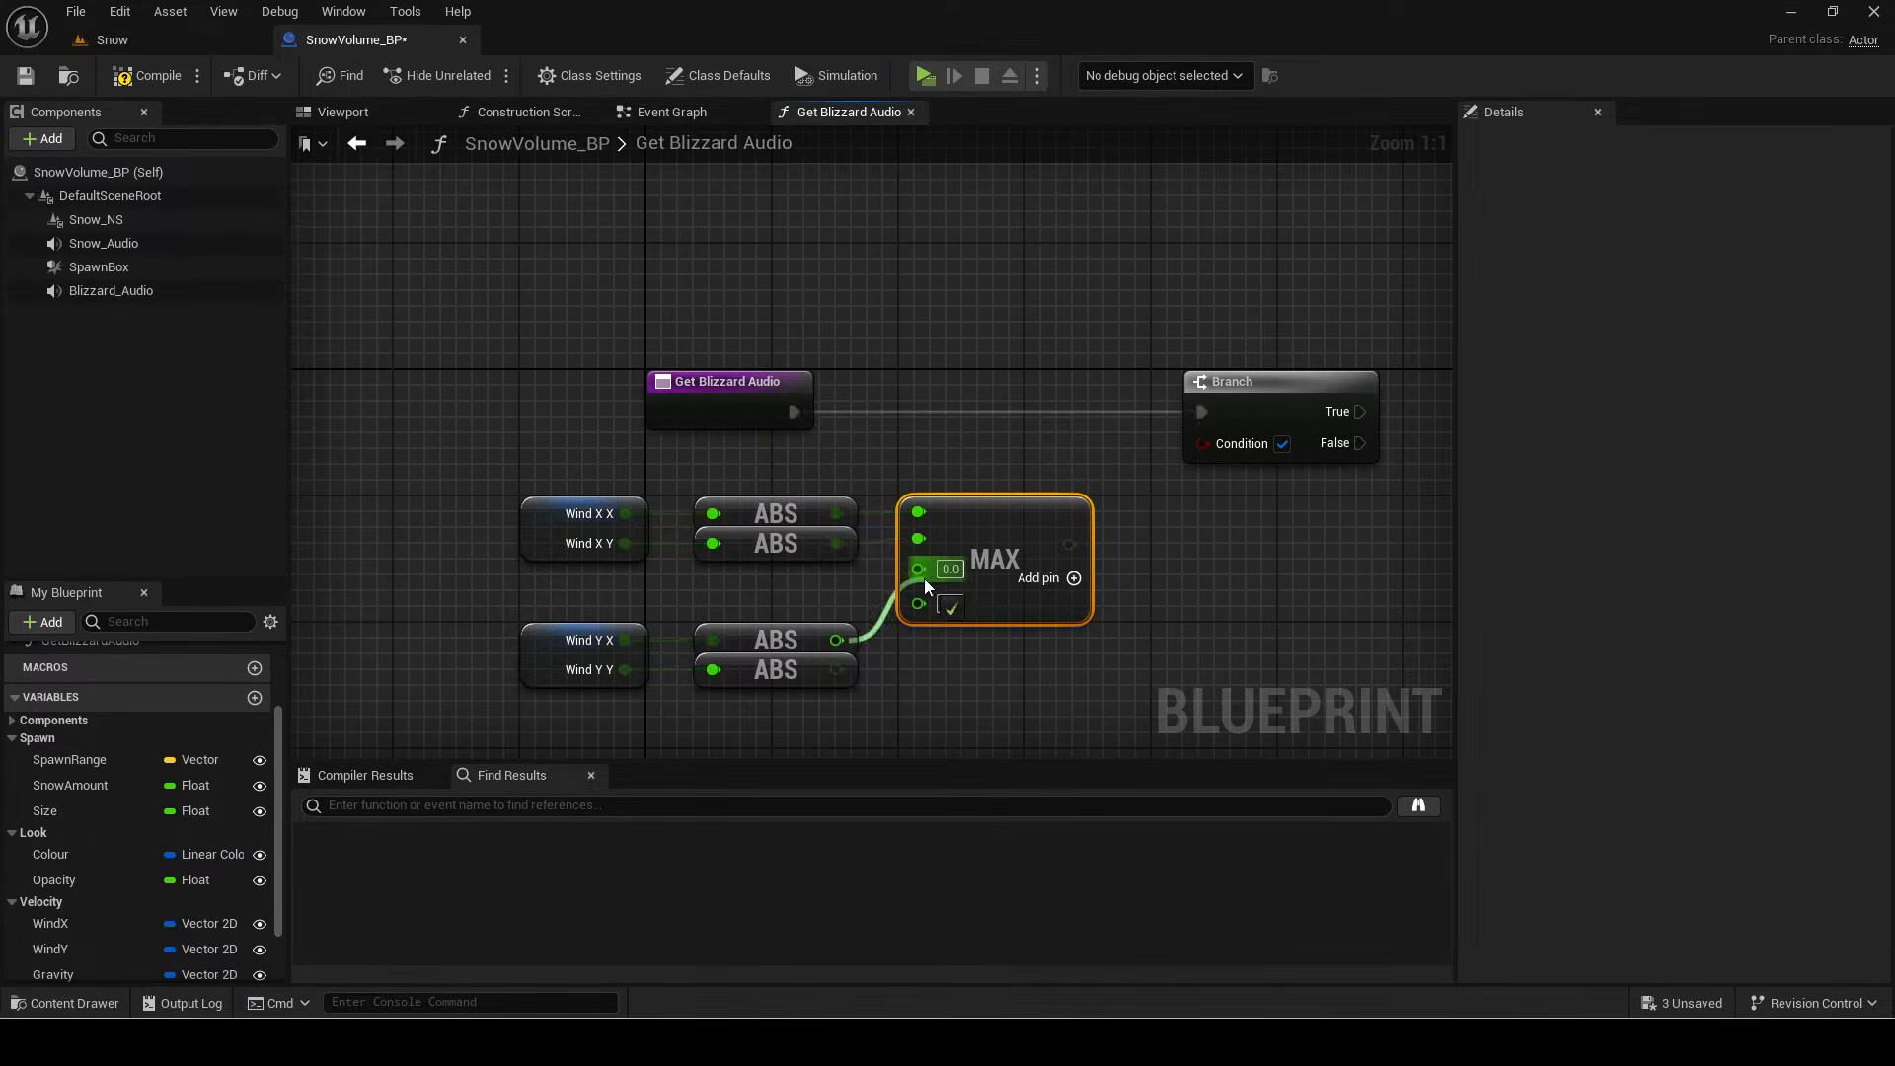
drag(917, 597, 836, 670)
drag(851, 709, 612, 632)
drag(795, 640, 794, 592)
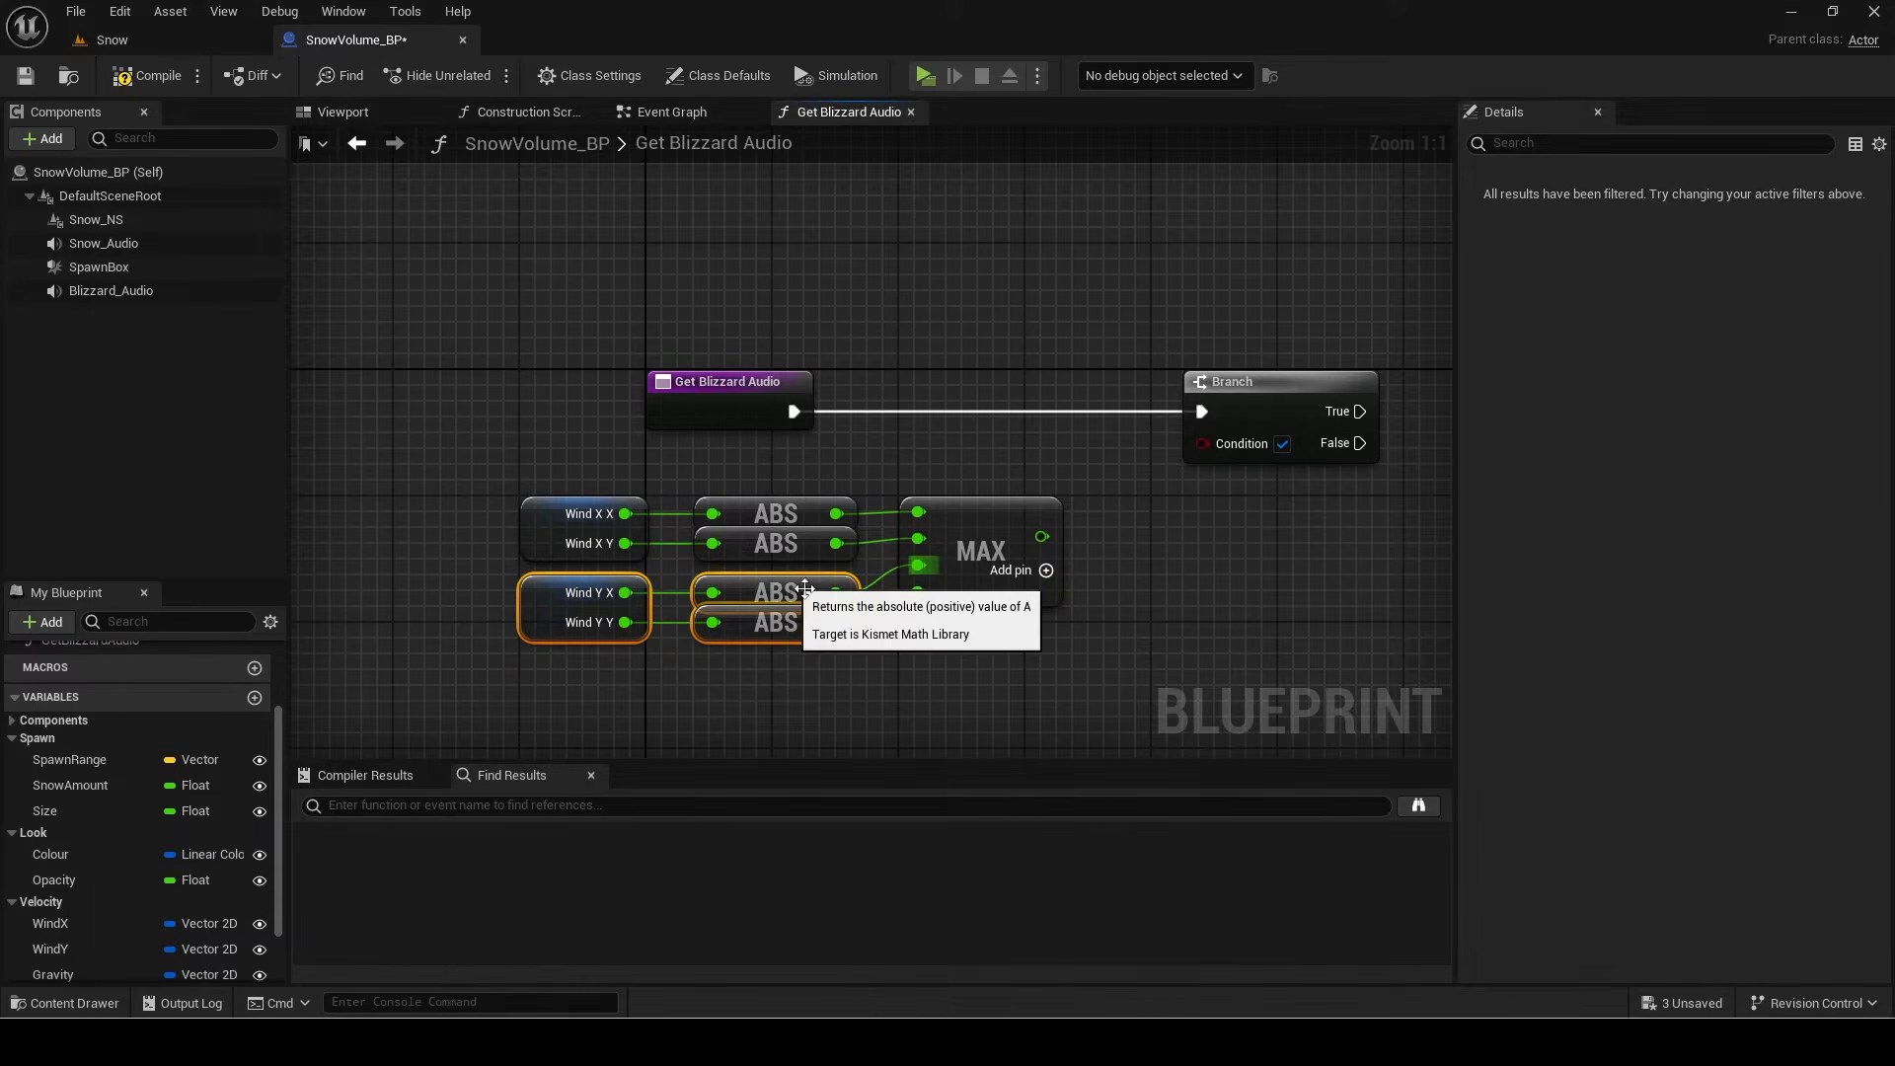
click(977, 559)
Step: Check whether the Max result is greater than or equal to 200 and use that as the Branch condition
drag(979, 558, 1092, 549)
text(>=)
key(Return)
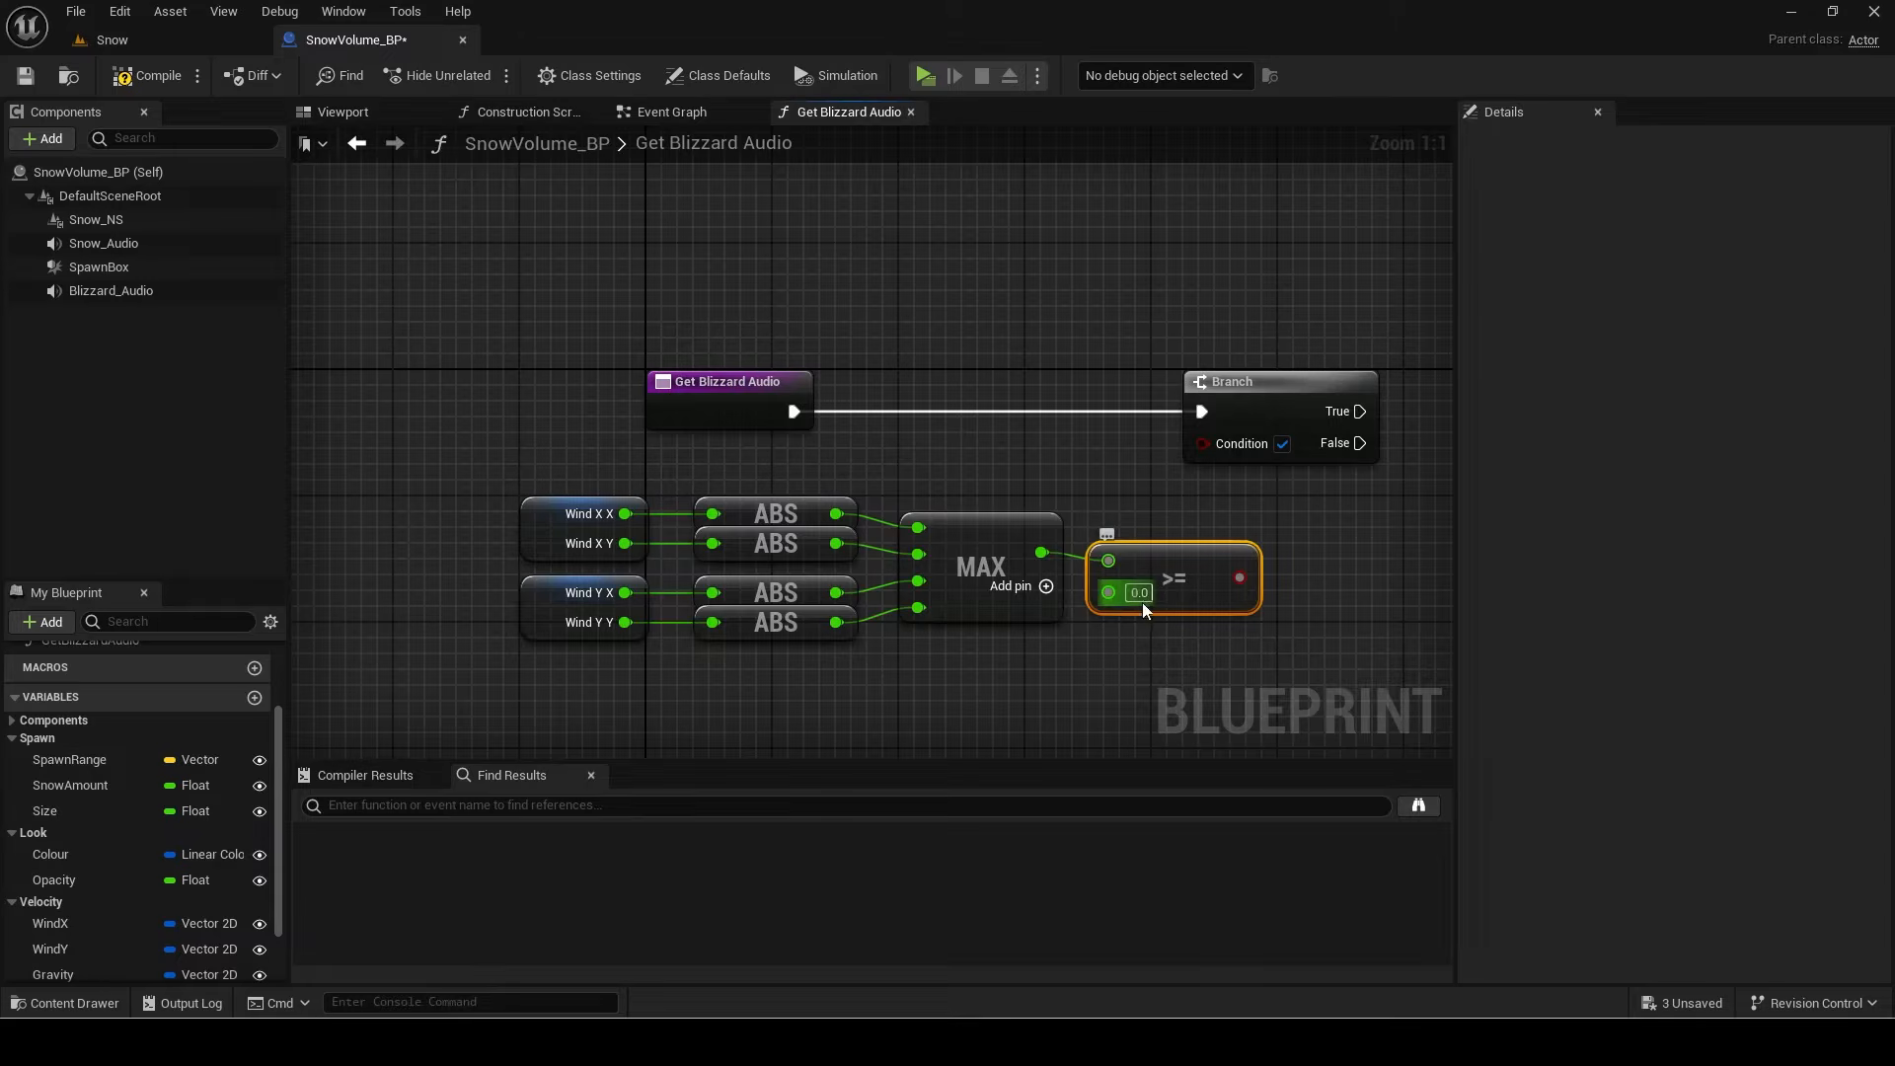
text(200)
key(Return)
drag(1240, 578, 1273, 609)
right_drag(1272, 610, 1041, 607)
drag(1096, 662, 375, 538)
key(q)
key(ctrl+z)
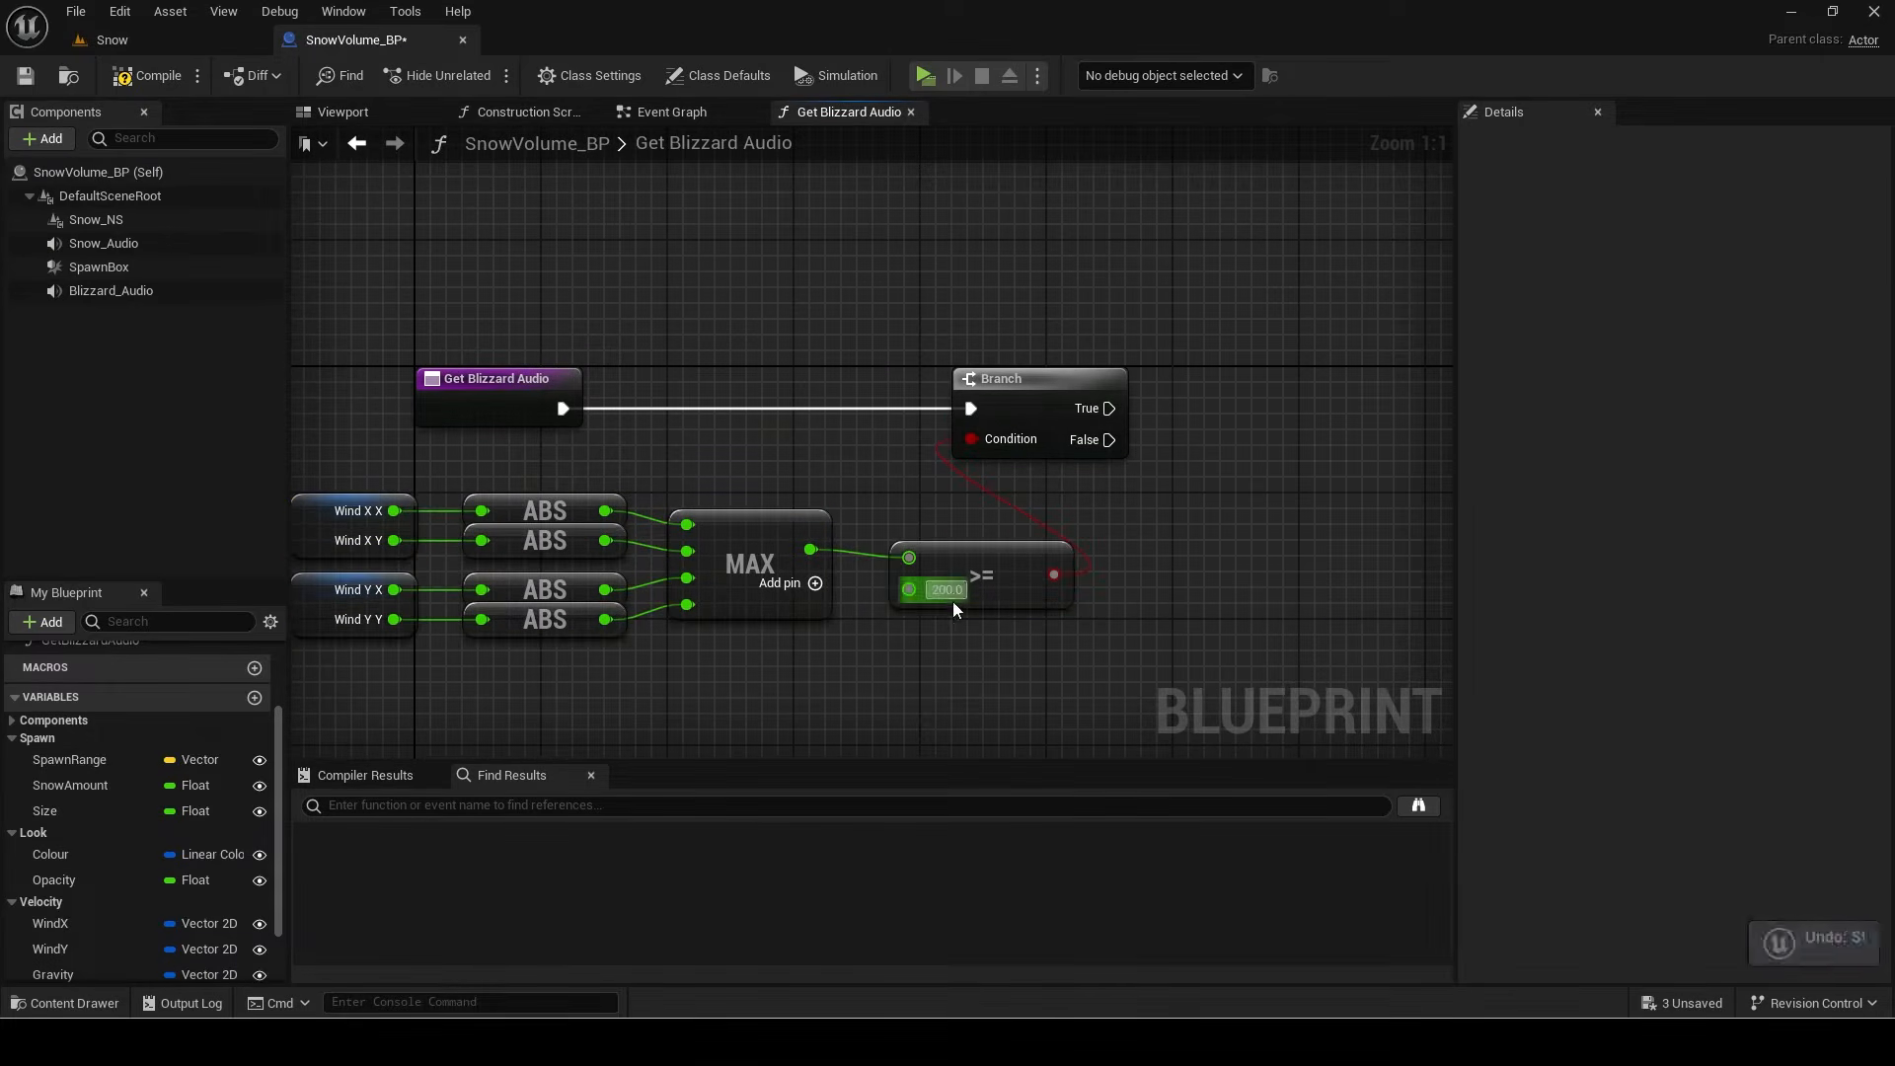
Step: Add a Set Volume Multiplier node targeting Blizzard Audio and run it from the Branch's True output
drag(1110, 408, 1218, 401)
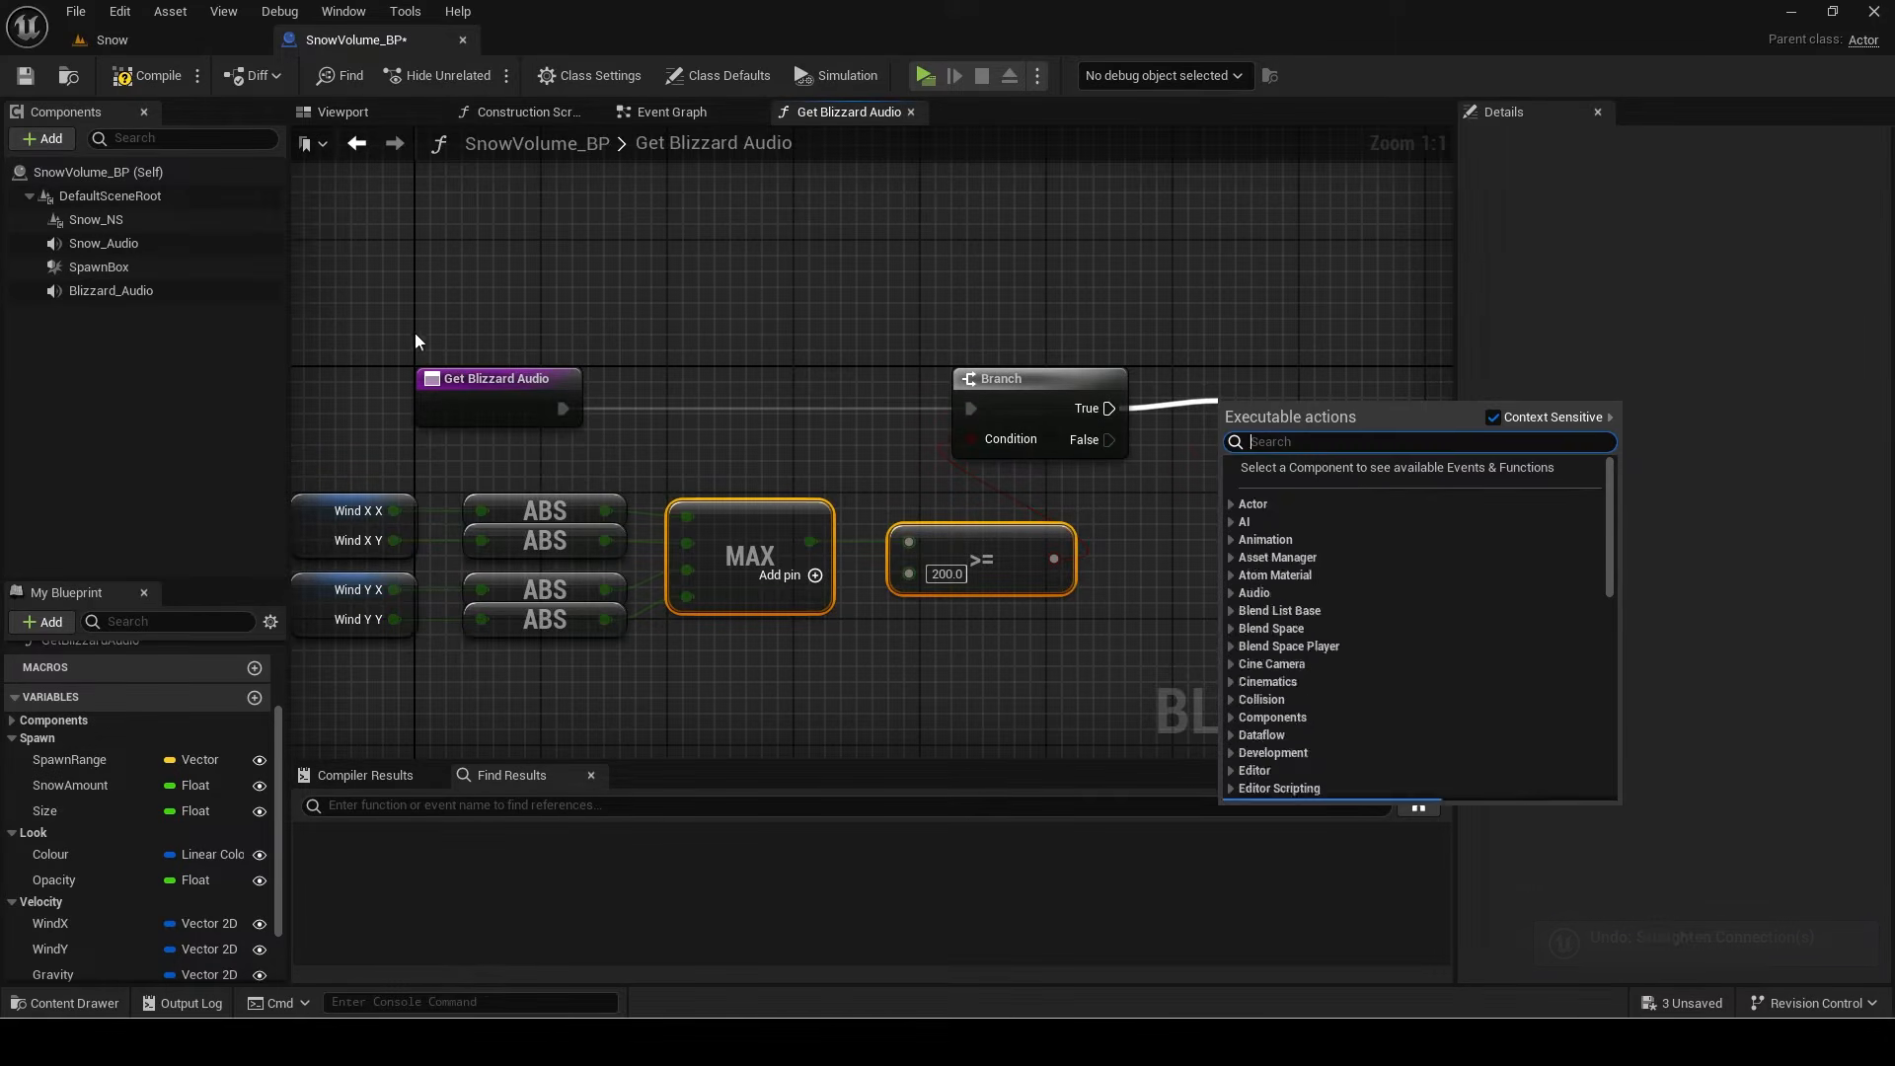
drag(205, 289, 1272, 346)
text(set vol)
key(Return)
drag(1109, 408, 1319, 398)
drag(1218, 296, 1265, 344)
shift+drag(1282, 425, 1312, 438)
Step: Feed the Max result into a Map Range Clamped node mapping 200–1500 to 2–4
right_drag(1268, 480, 939, 446)
right_drag(884, 526, 1148, 466)
drag(739, 451, 801, 546)
text(map range)
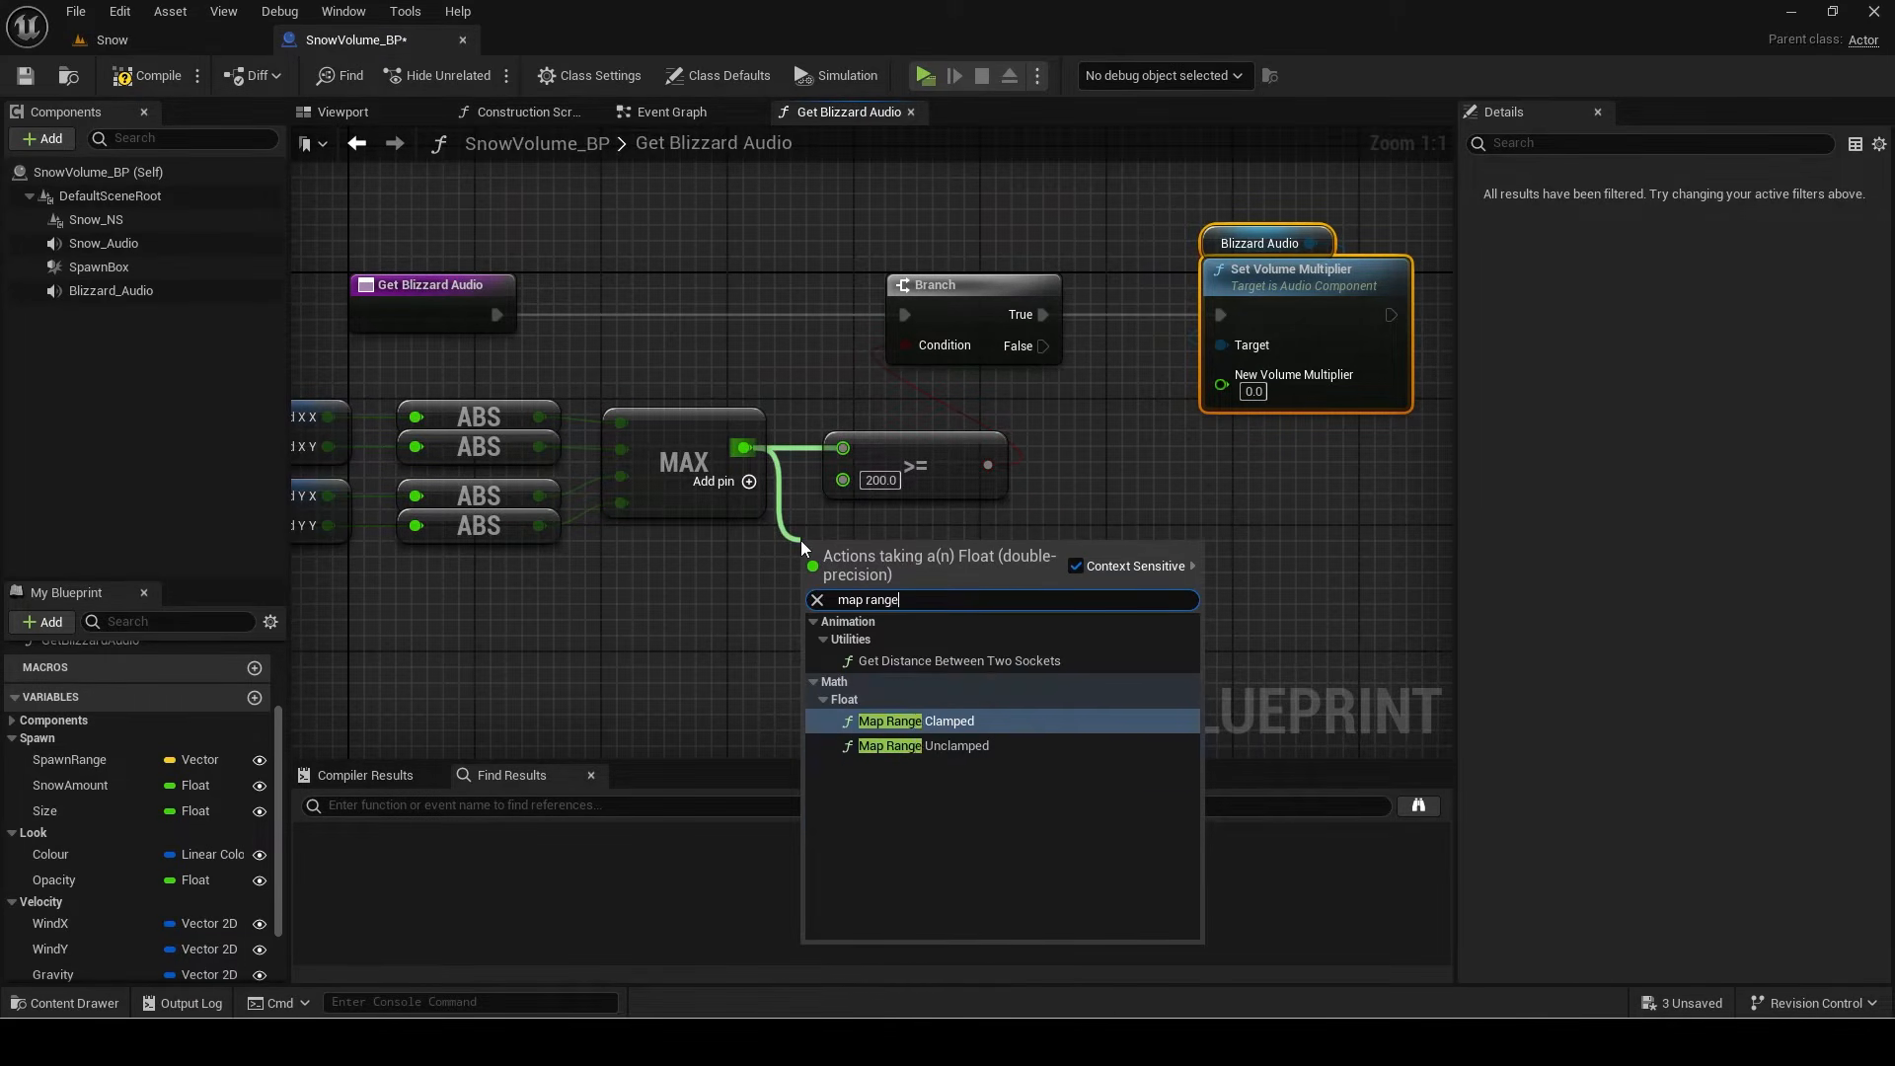
key(Return)
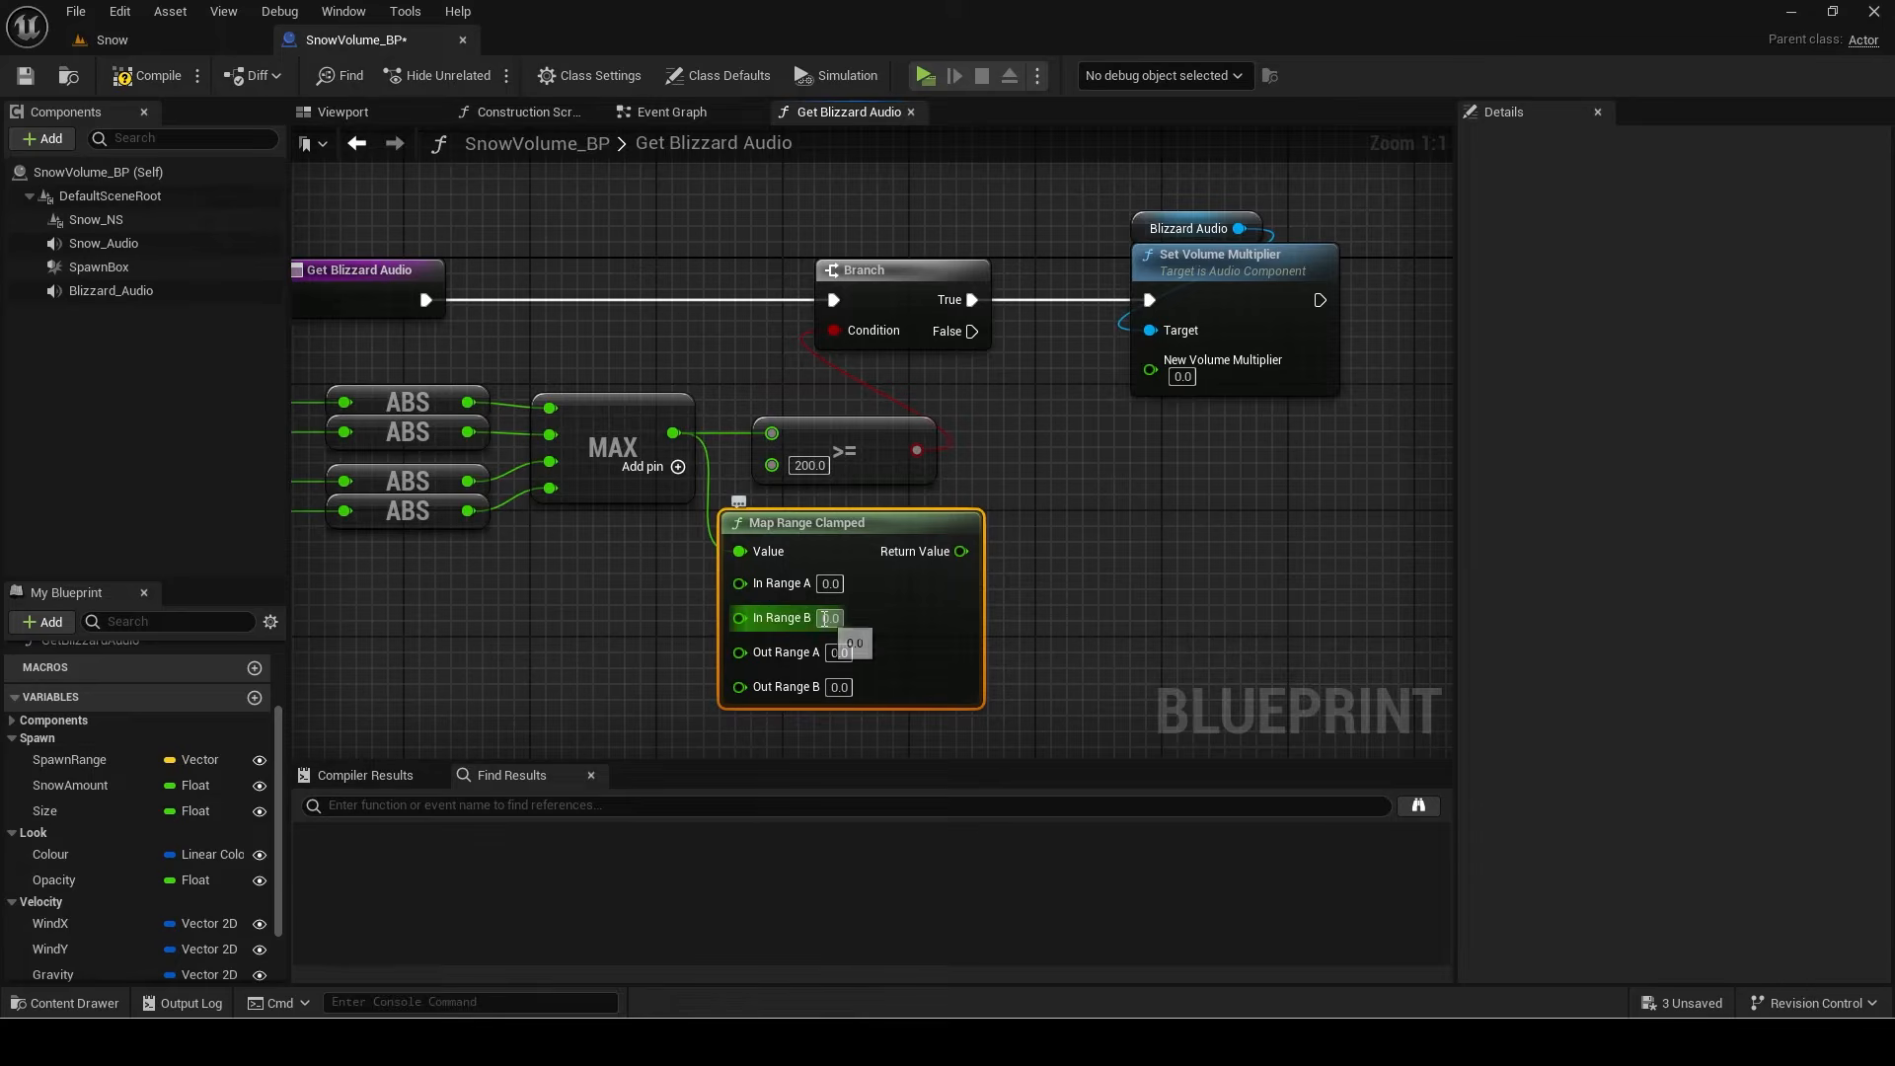
click(828, 584)
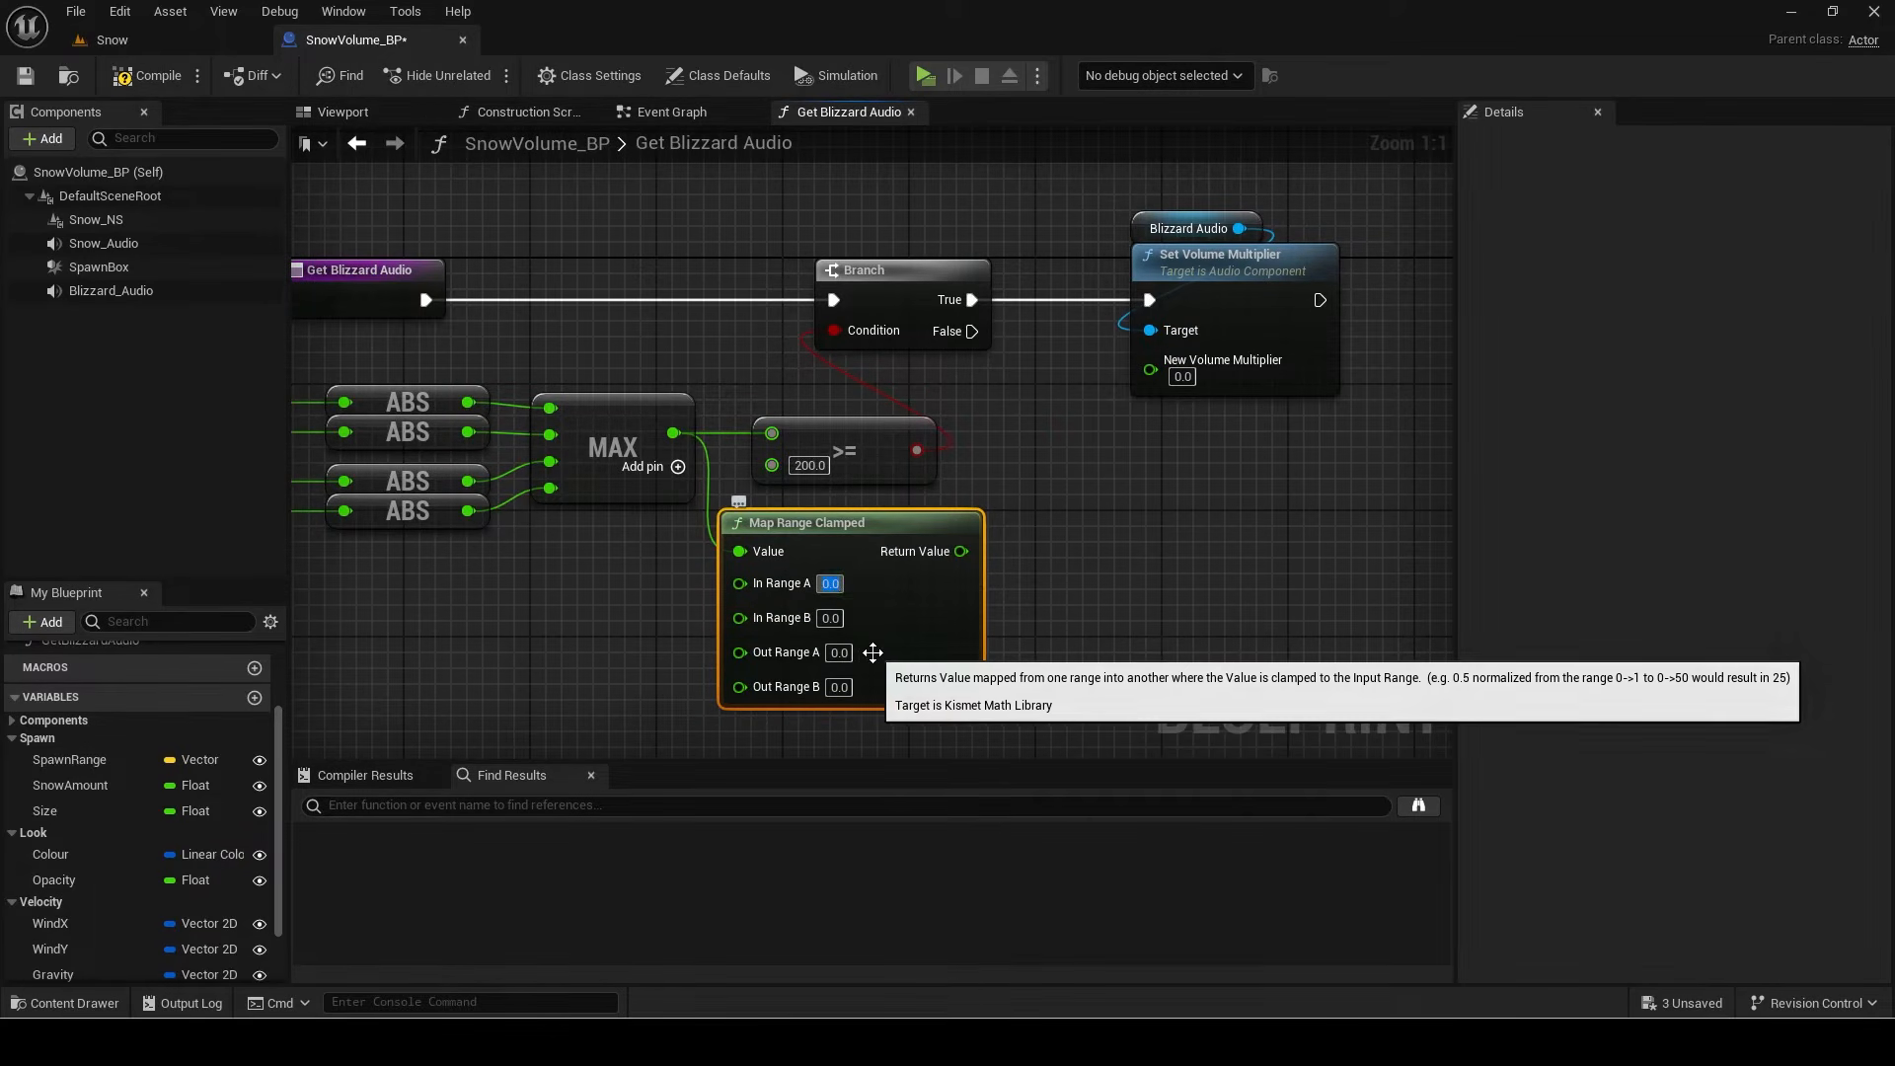
text(200)
key(Tab)
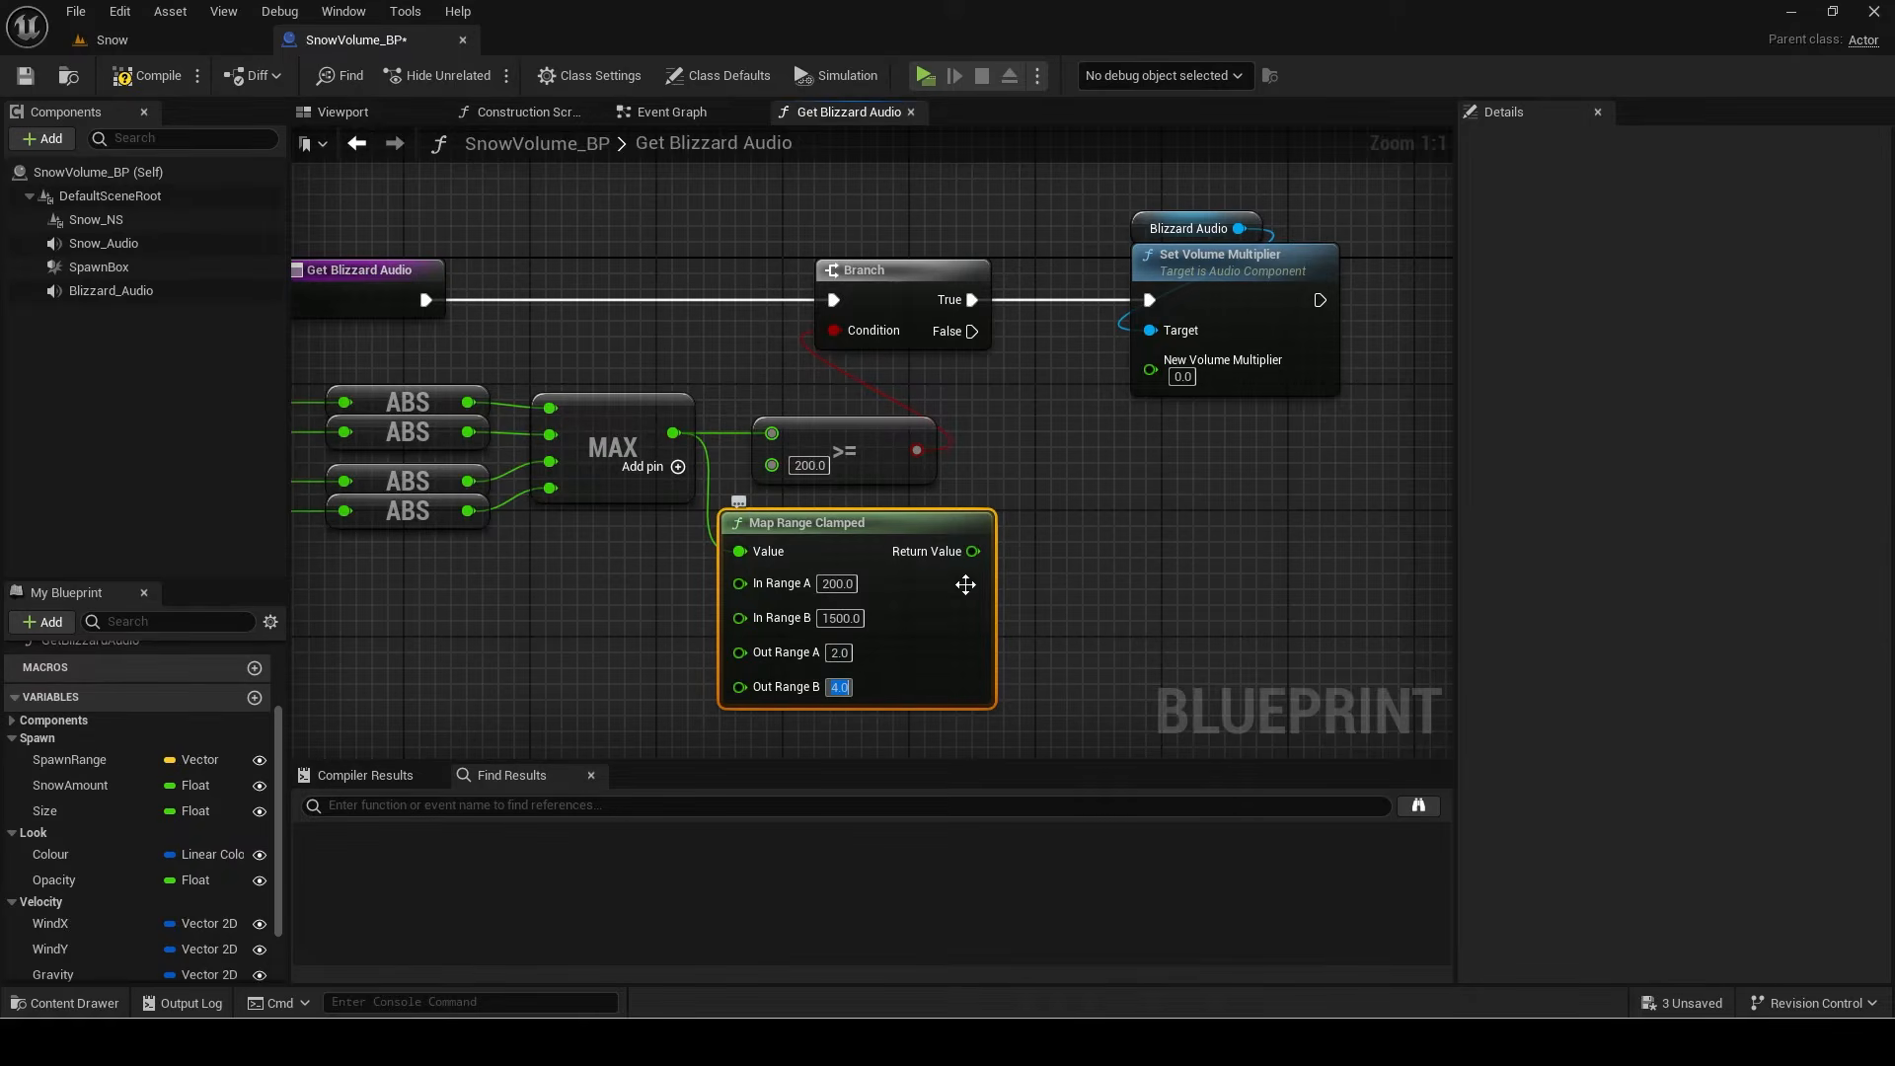
Step: Multiply the mapped wind value and connect the product to New Volume Multiplier, straightening the Map Range Clamped connection
drag(972, 550, 1058, 559)
text(*)
key(Return)
drag(1182, 560, 1165, 378)
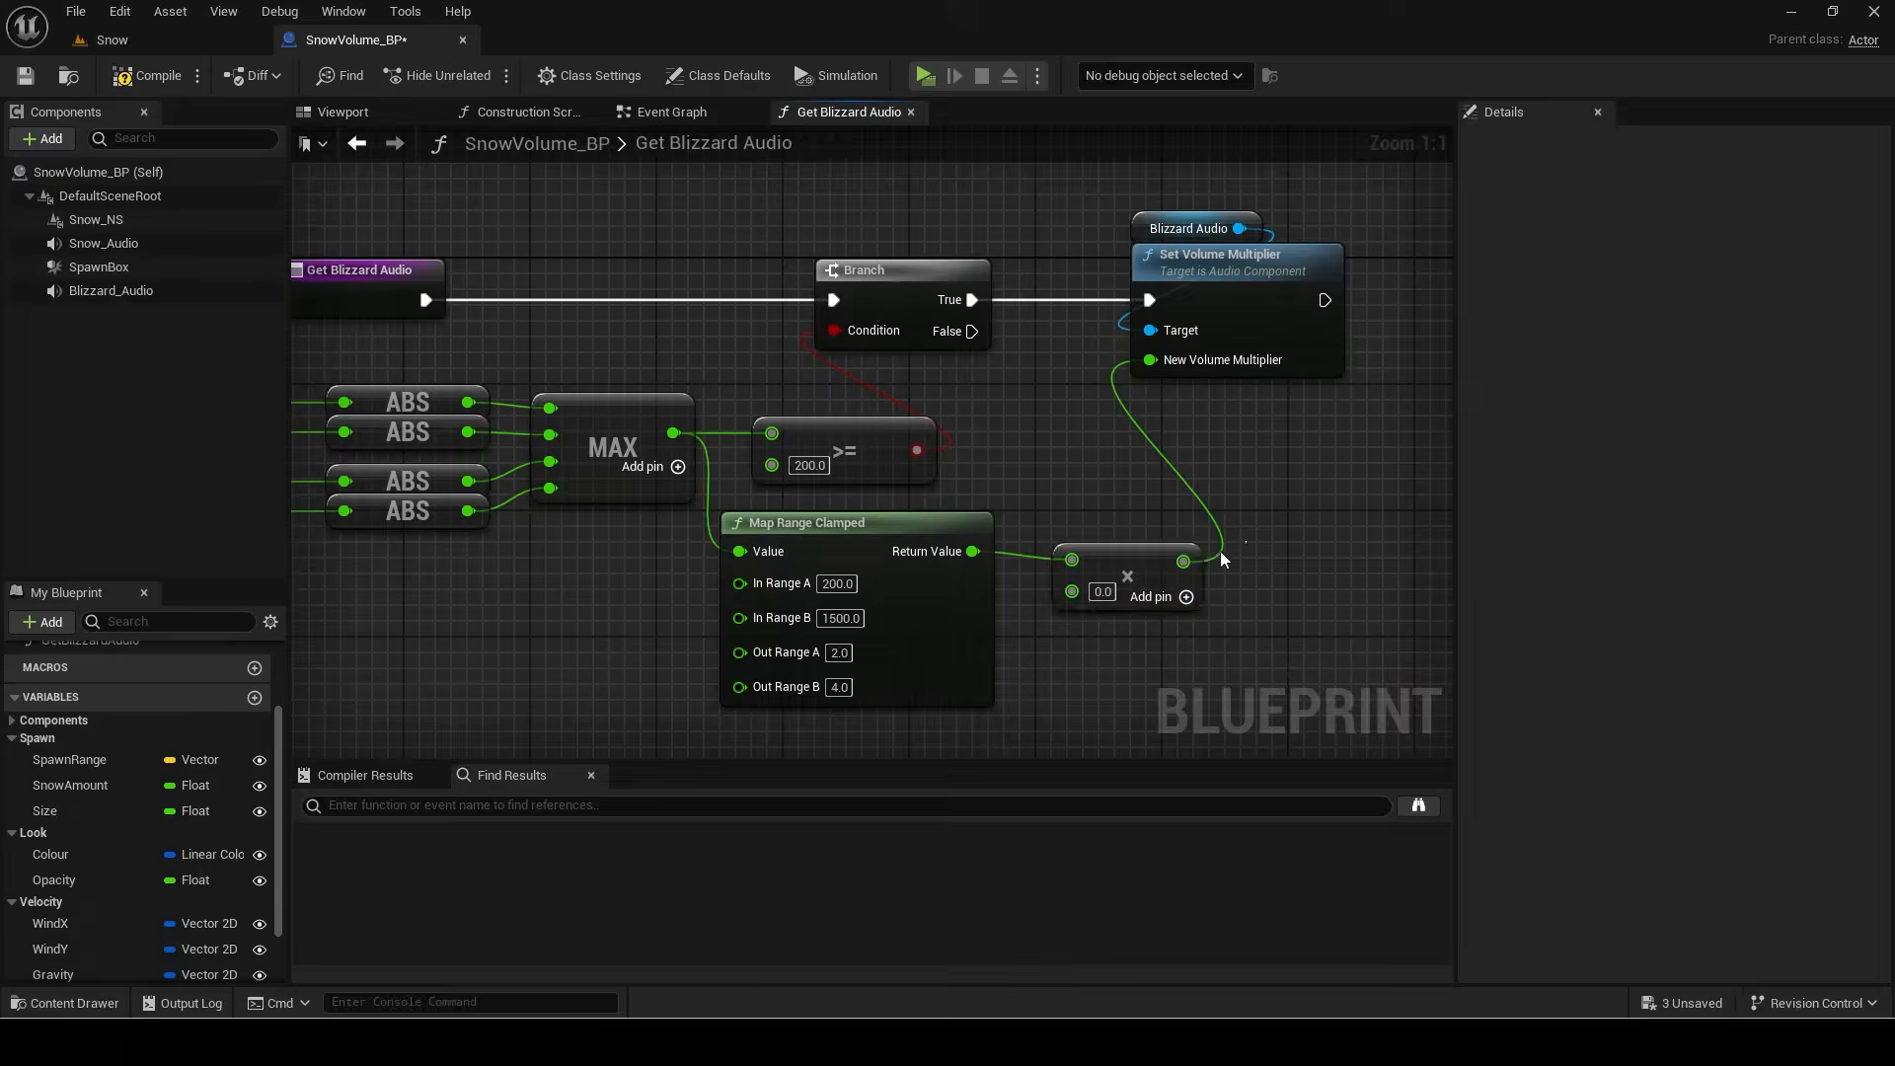
shift+click(893, 620)
key(q)
Step: Add a Float input named SnowAmount to the Get Blizzard Audio function
drag(357, 285, 560, 285)
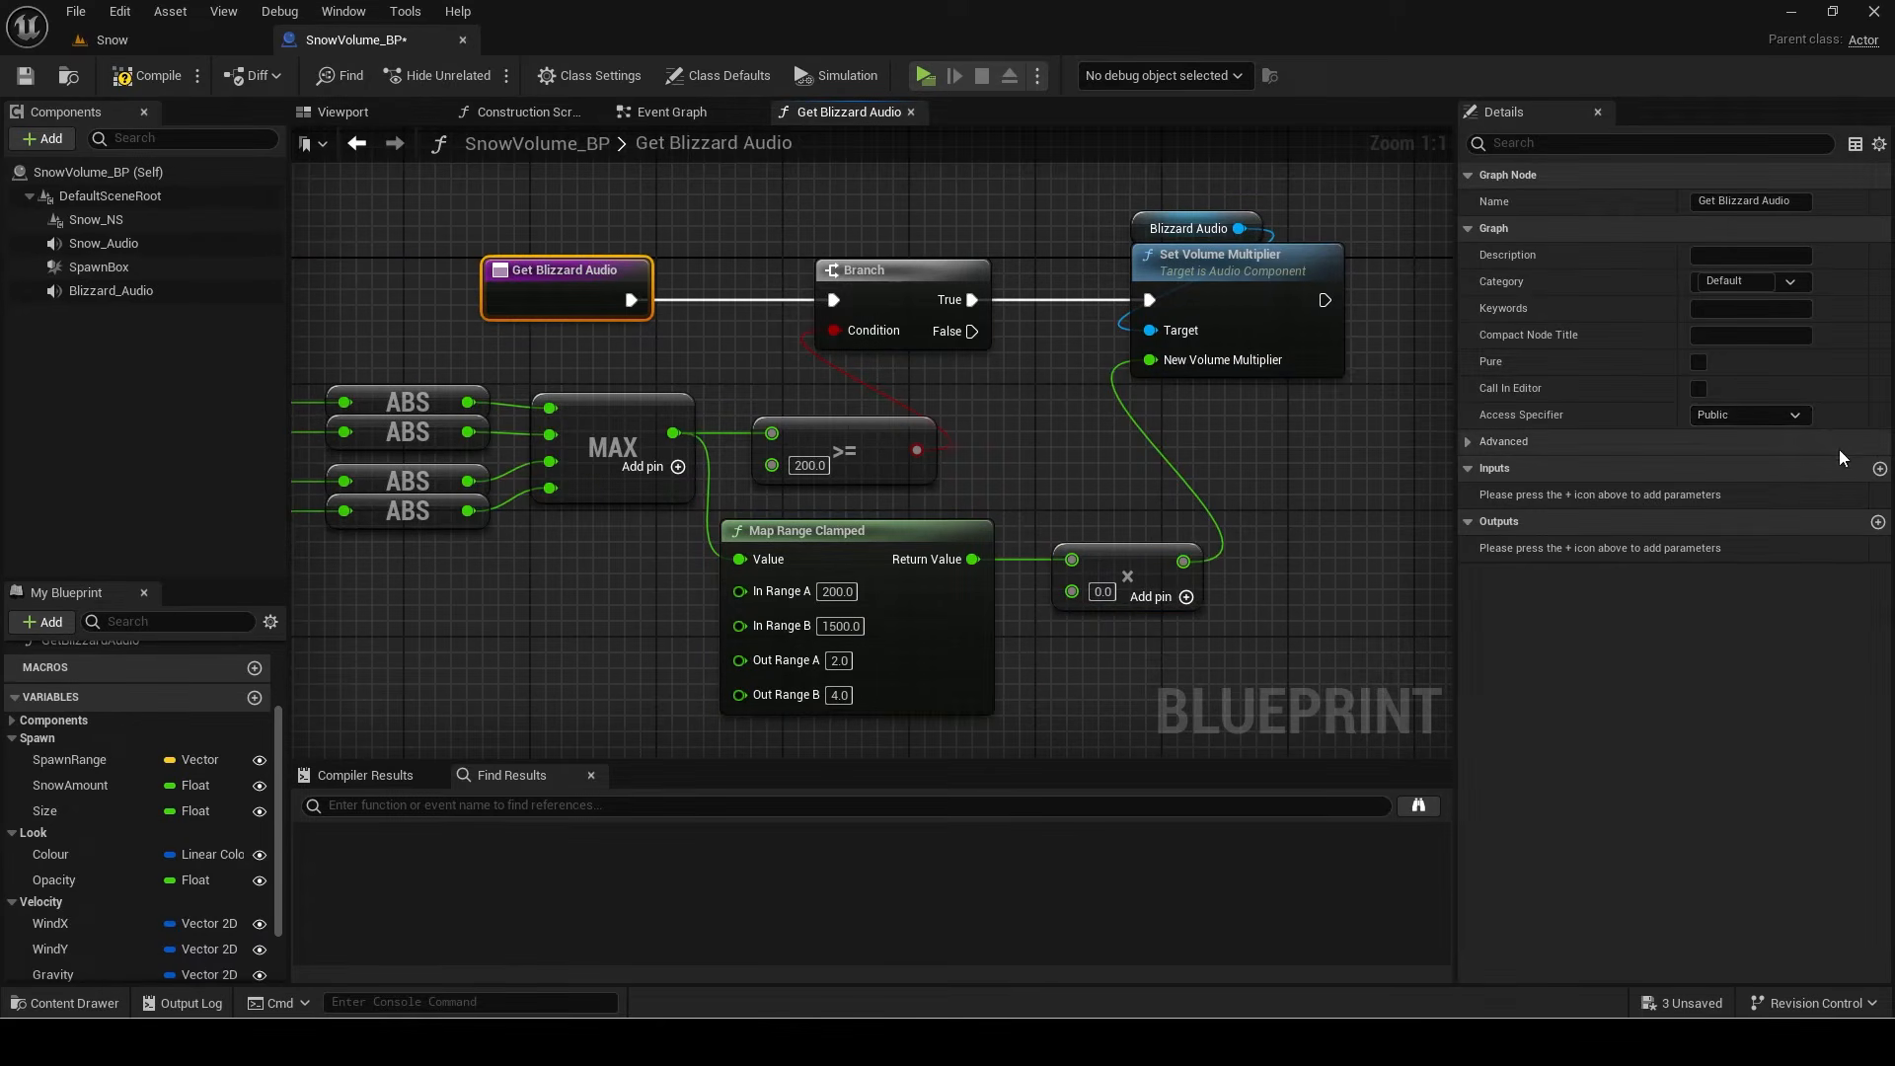
click(1874, 471)
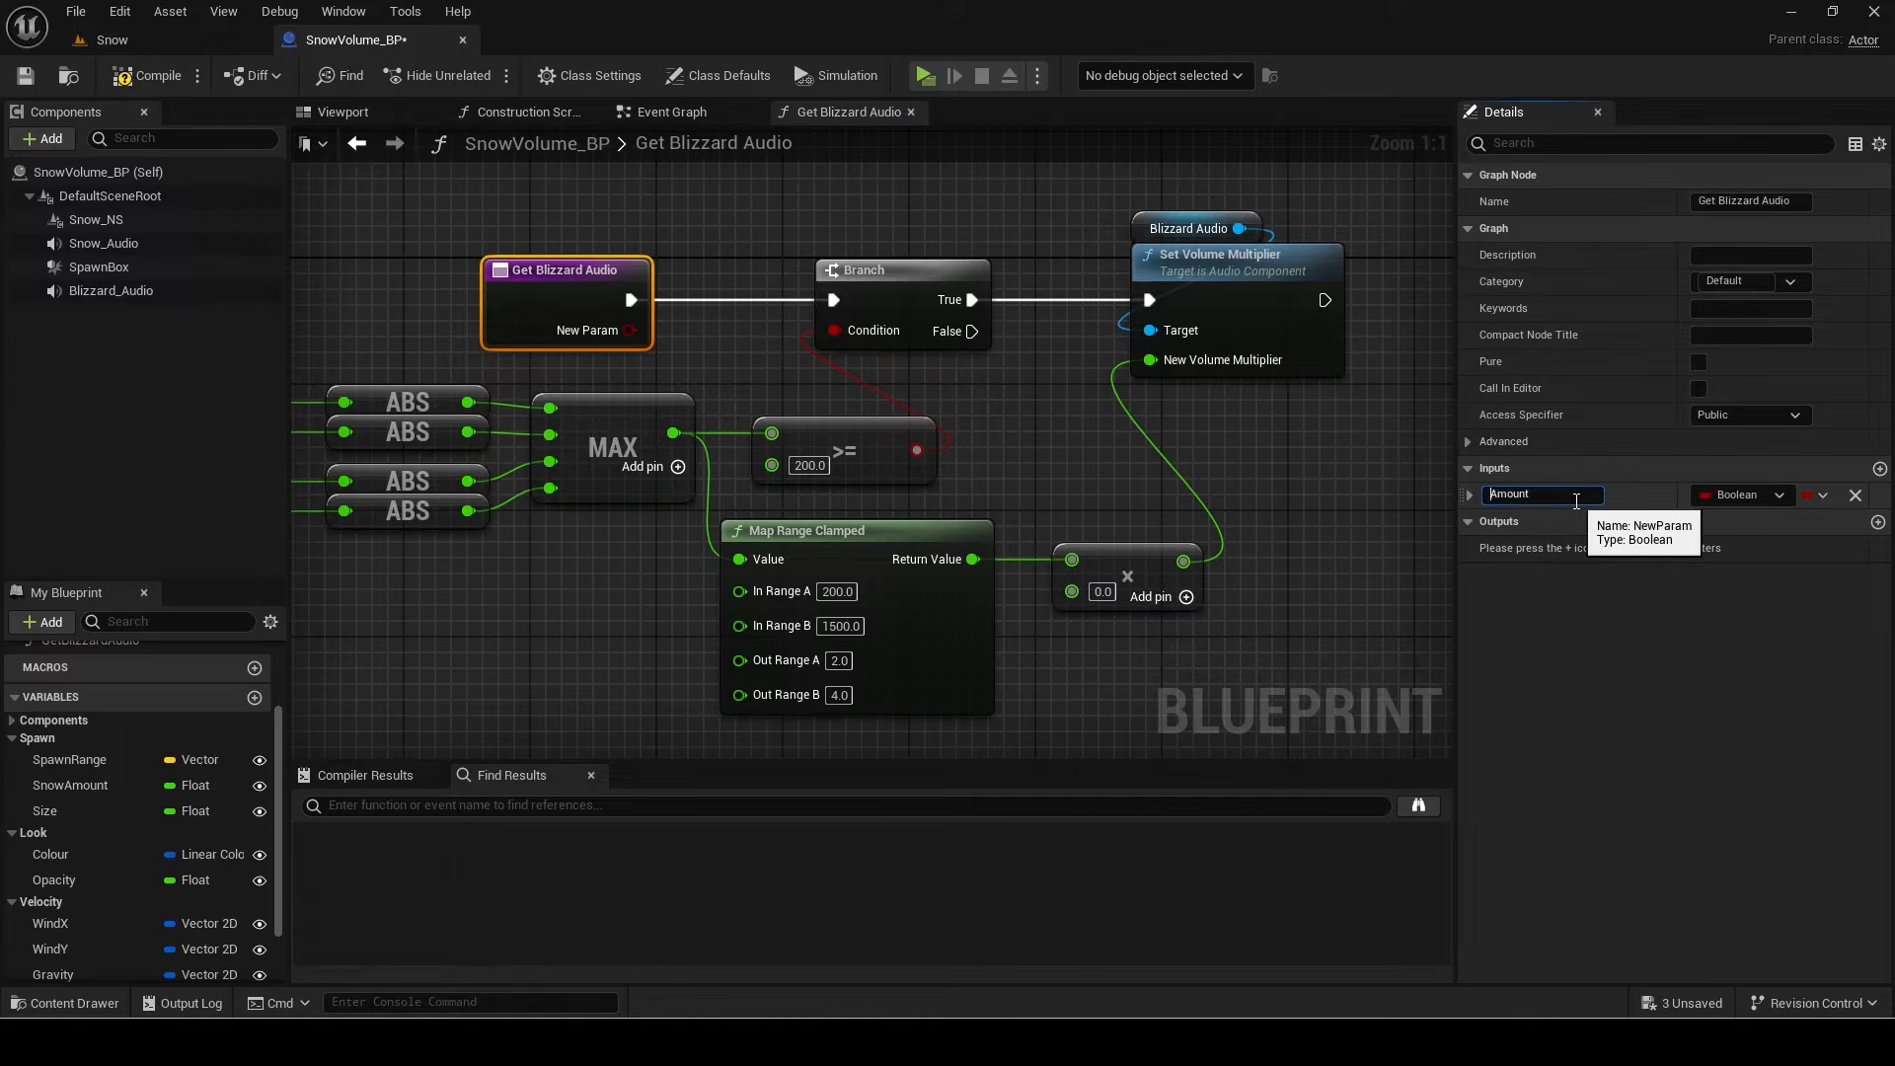
click(1730, 494)
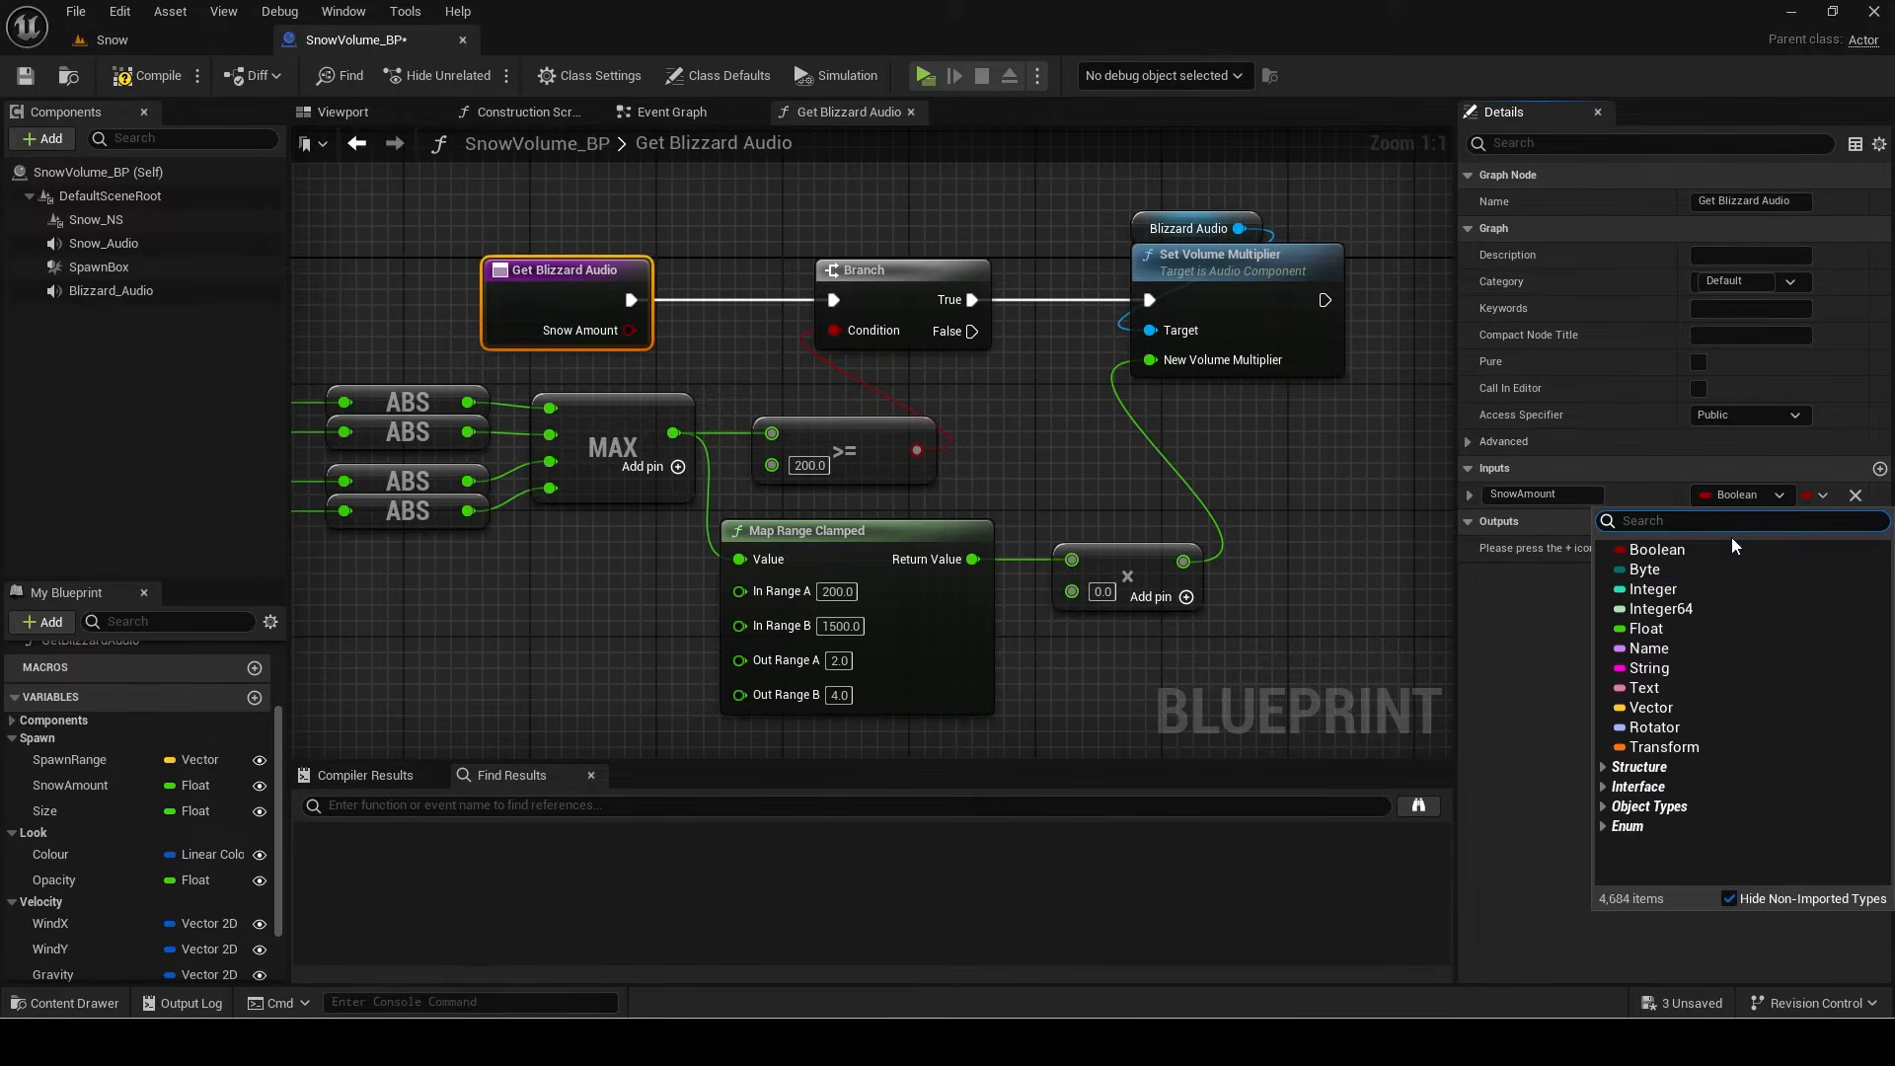
click(1659, 634)
Step: Place a getter for the SnowAmount input and feed it into a duplicate of the Map Range Clamped node
drag(1072, 592, 628, 742)
click(1075, 632)
right_drag(642, 733, 679, 567)
alt+click(688, 585)
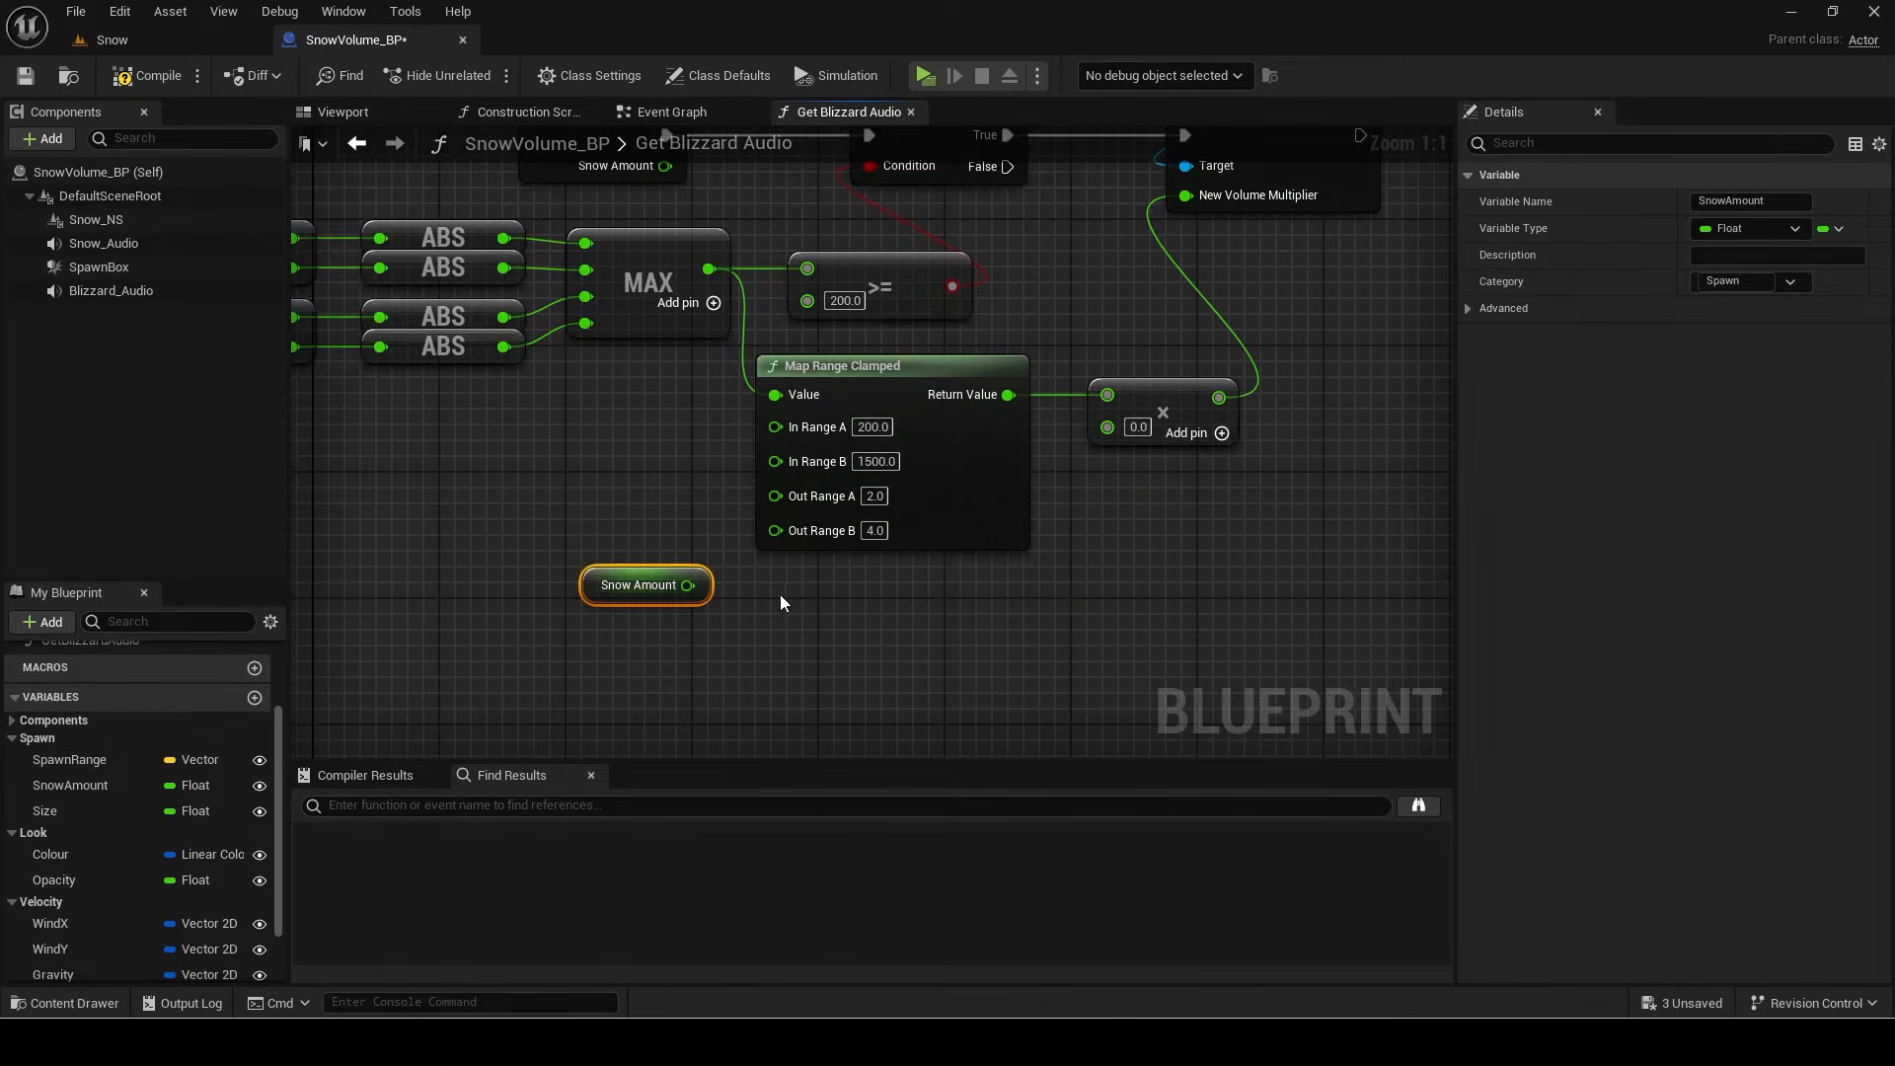
click(809, 543)
key(ctrl+d)
drag(688, 585, 814, 630)
drag(814, 629, 821, 626)
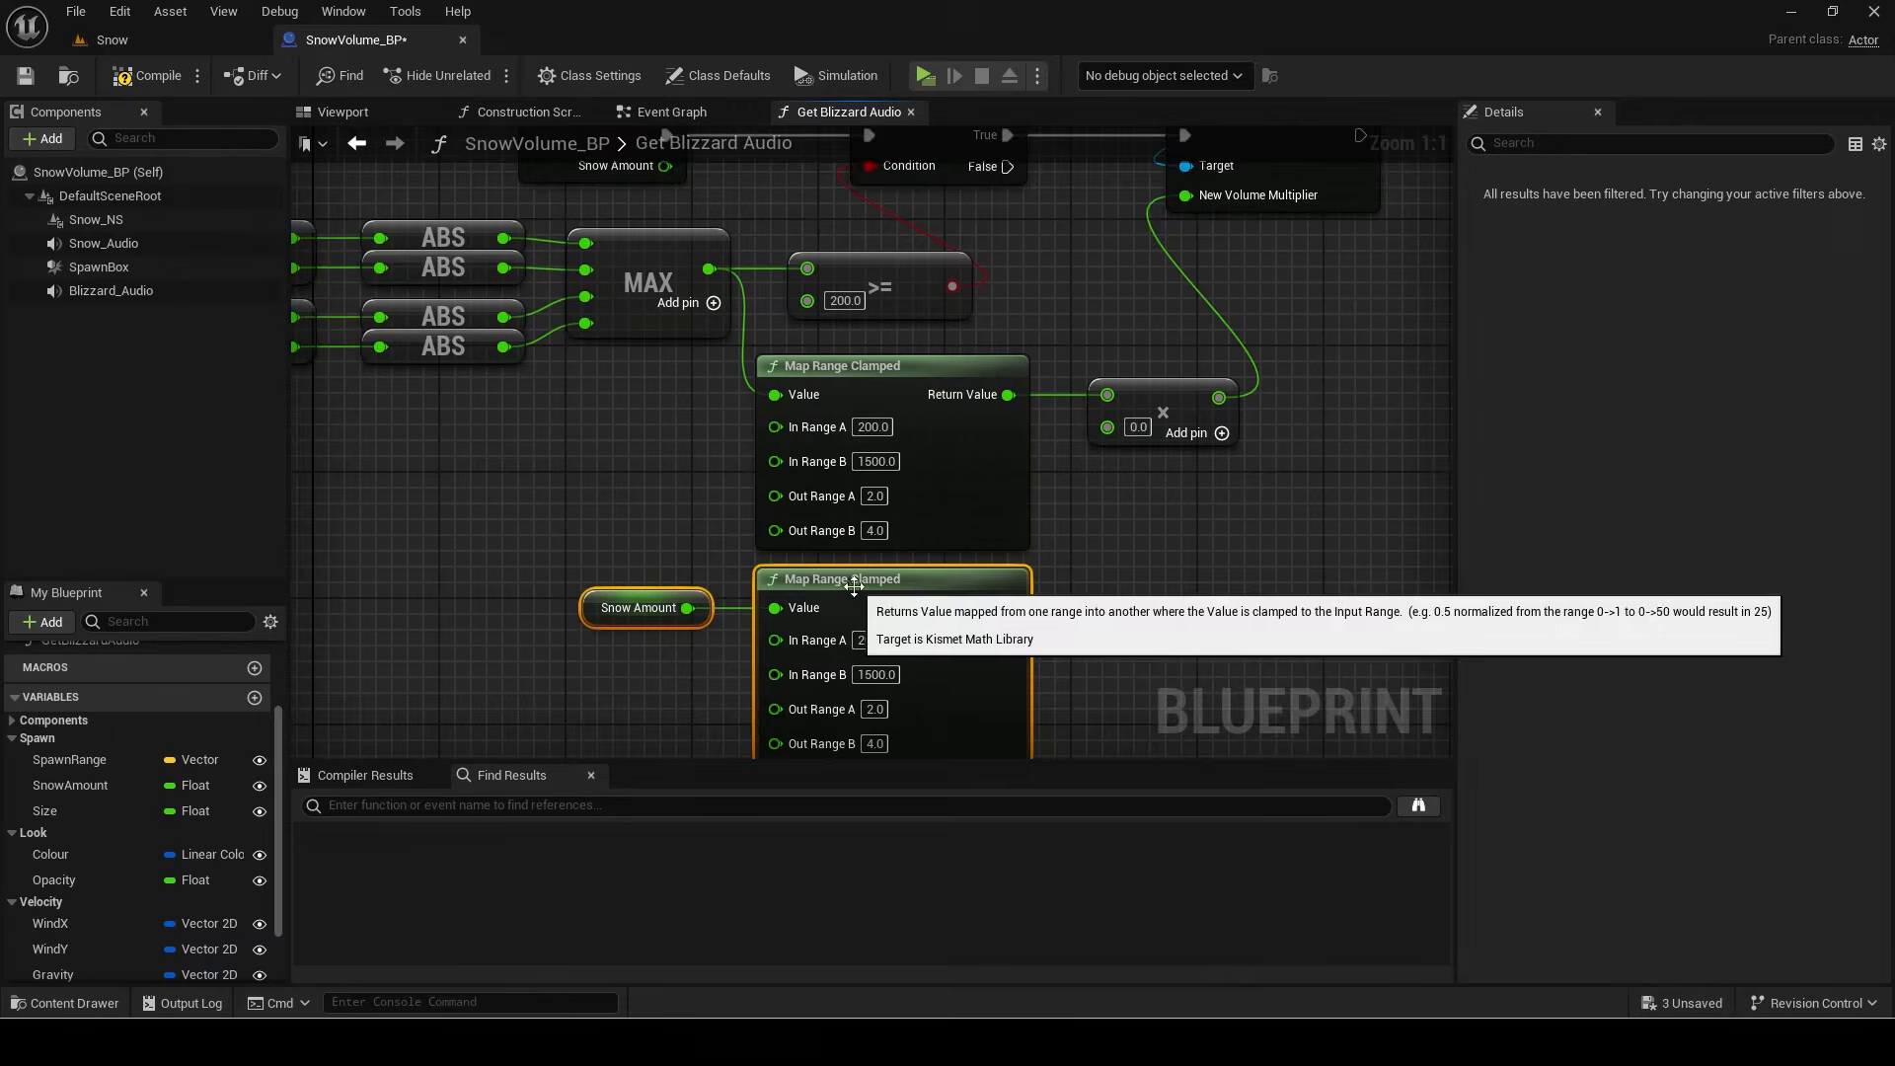
Step: Set the duplicate's In Range to 0–20000 and Out Range B to 1, and connect its result to the Multiply node's second input
right_drag(851, 587, 854, 521)
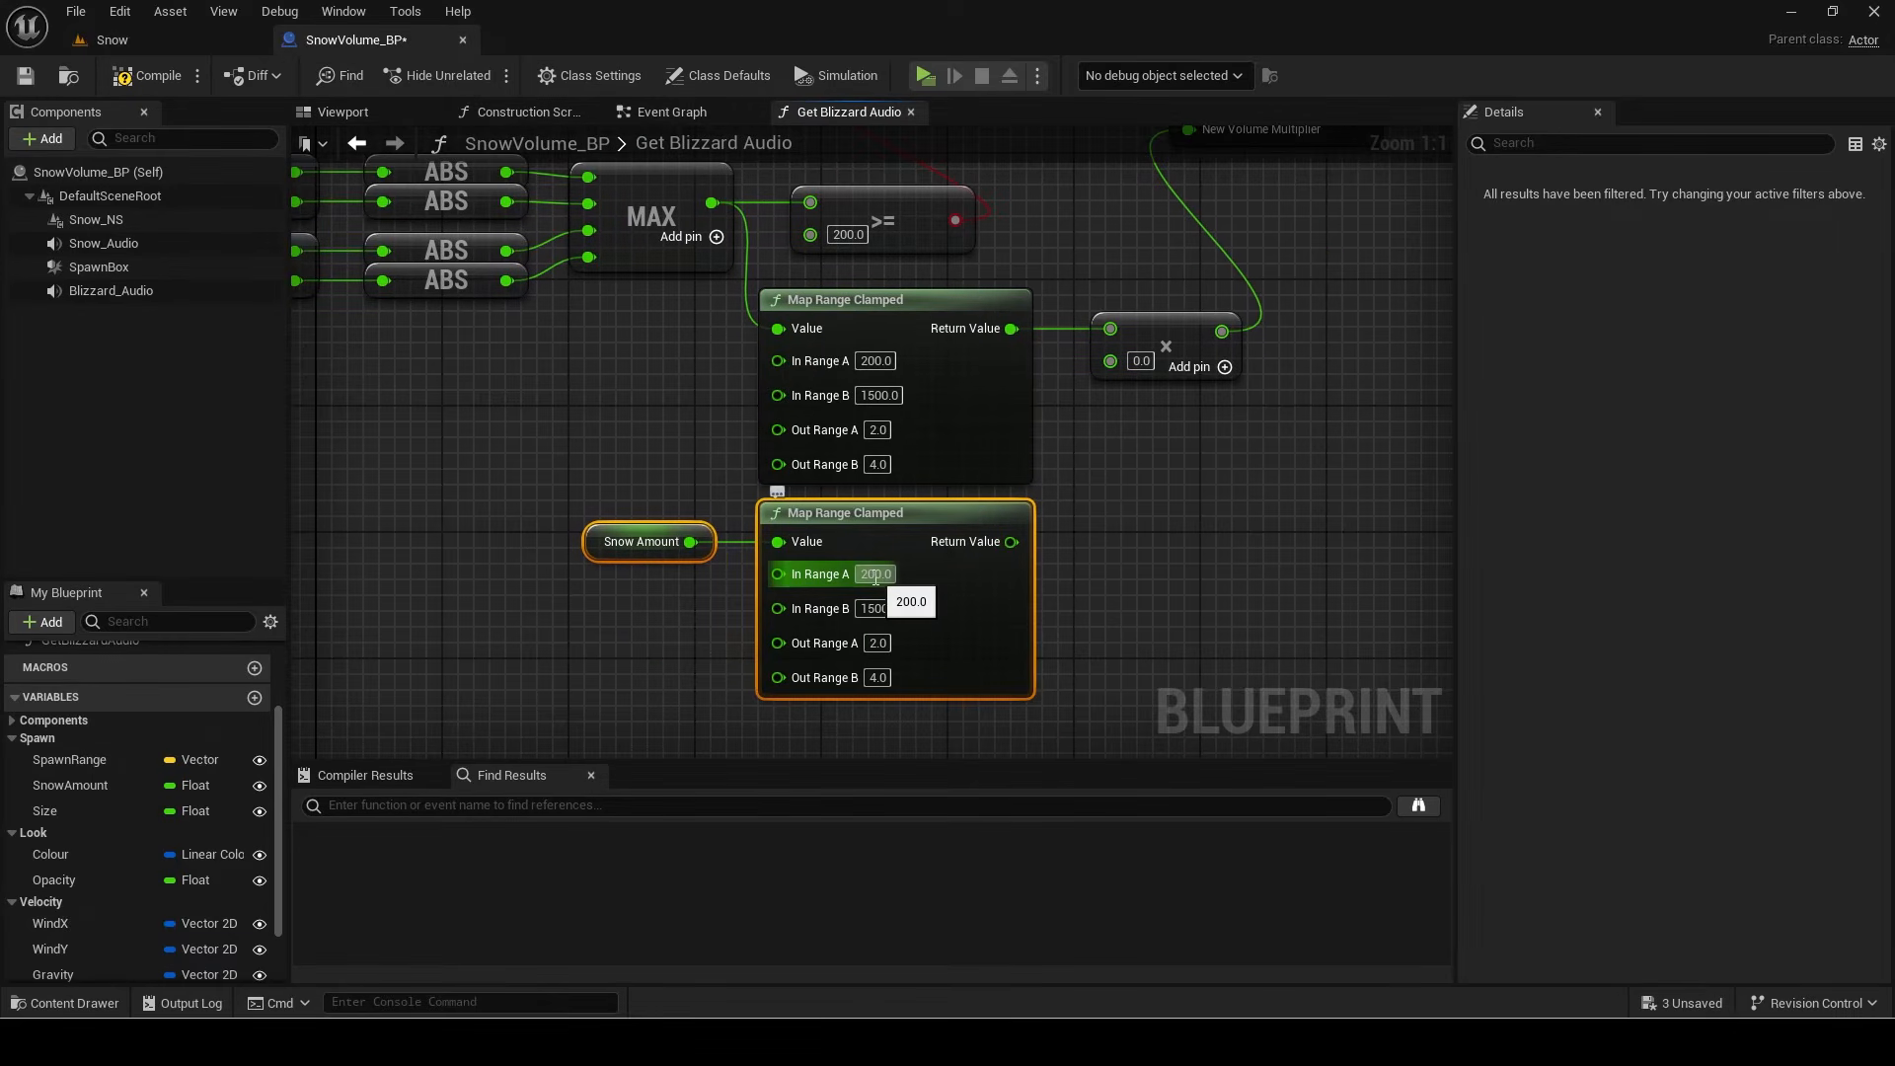
text(0)
key(Tab)
text(20000)
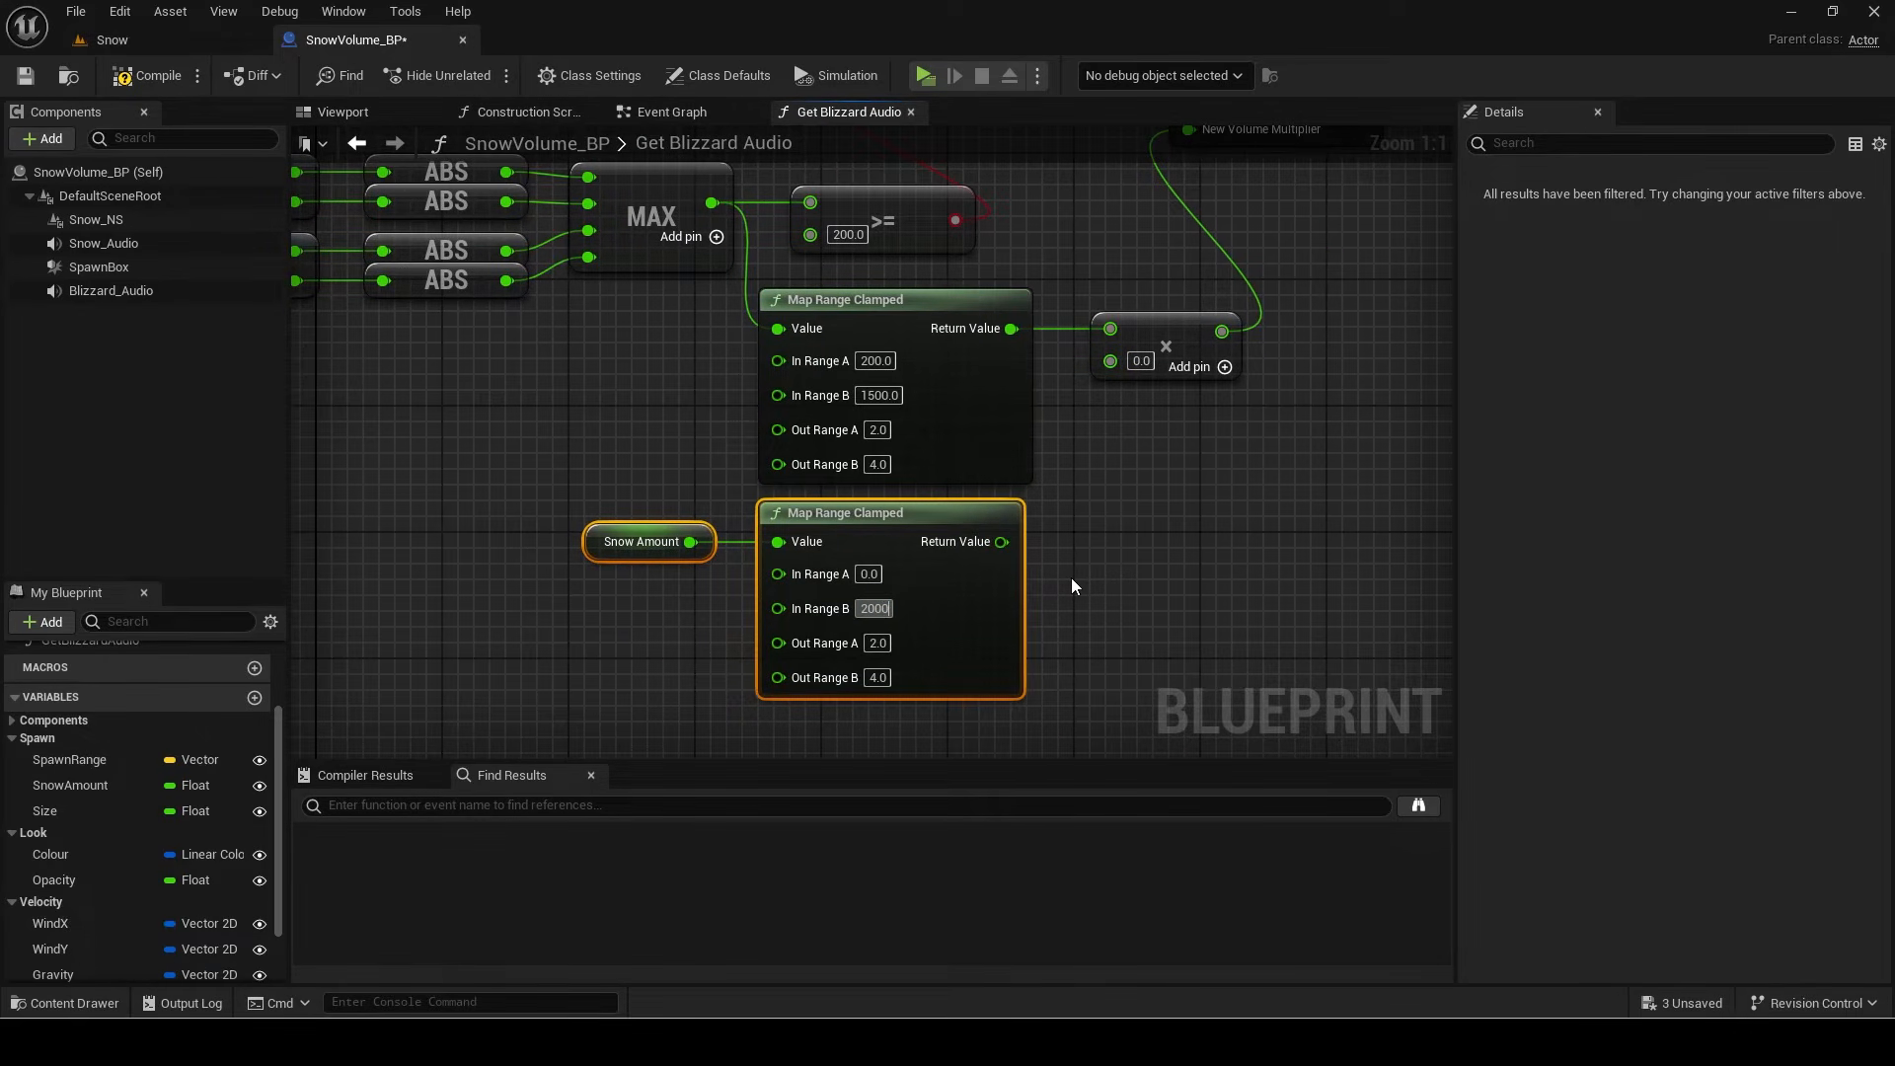
key(Tab)
key(Tab)
text(1)
drag(1018, 541, 1076, 457)
drag(1123, 365, 1123, 365)
right_drag(1212, 399, 995, 564)
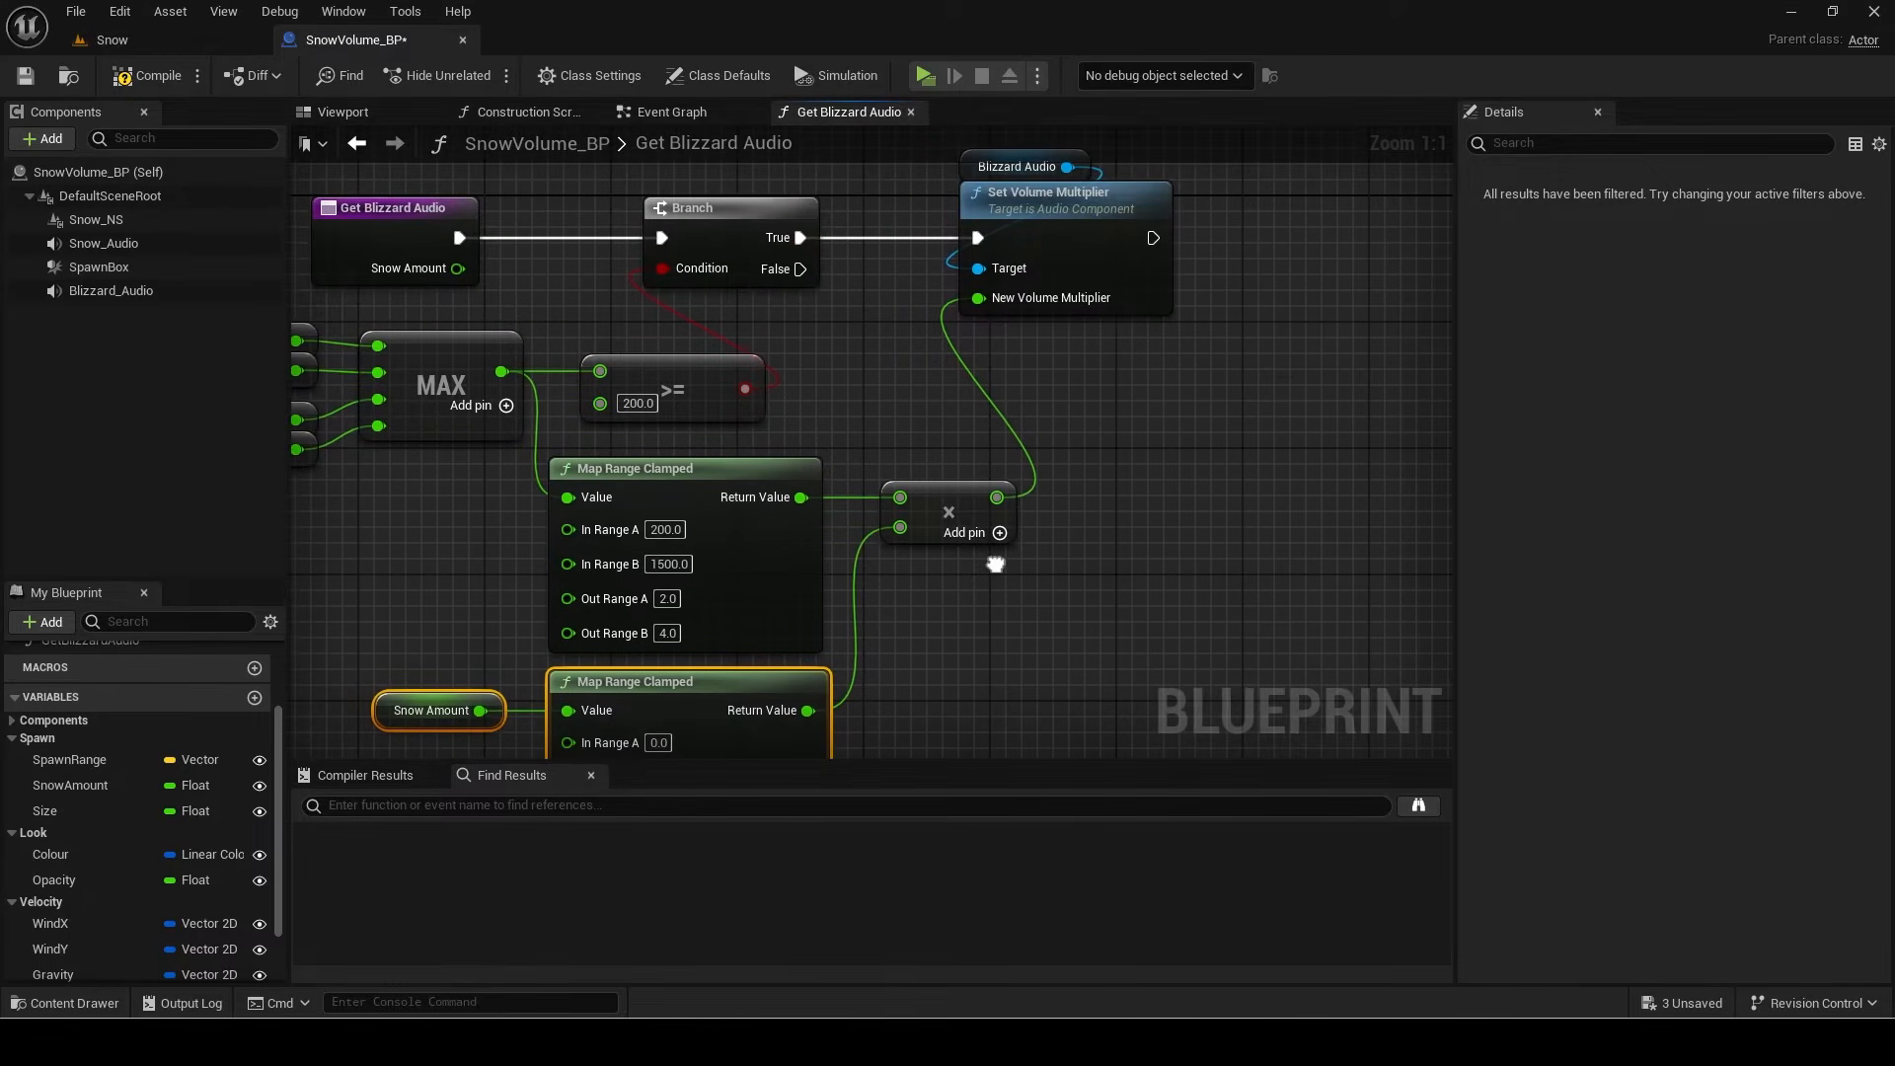
Step: Add a Return Node to the Branch's False output and pass it the lower Map Range Clamped's Return Value as an output
drag(800, 269, 1054, 618)
text(ret)
key(Return)
right_drag(1054, 618, 1080, 516)
drag(834, 608, 1076, 534)
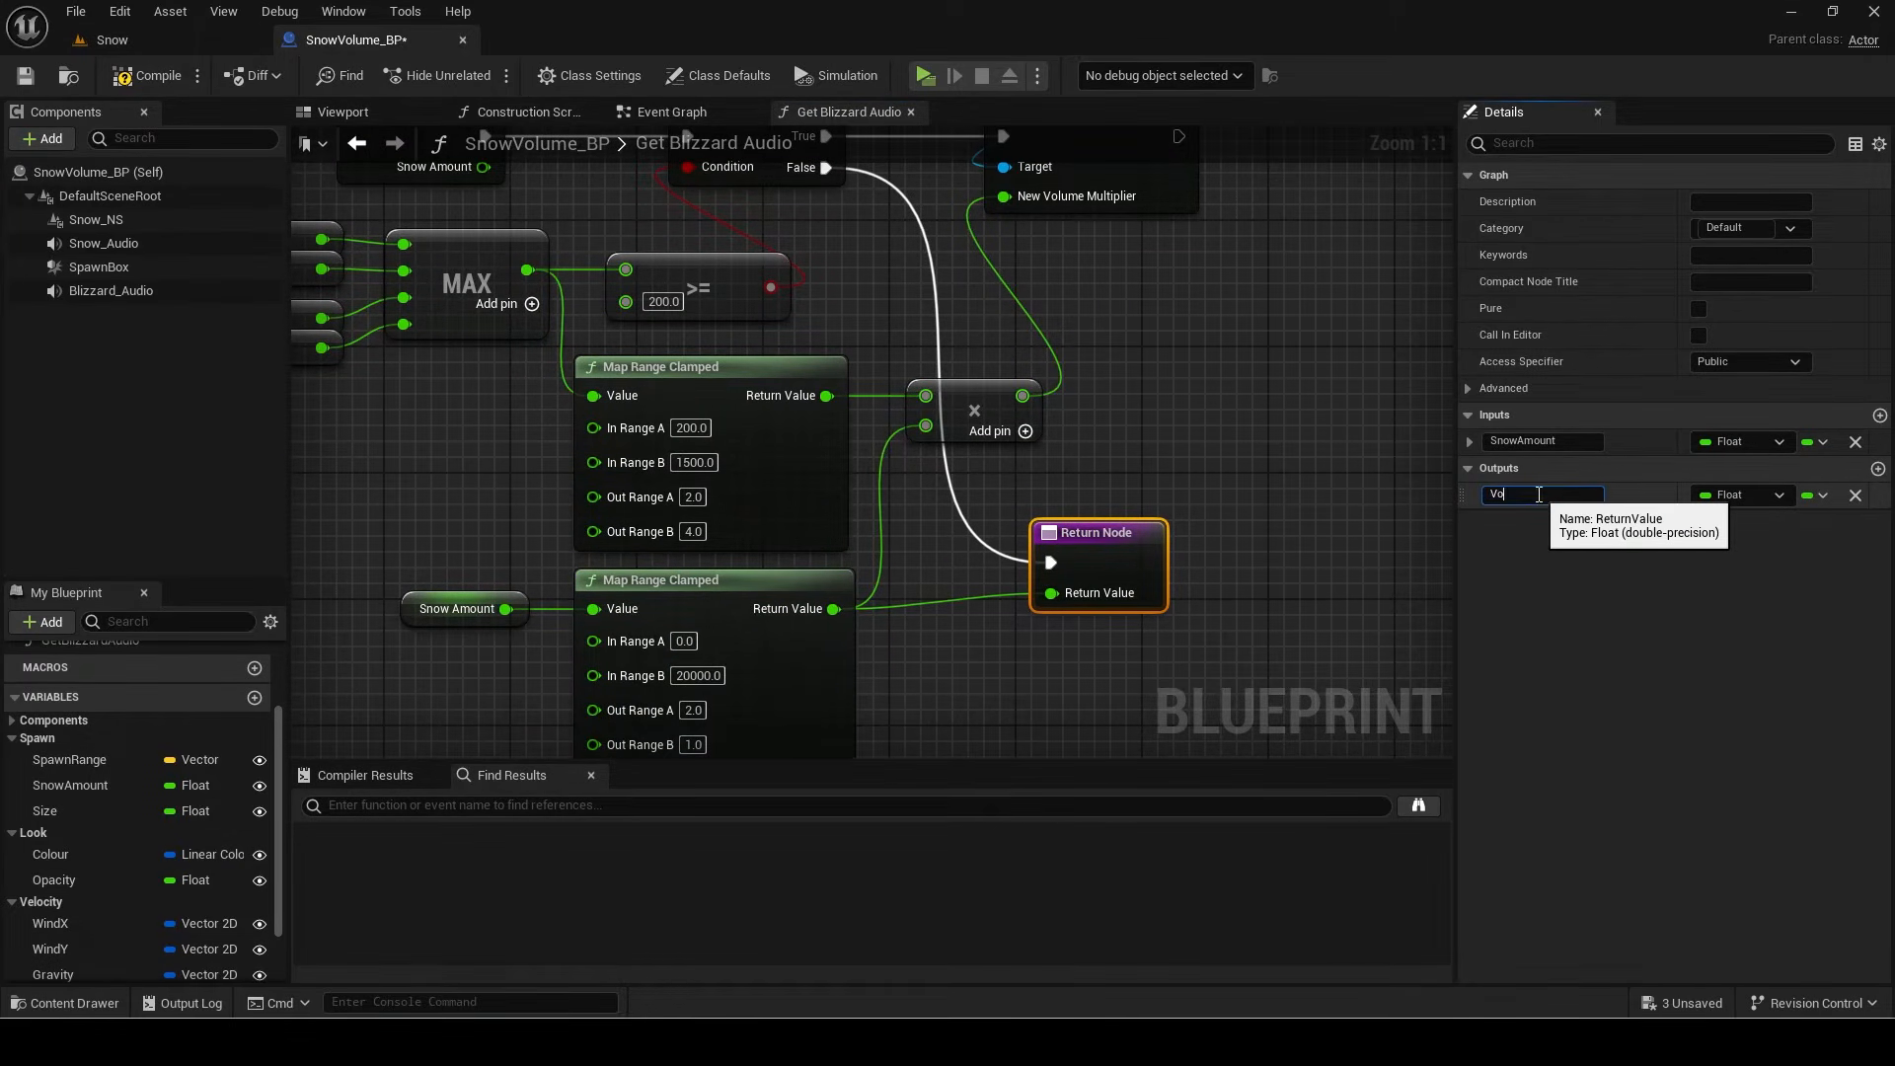
Step: Name the function's float output Volume and straighten the connections from Snow Amount through the lower Map Range Clamped to the Return Node
key(Return)
right_drag(1255, 449, 1246, 472)
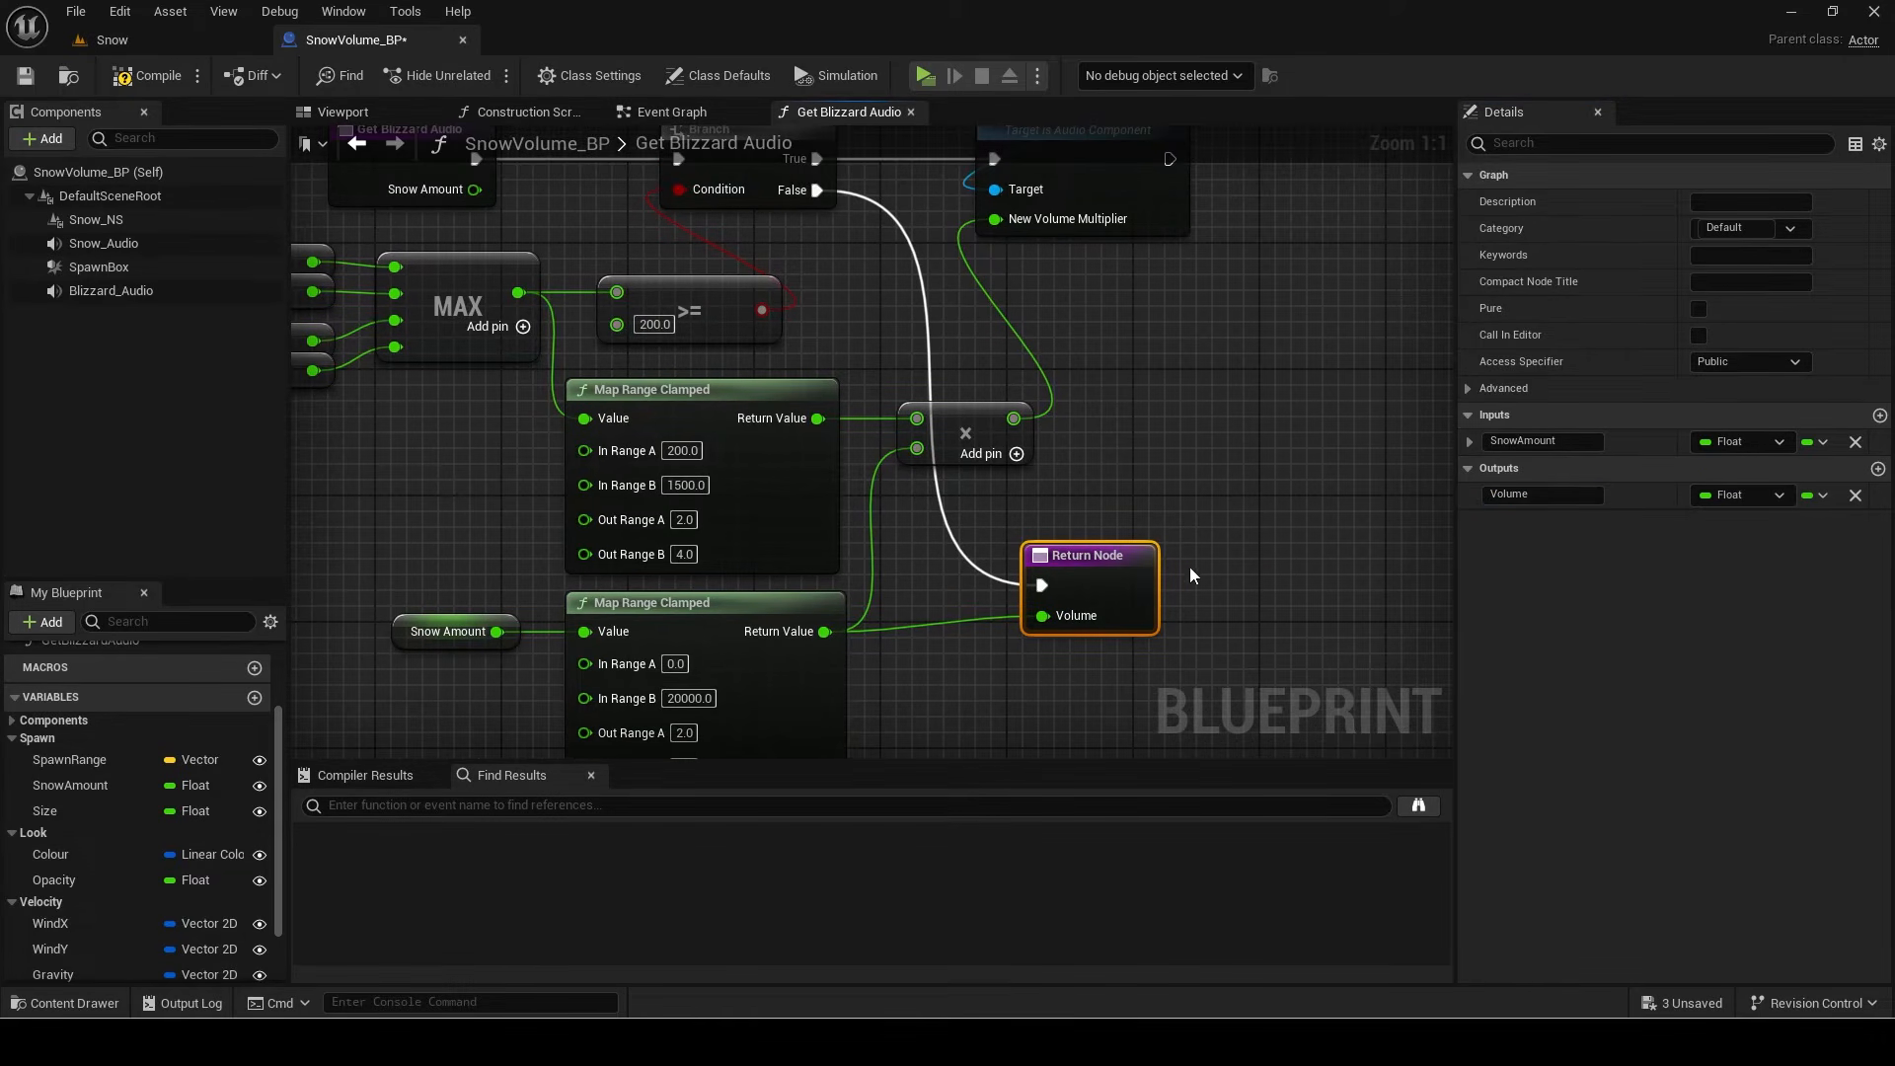
drag(603, 678, 442, 695)
key(q)
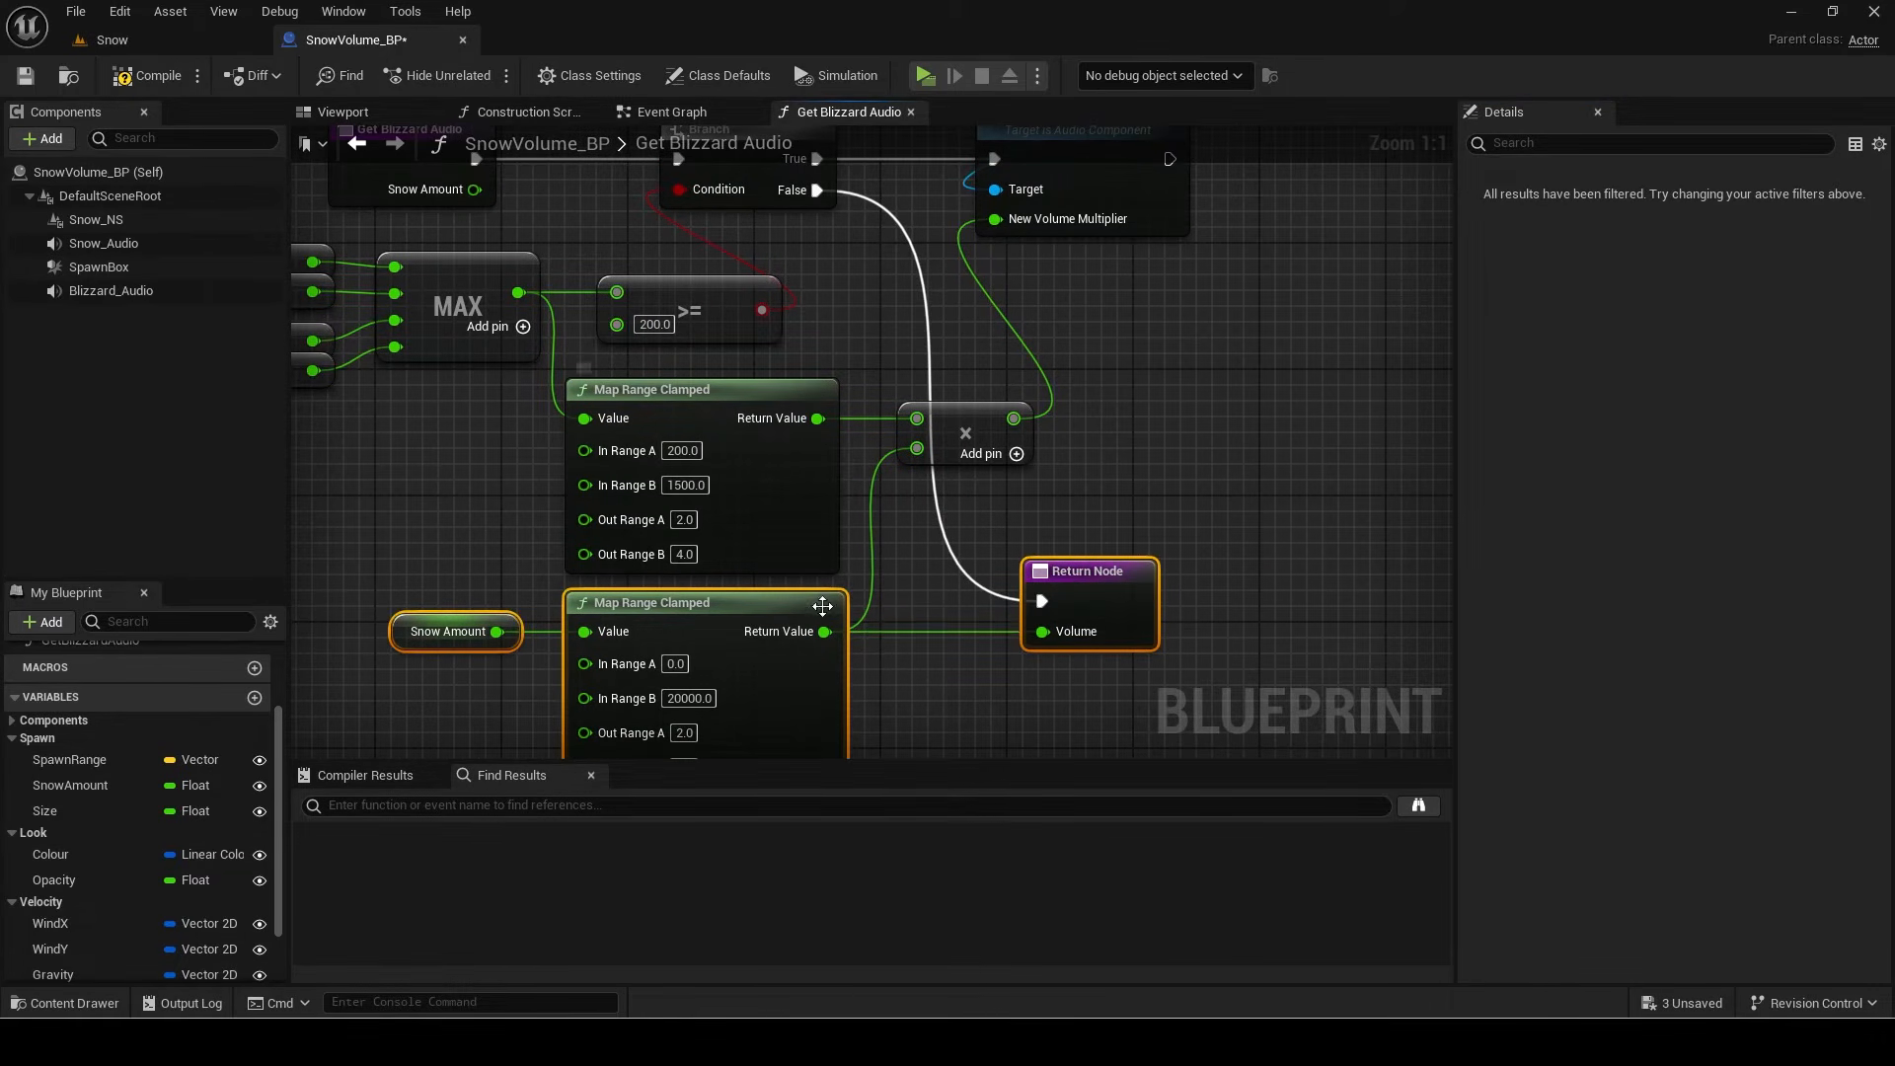
Step: Add a second Return Node after Set Volume Multiplier, with its Volume fed by the lower Map Range Clamped
right_drag(1136, 225, 1107, 315)
drag(1141, 249, 799, 659)
text(ret)
key(Return)
Step: Comment the whole graph "Find volume for snow ambience/weather and blizzard based on wind strength." and open the lower Map Range Clamped's Out Range A for editing
scroll(888, 445, down, 3)
drag(444, 170, 1299, 643)
text(cFind volum)
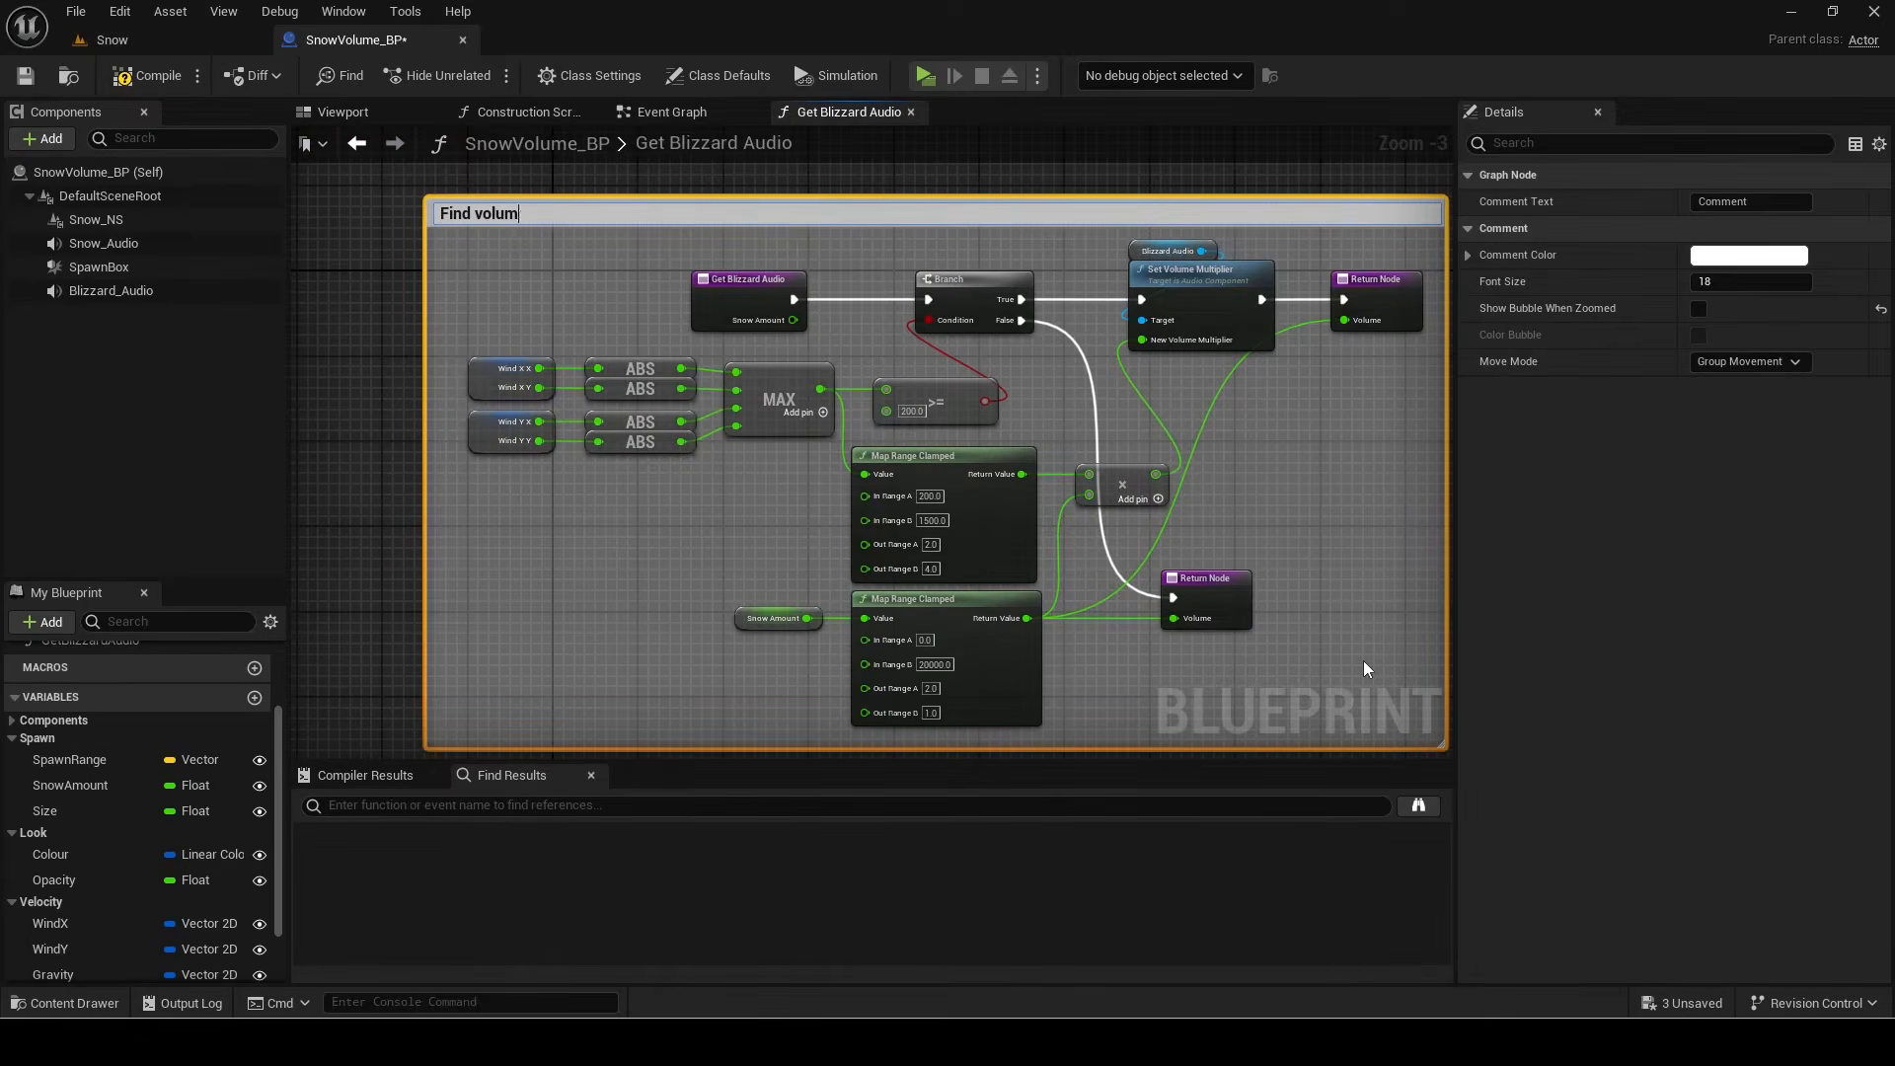
text(d strength.)
key(Return)
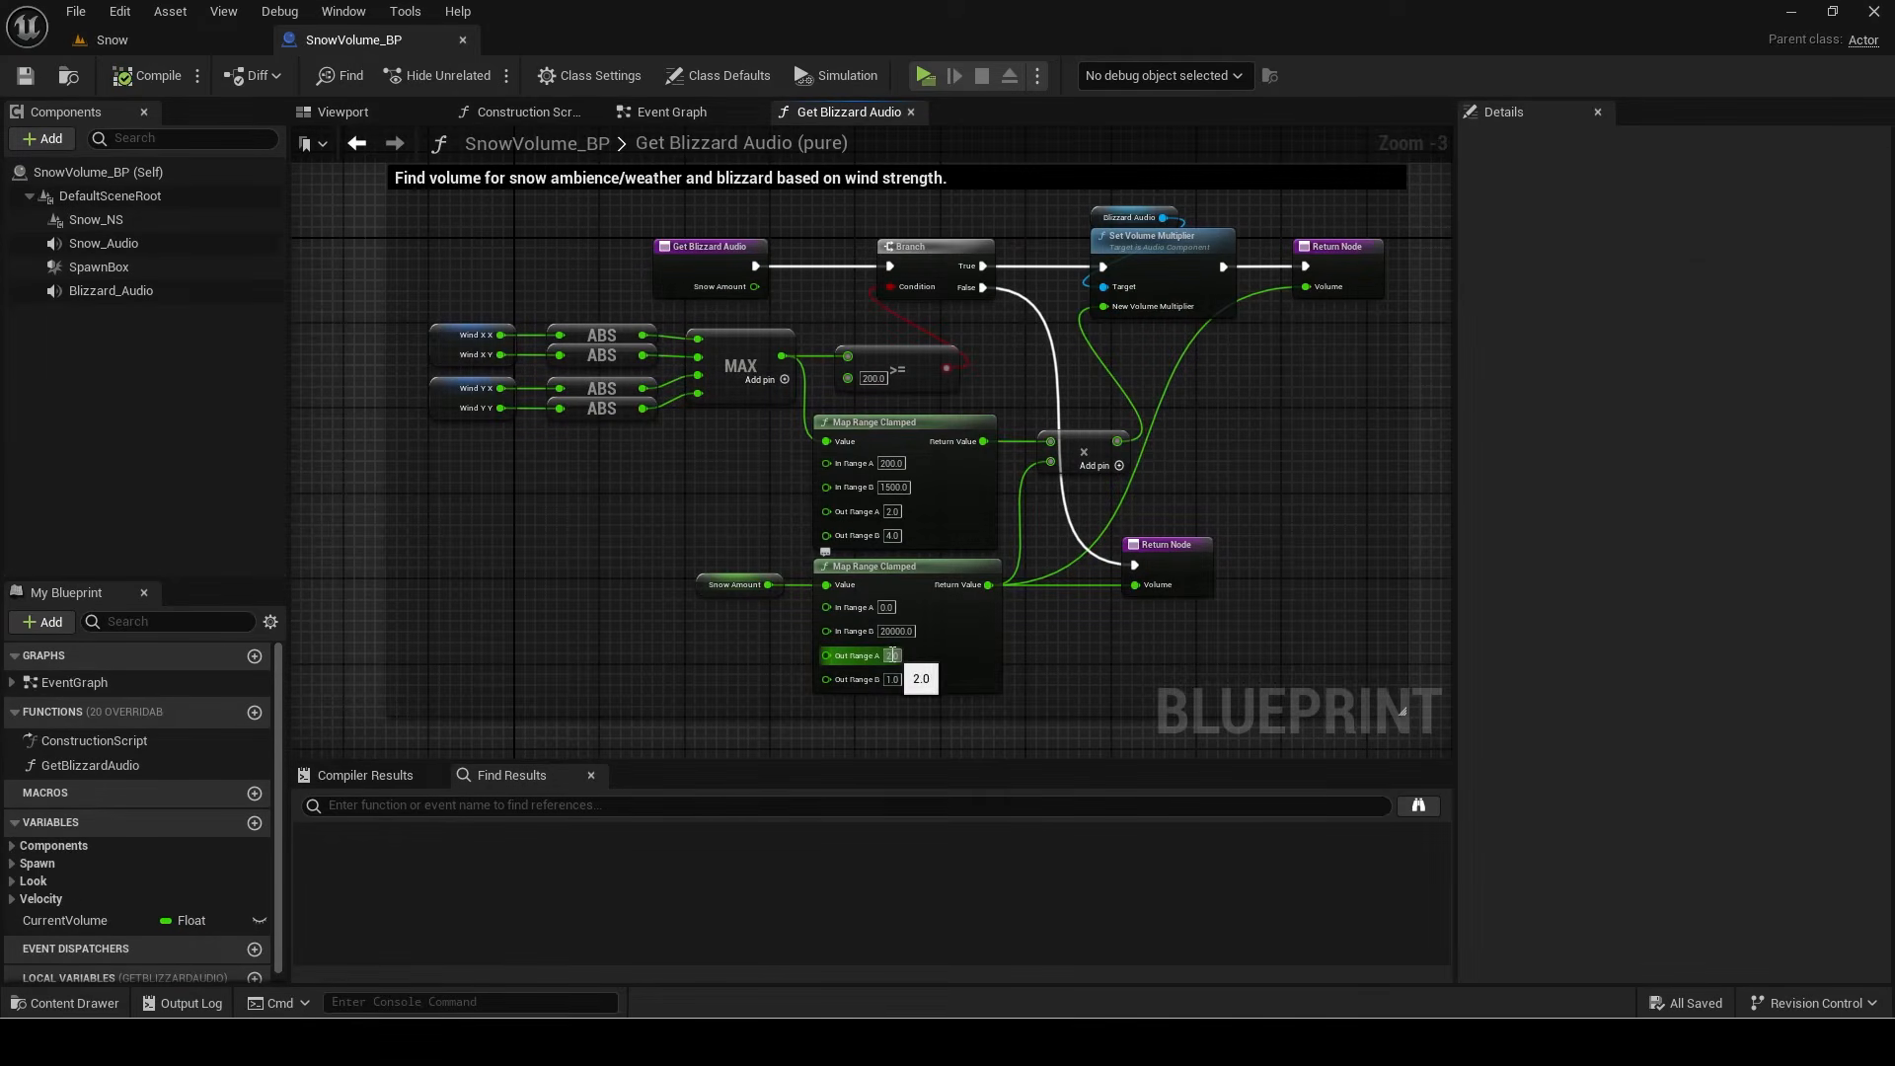
click(892, 655)
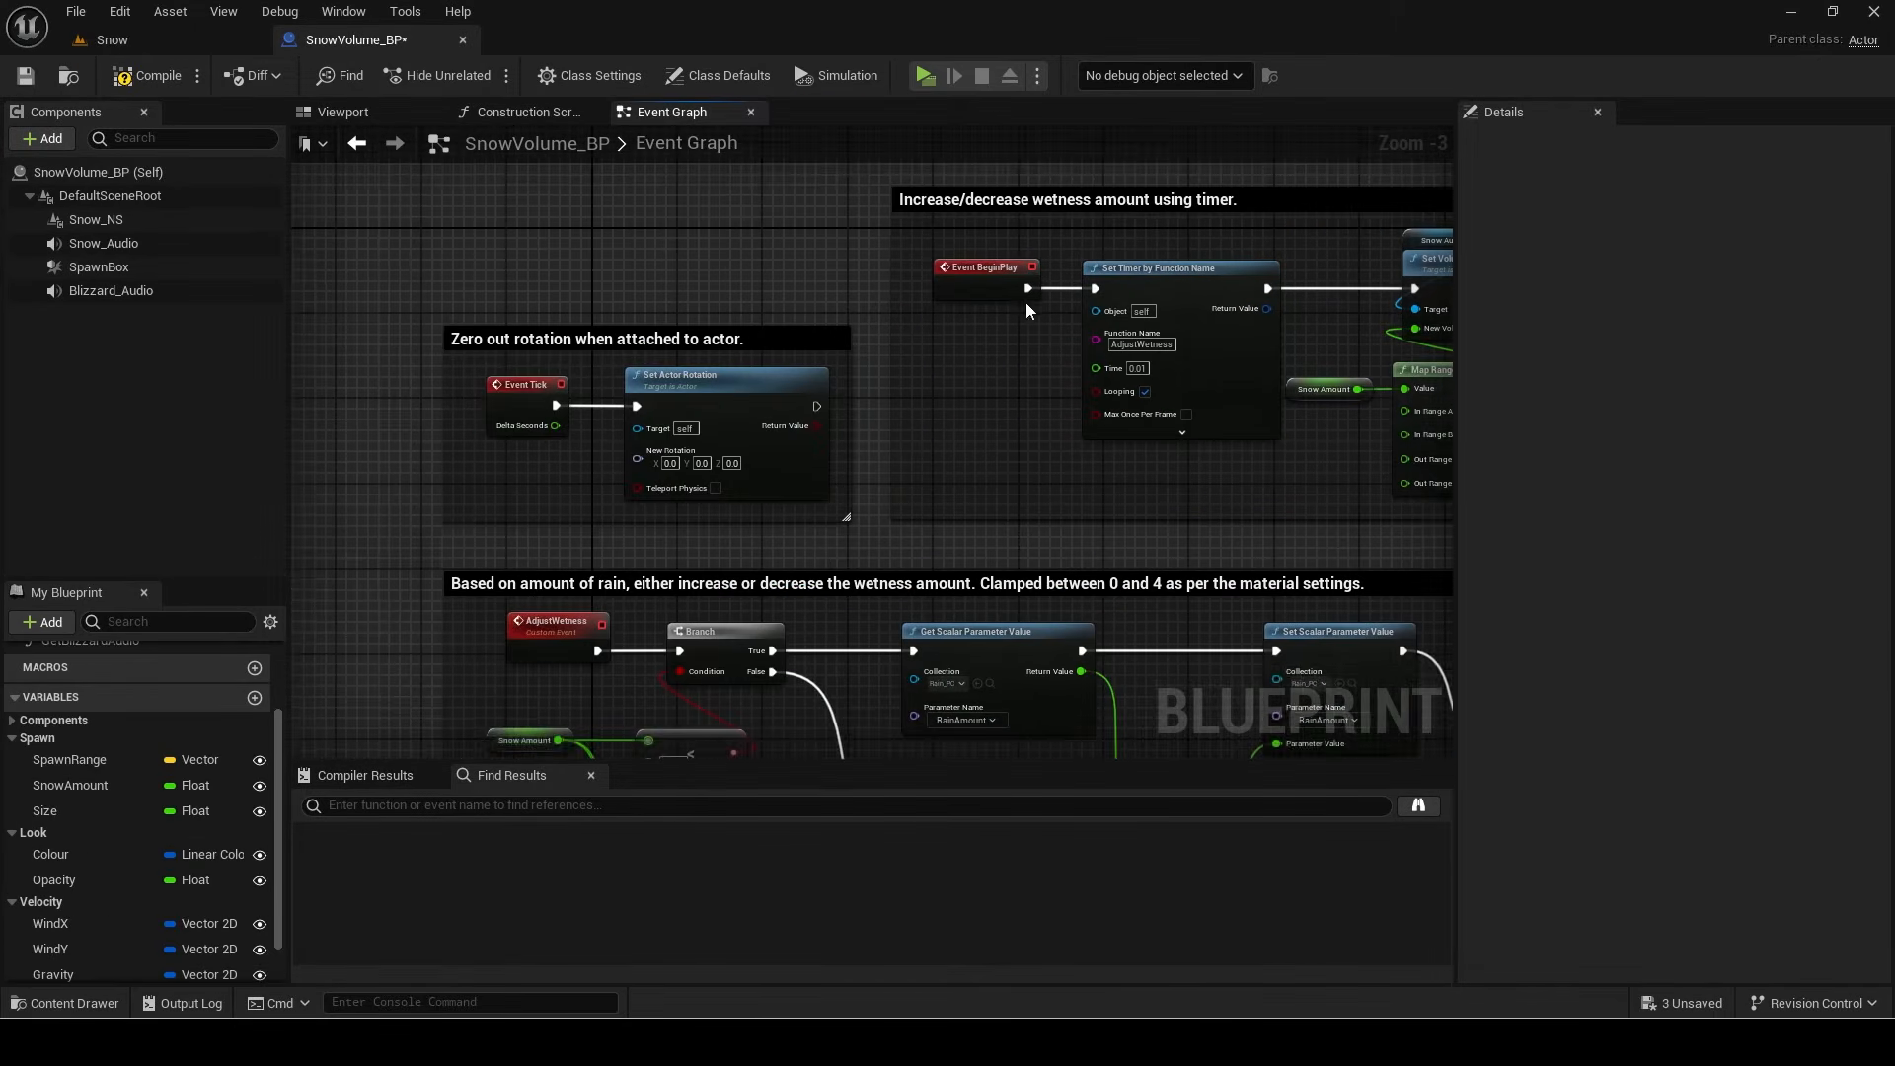
Step: In the Event Graph, narrow the BeginPlay comment box and delete the Snow Amount getter and Map Range Clamped feeding Set Volume Multiplier
right_drag(1027, 307, 589, 338)
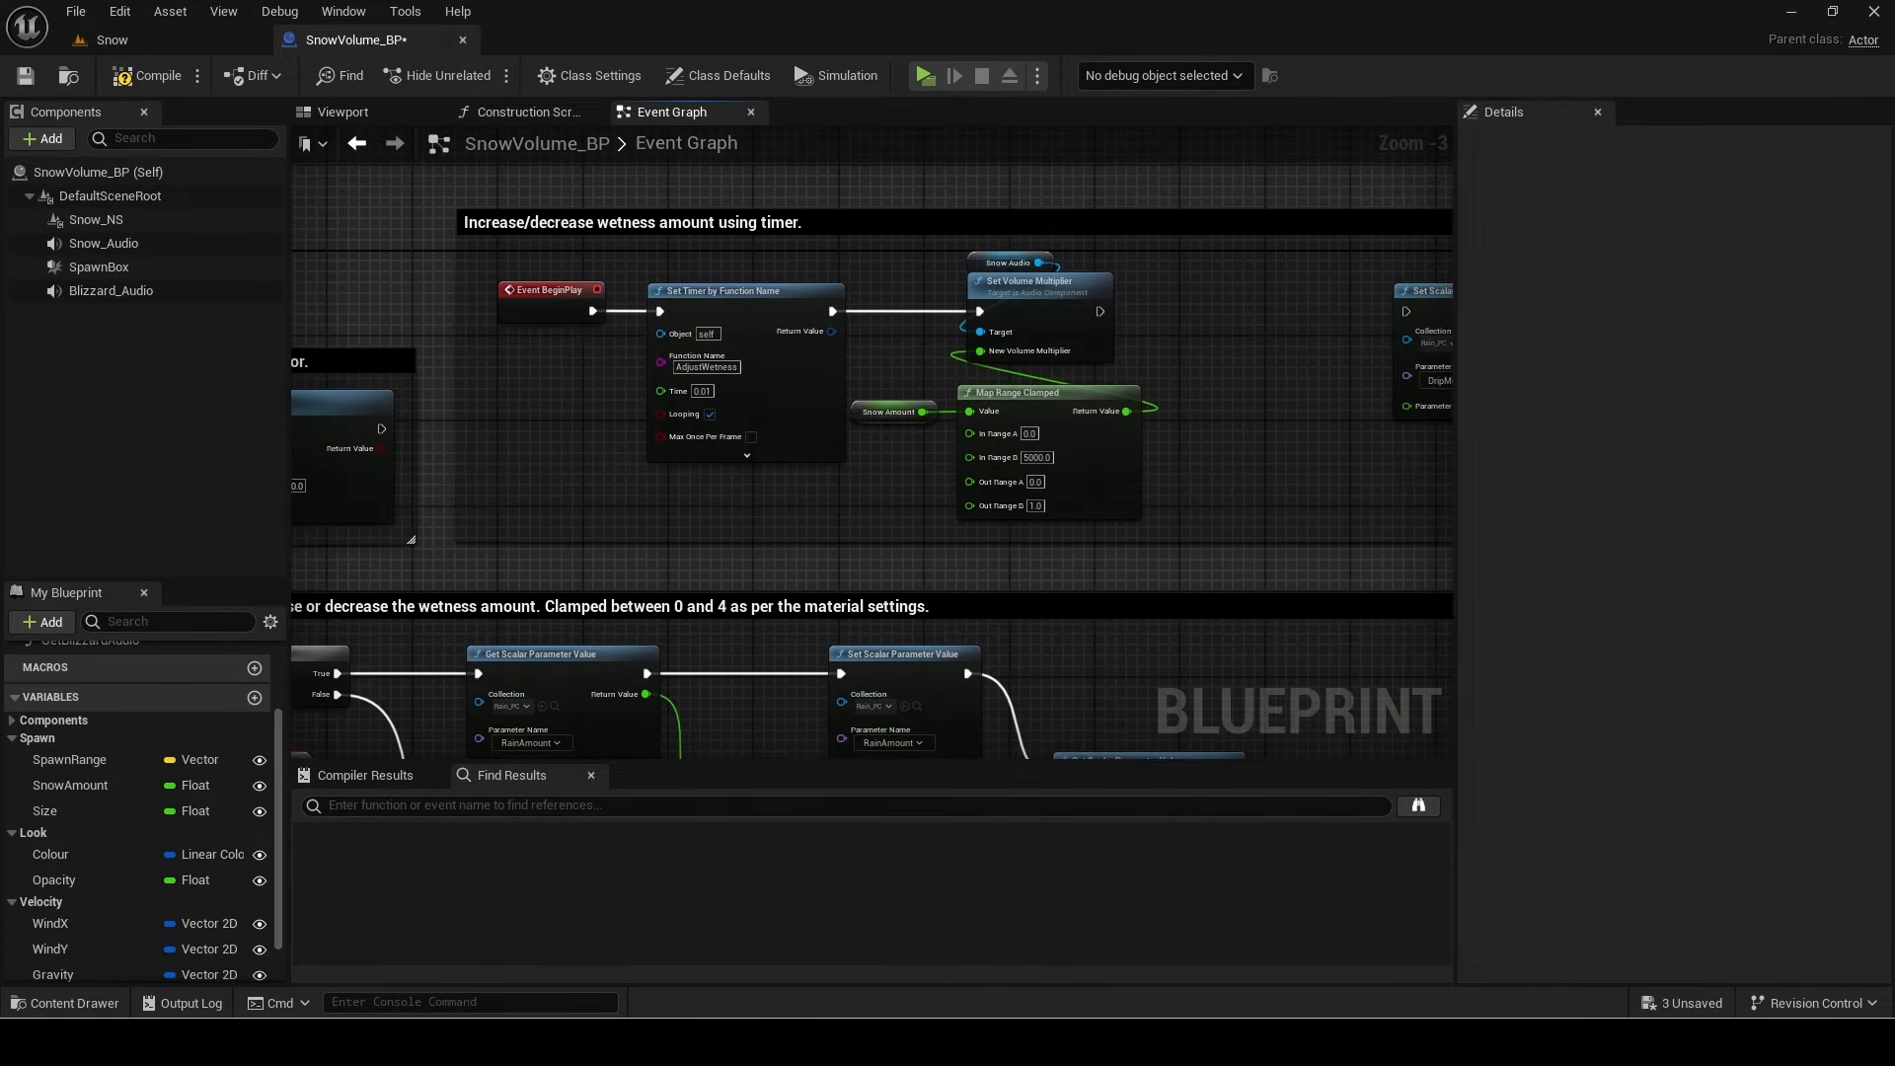
right_drag(1234, 312, 1107, 466)
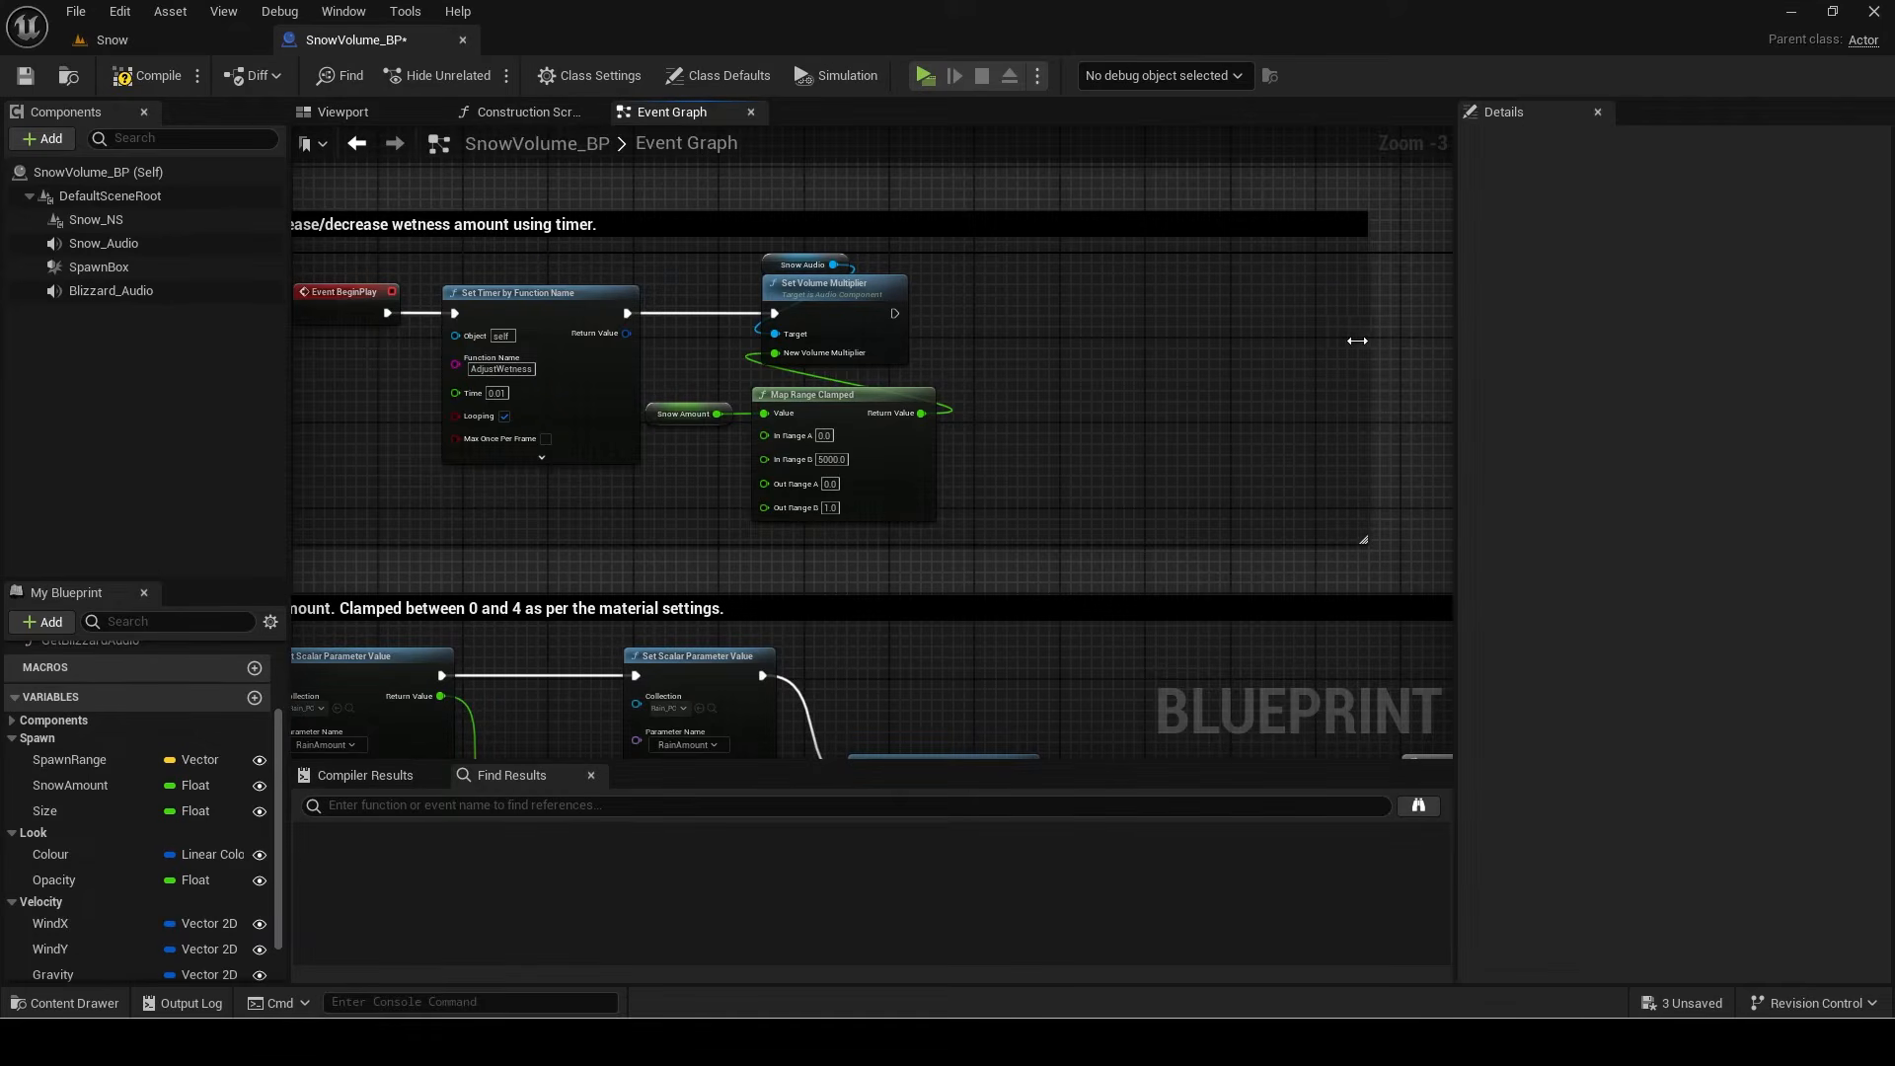
drag(1367, 341, 981, 392)
drag(687, 381, 832, 460)
key(Delete)
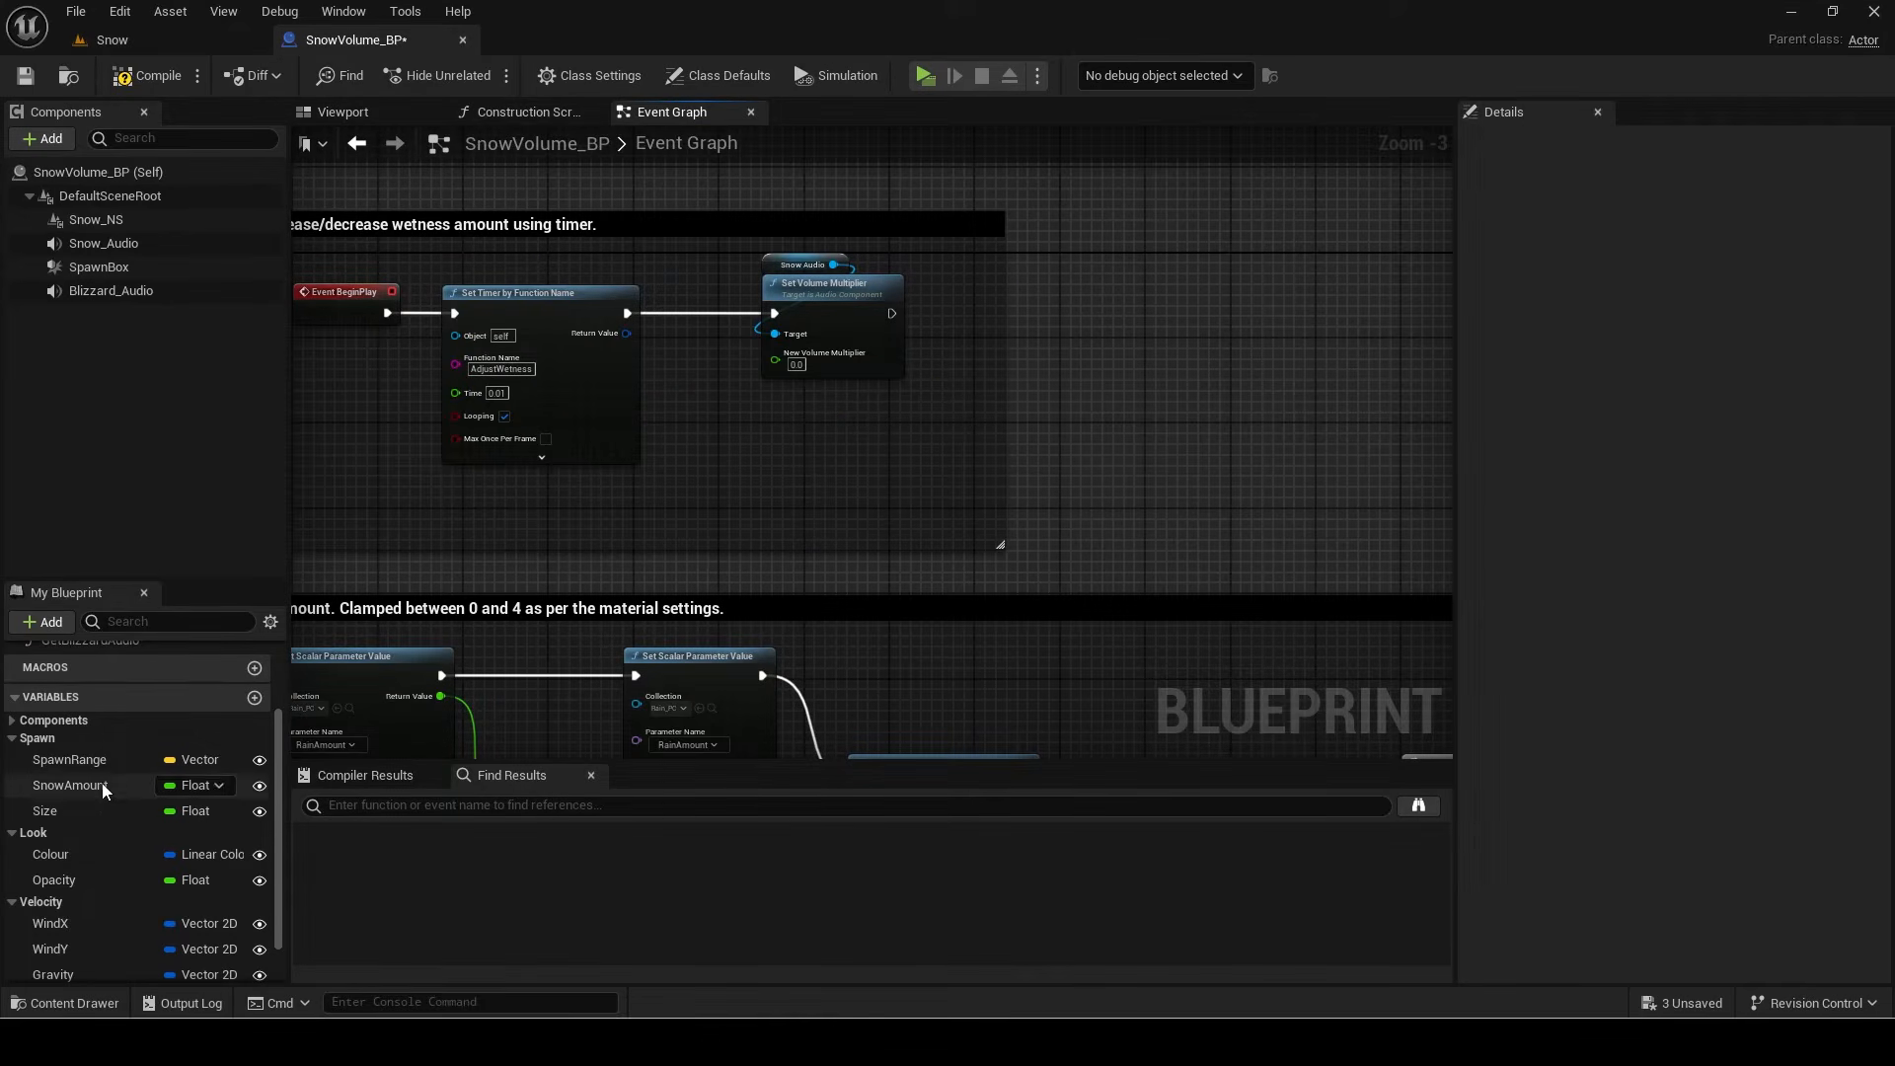
Step: Place a Get Blizzard Audio call below Set Volume Multiplier and make the function pure
scroll(93, 782, up, 3)
drag(85, 769, 743, 407)
click(1697, 308)
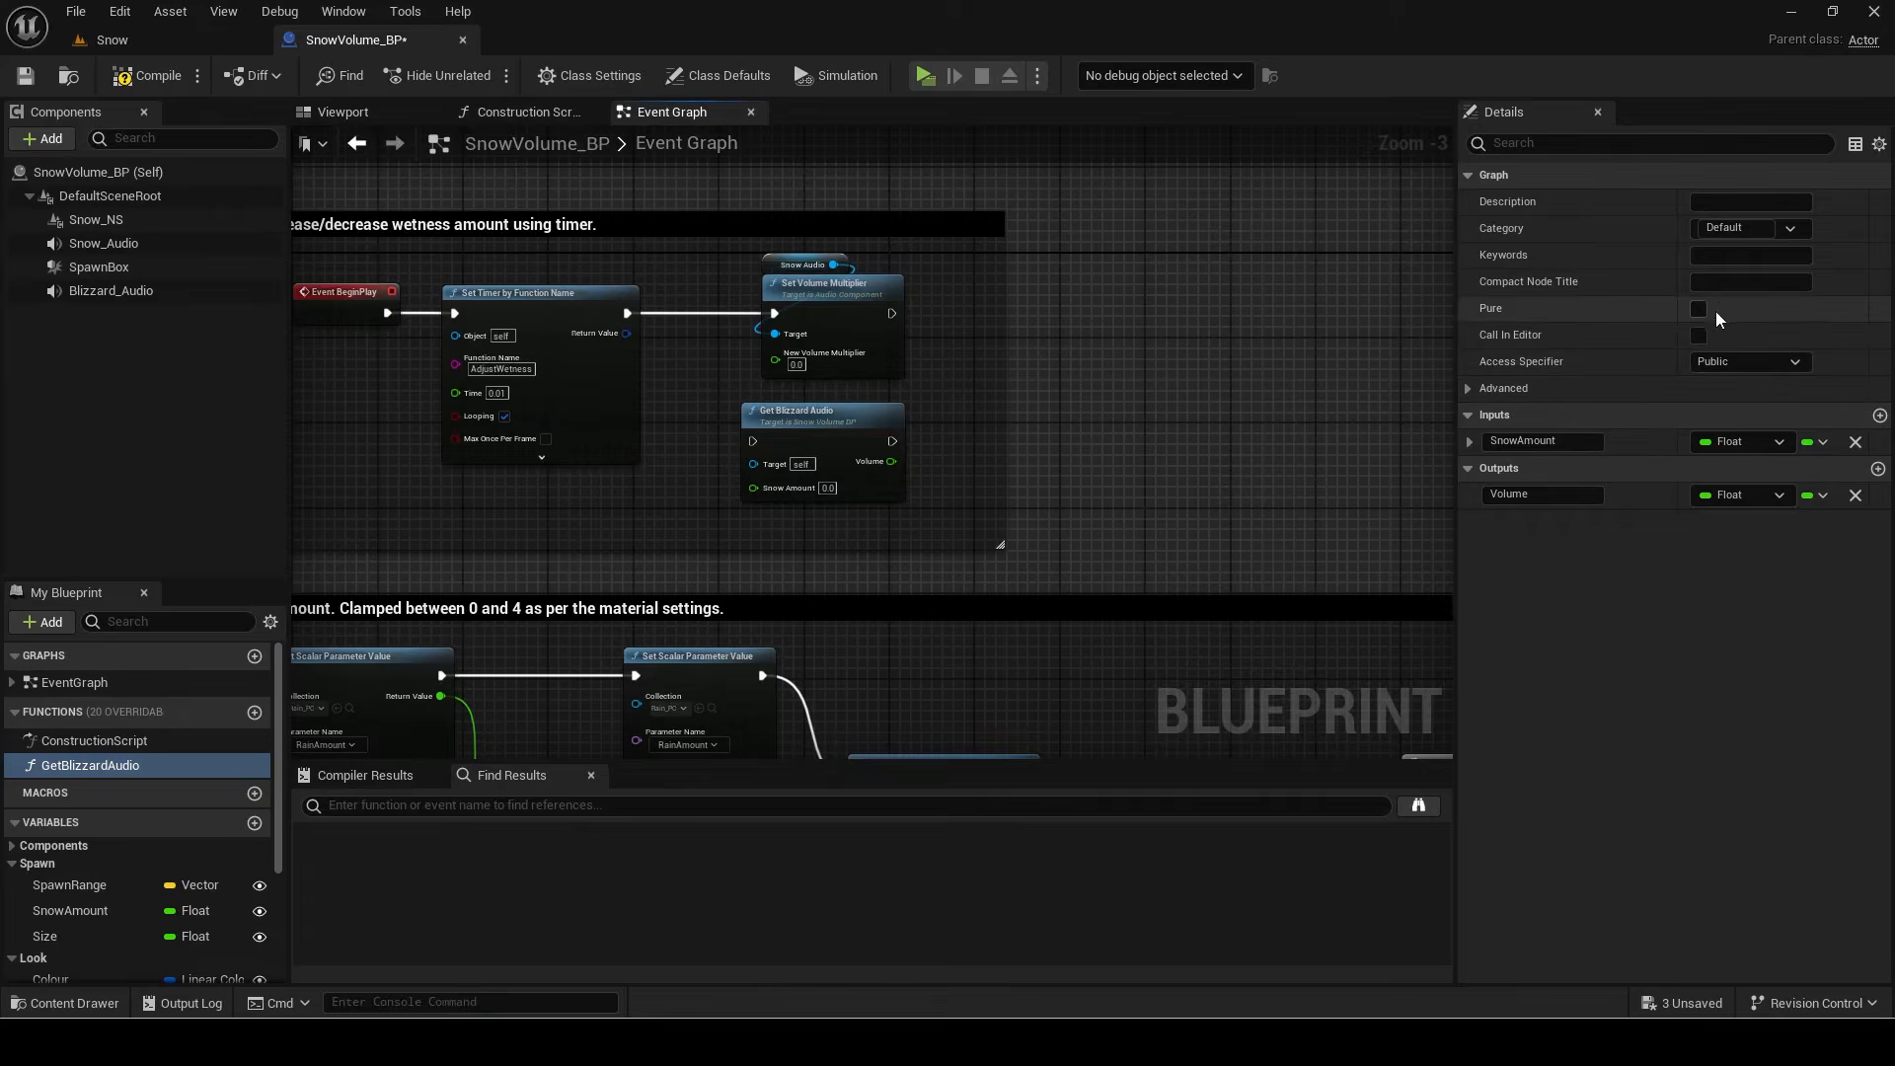
Step: Connect Get Blizzard Audio's Volume to New Volume Multiplier and feed a Snow Amount getter into its input
drag(857, 415, 813, 383)
text(snow am)
key(Return)
Step: Set the timer's function name to AdjustSnow and rename the AdjustWetness custom event to AdjustSnow
right_drag(519, 393, 1315, 161)
double_click(782, 369)
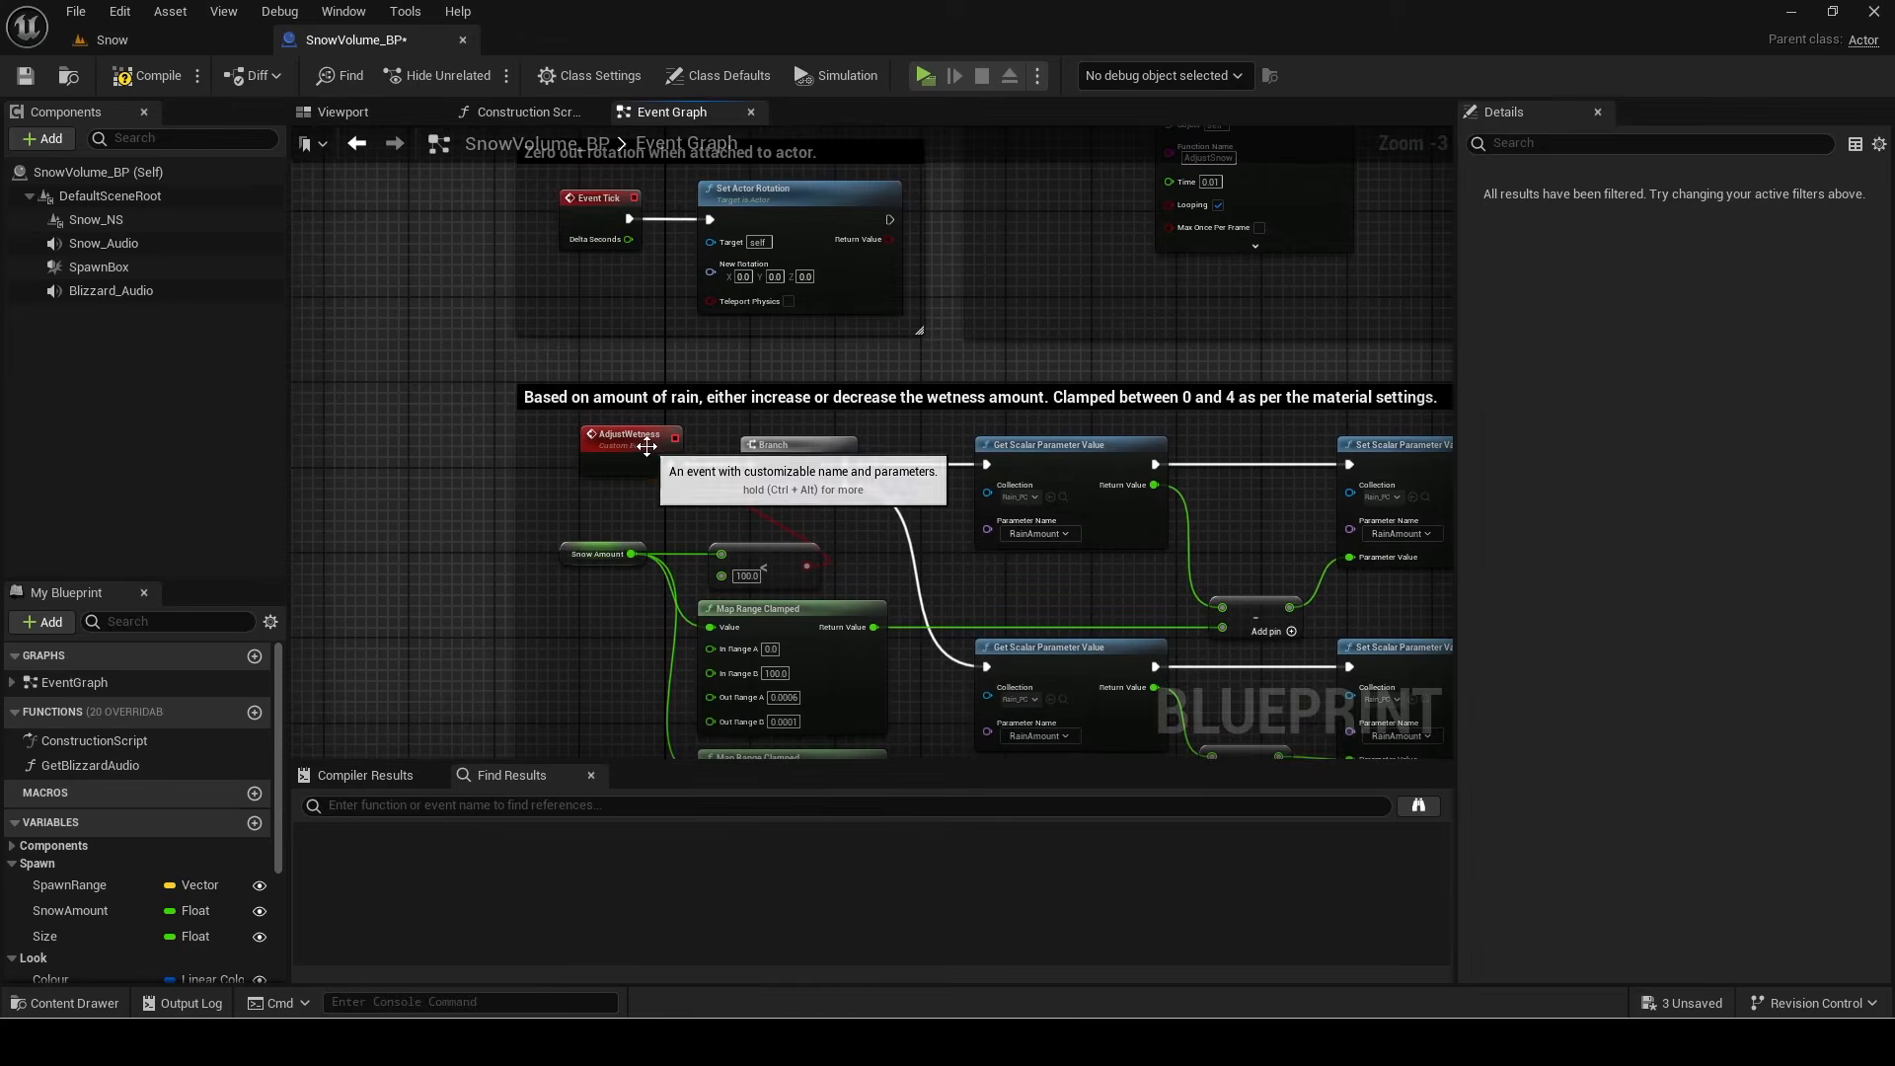
double_click(647, 436)
key(Return)
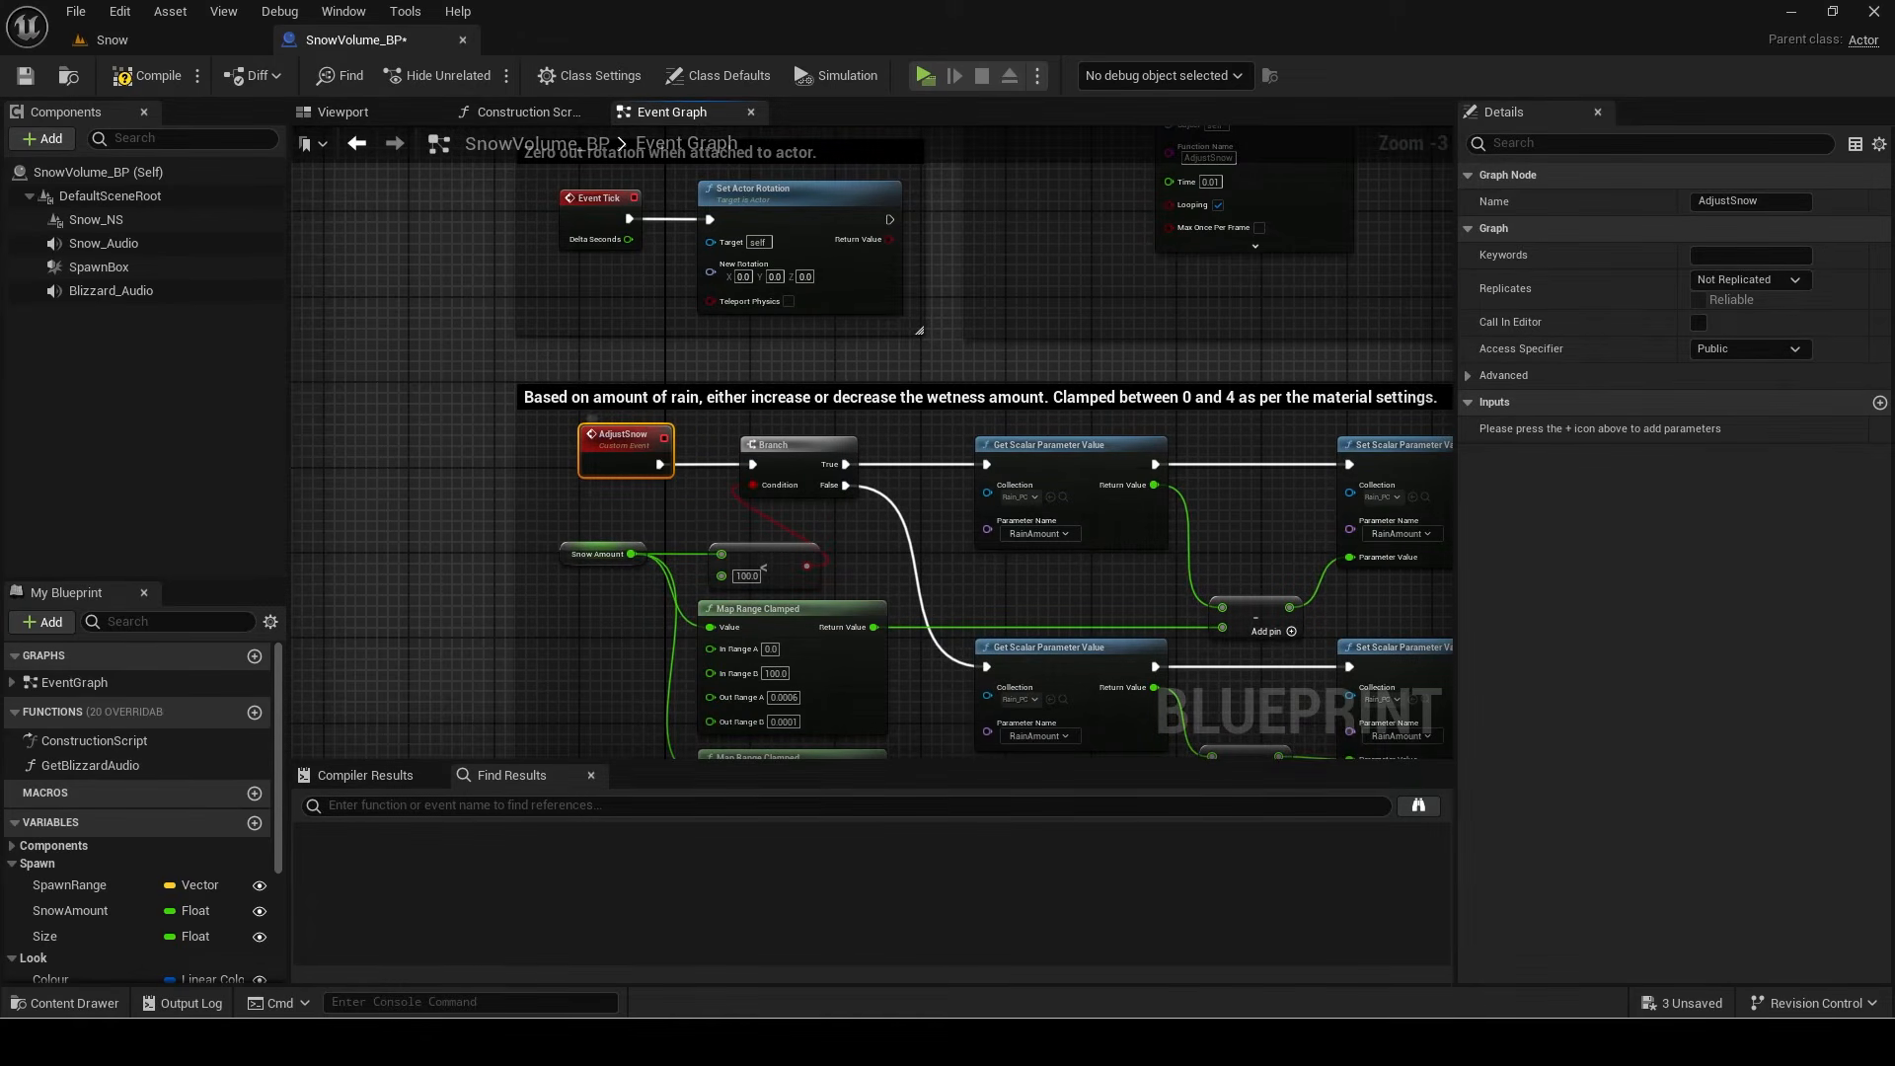
Step: Switch the parameter name from RainAmount to SnowAmount on the AdjustSnow event's Get and Set Scalar Parameter Value nodes
right_drag(753, 512, 730, 293)
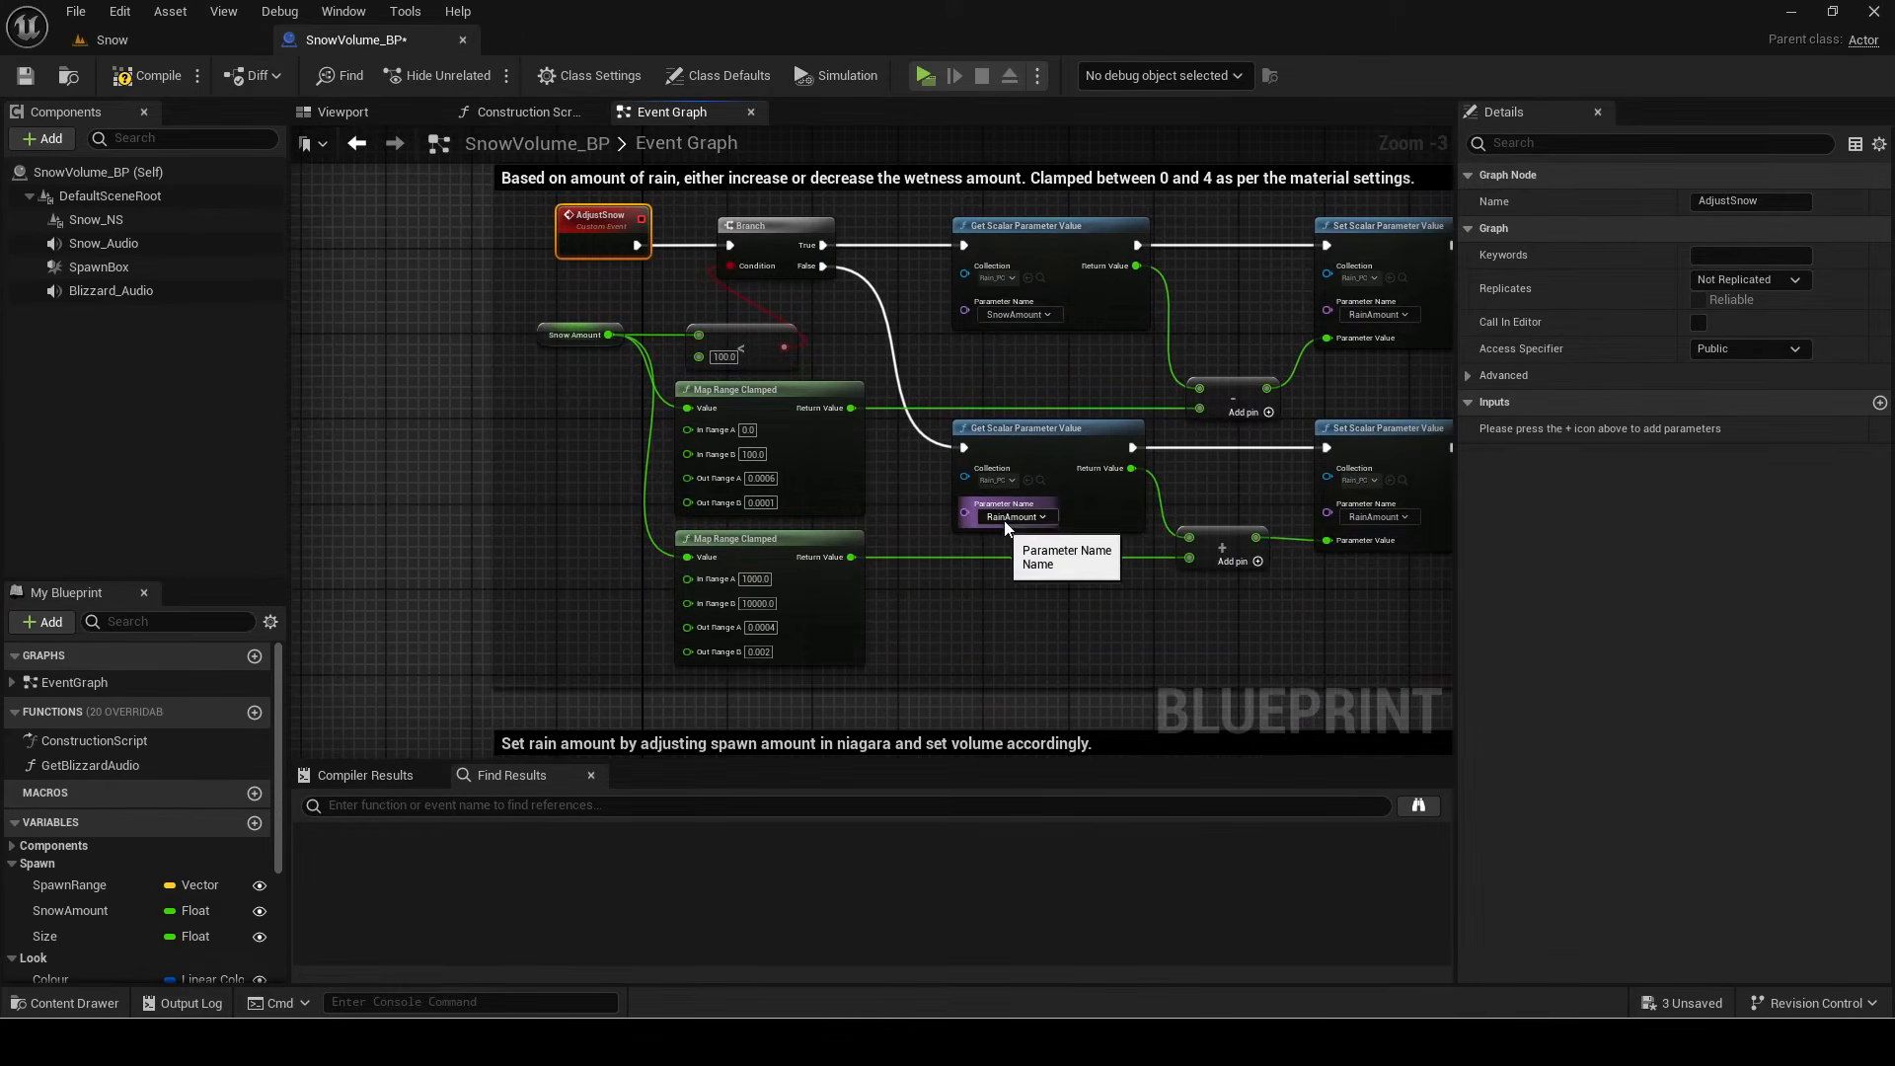
click(1378, 314)
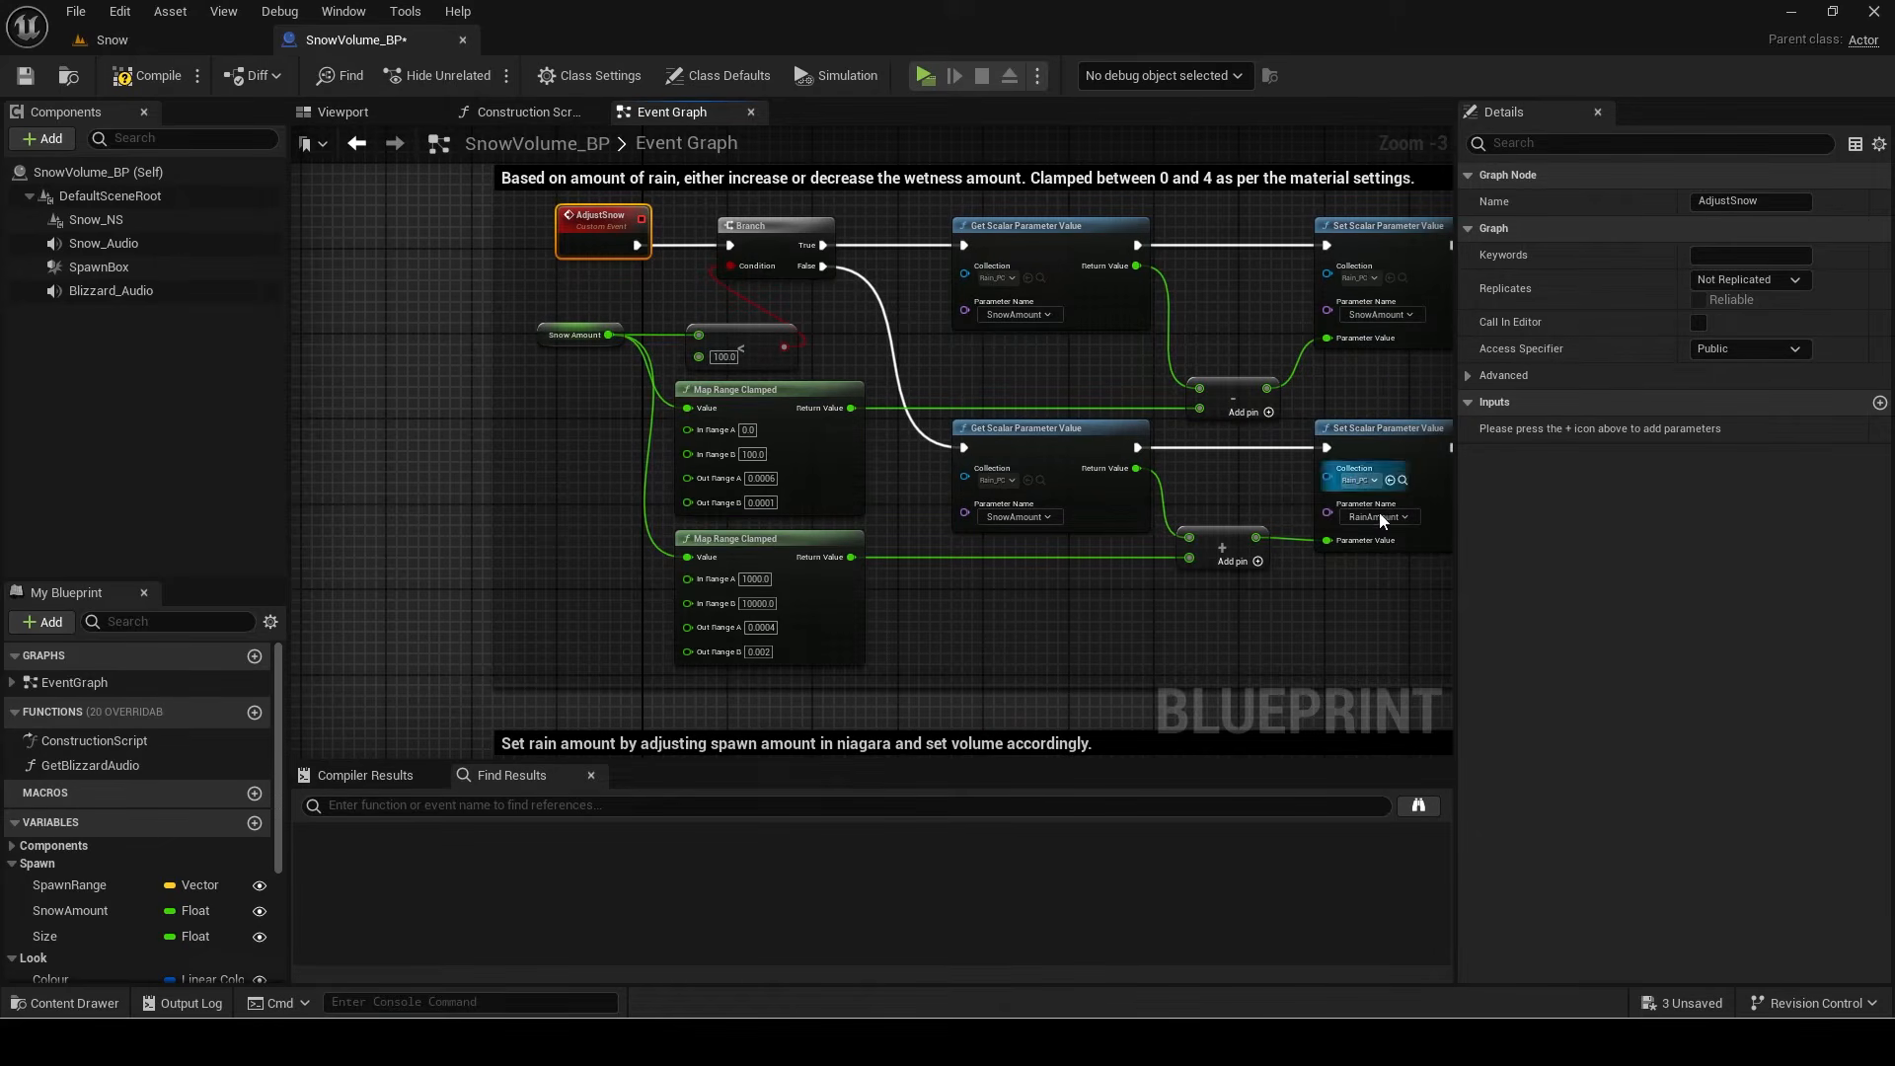
right_drag(1333, 452, 1120, 466)
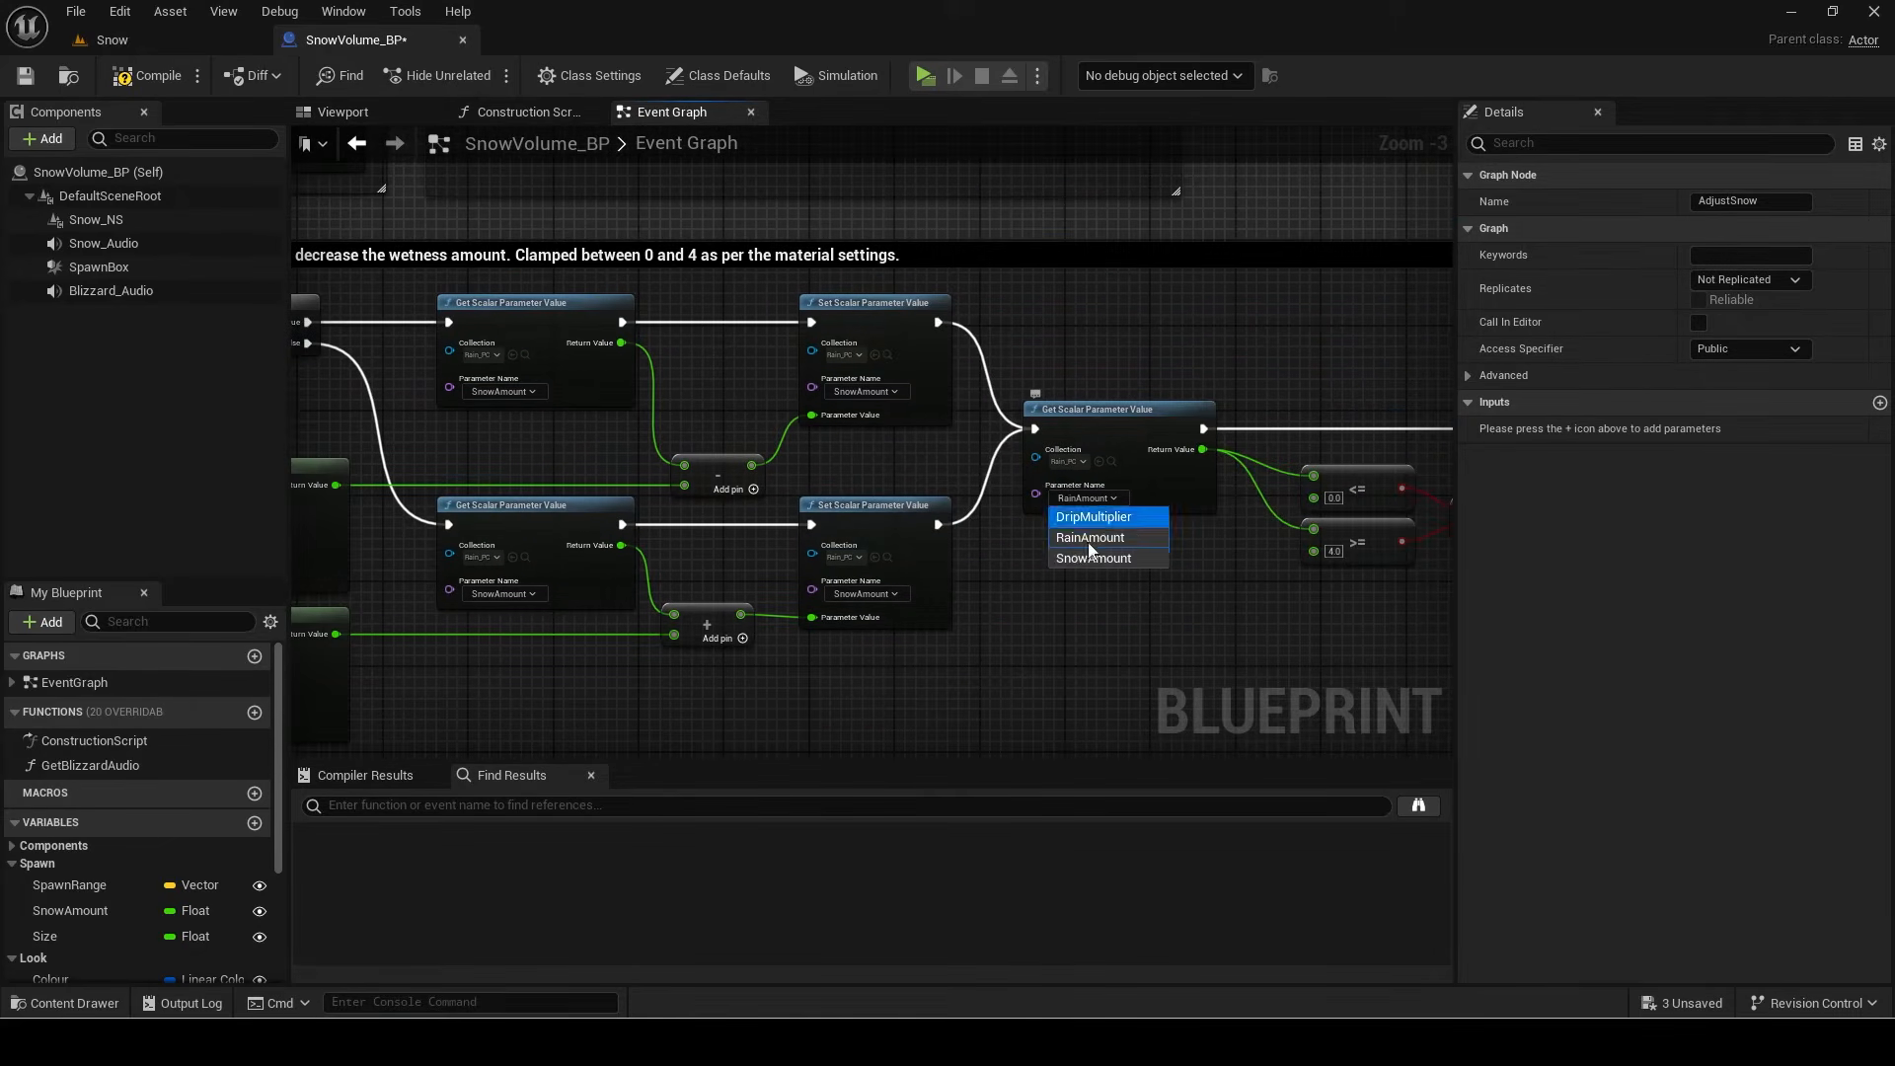
Step: Set the lower Map Range Clamped's Out Range A to 0.00005 and Out Range B to 0.0006 in the AdjustSnow logic
right_drag(999, 287, 1320, 410)
right_drag(694, 492, 915, 323)
scroll(949, 539, up, 1)
right_drag(949, 539, 1039, 441)
scroll(1022, 438, up, 1)
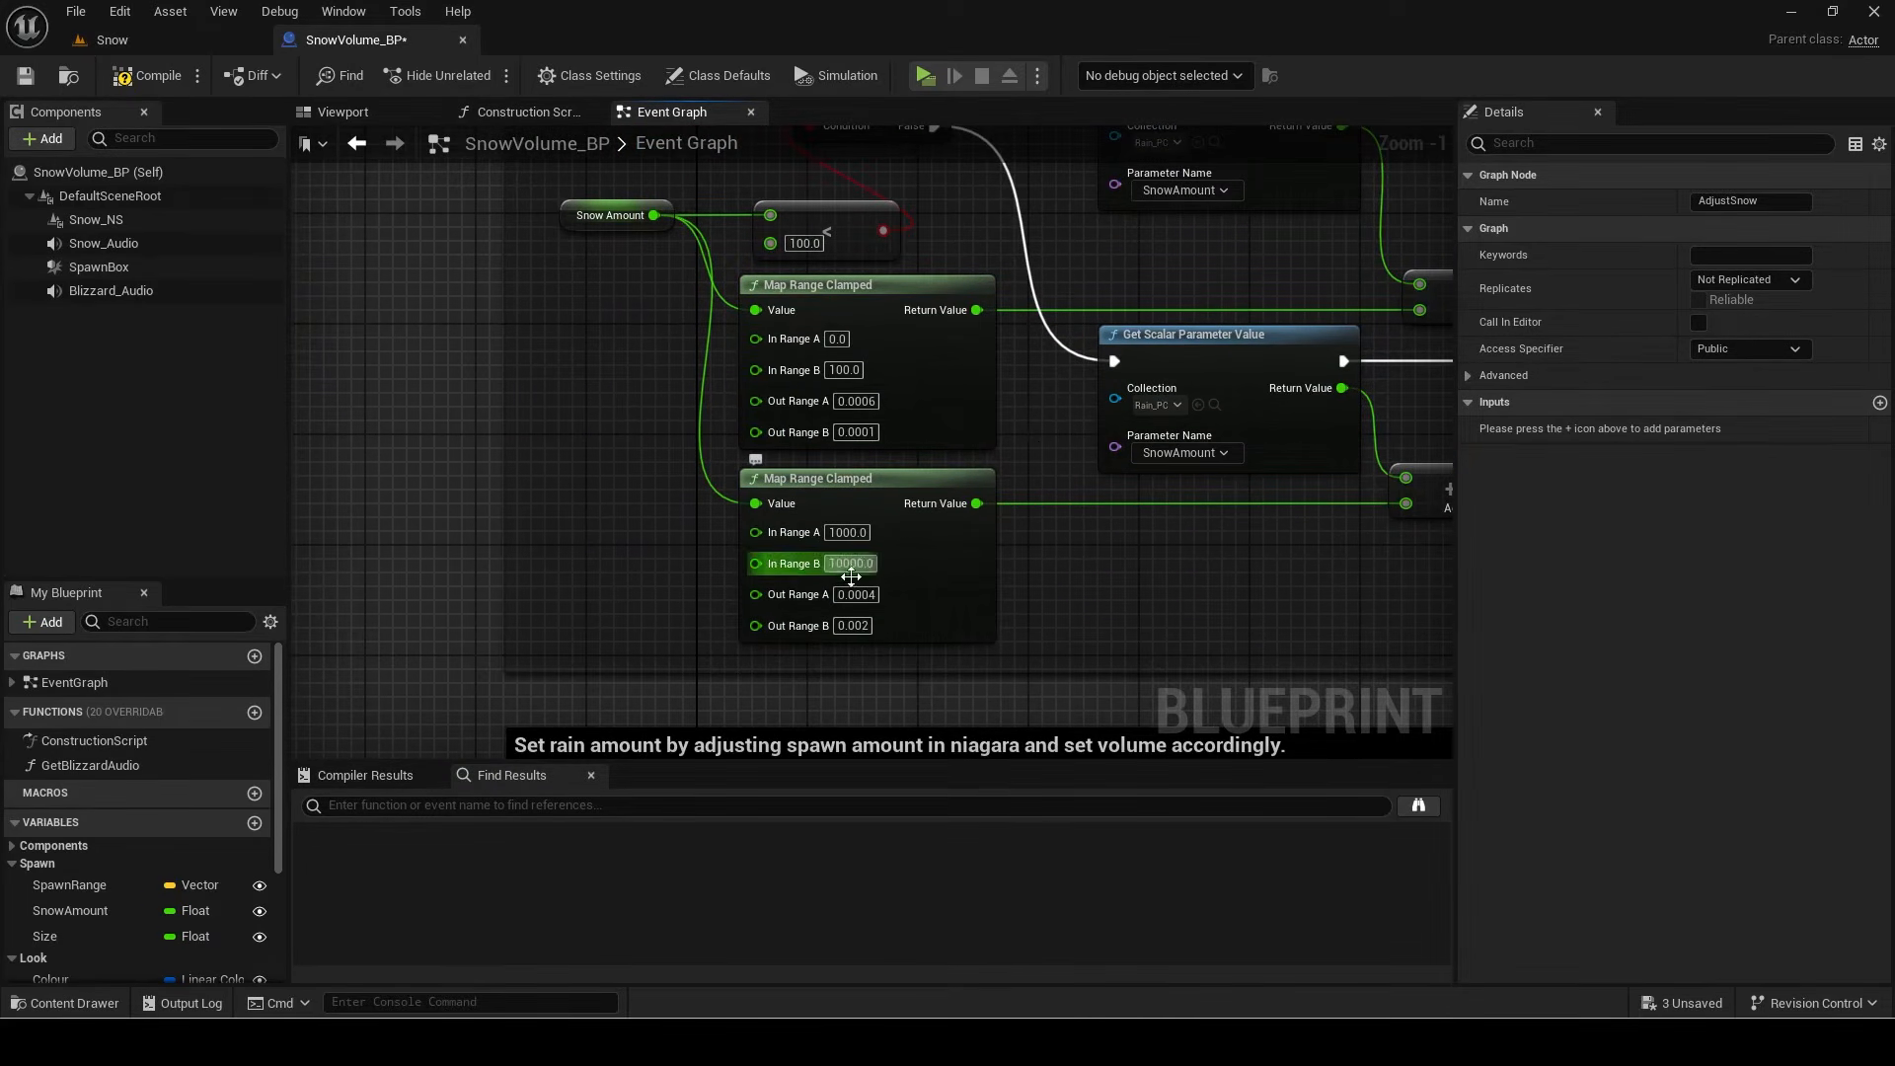
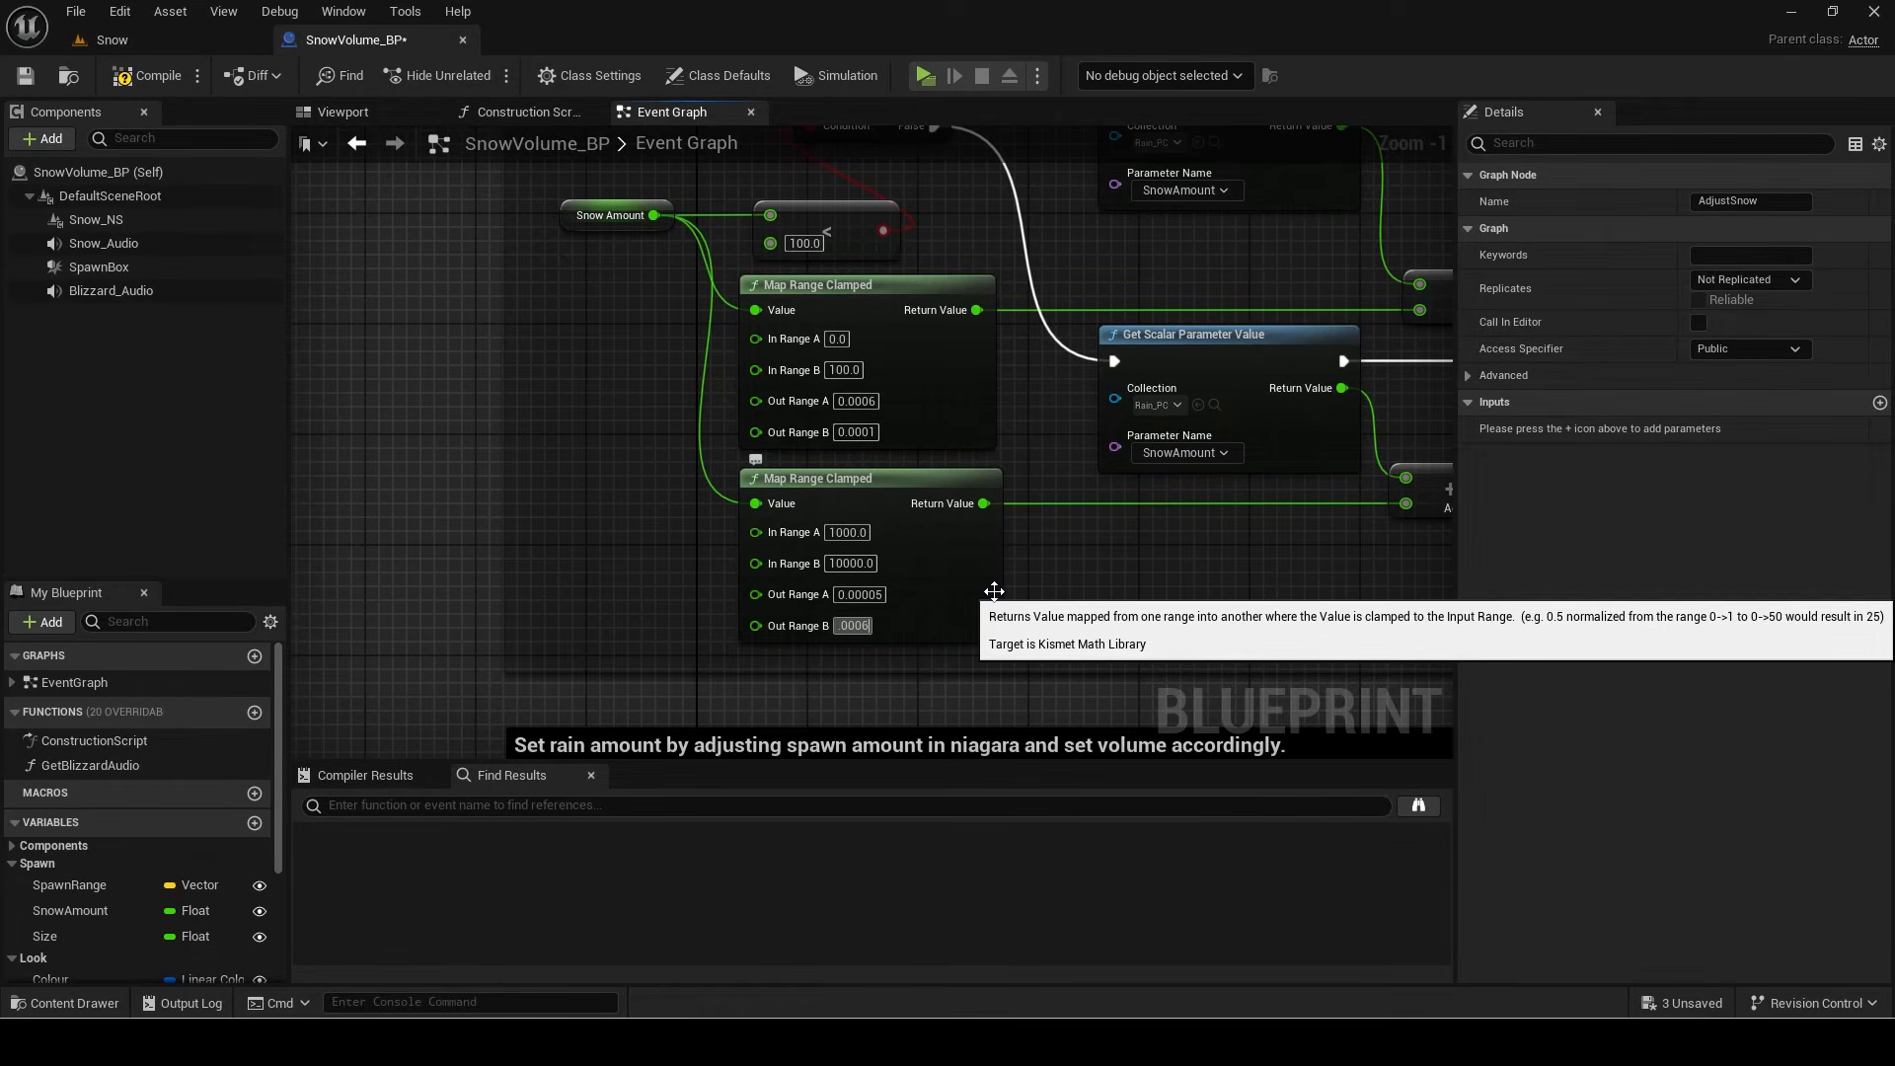
Step: Shift the comparison, OR, Branch, Delay and clear-timer nodes away from the final Get Scalar Parameter Value to make room between them
scroll(1293, 518, down, 3)
right_drag(1335, 513, 810, 534)
right_drag(1302, 463, 927, 483)
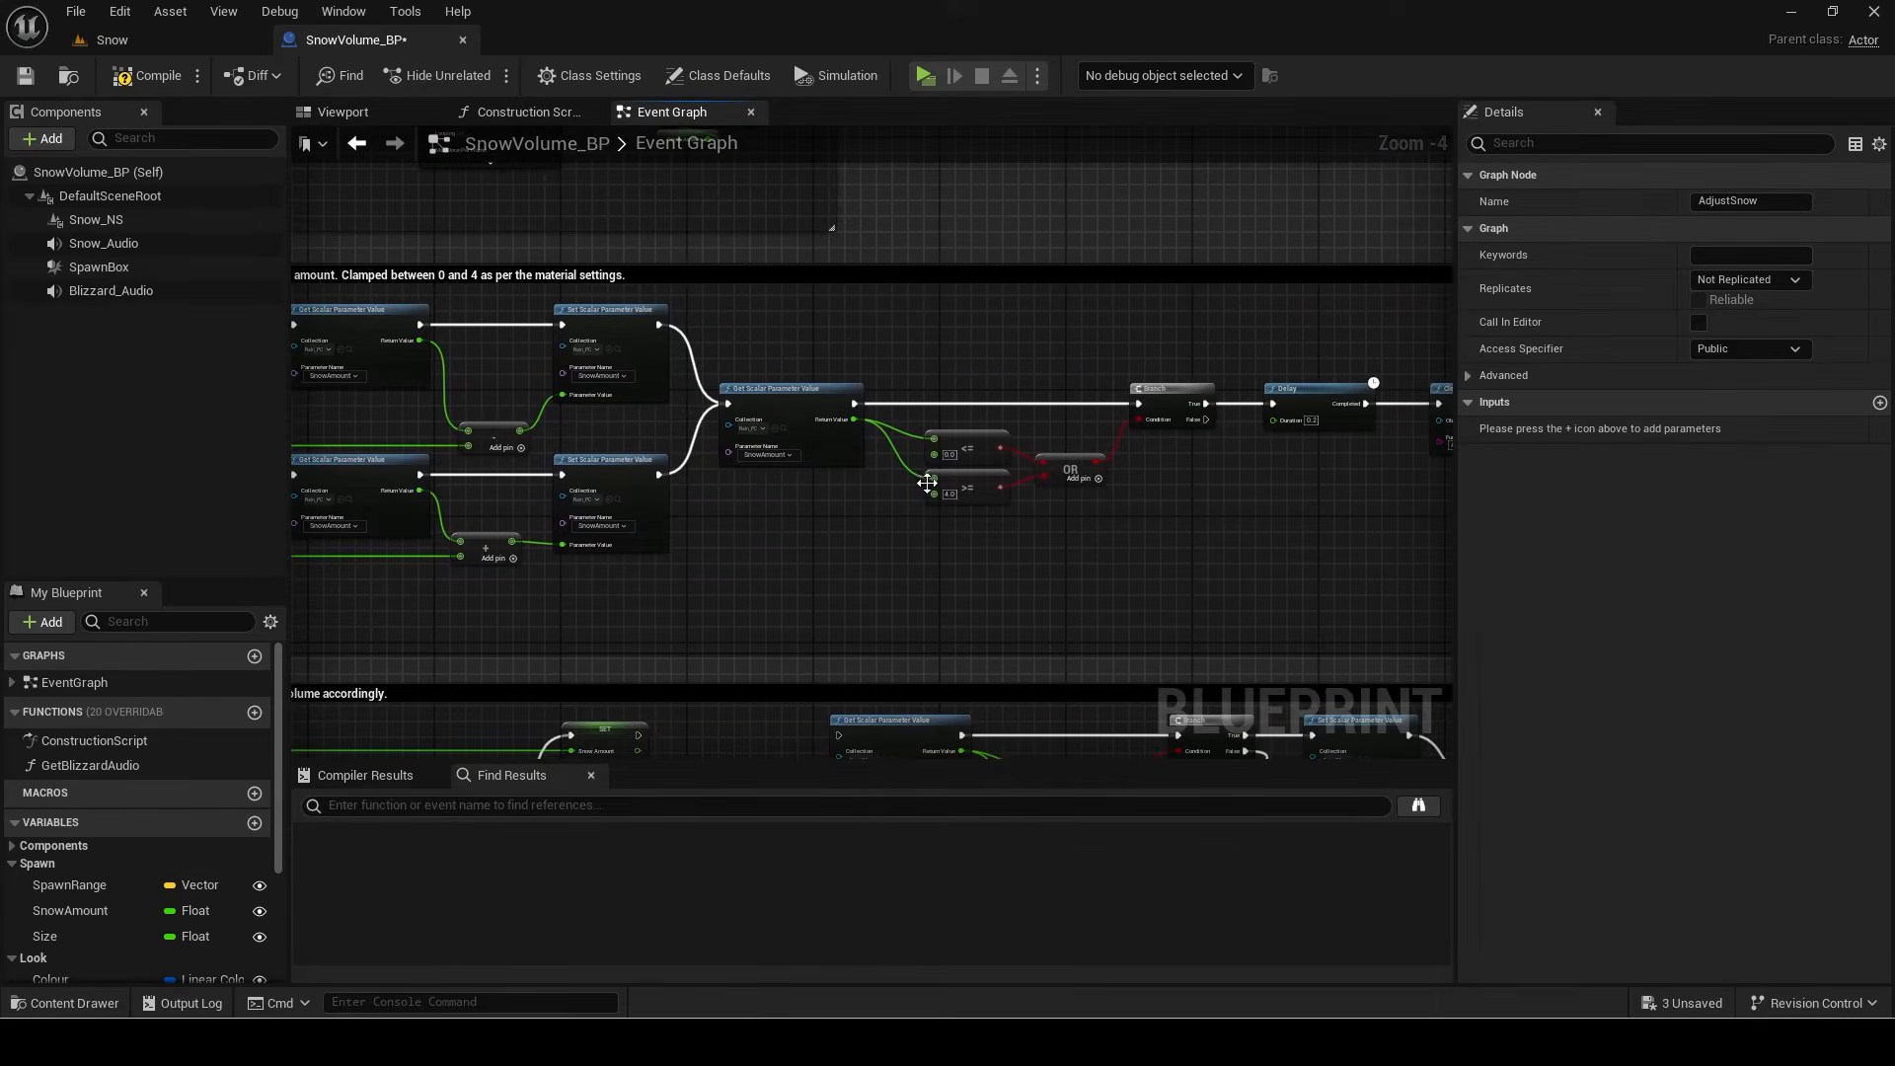
scroll(1062, 505, up, 2)
right_drag(1086, 494, 1032, 589)
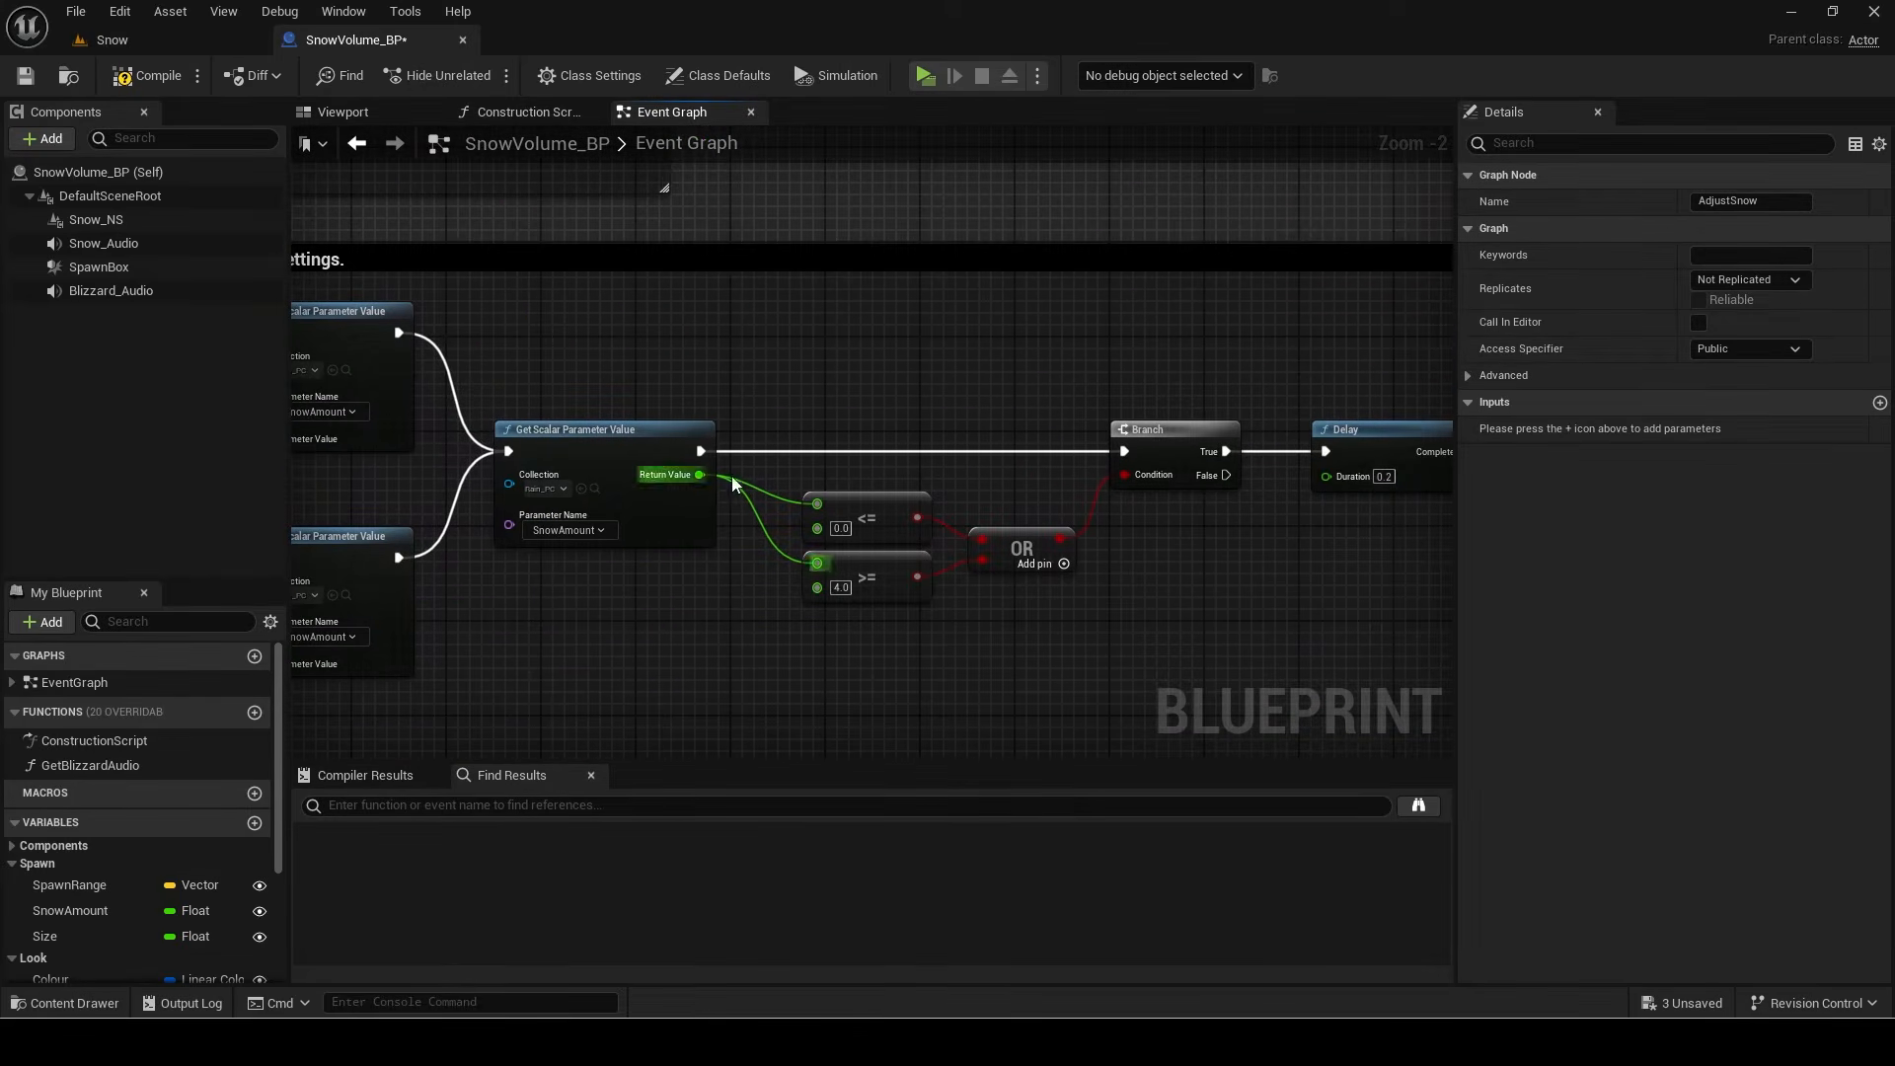
scroll(725, 446, down, 2)
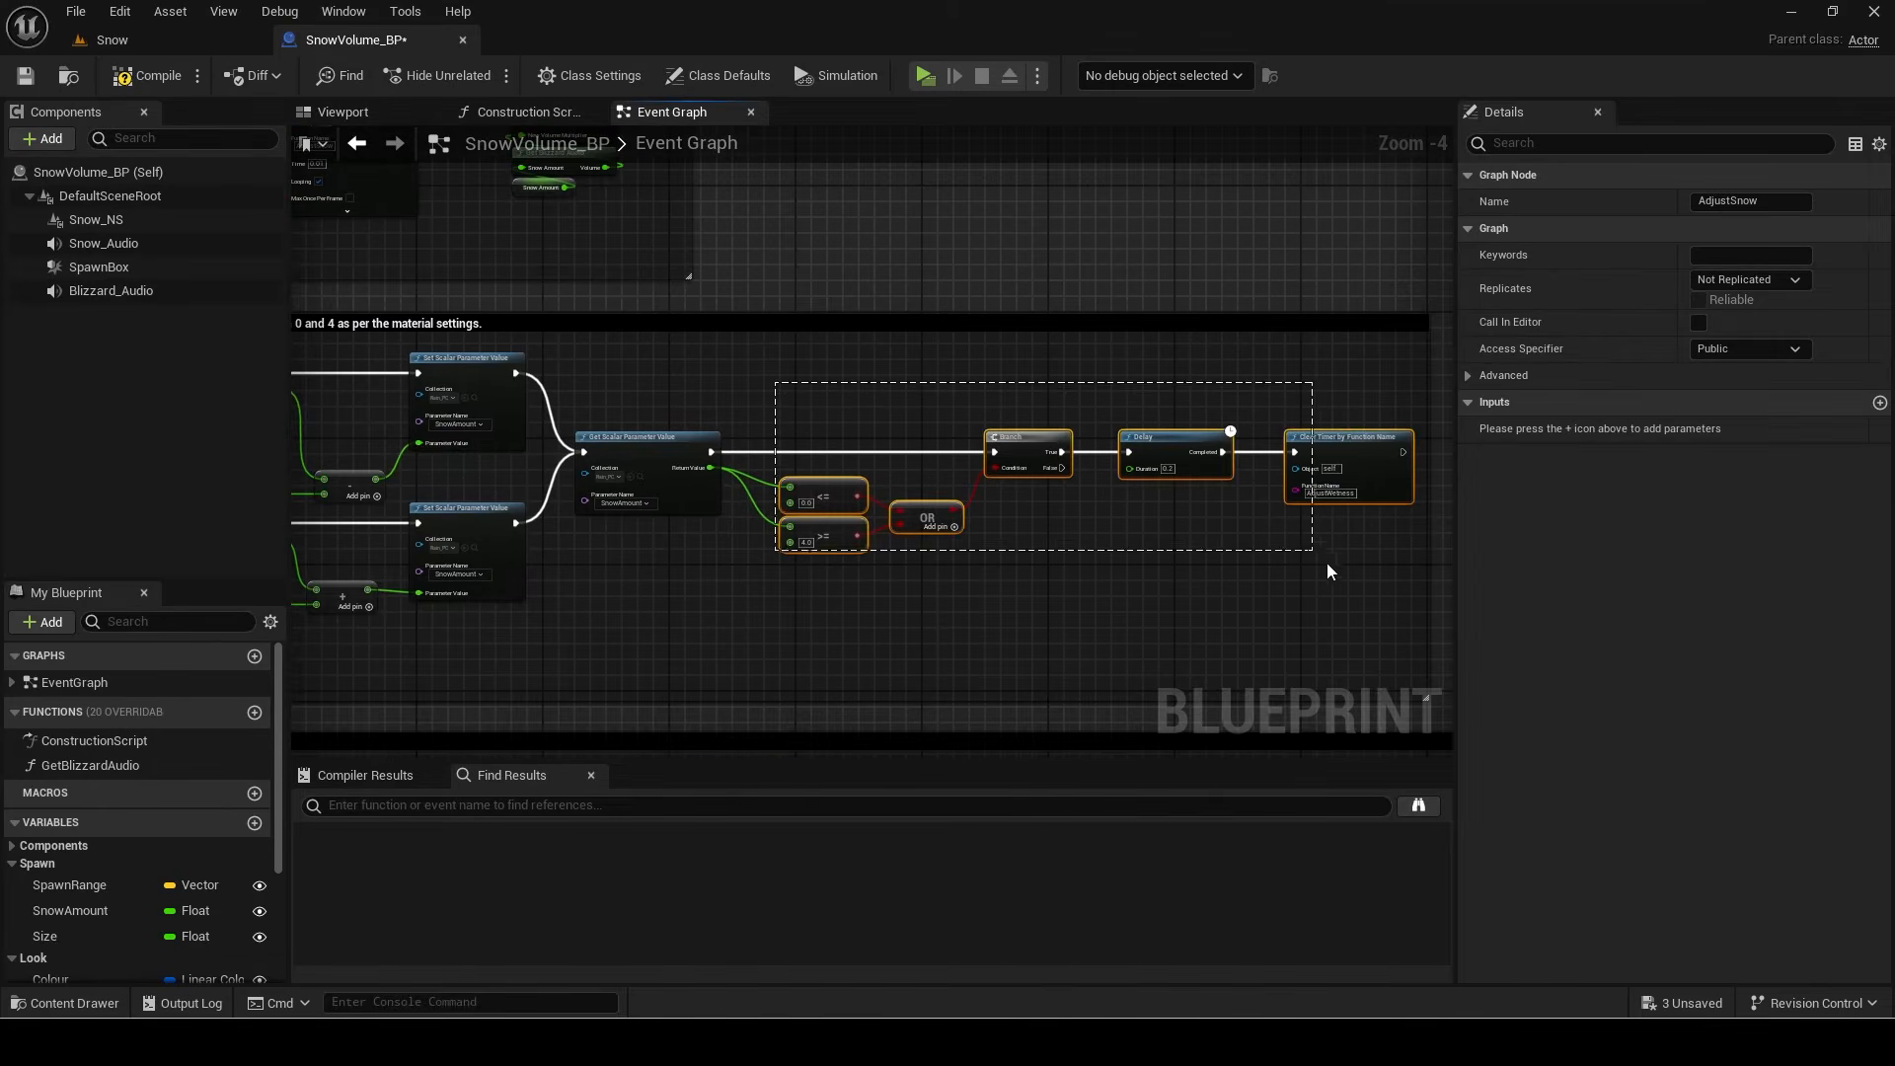
drag(1323, 567, 1313, 555)
drag(829, 484, 1122, 485)
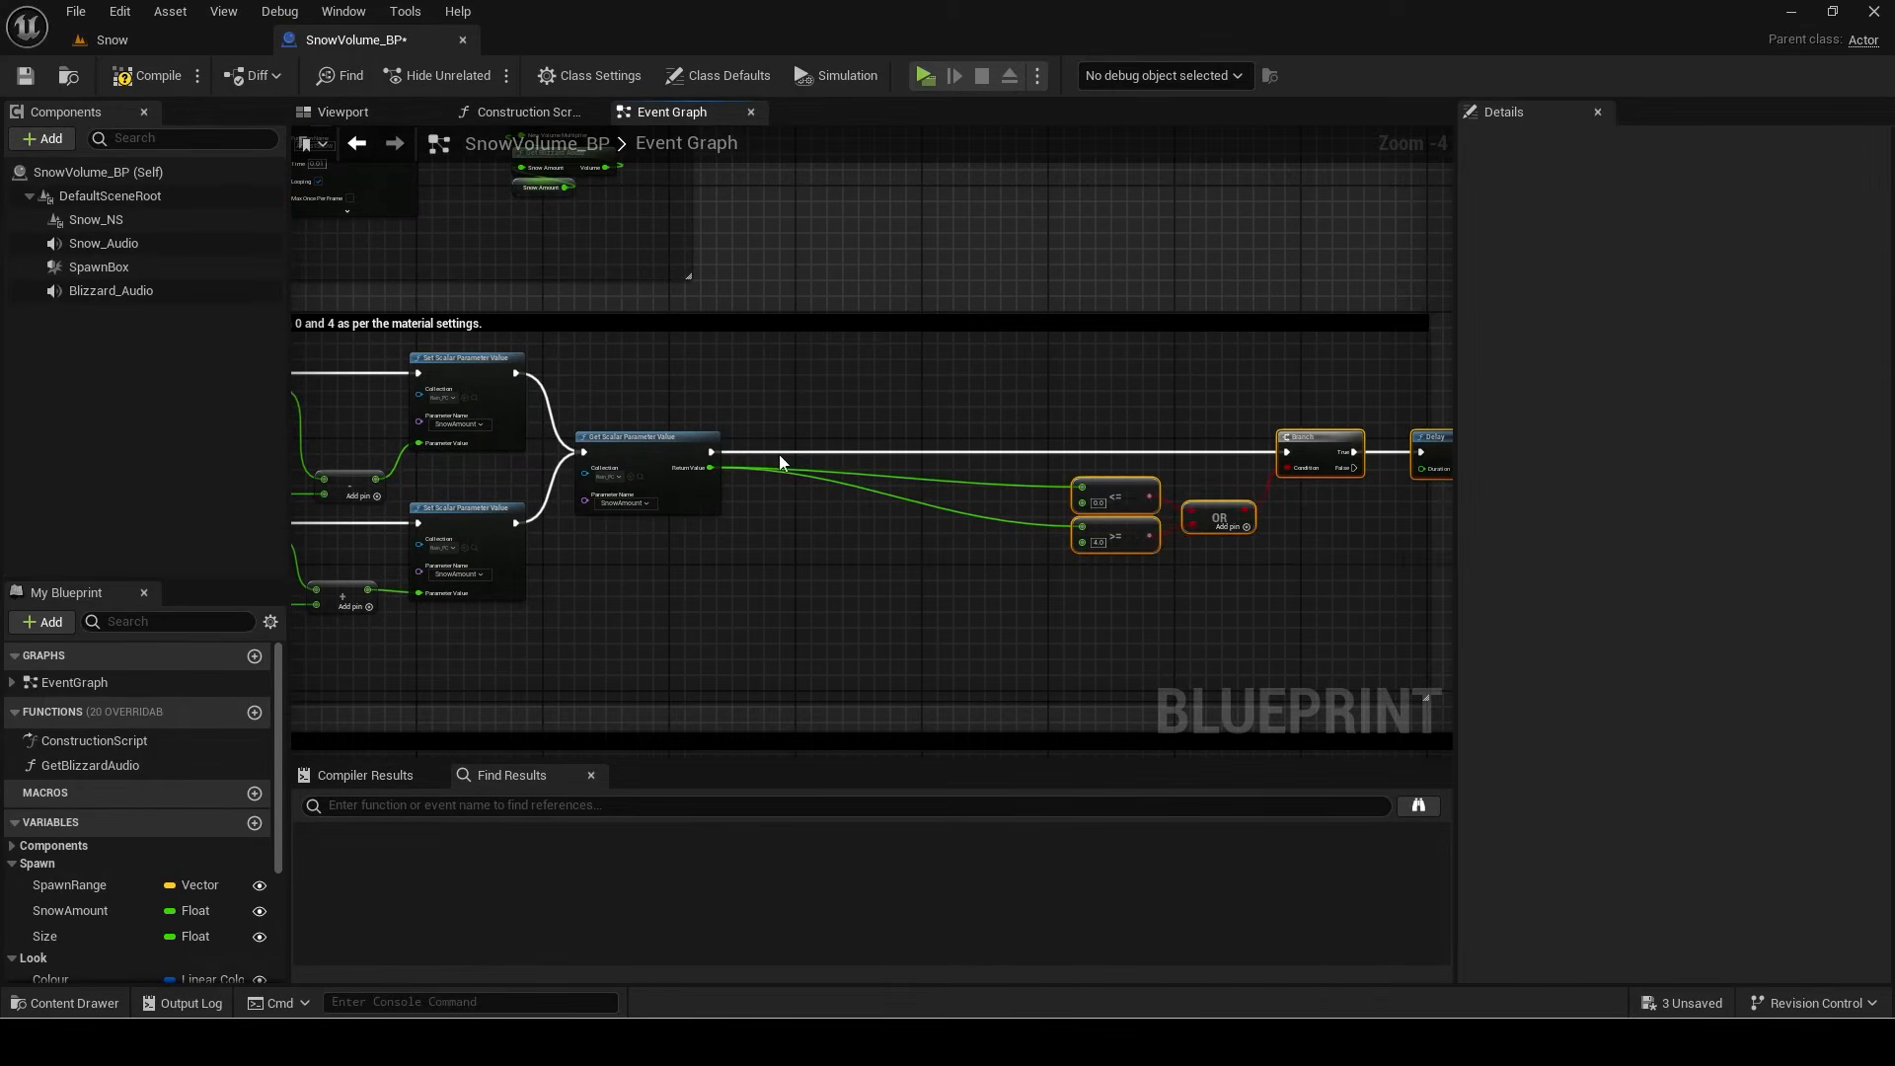
Step: Insert a Get Actor Of Class node after the final Get Scalar Parameter Value, with ExponentialHeightFog as its actor class
scroll(779, 454, up, 3)
drag(670, 450, 750, 450)
text(get actor of class)
key(Return)
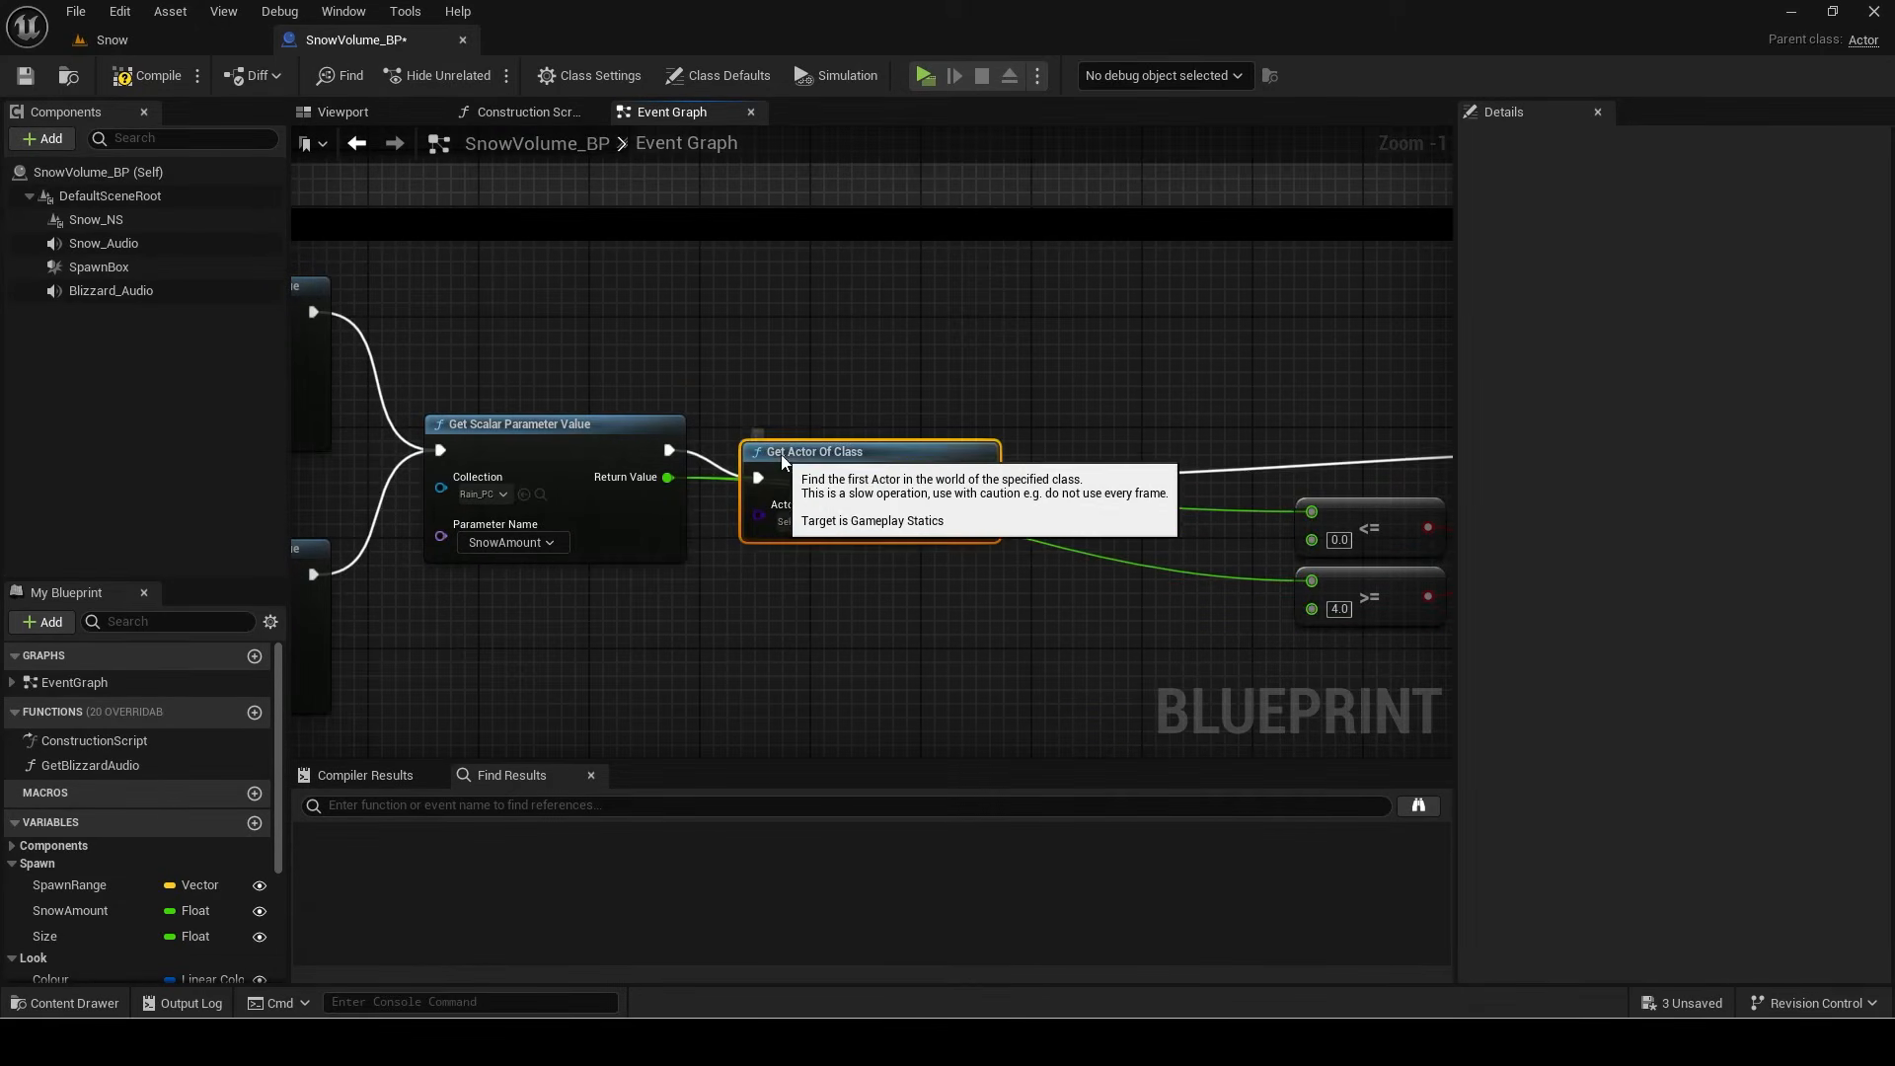
click(824, 492)
text(fog)
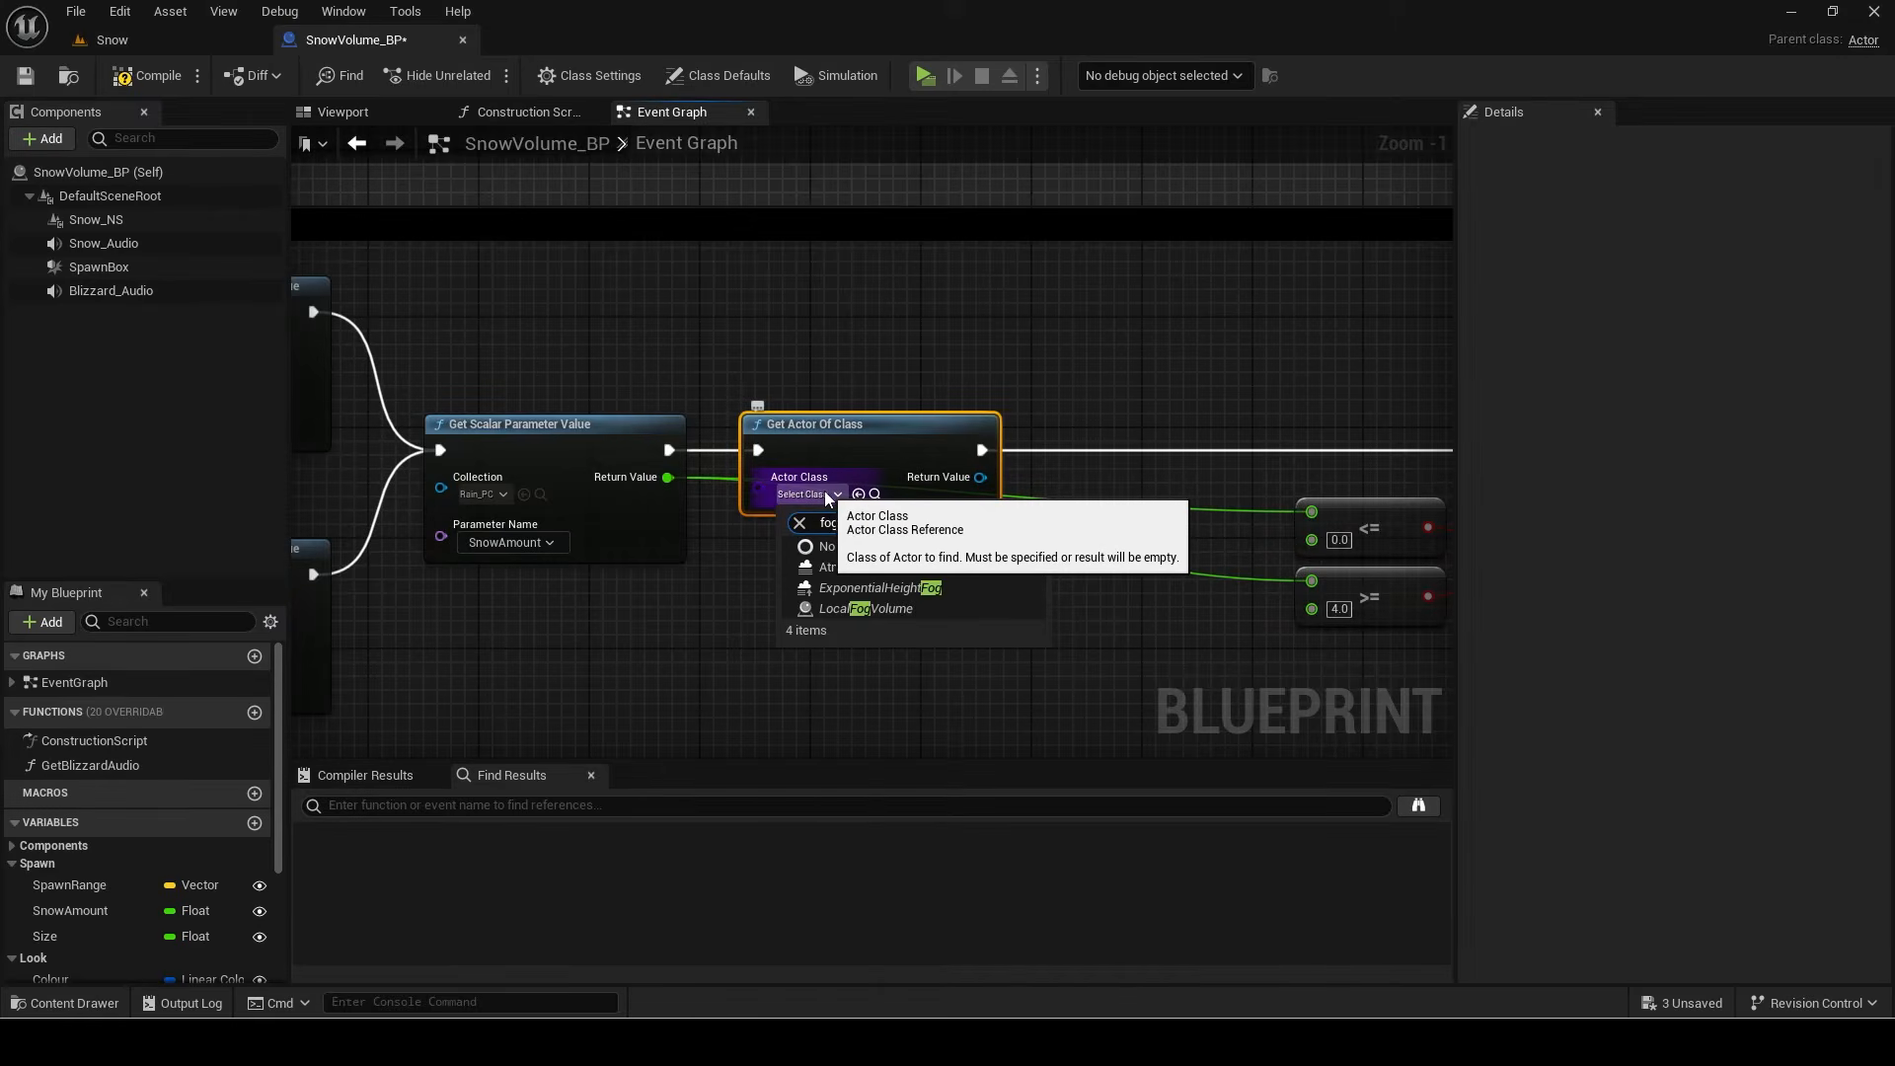
click(838, 609)
click(839, 494)
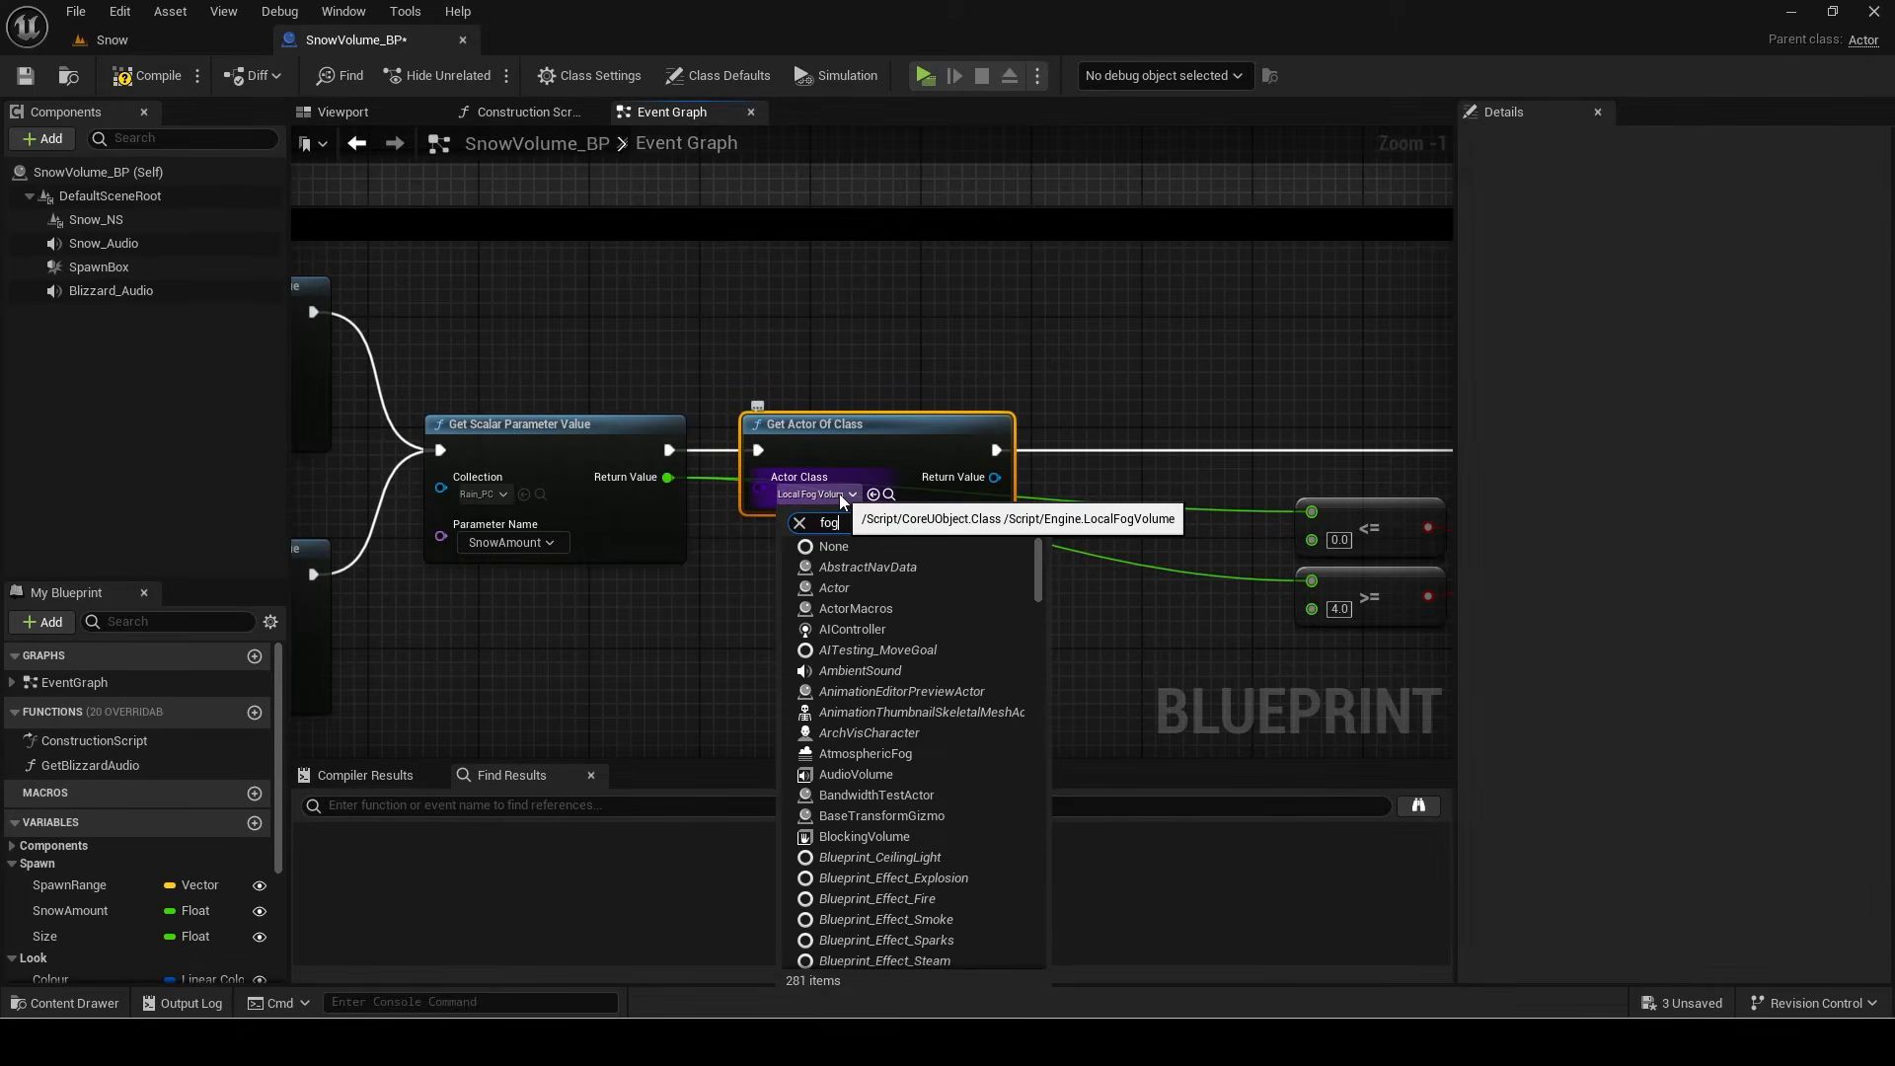
click(862, 587)
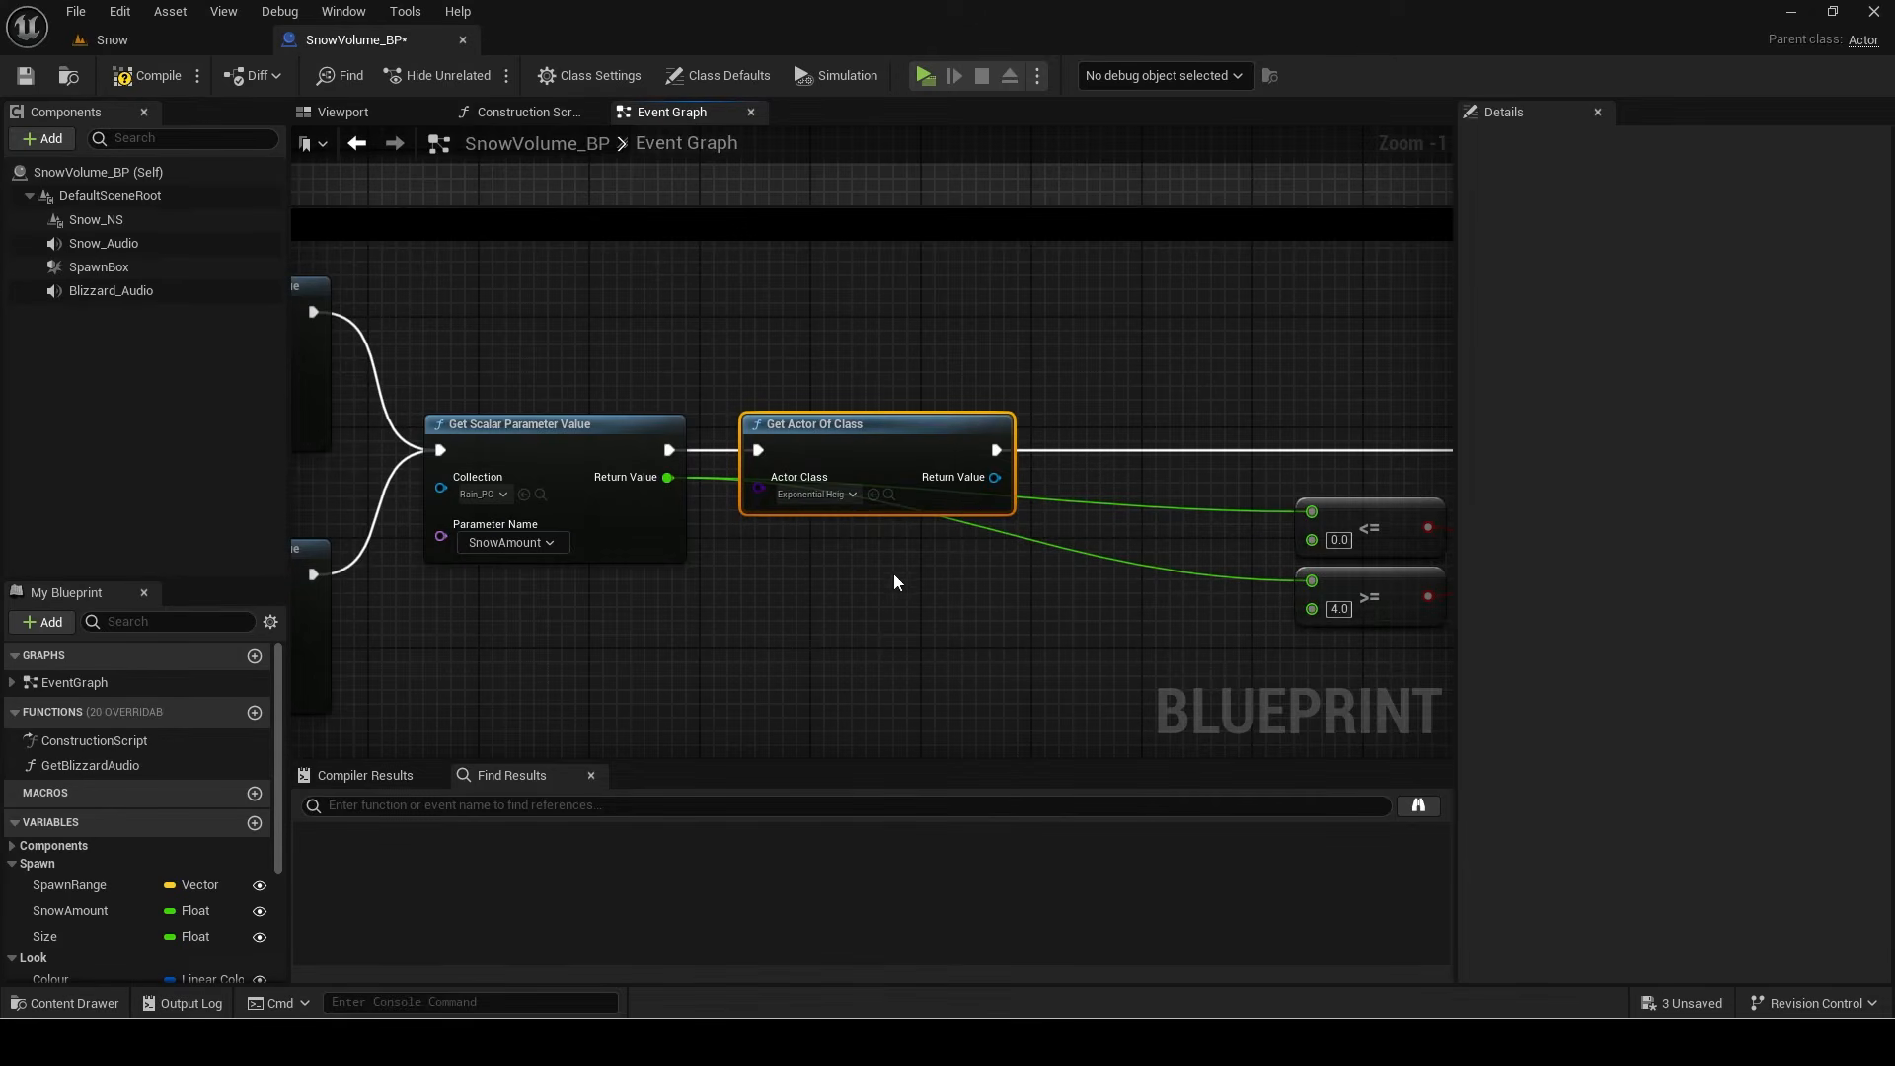
Step: Get the Component reference from the exponential height fog actor returned by Get Actor Of Class
drag(994, 477, 1070, 501)
text(get comp)
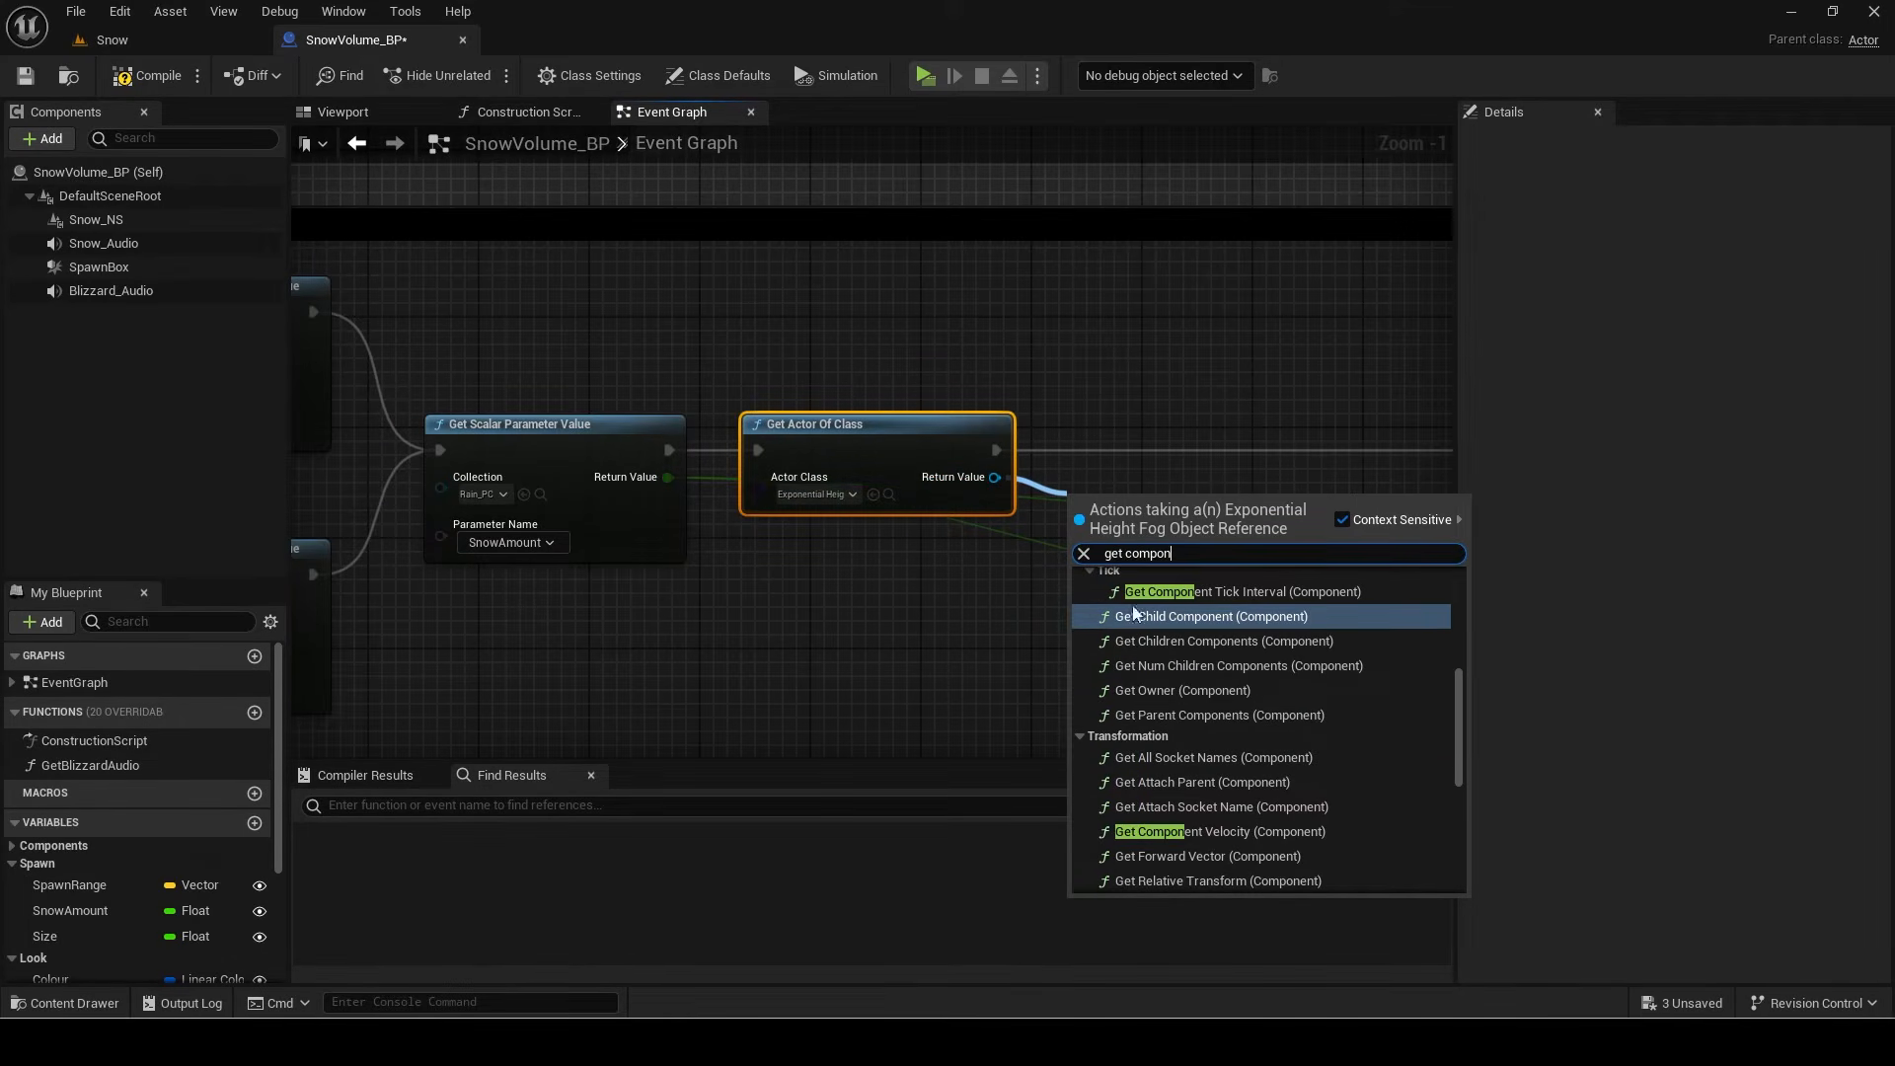
text(on)
scroll(1165, 741, down, 5)
click(1191, 840)
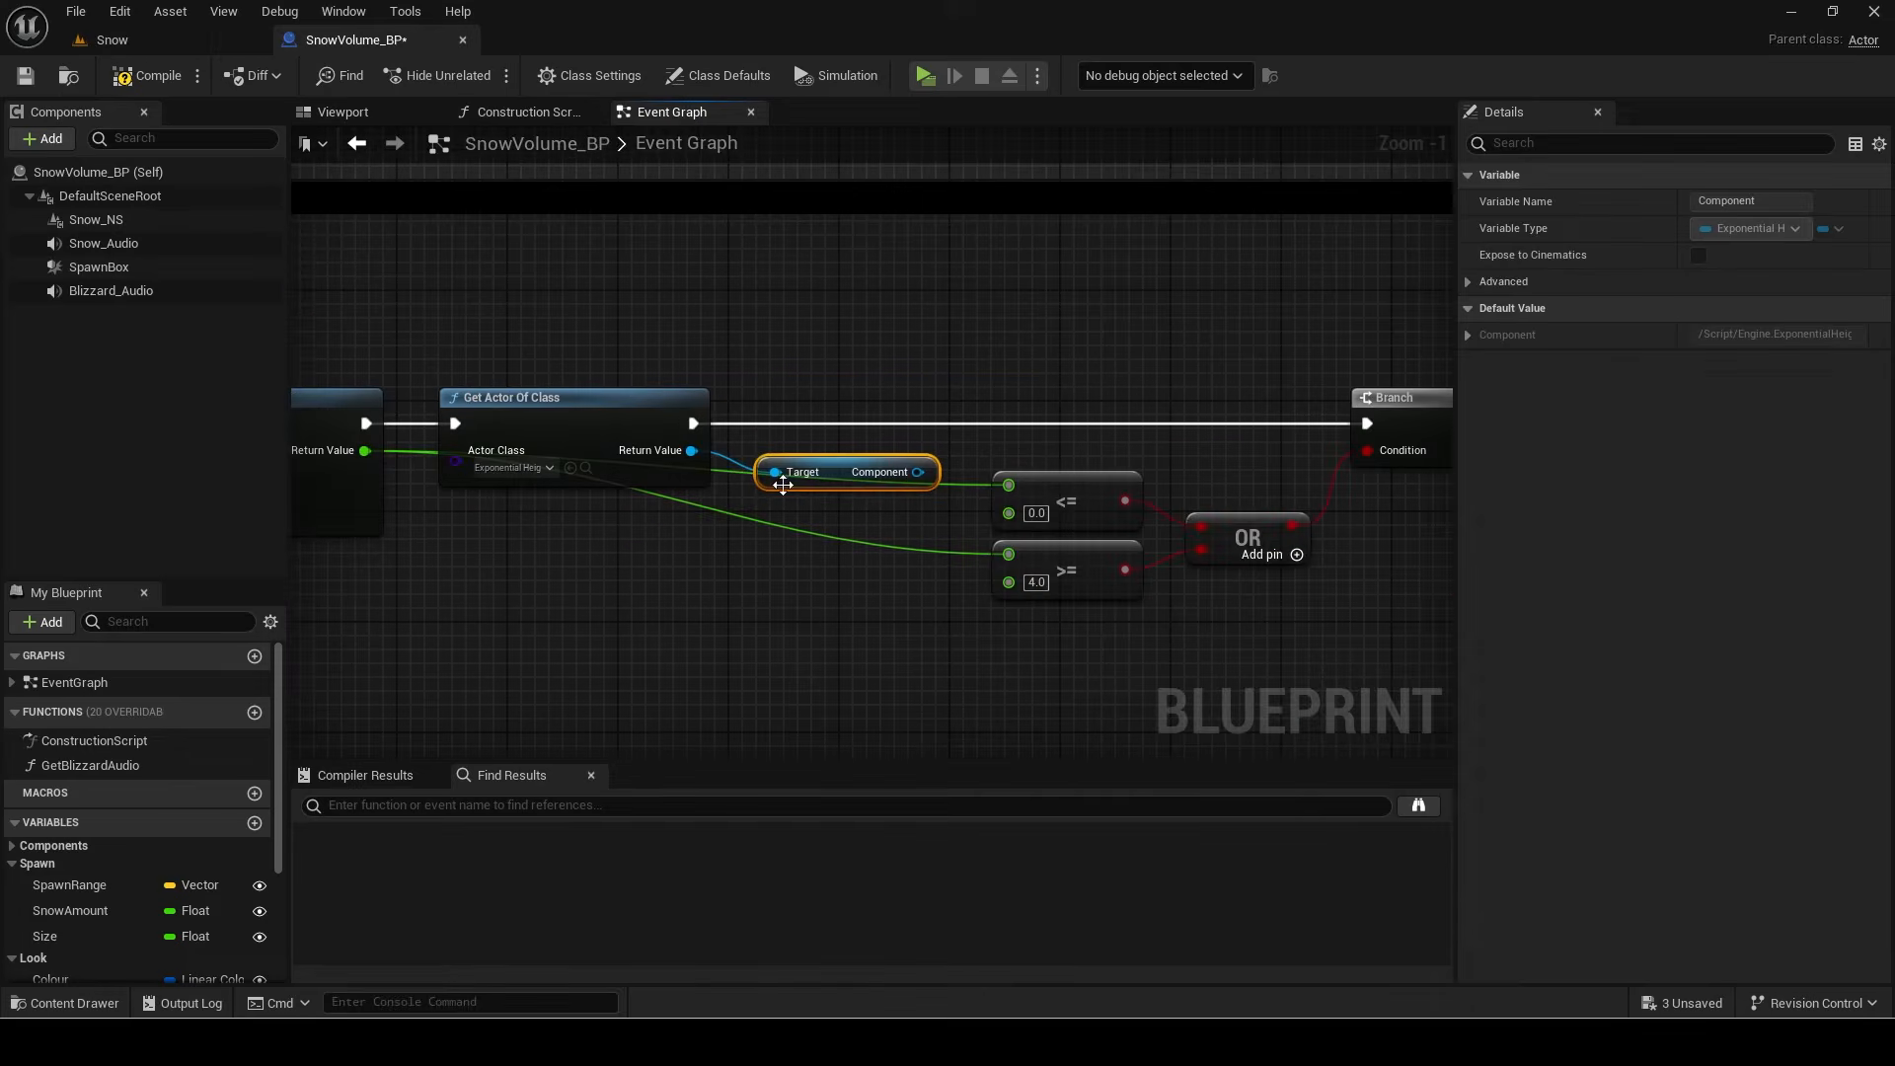
Step: Move the comparison and OR nodes aside and insert a Set Fog Density node for the fog component before the Branch
drag(1203, 592, 1216, 598)
drag(1242, 543, 936, 695)
drag(917, 474, 1011, 444)
text(set )
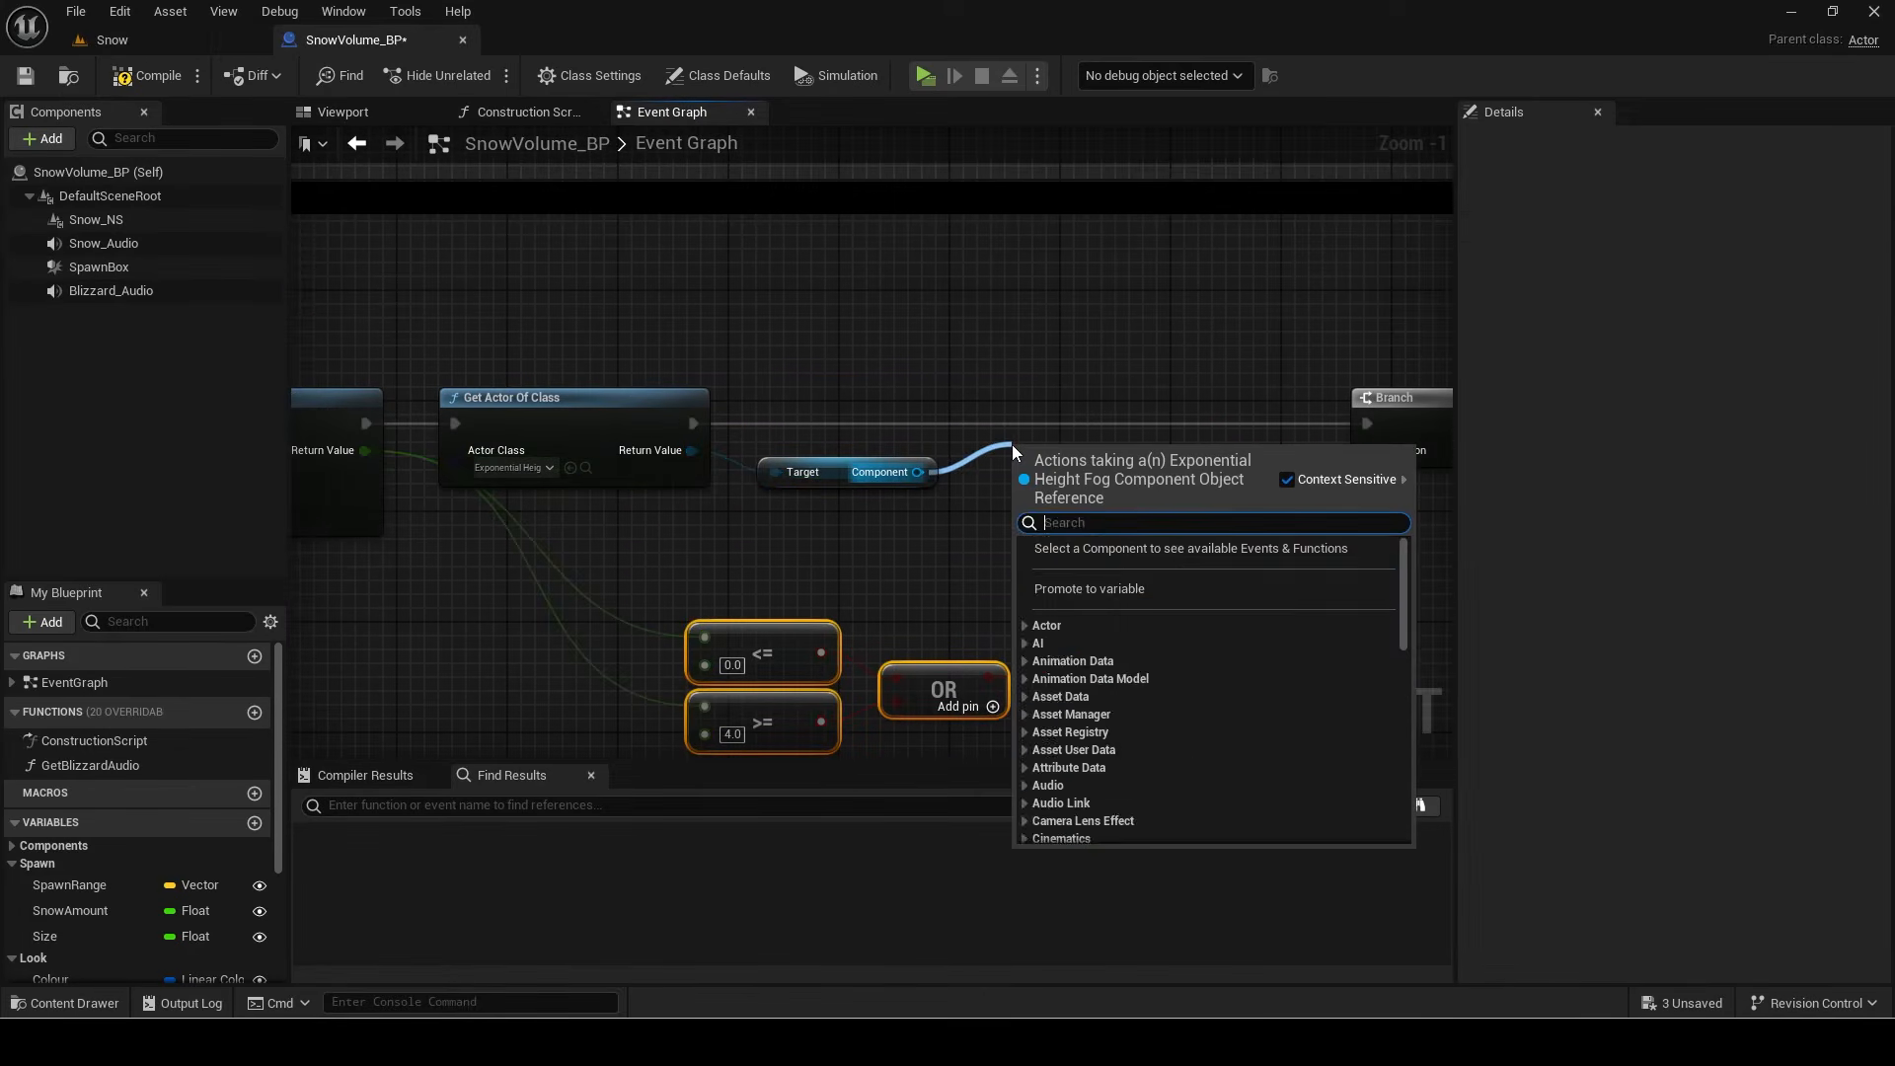
text(fog dens)
key(Return)
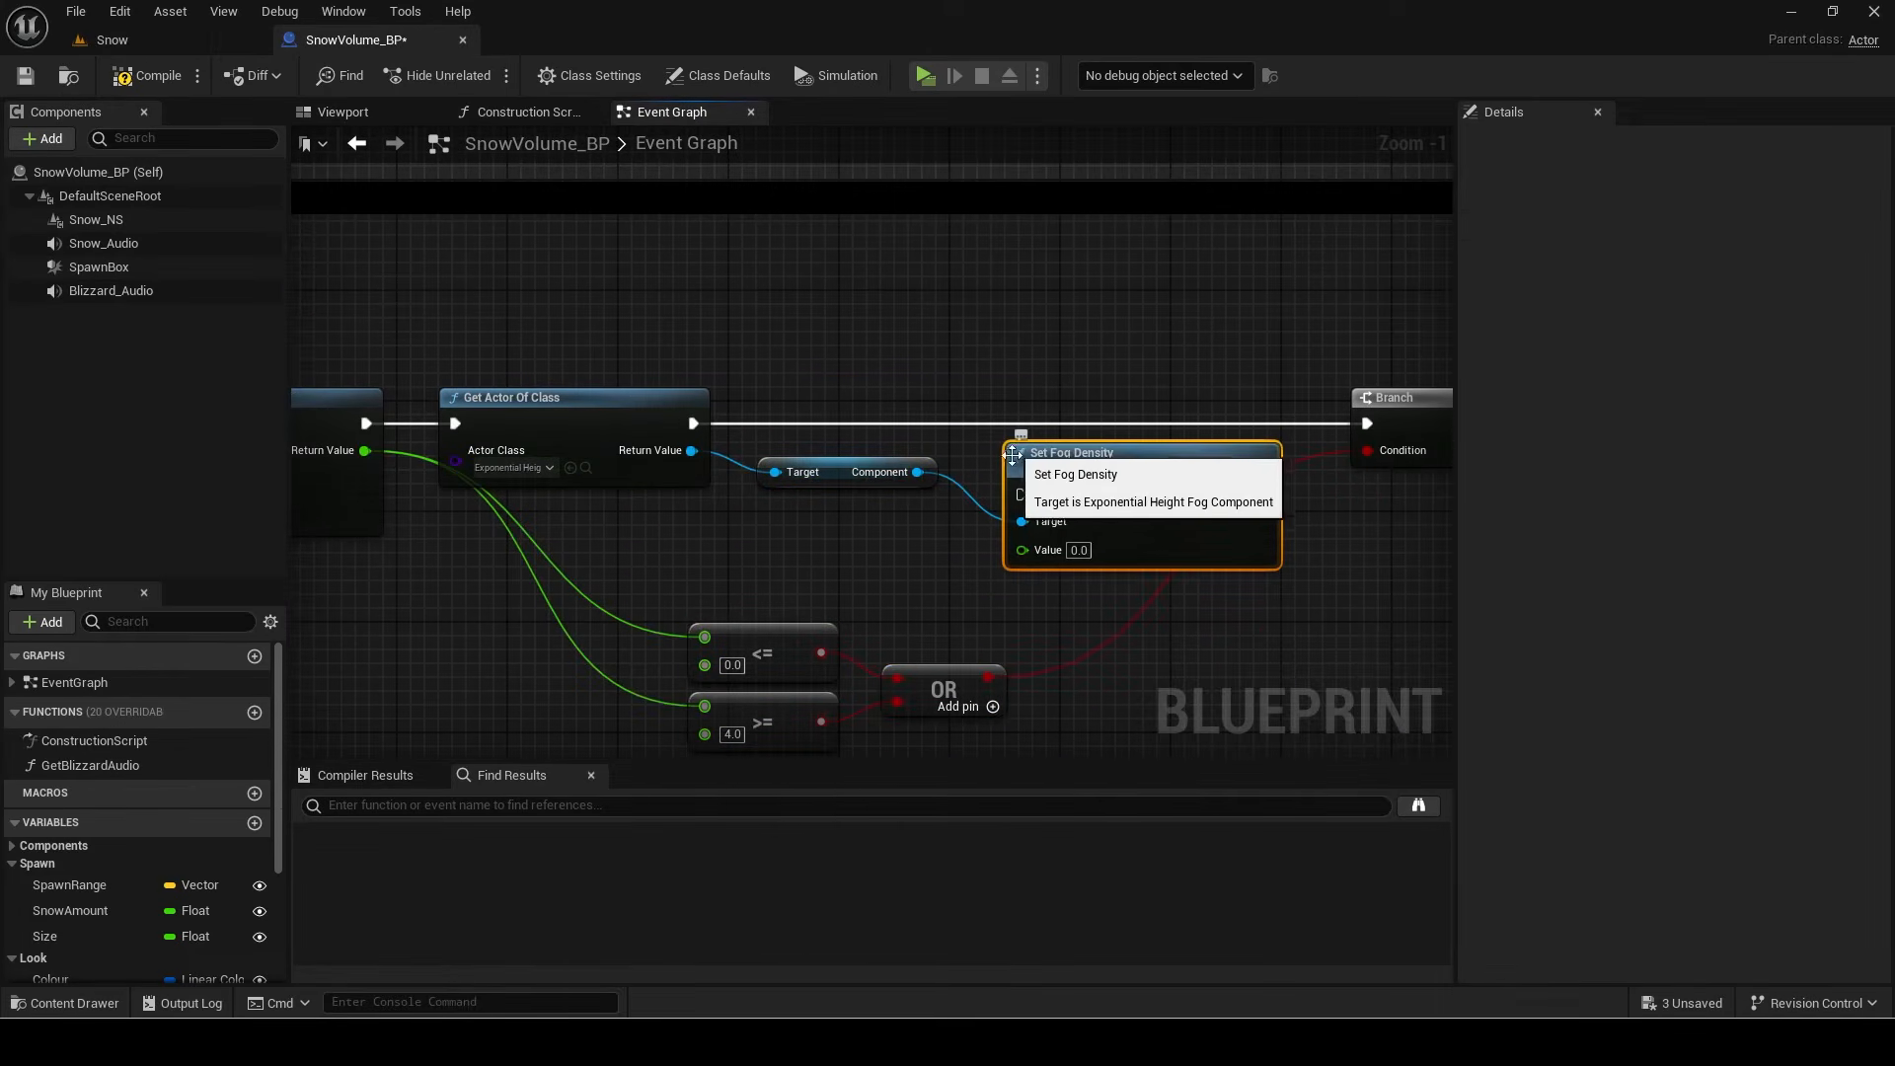
drag(1094, 464, 1093, 395)
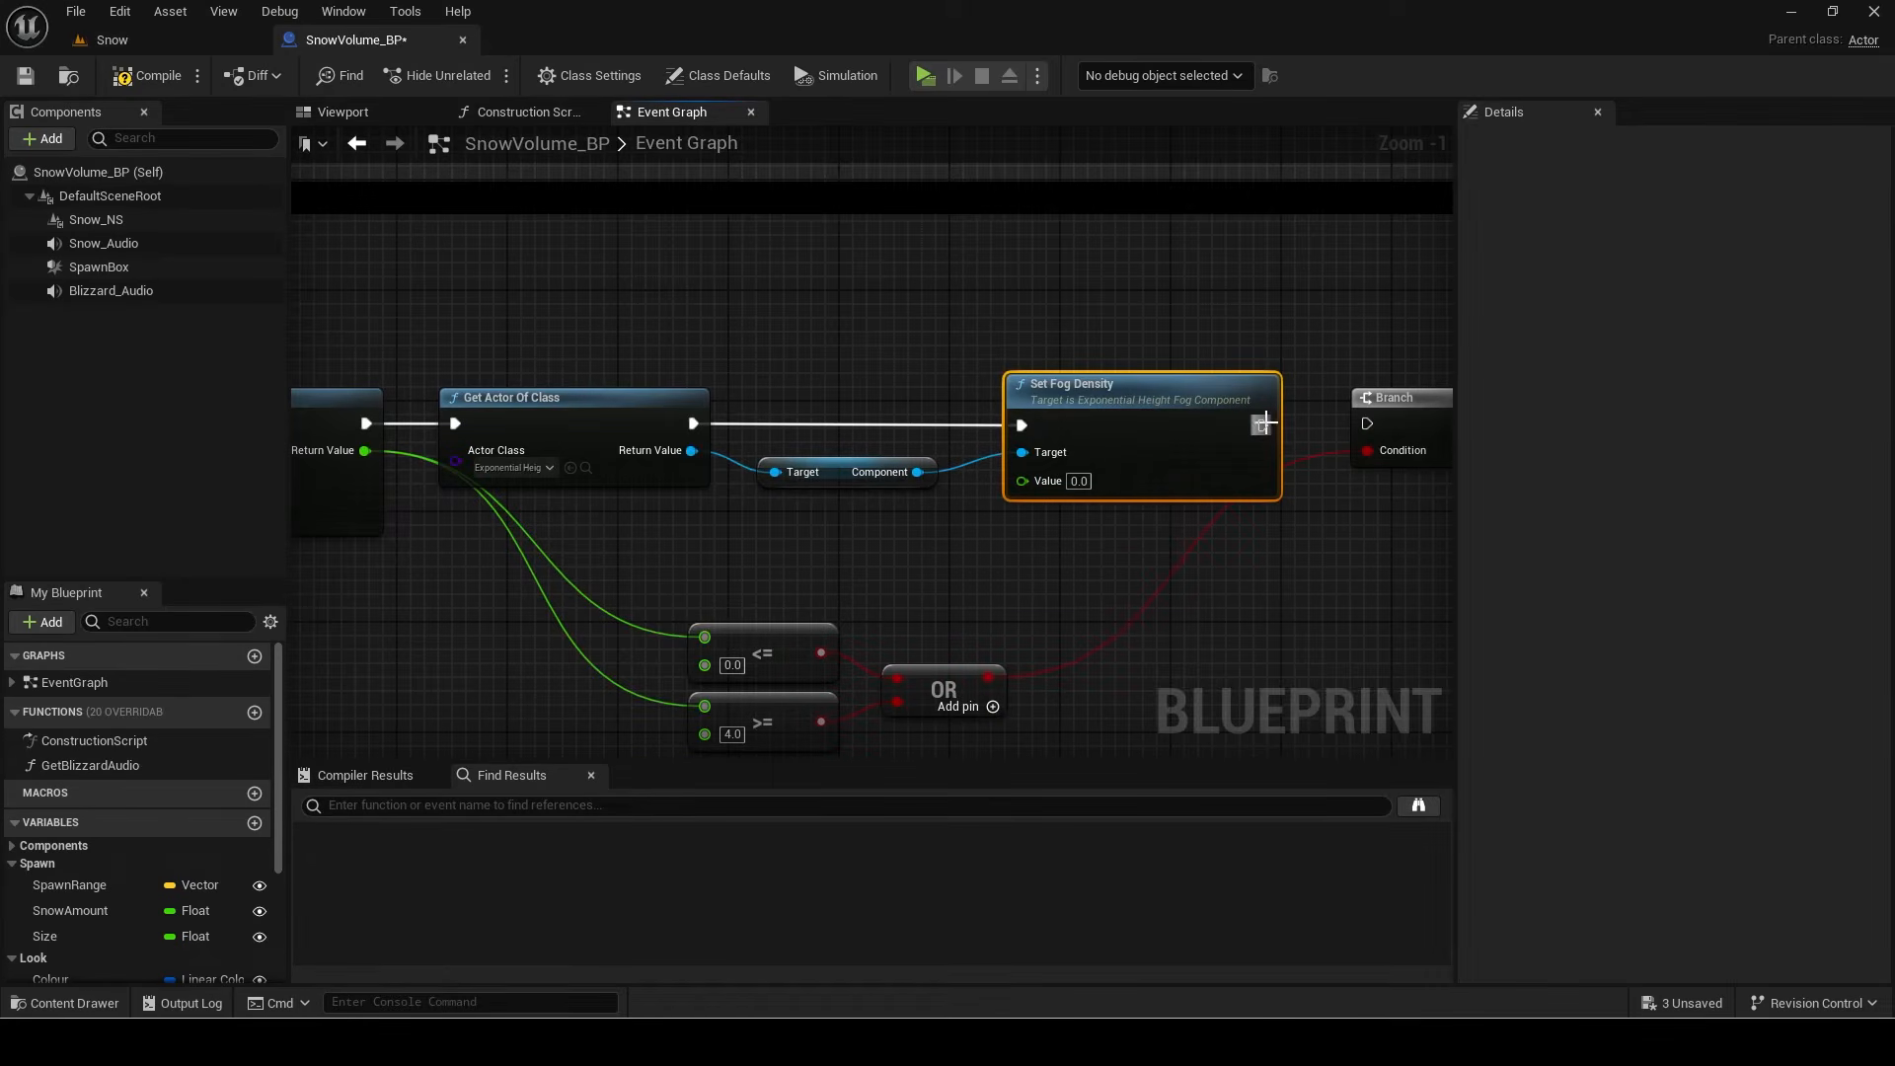
Step: Feed Set Fog Density's Value from a new Map Range Clamped node and undo the last node moves
drag(1022, 481, 918, 523)
text(map range)
key(Return)
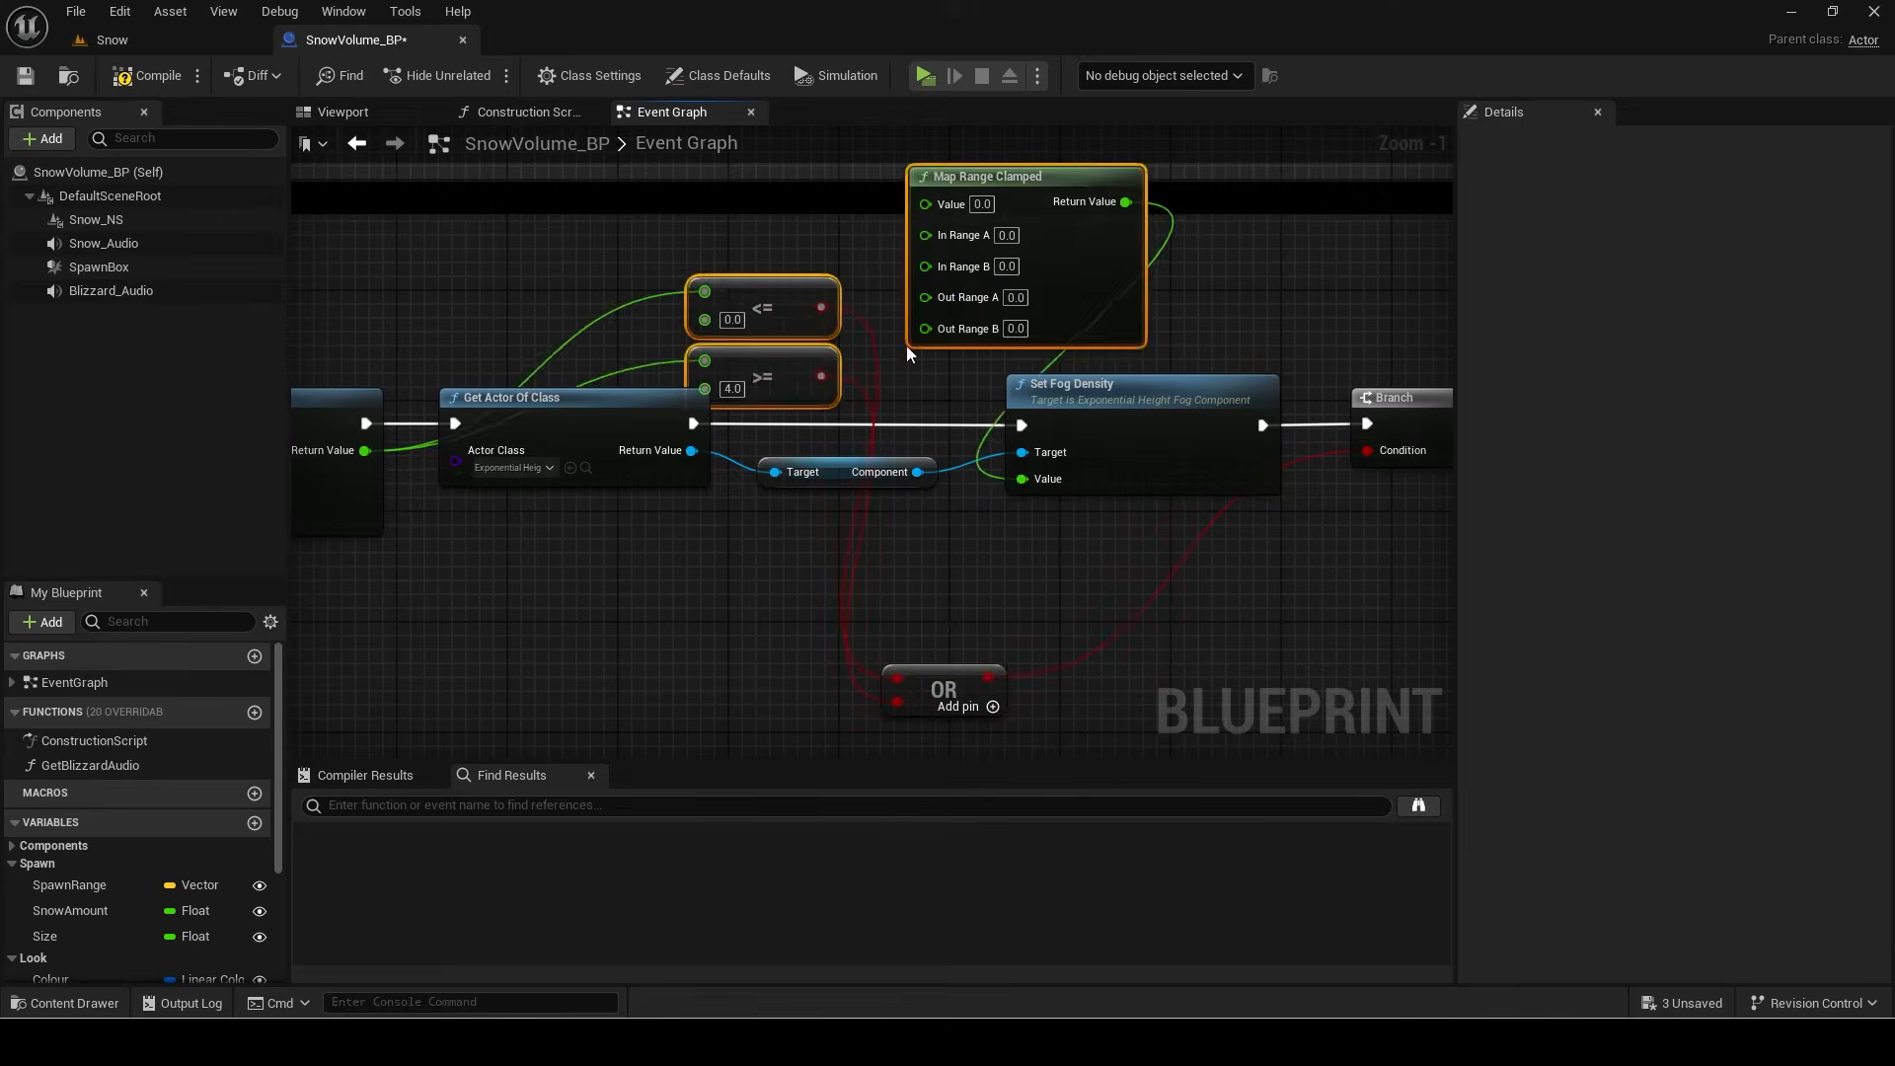
key(ctrl+z)
key(ctrl+z)
Step: Place the new Map Range Clamped below the fog component getter and connect the SnowAmount parameter value to its Value input
drag(988, 528, 832, 542)
drag(773, 563, 364, 451)
drag(855, 536, 802, 537)
right_drag(787, 505, 825, 429)
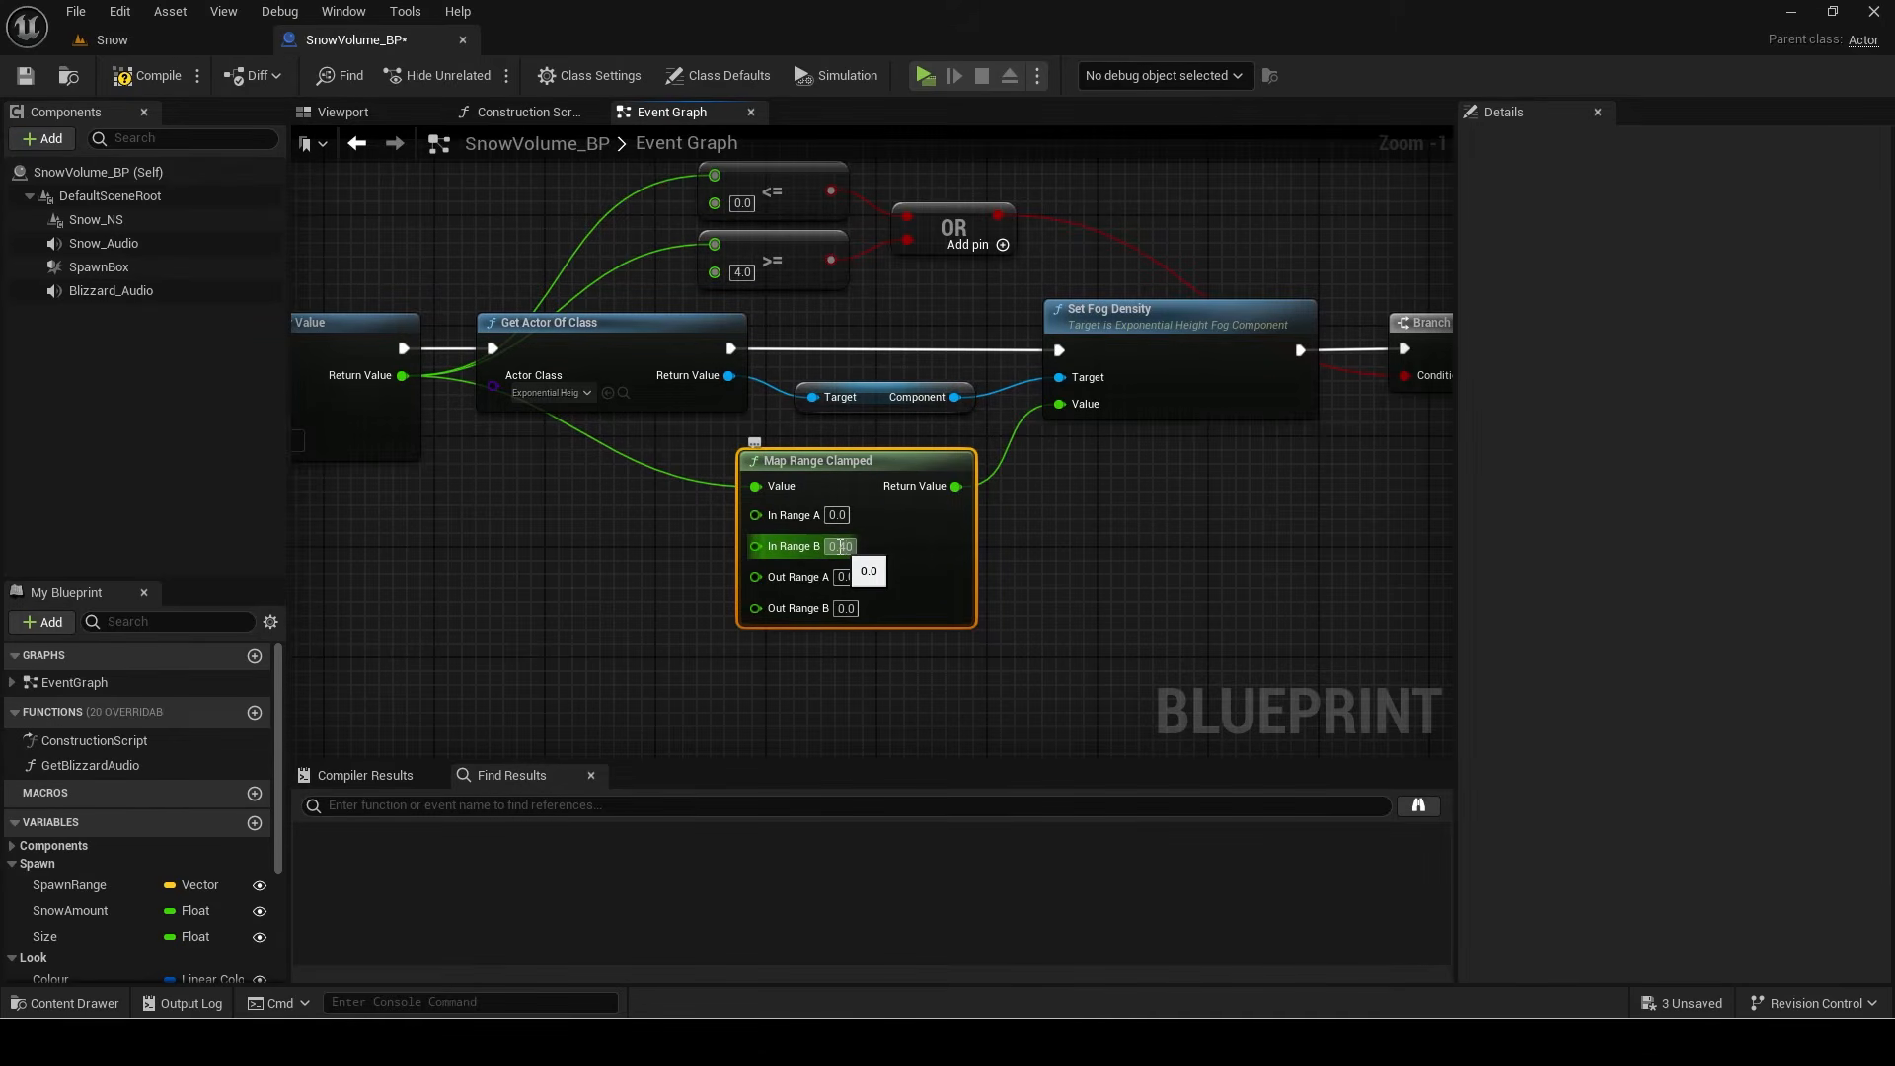
Step: Find the ExponentialHeightFog actor in the Snow level and examine its fog density settings
click(143, 39)
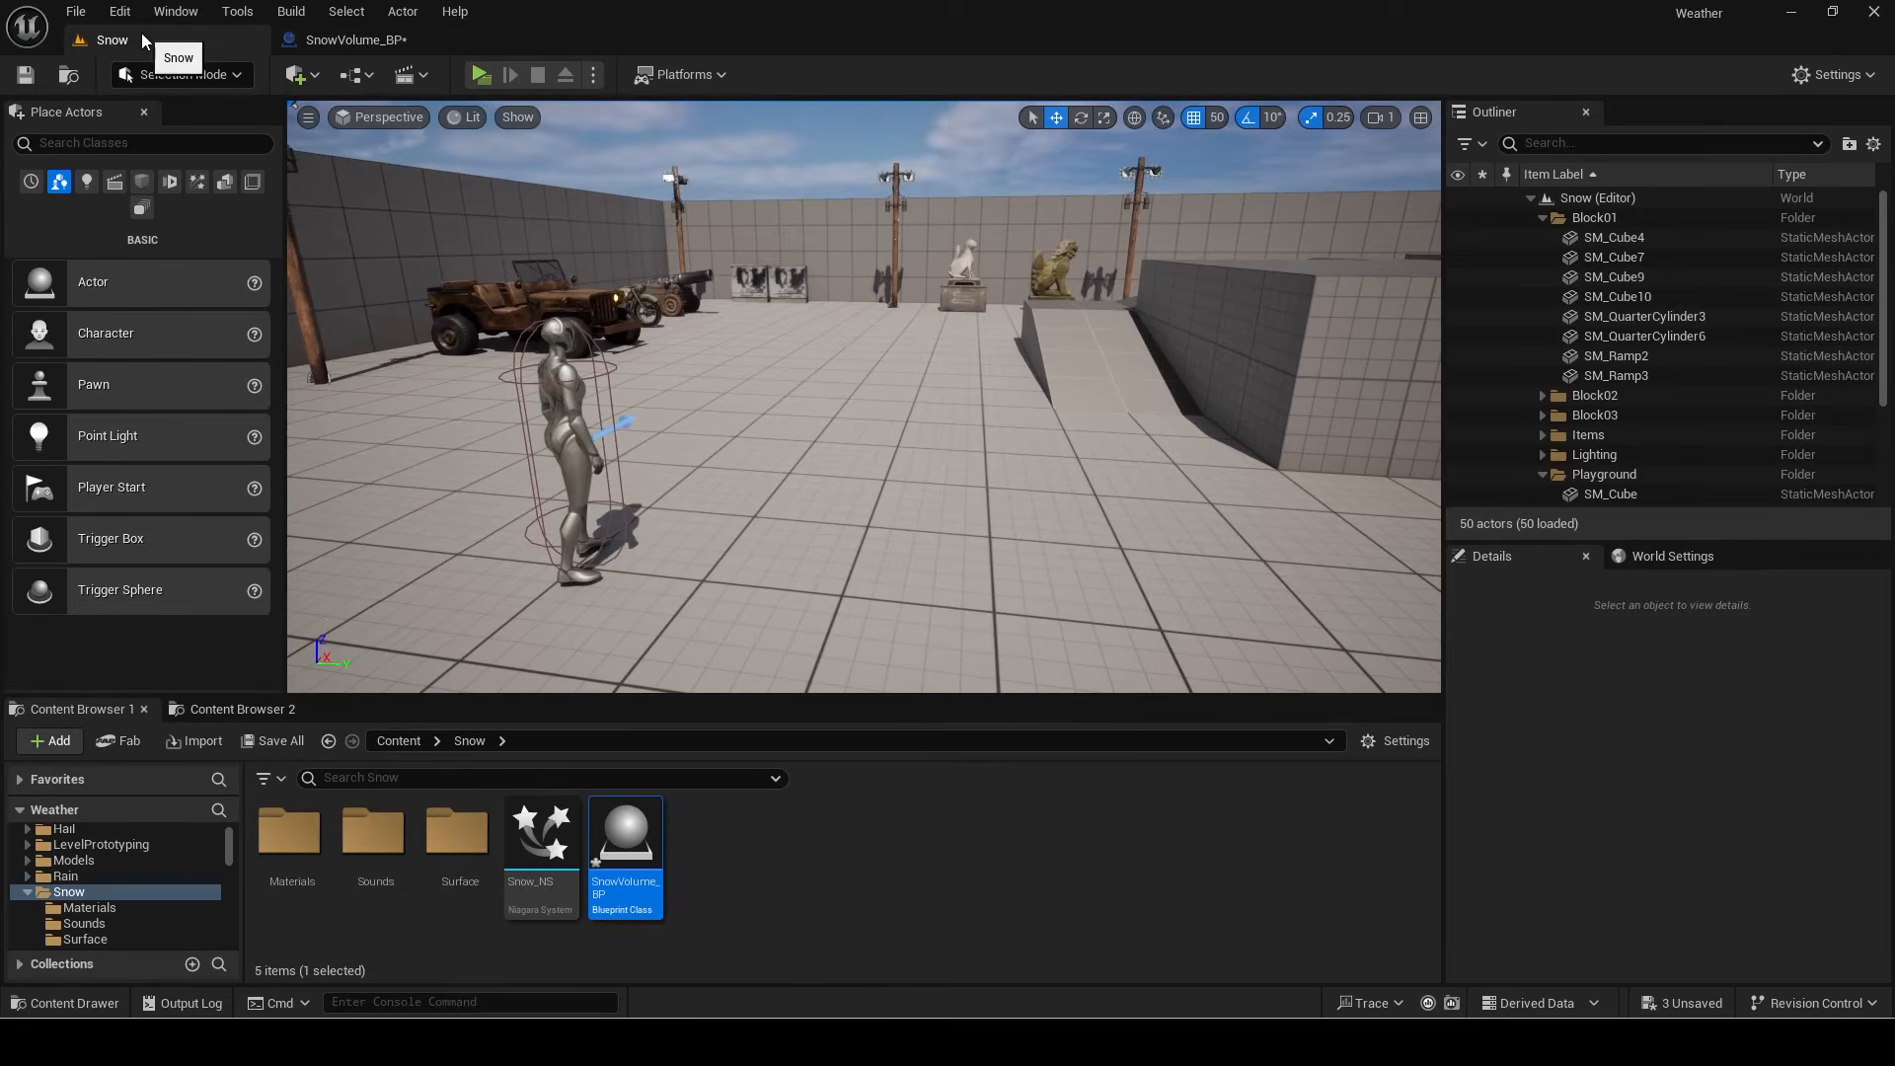
click(1584, 144)
text(fog)
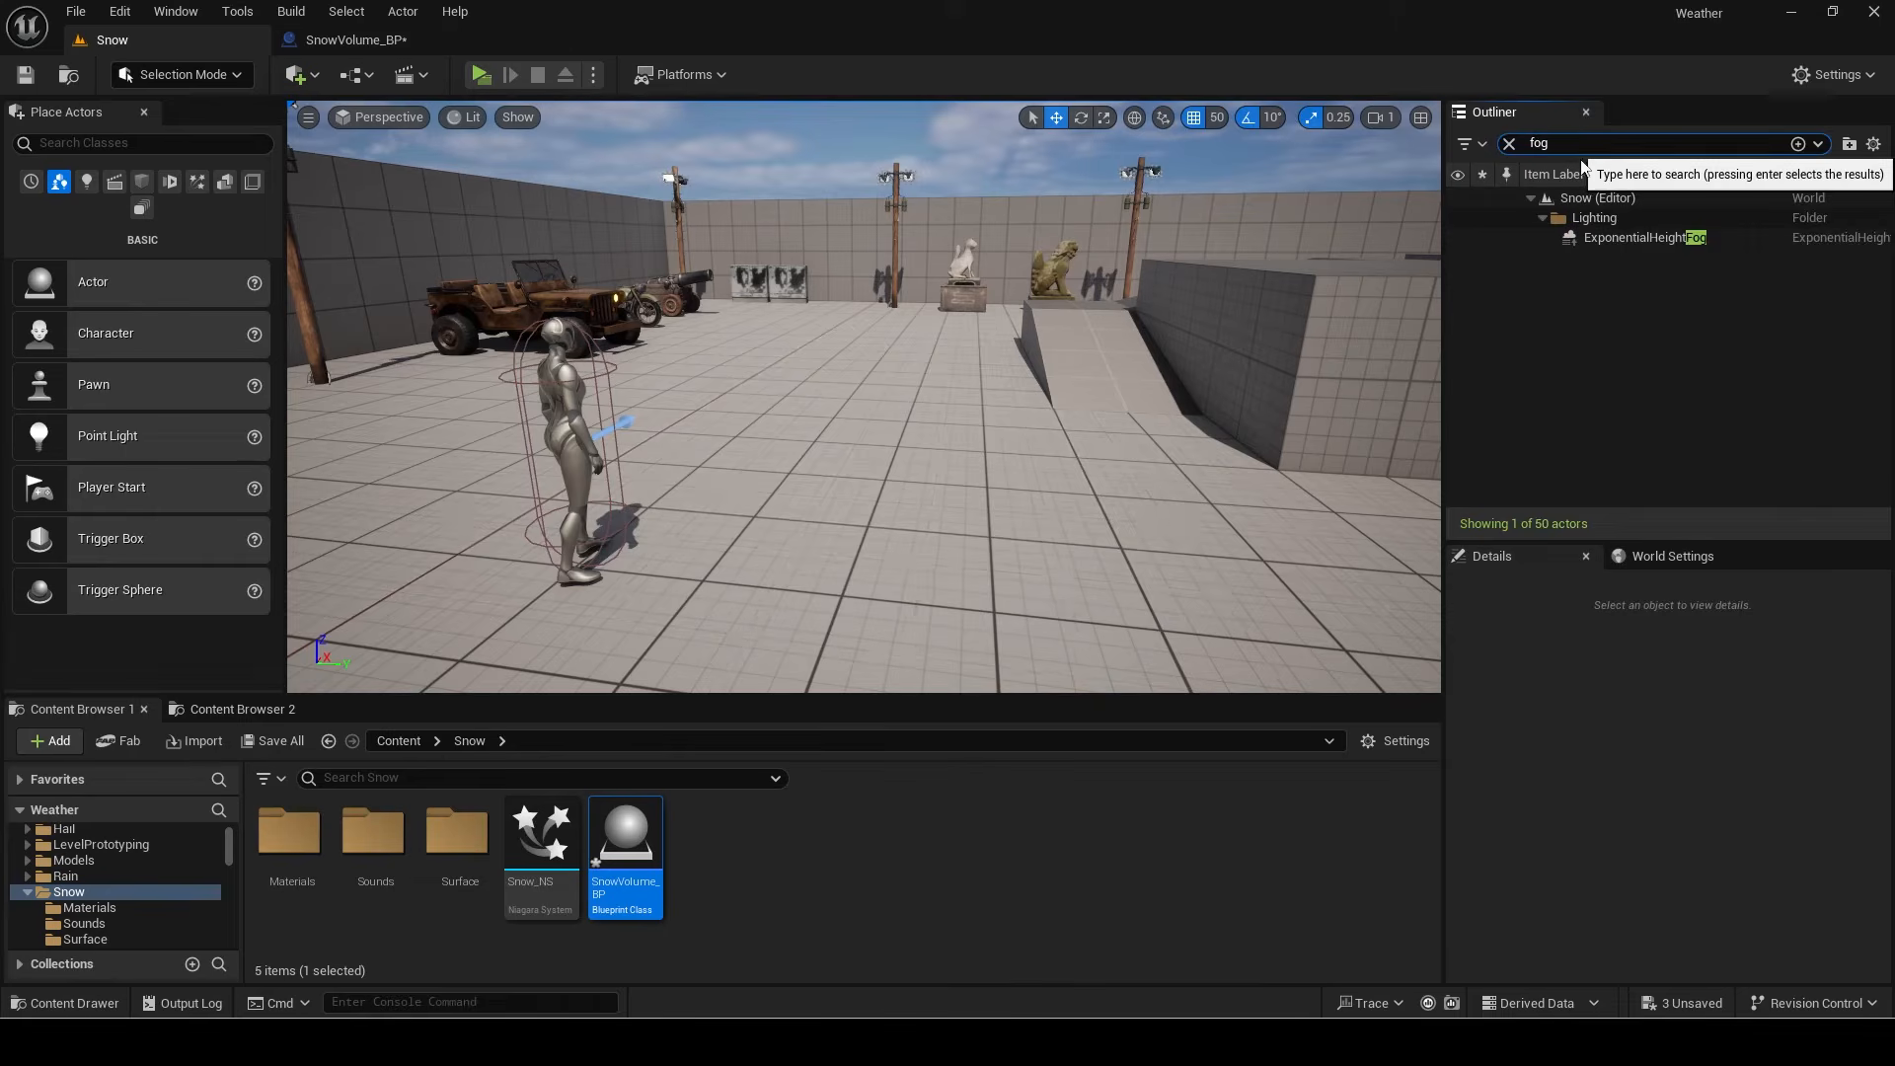
click(1604, 238)
right_drag(1253, 464, 1254, 422)
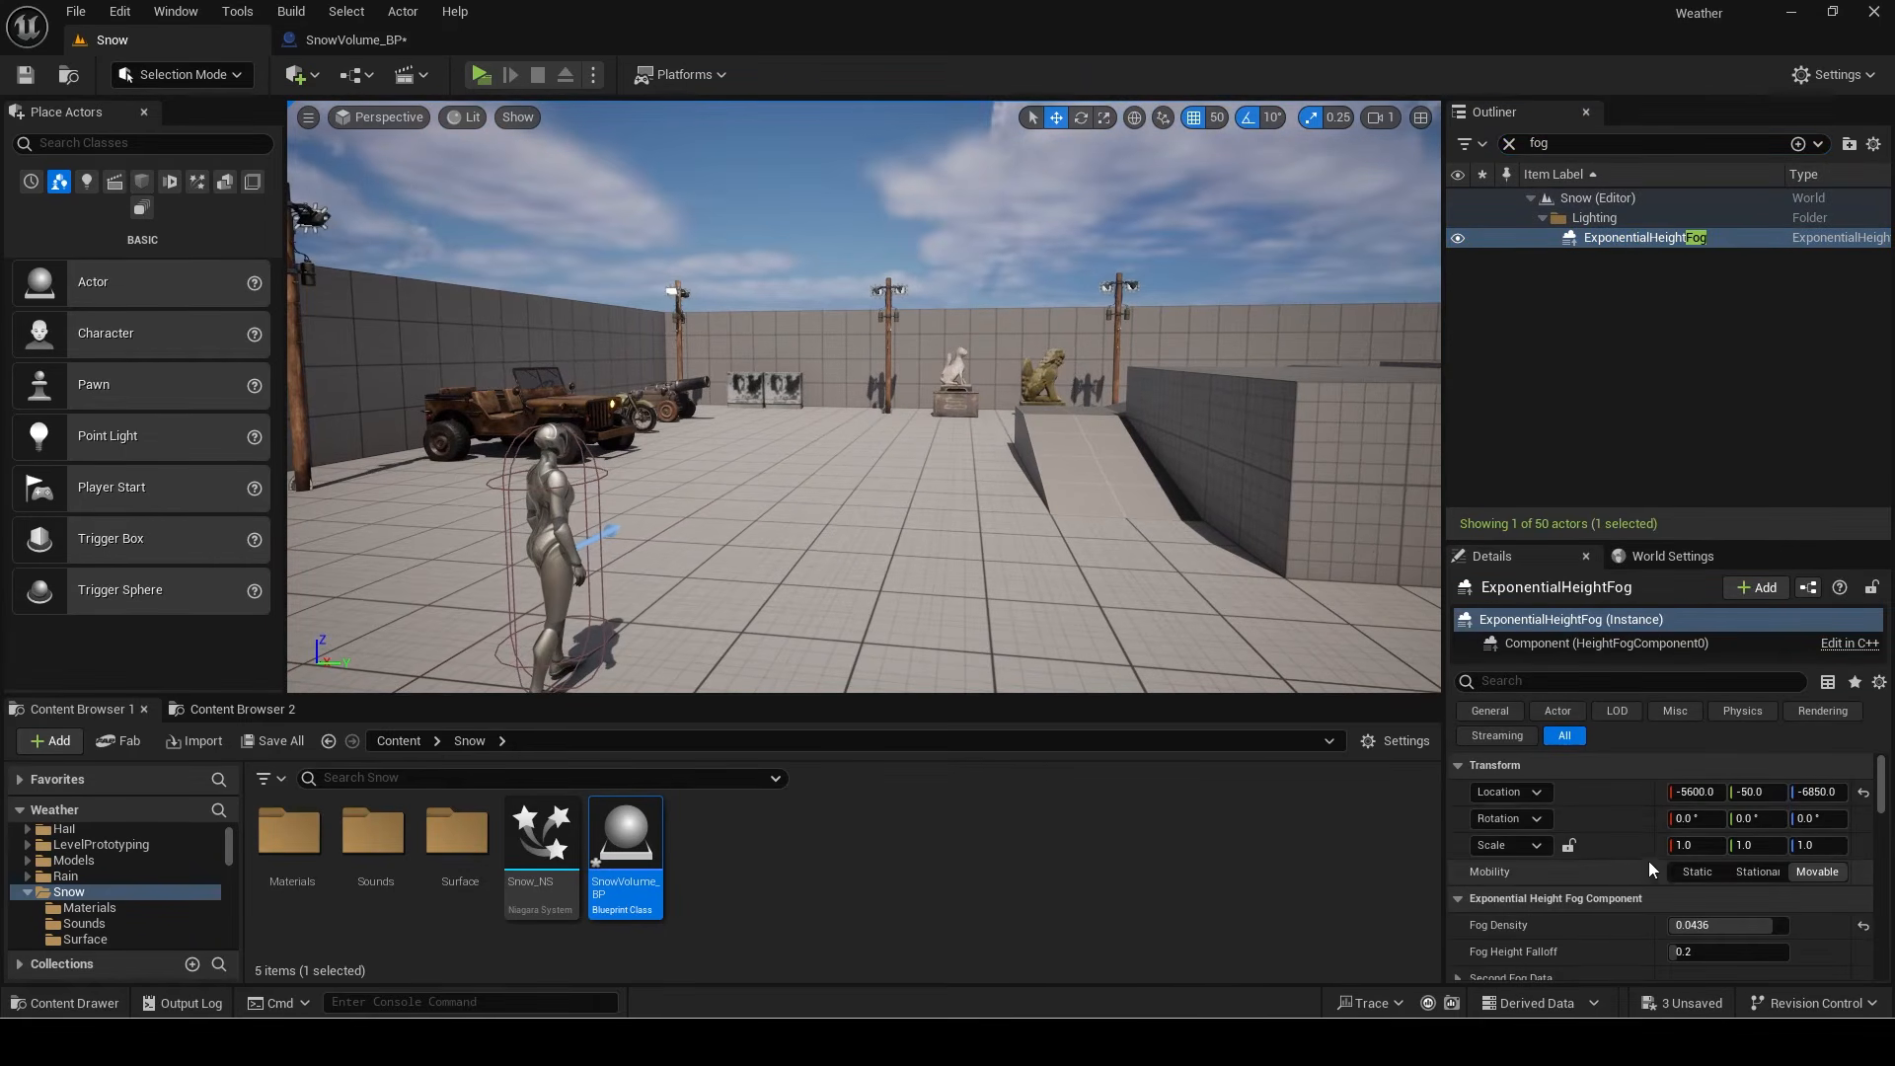
Step: Try fog densities of 4 and 5 on the ExponentialHeightFog actor and undo the changes
scroll(1648, 868, down, 2)
click(1725, 863)
text(5)
key(Return)
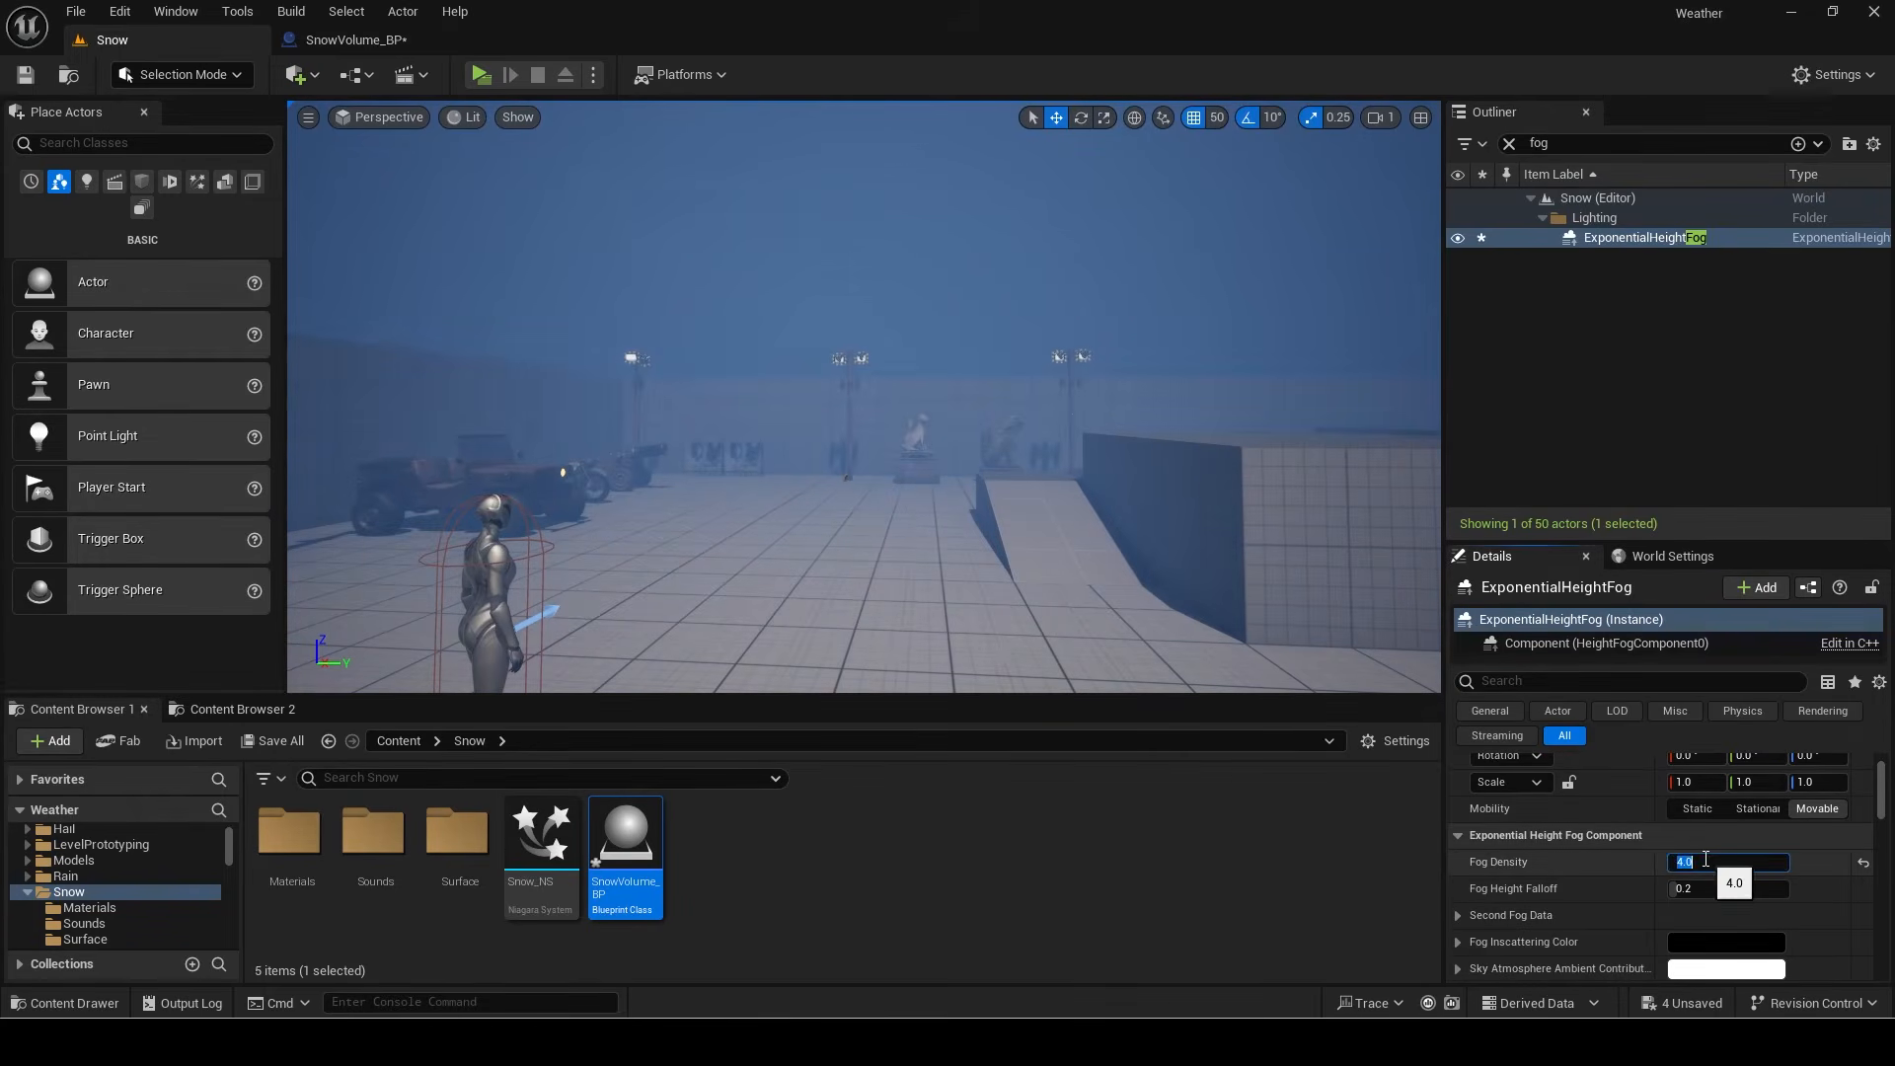
key(ctrl+z)
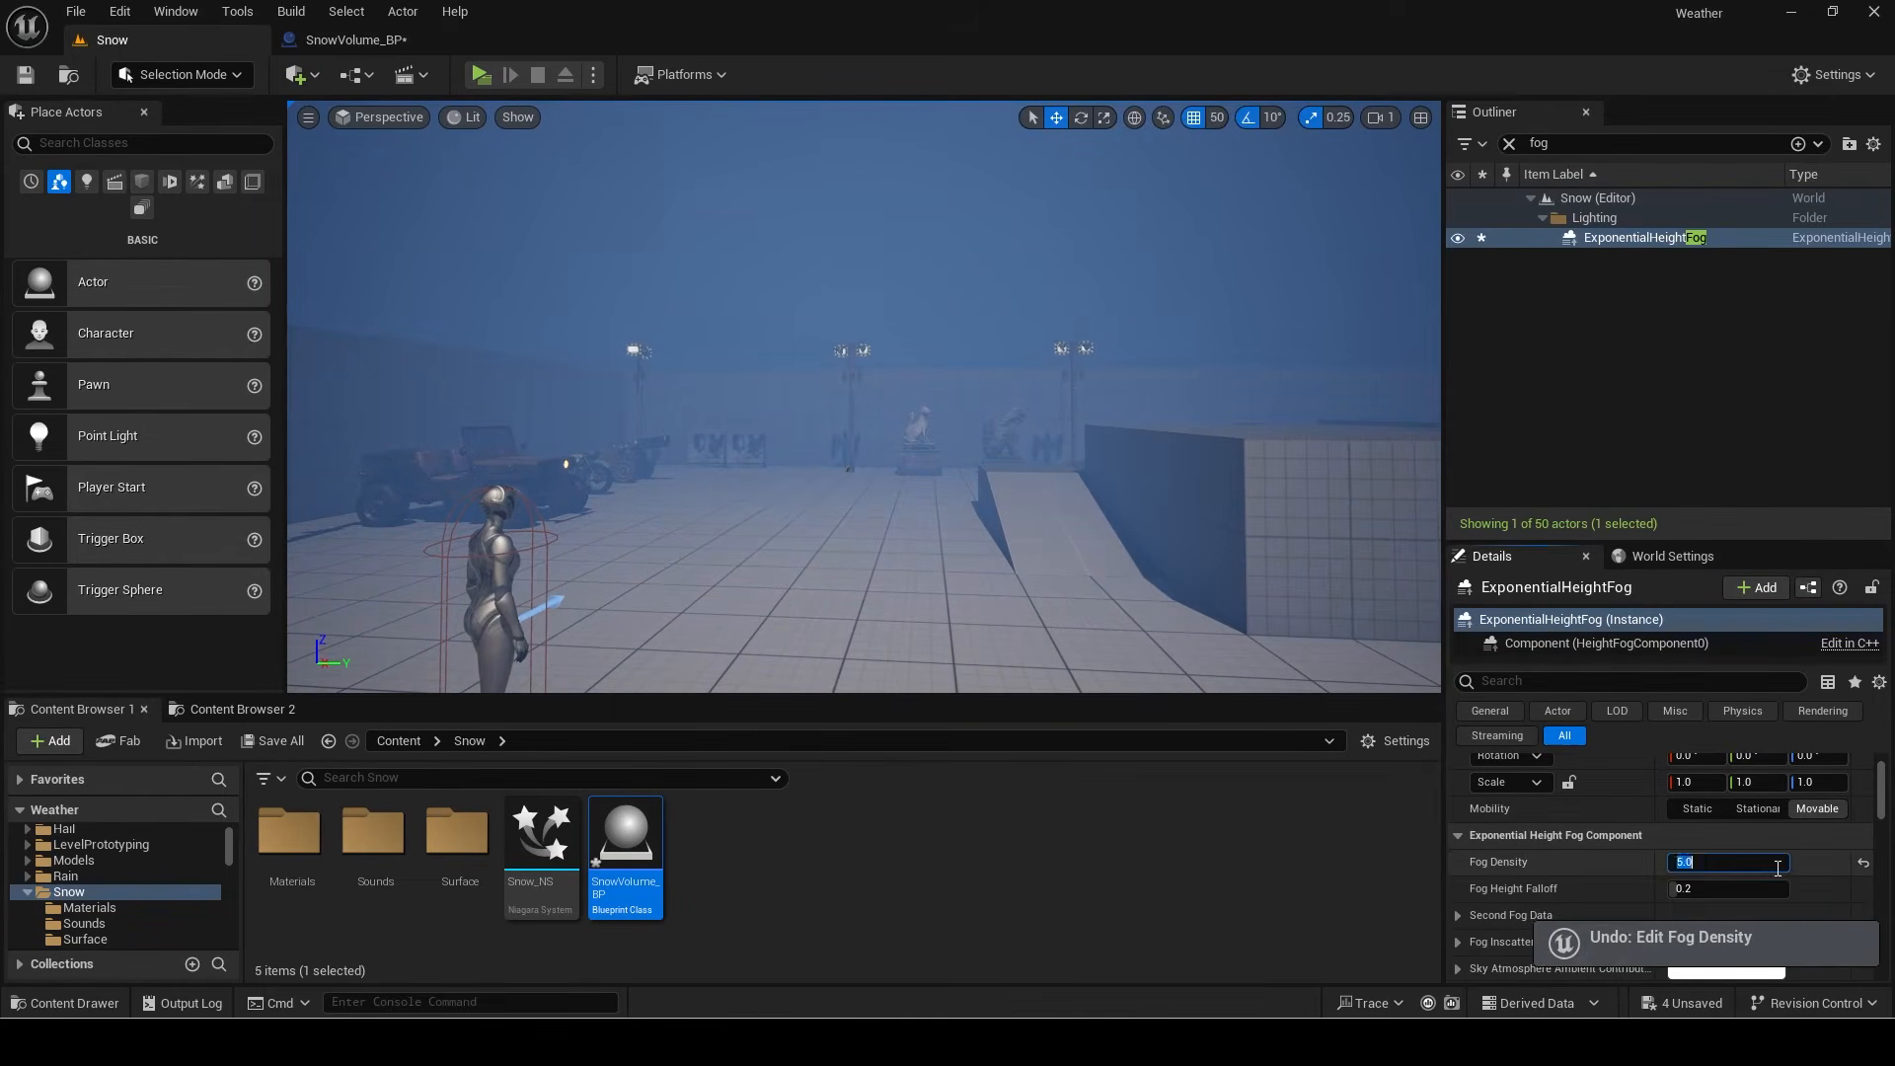
key(ctrl+z)
Step: In SnowVolume_BP, set the output range of the Map Range Clamped feeding Set Fog Density to 0.0436 through 3.0
click(355, 40)
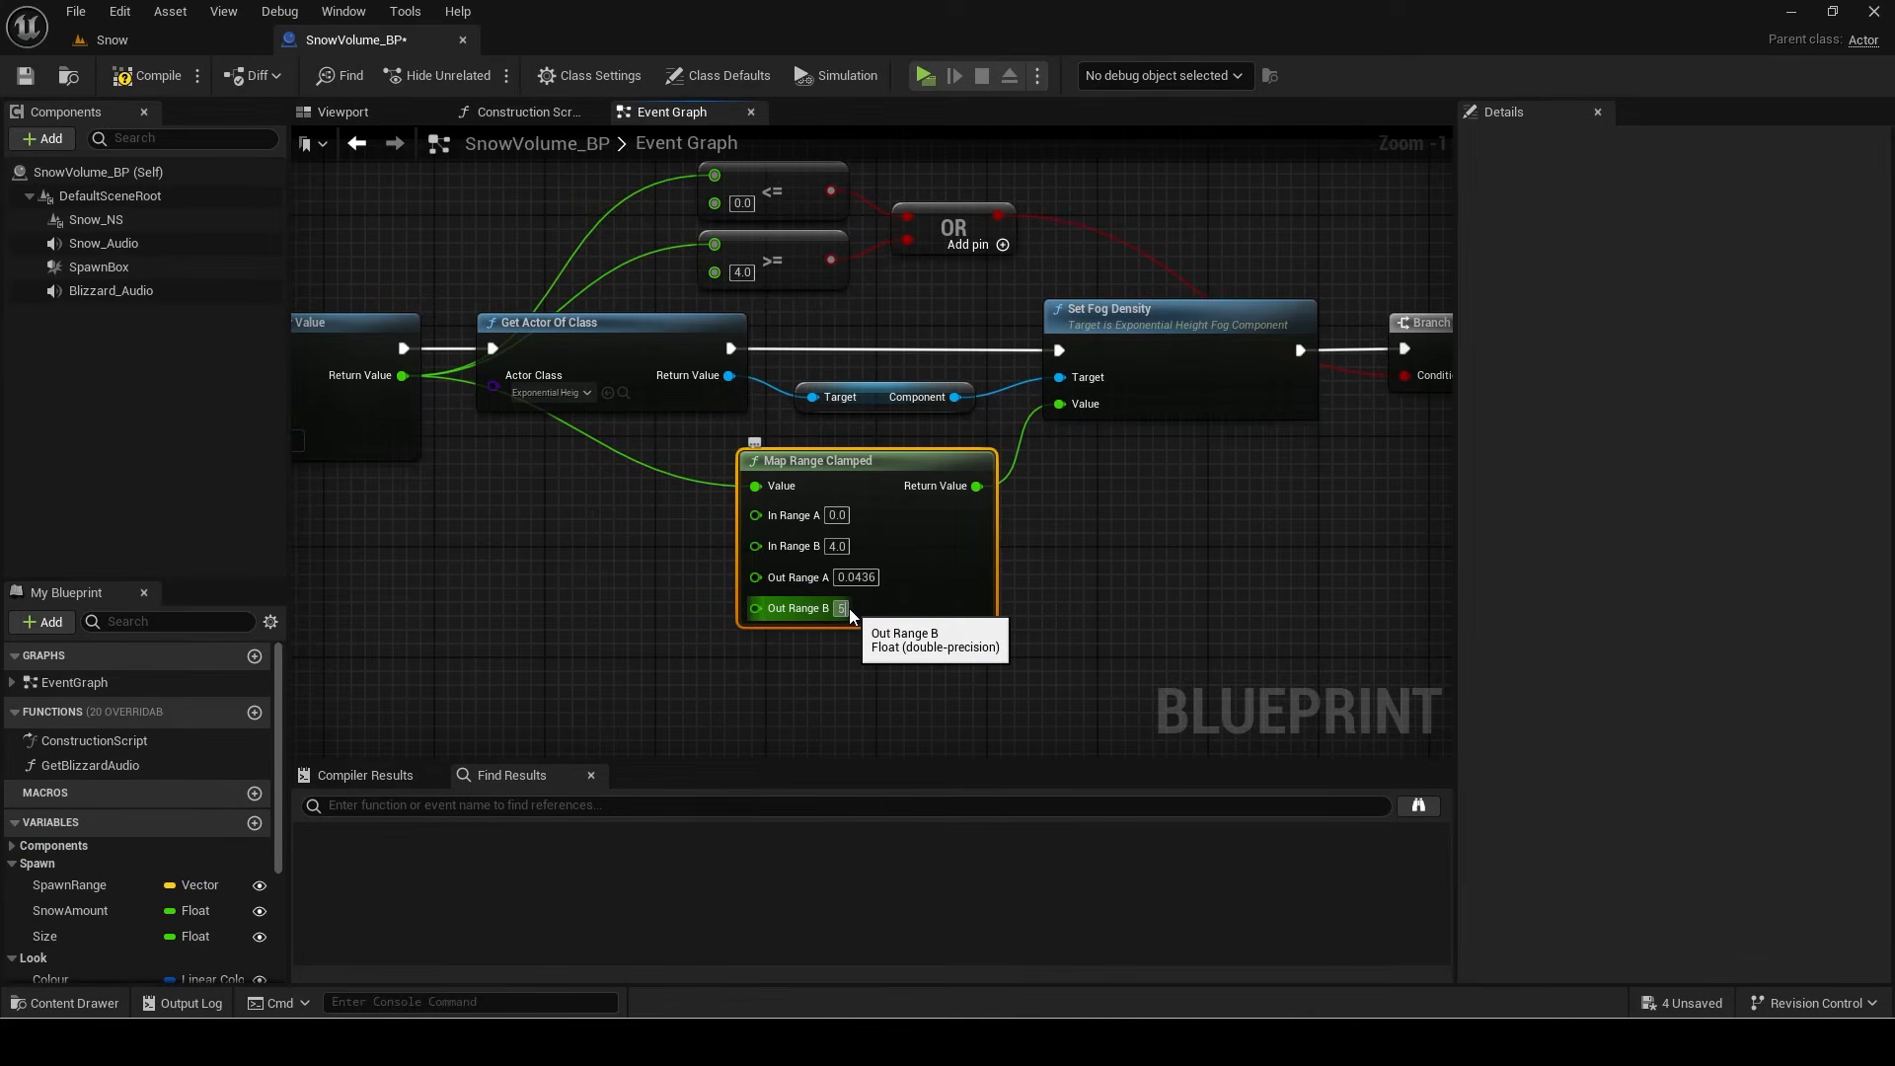
text(3)
key(Return)
Step: Widen the material settings comment box so it encloses the chain through Clear Timer by Function Name
scroll(932, 482, down, 1)
scroll(932, 491, down, 1)
right_drag(932, 491, 778, 470)
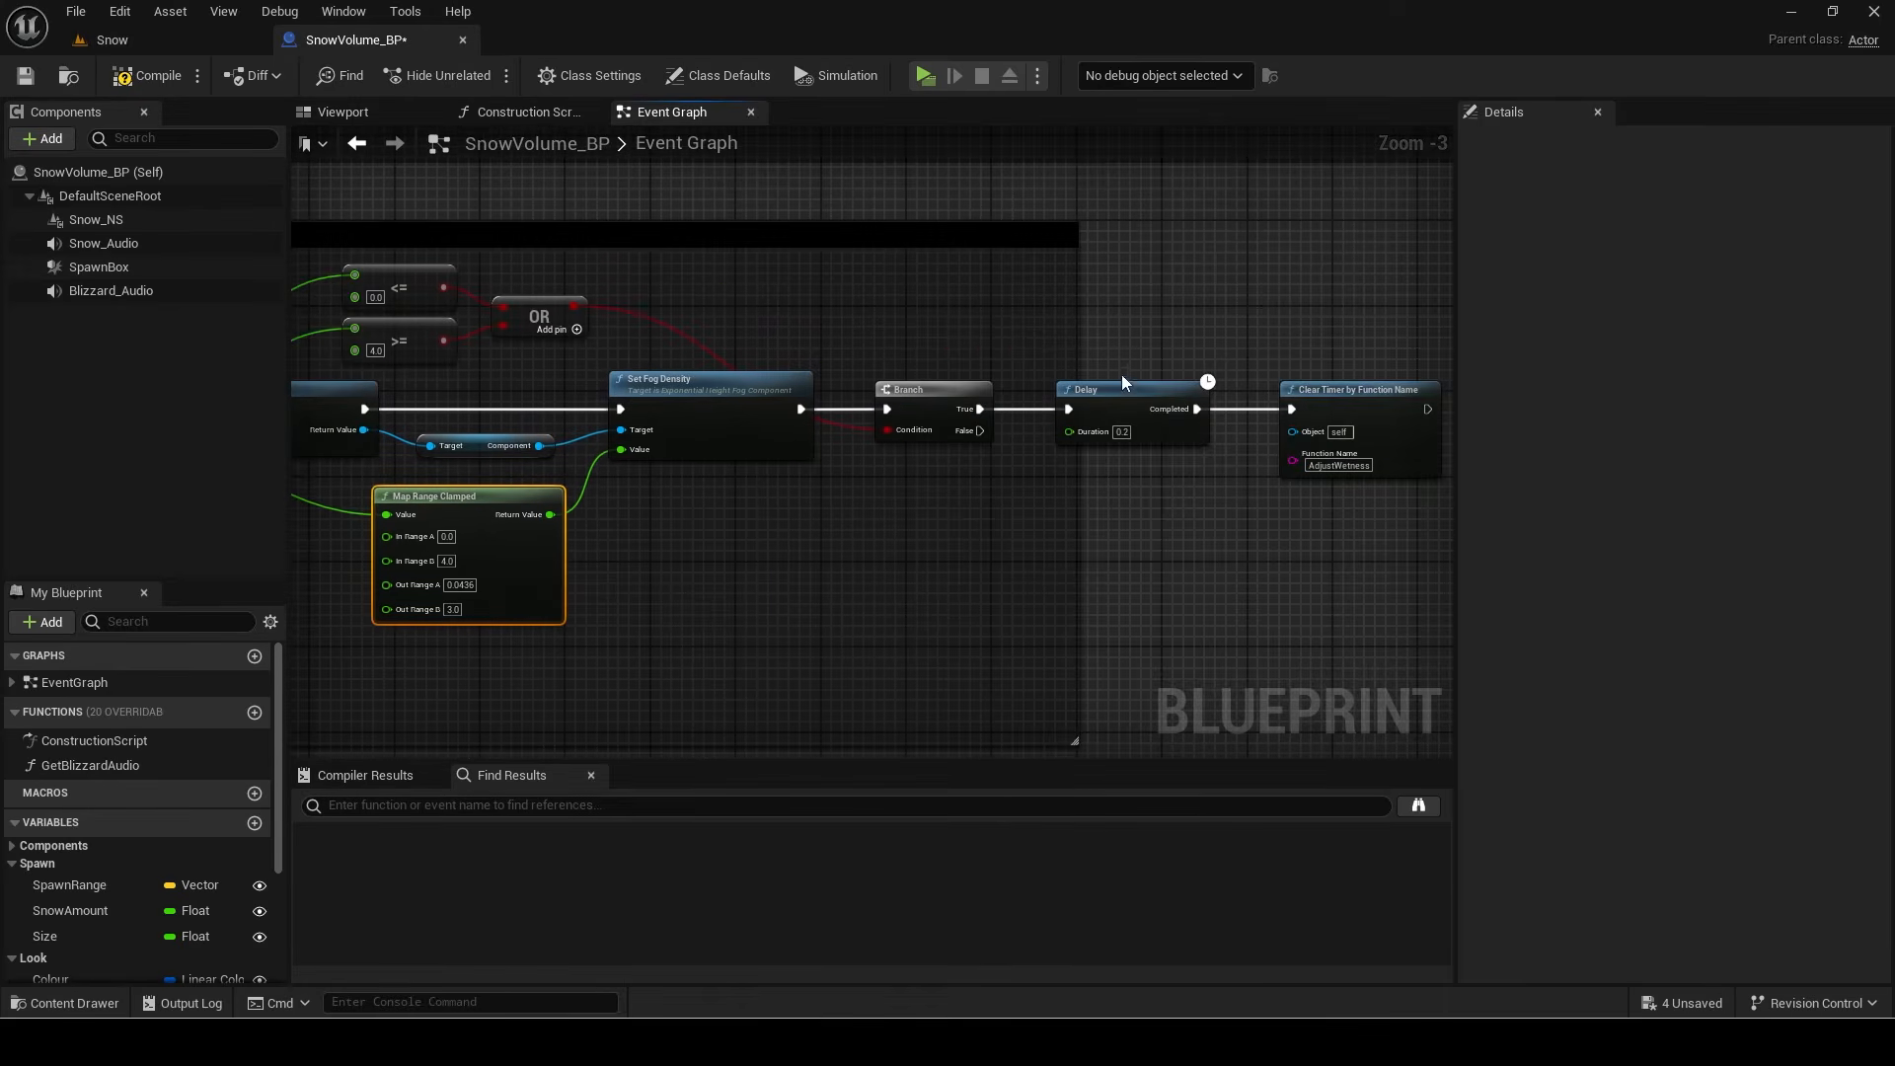
drag(1076, 355, 1449, 356)
scroll(1193, 369, down, 2)
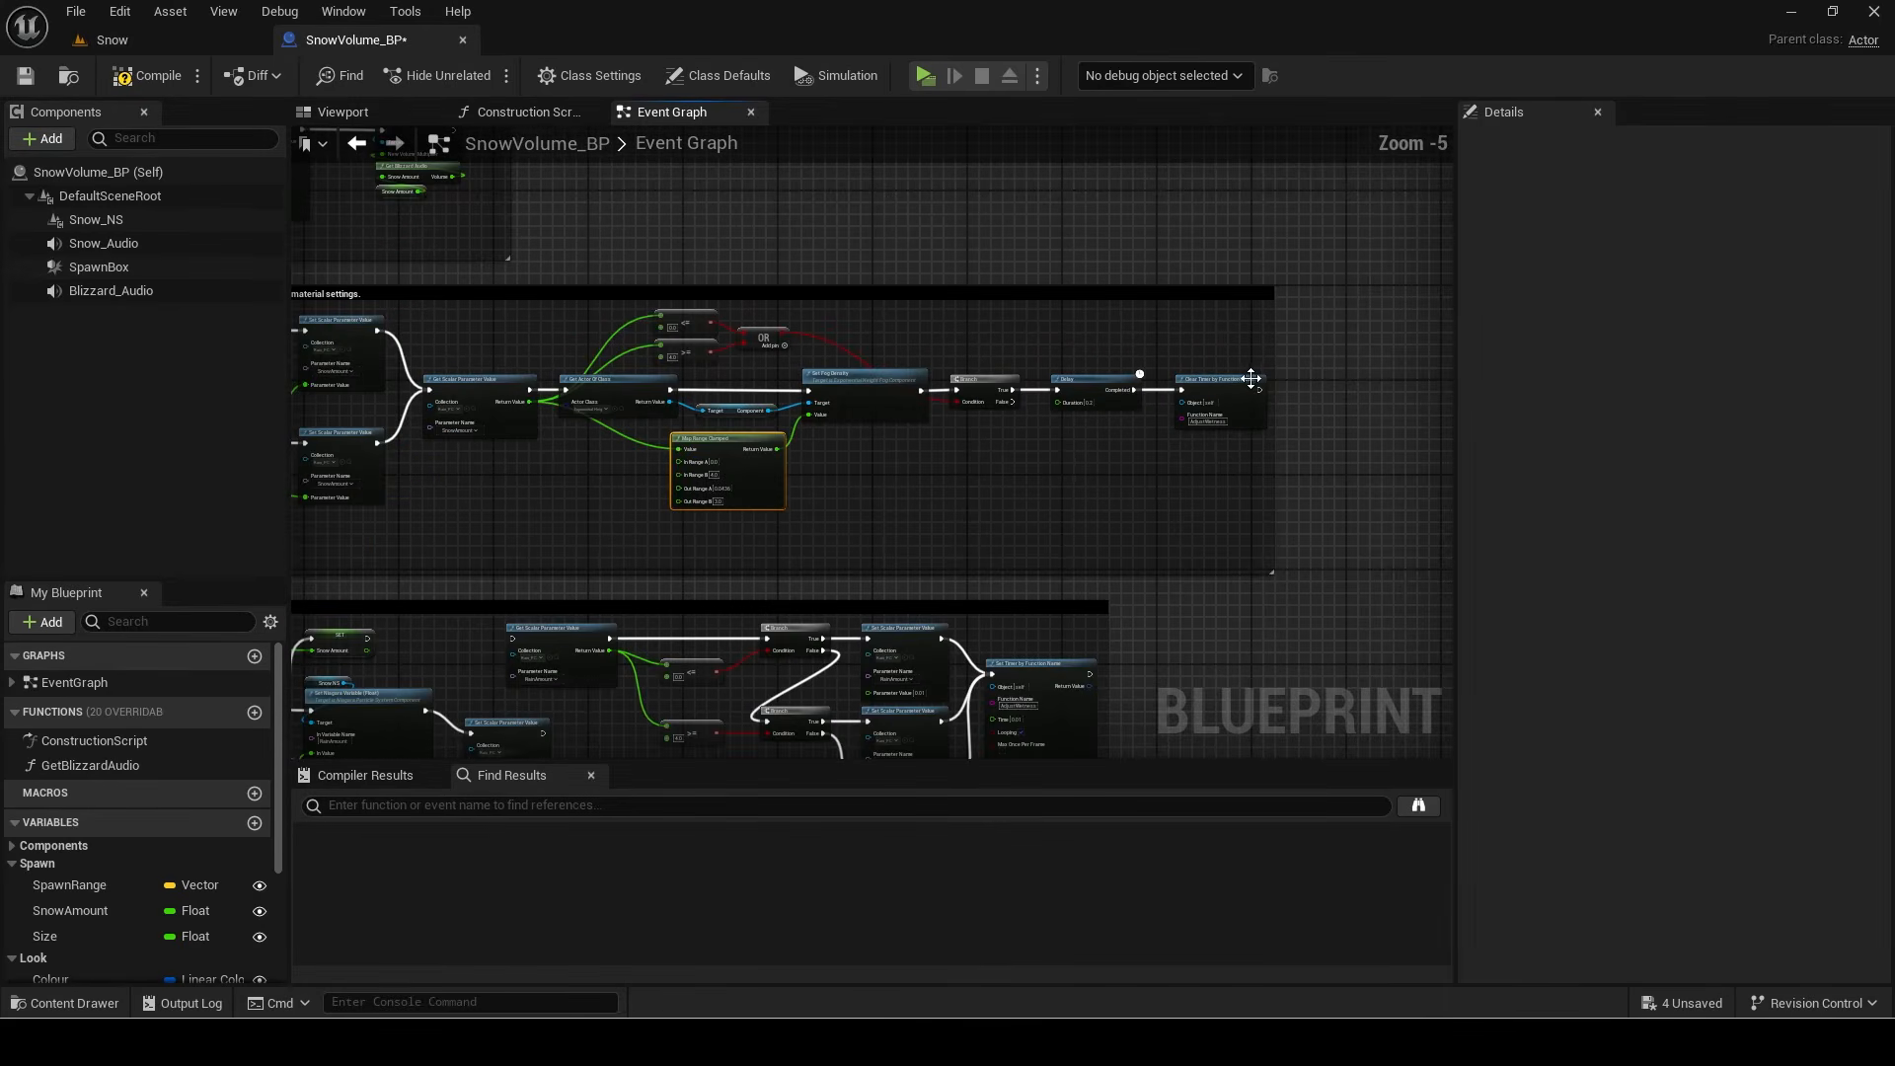
drag(1273, 358, 1287, 359)
Step: Replace the function name in Clear Timer by Function Name with the AdjustSnow event's name
right_drag(622, 350, 530, 385)
click(543, 337)
scroll(1190, 442, up, 3)
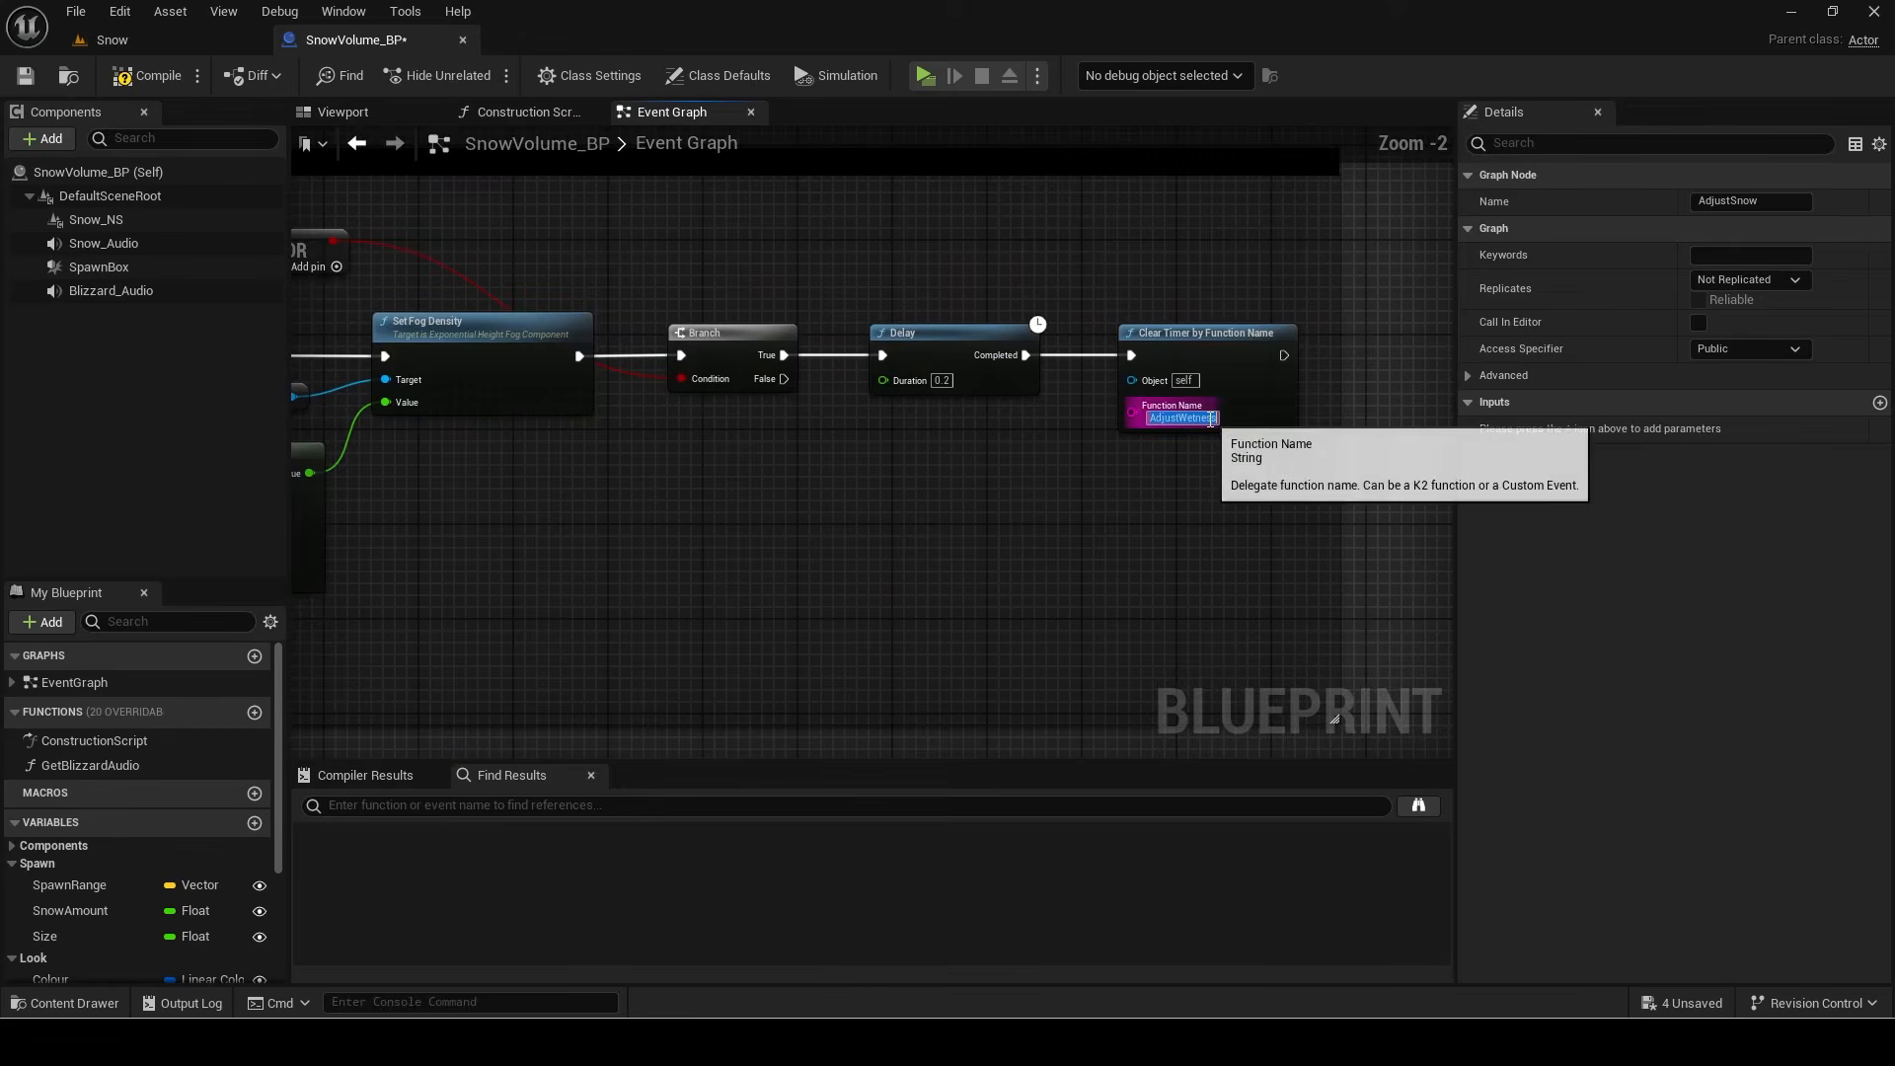
scroll(1265, 487, down, 1)
right_drag(1215, 482, 1323, 478)
Step: Rename the SetRain timeline to SetSnow and the SetRainVolume timeline to SetSnowVolume
scroll(678, 528, down, 2)
right_drag(678, 527, 974, 500)
right_drag(606, 601, 986, 309)
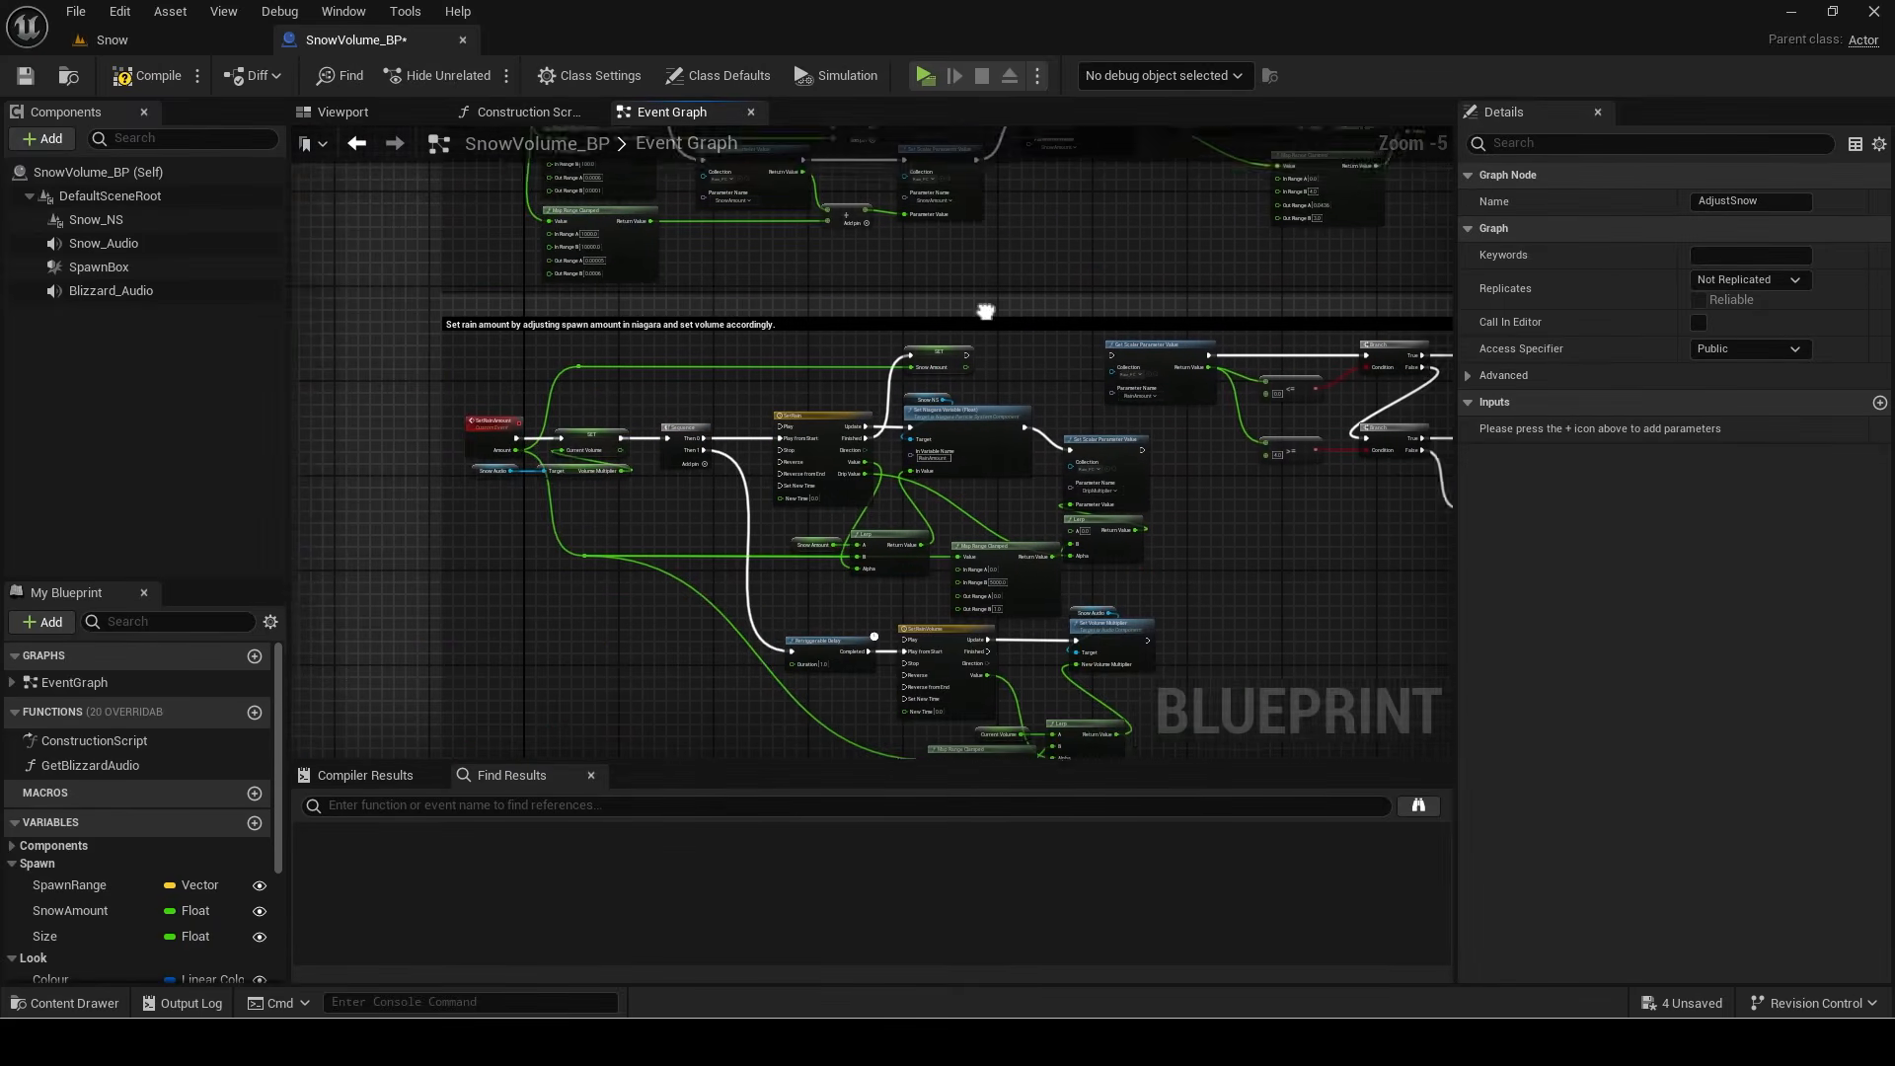
scroll(548, 493, up, 2)
scroll(825, 512, down, 1)
right_drag(825, 512, 685, 399)
scroll(691, 380, up, 2)
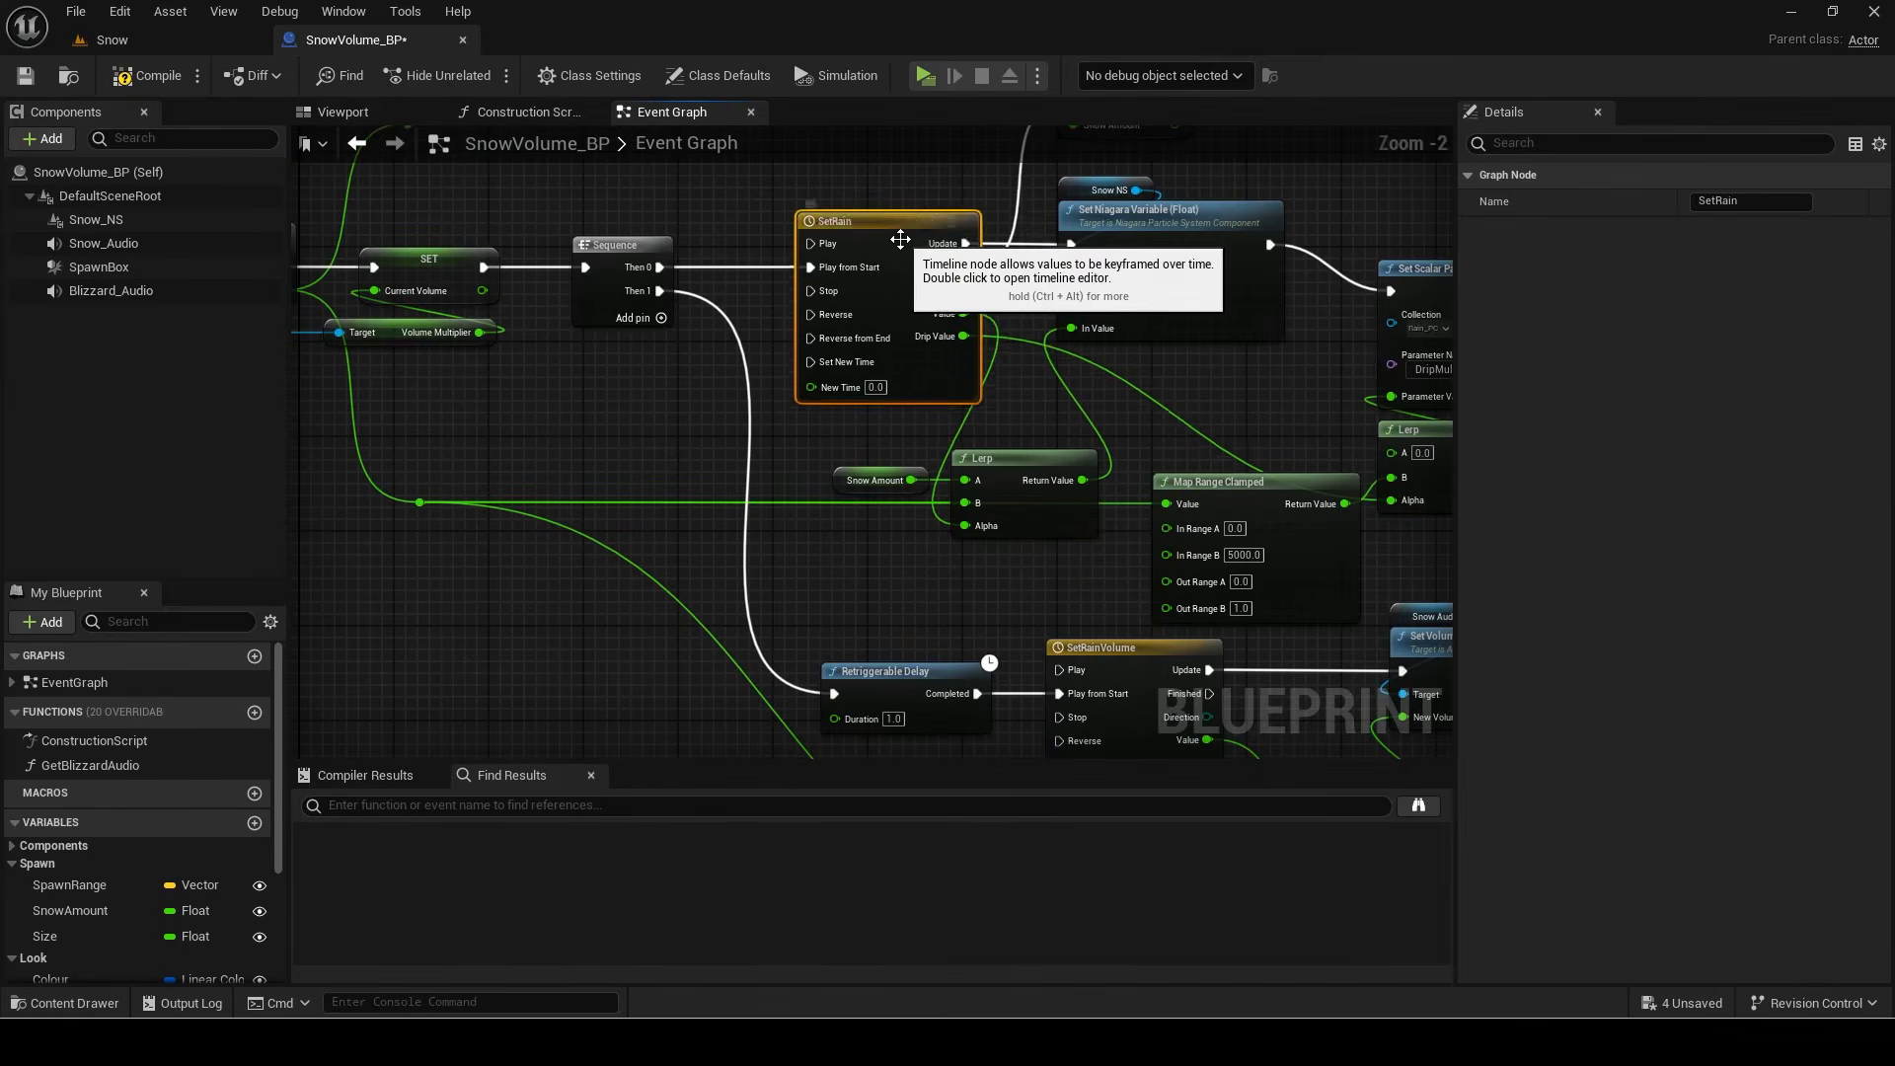
click(1103, 656)
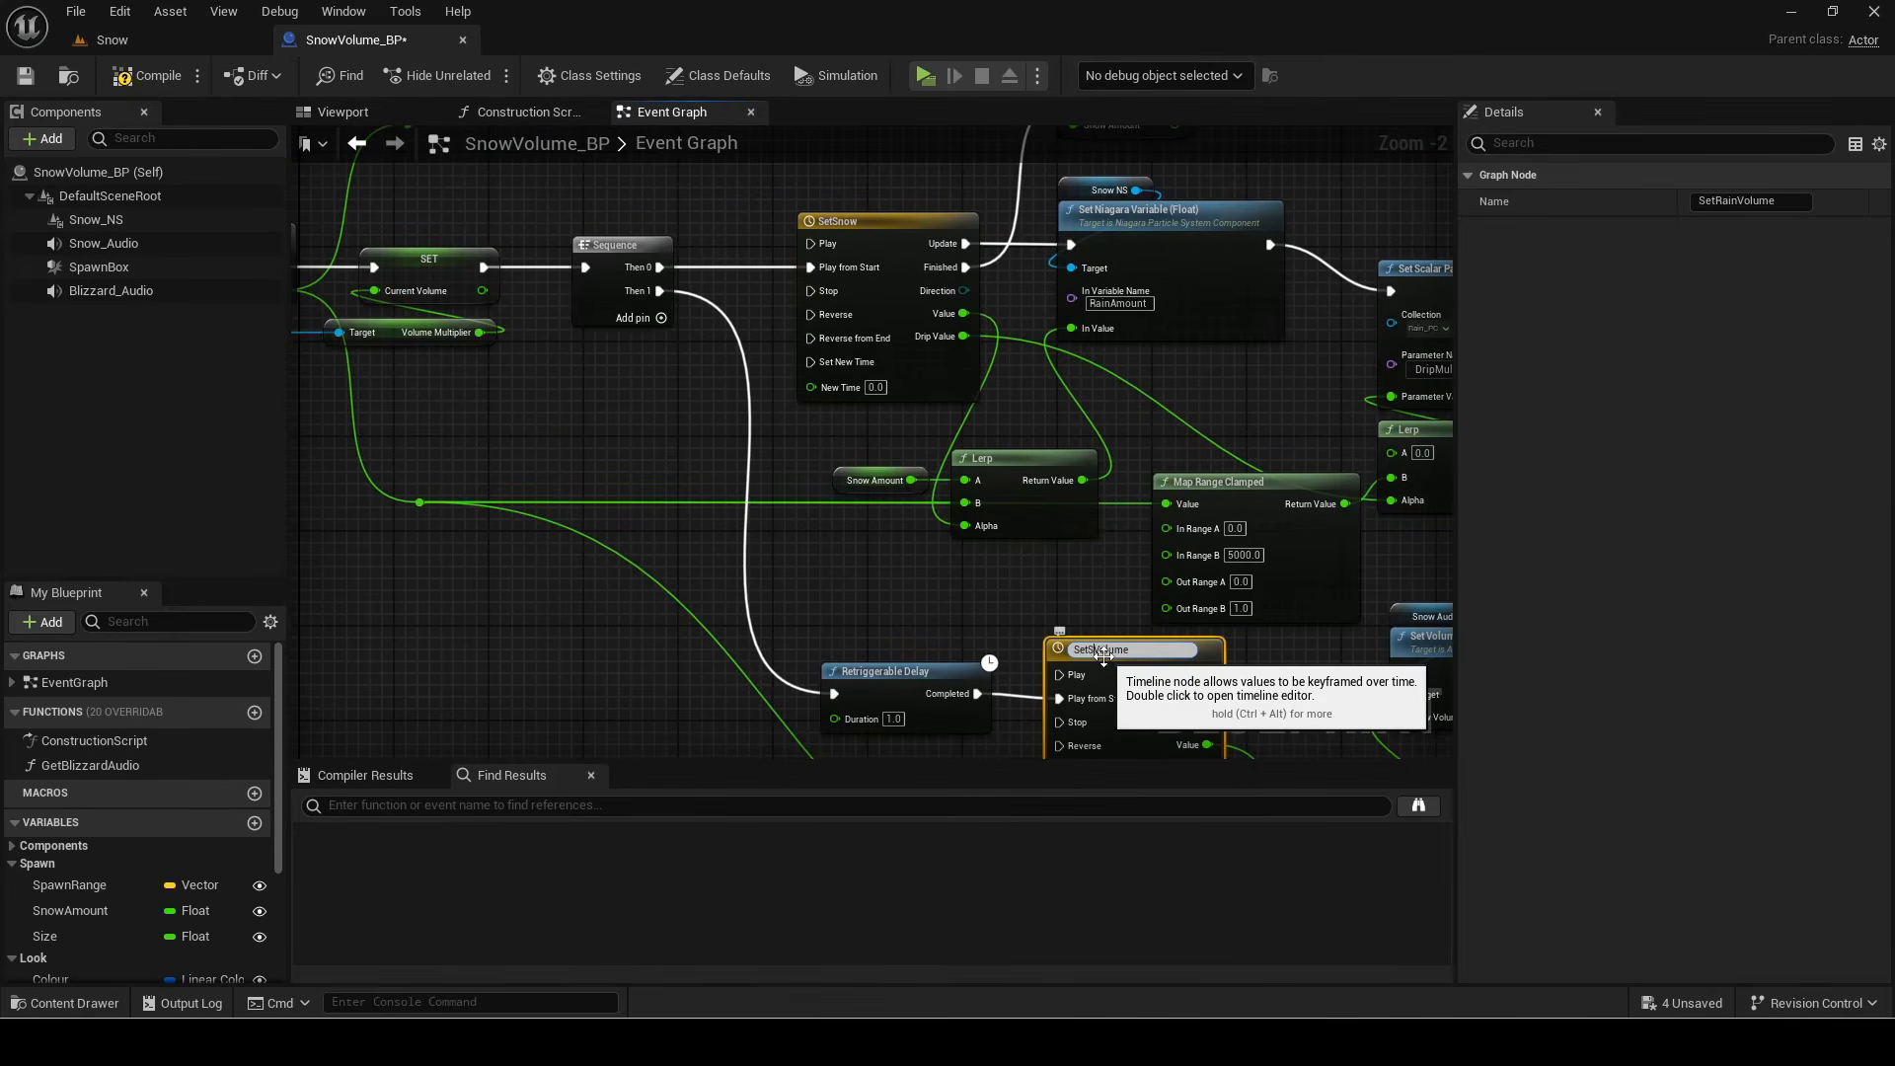
text(now)
Step: Delete the drip multiplier's Set Scalar Parameter Value, Lerp and Map Range Clamped nodes
scroll(1104, 656, down, 1)
right_drag(1422, 347, 1023, 334)
drag(1075, 317, 902, 525)
key(Delete)
click(780, 519)
key(Delete)
Step: Set the Niagara float variable name to SnowAmount and connect the Snow Amount setter's execution to Get Scalar Parameter Value
right_drag(720, 406, 835, 547)
scroll(780, 508, up, 1)
text(Snow)
drag(846, 292, 1151, 294)
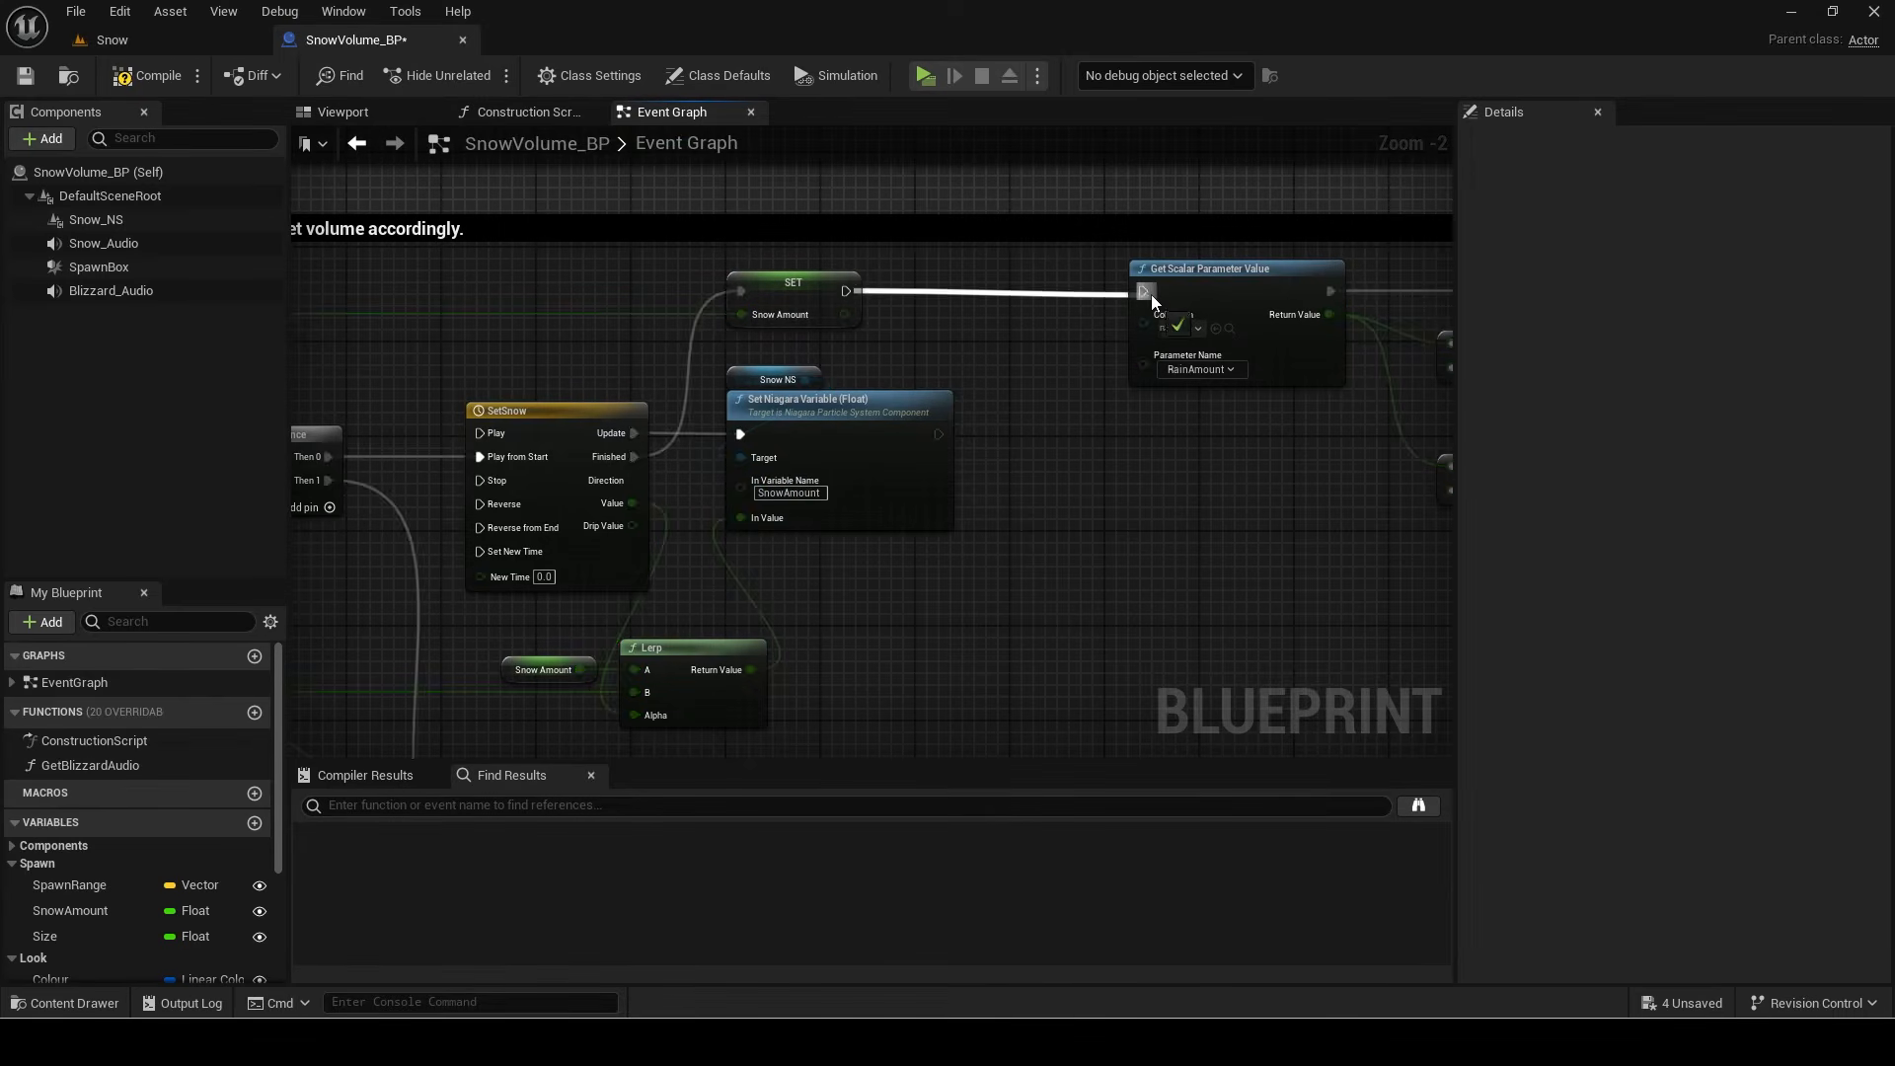
Step: Move the Get Scalar Parameter Value chain closer to the Snow Amount setter and choose SnowAmount as its parameter
scroll(1151, 295, down, 2)
right_drag(1151, 294, 841, 310)
drag(810, 290, 1451, 513)
drag(583, 302, 467, 306)
scroll(428, 365, up, 1)
click(428, 366)
click(426, 422)
Step: Tidy the moved nodes and adjust the edges of the comment box around the snow amount section
drag(556, 353, 508, 351)
scroll(508, 351, down, 1)
right_drag(503, 345, 807, 341)
shift+drag(565, 287, 565, 272)
right_drag(565, 271, 464, 286)
mouse_move(817, 265)
mouse_down()
mouse_move(816, 250)
mouse_move(816, 290)
mouse_up()
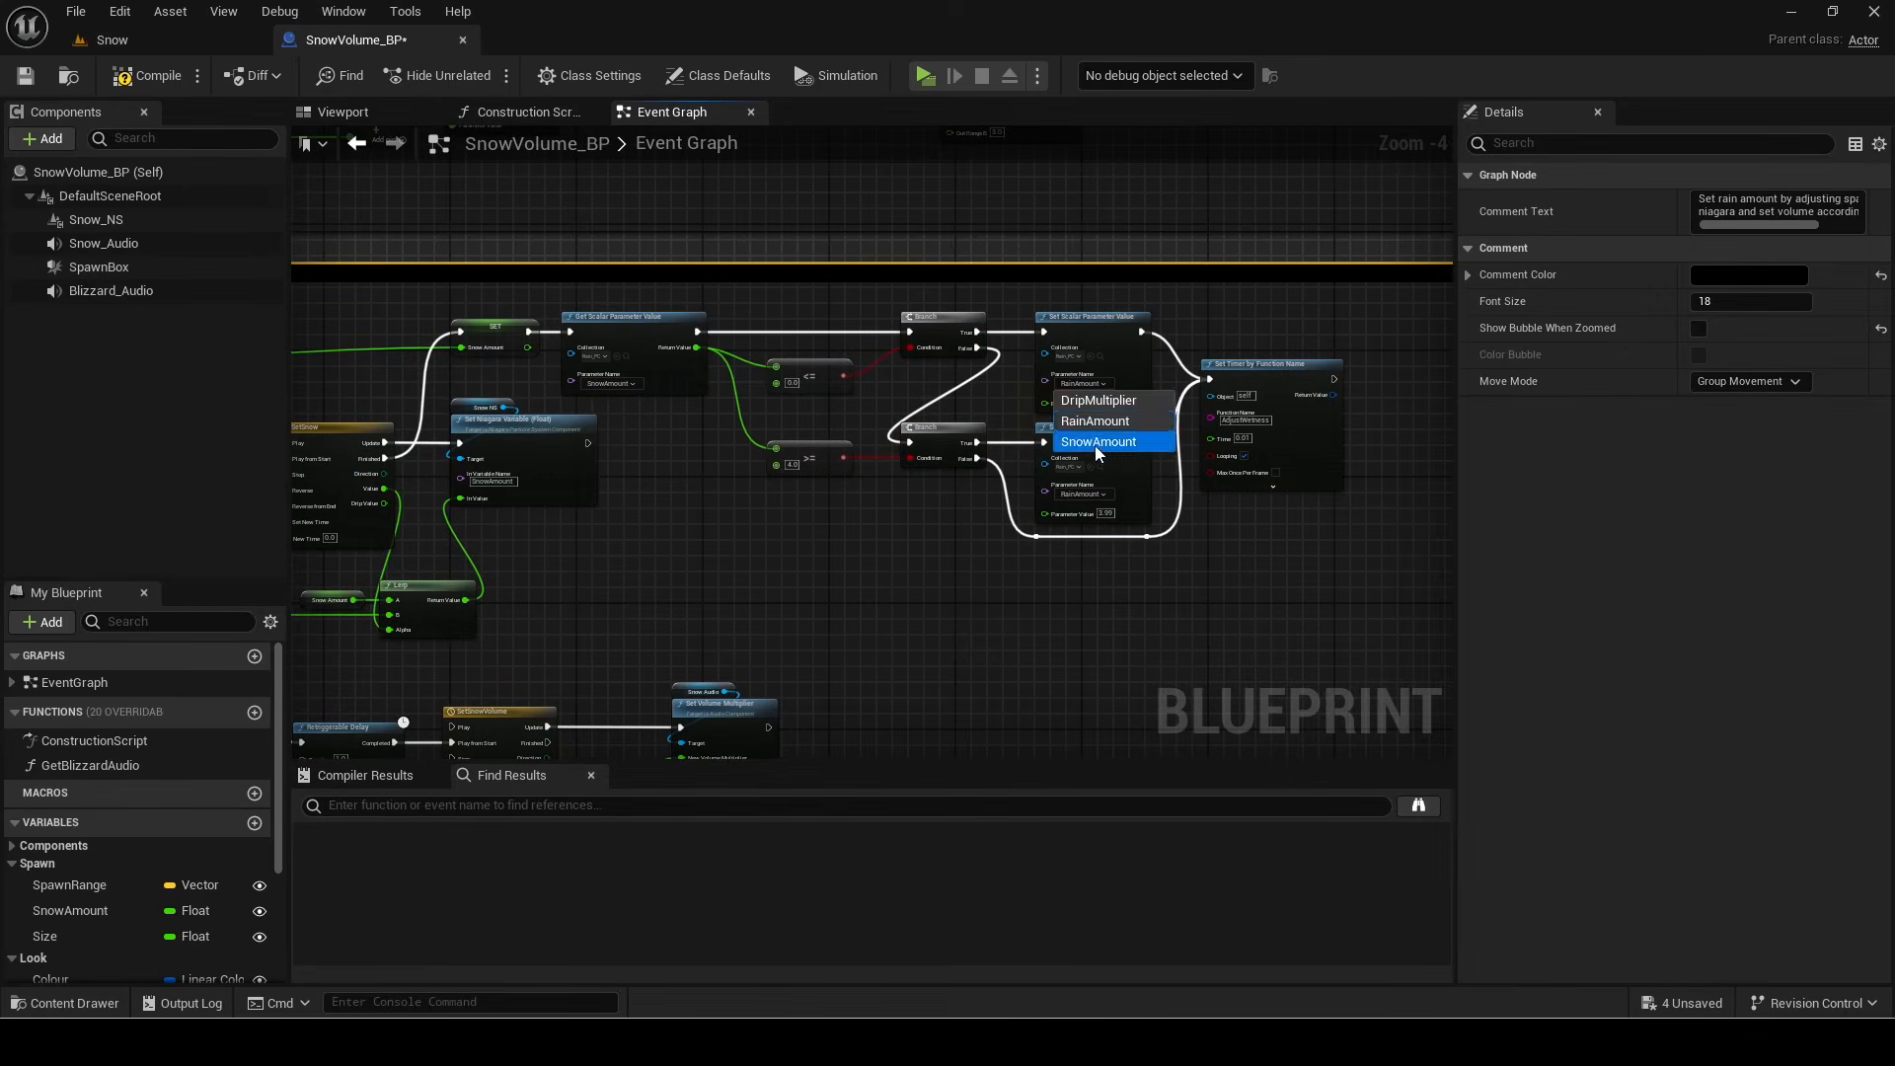
Step: Choose SnowAmount for both Set Scalar Parameter Value nodes and set the Set Timer function name to AdjustSnow
click(1099, 553)
right_drag(1240, 420, 1251, 435)
drag(1251, 435, 1315, 443)
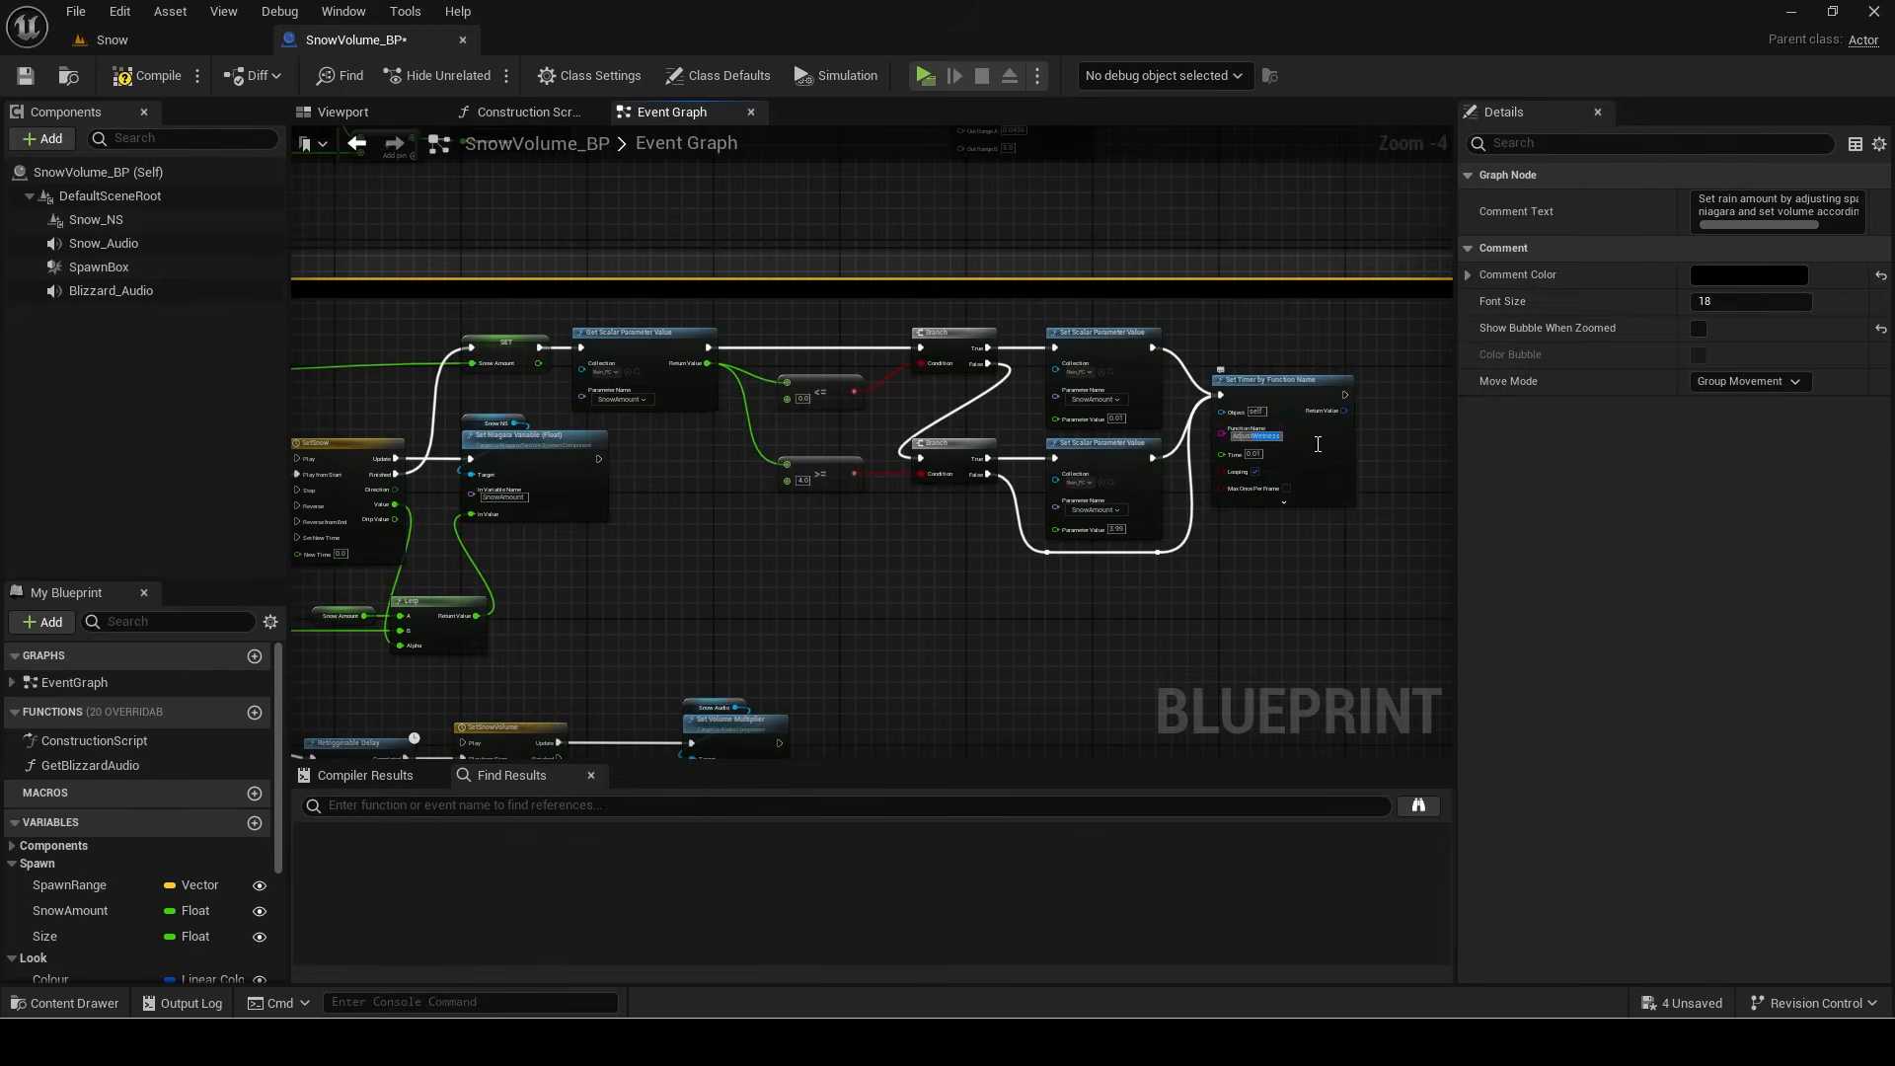
Step: Delete the Map Range Clamped node that feeds the Lerp of the SetSnowVolume timeline
right_drag(950, 509, 1235, 271)
right_drag(992, 566, 1027, 466)
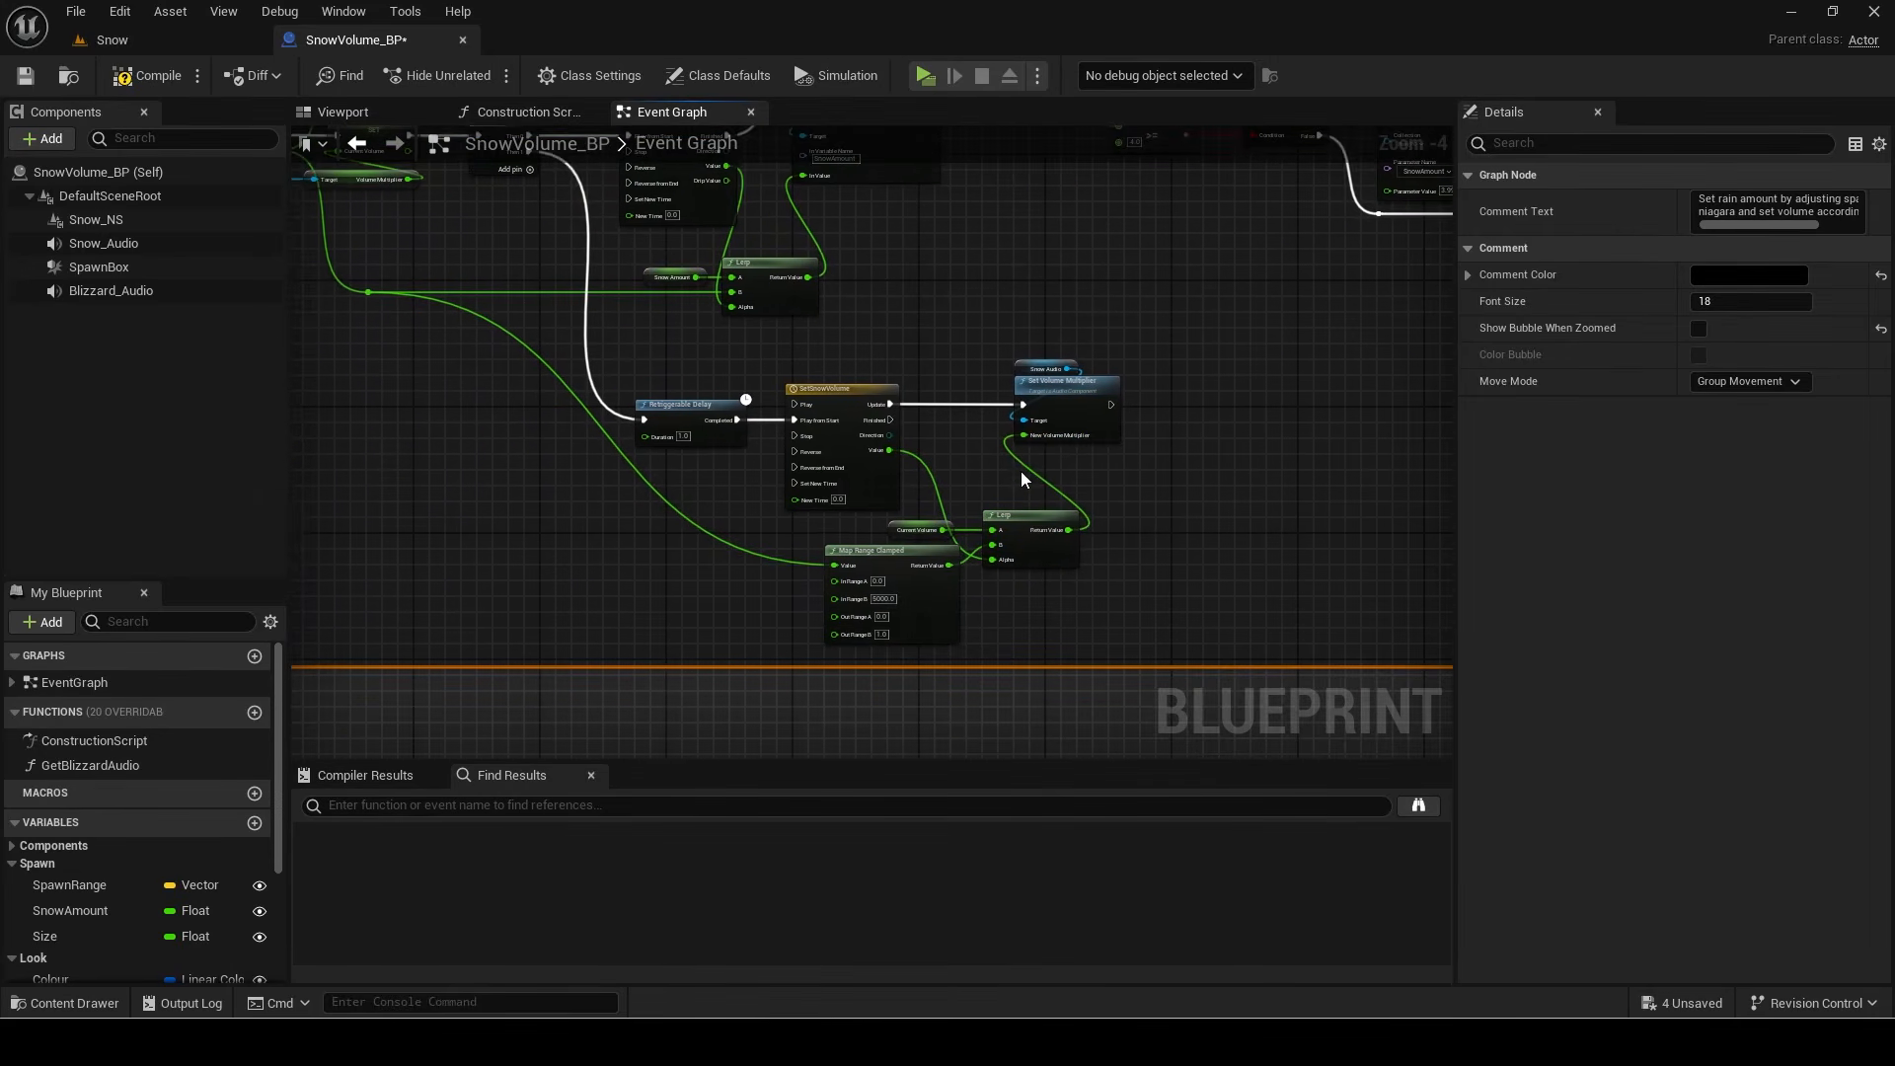
scroll(968, 499, up, 1)
click(903, 559)
key(Delete)
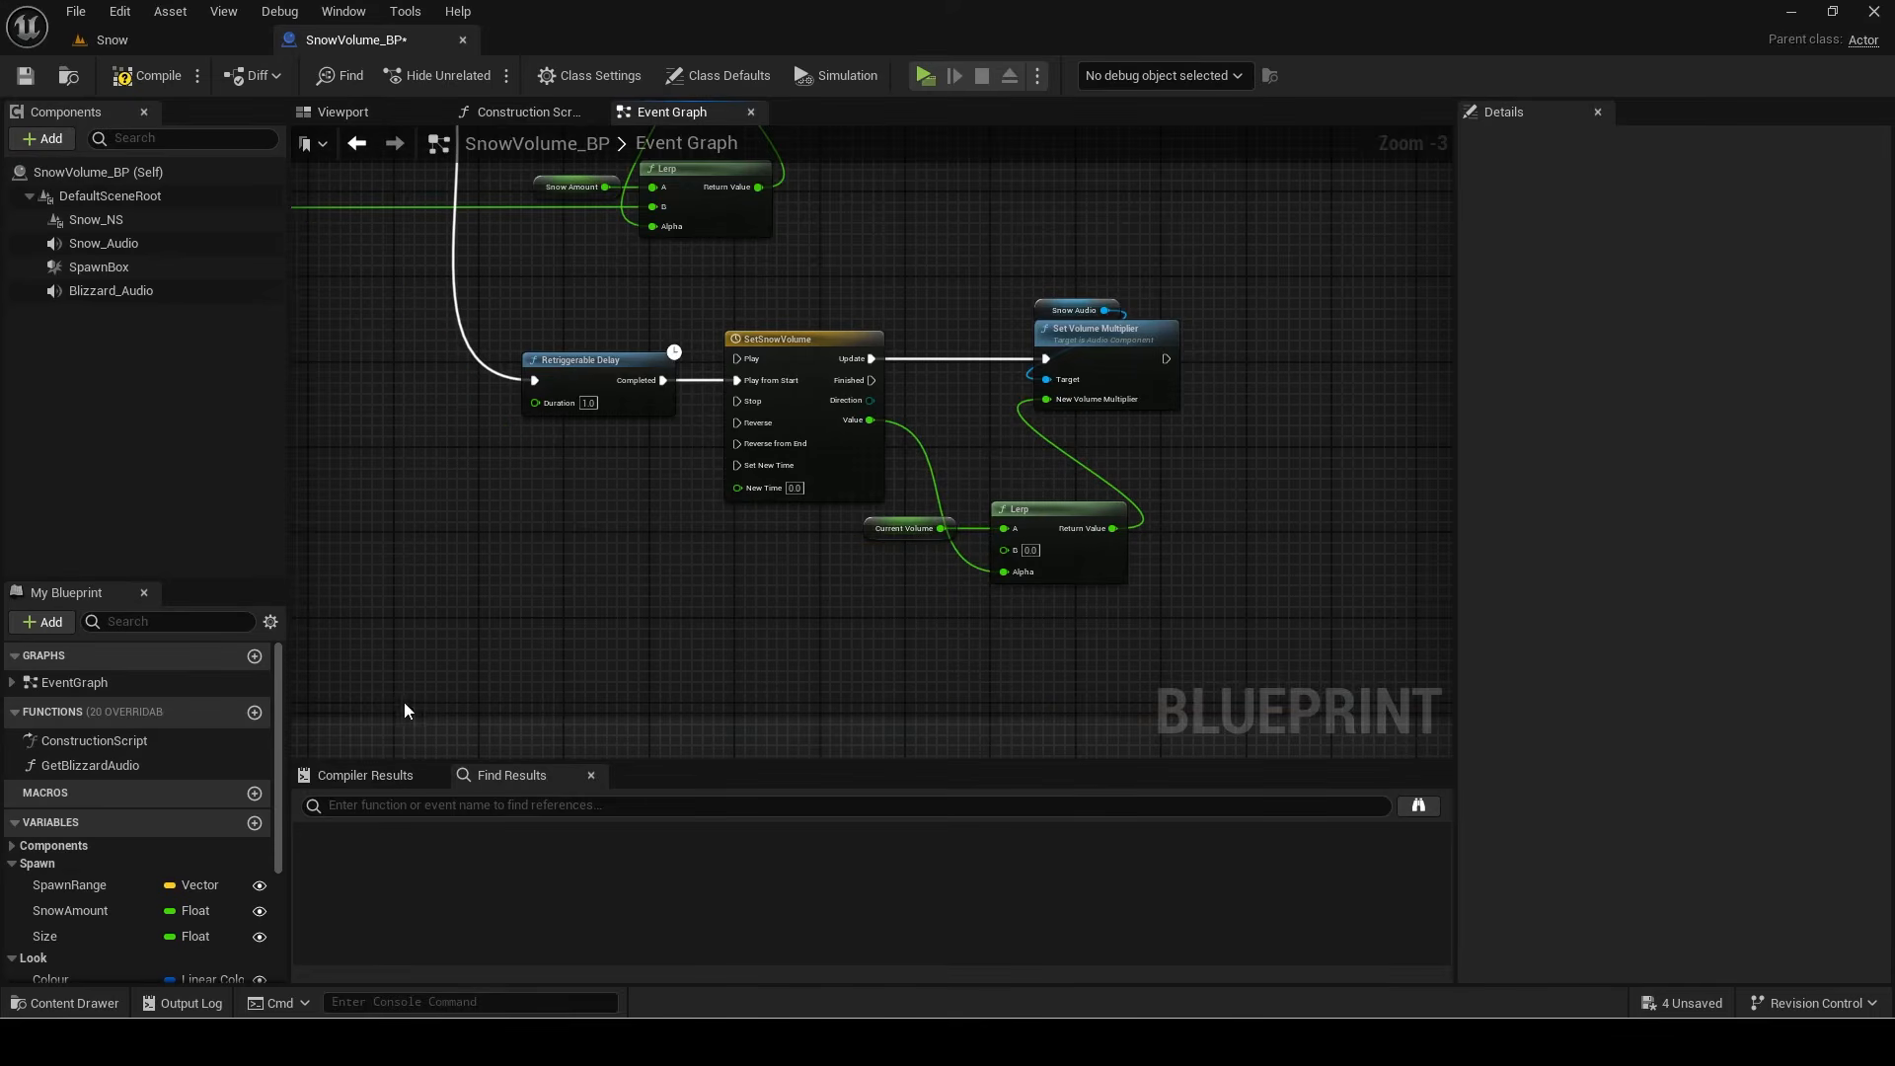
Step: Add a GetBlizzardAudio call, wiring its Volume to the Lerp's B input and the event's amount to its Snow Amount
drag(158, 765, 834, 583)
drag(981, 603, 1020, 547)
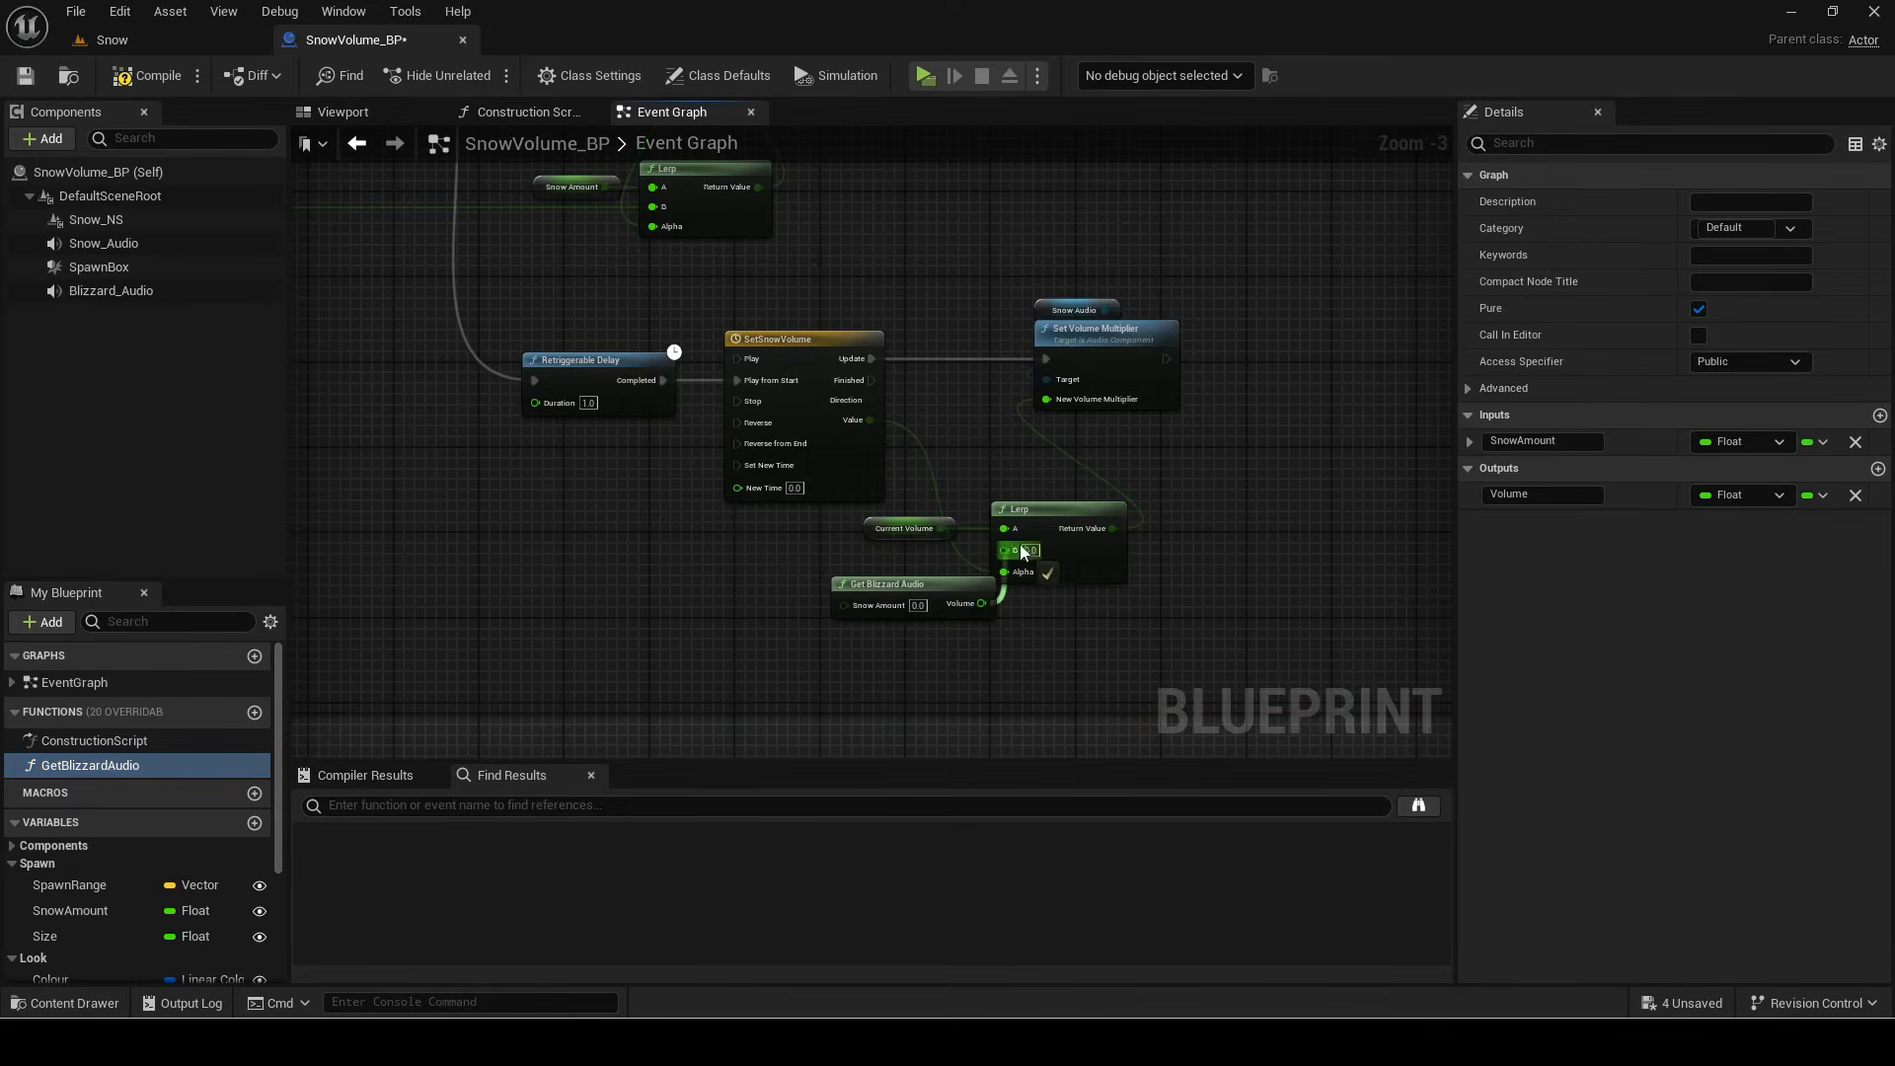
scroll(826, 578, down, 1)
drag(826, 579, 580, 304)
Step: Shrink the comment box to fit the snow amount and volume nodes, and compile the blueprint
right_drag(1128, 558, 917, 524)
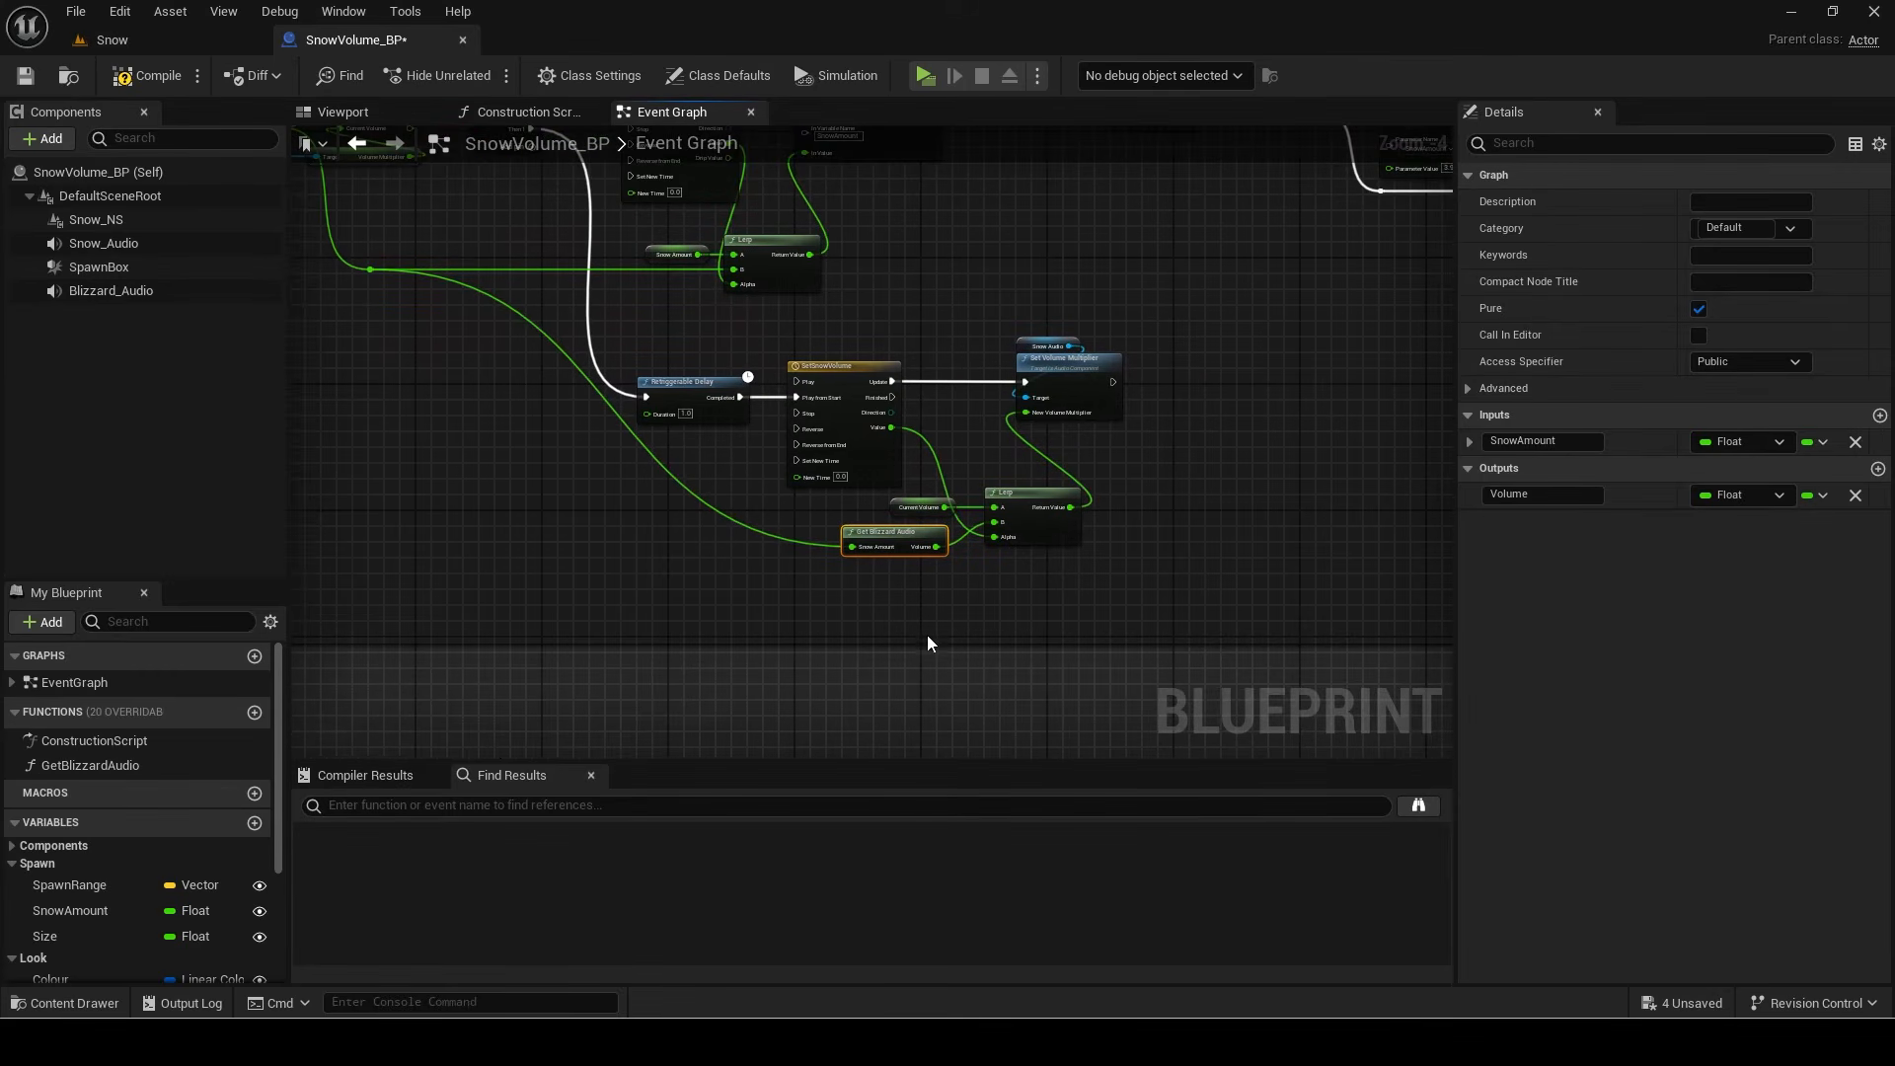
drag(933, 623, 942, 588)
right_drag(944, 336, 902, 496)
scroll(904, 490, down, 3)
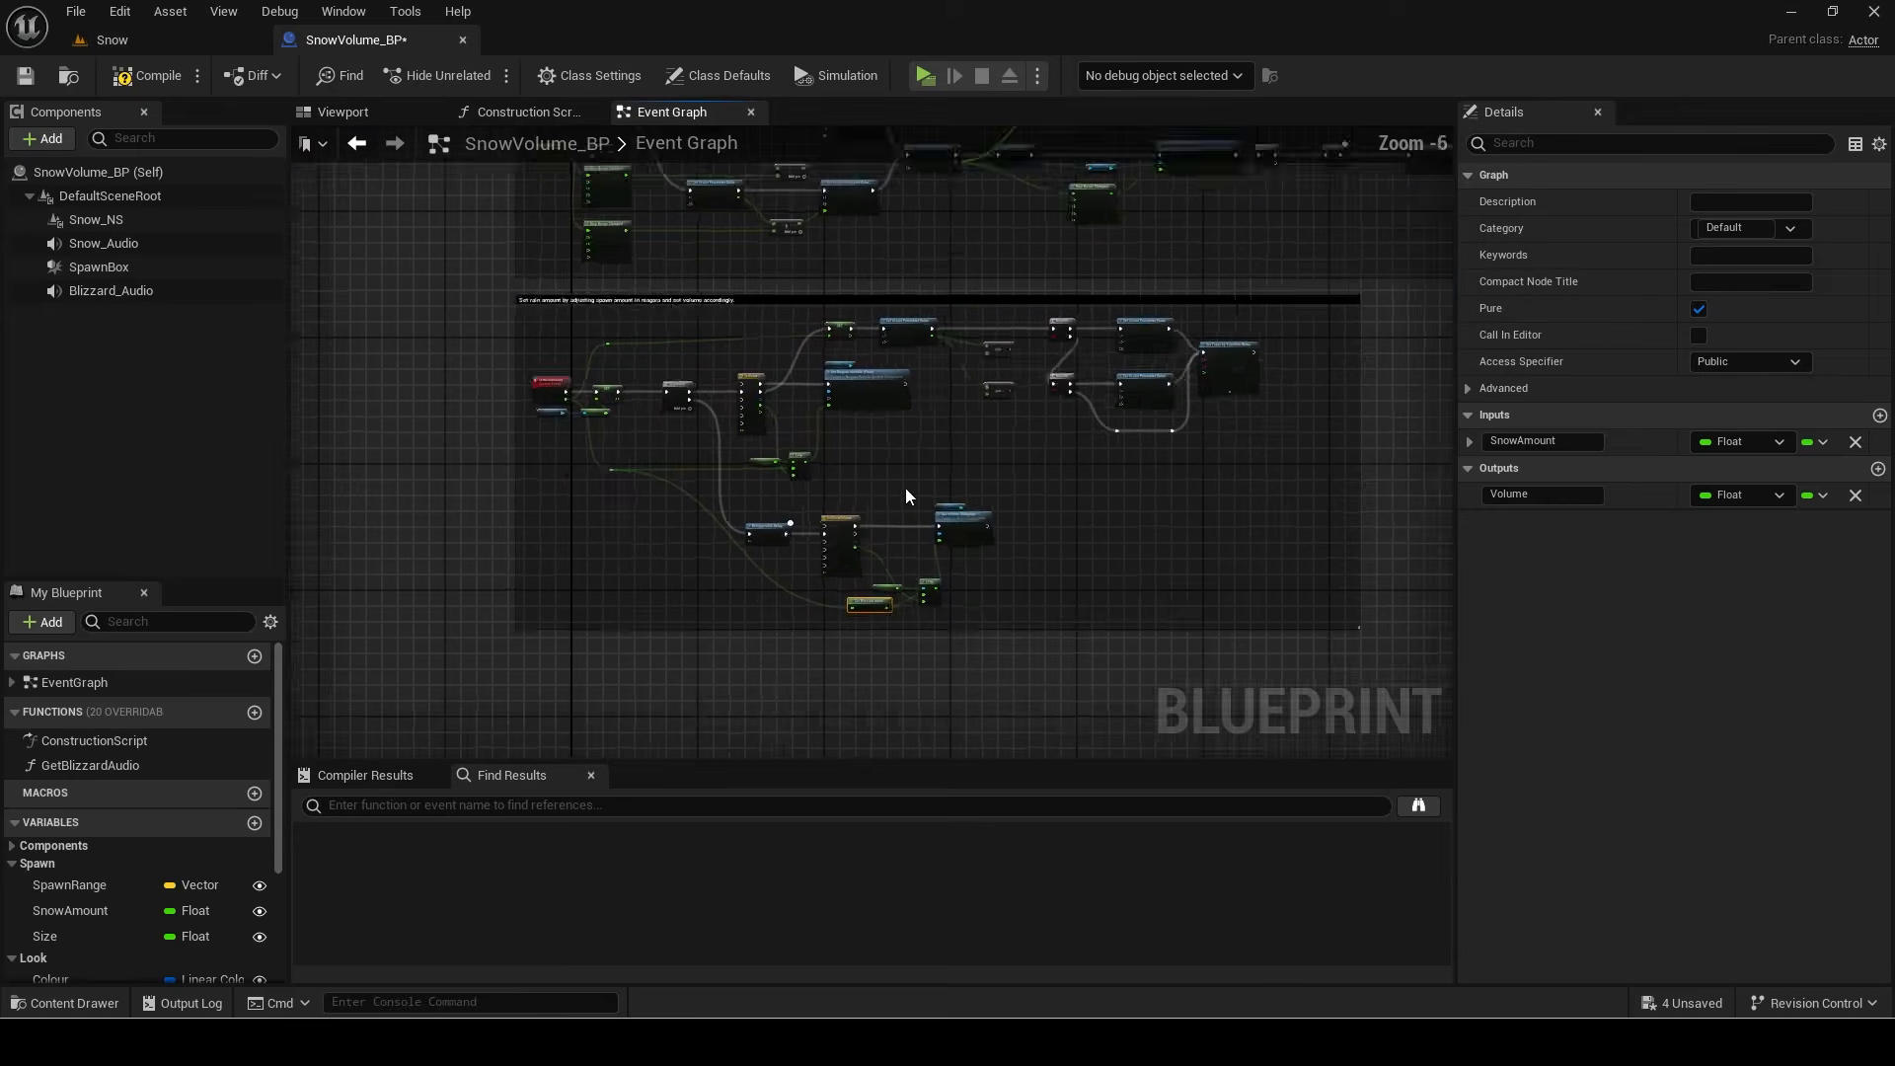
right_drag(946, 409, 848, 517)
click(158, 79)
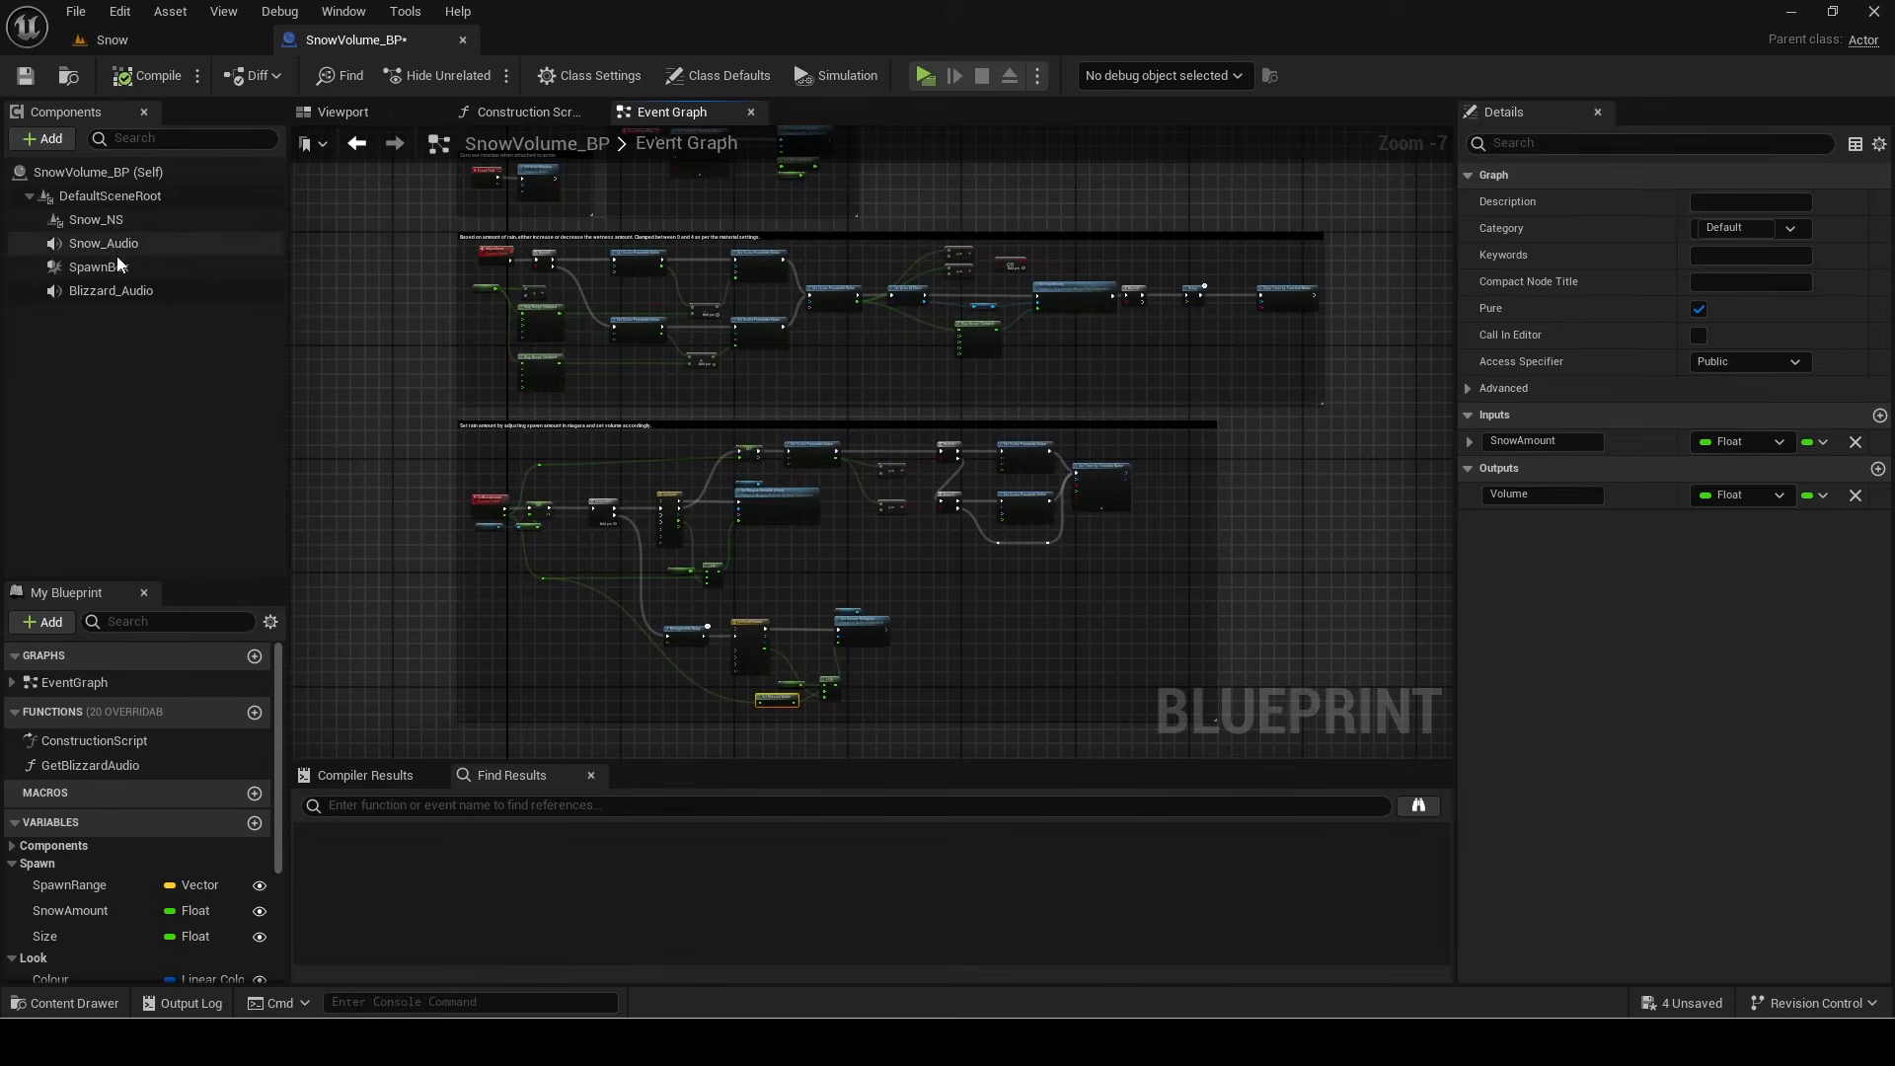
Step: Review the Snow_NS component's warmup settings and save all assets
click(1547, 145)
text(wa)
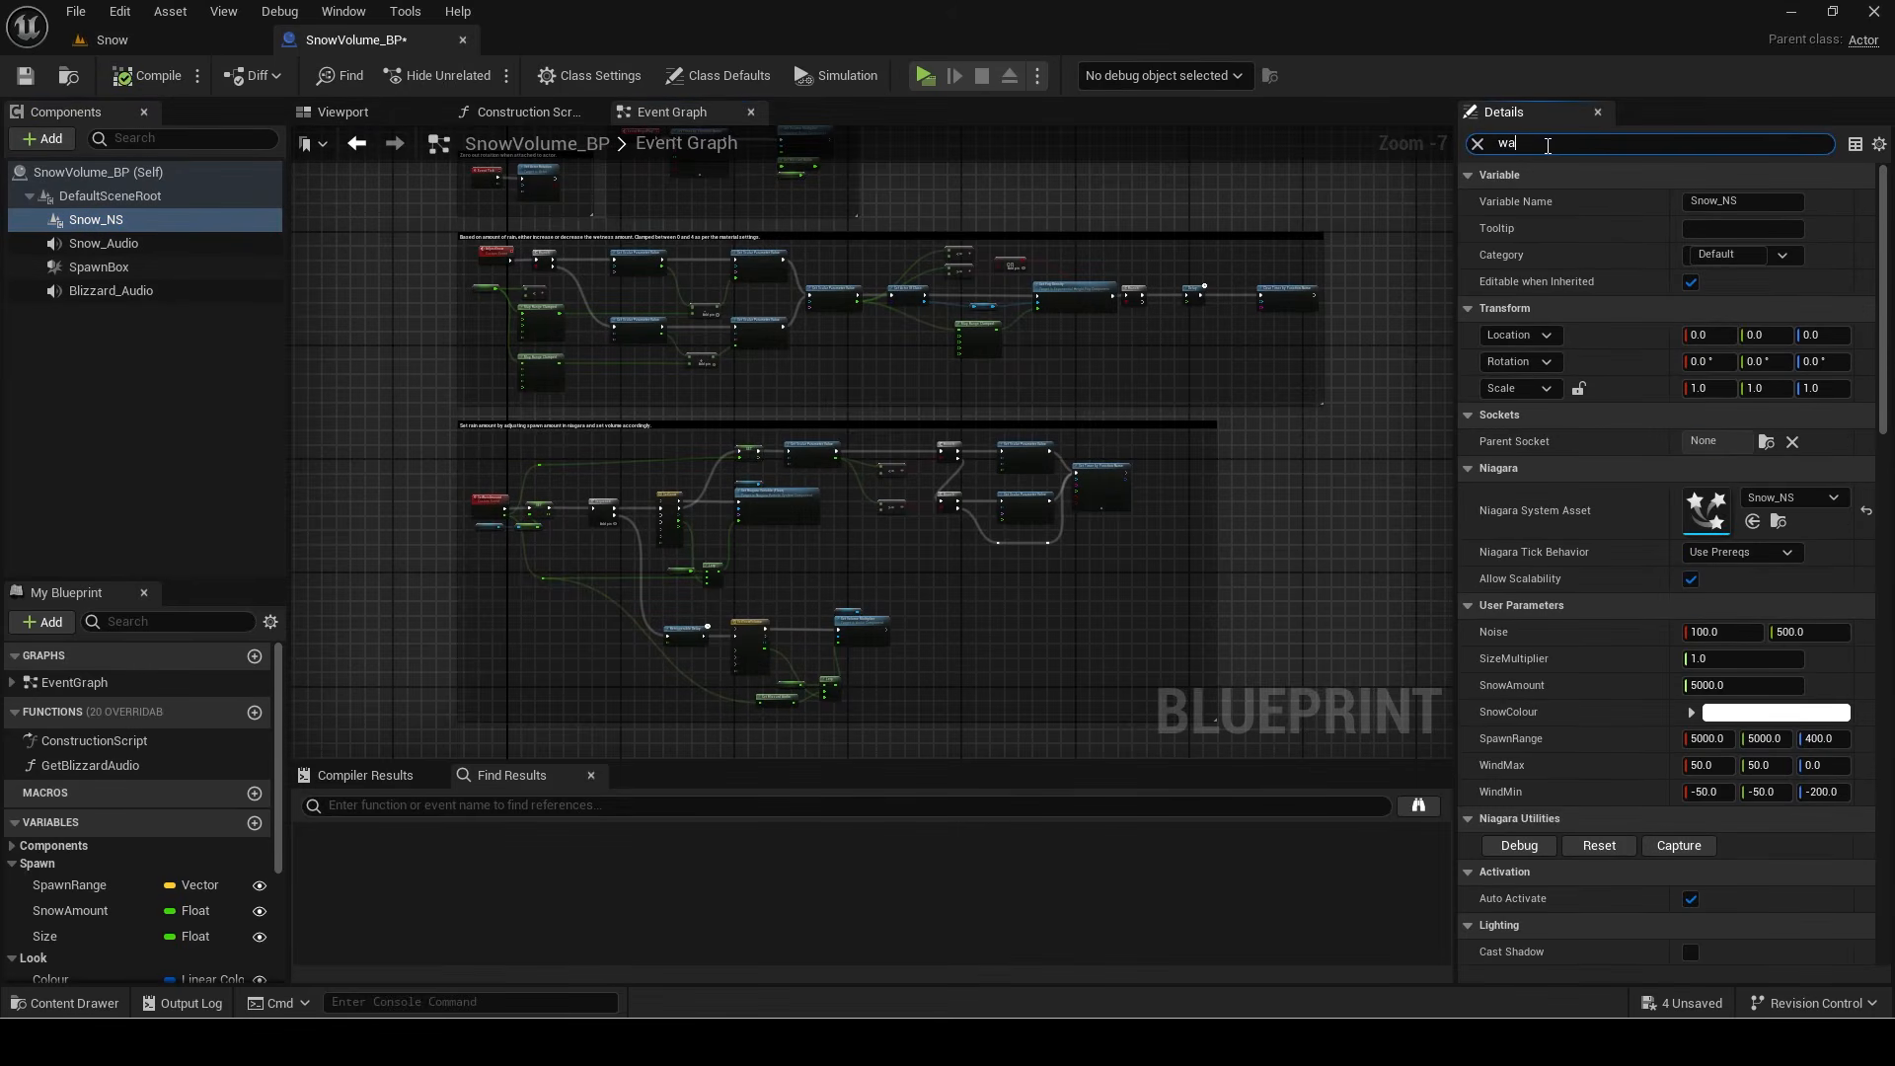
text(rm)
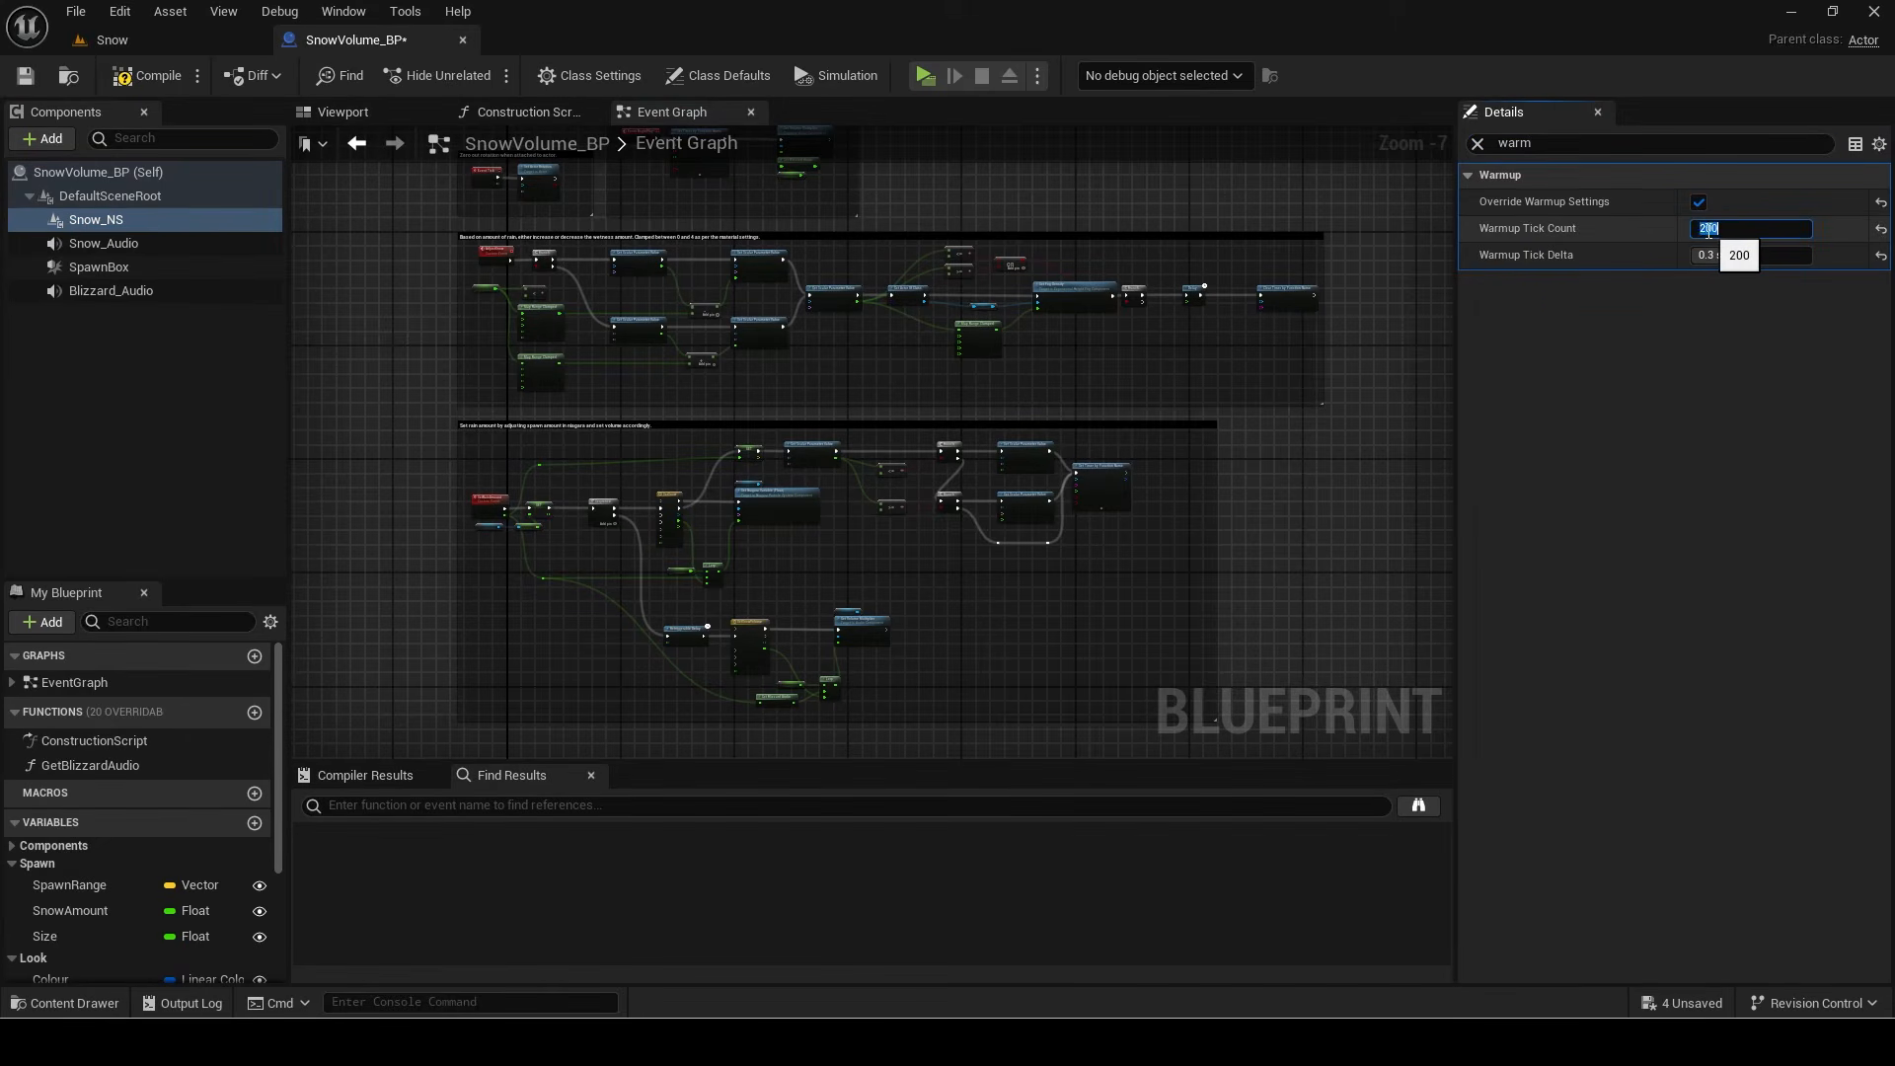
click(76, 11)
click(128, 153)
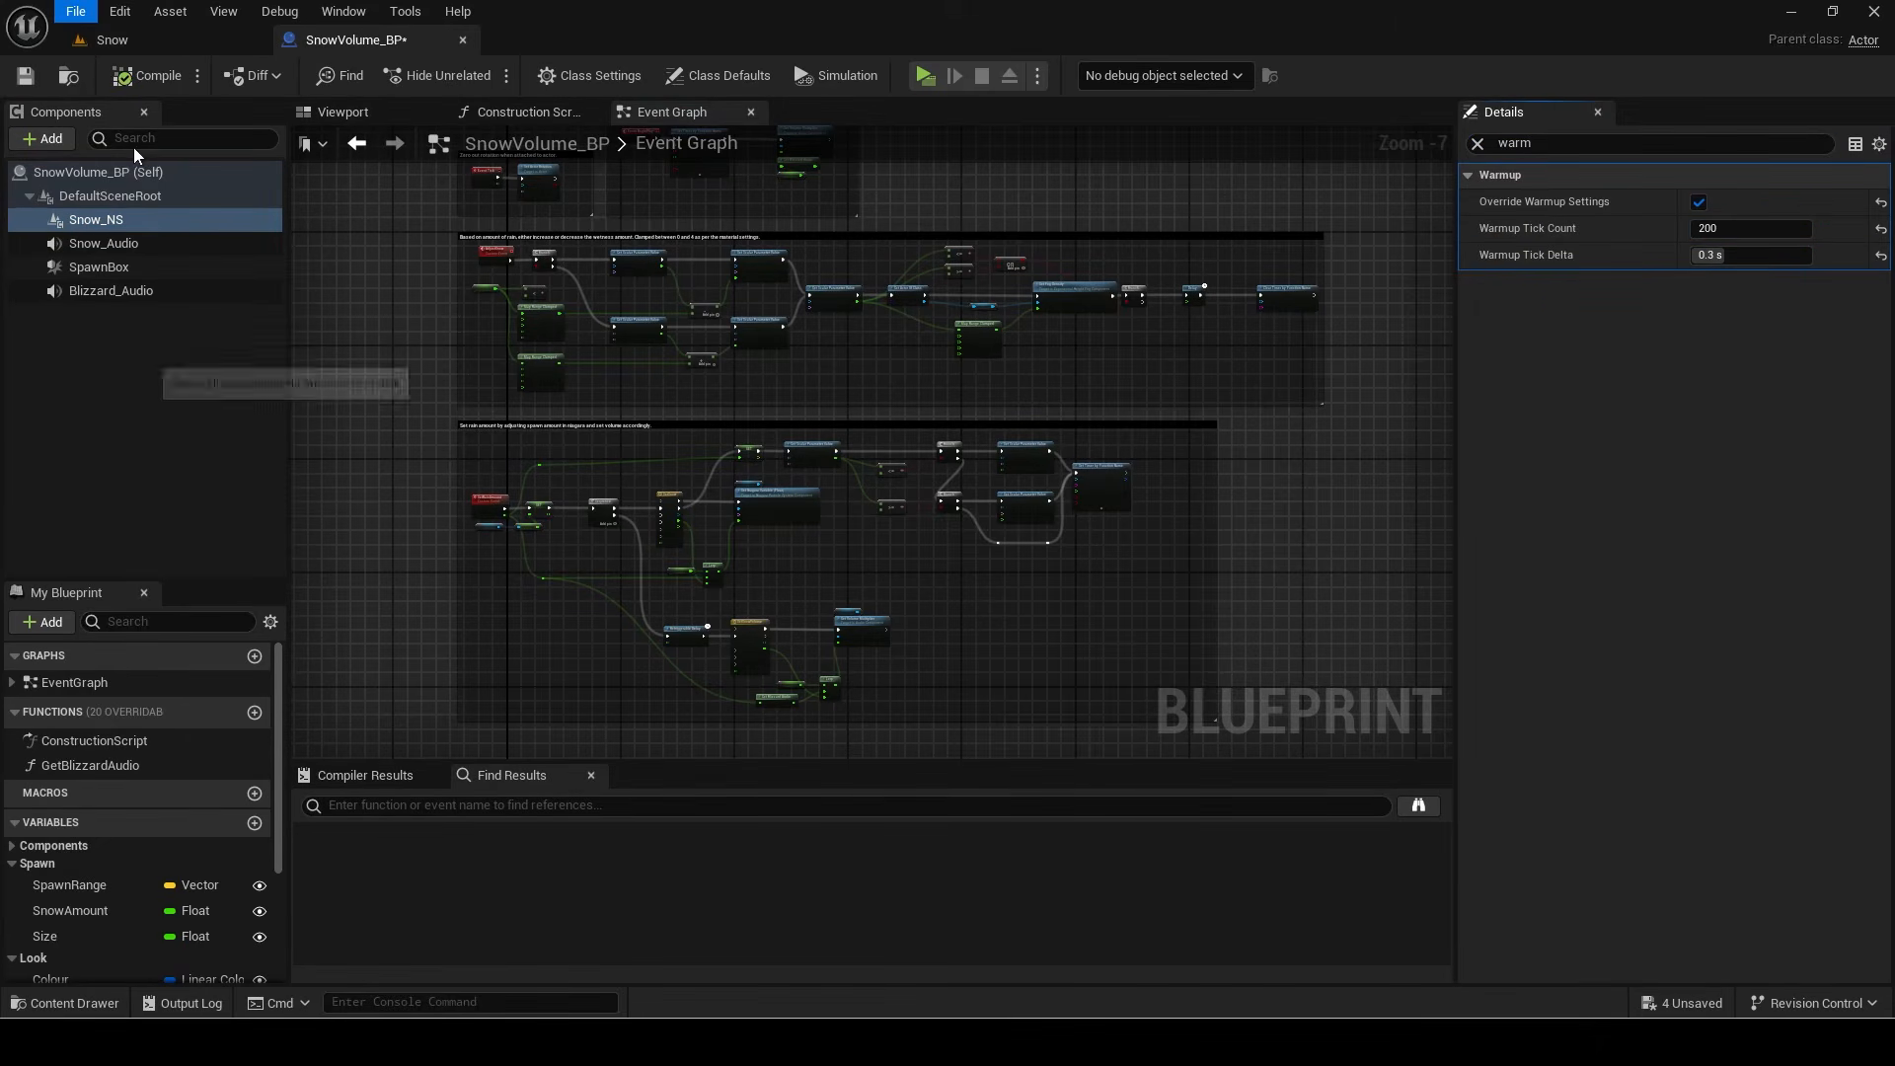
Step: In the class defaults, set Wind Y to -50 and 50, and Gravity to -200 and -100, with the snow preview shown
click(342, 111)
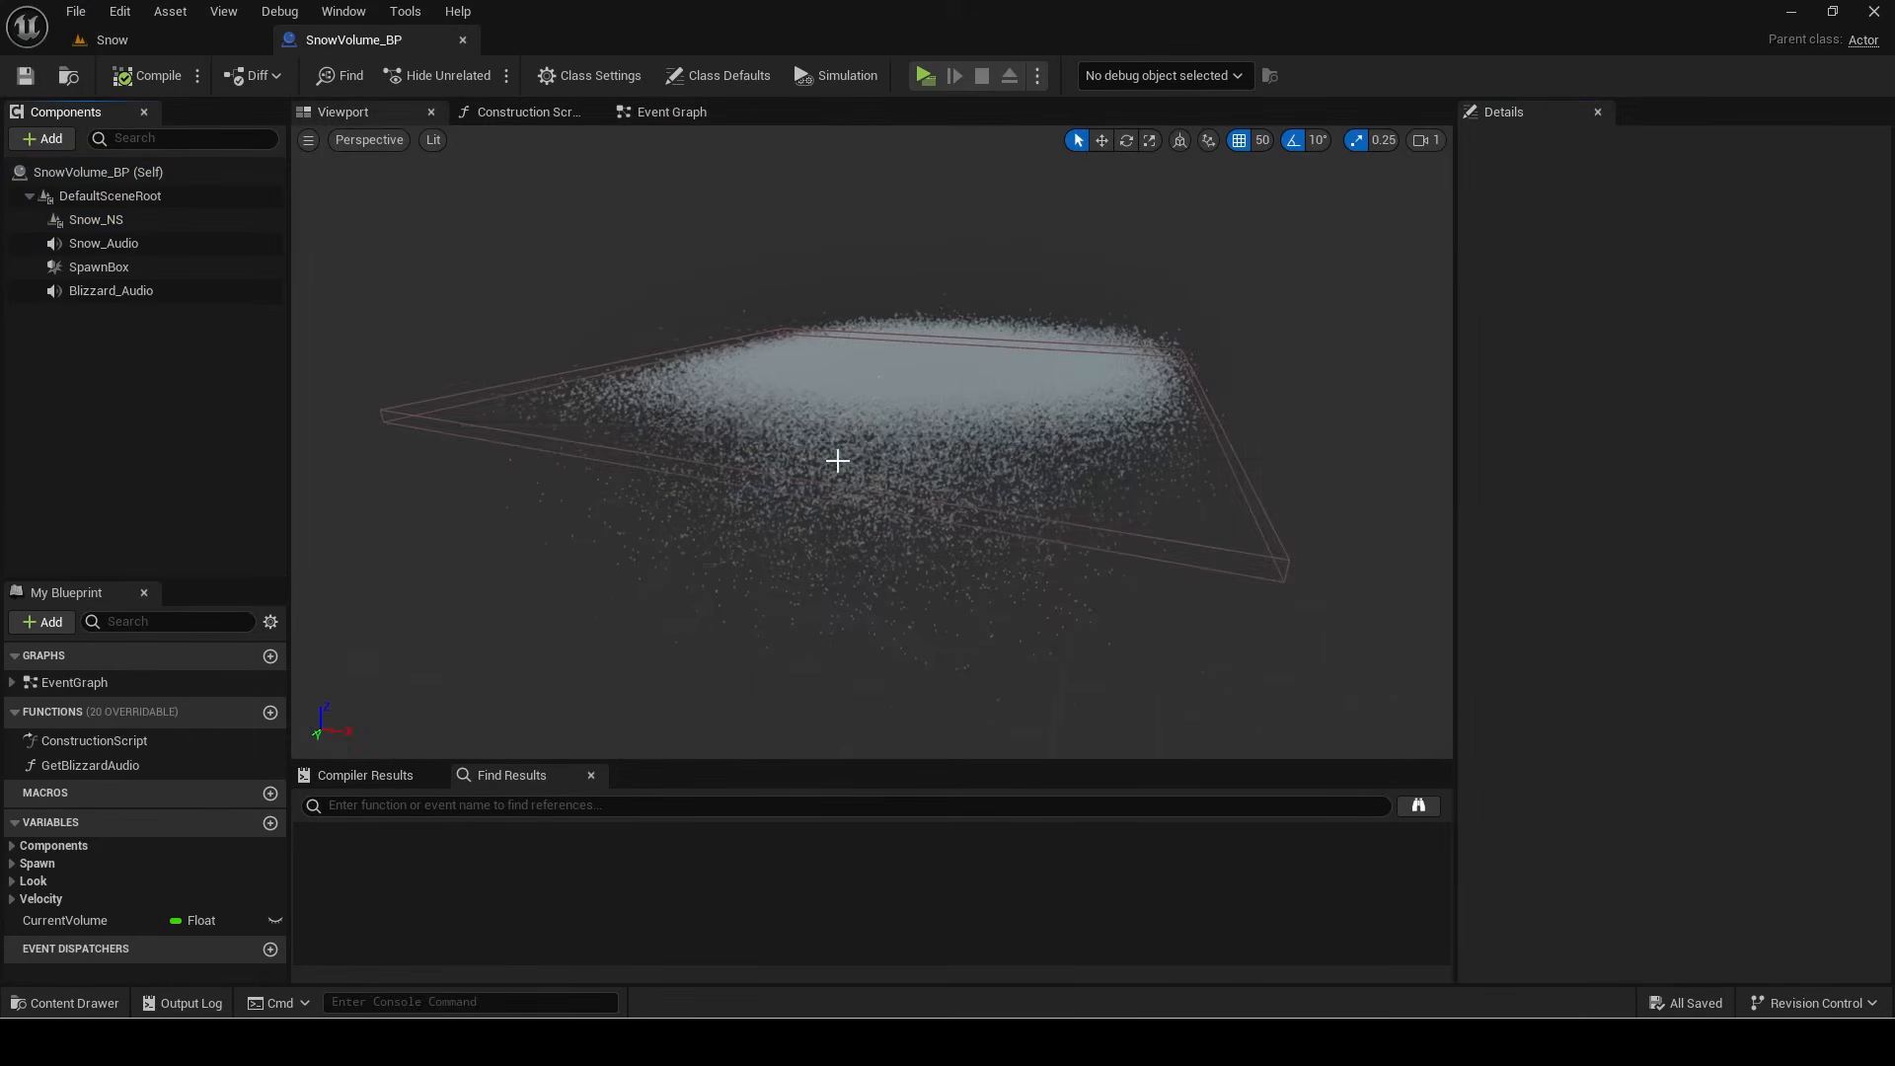
click(205, 172)
click(1706, 602)
text(-50)
key(Tab)
text(50)
key(Tab)
text(-200)
key(Tab)
text(10)
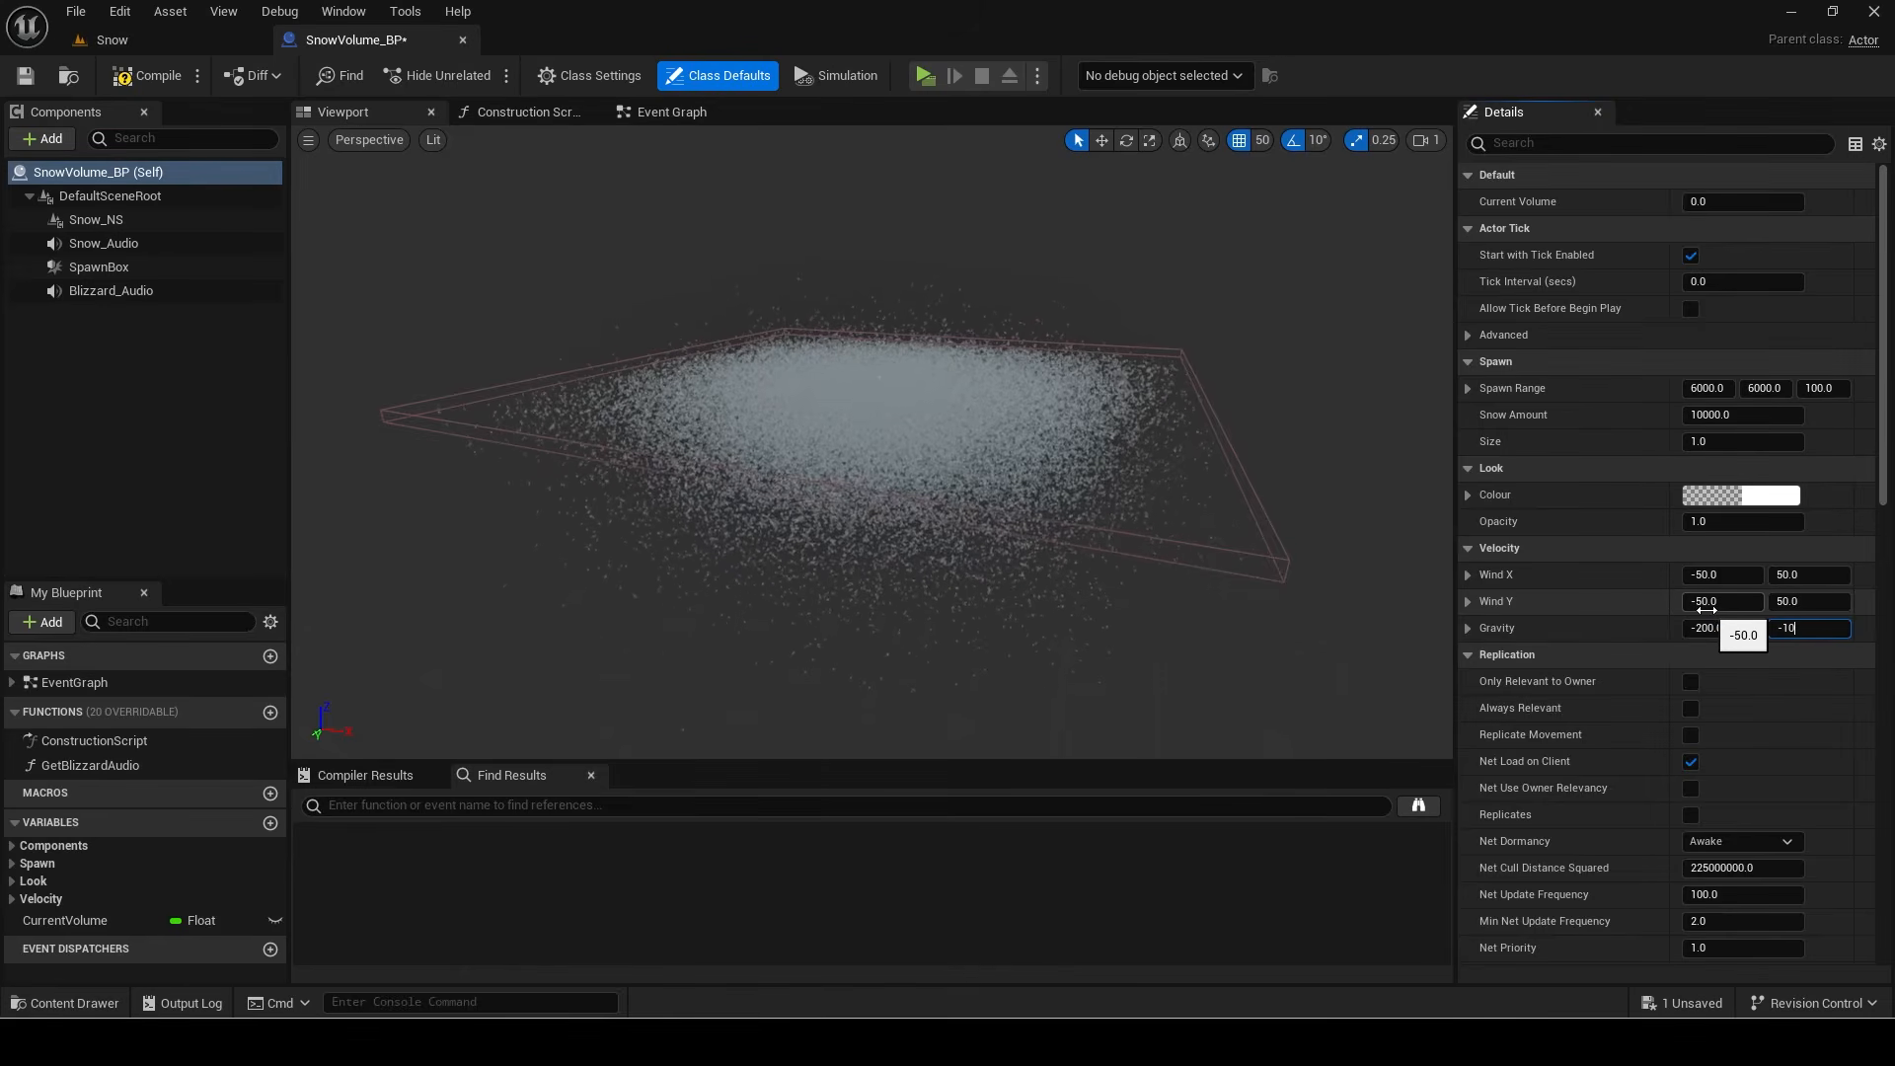
Step: Compile SnowVolume_BP, save all assets and close the blueprint editor
right_drag(793, 440, 786, 409)
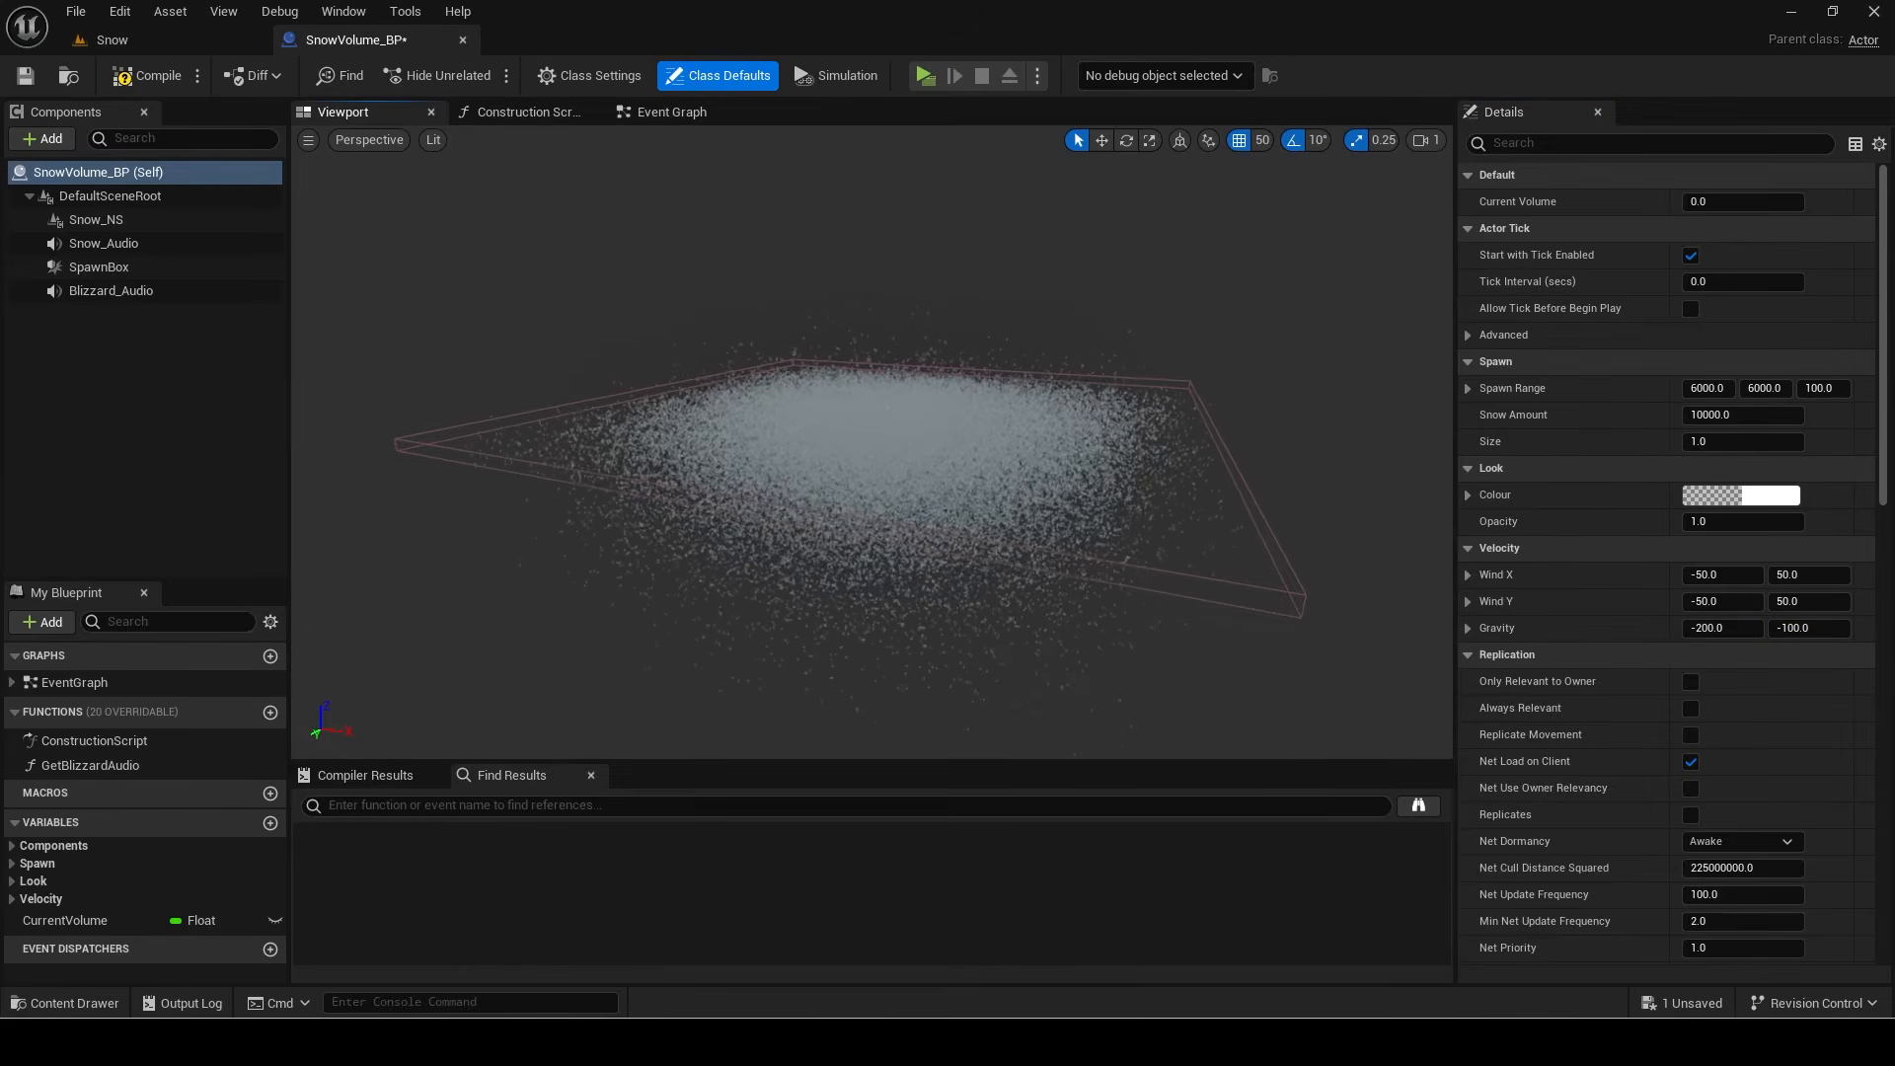
click(164, 79)
click(76, 11)
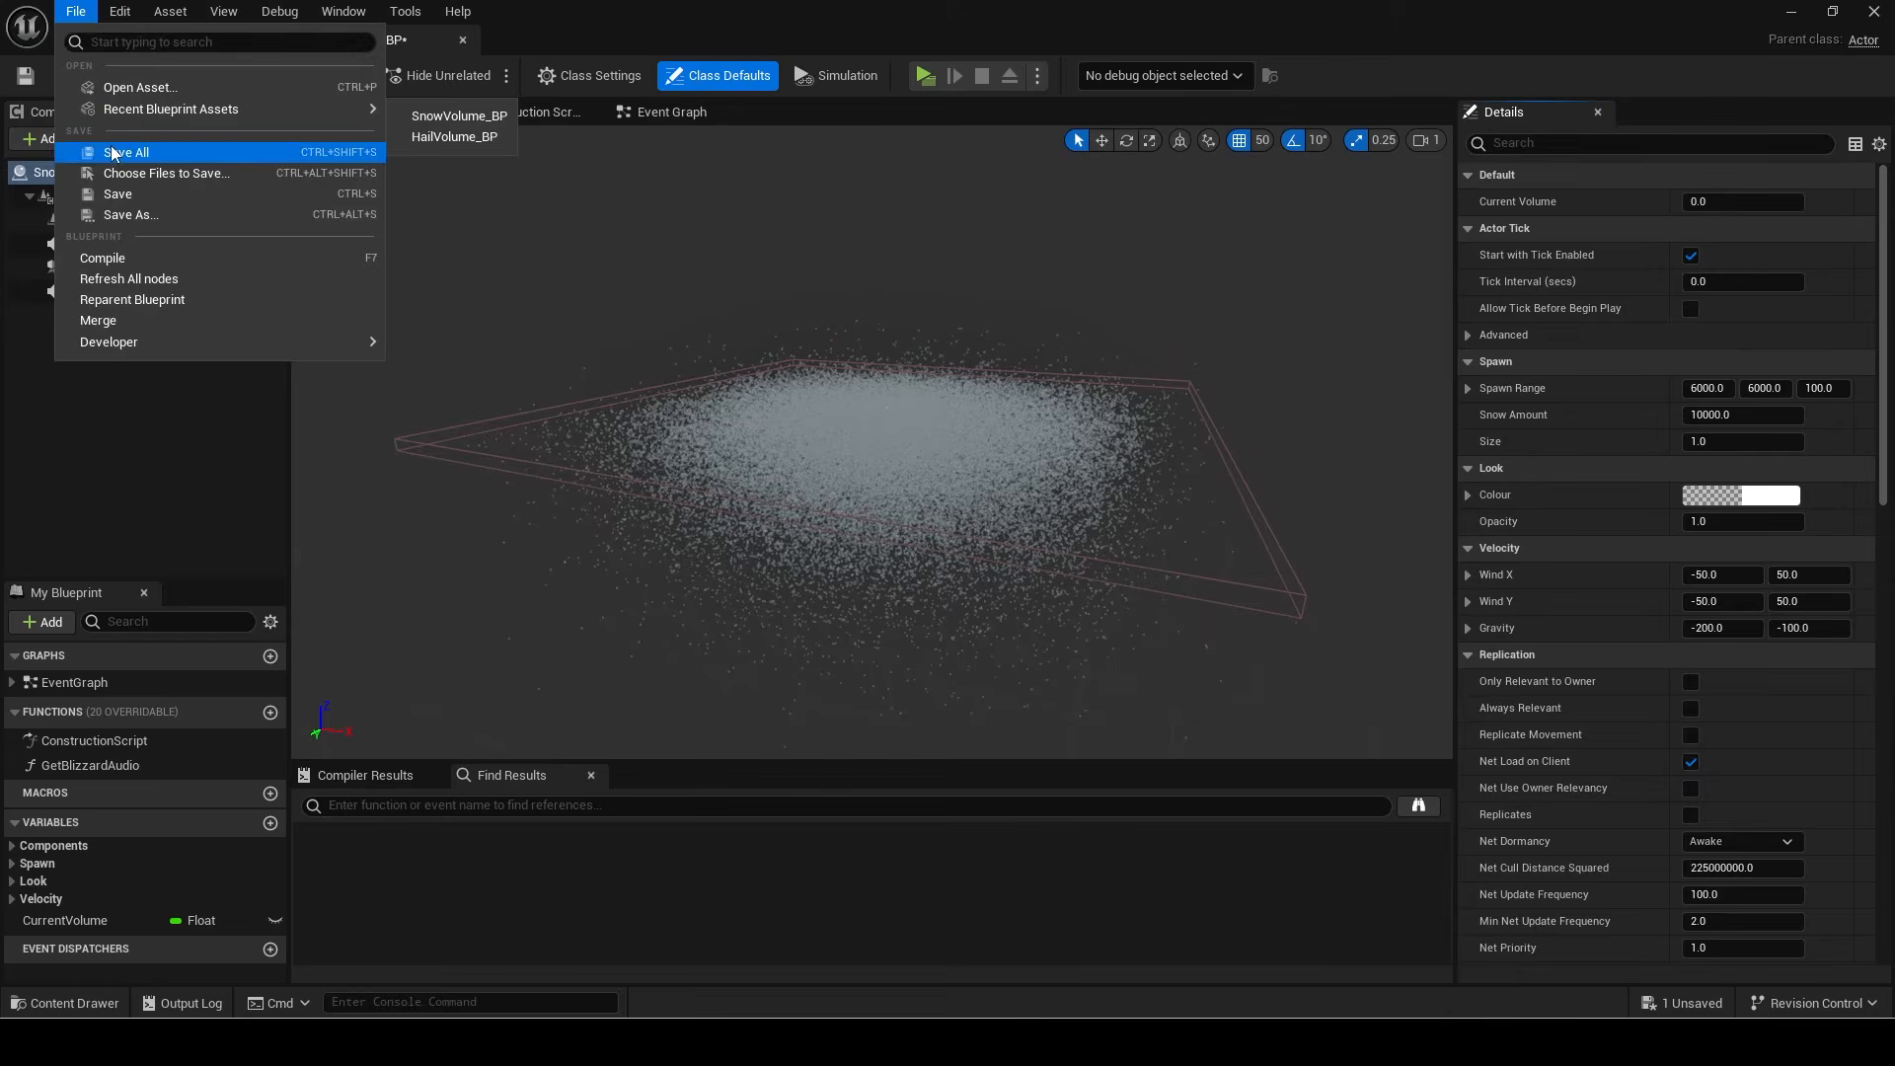
click(118, 155)
click(462, 40)
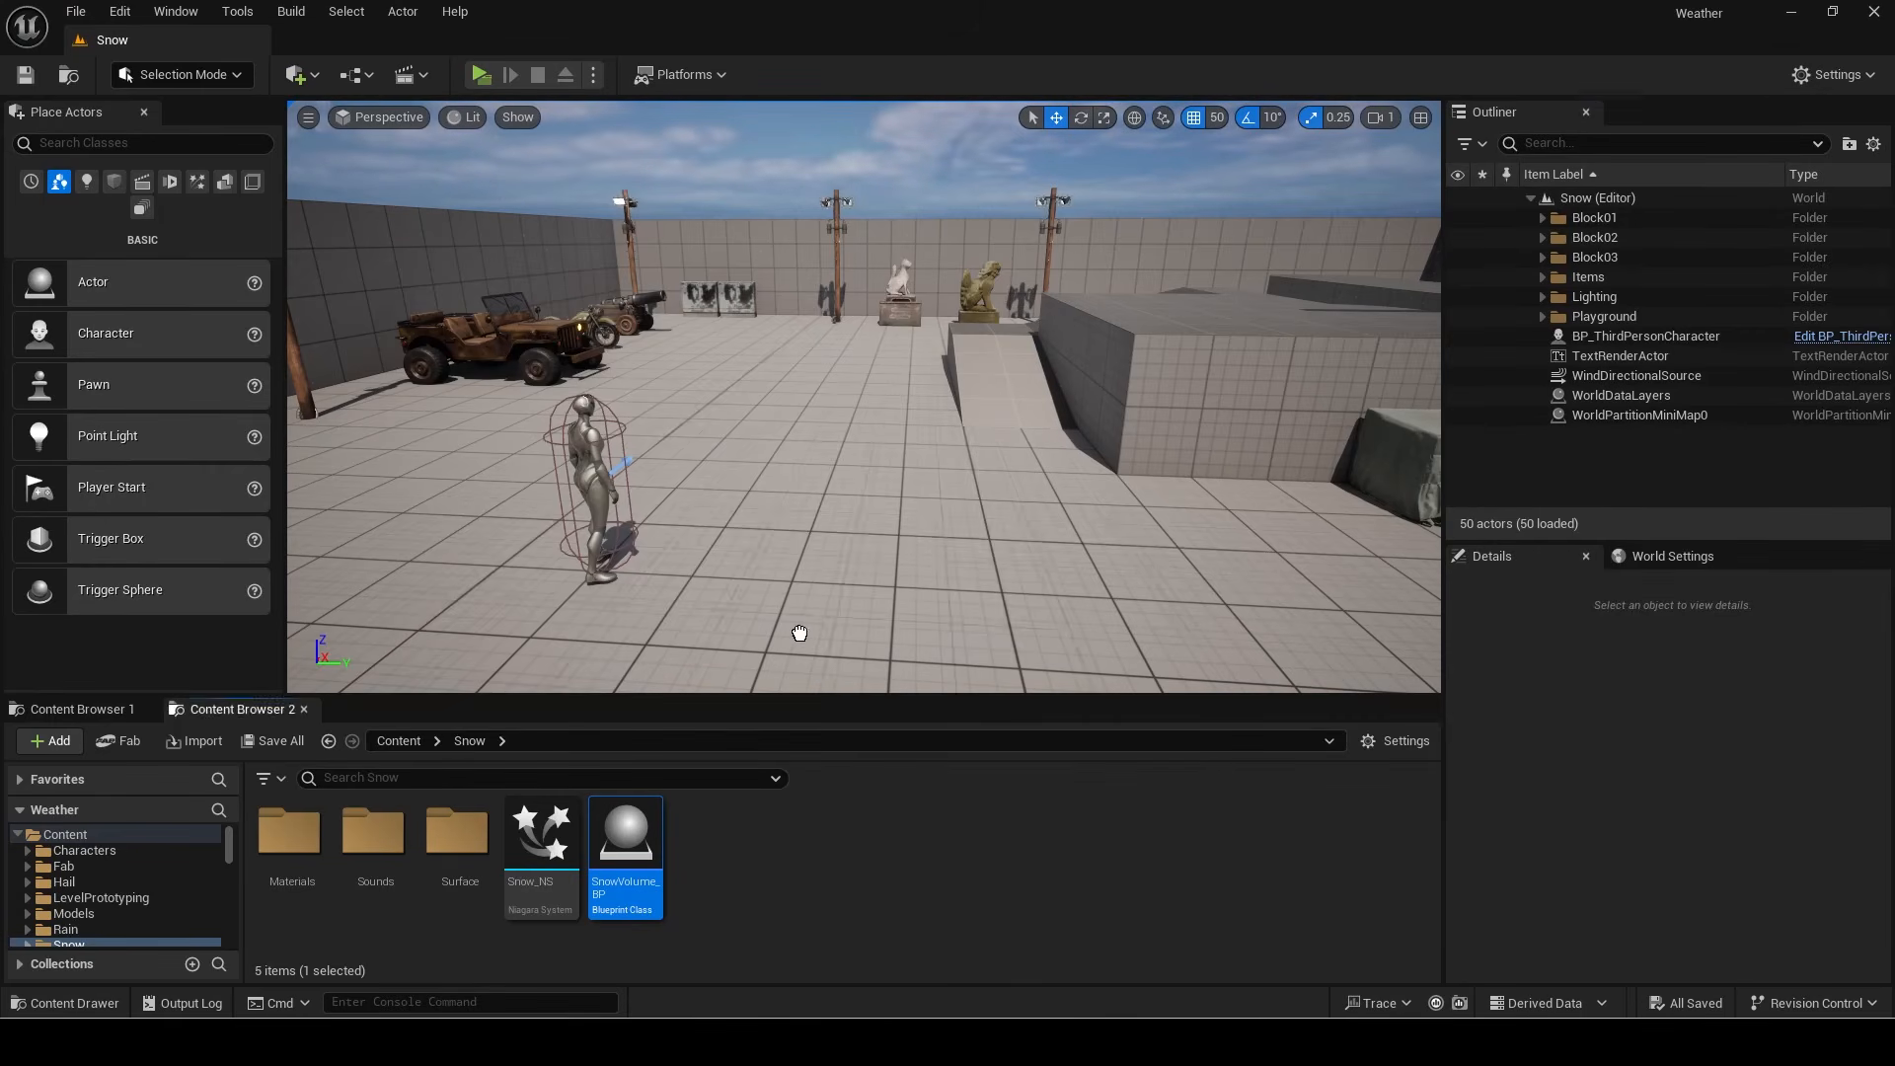
Step: Place SnowVolume_BP in the Snow level and set its location to 1500, 1750, 2000
drag(626, 848, 938, 449)
scroll(1668, 797, up, 2)
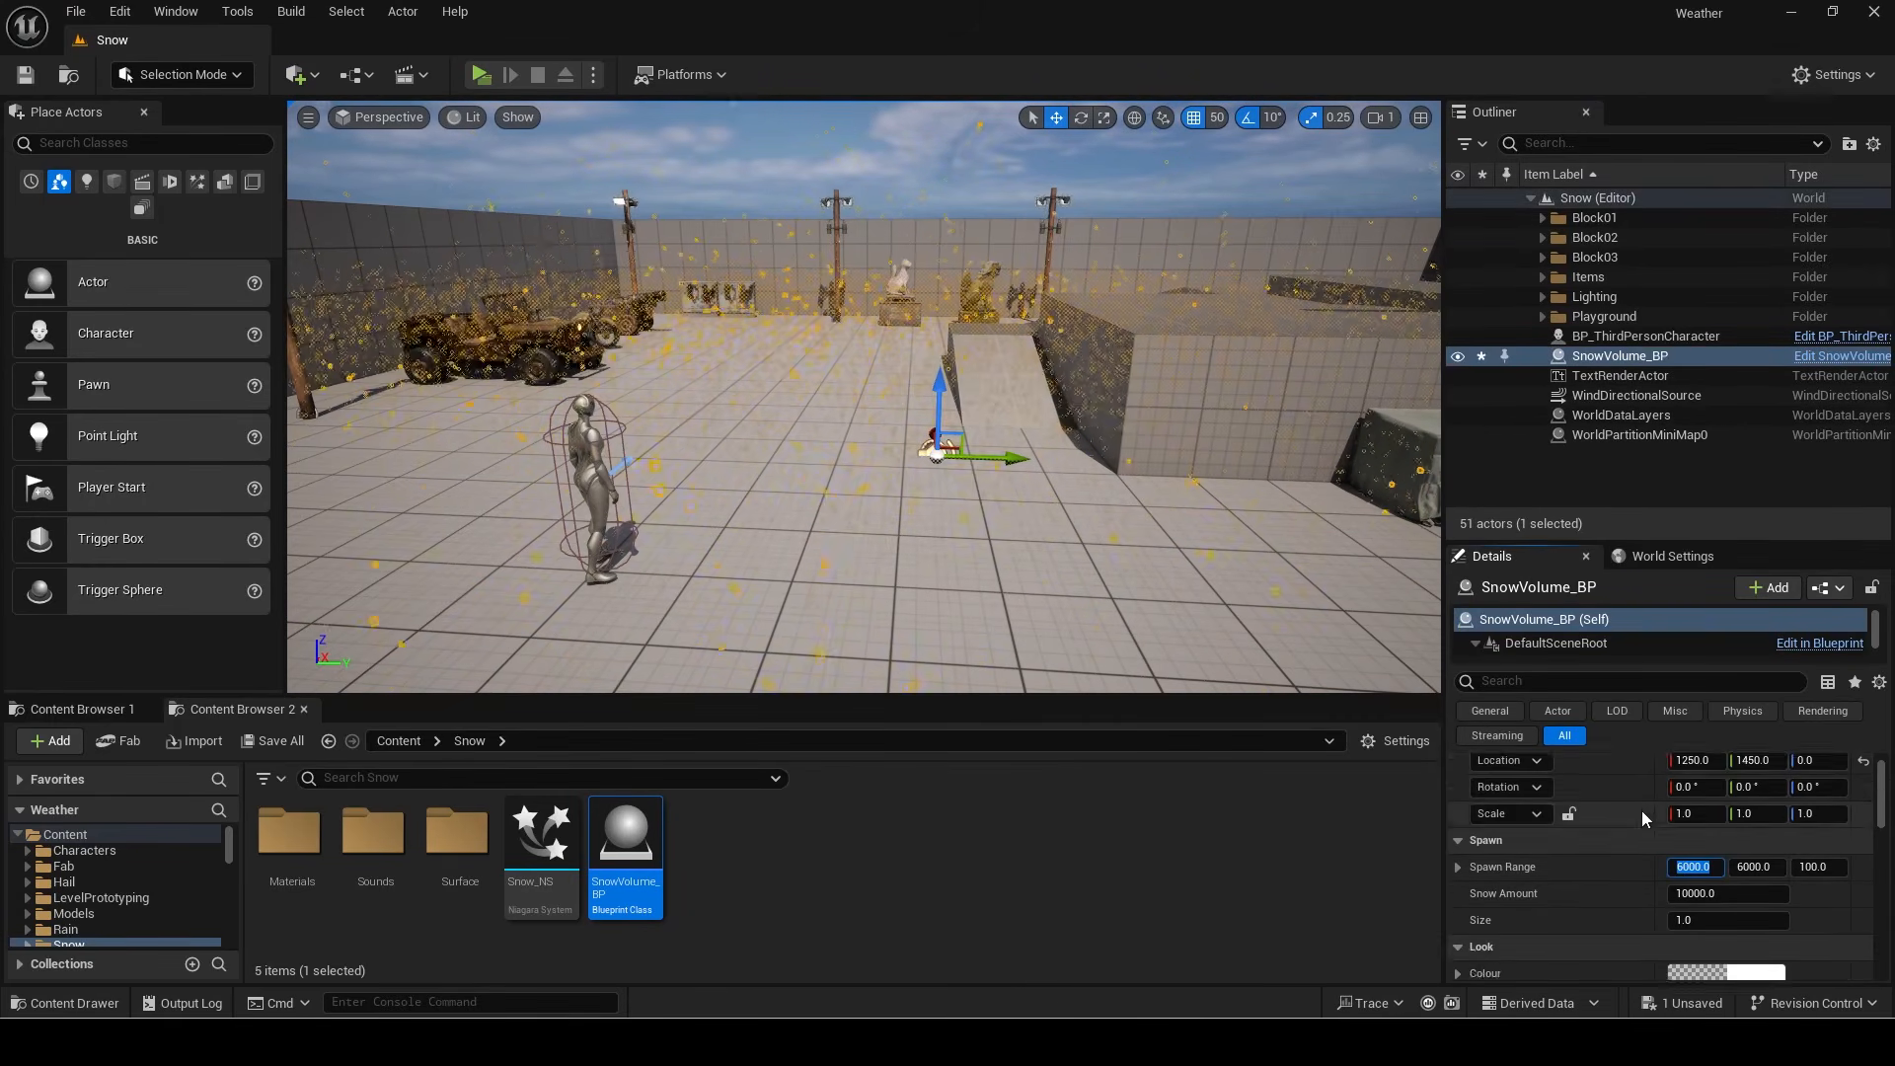
click(1694, 790)
text(1500)
key(Tab)
text(1750)
key(Tab)
text(2000)
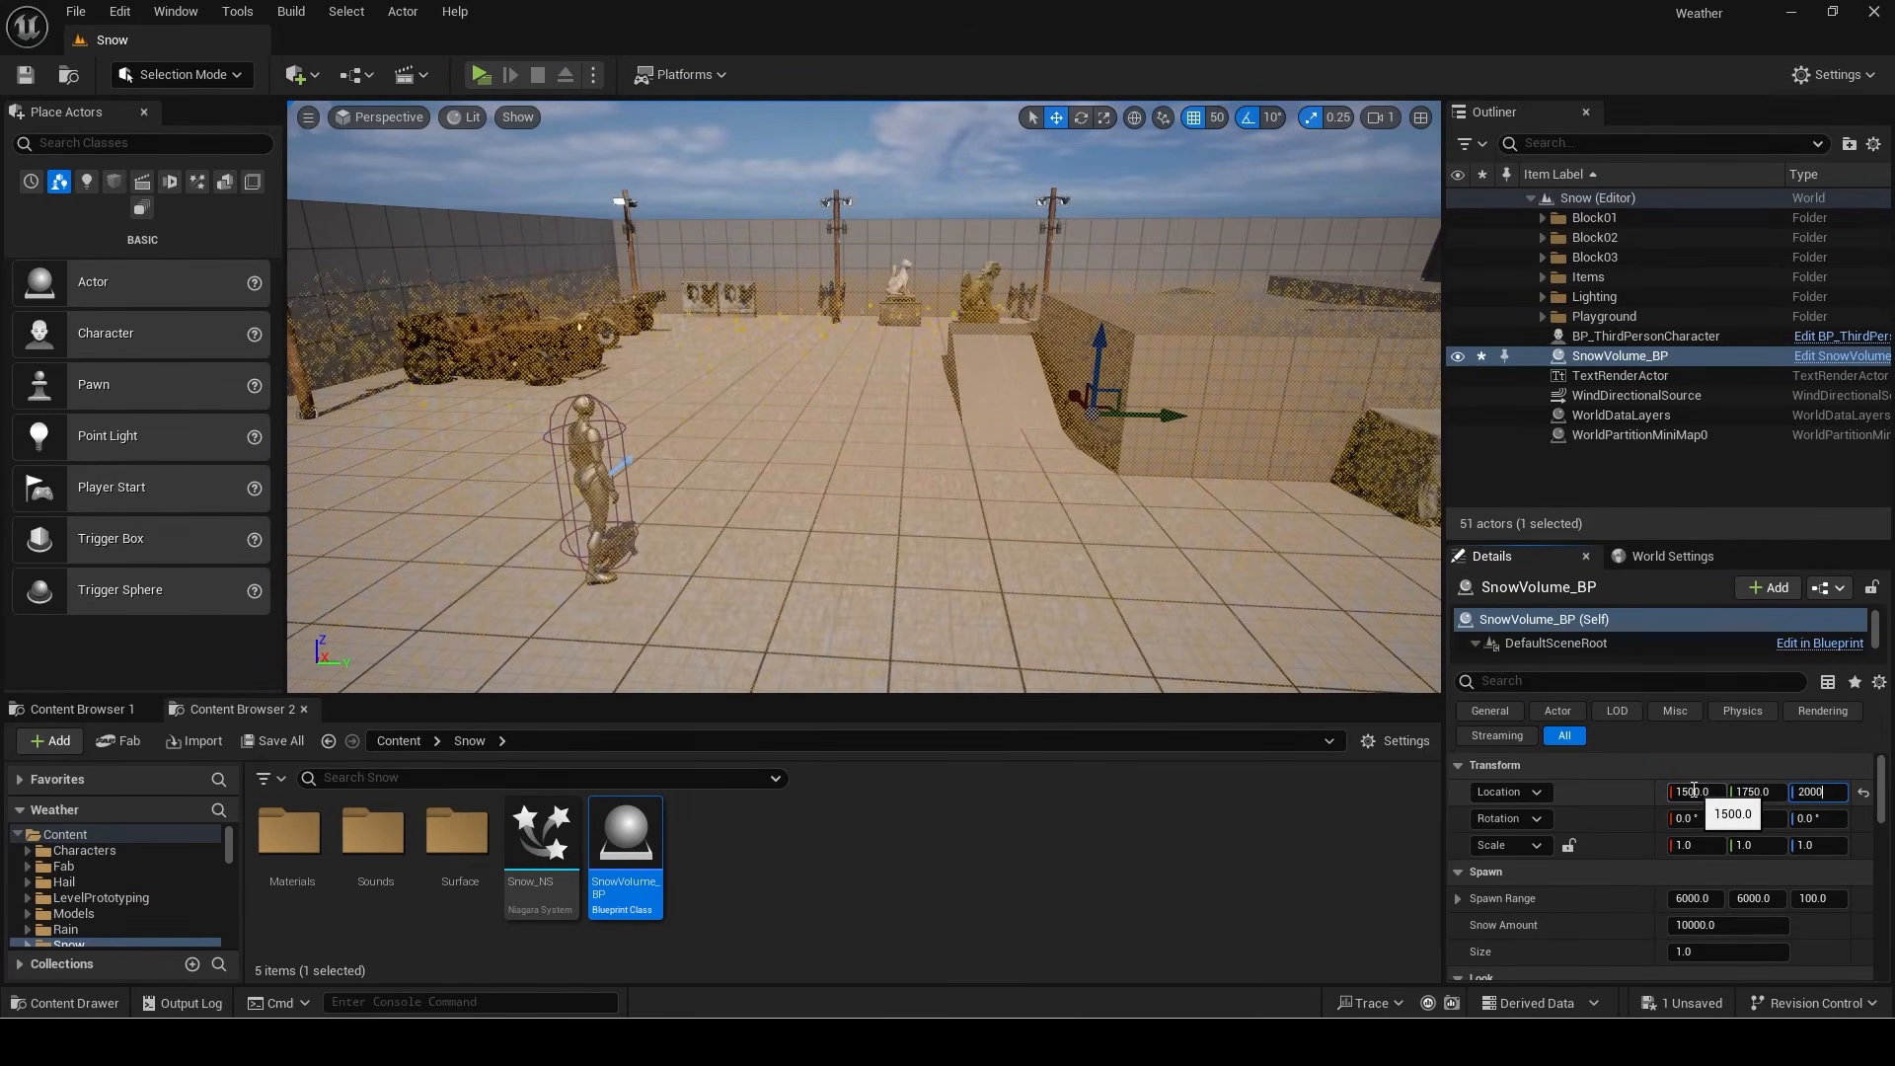
key(Return)
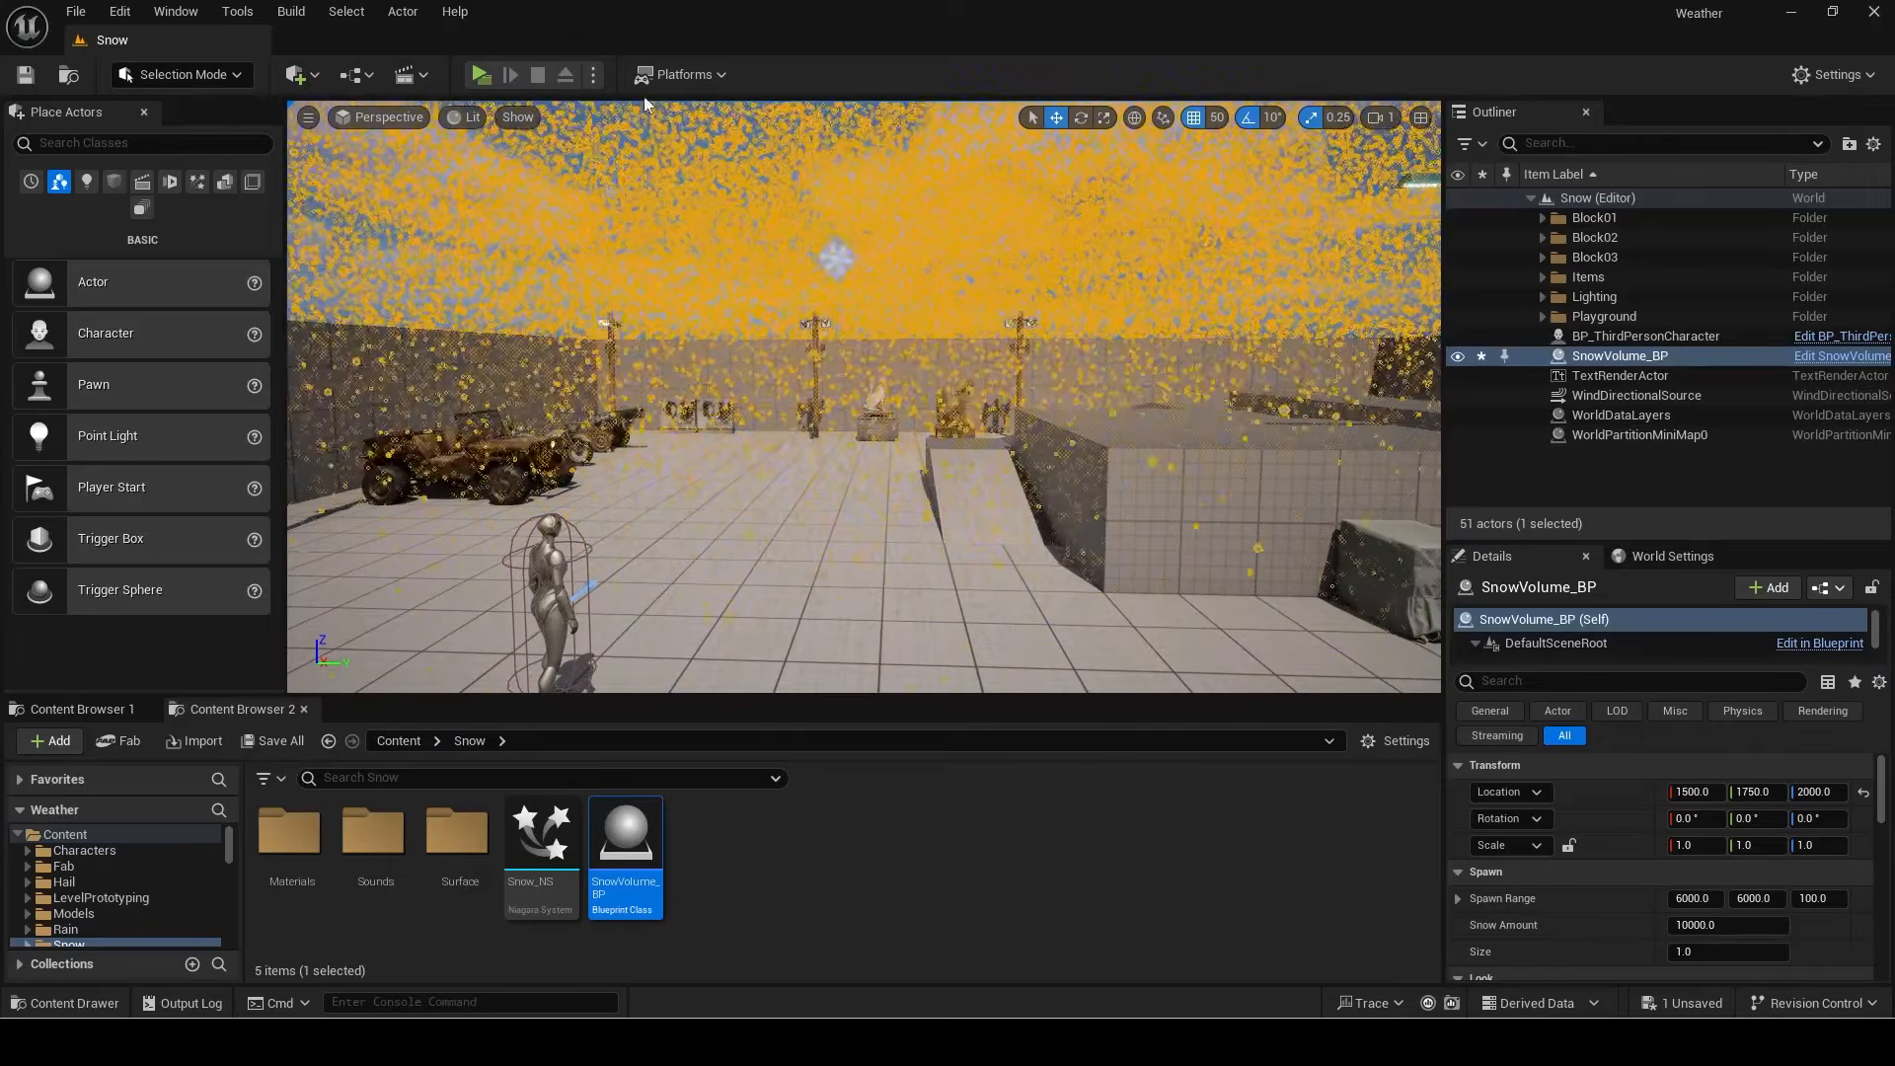
Step: Play-test the level and examine the volume mapping in SnowVolume_BP's GetBlizzardAudio function
click(480, 75)
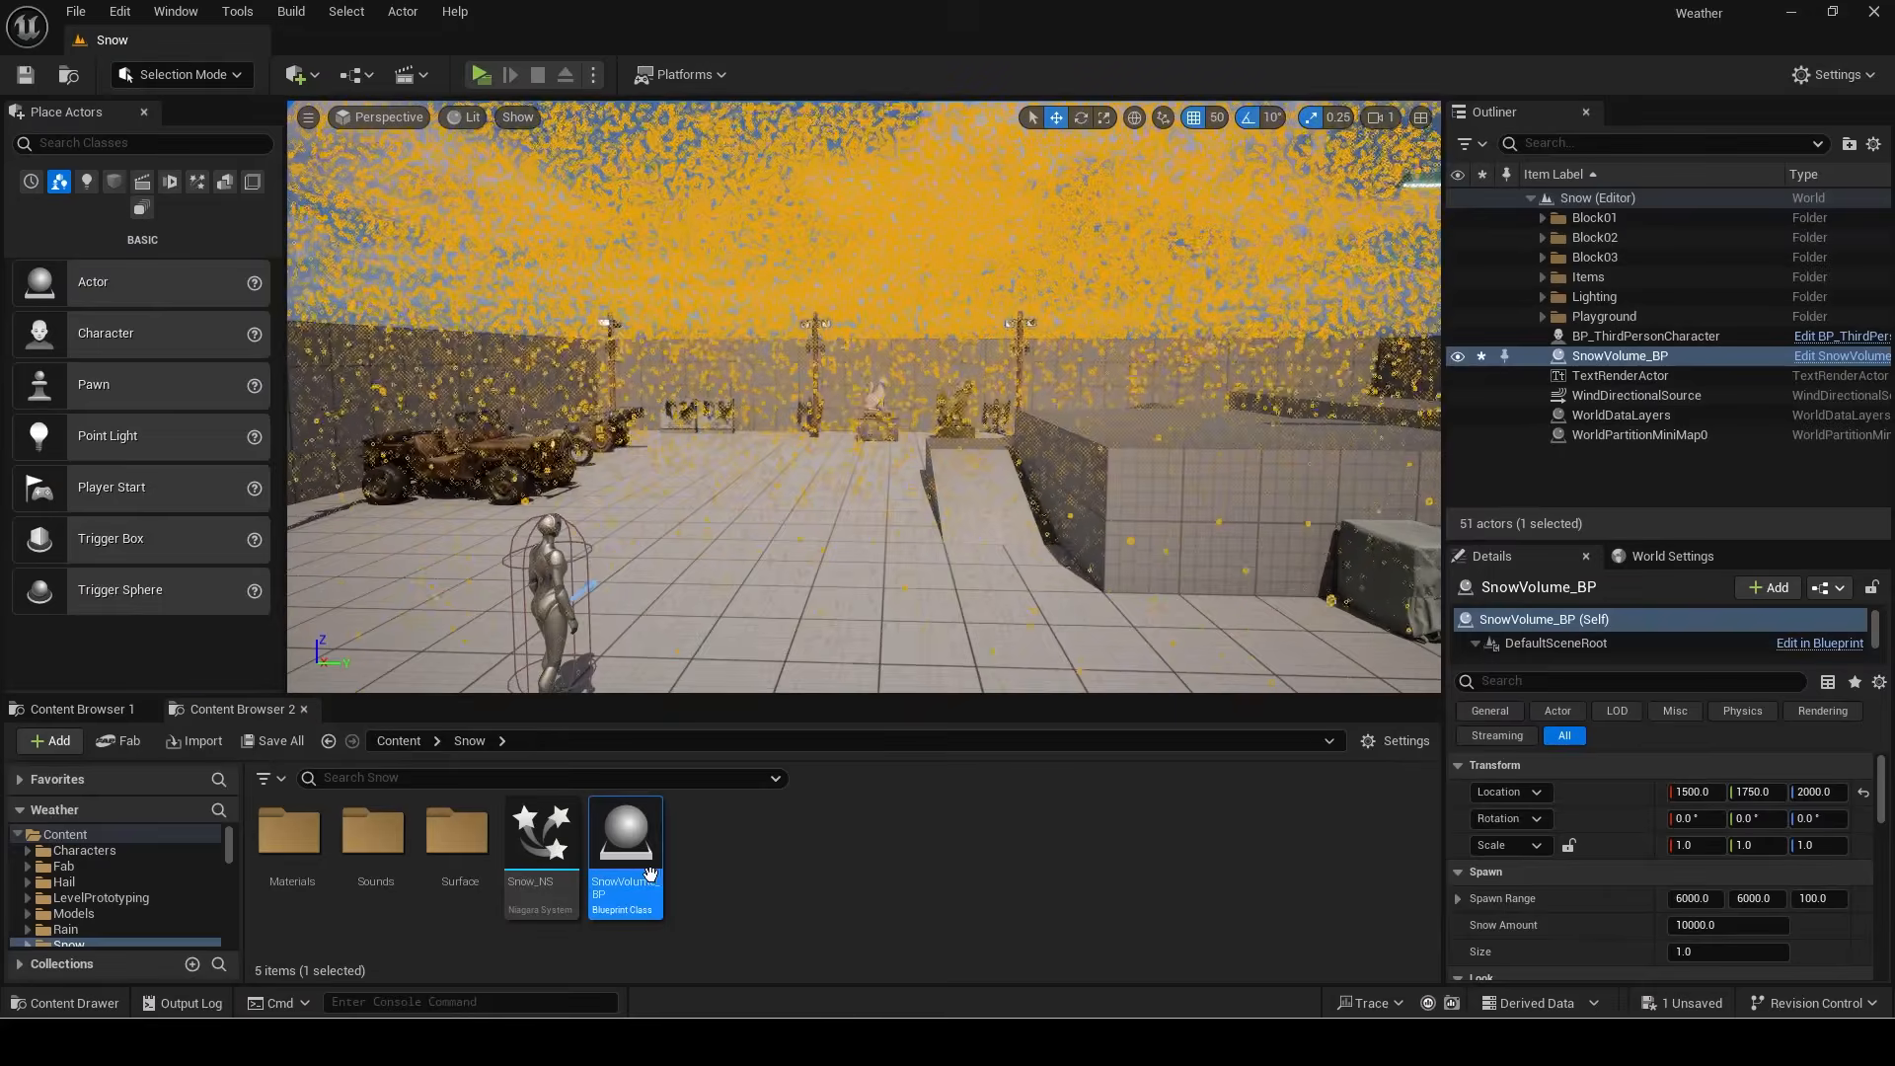
double_click(649, 872)
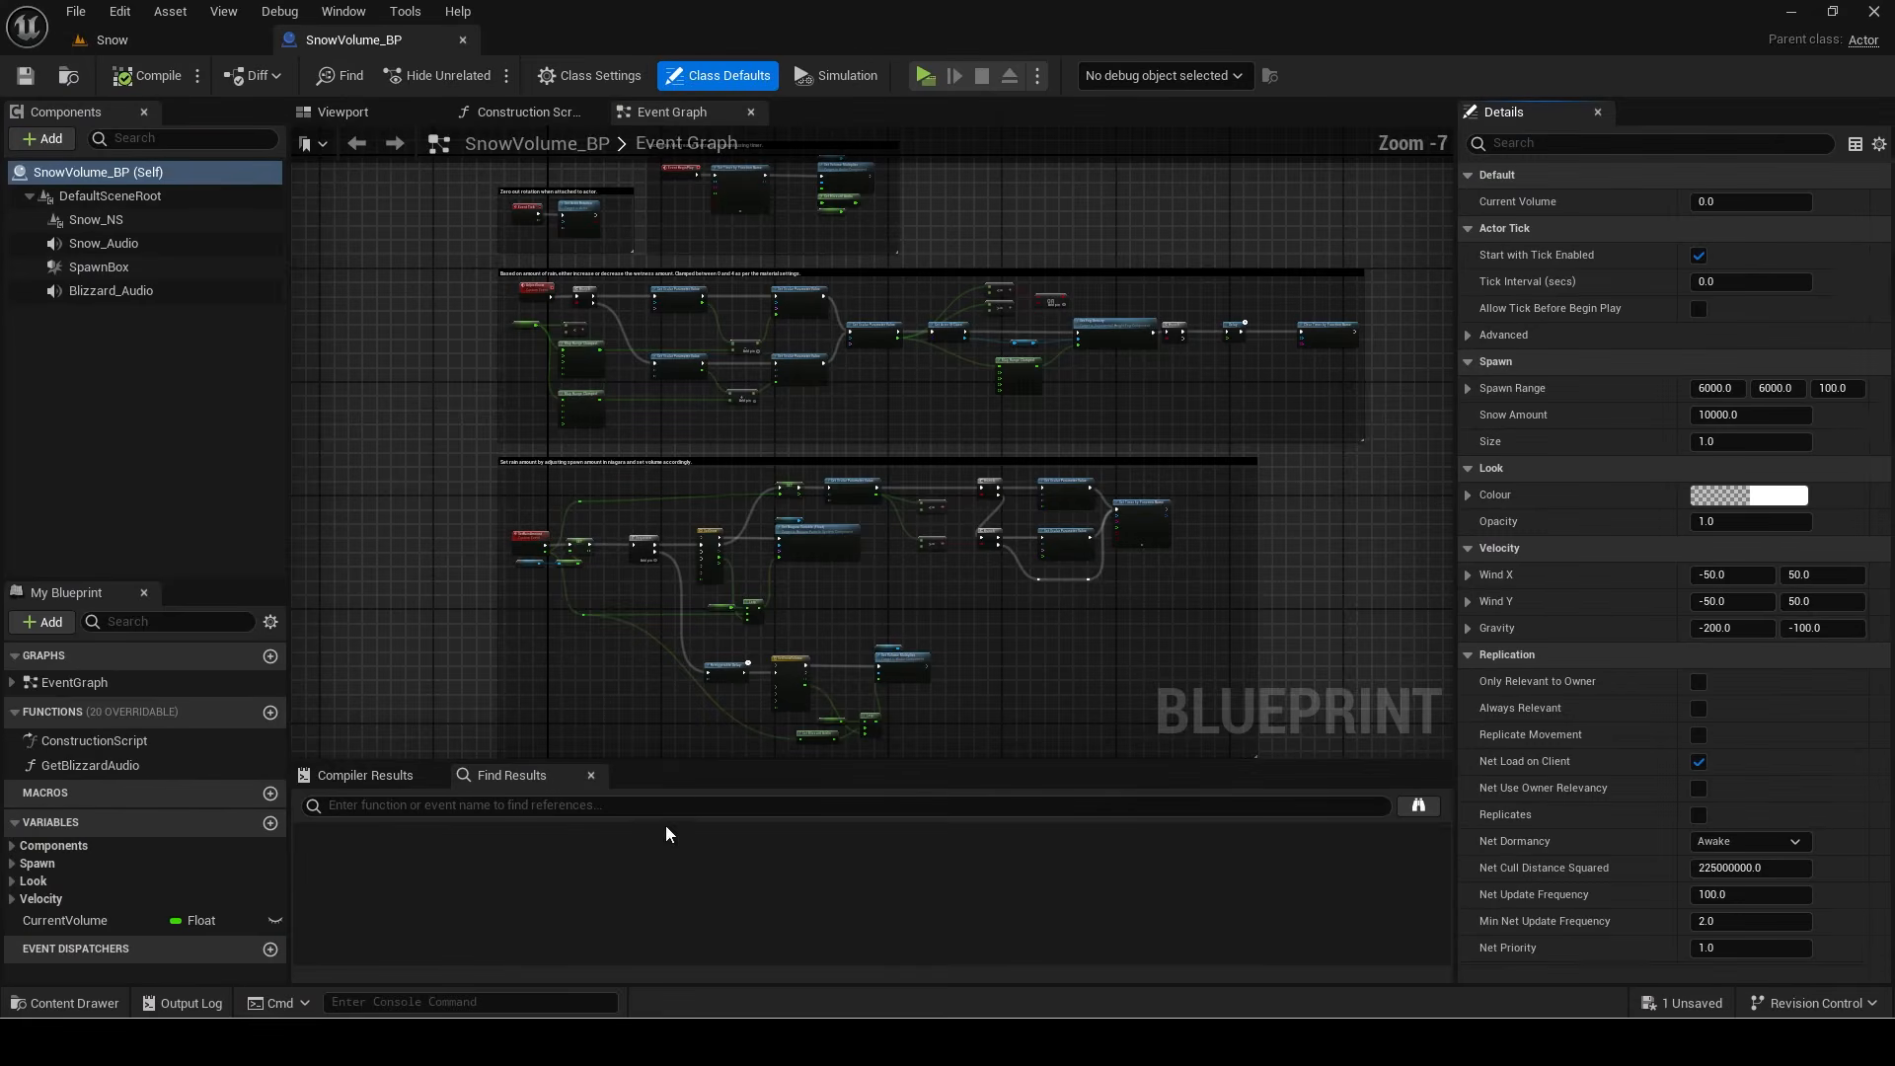
double_click(162, 761)
scroll(894, 520, up, 3)
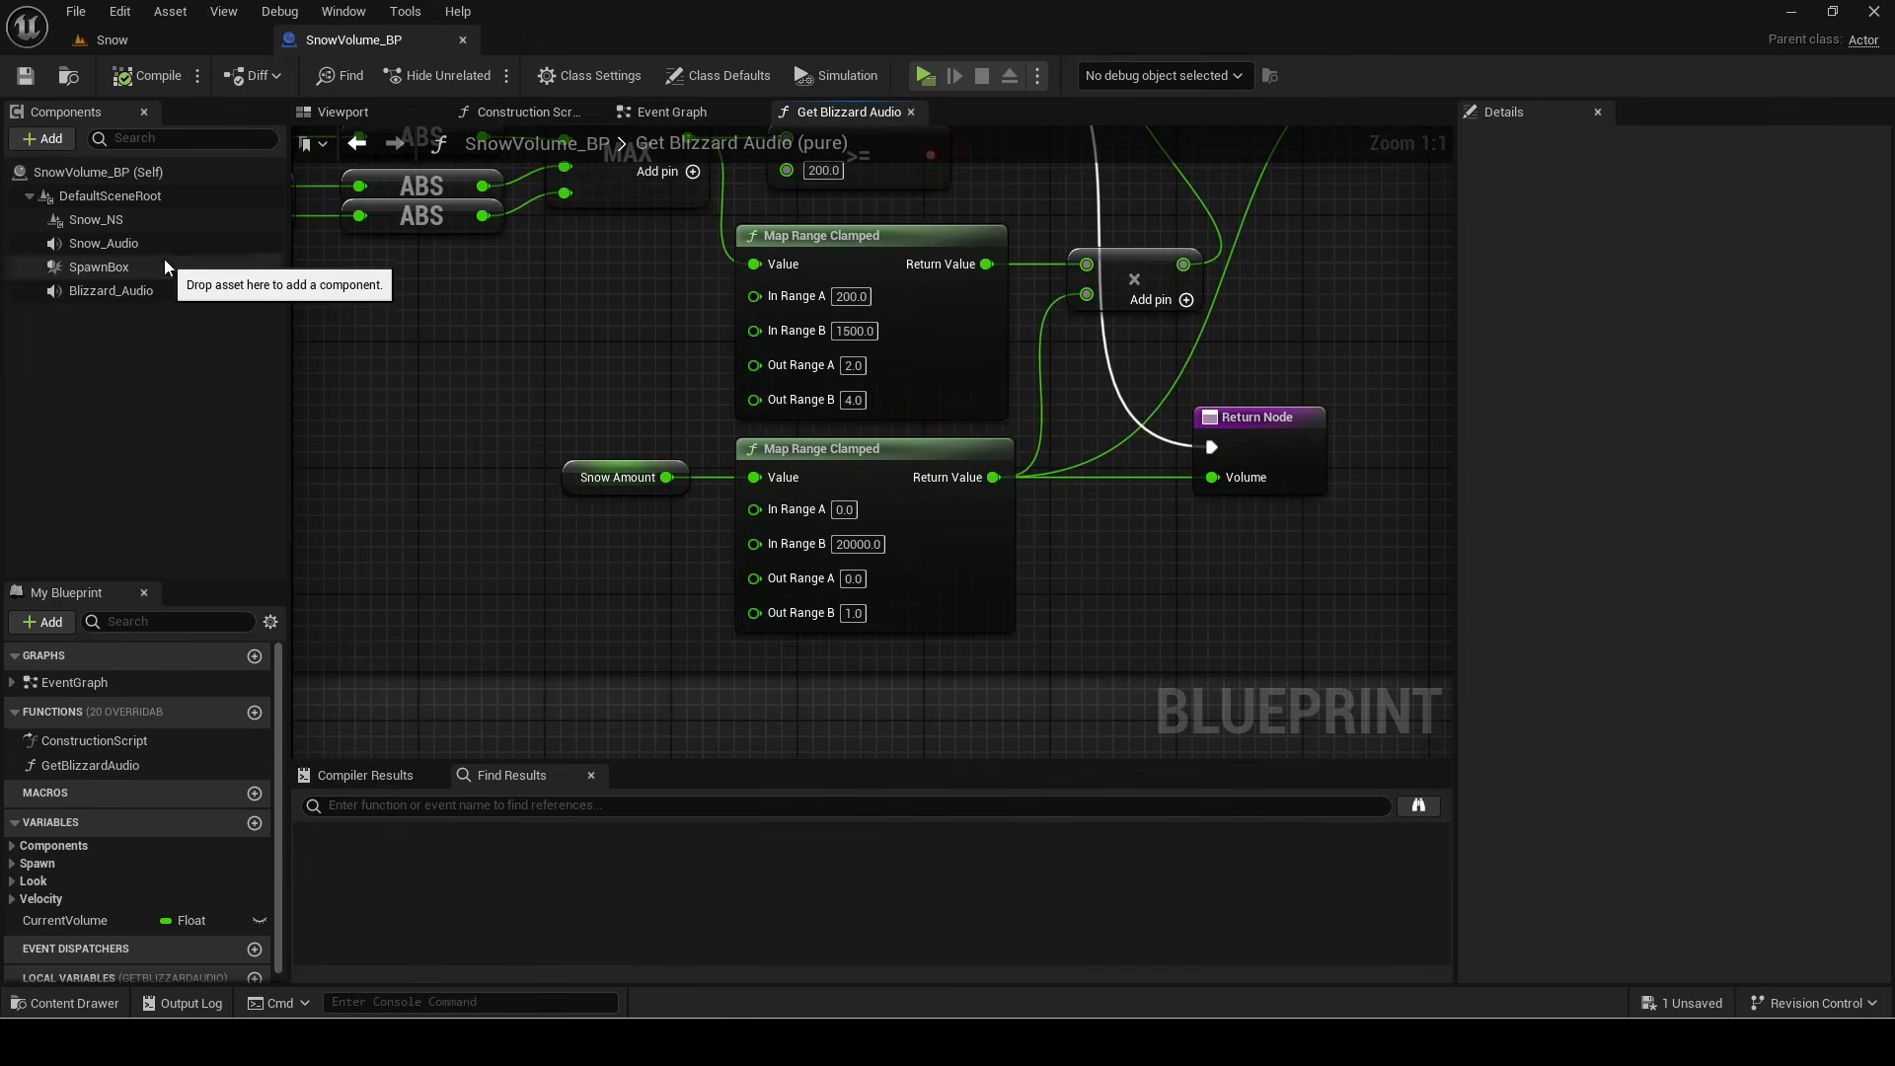
Step: Open the SnowLoop sound wave used by Snow_Audio, adjust its volume and play-test the Snow level again
double_click(109, 243)
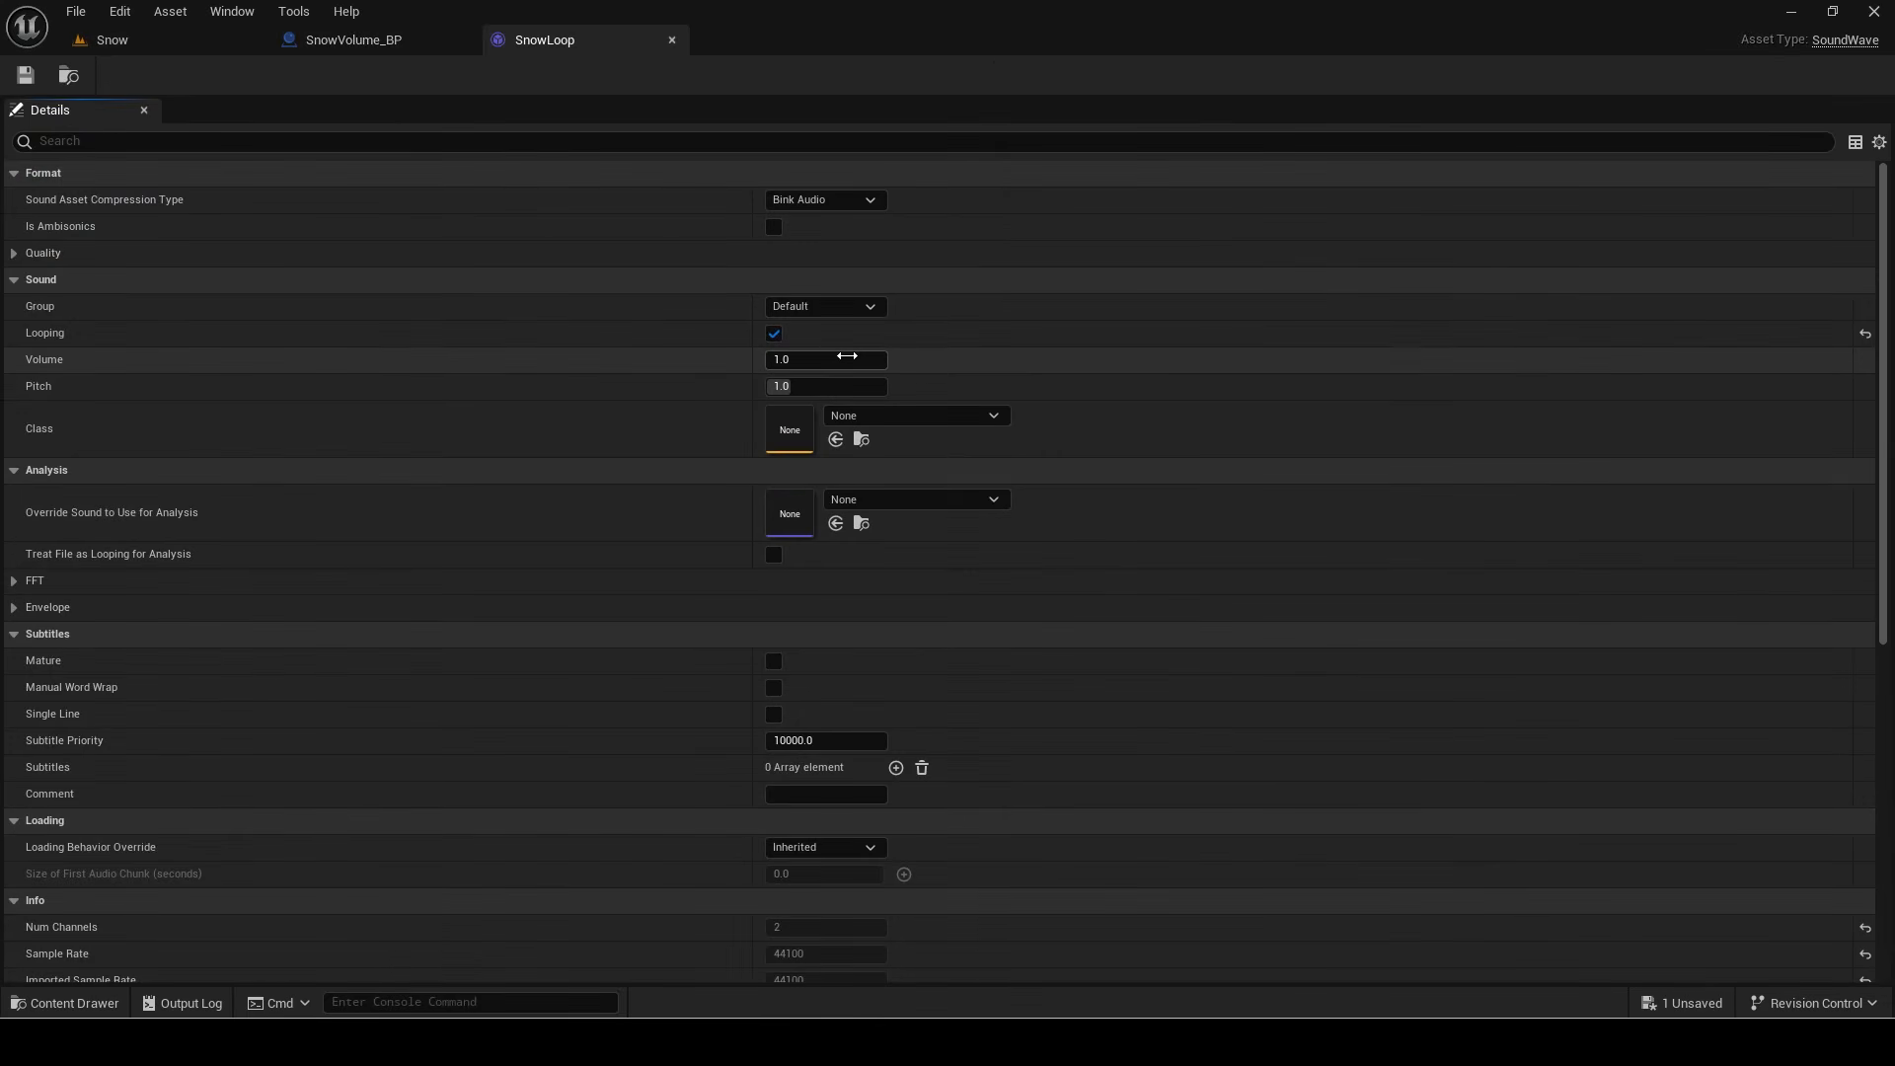
click(198, 40)
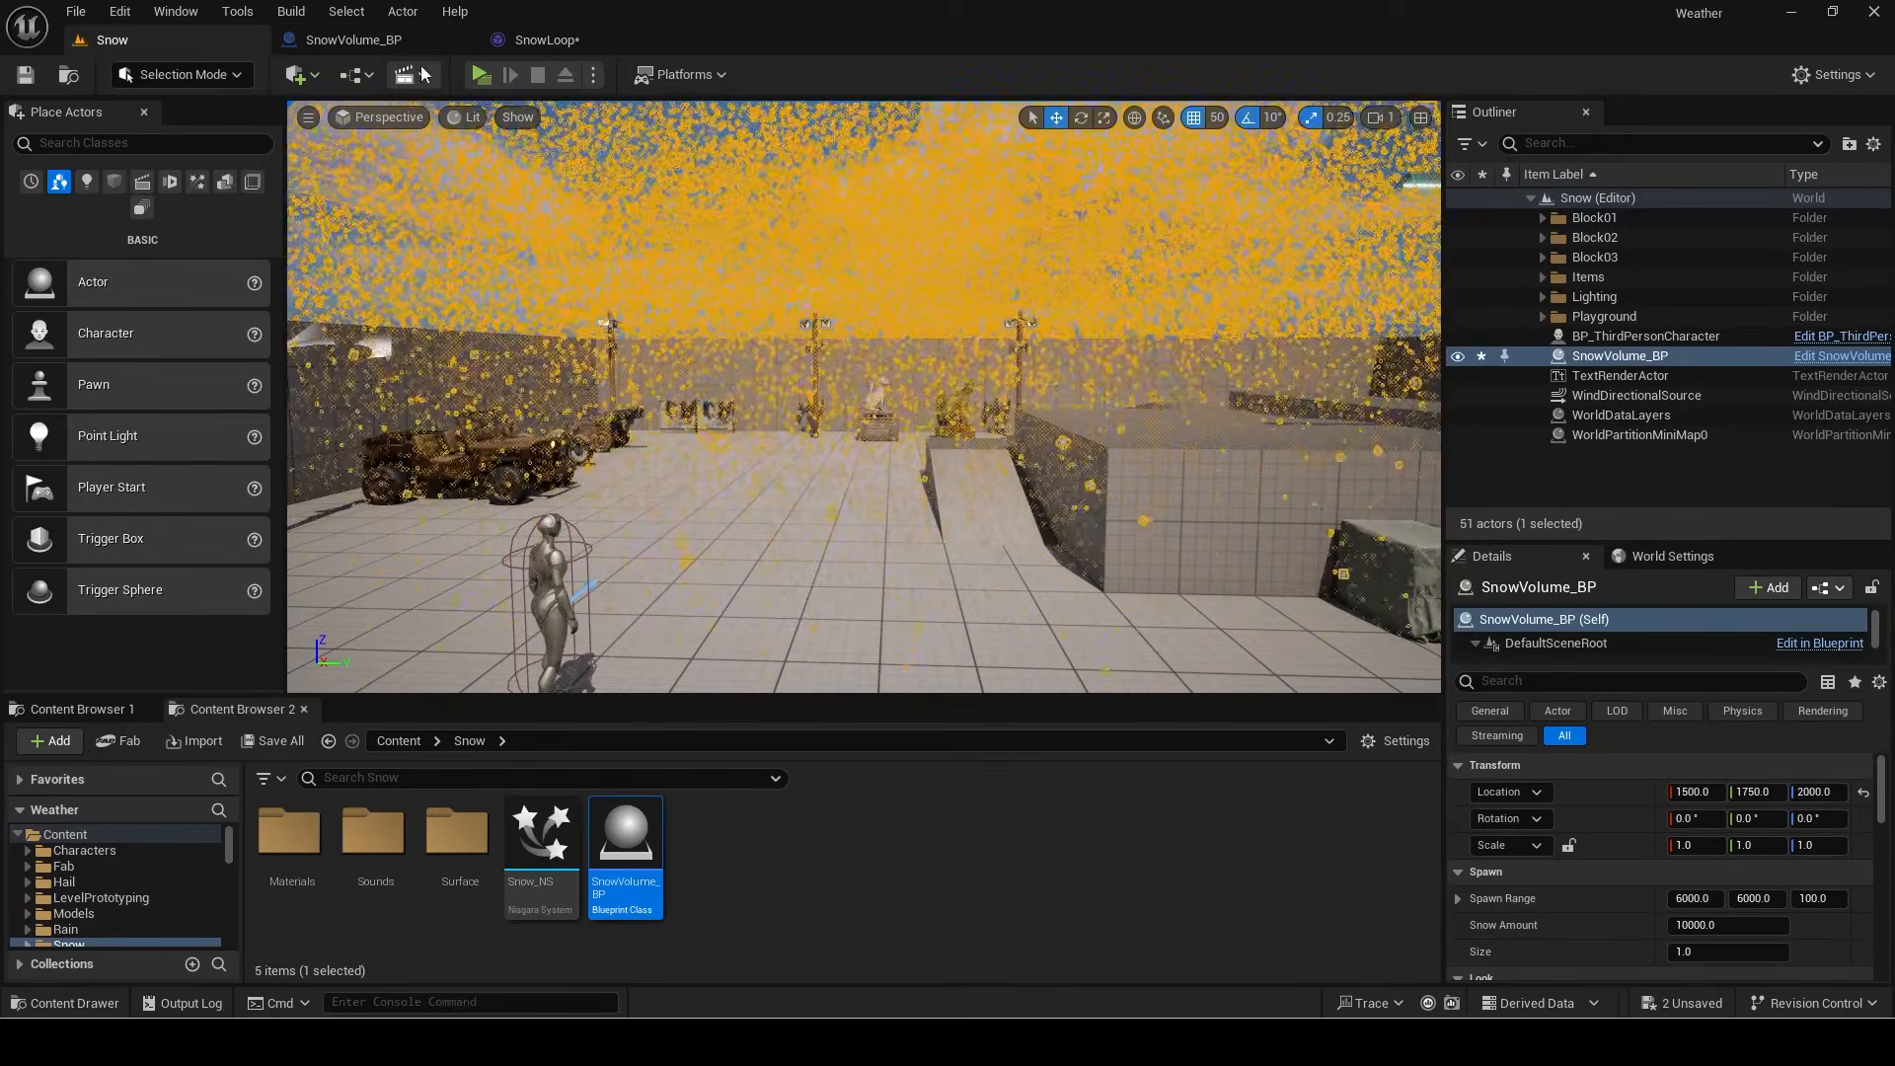
click(476, 81)
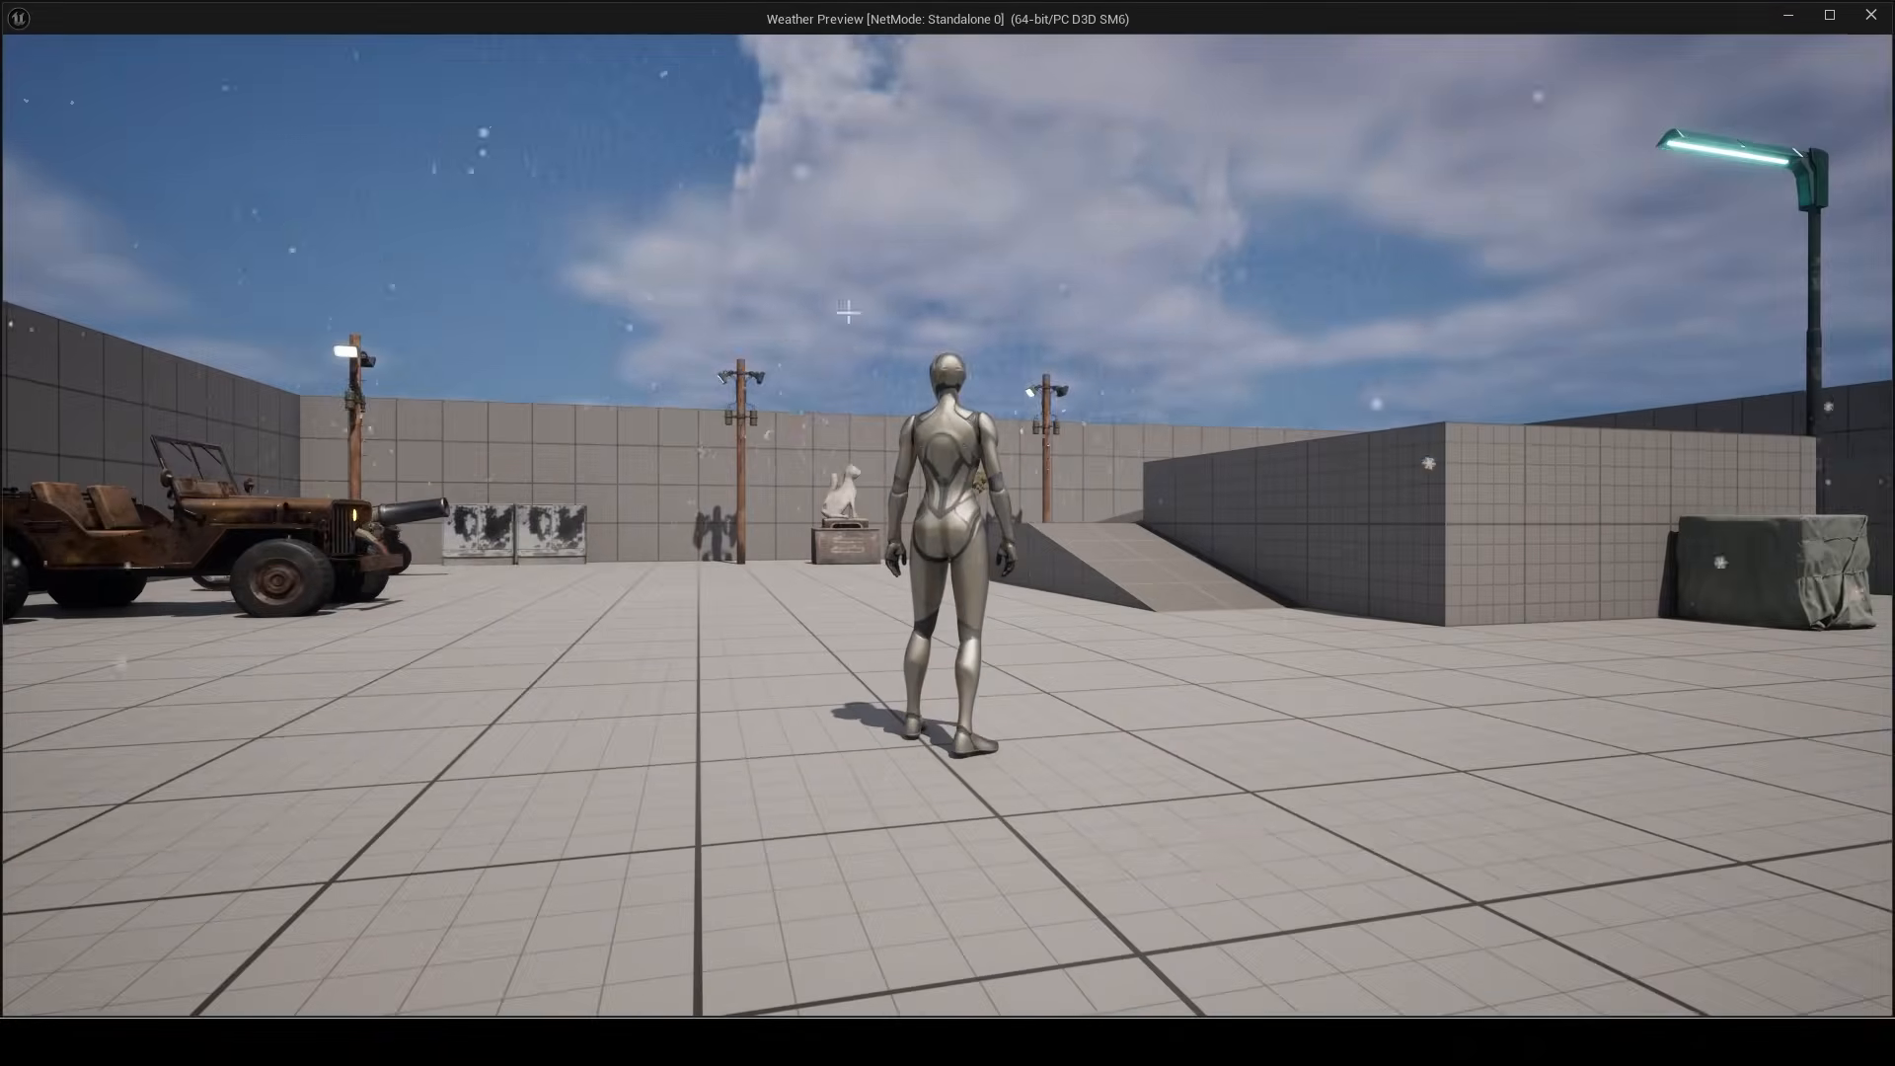
Step: End the play-test and set SnowVolume_BP's Wind Y range to -500 and -400
key(Escape)
key(f)
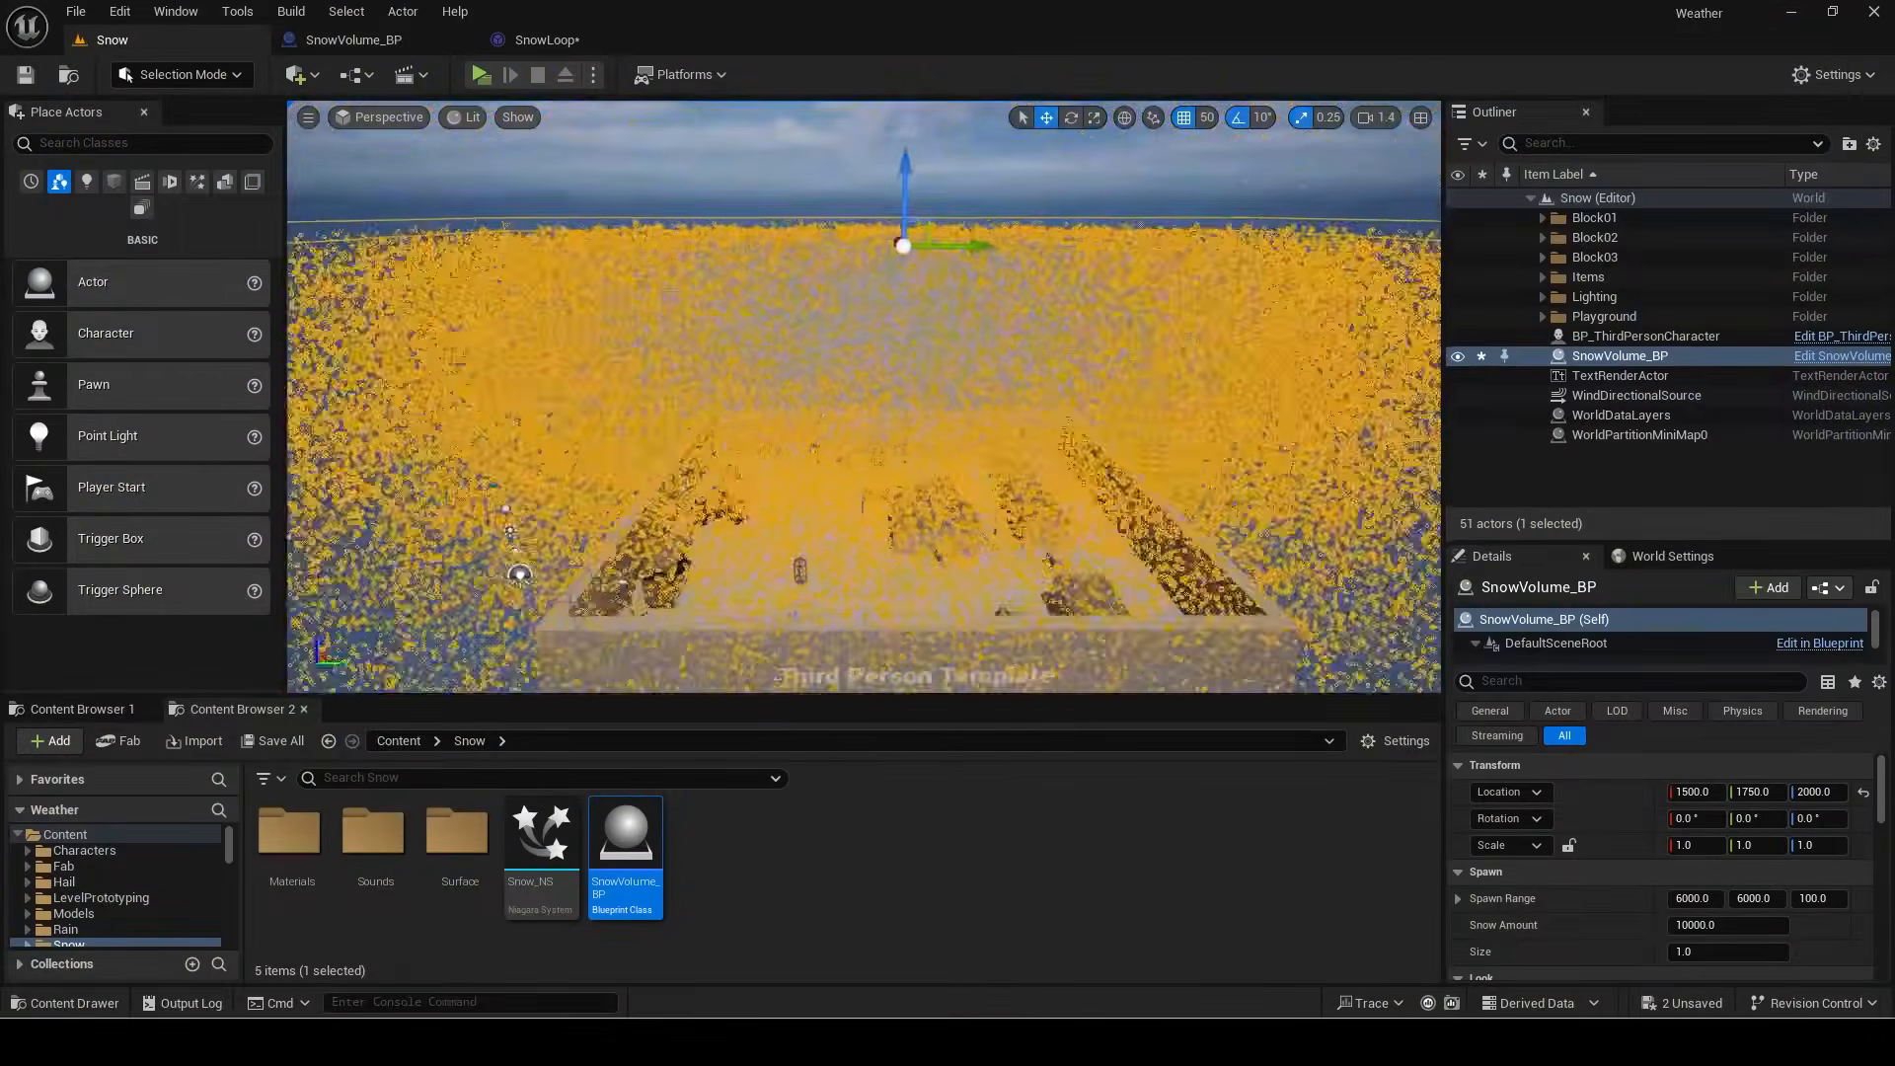
scroll(1643, 882, down, 3)
scroll(1644, 882, down, 1)
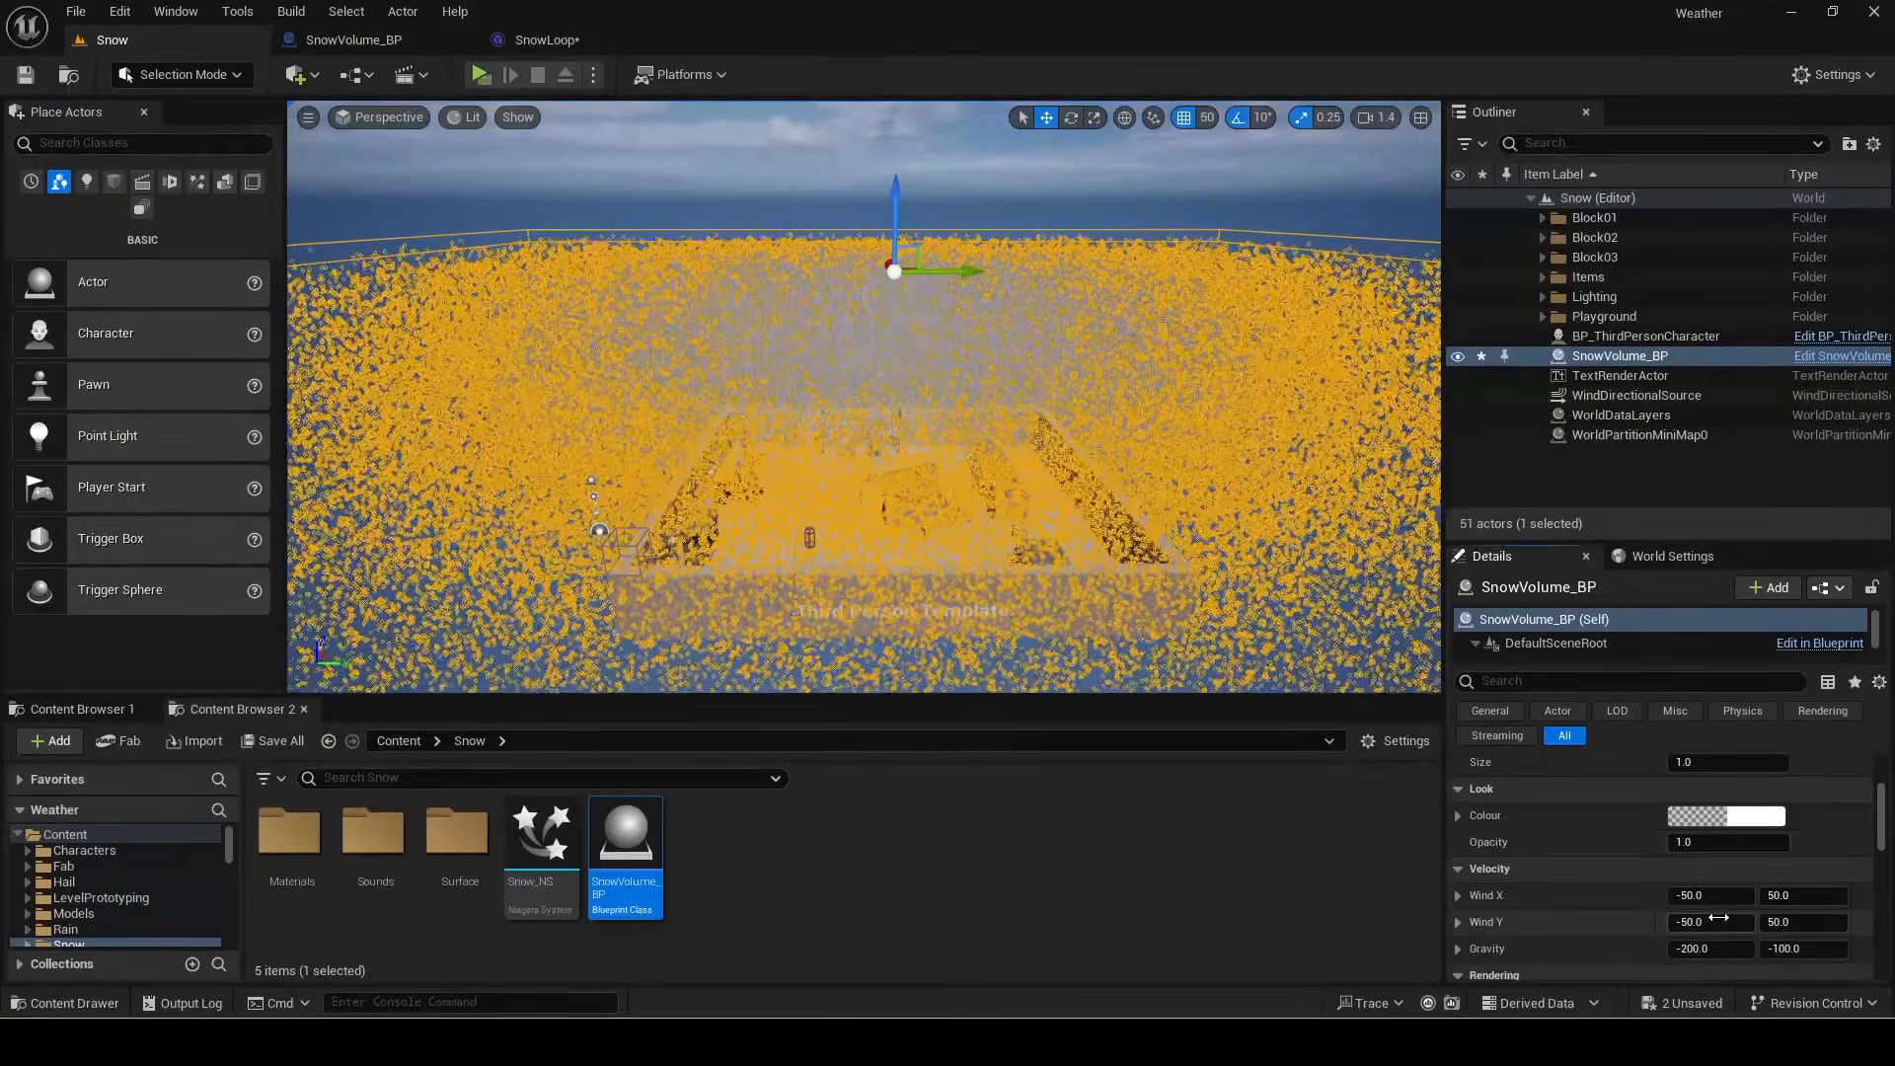
click(1713, 922)
text(-500)
key(Tab)
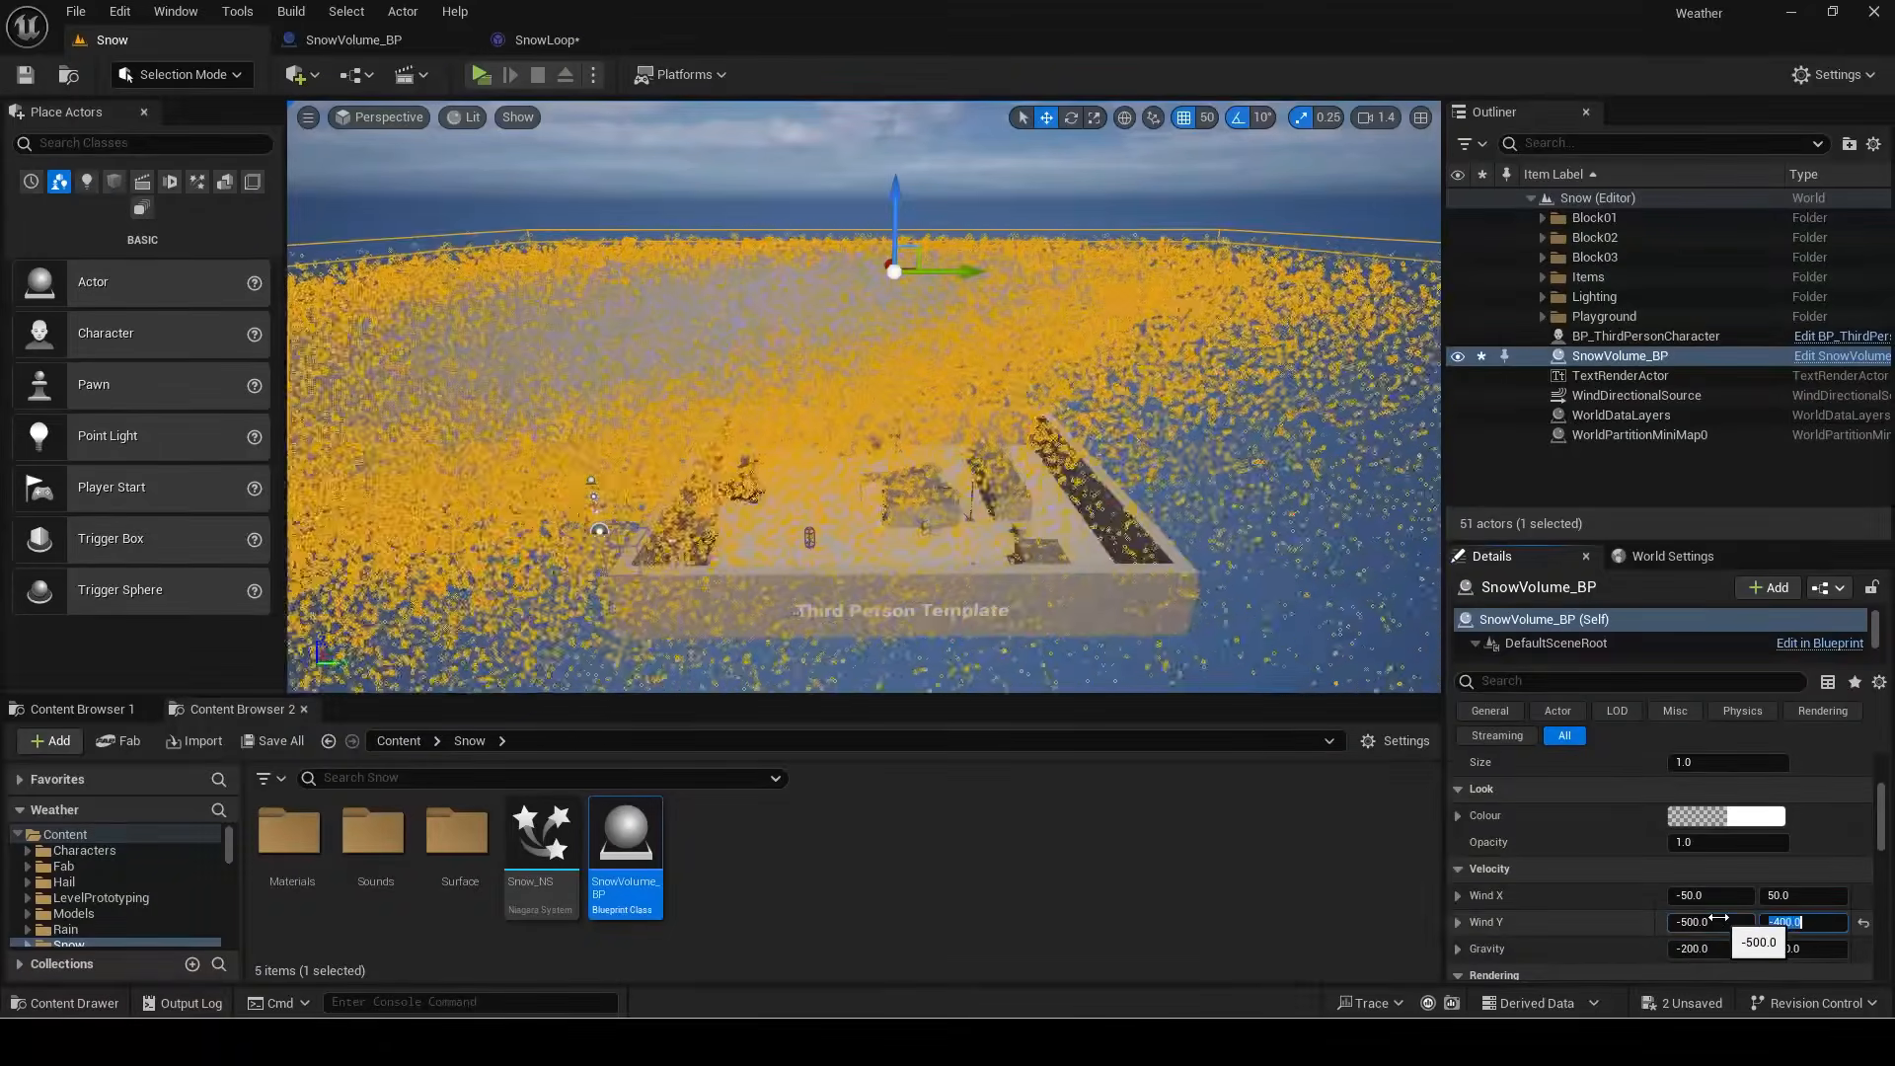
text(-400)
key(Return)
Step: Move SnowVolume_BP to Y 2450 and set its Z location to 1000
right_drag(825, 261, 825, 287)
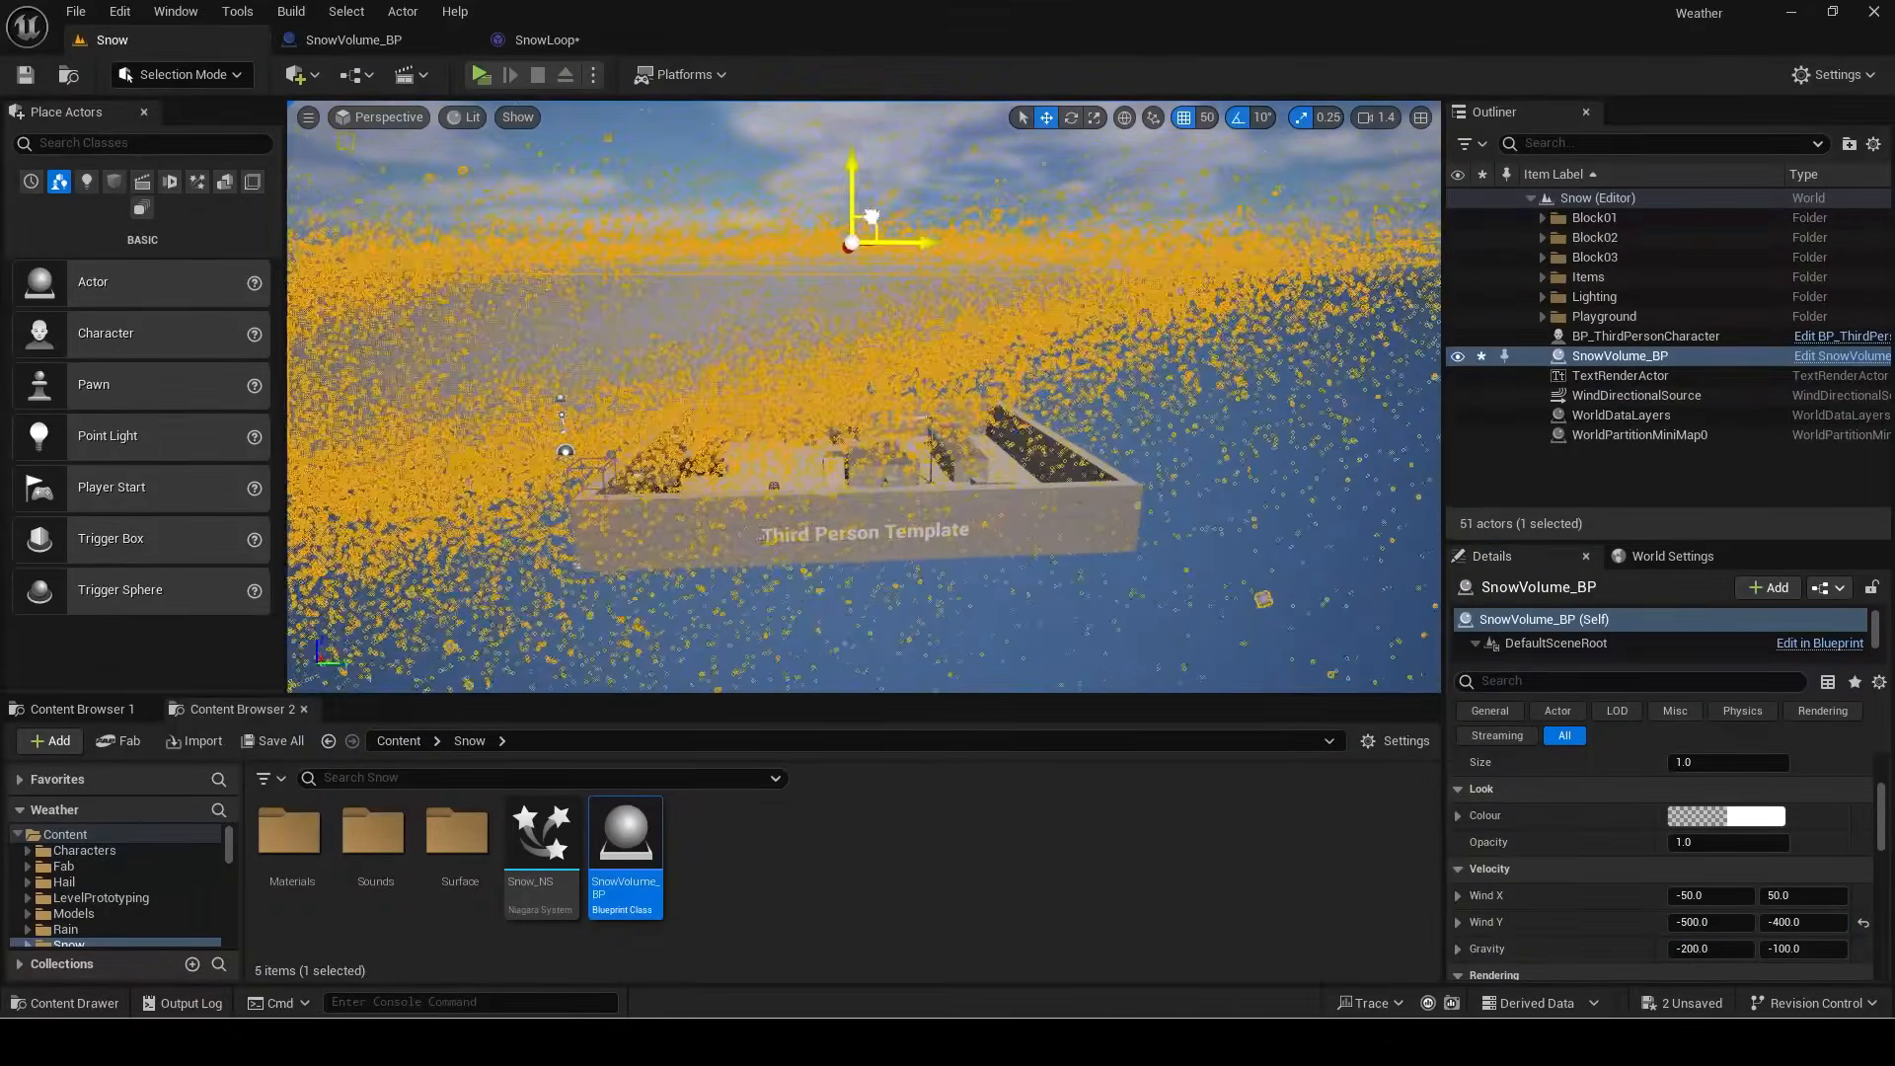
drag(852, 242, 931, 422)
scroll(1726, 886, up, 3)
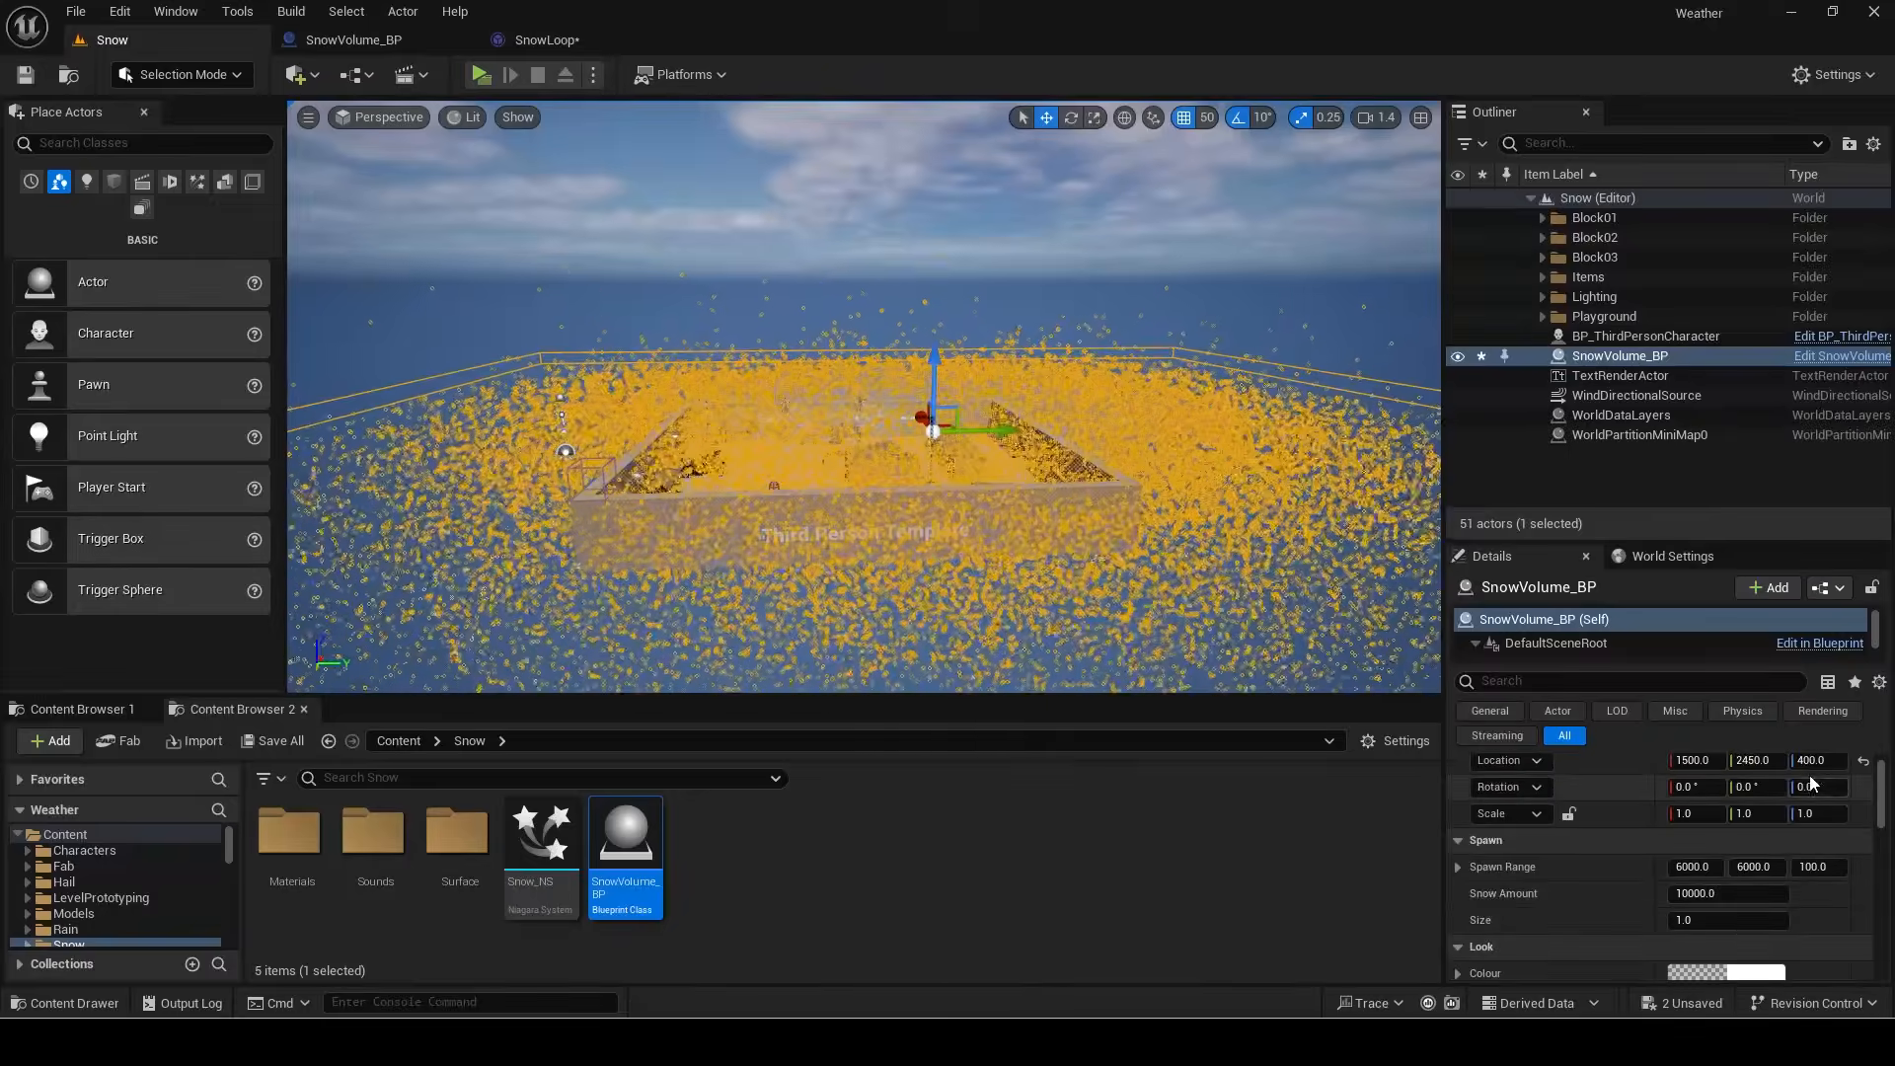
key(Return)
text(1000)
key(Return)
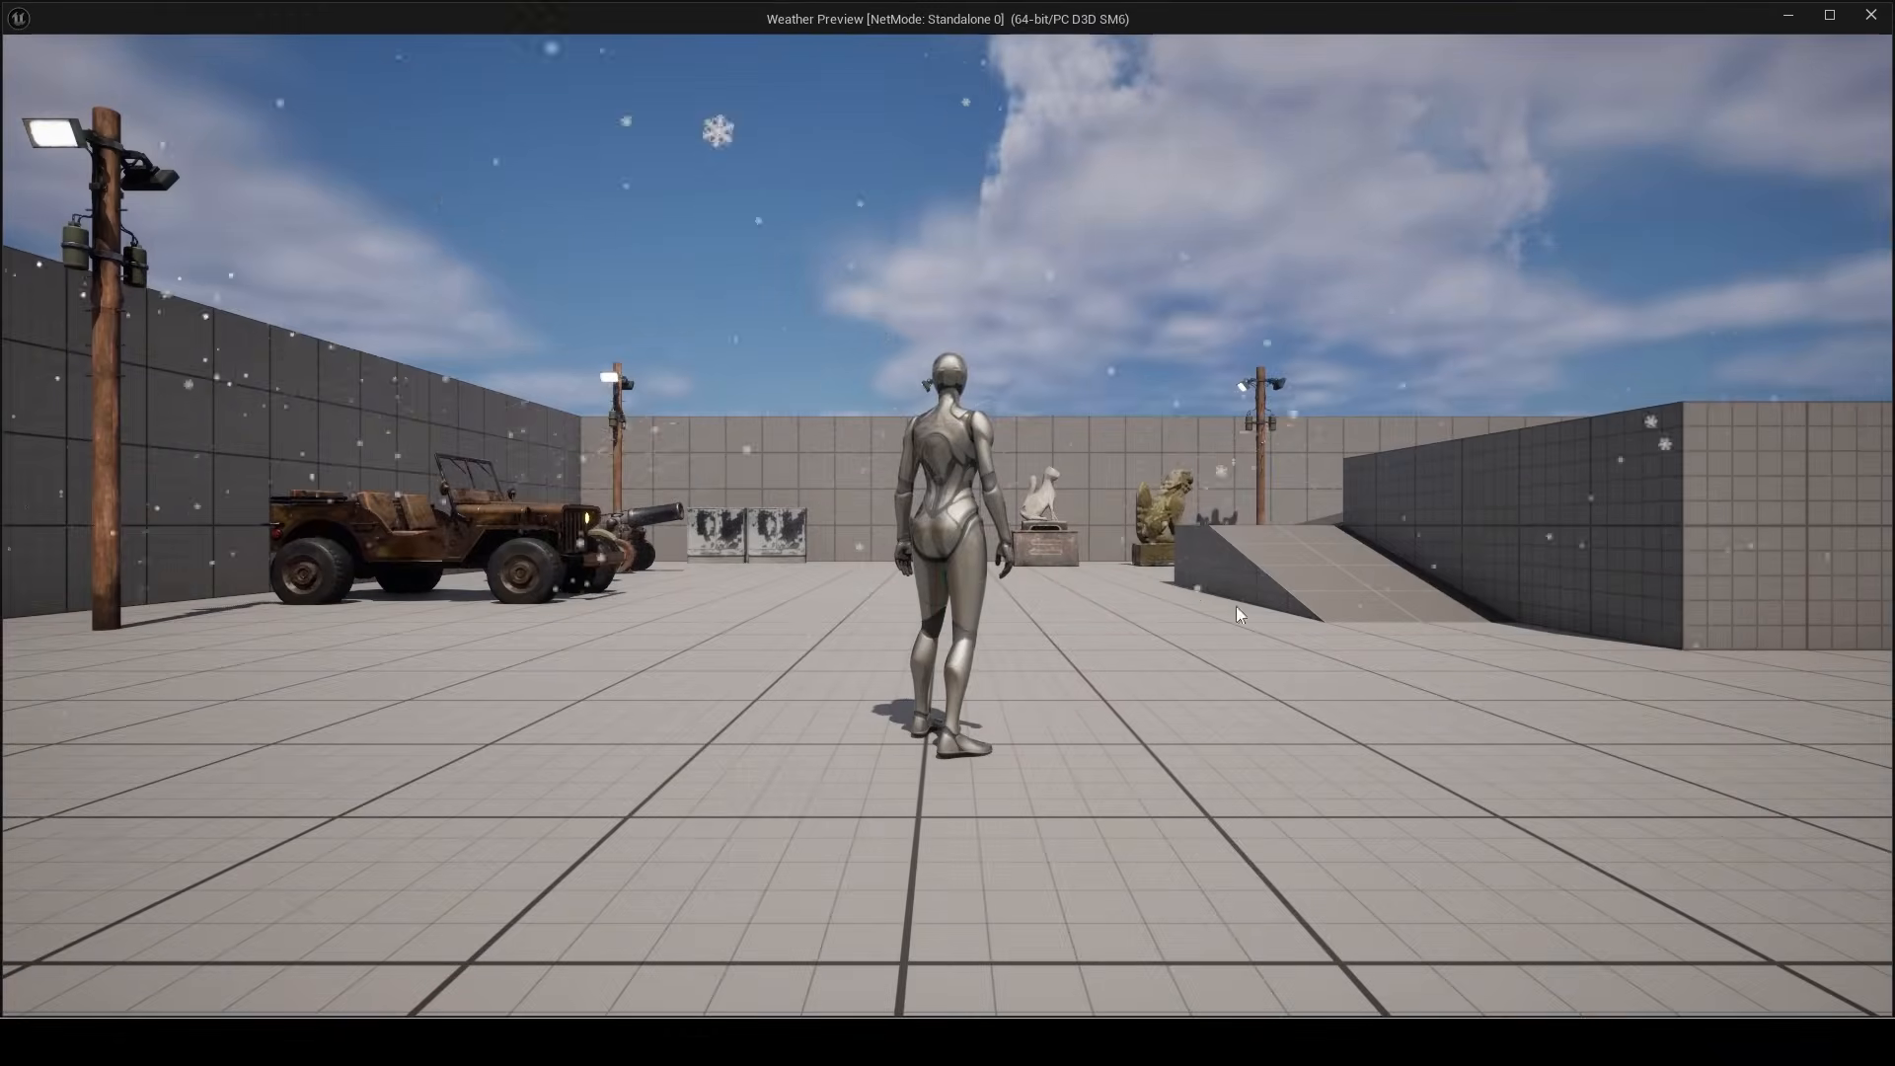
Step: Play-test the level in daylight and run the character past the blocks and crates to examine the windblown snow
key(d)
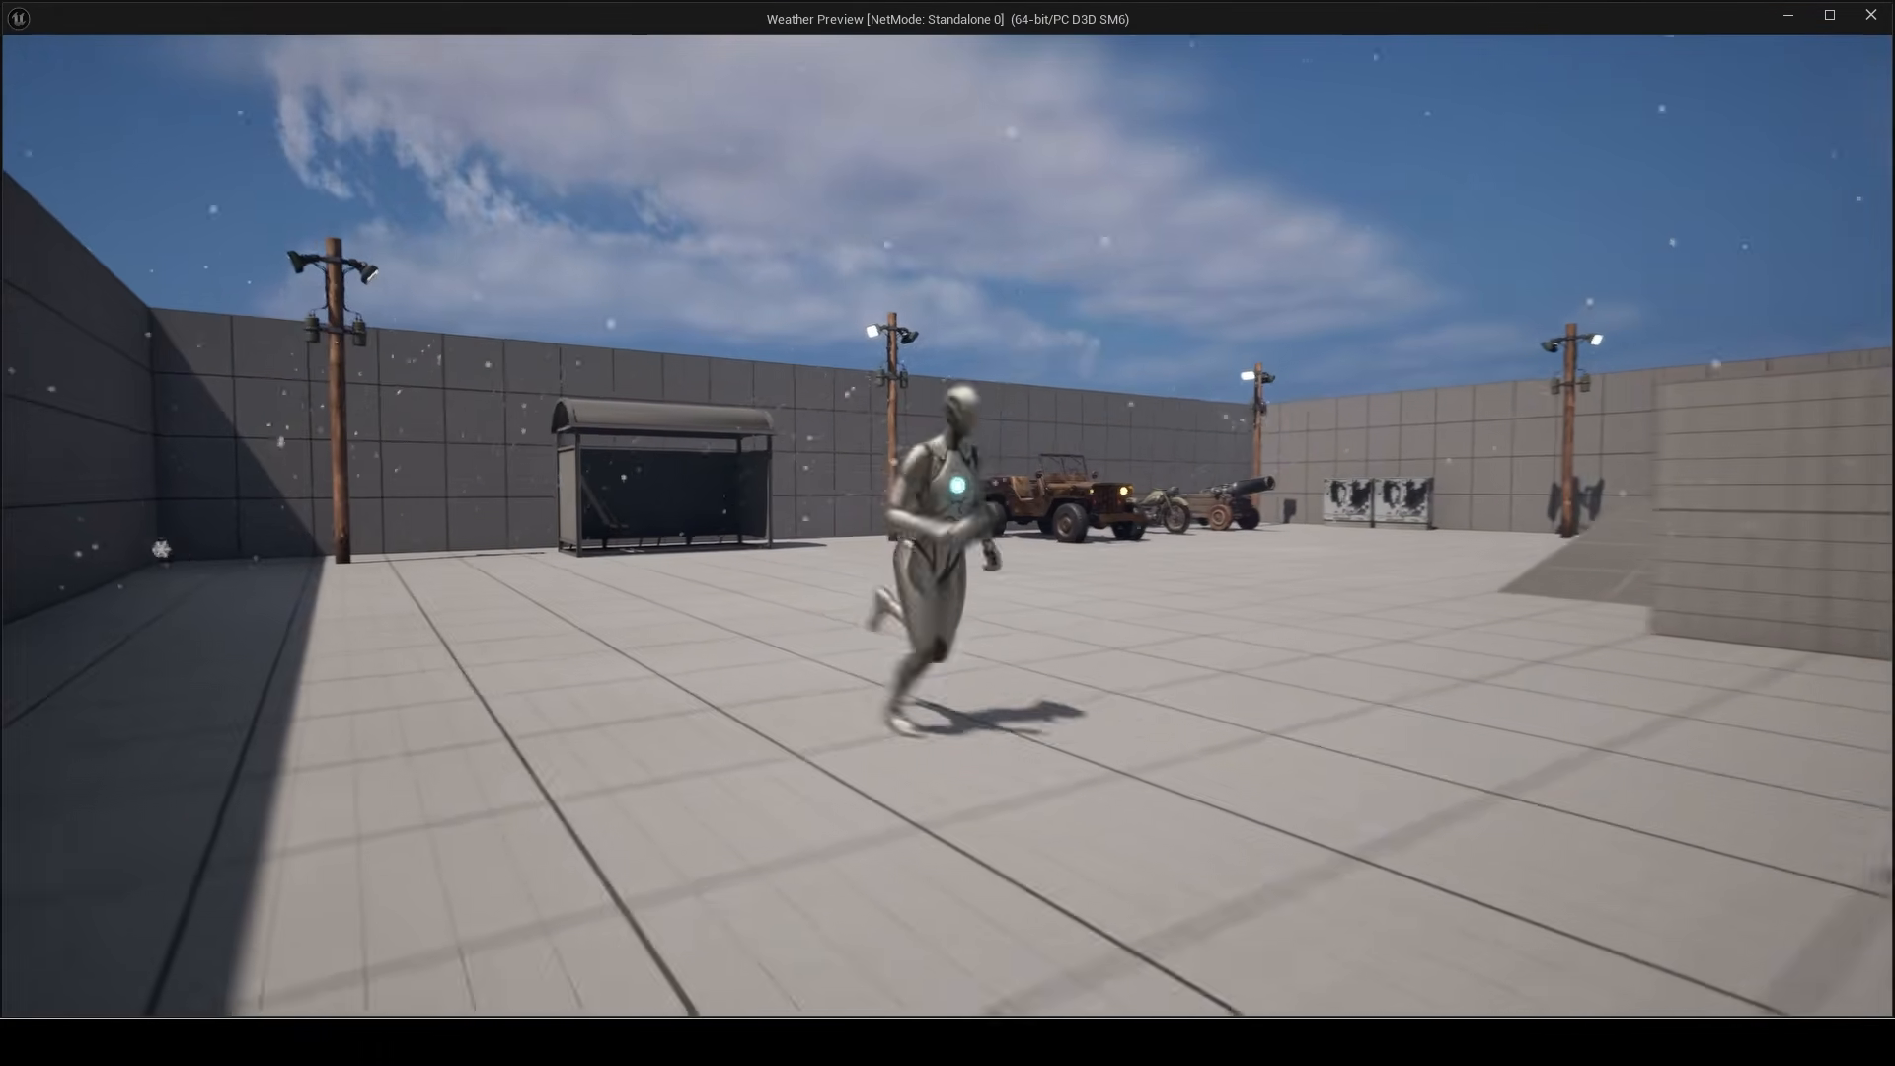
key(w)
key(w)
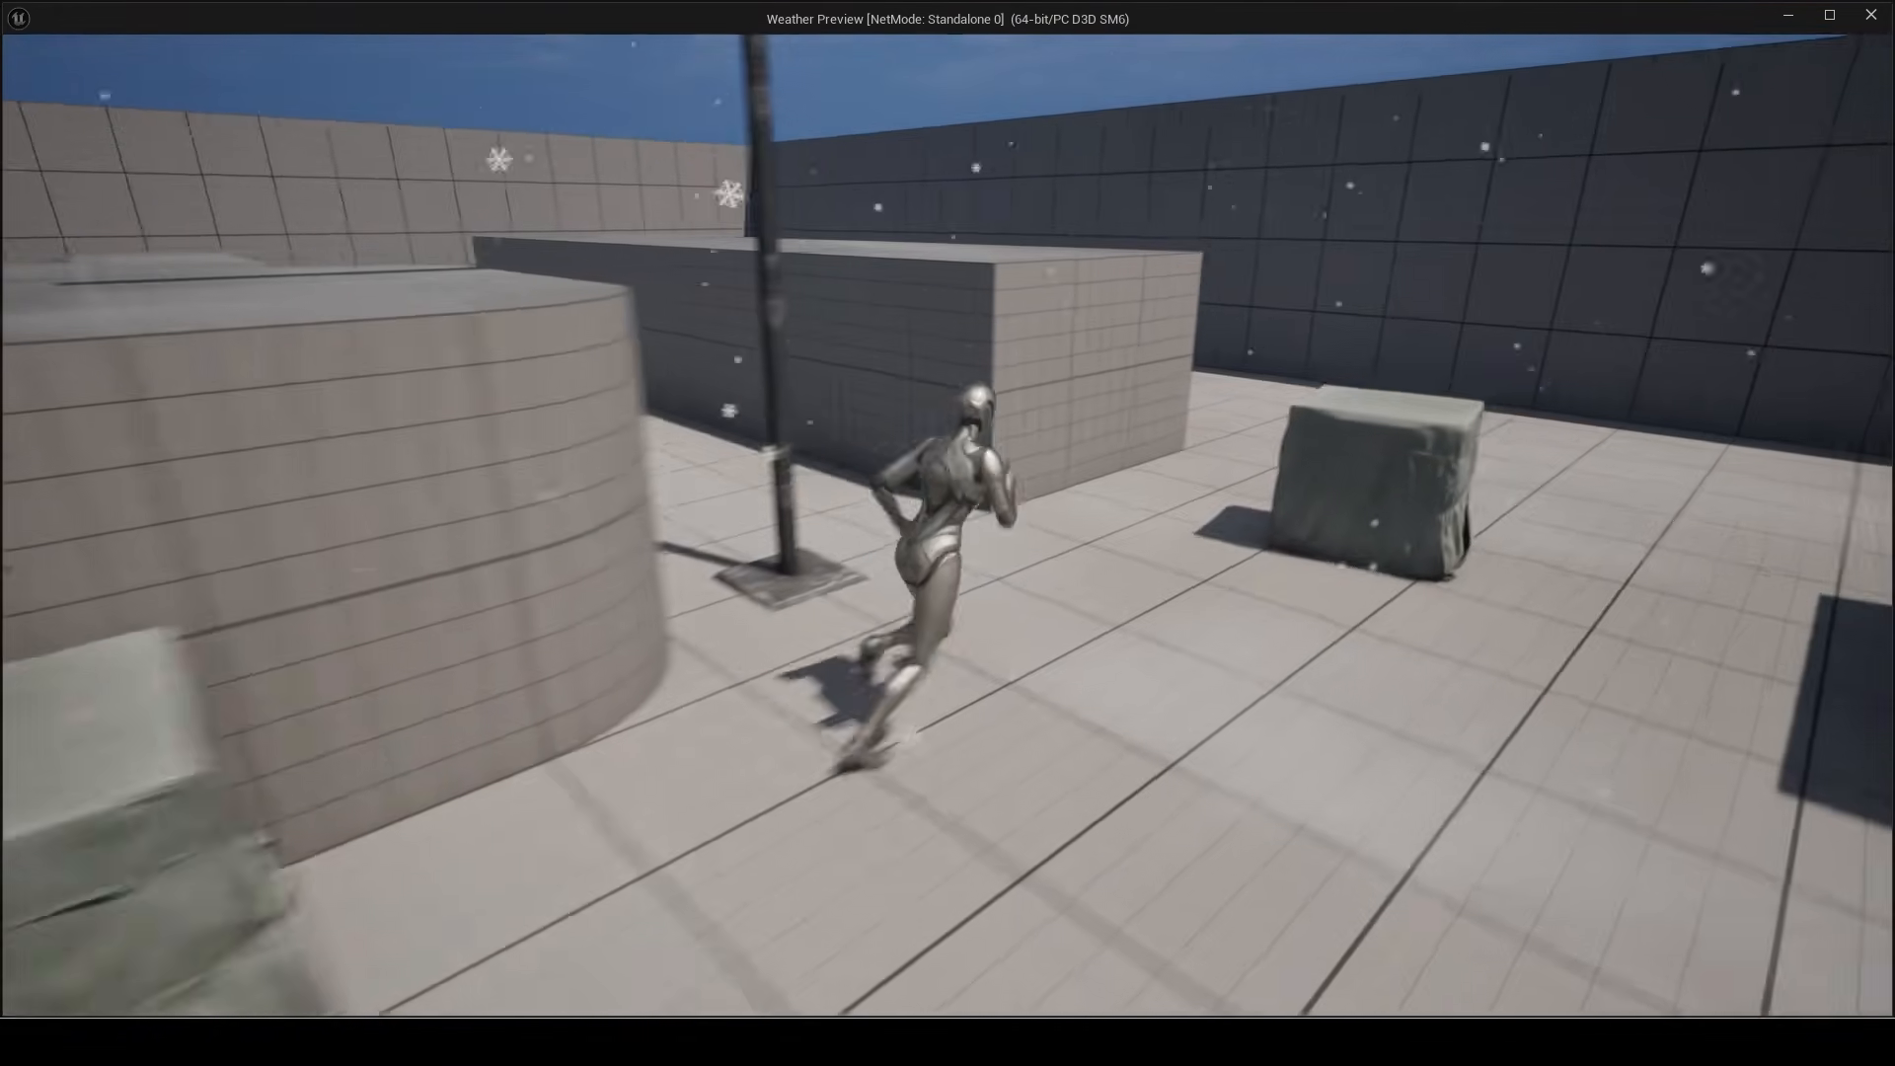
key(d)
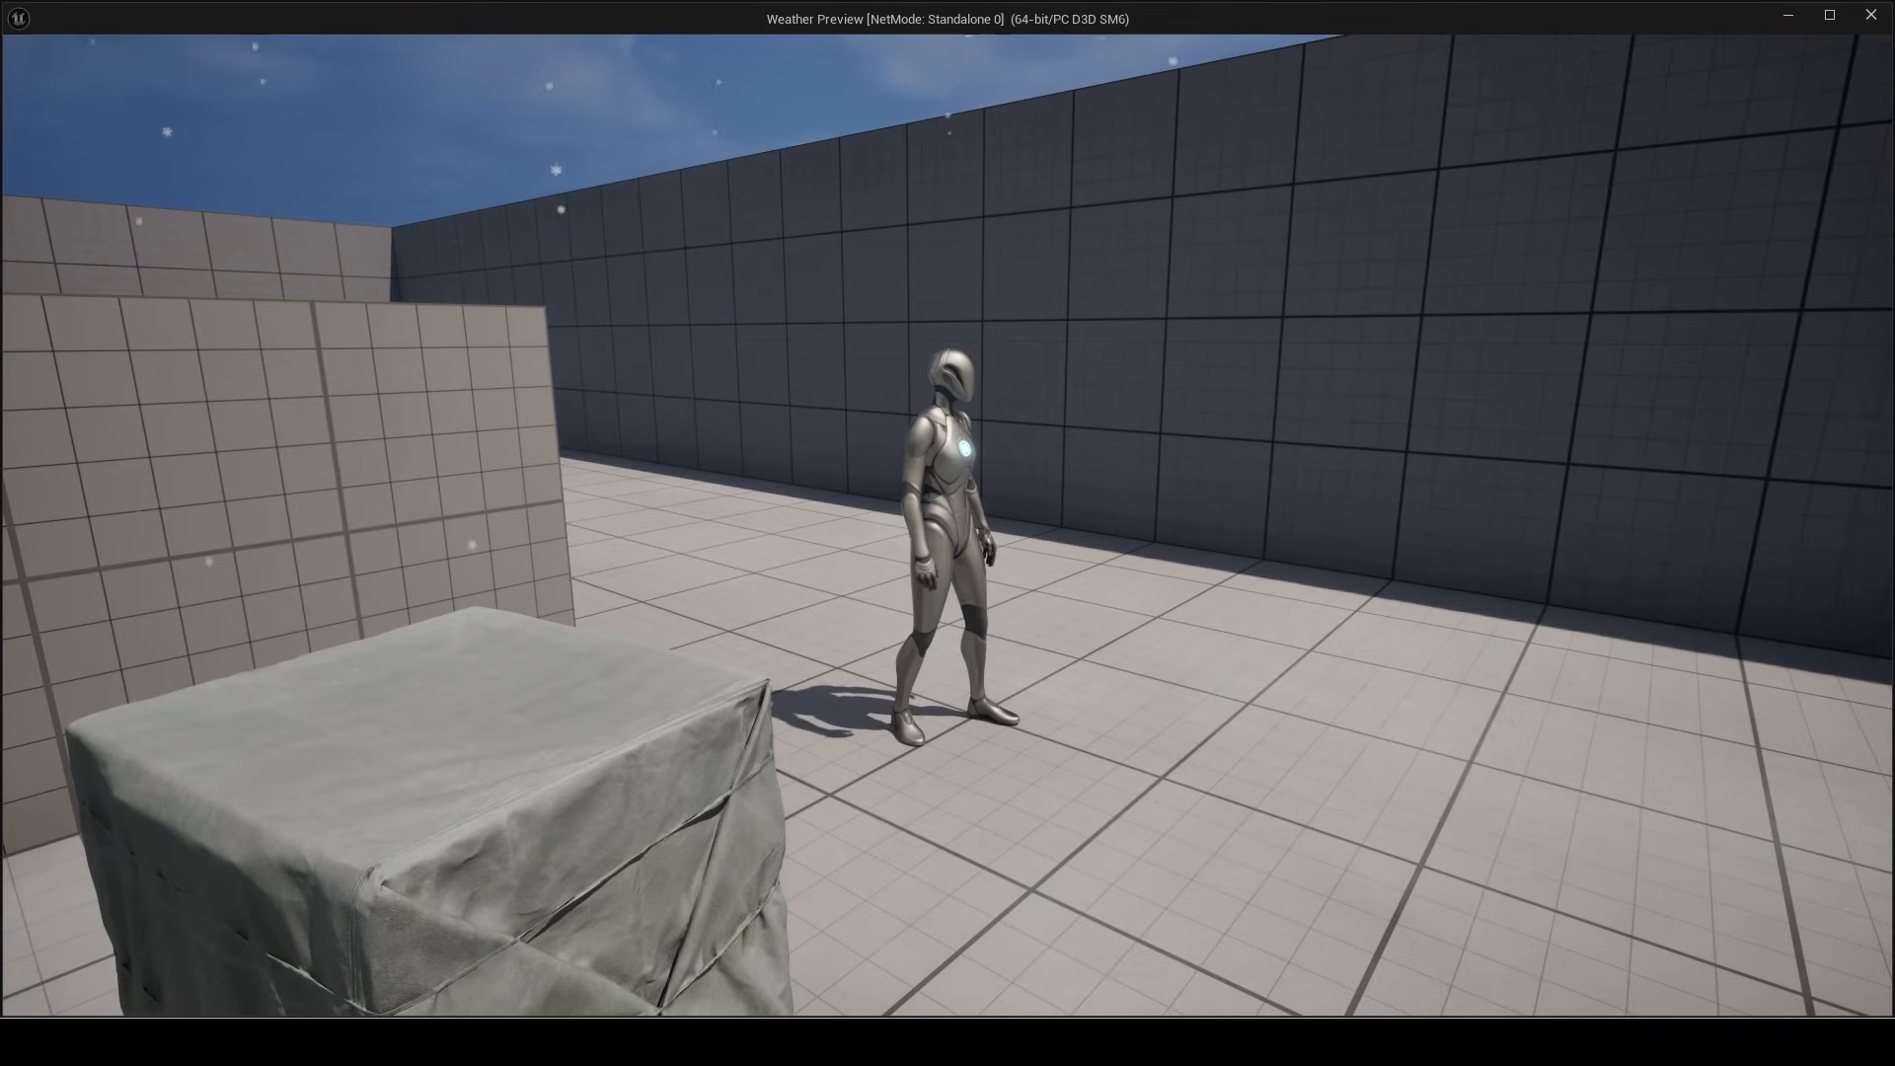
key(w)
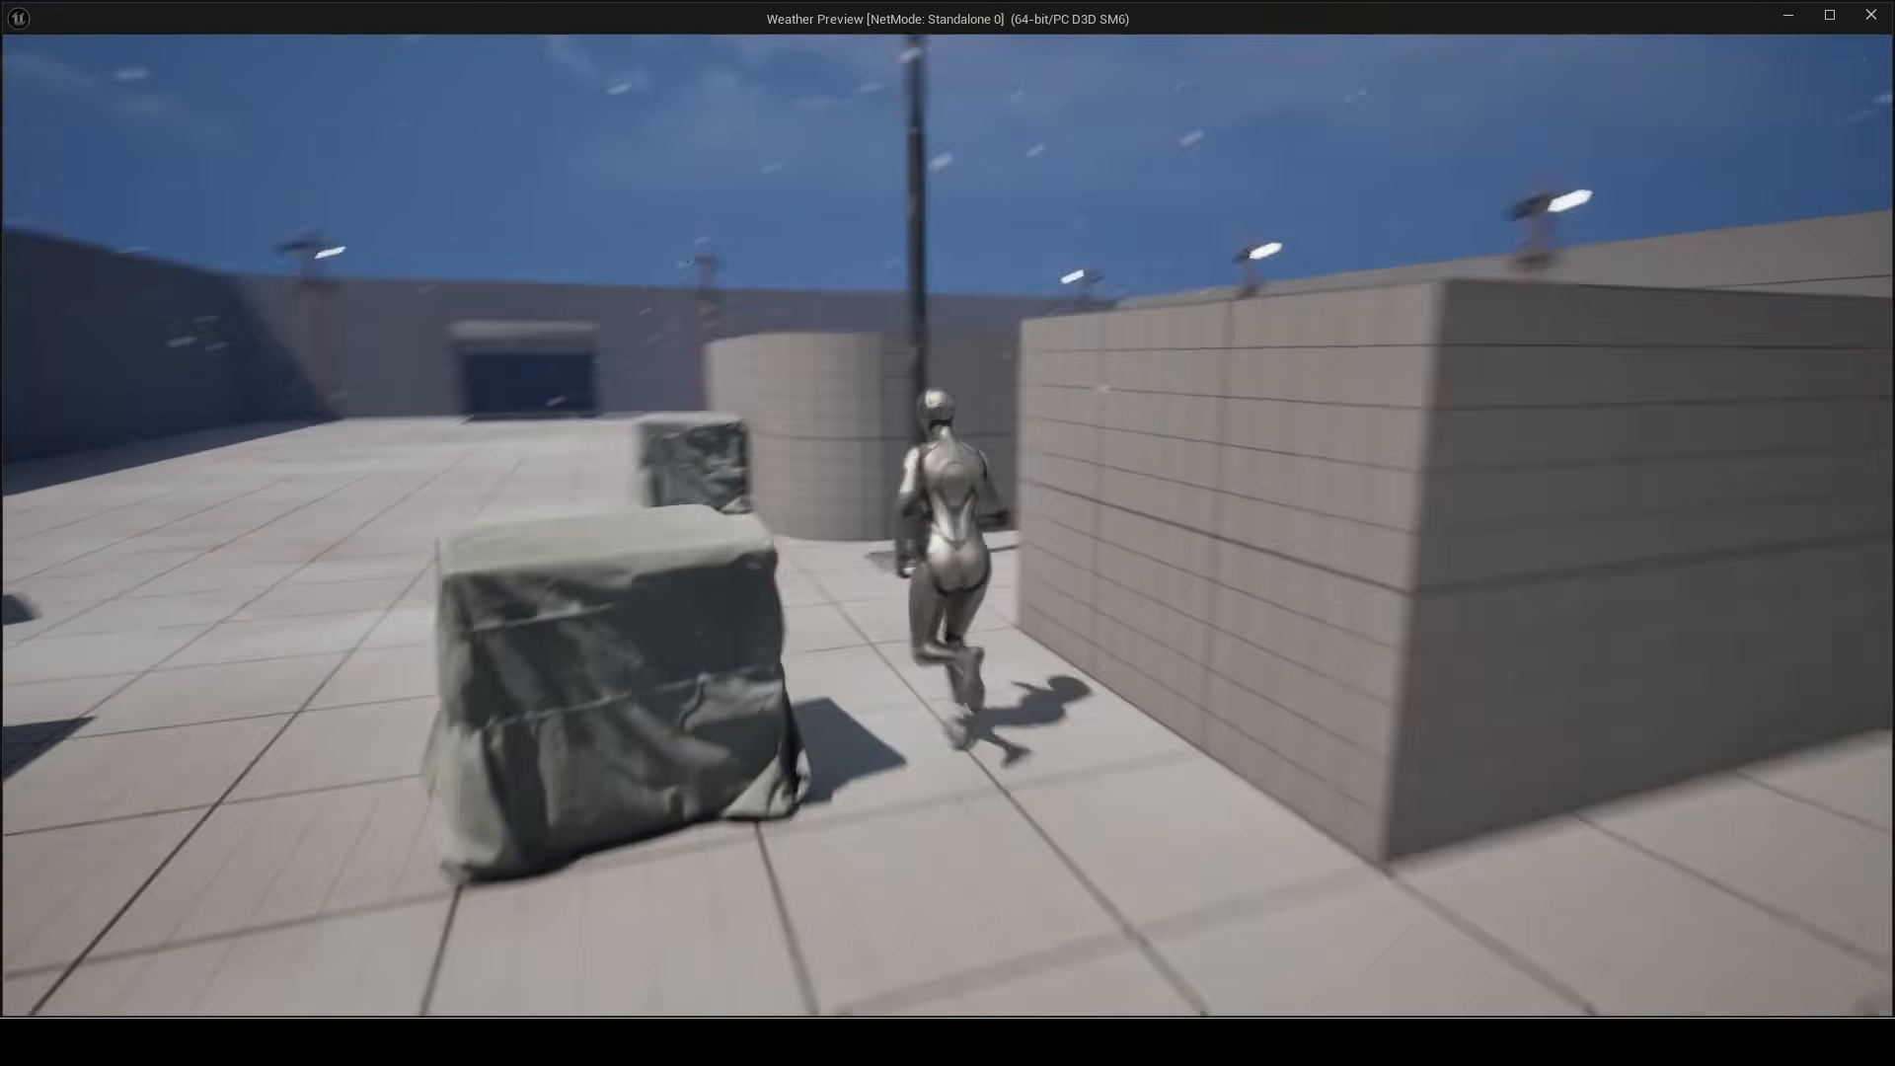
key(w)
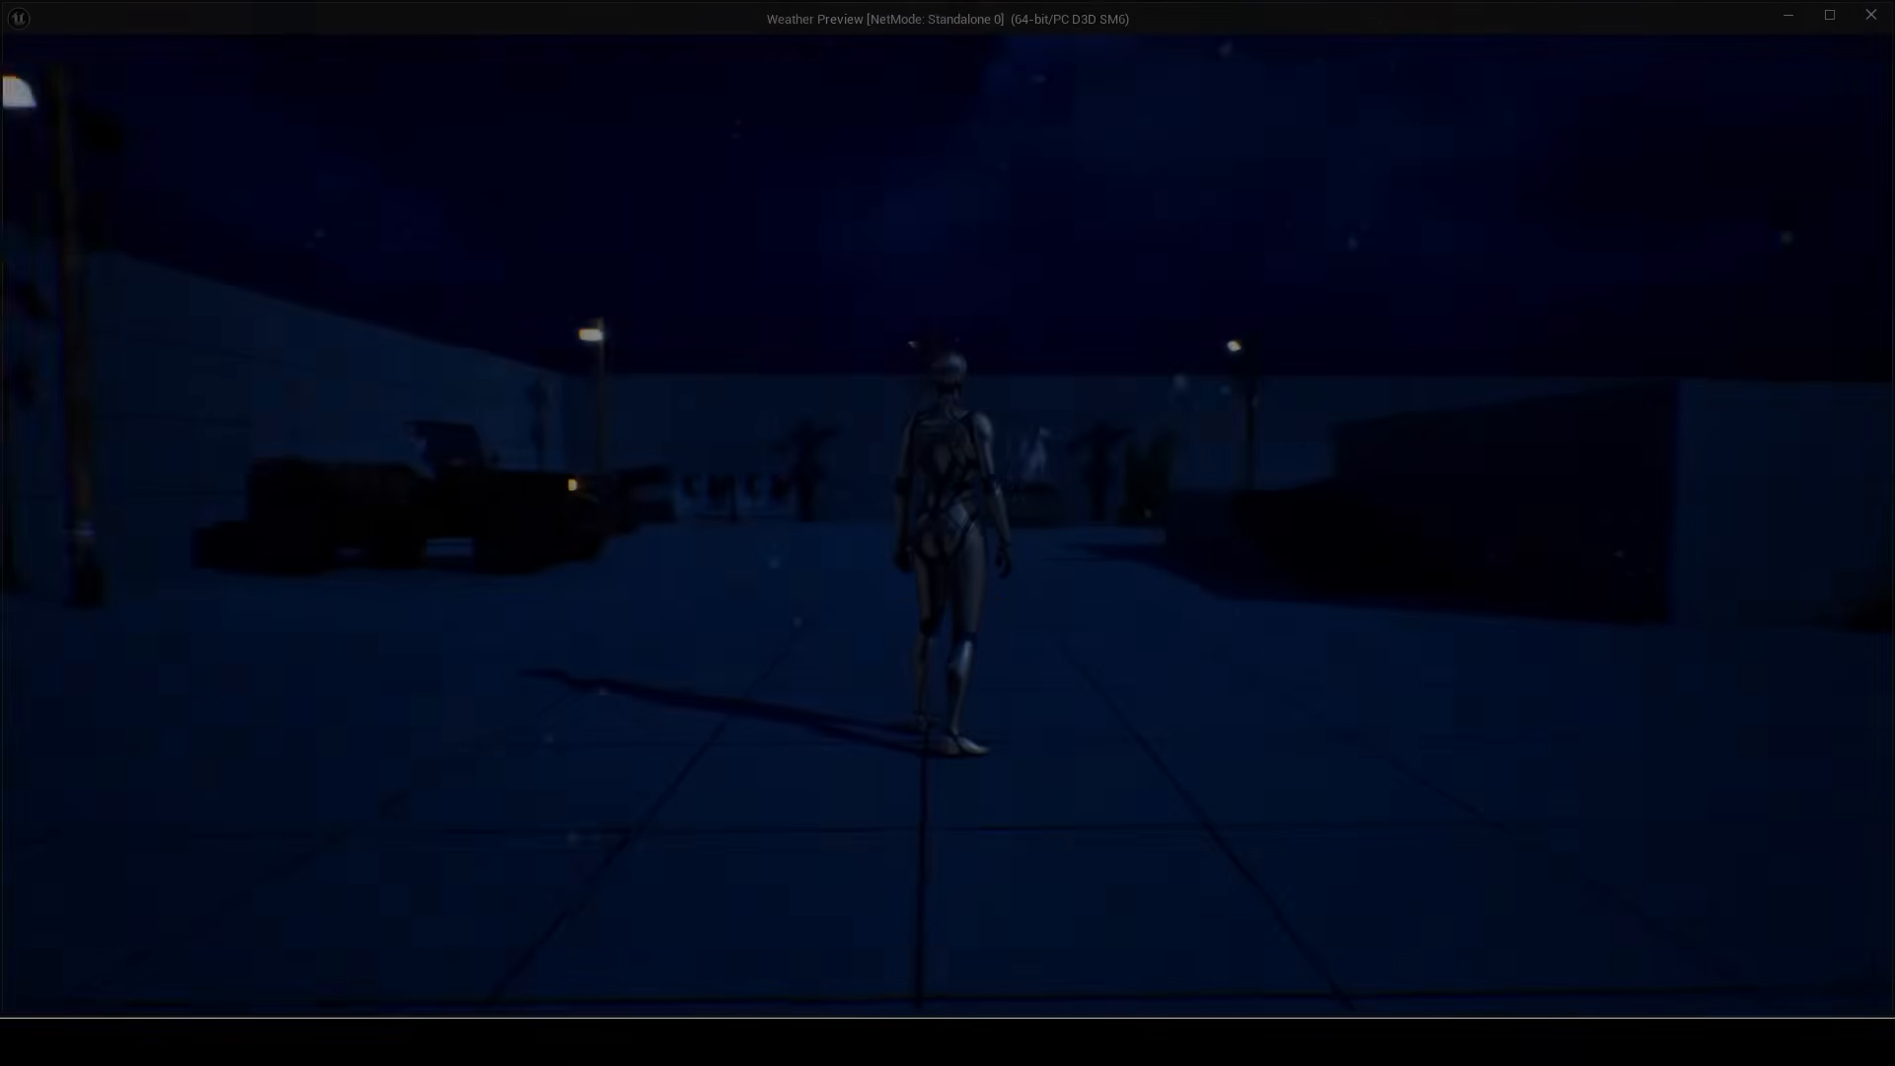
Step: Play-test the SnowNight level and fly the debug camera around the courtyard to examine the falling and accumulated snow
key(s)
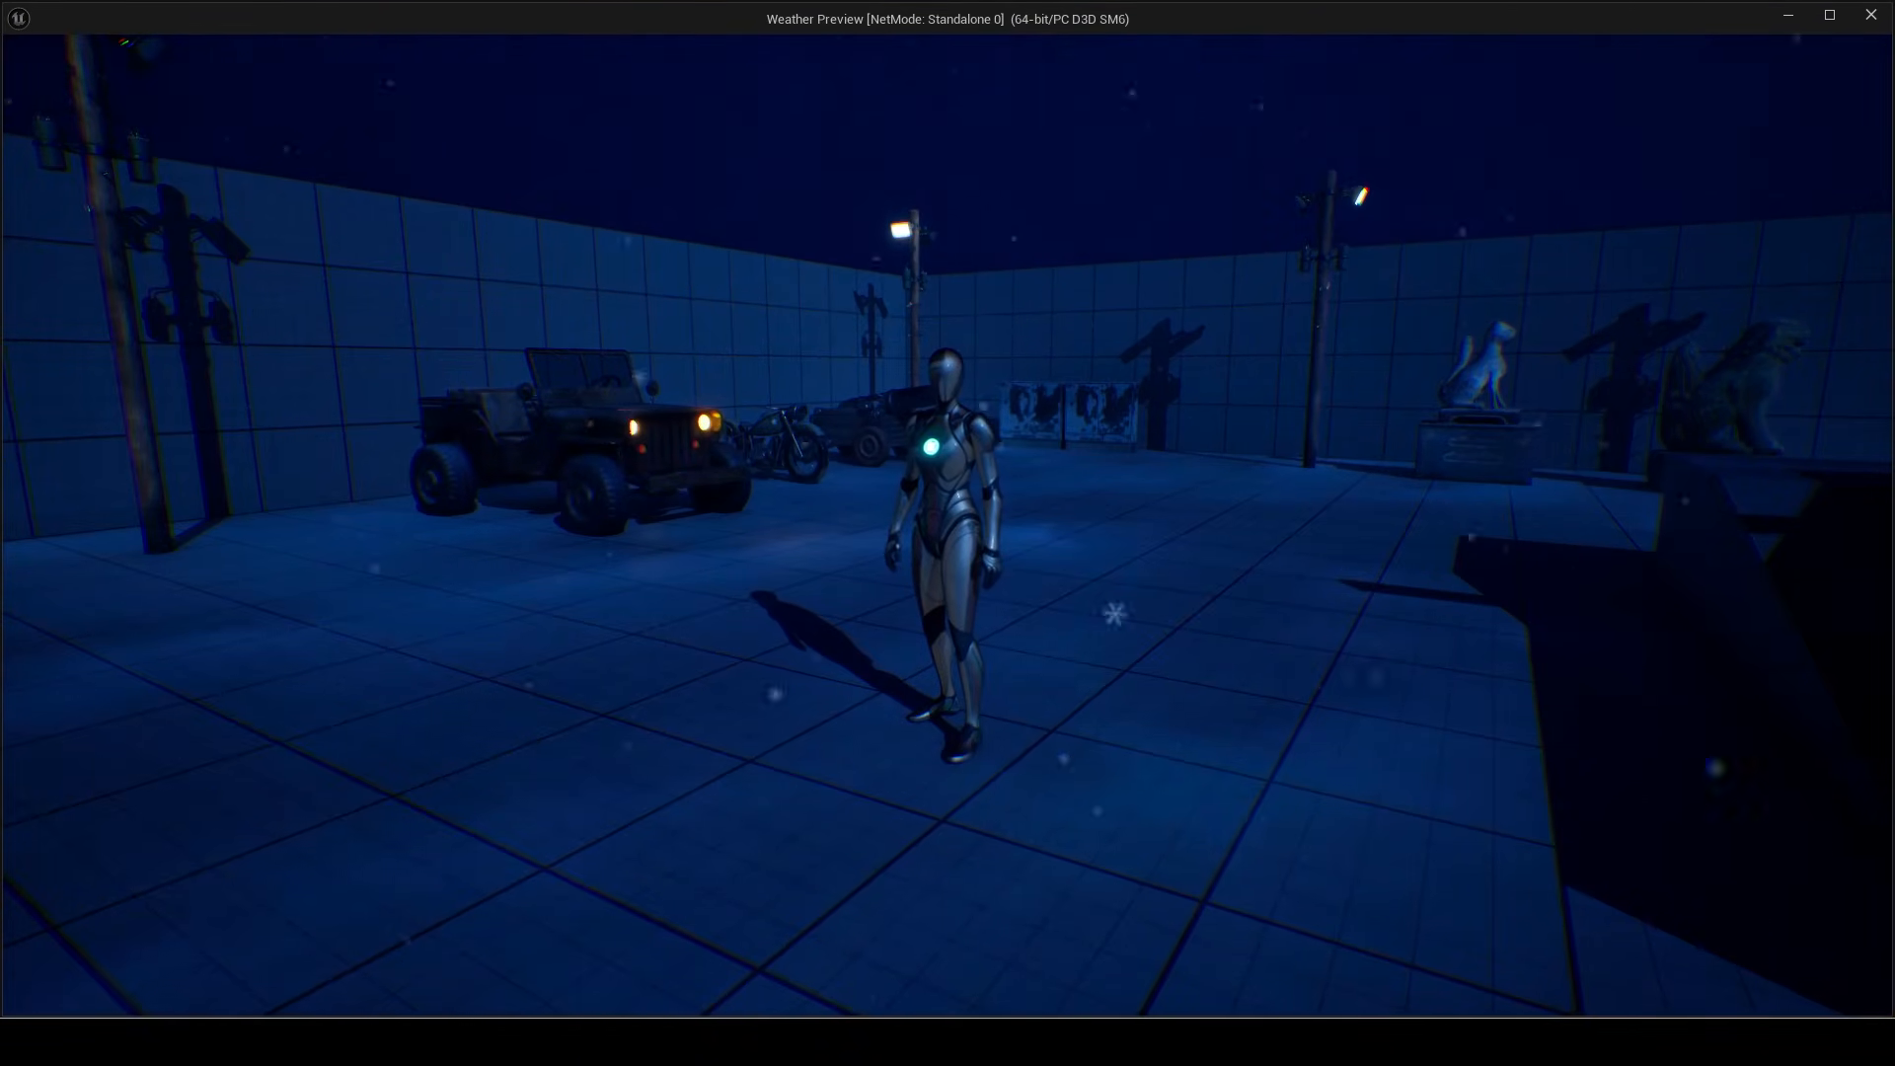
key(semicolon)
key(a)
key(e)
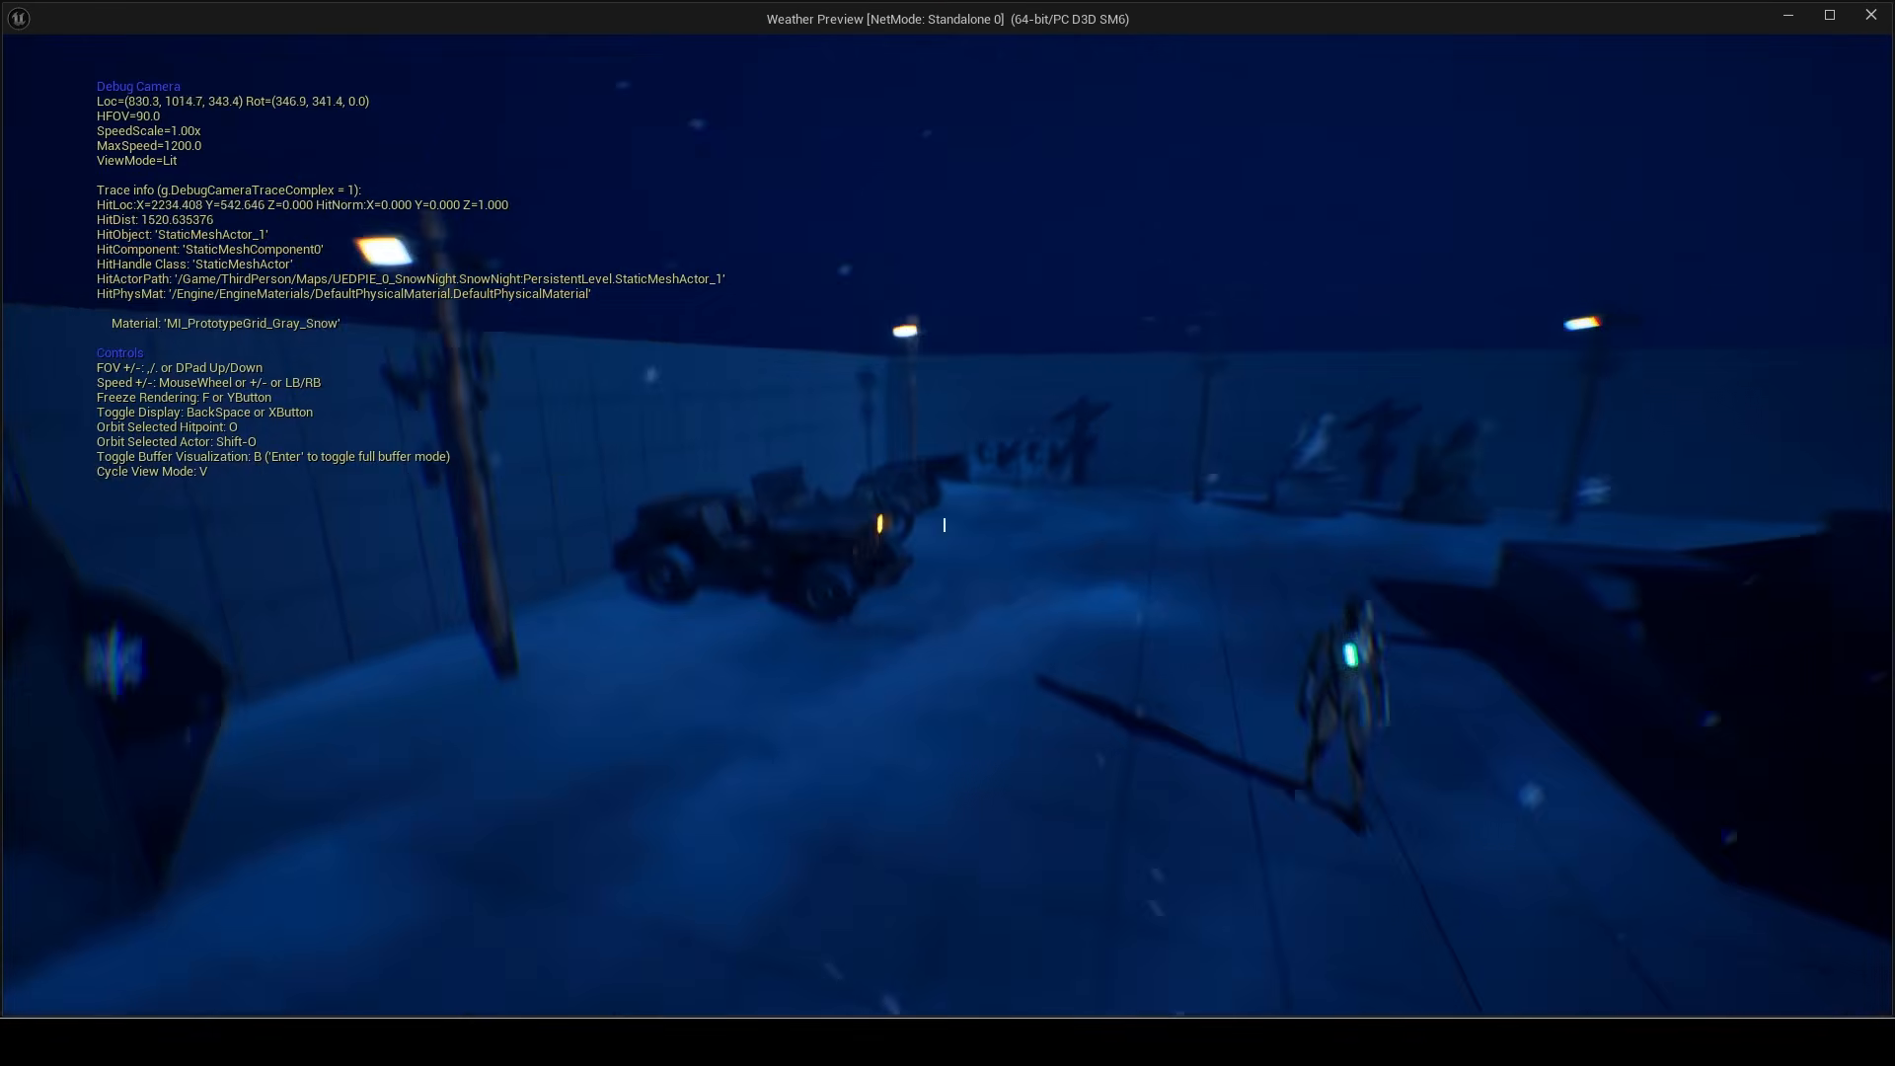
key(w)
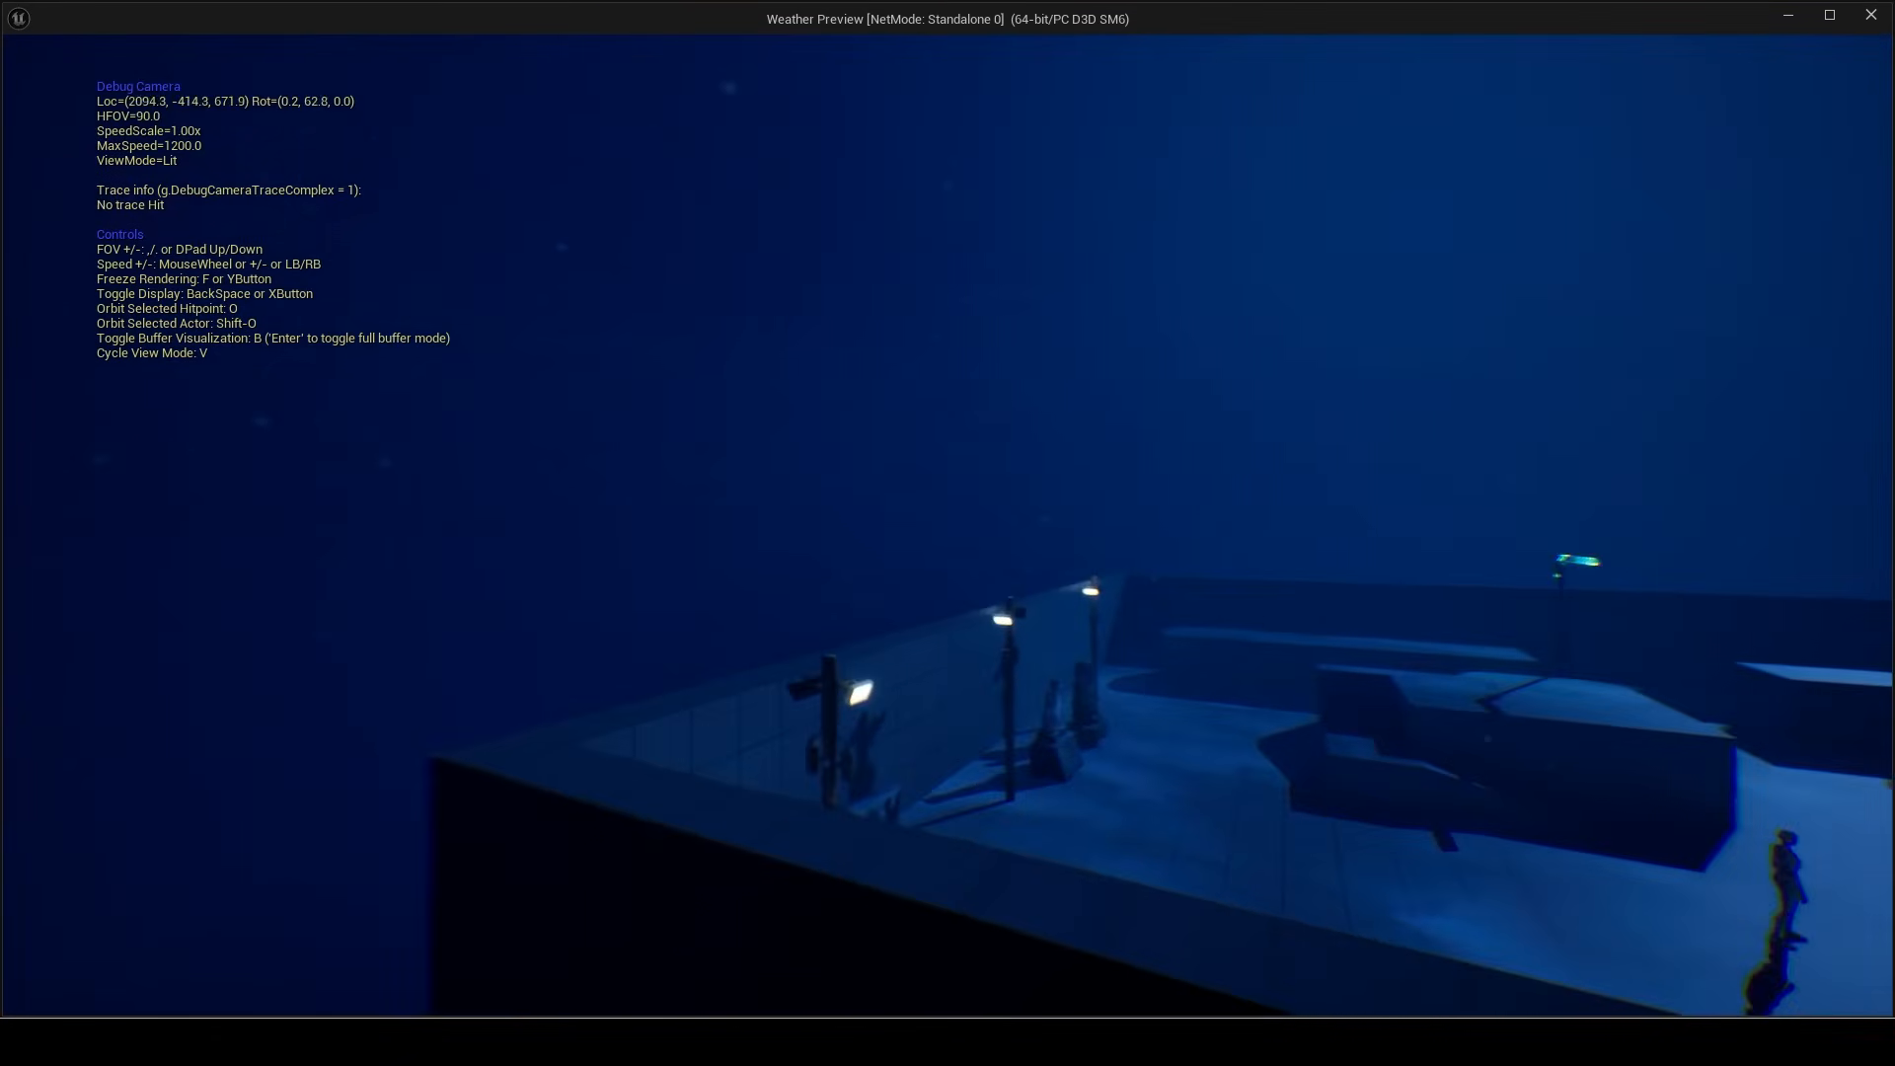
key(w)
key(w)
key(q)
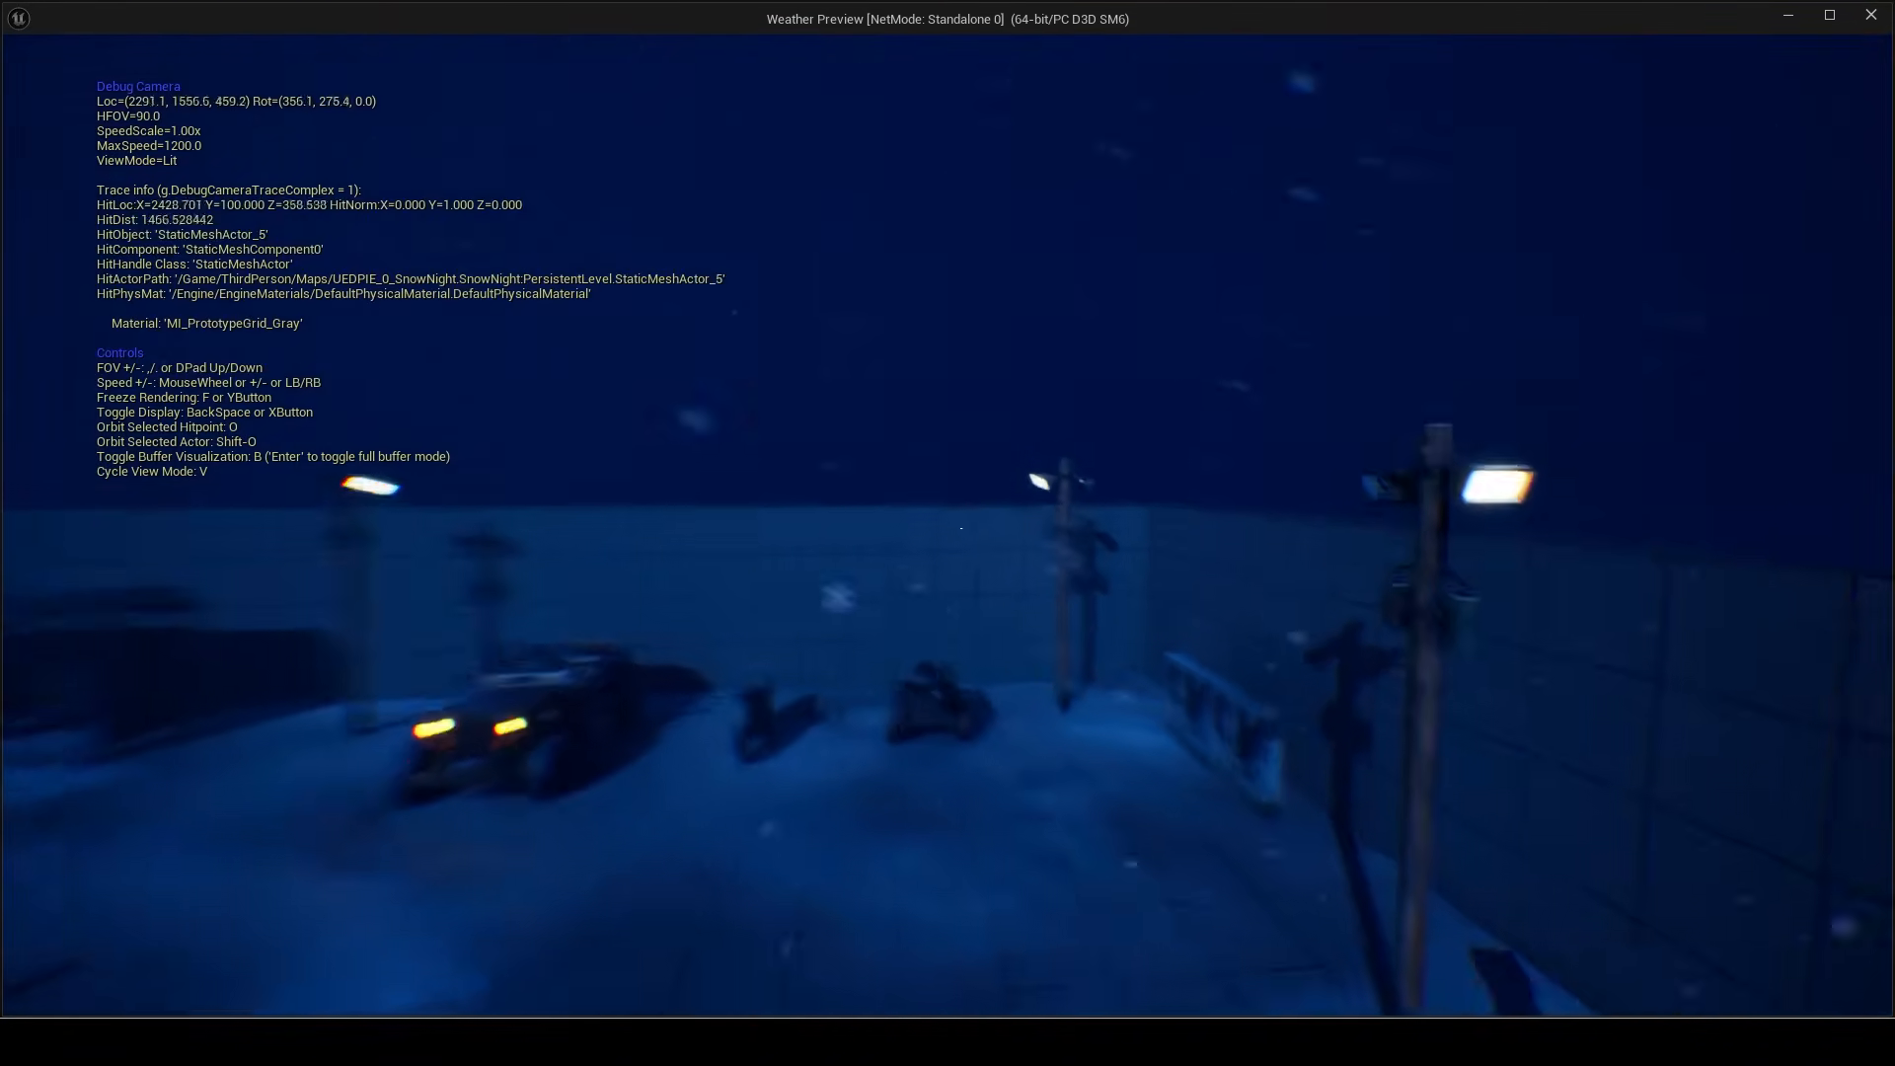
key(a)
key(e)
key(w)
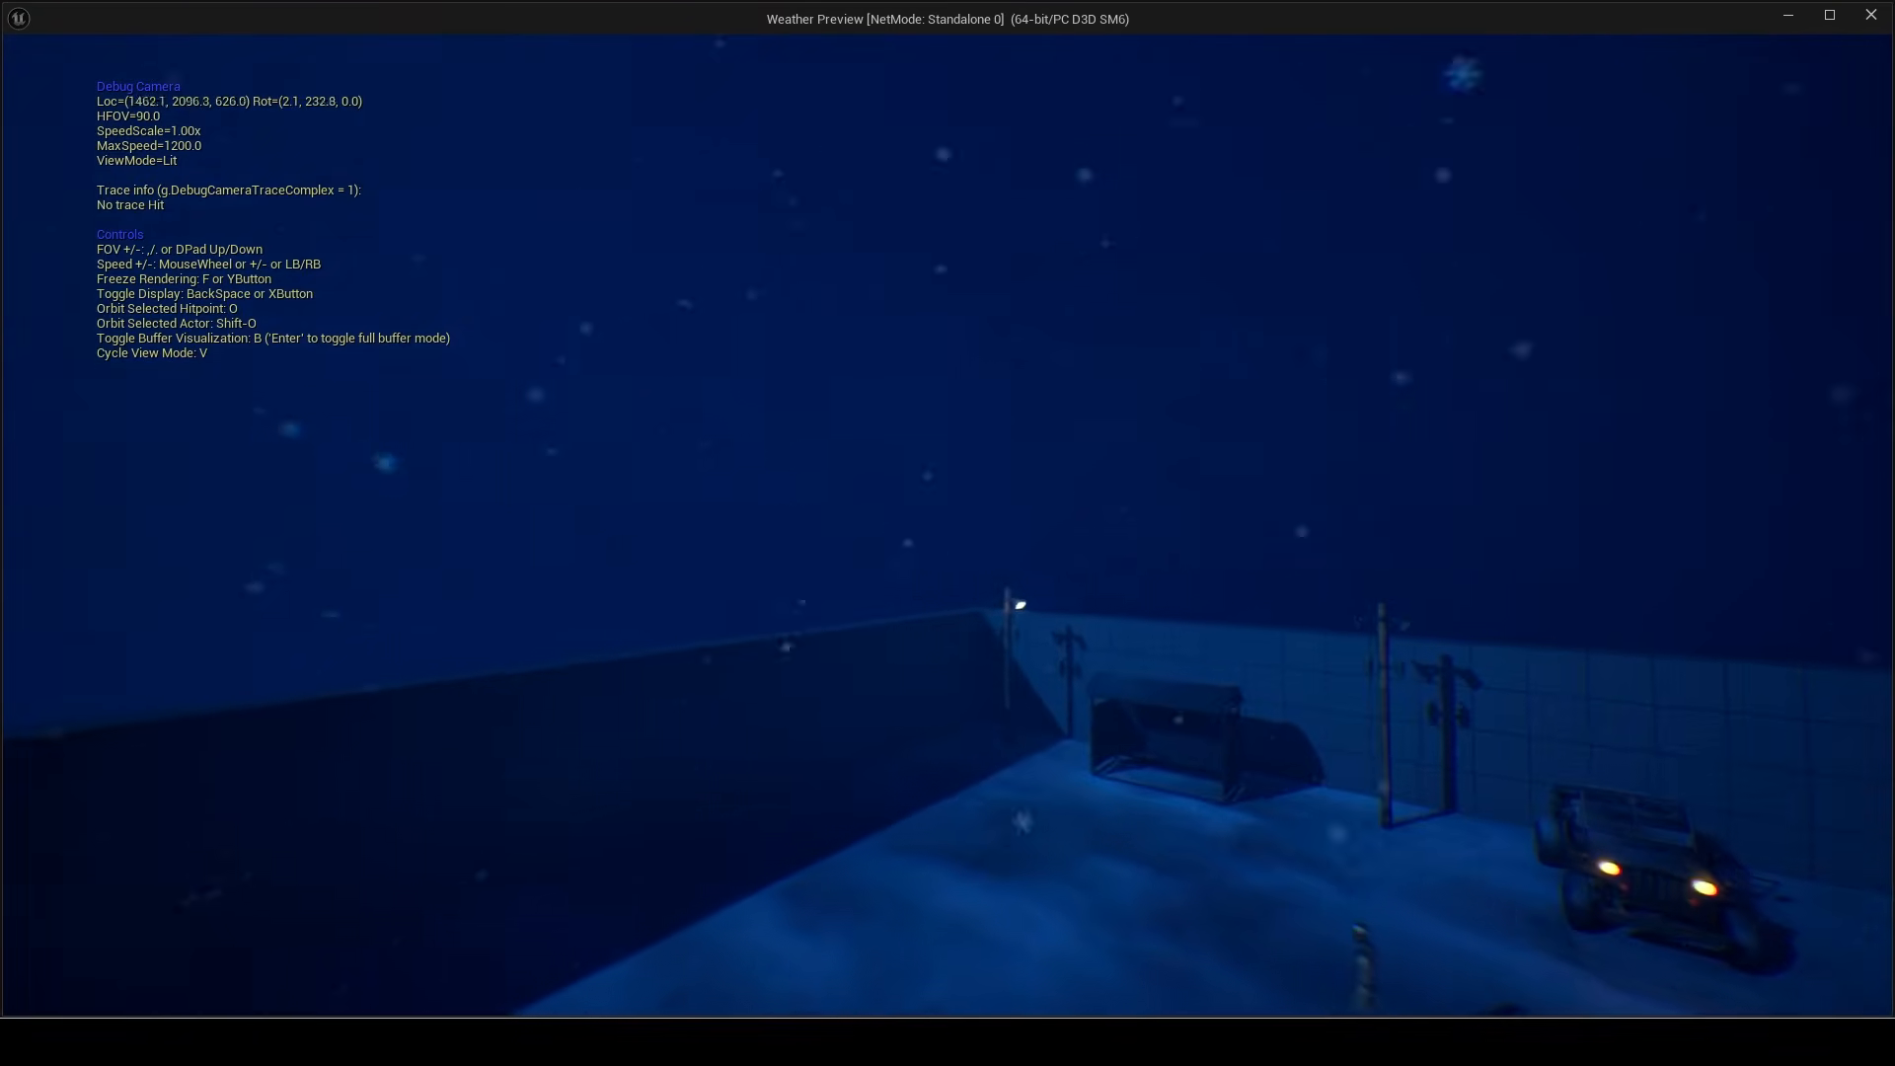
key(s)
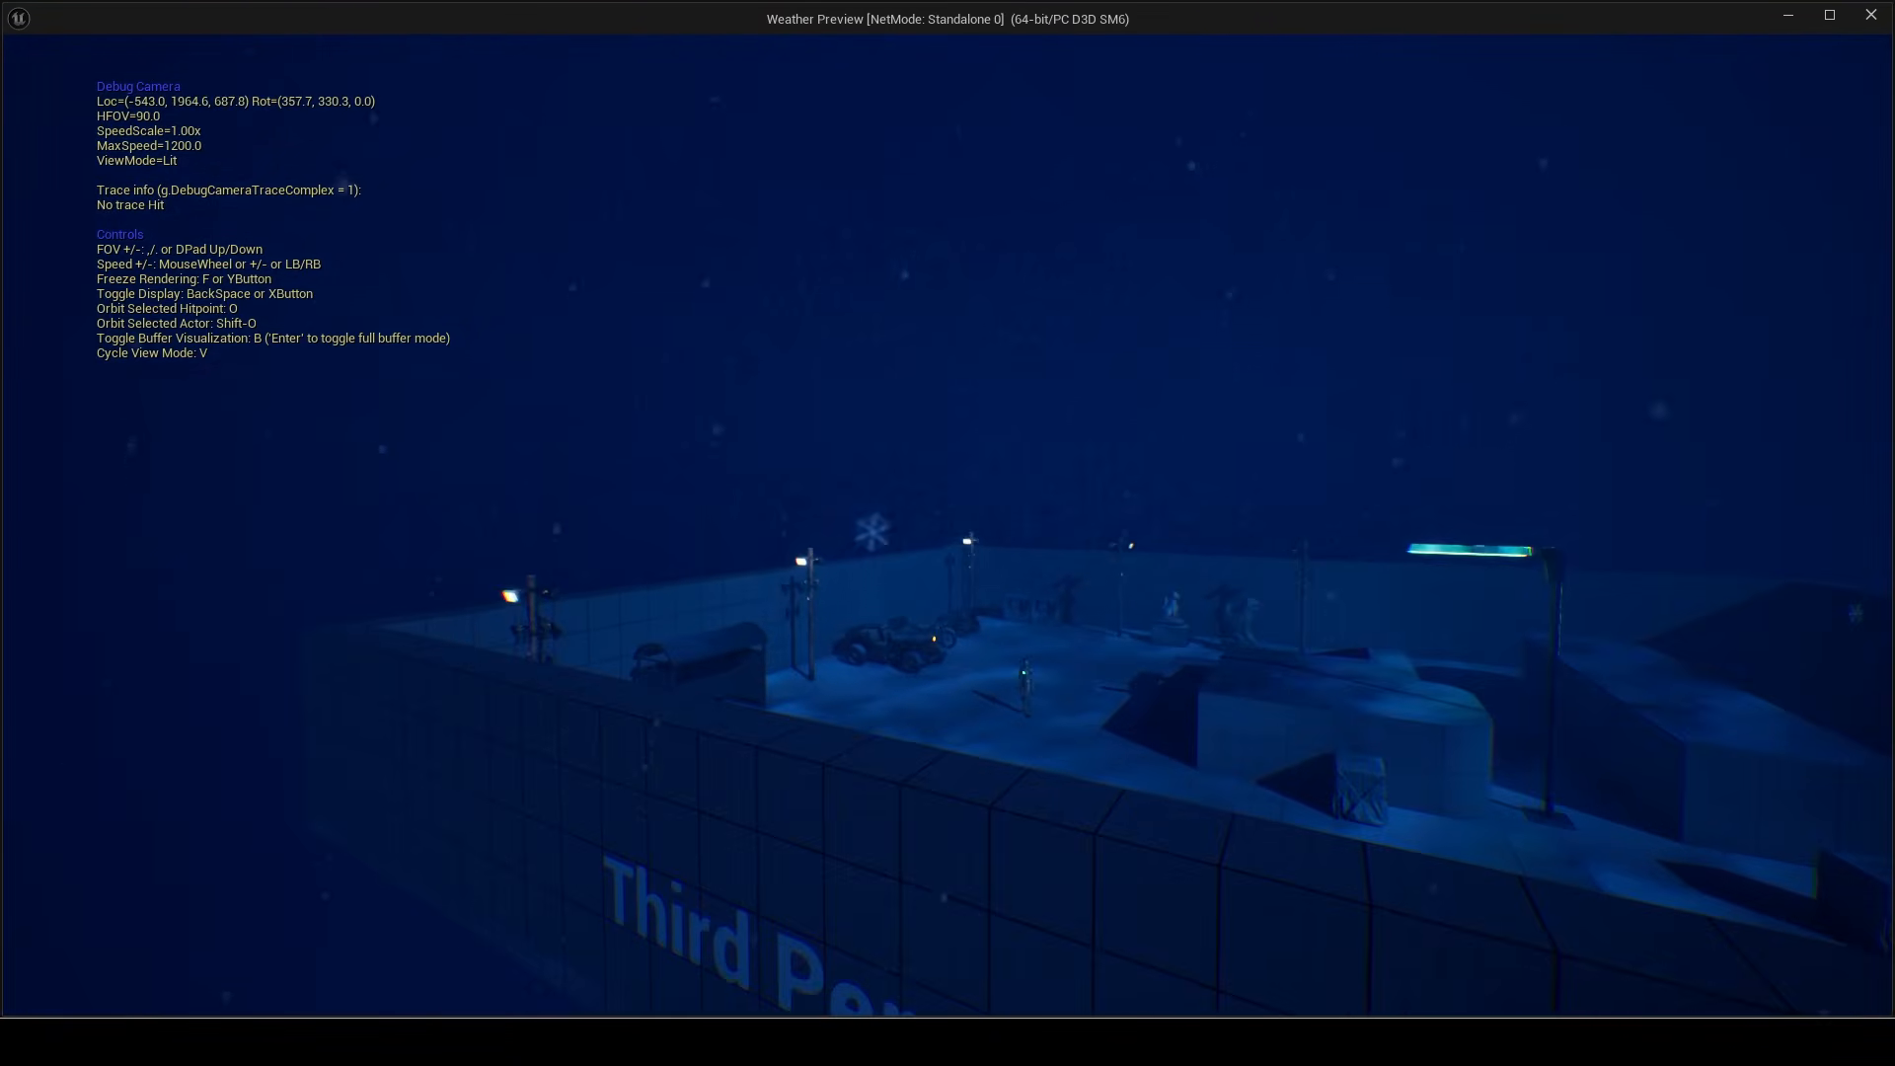
Step: Leave the debug camera and inspect the night snow cover from around the character
key(semicolon)
key(a)
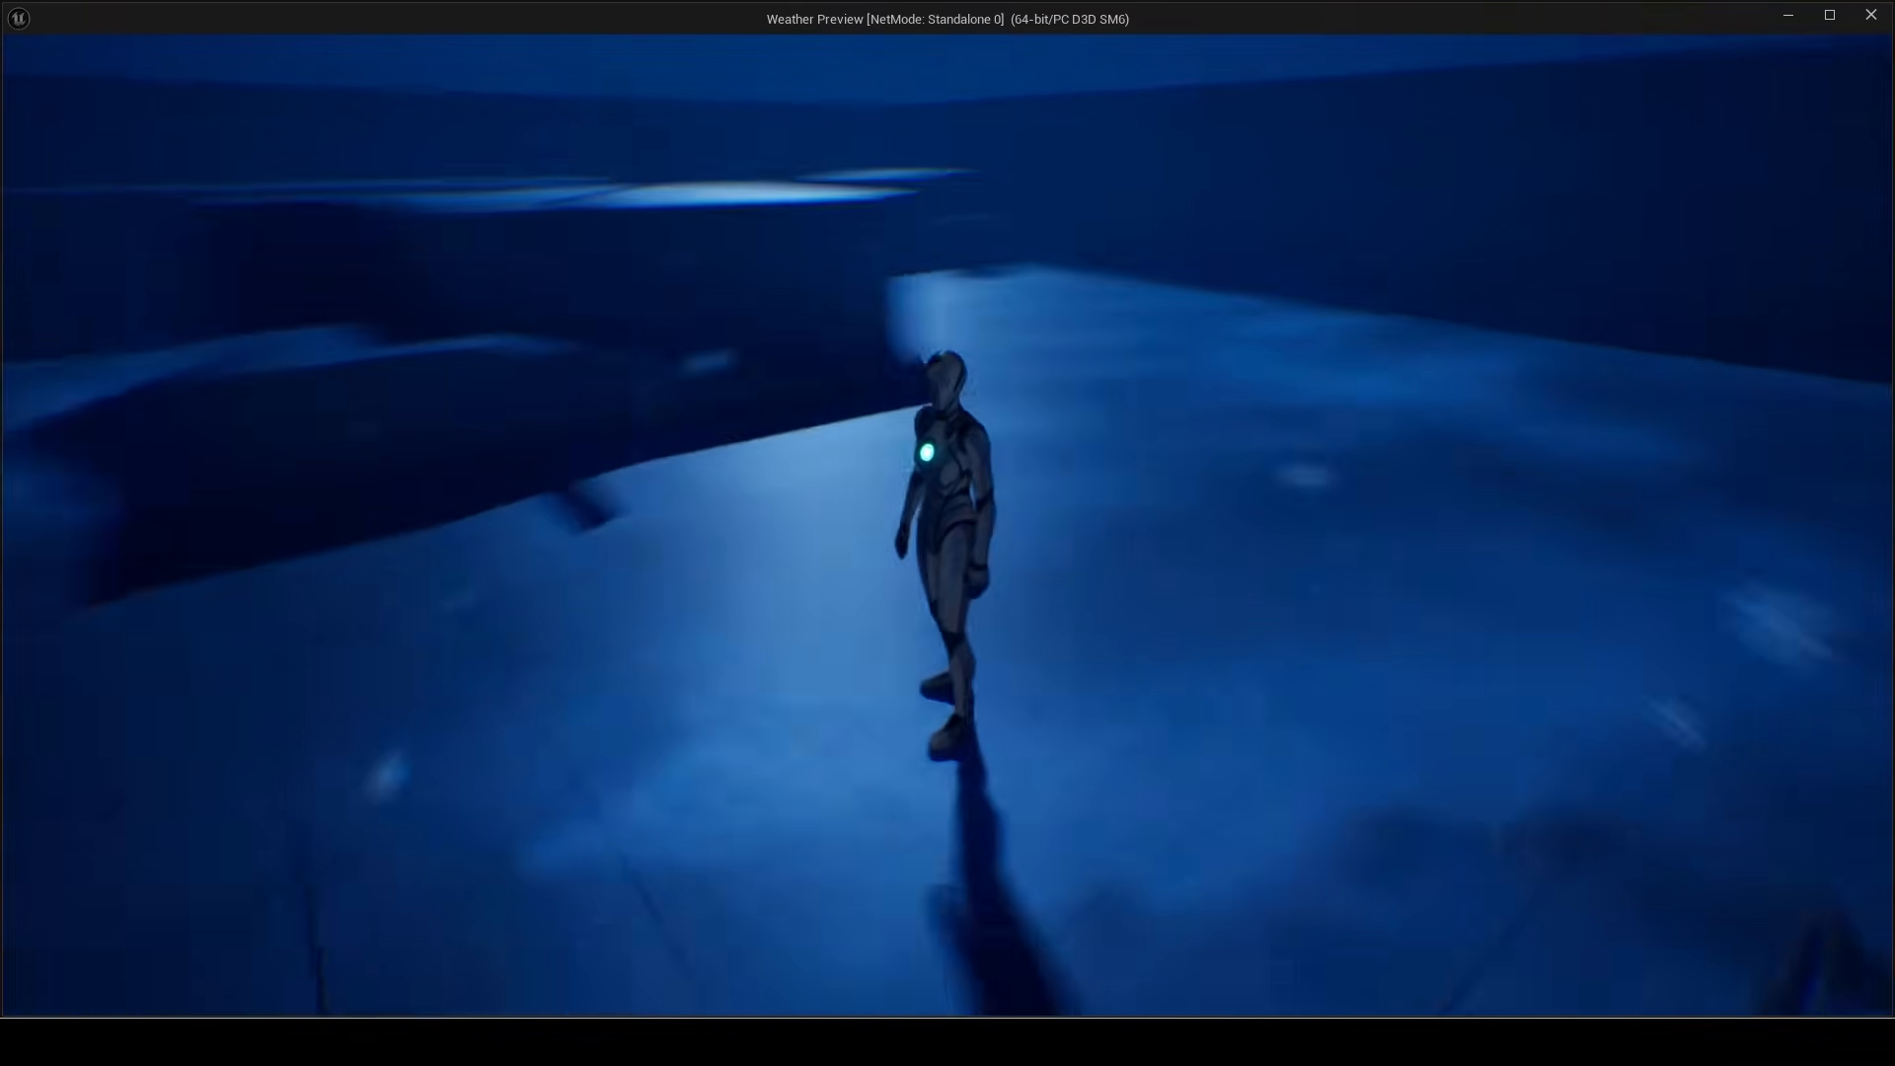
key(s)
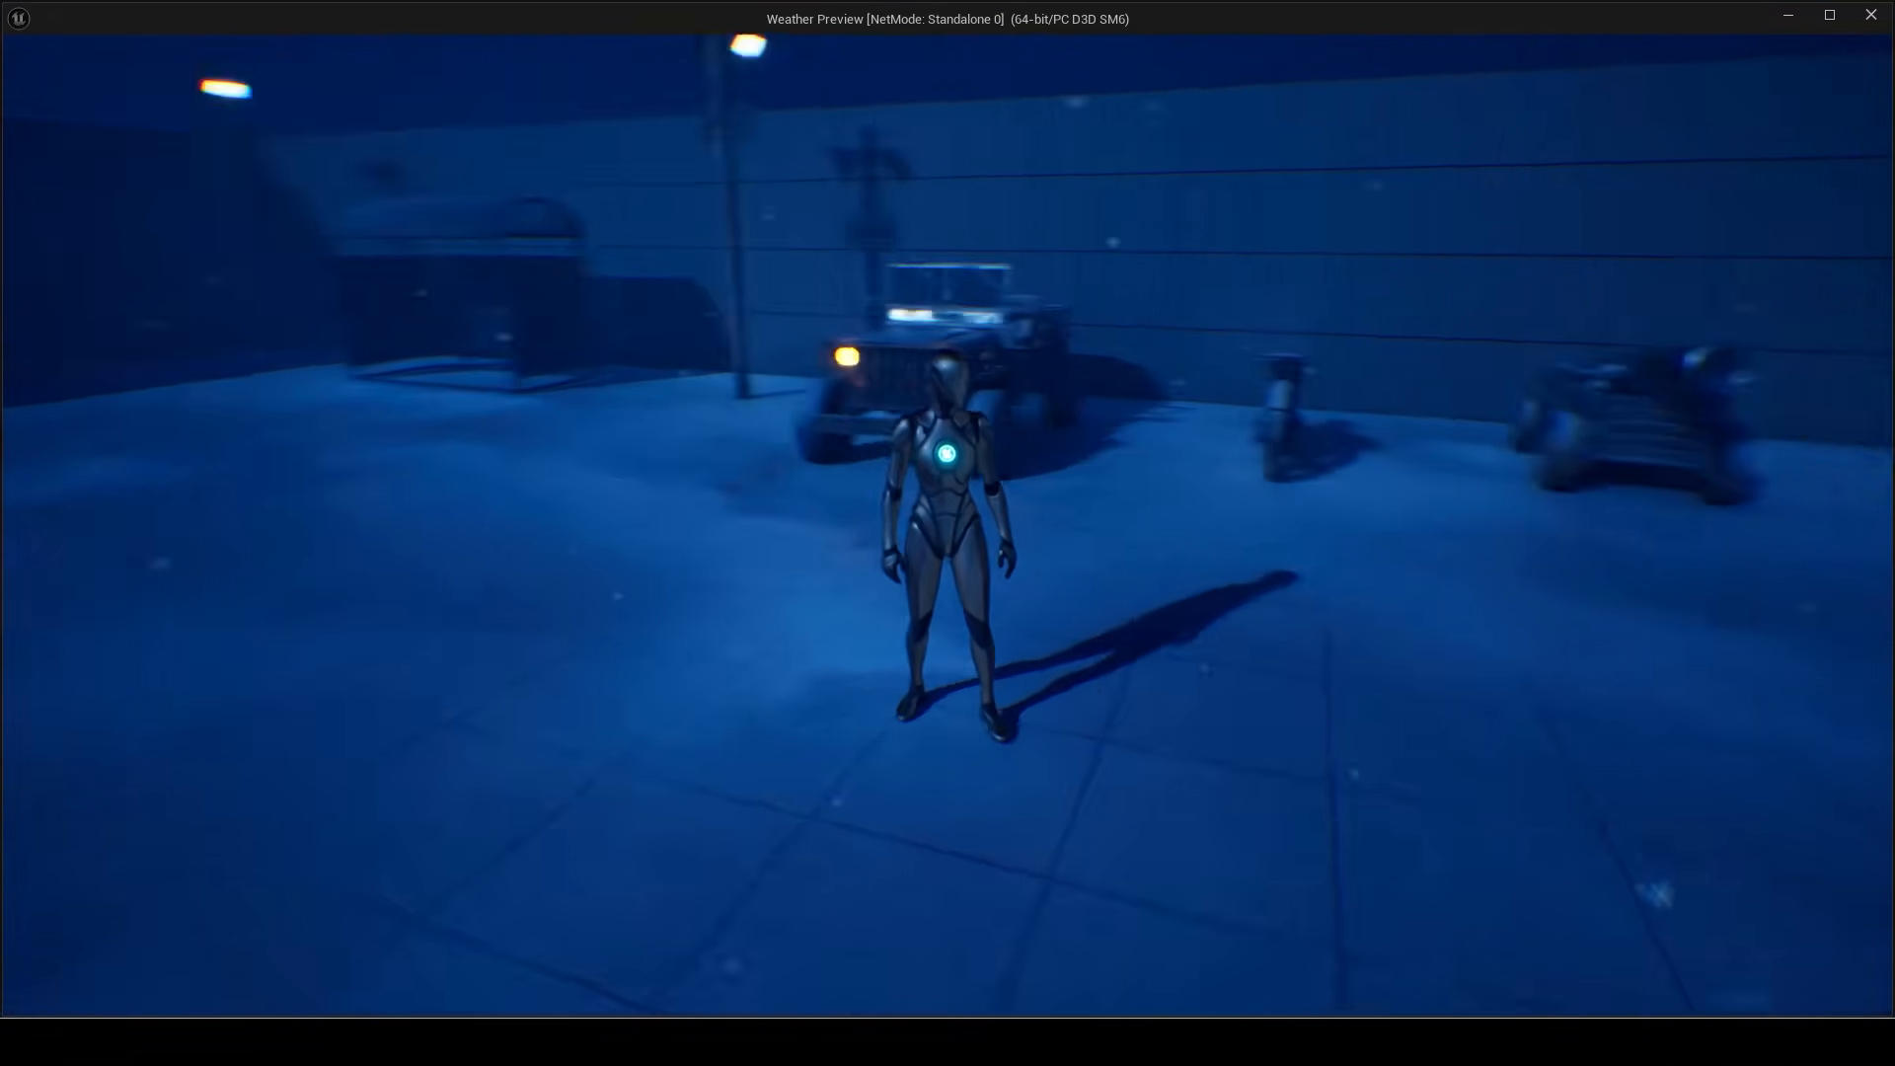
key(w)
key(s)
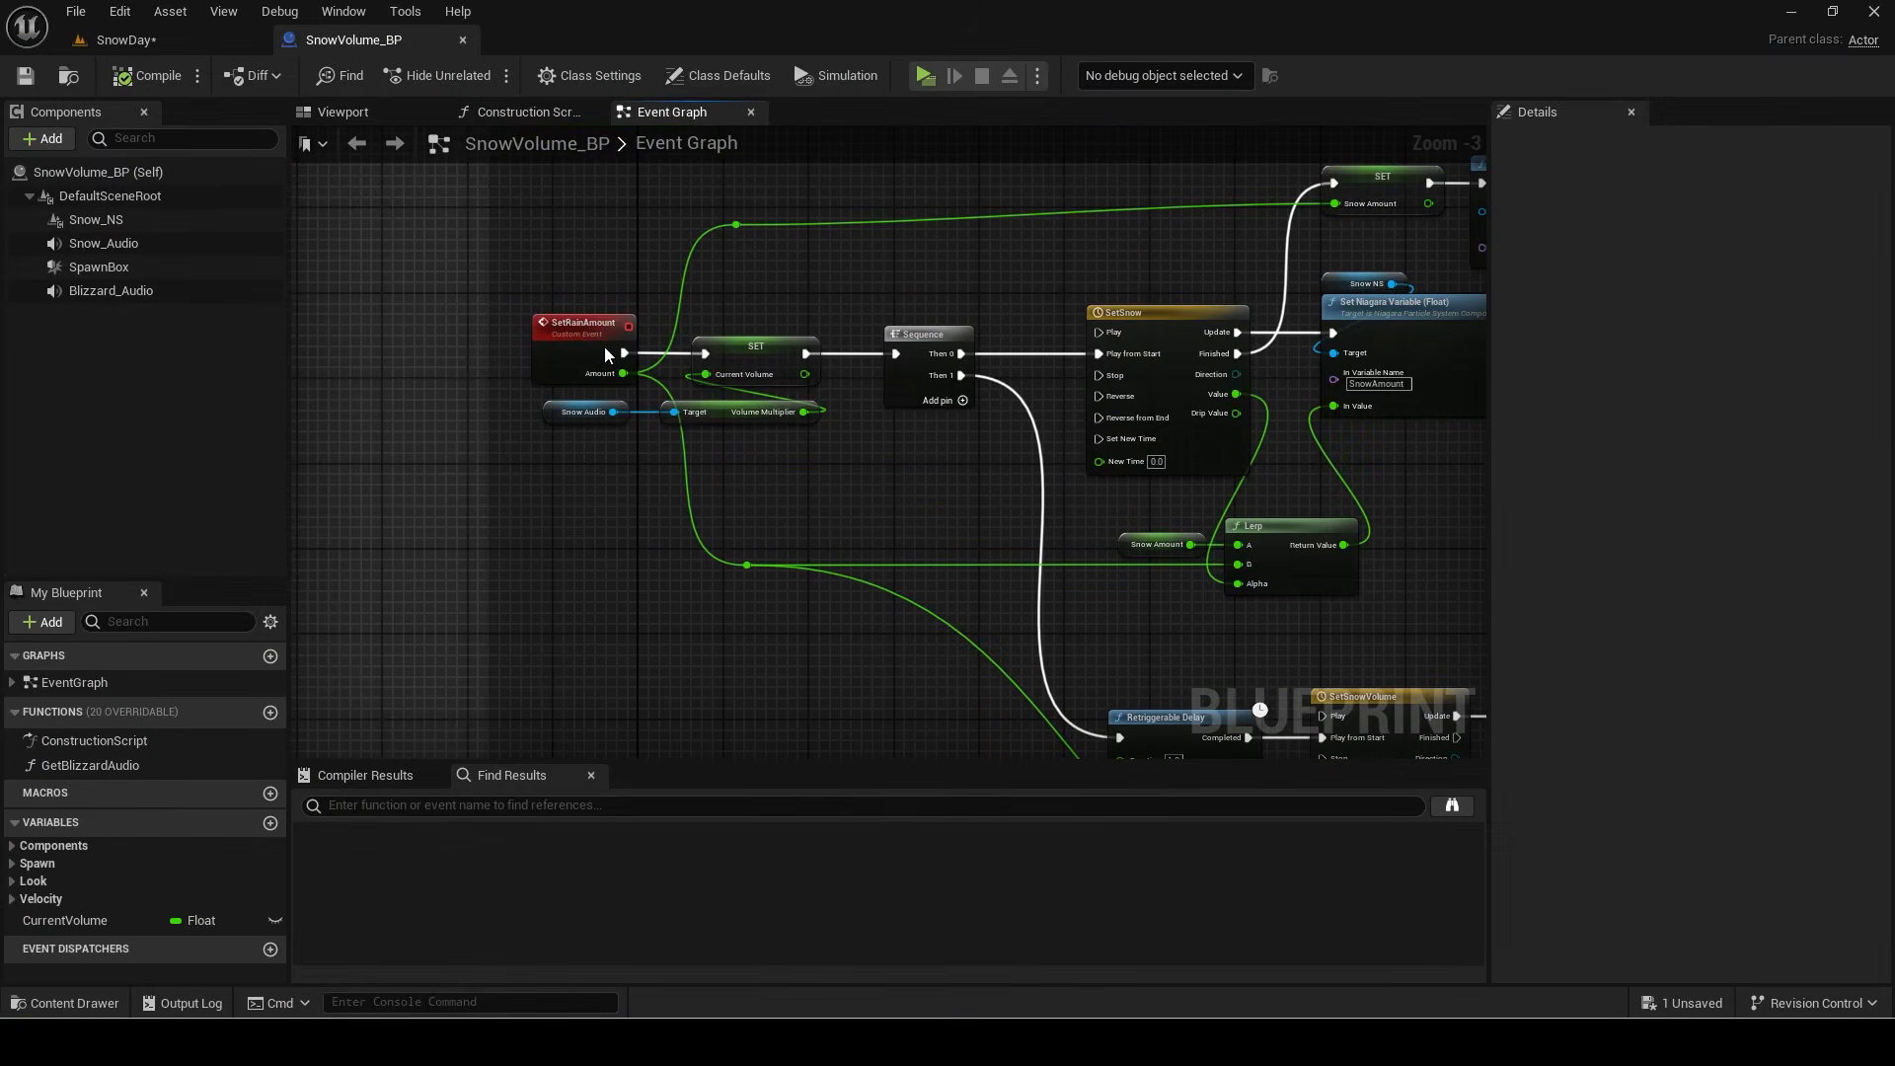
Step: Rename the SetRainAmount custom event in SnowVolume_BP as SetSnowAmount and save the blueprint
double_click(590, 324)
key(Return)
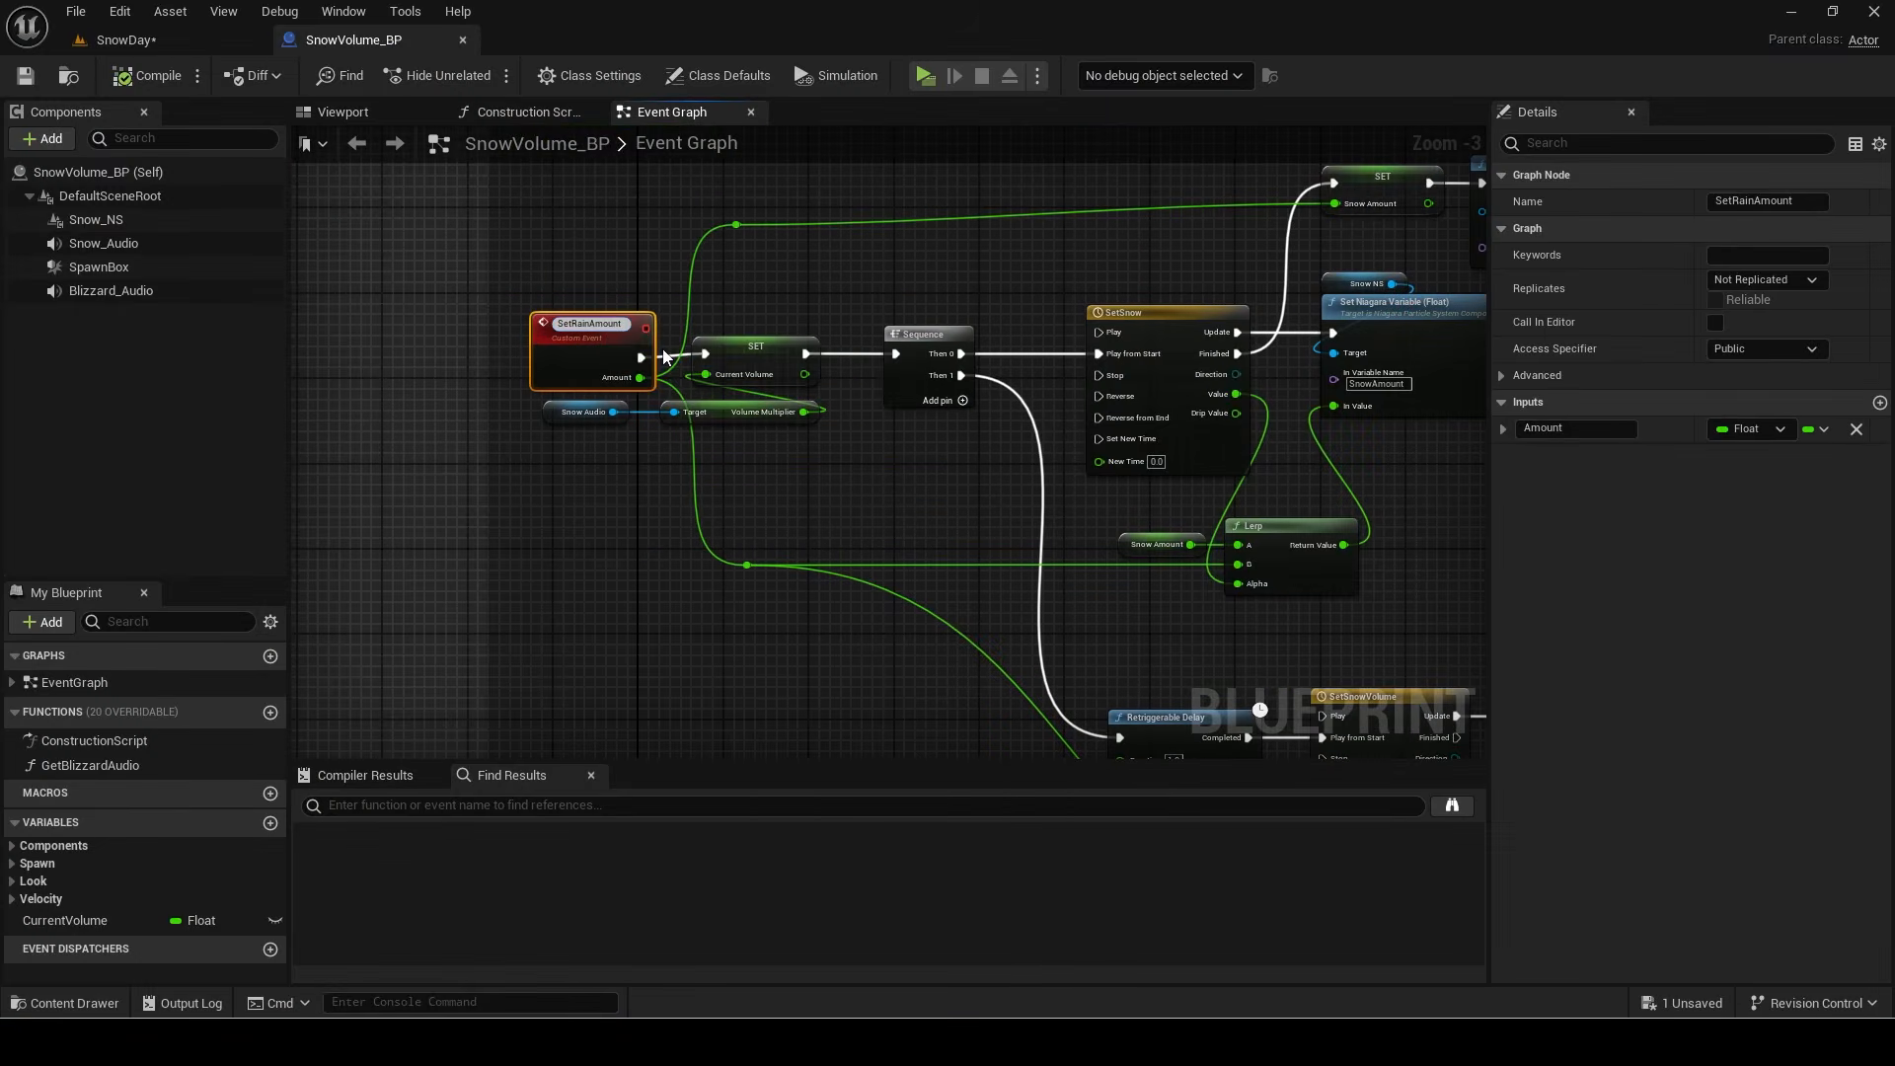
text(w)
key(Return)
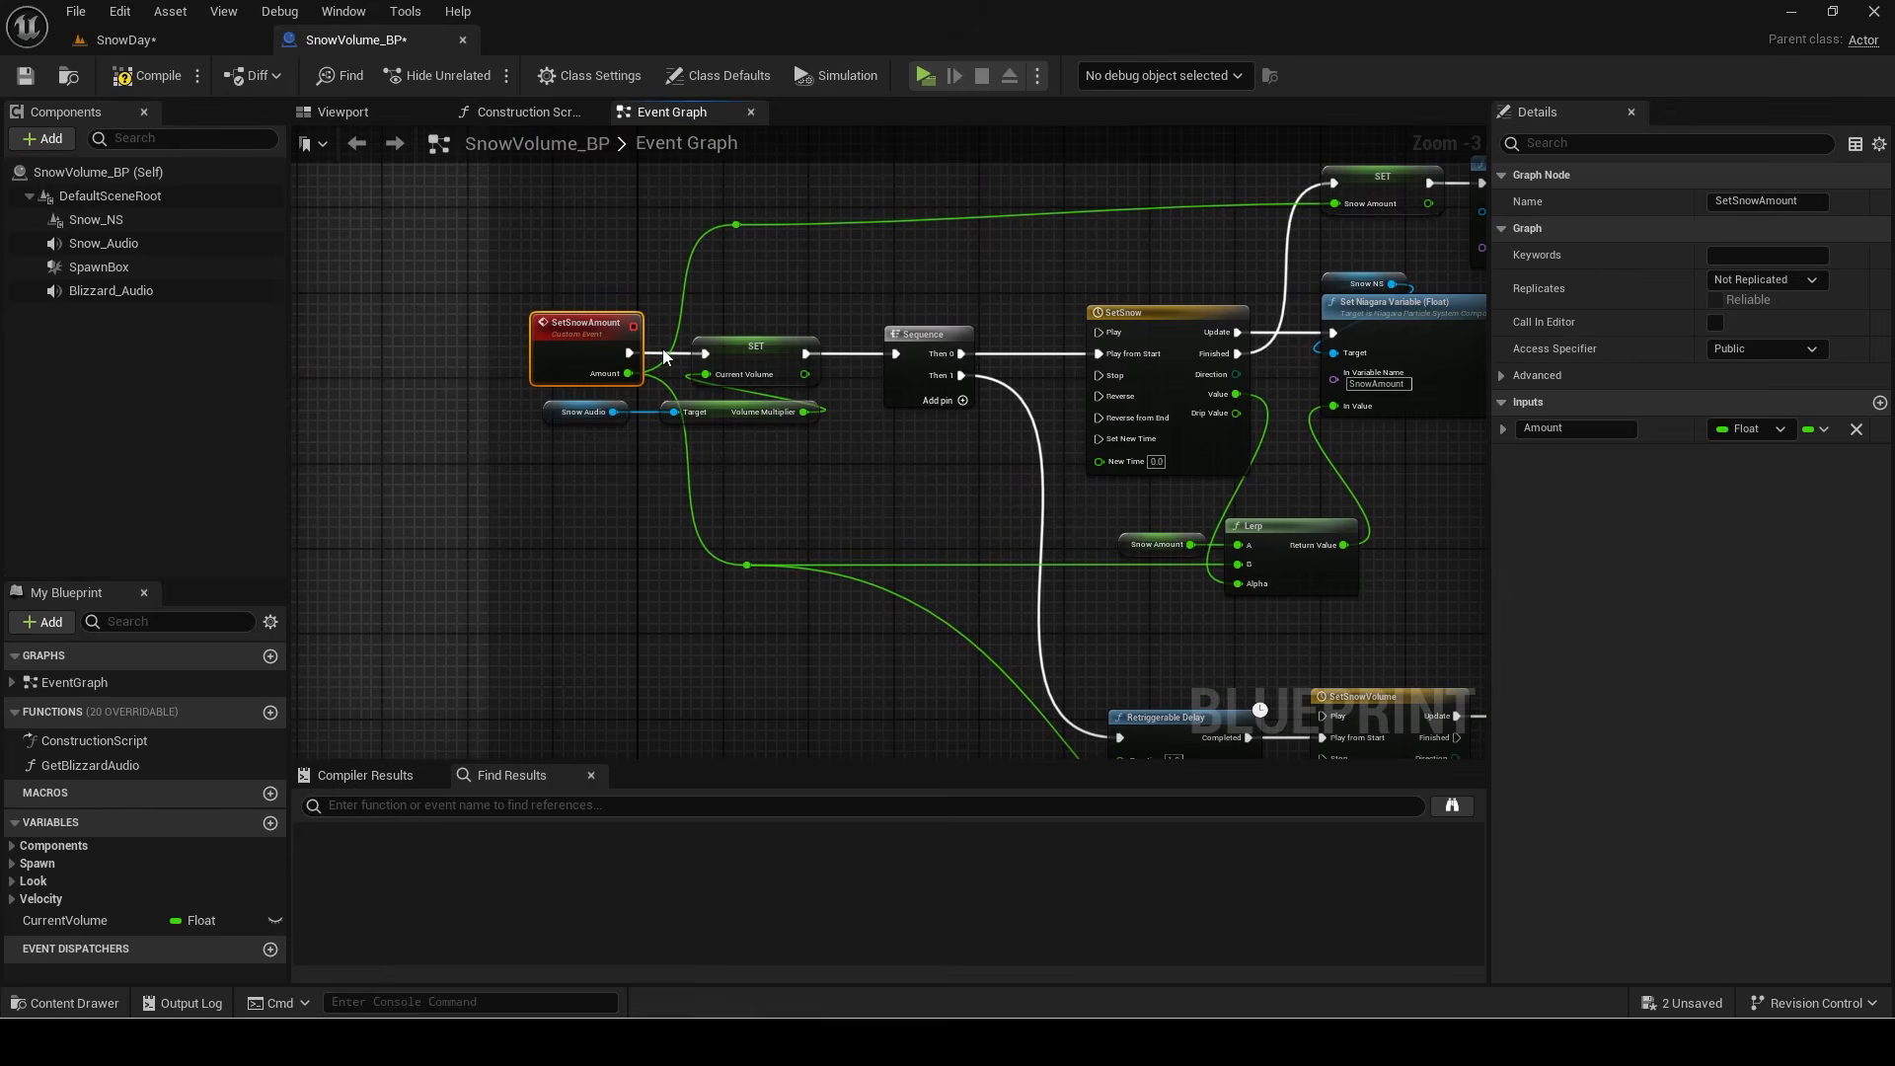
click(76, 11)
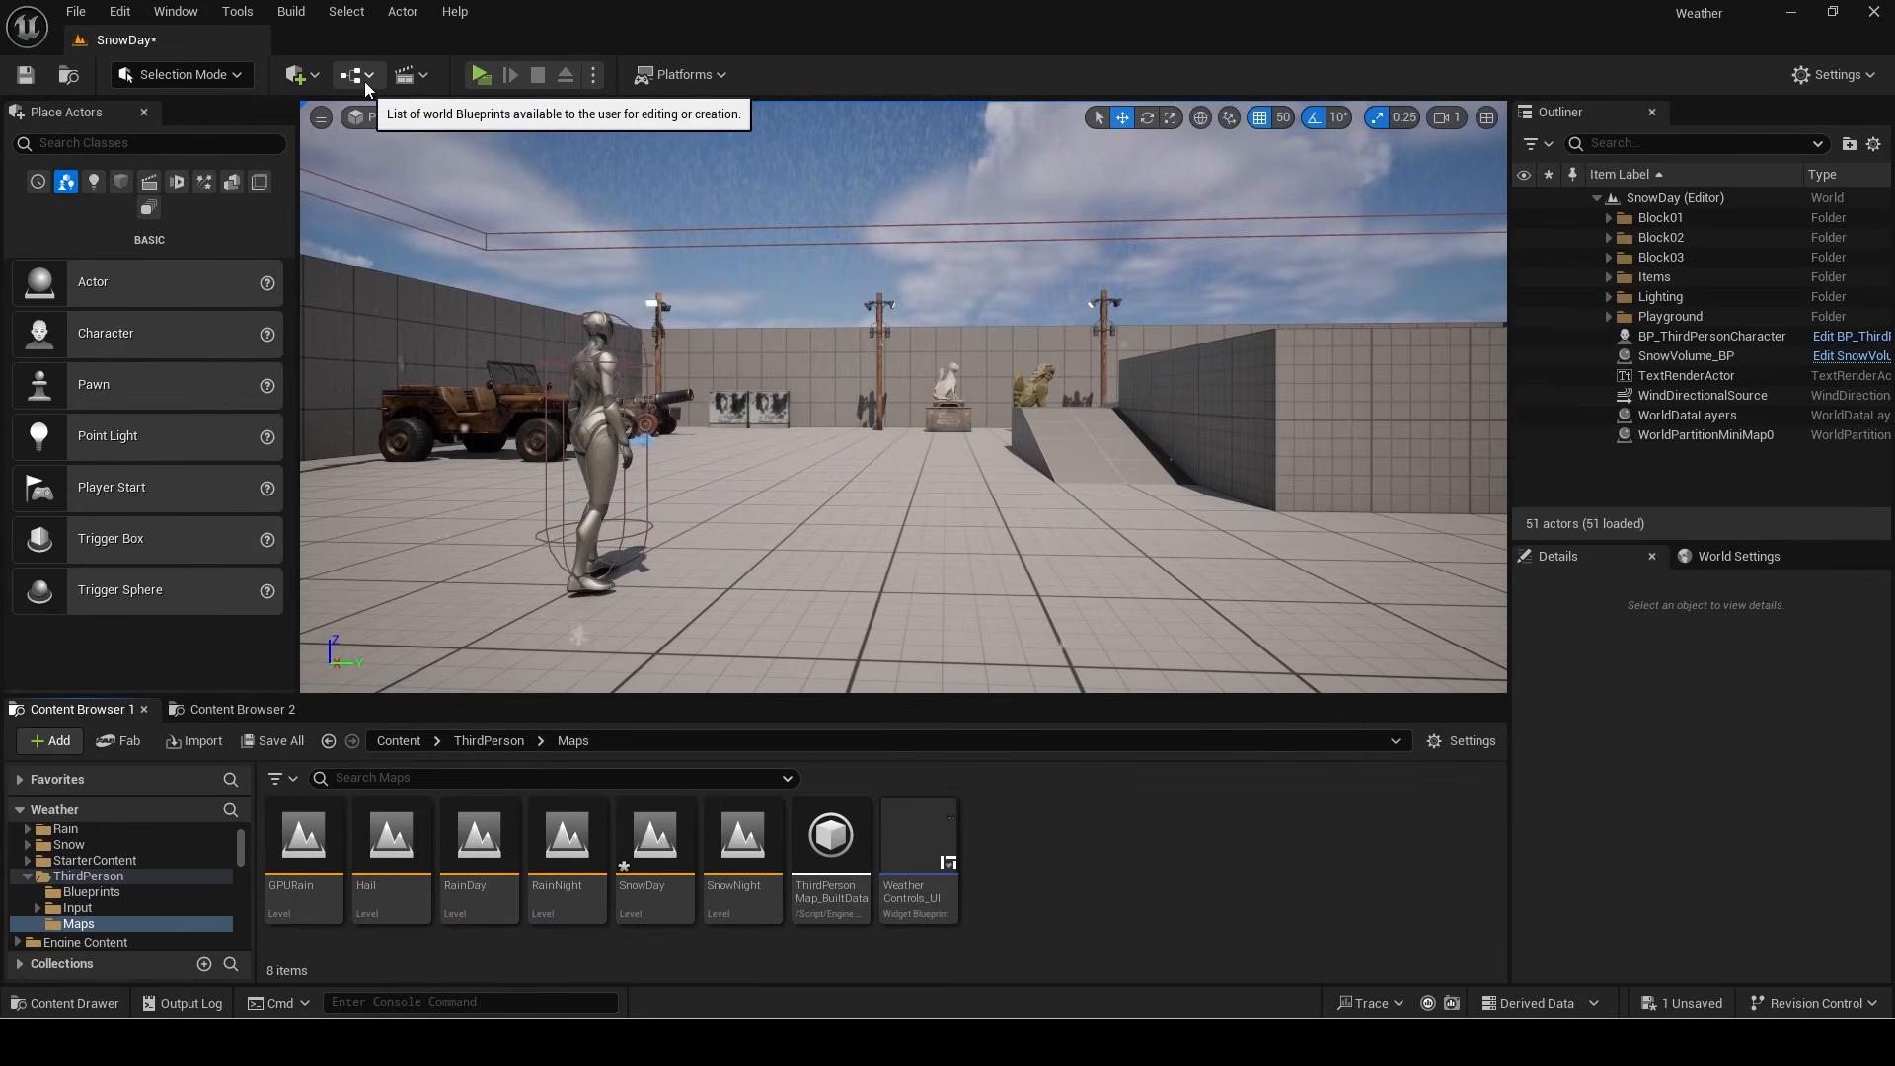
Step: Open the SnowDay level blueprint and add a keyboard event for the 1 key
click(364, 81)
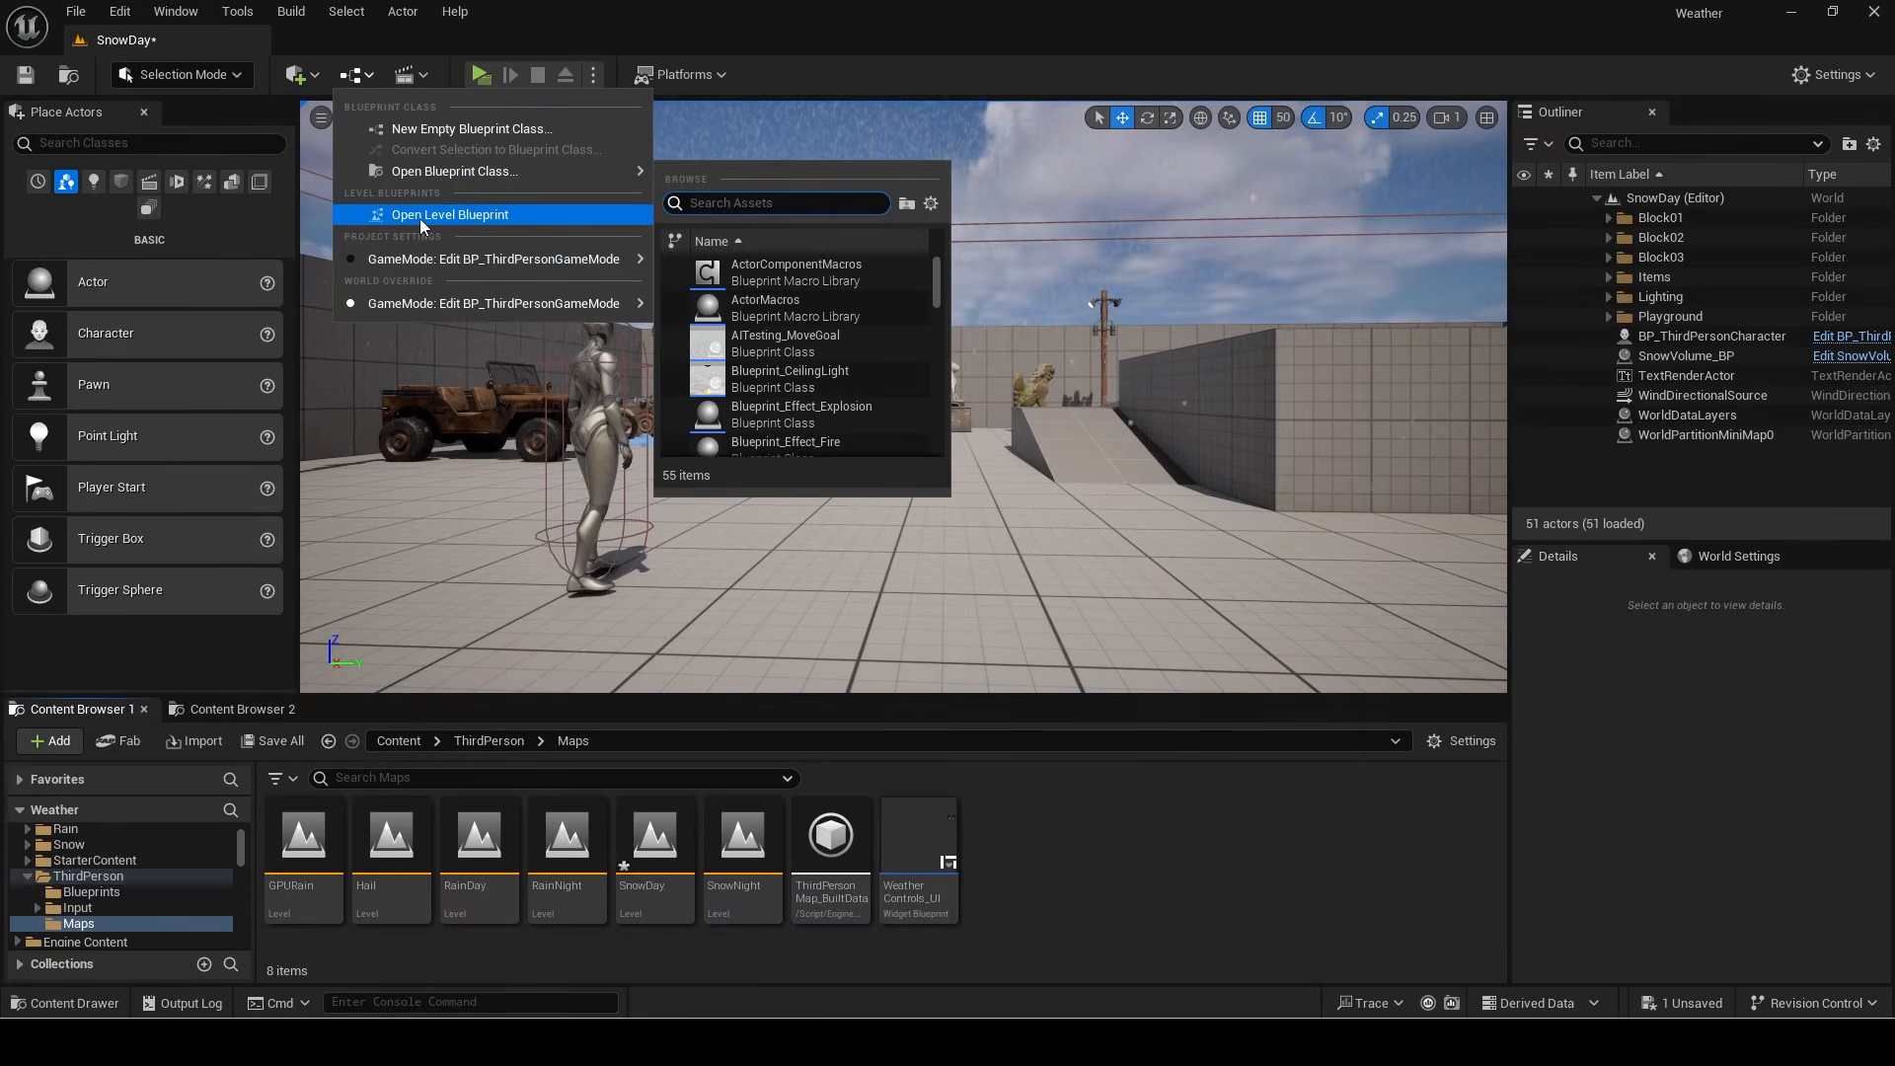
click(419, 215)
right_click(694, 501)
text(1 key)
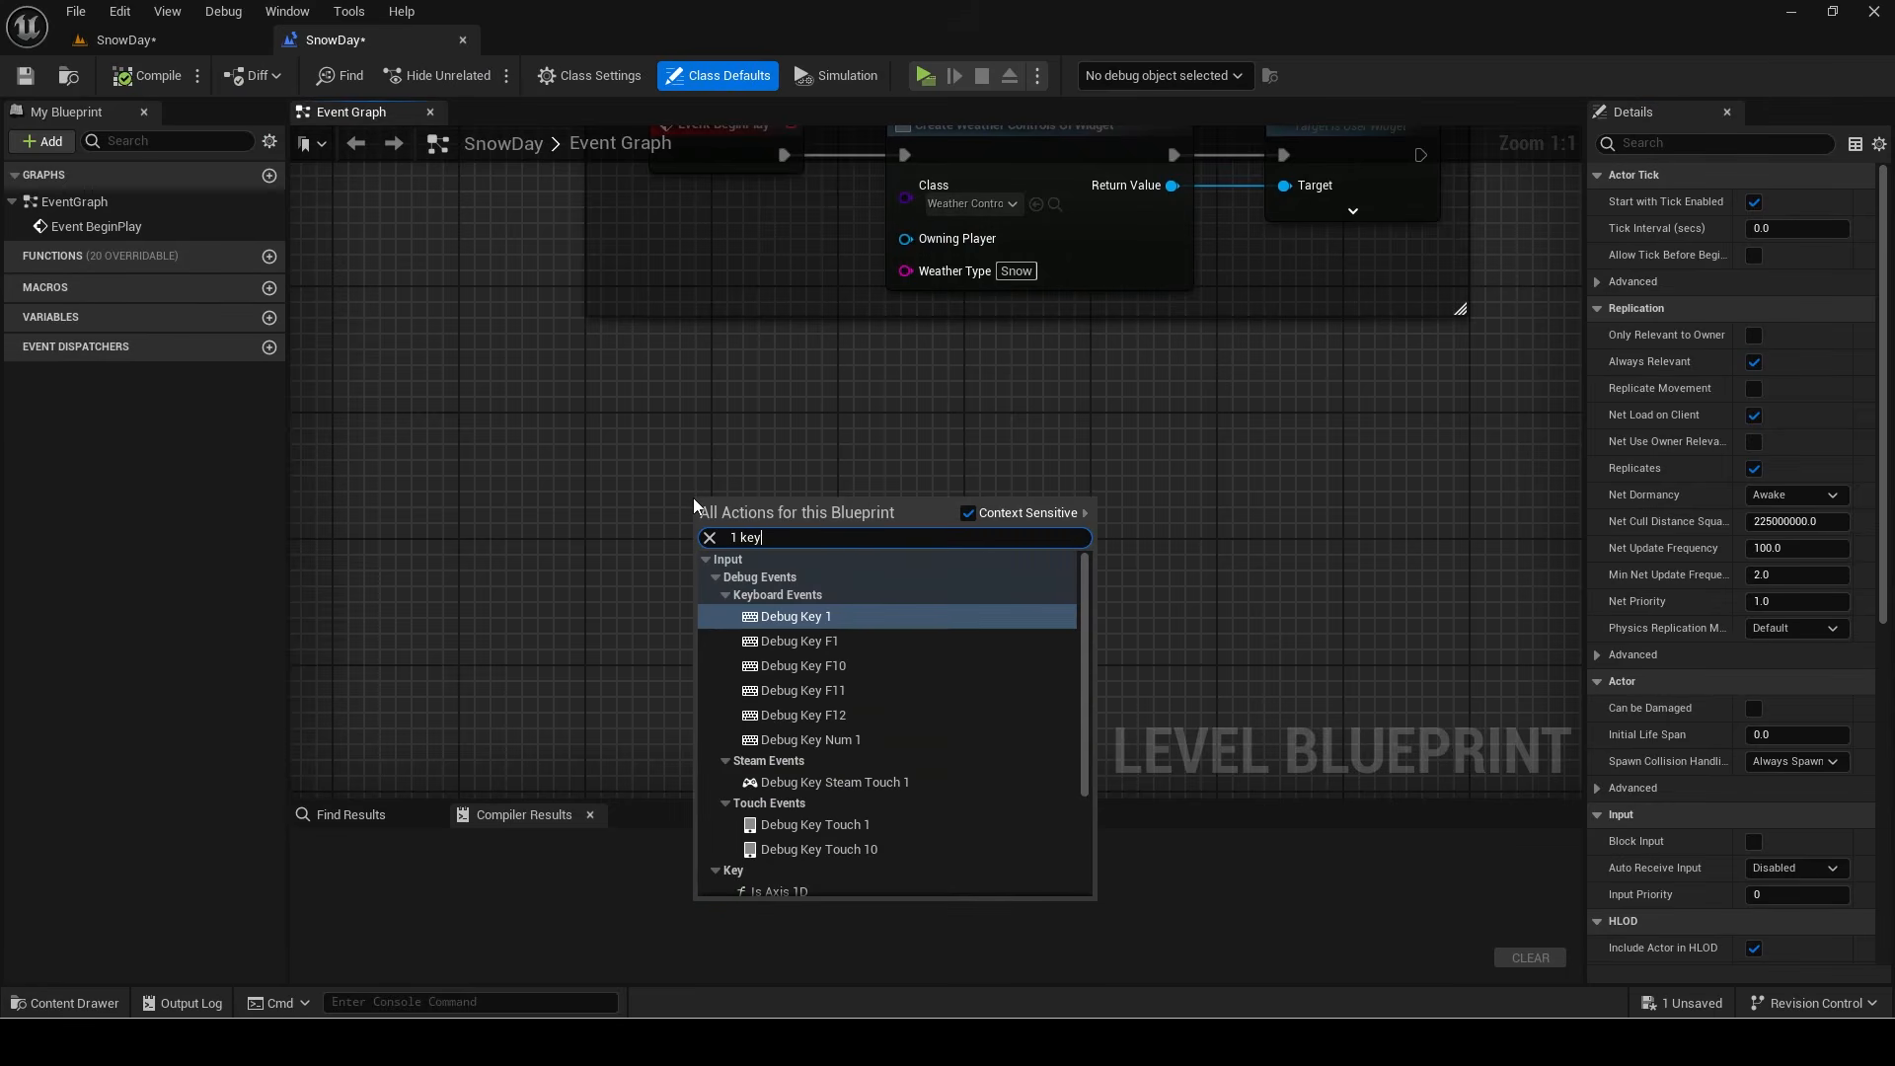
scroll(795, 810, down, 3)
click(755, 761)
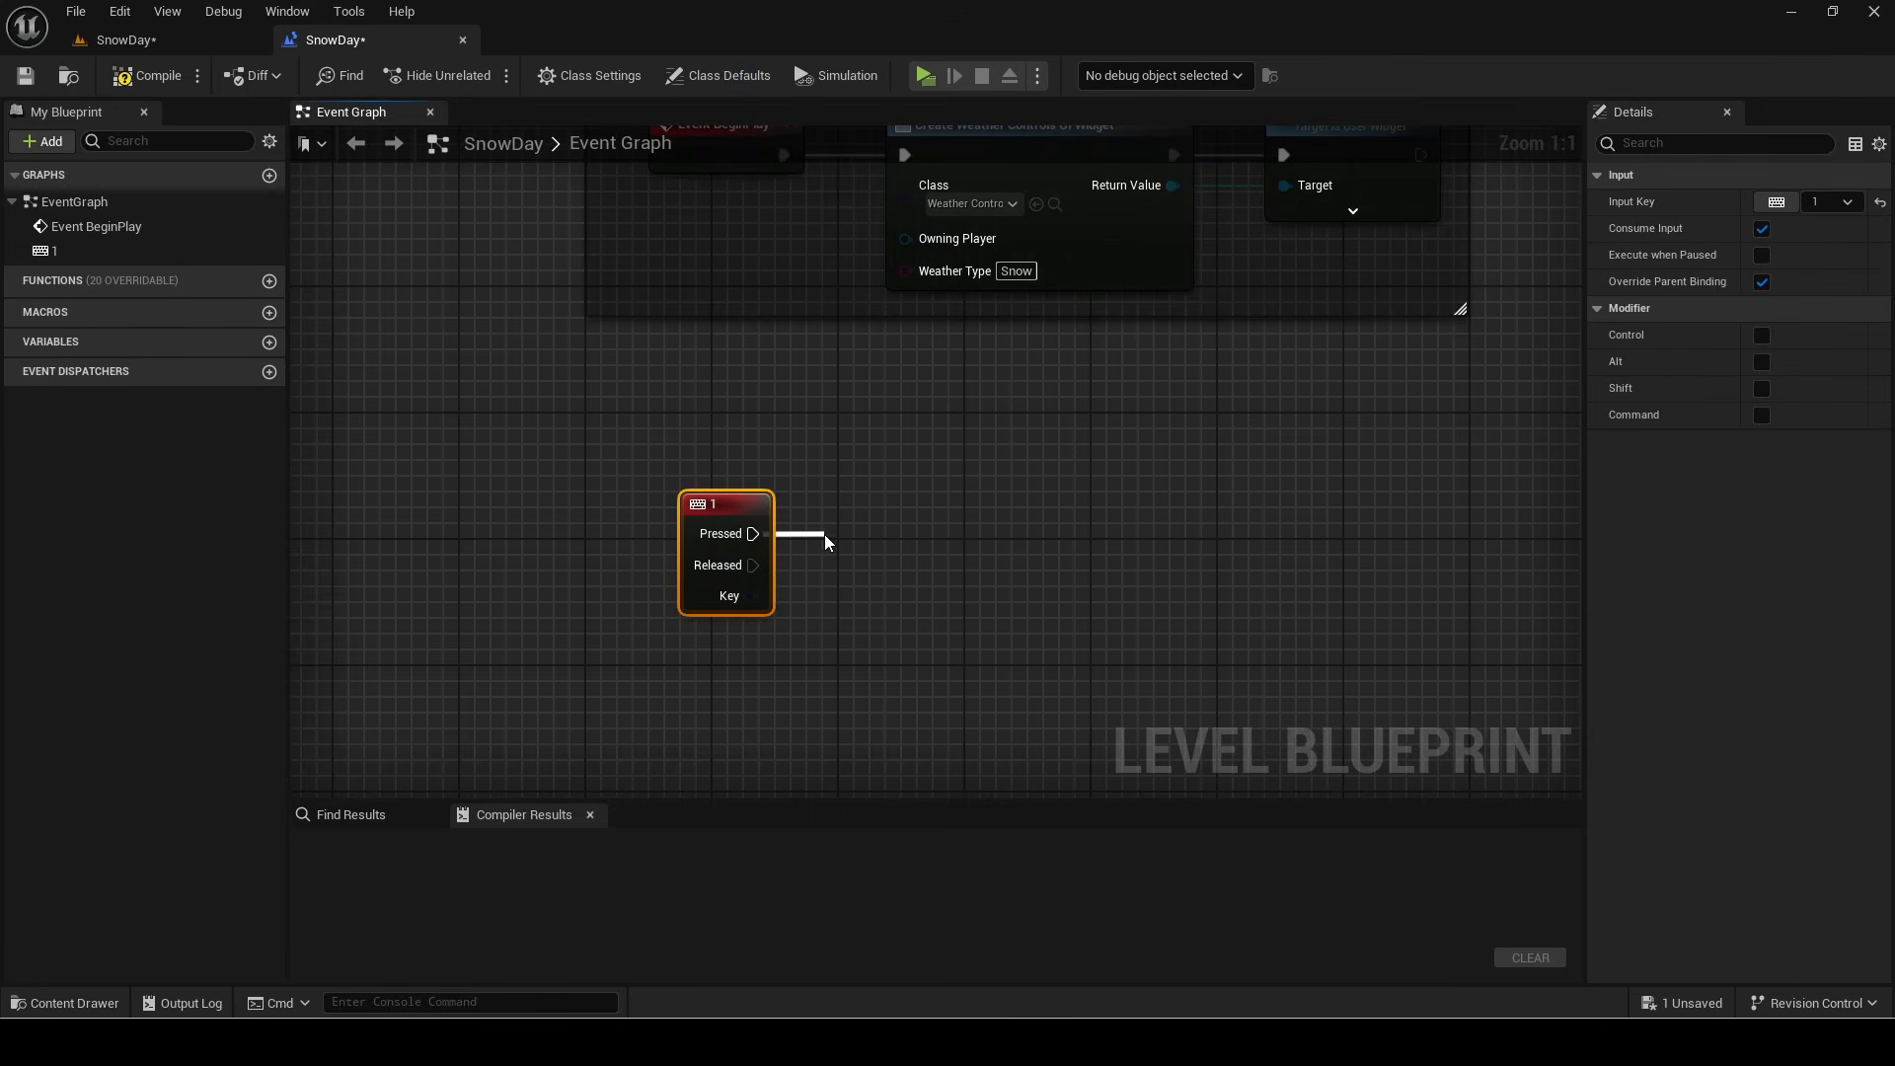
Step: Connect a Get Actor Of Class node to the 1 key's Pressed output and set its class to SnowVolume_BP
drag(825, 535, 825, 535)
text(get actor of cl)
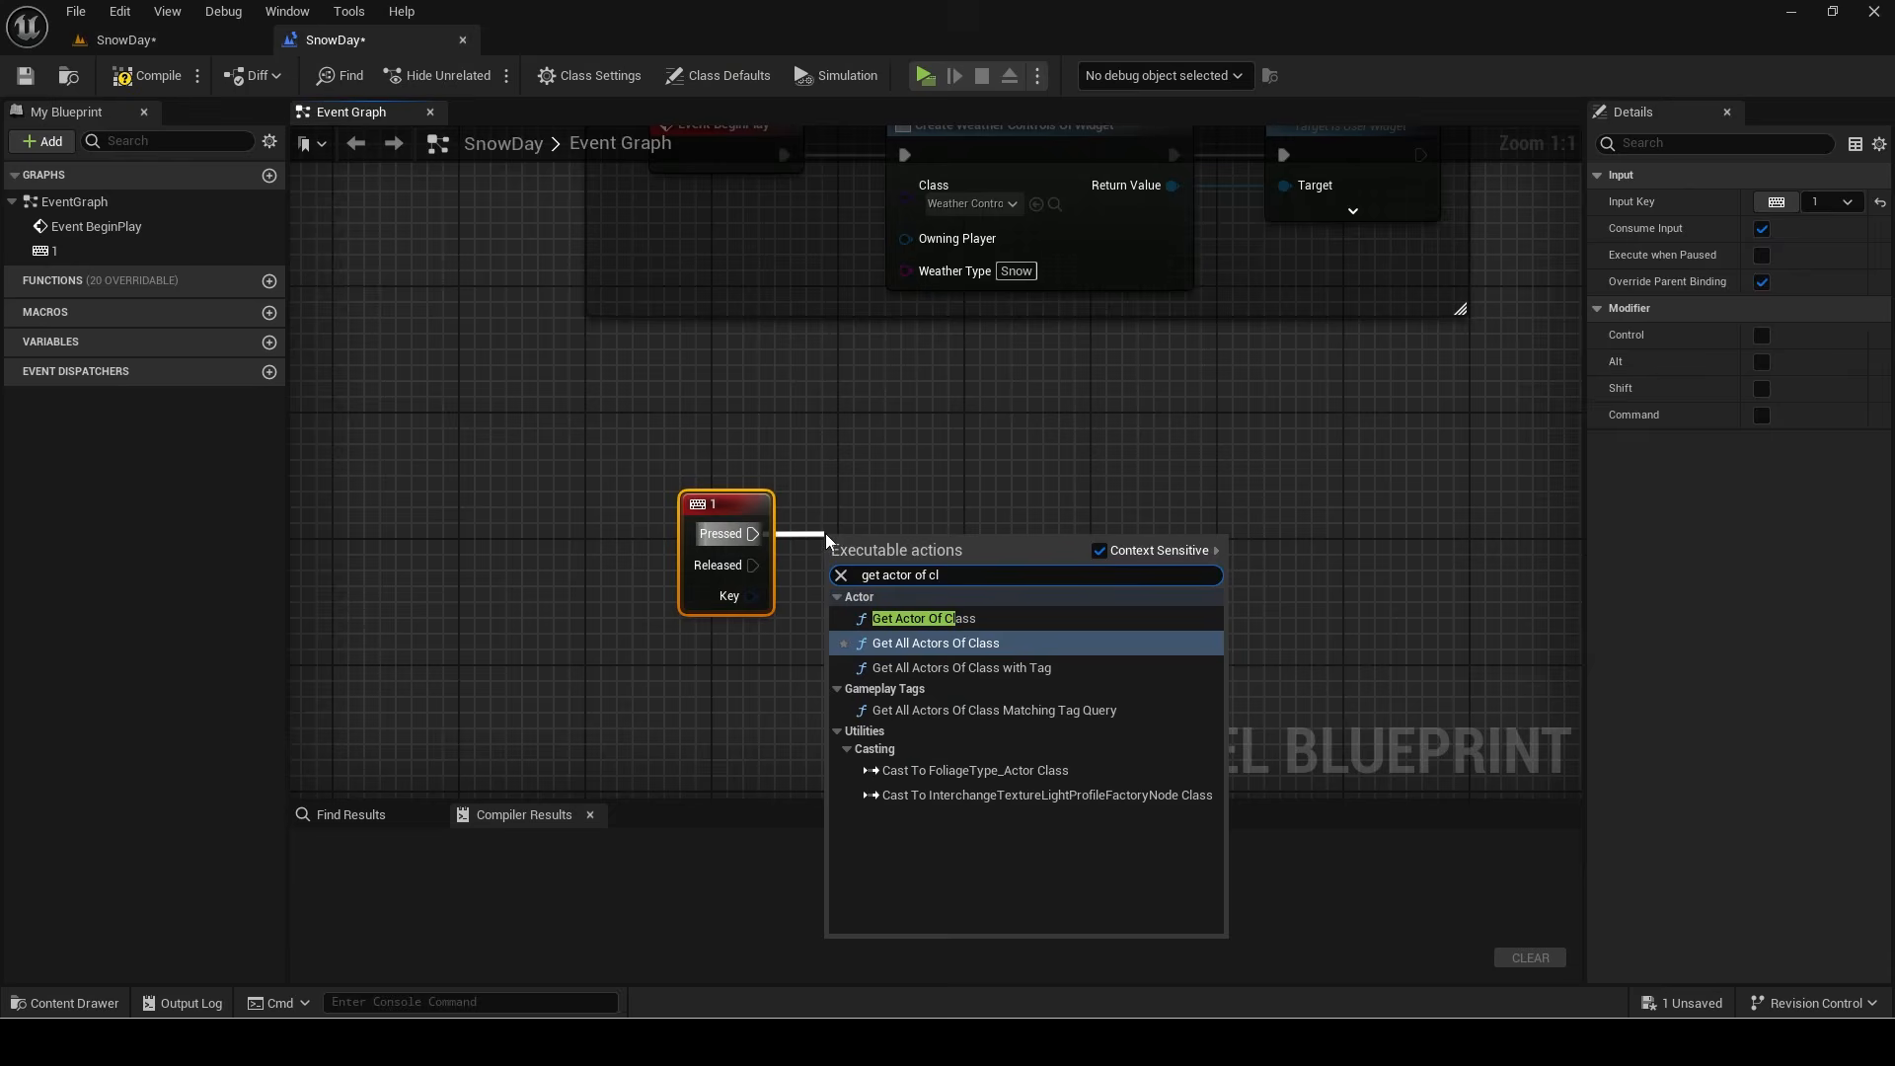
key(Up)
key(Return)
click(917, 583)
text(s)
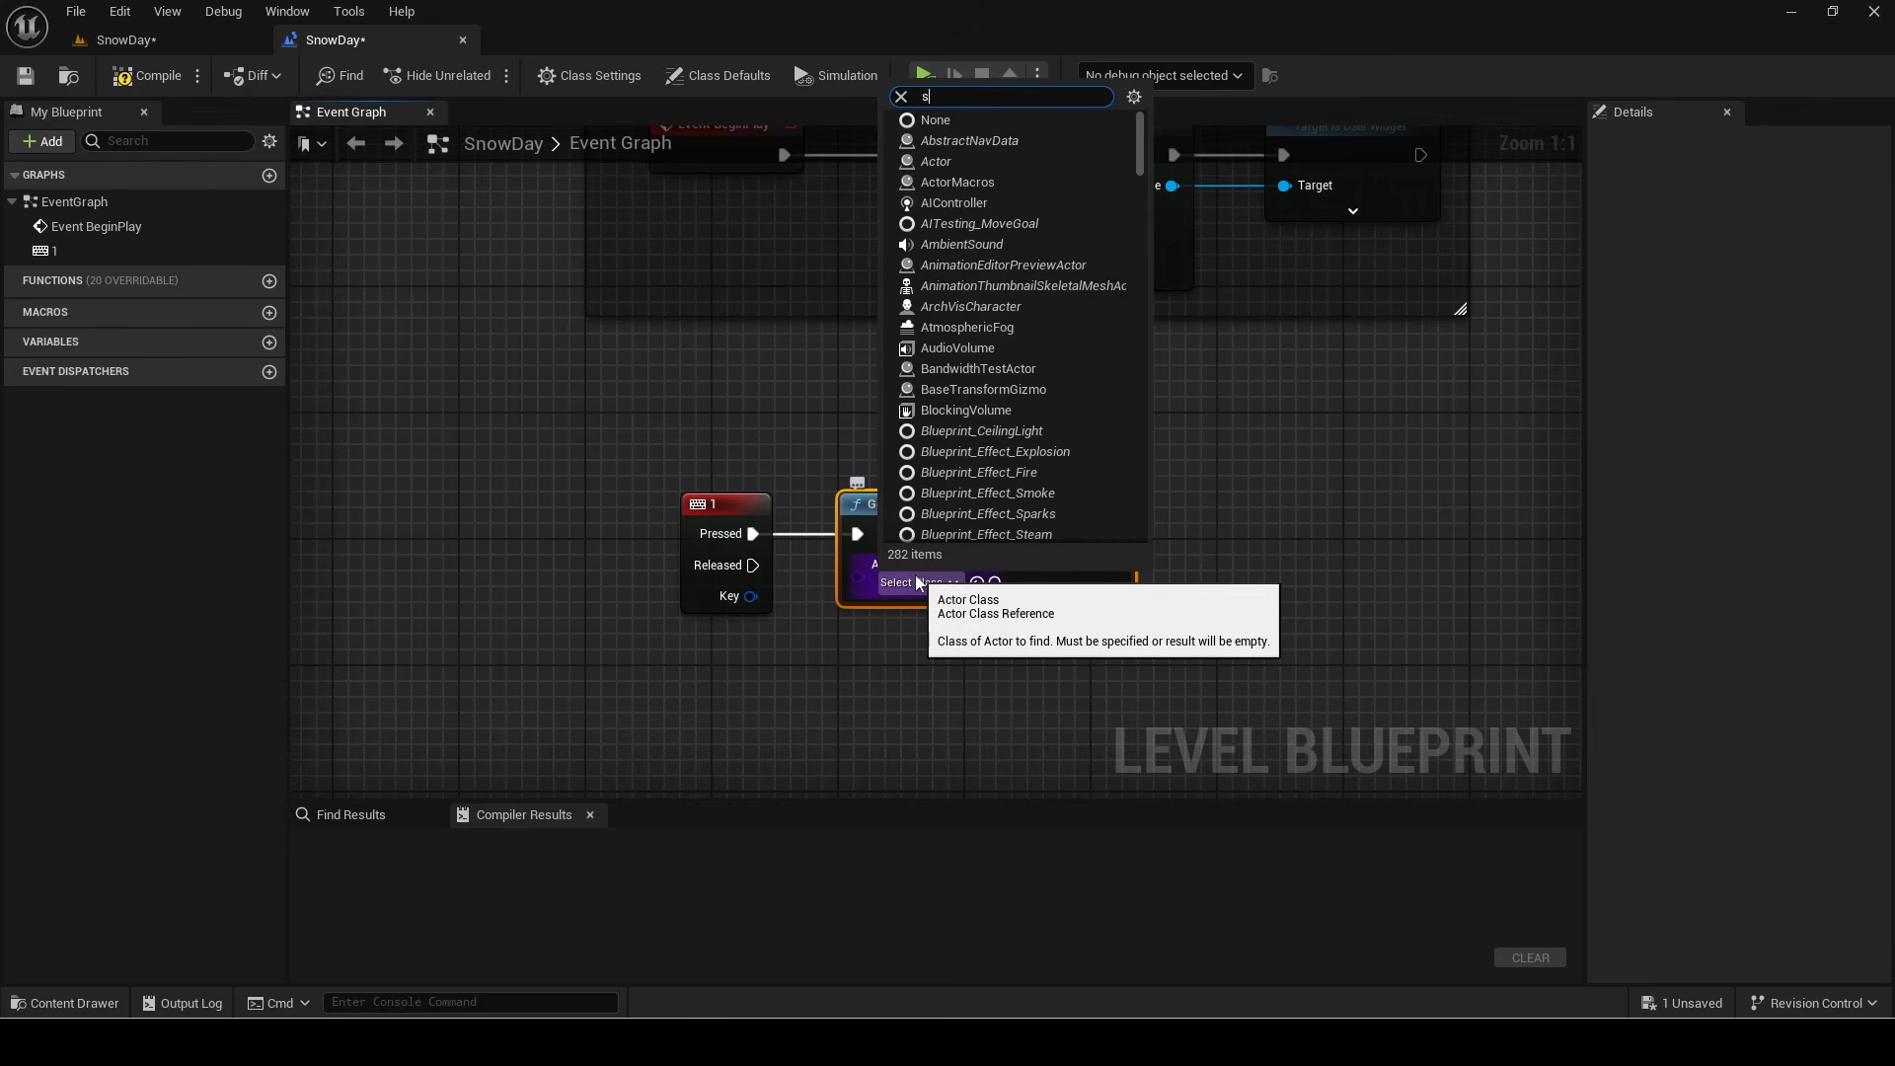
text(now)
click(959, 677)
Step: Call Set Snow Amount on the actor returned by Get Actor Of Class
drag(1124, 565, 1289, 509)
text(set snow am)
key(Return)
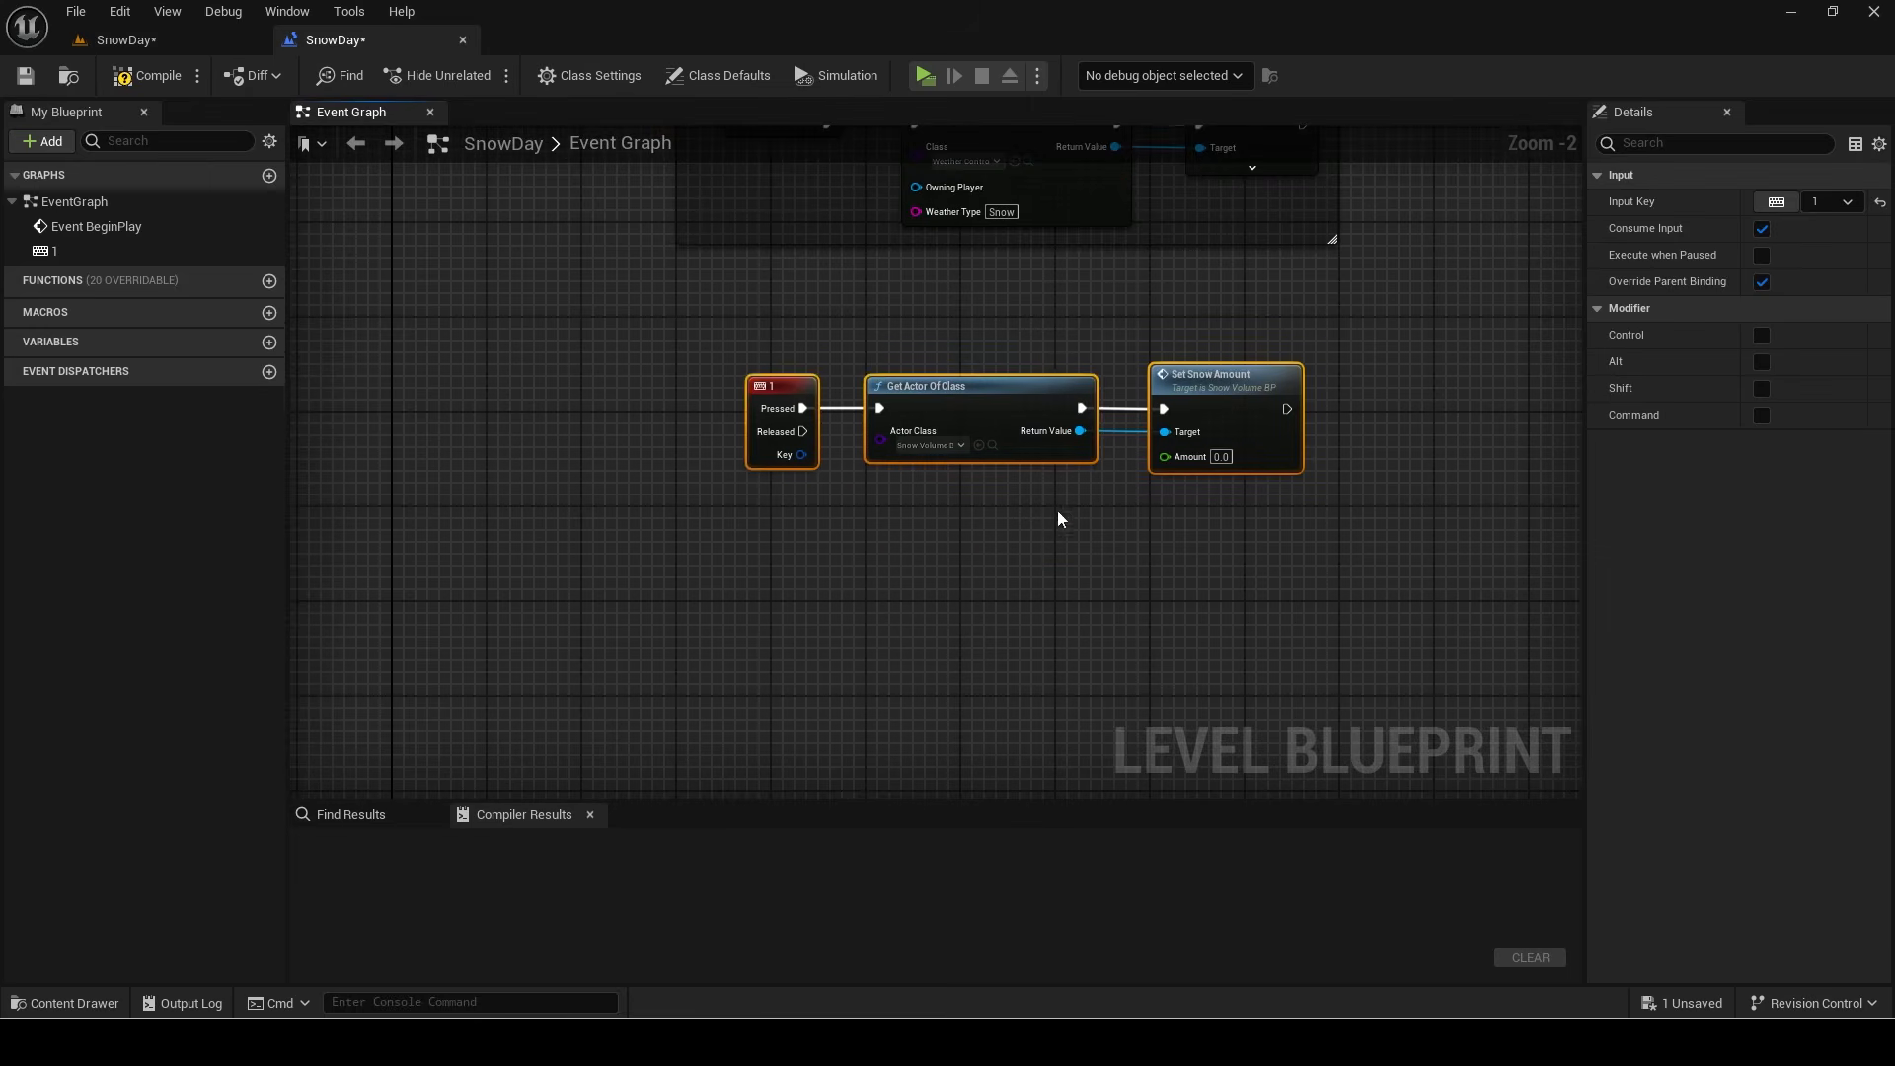
Step: Duplicate the 1 key's node chain for keys 2 and 3, and set the snow amount for key 2 to 10000
key(ctrl+v)
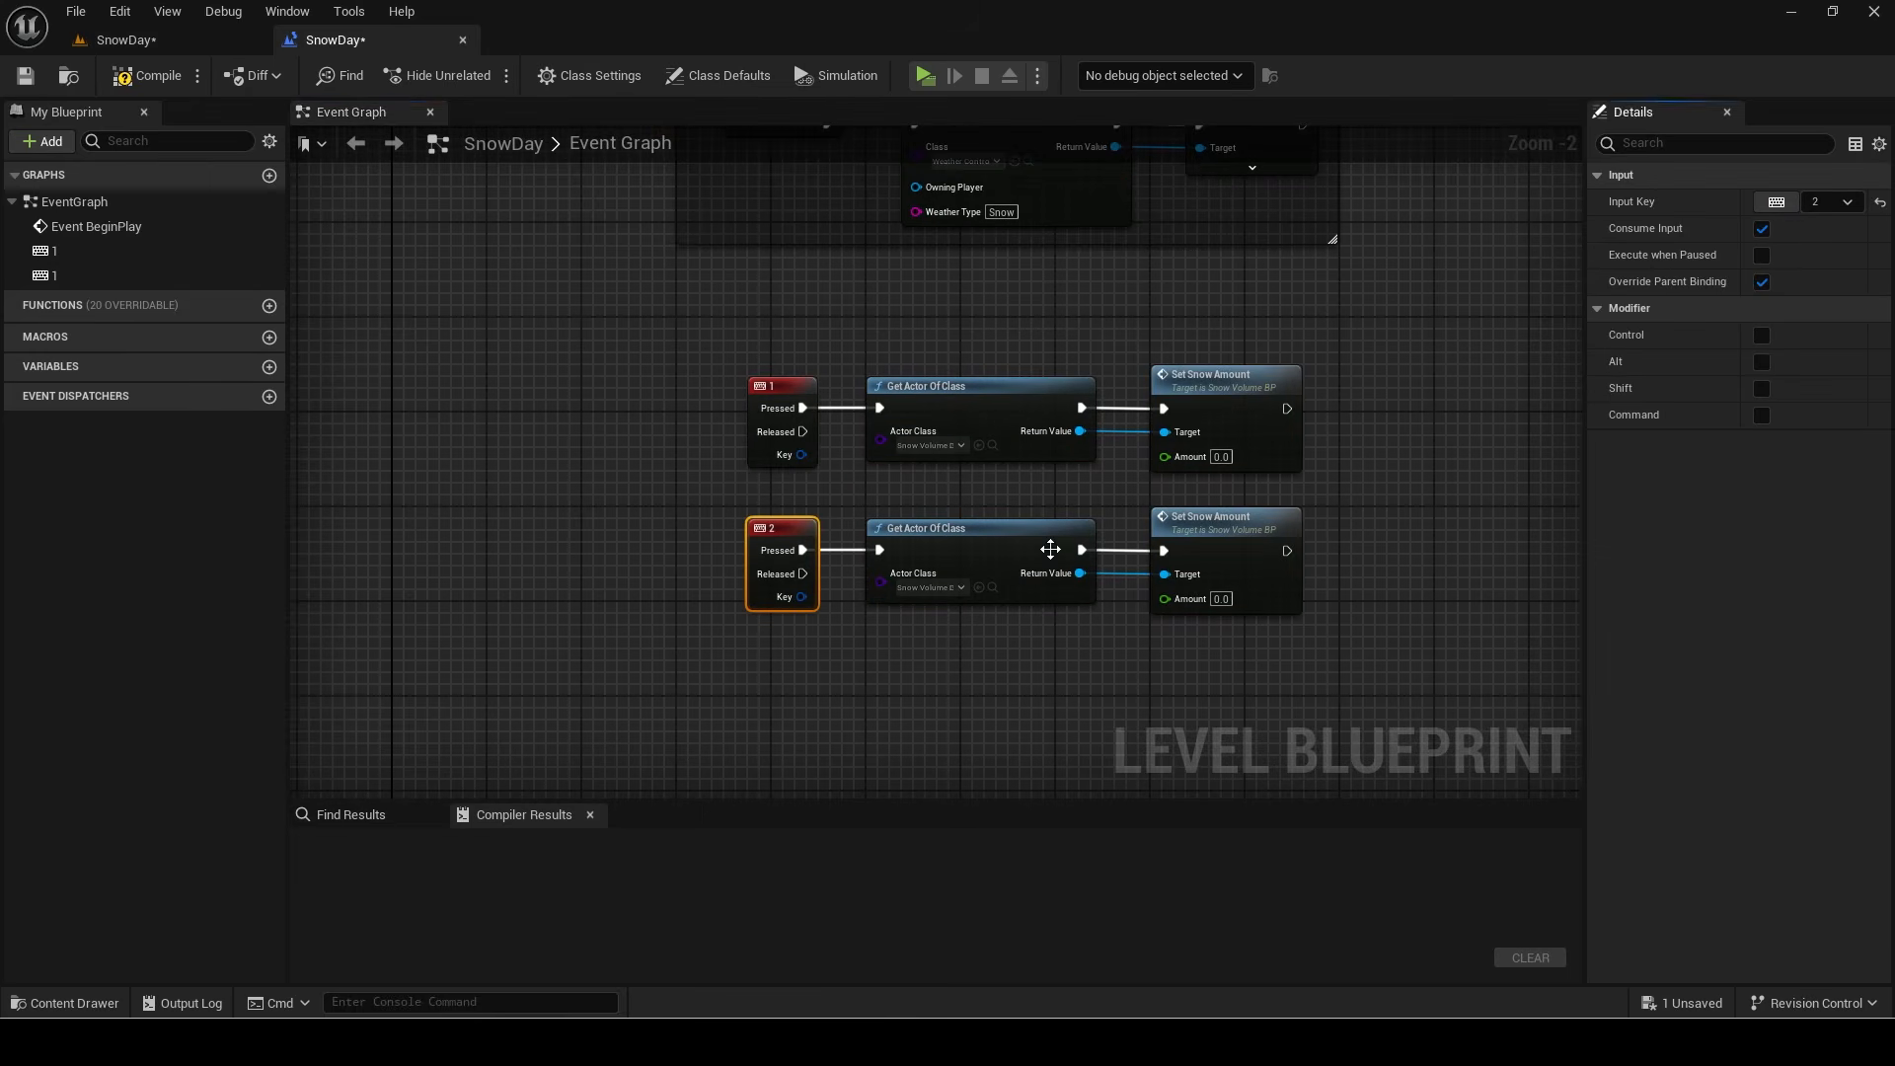
key(ctrl+v)
click(782, 682)
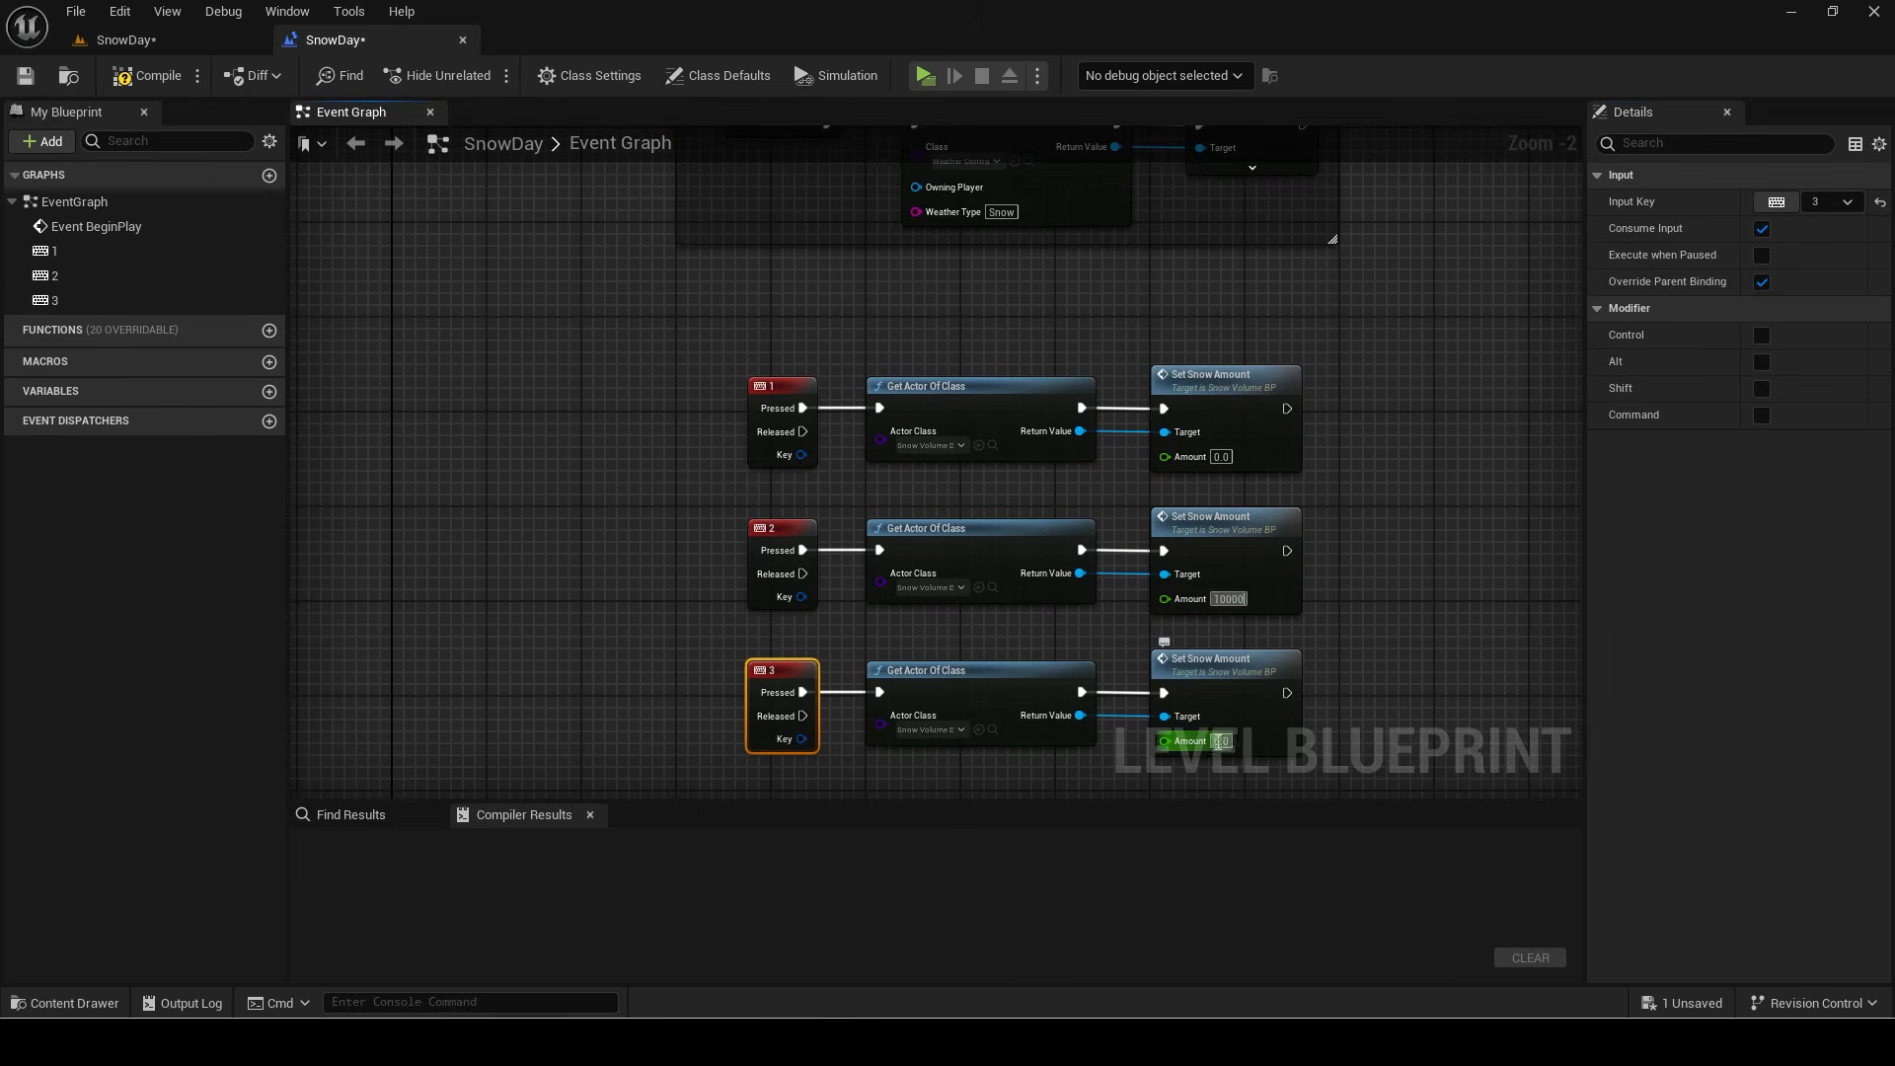
Step: Group the three key event chains in a comment titled "Set snow amount."
text(c)
text(Set snow amount.)
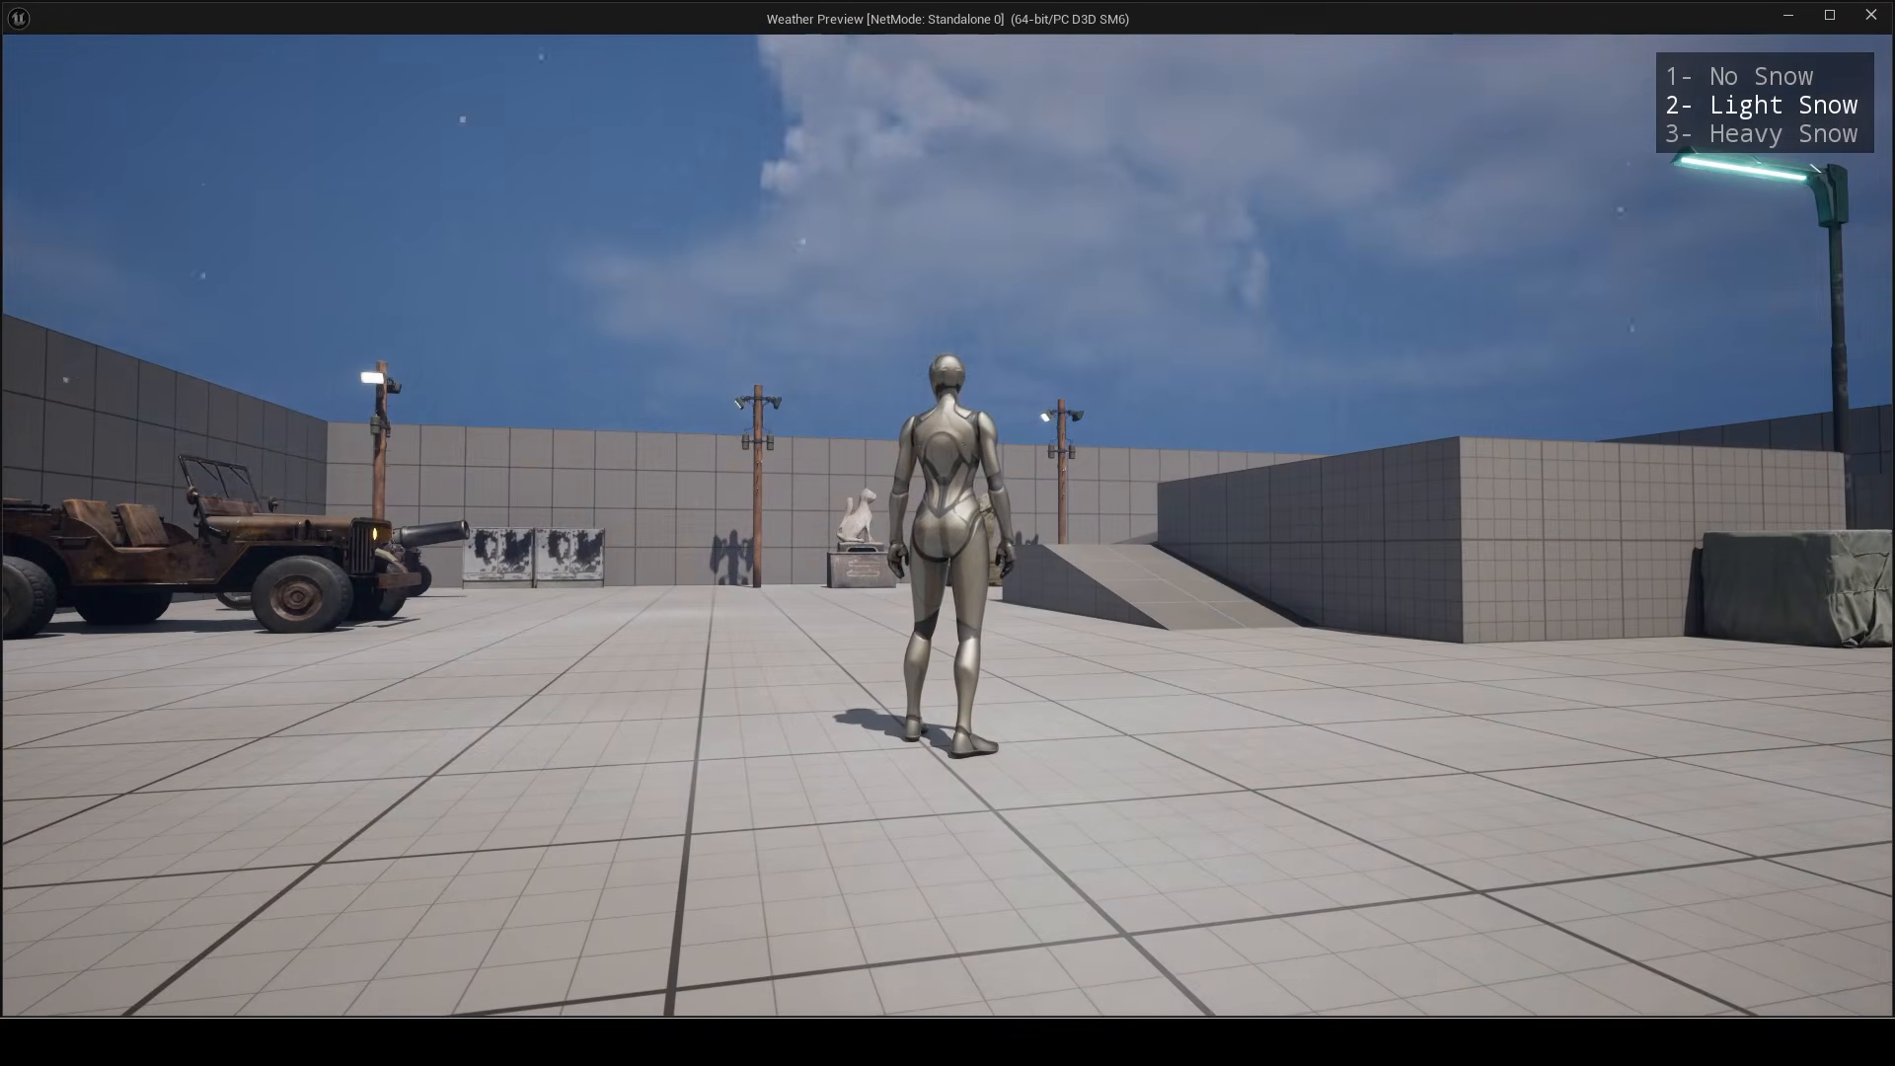
Step: Play-test the SnowDay level, switch the weather to Heavy Snow and watch the snow build up around the character
key(3)
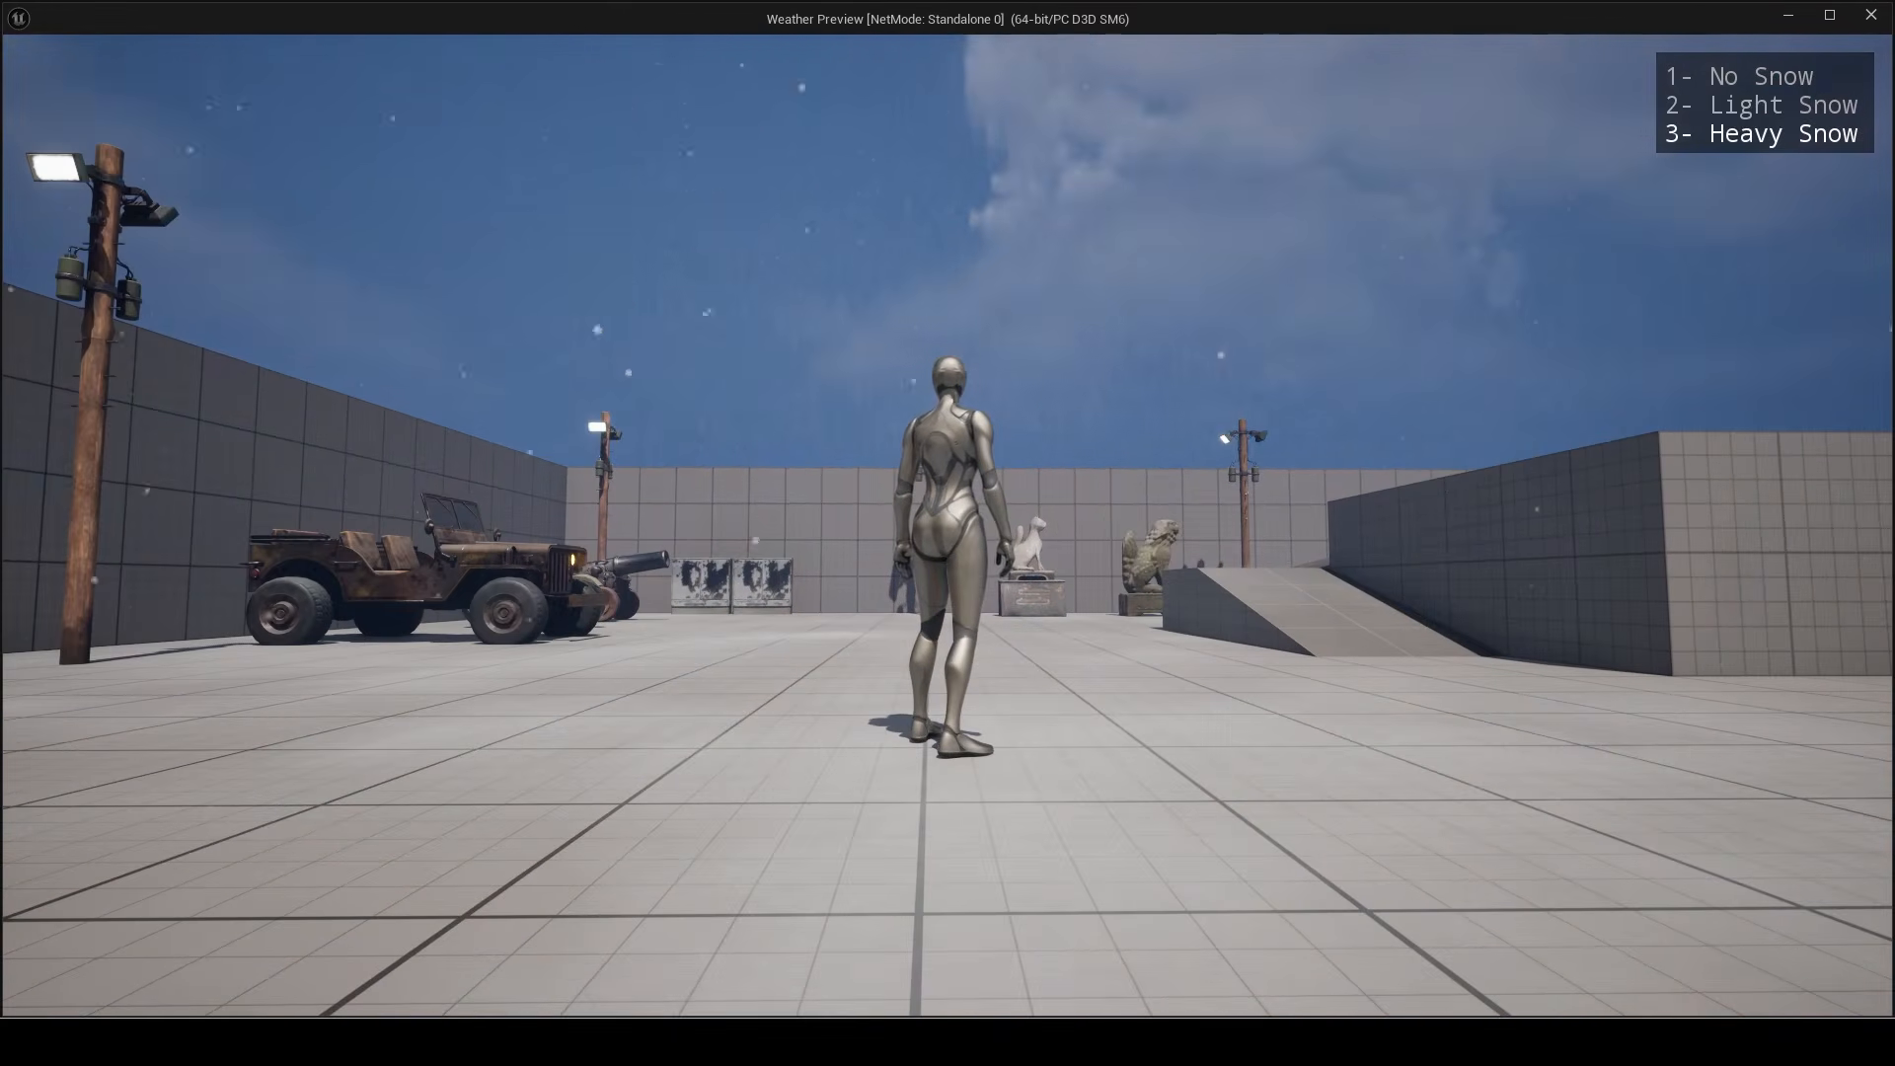
key(s)
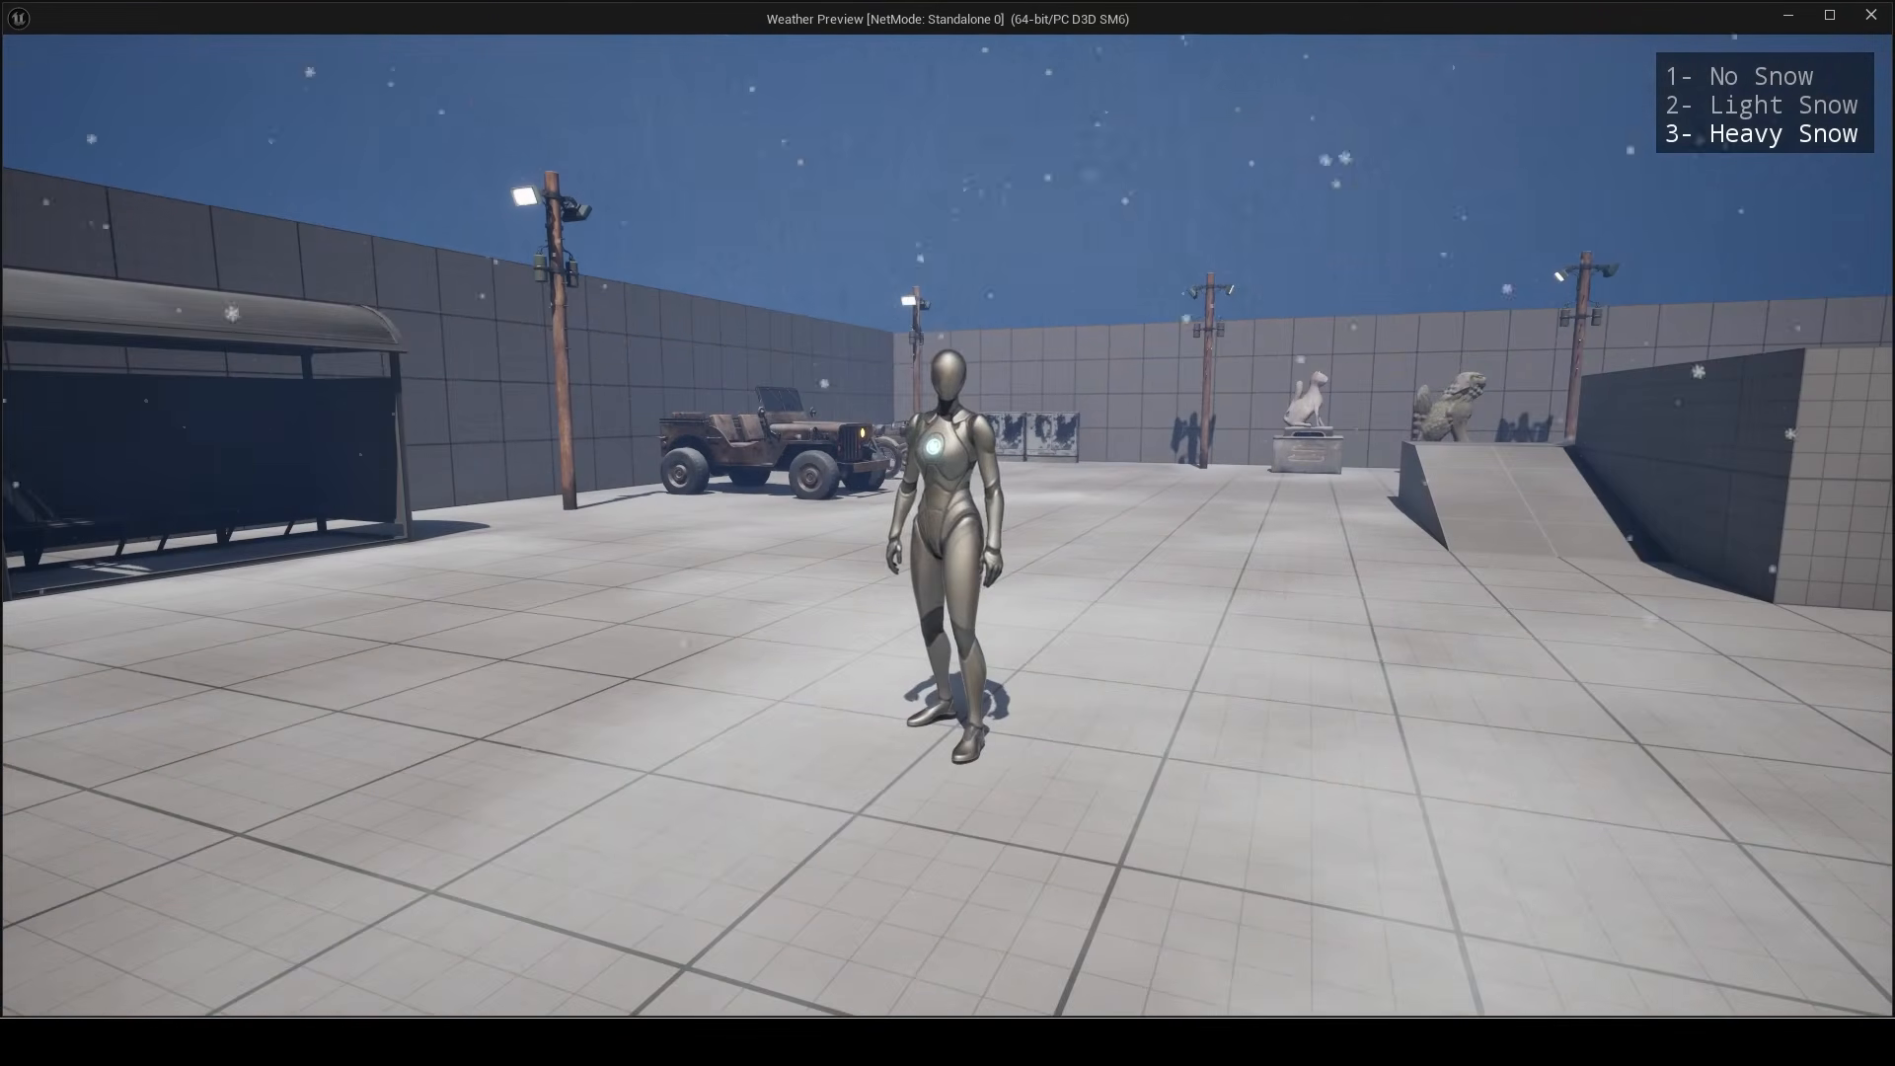
mouse_move(948, 533)
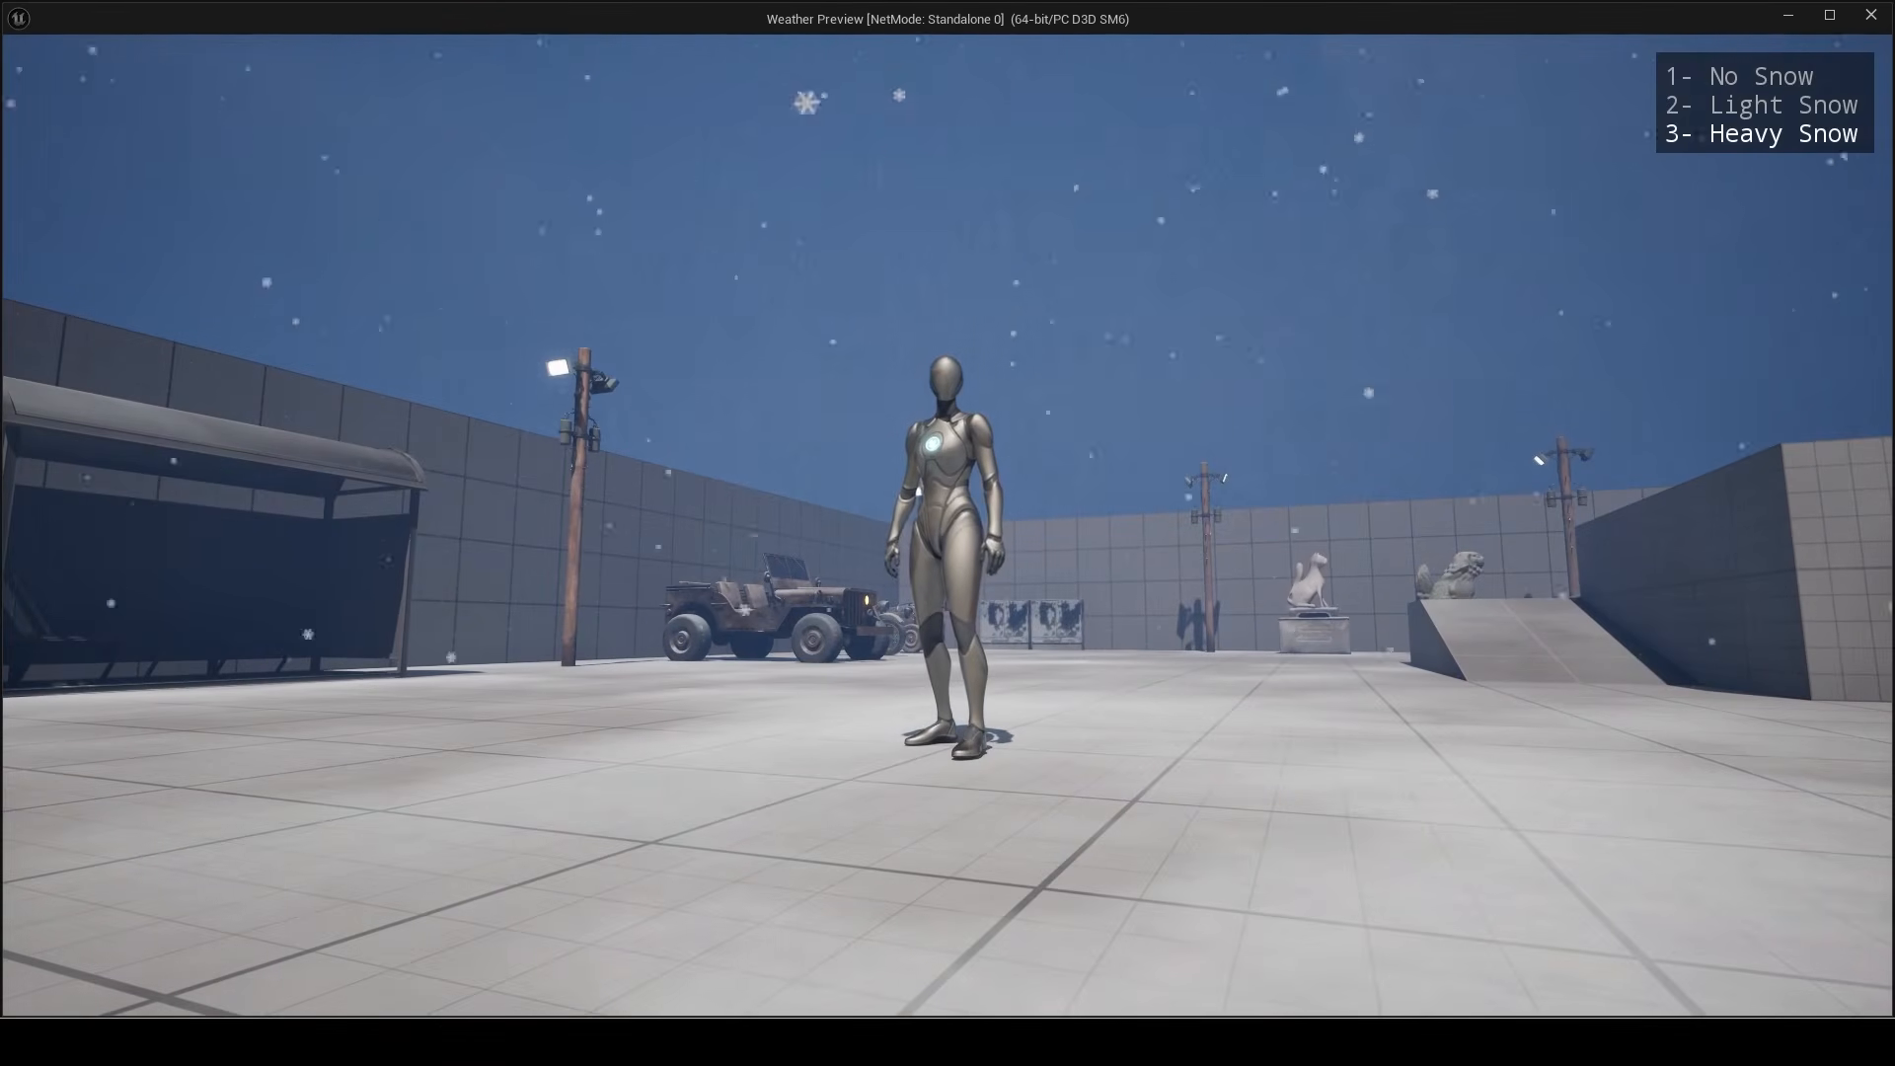